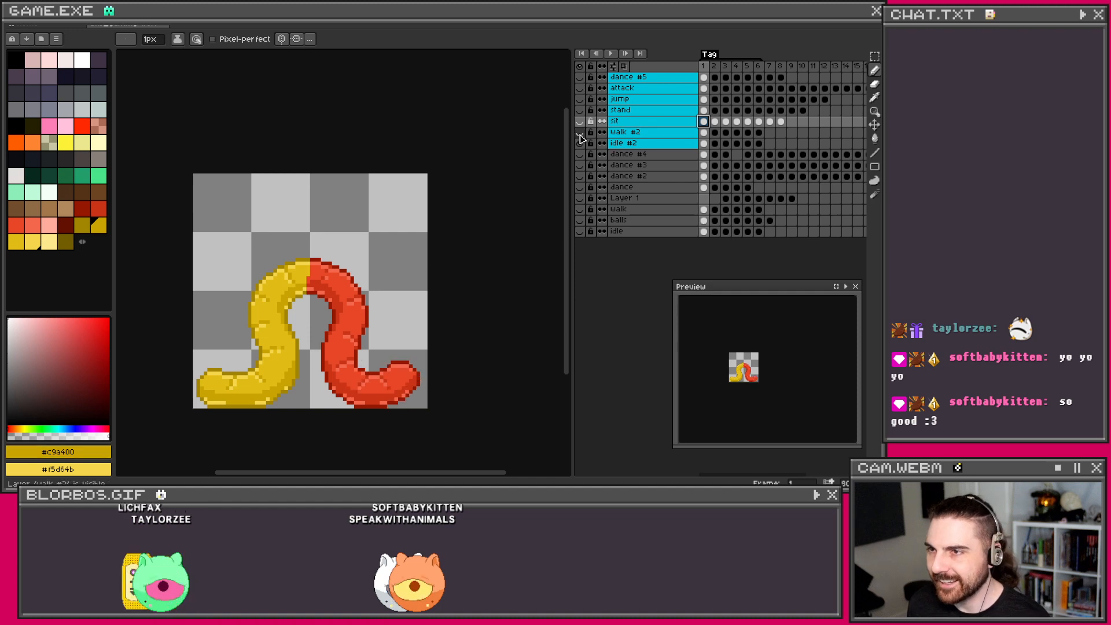
# Step: Make frame 1 of the idle #2 layer the current frame in the timeline
pyautogui.click(703, 143)
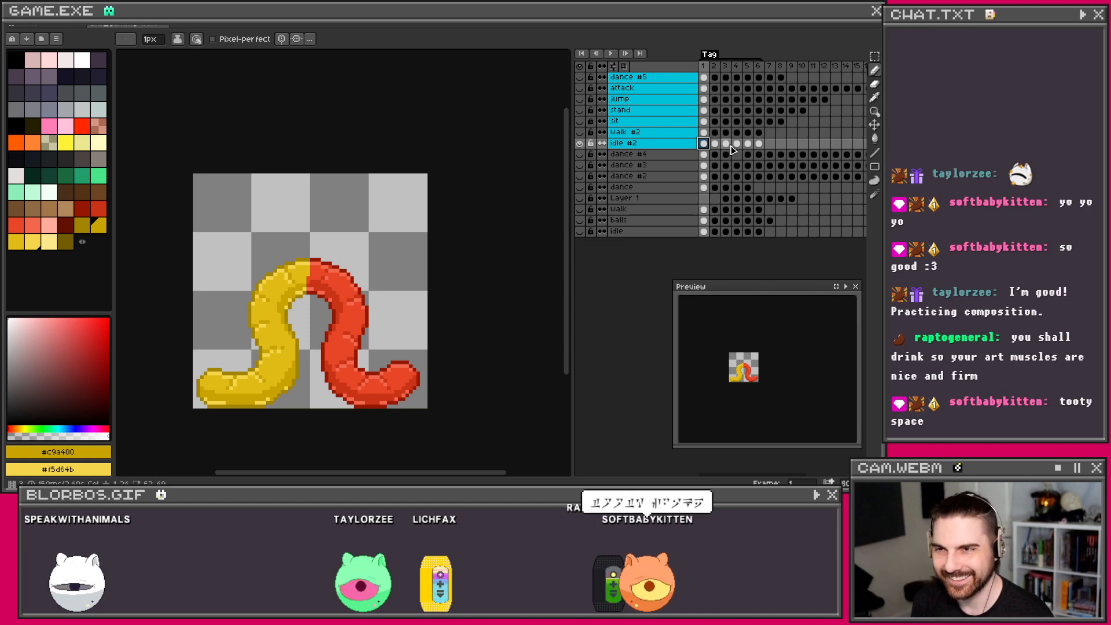
# Step: Show the sit layer's speckle highlights over the worm and select sit's frame 1 cel
pyautogui.moveTo(718, 150); pyautogui.dragTo(759, 149)
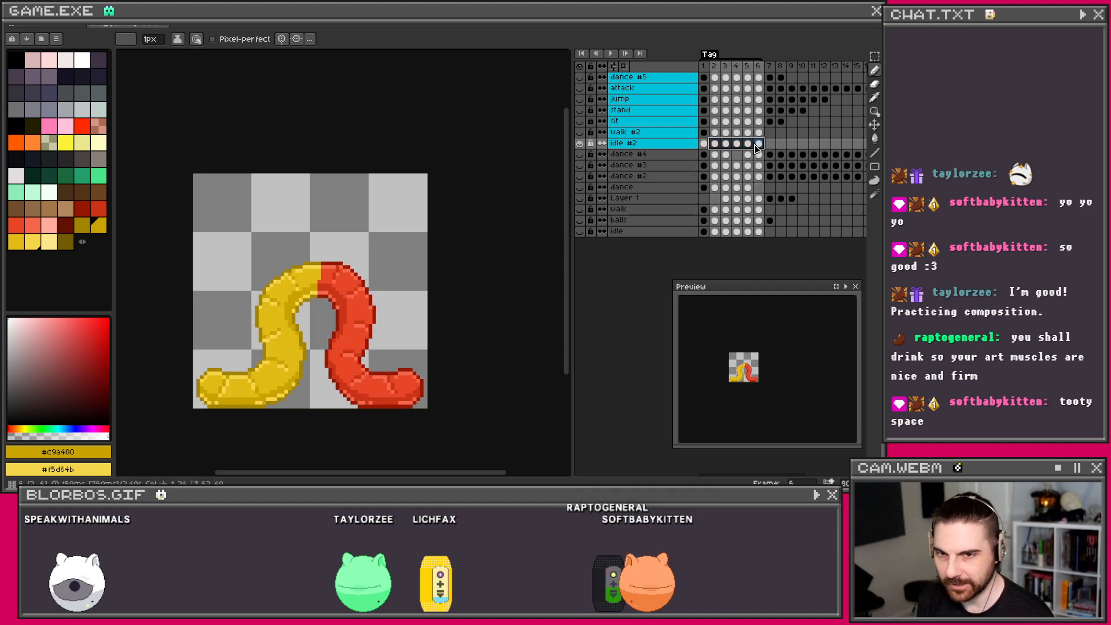
pyautogui.click(706, 144)
pyautogui.click(579, 121)
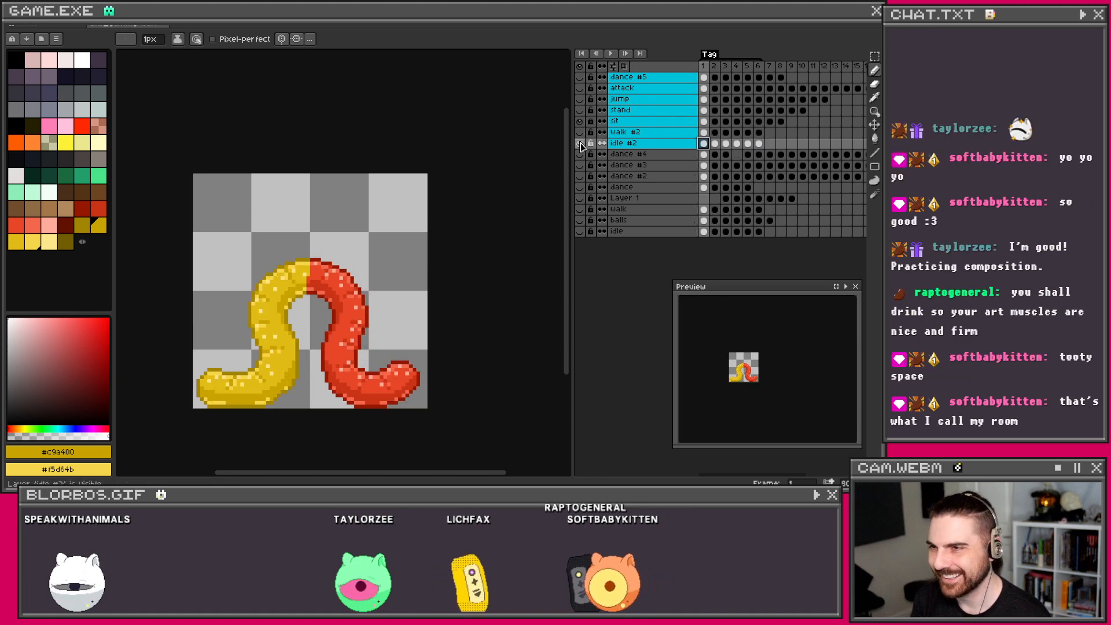
pyautogui.click(703, 121)
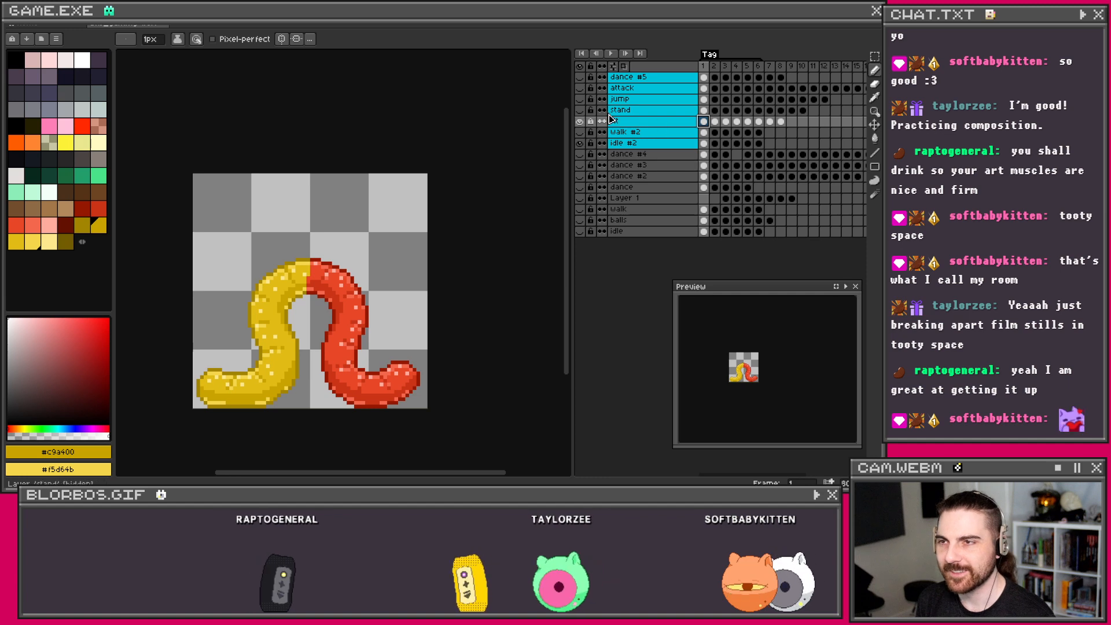
pyautogui.moveTo(703, 122)
pyautogui.mouseDown()
pyautogui.moveTo(758, 124)
pyautogui.moveTo(704, 123)
pyautogui.mouseUp()
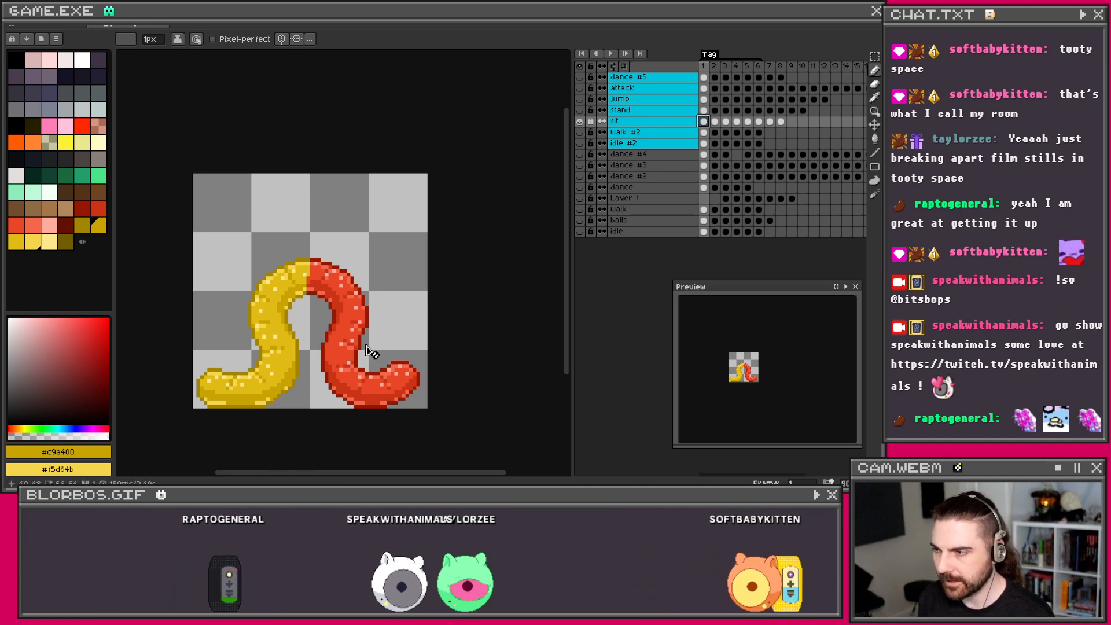
# Step: Hide the sit layer, show idle #2, play its animation, then toggle idle #2's visibility
pyautogui.click(649, 144)
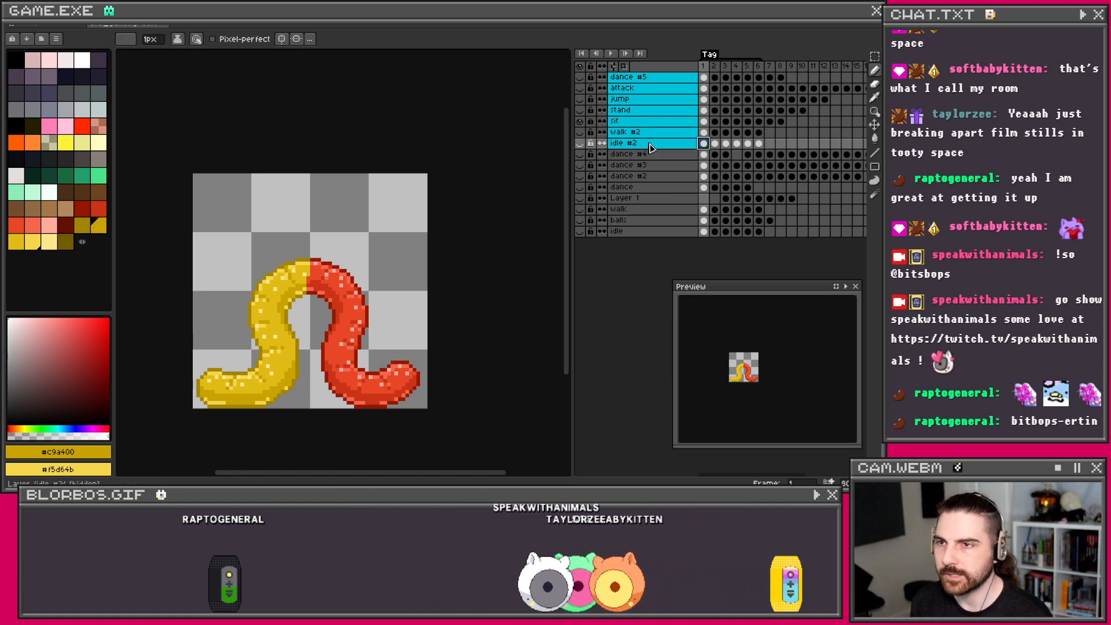
pyautogui.click(580, 122)
pyautogui.click(580, 143)
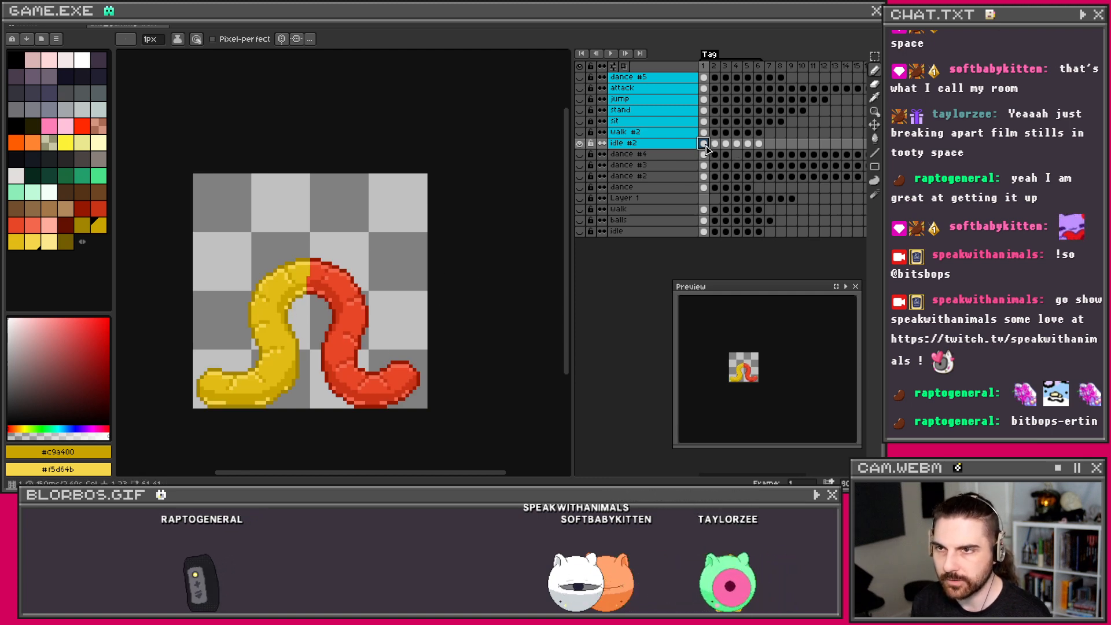
pyautogui.click(613, 56)
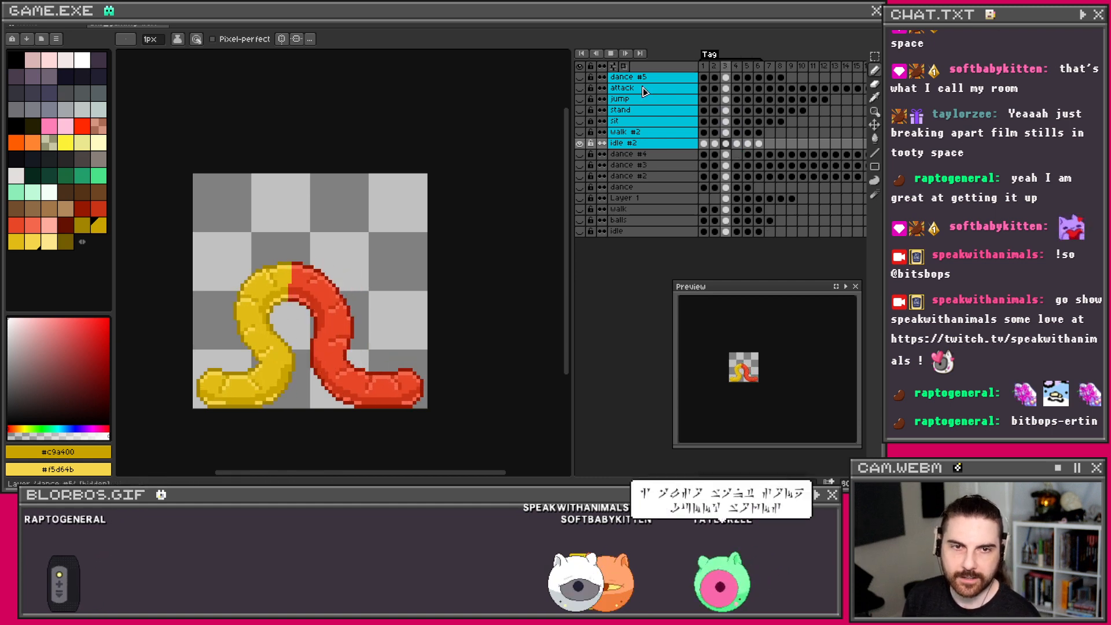
pyautogui.scroll(1, 765, 379)
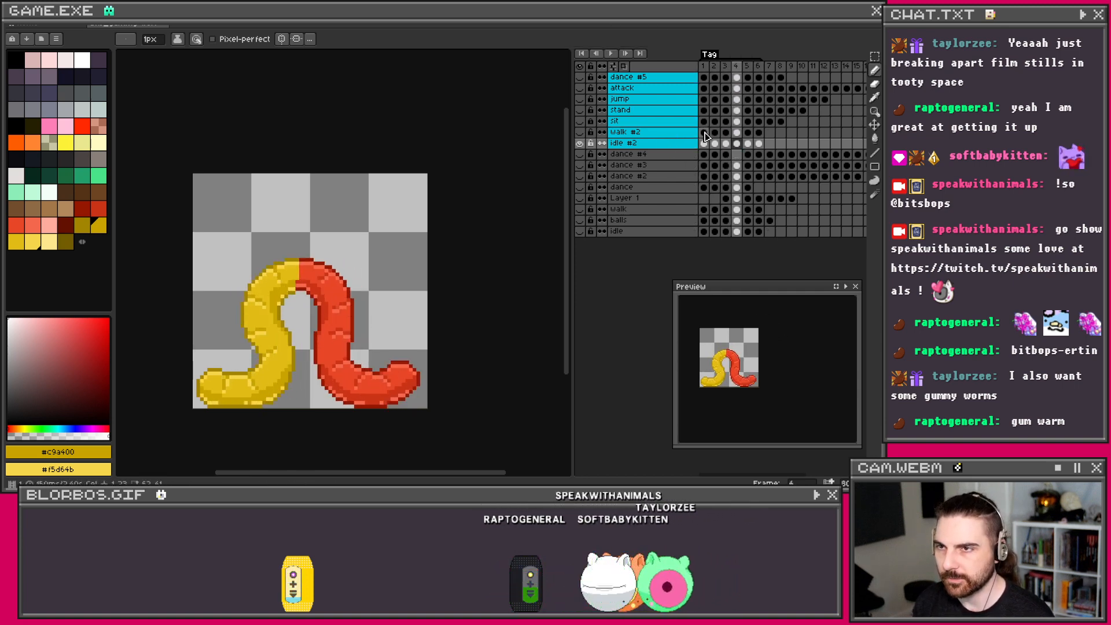
pyautogui.click(581, 141)
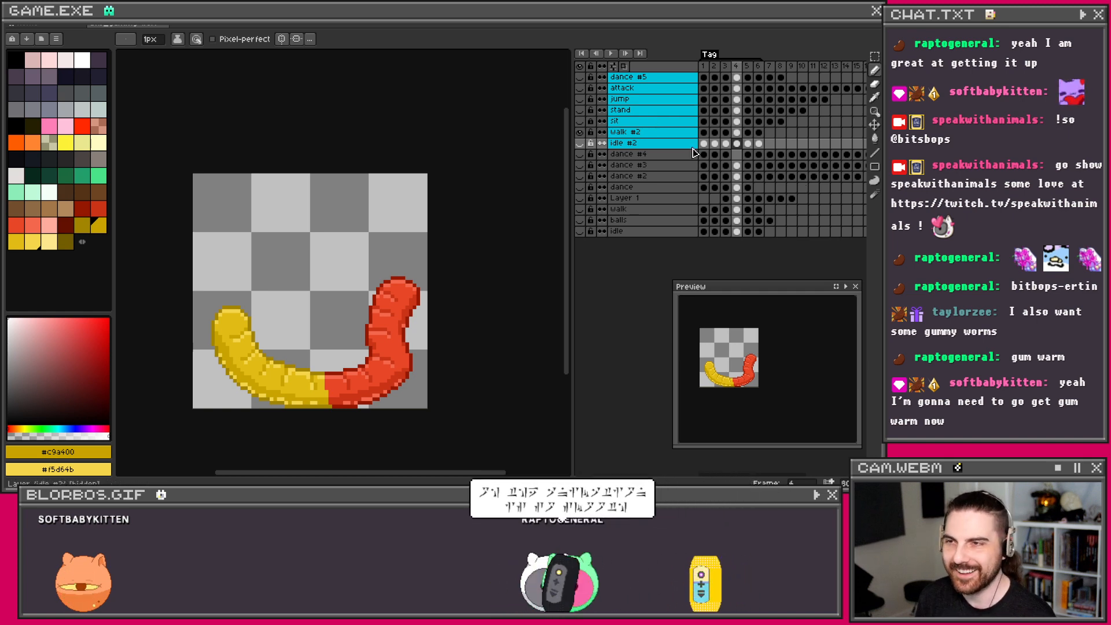
# Step: Play the walk #2 animation starting from its frame 1
pyautogui.click(704, 133)
pyautogui.click(617, 56)
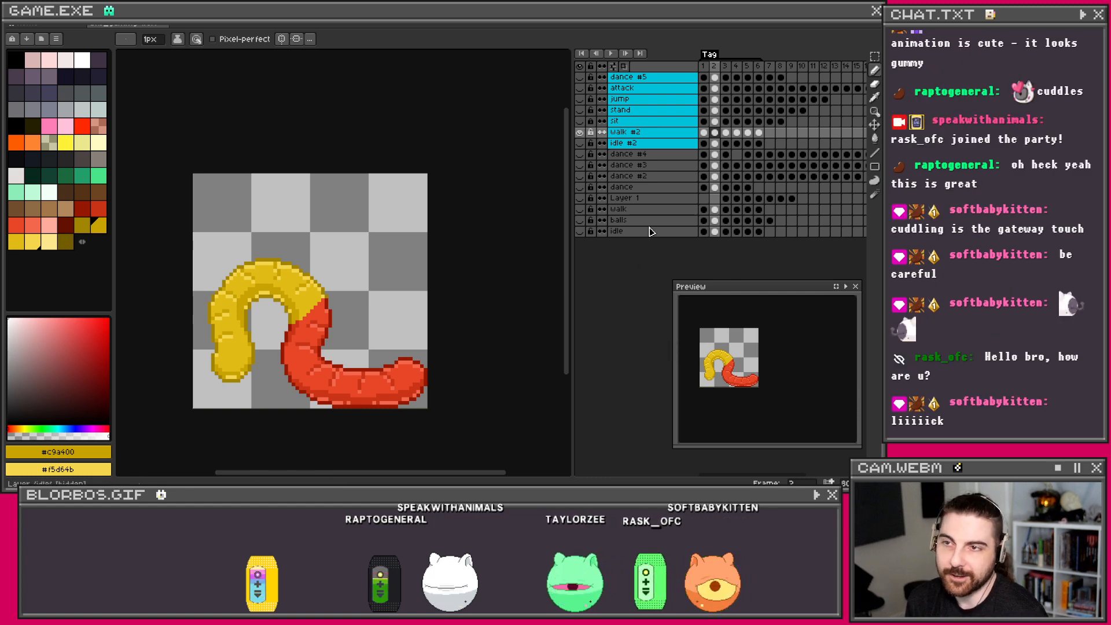
# Step: Compare walk #2 and idle #2, ending with sit sprinkles shown over idle #2's frame 1
pyautogui.click(580, 132)
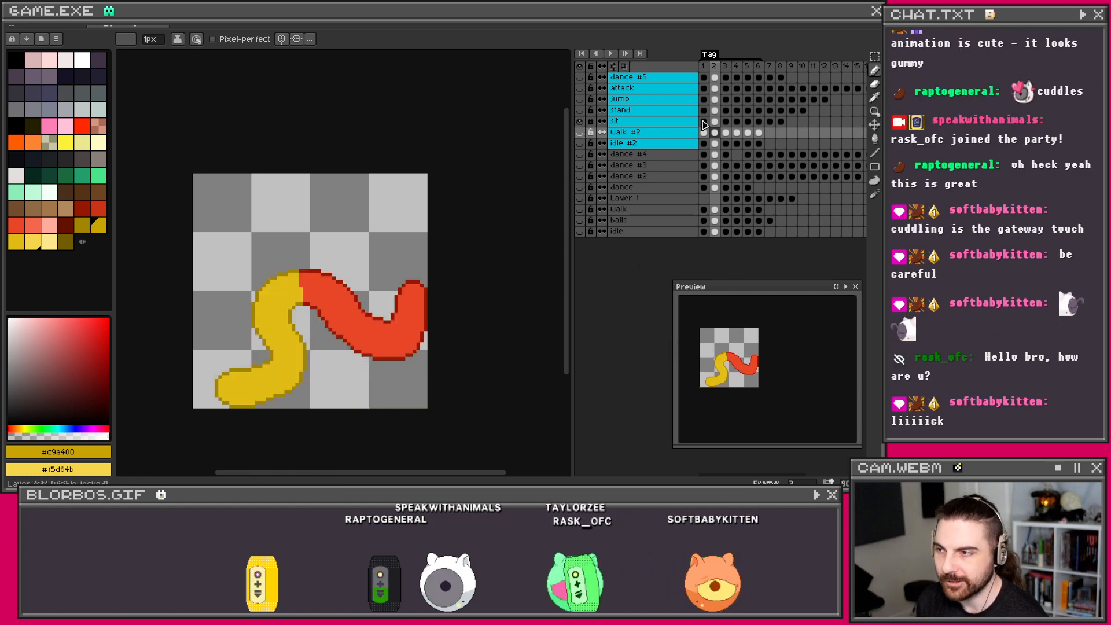
pyautogui.click(704, 122)
pyautogui.click(703, 131)
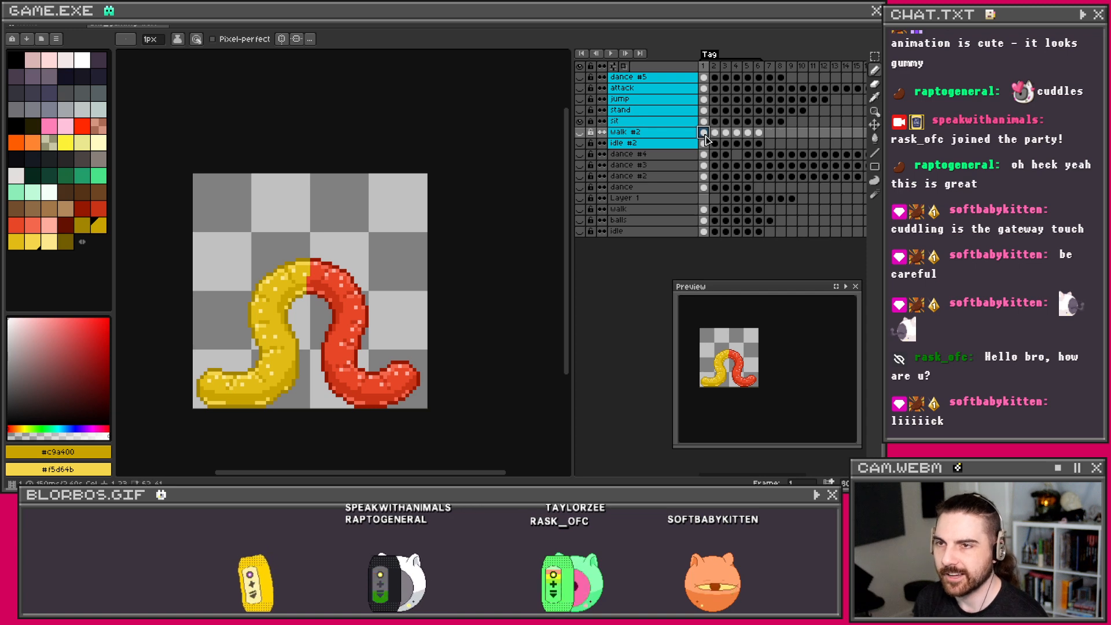
pyautogui.click(580, 122)
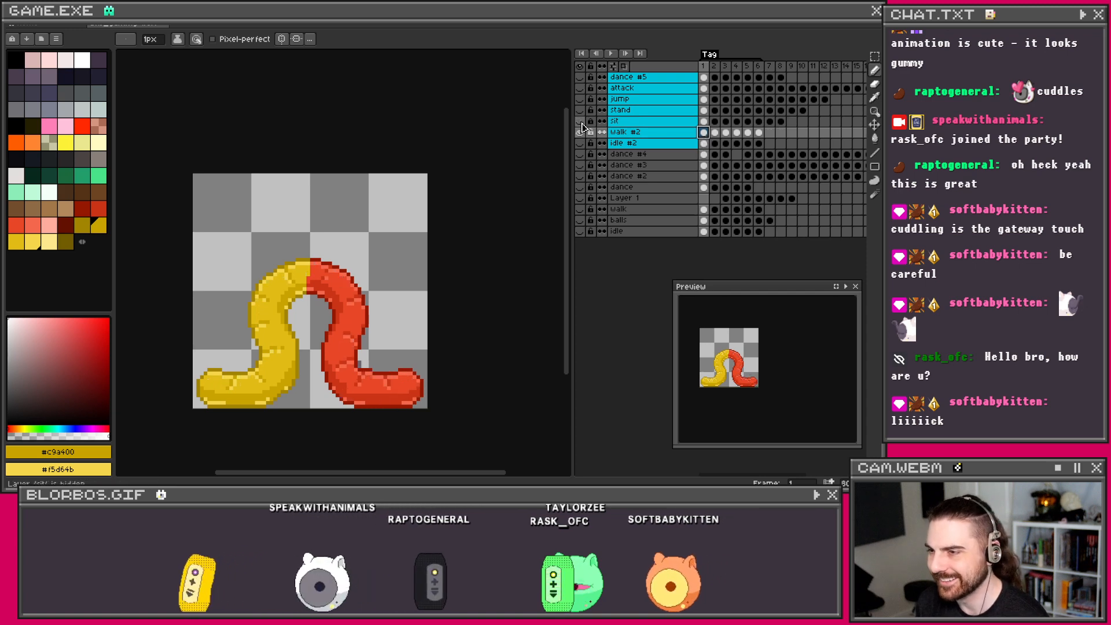
pyautogui.click(580, 143)
pyautogui.click(580, 132)
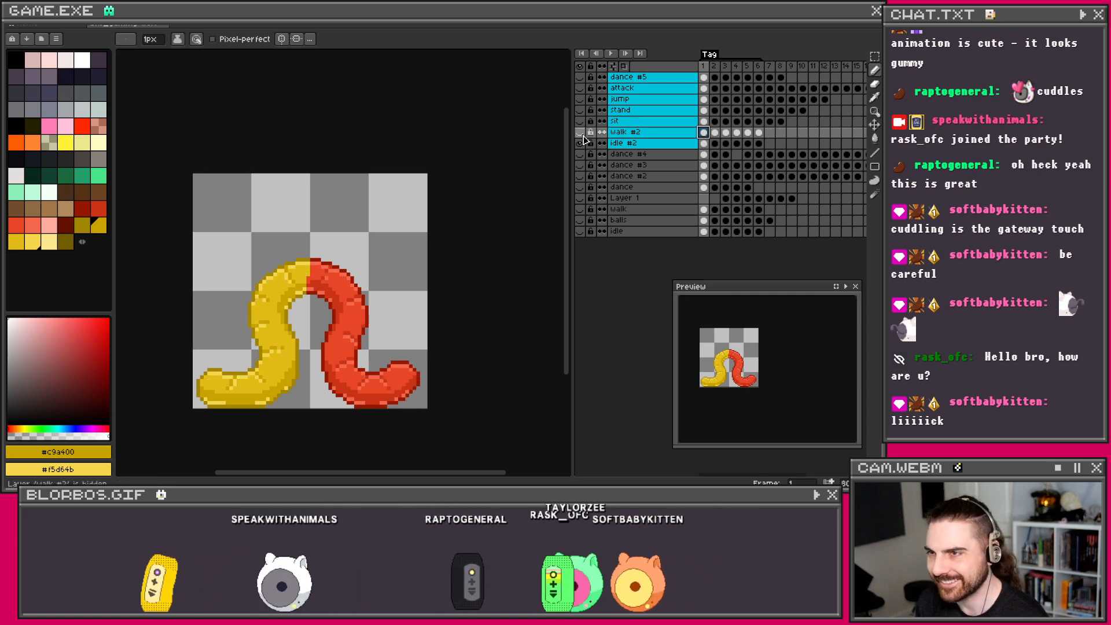
pyautogui.click(703, 143)
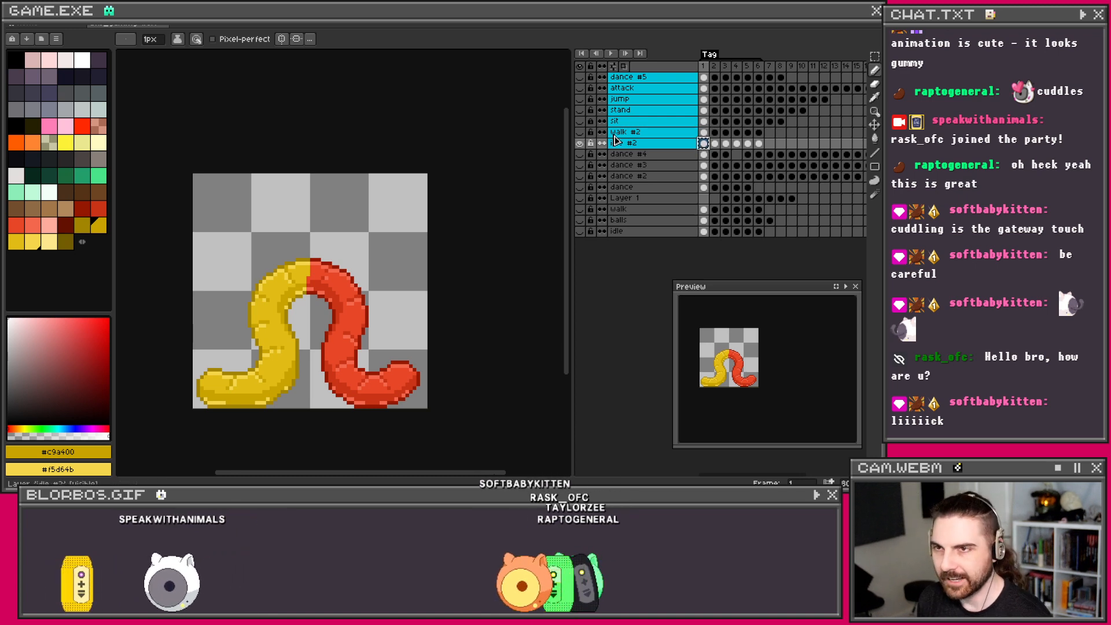
pyautogui.click(580, 121)
pyautogui.click(704, 122)
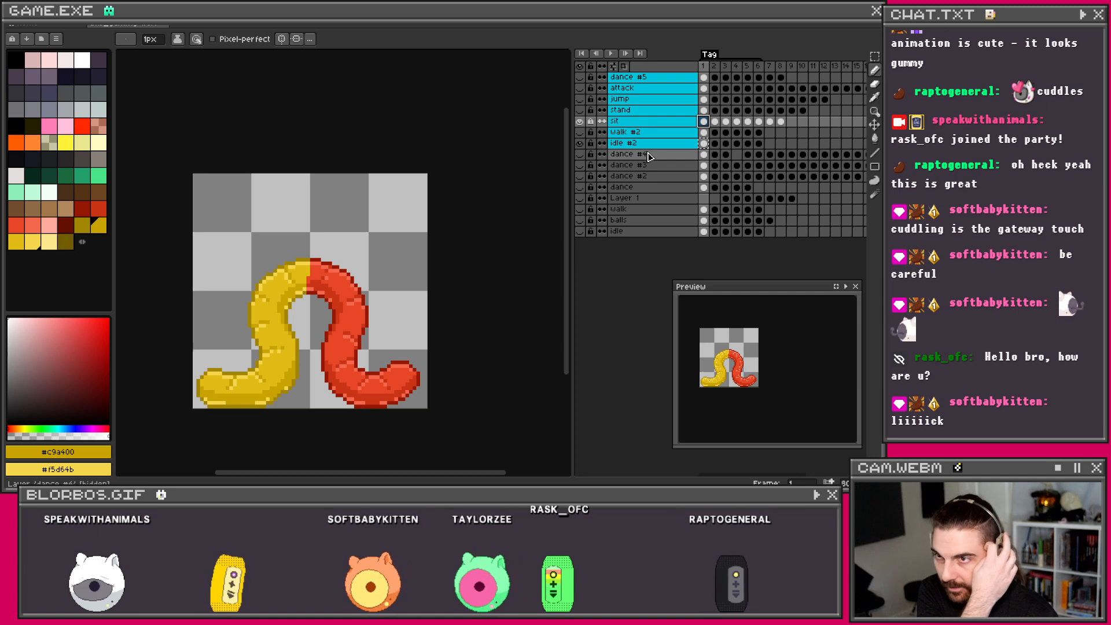
# Step: Briefly show the stand layer, hide idle #2 and attack, and show the dance #5 pose
pyautogui.click(580, 110)
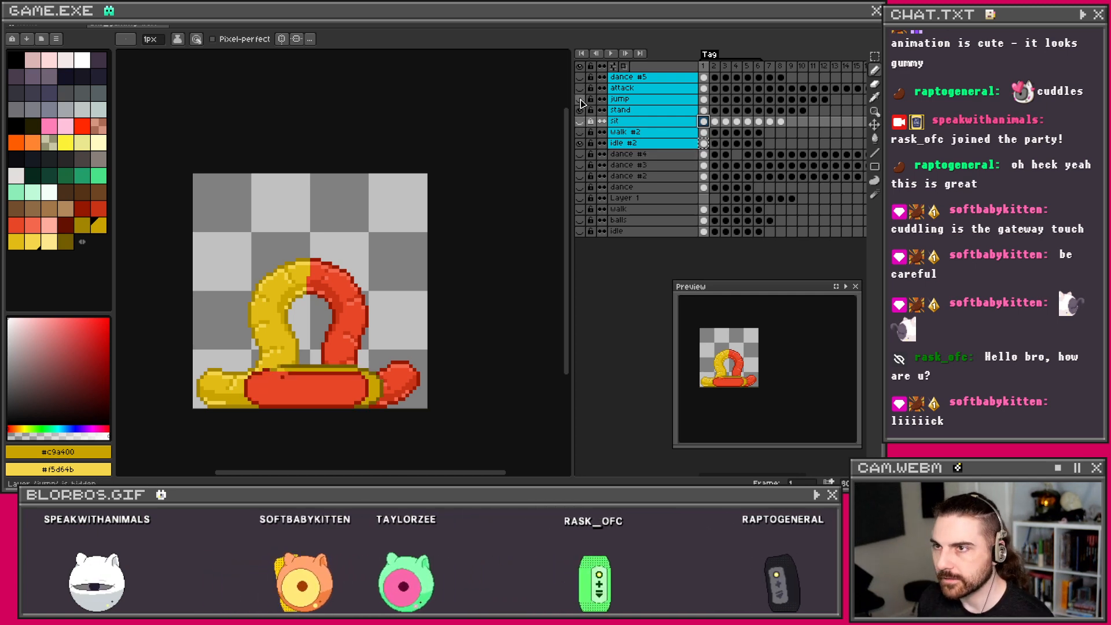
pyautogui.click(580, 110)
pyautogui.click(704, 132)
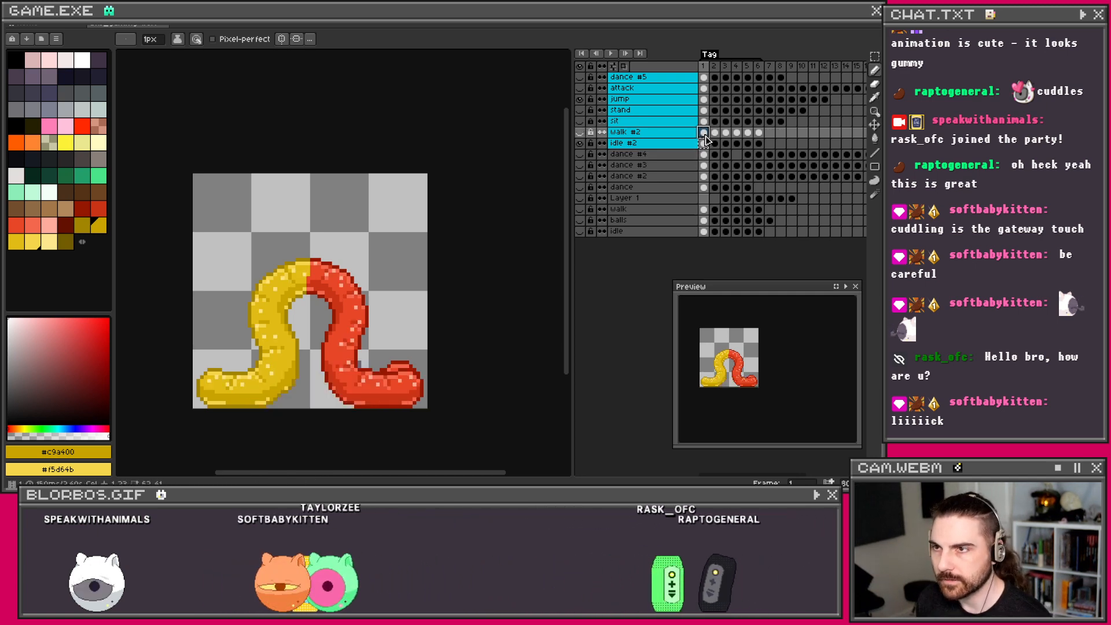
pyautogui.click(580, 146)
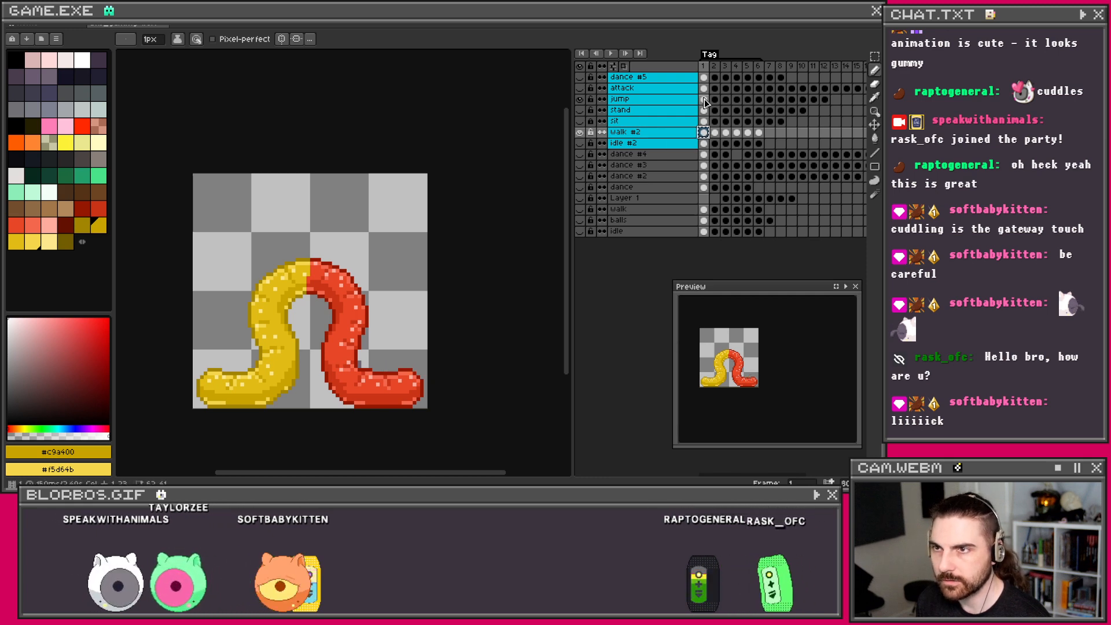
pyautogui.click(703, 99)
pyautogui.click(580, 88)
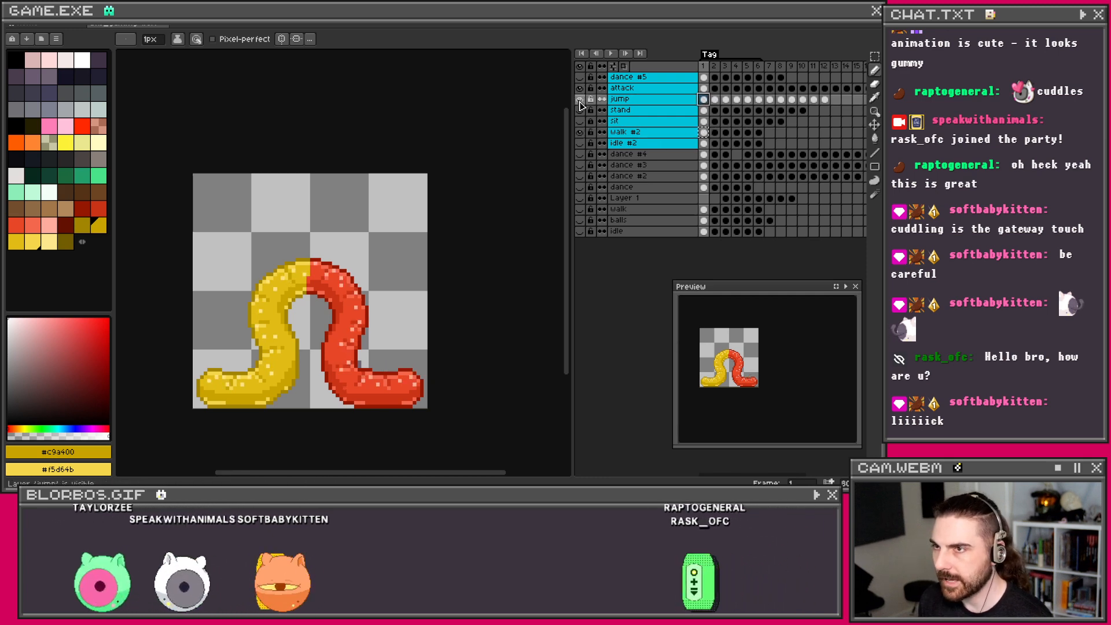
pyautogui.click(704, 88)
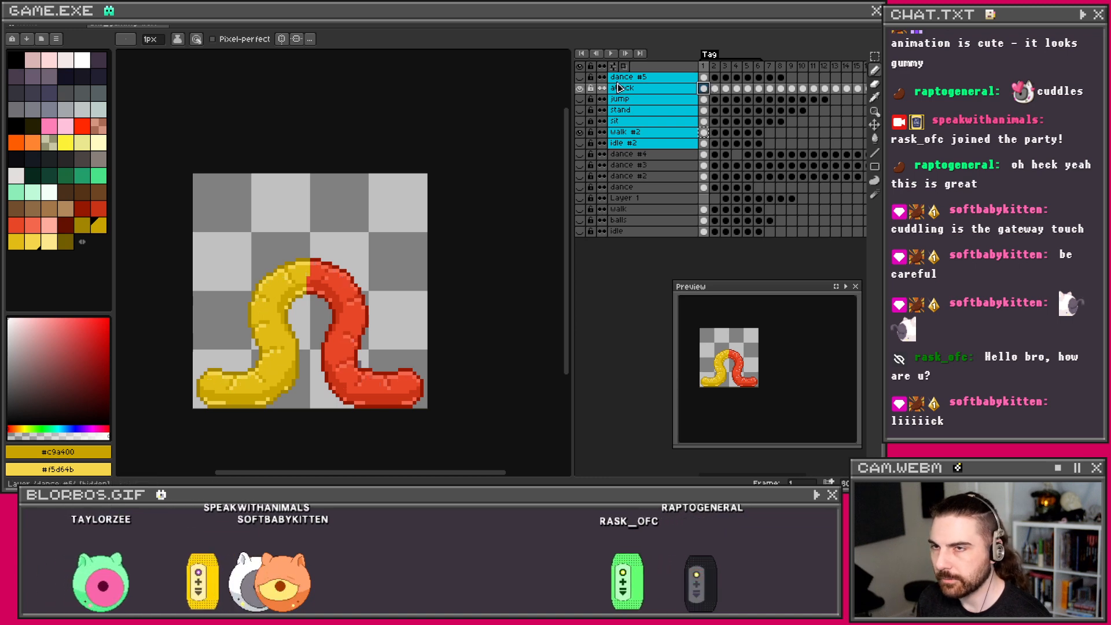
pyautogui.click(580, 77)
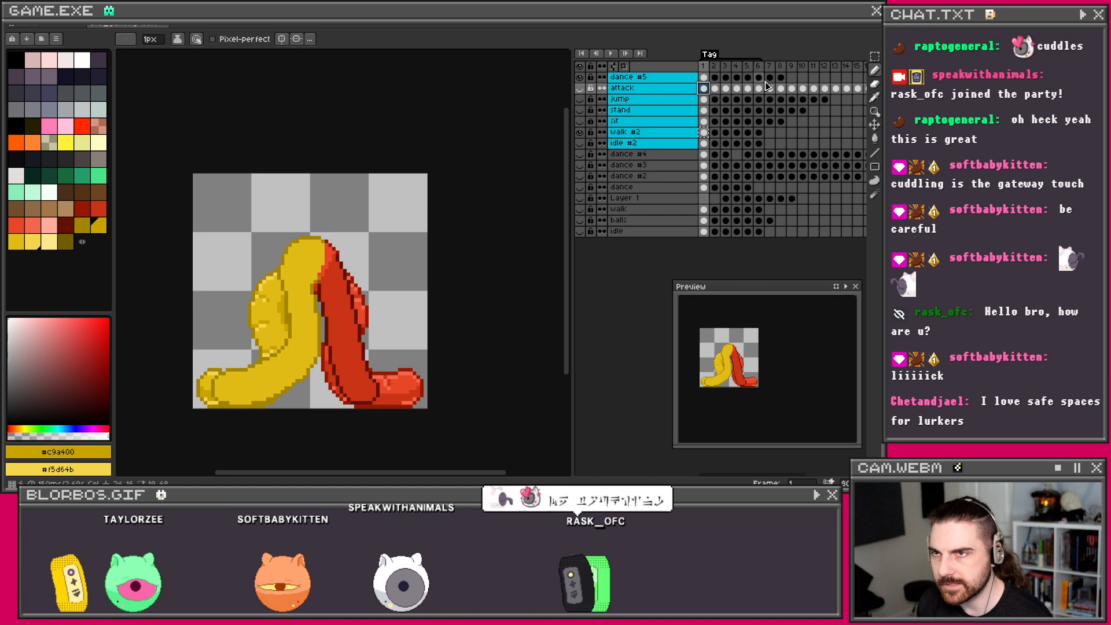
# Step: Add a new tag named Tag covering frames 1–8 and play the tagged animation
pyautogui.click(707, 55)
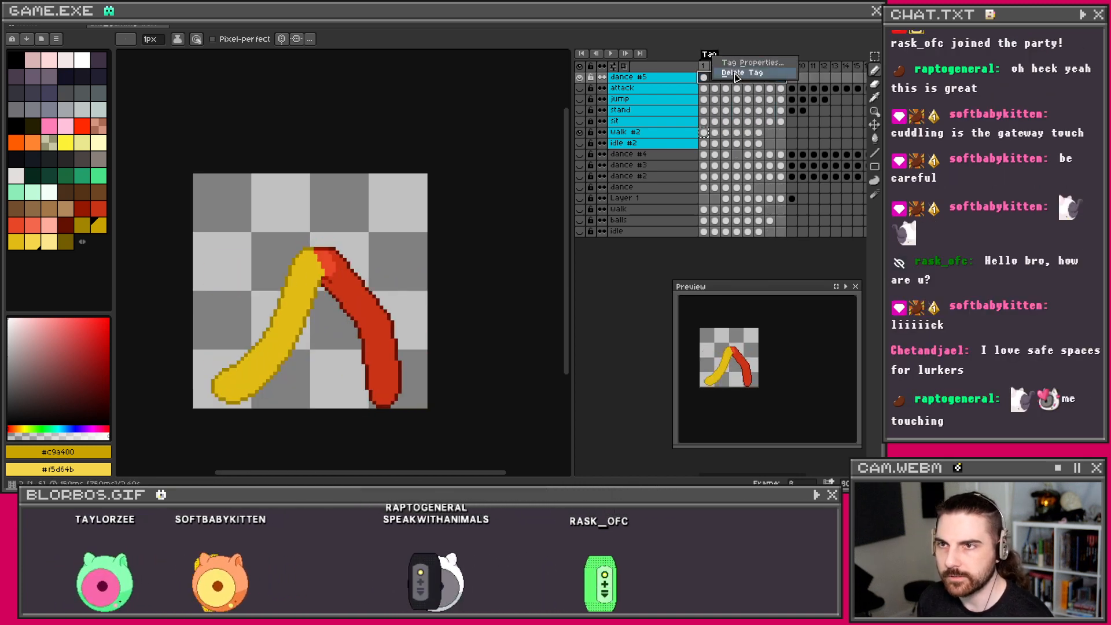
pyautogui.rightClick(711, 66)
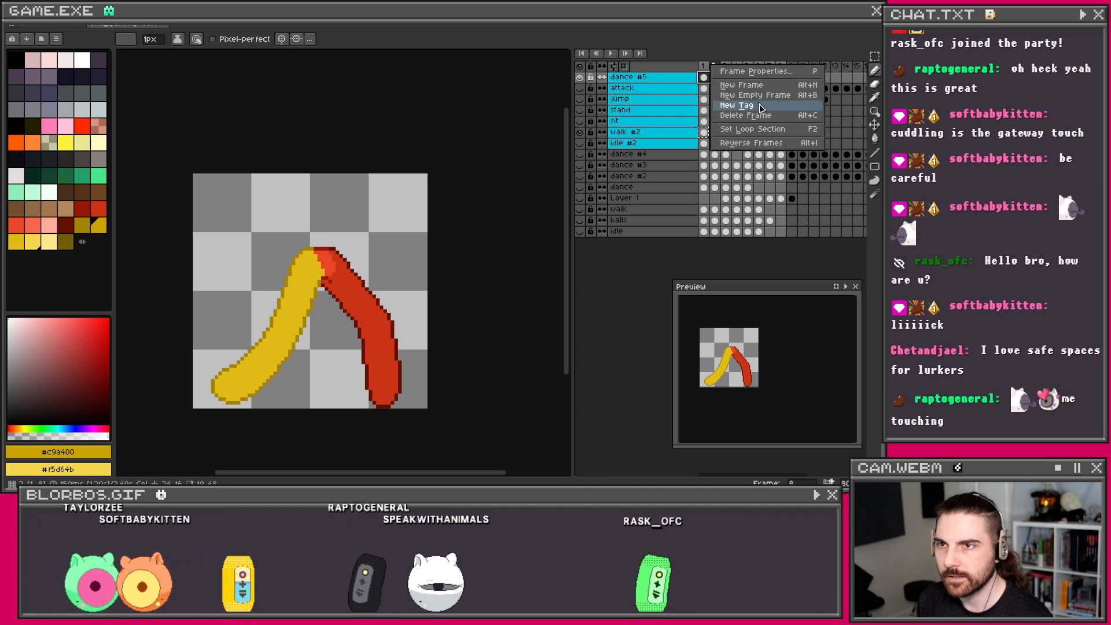
pyautogui.click(760, 109)
pyautogui.click(426, 302)
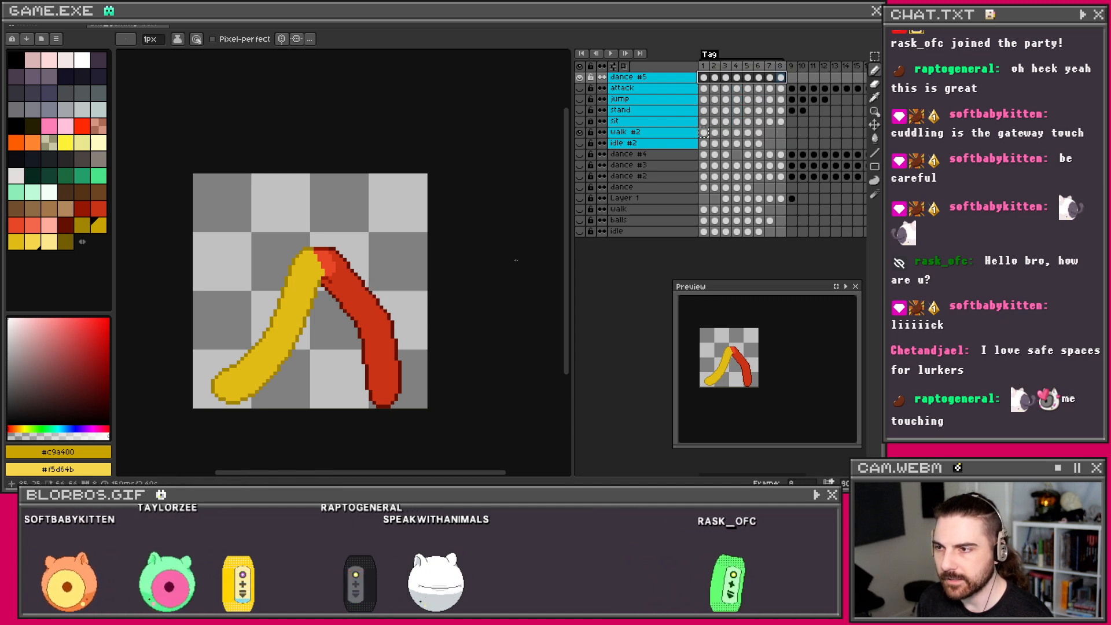
pyautogui.click(612, 55)
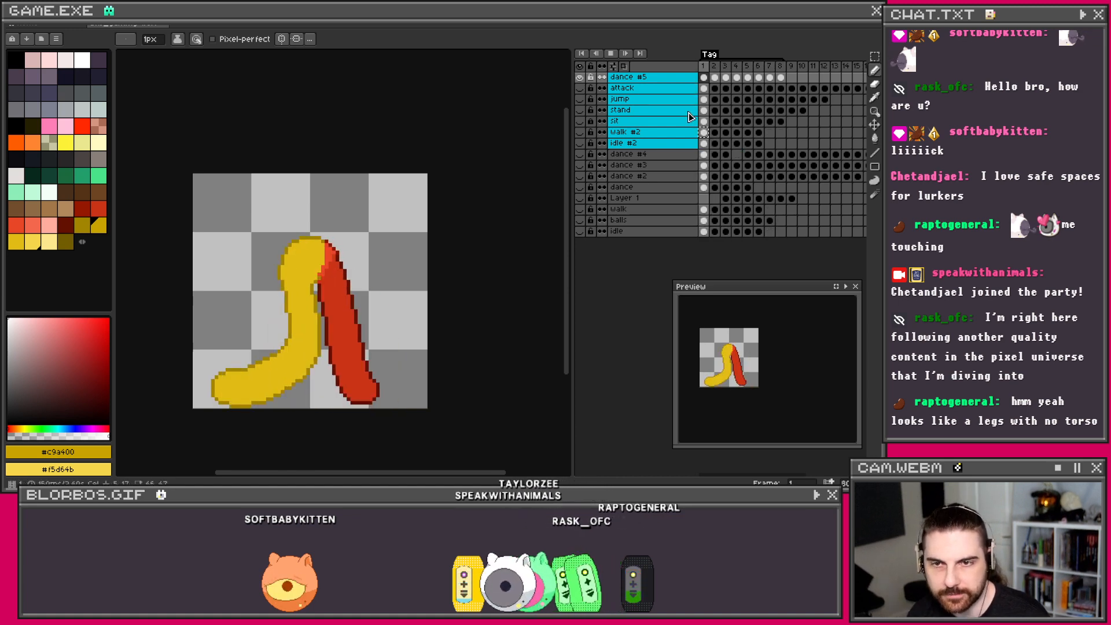
# Step: Stop playback, scrub the dance #5 frames, and browse the dance, dance #2, #3 and #4 layers
pyautogui.click(612, 53)
pyautogui.moveTo(707, 77)
pyautogui.mouseDown()
pyautogui.moveTo(777, 79)
pyautogui.moveTo(705, 79)
pyautogui.mouseUp()
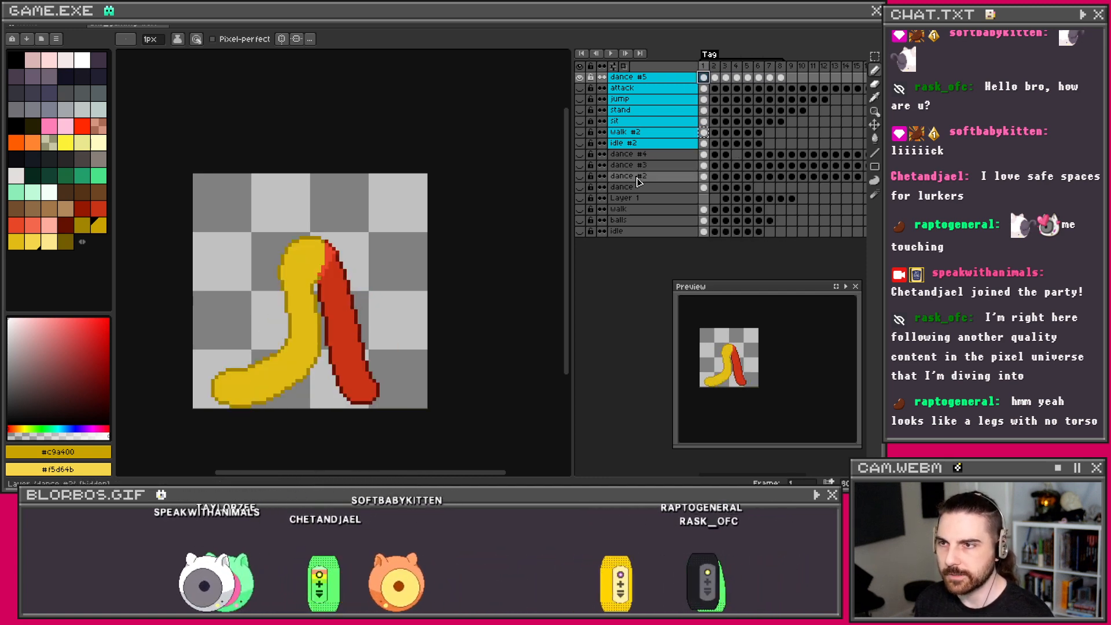
pyautogui.click(641, 176)
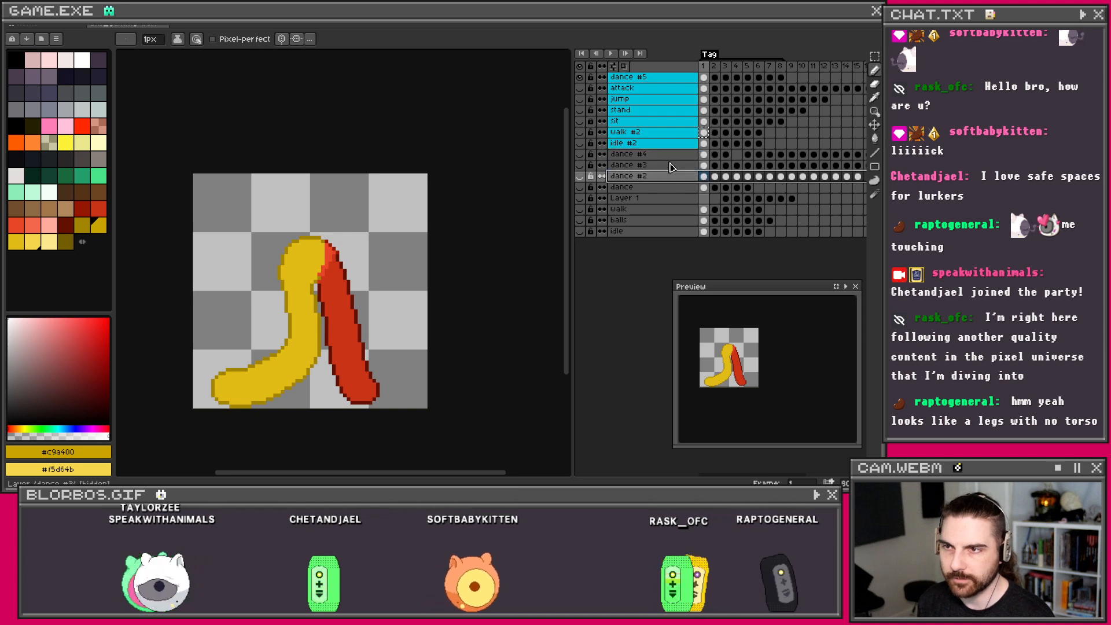
pyautogui.click(670, 155)
pyautogui.click(659, 187)
pyautogui.click(659, 176)
pyautogui.click(658, 156)
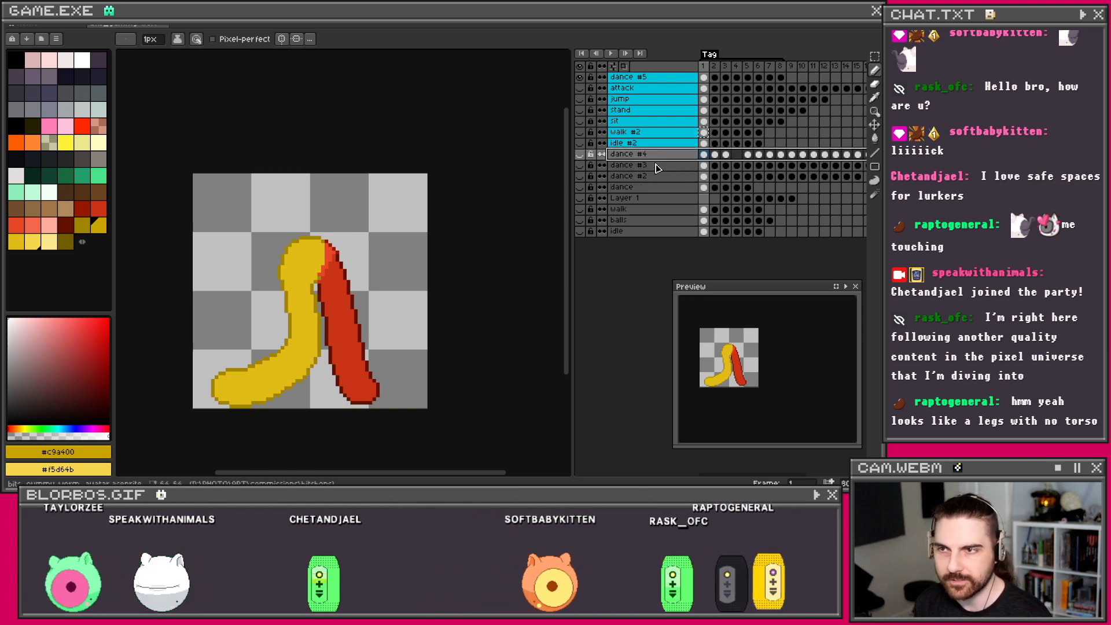
pyautogui.click(658, 166)
pyautogui.click(653, 177)
pyautogui.click(653, 166)
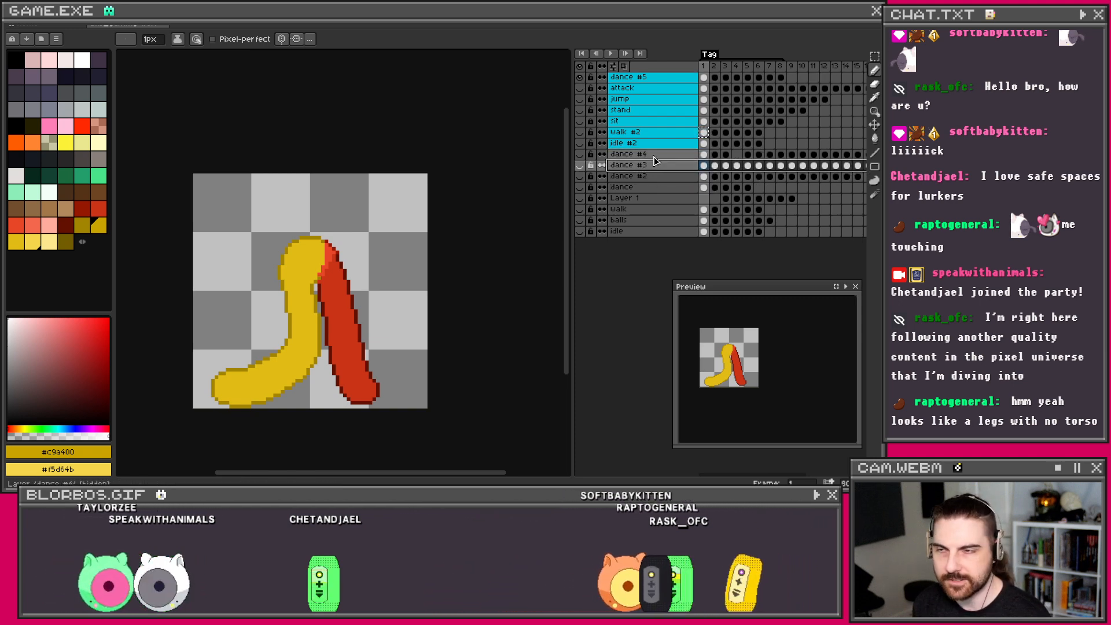
pyautogui.click(667, 155)
# Step: Select dance #5 frames 1–8, then hide dance #5 and show the sit layer on frame 1
pyautogui.click(674, 81)
pyautogui.moveTo(708, 79); pyautogui.dragTo(781, 79)
pyautogui.click(726, 132)
pyautogui.click(704, 122)
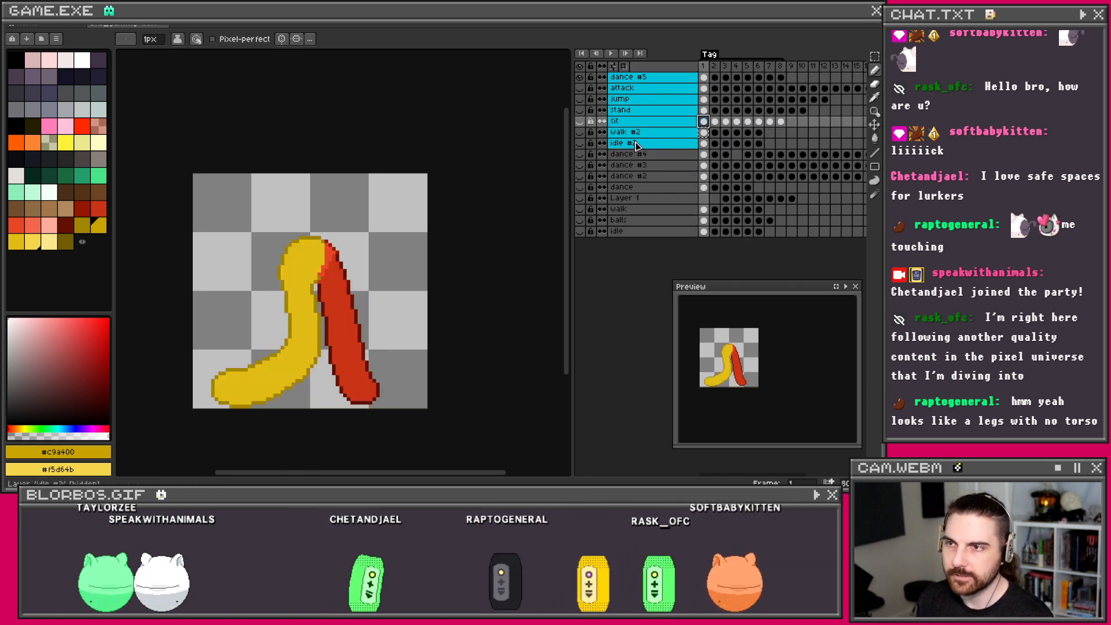
pyautogui.click(580, 77)
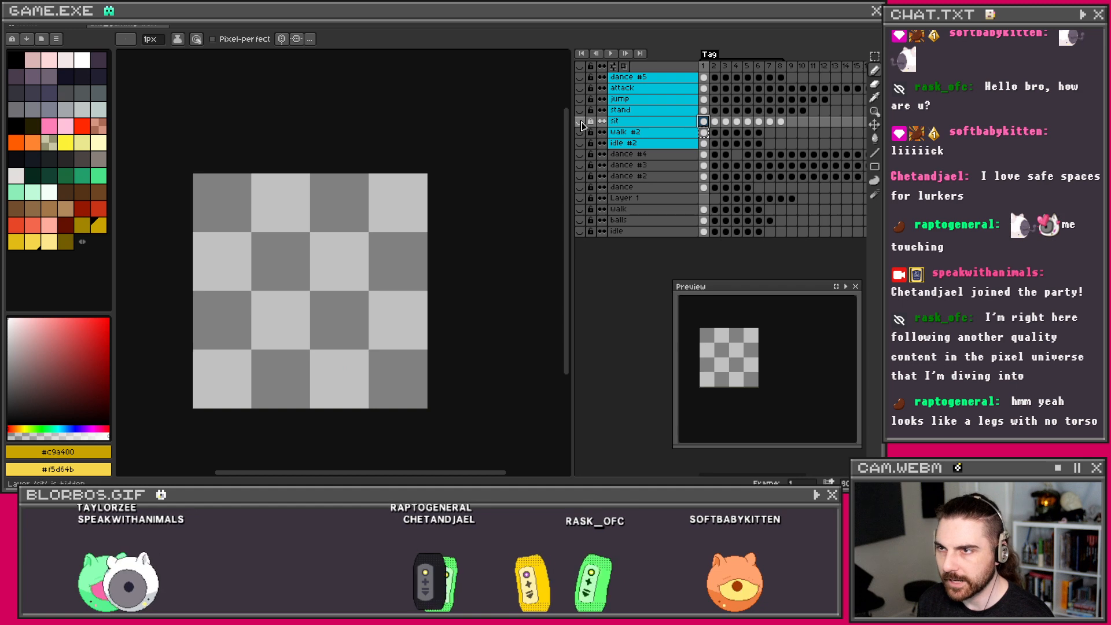
pyautogui.click(579, 121)
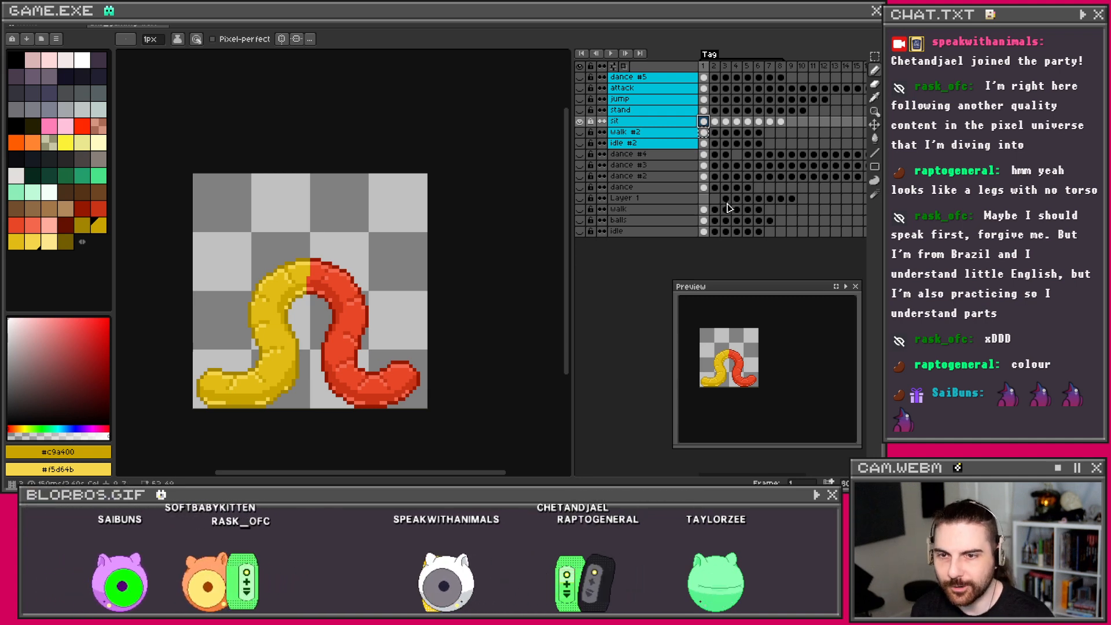
# Step: Sample the worm's red as the drawing colour with the eyedropper, then return to the Pencil
pyautogui.click(715, 122)
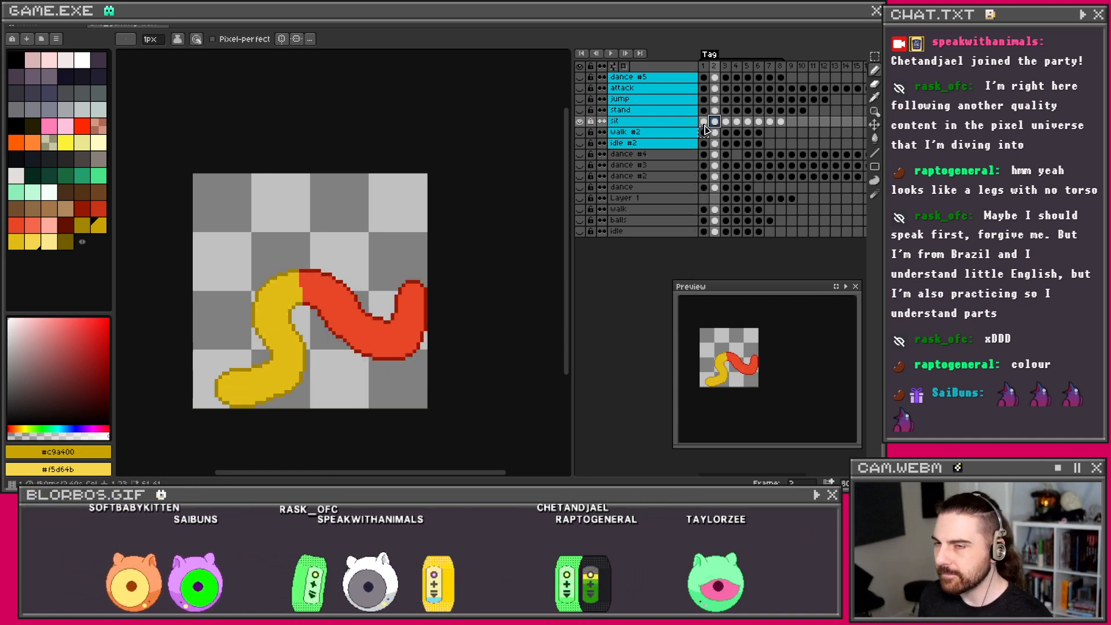
pyautogui.click(704, 122)
pyautogui.press('i')
pyautogui.scroll(2, 403, 354)
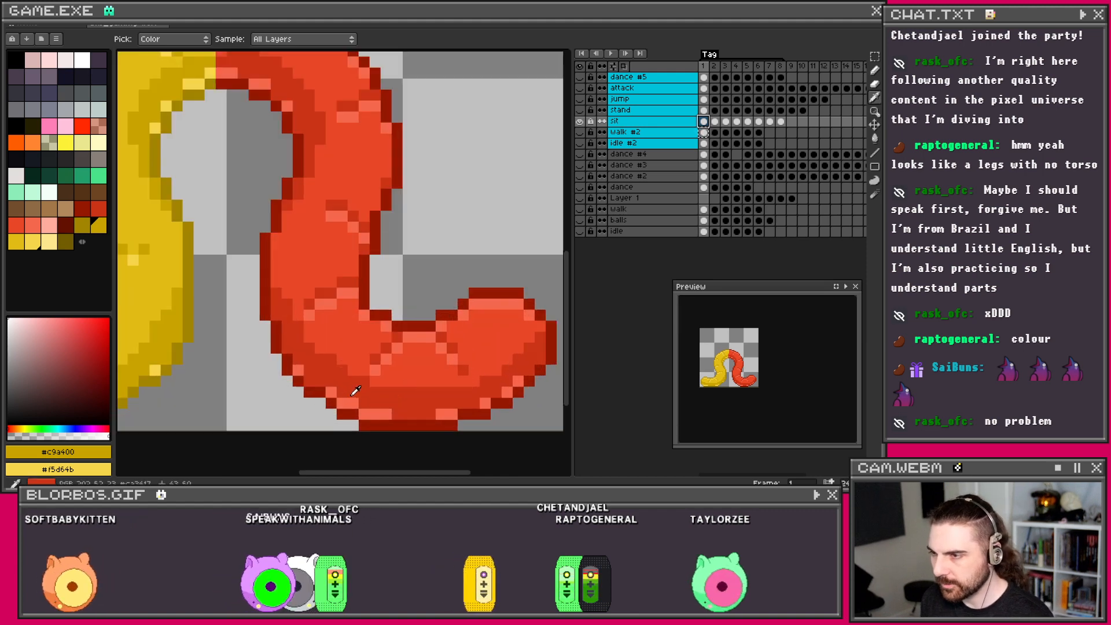
pyautogui.click(349, 384)
pyautogui.scroll(-3, 365, 371)
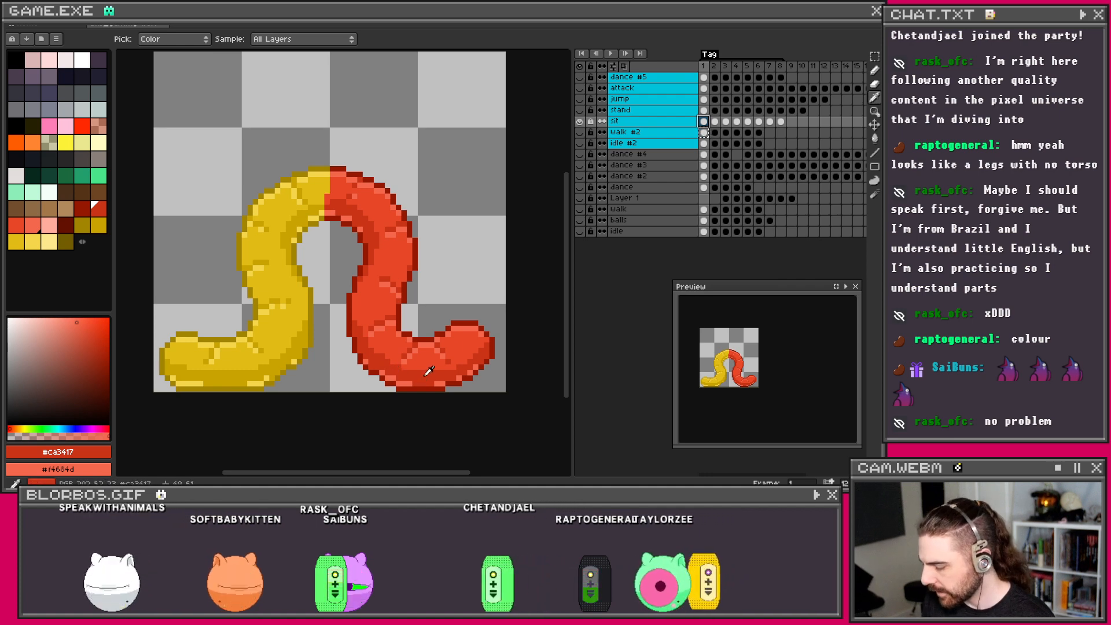
pyautogui.press('b')
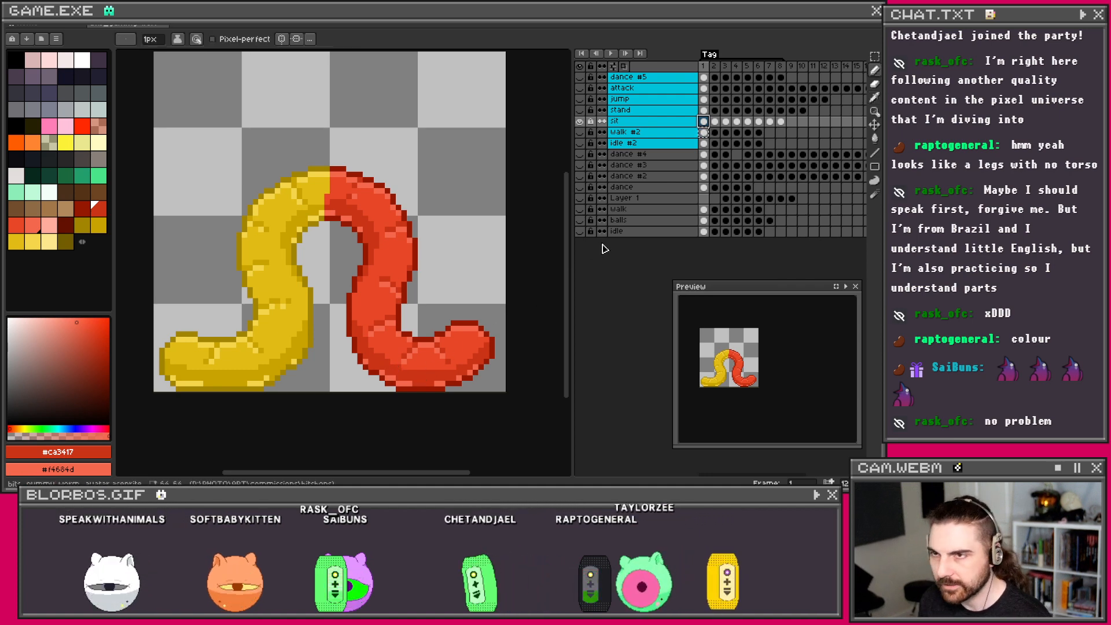
# Step: Compare sit frames 1 and 2 and toggle idle #2, ending with sit visible on frame 1
pyautogui.click(715, 123)
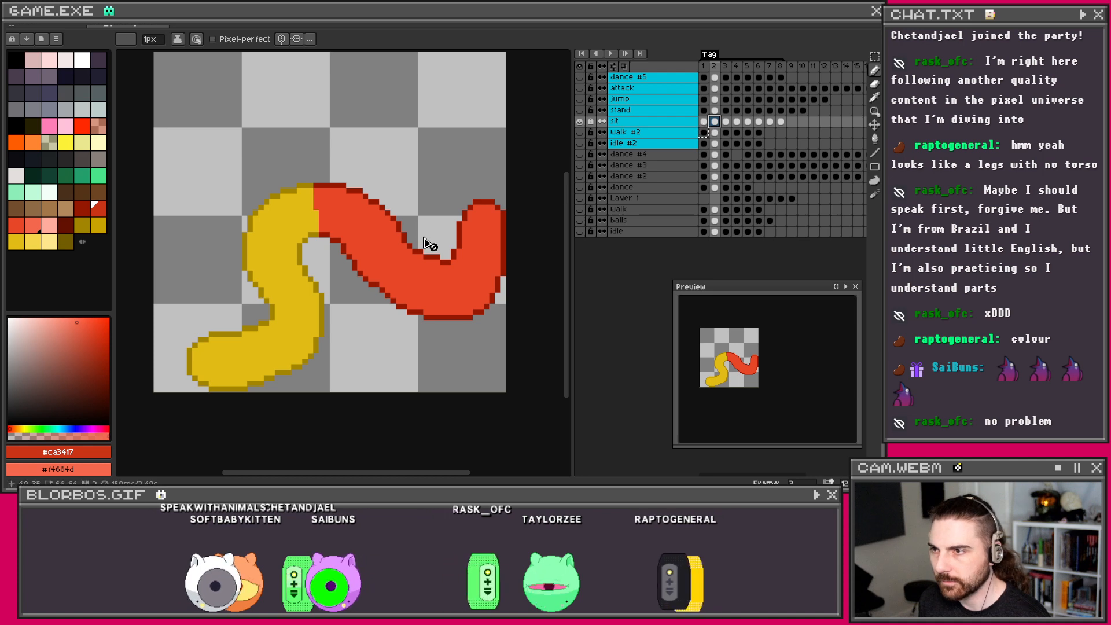
pyautogui.click(703, 122)
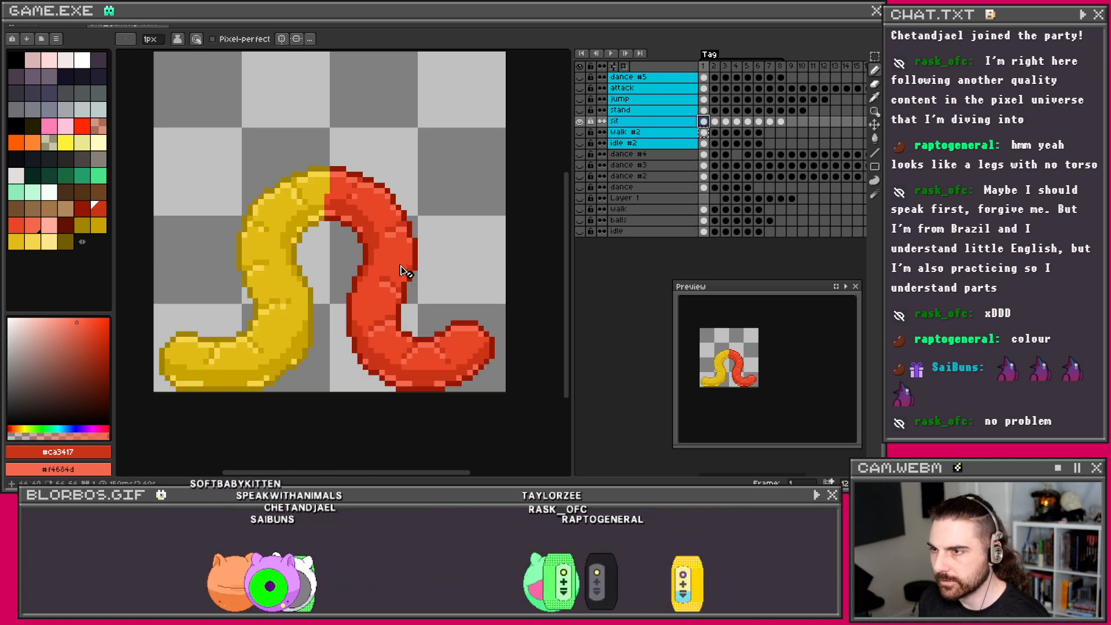
pyautogui.click(581, 143)
pyautogui.click(580, 122)
pyautogui.click(581, 143)
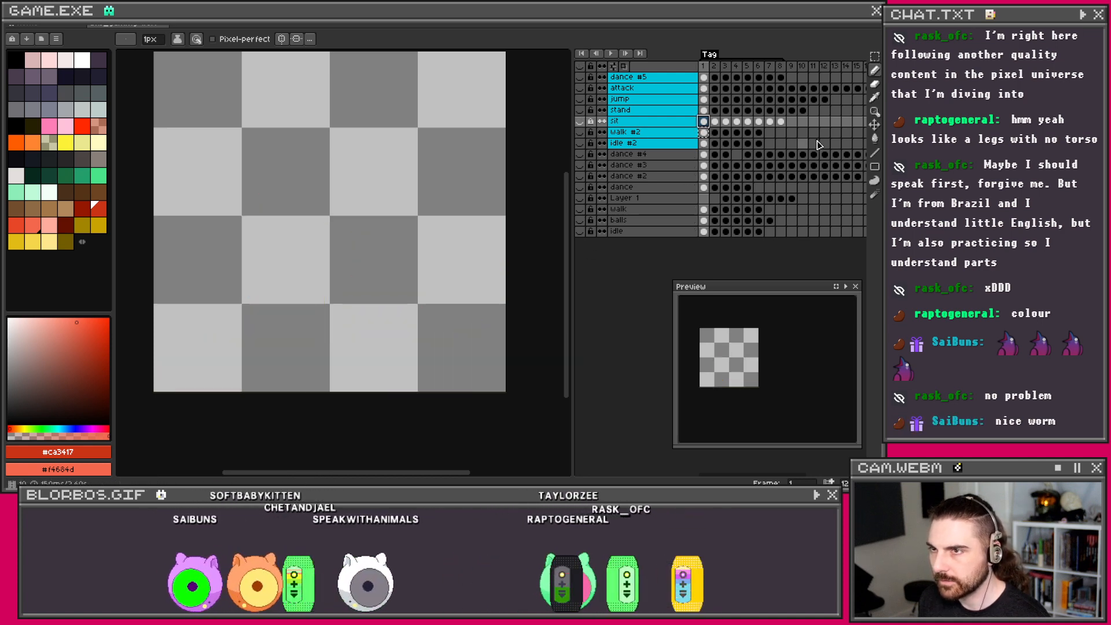
pyautogui.click(705, 133)
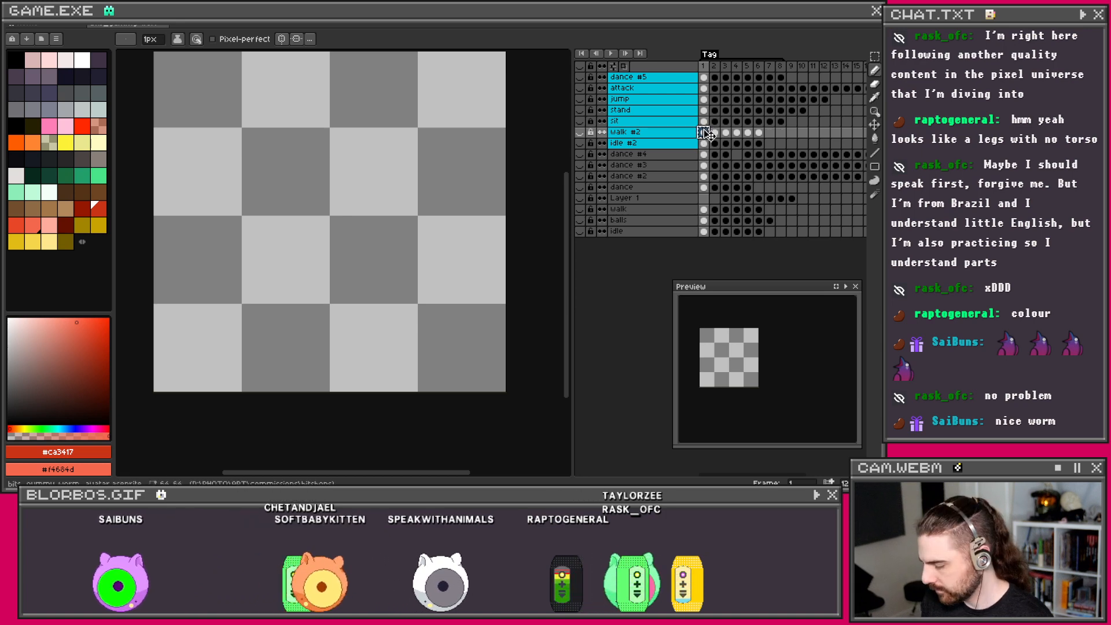
pyautogui.click(704, 121)
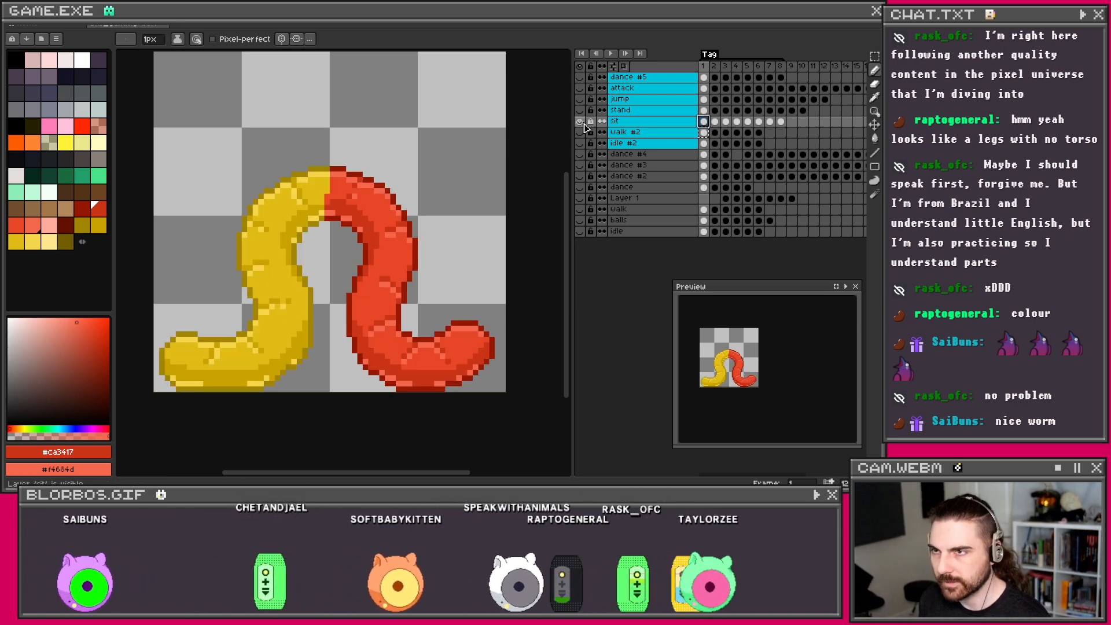
pyautogui.click(579, 120)
# Step: Widen the timeline panel slightly and pick the worm's yellow, then red, as working colours
pyautogui.moveTo(573, 332); pyautogui.dragTo(559, 329)
pyautogui.click(476, 295)
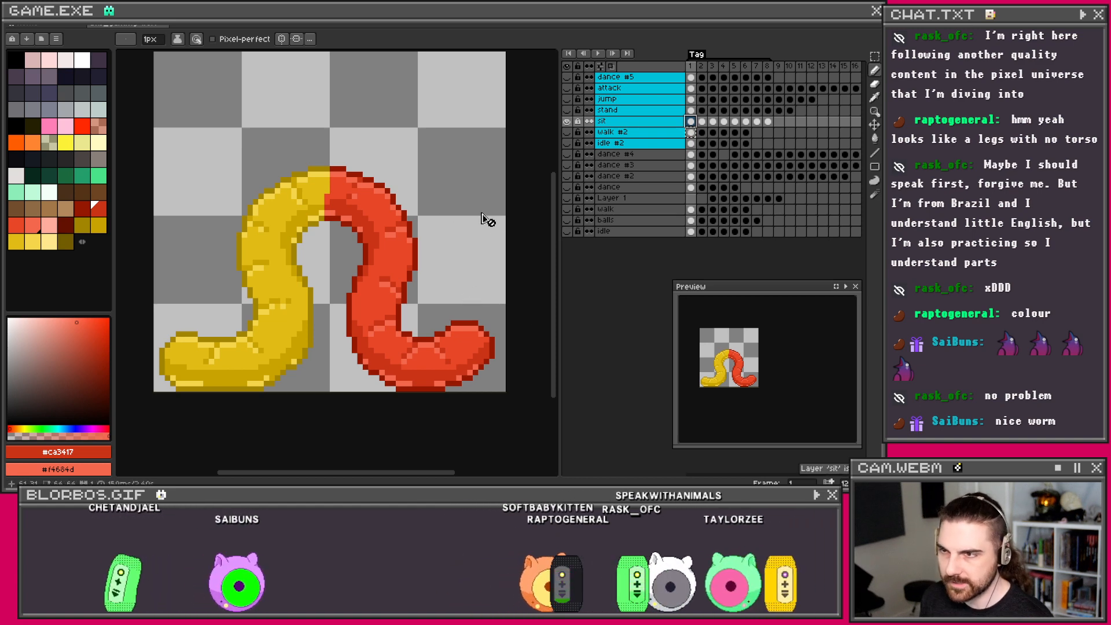
pyautogui.keyDown('alt'); pyautogui.click(302, 329); pyautogui.keyUp('alt')
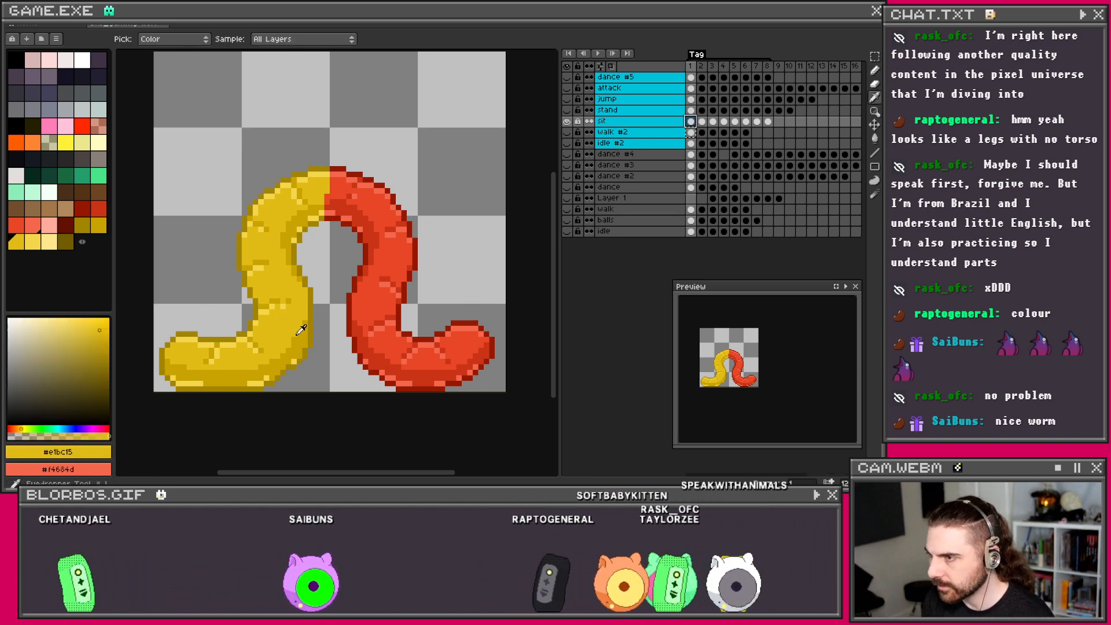
pyautogui.keyDown('alt'); pyautogui.click(388, 366); pyautogui.keyUp('alt')
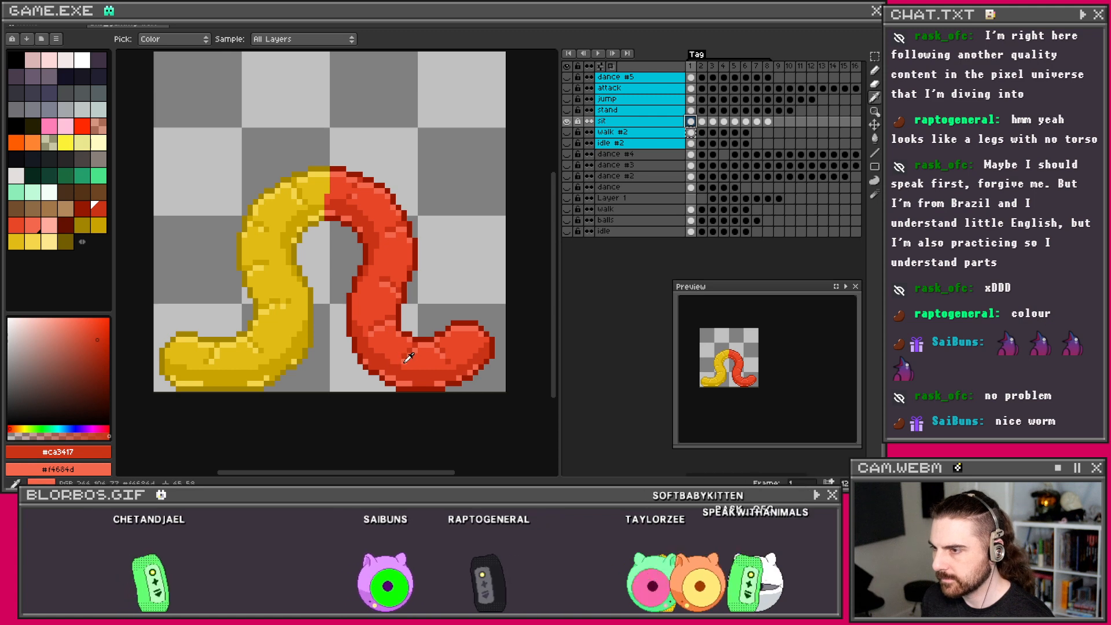
# Step: Enter and exit Advanced Mode, dismissing its warning, to restore the full interface
pyautogui.hotkey('ctrl', 's')
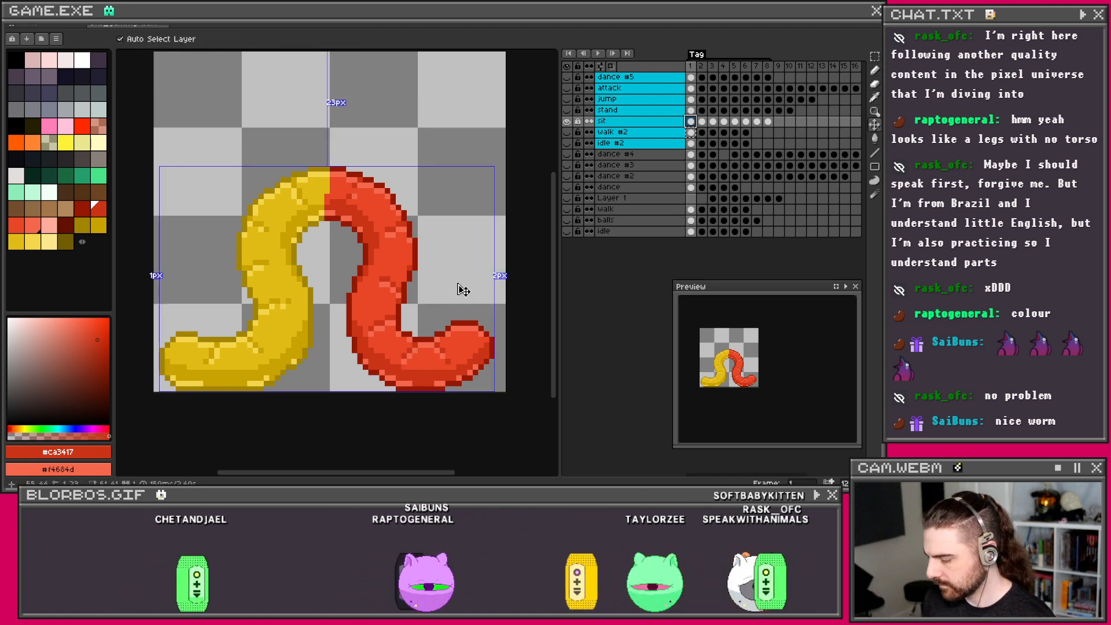
pyautogui.hotkey('ctrl', 'f')
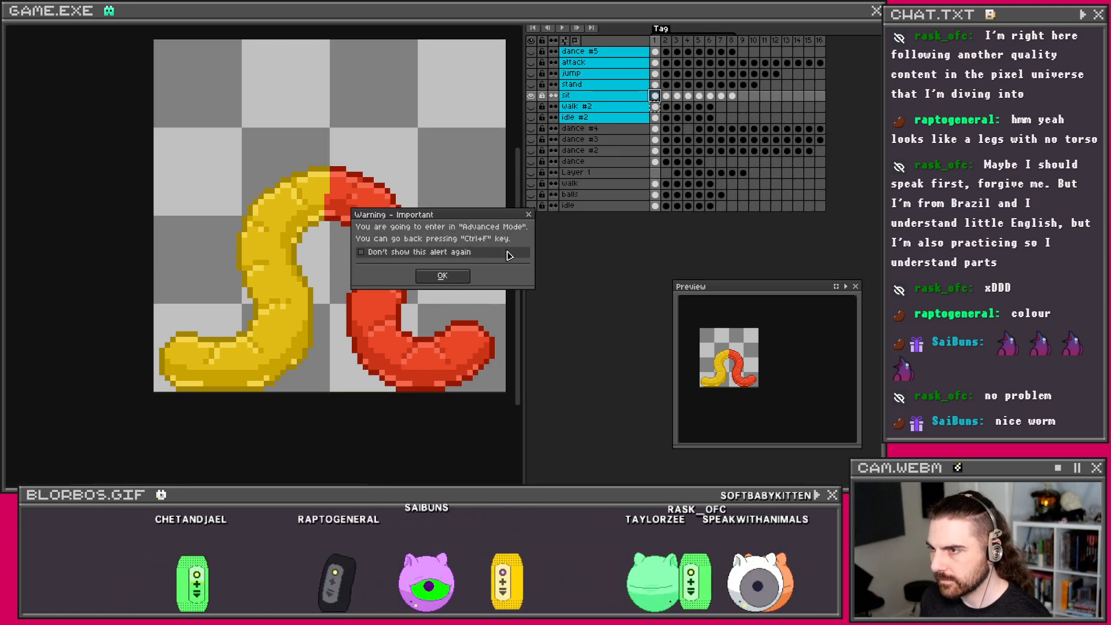
pyautogui.click(456, 279)
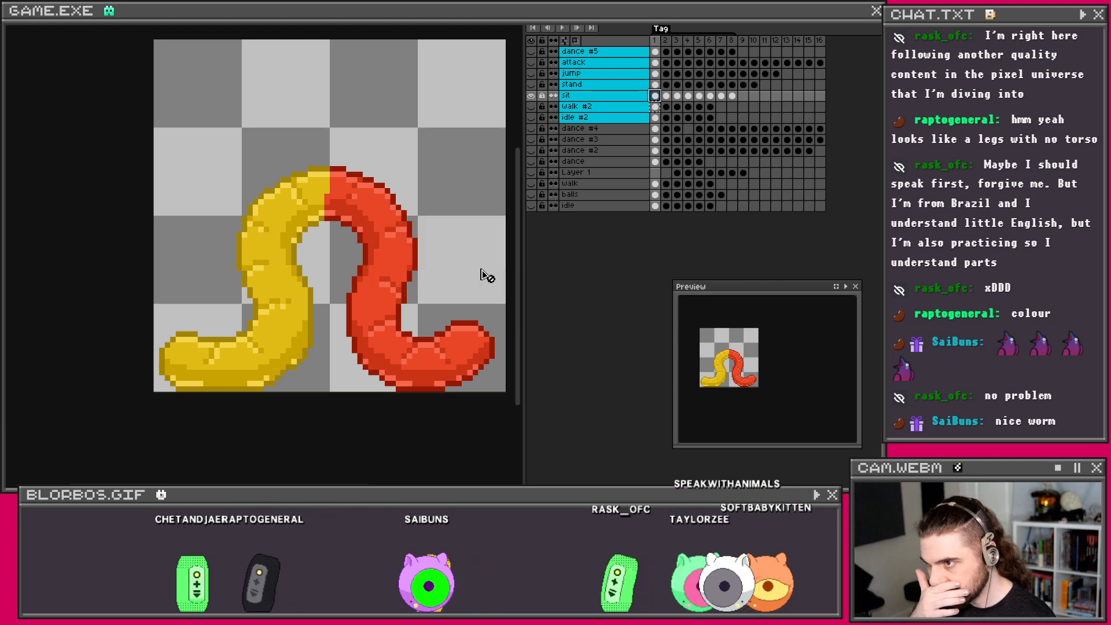
pyautogui.hotkey('ctrl', 'f')
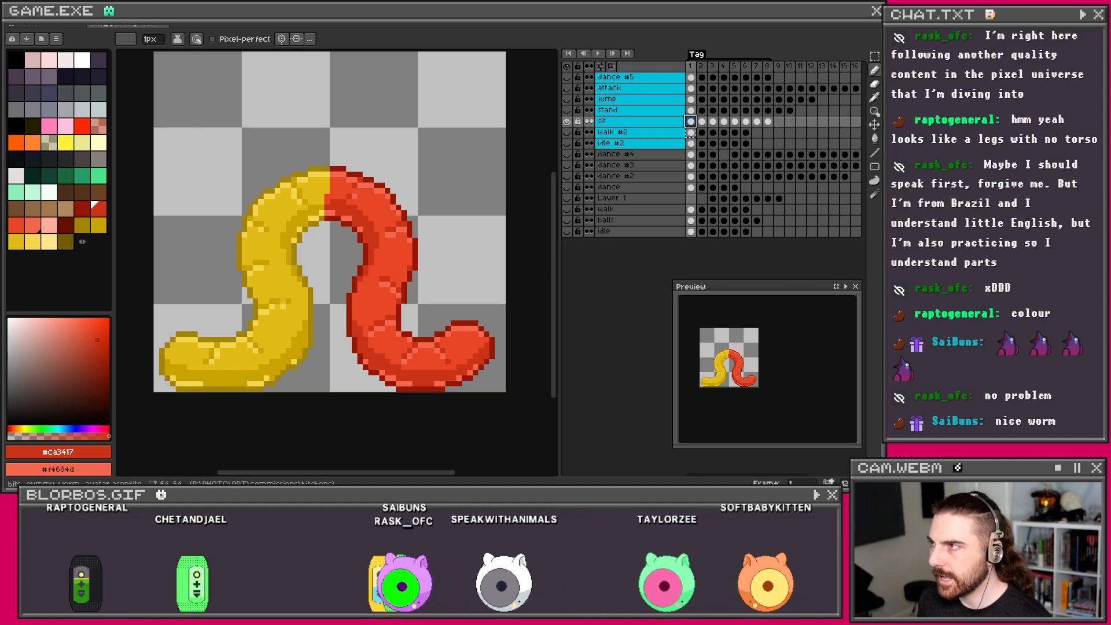
pyautogui.click(20, 25)
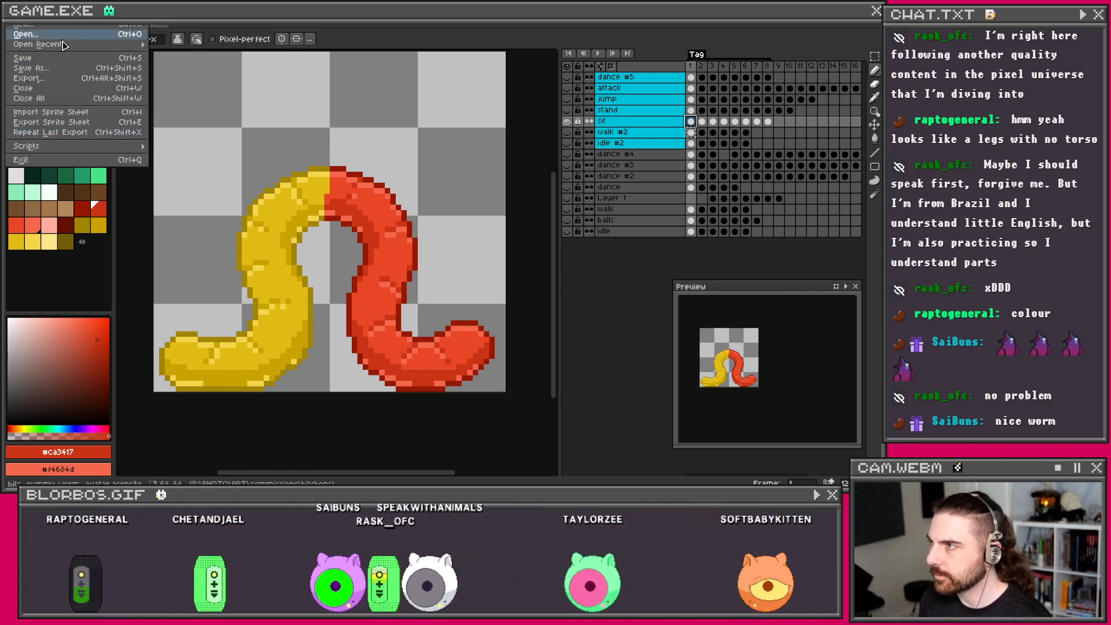
# Step: Reopen the gummy worm sprite from recent files, discarding the unsaved changes
pyautogui.moveTo(67, 51)
pyautogui.click(200, 58)
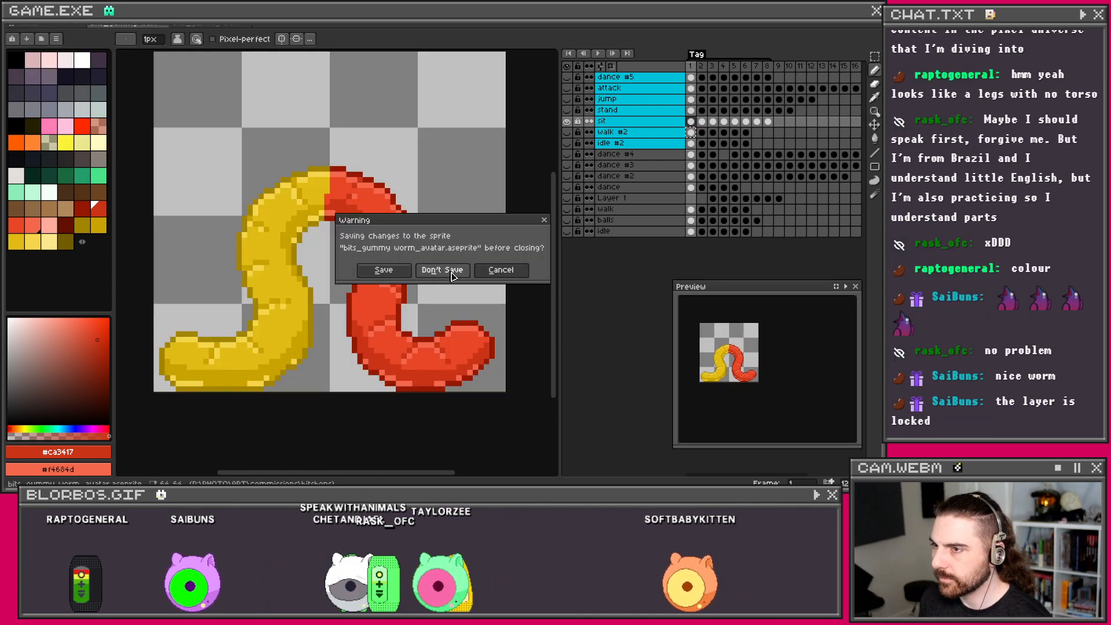
pyautogui.click(445, 270)
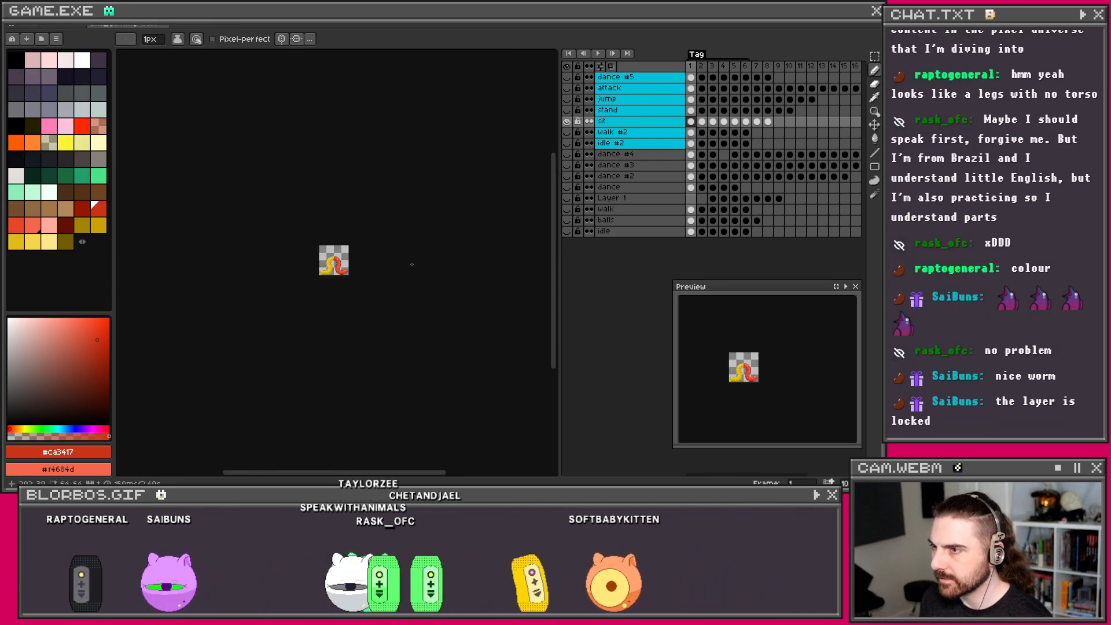
# Step: Zoom in on the sprite and undo the stray red mark beside the red half
pyautogui.scroll(6, 412, 265)
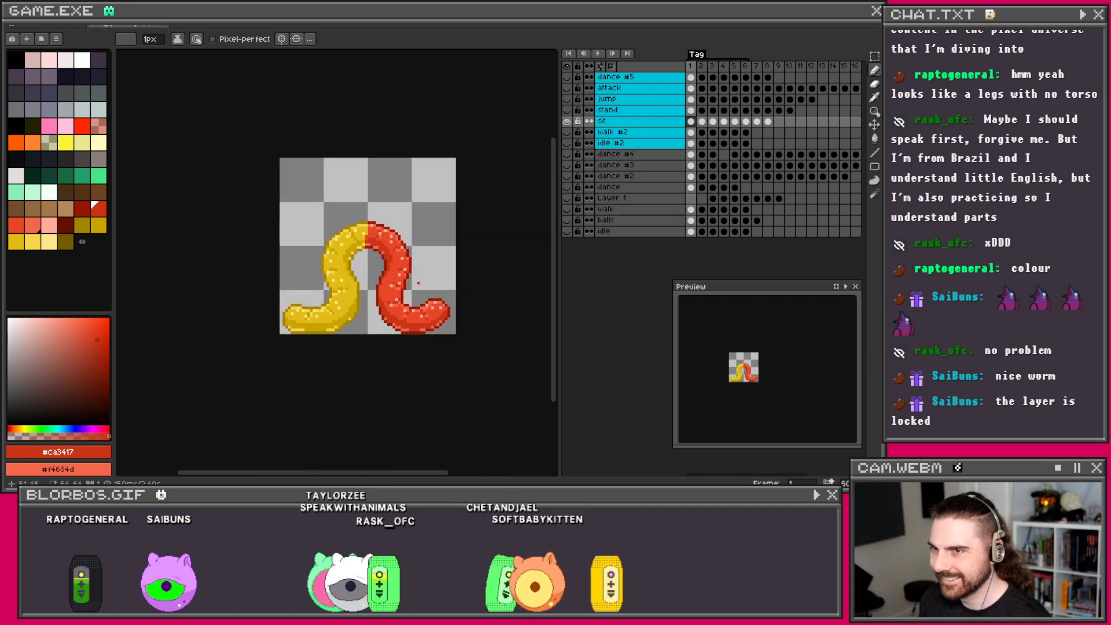
pyautogui.scroll(3, 421, 283)
pyautogui.scroll(-1, 417, 283)
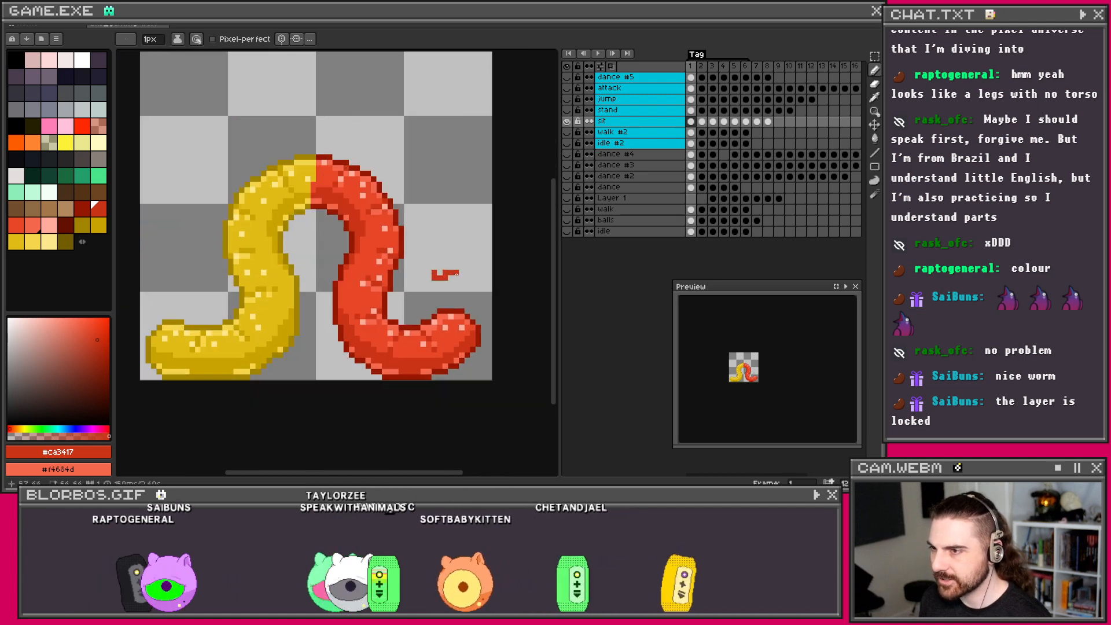
pyautogui.hotkey('ctrl', 'z')
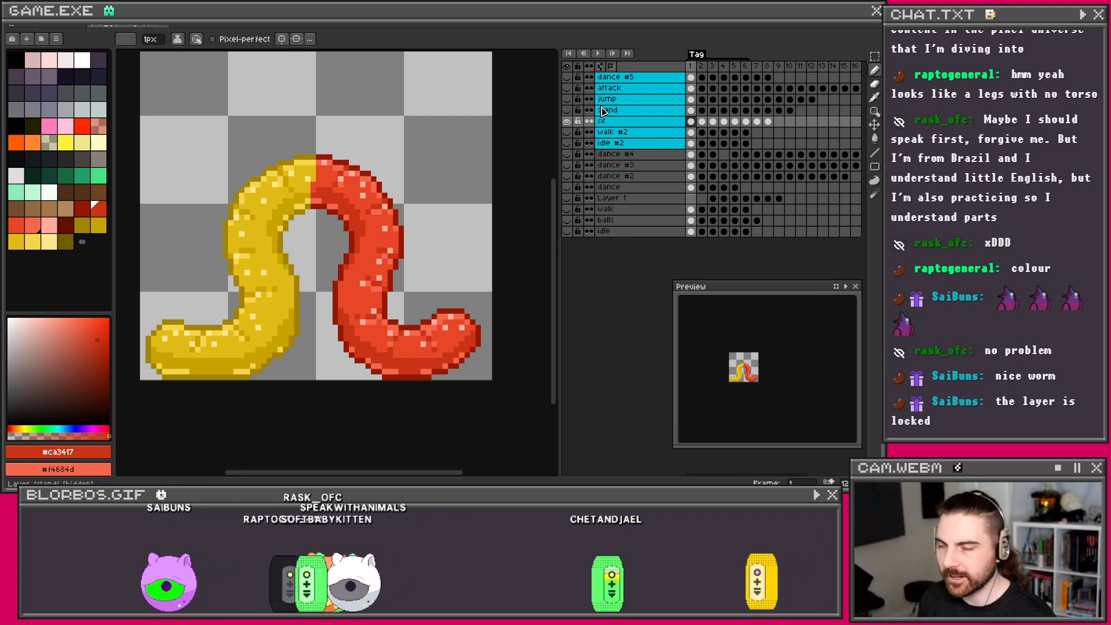
pyautogui.click(590, 134)
pyautogui.click(568, 122)
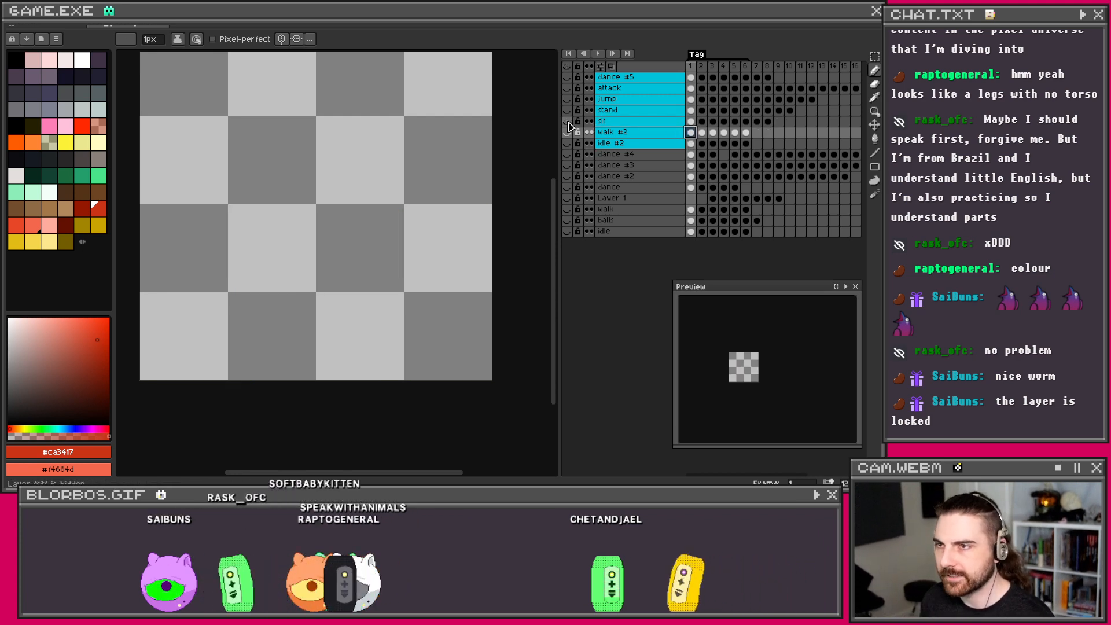
pyautogui.click(568, 122)
pyautogui.click(567, 132)
pyautogui.click(567, 132)
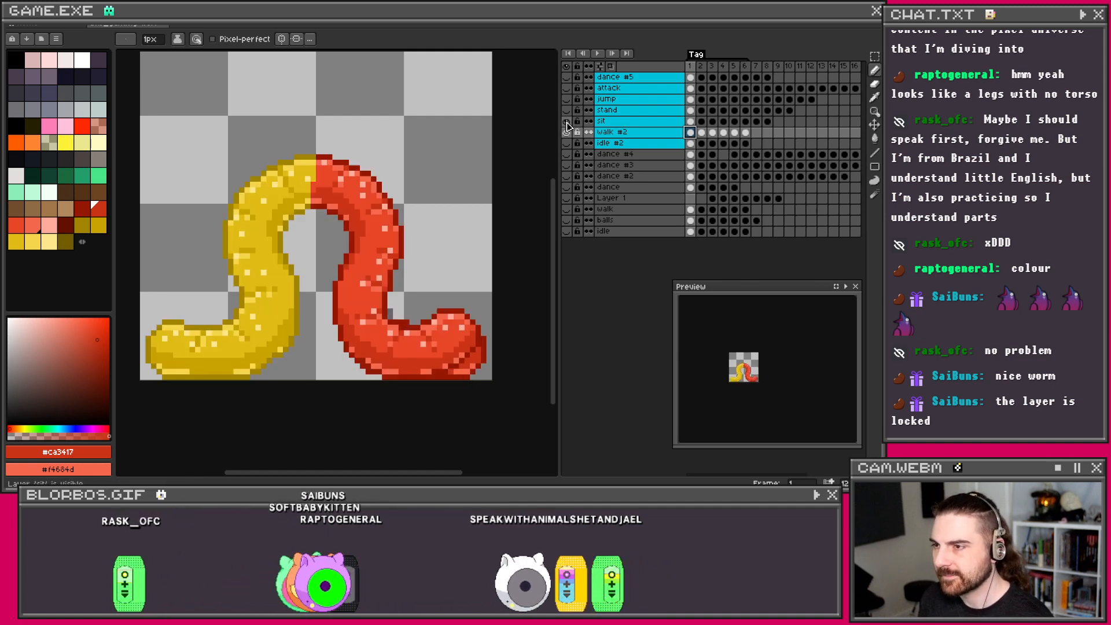
pyautogui.click(568, 132)
pyautogui.click(567, 132)
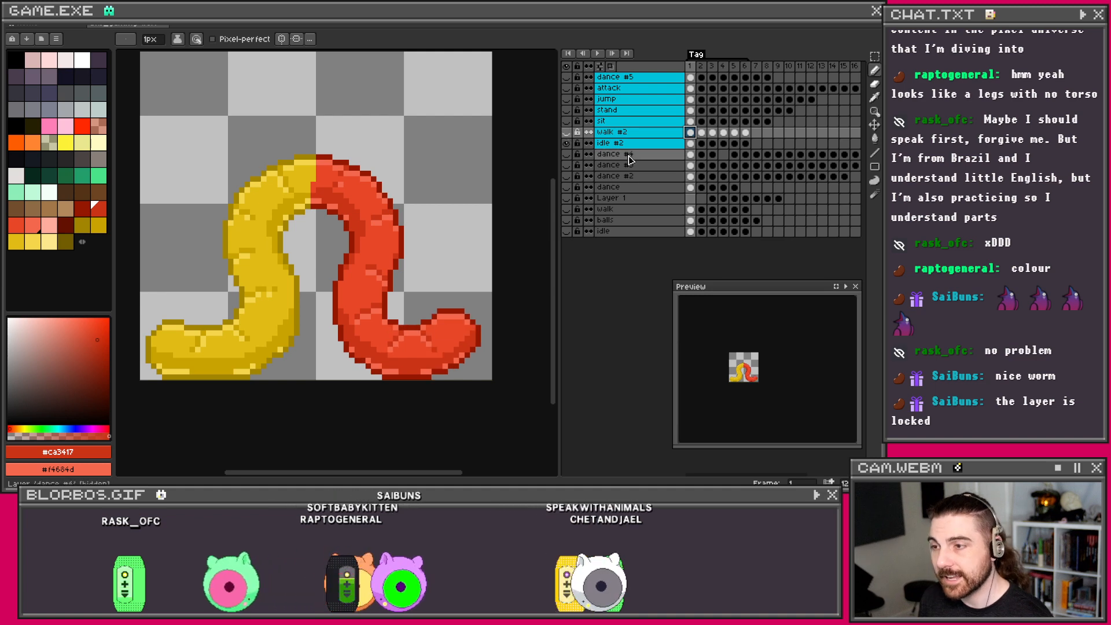
pyautogui.click(691, 143)
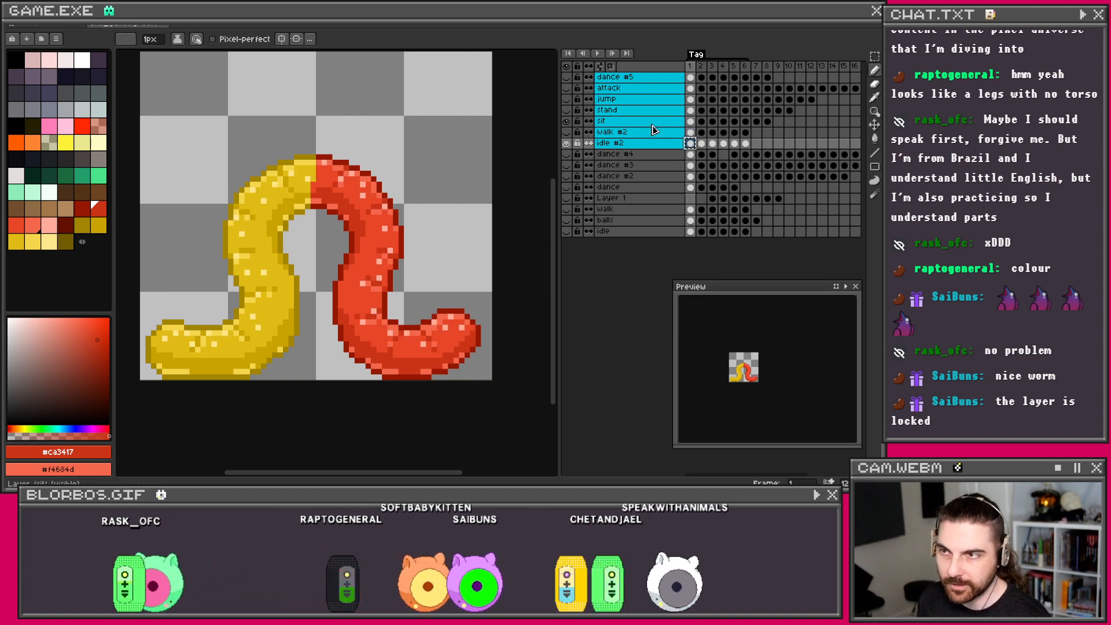
pyautogui.click(691, 122)
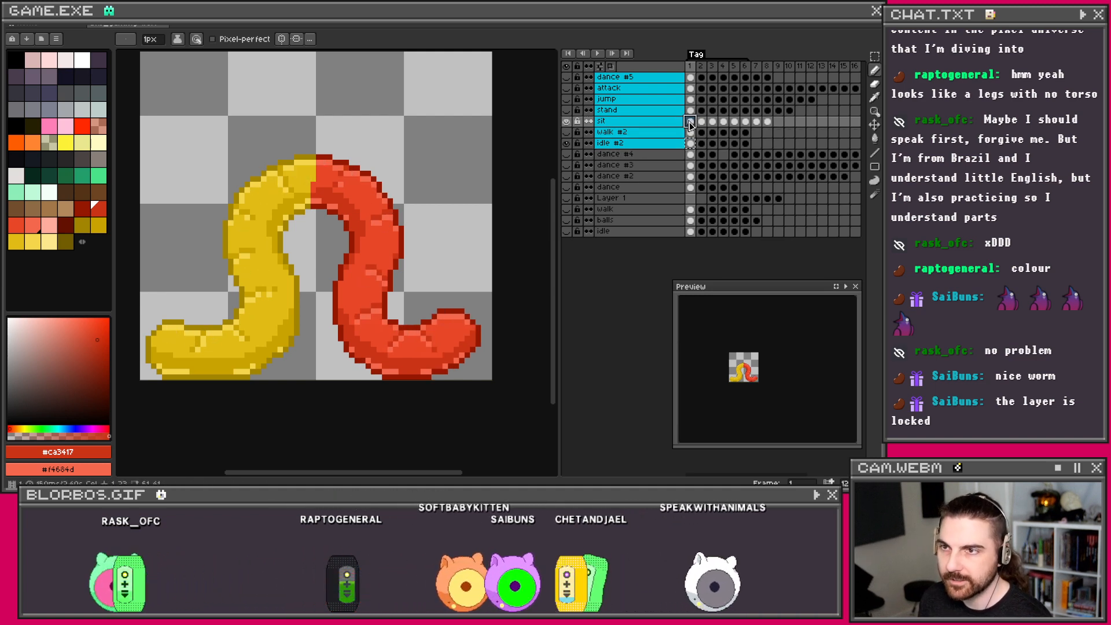
pyautogui.click(567, 111)
pyautogui.click(567, 111)
pyautogui.click(567, 121)
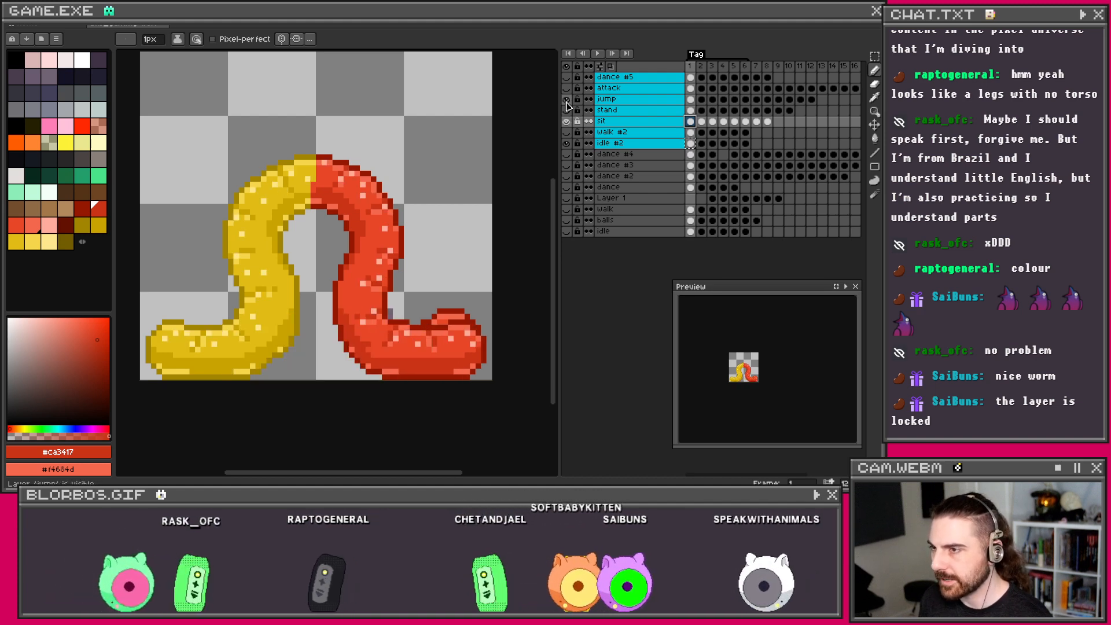
pyautogui.click(567, 121)
pyautogui.click(567, 133)
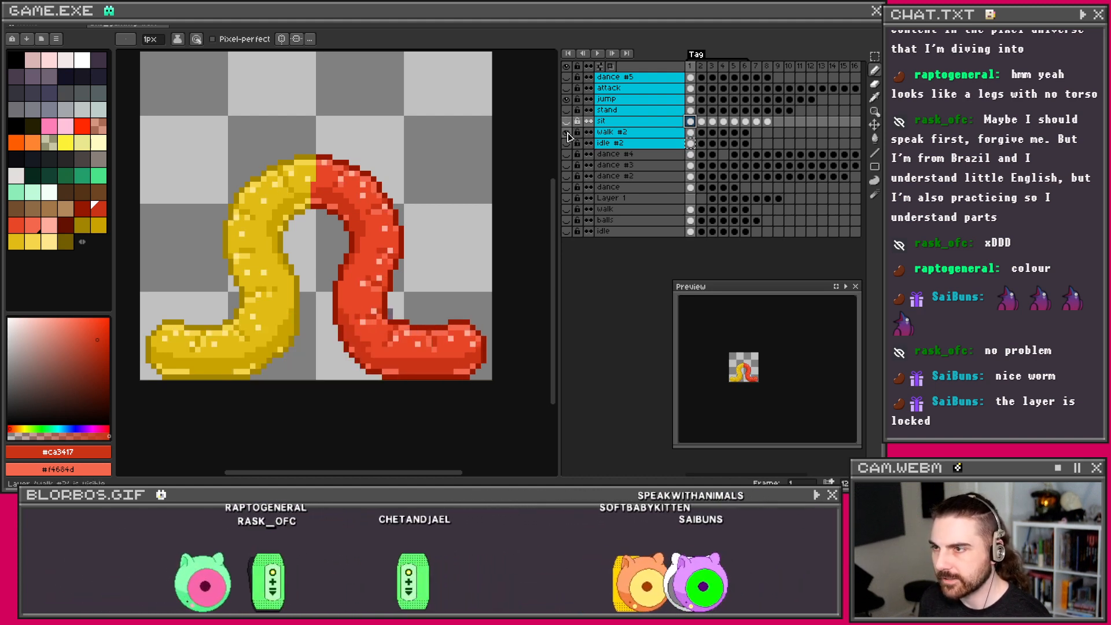
pyautogui.click(690, 132)
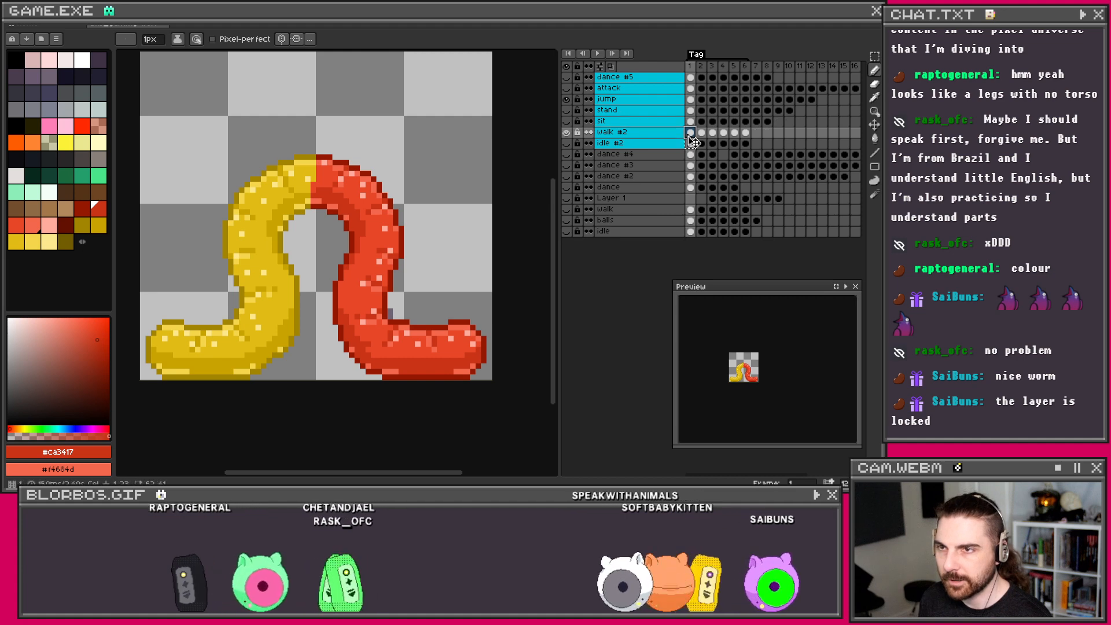
pyautogui.click(690, 99)
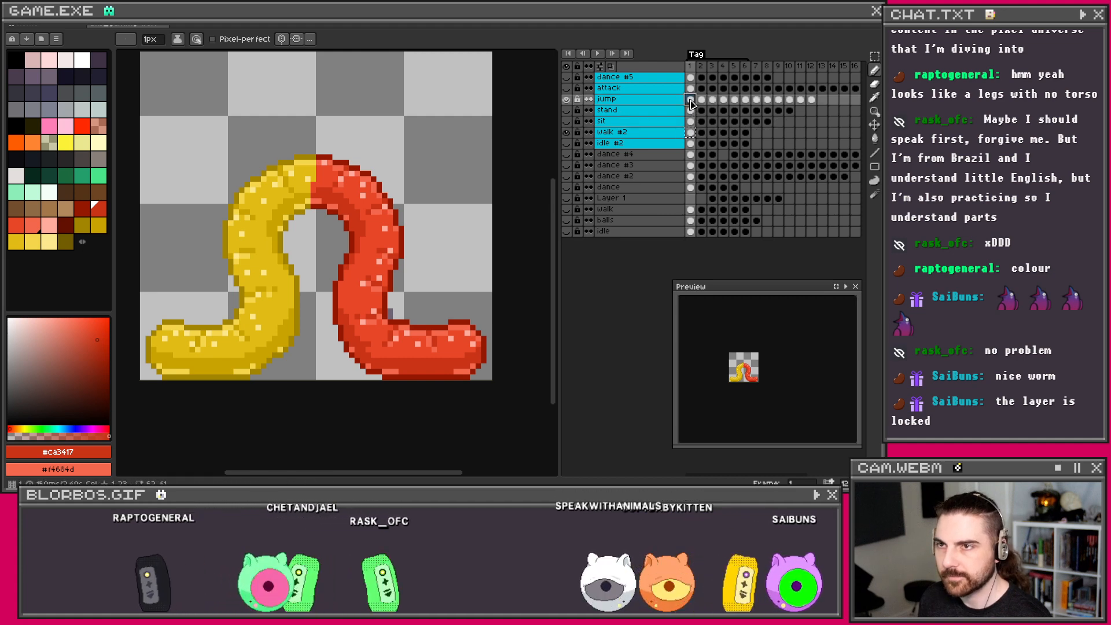
pyautogui.click(567, 100)
pyautogui.click(567, 88)
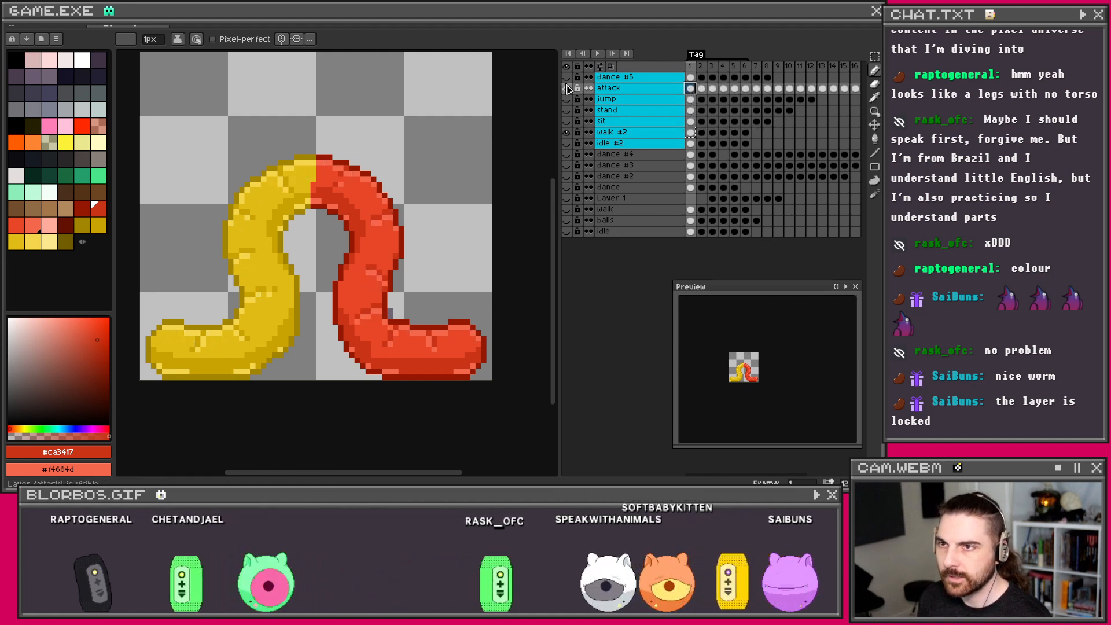
pyautogui.click(567, 77)
pyautogui.click(567, 77)
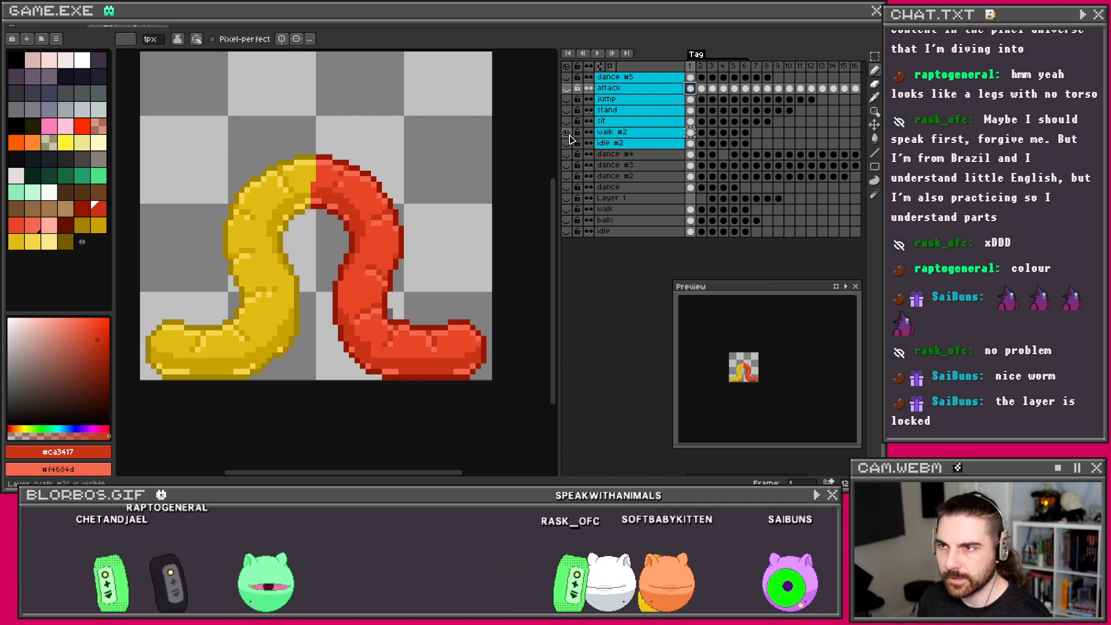
pyautogui.click(691, 122)
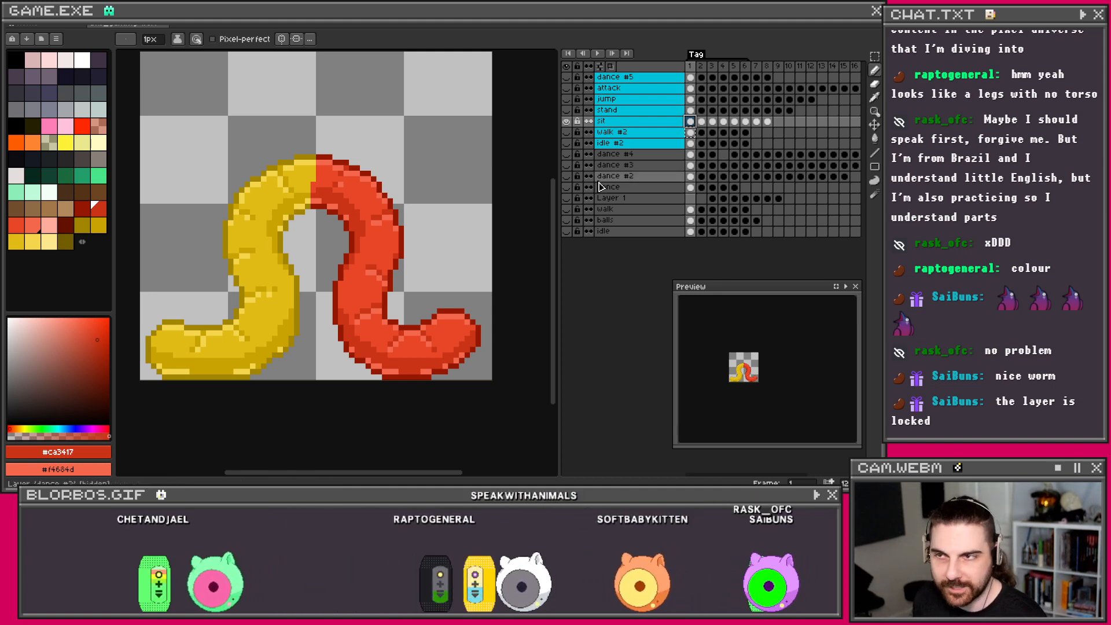
# Step: Sample the red, return to the Pencil, and settle on sit frame 2's flat S-shaped pose
pyautogui.click(701, 123)
pyautogui.click(690, 123)
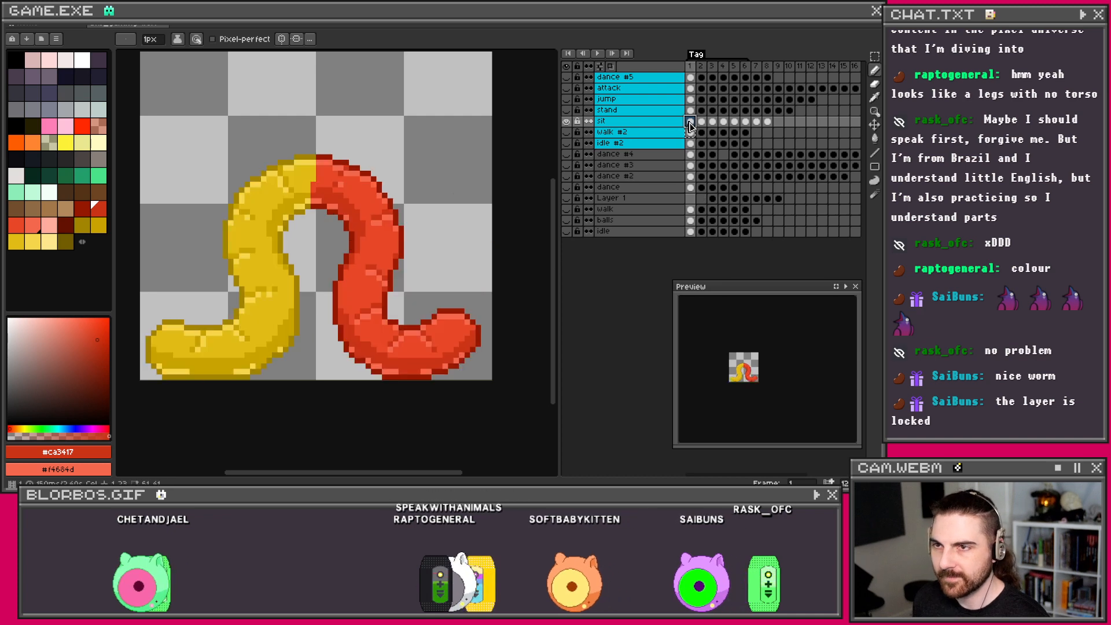
pyautogui.press('i')
pyautogui.scroll(2, 361, 331)
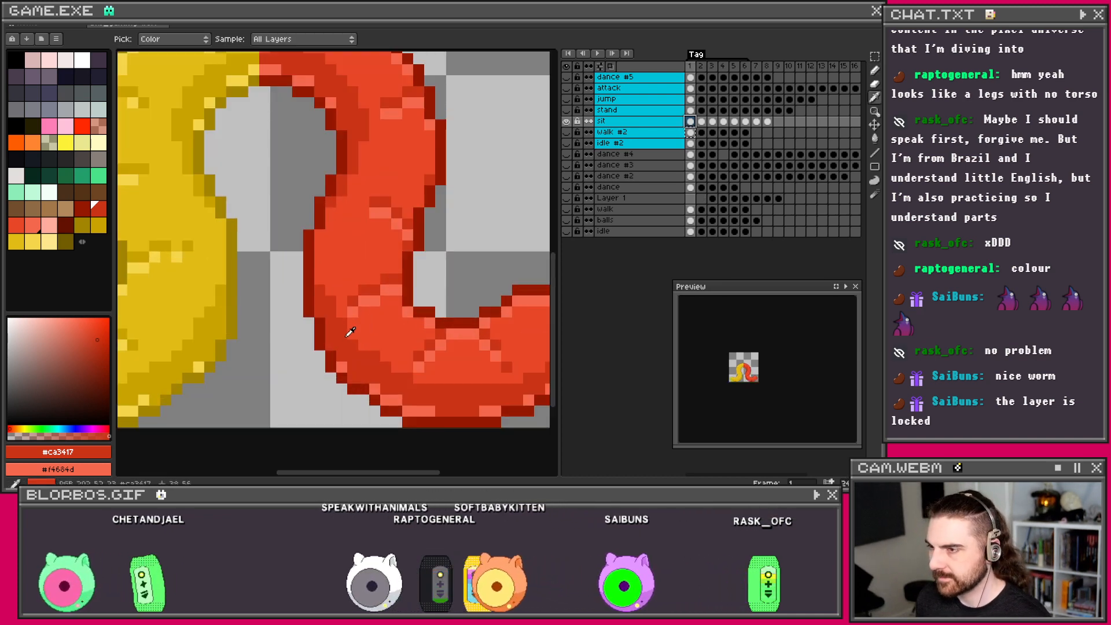
pyautogui.press('b')
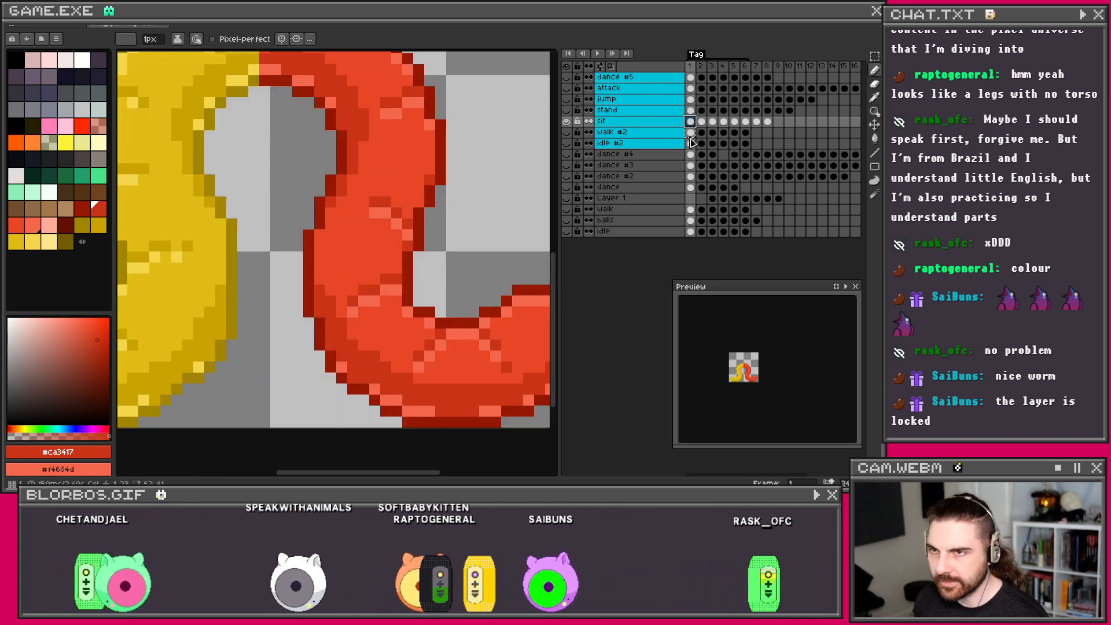
pyautogui.click(702, 122)
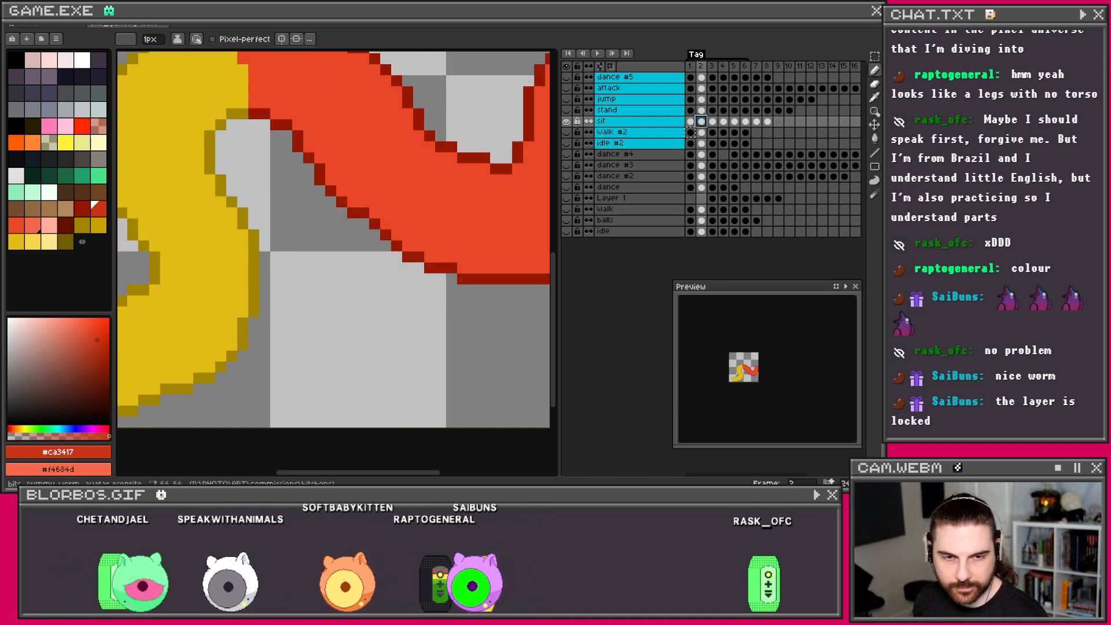
pyautogui.scroll(-2, 484, 342)
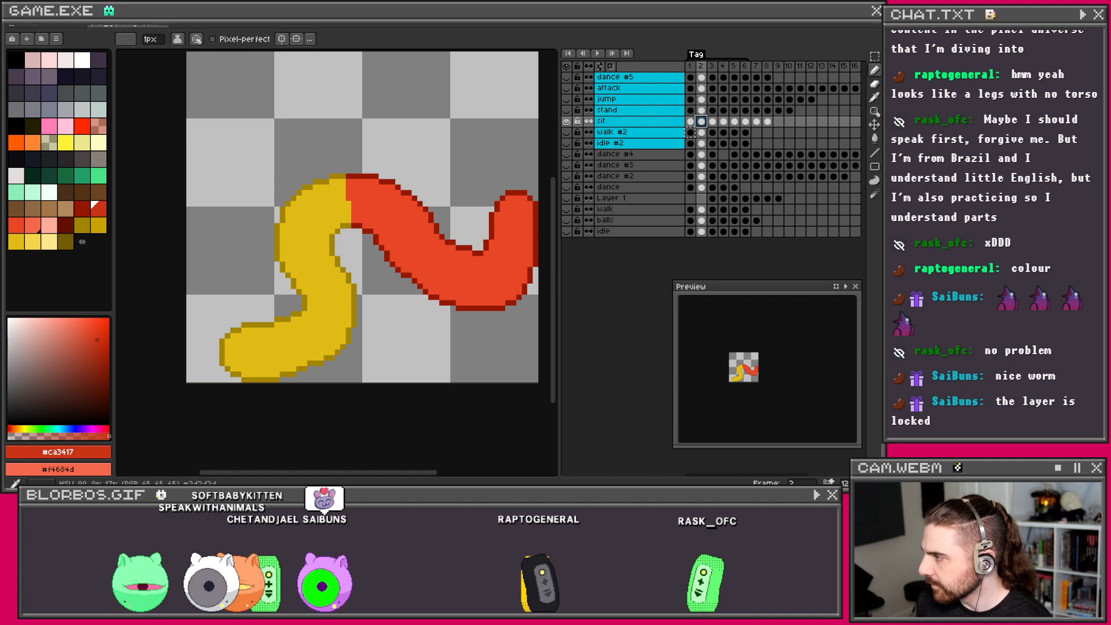
pyautogui.scroll(1, 481, 272)
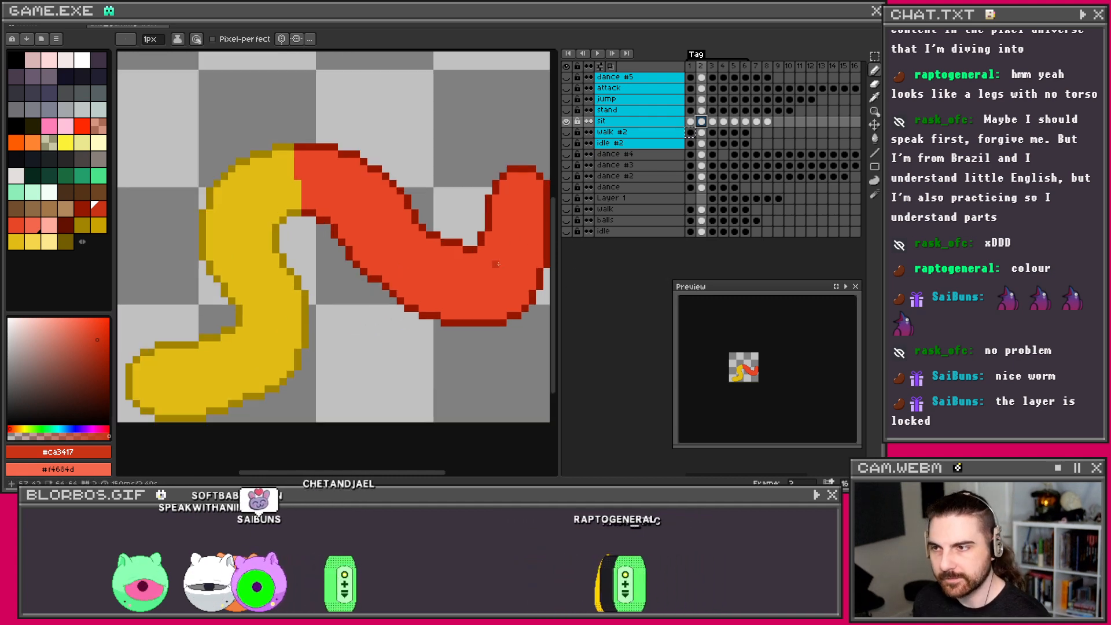
pyautogui.click(691, 121)
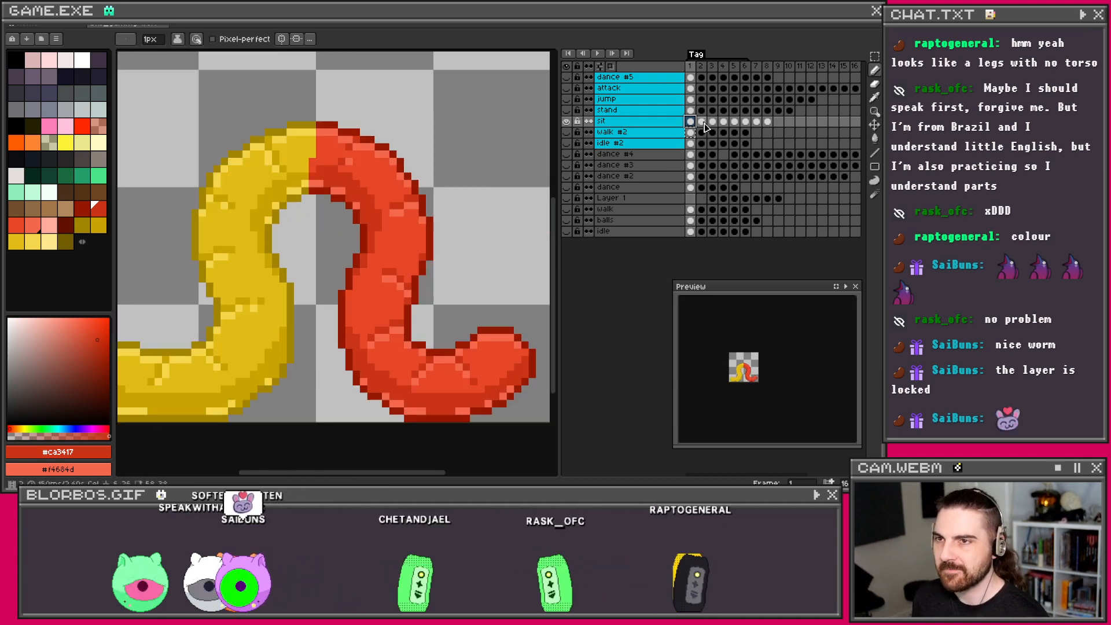
pyautogui.click(701, 122)
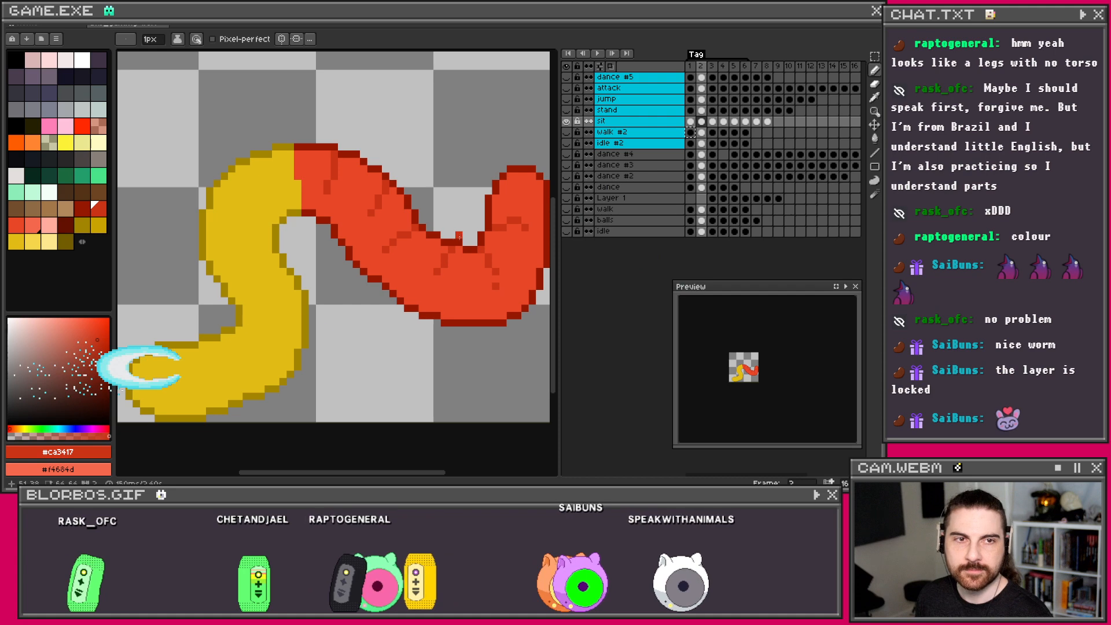
# Step: Undo the last dark stroke and redo the dark red shading on the worm's lower belly
pyautogui.moveTo(511, 266); pyautogui.dragTo(473, 256)
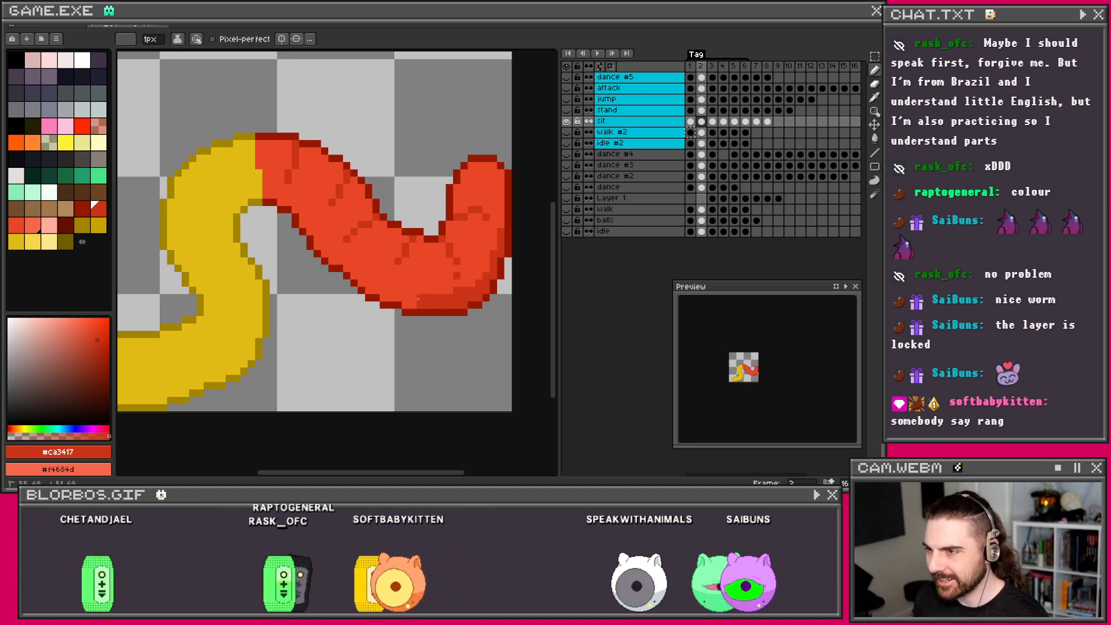
pyautogui.hotkey('ctrl', 'z')
pyautogui.moveTo(457, 298); pyautogui.dragTo(406, 304)
pyautogui.keyDown('shift'); pyautogui.click(453, 305); pyautogui.keyUp('shift')
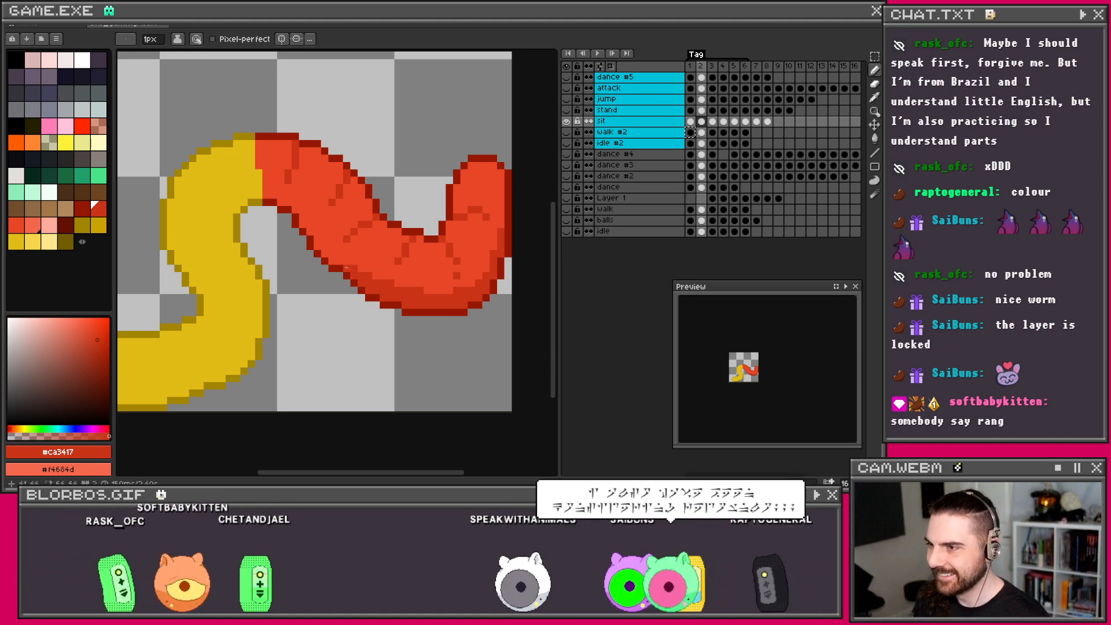
# Step: Paint the first #f4684d highlight pixel on the worm's red half
pyautogui.moveTo(353, 275); pyautogui.dragTo(389, 275)
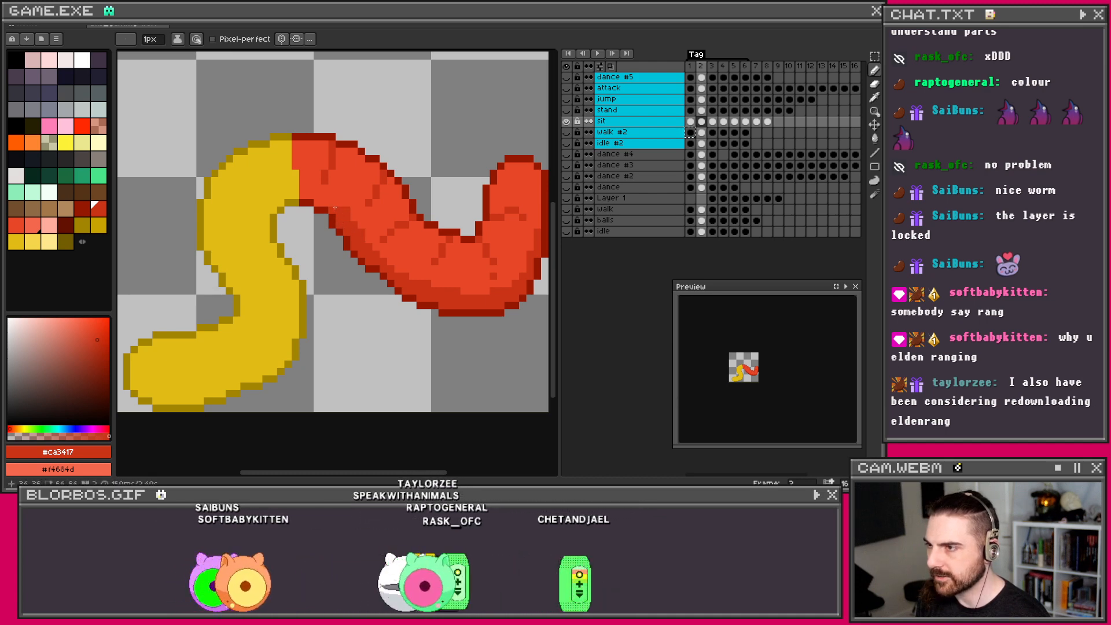
pyautogui.press('v')
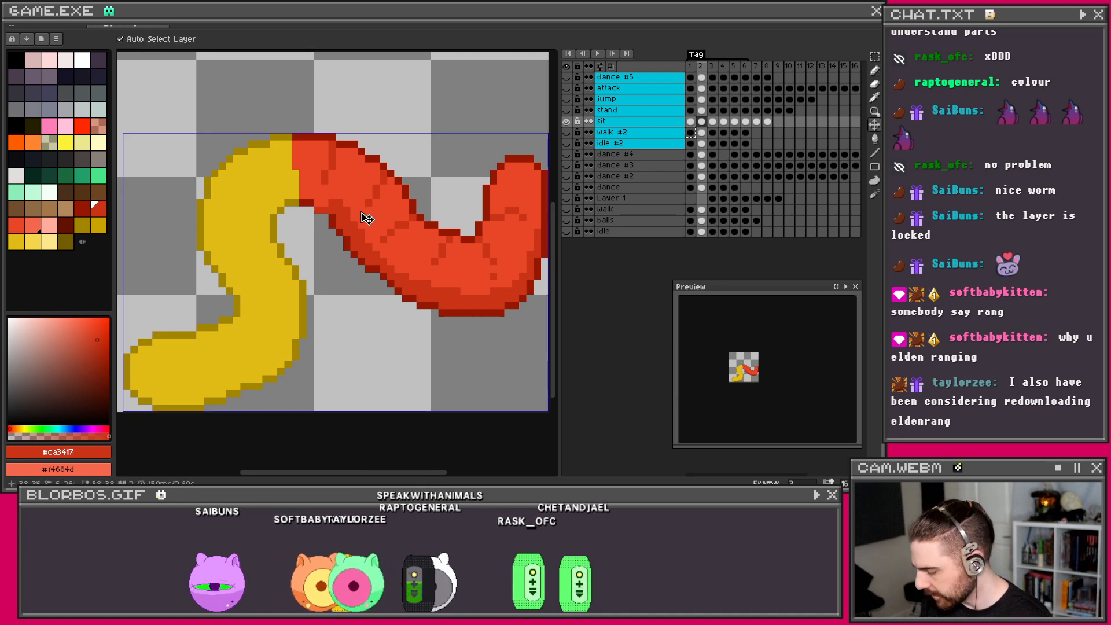
pyautogui.hotkey('ctrl', 'z')
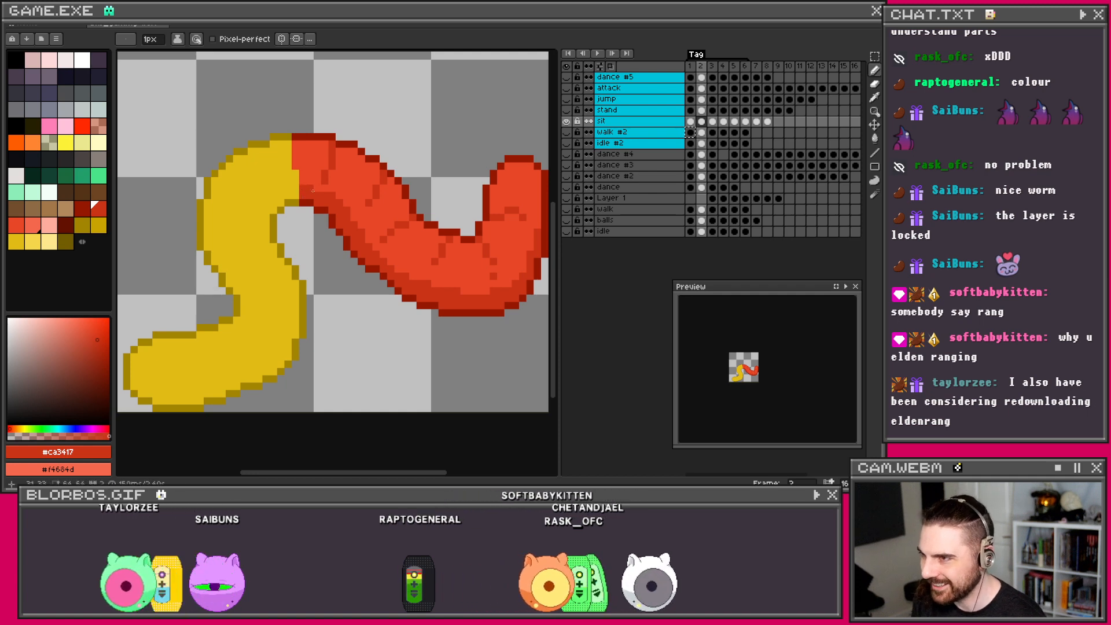
pyautogui.rightClick(325, 180)
# Step: Draw light-red highlight lines up the red worm and its bend, then sample the light and dark reds
pyautogui.moveTo(332, 173)
pyautogui.mouseDown()
pyautogui.moveTo(346, 152)
pyautogui.moveTo(369, 166)
pyautogui.mouseUp()
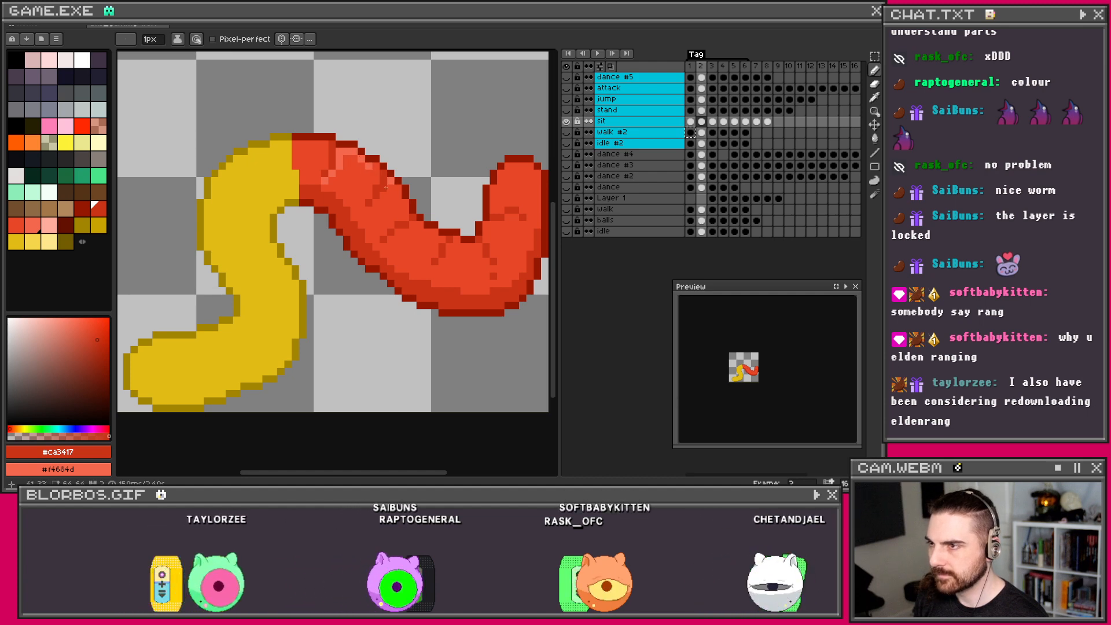
pyautogui.moveTo(377, 202); pyautogui.dragTo(369, 209)
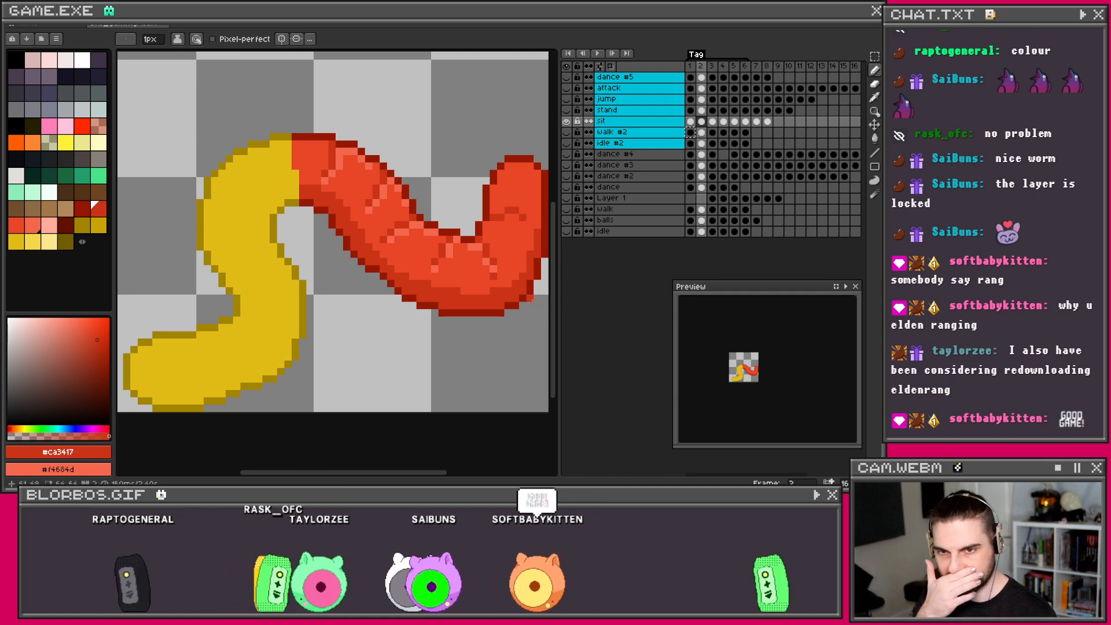
pyautogui.keyDown('alt'); pyautogui.click(508, 265); pyautogui.keyUp('alt')
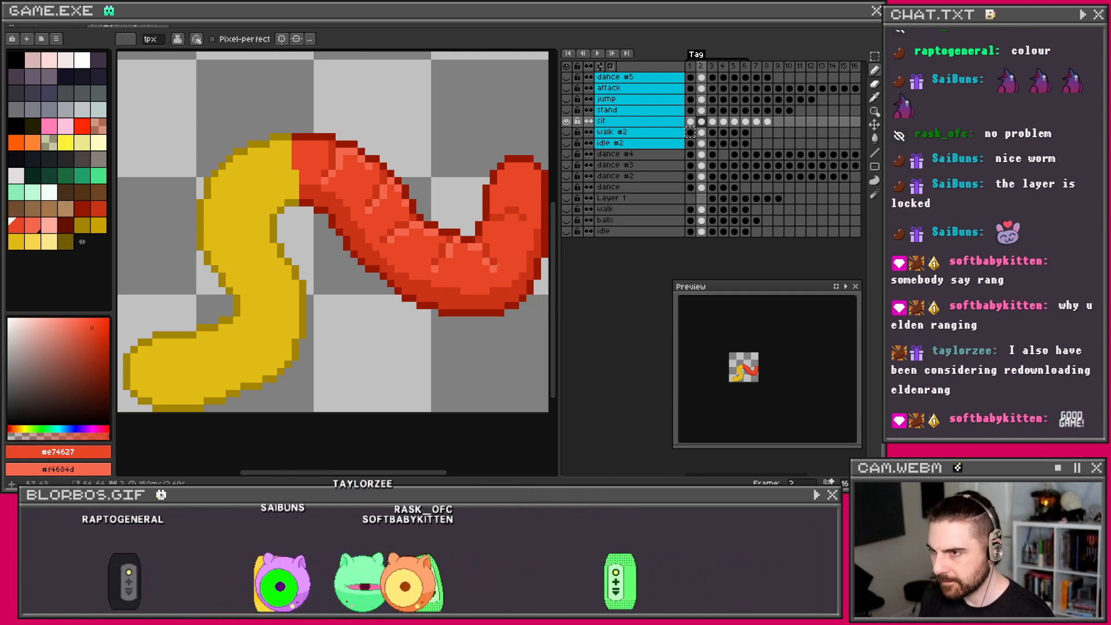
pyautogui.keyDown('alt'); pyautogui.click(495, 259); pyautogui.keyUp('alt')
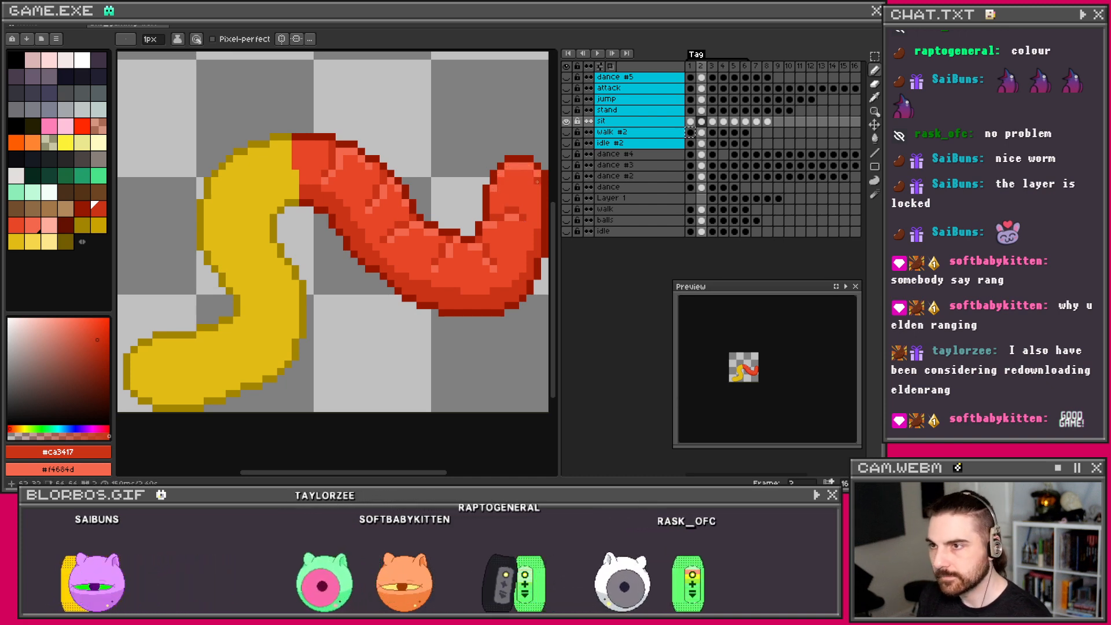
# Step: Re-sample light and dark reds and add another light highlight along the worm's edge
pyautogui.keyDown('alt'); pyautogui.click(537, 200); pyautogui.keyUp('alt')
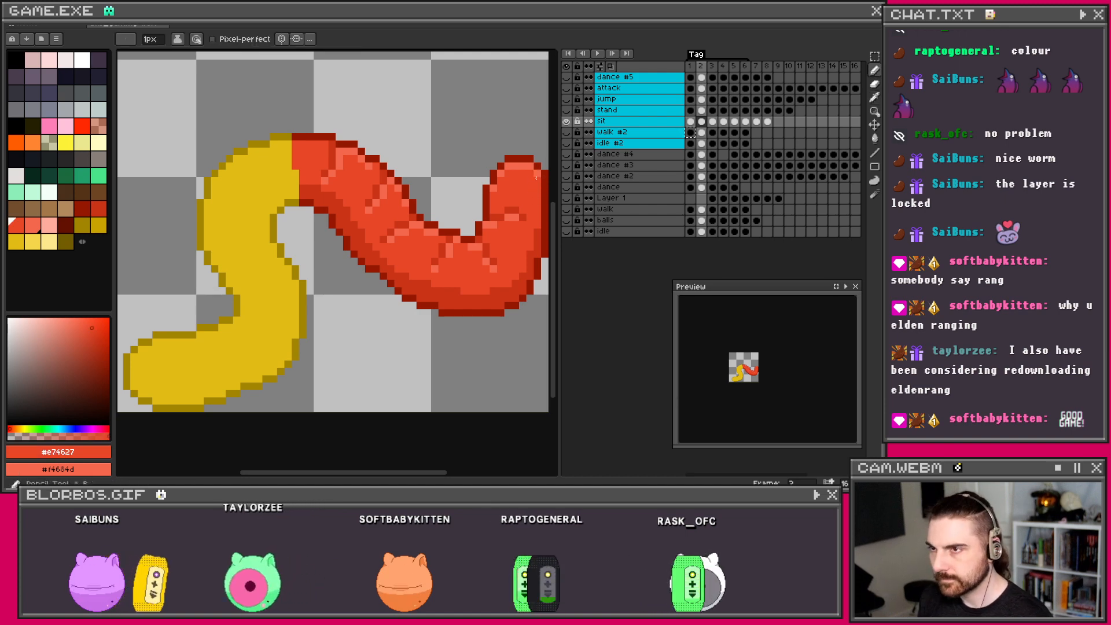
pyautogui.keyDown('alt'); pyautogui.click(328, 213); pyautogui.keyUp('alt')
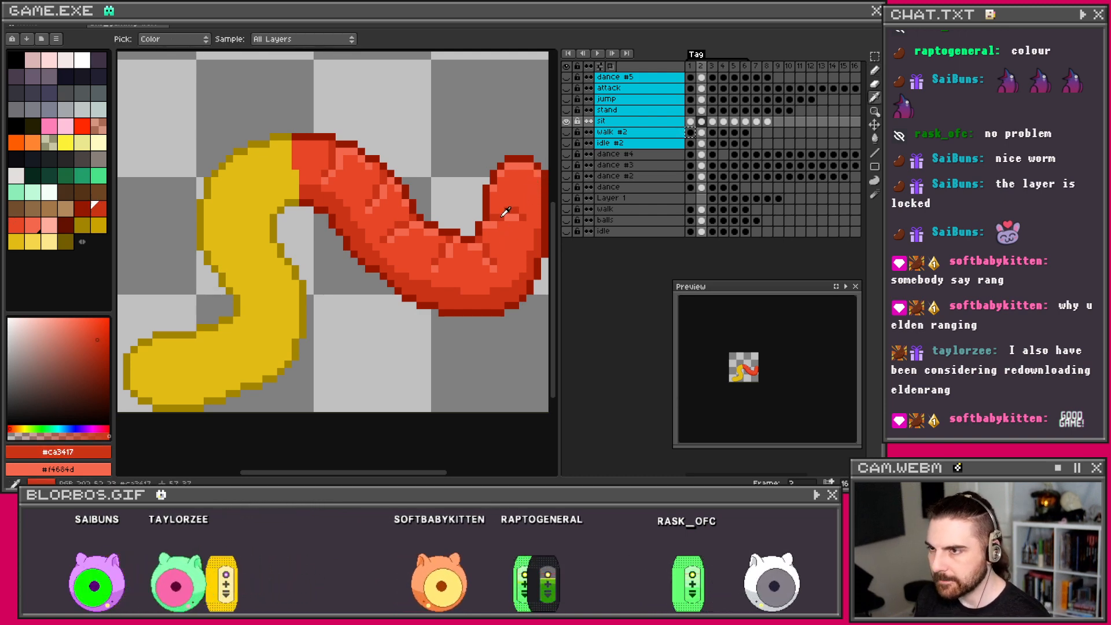
pyautogui.scroll(1, 329, 214)
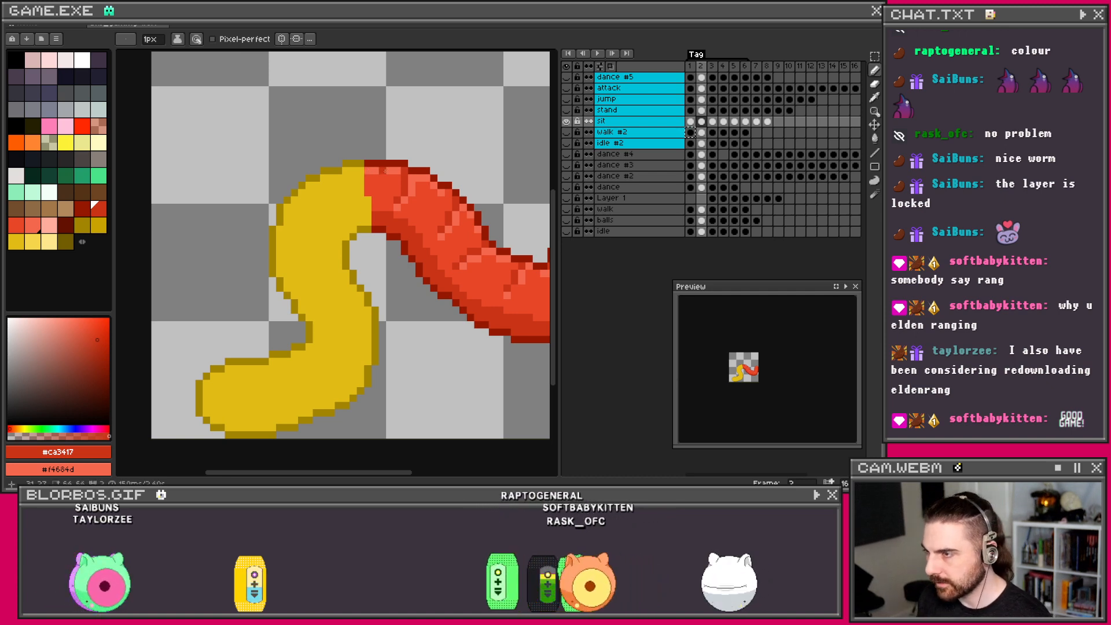
pyautogui.keyDown('alt'); pyautogui.click(382, 180); pyautogui.keyUp('alt')
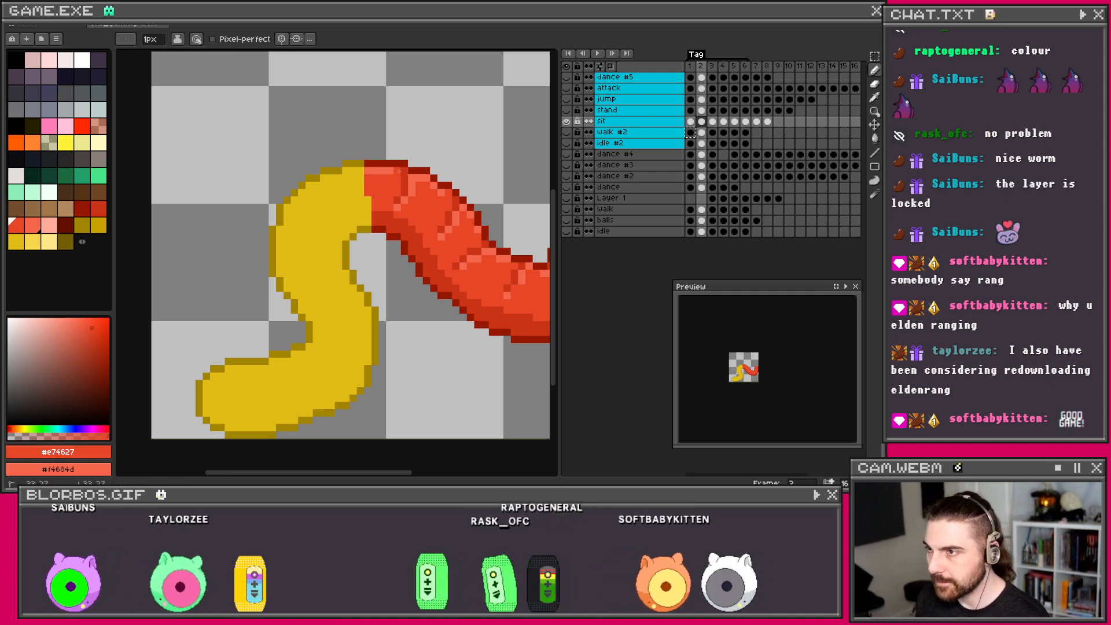
pyautogui.scroll(-2, 387, 182)
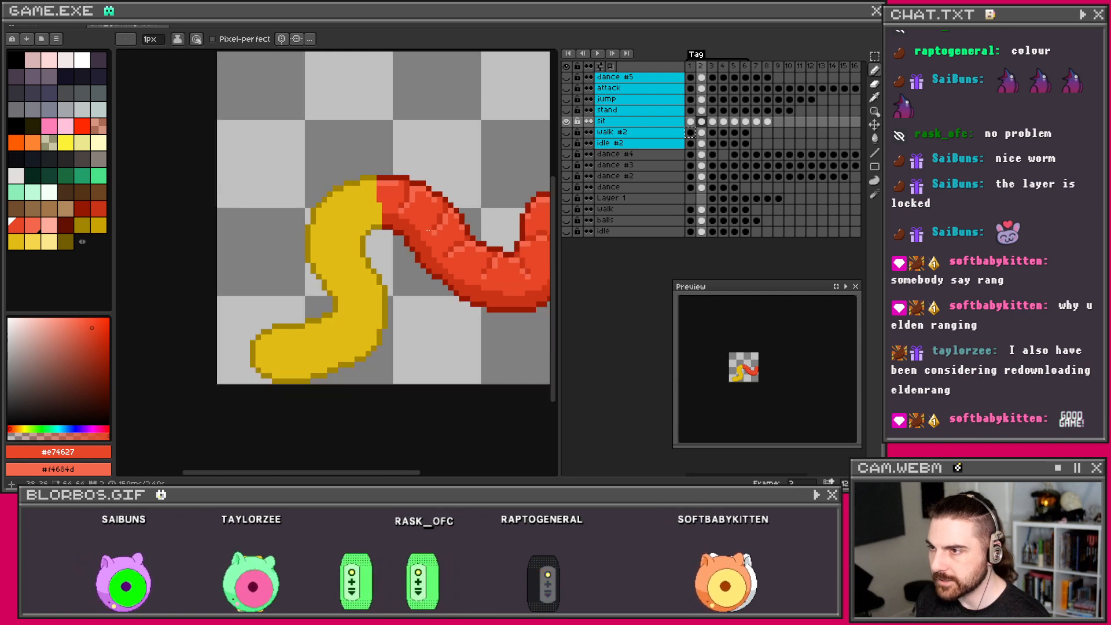
pyautogui.scroll(2, 387, 221)
pyautogui.keyDown('alt'); pyautogui.click(362, 211); pyautogui.keyUp('alt')
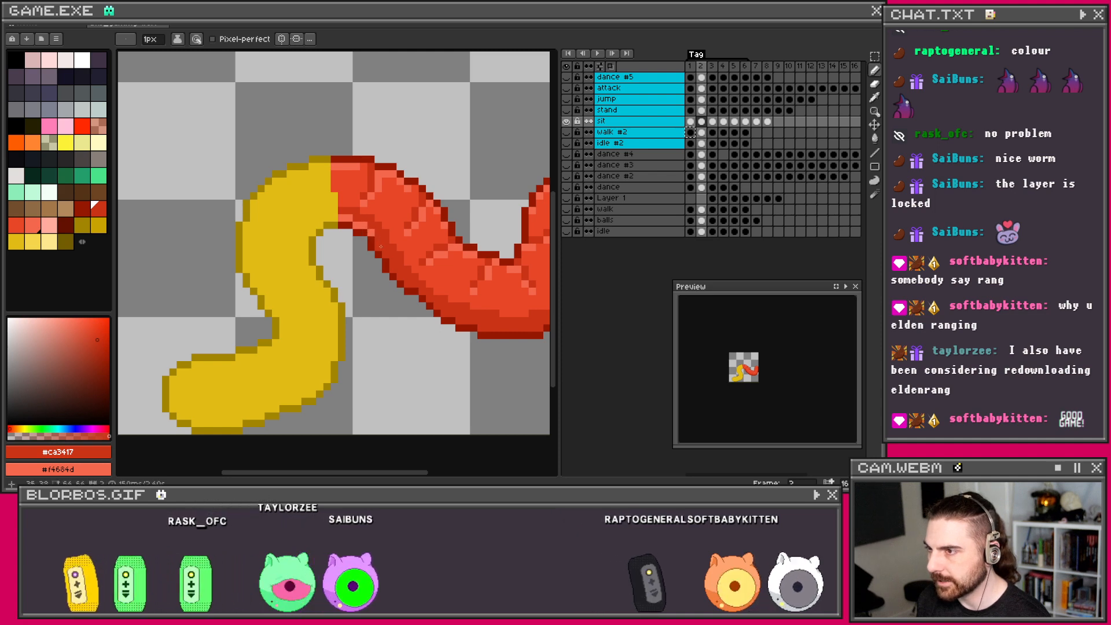
pyautogui.moveTo(401, 278); pyautogui.dragTo(328, 261)
pyautogui.scroll(1, 328, 261)
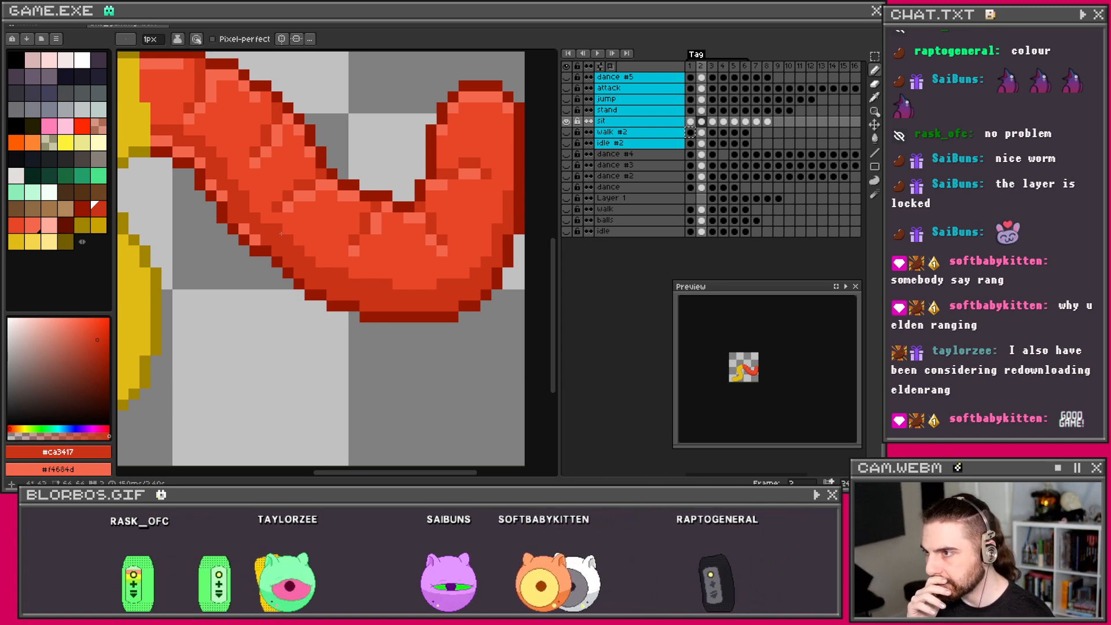
pyautogui.scroll(-1, 293, 259)
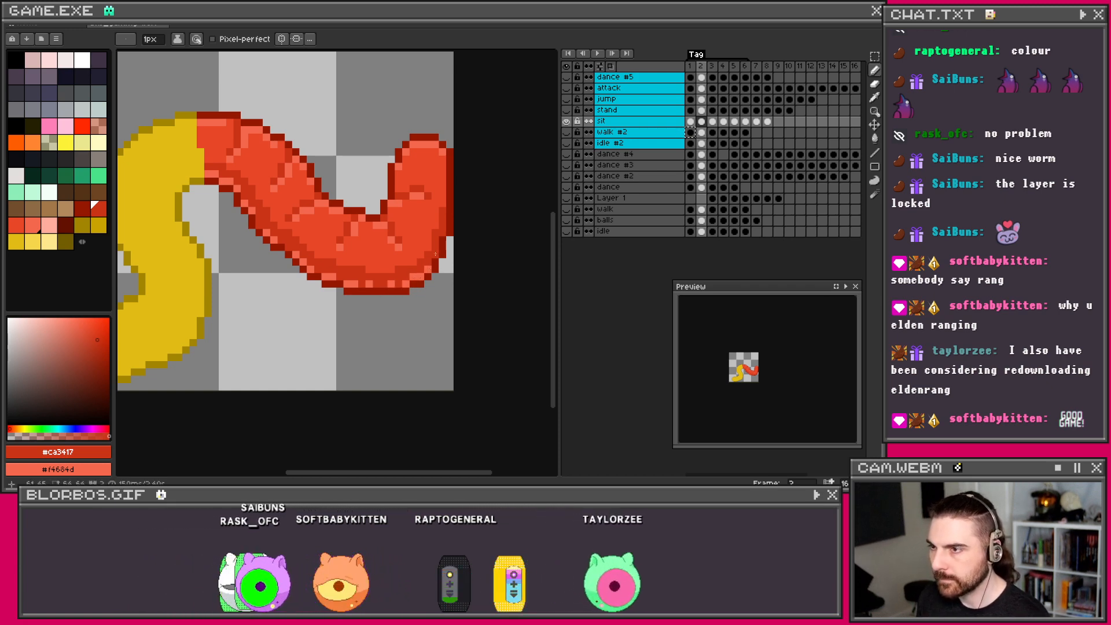
pyautogui.scroll(-2, 436, 245)
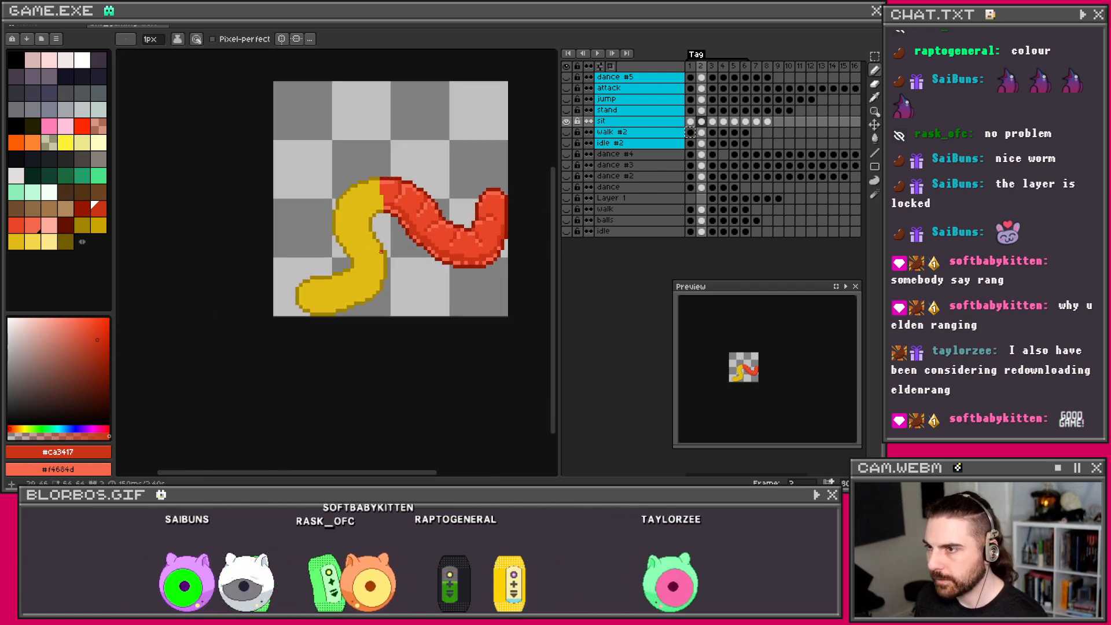
pyautogui.scroll(2, 535, 201)
# Step: Eyedrop the dark yellow from frame 1 and return to frame 2 with the Pencil
pyautogui.click(690, 121)
pyautogui.moveTo(291, 249); pyautogui.dragTo(399, 241)
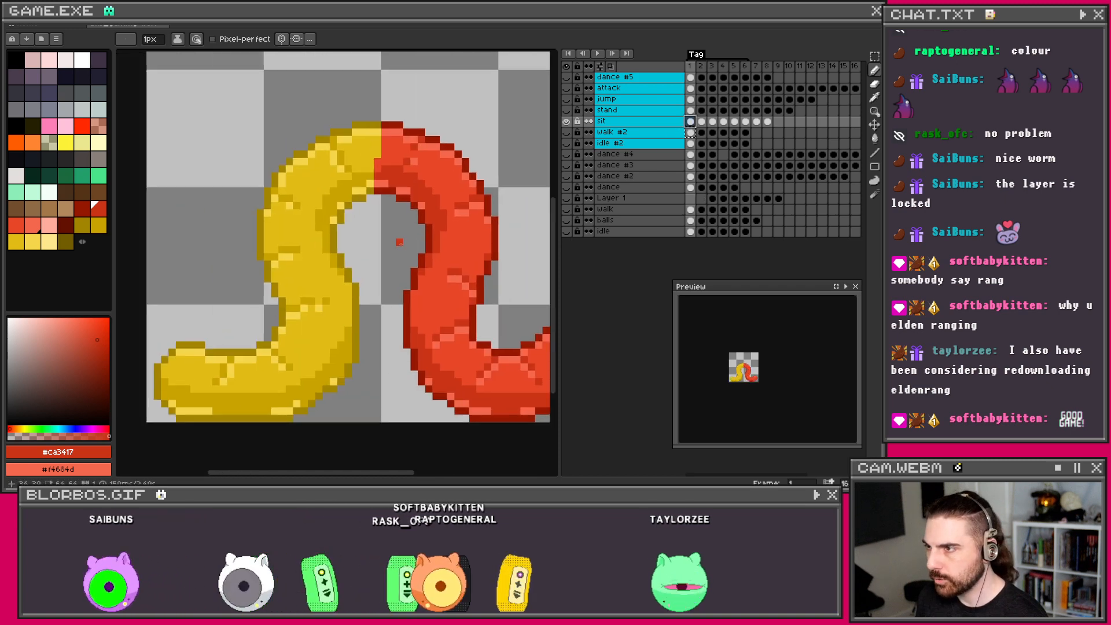
pyautogui.press('i')
pyautogui.click(342, 148)
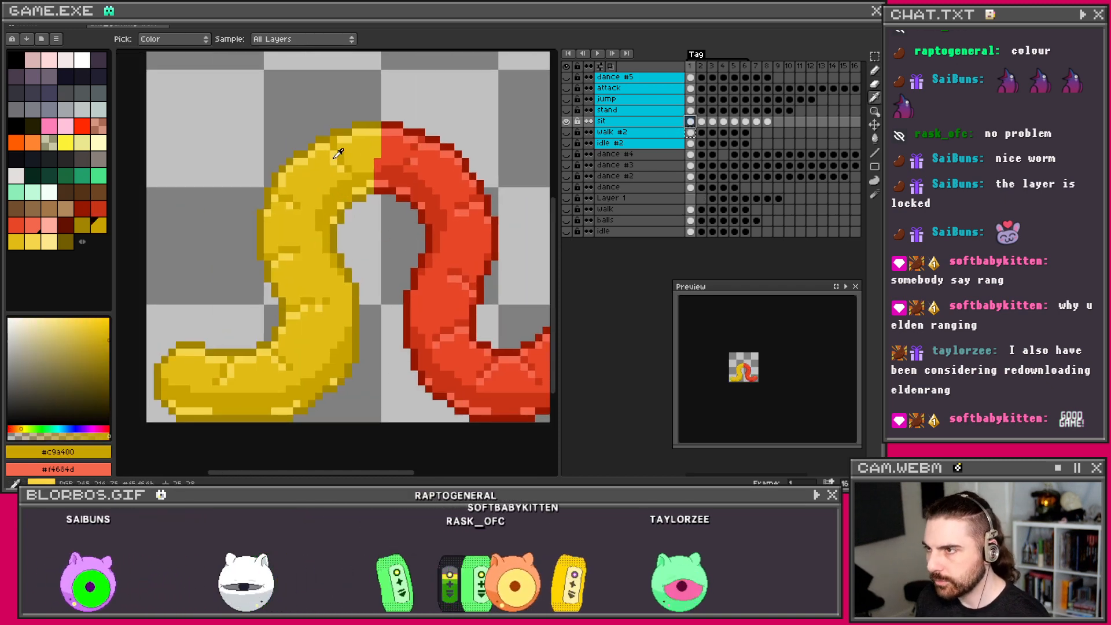
pyautogui.press('b')
pyautogui.click(701, 121)
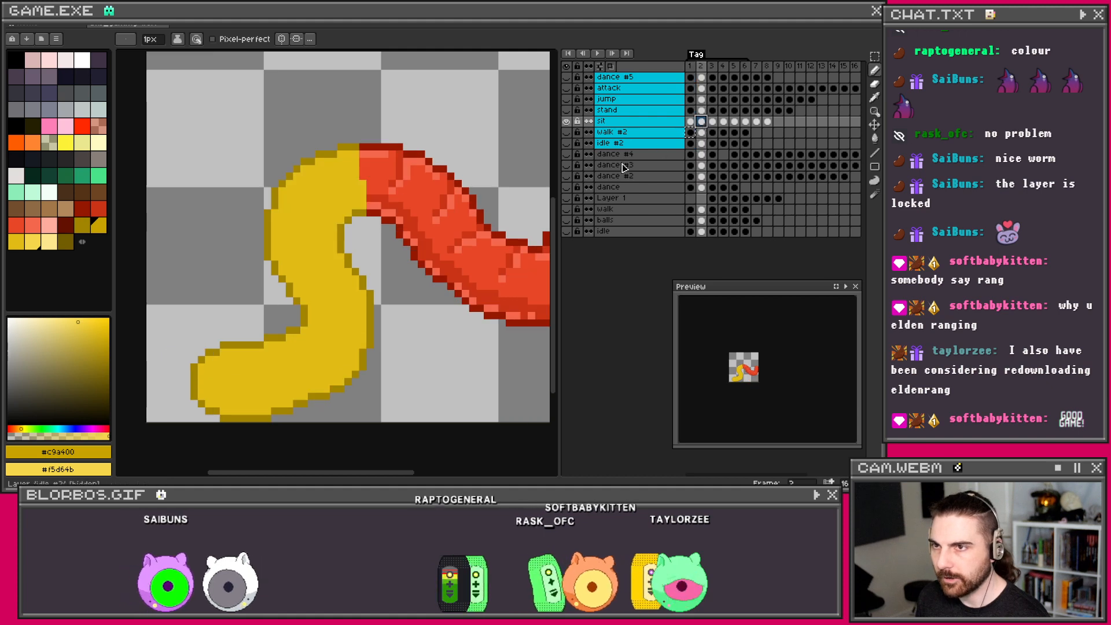
pyautogui.scroll(-1, 420, 243)
pyautogui.scroll(2, 421, 243)
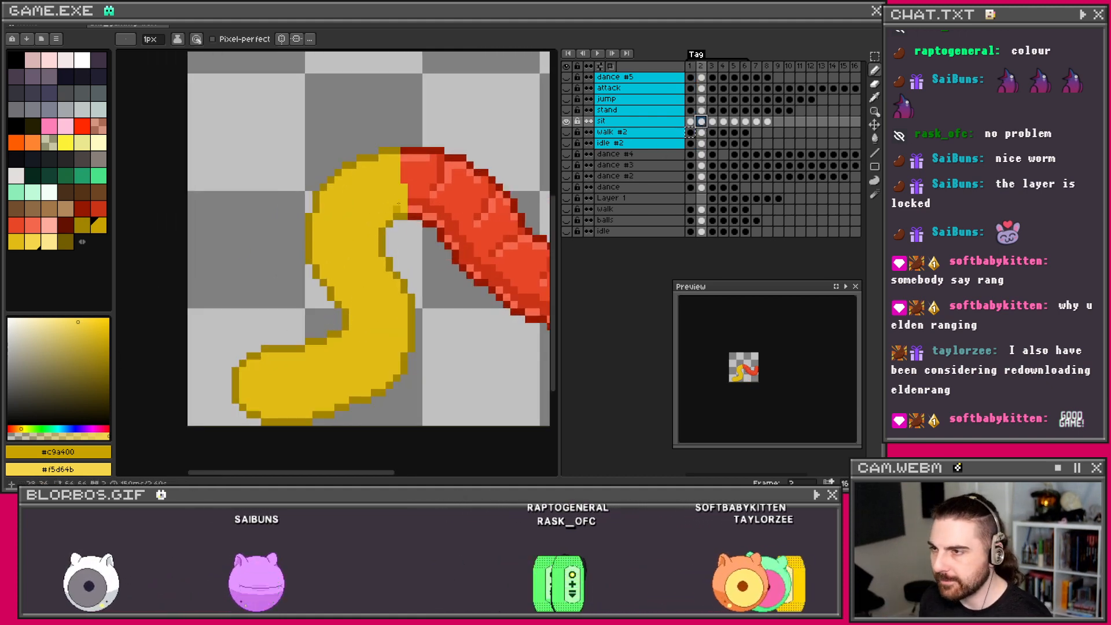
# Step: Draw a dark-yellow crease and light-yellow highlights on the yellow half, undoing the last mark
pyautogui.moveTo(404, 202); pyautogui.dragTo(369, 217)
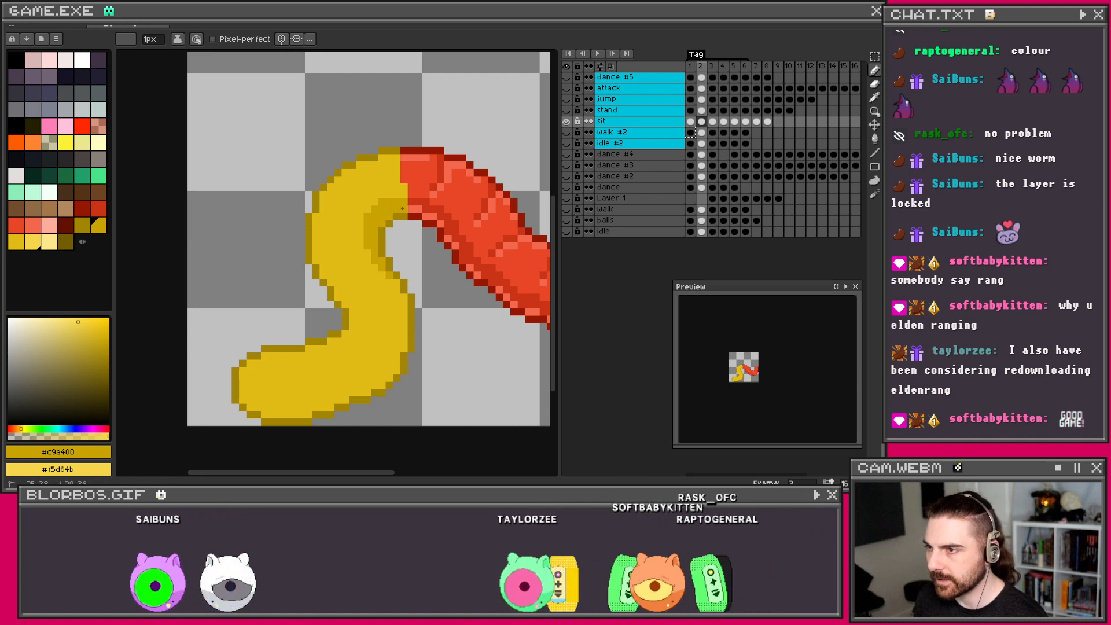
pyautogui.moveTo(402, 208); pyautogui.dragTo(382, 224)
pyautogui.rightClick(381, 226)
pyautogui.moveTo(396, 158)
pyautogui.mouseDown()
pyautogui.moveTo(386, 158)
pyautogui.moveTo(389, 187)
pyautogui.mouseUp()
pyautogui.click(373, 180)
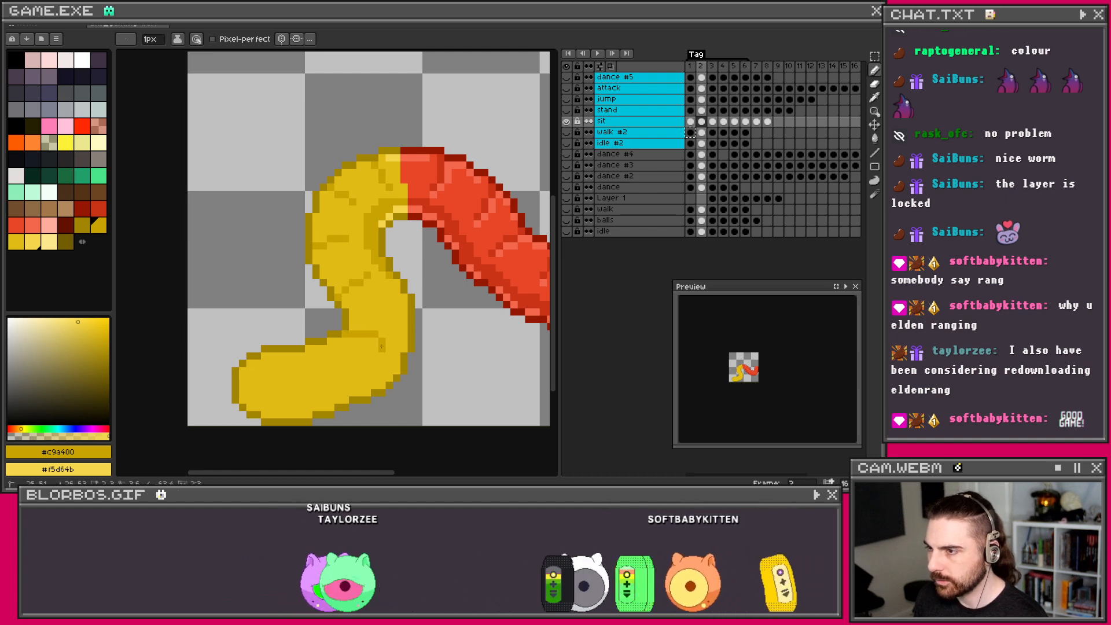
pyautogui.hotkey('ctrl', 'z')
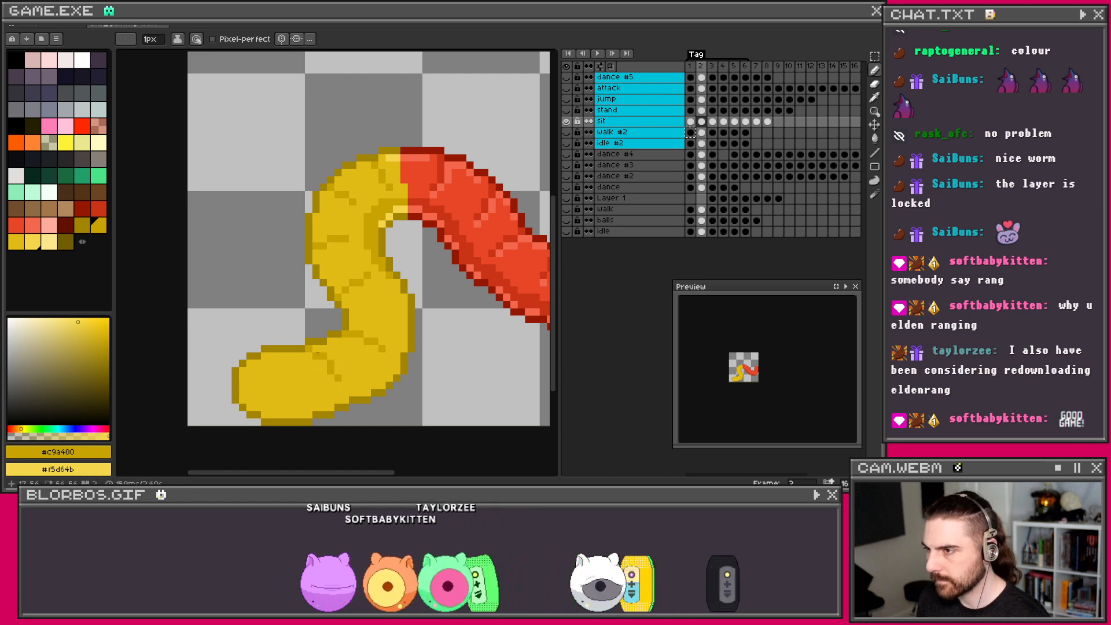
pyautogui.scroll(-3, 360, 370)
pyautogui.scroll(4, 327, 348)
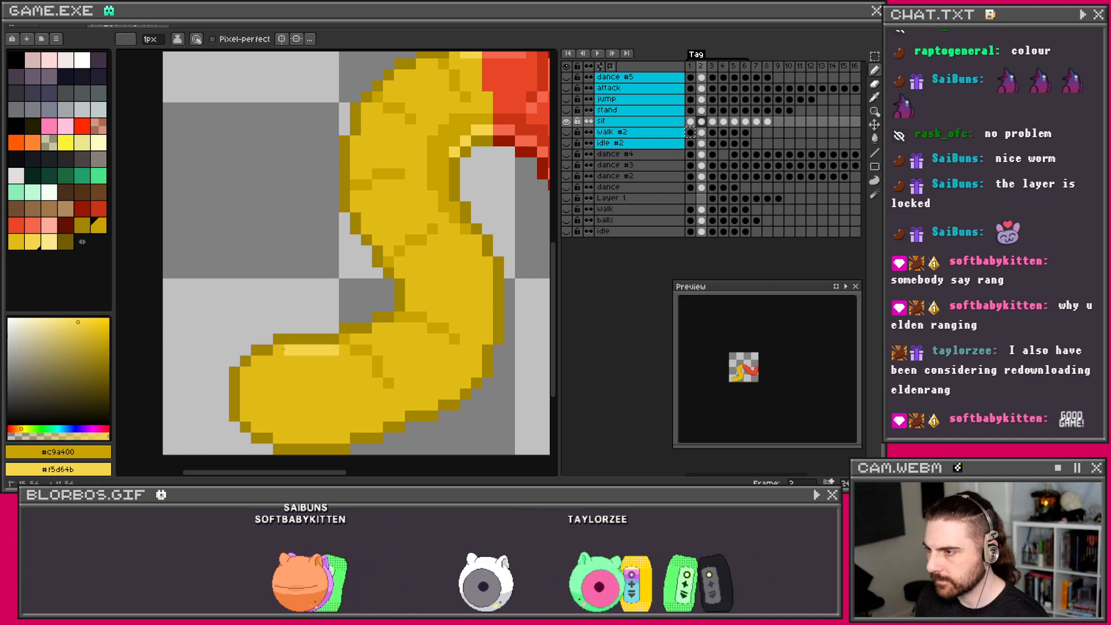
# Step: Paint light-yellow highlights on the yellow end and darker-yellow shading along its lower-left
pyautogui.moveTo(266, 359); pyautogui.dragTo(246, 371)
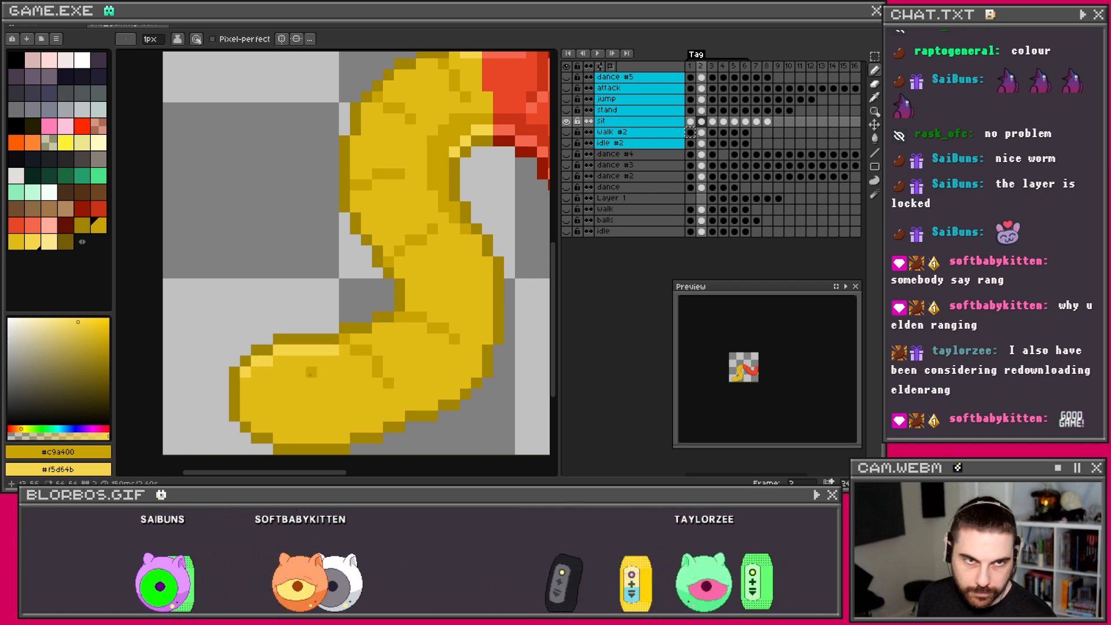
pyautogui.rightClick(348, 352)
pyautogui.moveTo(355, 361); pyautogui.dragTo(367, 362)
pyautogui.rightClick(378, 383)
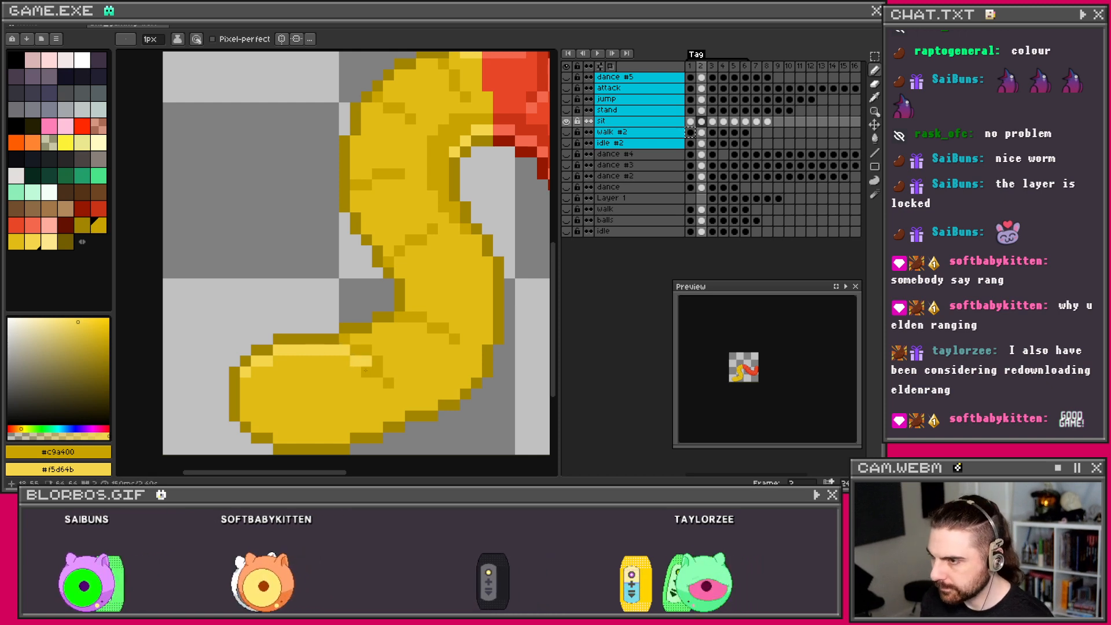
pyautogui.click(411, 394)
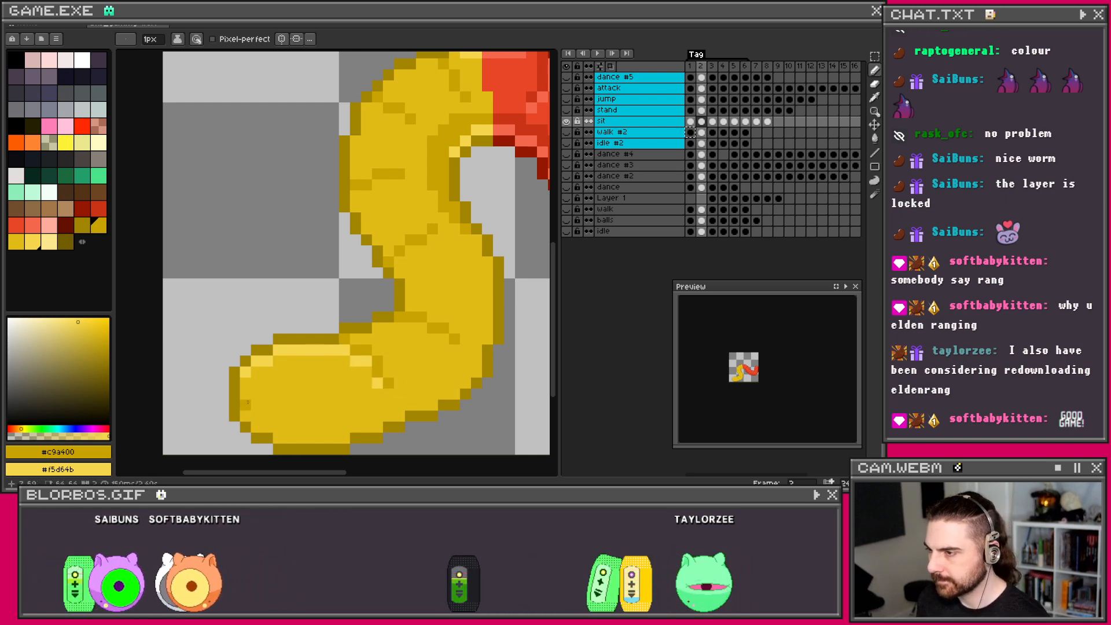
pyautogui.moveTo(269, 420)
pyautogui.mouseDown()
pyautogui.moveTo(291, 435)
pyautogui.moveTo(300, 420)
pyautogui.moveTo(301, 435)
pyautogui.moveTo(313, 426)
pyautogui.moveTo(324, 435)
pyautogui.moveTo(356, 417)
pyautogui.moveTo(355, 428)
pyautogui.moveTo(381, 407)
pyautogui.moveTo(401, 407)
pyautogui.moveTo(394, 417)
pyautogui.moveTo(404, 394)
pyautogui.moveTo(411, 409)
pyautogui.moveTo(466, 382)
pyautogui.mouseUp()
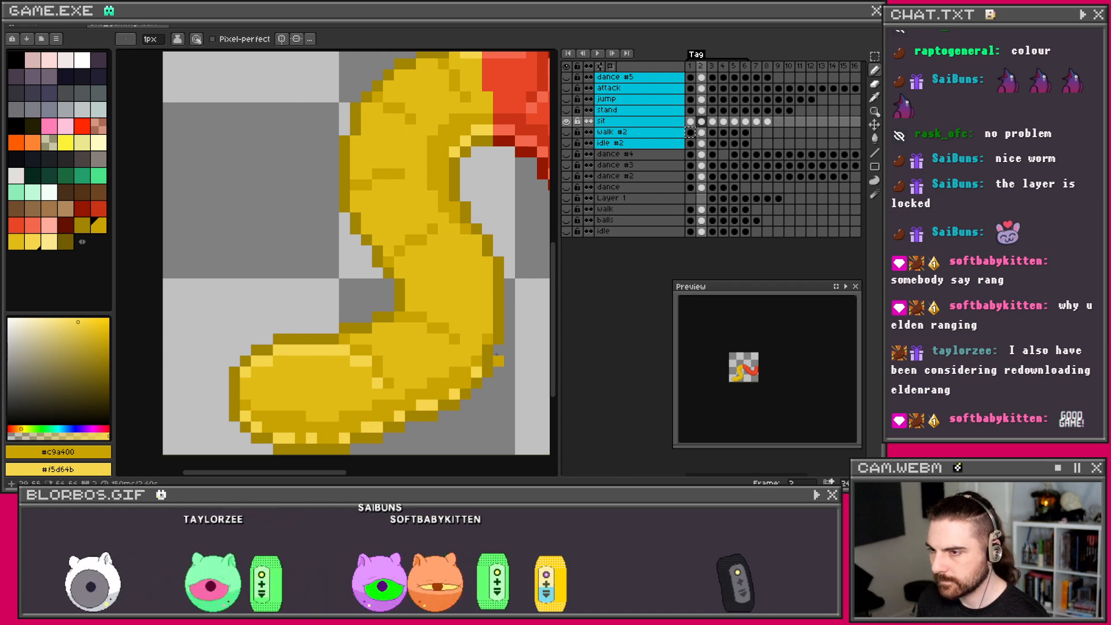
# Step: Remove a stray light pixel and draw a light-yellow highlight along the segment toward the tail
pyautogui.scroll(-3, 496, 353)
pyautogui.scroll(4, 322, 385)
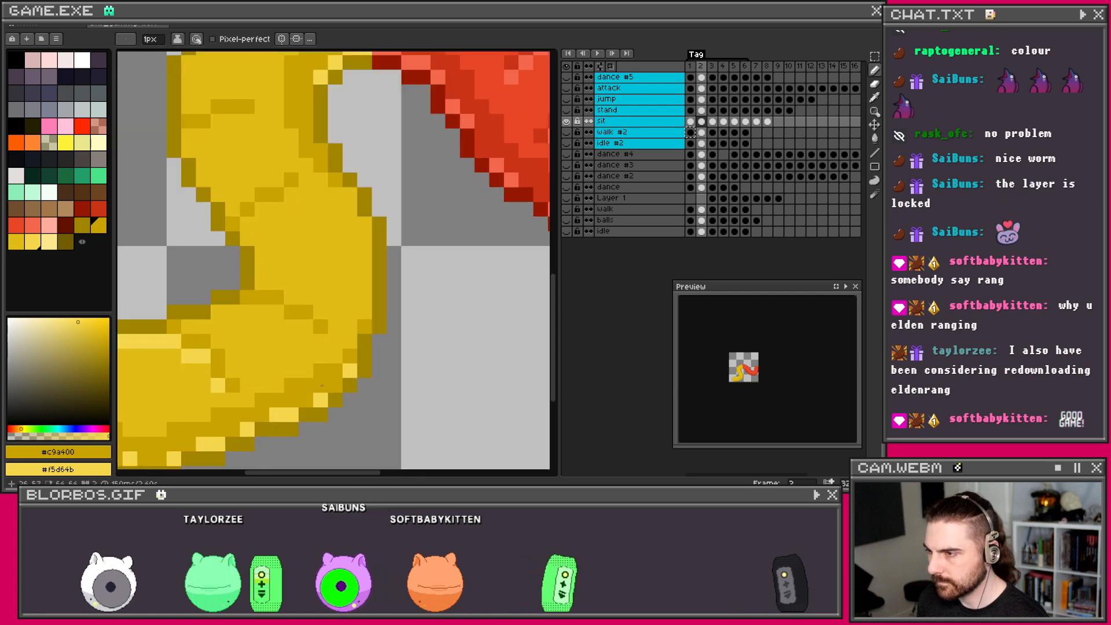
pyautogui.moveTo(323, 385); pyautogui.dragTo(415, 354)
pyautogui.scroll(-4, 398, 375)
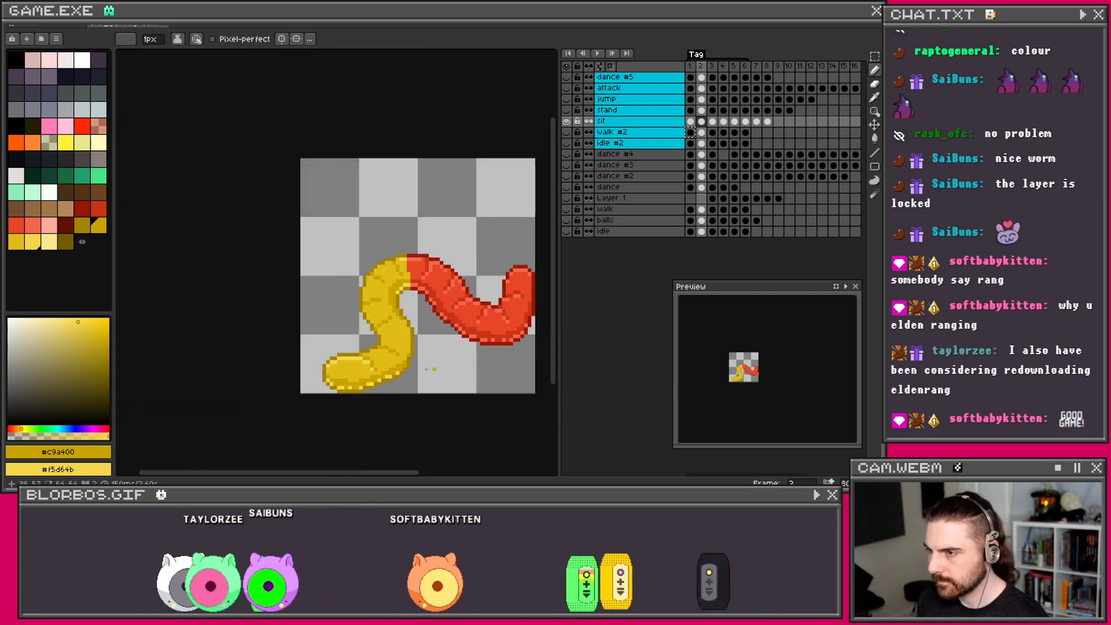
pyautogui.scroll(4, 398, 375)
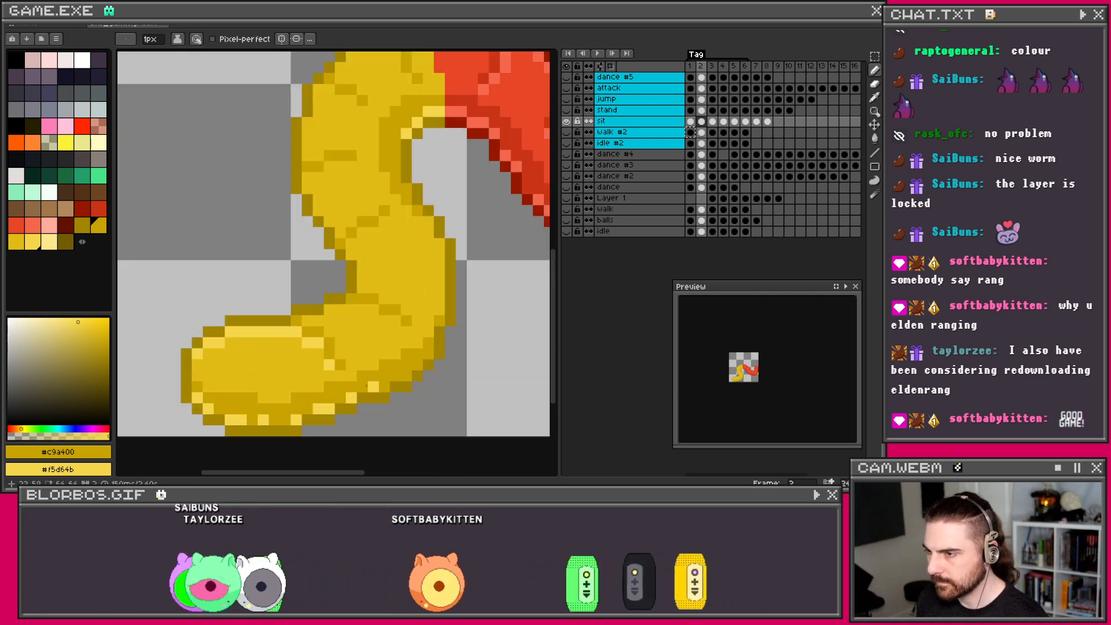
pyautogui.scroll(-3, 385, 382)
pyautogui.scroll(3, 386, 376)
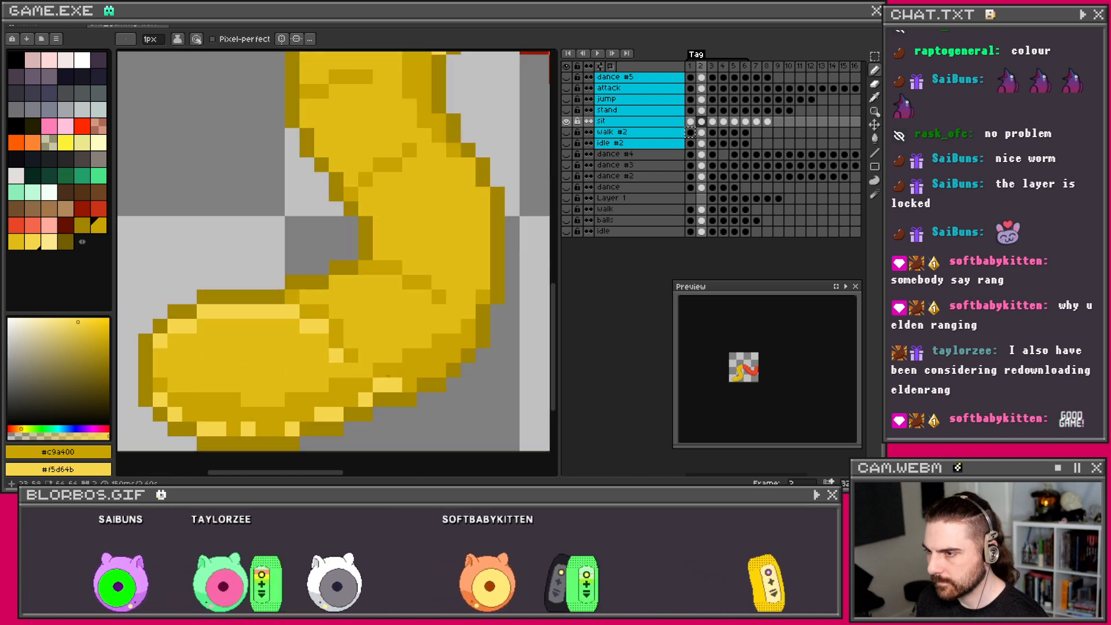
pyautogui.scroll(-4, 385, 377)
pyautogui.scroll(2, 375, 388)
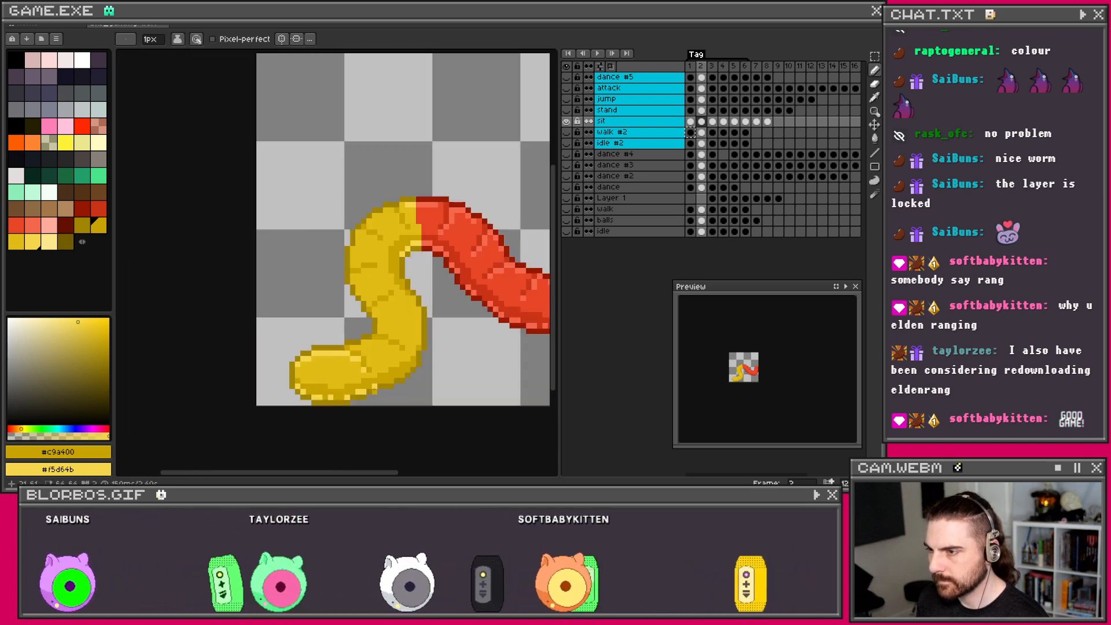
pyautogui.scroll(-3, 332, 395)
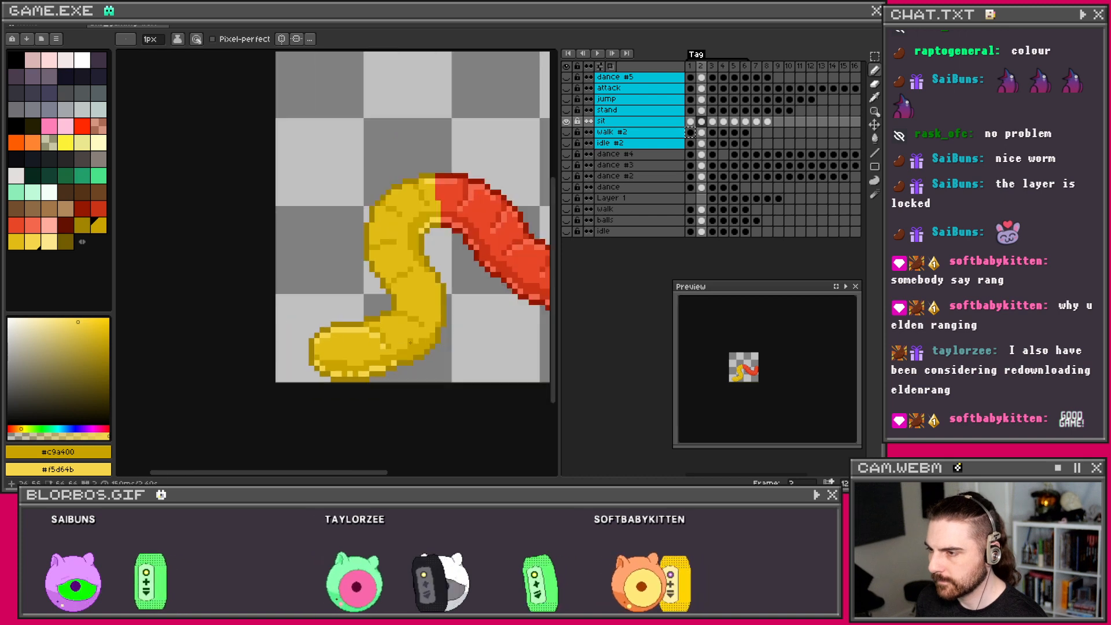
pyautogui.scroll(2, 354, 351)
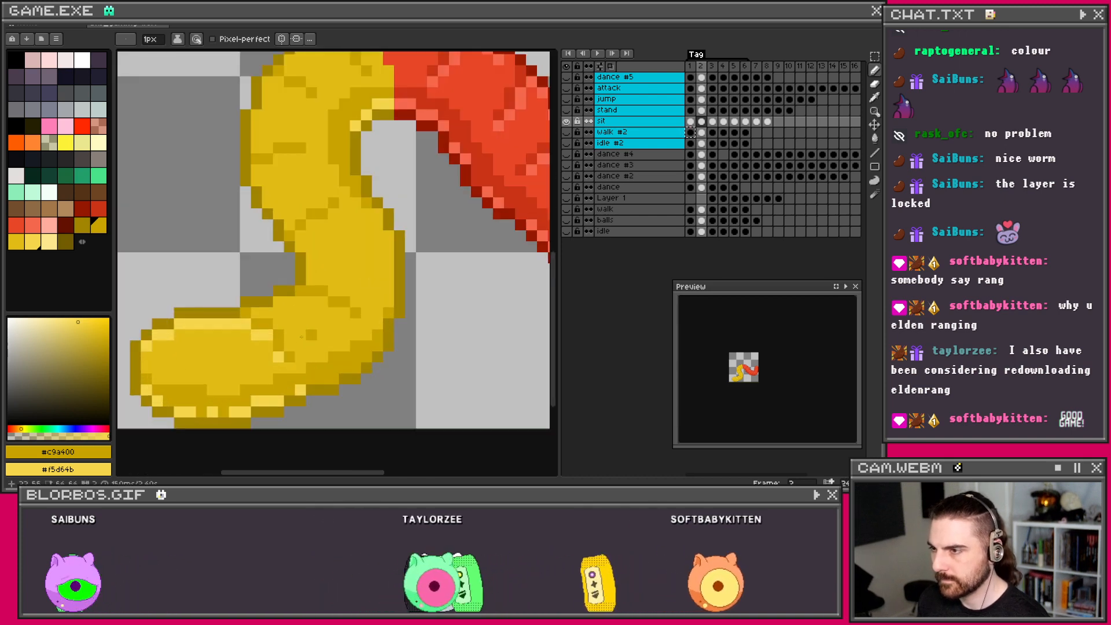
pyautogui.hotkey('ctrl', 'z')
pyautogui.moveTo(278, 302); pyautogui.dragTo(344, 313)
pyautogui.moveTo(326, 243); pyautogui.dragTo(386, 301)
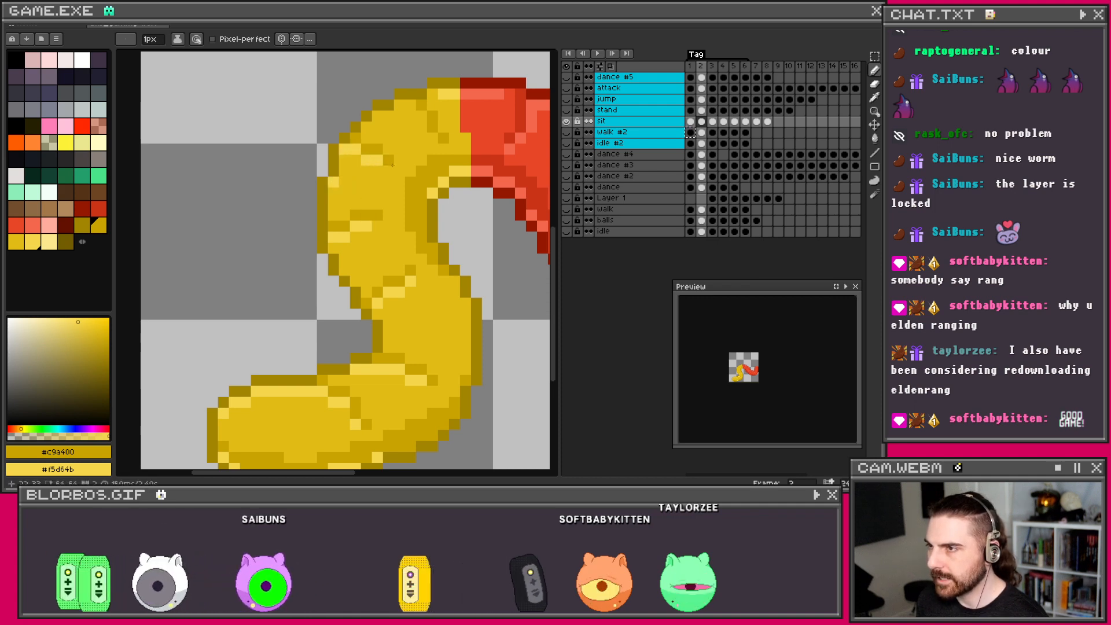
# Step: Bring the upper yellow bend into view and pick dark gold #c9a400 from the palette
pyautogui.moveTo(429, 132); pyautogui.dragTo(376, 199)
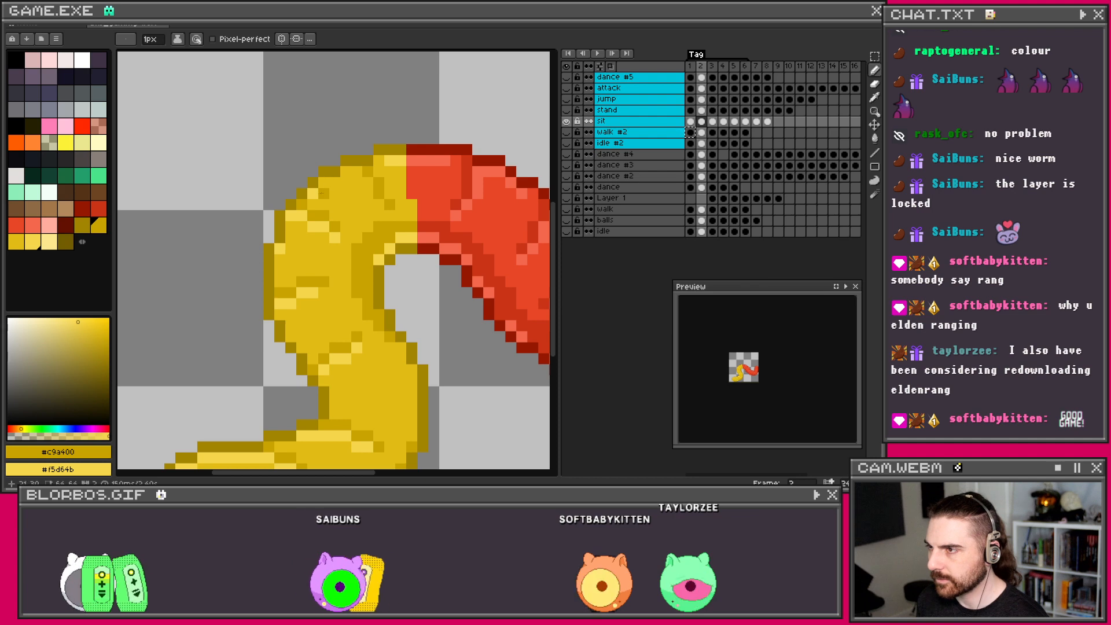
pyautogui.press('i')
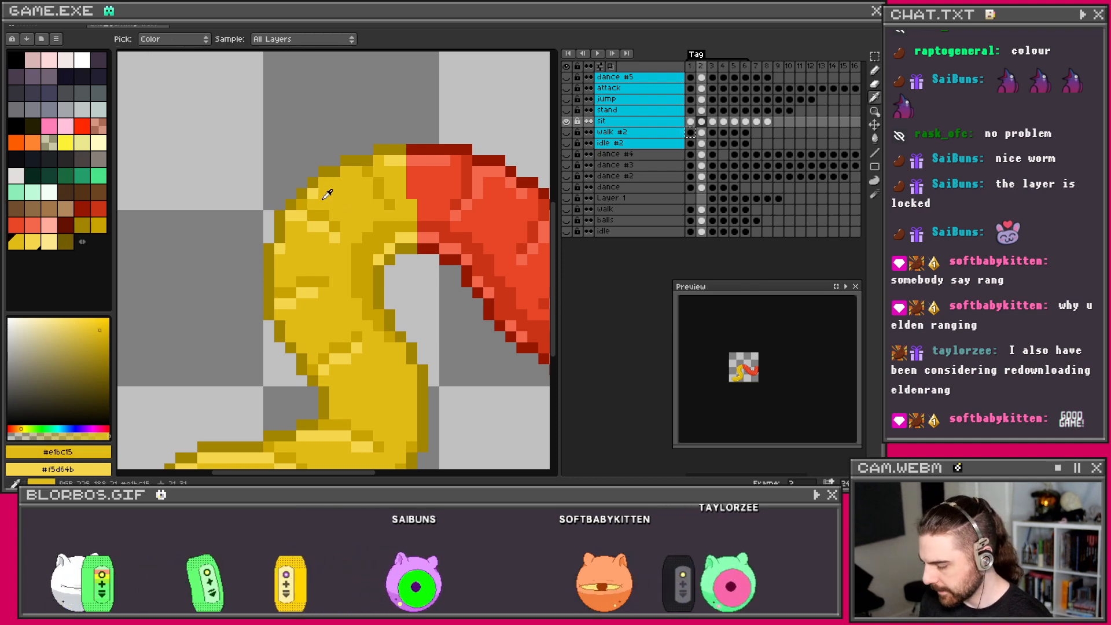
pyautogui.press('b')
pyautogui.keyDown('alt'); pyautogui.click(318, 207); pyautogui.keyUp('alt')
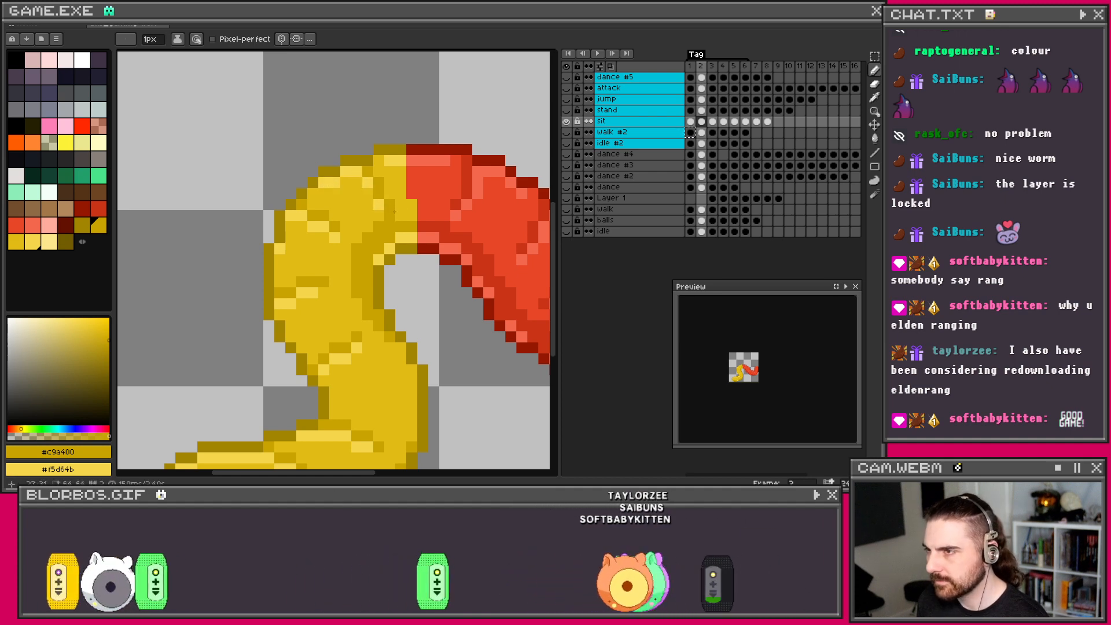
pyautogui.scroll(-4, 394, 212)
pyautogui.scroll(2, 415, 186)
pyautogui.scroll(-1, 415, 187)
pyautogui.moveTo(415, 187); pyautogui.dragTo(419, 289)
pyautogui.scroll(1, 441, 232)
# Step: Scrub through sit frames 1, 2 and 3 to compare the worm's poses
pyautogui.moveTo(692, 123); pyautogui.dragTo(698, 124)
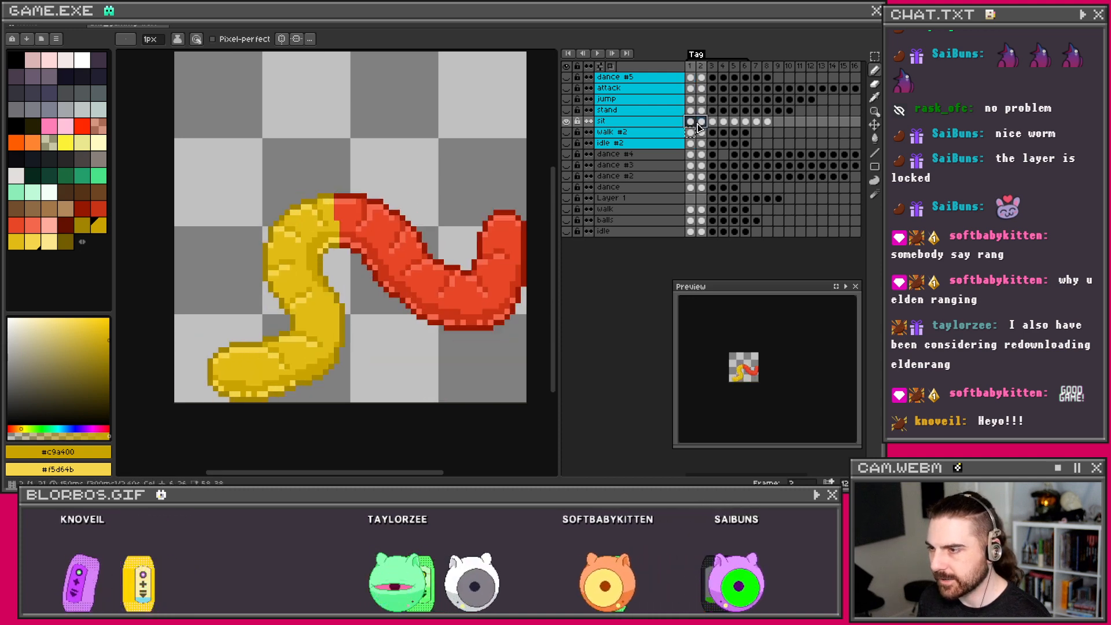
pyautogui.click(691, 122)
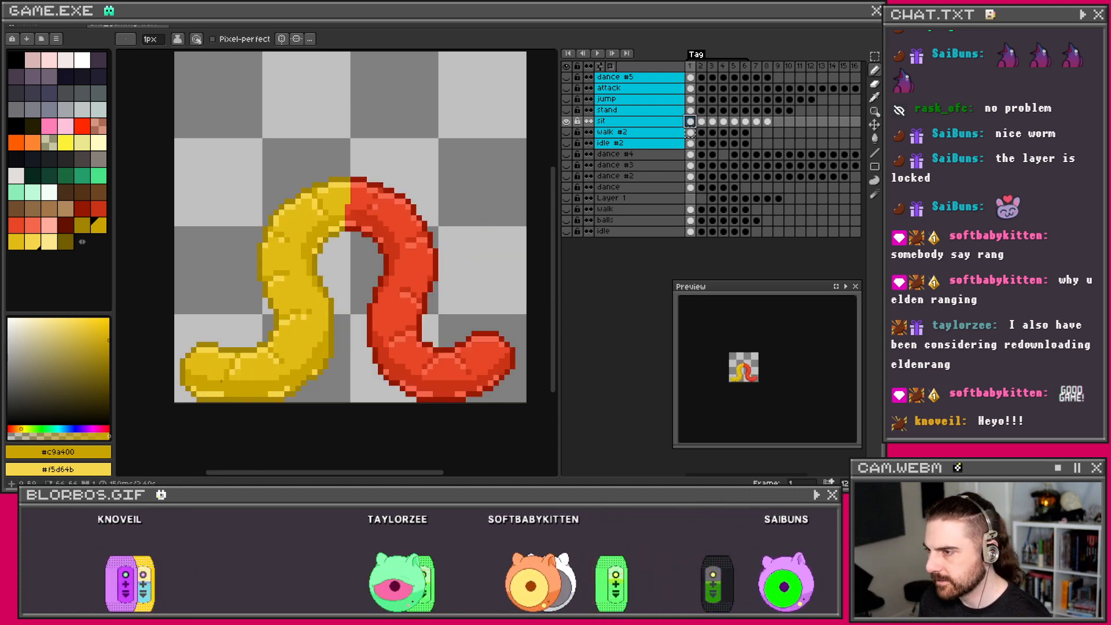
pyautogui.scroll(1, 258, 389)
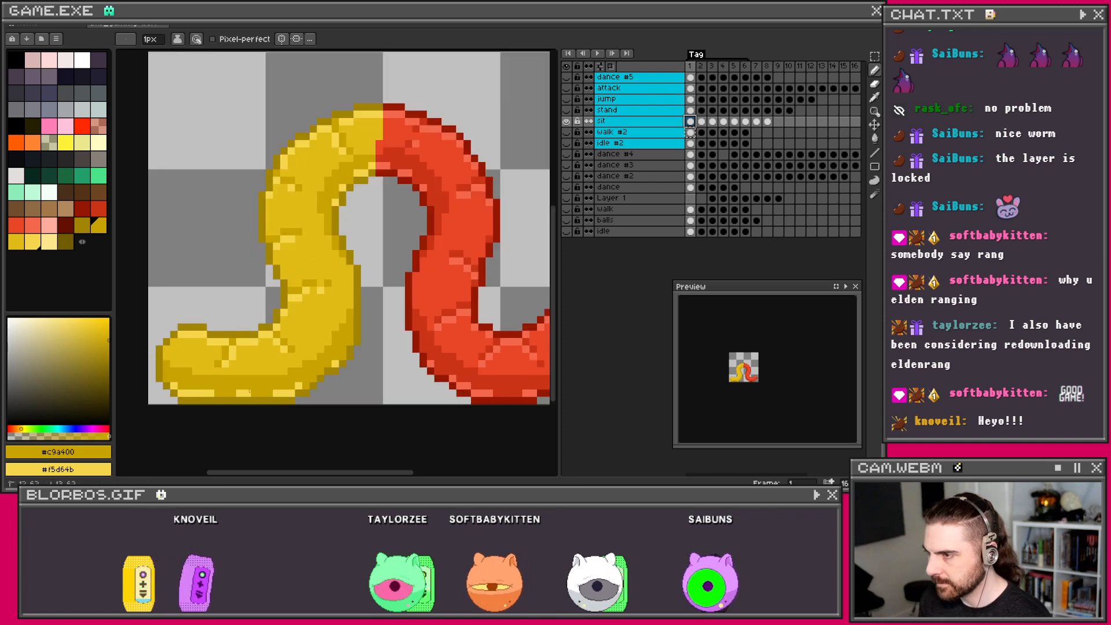
pyautogui.scroll(-1, 327, 343)
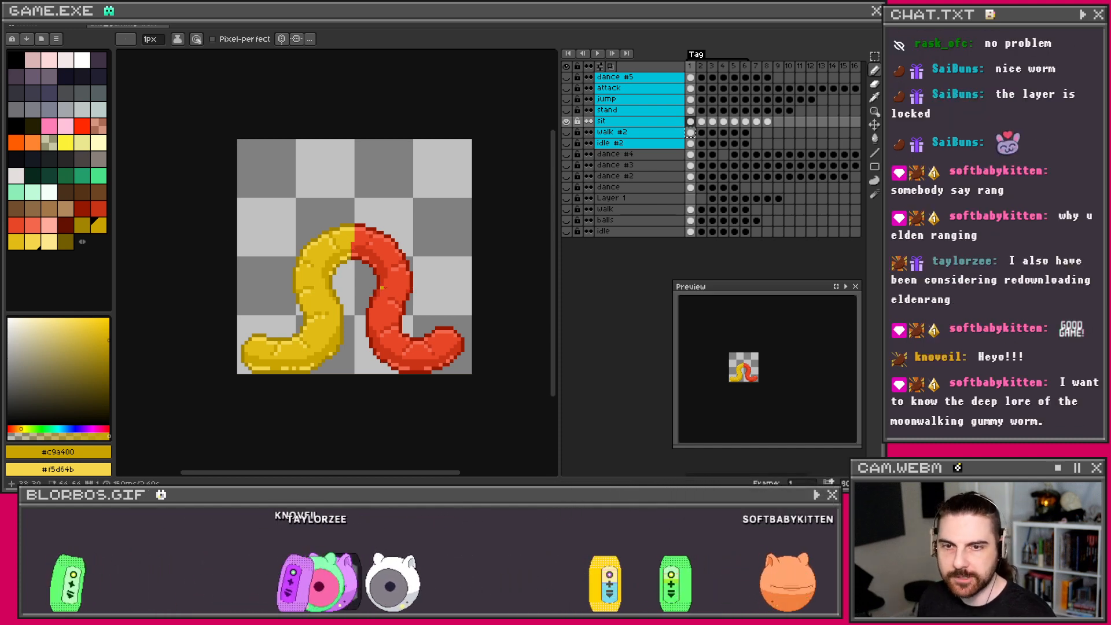
pyautogui.scroll(2, 385, 309)
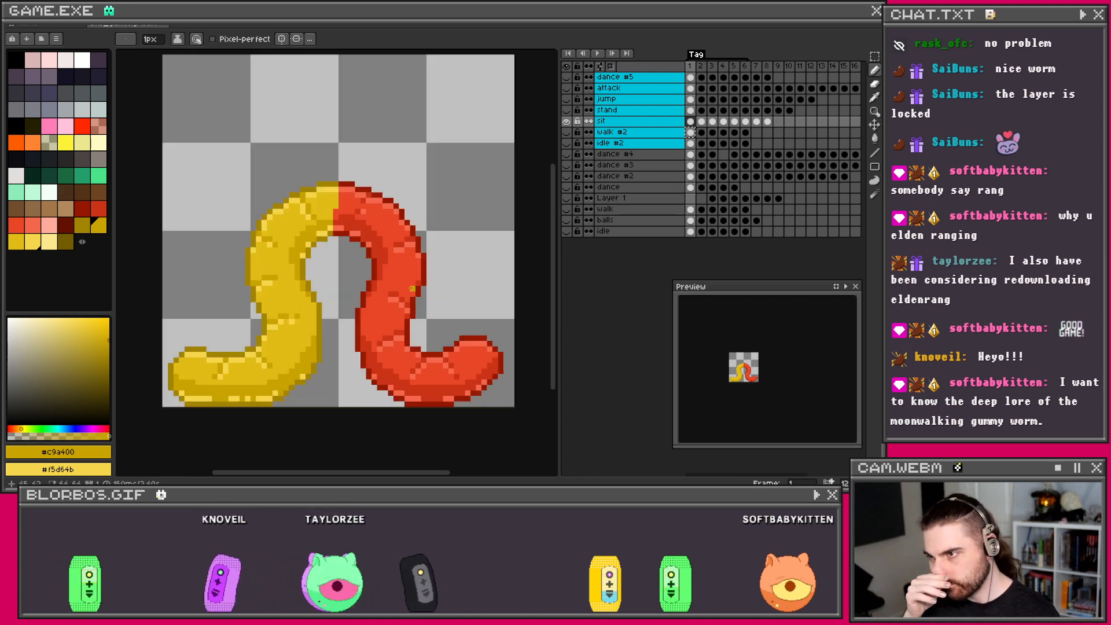
pyautogui.click(703, 122)
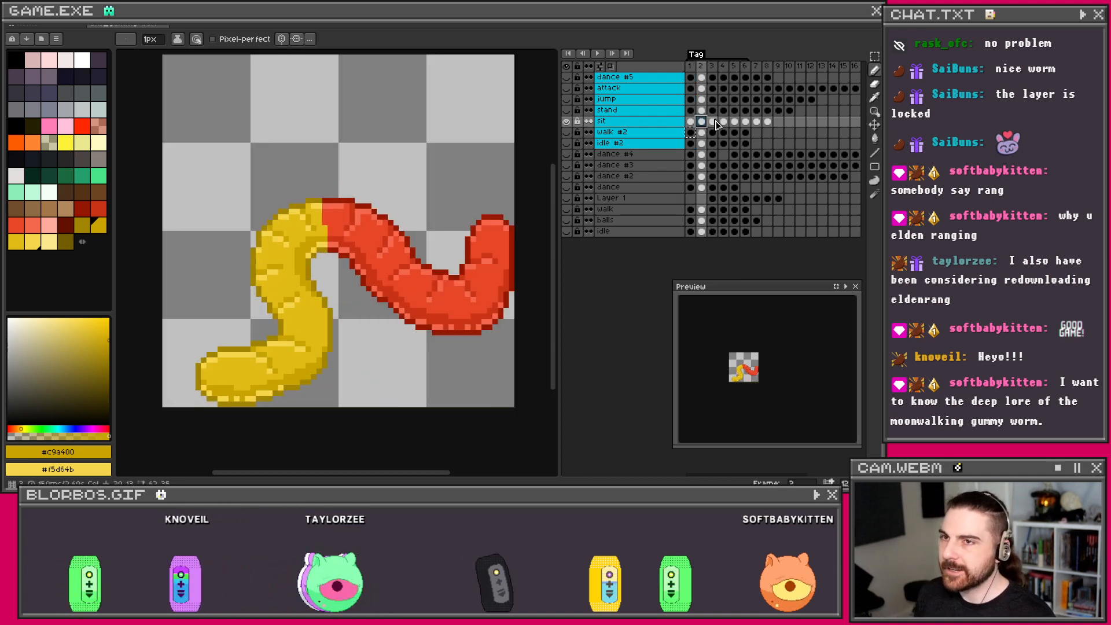
pyautogui.click(714, 122)
pyautogui.click(703, 122)
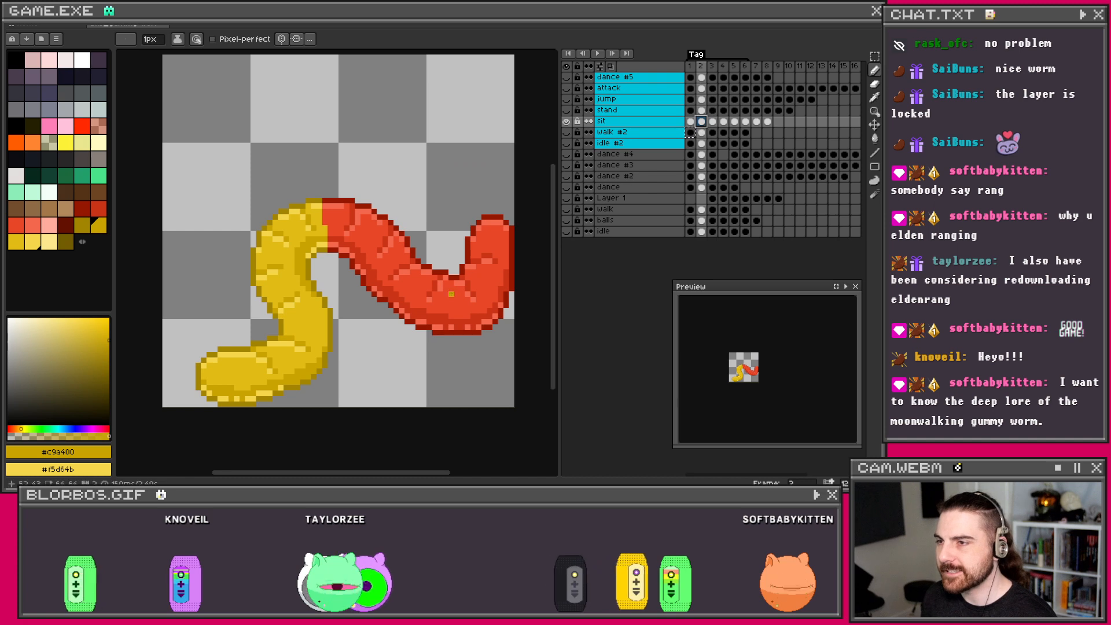
# Step: Eyedrop dark red #ca3417 and light red #f4684d from the worm, then show frame 3
pyautogui.press('i')
pyautogui.click(468, 321)
pyautogui.rightClick(469, 328)
pyautogui.press('b')
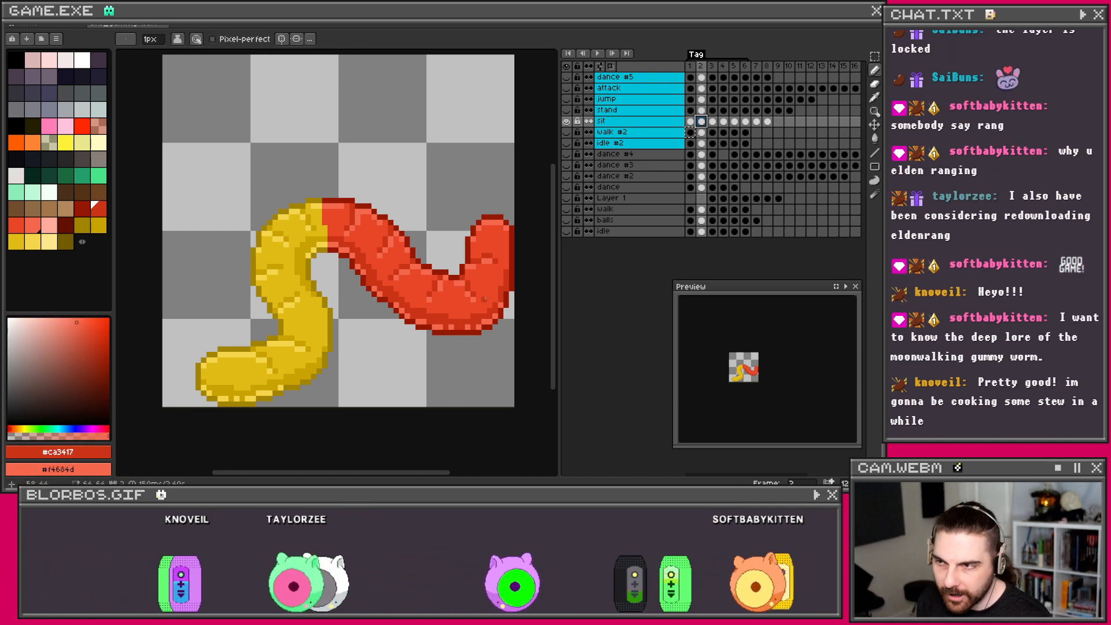
pyautogui.click(713, 122)
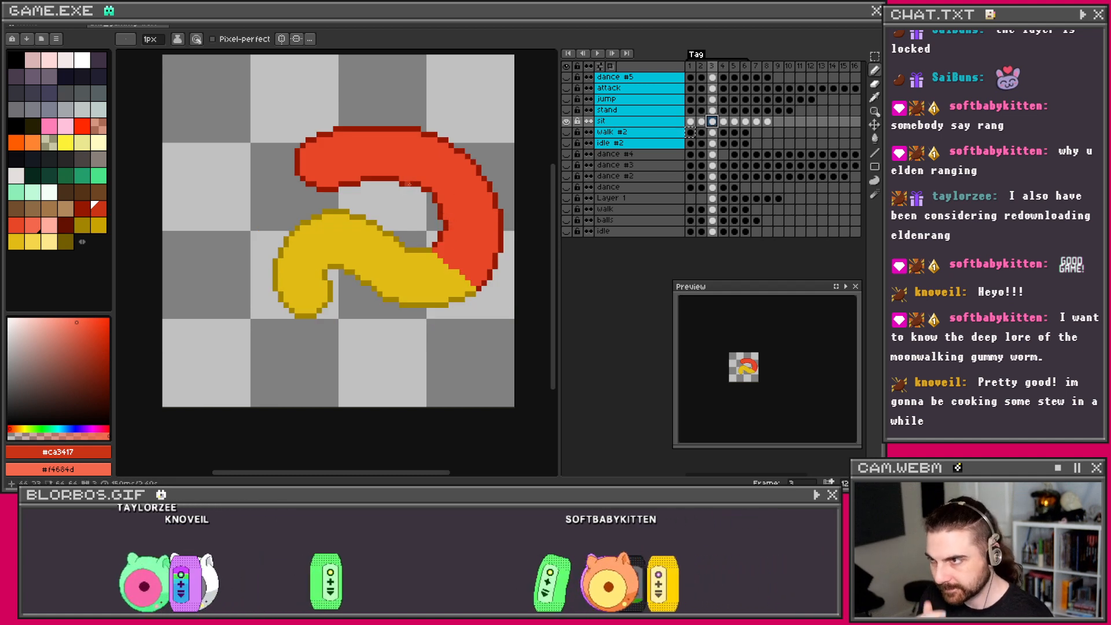
# Step: Flip through sit frames 2, 1 and 2, then settle on frame 3 and zoom in
pyautogui.click(701, 123)
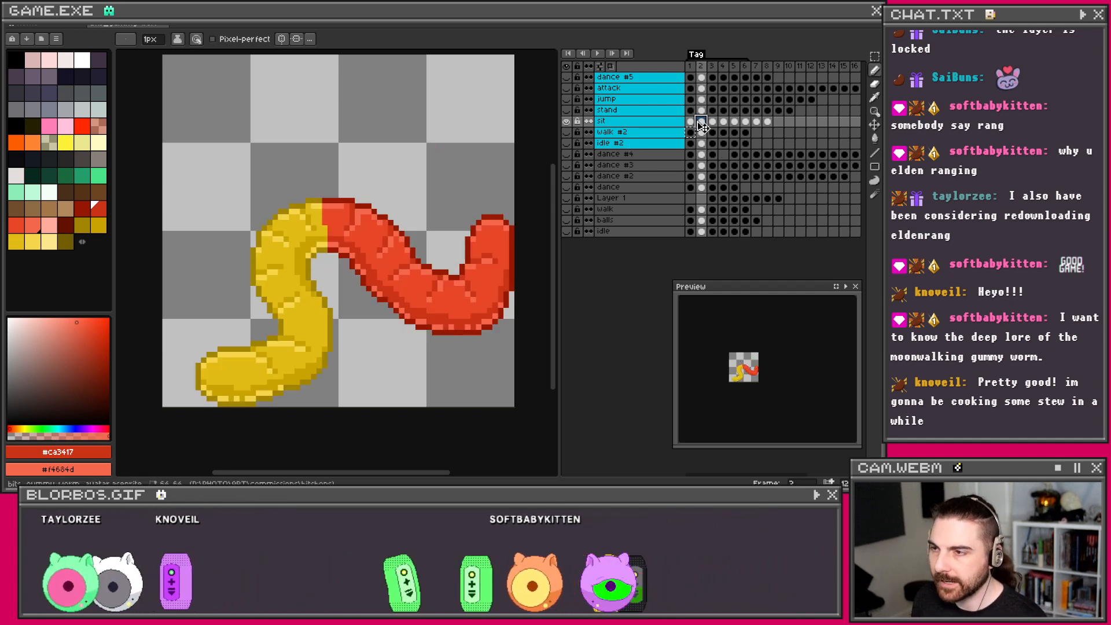
pyautogui.click(691, 122)
pyautogui.click(701, 123)
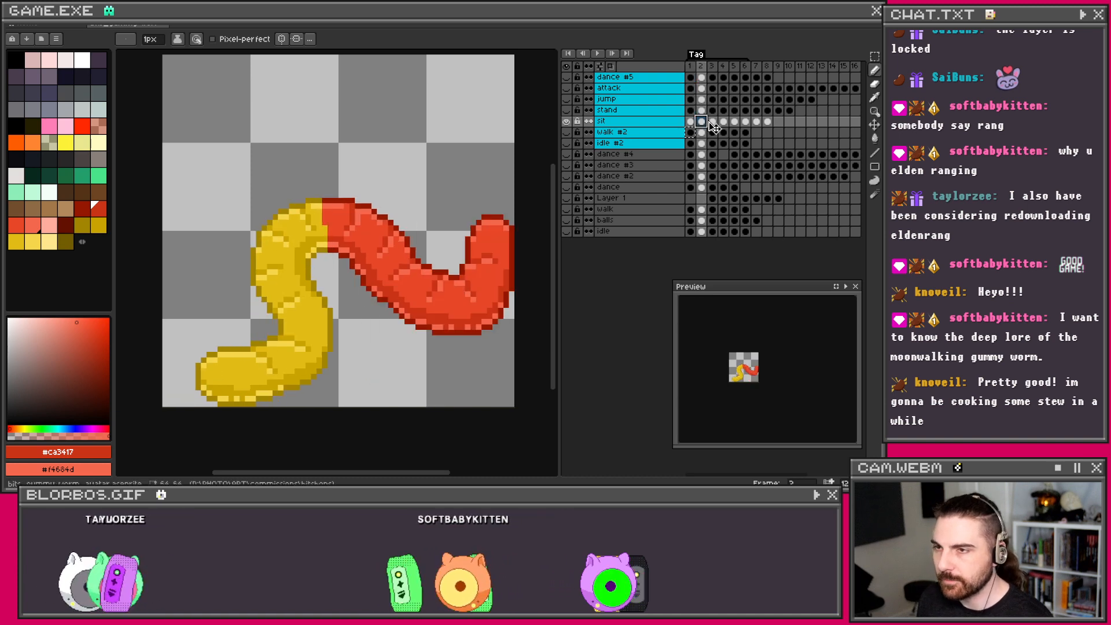
pyautogui.click(712, 122)
pyautogui.scroll(1, 447, 150)
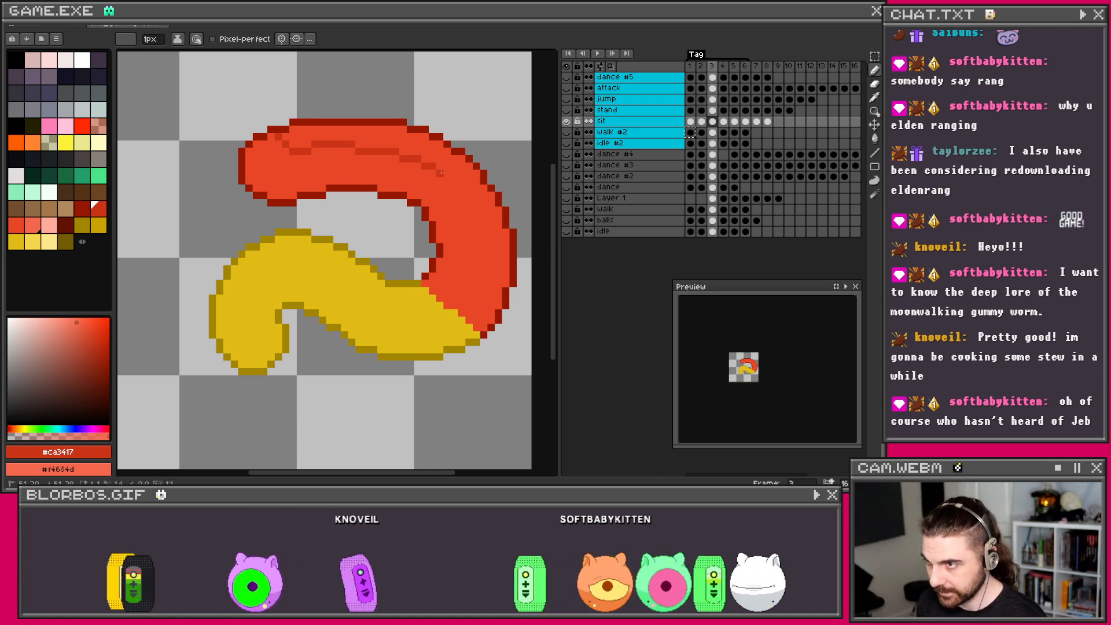
# Step: Shade the red half's right edge dark red, redoing the stroke further down
pyautogui.moveTo(469, 195); pyautogui.dragTo(504, 269)
pyautogui.hotkey('ctrl', 'z')
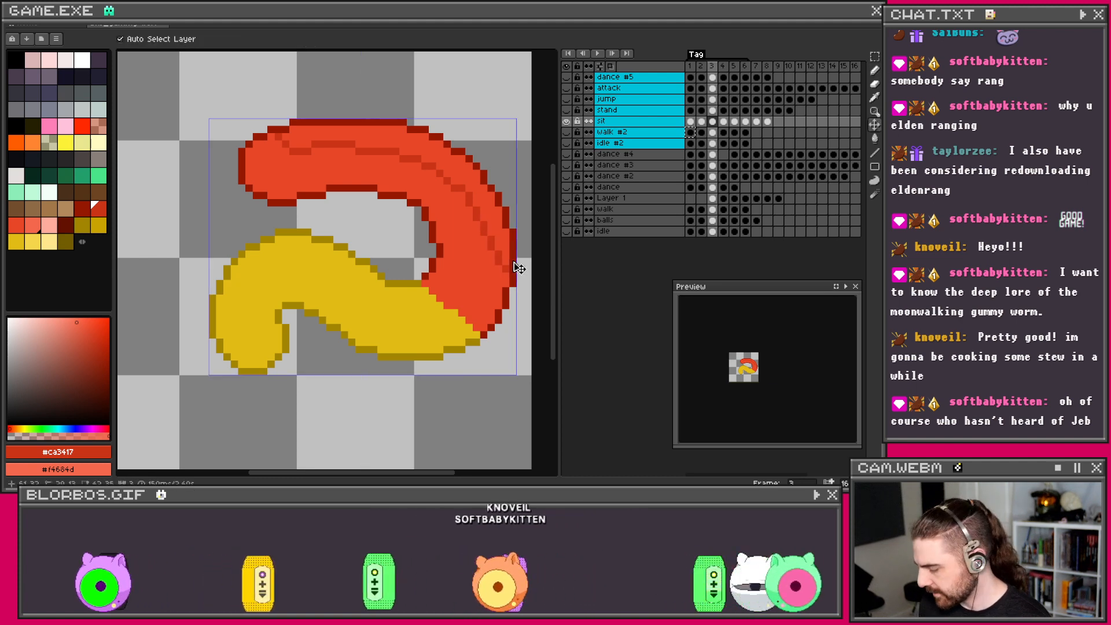
pyautogui.press('b')
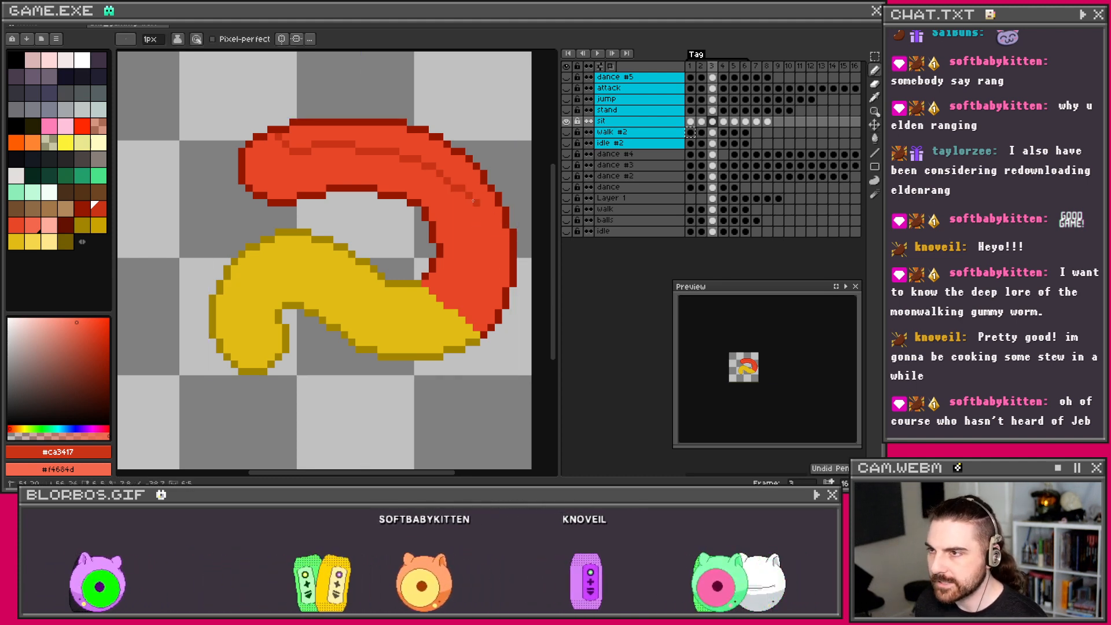
pyautogui.moveTo(475, 200); pyautogui.dragTo(496, 224)
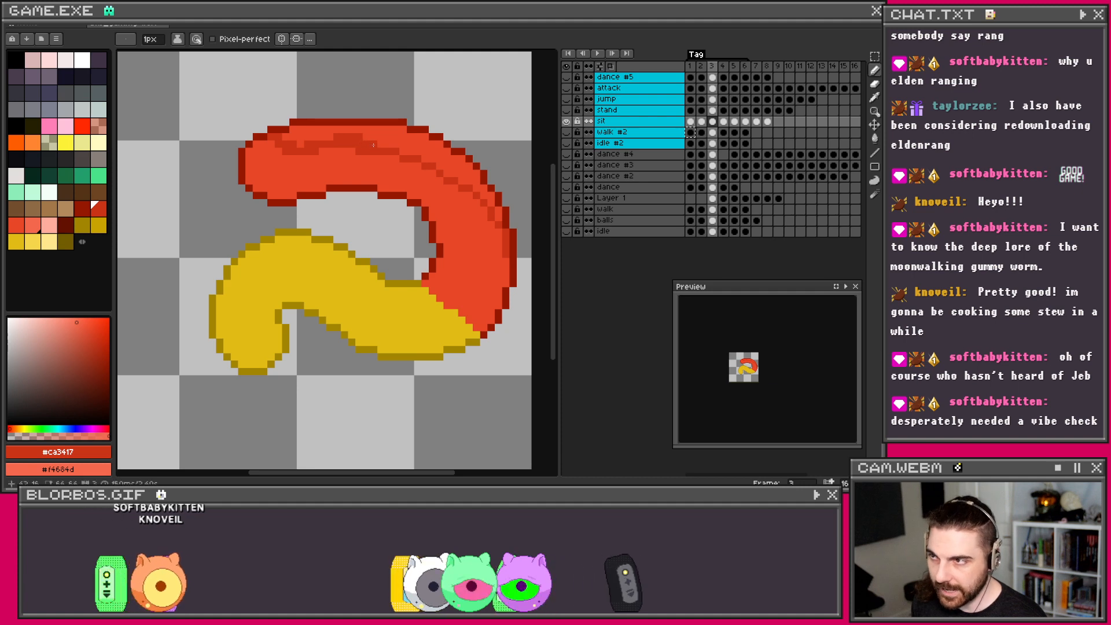
# Step: Step back through the sit frames with comma, then forward with period, keeping the Pencil active
pyautogui.press('v')
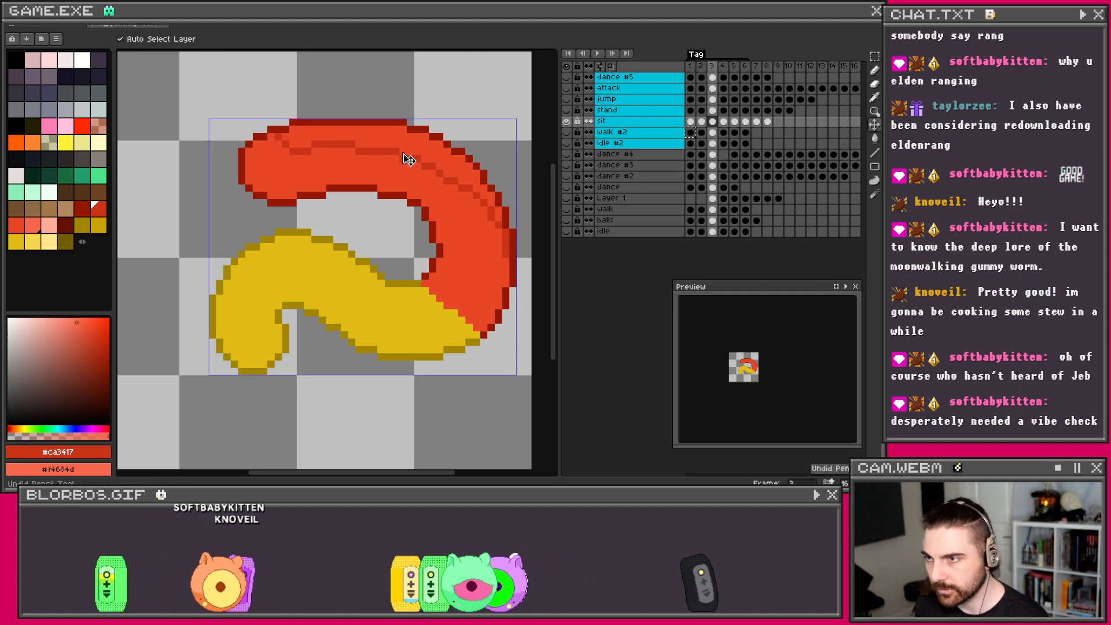
pyautogui.press(',')
pyautogui.press('b')
pyautogui.scroll(-2, 466, 211)
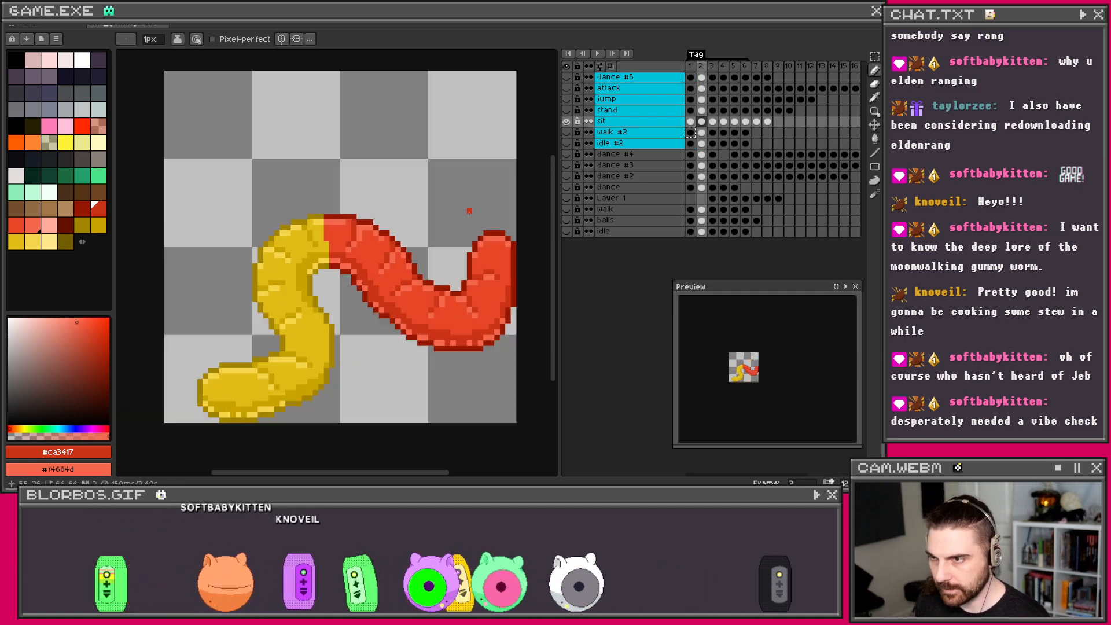
pyautogui.press('v')
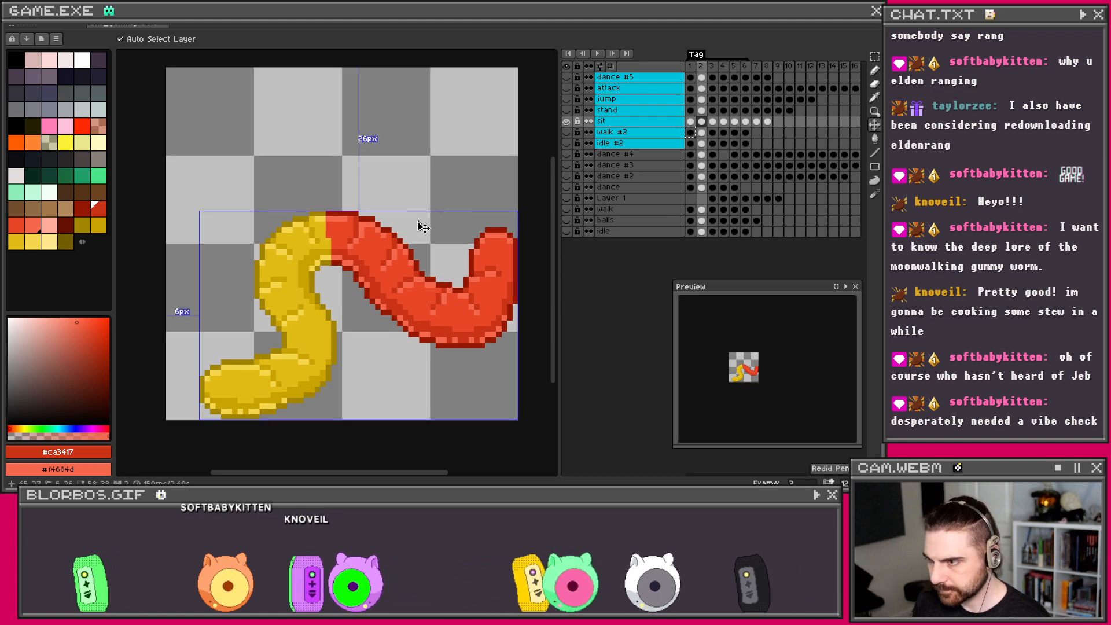
pyautogui.press(',')
pyautogui.press('b')
pyautogui.press('.')
pyautogui.press('.')
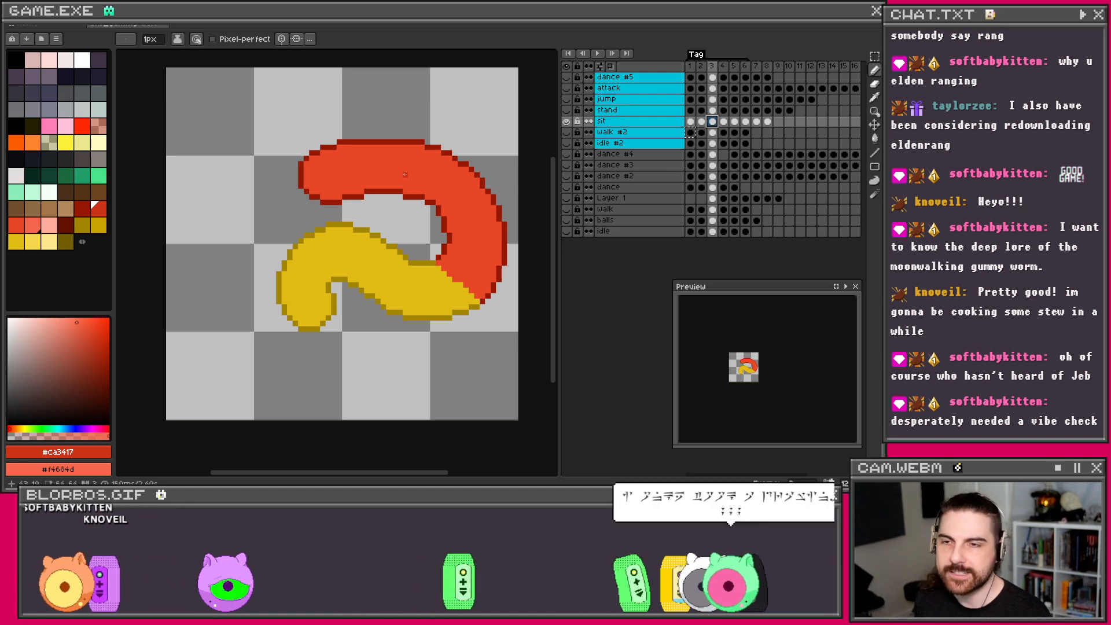
pyautogui.scroll(1, 405, 199)
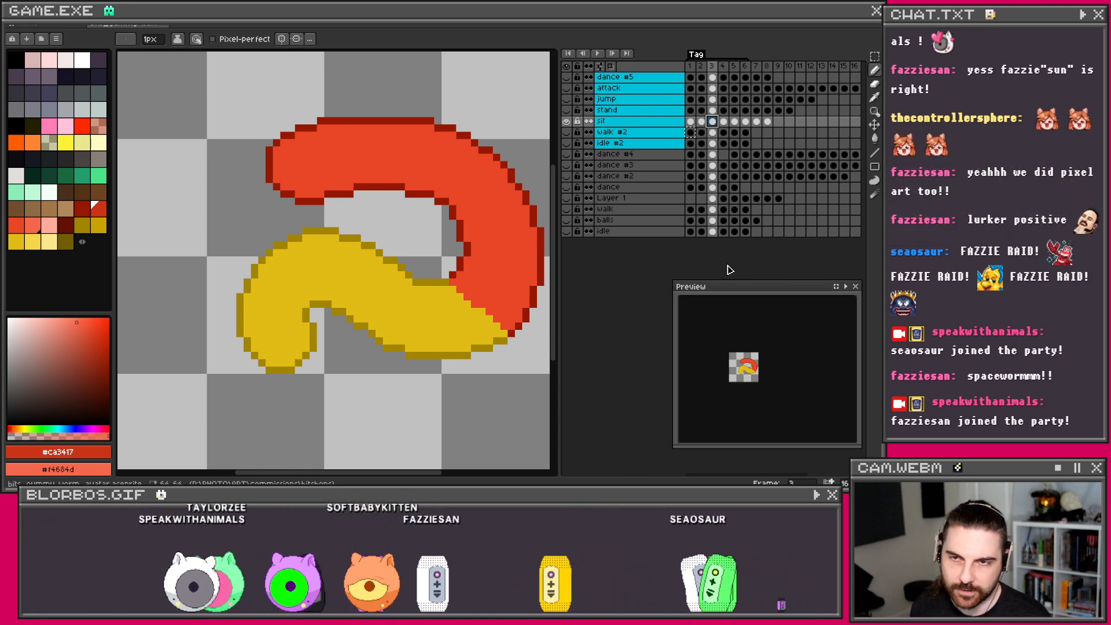
# Step: Hide the sit layer, show walk #2 from its frame 1, and play it back
pyautogui.click(566, 121)
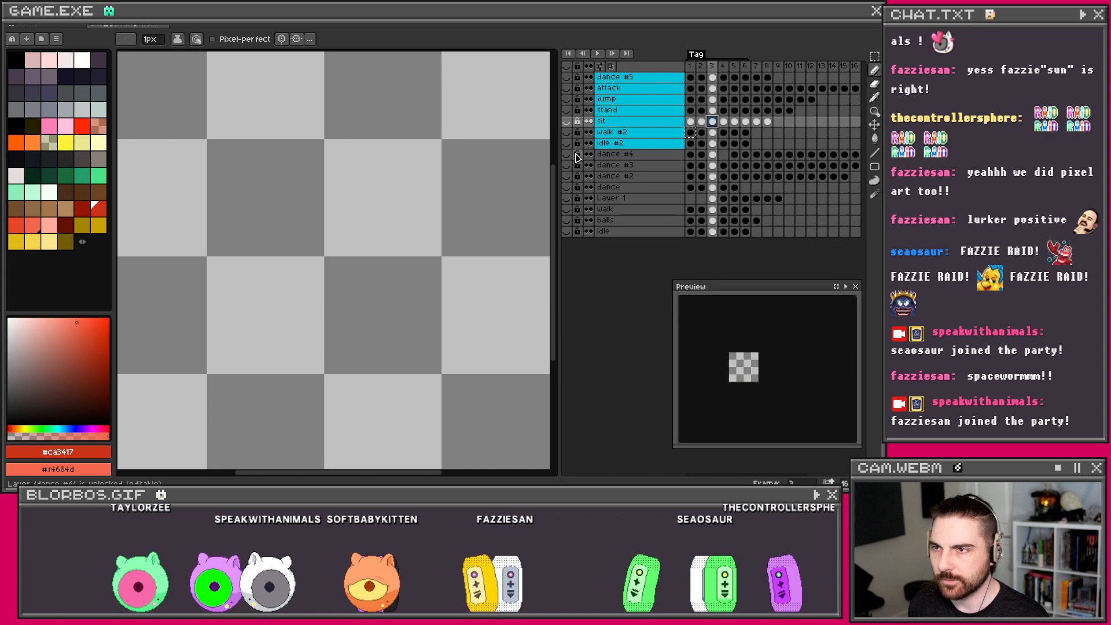
pyautogui.click(566, 132)
pyautogui.click(691, 133)
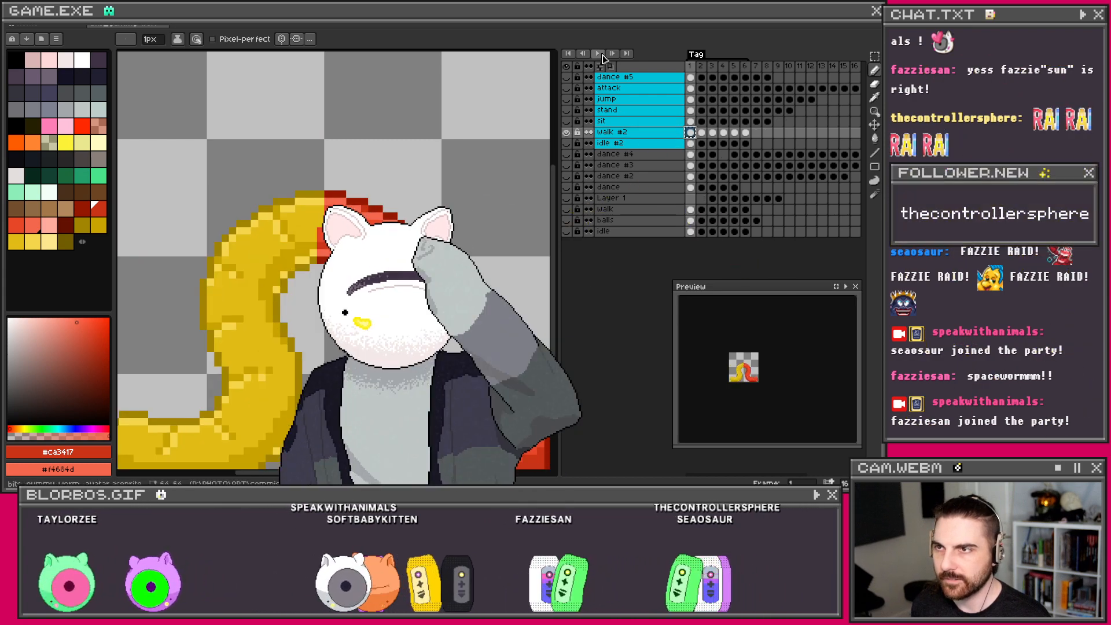
pyautogui.click(599, 54)
pyautogui.scroll(-1, 479, 179)
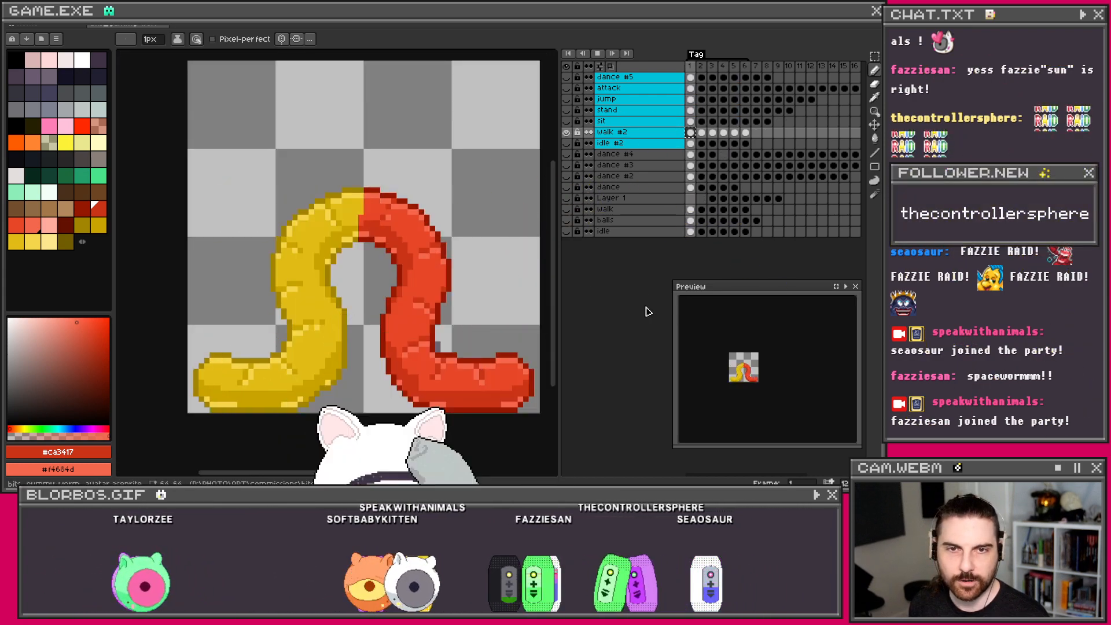
pyautogui.moveTo(477, 285); pyautogui.dragTo(463, 286)
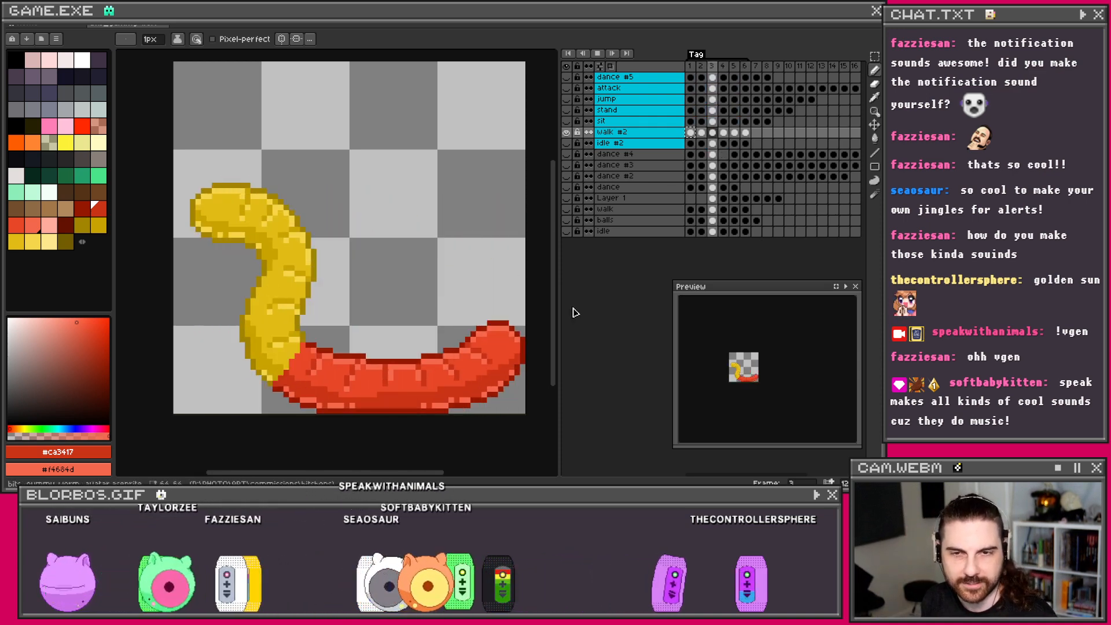
# Step: Stop playback, show the sit layer again, and move between sit frames 2 and 3
pyautogui.scroll(-1, 442, 279)
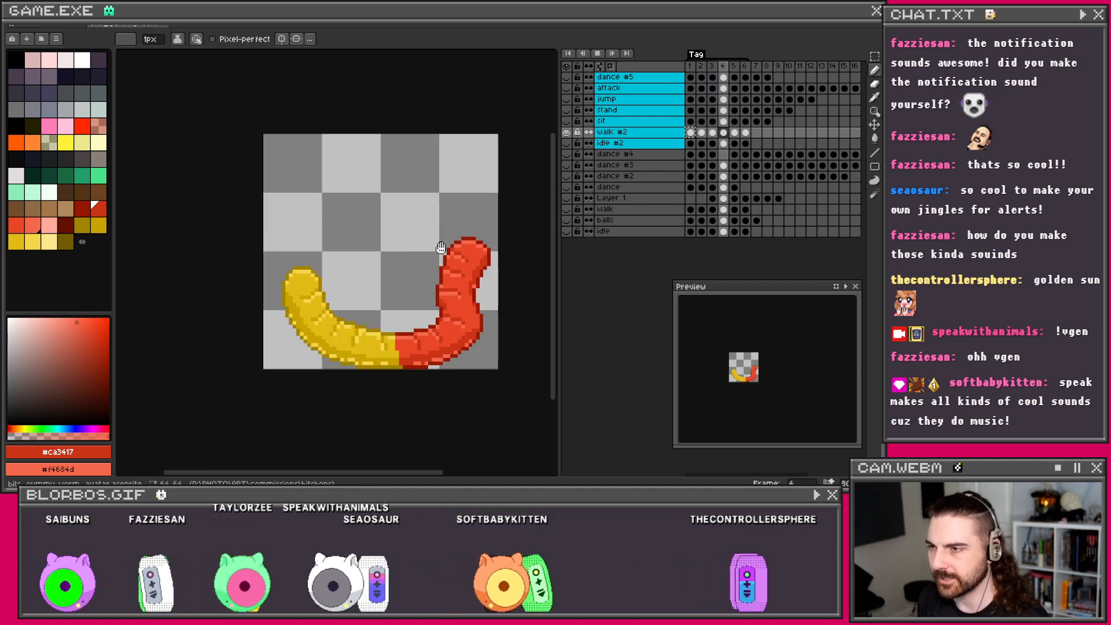
pyautogui.scroll(1, 441, 249)
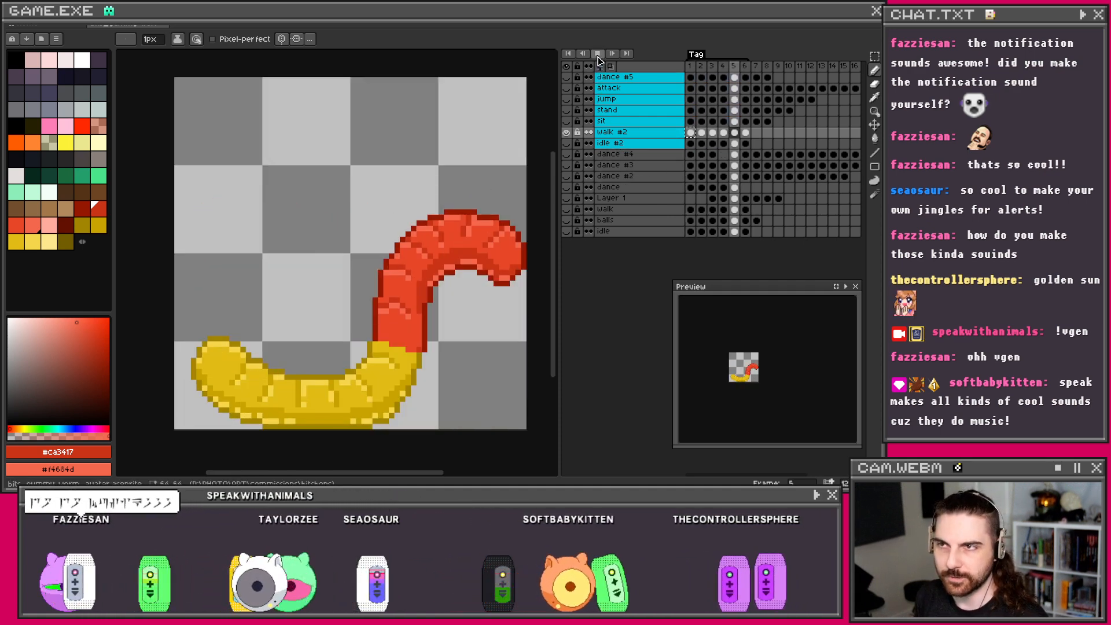
pyautogui.click(598, 55)
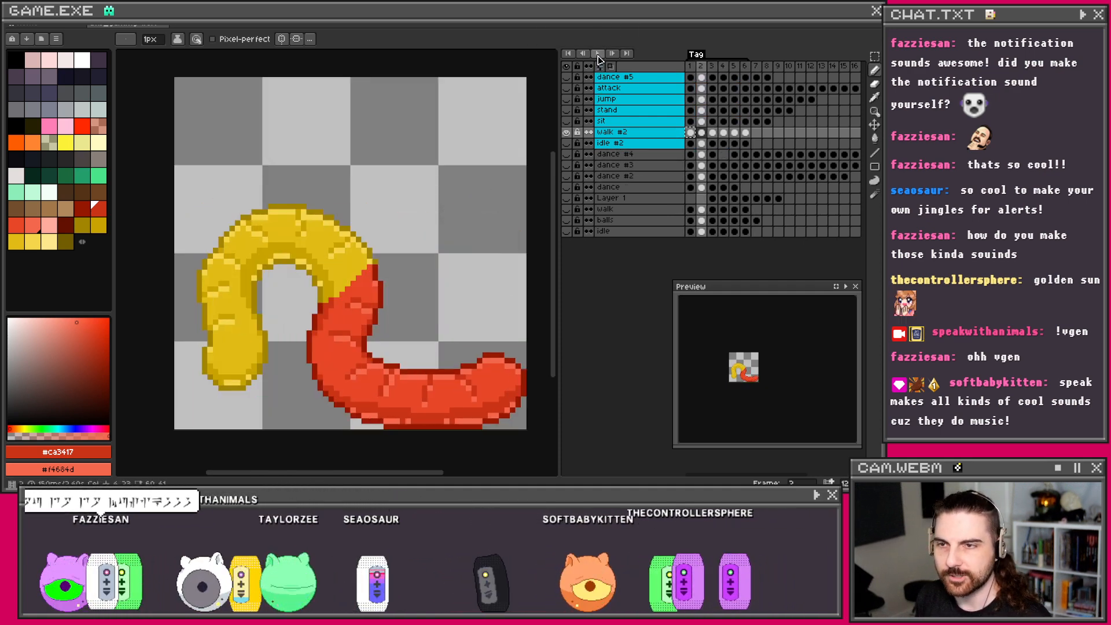
pyautogui.click(570, 122)
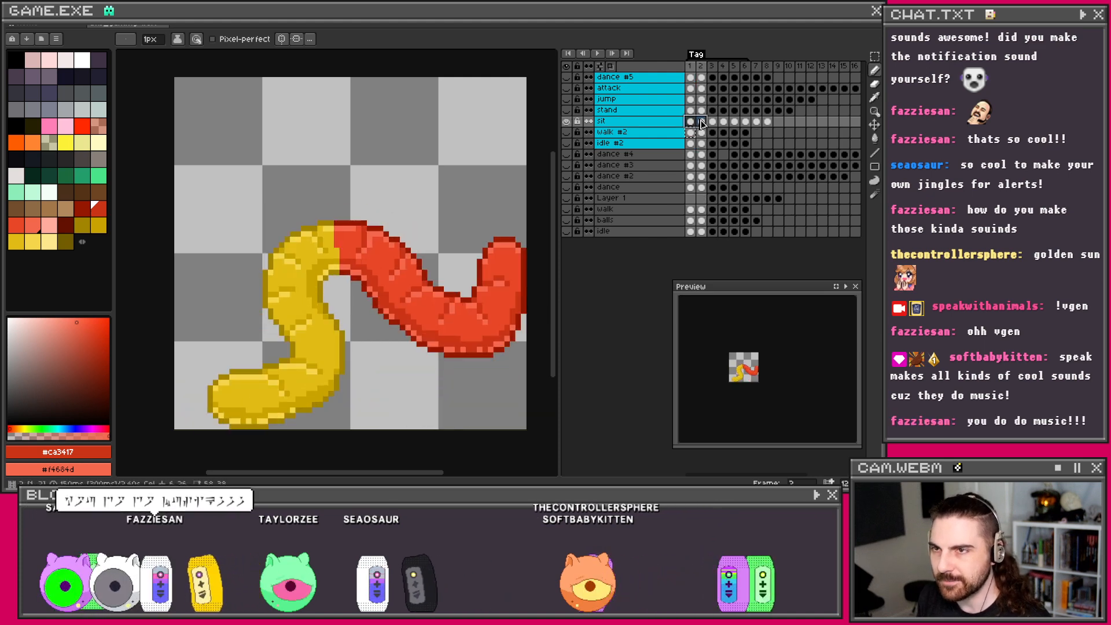
pyautogui.click(713, 122)
pyautogui.click(702, 122)
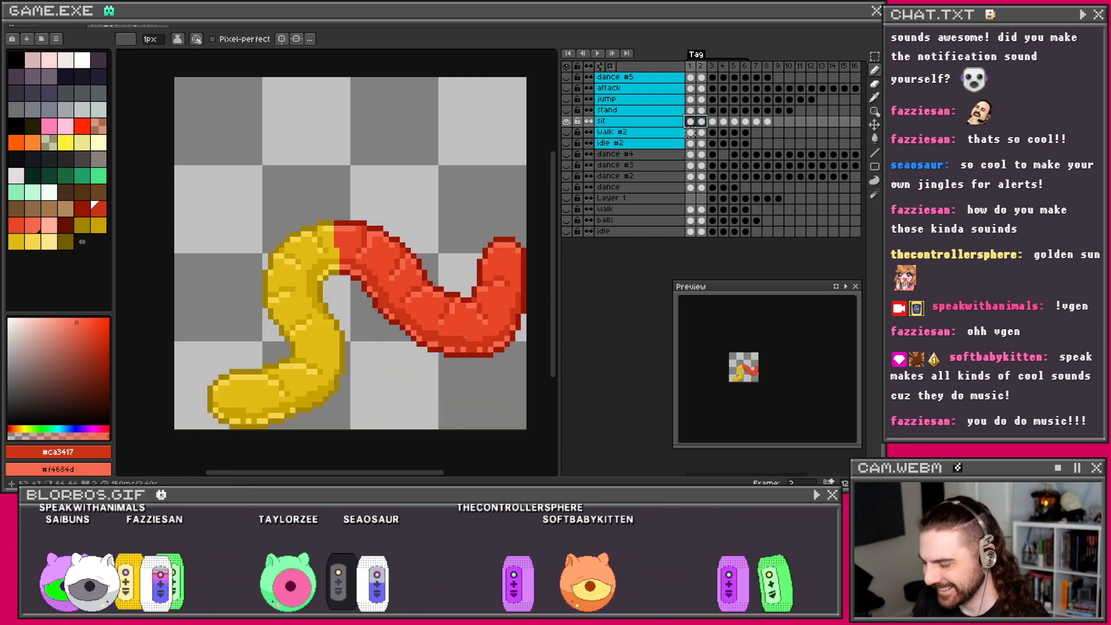
pyautogui.press('i')
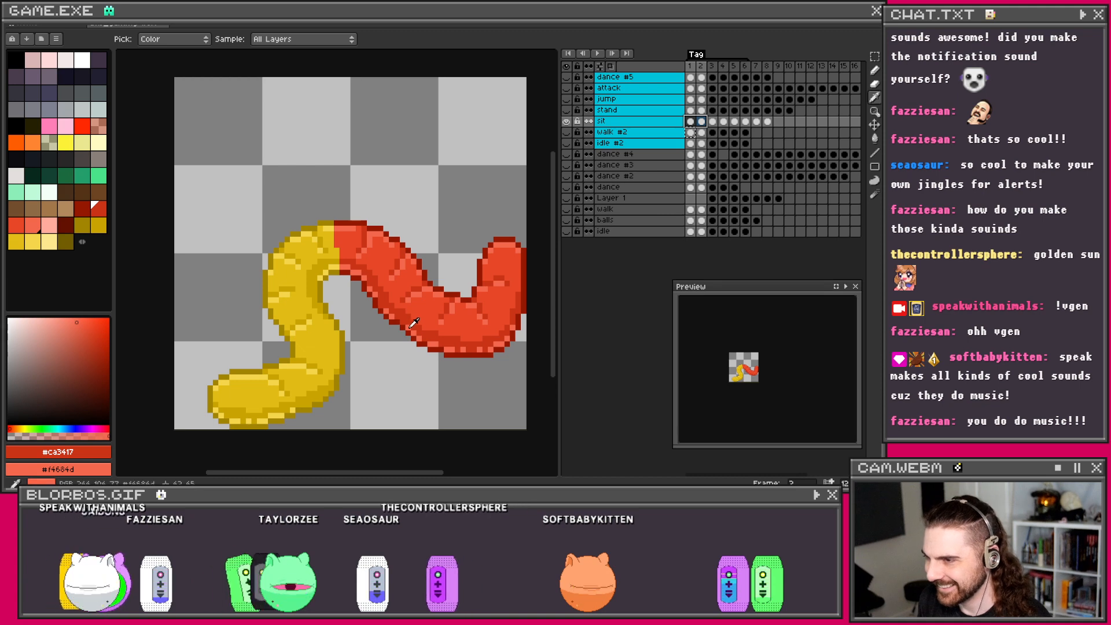
pyautogui.press('b')
pyautogui.scroll(1, 408, 293)
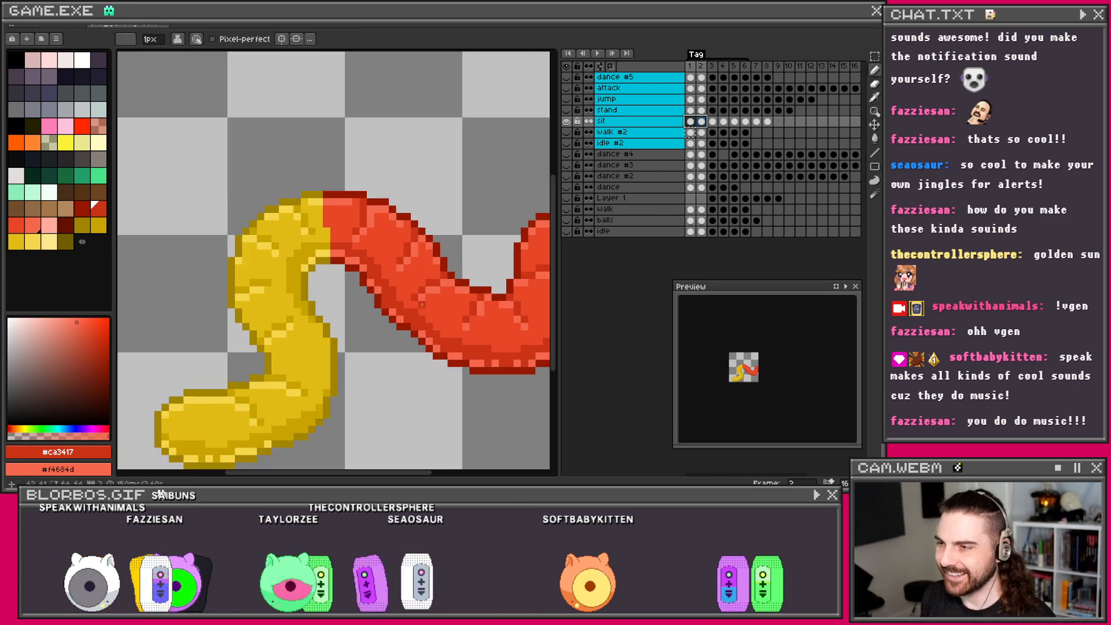
pyautogui.click(715, 121)
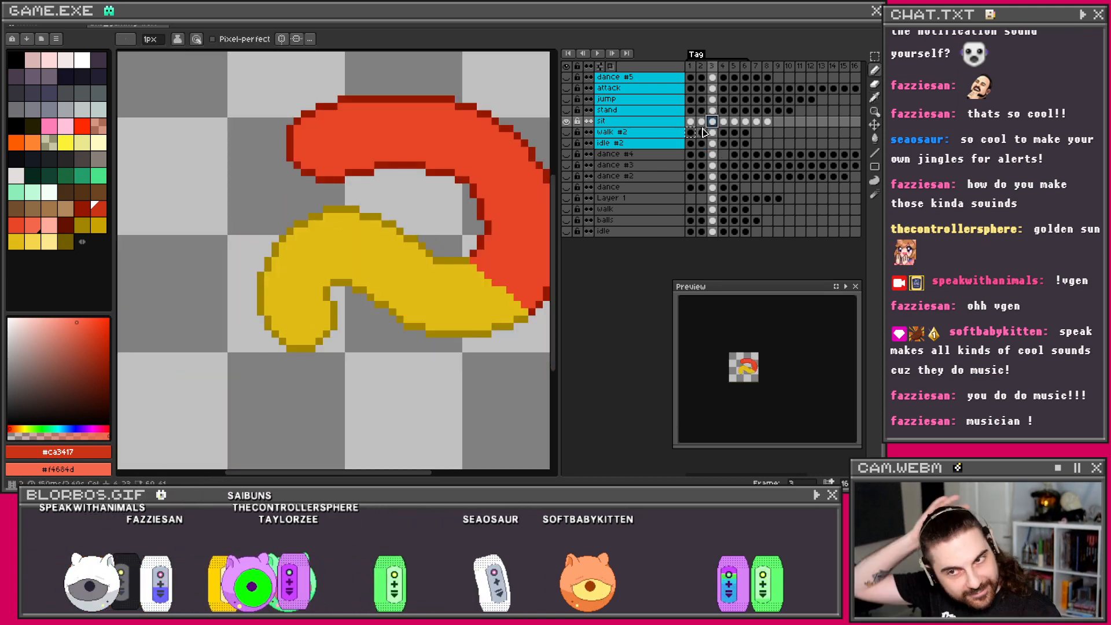
pyautogui.scroll(-1, 408, 165)
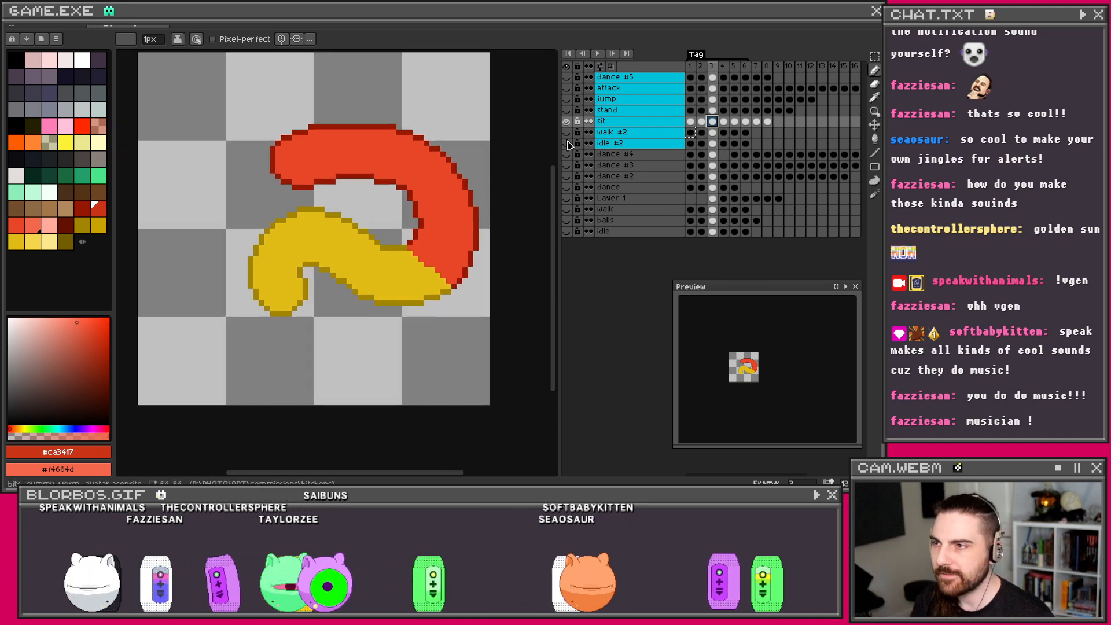
# Step: Check sit frames 2 through 7 in turn, then settle on frame 3
pyautogui.click(701, 122)
pyautogui.click(723, 122)
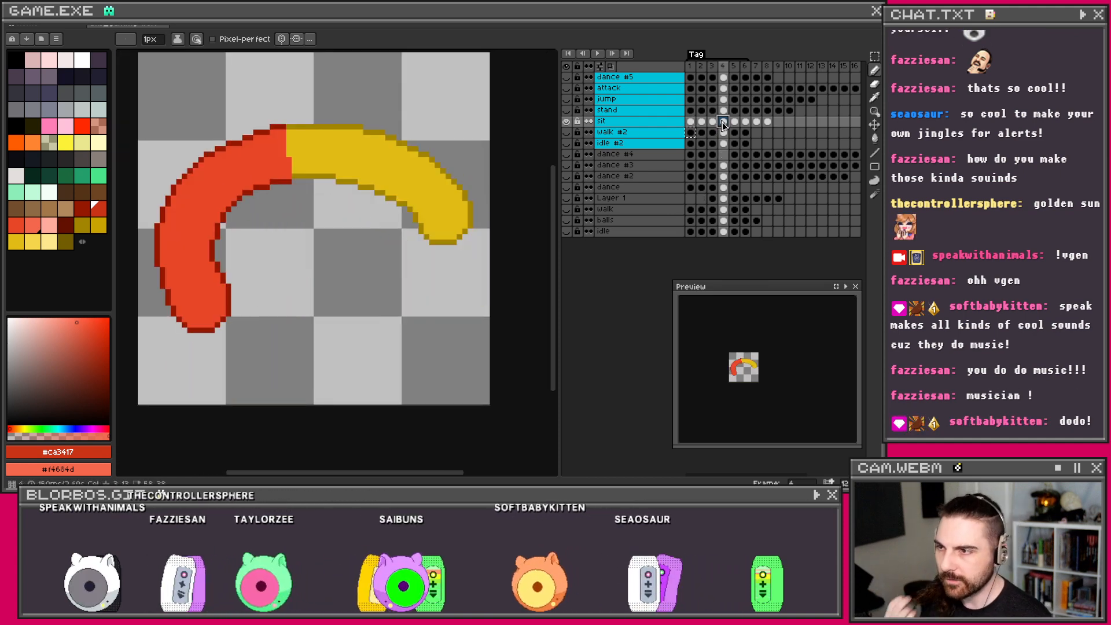
pyautogui.click(713, 123)
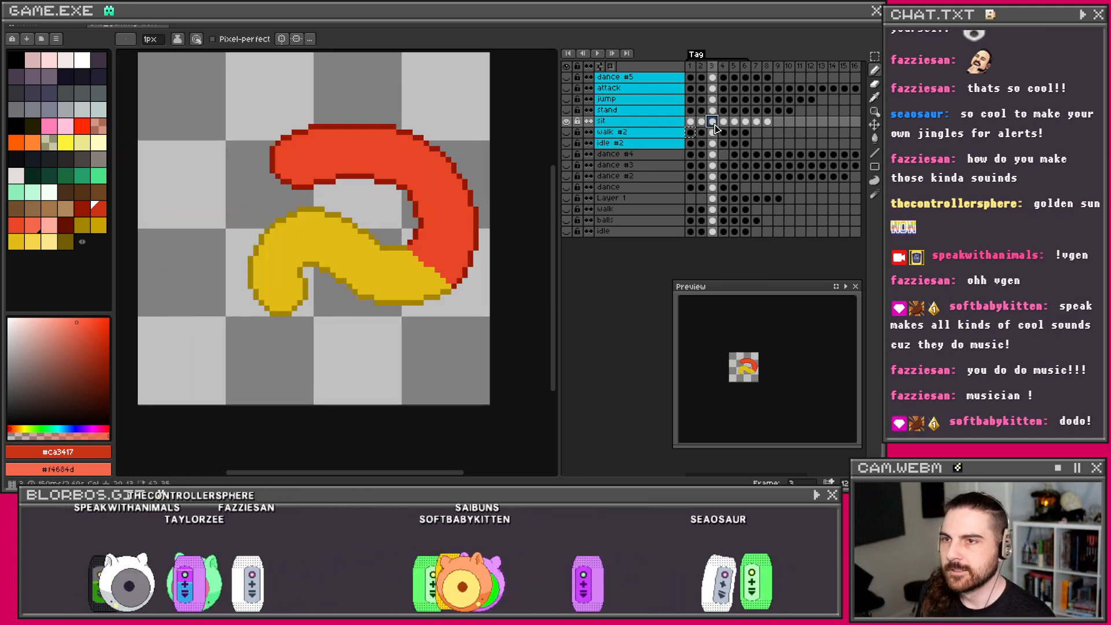
pyautogui.click(702, 122)
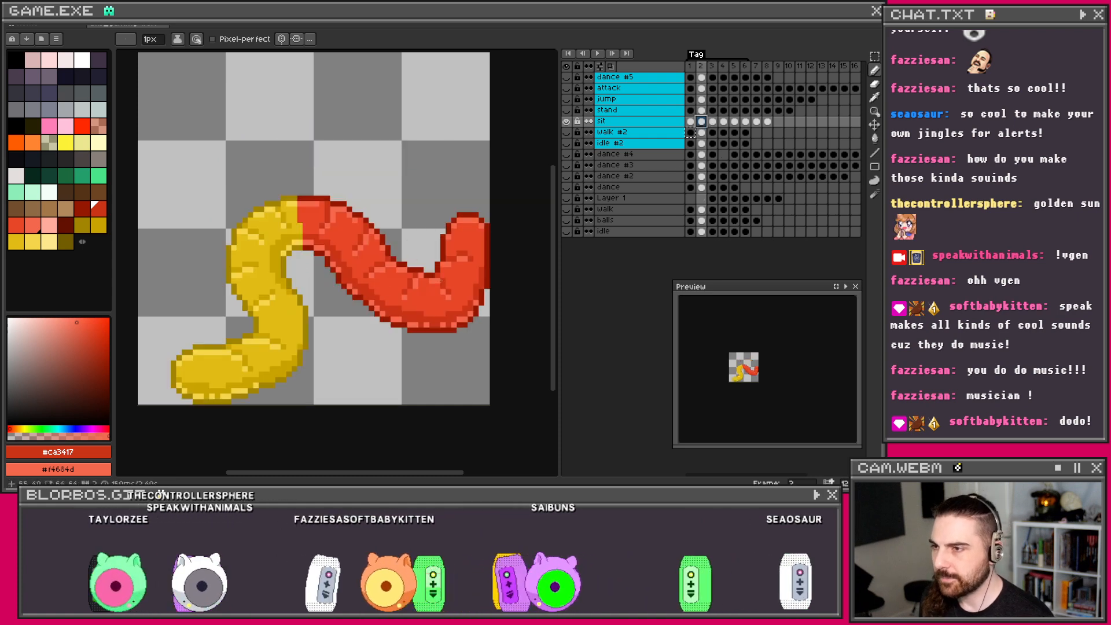
pyautogui.press('Right')
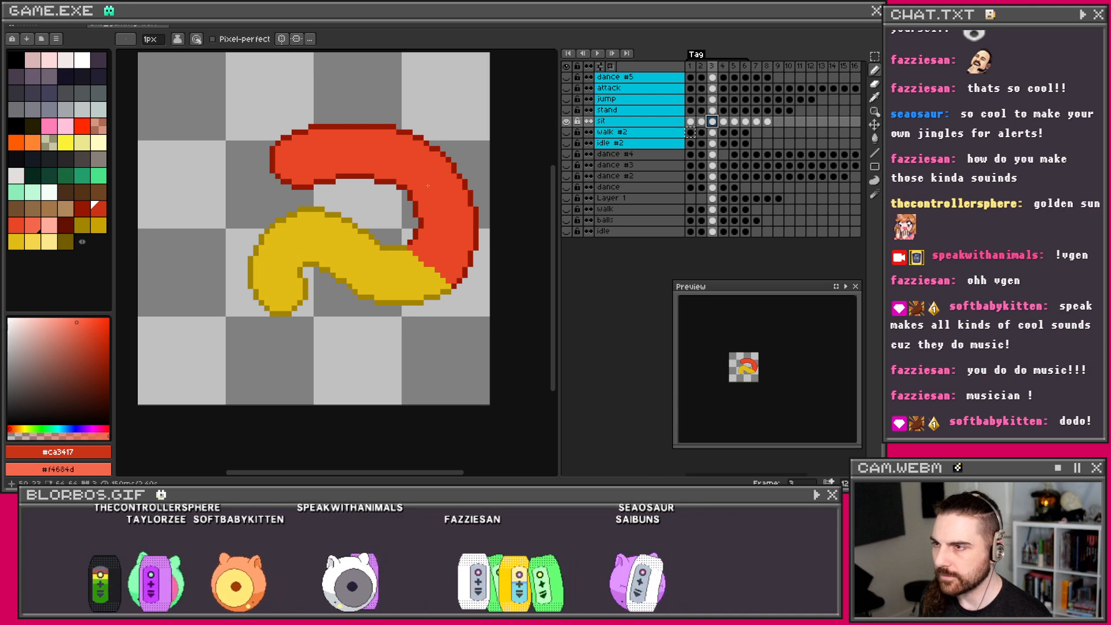
pyautogui.click(723, 123)
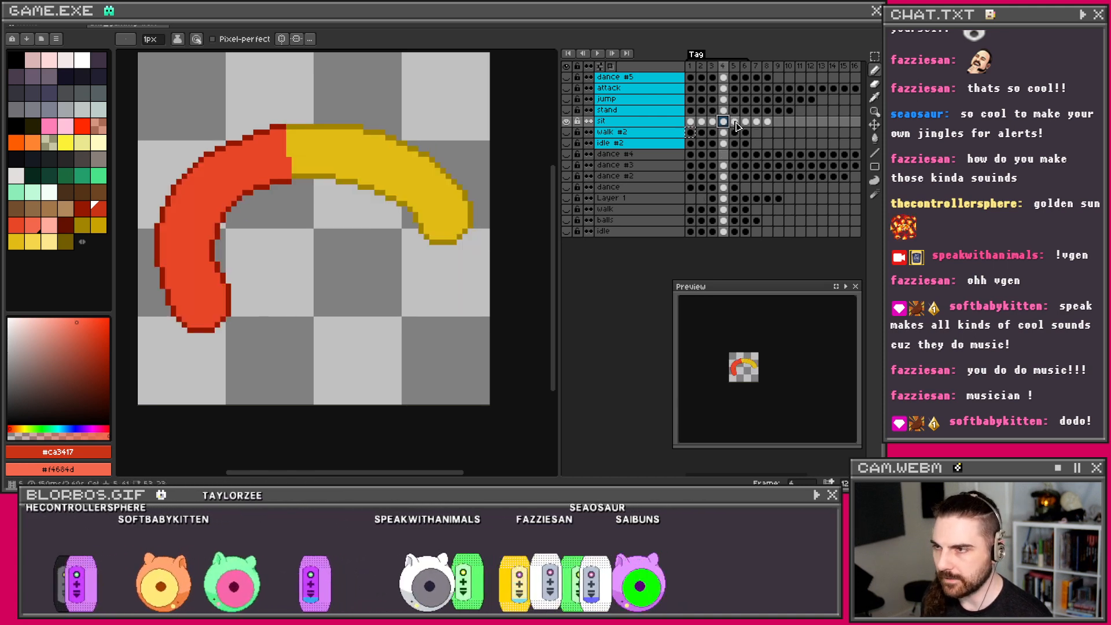
pyautogui.click(735, 122)
pyautogui.click(746, 122)
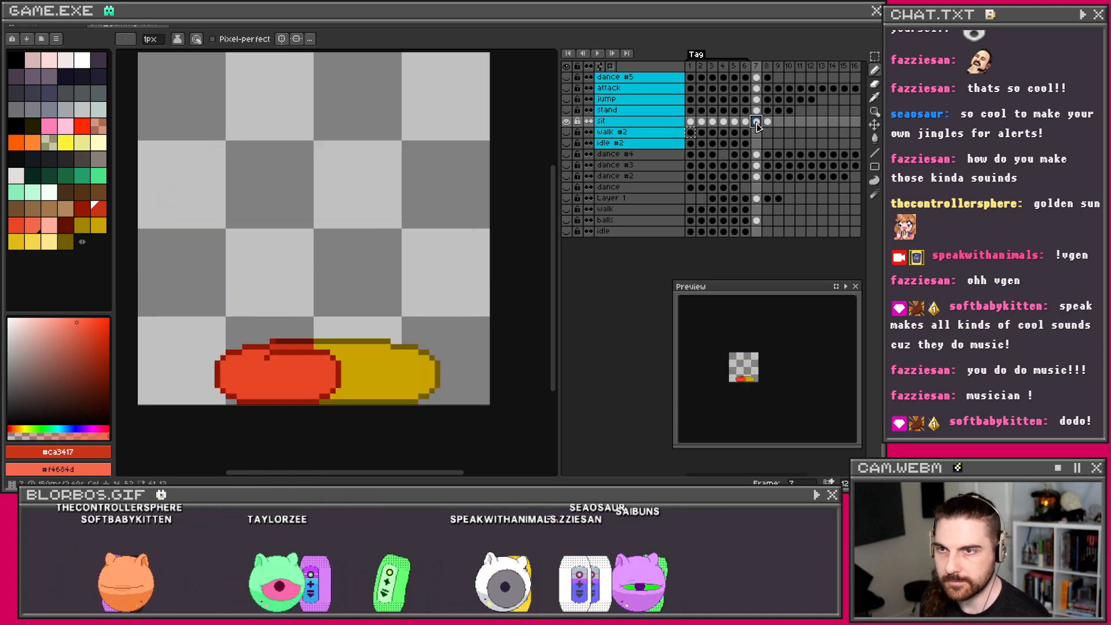
pyautogui.click(756, 122)
pyautogui.click(746, 123)
pyautogui.click(734, 124)
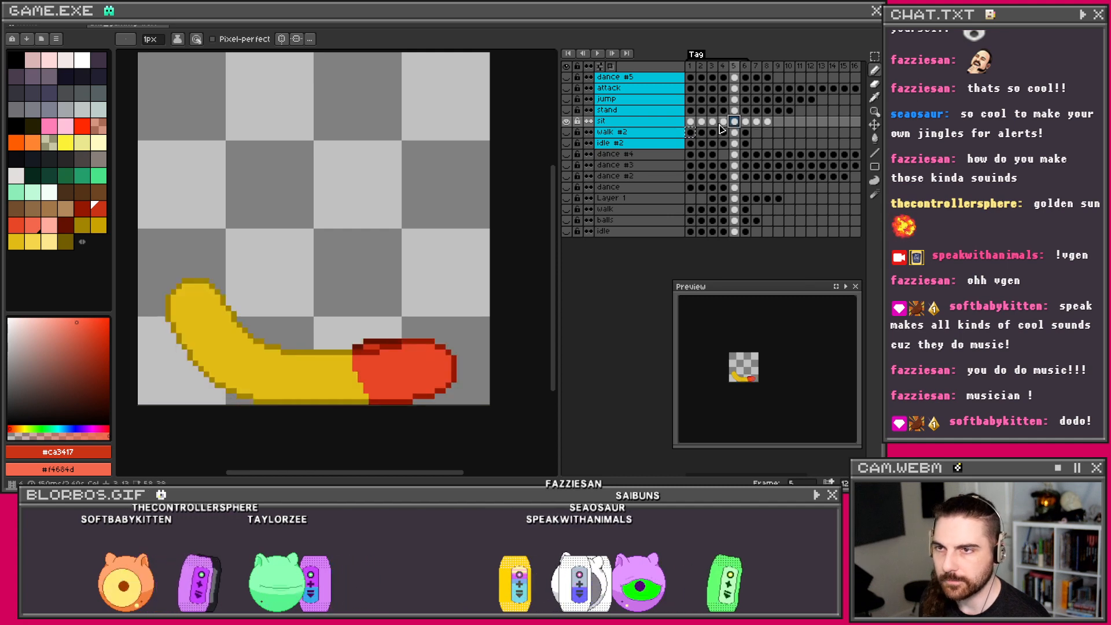
pyautogui.click(723, 123)
pyautogui.click(701, 123)
pyautogui.click(711, 123)
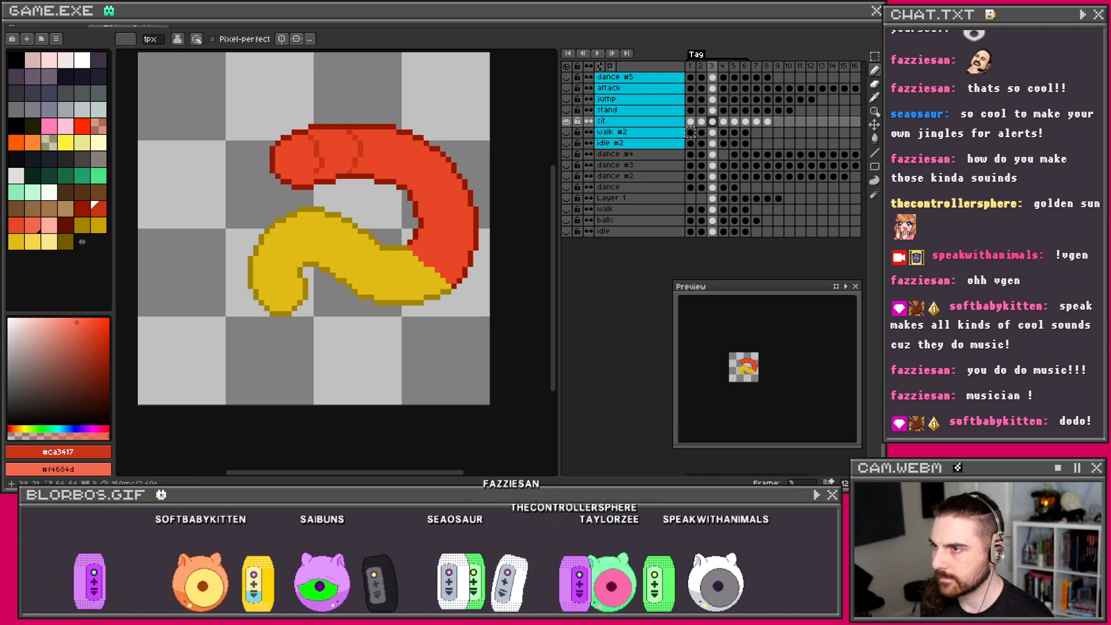
# Step: With the Pencil, mark darker red crease lines across the worm's red arch and resize the Preview thumbnail
pyautogui.press('v')
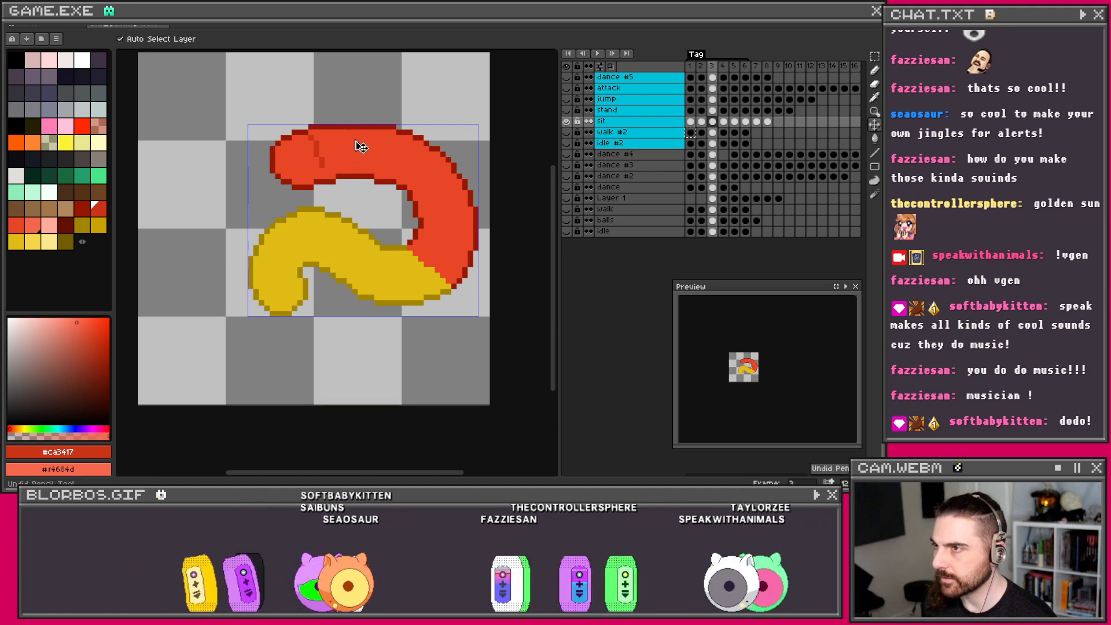
pyautogui.press('b')
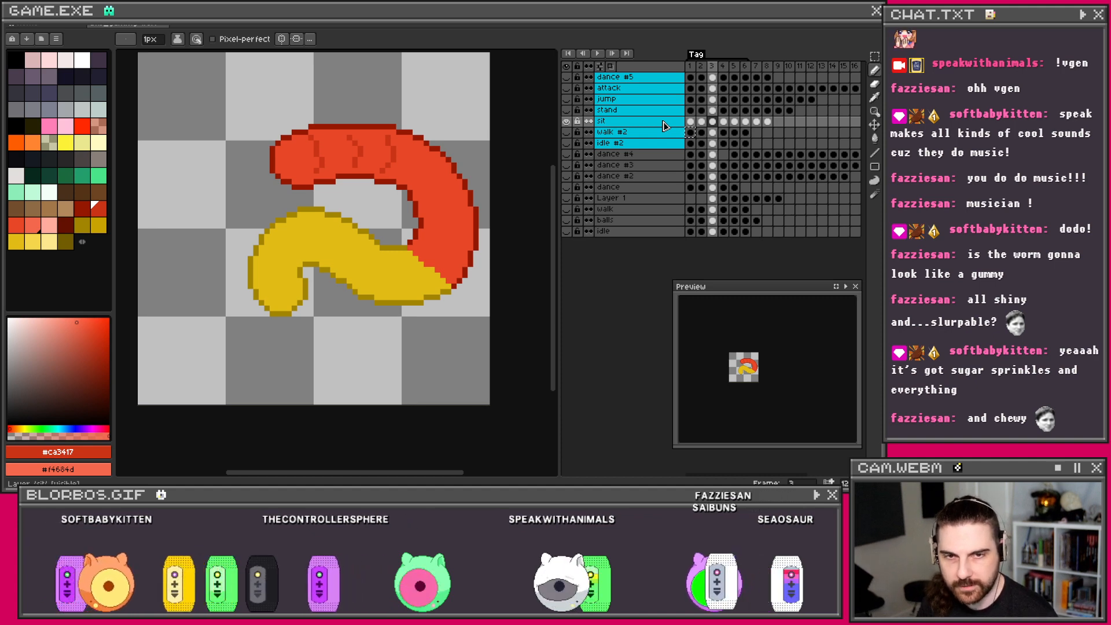
pyautogui.scroll(2, 764, 378)
pyautogui.scroll(-1, 764, 378)
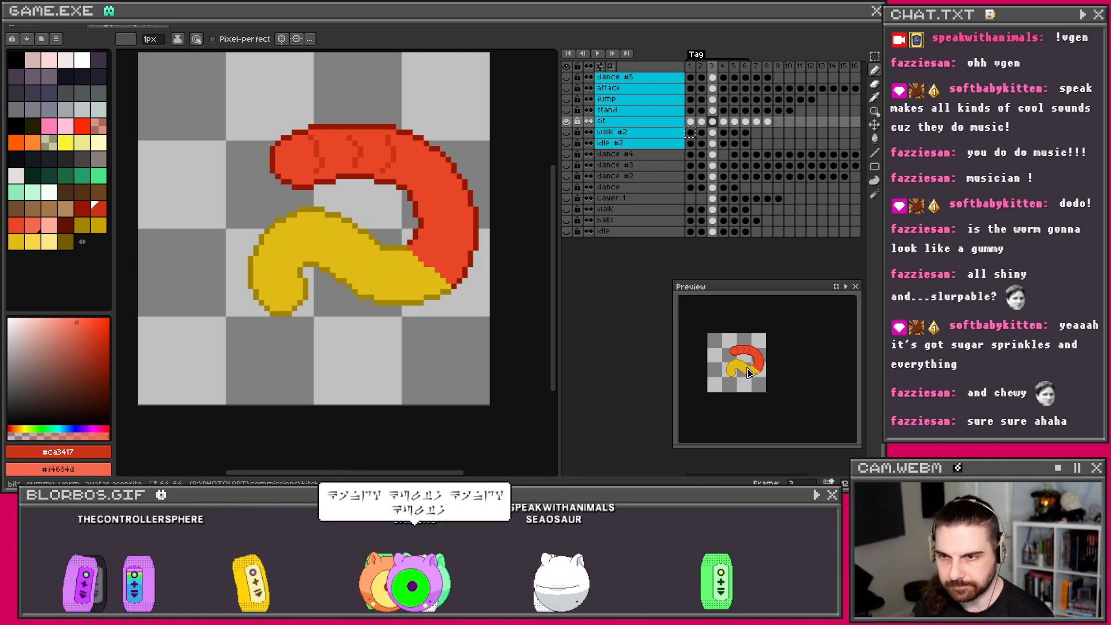
pyautogui.scroll(-1, 732, 373)
pyautogui.scroll(2, 741, 373)
pyautogui.scroll(-2, 751, 372)
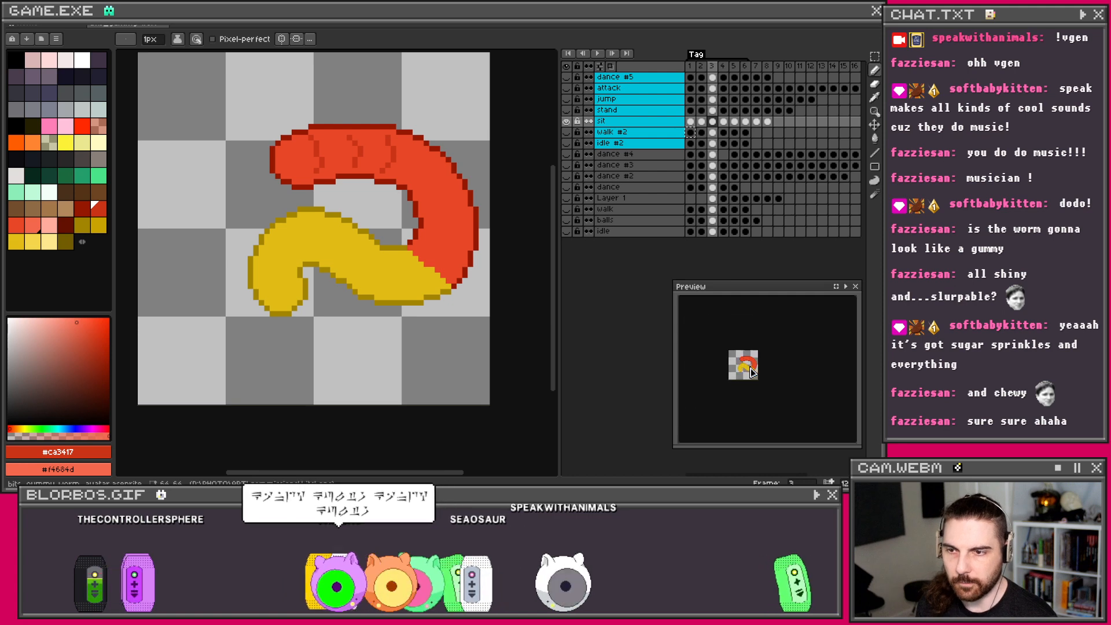
pyautogui.scroll(-1, 752, 372)
pyautogui.scroll(2, 751, 372)
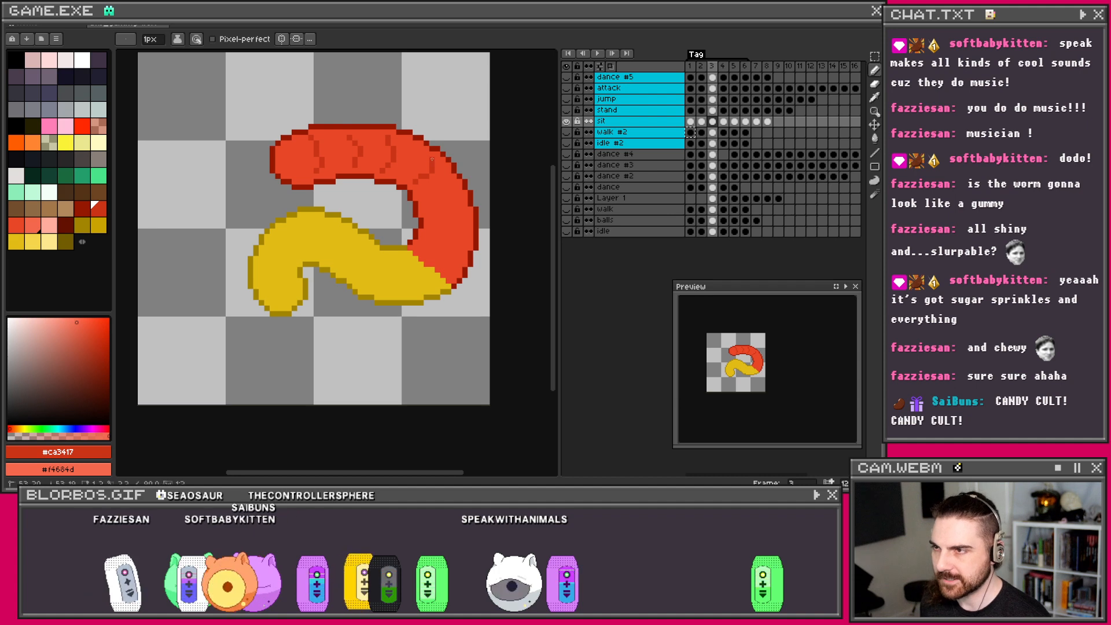
# Step: Undo the stray stroke, then eyedrop the dark red outline and main red fill for segment creases
pyautogui.hotkey('ctrl', 'z')
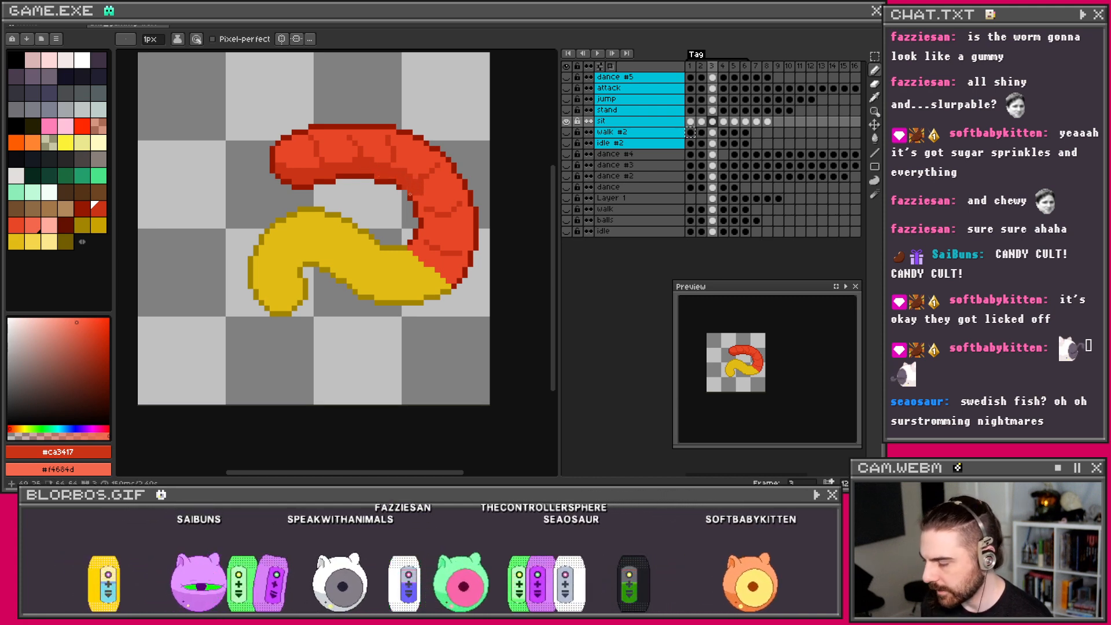
pyautogui.keyDown('alt'); pyautogui.click(405, 188); pyautogui.keyUp('alt')
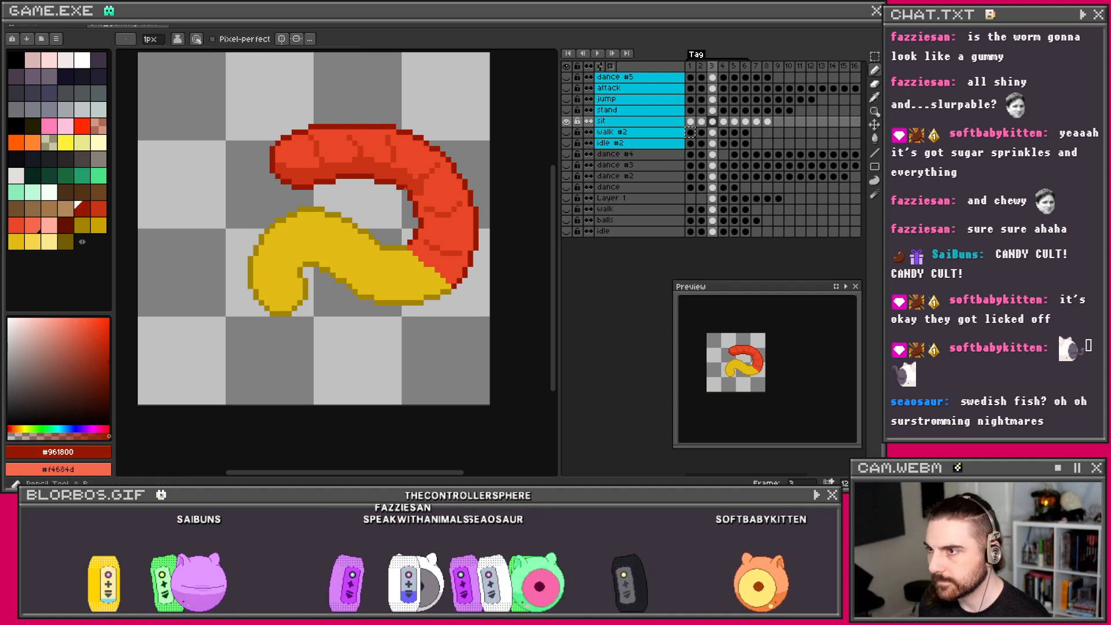
pyautogui.keyDown('alt'); pyautogui.click(418, 187); pyautogui.keyUp('alt')
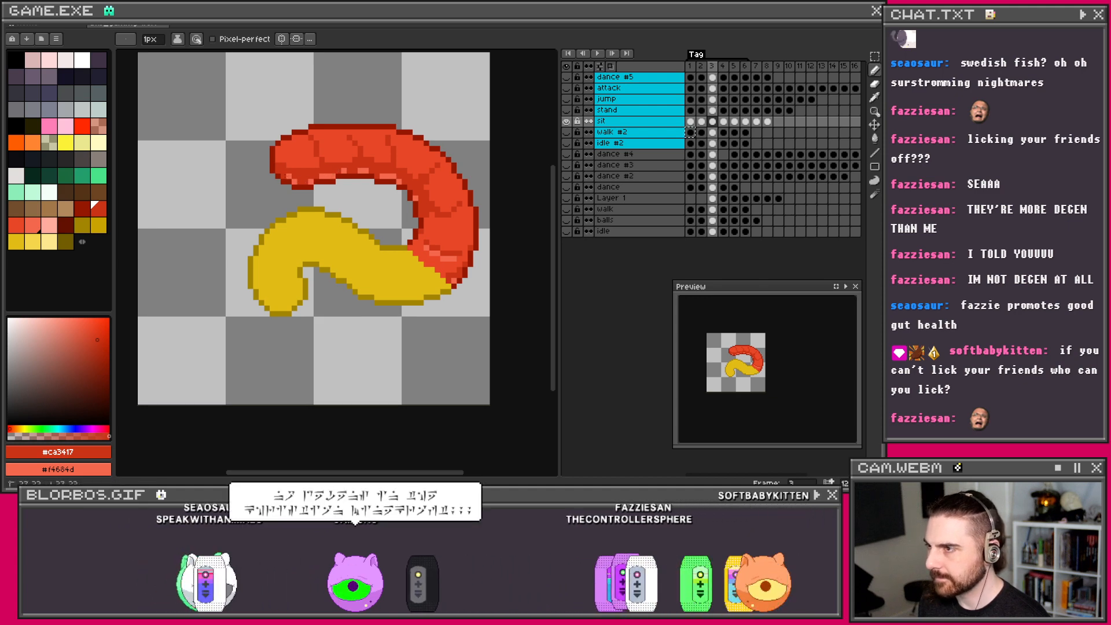
# Step: Bring the worm back into view and undo the last two pencil strokes
pyautogui.scroll(-4, 405, 176)
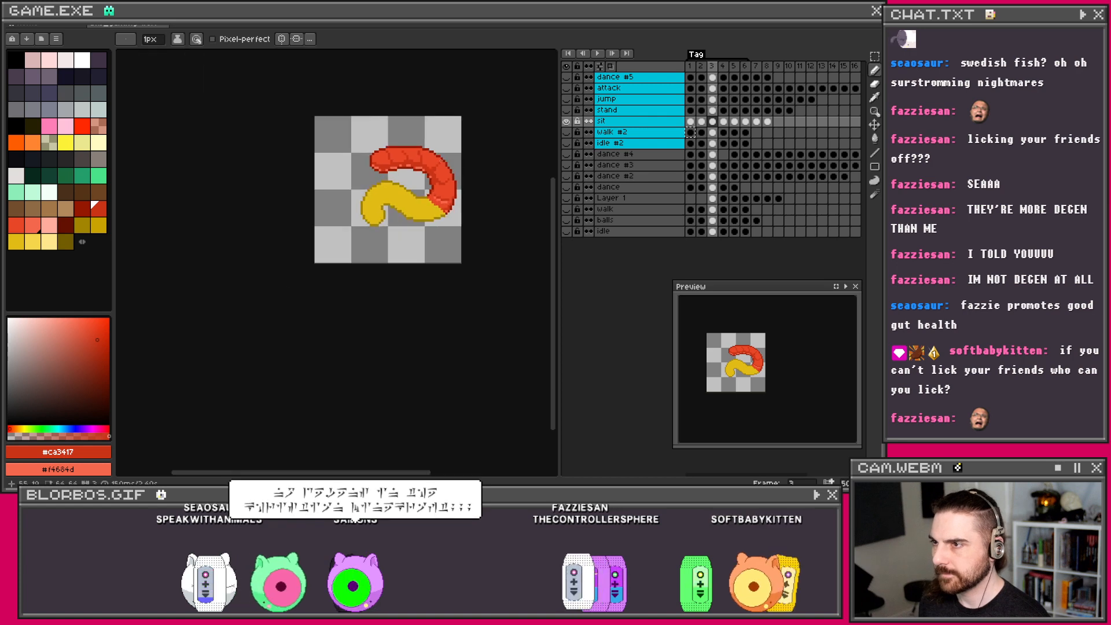
pyautogui.scroll(4, 447, 179)
pyautogui.moveTo(448, 179); pyautogui.dragTo(413, 232)
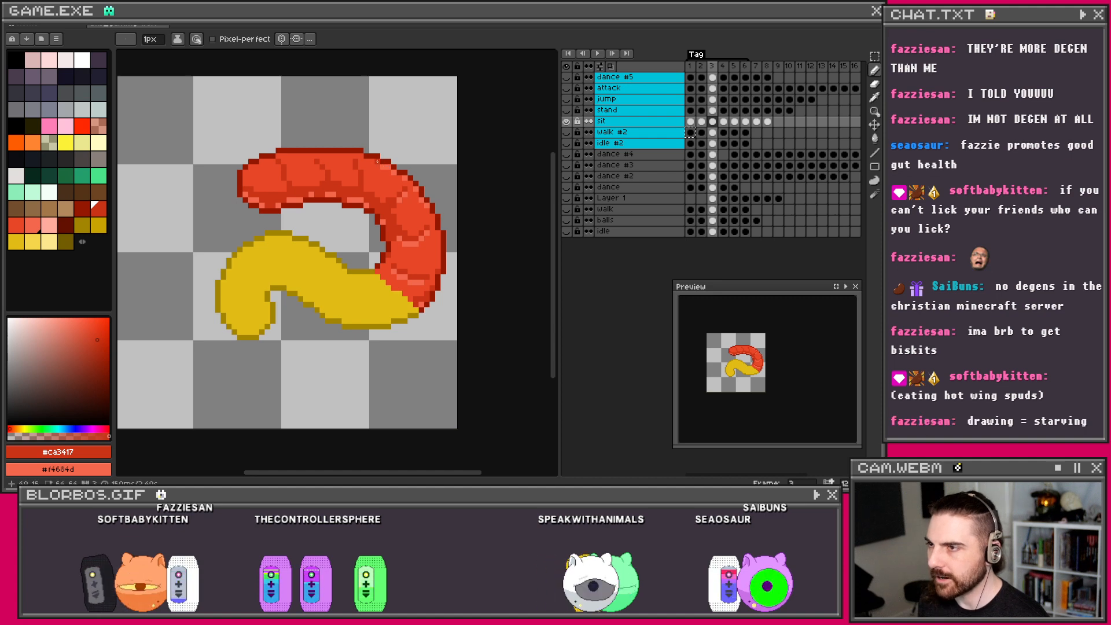
pyautogui.hotkey('ctrl', 'z')
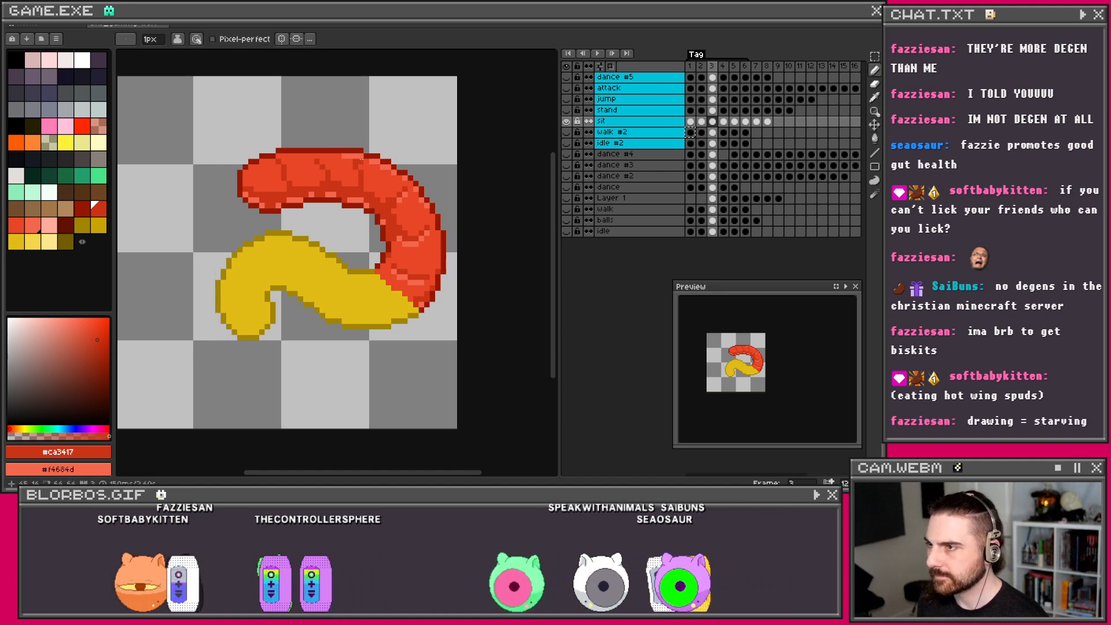
pyautogui.hotkey('ctrl', 'z')
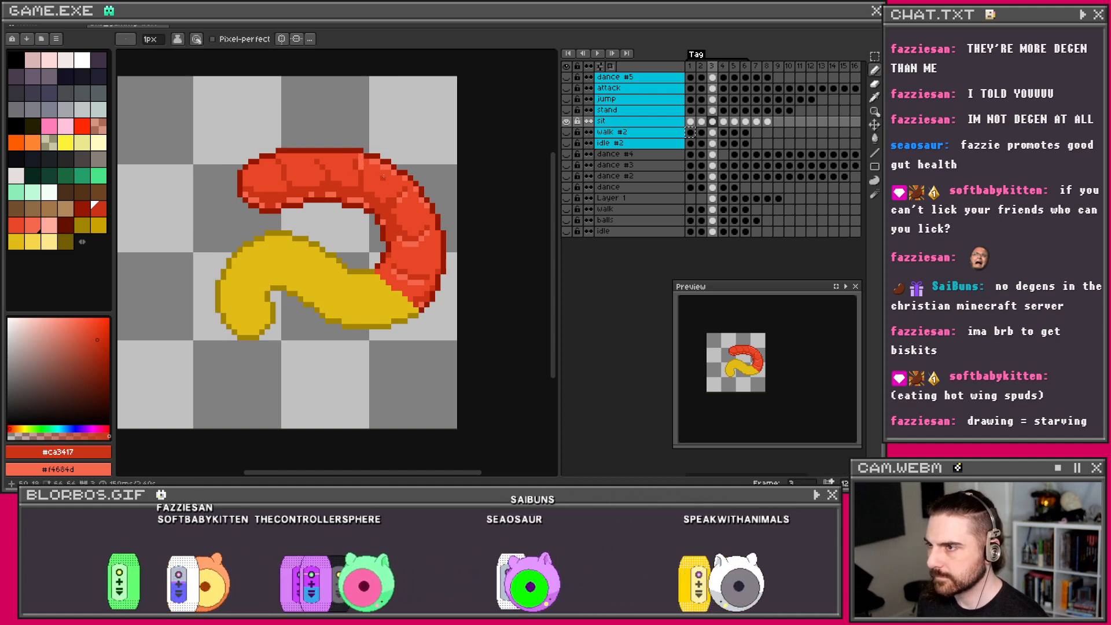
# Step: Eyedrop the lighter red #e74627 and dot glossy highlights over the red segments with the Pencil
pyautogui.press('ctrl')
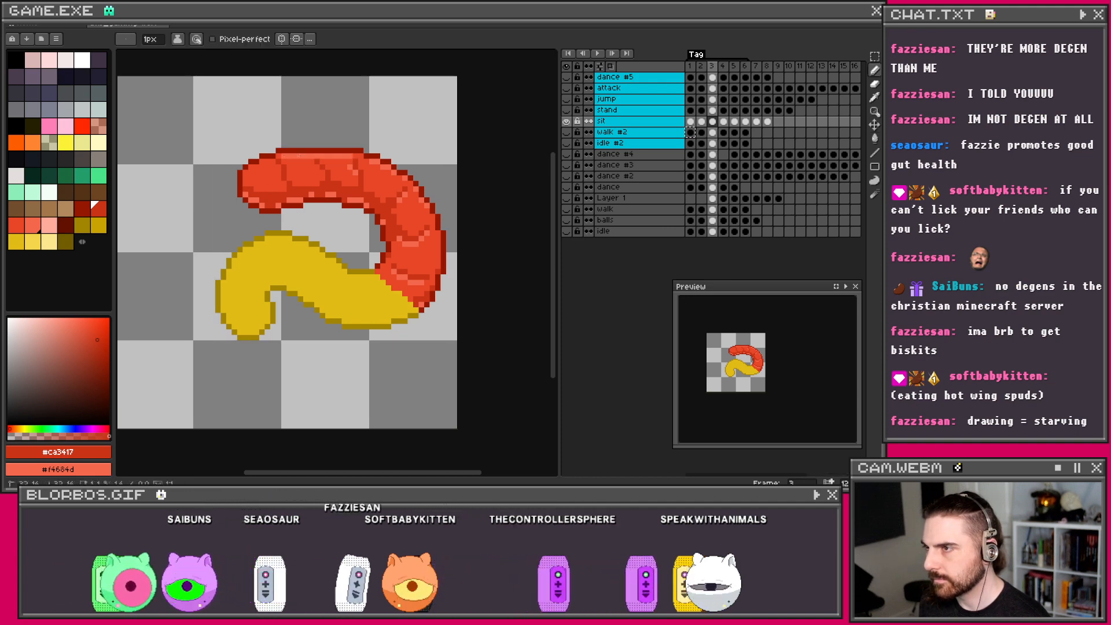
pyautogui.press('i')
pyautogui.click(313, 161)
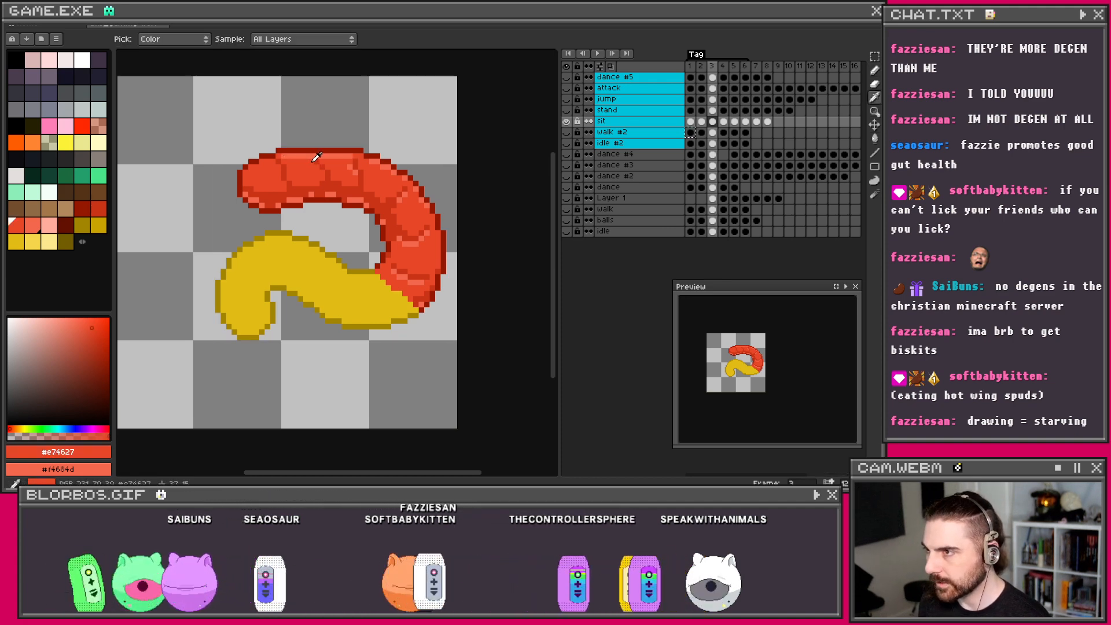
pyautogui.press('b')
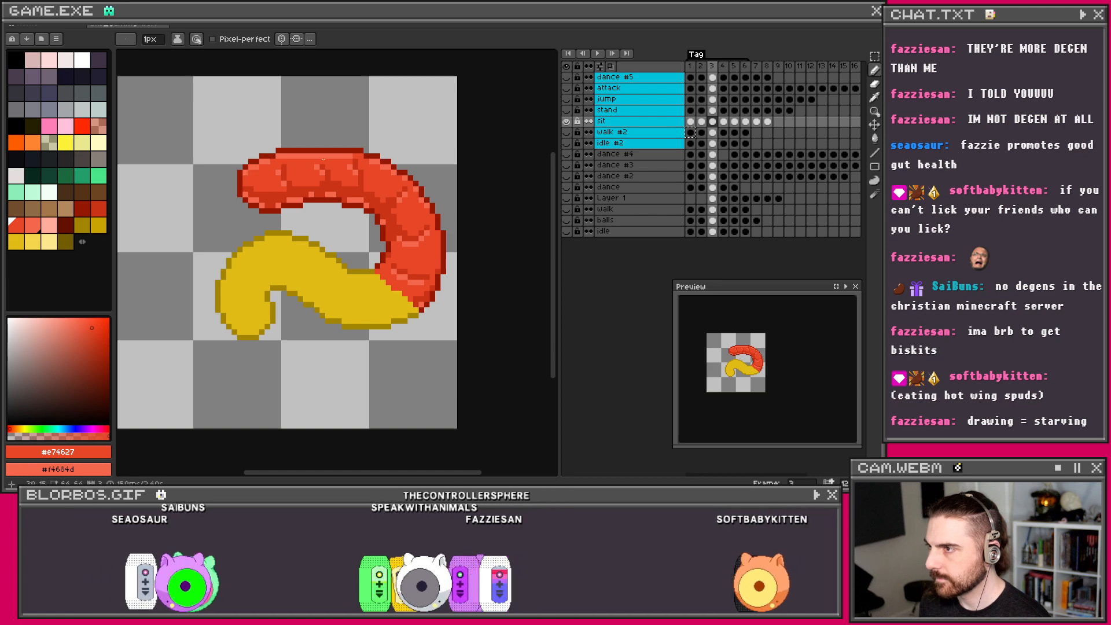
pyautogui.scroll(-2, 332, 158)
pyautogui.scroll(2, 331, 159)
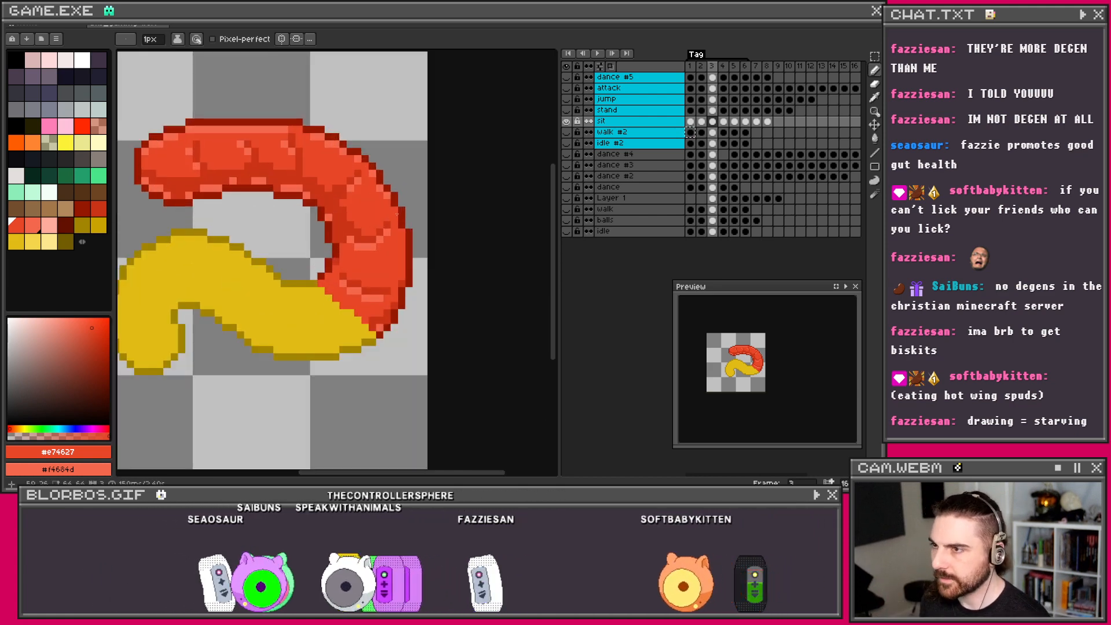
pyautogui.scroll(-2, 382, 249)
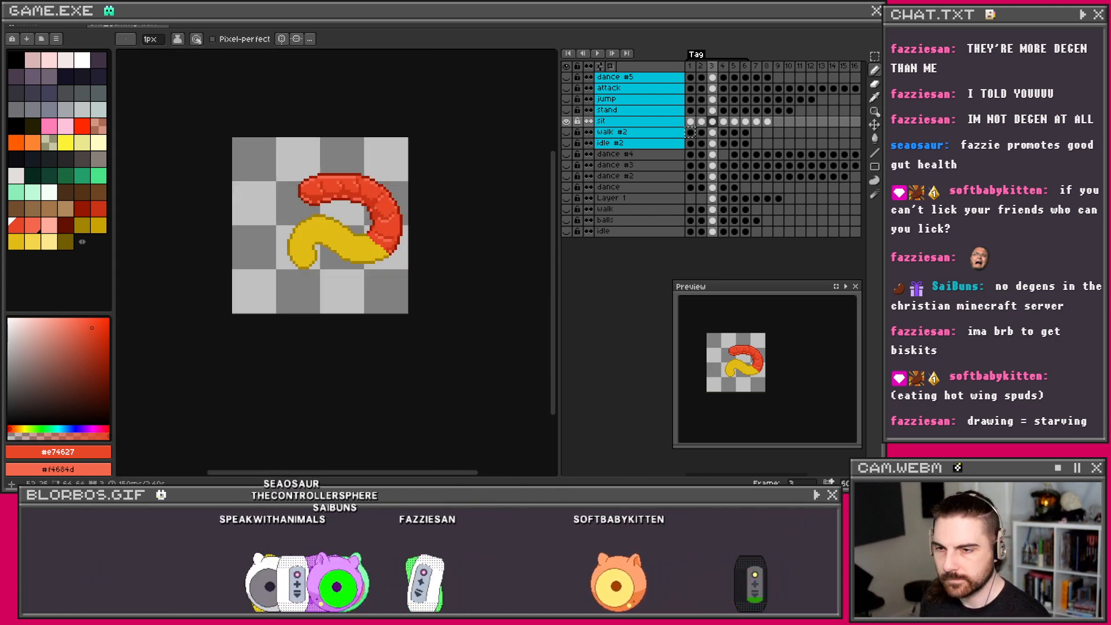
pyautogui.scroll(3, 365, 210)
pyautogui.scroll(-2, 367, 211)
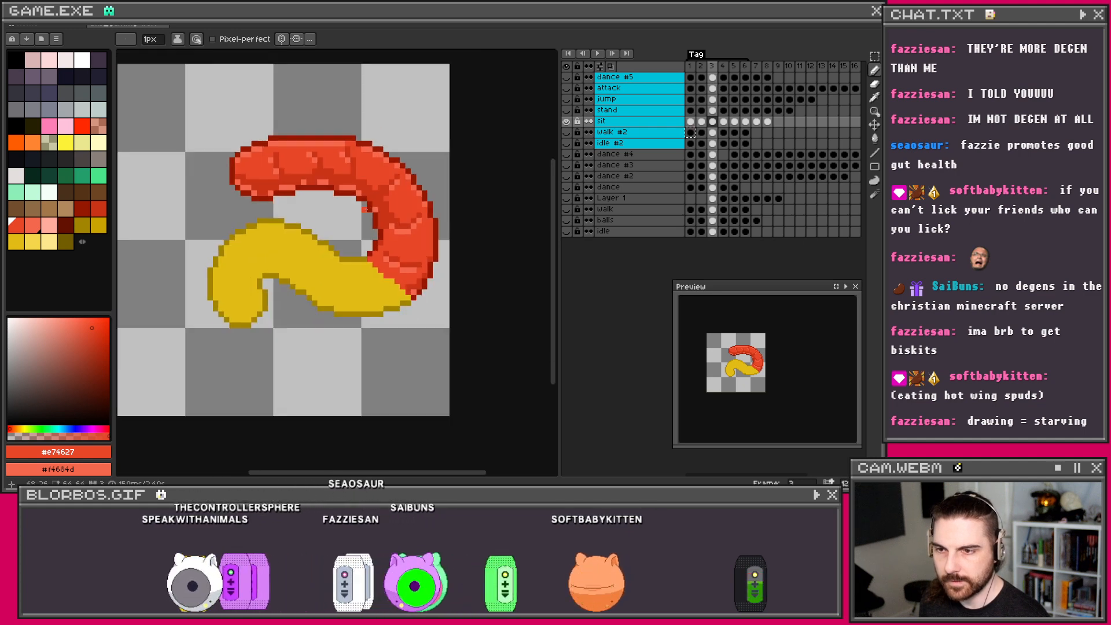
# Step: On sit frame 2, eyedrop the main yellow and set light yellow #f5d64b as secondary colour
pyautogui.click(701, 122)
pyautogui.press('i')
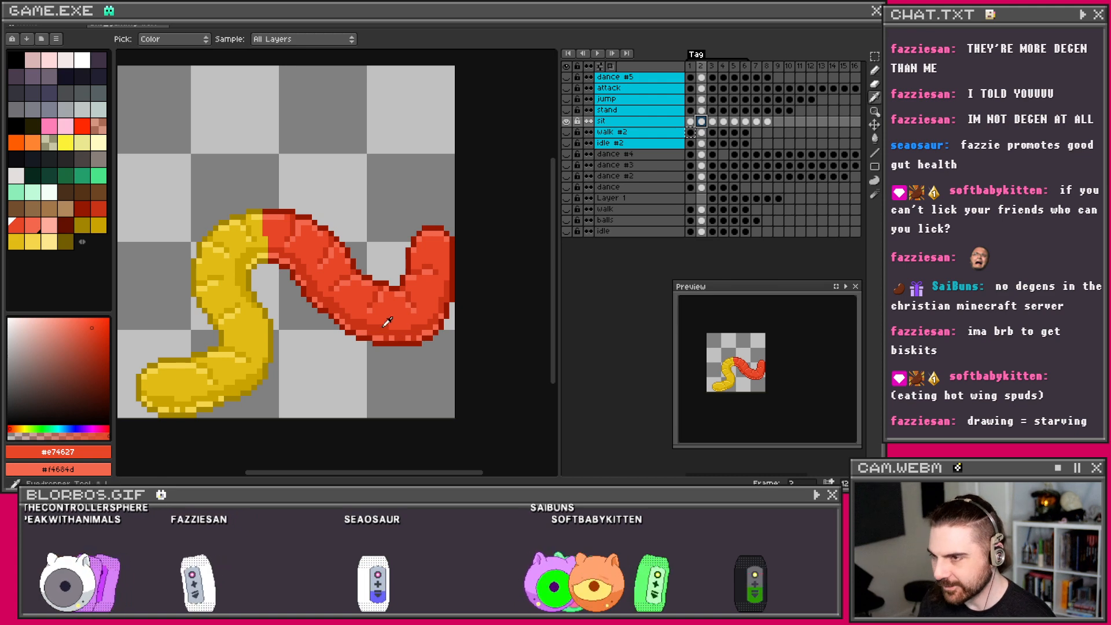
pyautogui.click(245, 272)
pyautogui.rightClick(220, 279)
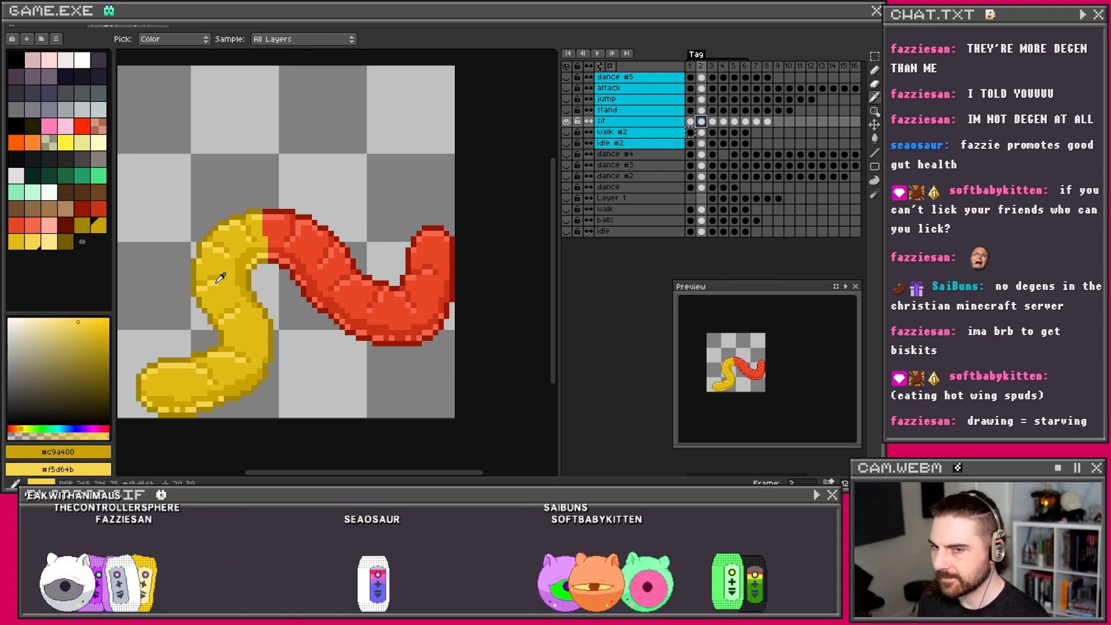
pyautogui.press('b')
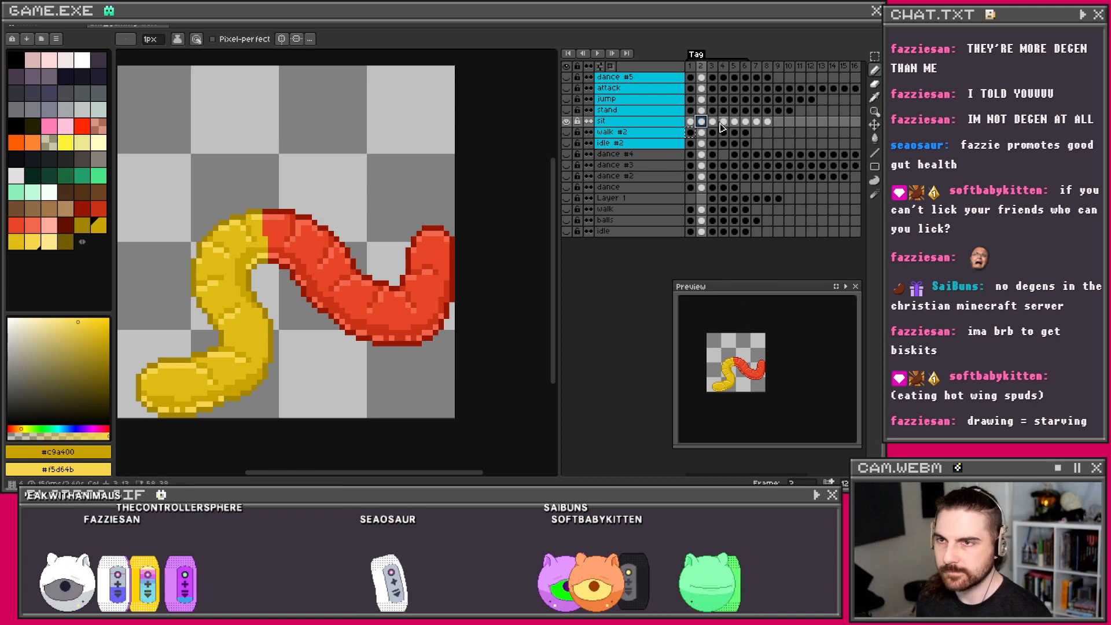
# Step: On frame 3, draw dark yellow creases and light yellow highlights along the yellow tail
pyautogui.click(718, 123)
pyautogui.scroll(1, 383, 271)
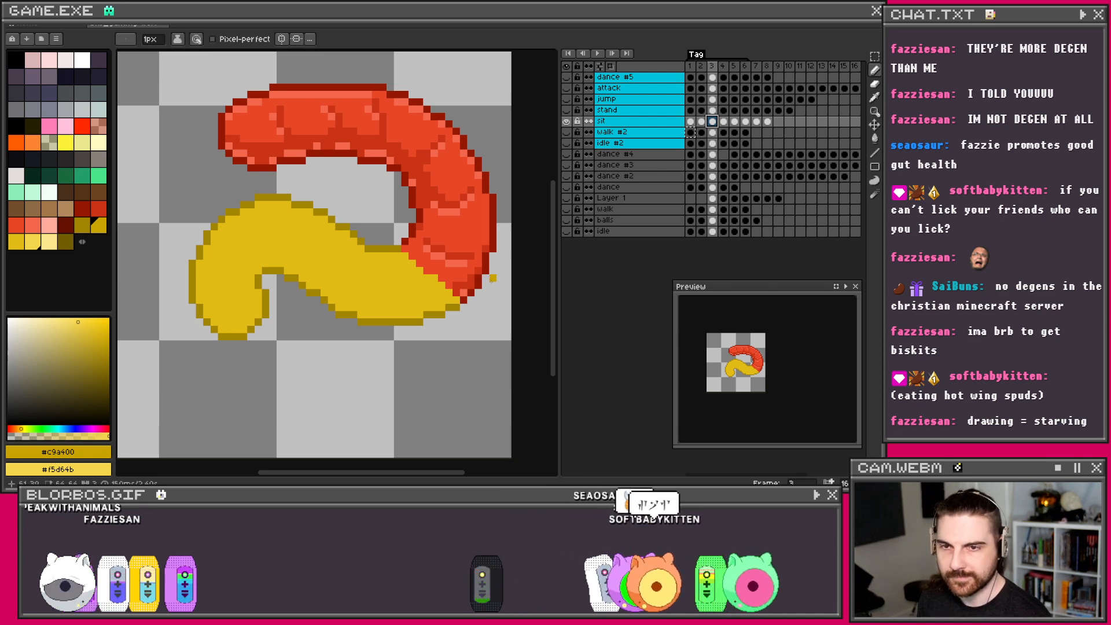
pyautogui.moveTo(433, 294)
pyautogui.mouseDown()
pyautogui.moveTo(401, 306)
pyautogui.moveTo(340, 300)
pyautogui.moveTo(301, 264)
pyautogui.moveTo(267, 255)
pyautogui.moveTo(252, 279)
pyautogui.mouseUp()
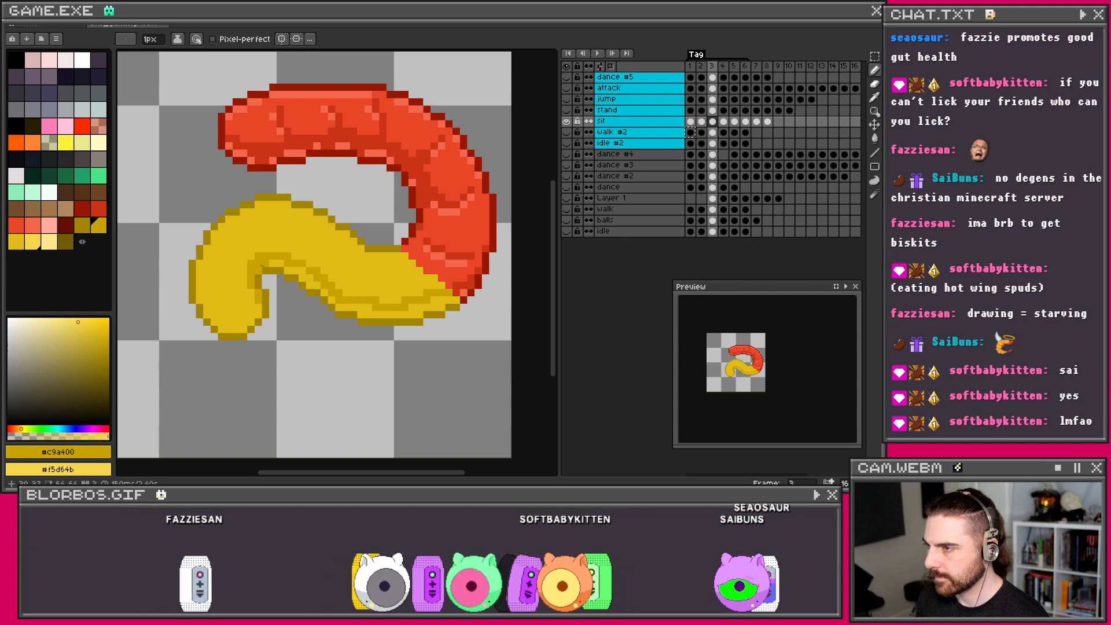
pyautogui.moveTo(266, 263); pyautogui.dragTo(294, 272)
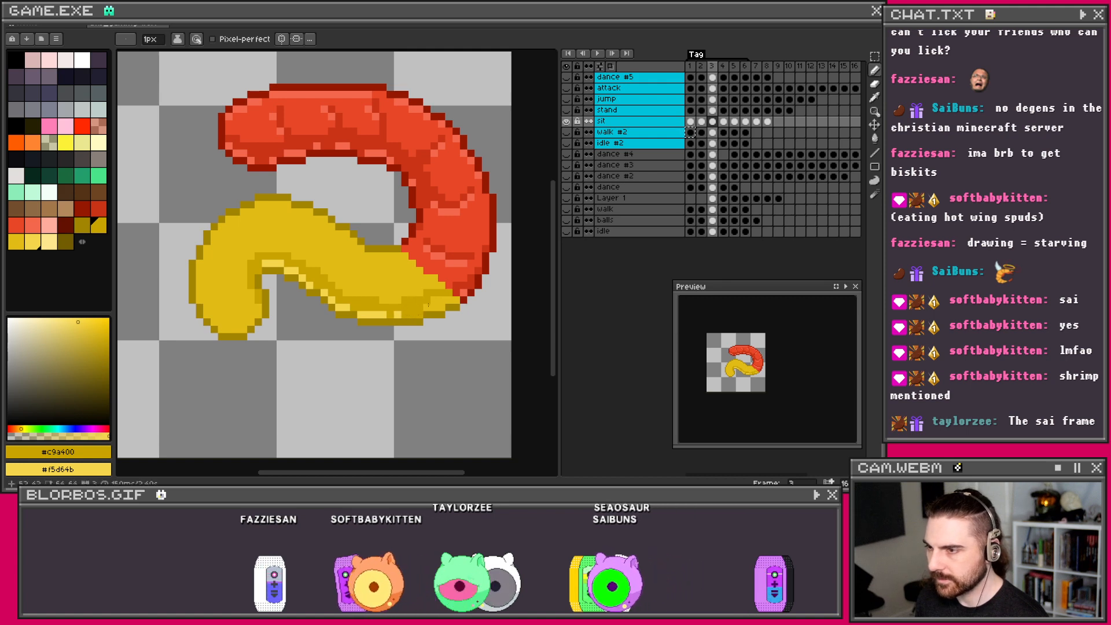
pyautogui.rightClick(427, 307)
pyautogui.rightClick(438, 306)
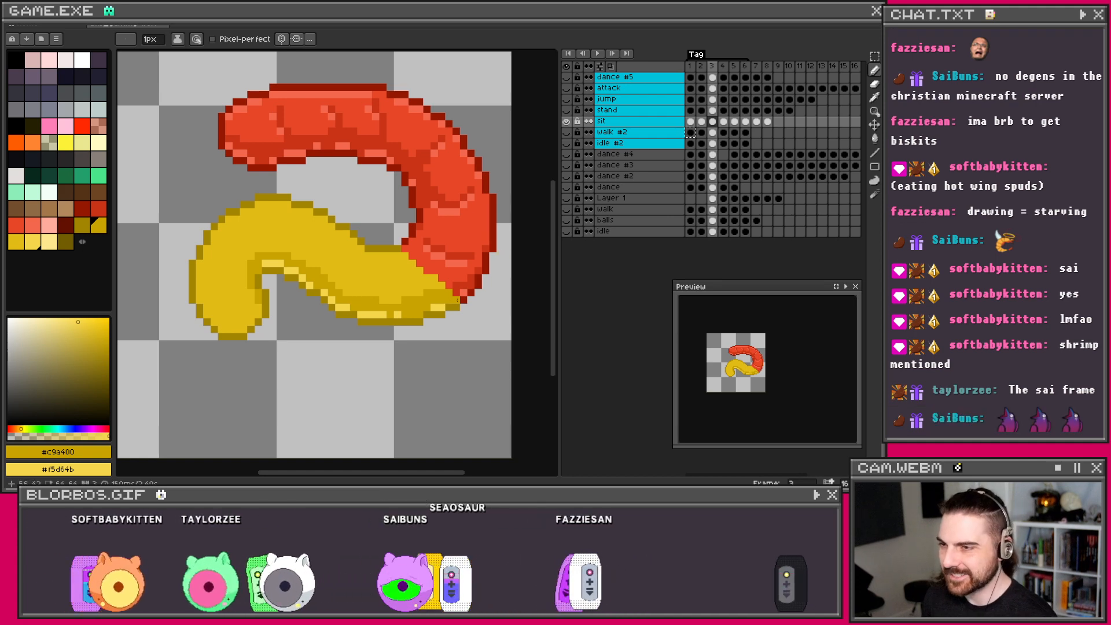
pyautogui.moveTo(325, 276); pyautogui.dragTo(437, 305)
pyautogui.scroll(-1, 394, 262)
pyautogui.scroll(1, 454, 264)
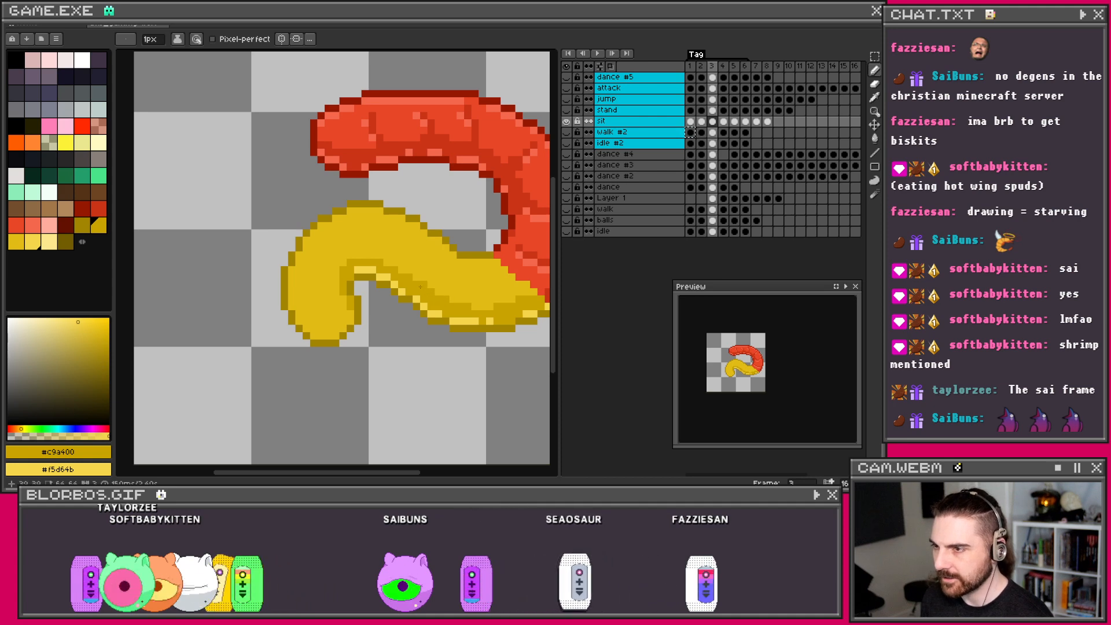
pyautogui.moveTo(337, 290); pyautogui.dragTo(331, 291)
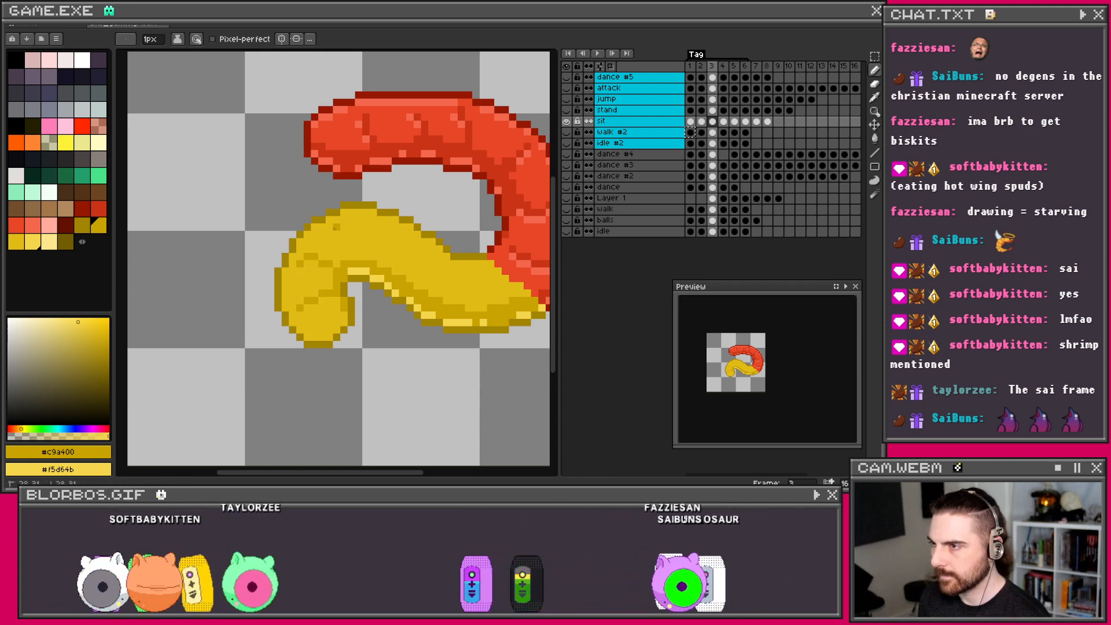
pyautogui.hscroll(2, 342, 231)
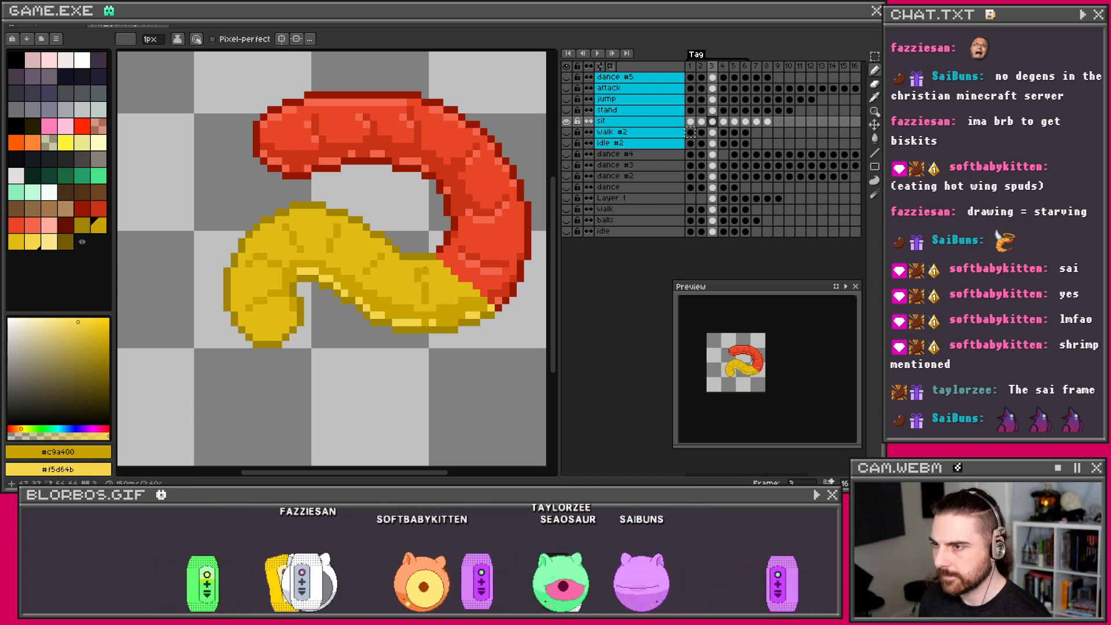
pyautogui.scroll(-1, 360, 257)
pyautogui.scroll(1, 393, 219)
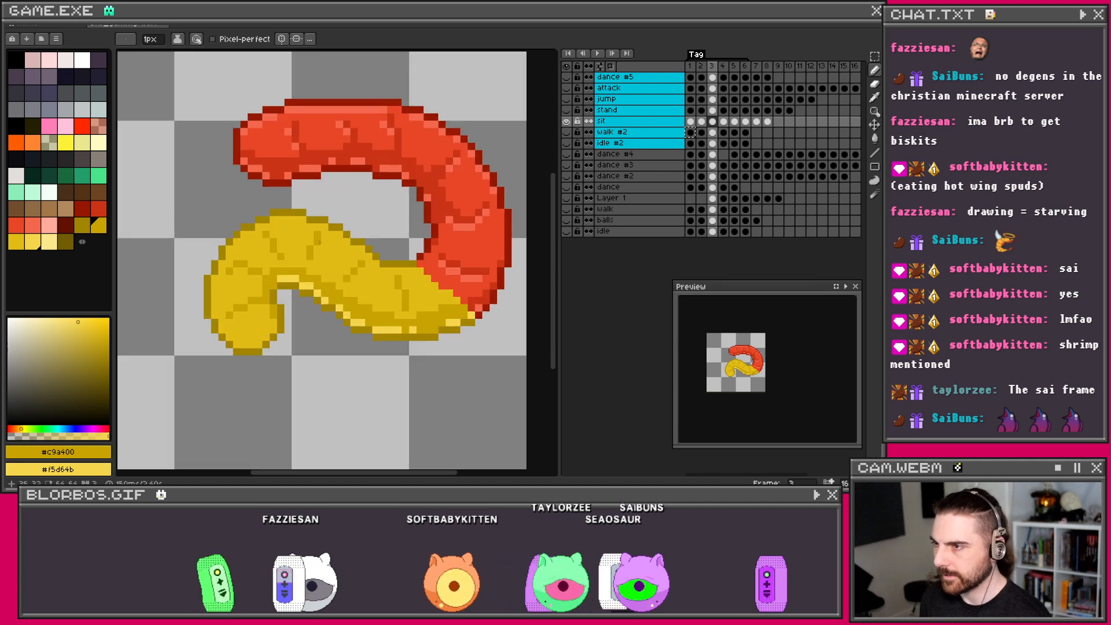
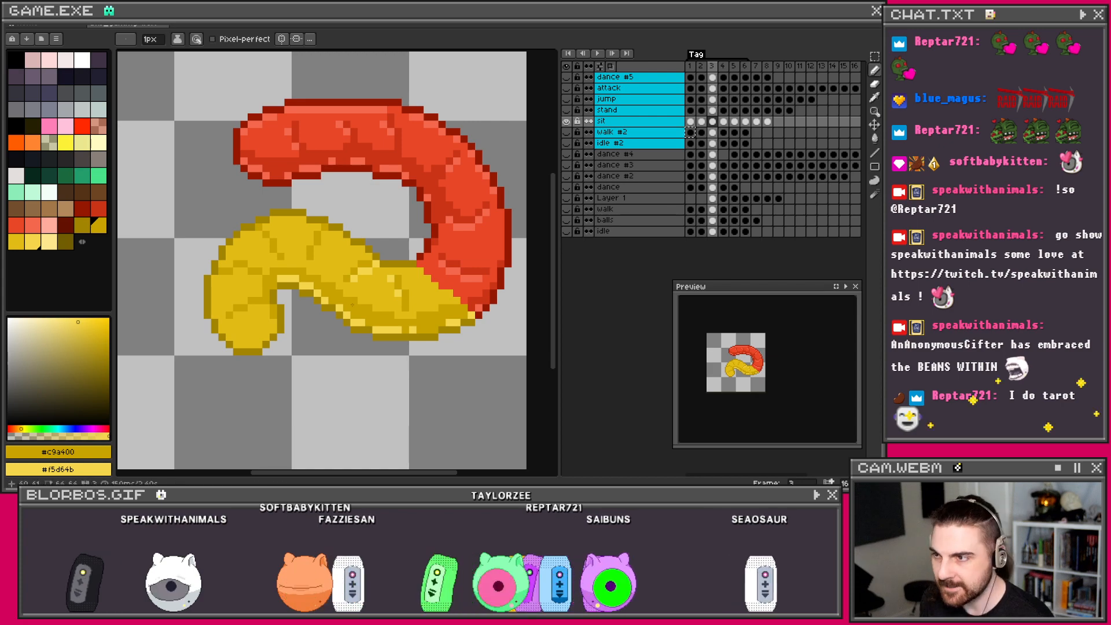
# Step: Add two dark-yellow #c9a400 shading pixels to the yellow curl
pyautogui.scroll(1, 406, 261)
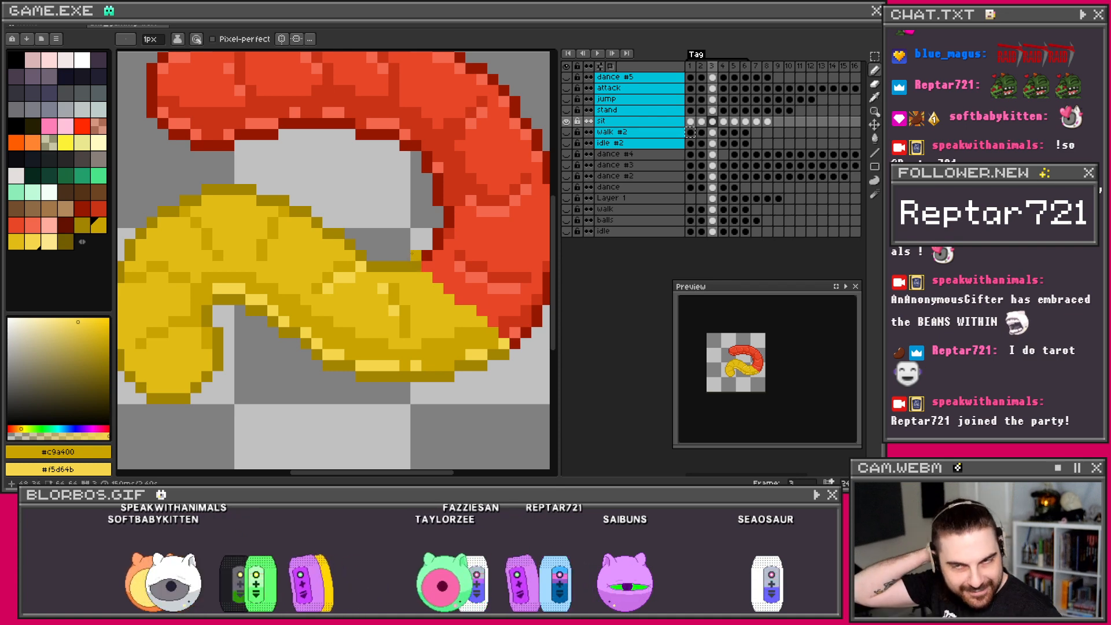
pyautogui.scroll(-1, 427, 286)
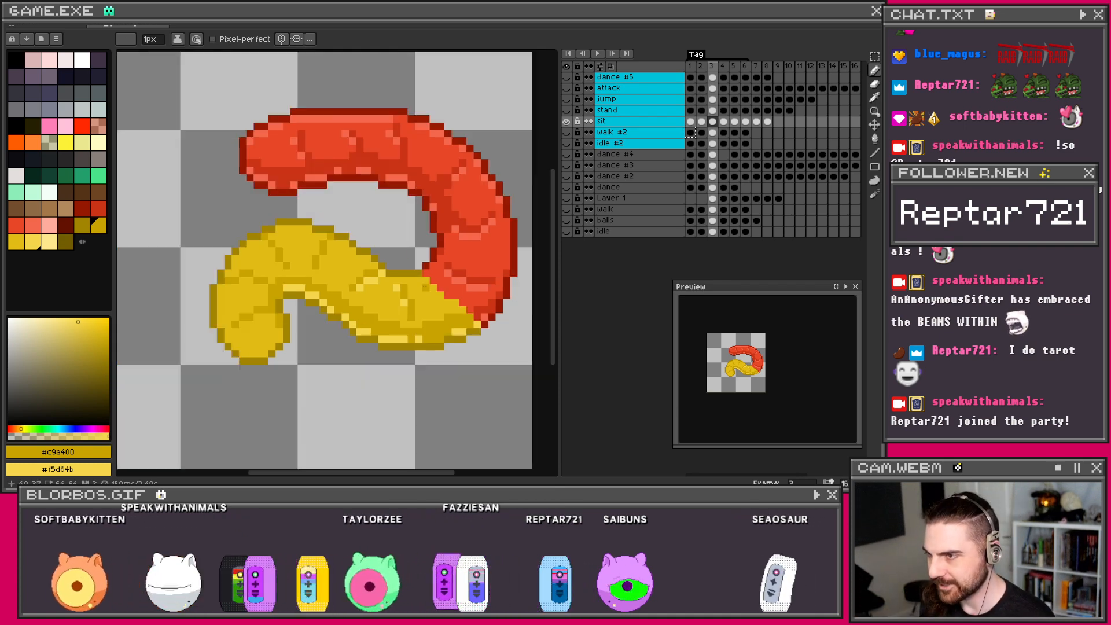
pyautogui.scroll(-1, 434, 283)
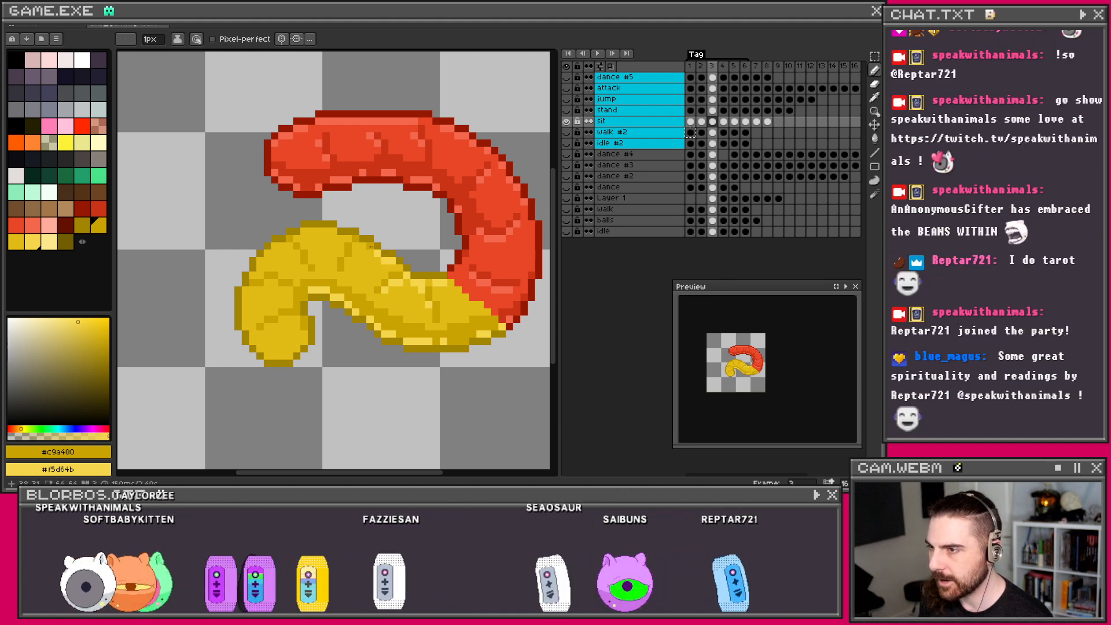
pyautogui.moveTo(367, 246); pyautogui.dragTo(385, 250)
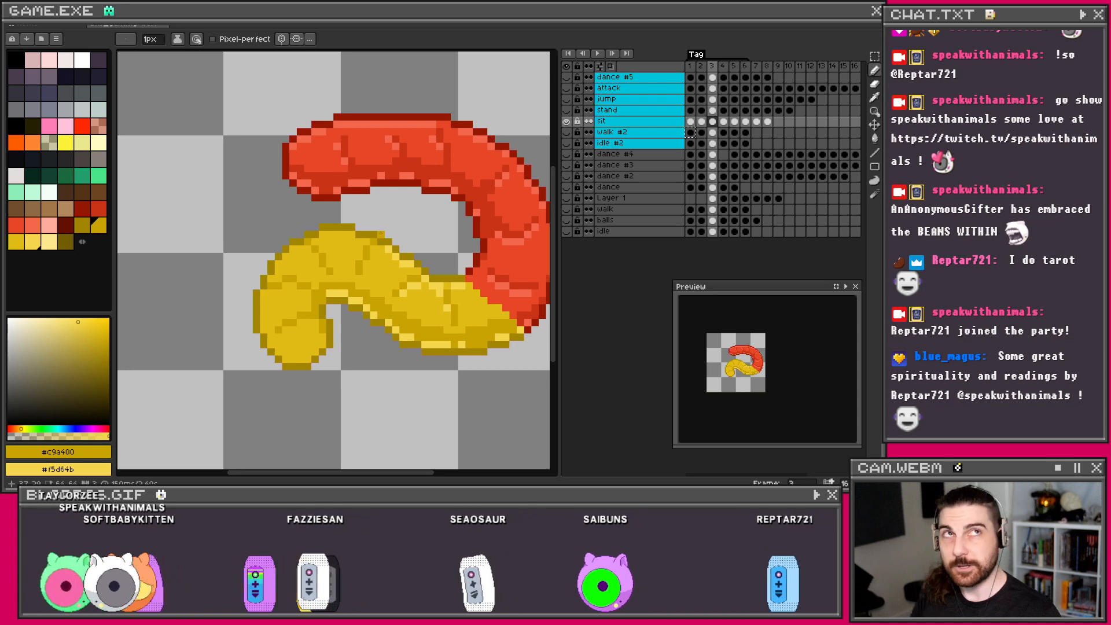
pyautogui.scroll(-2, 381, 219)
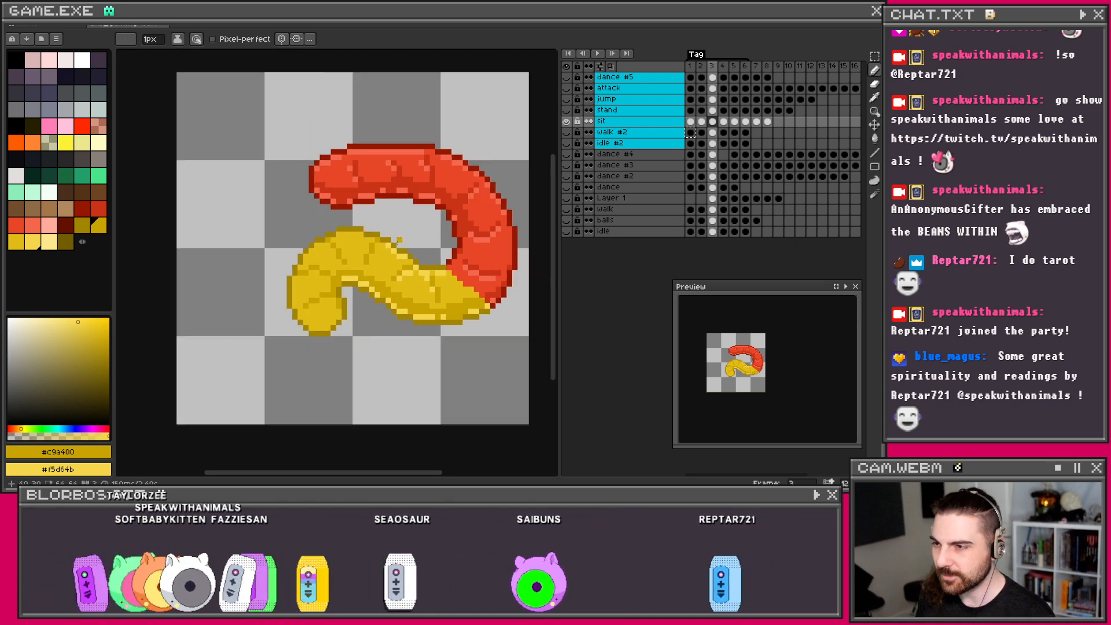
pyautogui.scroll(1, 384, 261)
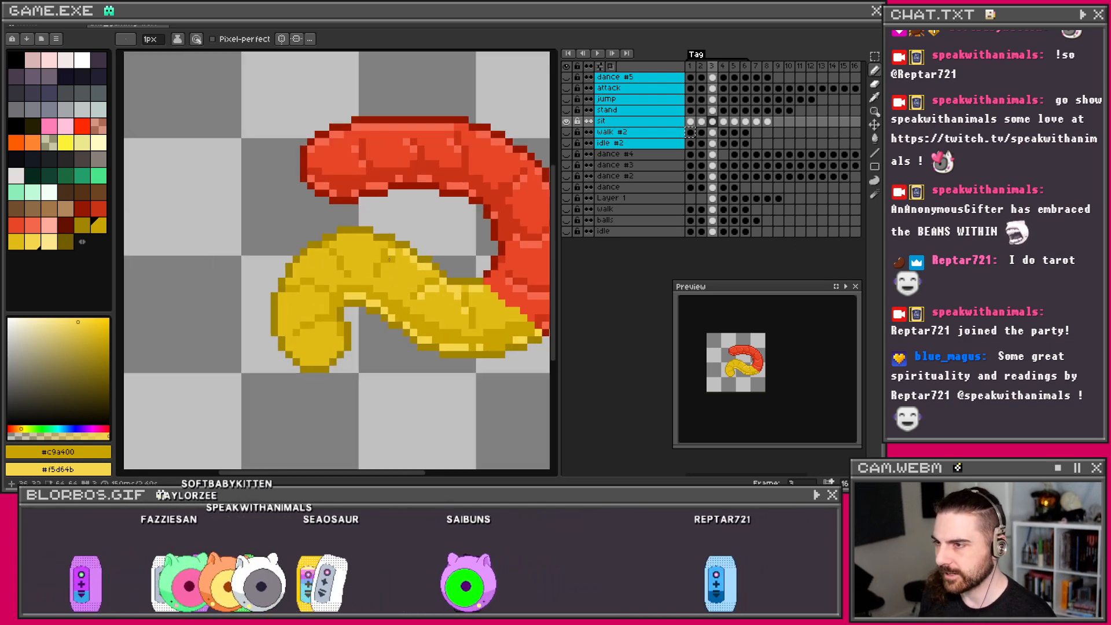
pyautogui.scroll(1, 390, 280)
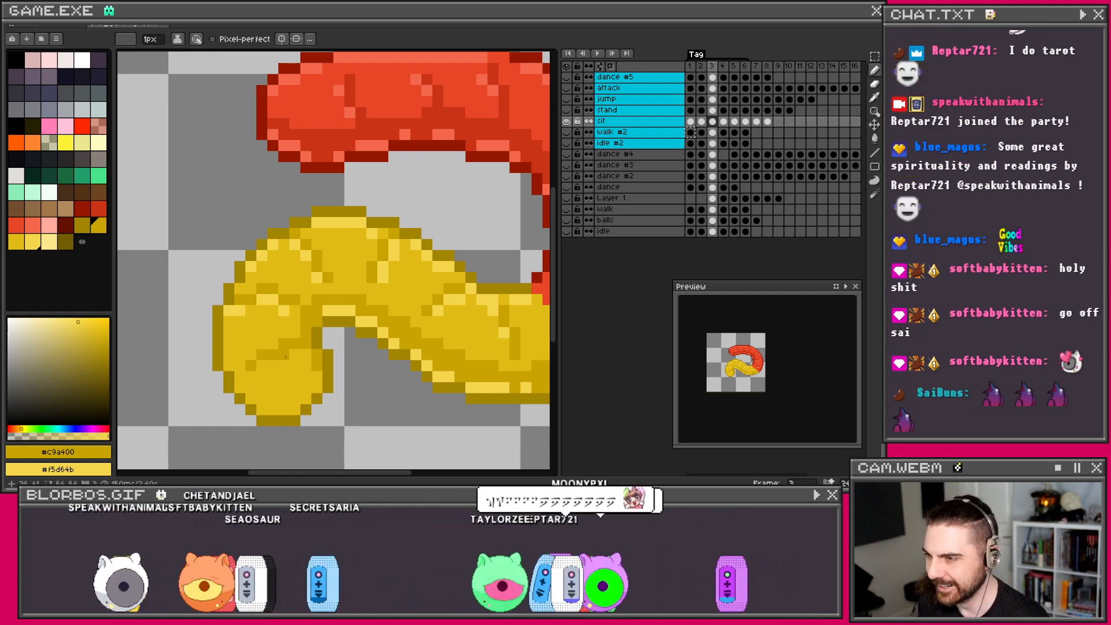
pyautogui.click(263, 366)
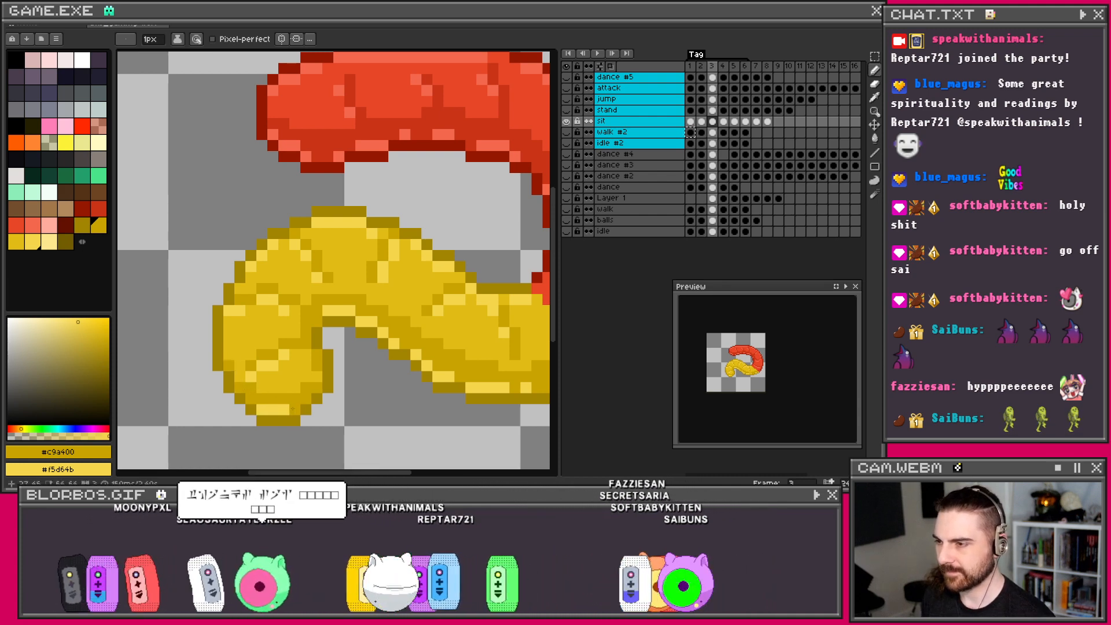
pyautogui.click(240, 399)
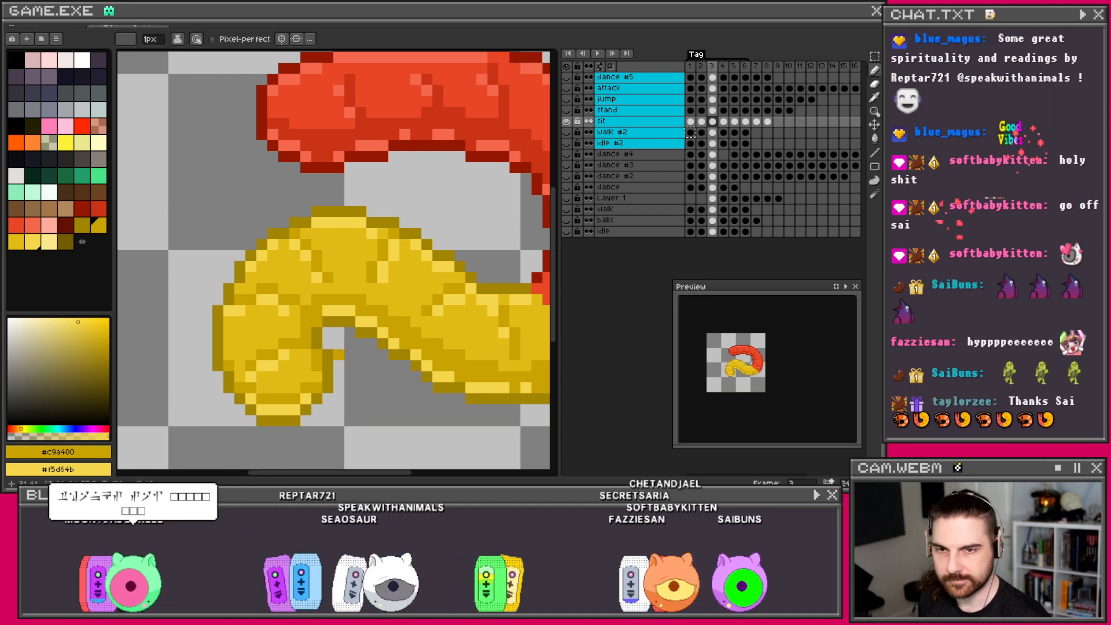
# Step: Recentre the worm and move to frame 4 of the sit animation
pyautogui.scroll(-1, 340, 358)
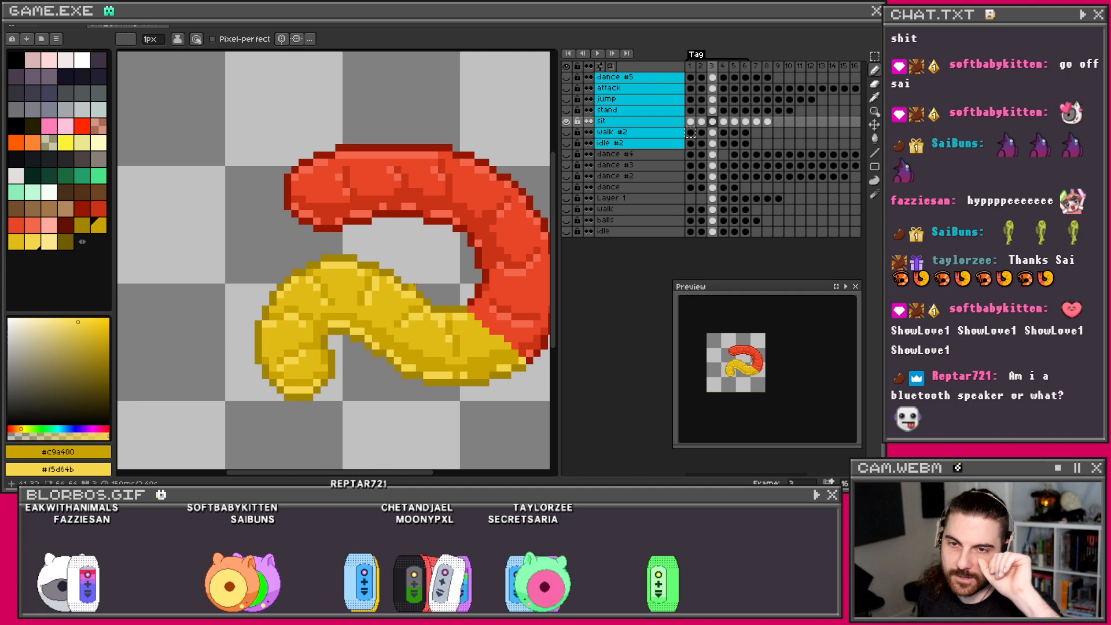
pyautogui.scroll(-2, 388, 293)
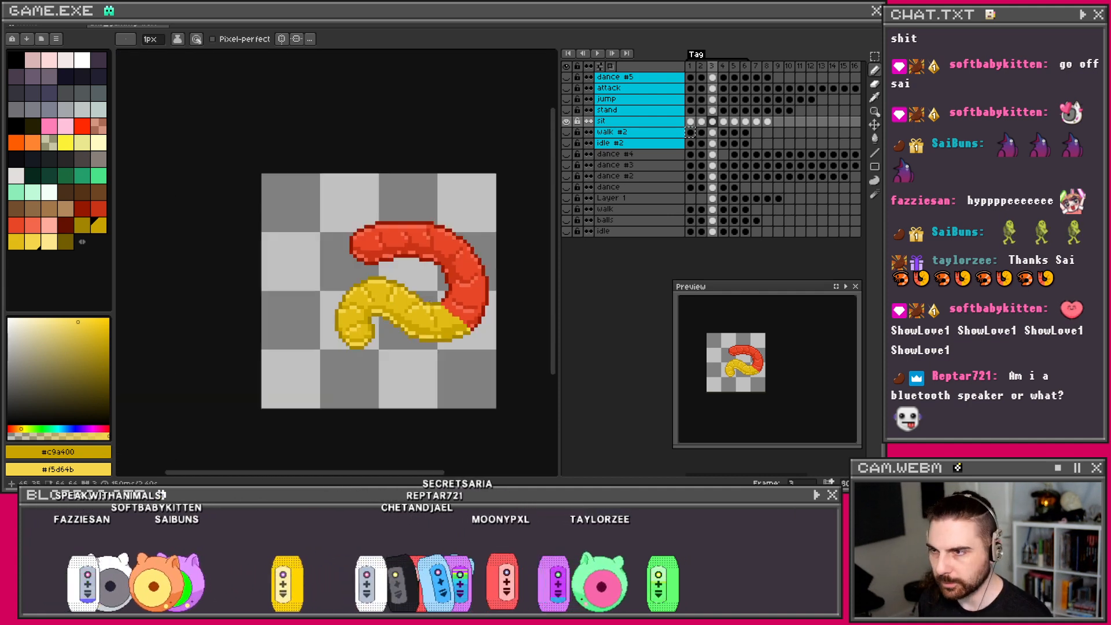
pyautogui.moveTo(432, 303)
pyautogui.mouseDown()
pyautogui.moveTo(397, 303)
pyautogui.moveTo(428, 287)
pyautogui.mouseUp()
pyautogui.scroll(2, 382, 276)
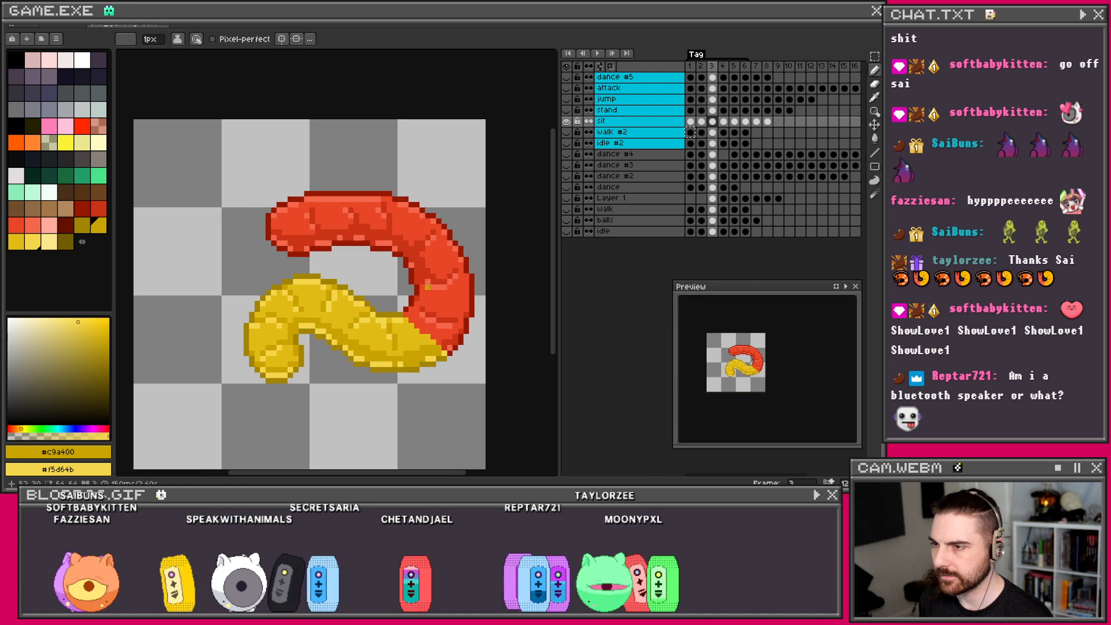
pyautogui.click(723, 122)
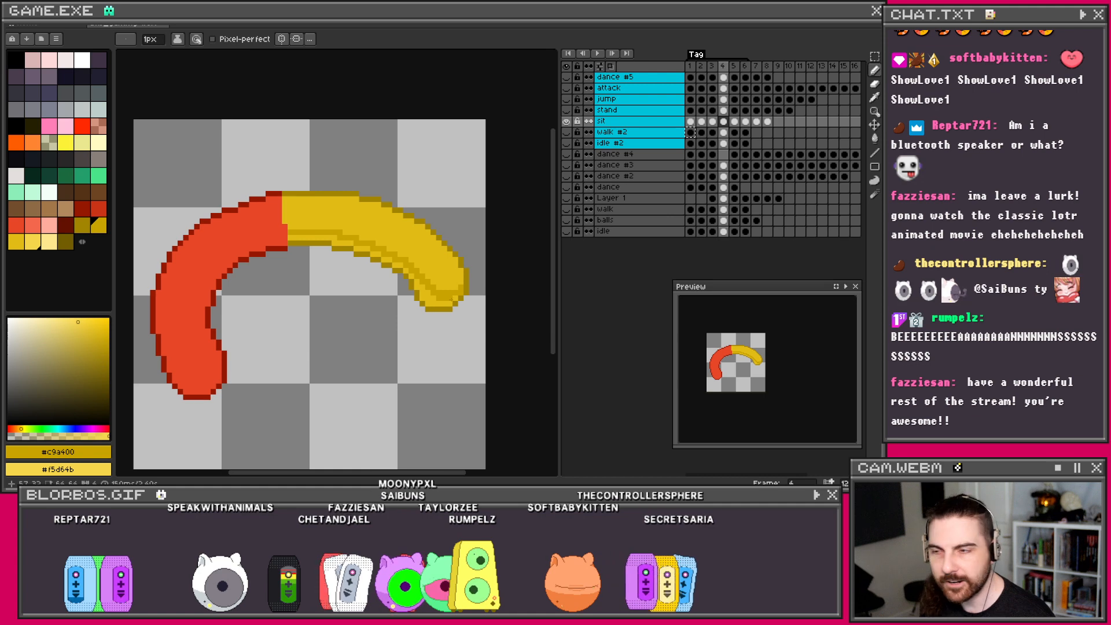
pyautogui.press('g')
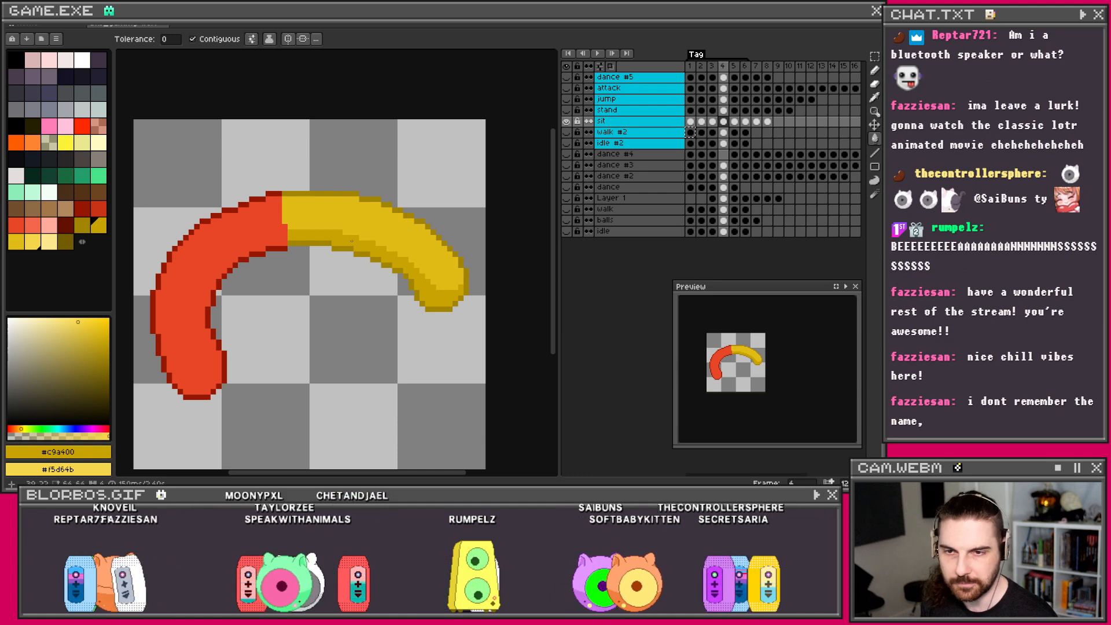
pyautogui.press('b')
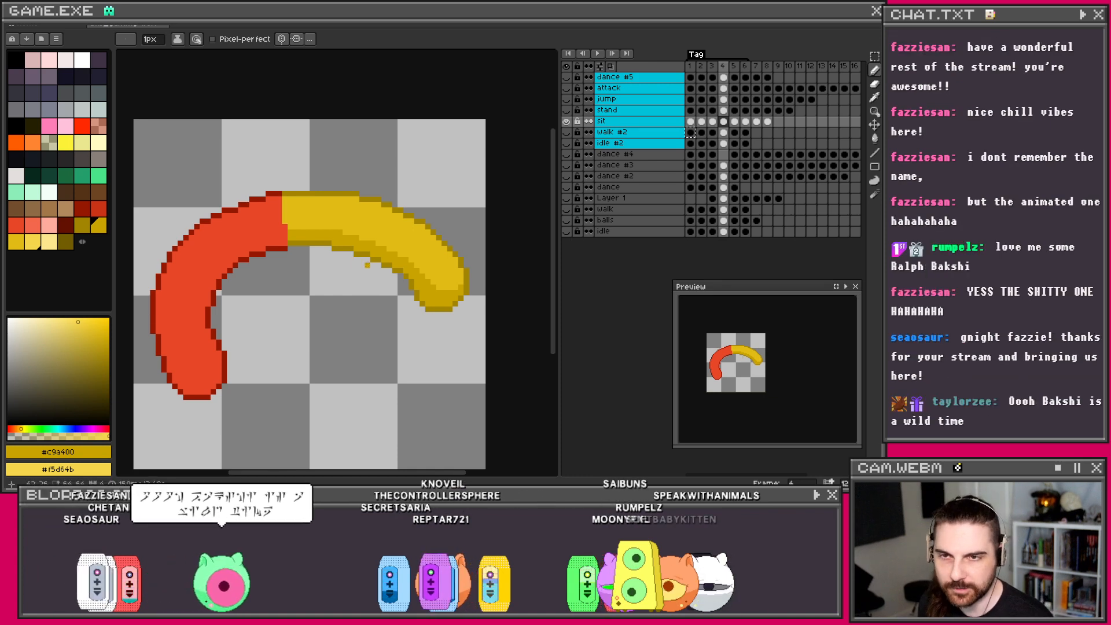
# Step: Paint light-yellow #f5d64b highlights along the yellow half, redoing one bad stroke
pyautogui.scroll(2, 419, 281)
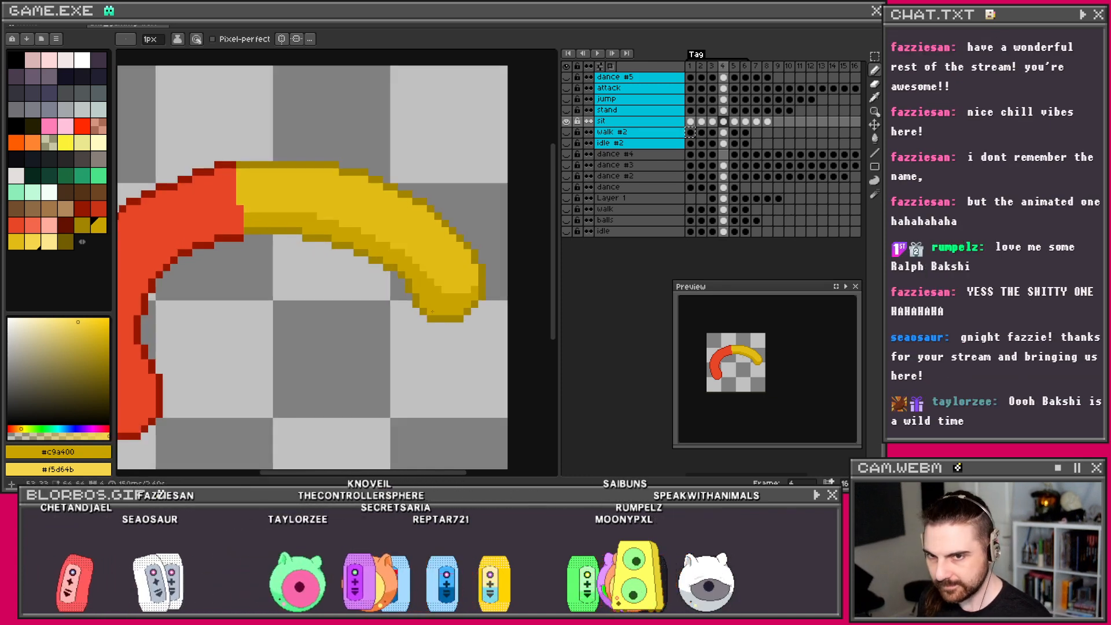
pyautogui.scroll(-2, 425, 304)
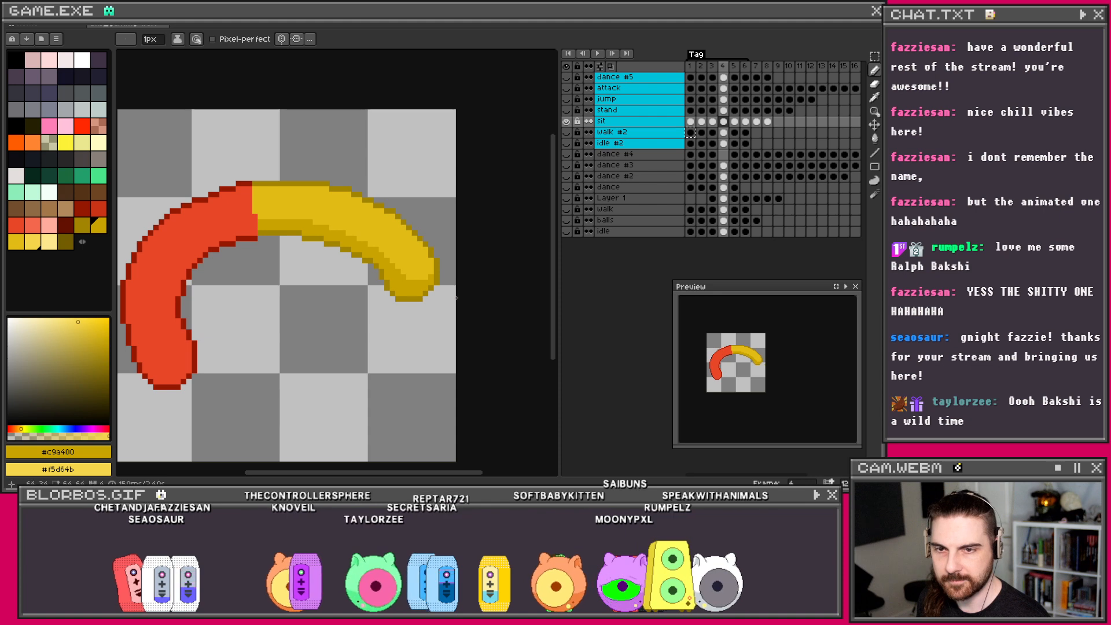
pyautogui.moveTo(426, 288); pyautogui.dragTo(407, 283)
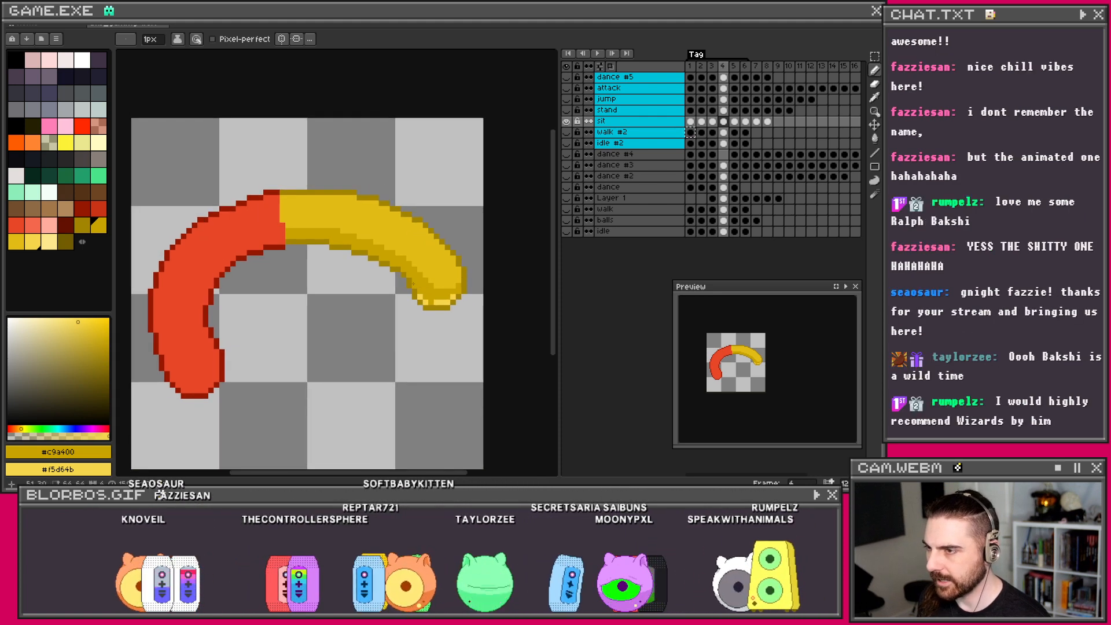
pyautogui.scroll(1, 391, 261)
pyautogui.moveTo(396, 262); pyautogui.dragTo(388, 261)
pyautogui.rightClick(374, 253)
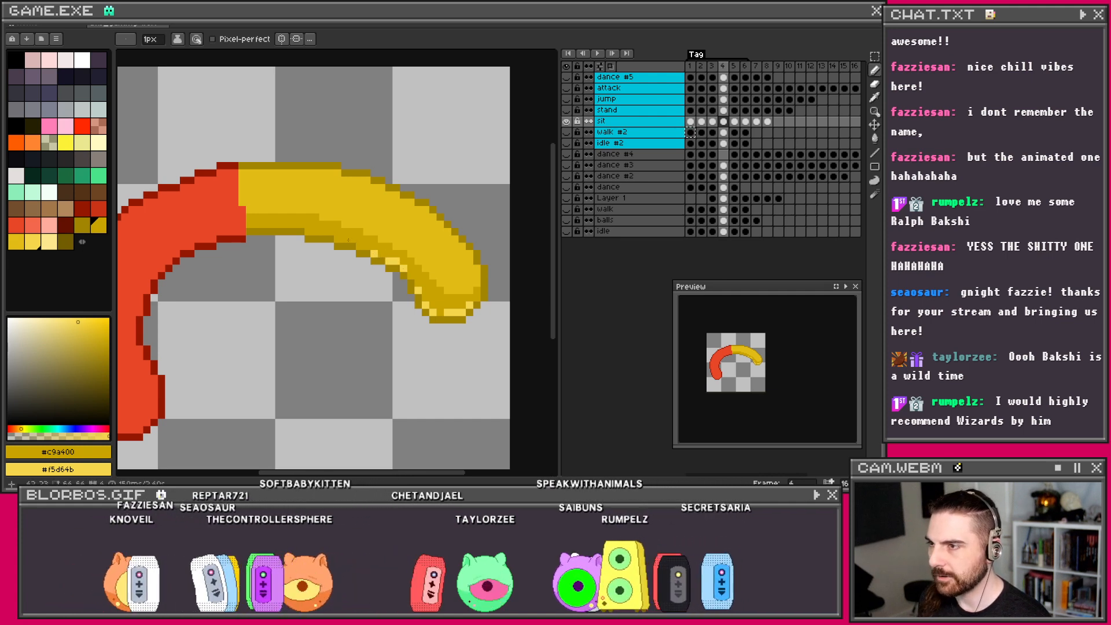
pyautogui.hotkey('ctrl', 'z')
pyautogui.moveTo(347, 238); pyautogui.dragTo(323, 232)
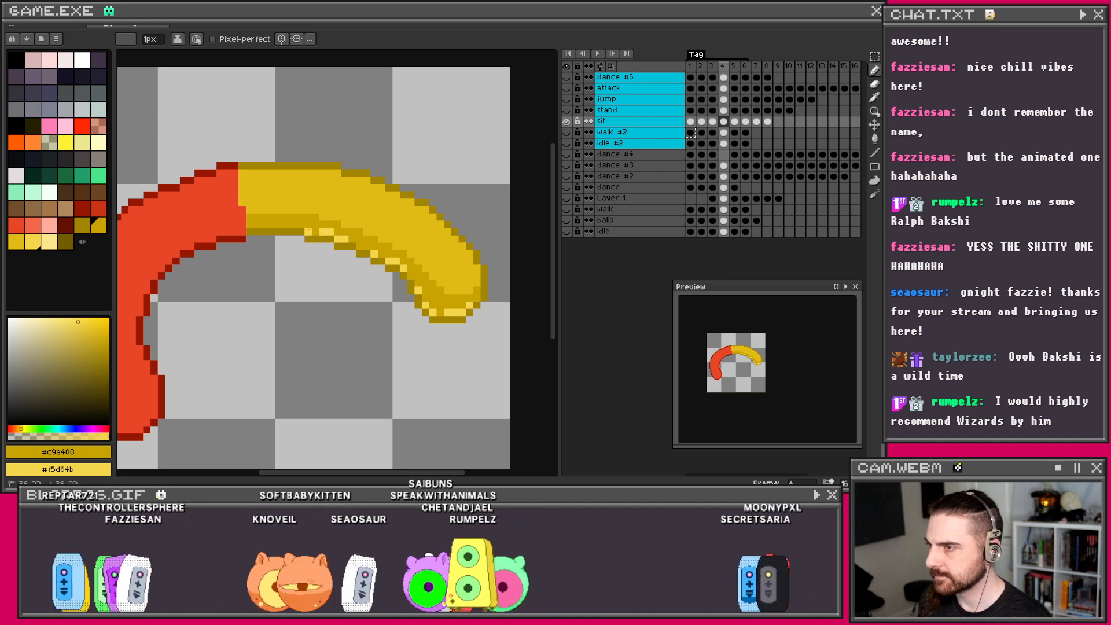
pyautogui.rightClick(296, 225)
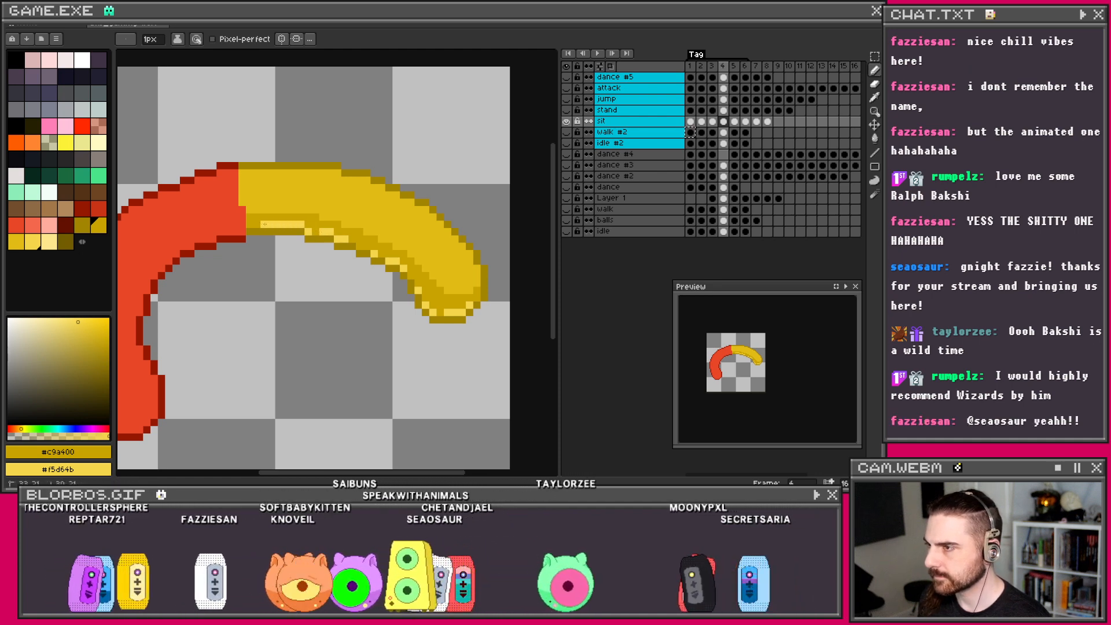
# Step: Zoom out and return to frame 3 to compare
pyautogui.scroll(-2, 350, 213)
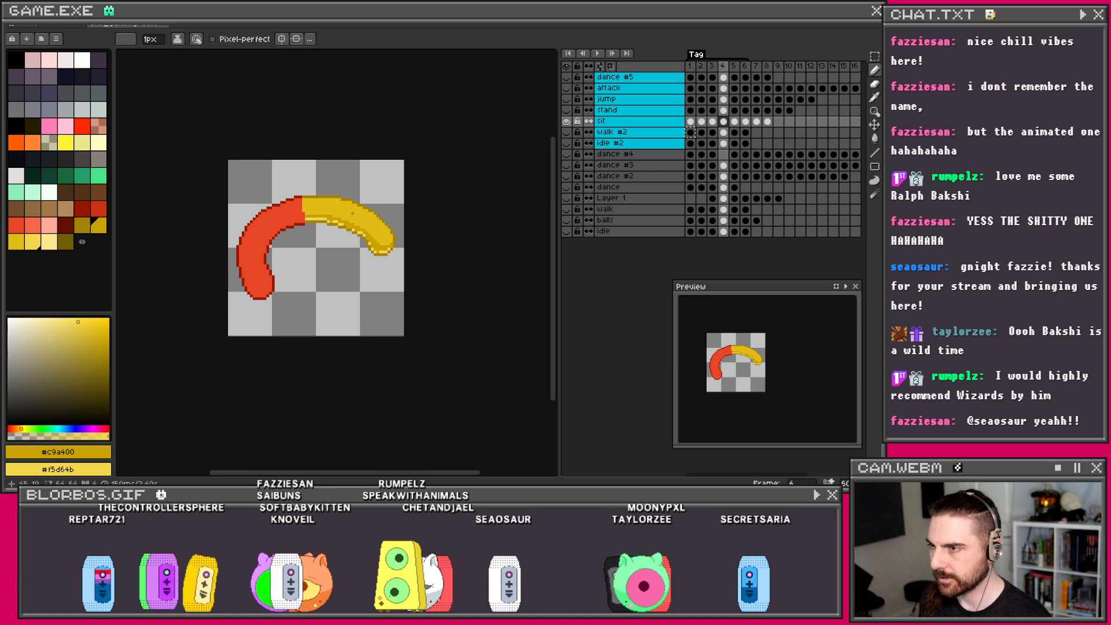
pyautogui.scroll(2, 350, 213)
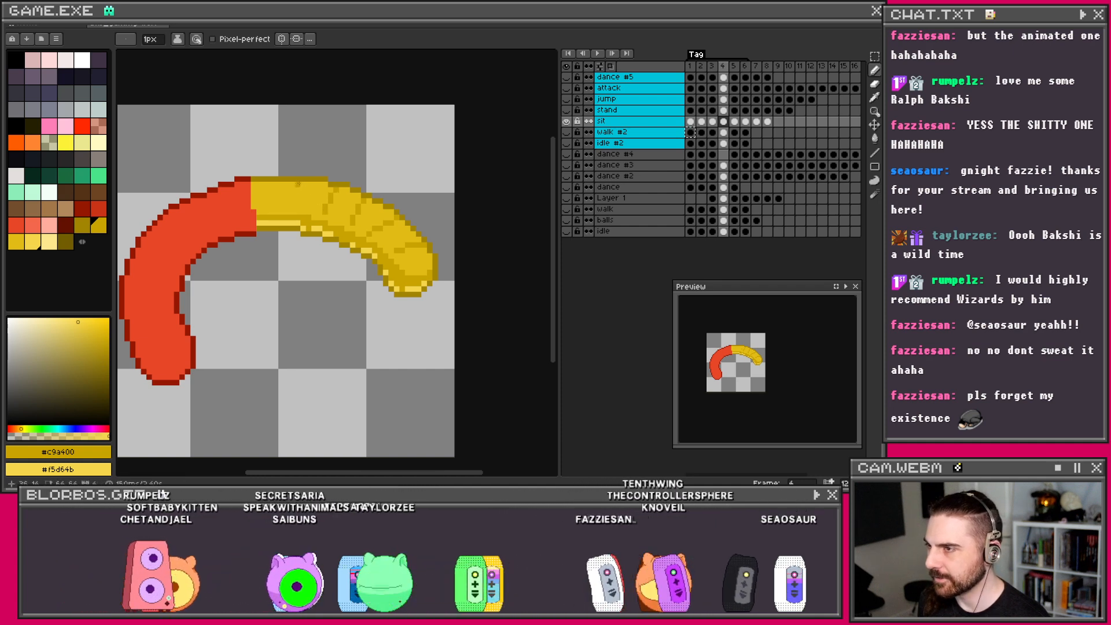
pyautogui.scroll(-1, 346, 239)
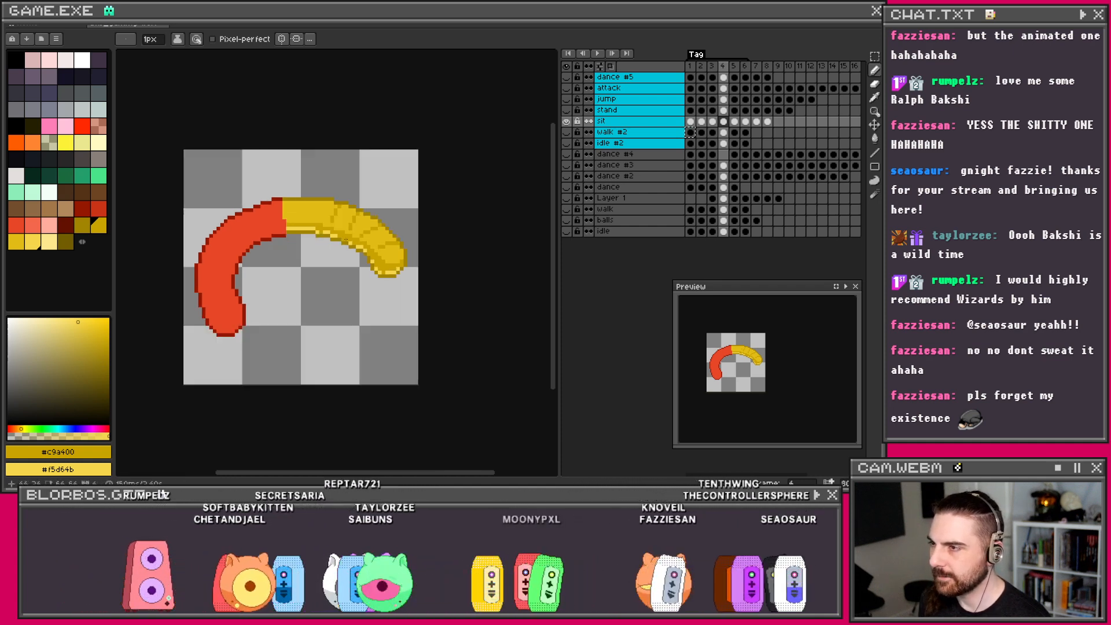
pyautogui.click(716, 122)
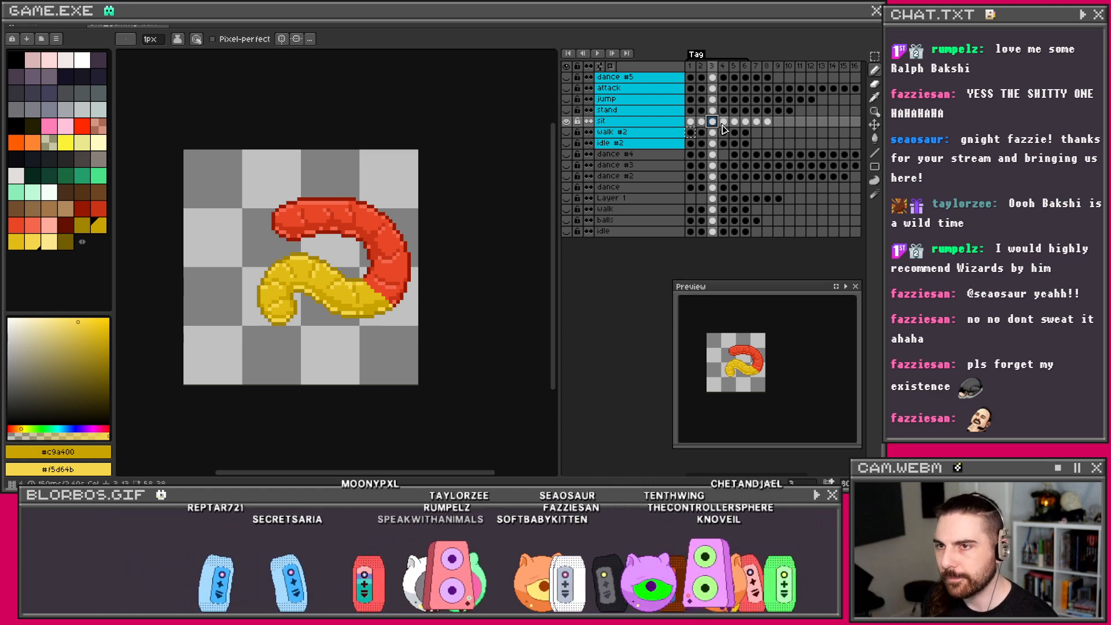
# Step: Flip back and forth between frames 3 and 4 to compare the poses
pyautogui.click(722, 123)
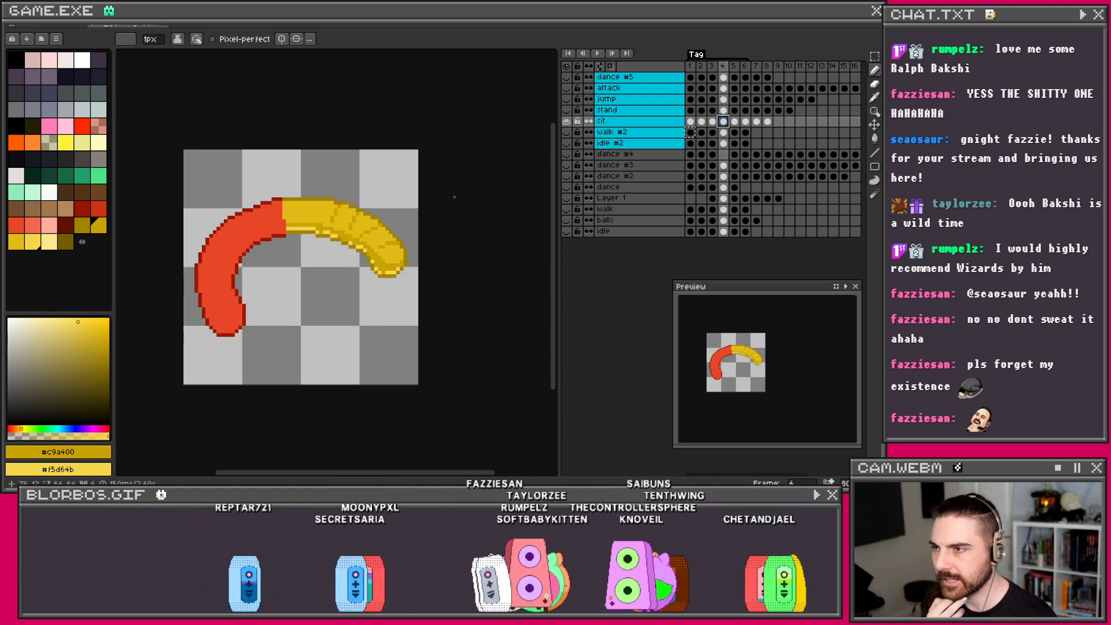
pyautogui.scroll(1, 386, 203)
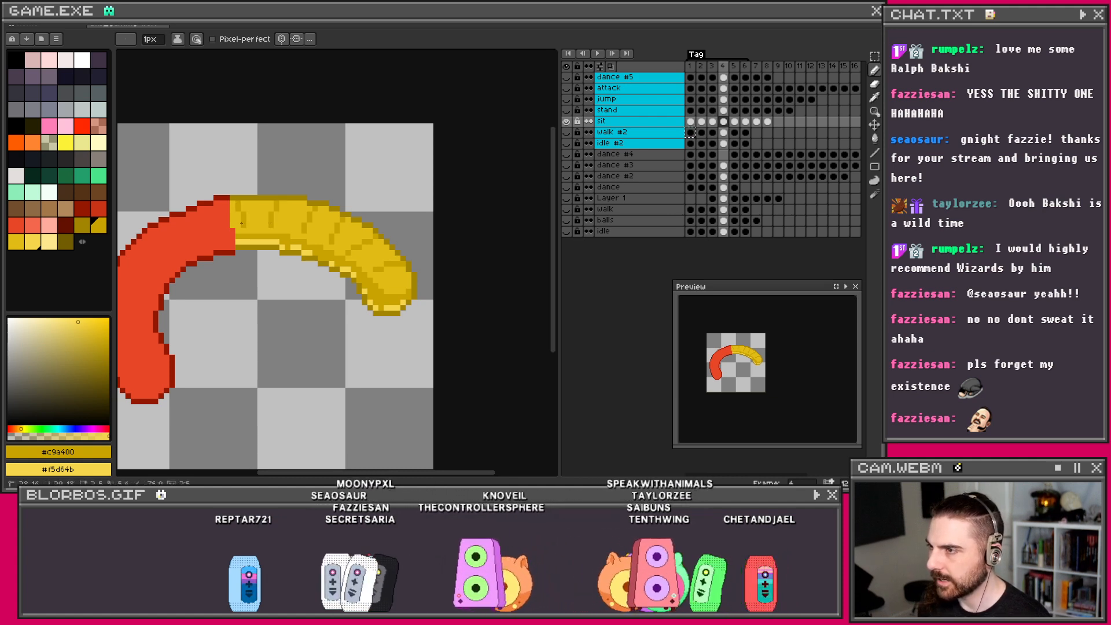
pyautogui.scroll(-1, 299, 209)
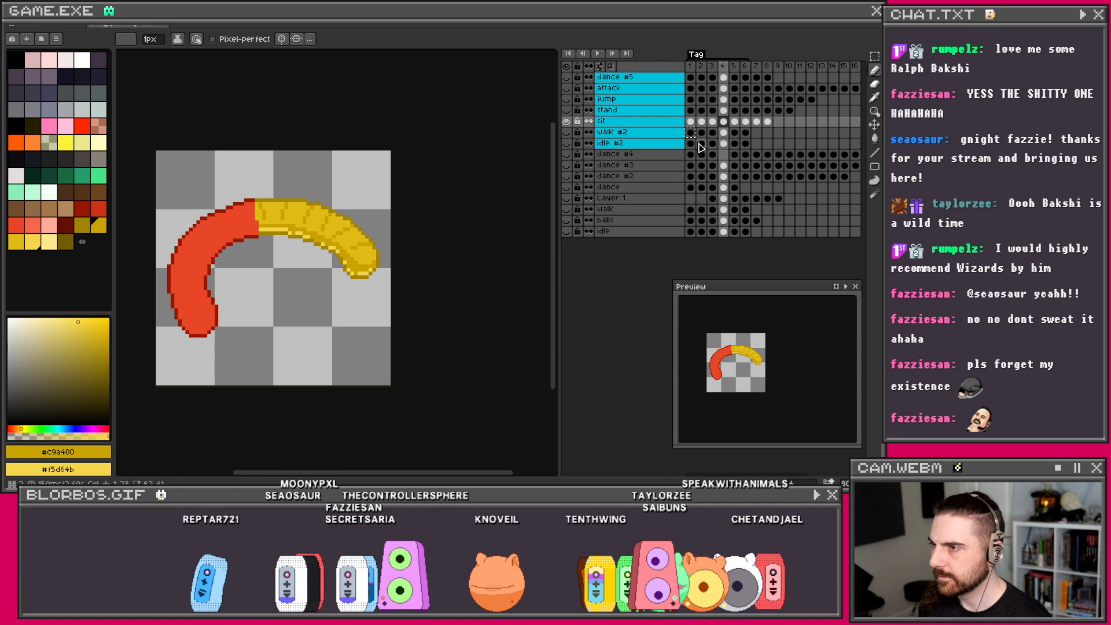
pyautogui.click(713, 123)
pyautogui.press('Left')
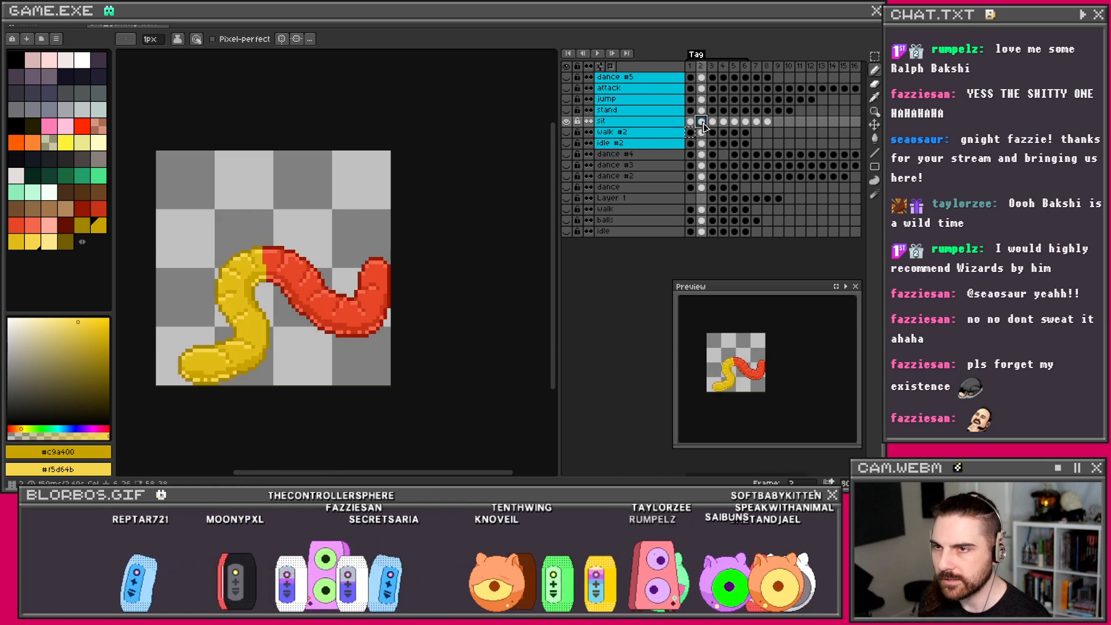
pyautogui.press('Right')
pyautogui.press('Right')
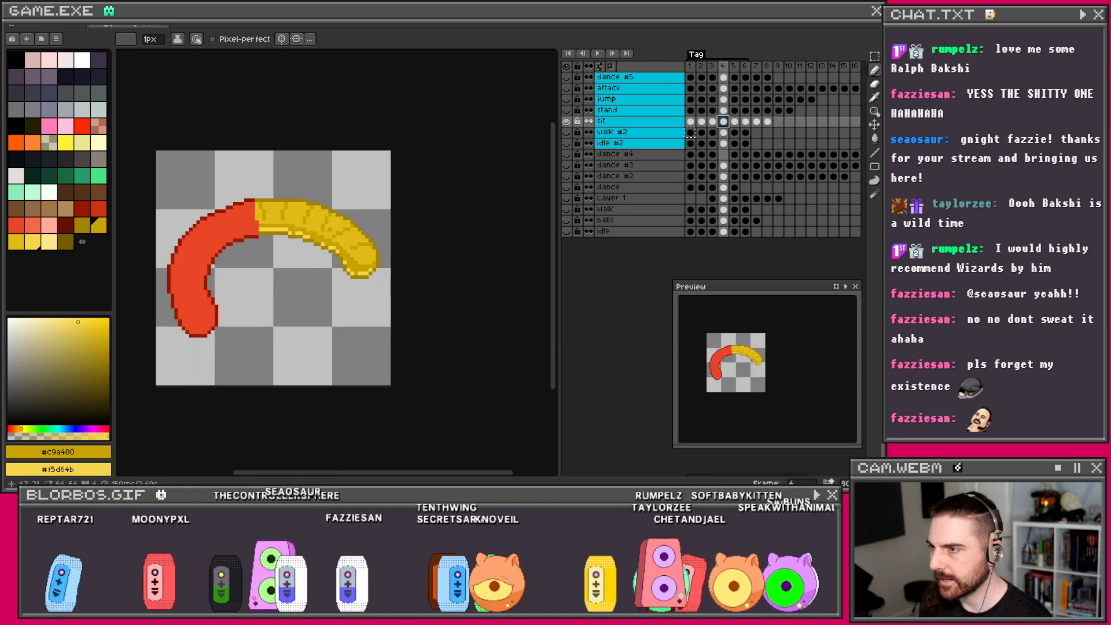
pyautogui.scroll(1, 384, 249)
# Step: On frame 4, undo the last two strokes and repaint a pixel on the yellow half
pyautogui.press('v')
pyautogui.hotkey('ctrl', 'z')
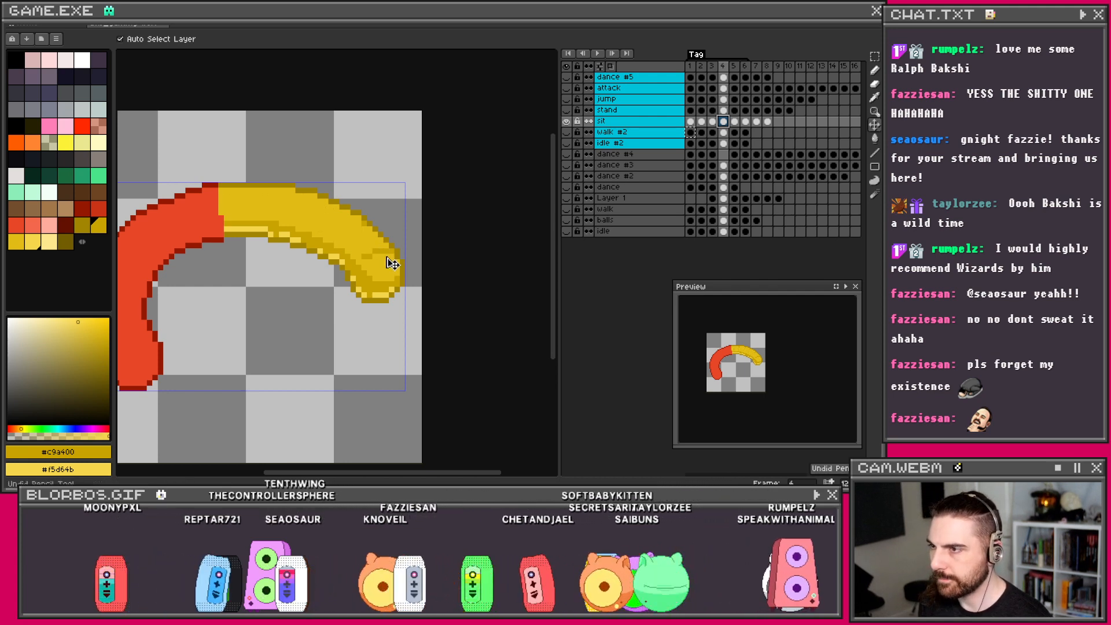
pyautogui.hotkey('ctrl', 'z')
pyautogui.click(365, 230)
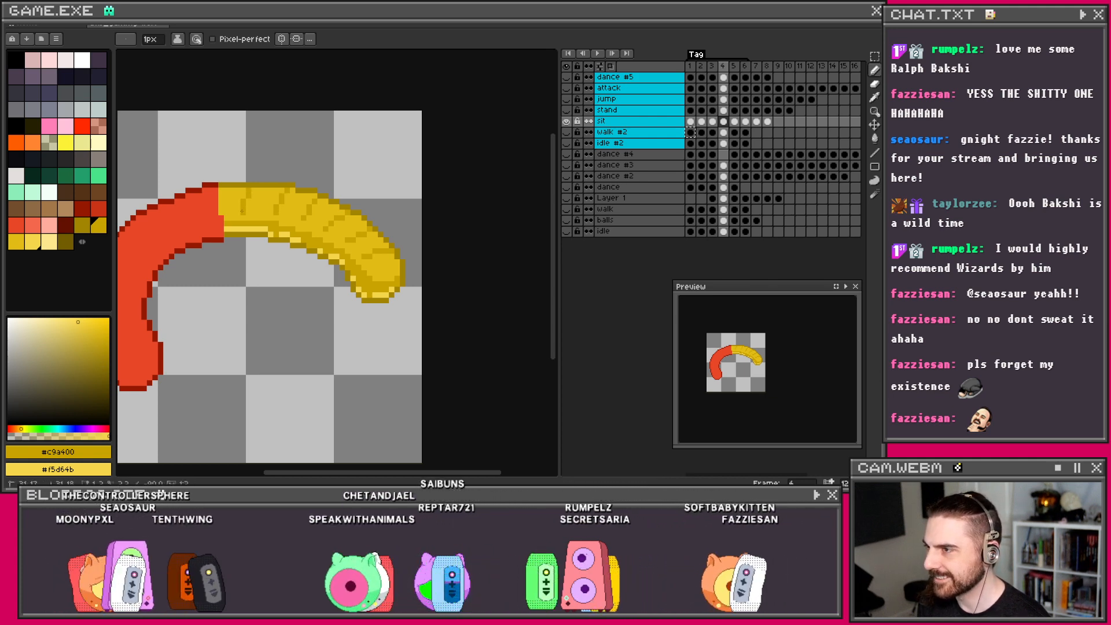
# Step: Zoom in on frame 4's yellow tip and place light-yellow highlight pixels there
pyautogui.scroll(-2, 270, 195)
pyautogui.scroll(1, 328, 184)
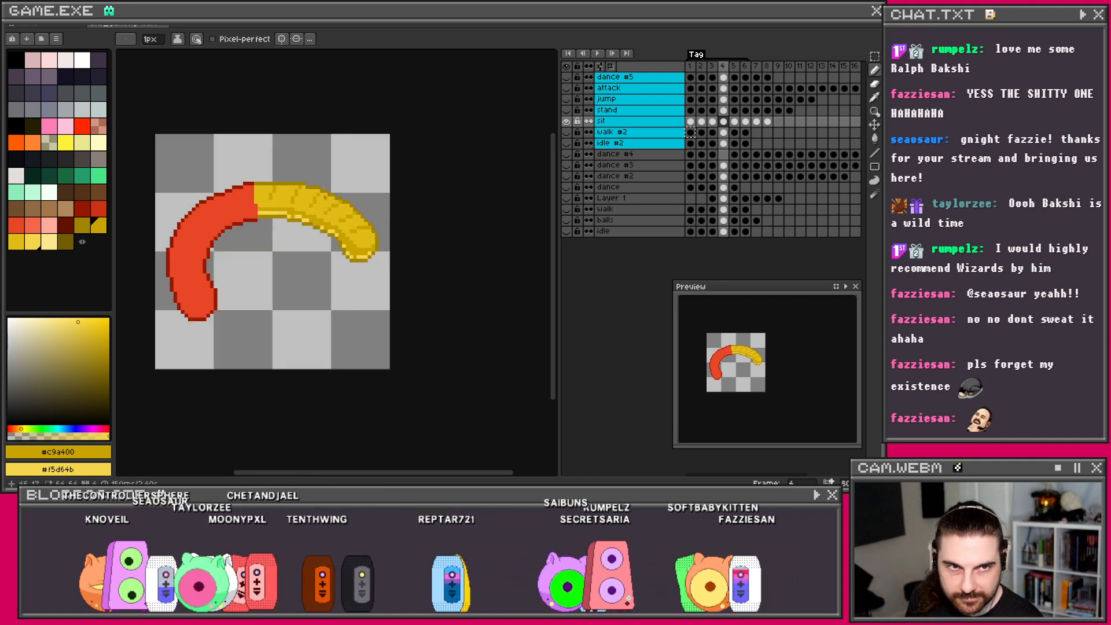
pyautogui.scroll(1, 362, 245)
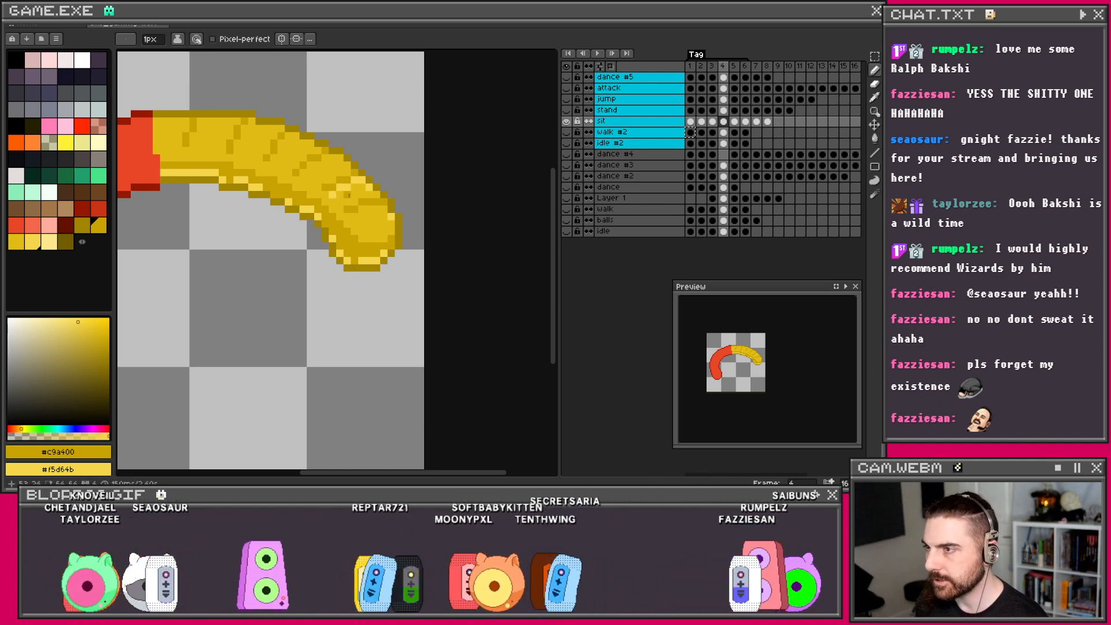
pyautogui.moveTo(347, 201); pyautogui.dragTo(435, 235)
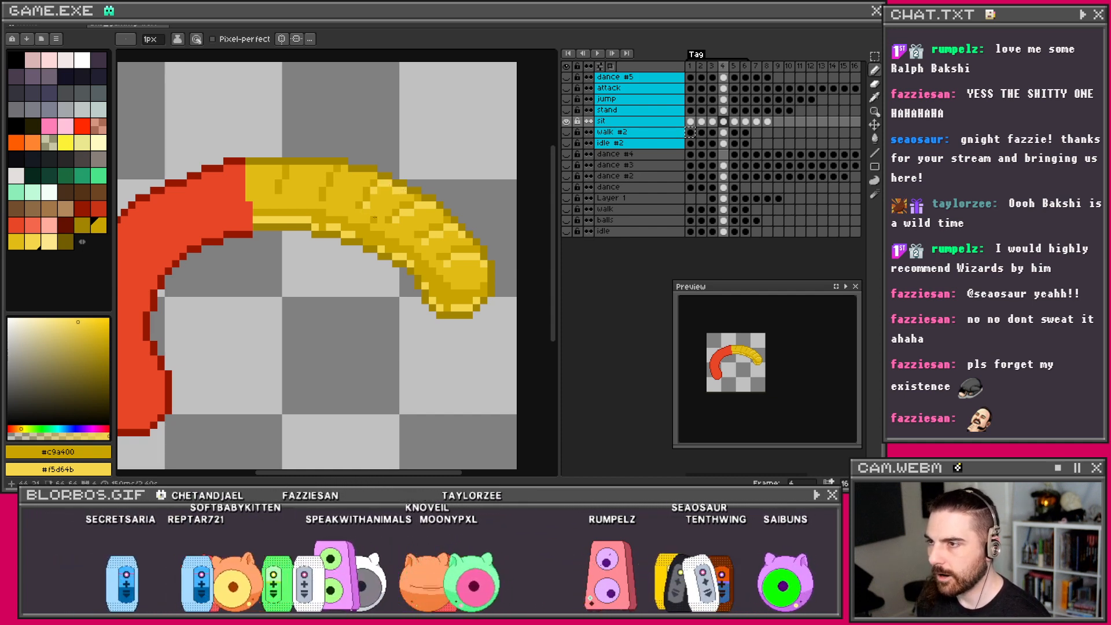
pyautogui.moveTo(351, 168); pyautogui.dragTo(392, 176)
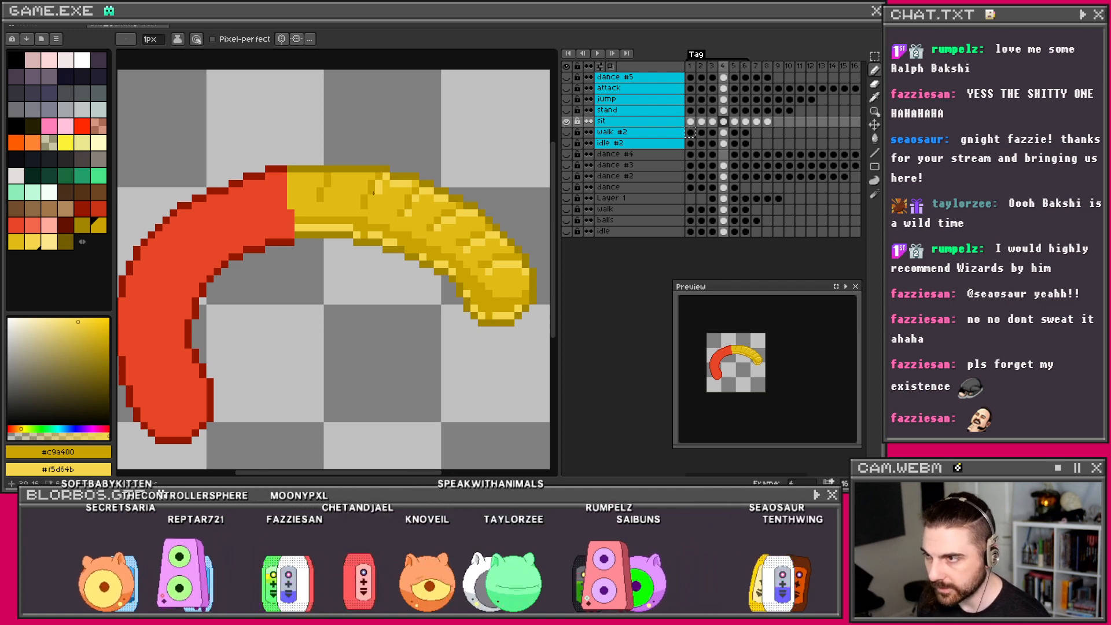
pyautogui.moveTo(365, 193); pyautogui.dragTo(403, 202)
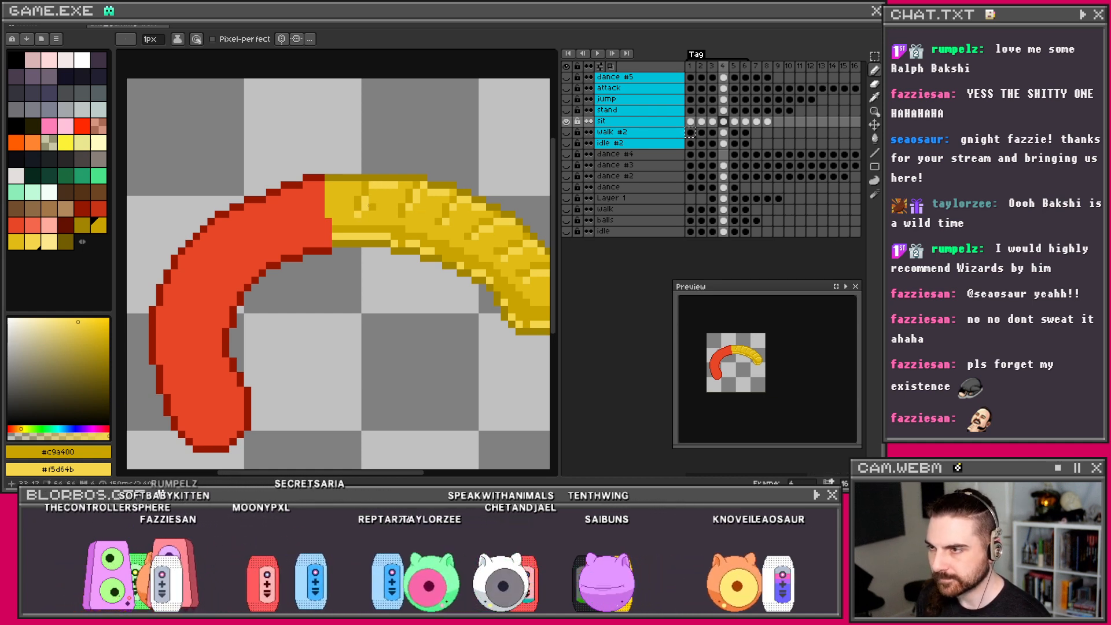
pyautogui.moveTo(350, 191); pyautogui.dragTo(424, 198)
pyautogui.rightClick(421, 192)
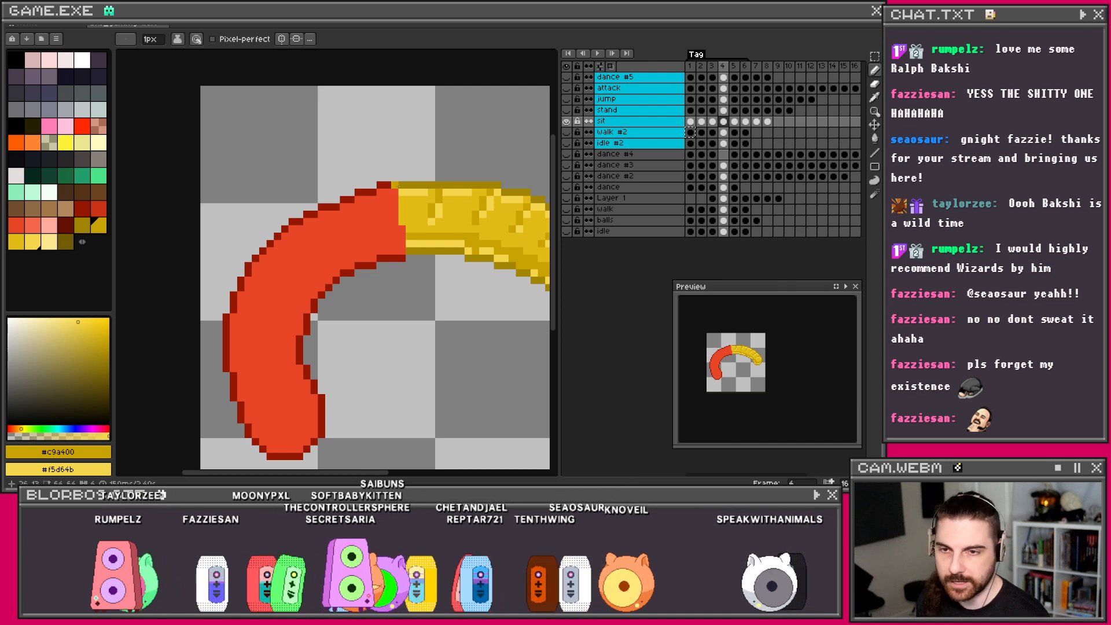
pyautogui.scroll(-1, 473, 205)
pyautogui.moveTo(473, 204); pyautogui.dragTo(373, 178)
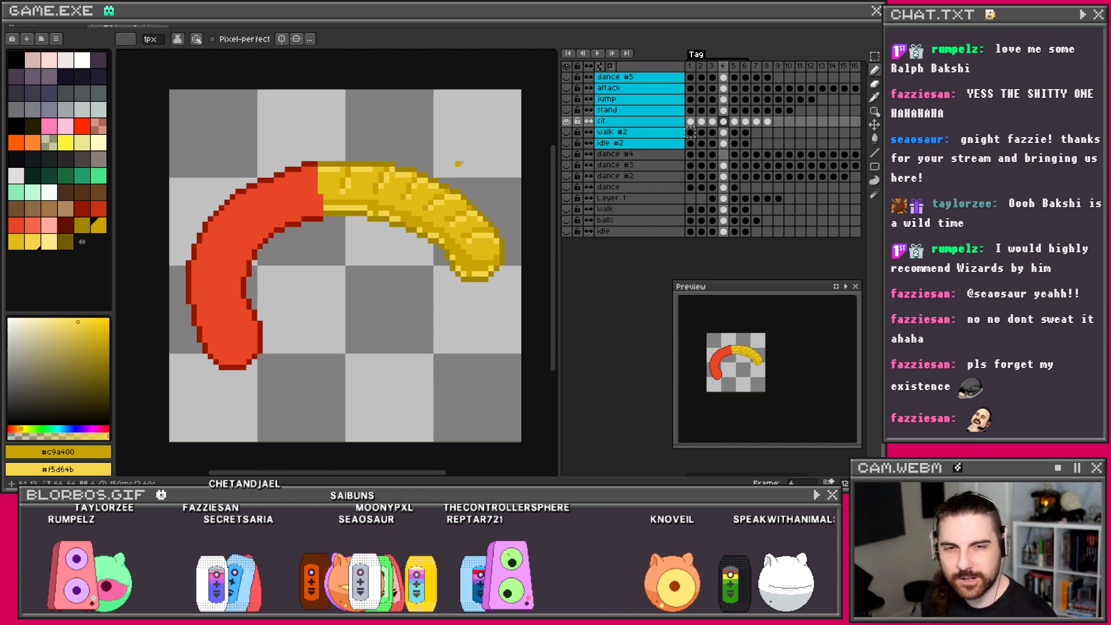
pyautogui.moveTo(347, 220); pyautogui.dragTo(388, 223)
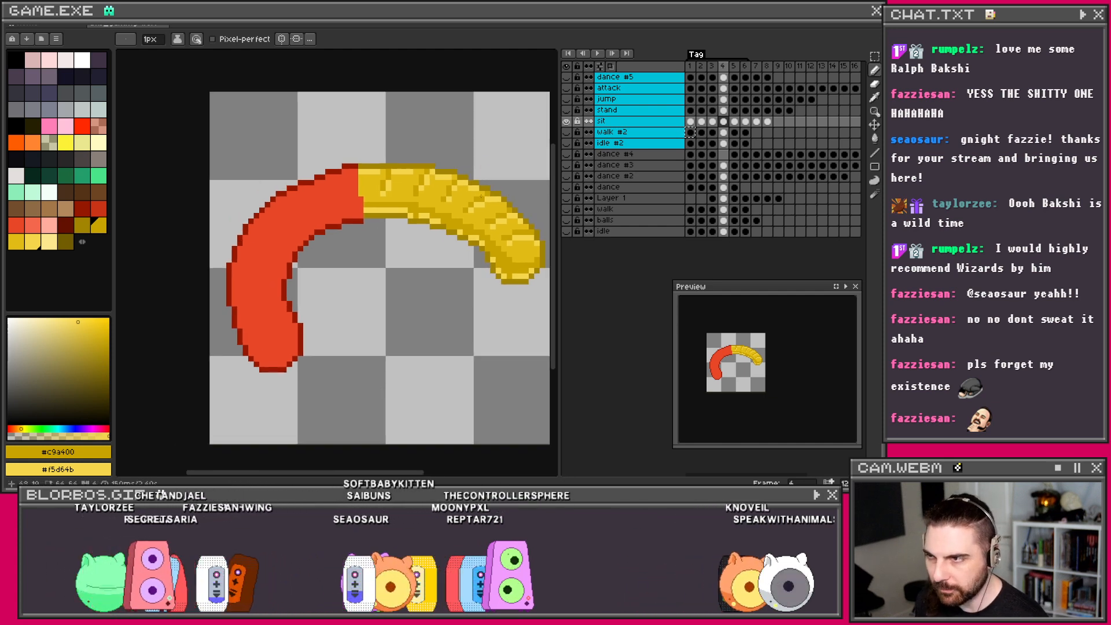
# Step: Eyedrop red #ca3417 from frame 3 and draw darker red down frame 4's inner edge
pyautogui.click(714, 122)
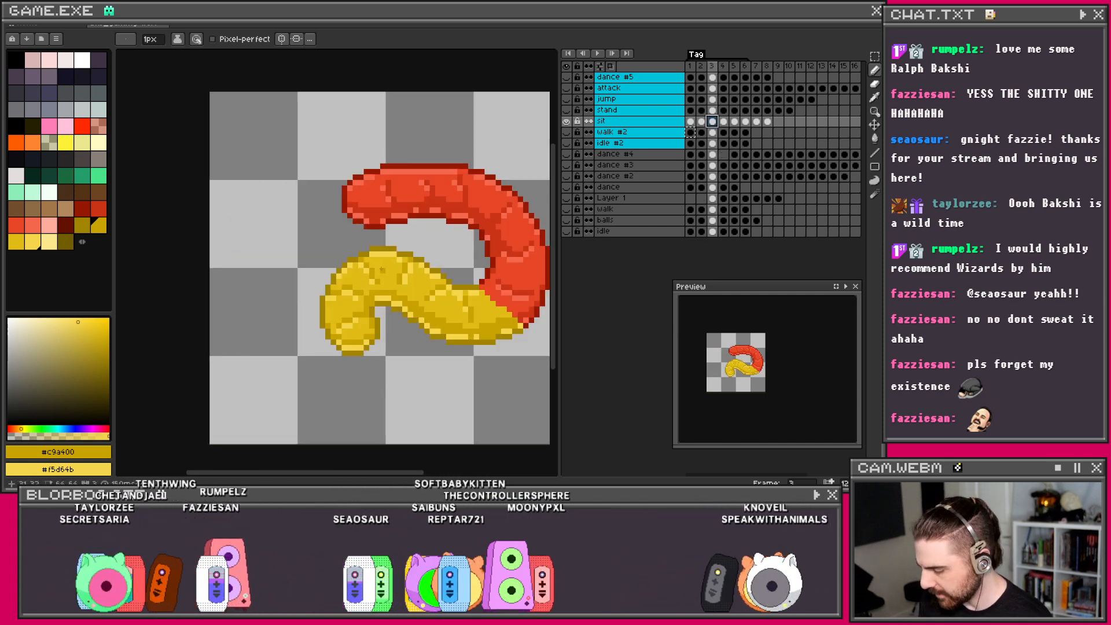
pyautogui.press('i')
pyautogui.click(403, 215)
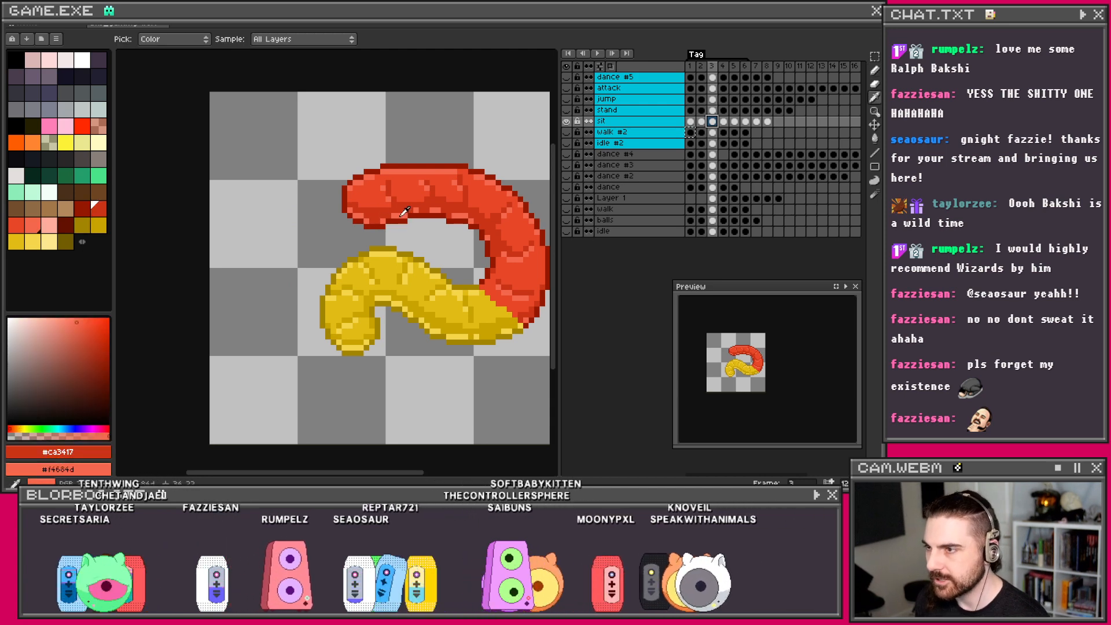
pyautogui.press('b')
pyautogui.press('Right')
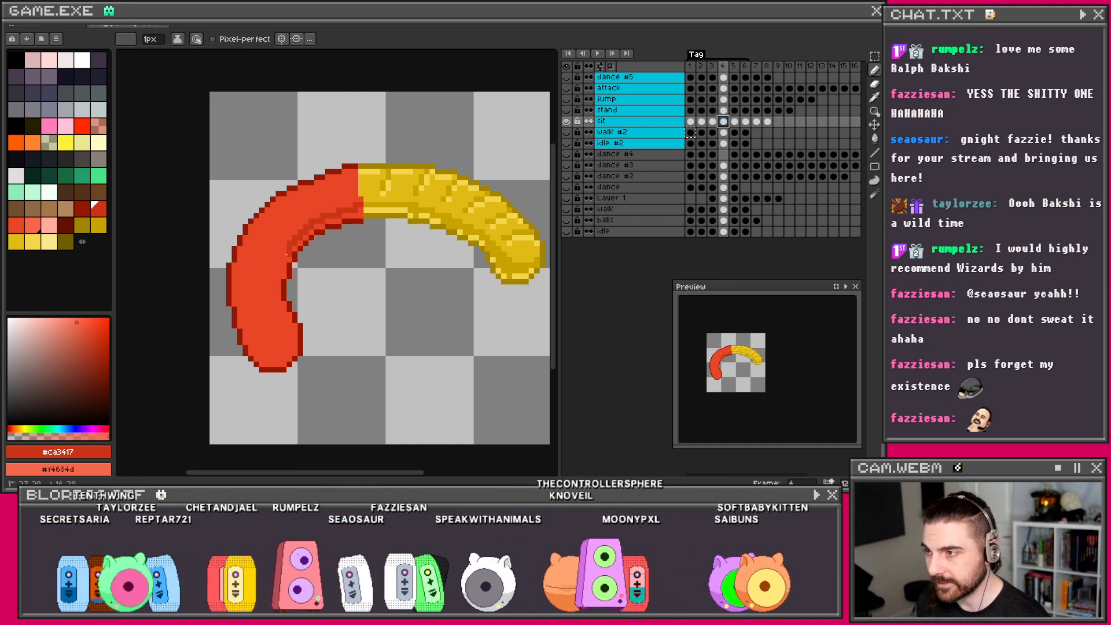
pyautogui.moveTo(284, 263); pyautogui.dragTo(280, 282)
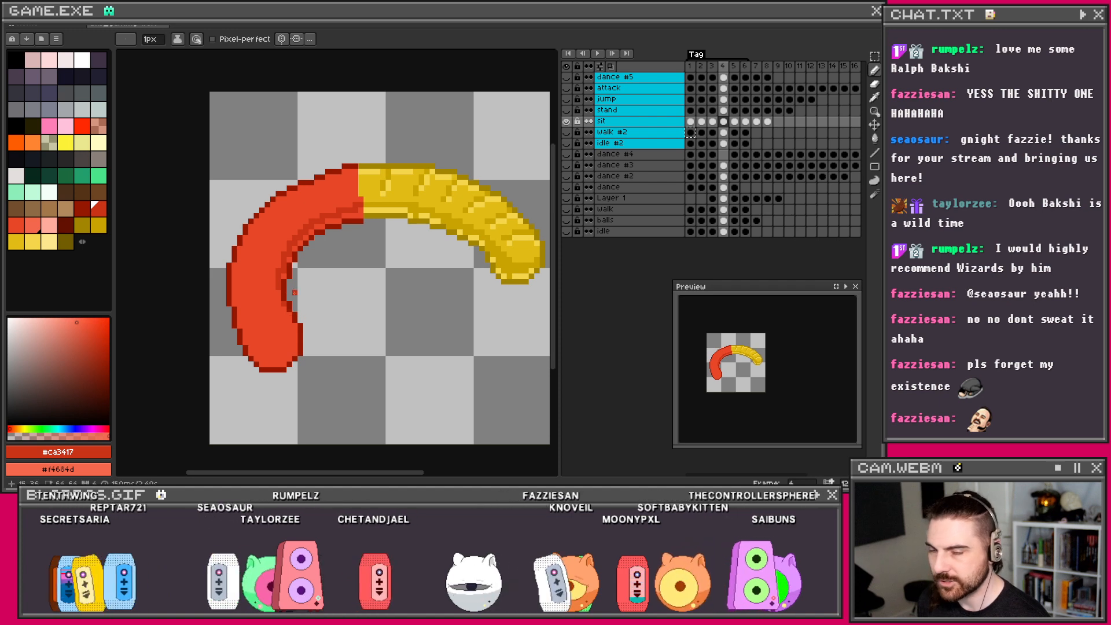
# Step: Try lighter orange strokes on the red half, then undo them
pyautogui.scroll(2, 294, 270)
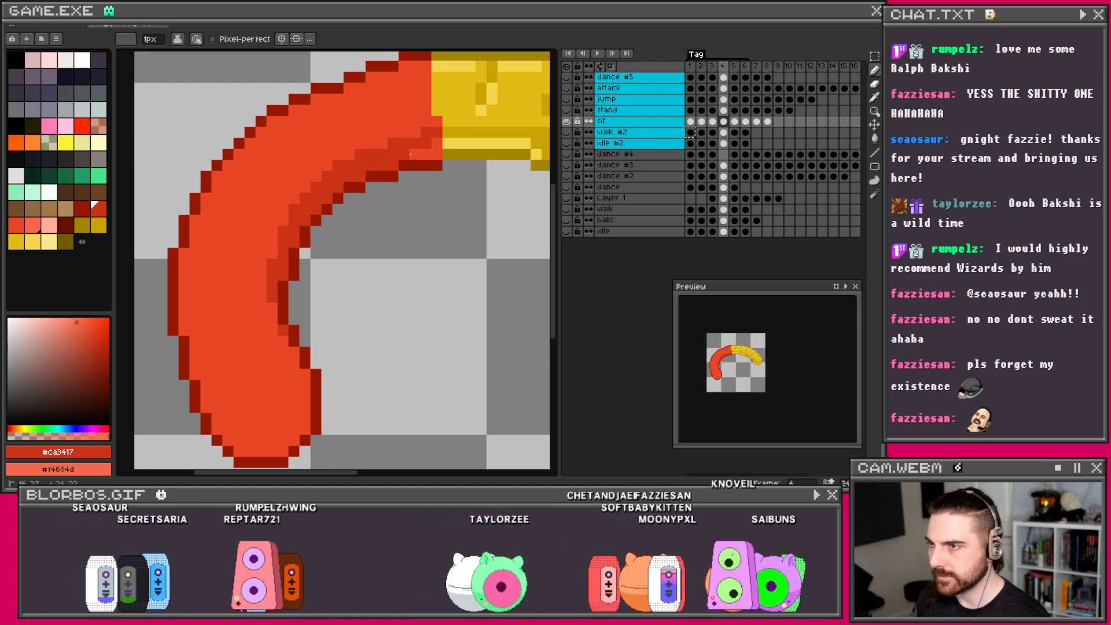
pyautogui.moveTo(435, 153); pyautogui.dragTo(413, 153)
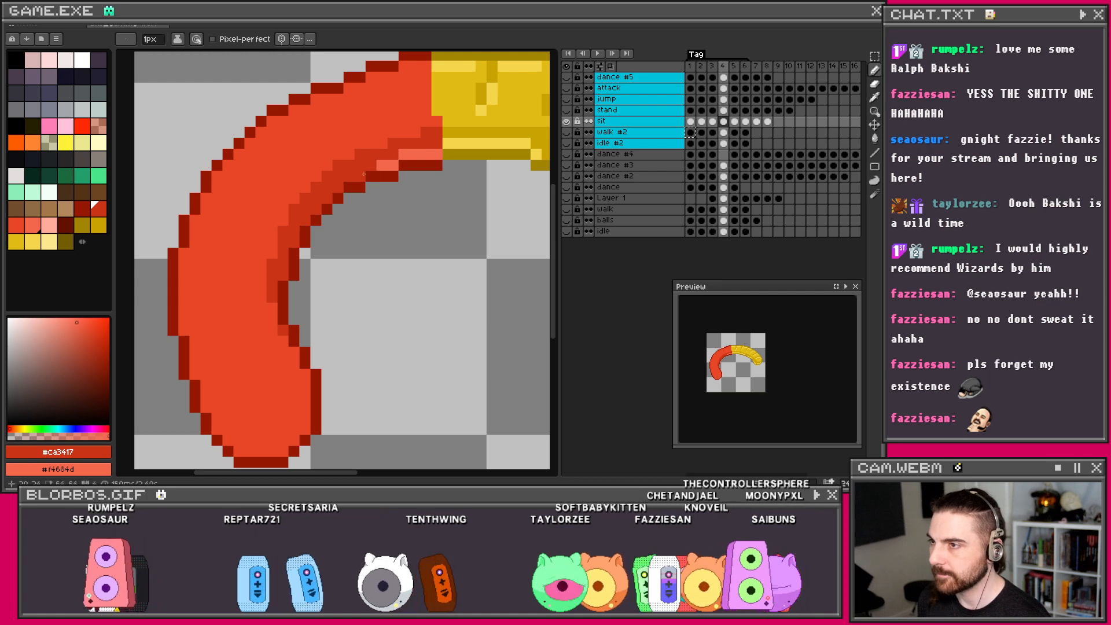
pyautogui.rightClick(305, 220)
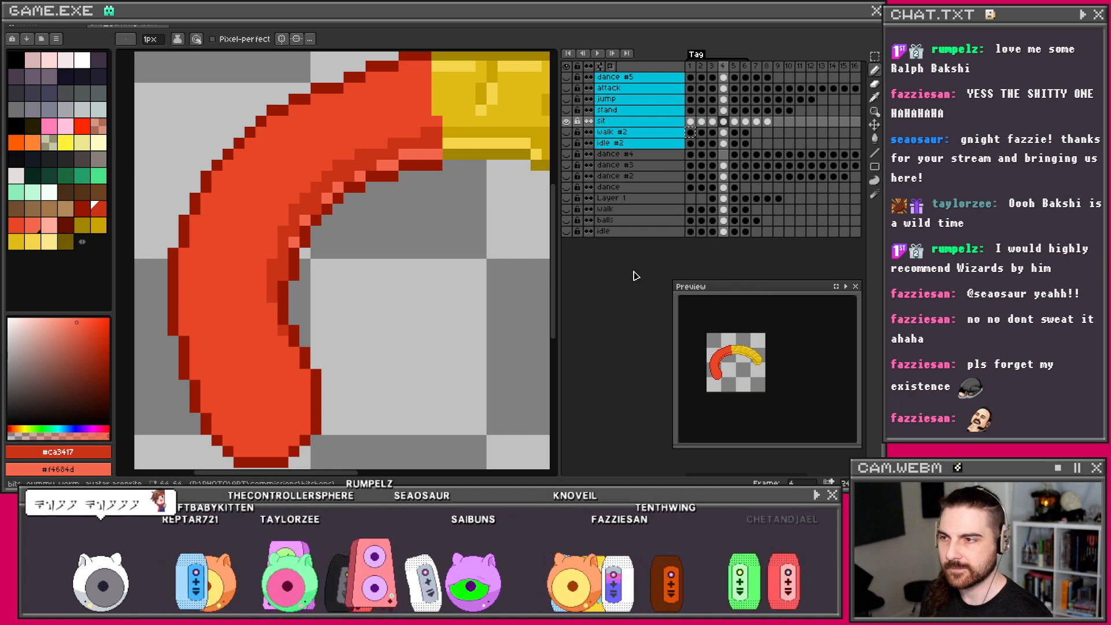
pyautogui.scroll(-2, 310, 198)
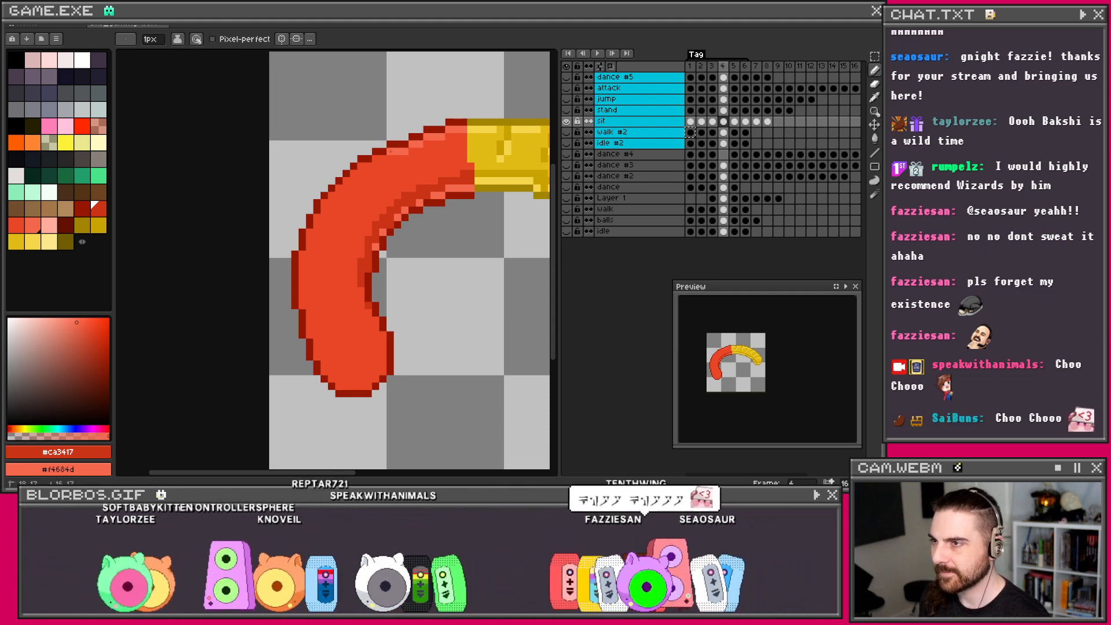
pyautogui.press('v')
pyautogui.hotkey('ctrl', 'z')
pyautogui.hotkey('ctrl', 'z')
pyautogui.hotkey('ctrl', 'z')
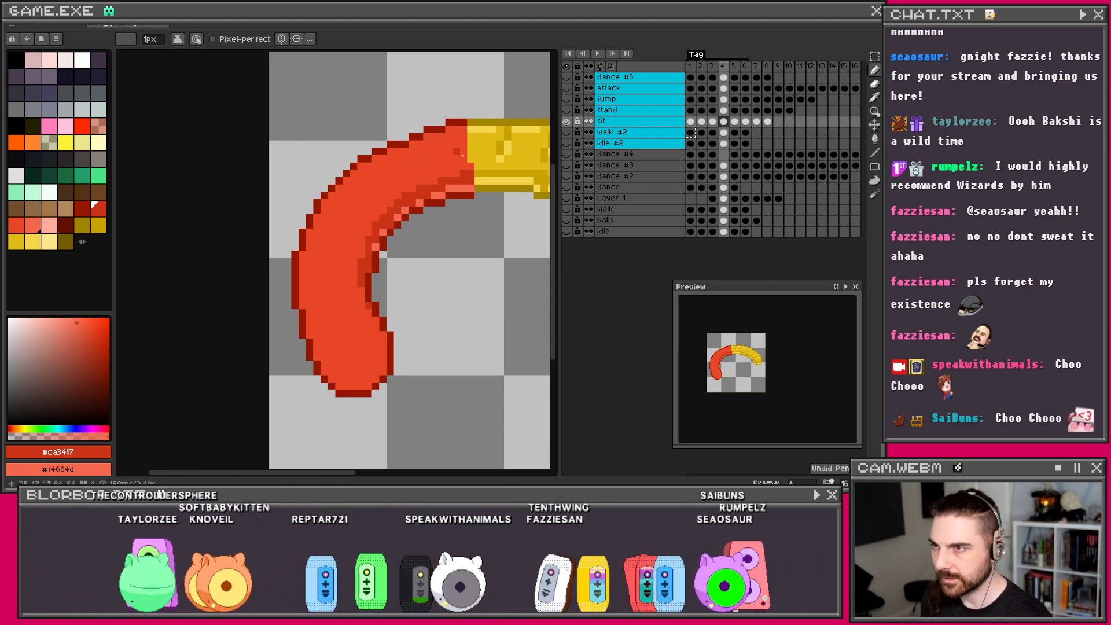
pyautogui.moveTo(466, 159); pyautogui.dragTo(414, 177)
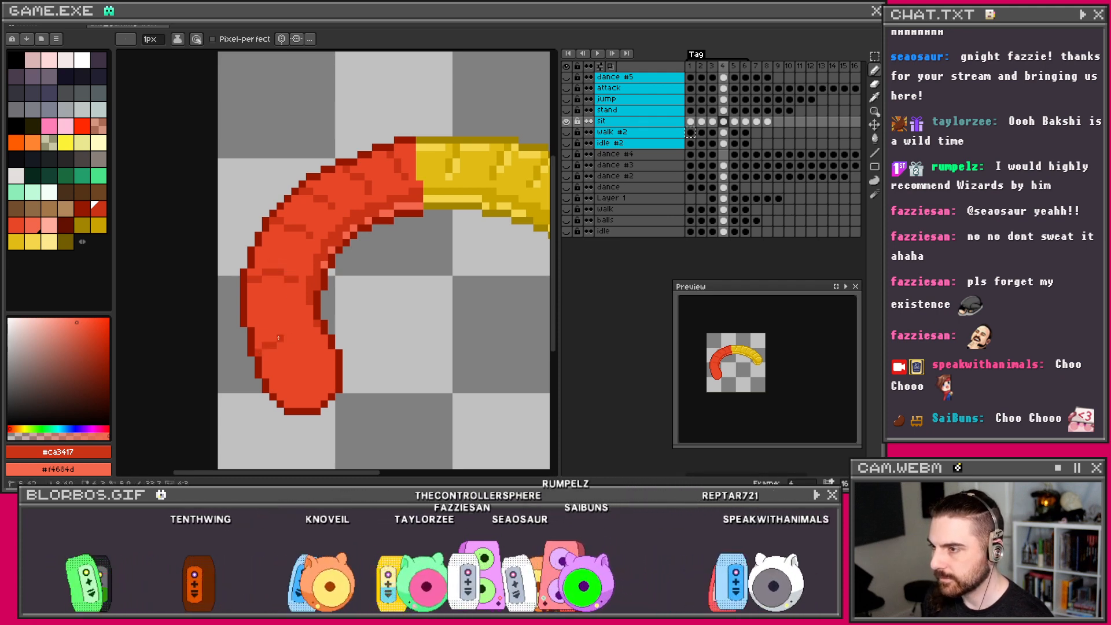
pyautogui.scroll(-3, 300, 336)
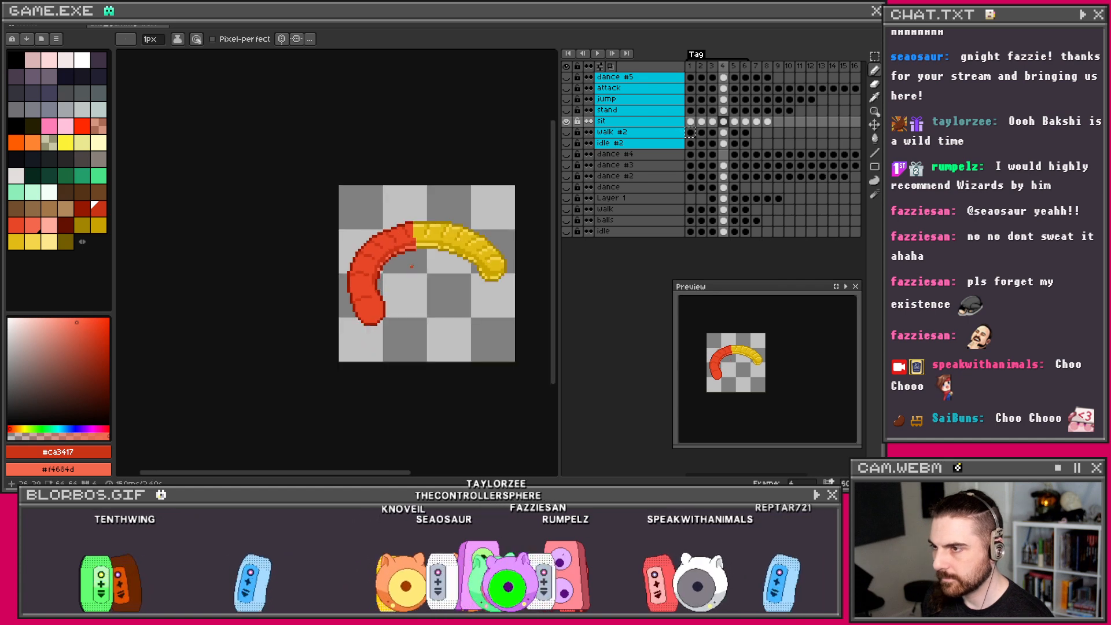
pyautogui.scroll(2, 404, 257)
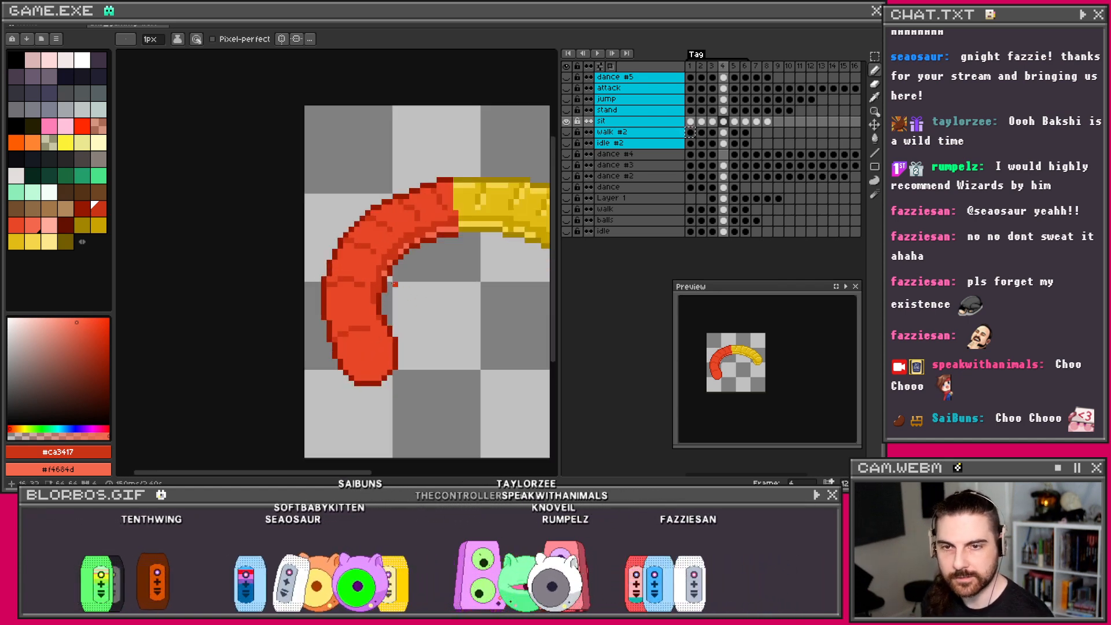
pyautogui.scroll(1, 374, 289)
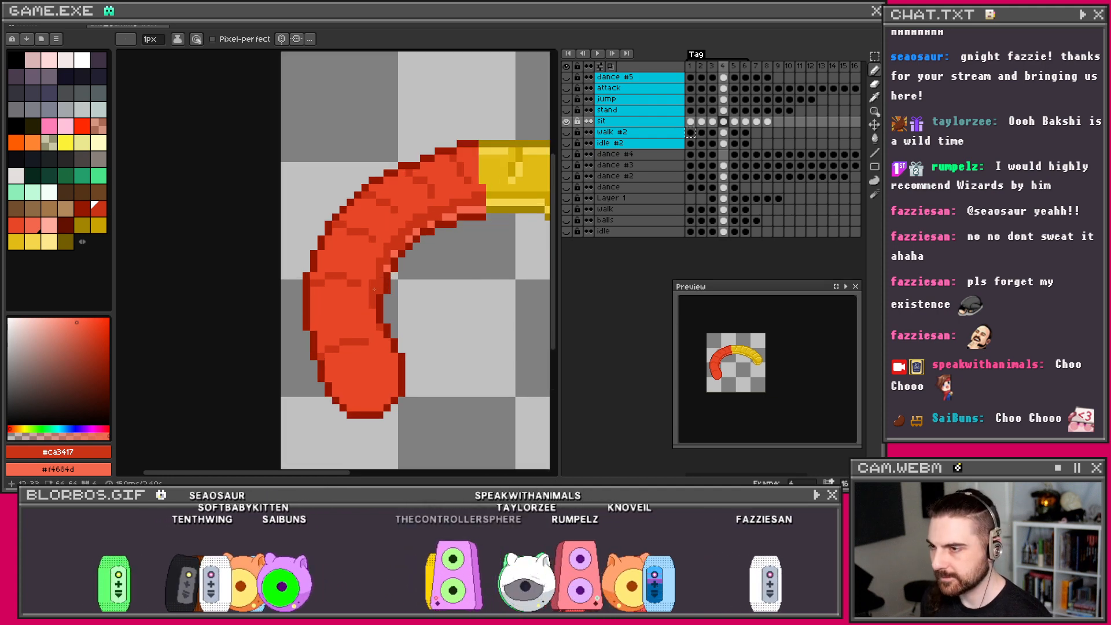
pyautogui.scroll(1, 362, 377)
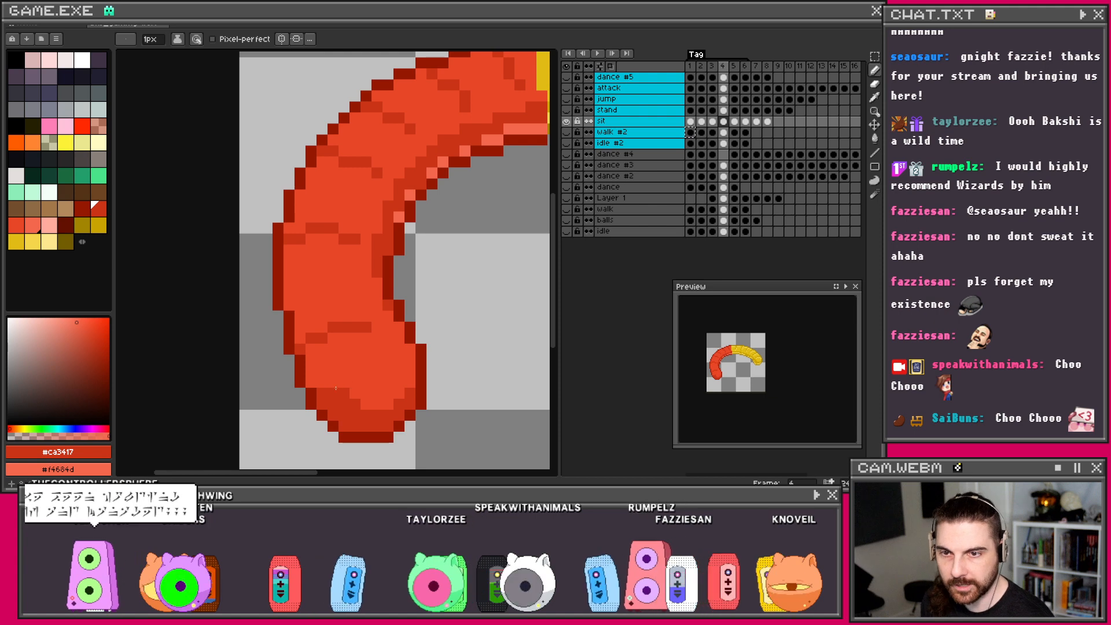
pyautogui.moveTo(317, 381); pyautogui.dragTo(331, 385)
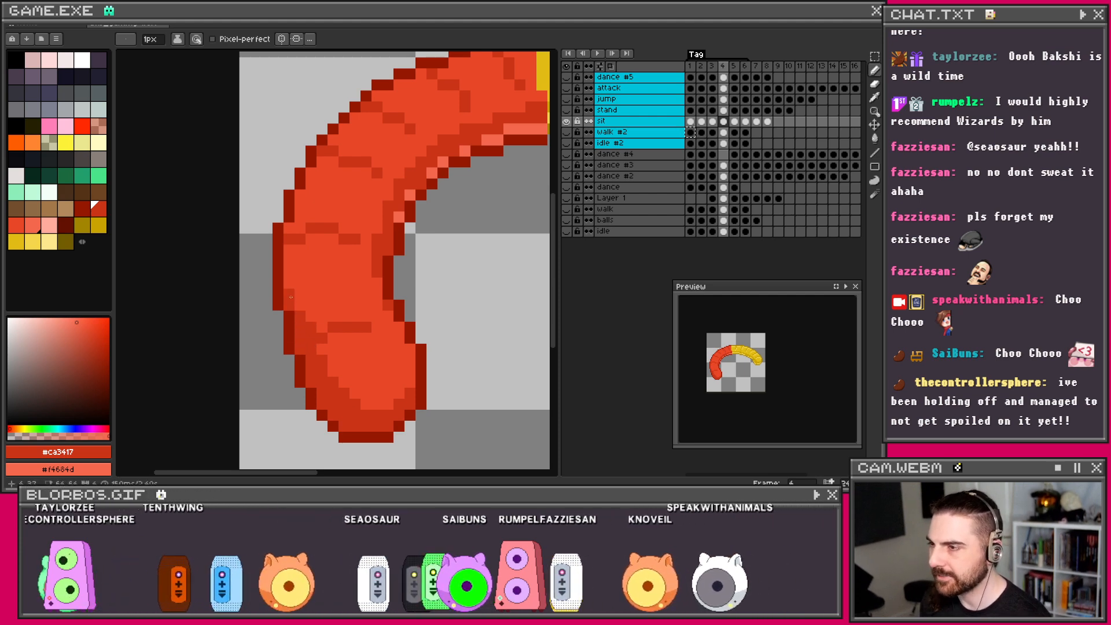
pyautogui.scroll(-1, 328, 291)
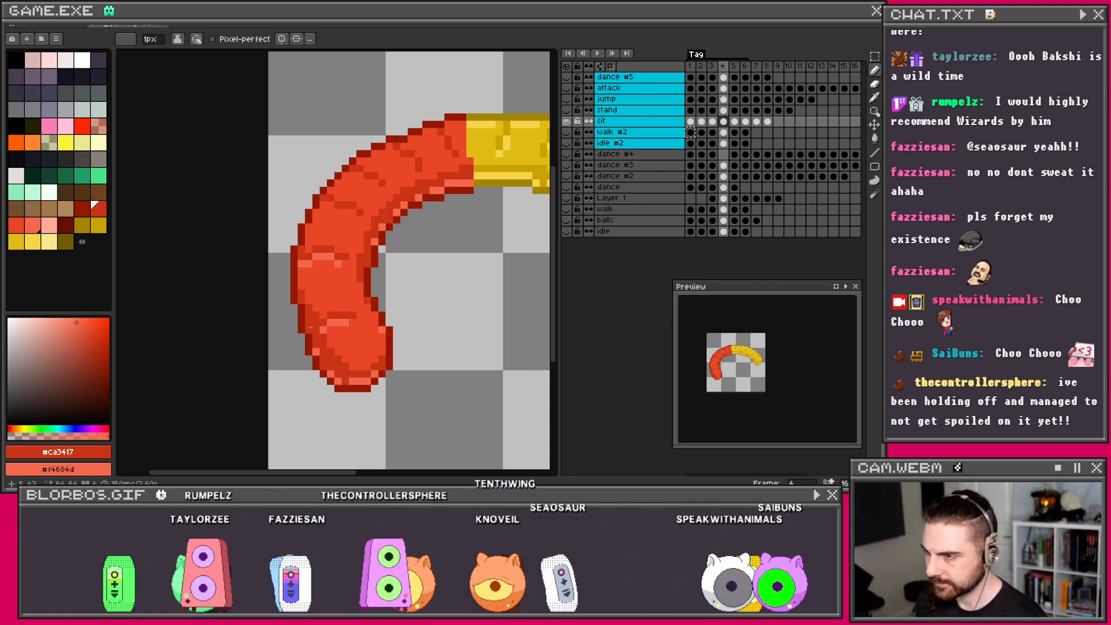
pyautogui.moveTo(342, 325); pyautogui.dragTo(369, 332)
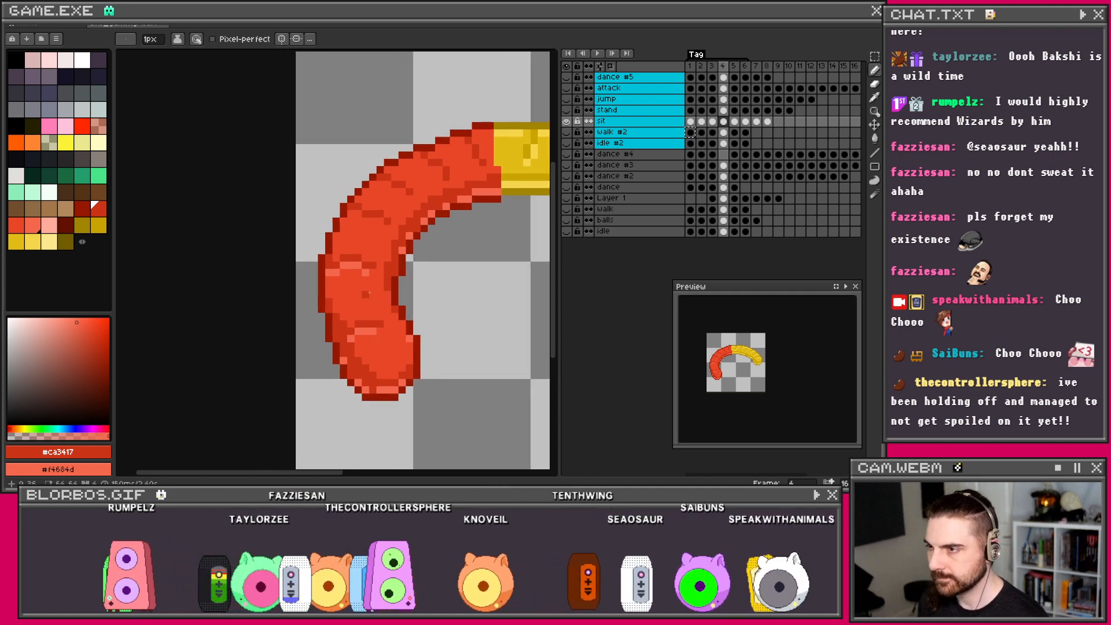
pyautogui.moveTo(352, 215); pyautogui.dragTo(346, 272)
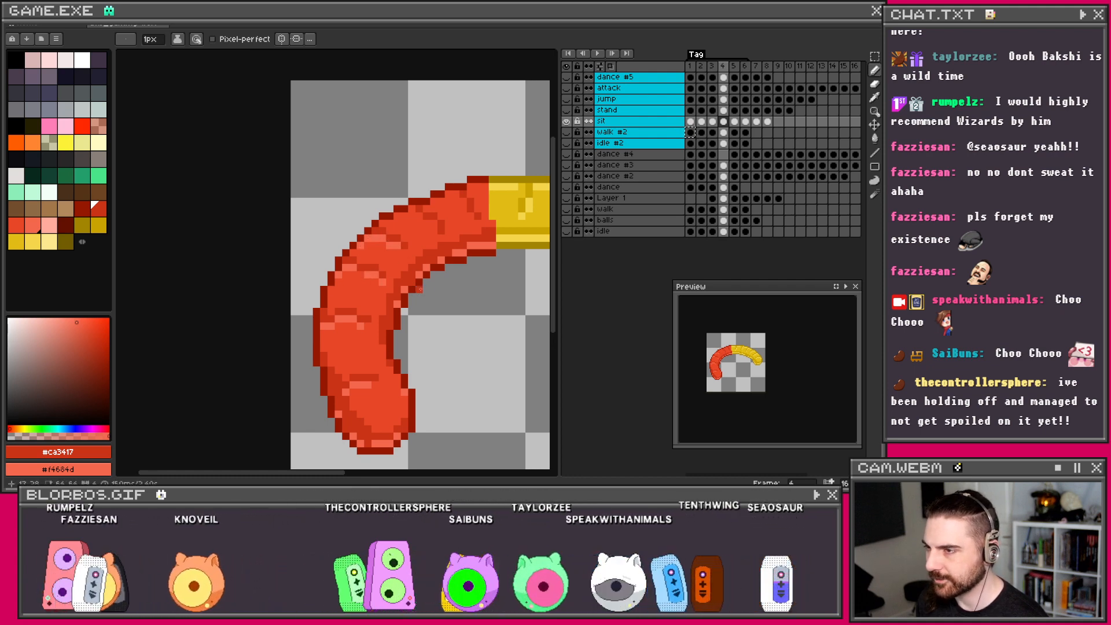
pyautogui.scroll(1, 350, 280)
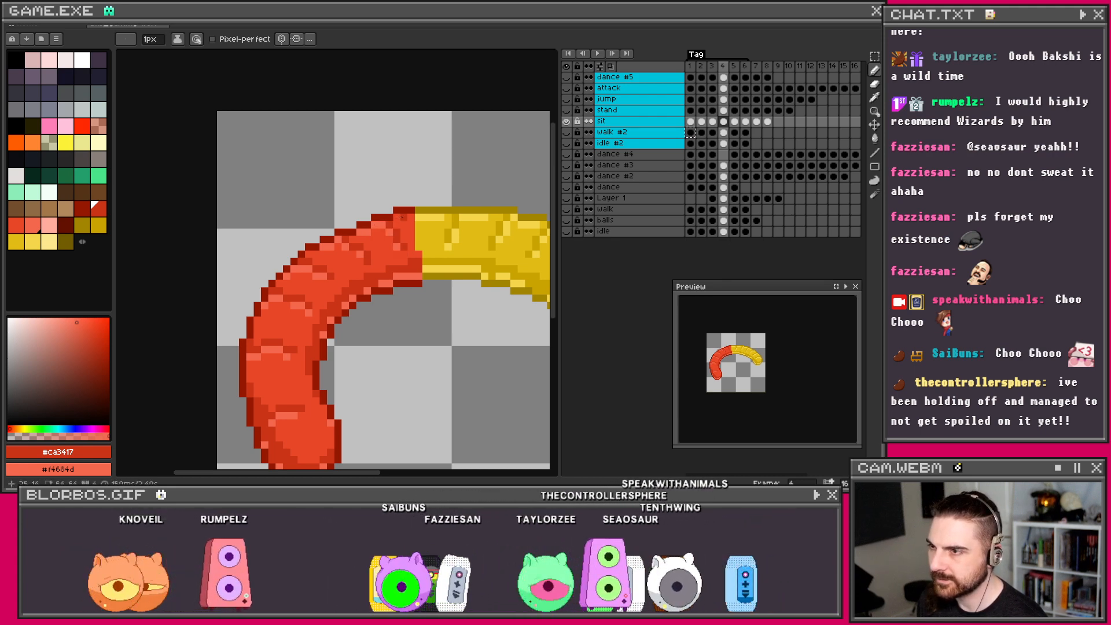
pyautogui.scroll(-4, 426, 220)
pyautogui.moveTo(450, 243); pyautogui.dragTo(424, 256)
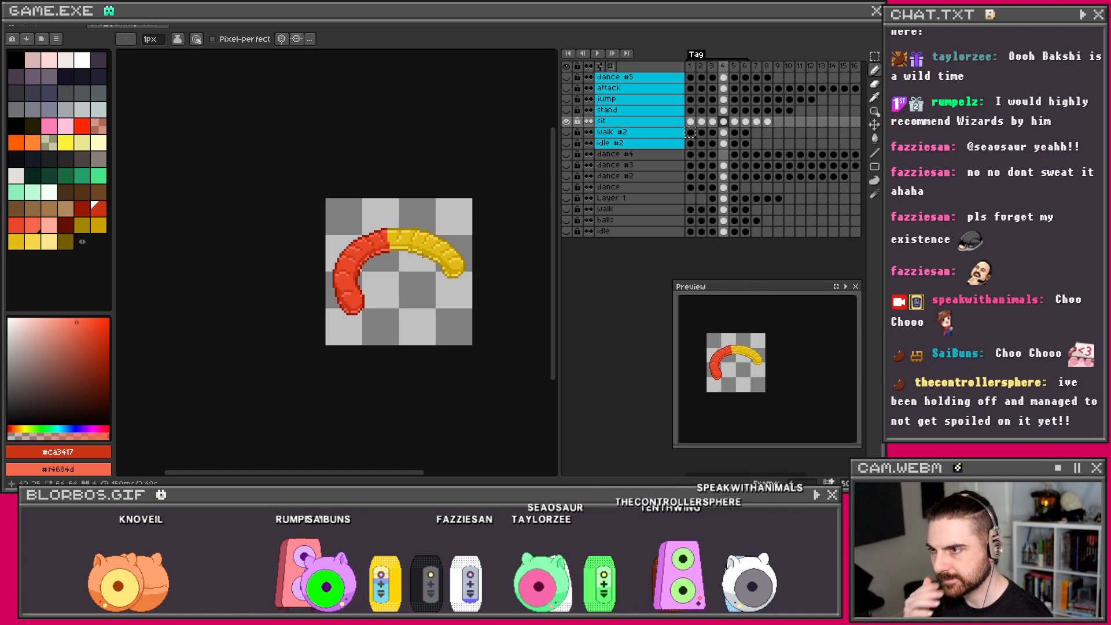
pyautogui.scroll(3, 424, 255)
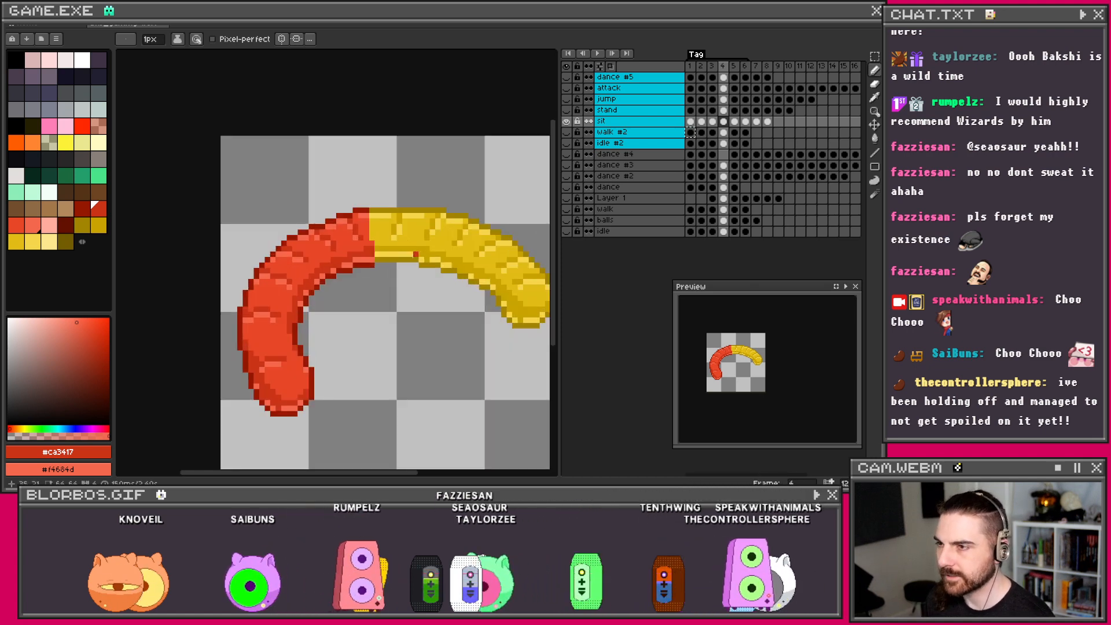
pyautogui.scroll(1, 388, 253)
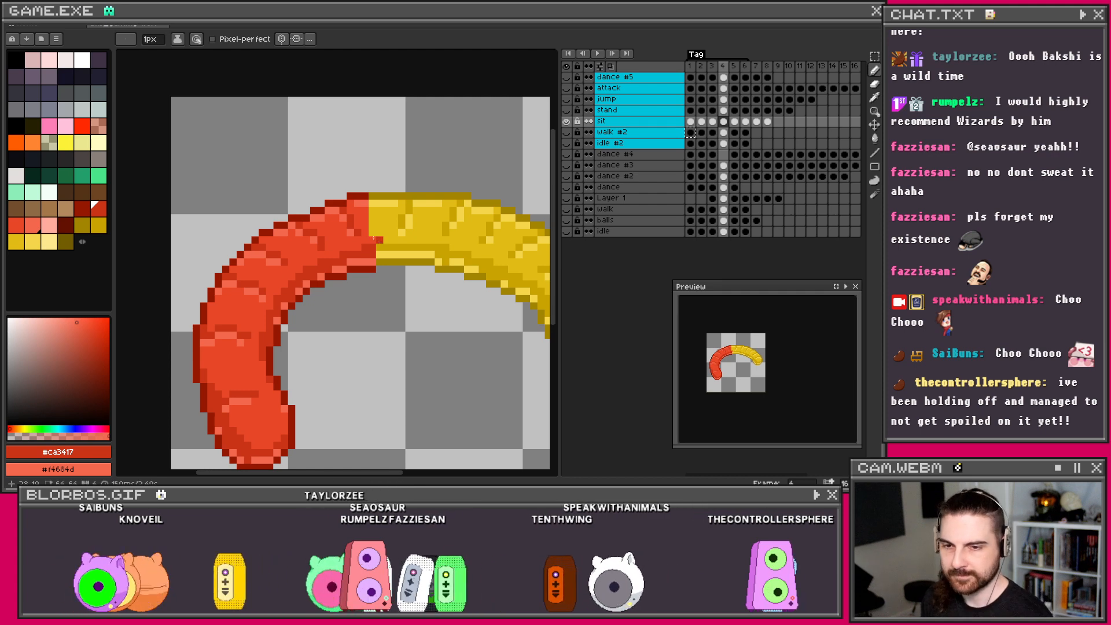
pyautogui.scroll(-3, 380, 240)
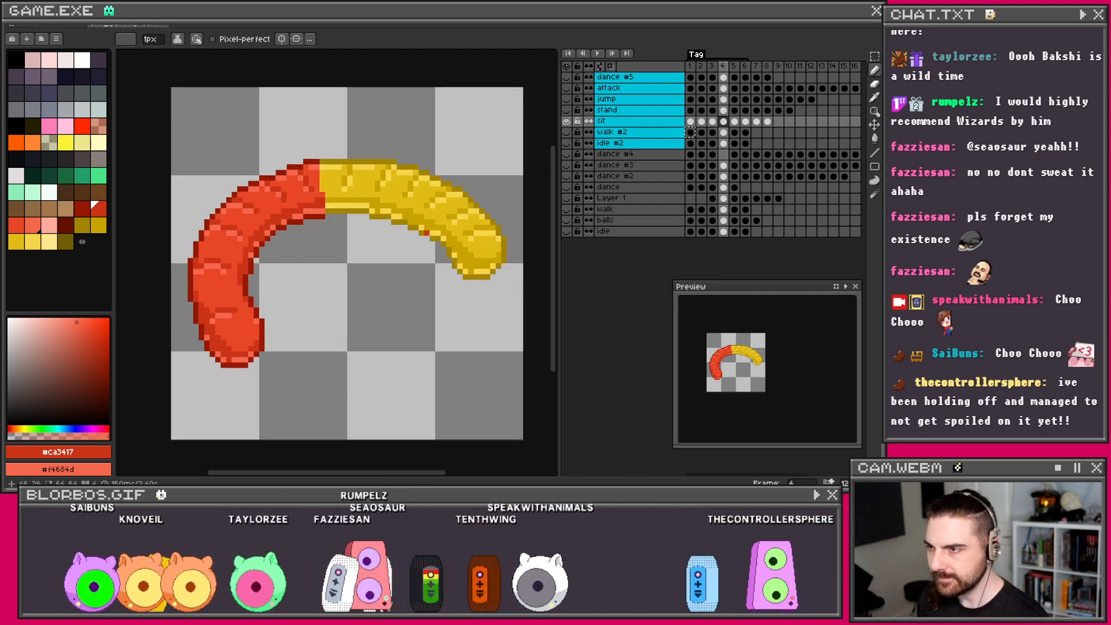
# Step: On frame 5, draw dark red shading strokes and texture lines across the red end
pyautogui.press('Right')
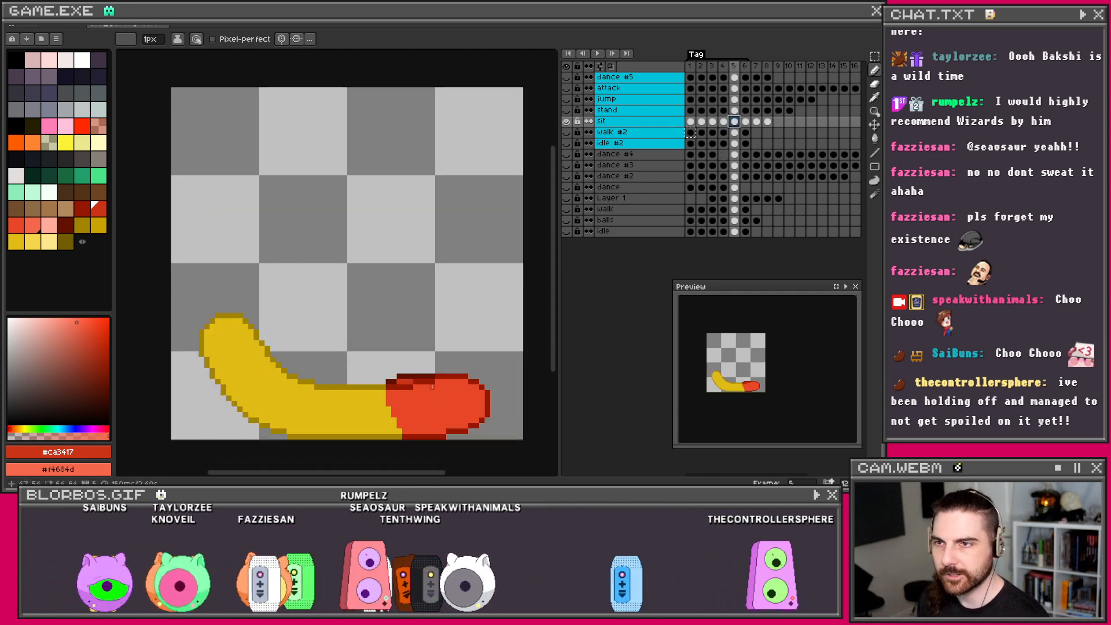
pyautogui.scroll(1, 436, 418)
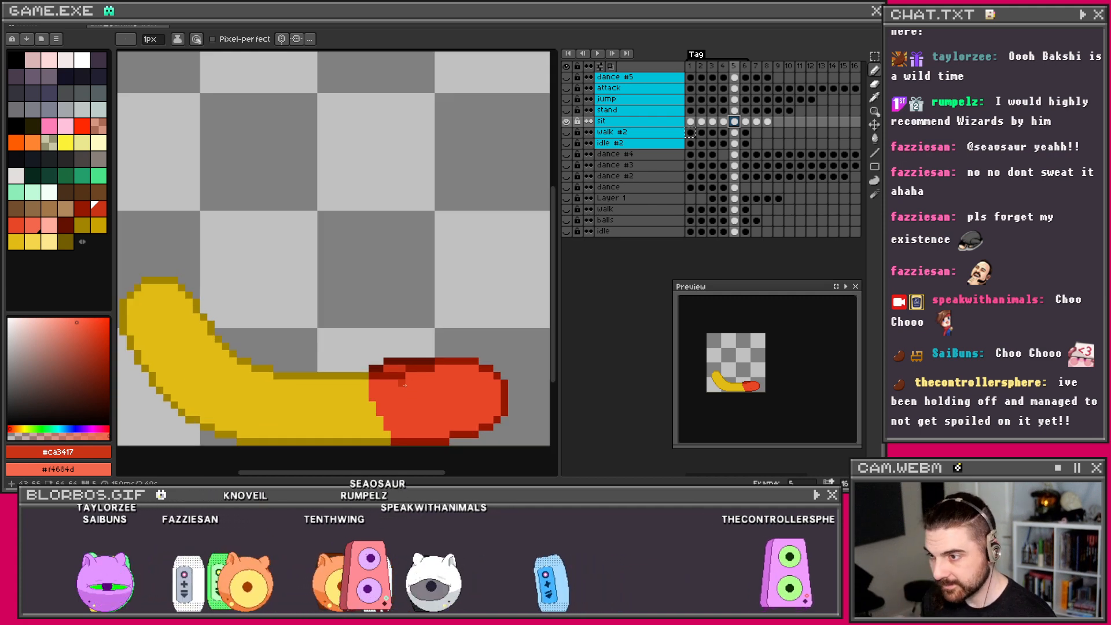
pyautogui.moveTo(403, 383); pyautogui.dragTo(413, 386)
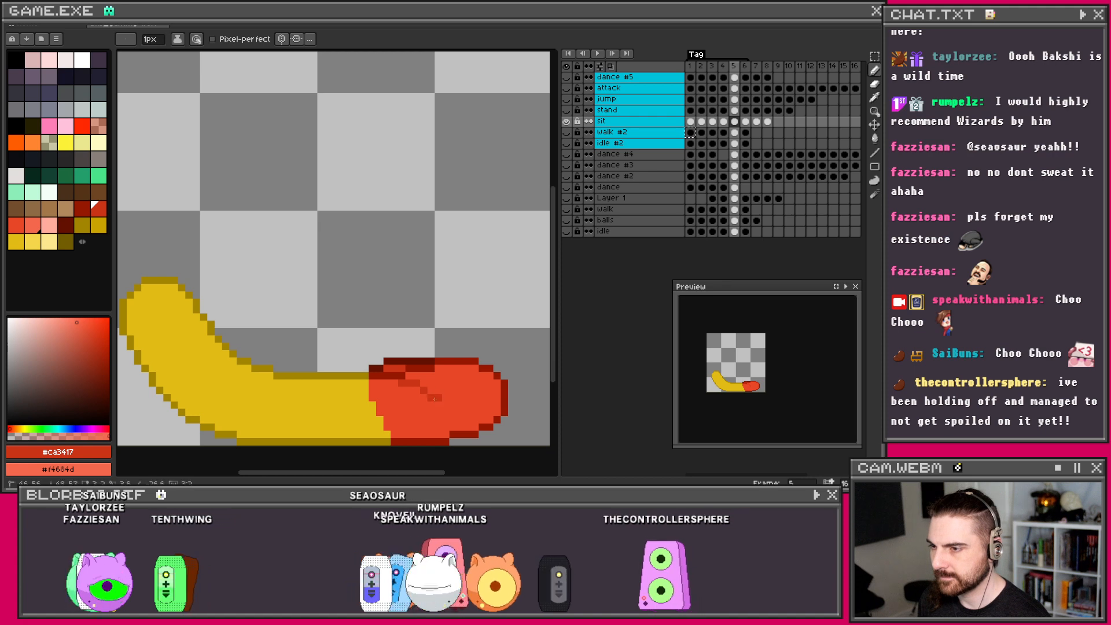
pyautogui.moveTo(439, 406); pyautogui.dragTo(438, 412)
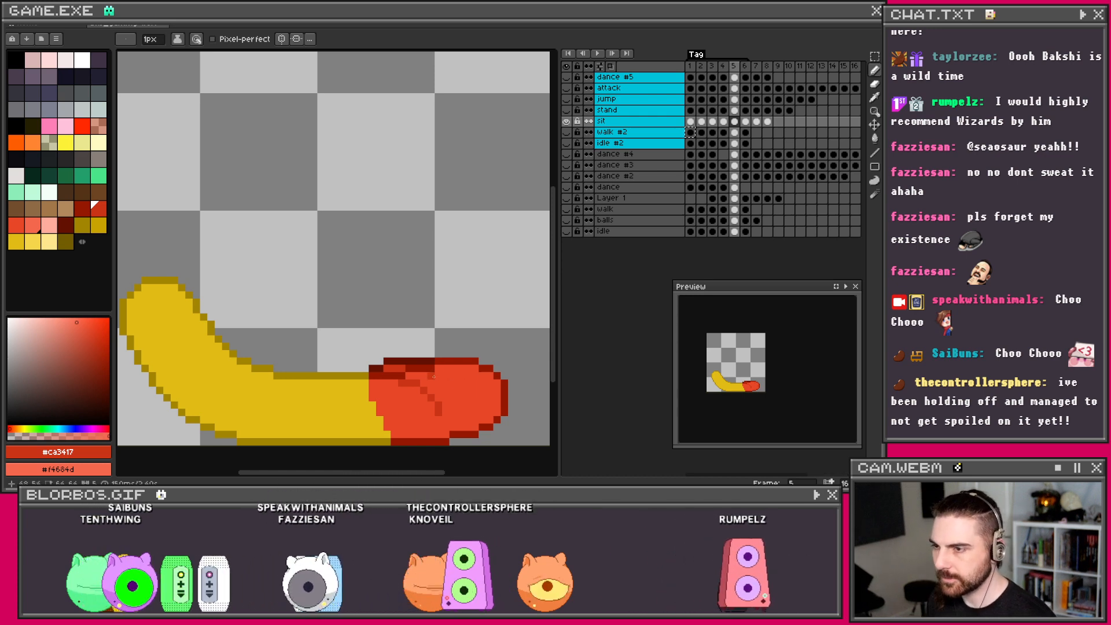
pyautogui.moveTo(434, 376); pyautogui.dragTo(462, 388)
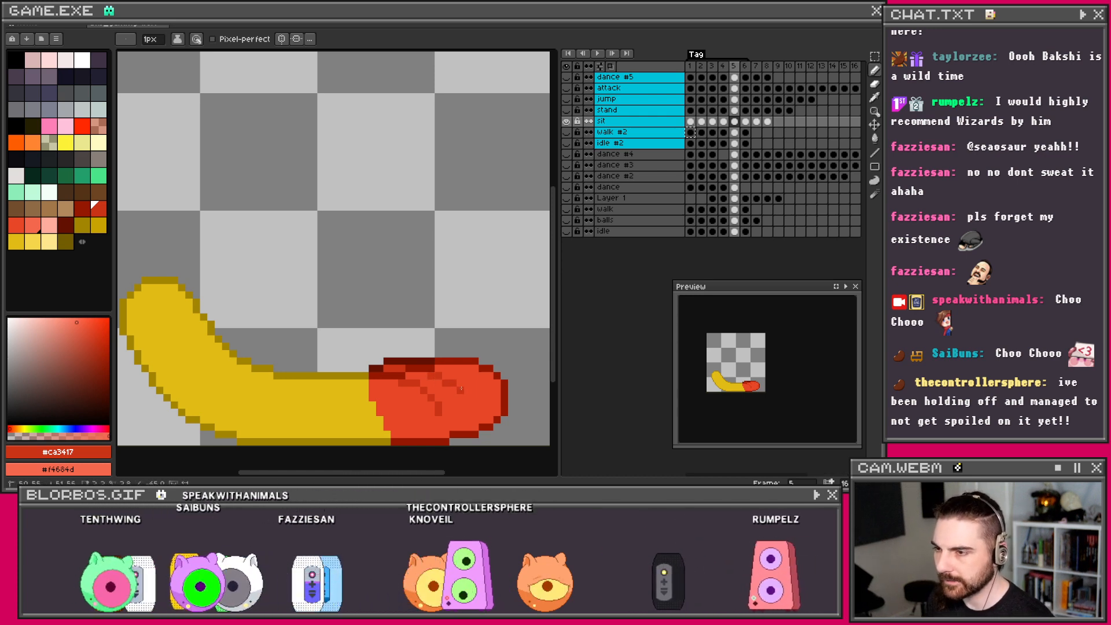
pyautogui.moveTo(438, 368); pyautogui.dragTo(460, 370)
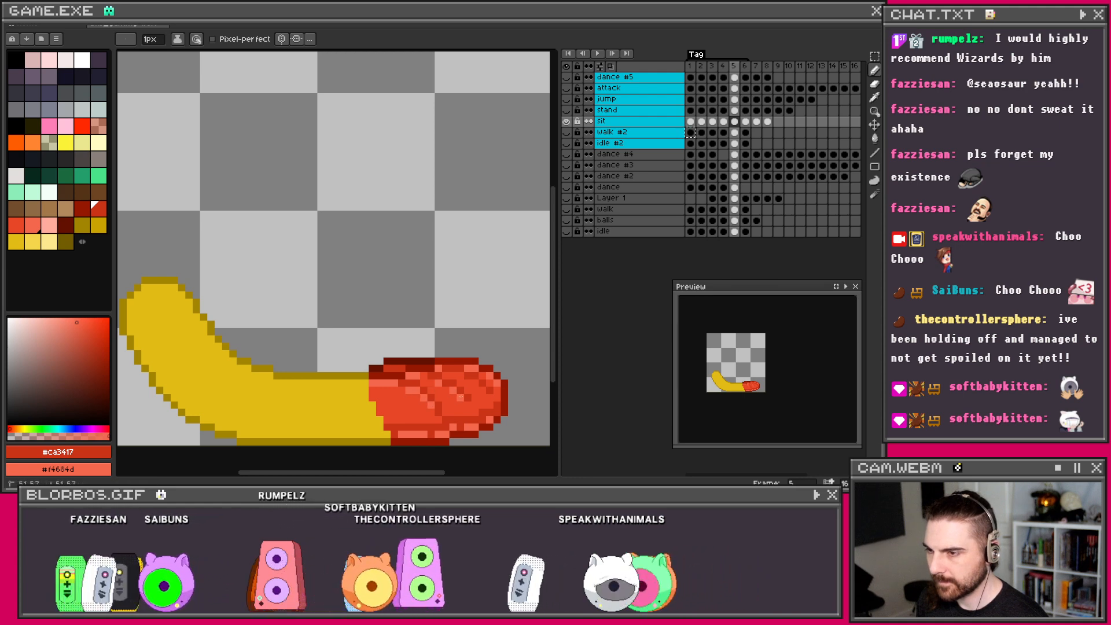
pyautogui.scroll(-3, 485, 383)
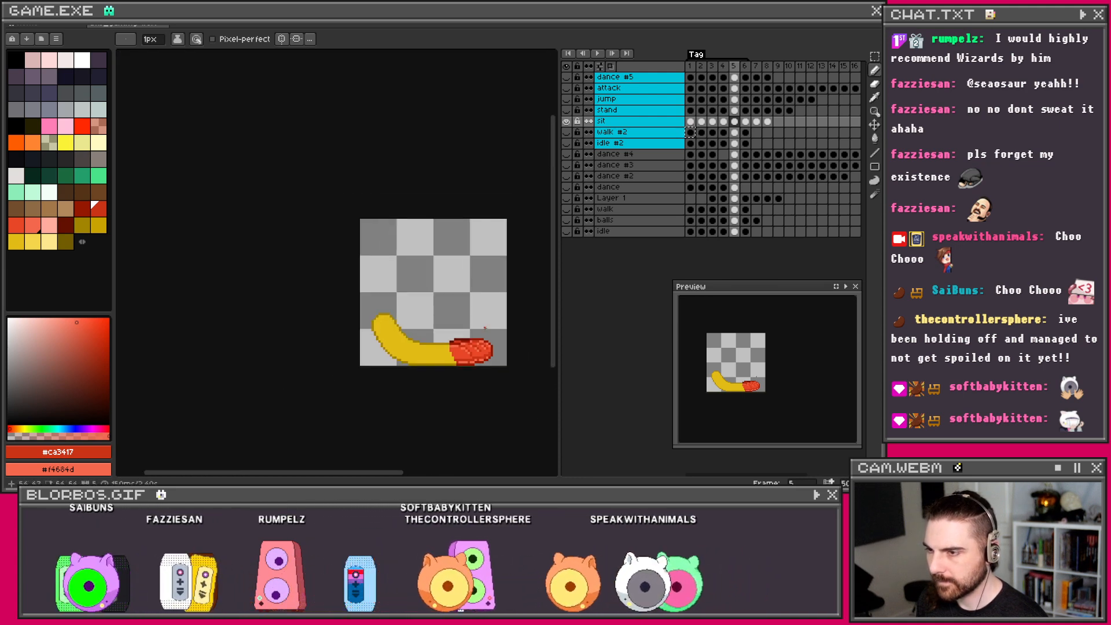
pyautogui.scroll(4, 469, 346)
pyautogui.scroll(-2, 468, 346)
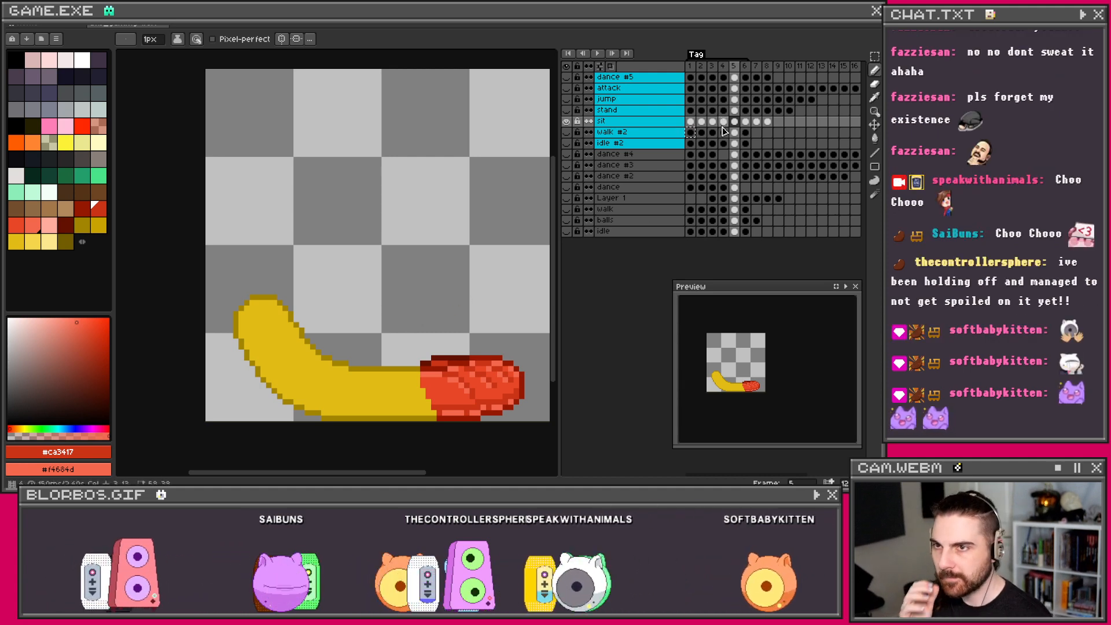
pyautogui.press('Left')
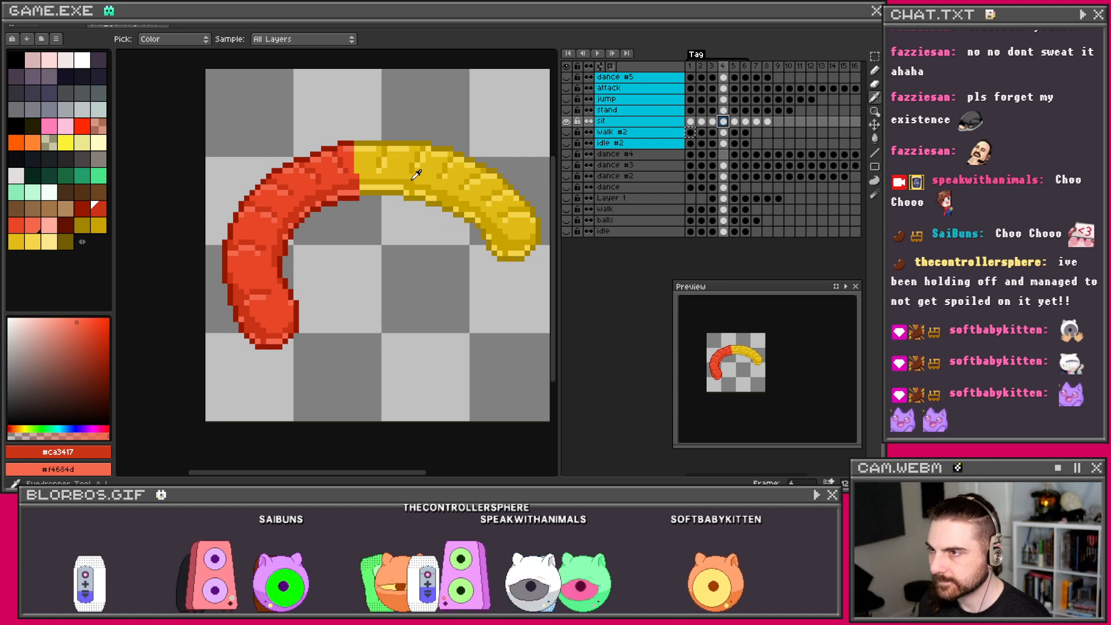
# Step: Sample dark and light yellow from frame 4 as primary and secondary colours, back on frame 5
pyautogui.keyDown('alt'); pyautogui.click(401, 186); pyautogui.keyUp('alt')
pyautogui.keyDown('alt'); pyautogui.rightClick(400, 184); pyautogui.keyUp('alt')
pyautogui.press('Right')
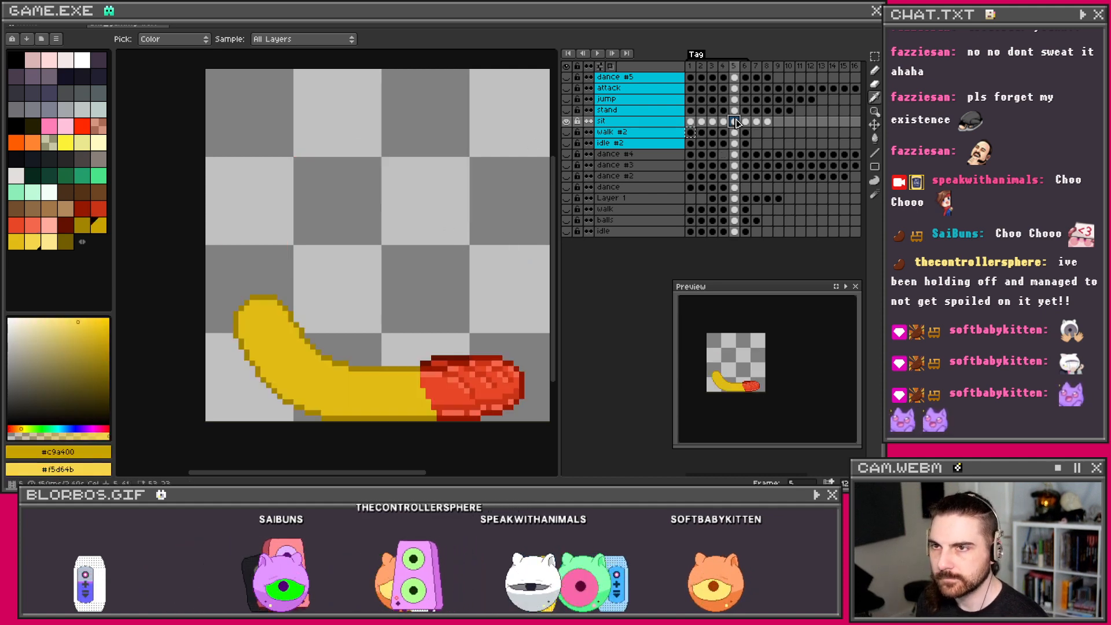
pyautogui.moveTo(450, 336); pyautogui.dragTo(476, 320)
# Step: Draw a dark-yellow shading line along the yellow half's lower and inner edge
pyautogui.moveTo(455, 392); pyautogui.dragTo(364, 392)
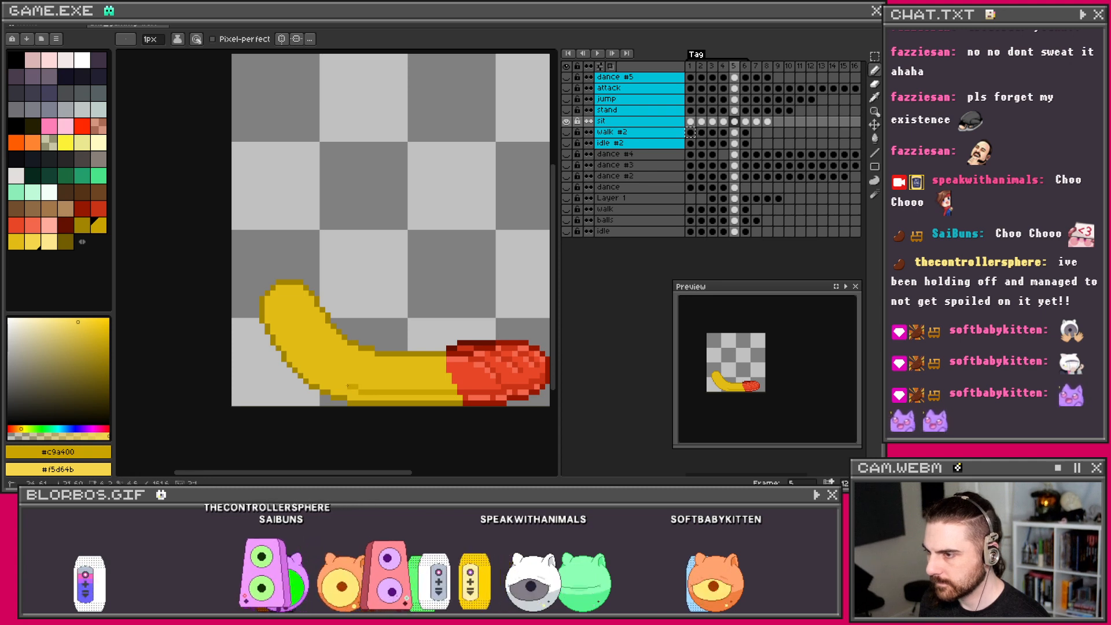
pyautogui.keyDown('shift'); pyautogui.click(338, 386); pyautogui.keyUp('shift')
pyautogui.moveTo(317, 376); pyautogui.dragTo(304, 363)
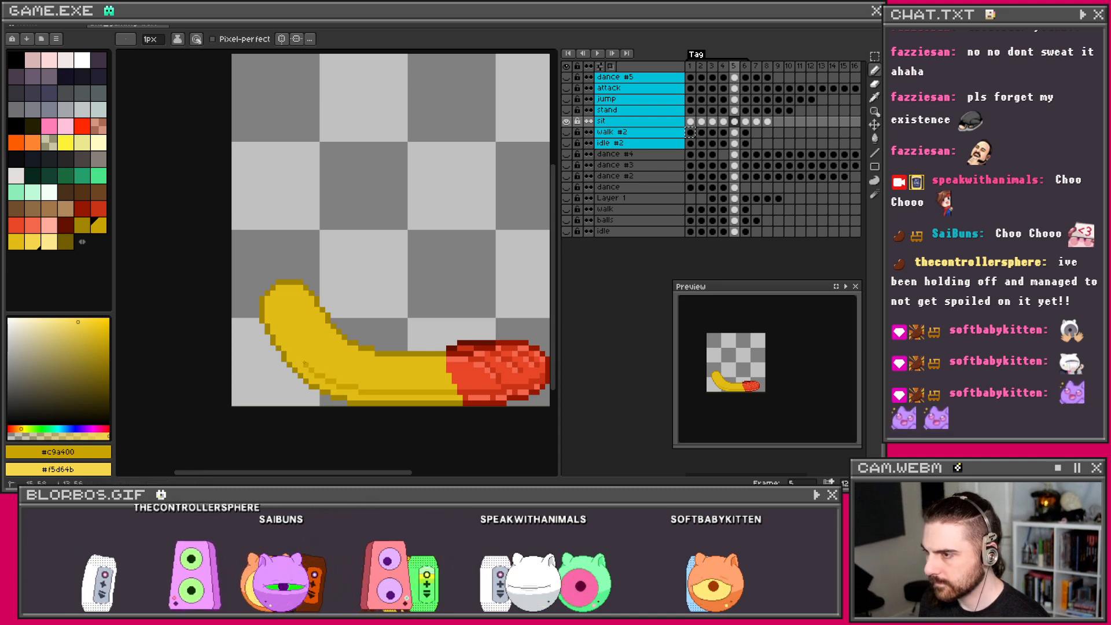
pyautogui.keyDown('shift'); pyautogui.click(289, 342); pyautogui.keyUp('shift')
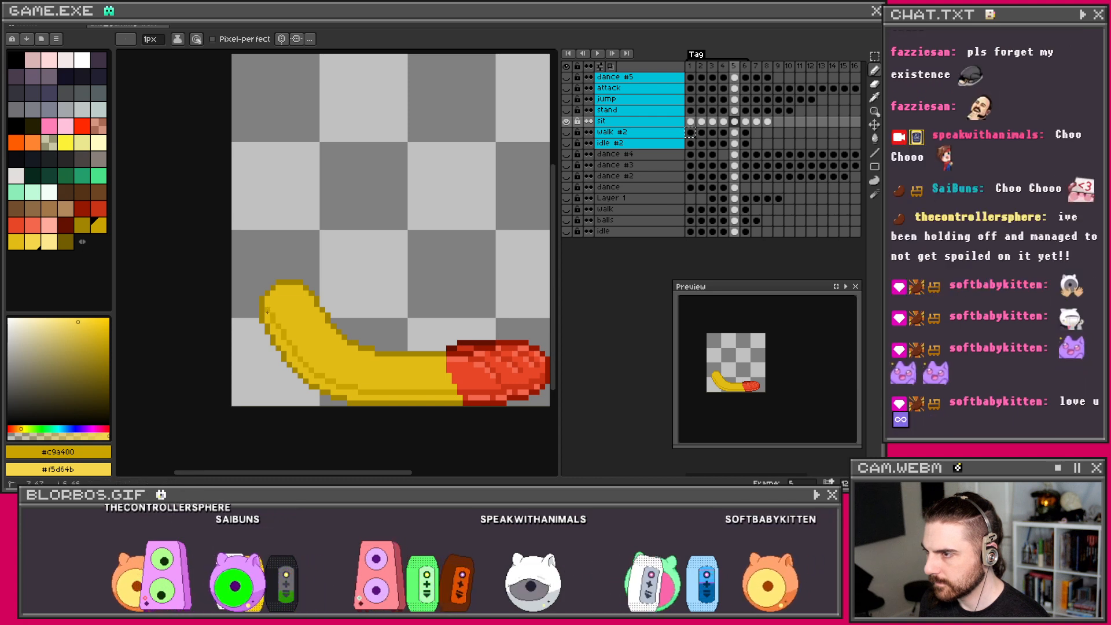
pyautogui.press('g')
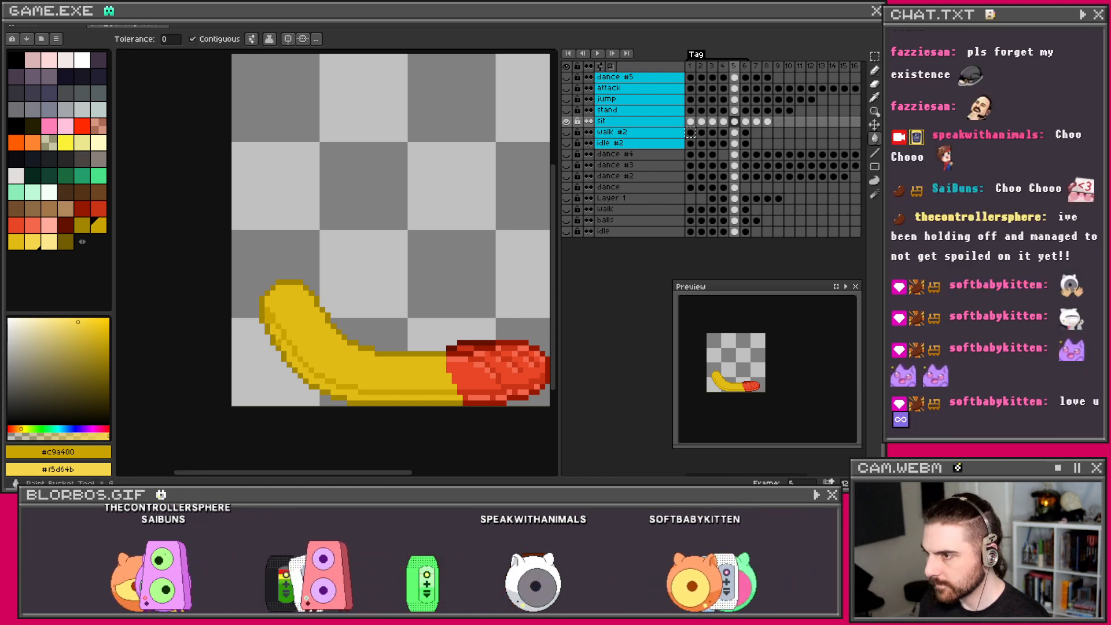
pyautogui.scroll(-1, 422, 375)
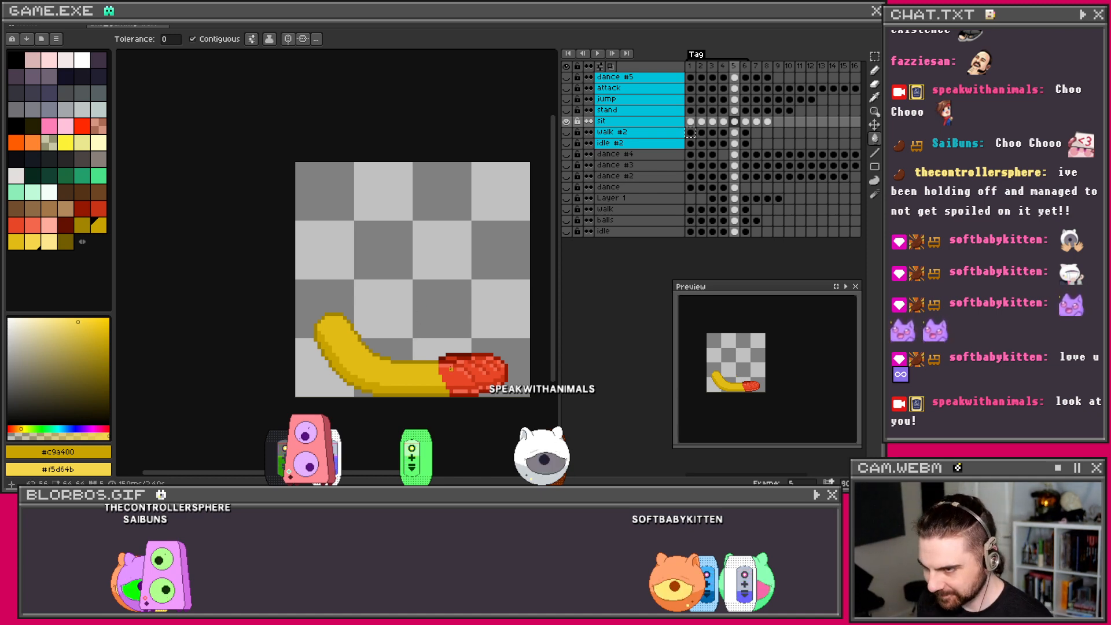
pyautogui.scroll(1, 431, 393)
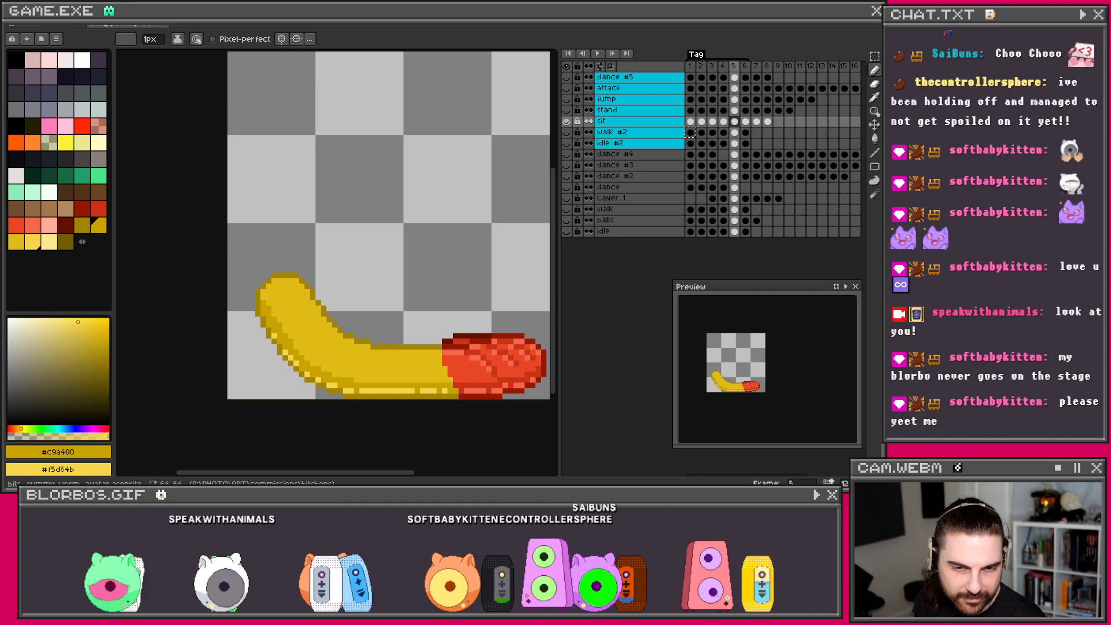
# Step: Drag repeatedly across the workspace, then undo the last Pencil stroke on the worm
pyautogui.moveTo(408, 583); pyautogui.dragTo(417, 151)
pyautogui.moveTo(448, 590); pyautogui.dragTo(446, 173)
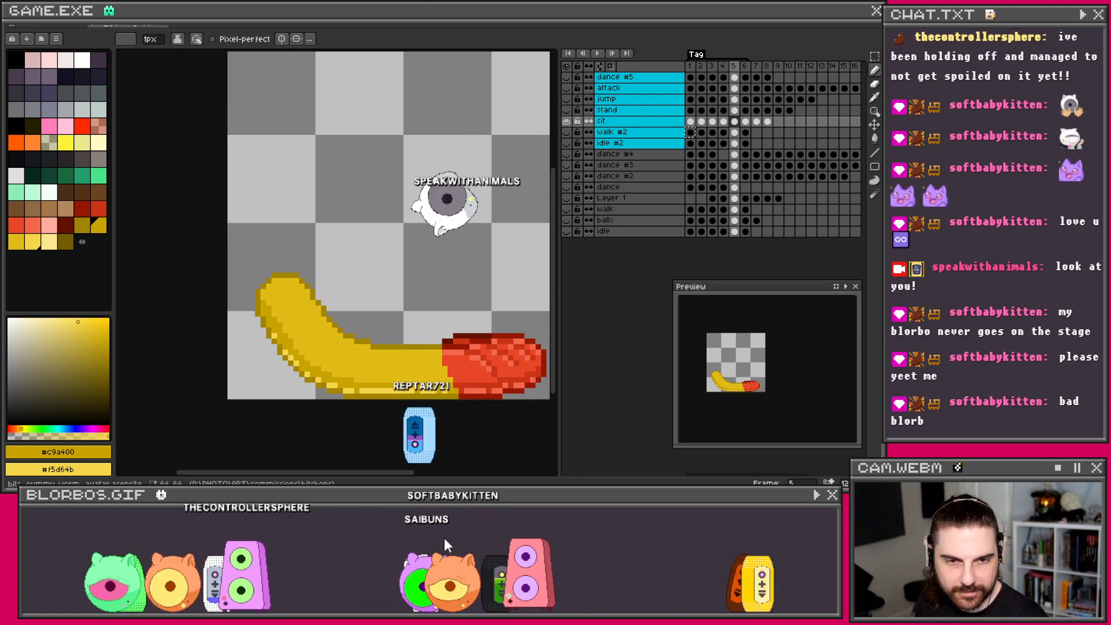
pyautogui.moveTo(431, 588); pyautogui.dragTo(458, 174)
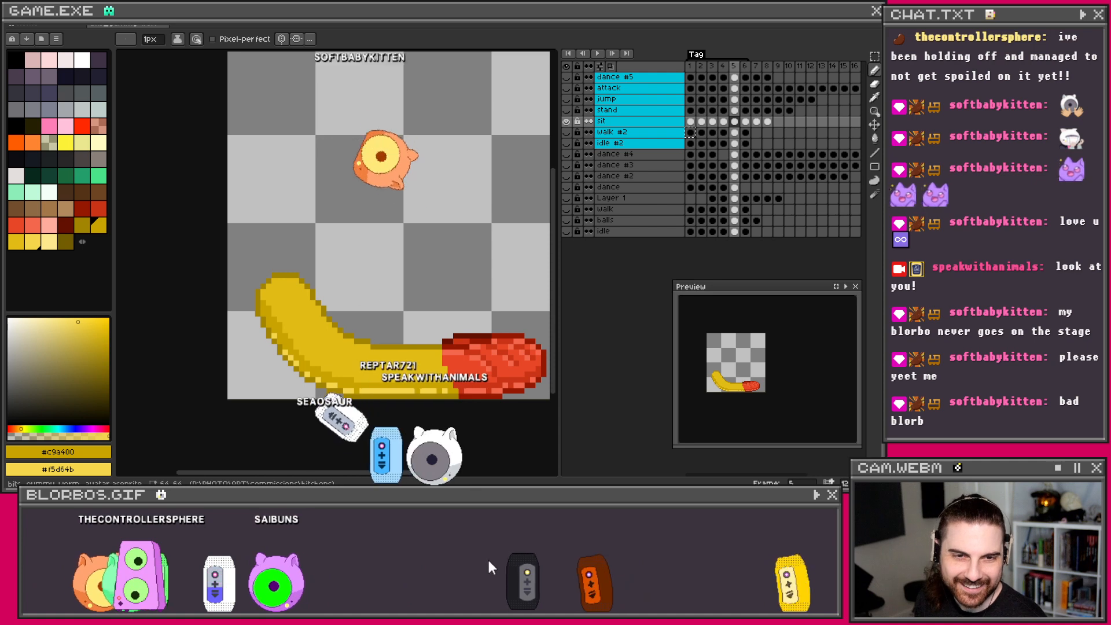
pyautogui.moveTo(563, 585); pyautogui.dragTo(540, 414)
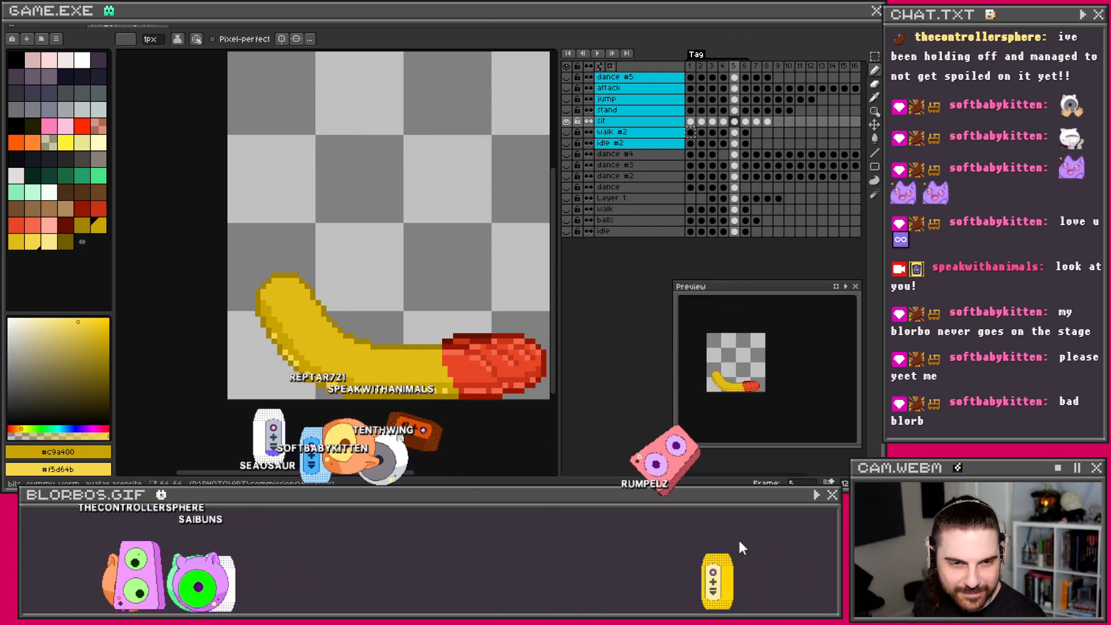
pyautogui.moveTo(719, 579); pyautogui.dragTo(634, 189)
pyautogui.moveTo(249, 581); pyautogui.dragTo(313, 243)
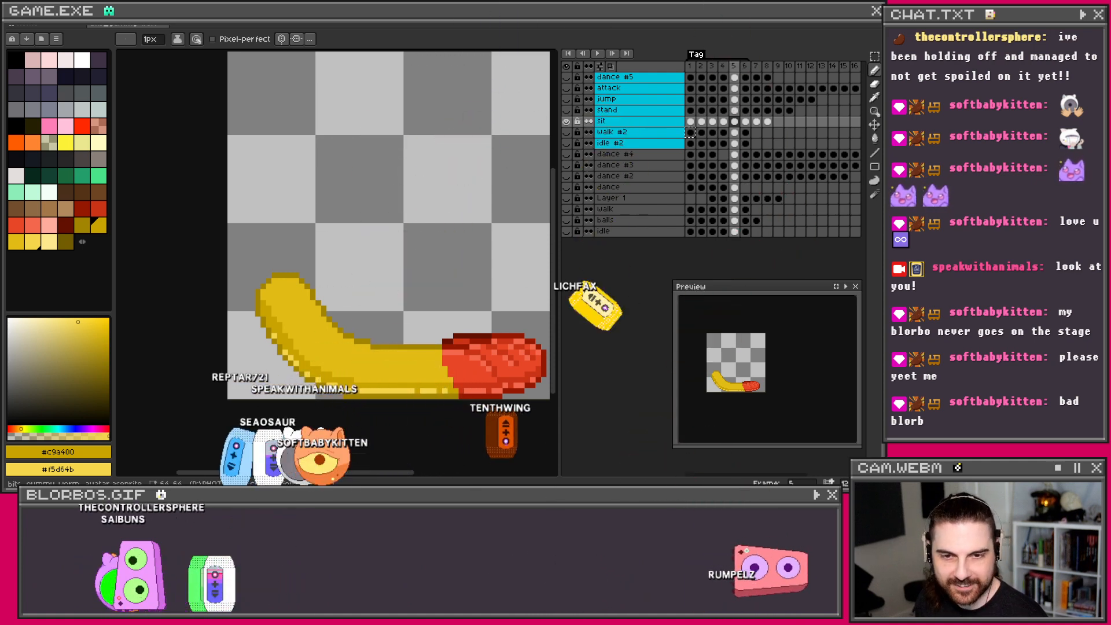
pyautogui.moveTo(166, 578); pyautogui.dragTo(301, 301)
pyautogui.moveTo(150, 579); pyautogui.dragTo(317, 300)
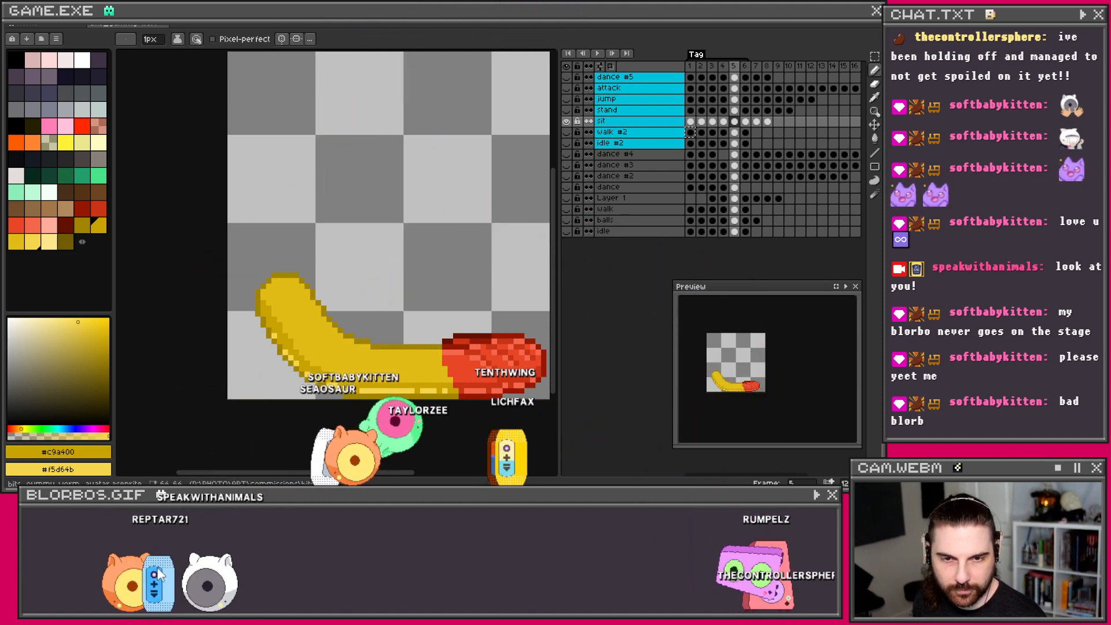
pyautogui.moveTo(175, 556); pyautogui.dragTo(241, 300)
pyautogui.moveTo(129, 576); pyautogui.dragTo(232, 289)
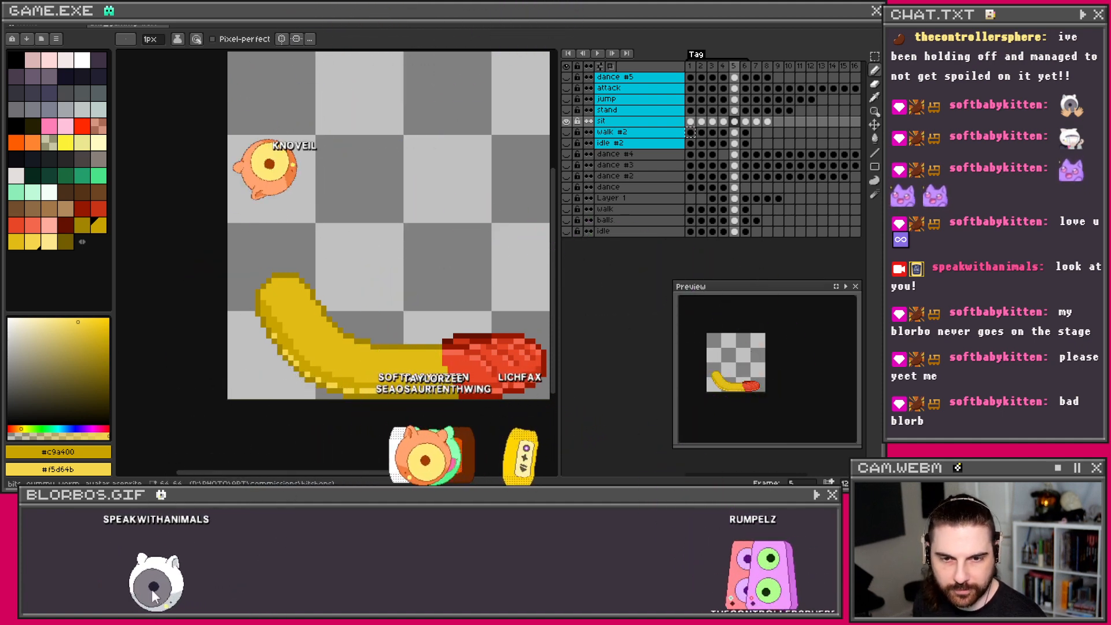
pyautogui.moveTo(482, 455); pyautogui.dragTo(472, 194)
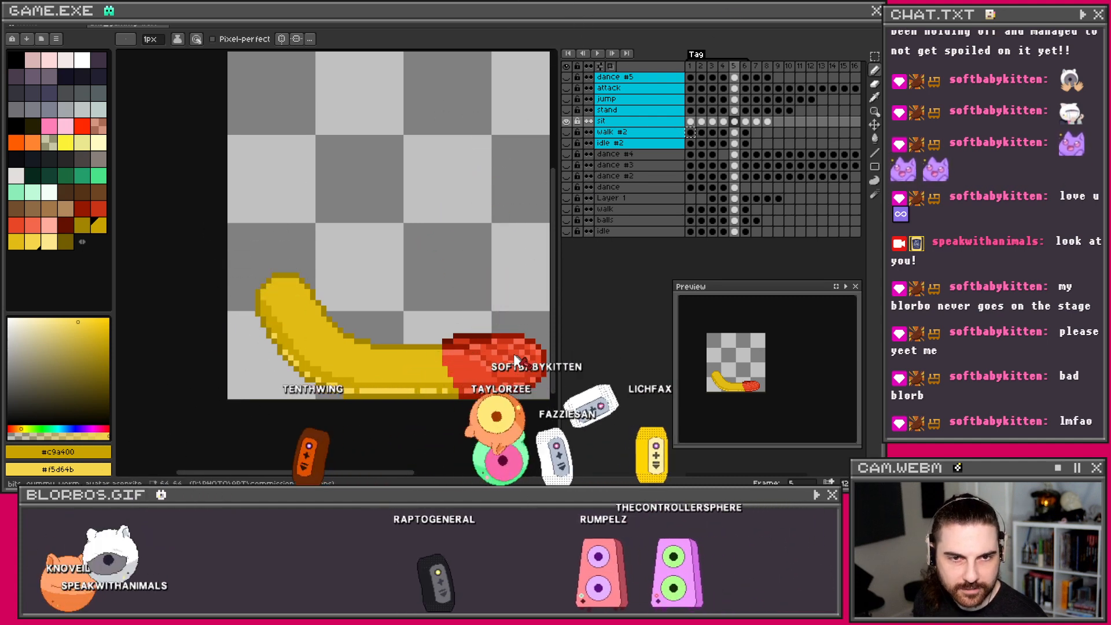
pyautogui.moveTo(460, 430); pyautogui.dragTo(596, 138)
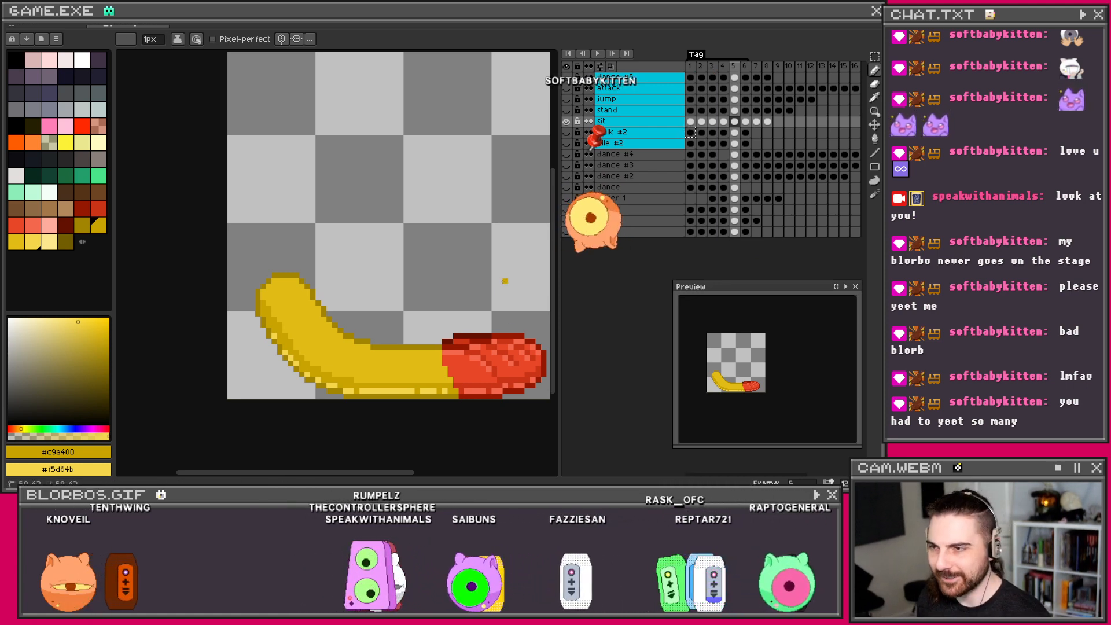
pyautogui.hotkey('ctrl', 'z')
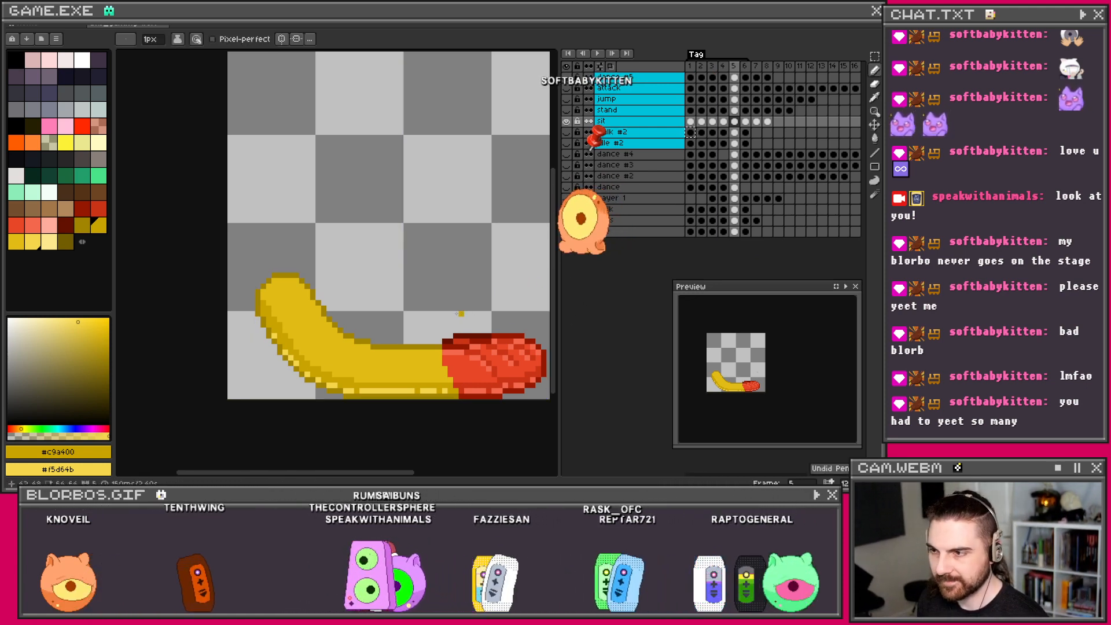
# Step: Add light-yellow highlight pixels along the yellow body's upper edge, undoing one stray stroke
pyautogui.moveTo(461, 312); pyautogui.dragTo(427, 305)
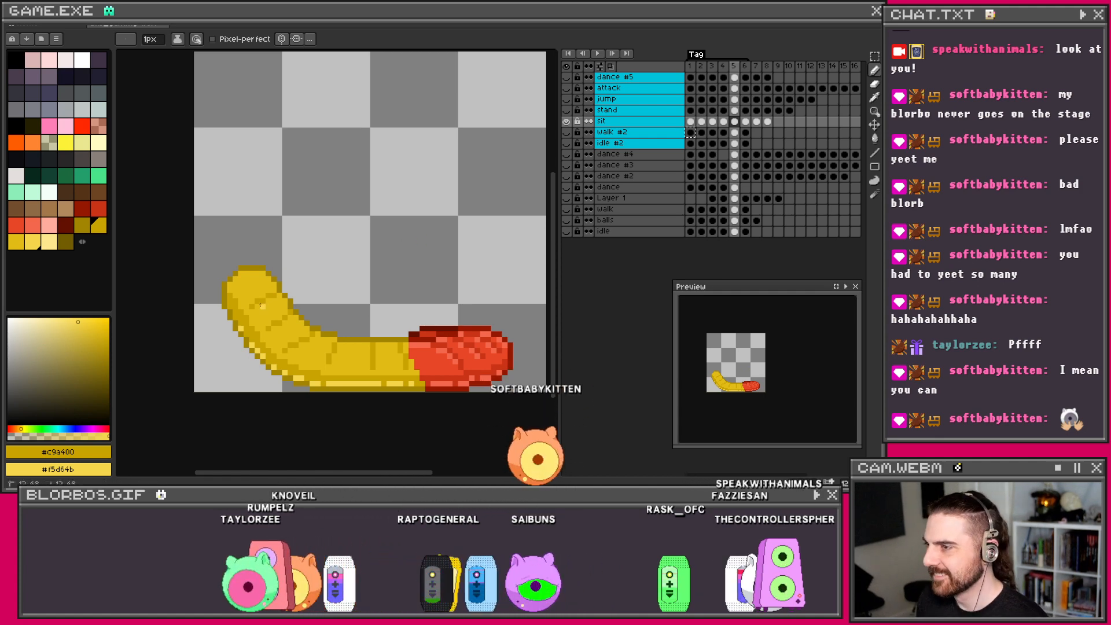
pyautogui.moveTo(273, 299); pyautogui.dragTo(284, 301)
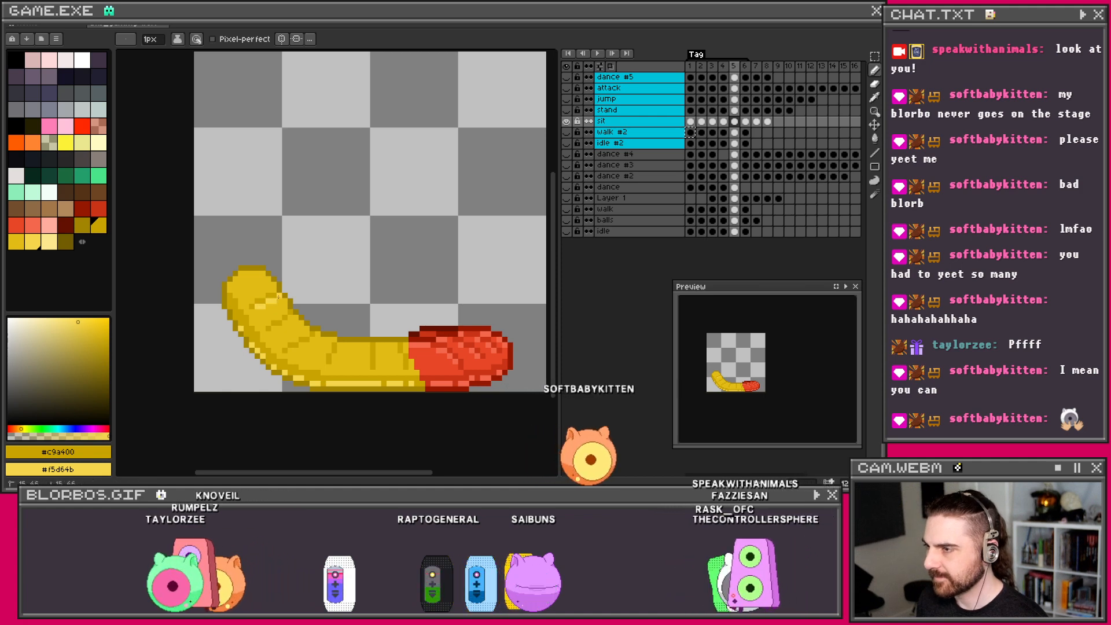
pyautogui.rightClick(295, 317)
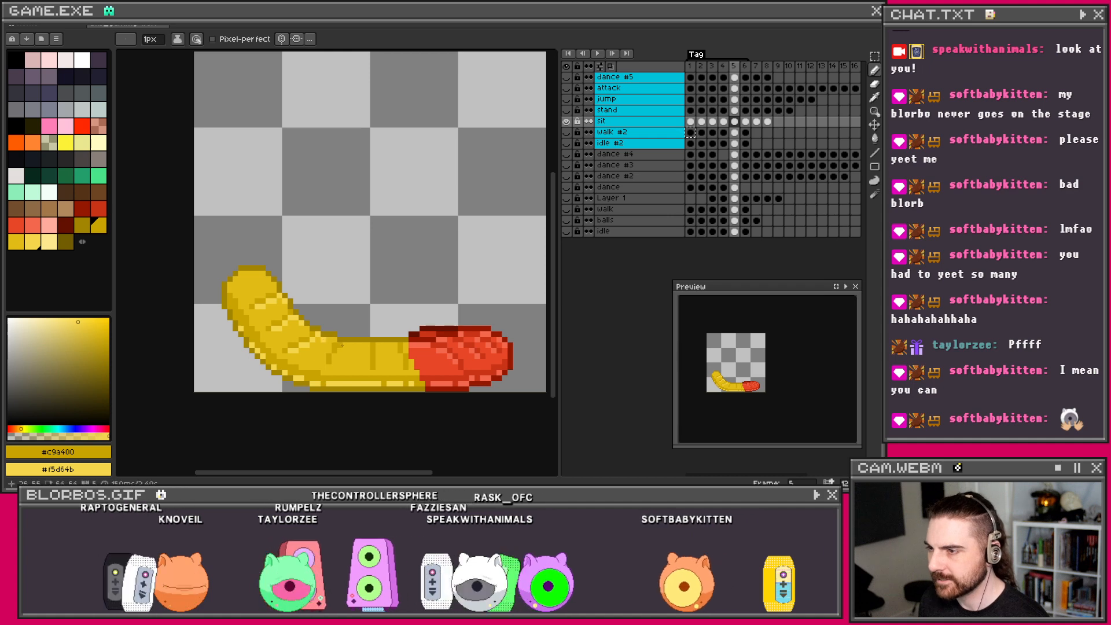
pyautogui.hotkey('ctrl', 'z')
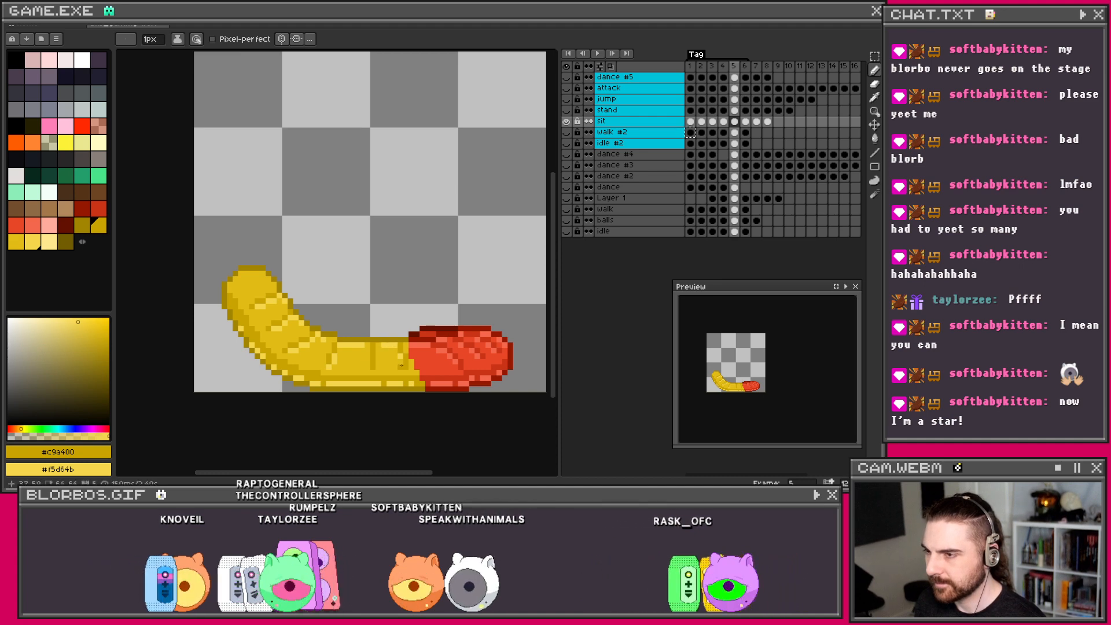
# Step: Zoom in and out to review the highlights and ridges on the yellow half
pyautogui.scroll(-2, 383, 340)
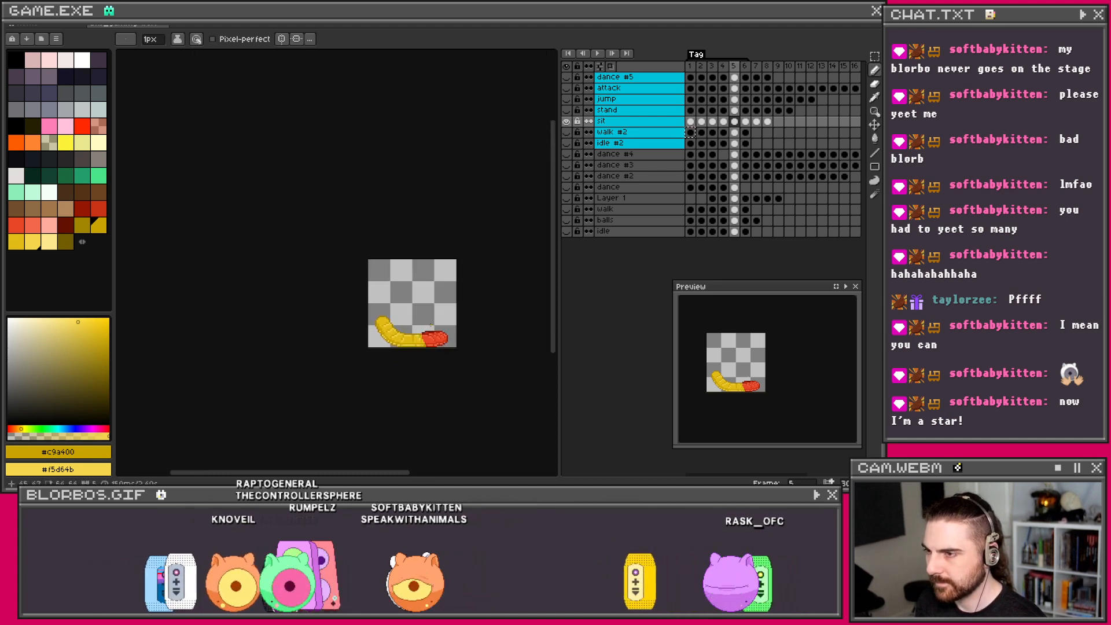
pyautogui.scroll(3, 383, 339)
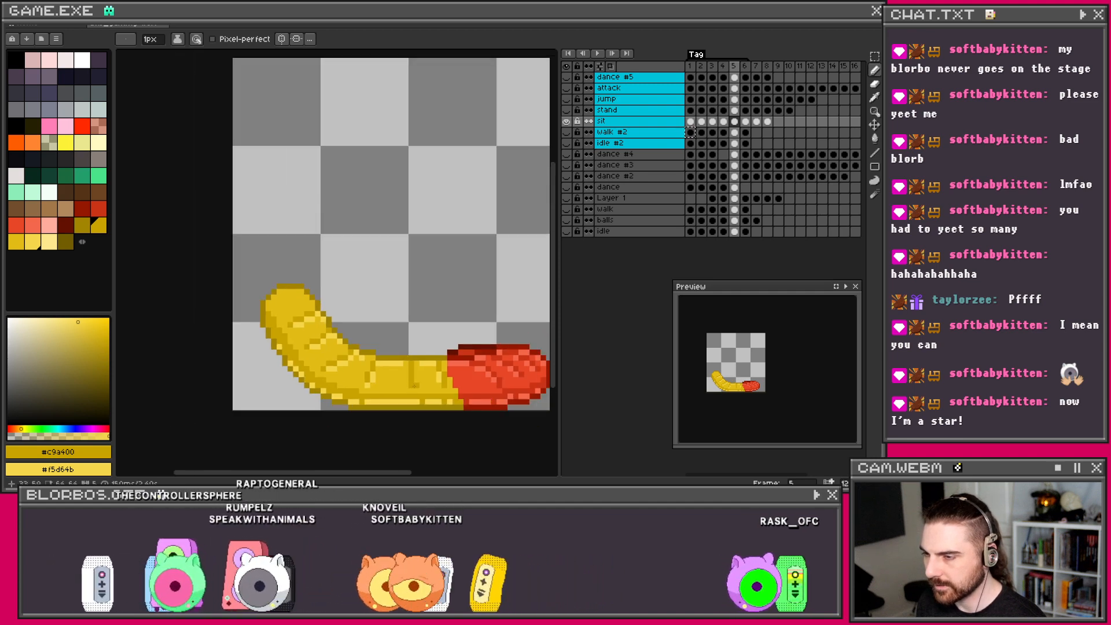
pyautogui.scroll(-2, 433, 336)
pyautogui.scroll(2, 434, 330)
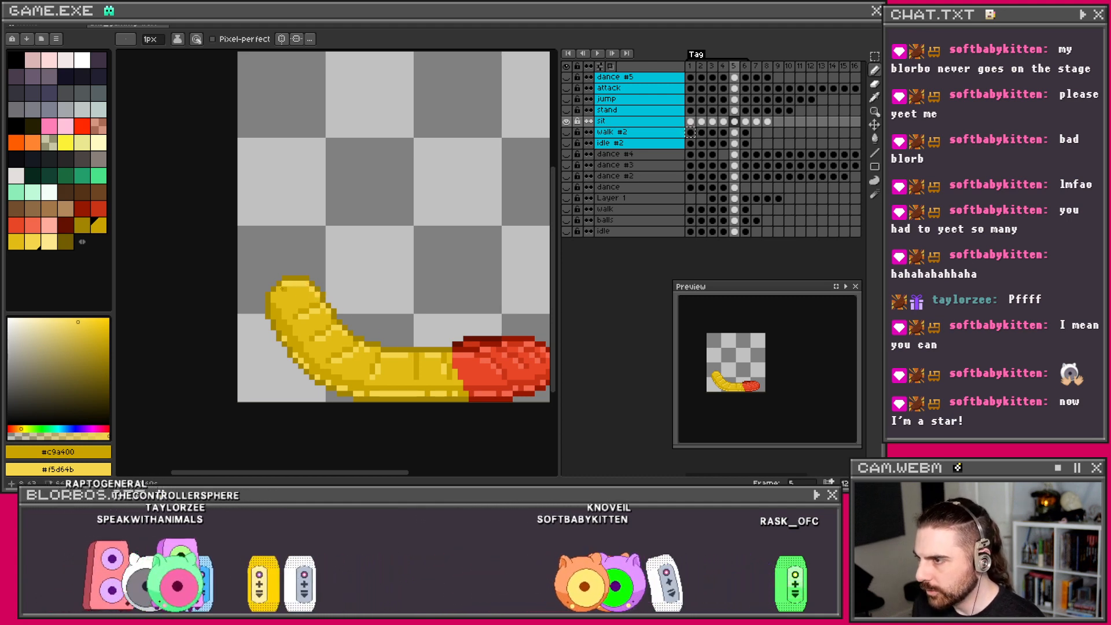
pyautogui.scroll(-1, 344, 293)
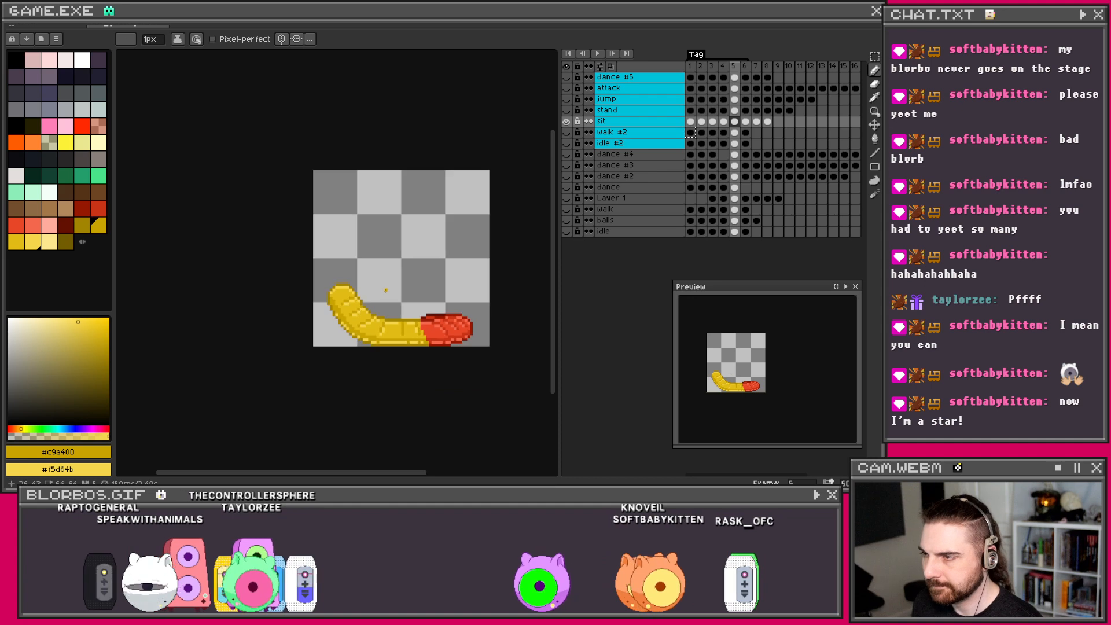
pyautogui.scroll(2, 348, 295)
pyautogui.scroll(-3, 386, 313)
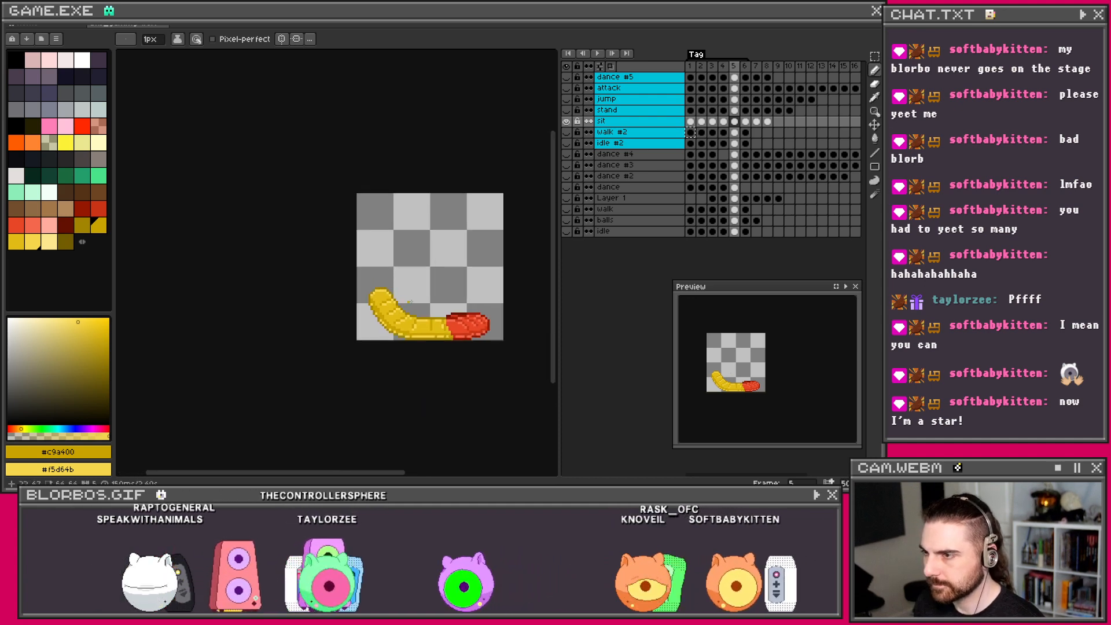
pyautogui.moveTo(448, 289); pyautogui.dragTo(353, 304)
pyautogui.scroll(3, 409, 290)
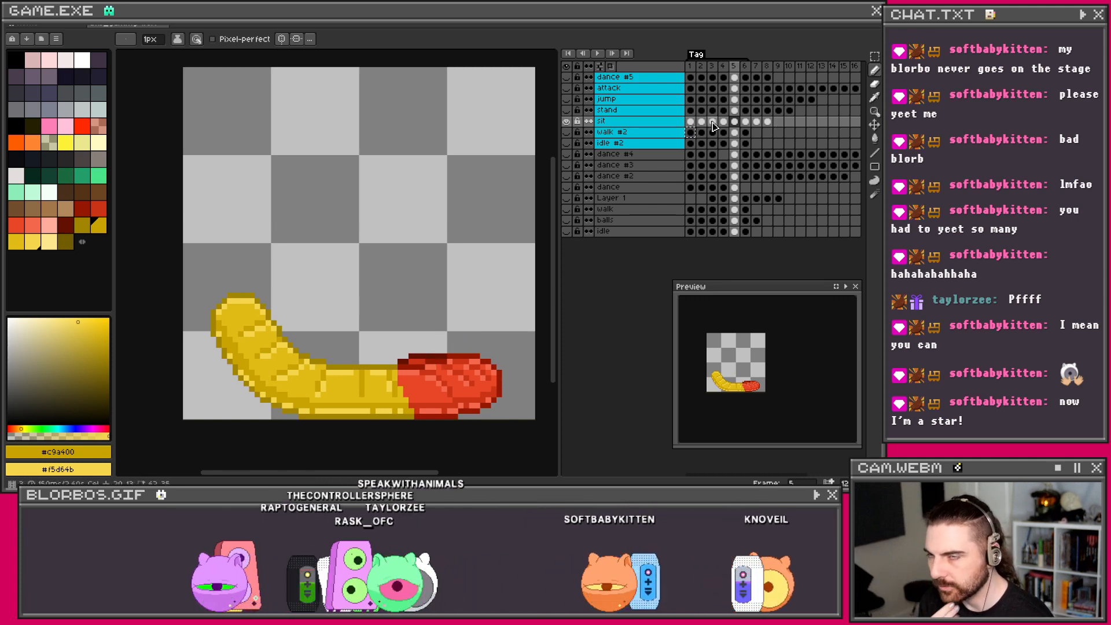
pyautogui.scroll(-3, 512, 267)
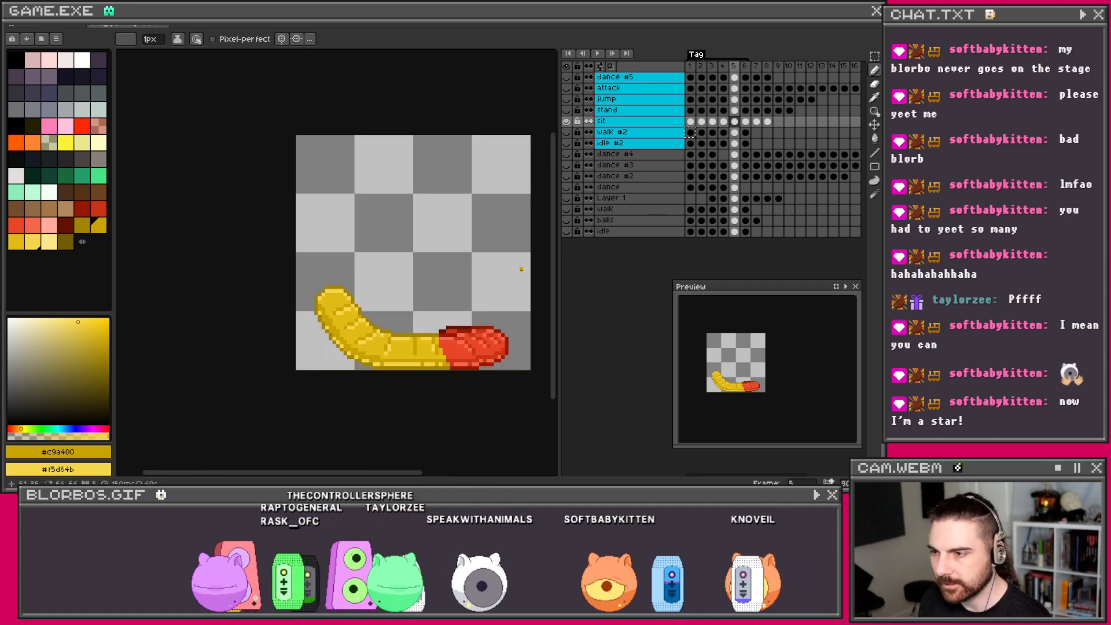
pyautogui.scroll(4, 510, 265)
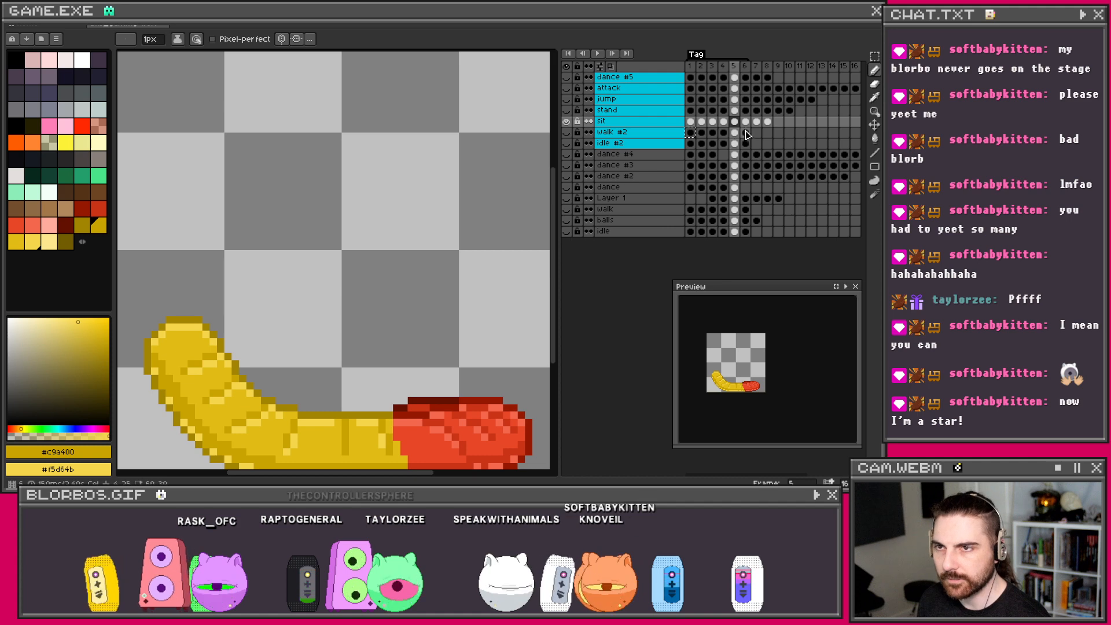
# Step: Eyedrop the worm's red from frame 5 after glancing at frame 6
pyautogui.click(746, 122)
pyautogui.scroll(-1, 353, 363)
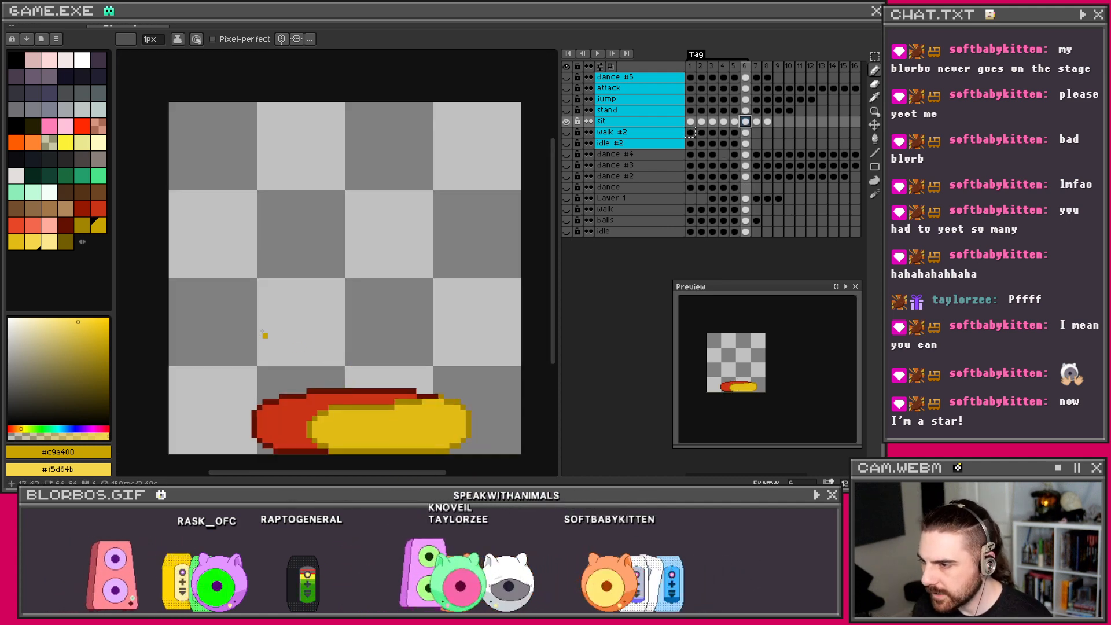
pyautogui.click(735, 124)
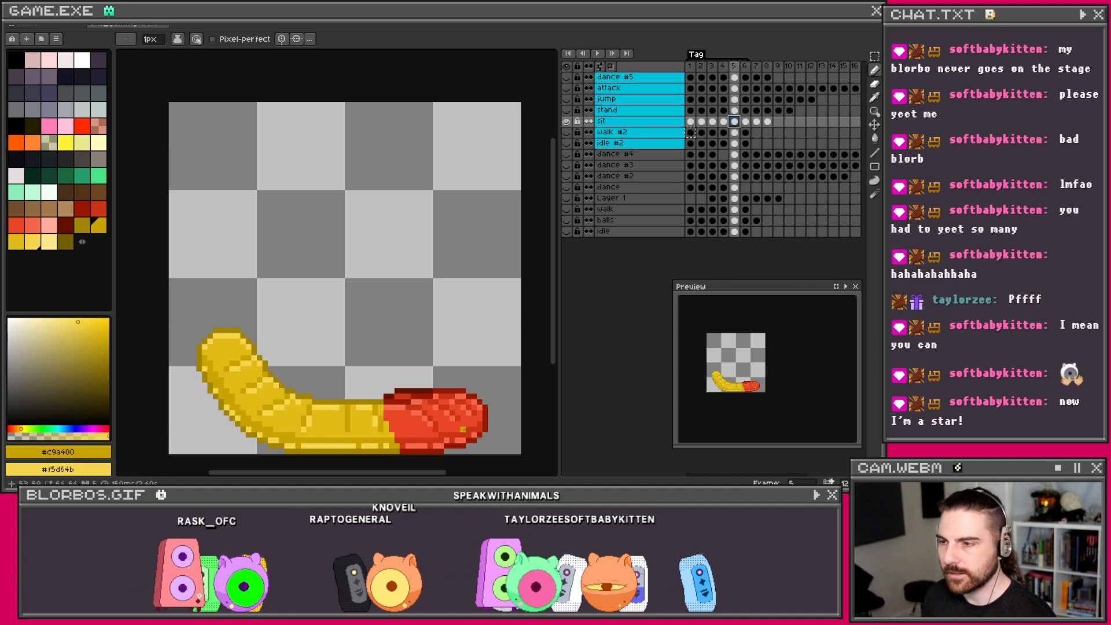
pyautogui.scroll(1, 451, 413)
pyautogui.press('i')
pyautogui.click(398, 399)
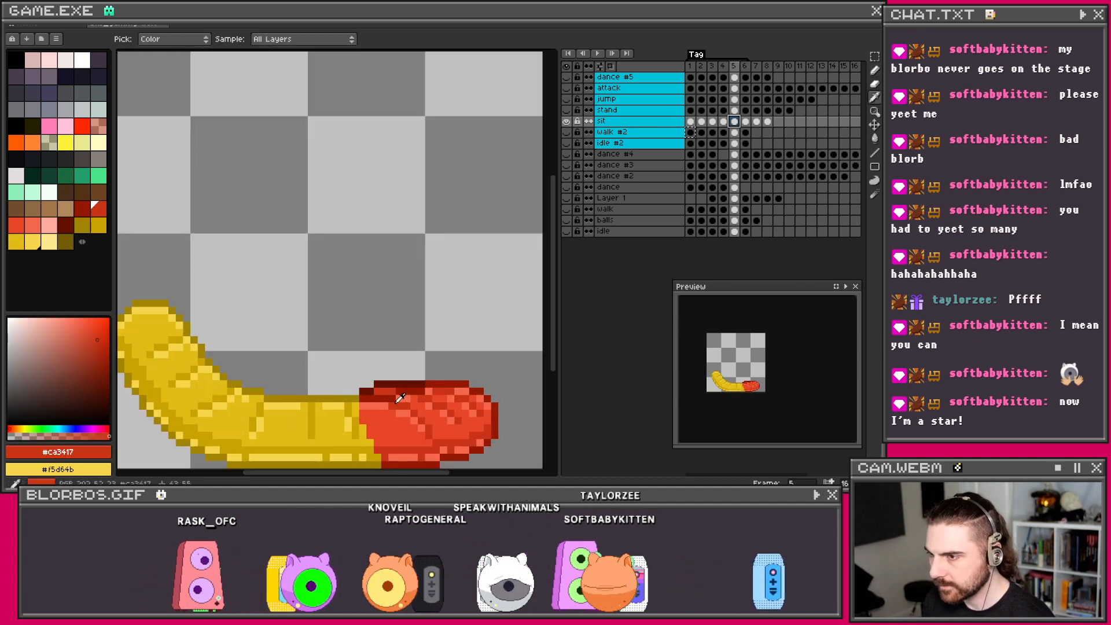
pyautogui.scroll(1, 399, 398)
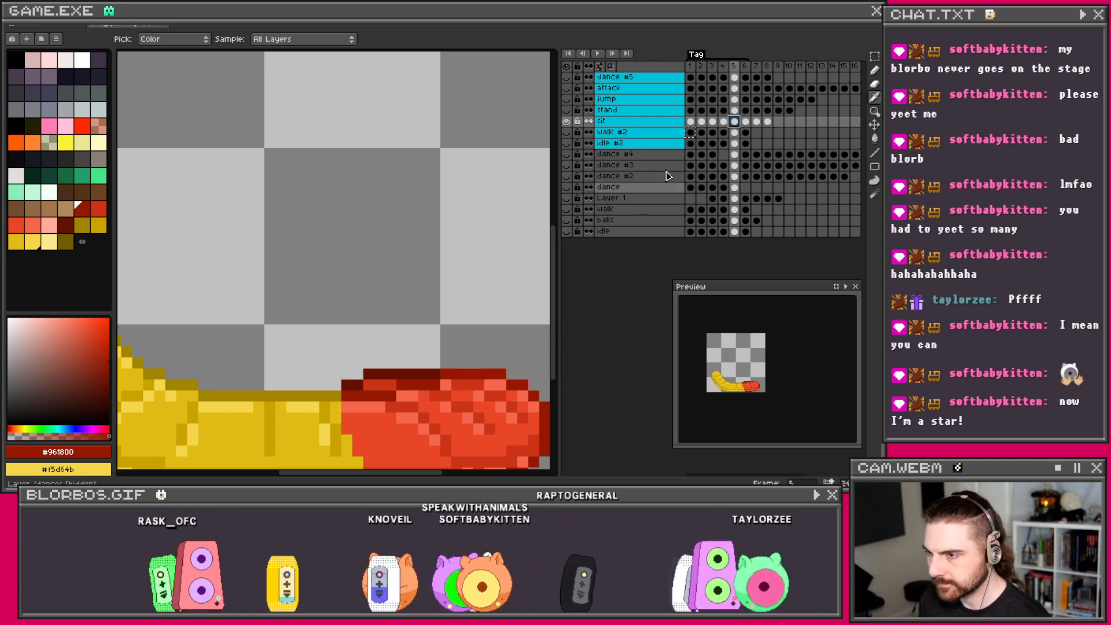
# Step: On frame 6 switch back to the Pencil, comparing its pose against frame 5
pyautogui.click(745, 123)
pyautogui.scroll(-1, 305, 384)
pyautogui.scroll(-1, 362, 367)
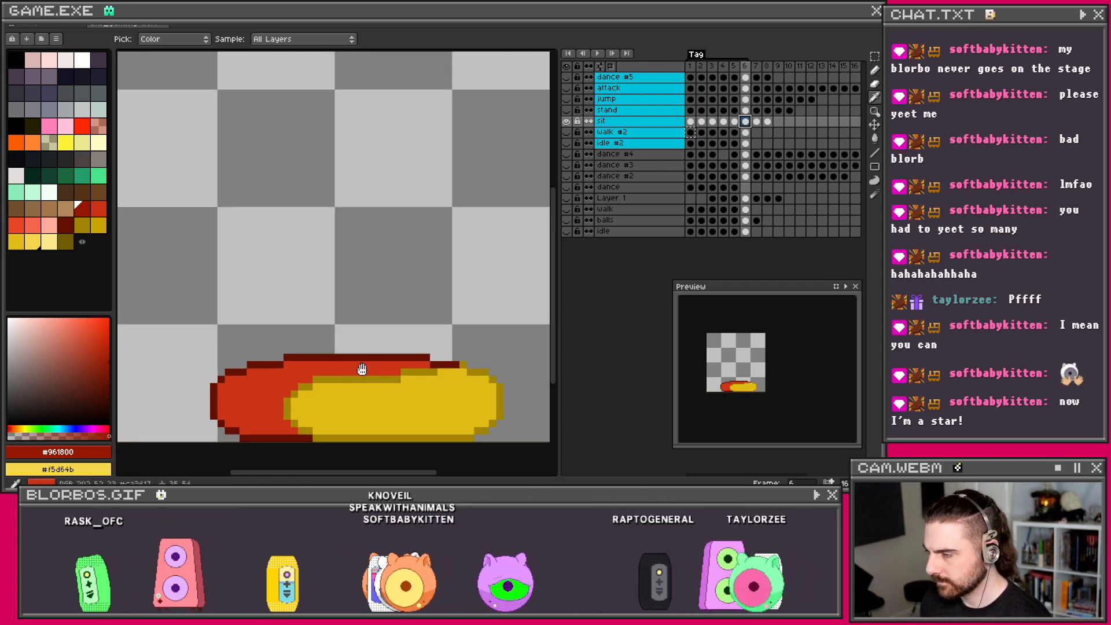
pyautogui.press('b')
pyautogui.scroll(1, 297, 378)
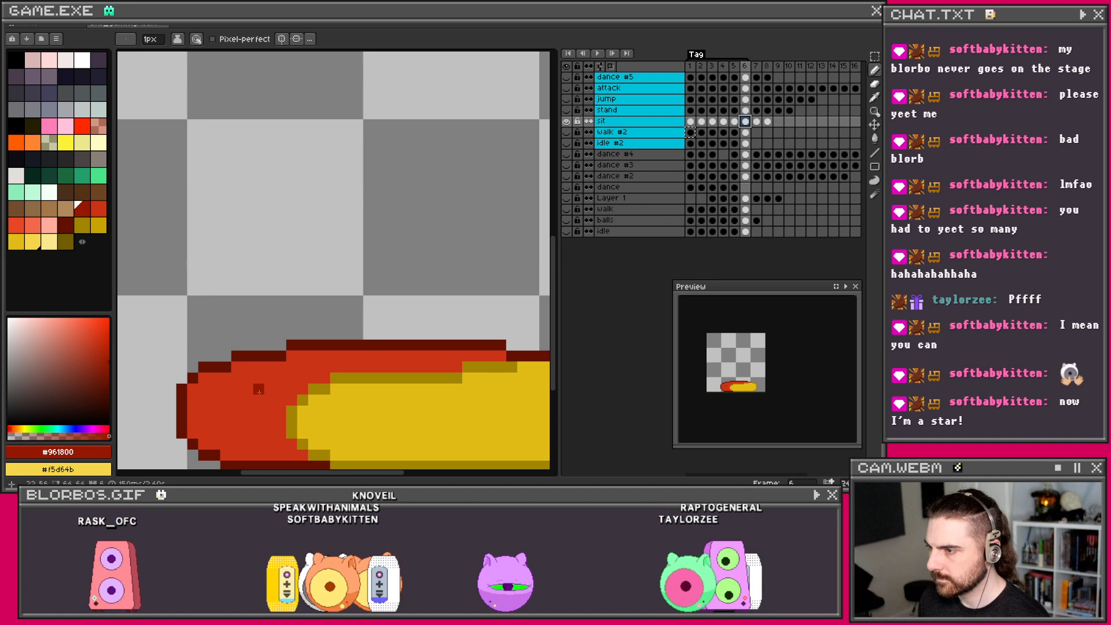
pyautogui.scroll(-1, 259, 391)
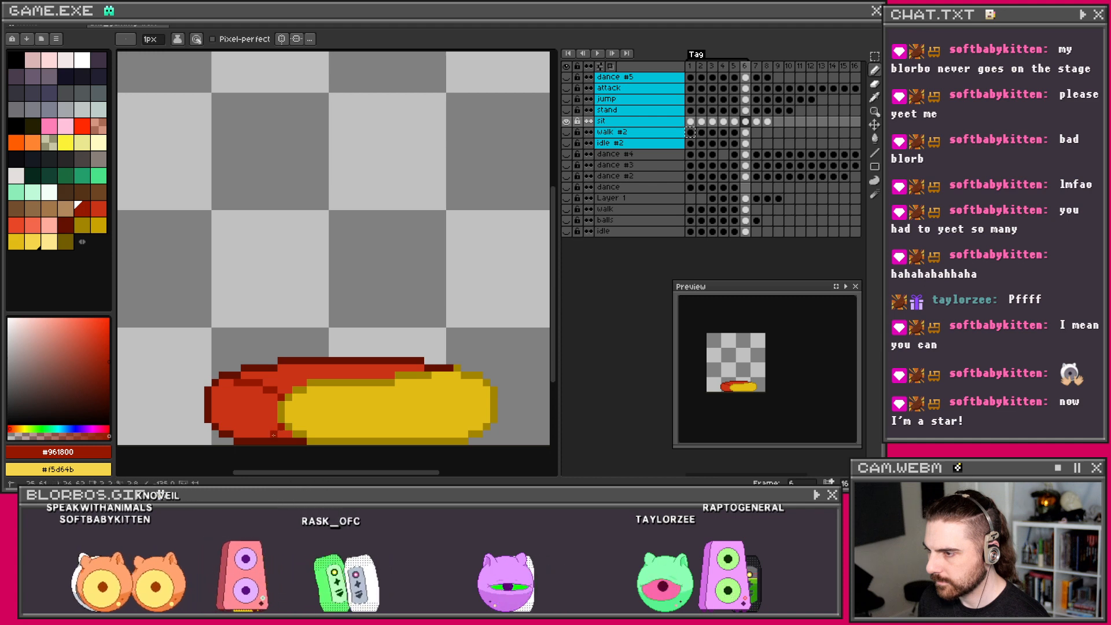
pyautogui.scroll(-3, 323, 360)
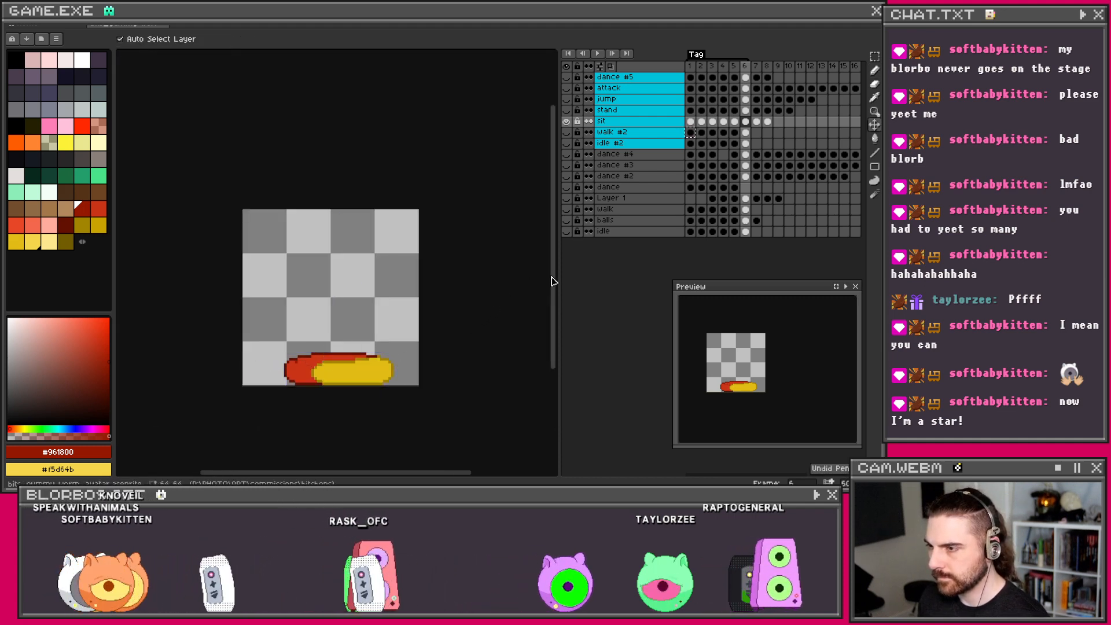
pyautogui.click(735, 122)
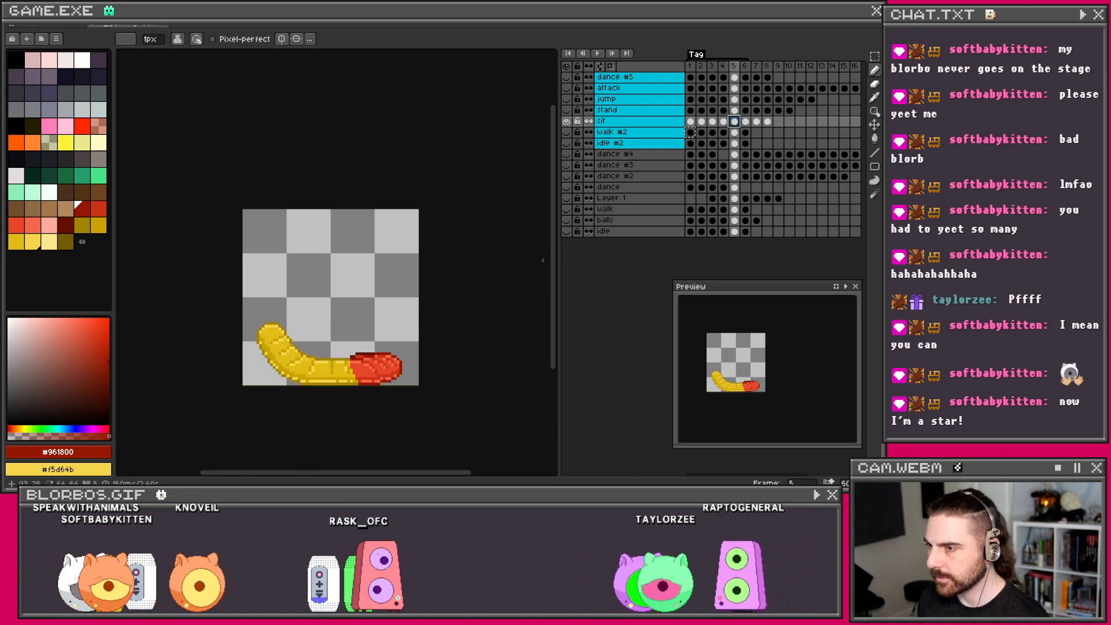
pyautogui.click(745, 124)
# Step: Undo the last pen stroke on frame 6, then step back to frame 5
pyautogui.scroll(3, 318, 359)
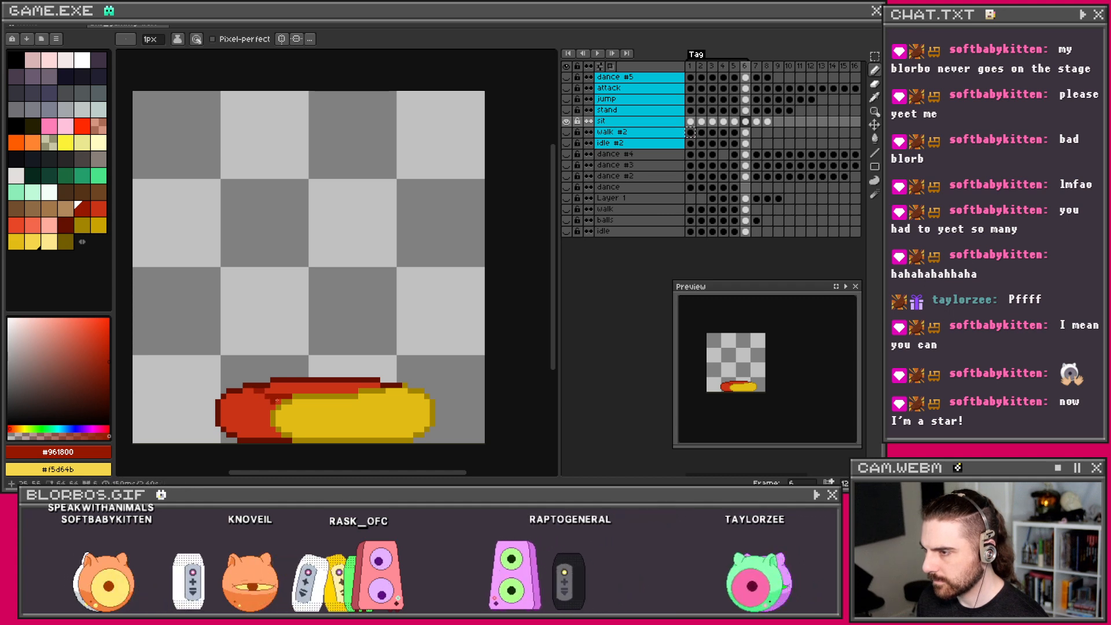
pyautogui.scroll(1, 277, 428)
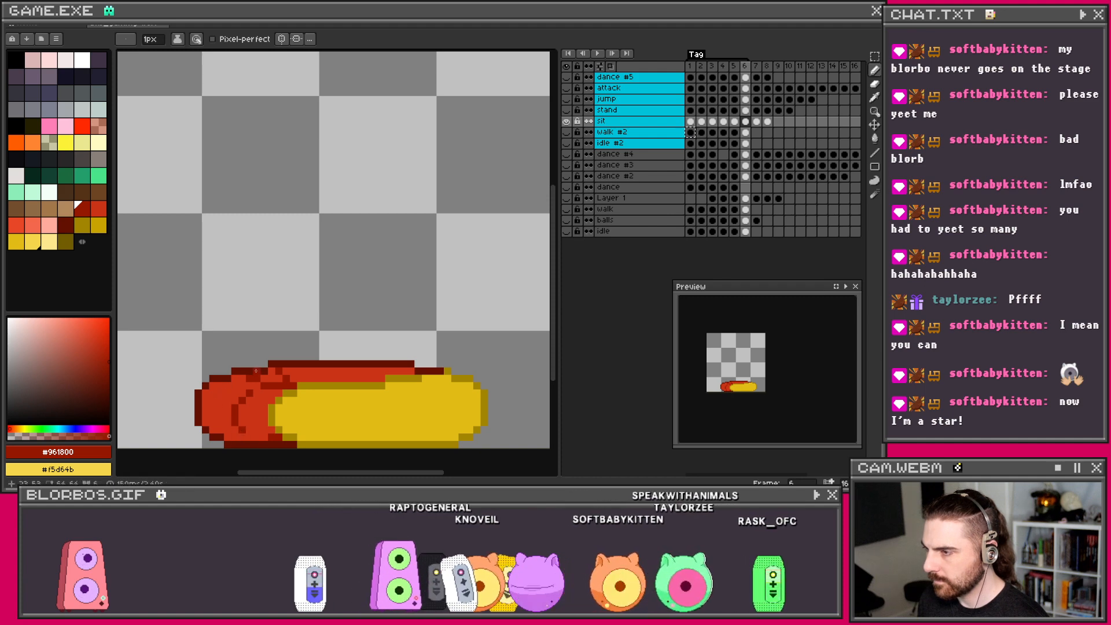
pyautogui.scroll(-1, 231, 413)
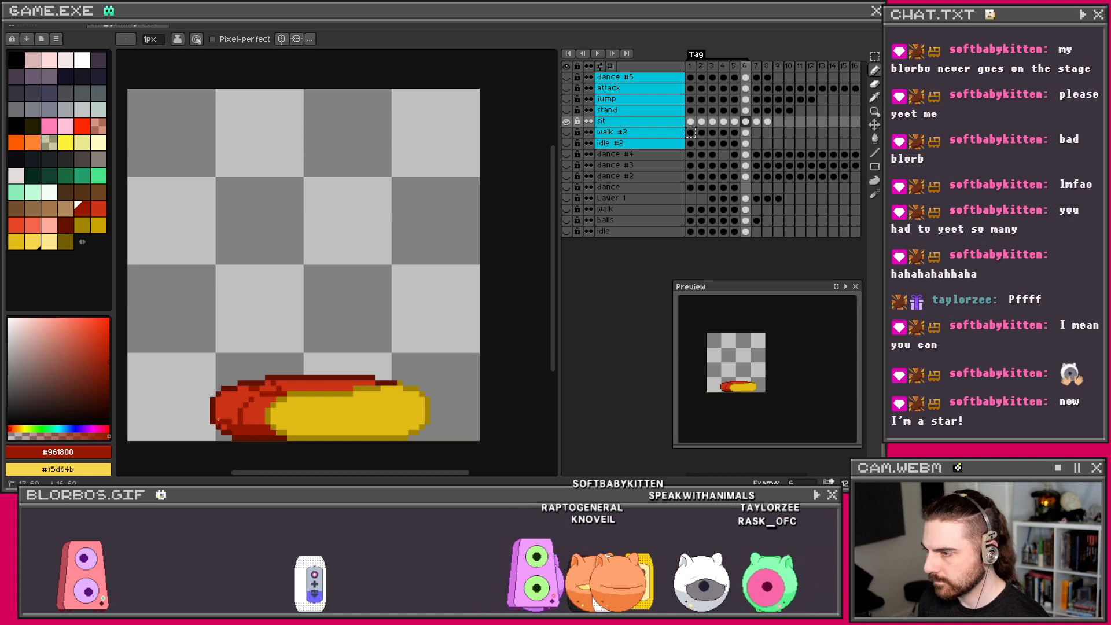
pyautogui.scroll(-3, 290, 345)
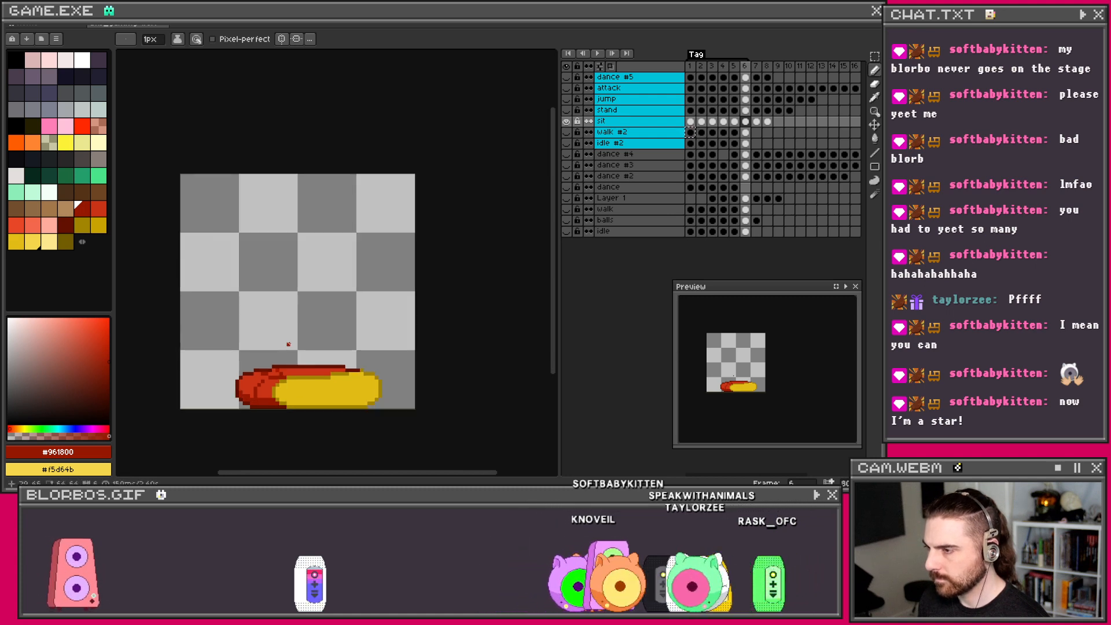
pyautogui.scroll(3, 290, 370)
pyautogui.scroll(1, 290, 372)
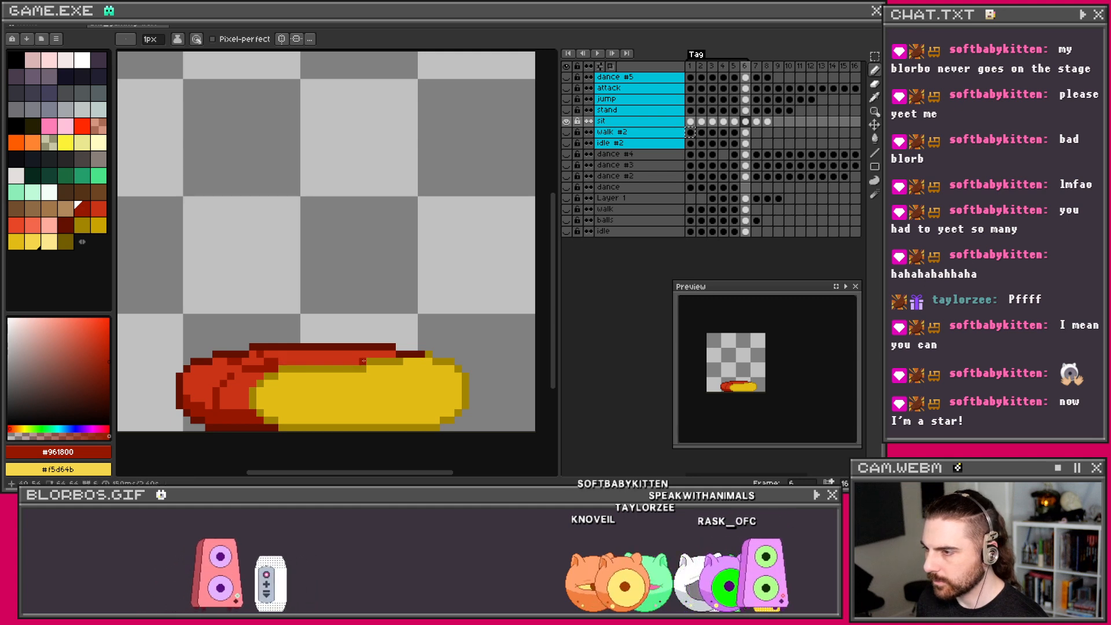
pyautogui.hotkey('ctrl', 'z')
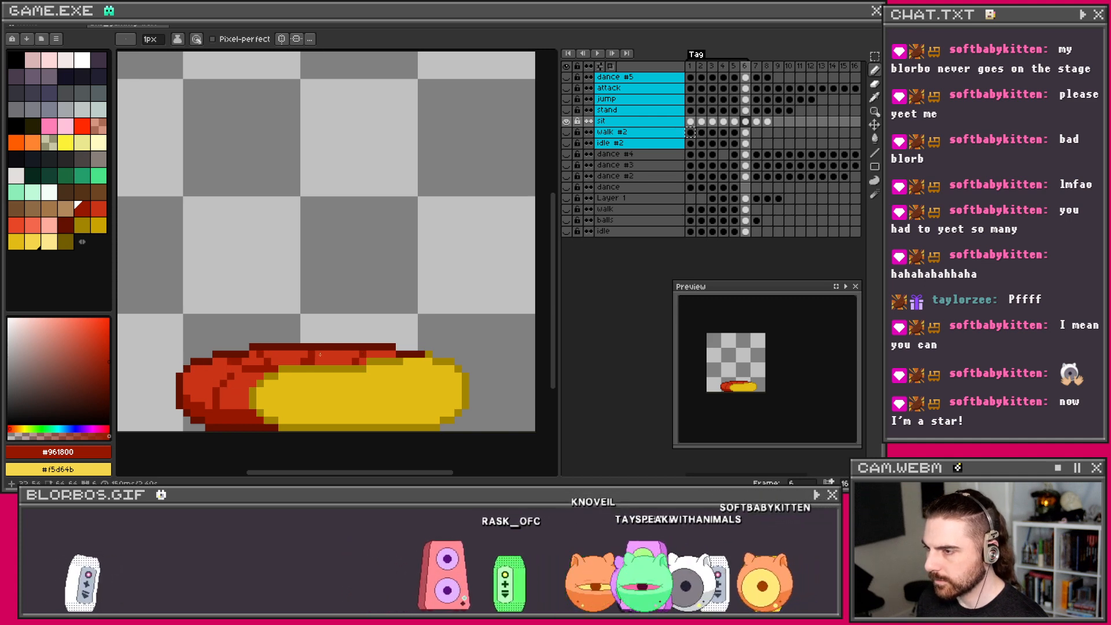
pyautogui.scroll(-3, 420, 359)
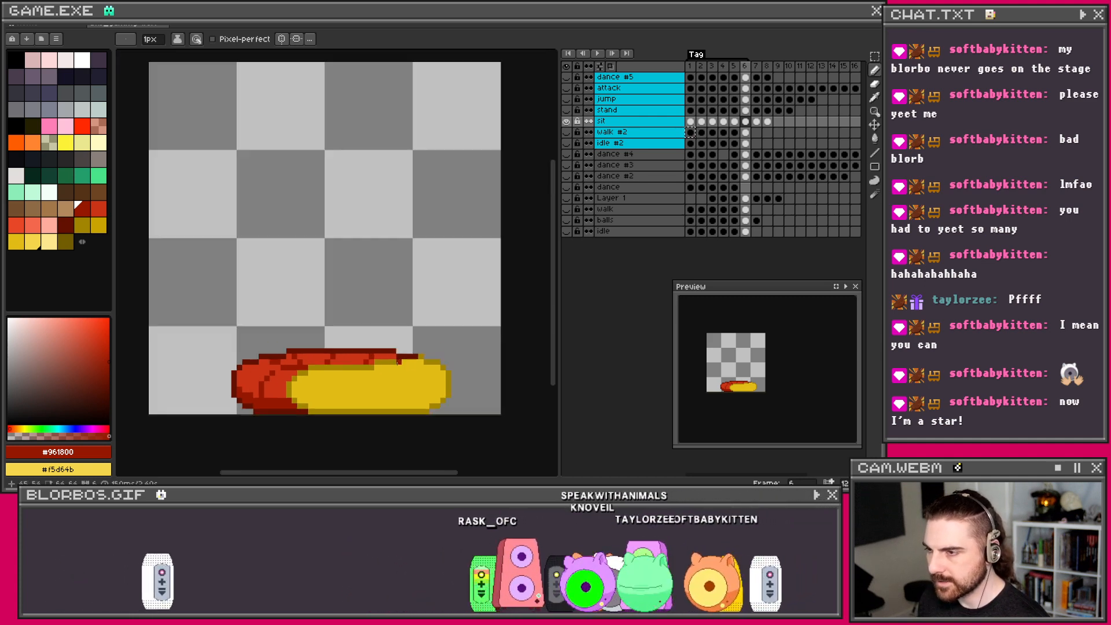
pyautogui.scroll(1, 423, 354)
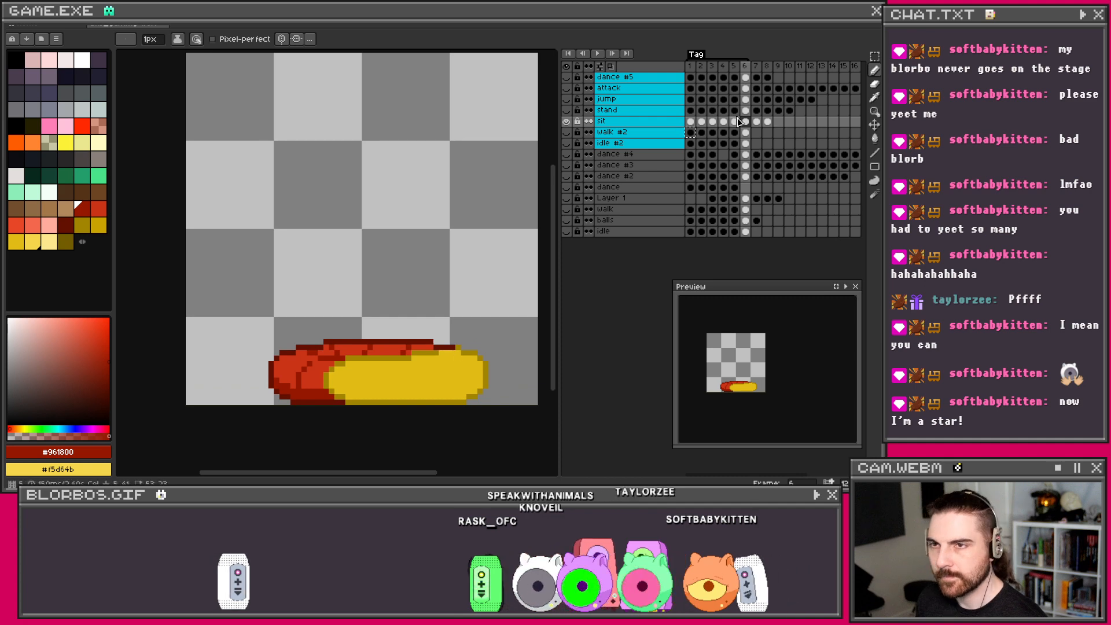
pyautogui.press('Left')
pyautogui.scroll(1, 374, 354)
# Step: Eyedrop the sausage reds from frame 5, then draw a lighter red highlight along the sausage top in frame 6
pyautogui.press('i')
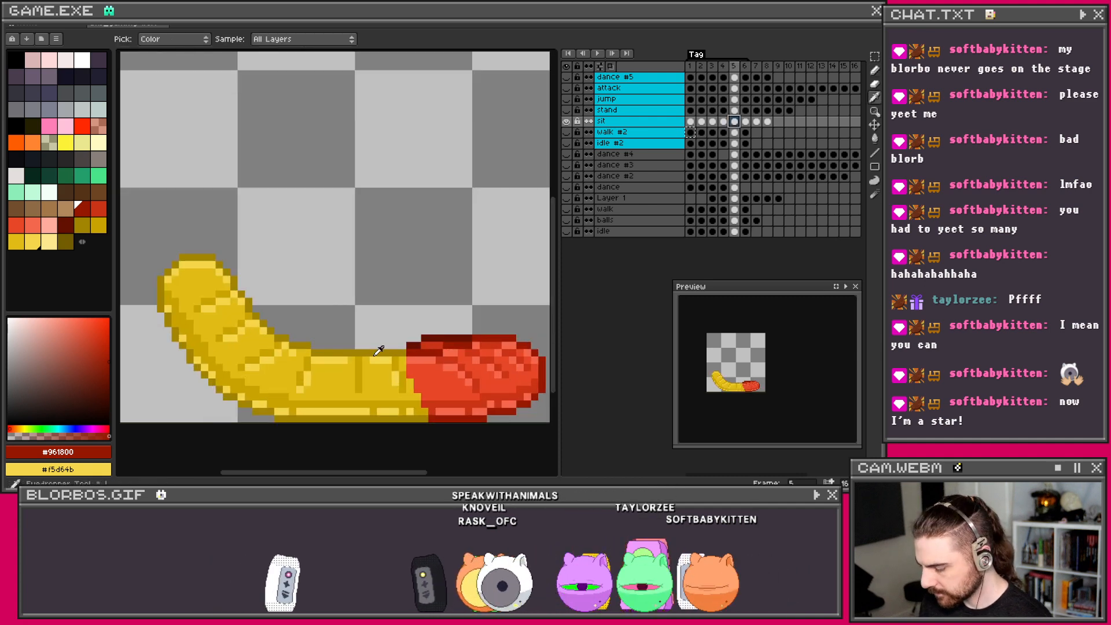
pyautogui.click(431, 357)
pyautogui.rightClick(433, 355)
pyautogui.press('b')
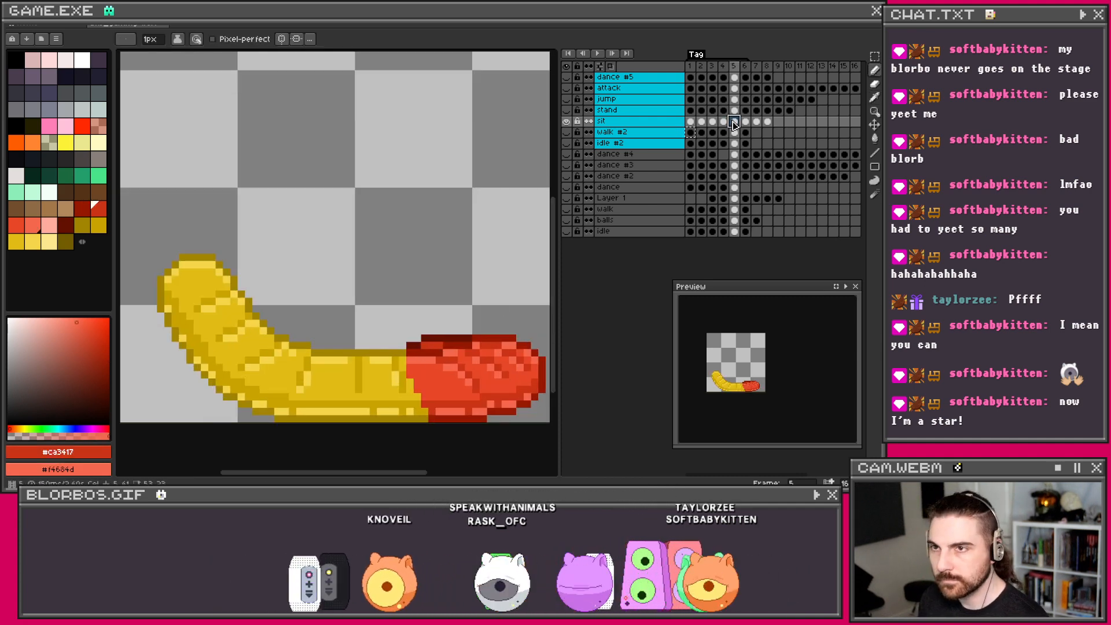
pyautogui.press('Right')
pyautogui.scroll(1, 324, 373)
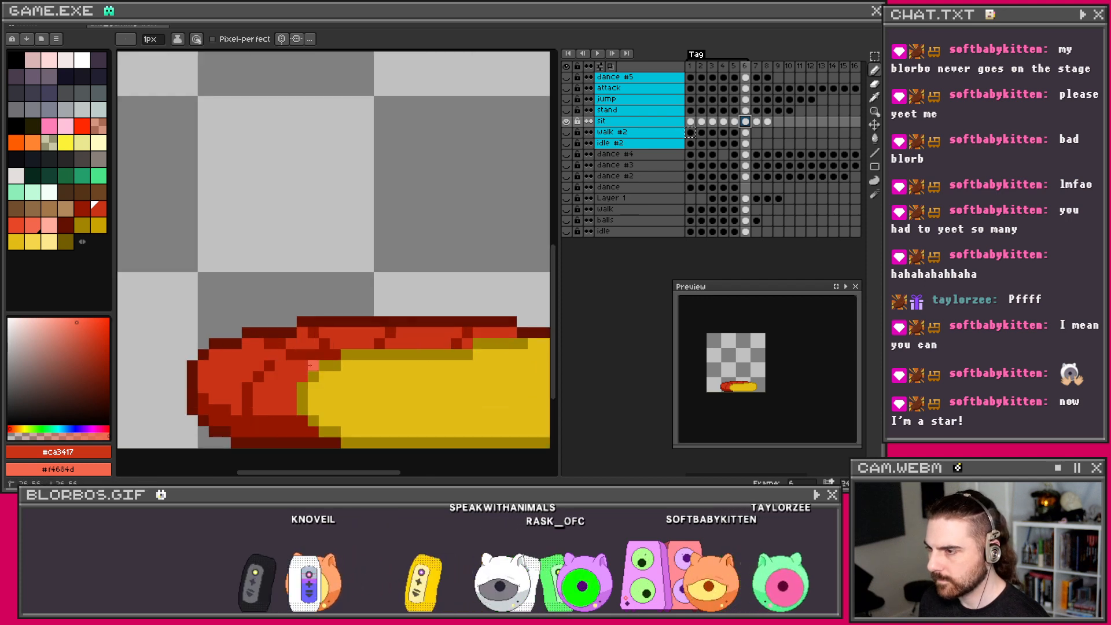
pyautogui.scroll(-2, 376, 322)
pyautogui.scroll(2, 307, 332)
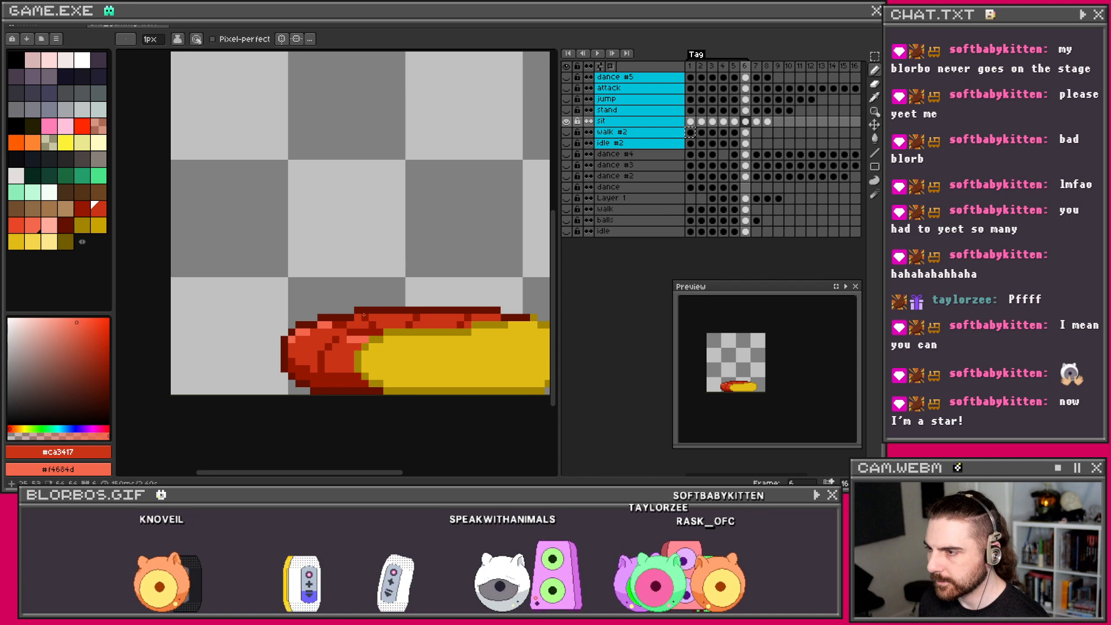
pyautogui.moveTo(379, 317); pyautogui.dragTo(401, 317)
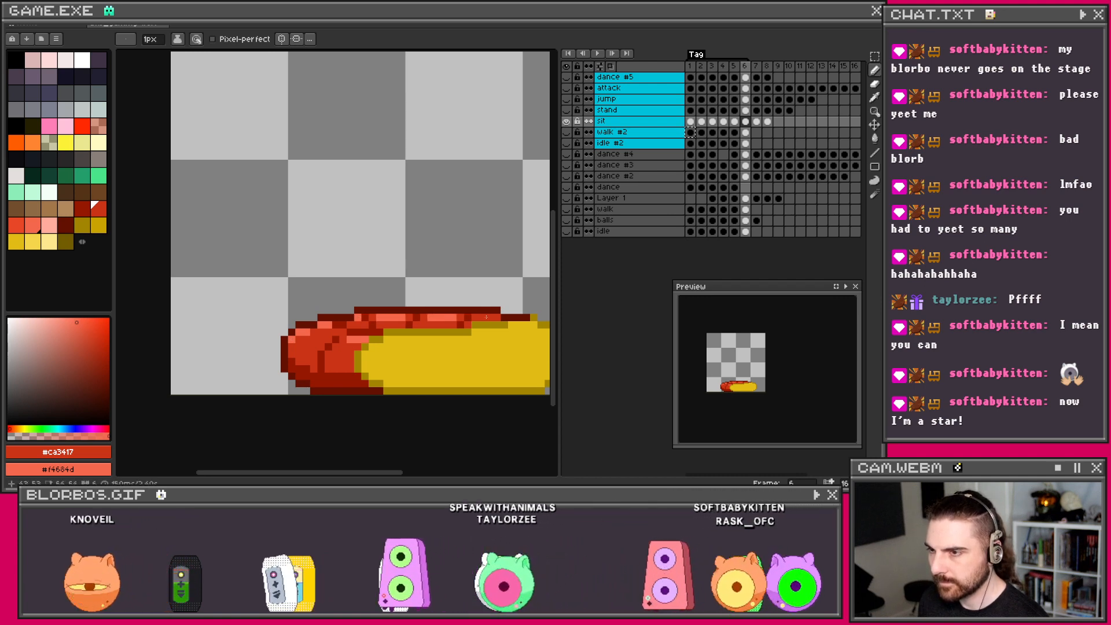
# Step: Sample the brighter red #e74627 from frame 5 and paint it along the sausage's lower edge in frame 6
pyautogui.scroll(-2, 469, 289)
pyautogui.scroll(-1, 473, 273)
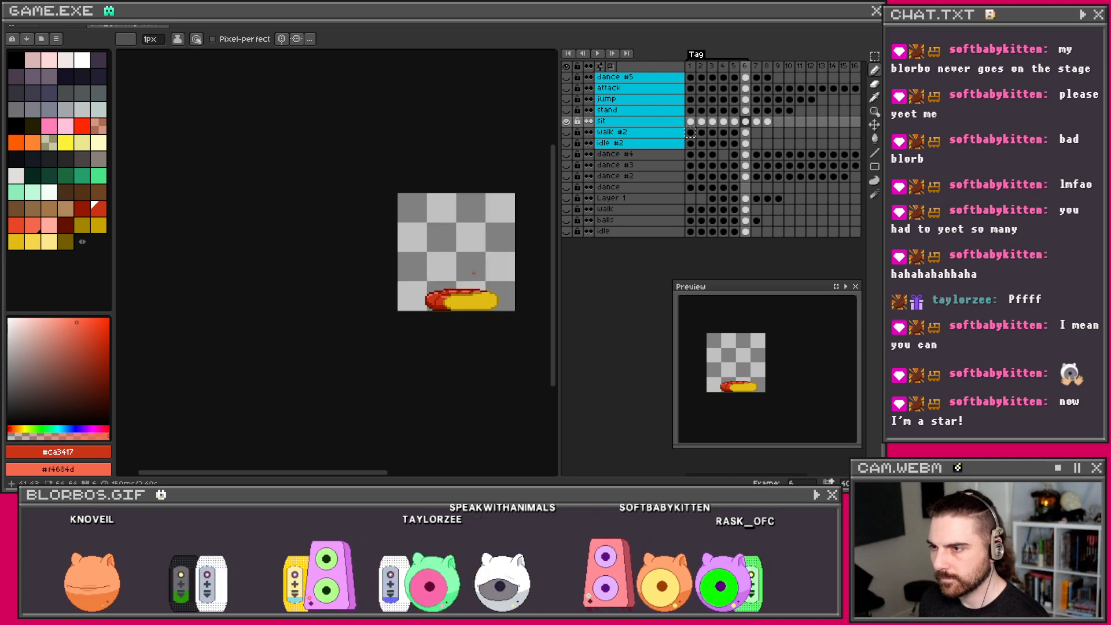
pyautogui.scroll(2, 465, 277)
pyautogui.moveTo(449, 310); pyautogui.dragTo(382, 326)
pyautogui.scroll(2, 340, 343)
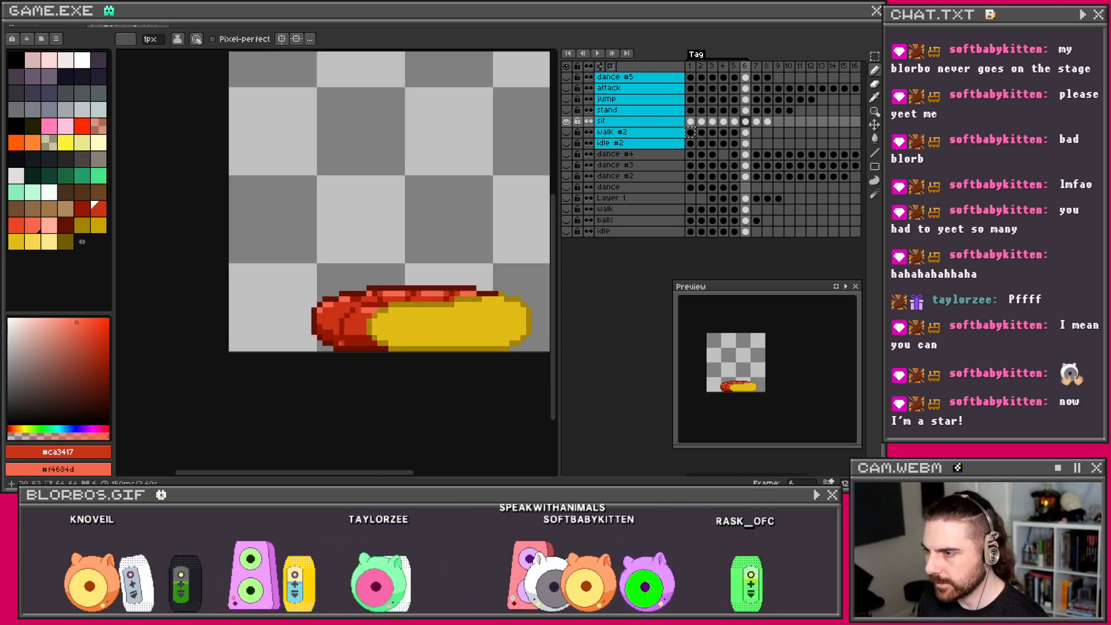
pyautogui.click(735, 122)
pyautogui.moveTo(459, 312); pyautogui.dragTo(360, 316)
pyautogui.keyDown('alt'); pyautogui.click(412, 323); pyautogui.keyUp('alt')
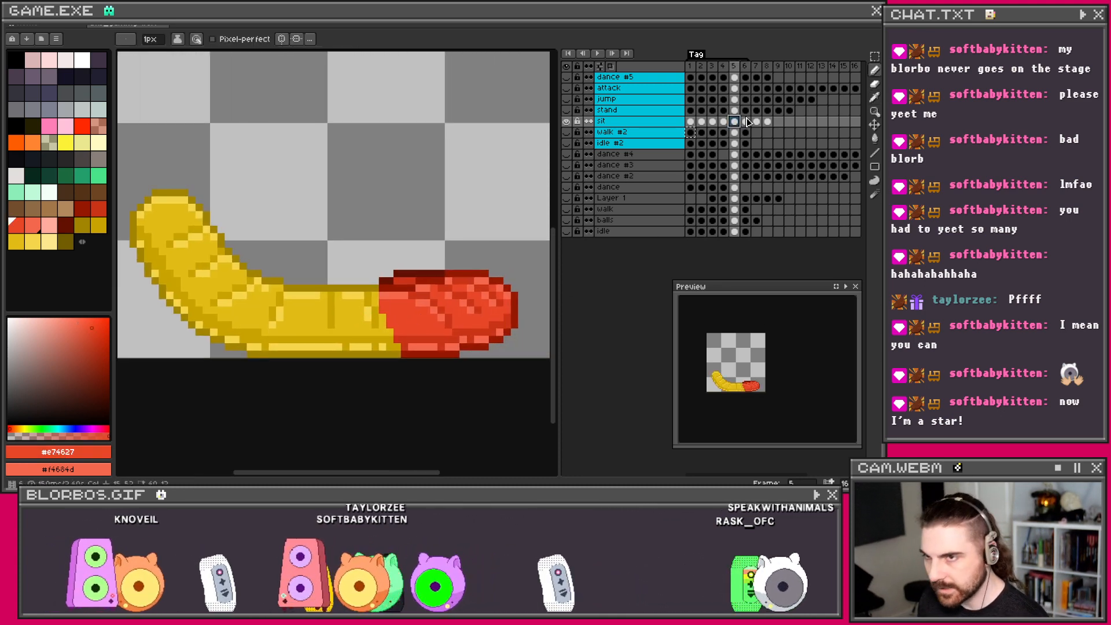
pyautogui.press('.')
pyautogui.moveTo(286, 347); pyautogui.dragTo(271, 348)
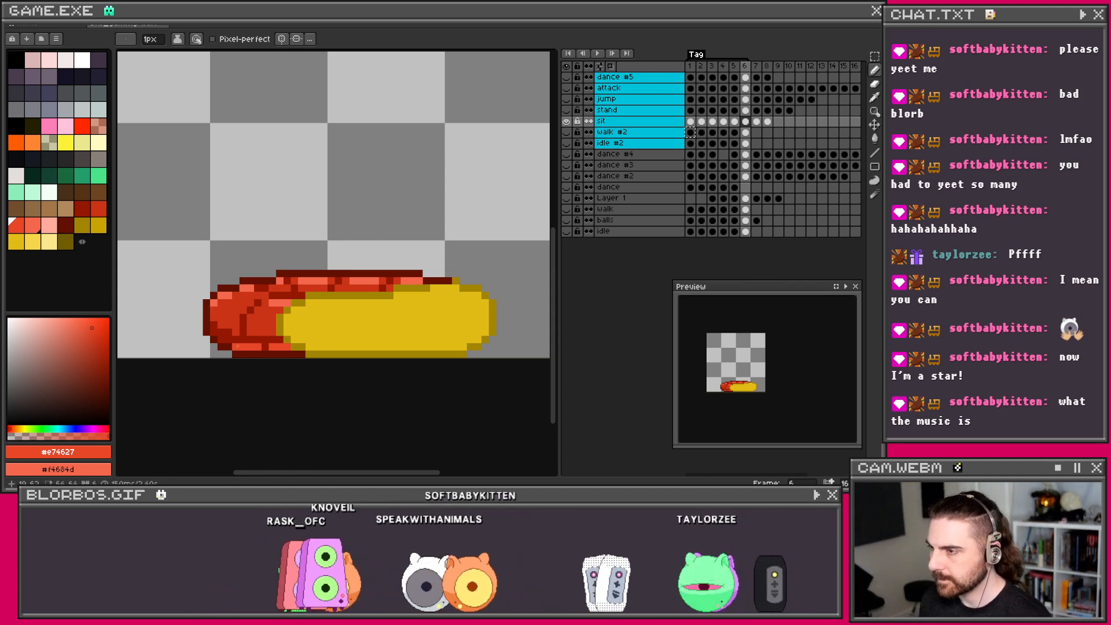
# Step: Reframe the view on the sausage and return to frame 5 for reference
pyautogui.scroll(-1, 221, 339)
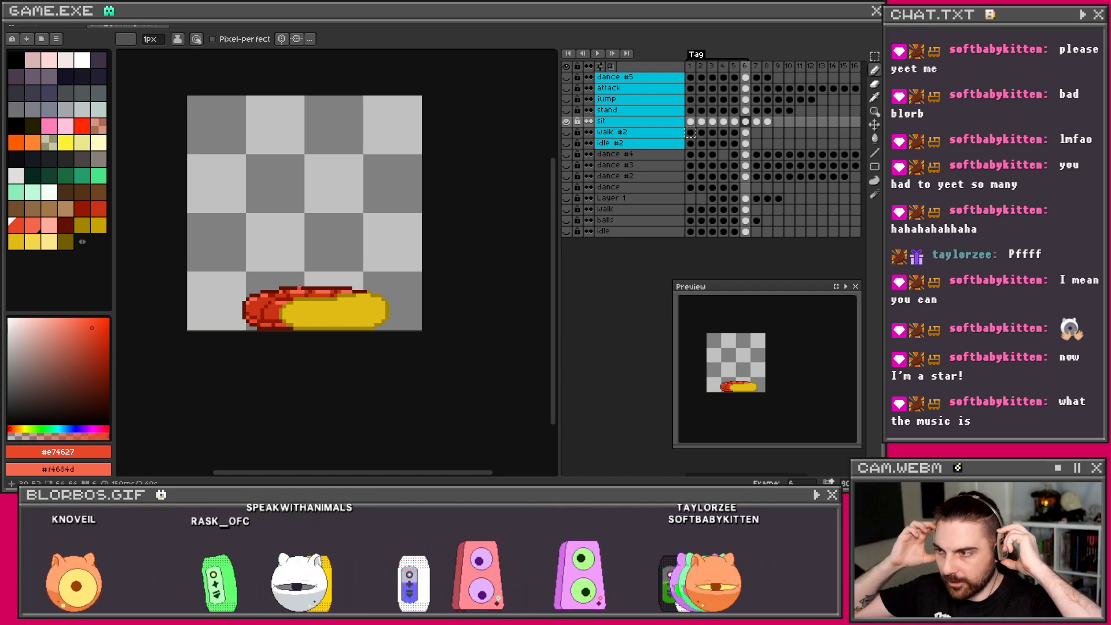
pyautogui.scroll(2, 276, 301)
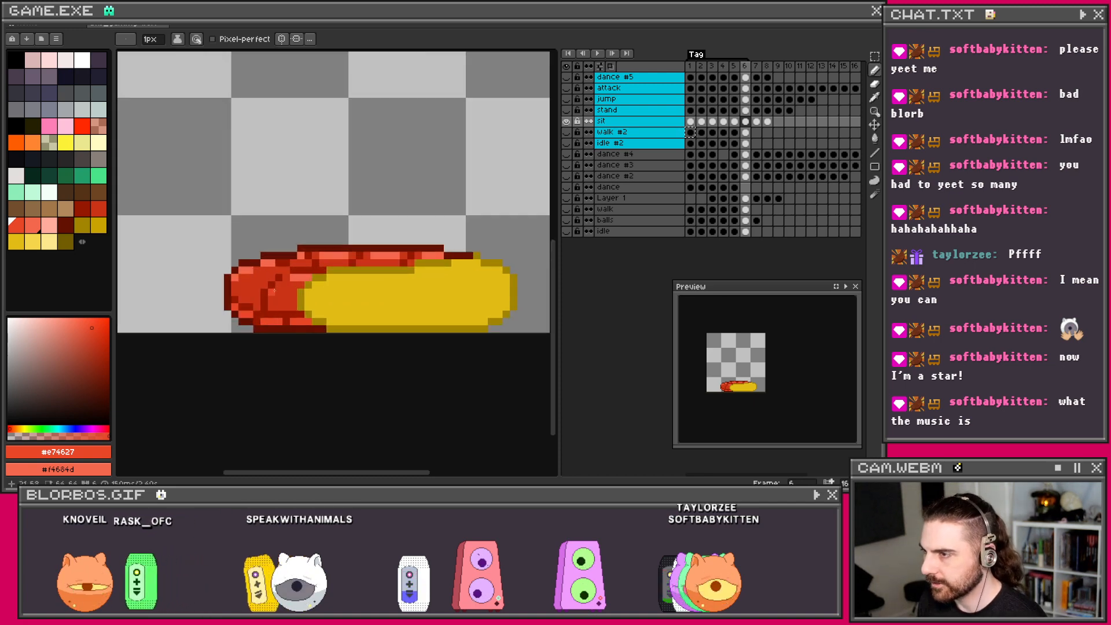
pyautogui.scroll(1, 273, 291)
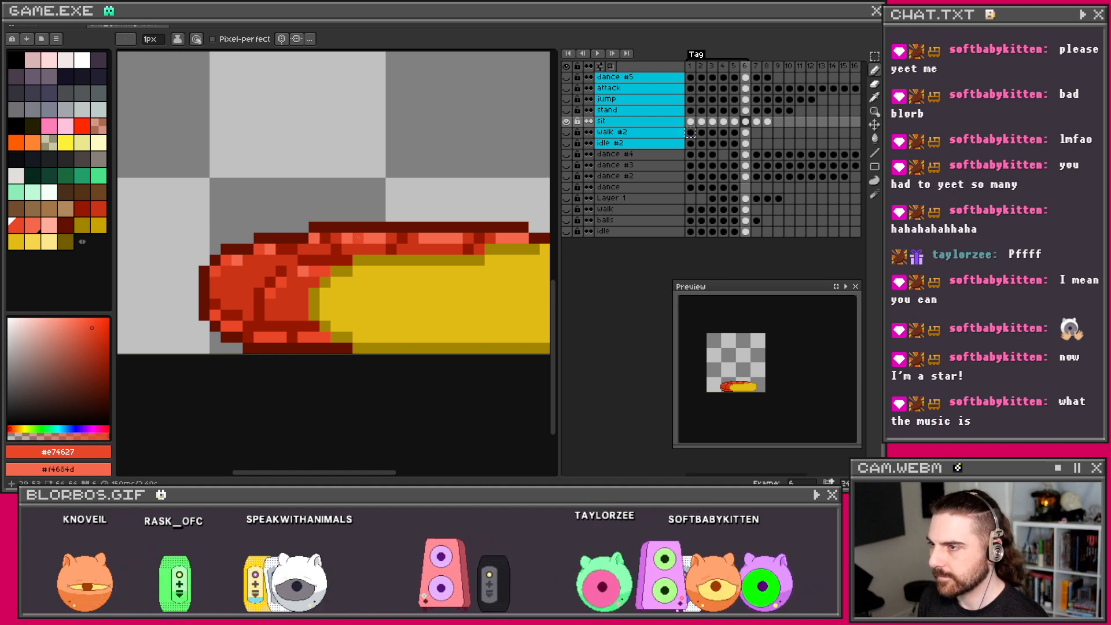
pyautogui.scroll(-2, 374, 237)
pyautogui.scroll(1, 416, 233)
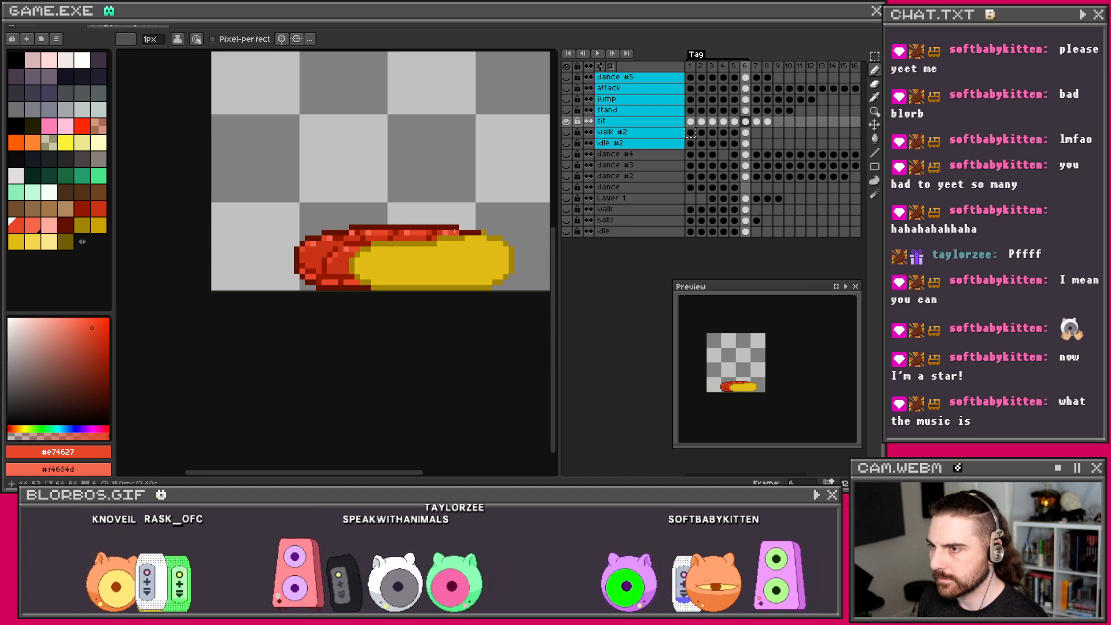
pyautogui.scroll(-3, 466, 200)
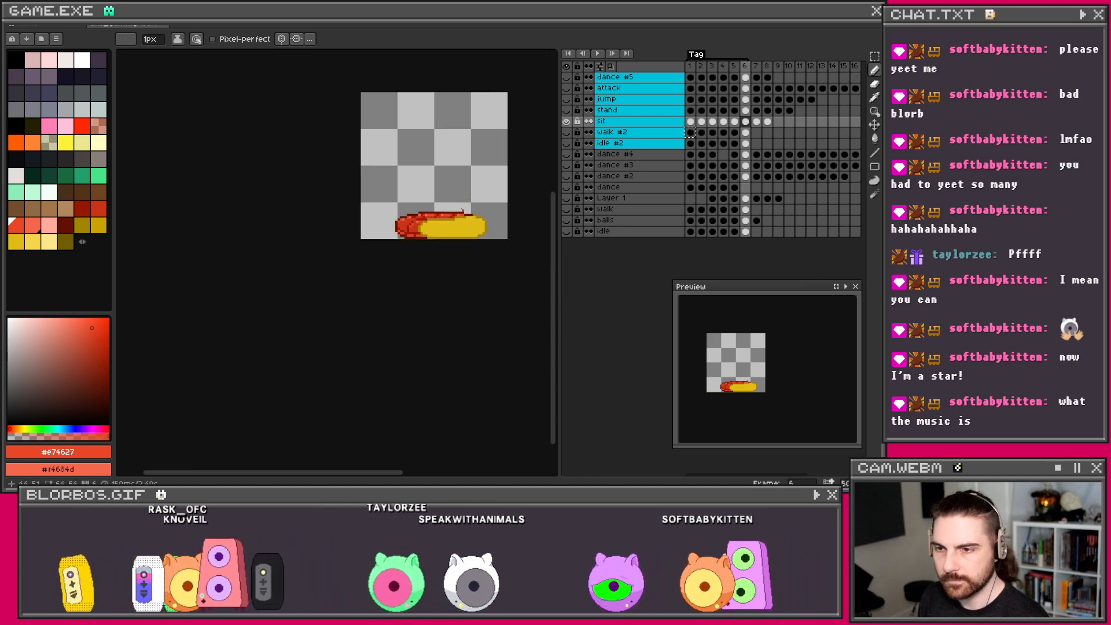
pyautogui.scroll(4, 461, 209)
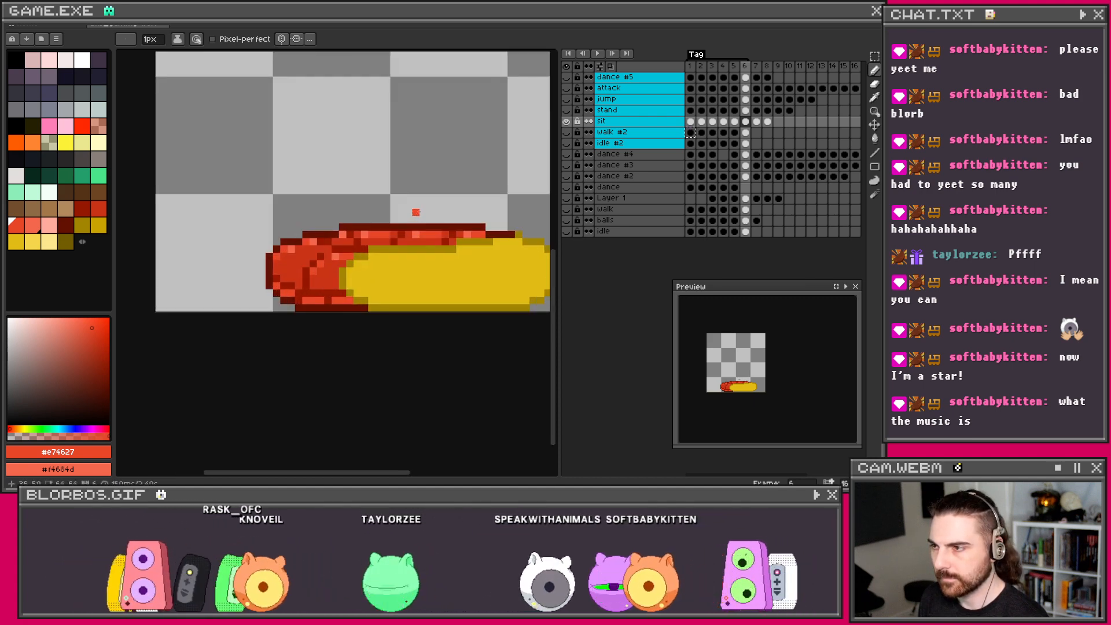
pyautogui.moveTo(416, 213); pyautogui.dragTo(391, 222)
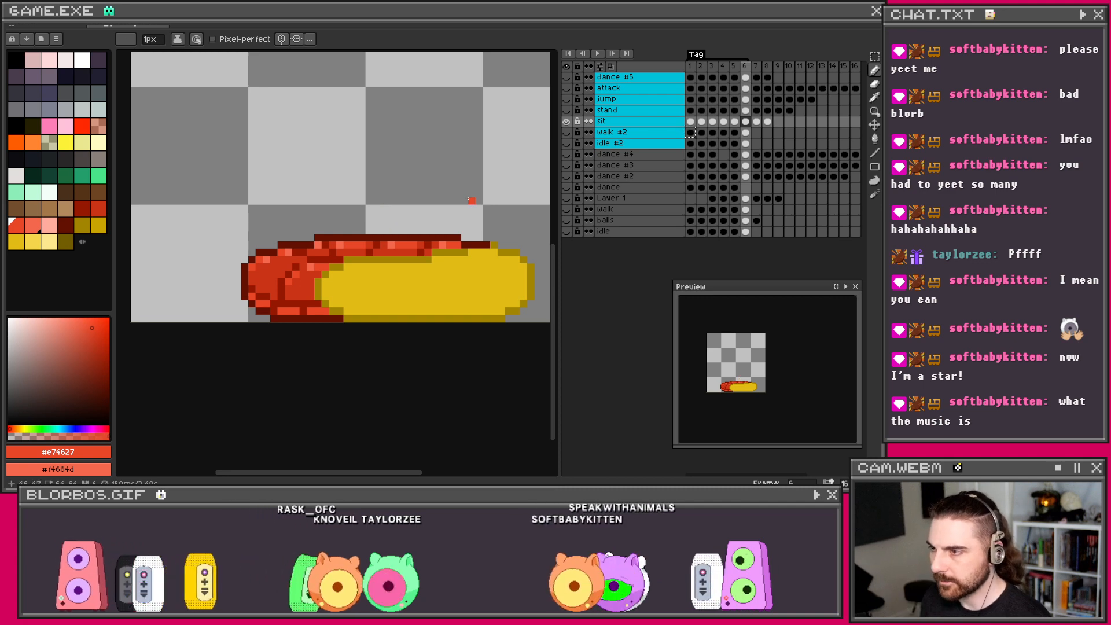
pyautogui.click(734, 122)
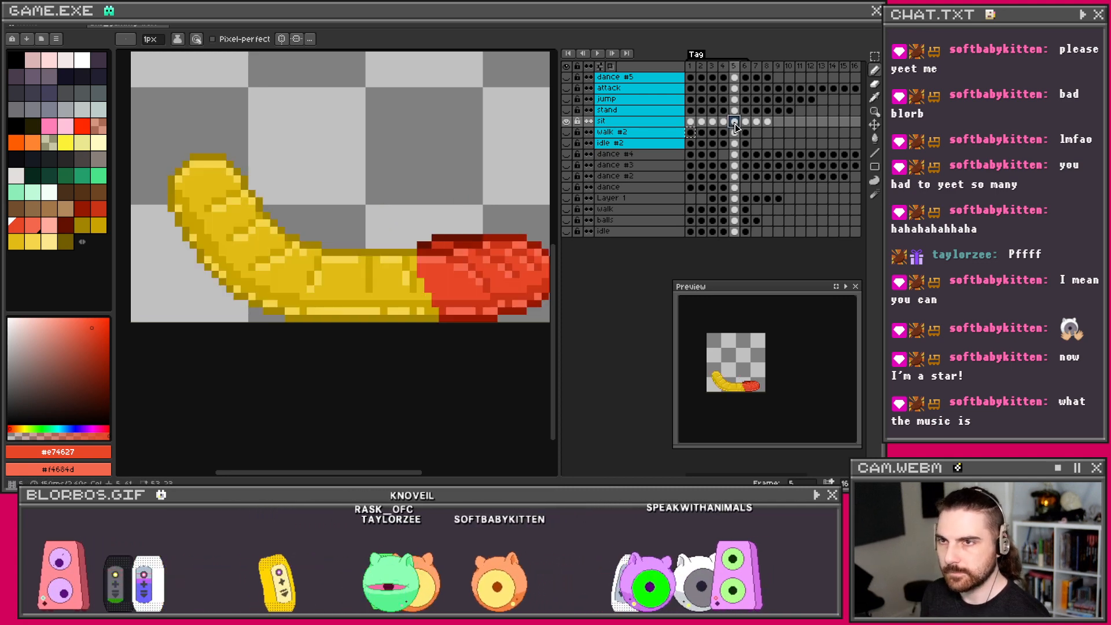
# Step: Sample the bun yellow #c9a400 from frame 5 and shade a diagonal crease on frame 6's bun
pyautogui.press('i')
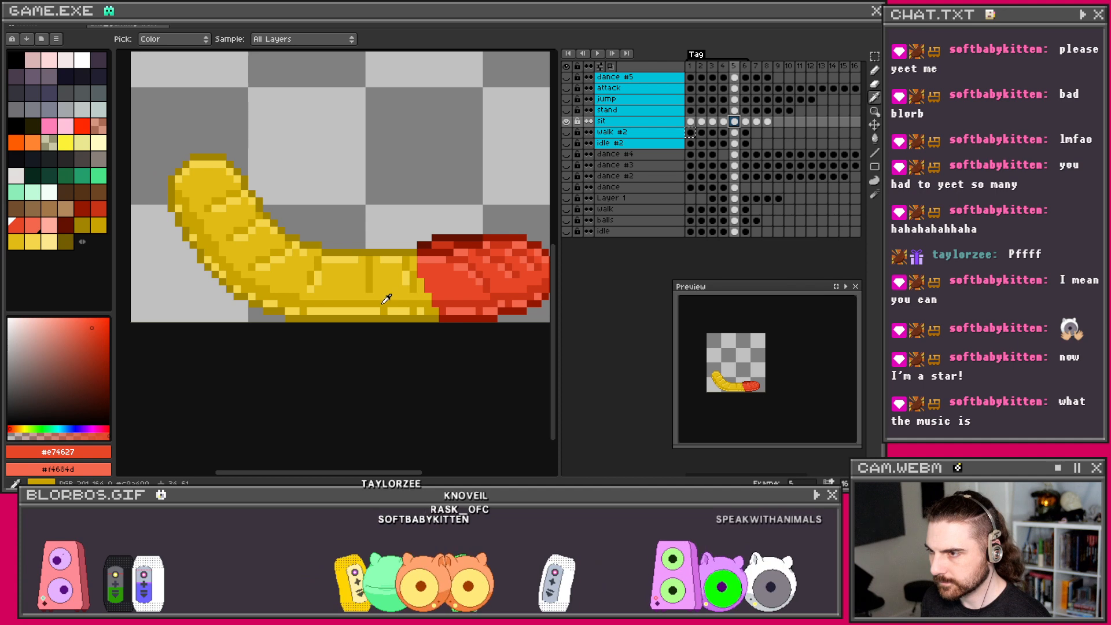
pyautogui.click(387, 299)
pyautogui.press('b')
pyautogui.press('.')
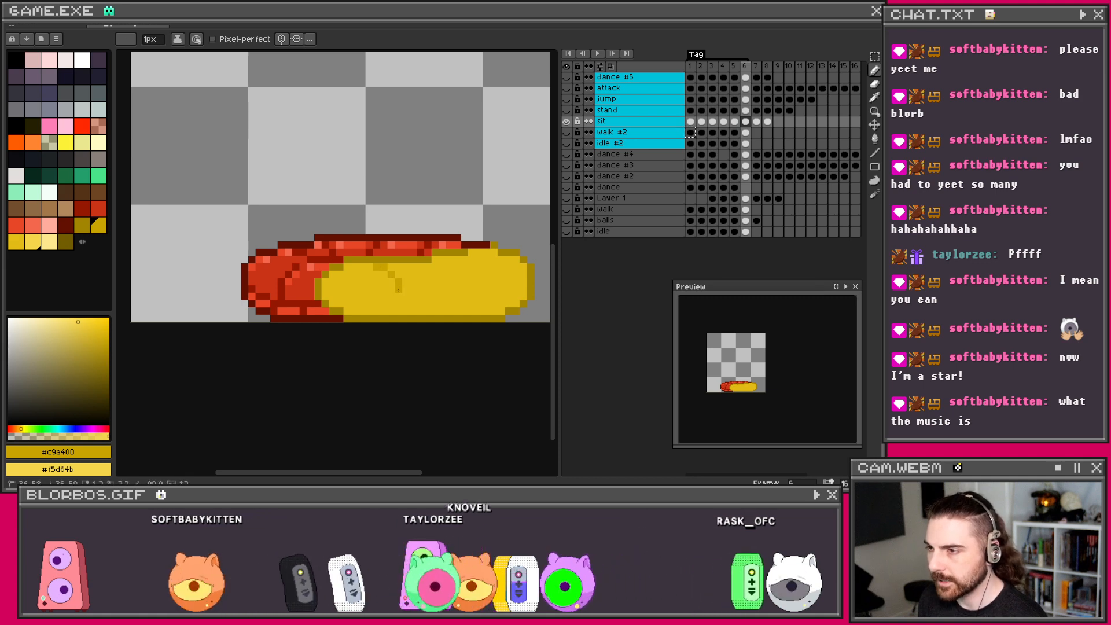
pyautogui.moveTo(423, 265); pyautogui.dragTo(436, 288)
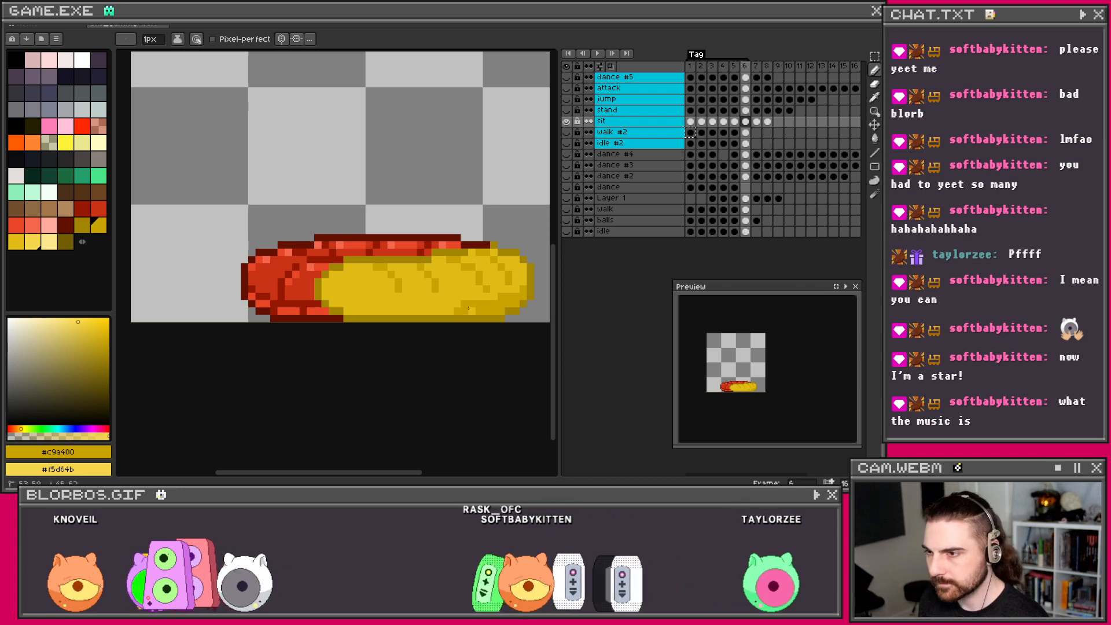
# Step: Paint a darker yellow shadow along the bun's bottom edge, undoing and redrawing the stroke
pyautogui.moveTo(459, 303); pyautogui.dragTo(355, 304)
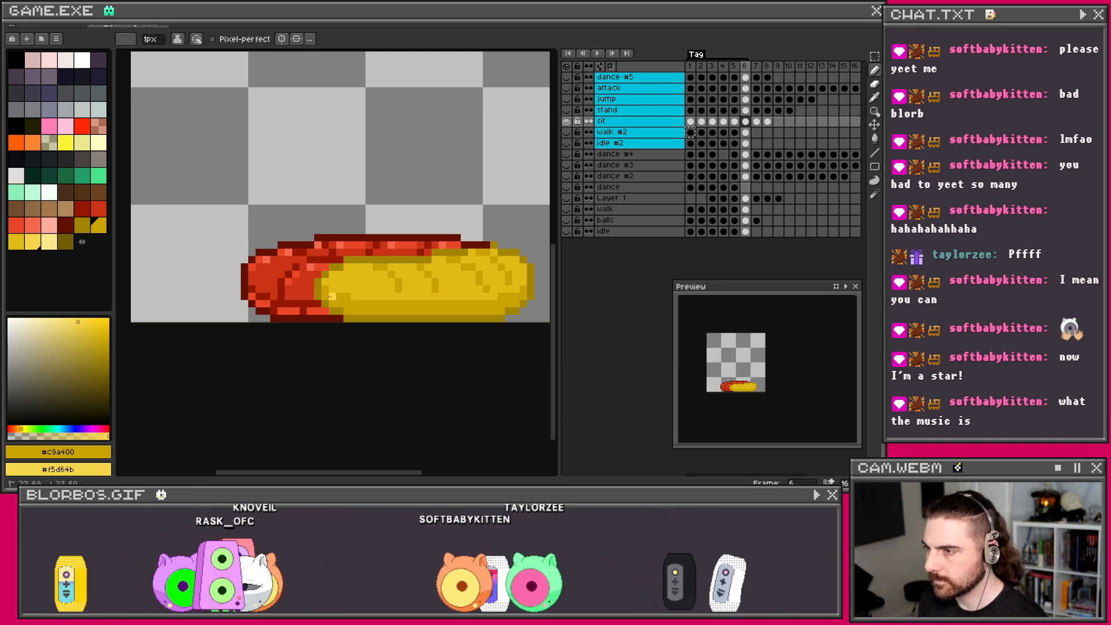
pyautogui.hotkey('ctrl', 'z')
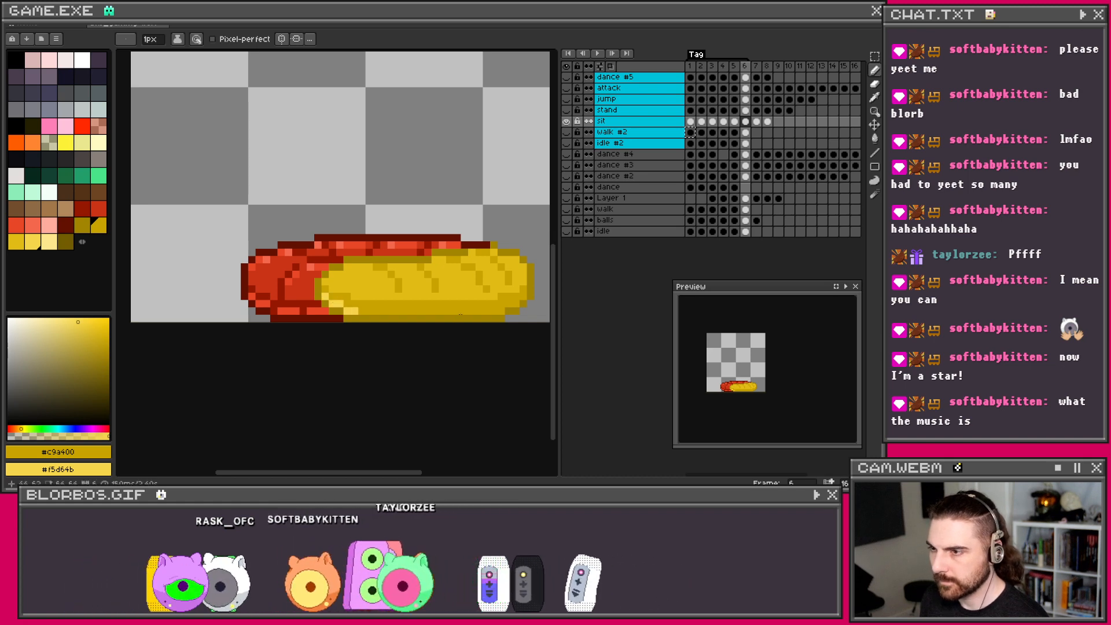
pyautogui.moveTo(376, 311); pyautogui.dragTo(468, 311)
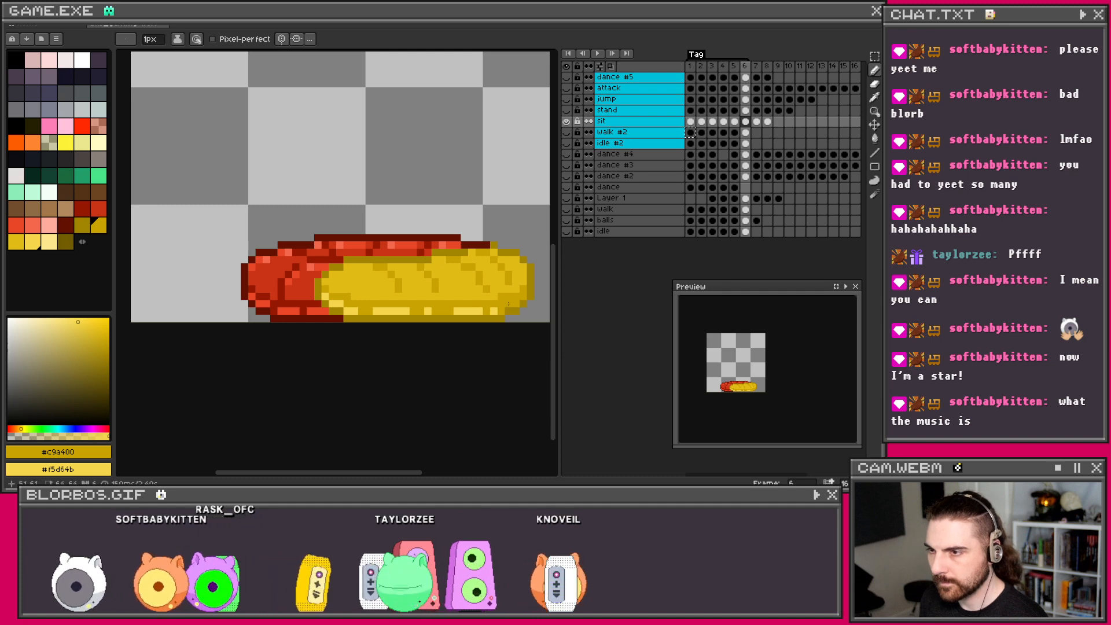
pyautogui.scroll(-4, 478, 233)
pyautogui.scroll(4, 457, 232)
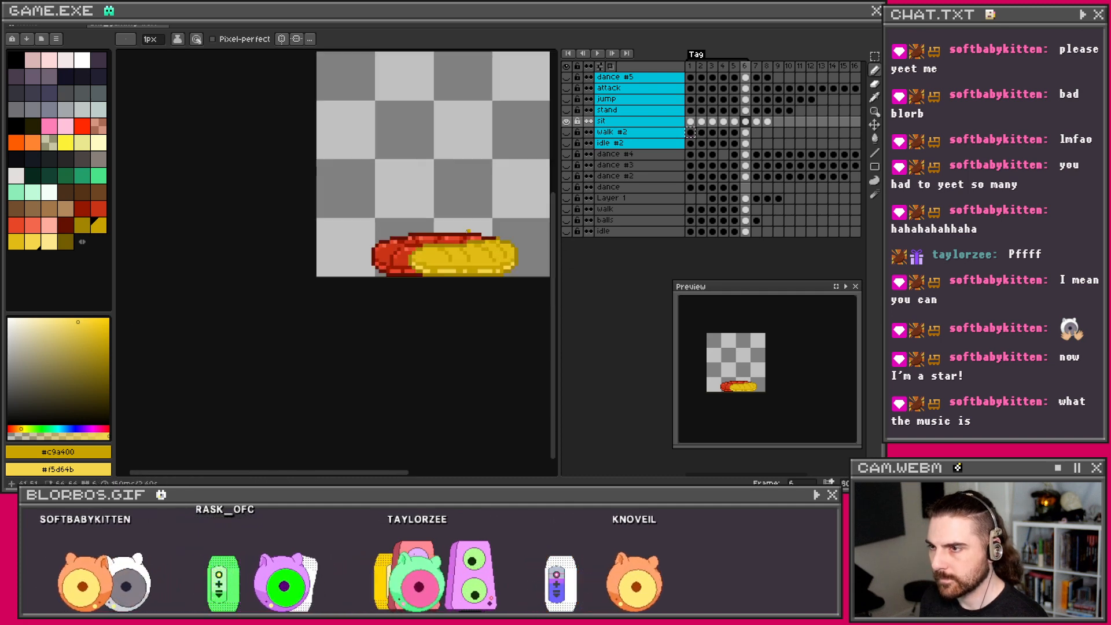
pyautogui.scroll(3, 449, 232)
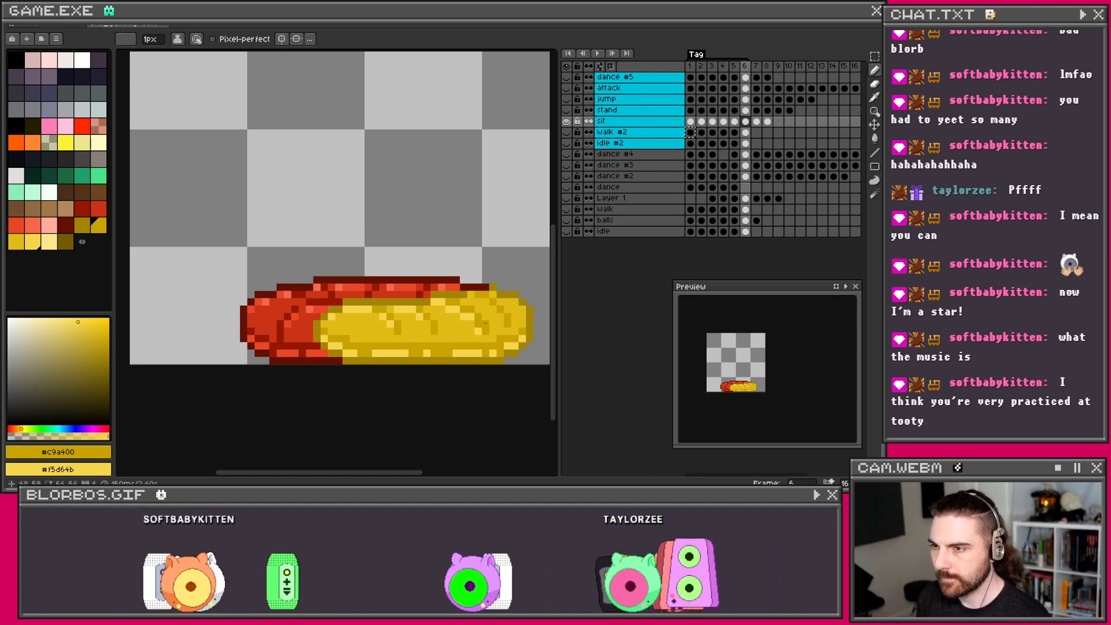
# Step: Sample the bun yellows #e1bc15 and #c9a400, then undo the last light highlight pixels
pyautogui.scroll(2, 499, 322)
pyautogui.scroll(-1, 495, 319)
pyautogui.press('alt')
pyautogui.click(496, 319)
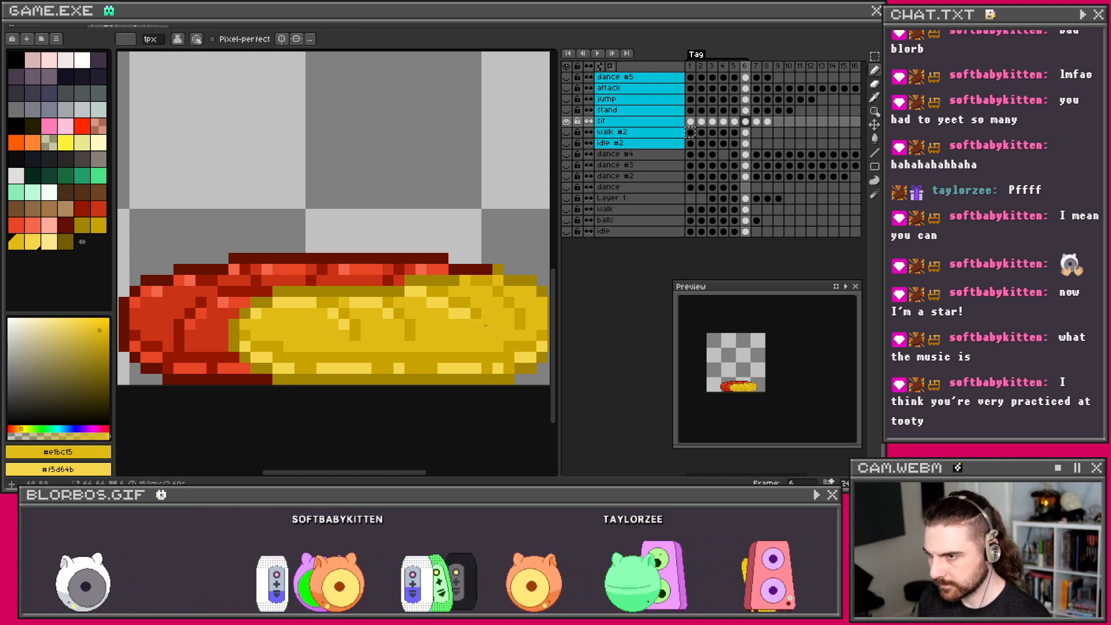
pyautogui.keyDown('alt'); pyautogui.click(481, 316); pyautogui.keyUp('alt')
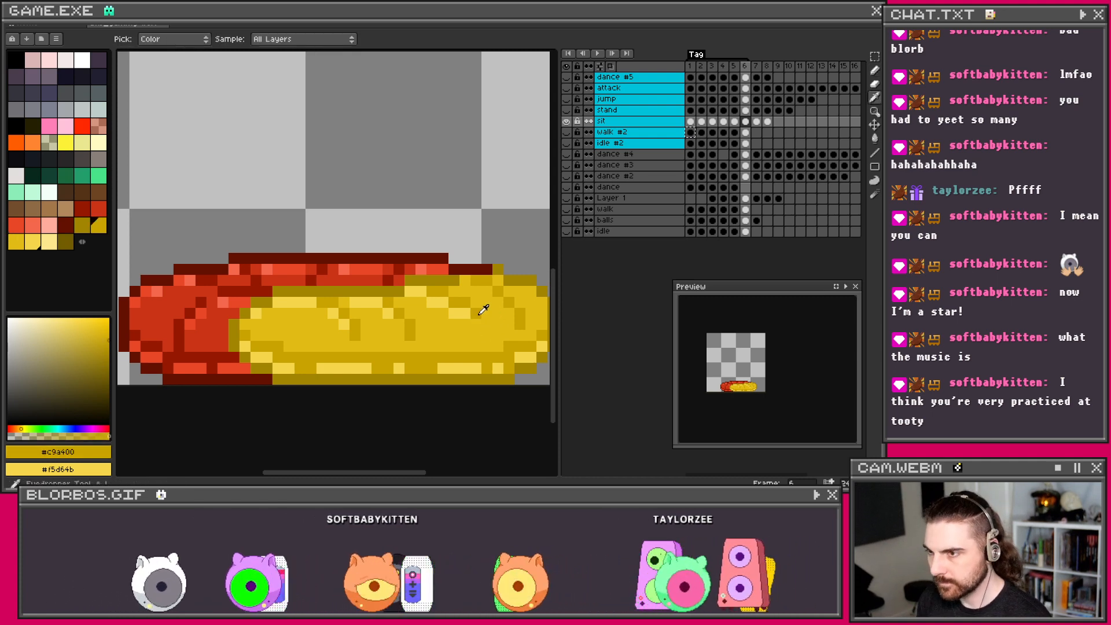
pyautogui.scroll(-1, 490, 317)
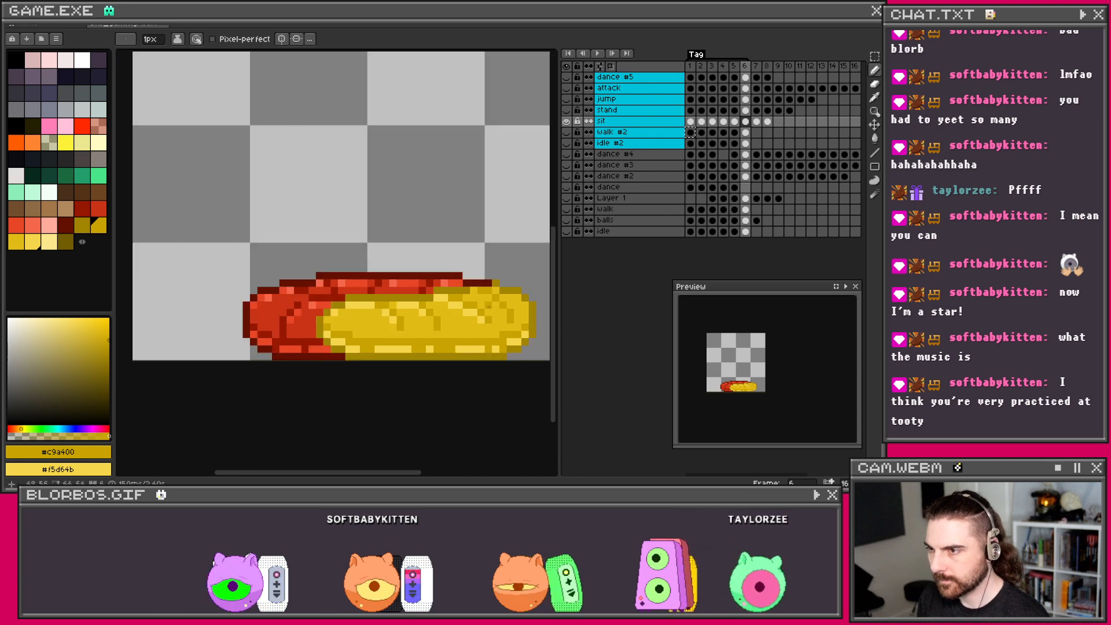
pyautogui.press('ctrl')
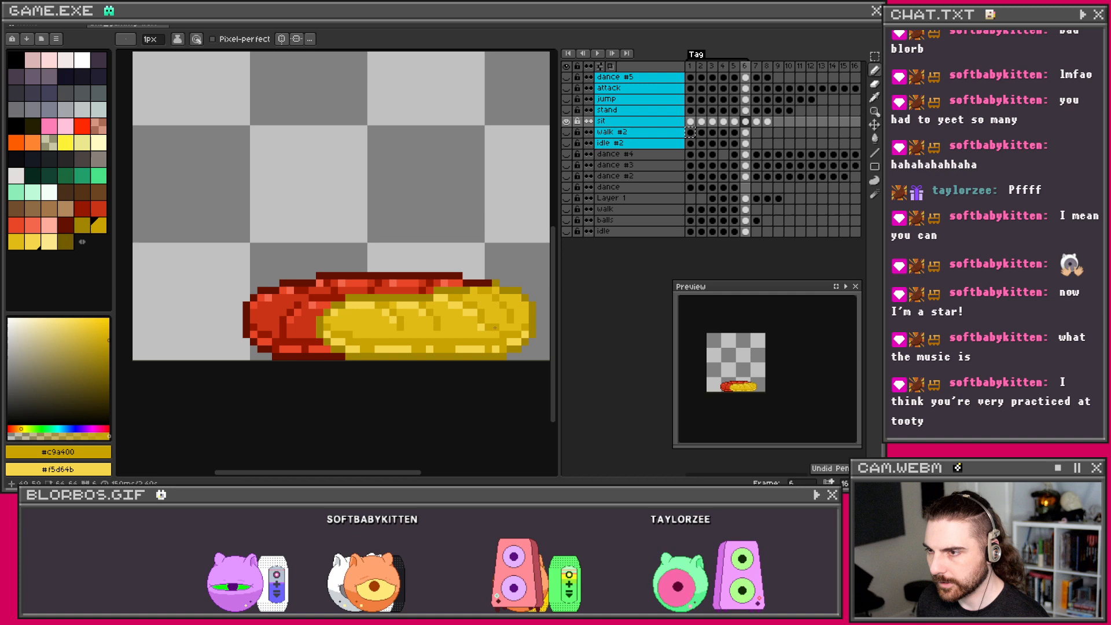
pyautogui.hotkey('ctrl', 'z')
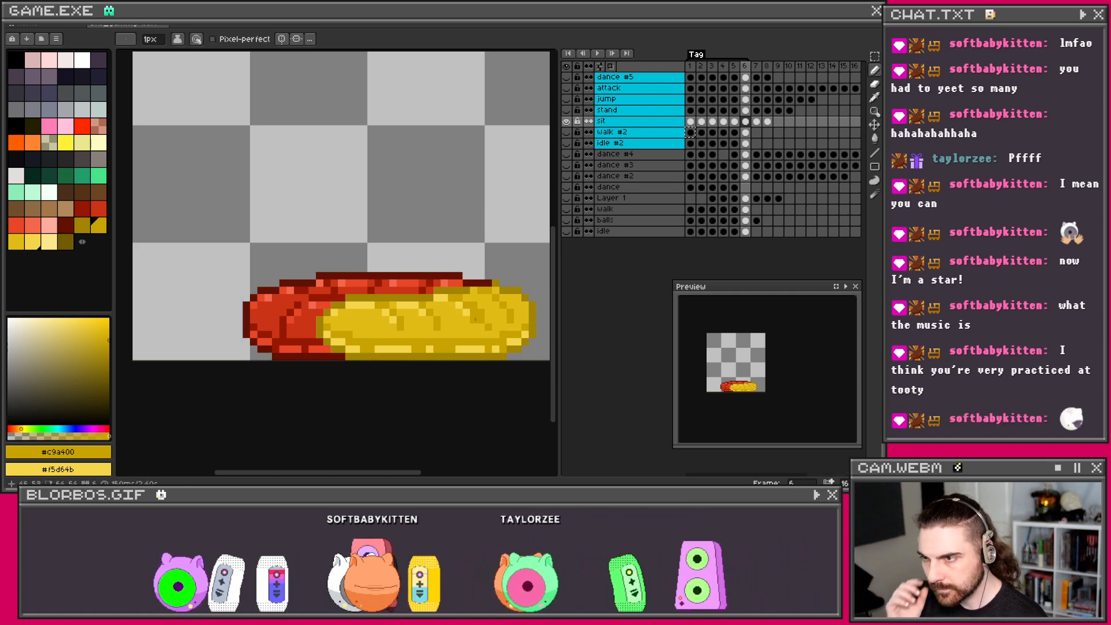
# Step: Re-sample the lighter and darker yellows from the worm and switch back to the Pencil
pyautogui.scroll(1, 480, 326)
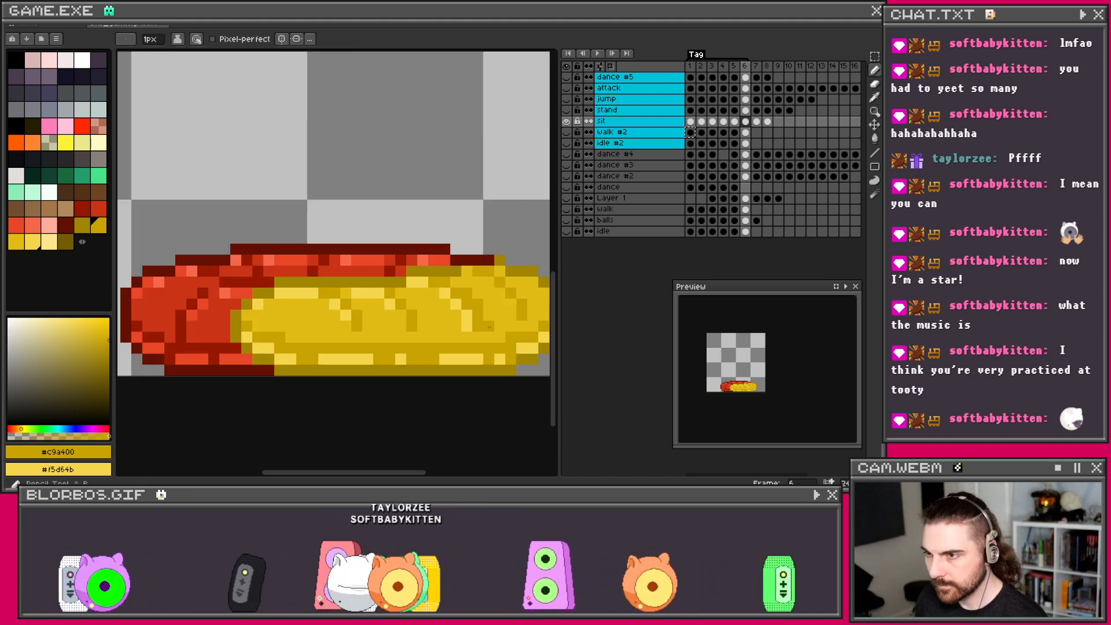
pyautogui.keyDown('alt'); pyautogui.click(492, 318); pyautogui.keyUp('alt')
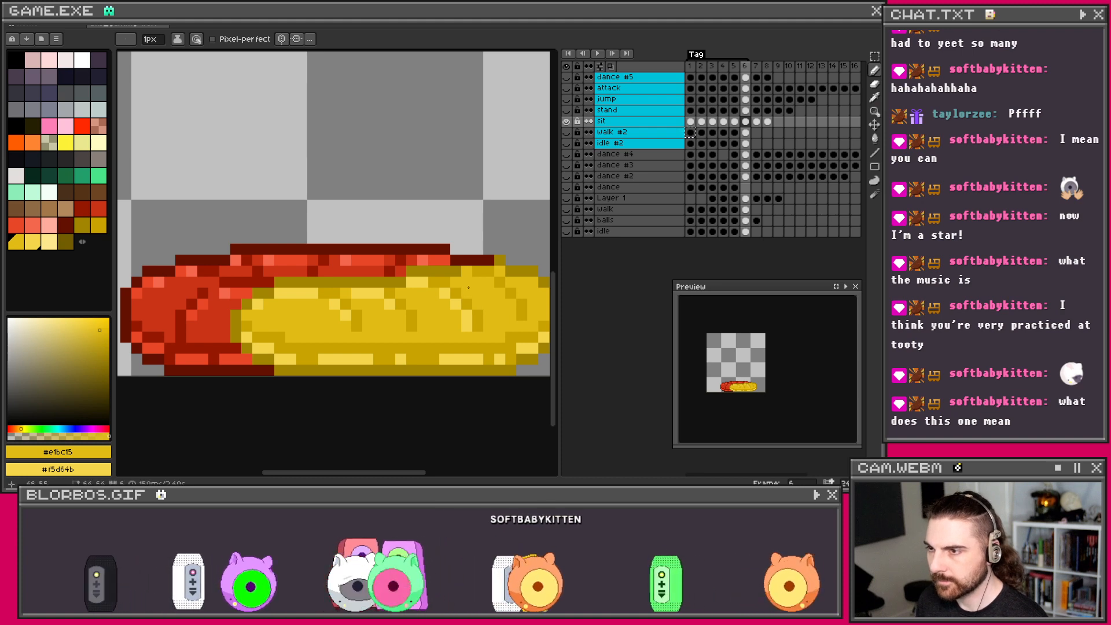
pyautogui.scroll(-1, 470, 285)
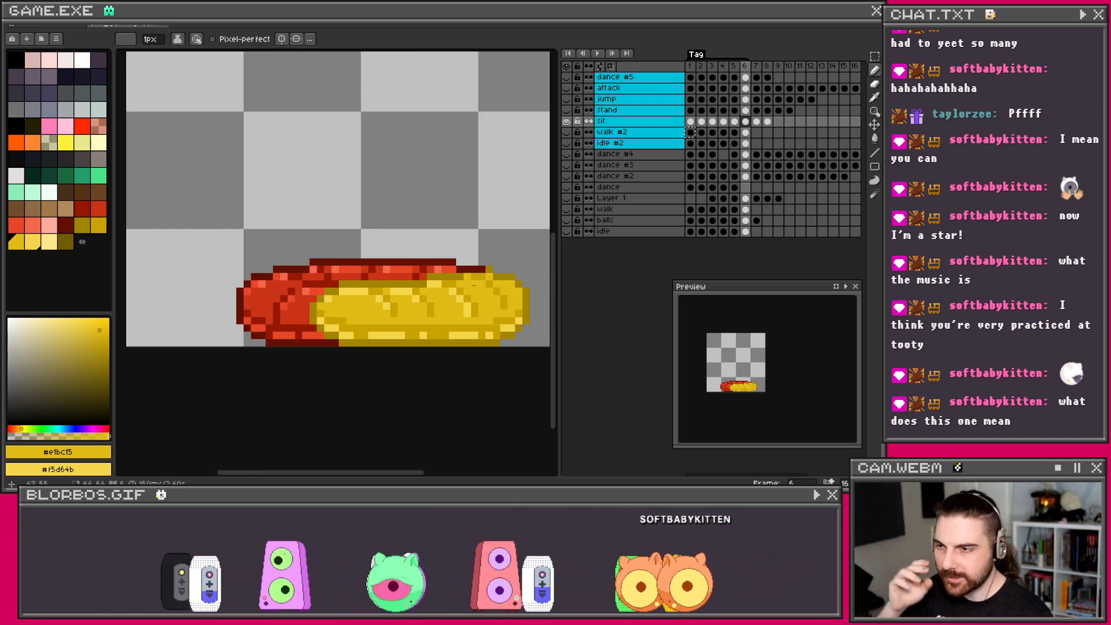
pyautogui.press('i')
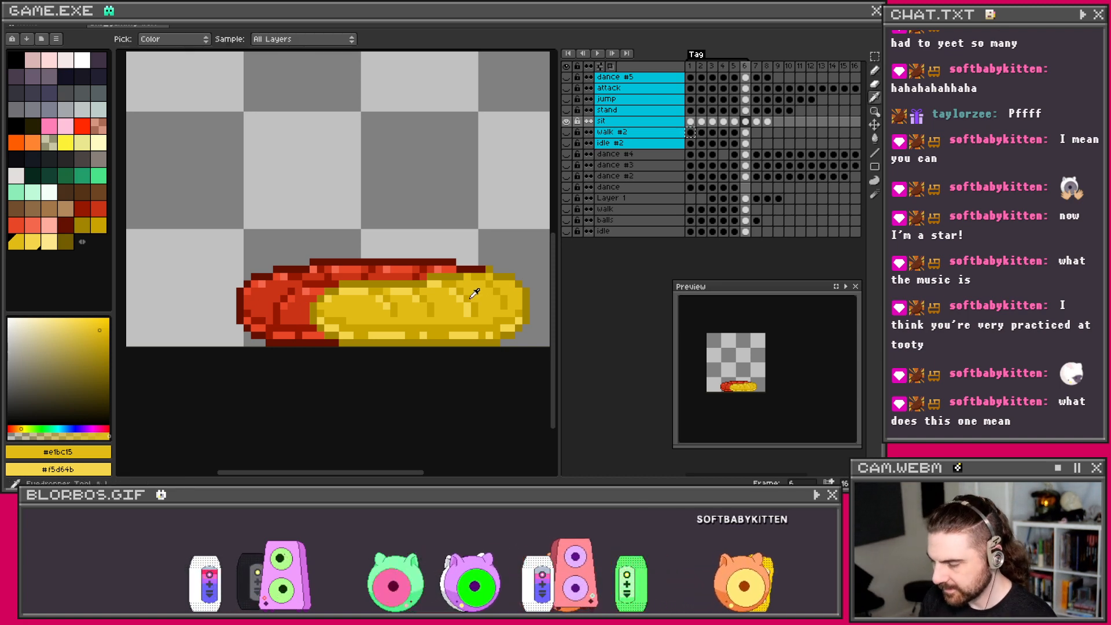
pyautogui.scroll(2, 466, 292)
pyautogui.click(466, 290)
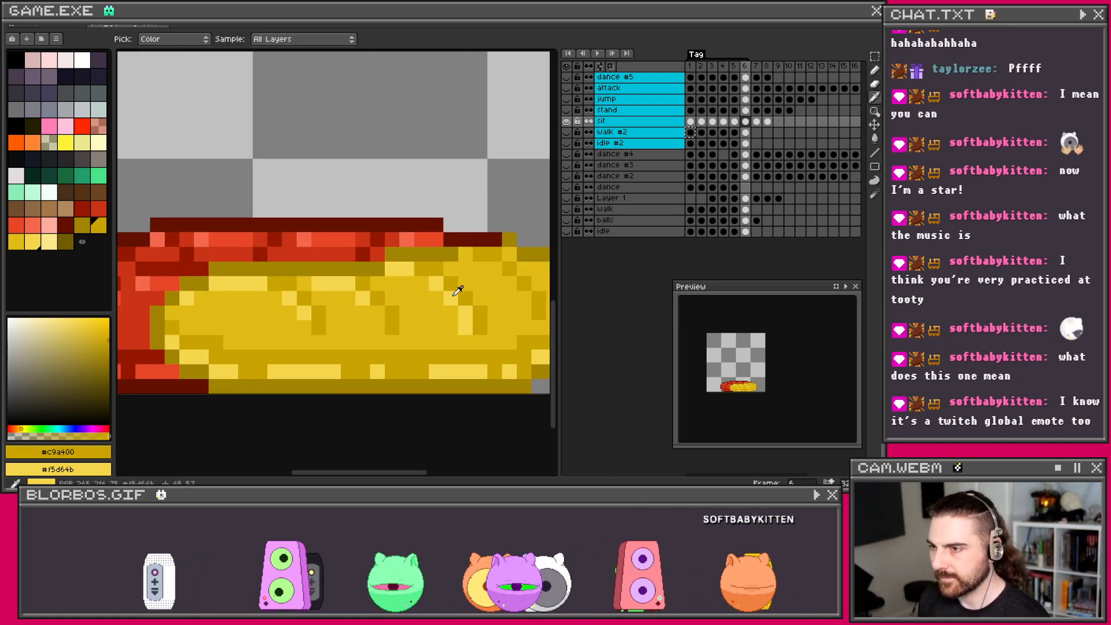
pyautogui.press('b')
pyautogui.scroll(-1, 498, 271)
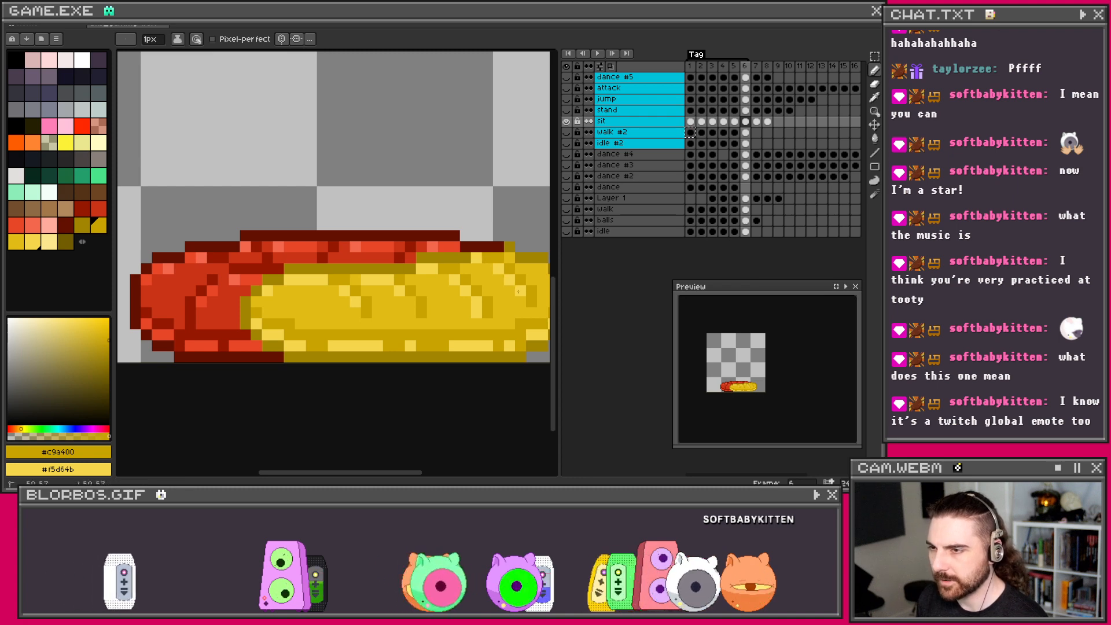
# Step: Paint a light yellow highlight line along the worm's yellow half
pyautogui.rightClick(520, 292)
pyautogui.scroll(-1, 505, 292)
pyautogui.moveTo(508, 291); pyautogui.dragTo(431, 294)
pyautogui.scroll(1, 453, 286)
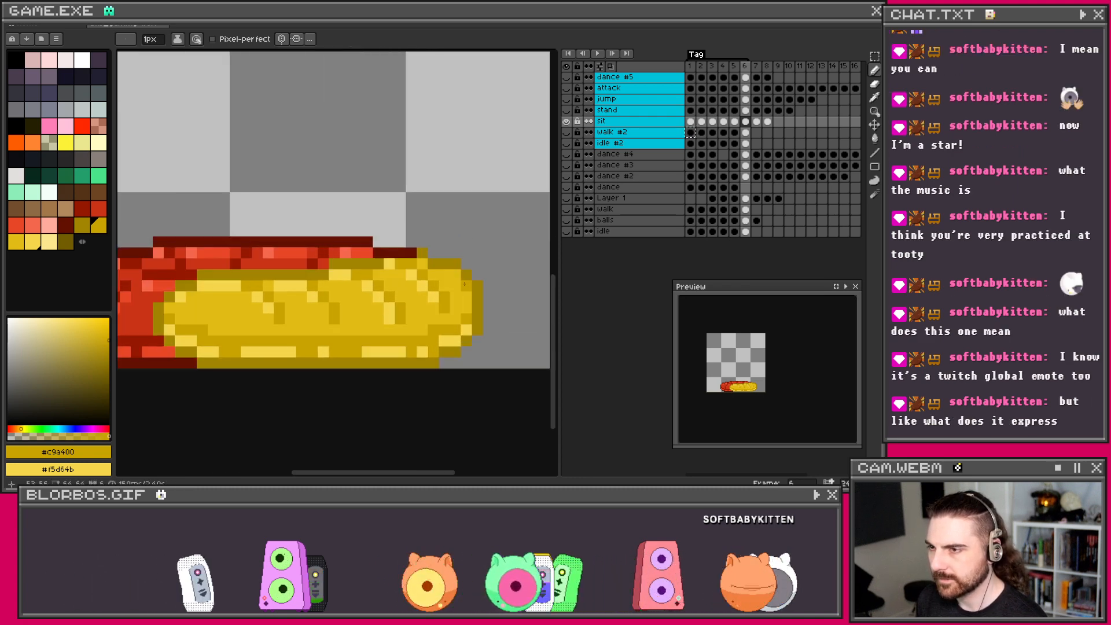
pyautogui.scroll(-1, 466, 223)
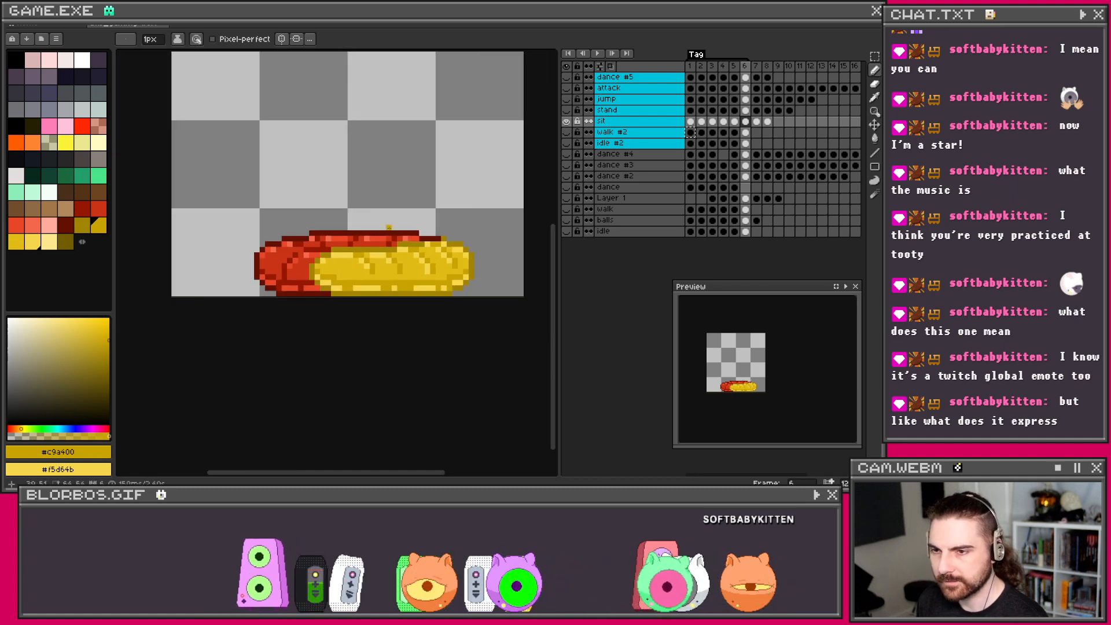
pyautogui.scroll(-1, 394, 226)
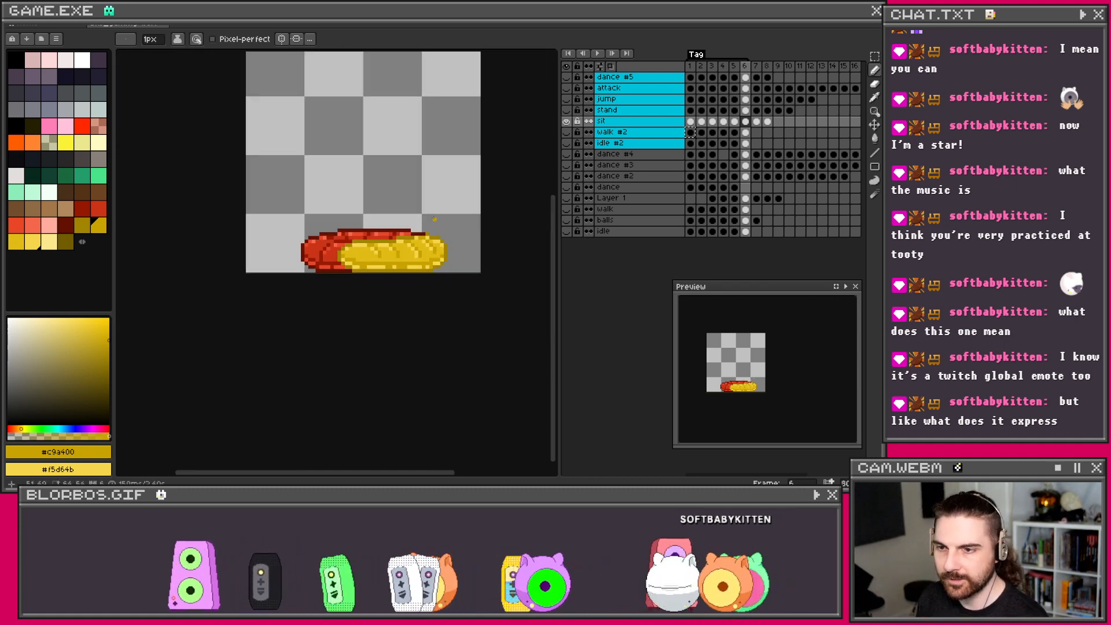
pyautogui.scroll(1, 350, 246)
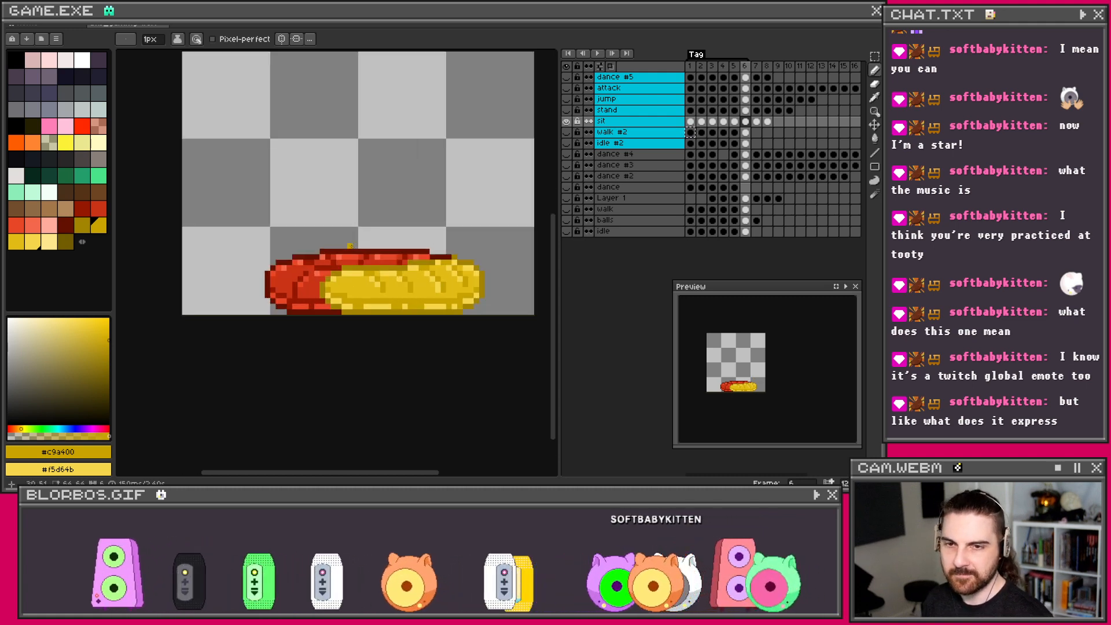
pyautogui.scroll(3, 350, 246)
# Step: Sample the red half's colour and recolour pixels on the bottom row and lower-left edge
pyautogui.press('i')
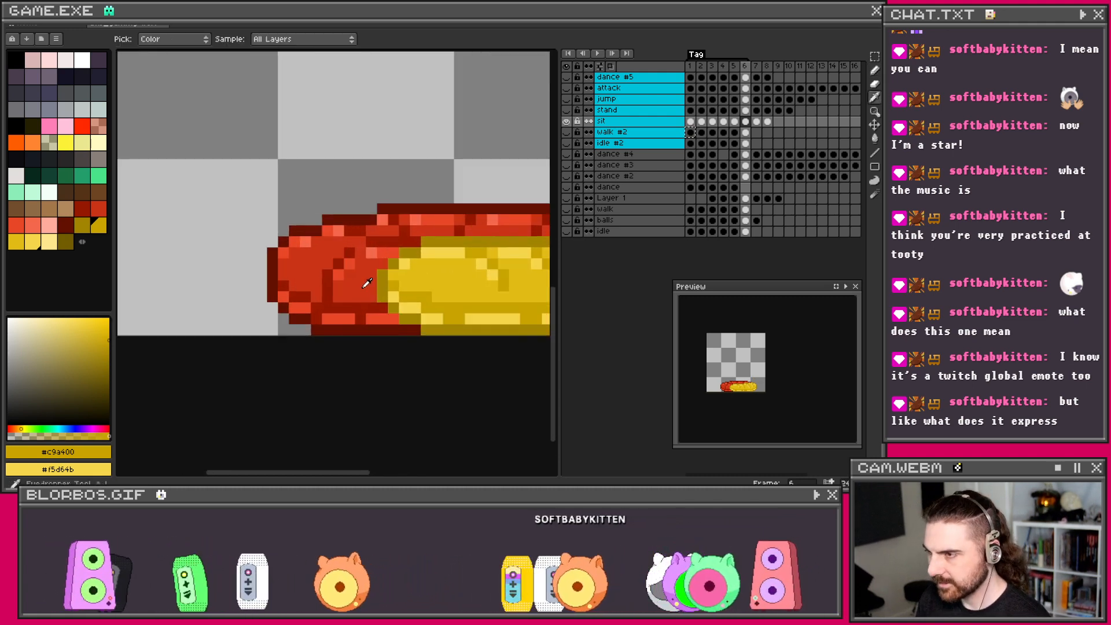
pyautogui.click(367, 283)
pyautogui.press('b')
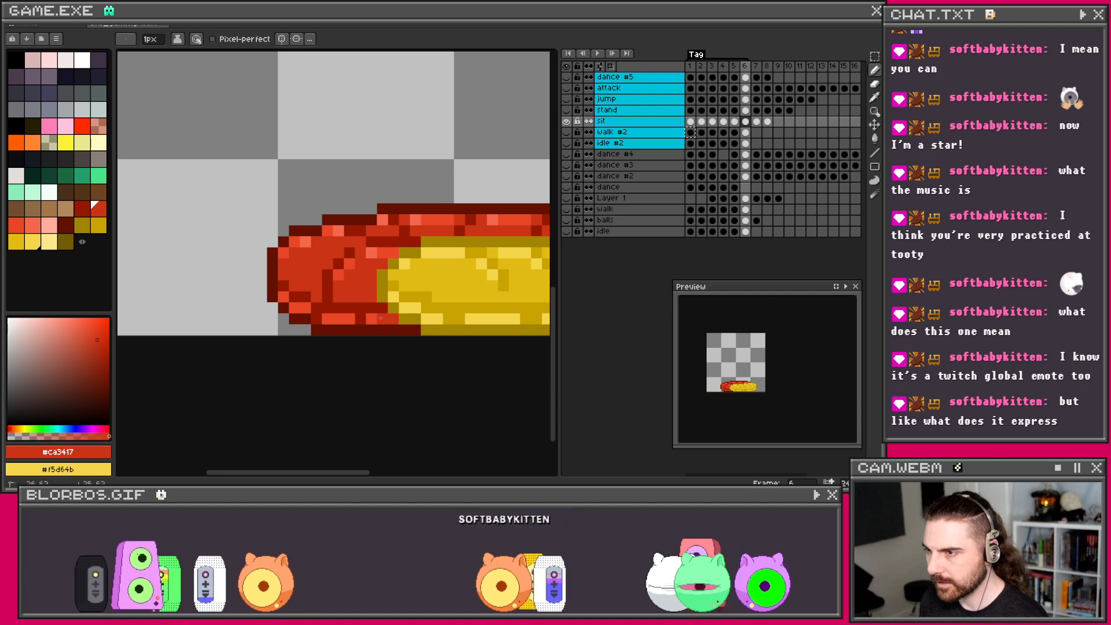
pyautogui.click(361, 318)
pyautogui.click(292, 306)
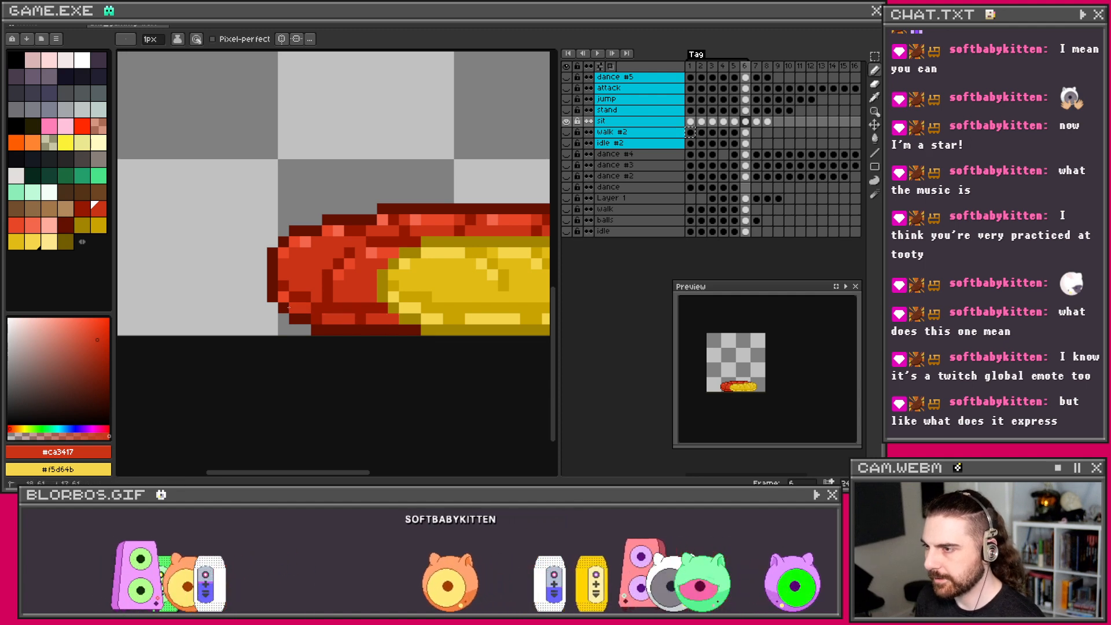
pyautogui.scroll(-2, 419, 251)
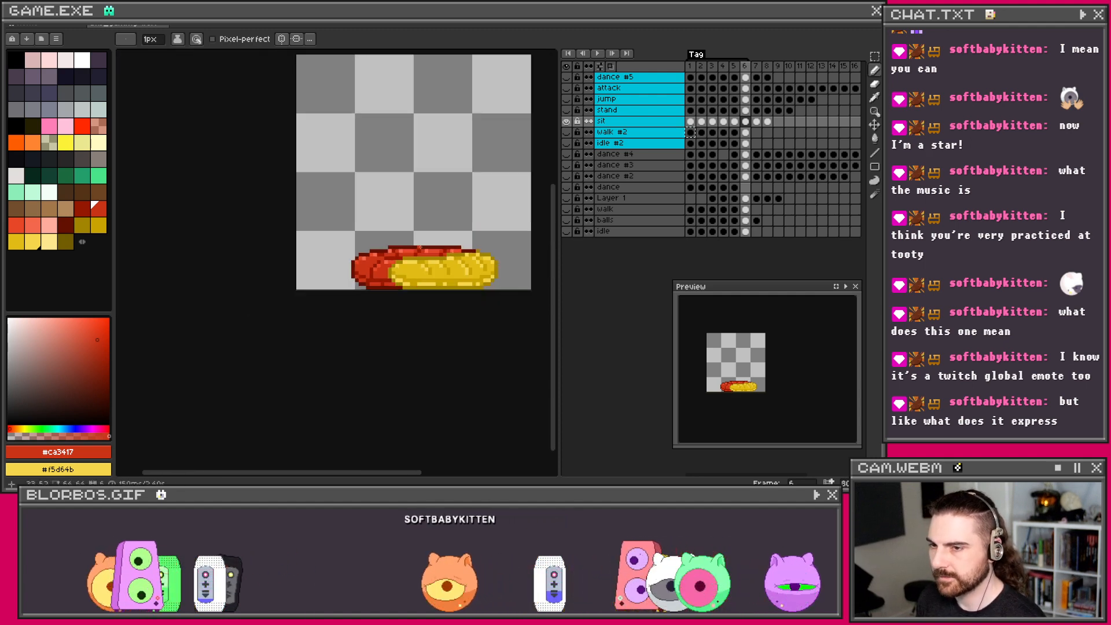
pyautogui.scroll(2, 411, 253)
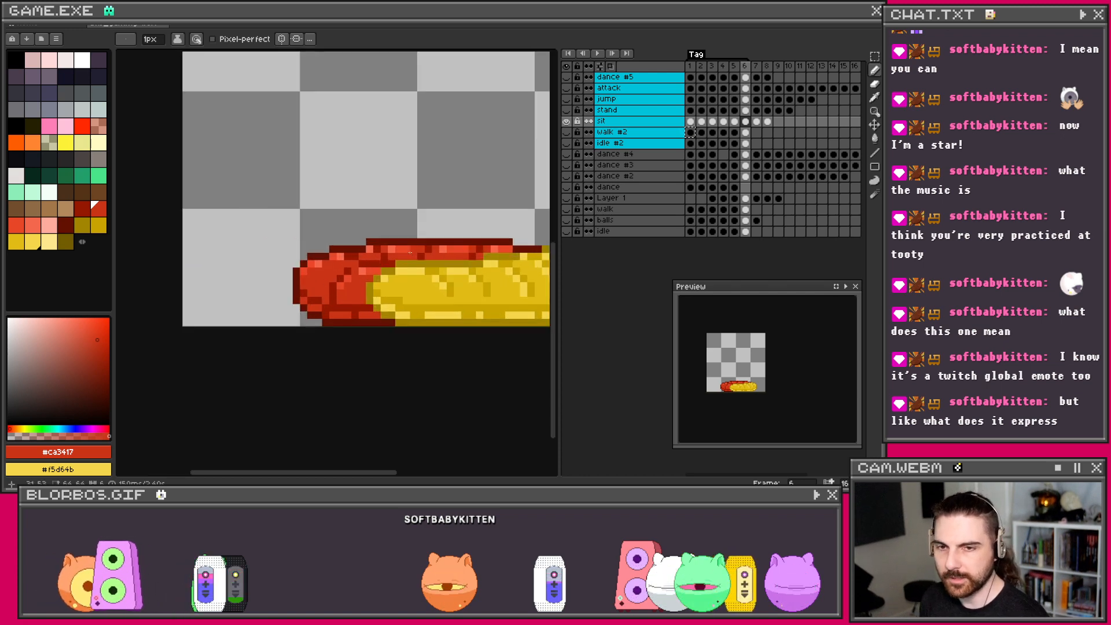
# Step: Sample the brighter and light reds and add a light red pixel on the lower edge
pyautogui.press('i')
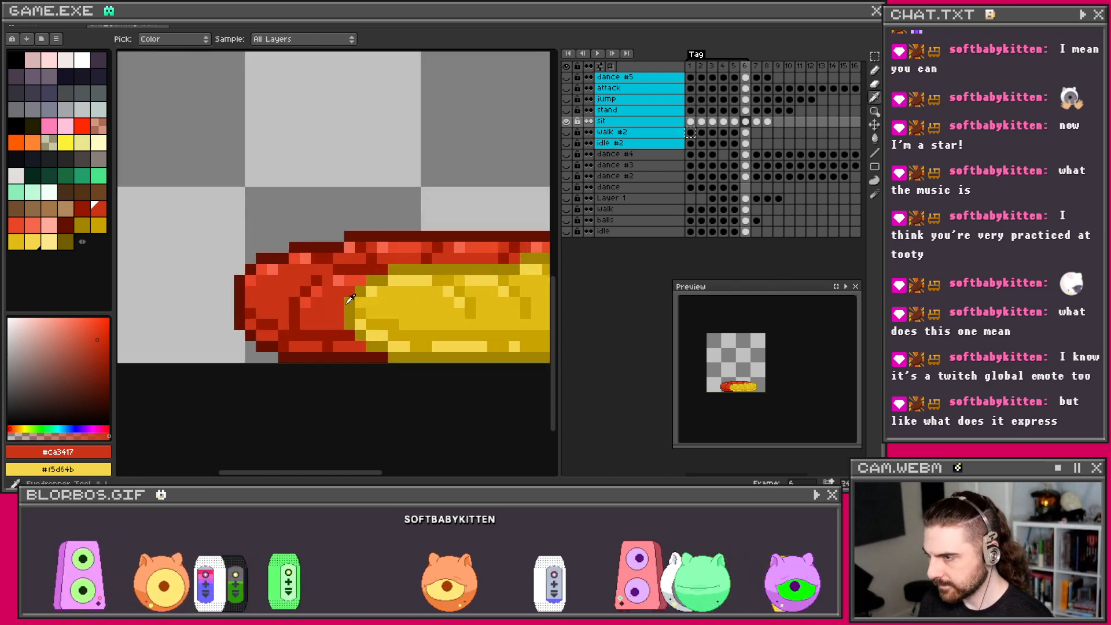
pyautogui.click(309, 299)
pyautogui.press('b')
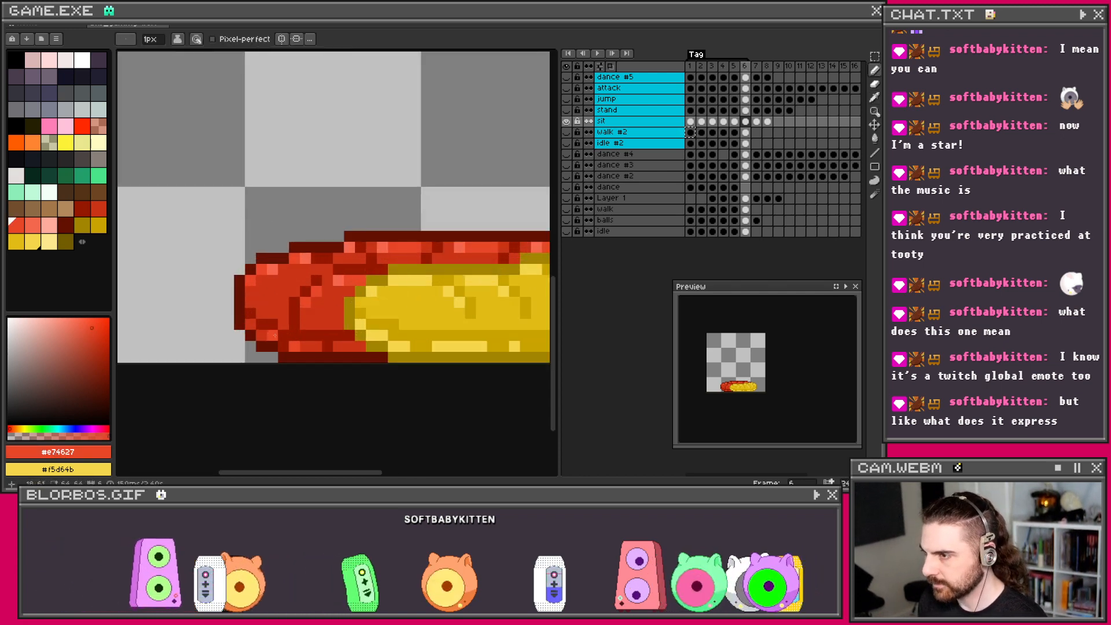
pyautogui.scroll(-1, 344, 281)
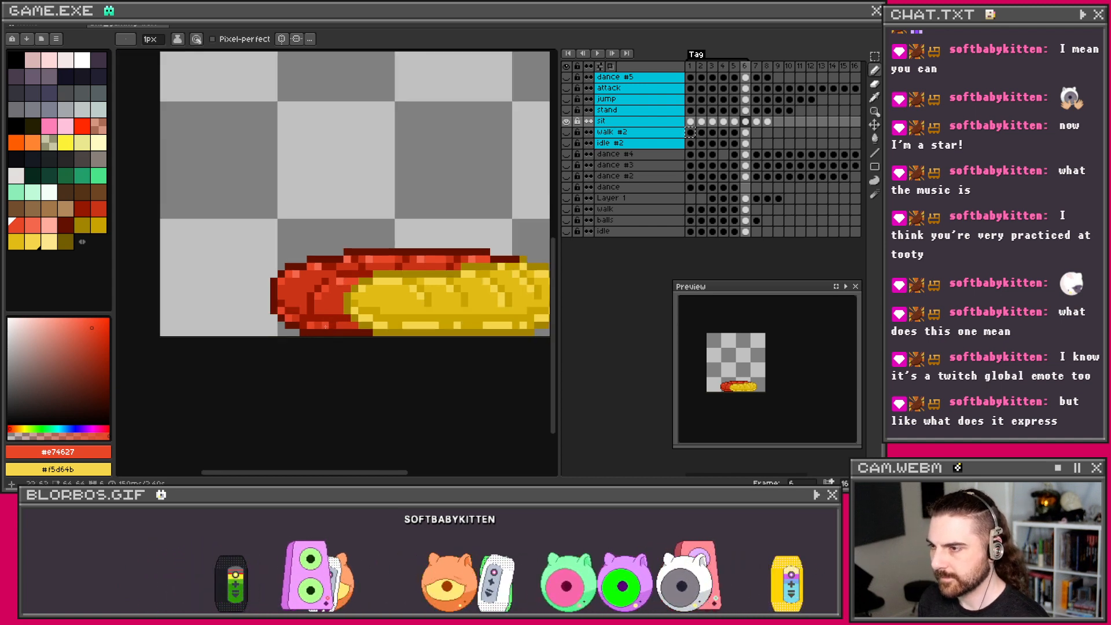
pyautogui.scroll(2, 345, 290)
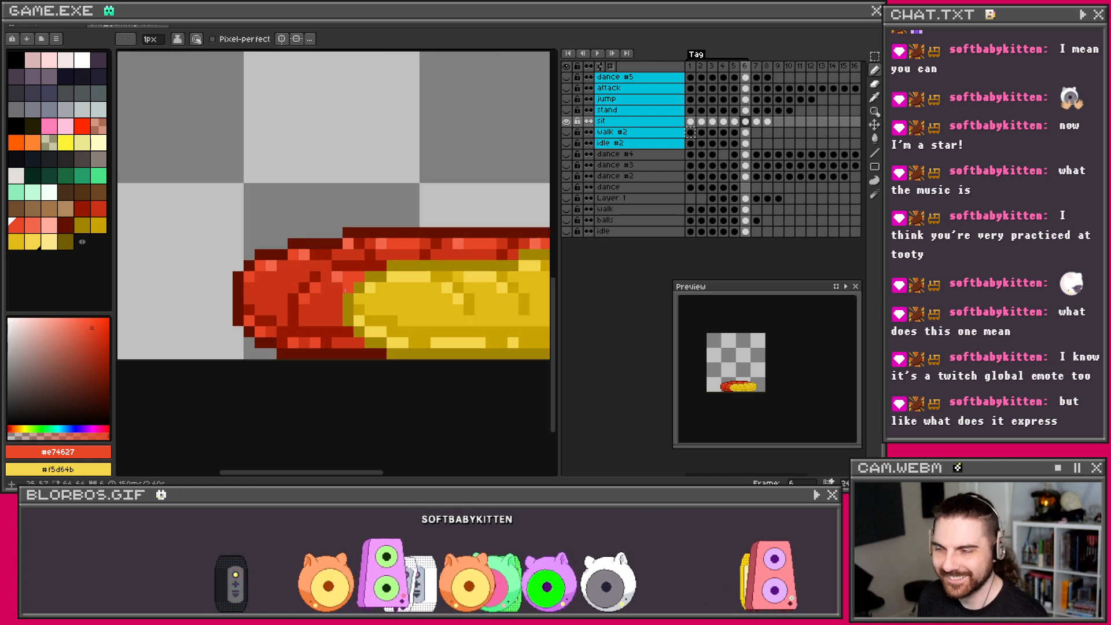
pyautogui.keyDown('alt'); pyautogui.click(330, 278); pyautogui.keyUp('alt')
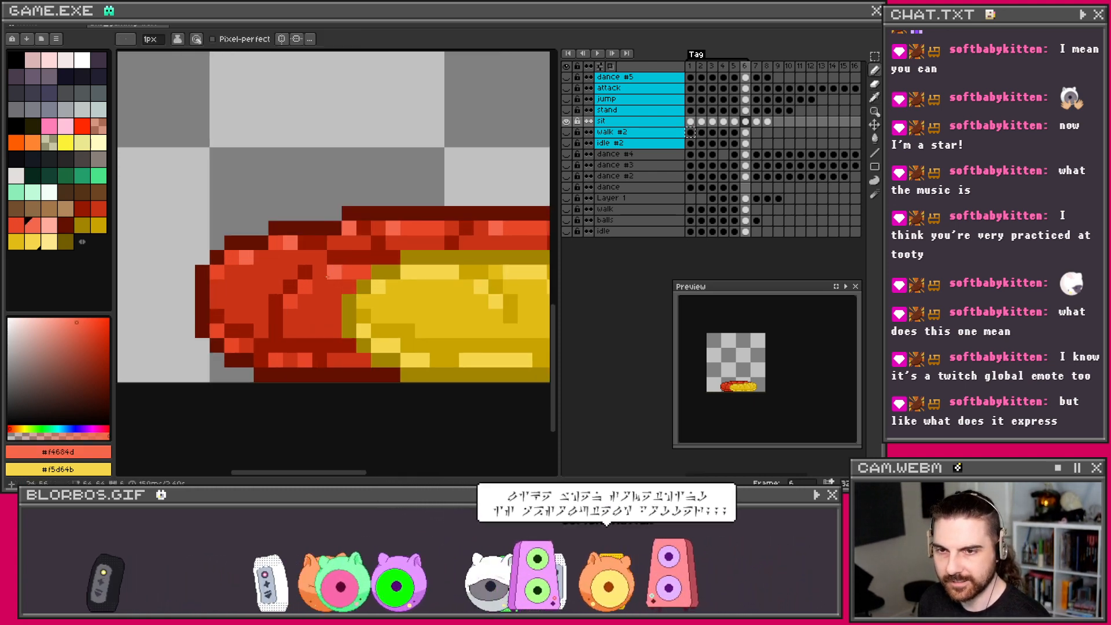
pyautogui.click(265, 361)
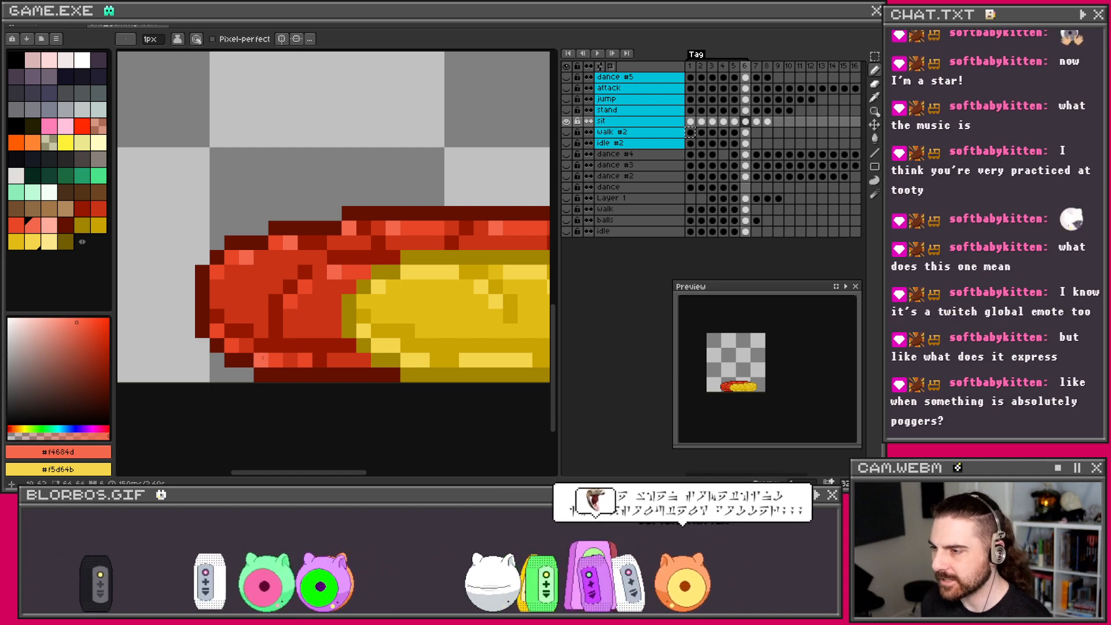
pyautogui.scroll(-2, 283, 287)
pyautogui.scroll(1, 292, 275)
pyautogui.scroll(-2, 293, 275)
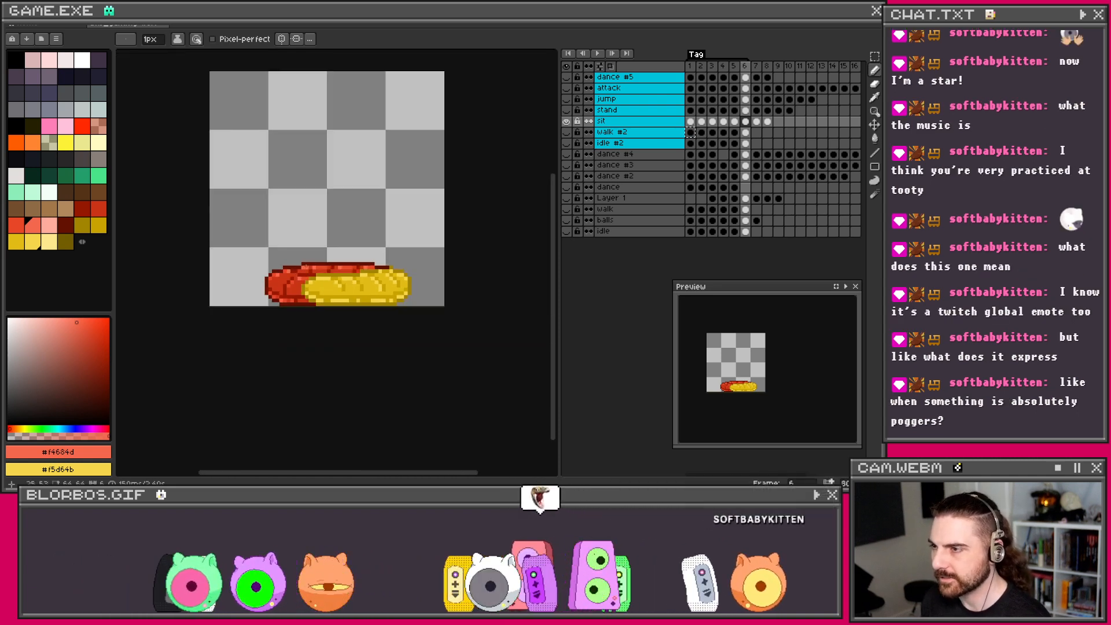
pyautogui.scroll(2, 301, 270)
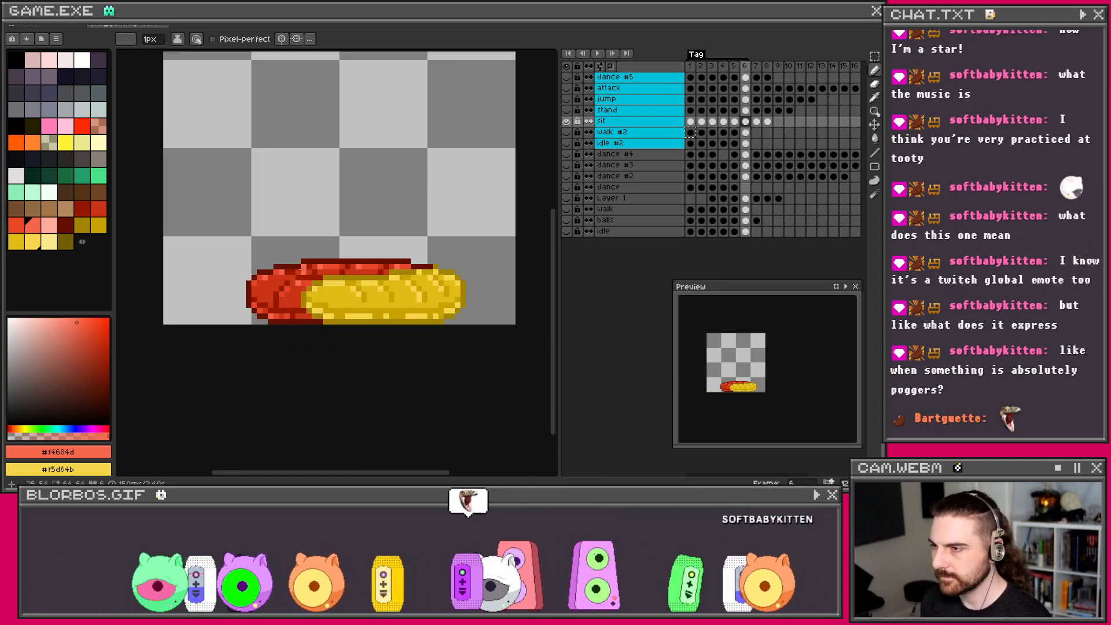
pyautogui.scroll(-1, 408, 260)
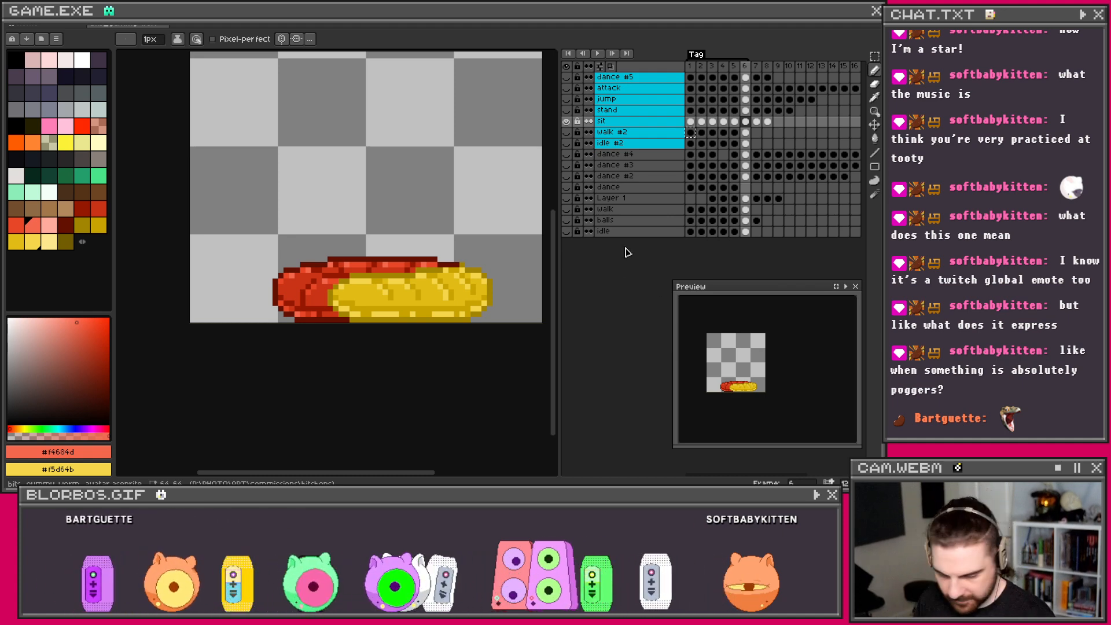
pyautogui.scroll(1, 519, 249)
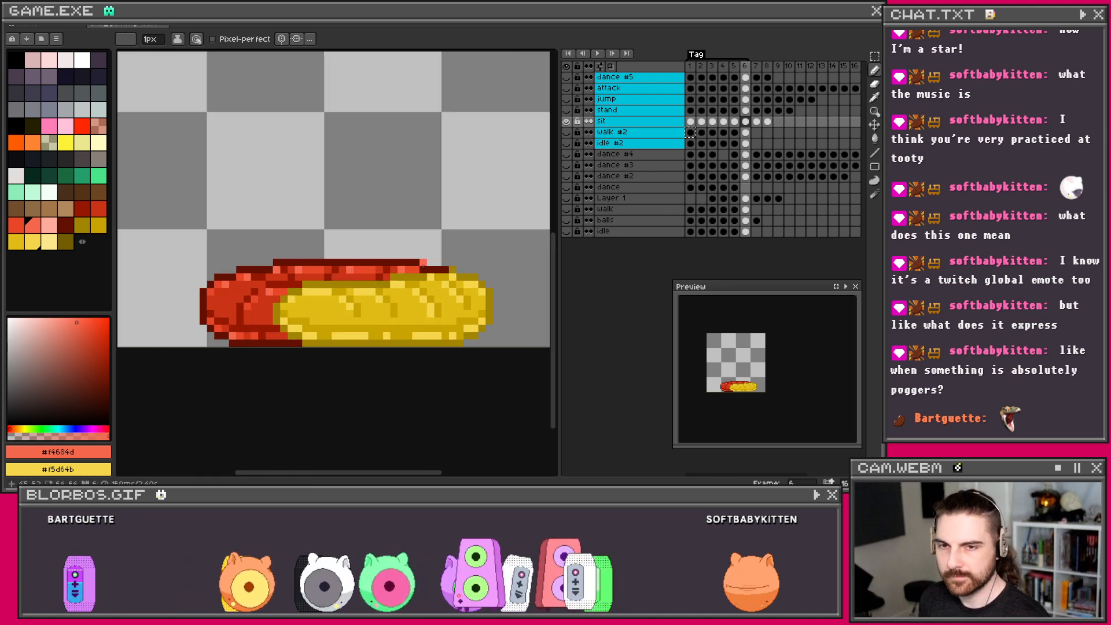
# Step: Step through the animation frames and land on frame 6 of the sit animation
pyautogui.moveTo(423, 265); pyautogui.dragTo(437, 264)
pyautogui.press('Right')
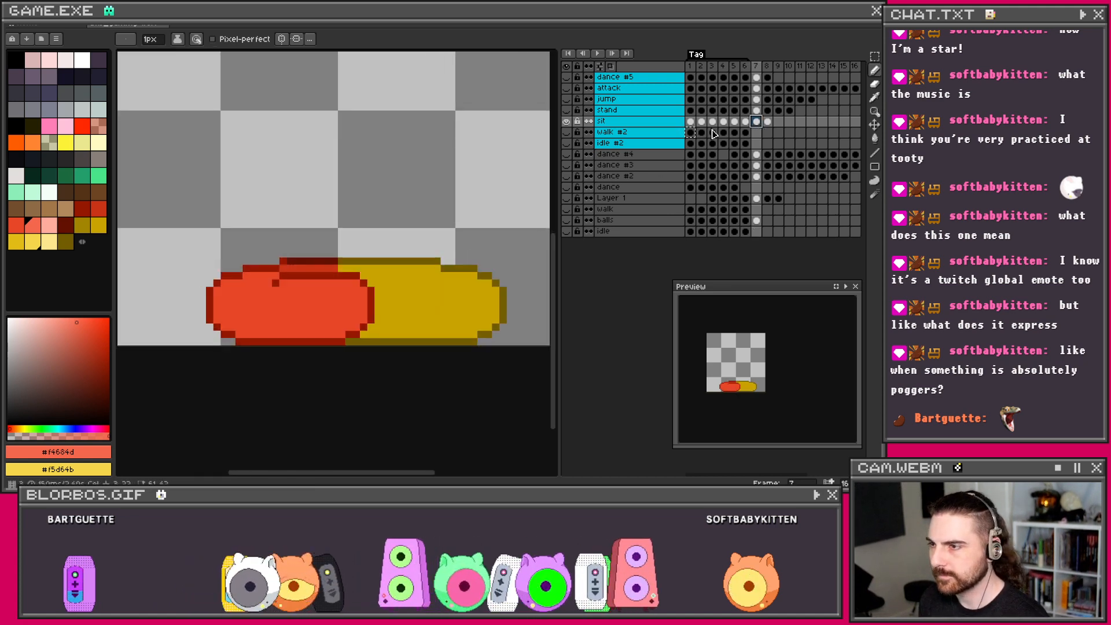
pyautogui.press('Left')
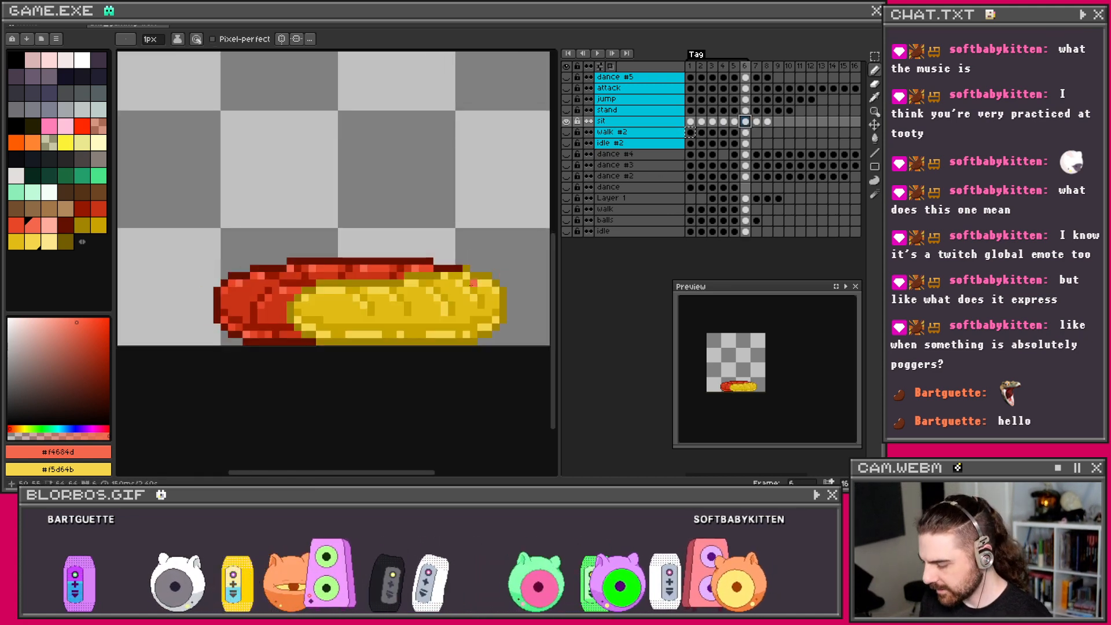
pyautogui.press('Right')
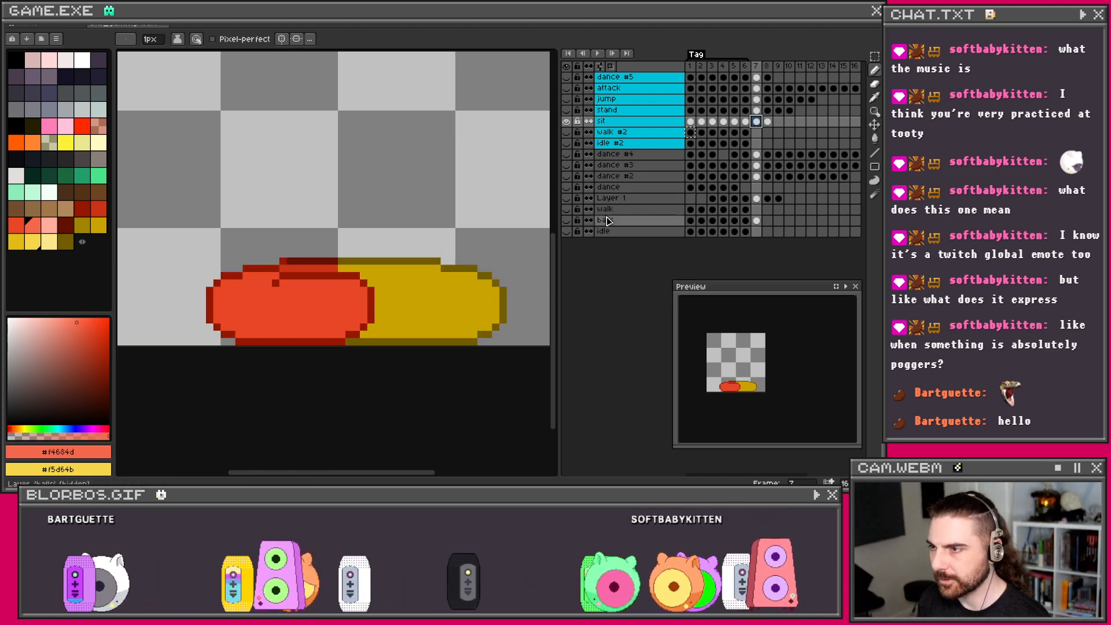
pyautogui.click(745, 123)
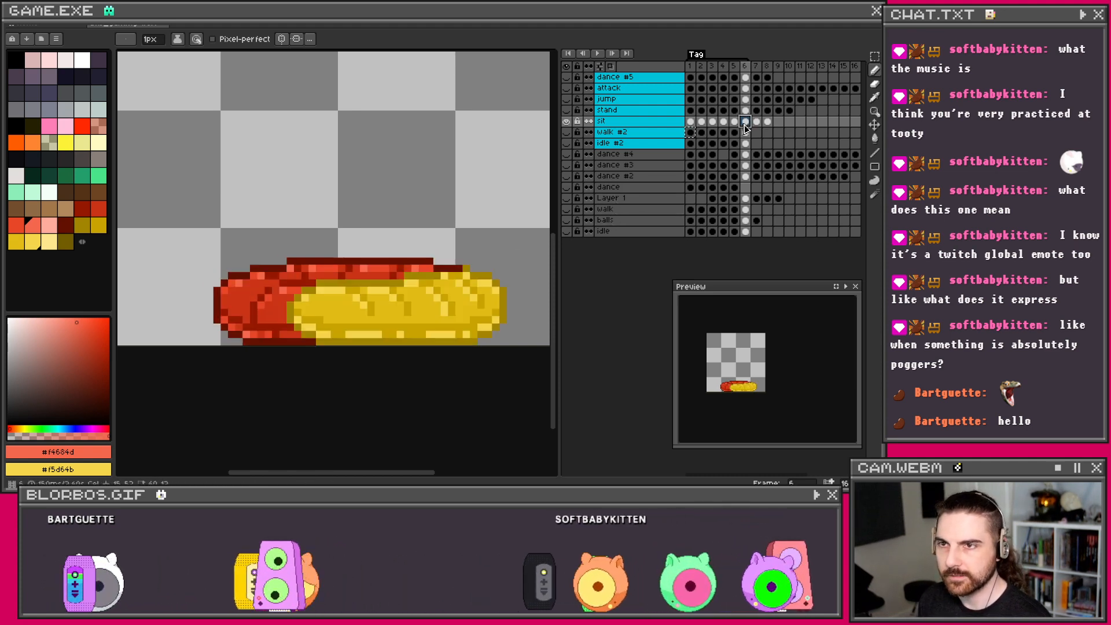
# Step: Choose the darker red #ca3417 for shading and re-centre the worm in the preview
pyautogui.scroll(-2, 310, 250)
pyautogui.scroll(-1, 310, 246)
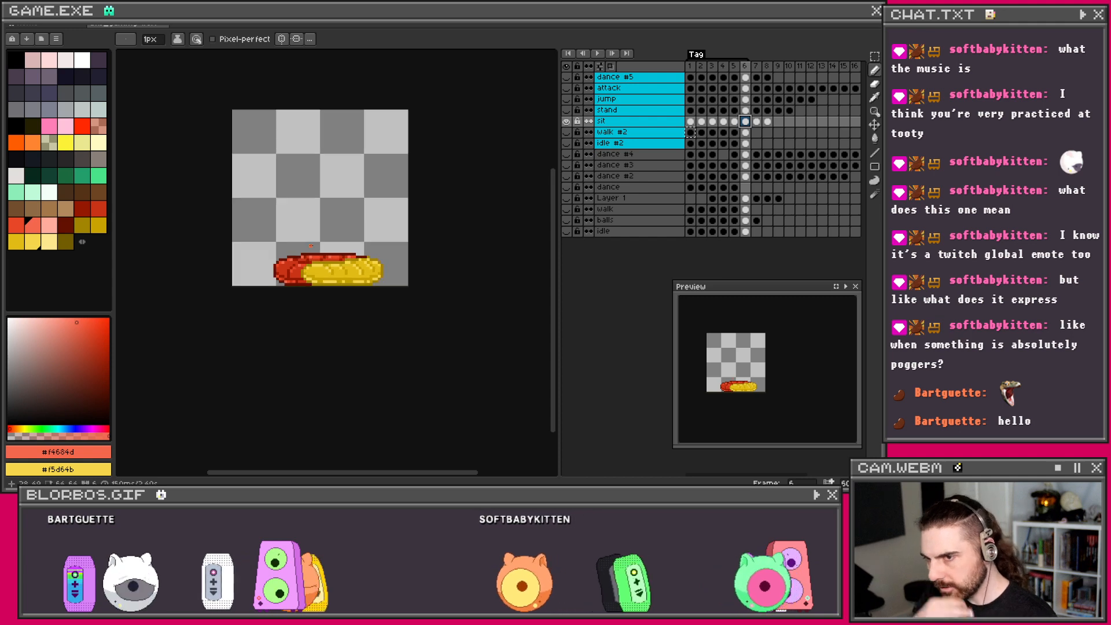
pyautogui.scroll(2, 319, 252)
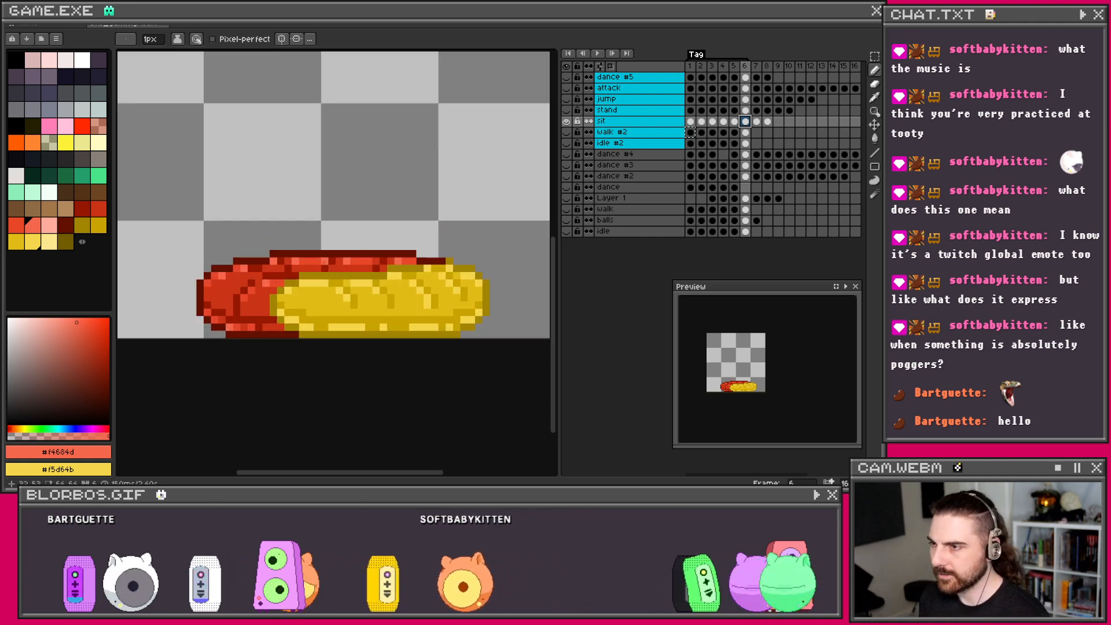
pyautogui.keyDown('alt'); pyautogui.click(373, 263); pyautogui.keyUp('alt')
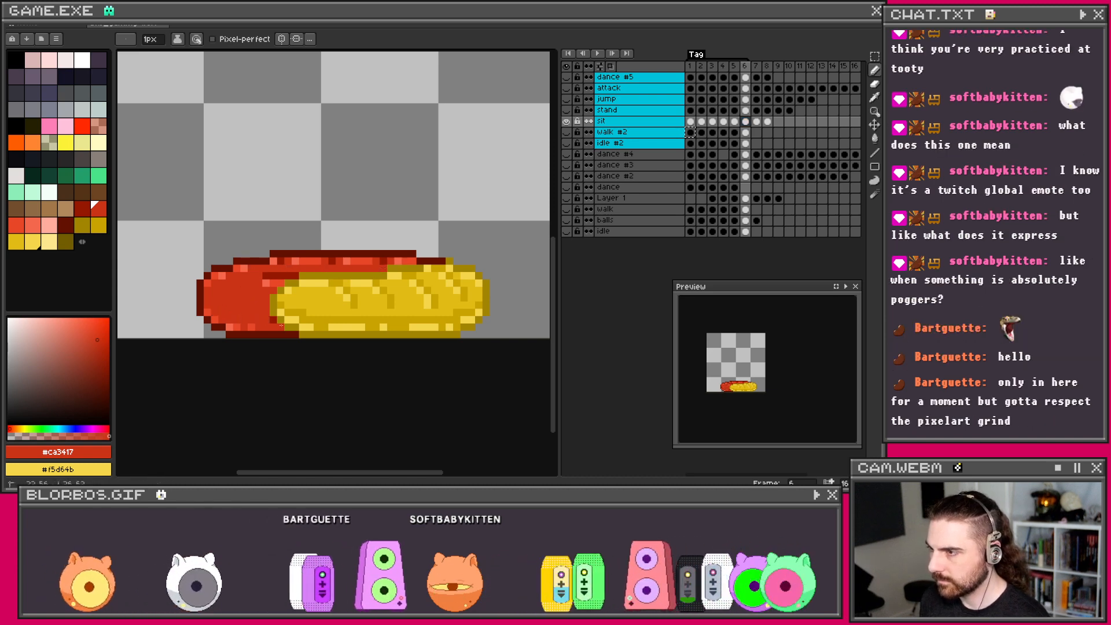
pyautogui.scroll(-1, 270, 320)
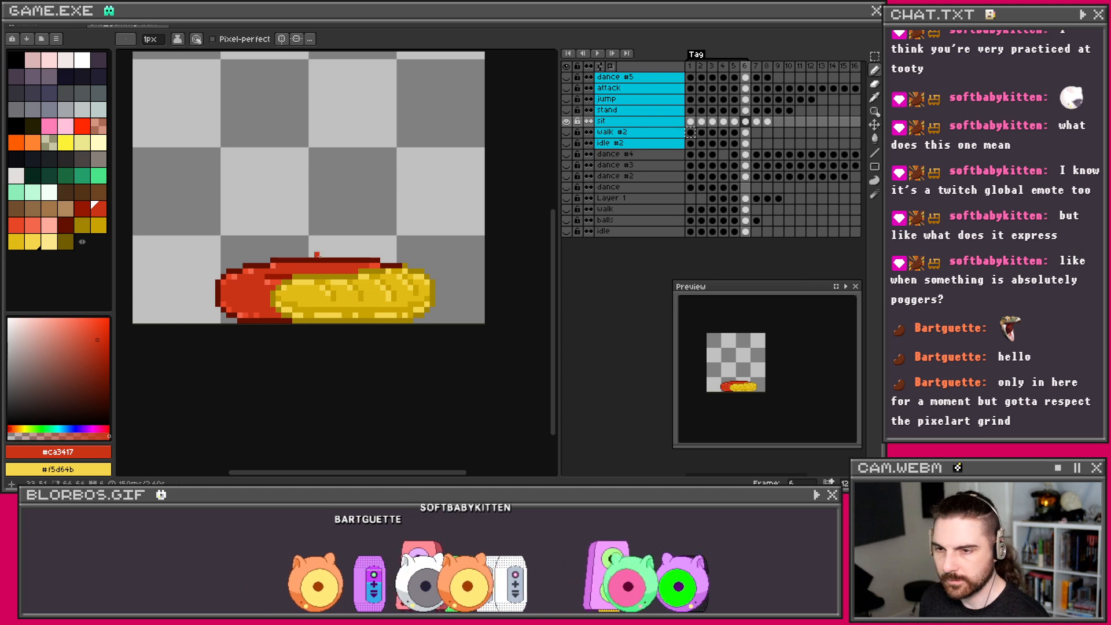
pyautogui.scroll(1, 745, 370)
pyautogui.scroll(1, 745, 370)
pyautogui.scroll(-1, 746, 369)
pyautogui.moveTo(746, 369); pyautogui.dragTo(755, 369)
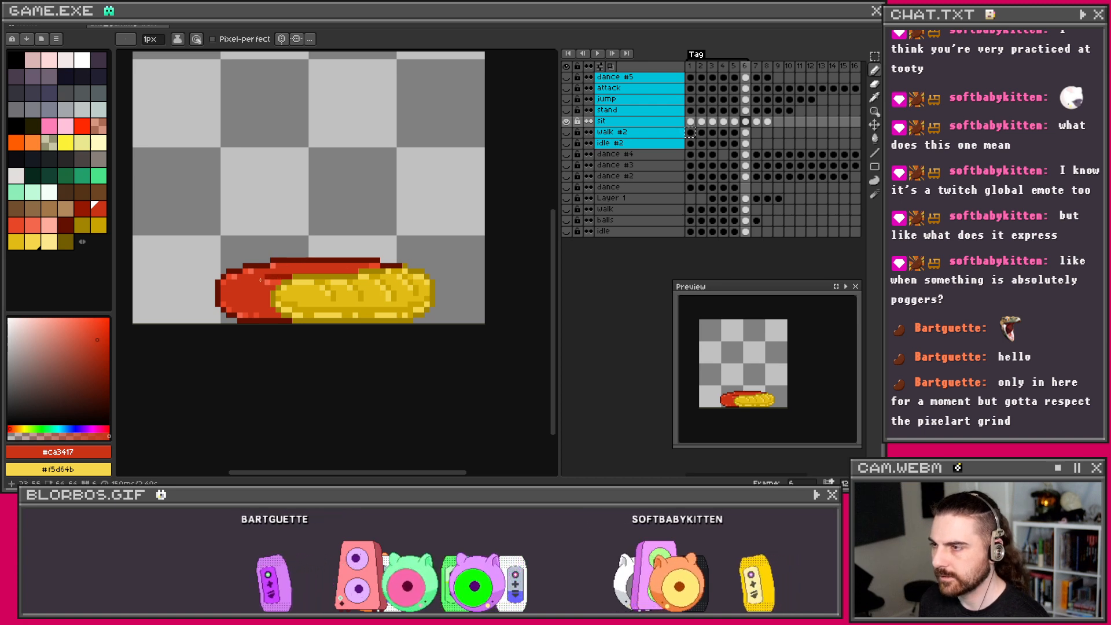
pyautogui.scroll(-2, 289, 260)
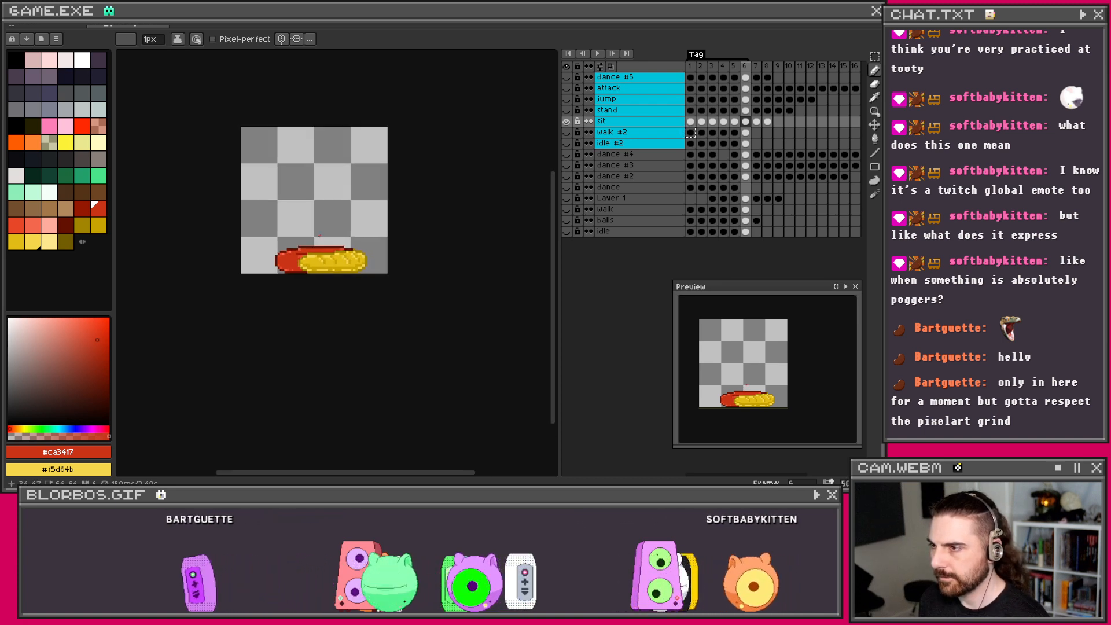
pyautogui.scroll(1, 320, 237)
pyautogui.scroll(2, 320, 236)
# Step: Redo and then undo the pencil stroke on the worm's left side
pyautogui.press('v')
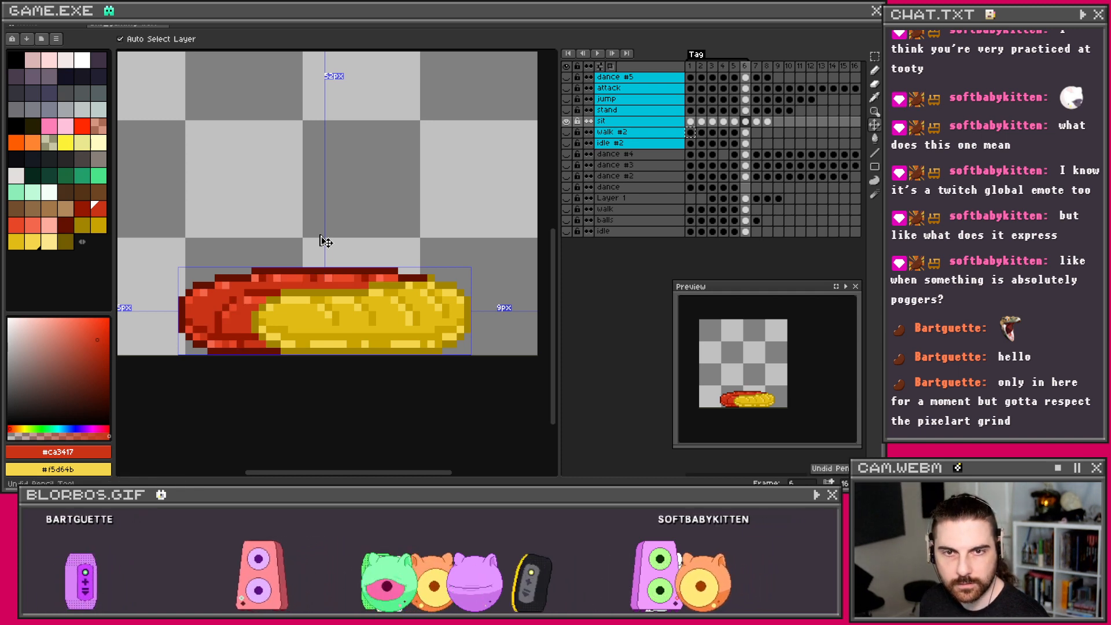
pyautogui.press('b')
pyautogui.scroll(-4, 321, 237)
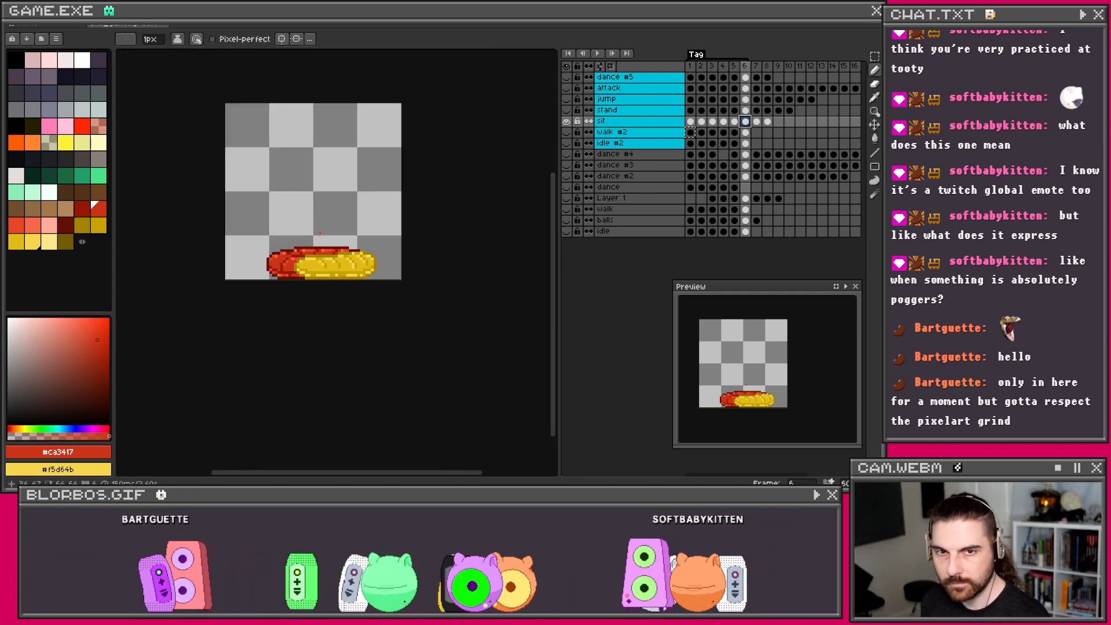
pyautogui.scroll(1, 320, 235)
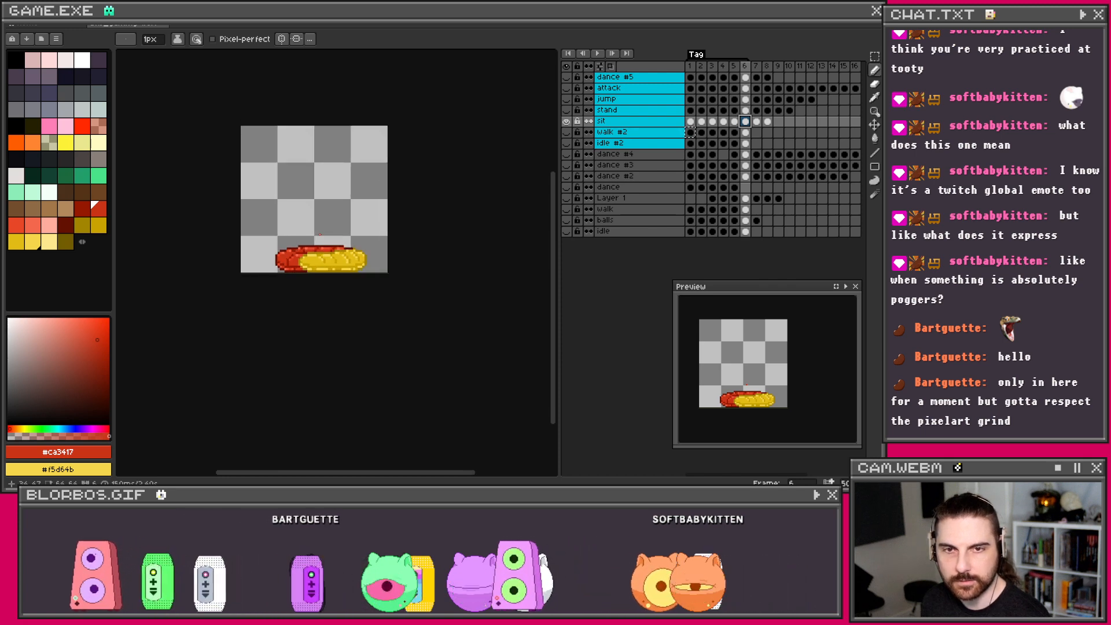
pyautogui.scroll(3, 320, 235)
pyautogui.scroll(-2, 330, 243)
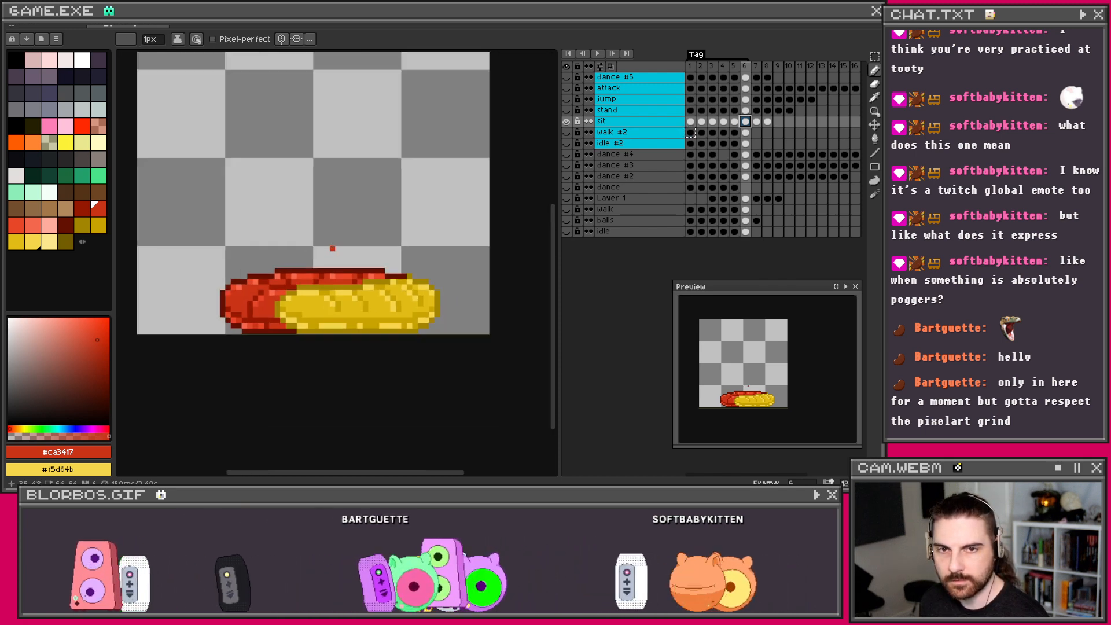
pyautogui.hotkey('ctrl', 'y')
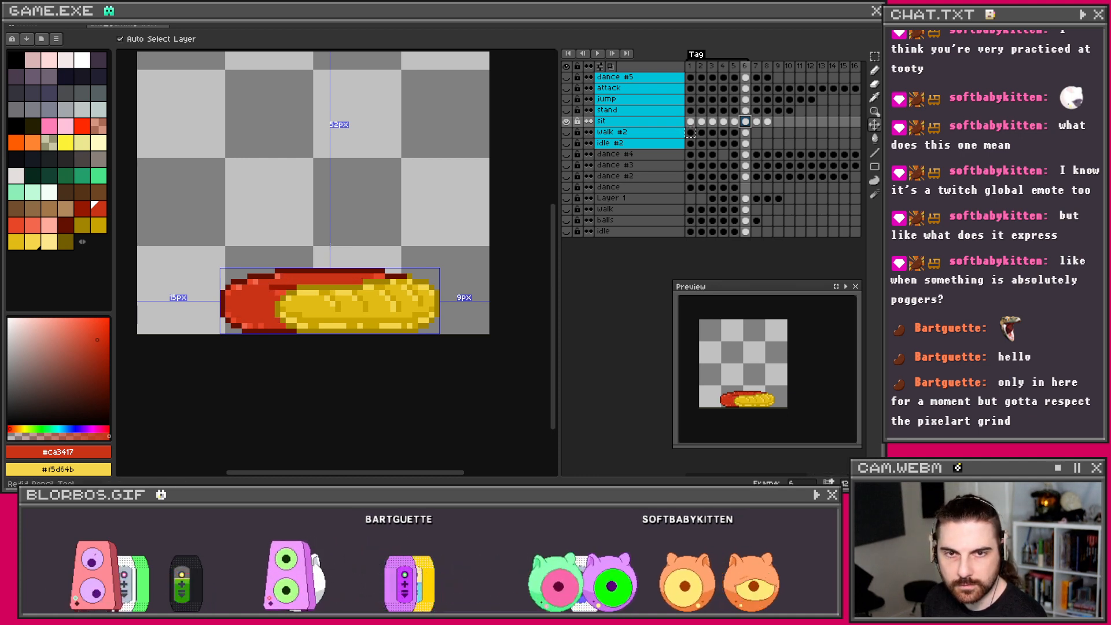
pyautogui.scroll(-3, 327, 237)
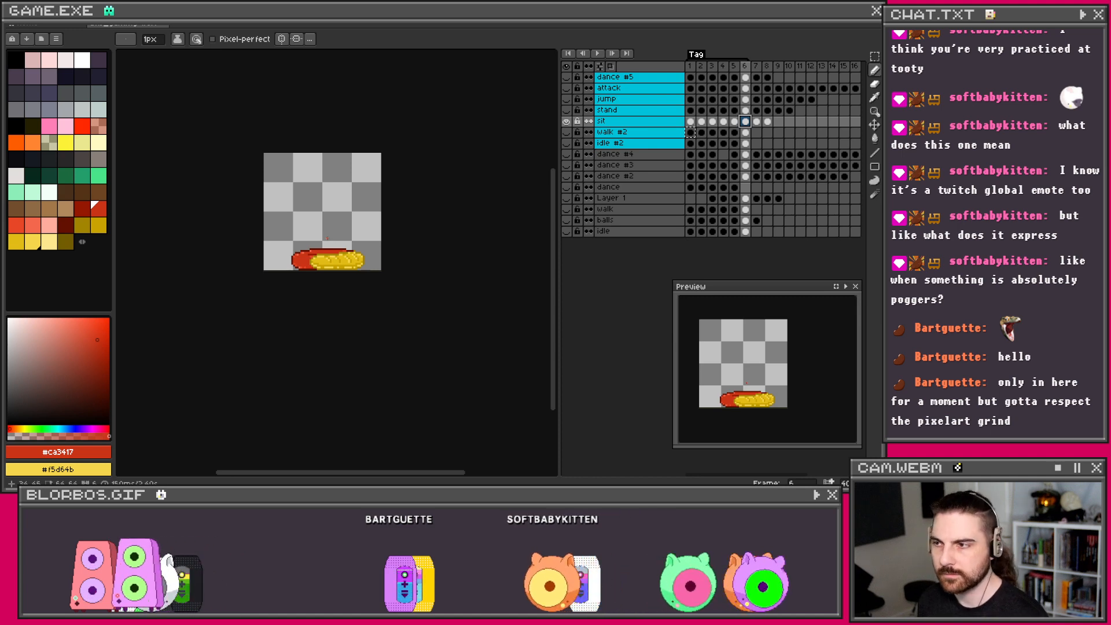
pyautogui.scroll(3, 329, 238)
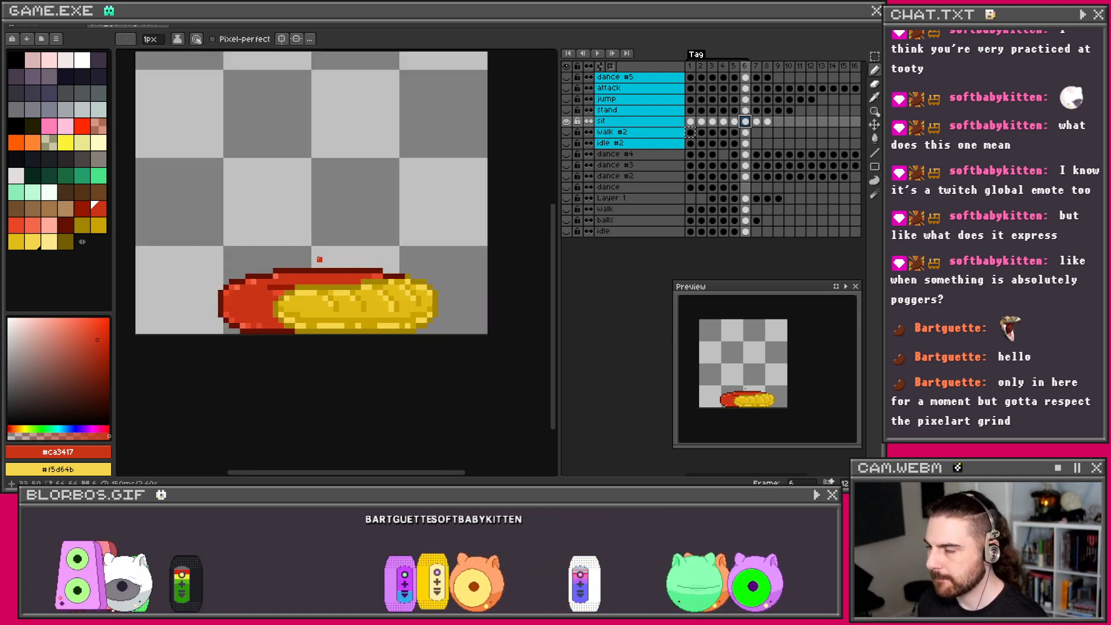
pyautogui.press('ctrl')
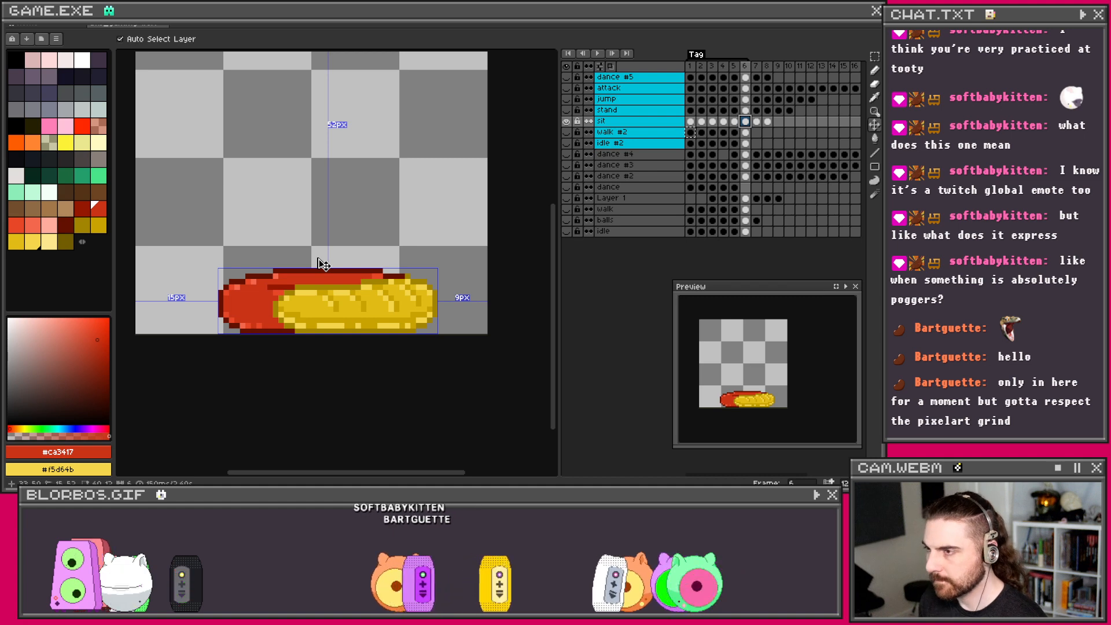
pyautogui.hotkey('ctrl', 'z')
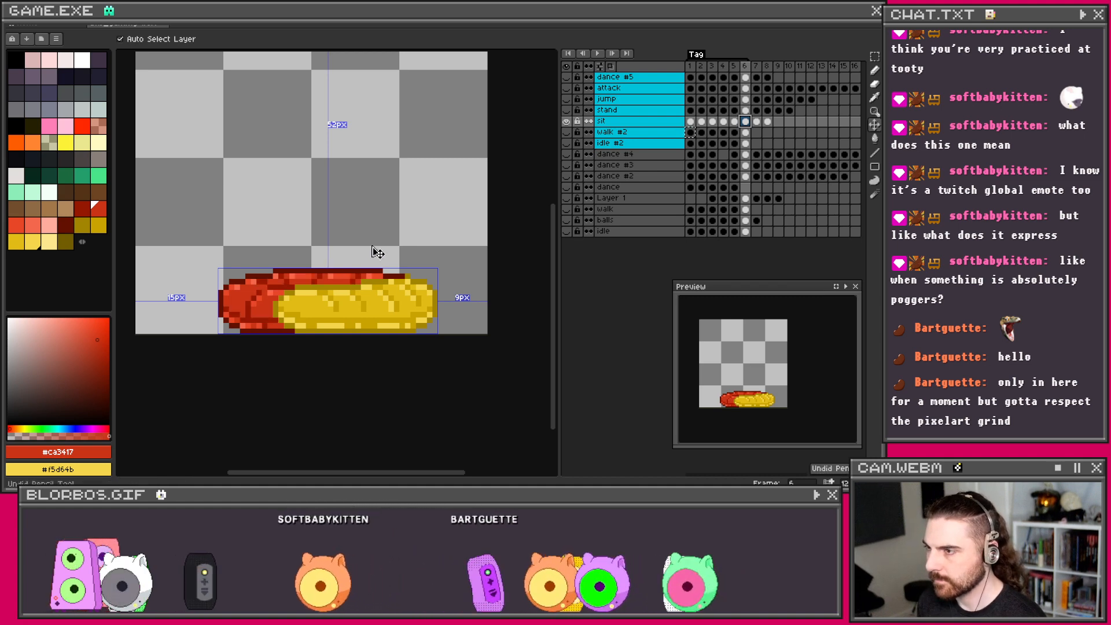
pyautogui.scroll(1, 328, 278)
pyautogui.scroll(1, 328, 278)
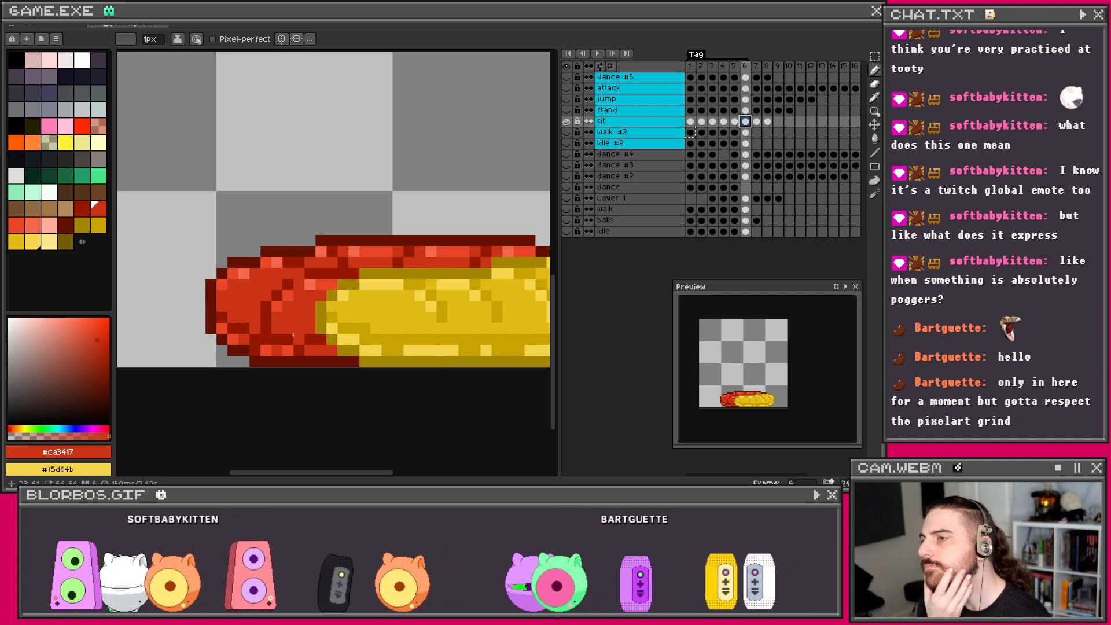
# Step: Sample dark red #961800 from frame 5, then back on frame 6 slightly adjust the red shade
pyautogui.press('i')
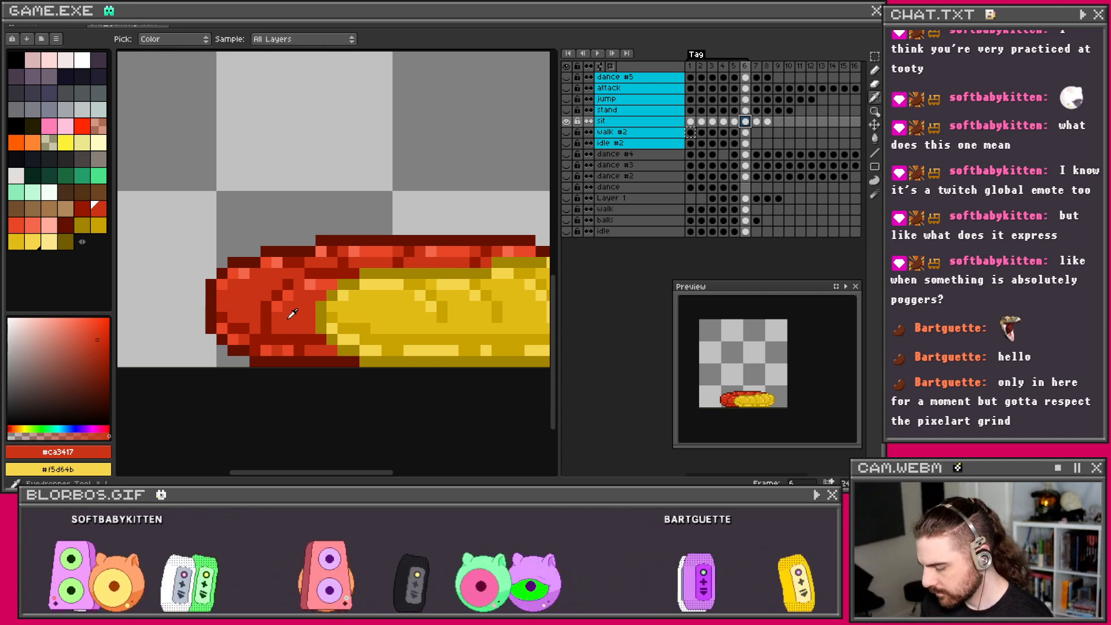
pyautogui.click(734, 122)
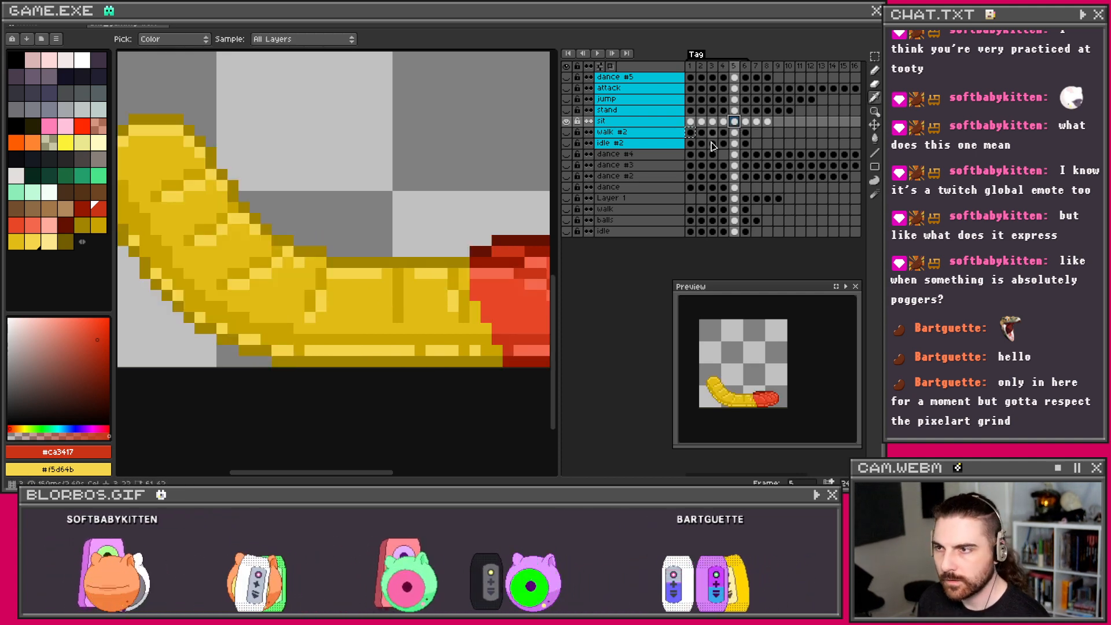
pyautogui.scroll(-2, 405, 283)
pyautogui.click(464, 343)
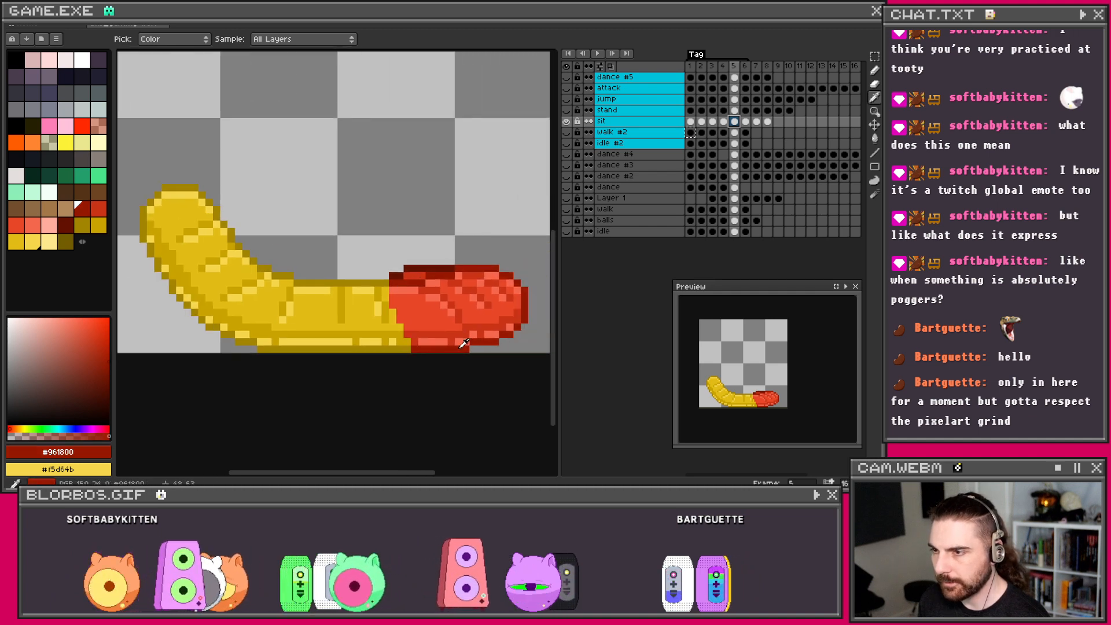
pyautogui.click(745, 122)
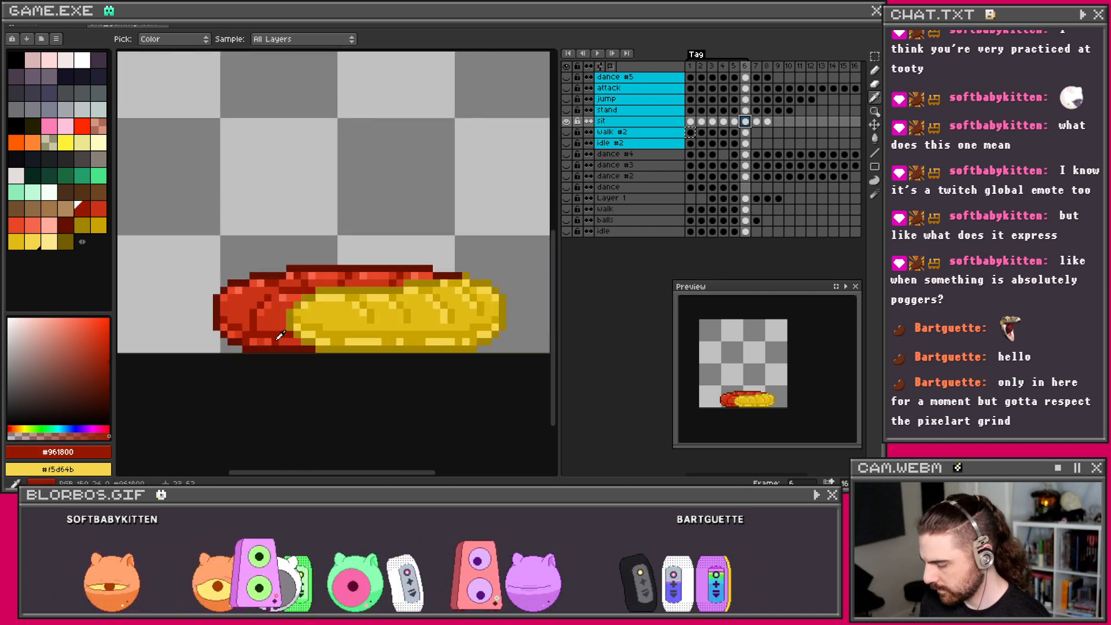
pyautogui.press('b')
pyautogui.scroll(1, 272, 331)
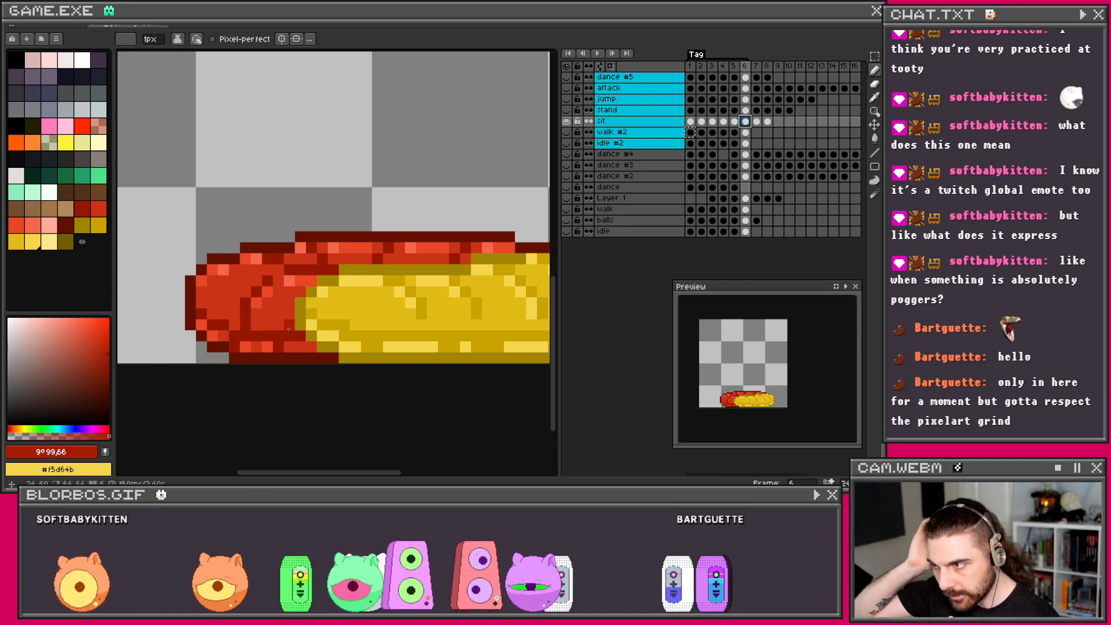
pyautogui.click(104, 350)
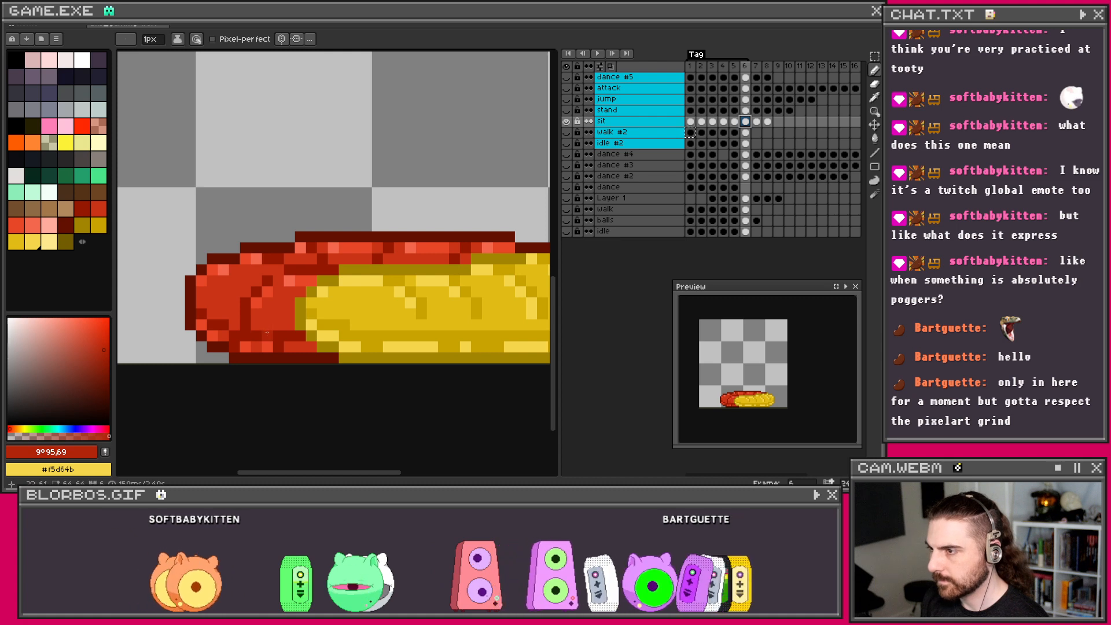
# Step: Pencil a bright red #e74627 pixel on the sausage's lower-left edge
pyautogui.press('g')
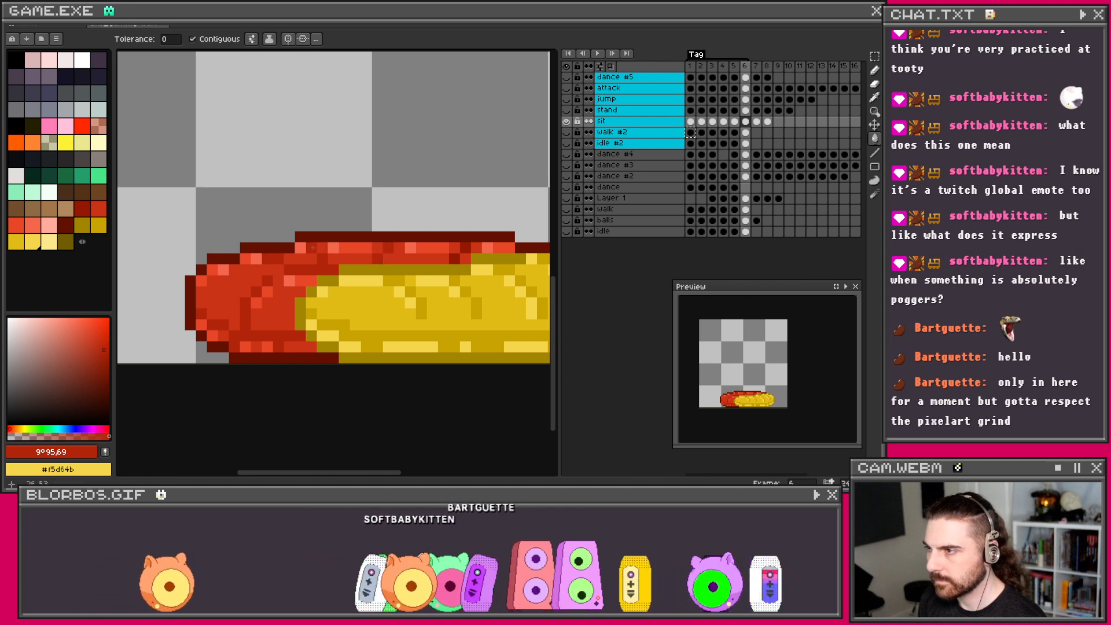
pyautogui.scroll(-3, 465, 249)
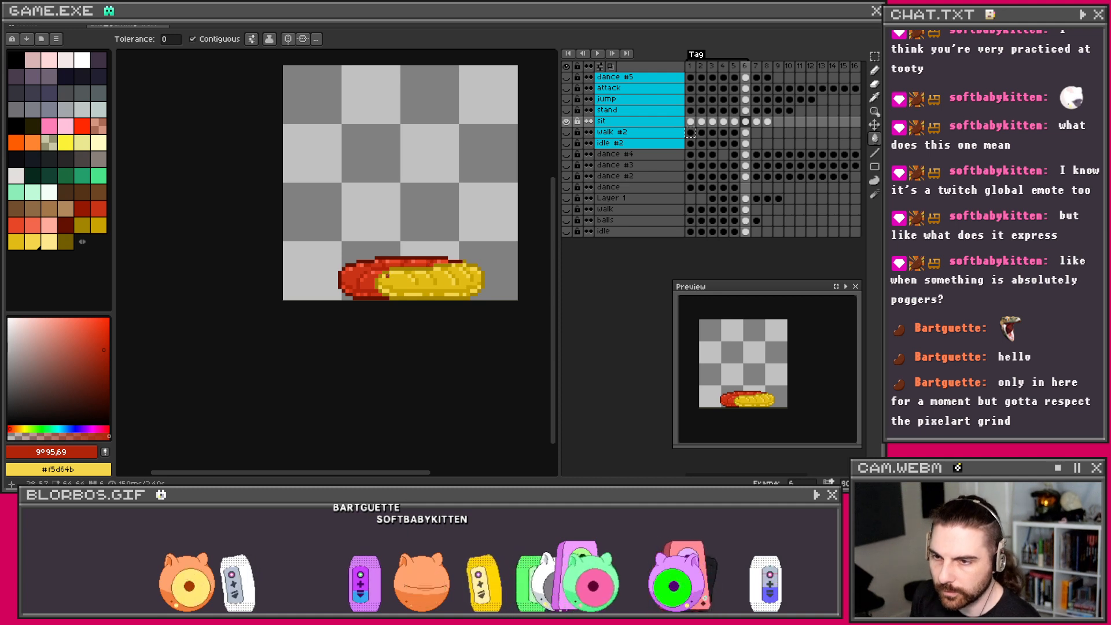
pyautogui.scroll(4, 409, 272)
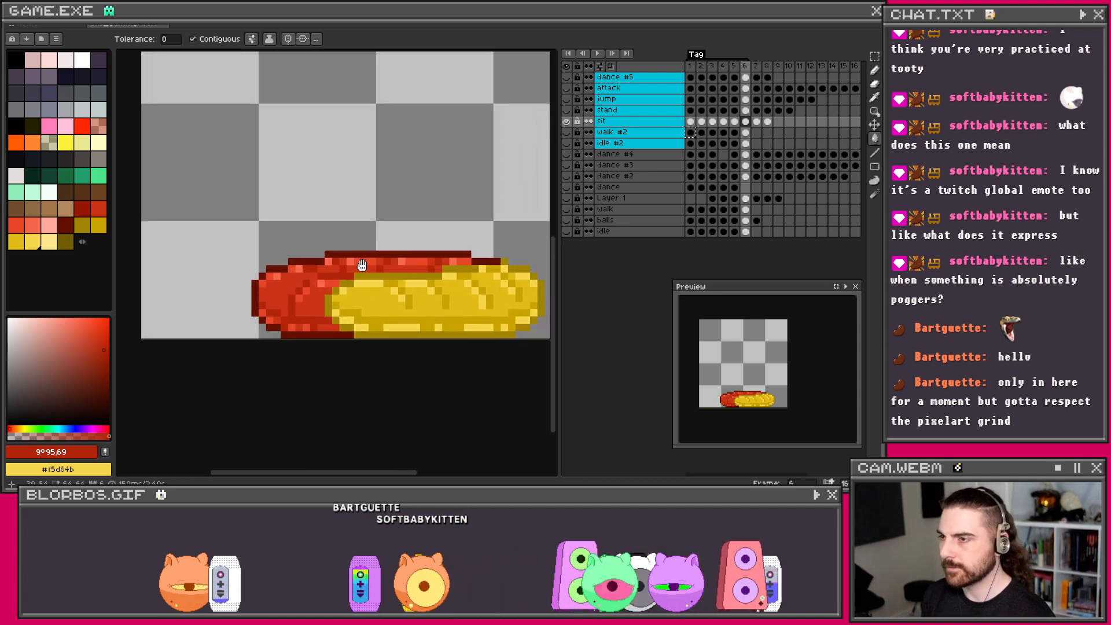
pyautogui.scroll(2, 312, 259)
pyautogui.press('i')
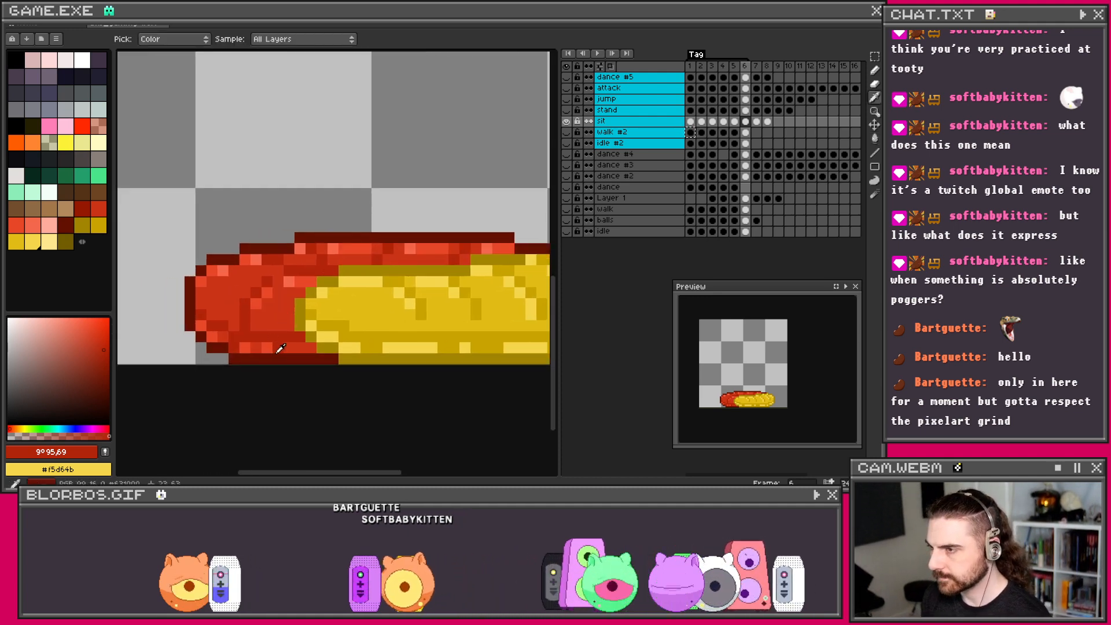
pyautogui.click(273, 341)
pyautogui.press('b')
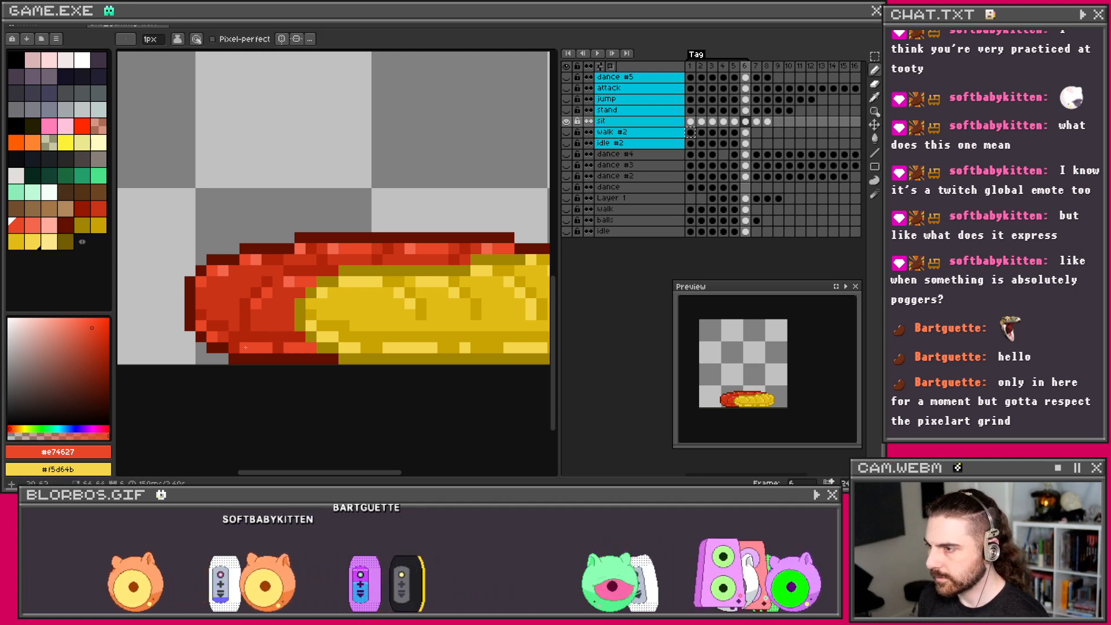
pyautogui.click(223, 336)
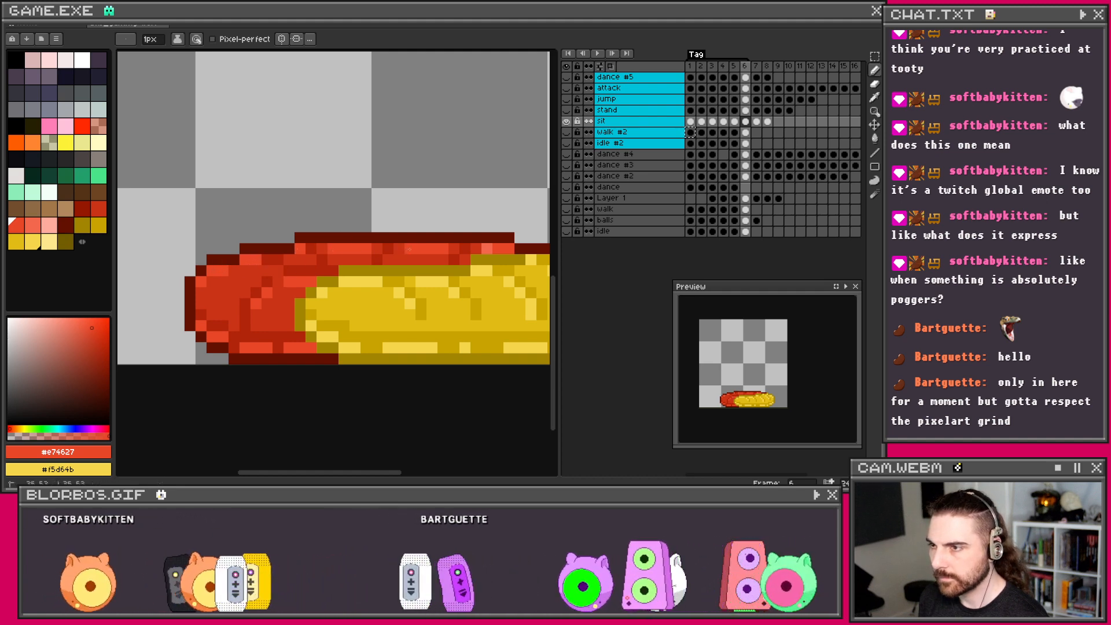
# Step: Sample dark red #b22409 from the worm's red end and add it to the palette
pyautogui.scroll(-3, 402, 246)
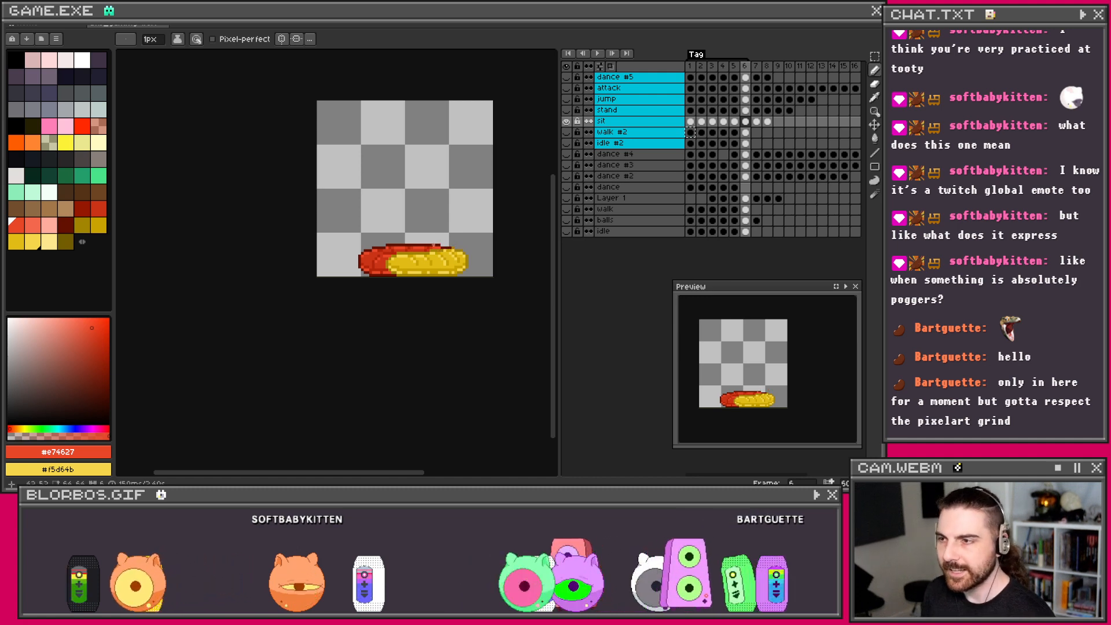
pyautogui.scroll(2, 421, 243)
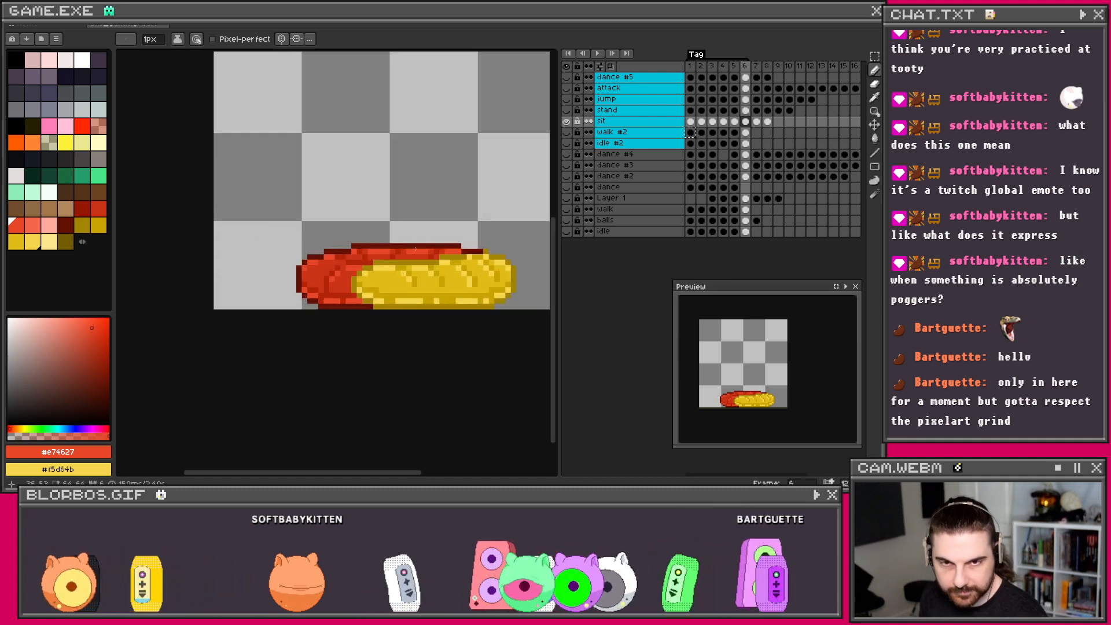
pyautogui.scroll(1, 454, 267)
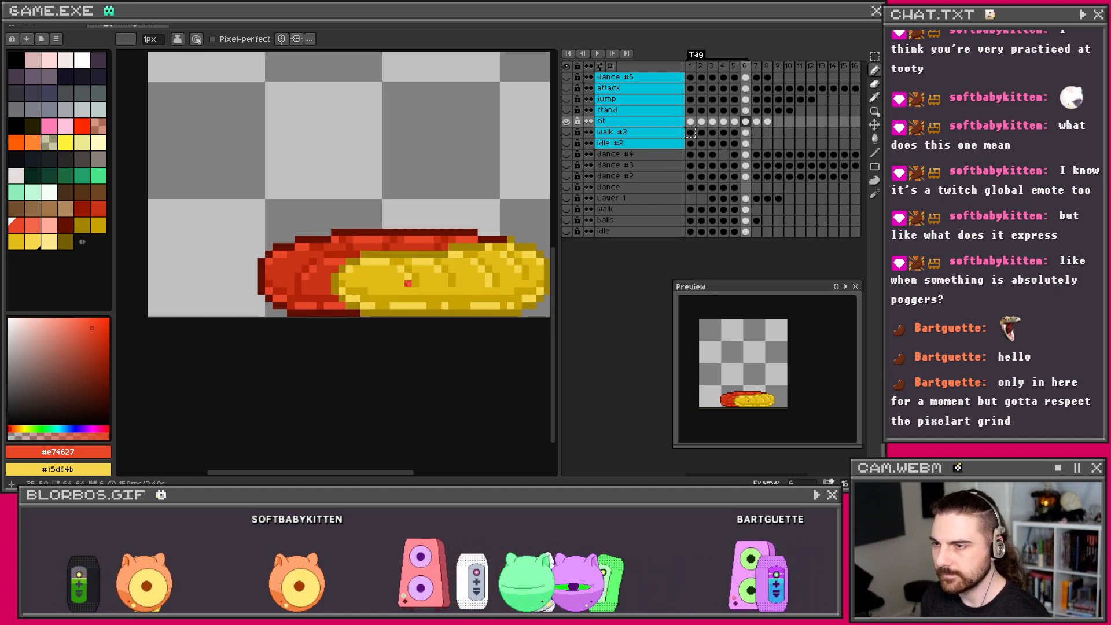
pyautogui.scroll(1, 397, 281)
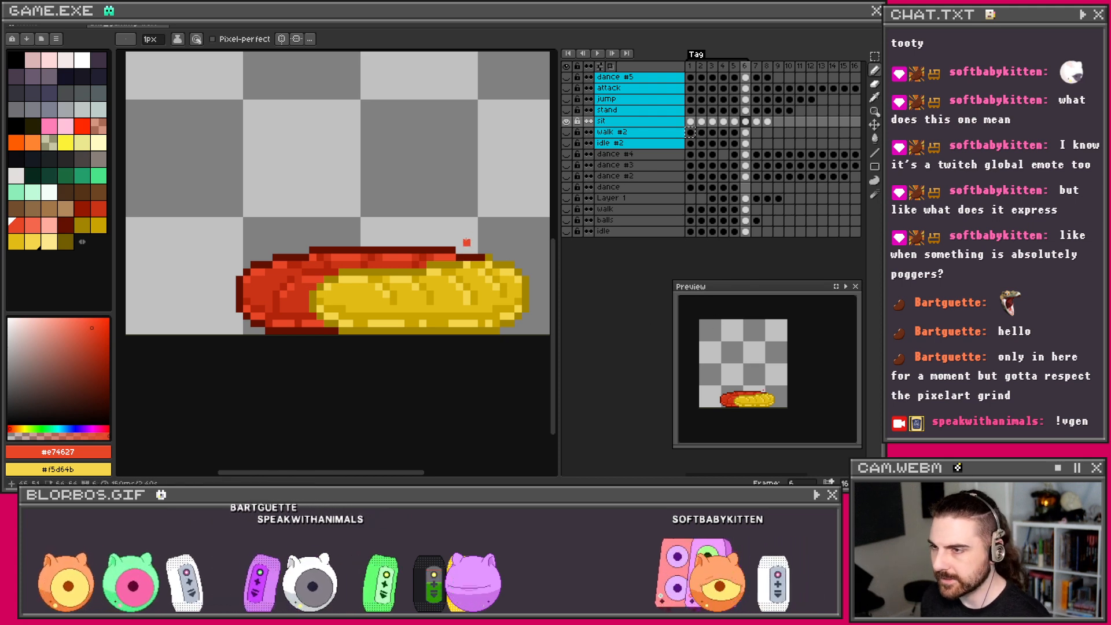
pyautogui.scroll(-1, 466, 236)
pyautogui.moveTo(466, 236); pyautogui.dragTo(420, 257)
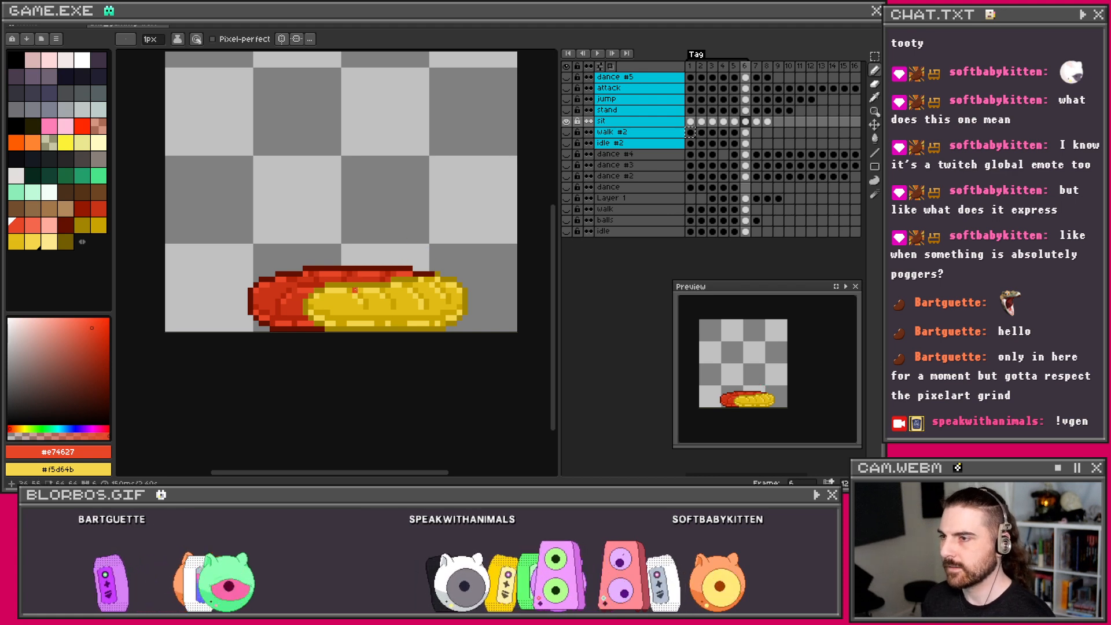
pyautogui.scroll(-1, 355, 290)
pyautogui.moveTo(355, 289); pyautogui.dragTo(370, 282)
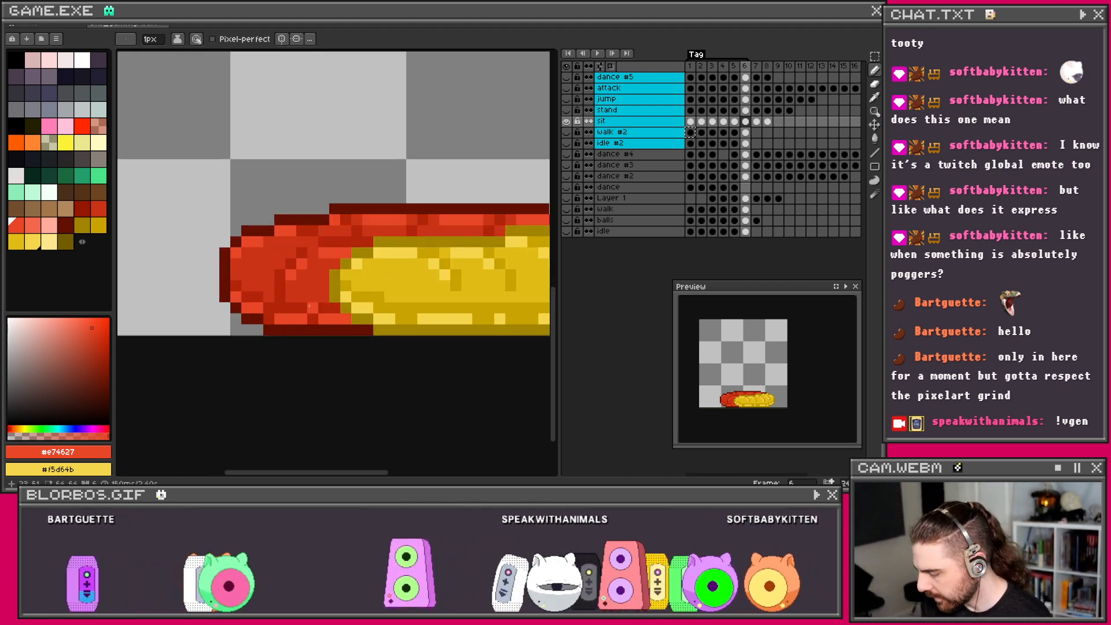
pyautogui.press('i')
pyautogui.click(281, 305)
pyautogui.click(106, 452)
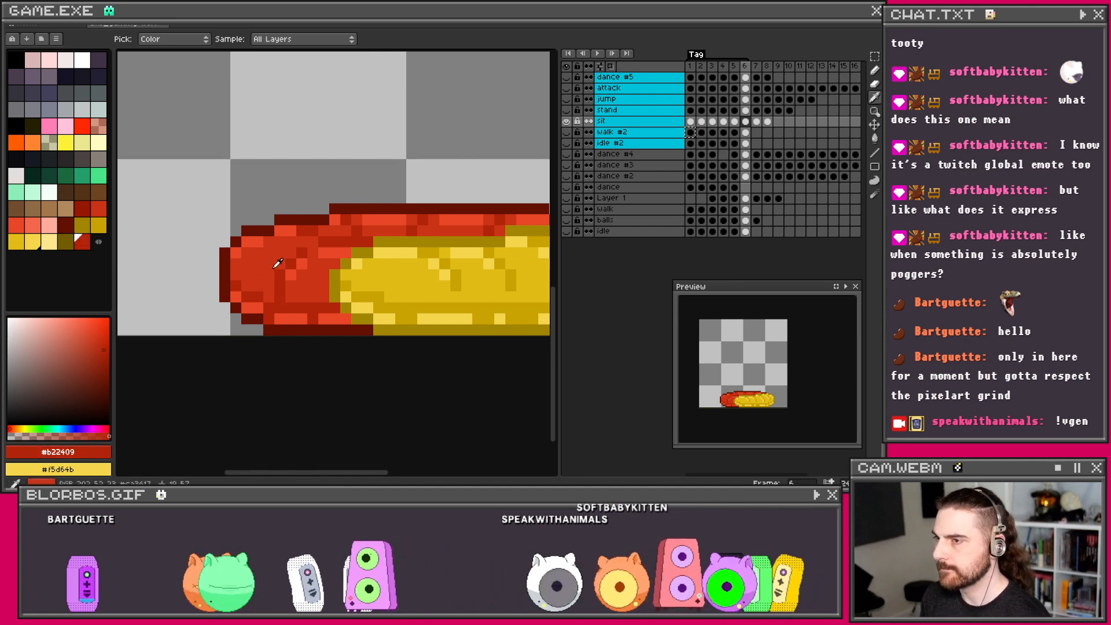
pyautogui.scroll(-2, 229, 267)
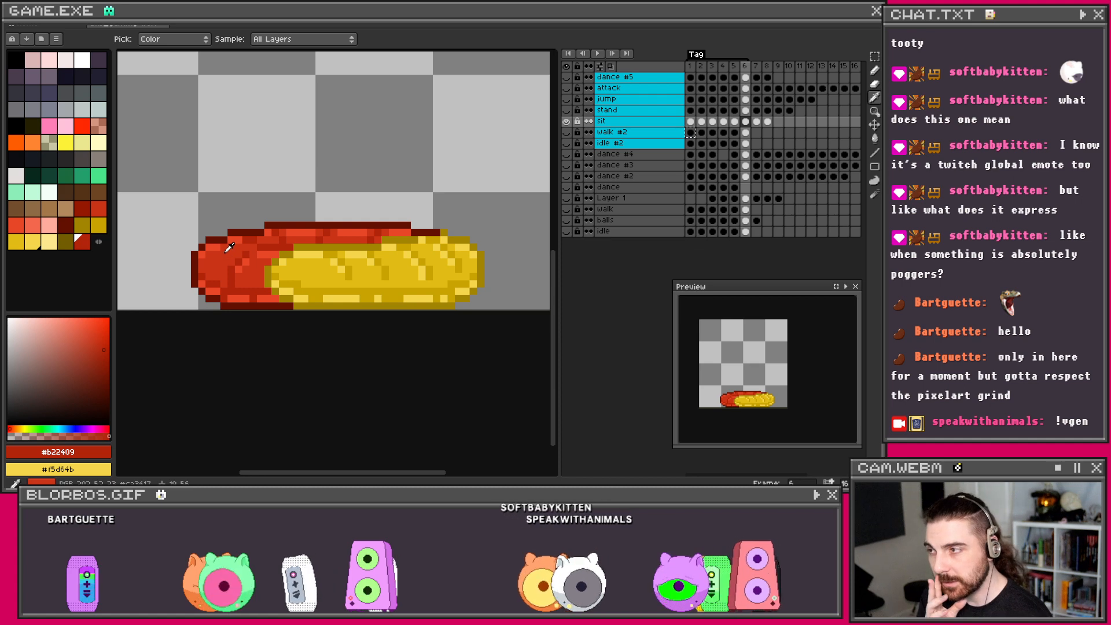
# Step: Pencil #a28400 dark-yellow shading along the yellow half's lower edge in frame 7, lighter #c9a400 at the right end
pyautogui.click(756, 121)
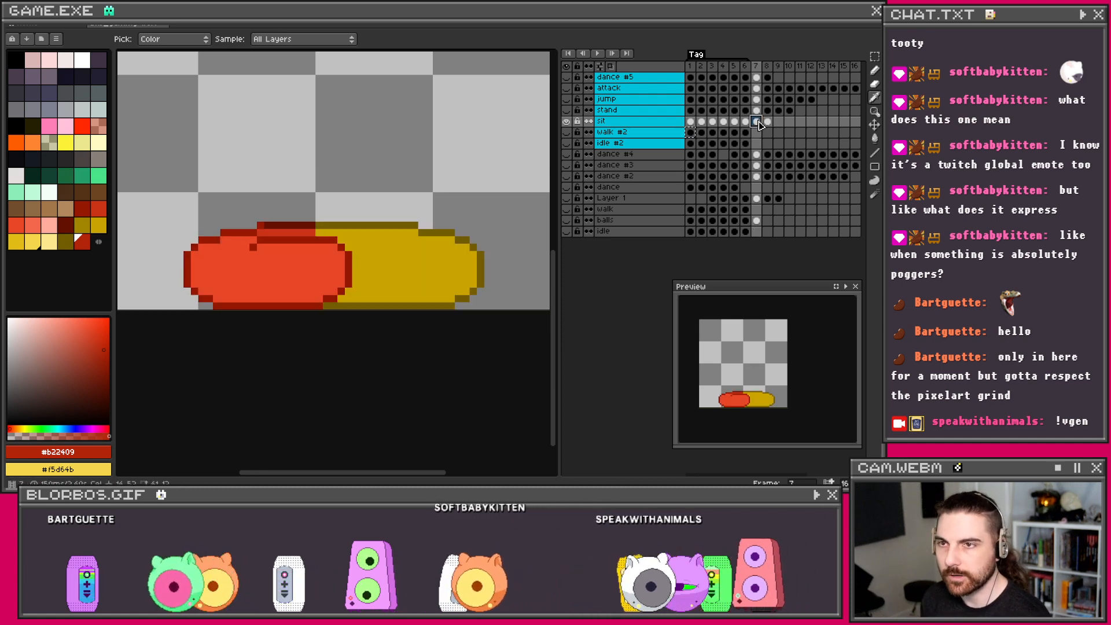
pyautogui.click(746, 122)
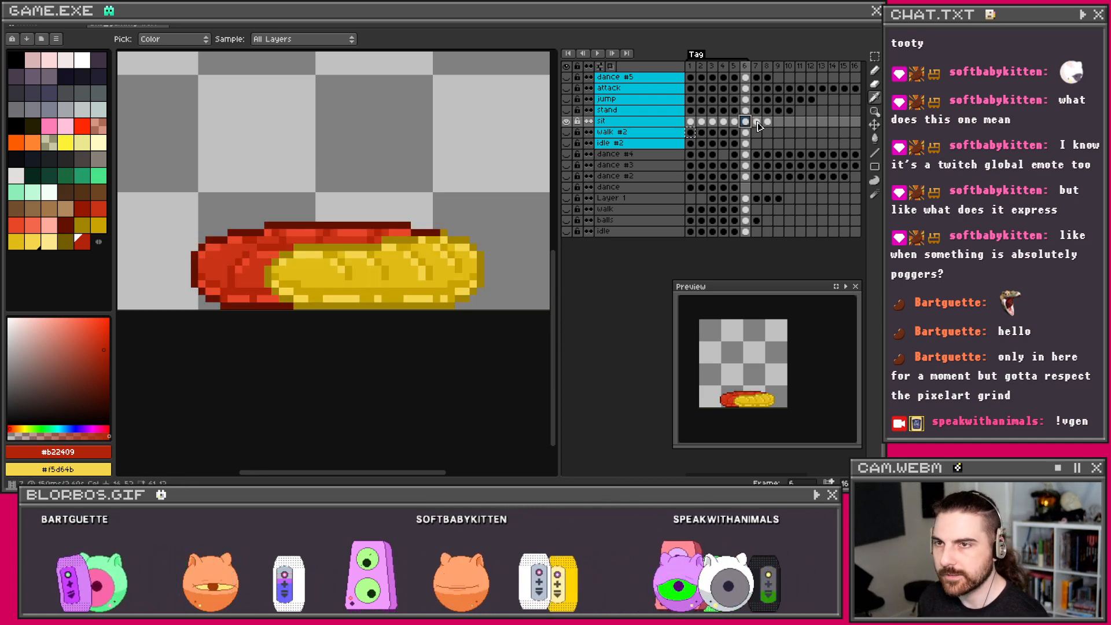
pyautogui.click(756, 123)
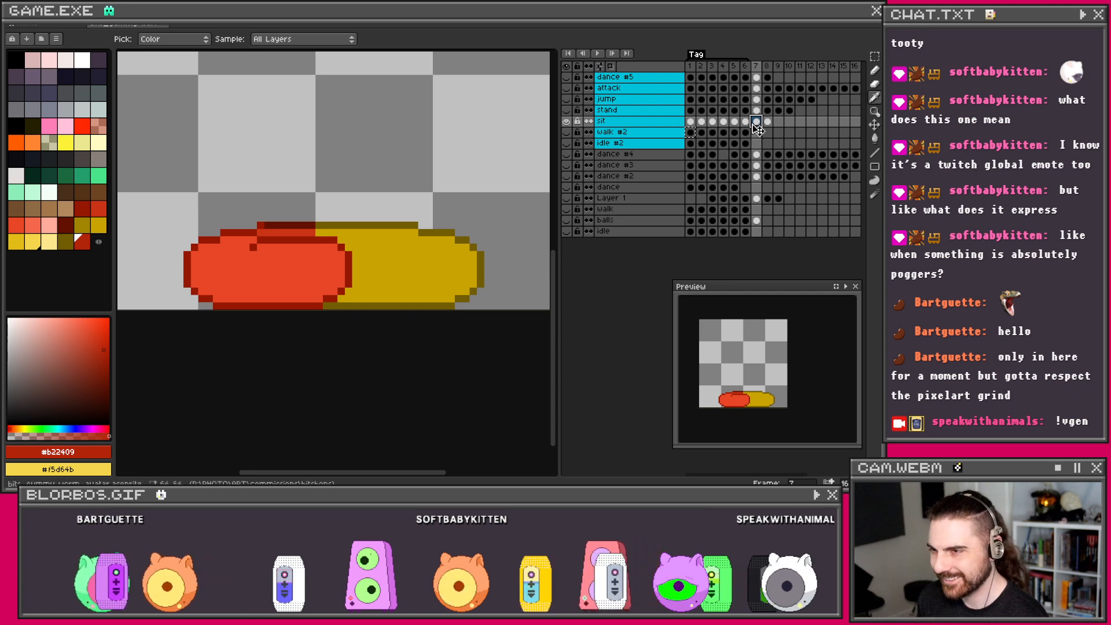
pyautogui.click(746, 122)
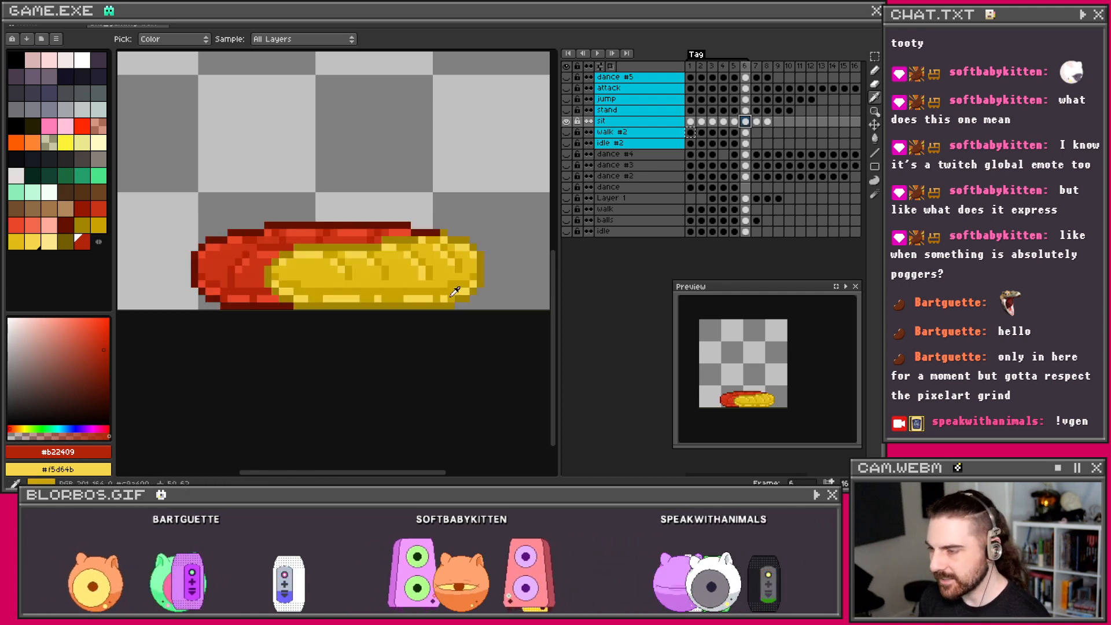
pyautogui.click(397, 299)
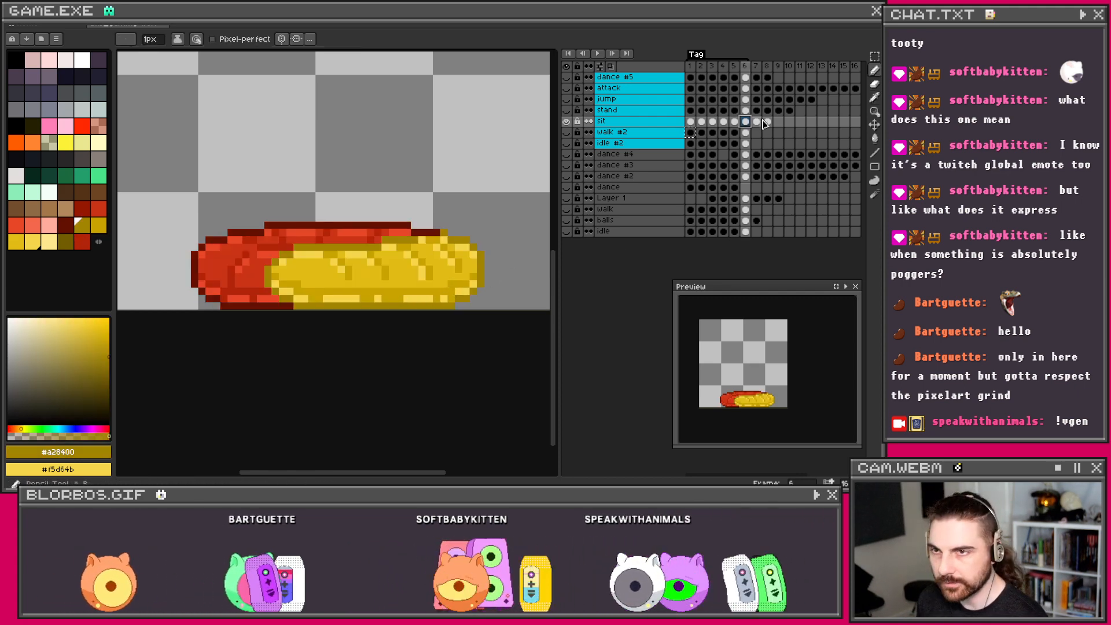
pyautogui.click(757, 121)
pyautogui.moveTo(348, 291); pyautogui.dragTo(346, 297)
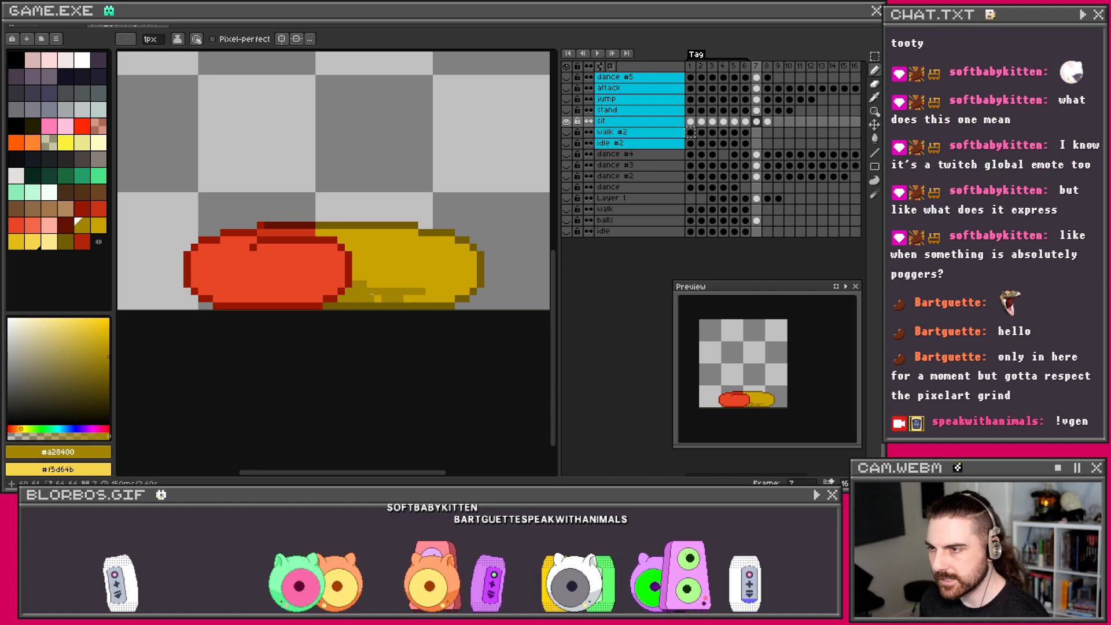
pyautogui.moveTo(422, 292)
pyautogui.mouseDown()
pyautogui.moveTo(454, 285)
pyautogui.moveTo(438, 293)
pyautogui.mouseUp()
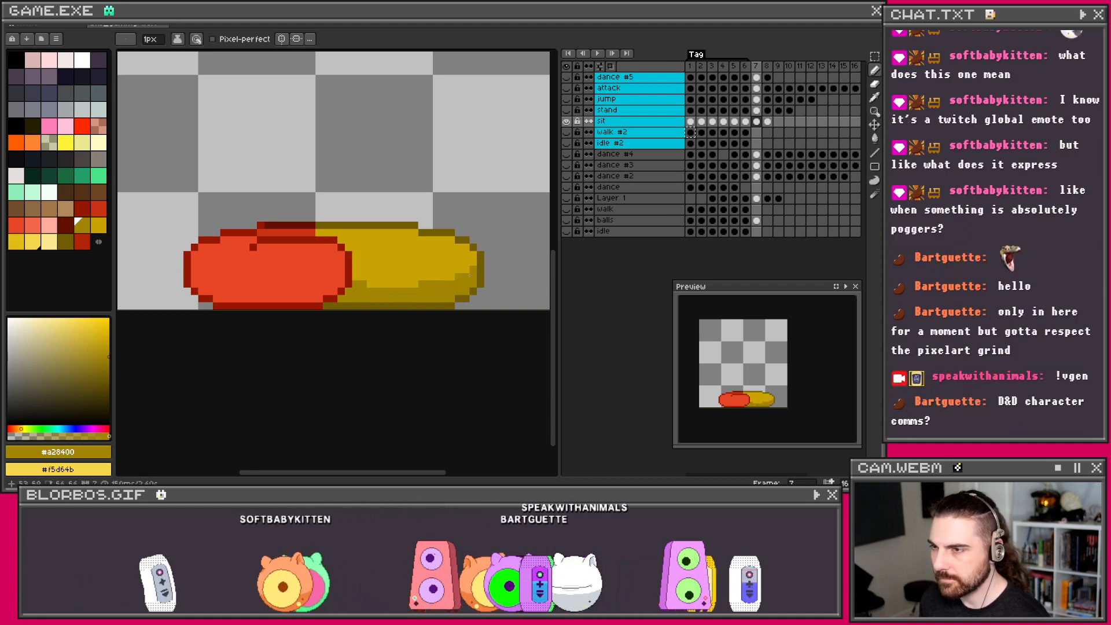
pyautogui.keyDown('alt'); pyautogui.click(439, 255); pyautogui.keyUp('alt')
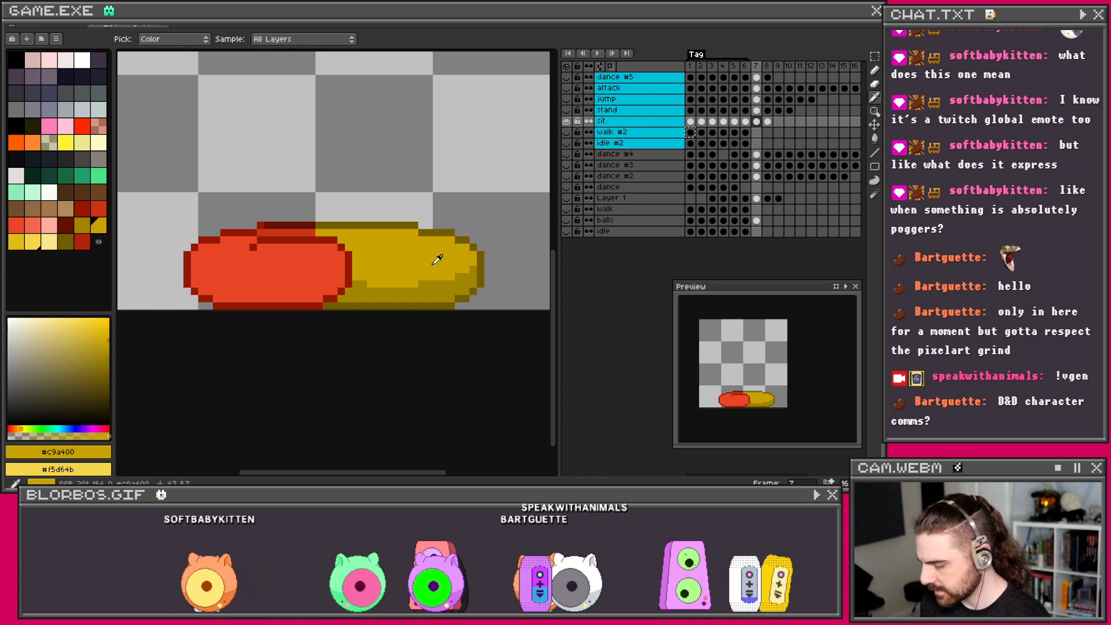
pyautogui.moveTo(474, 269); pyautogui.dragTo(422, 283)
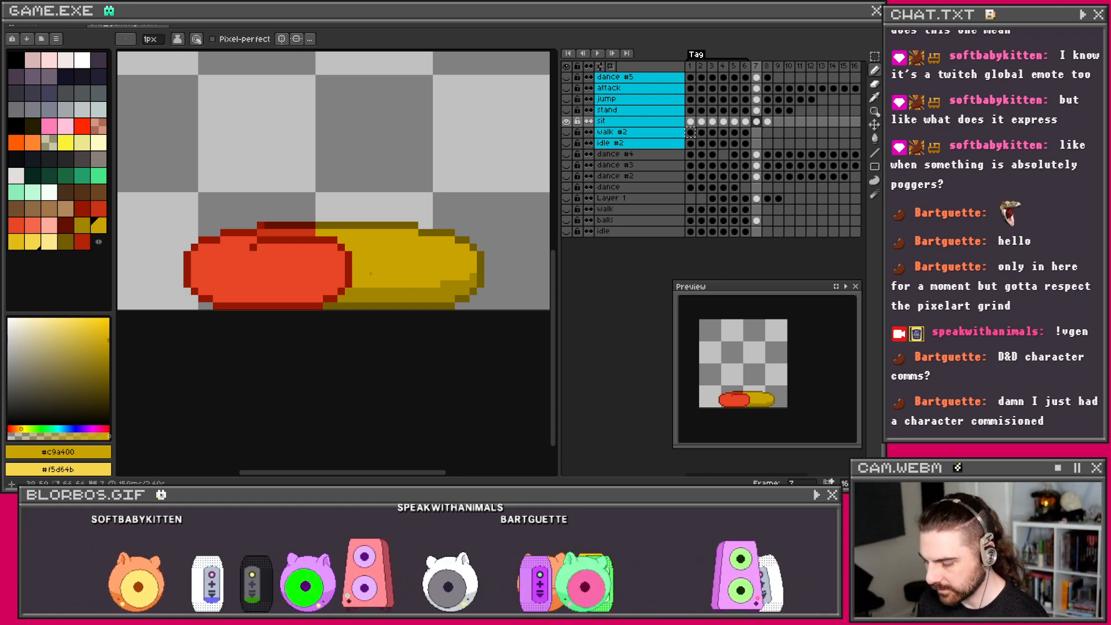
pyautogui.keyDown('alt'); pyautogui.click(379, 289); pyautogui.keyUp('alt')
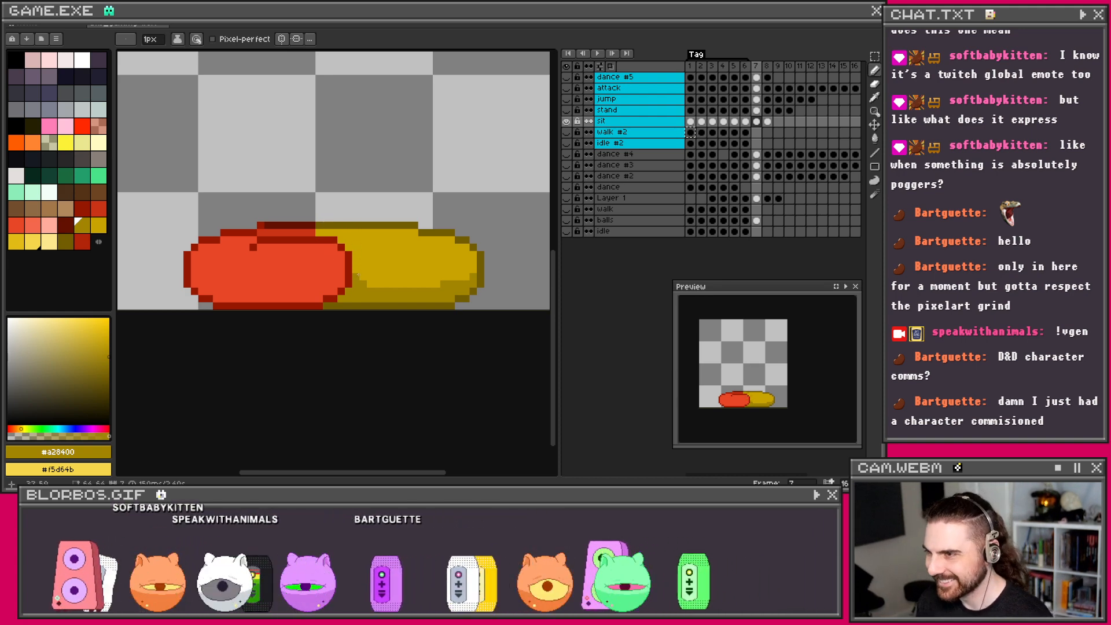
# Step: Sample red #ca3417 and salmon #f4684d from frame 5 as primary and secondary colours, returning to frame 7
pyautogui.click(745, 123)
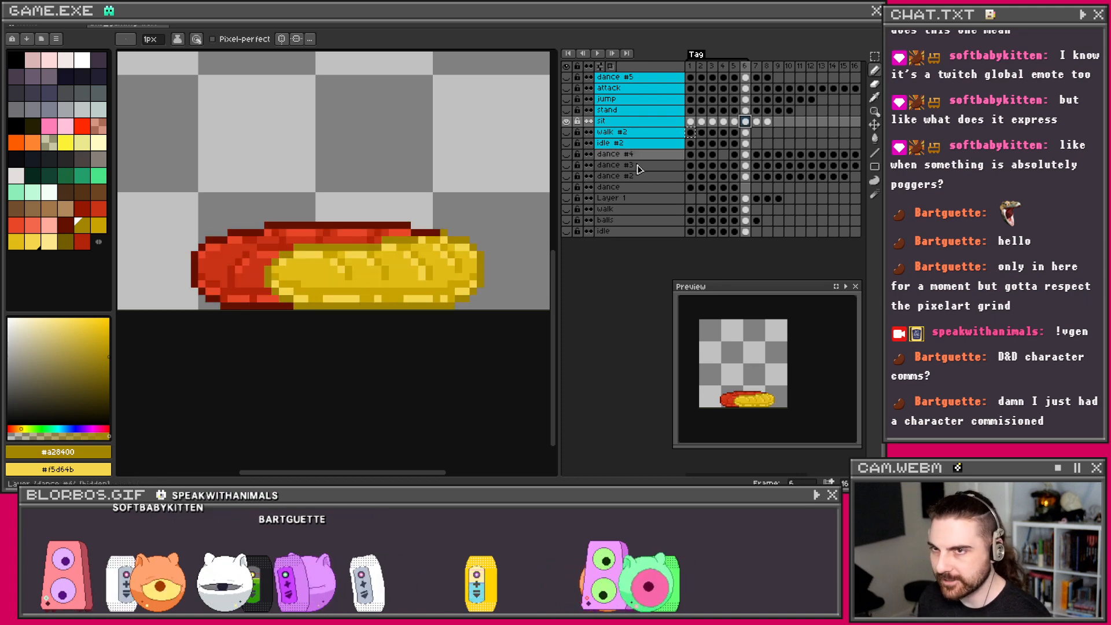
pyautogui.click(733, 122)
pyautogui.press('i')
pyautogui.click(413, 289)
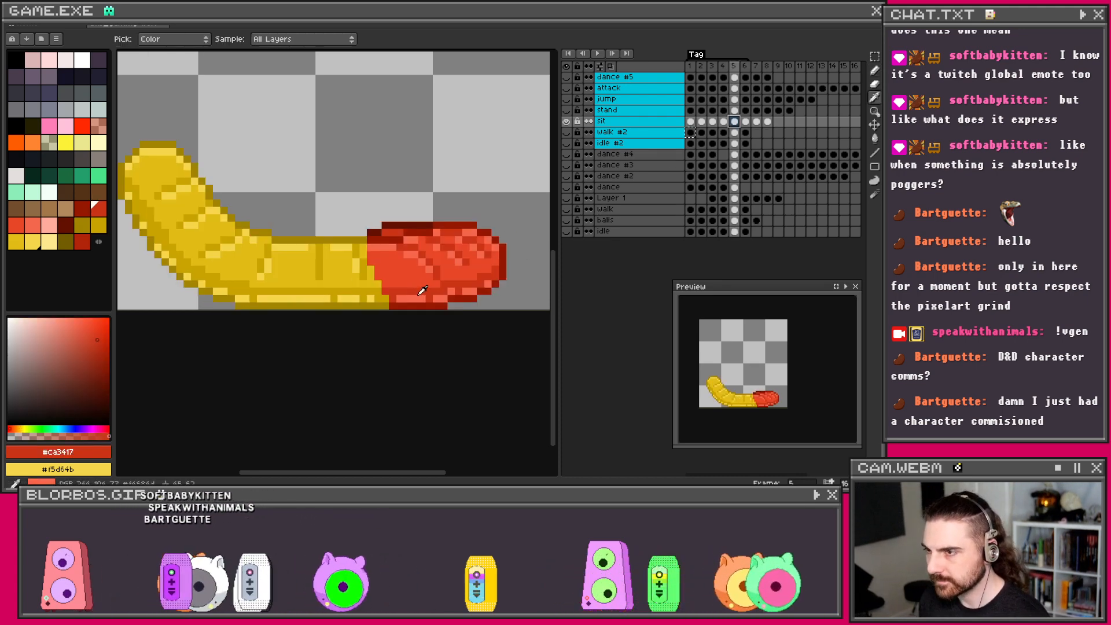
pyautogui.rightClick(417, 298)
pyautogui.press('b')
pyautogui.click(746, 121)
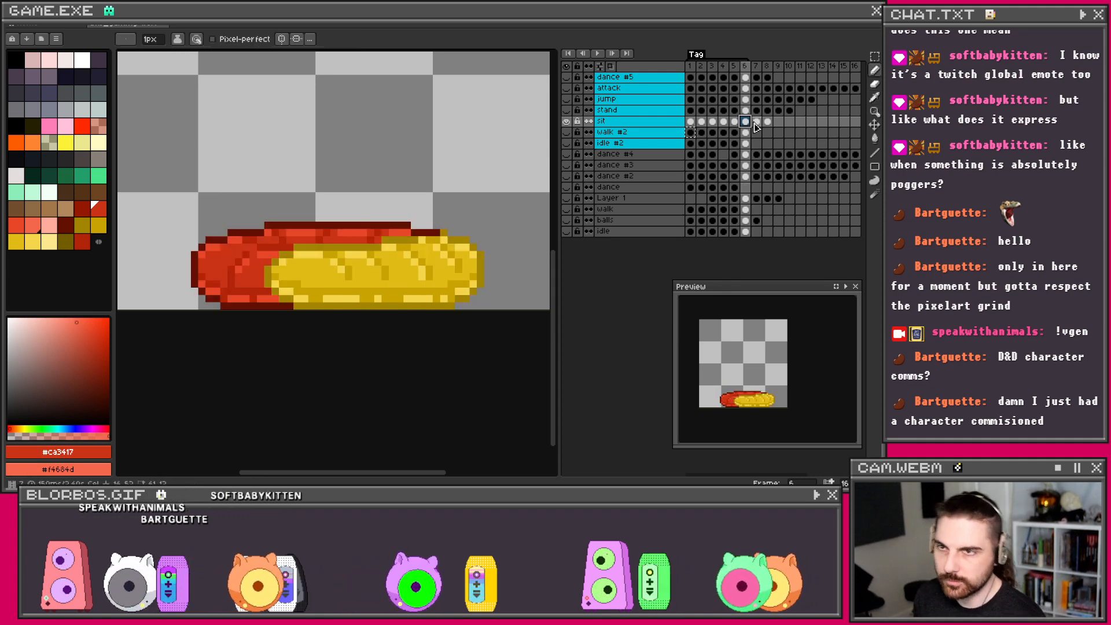
pyautogui.click(756, 121)
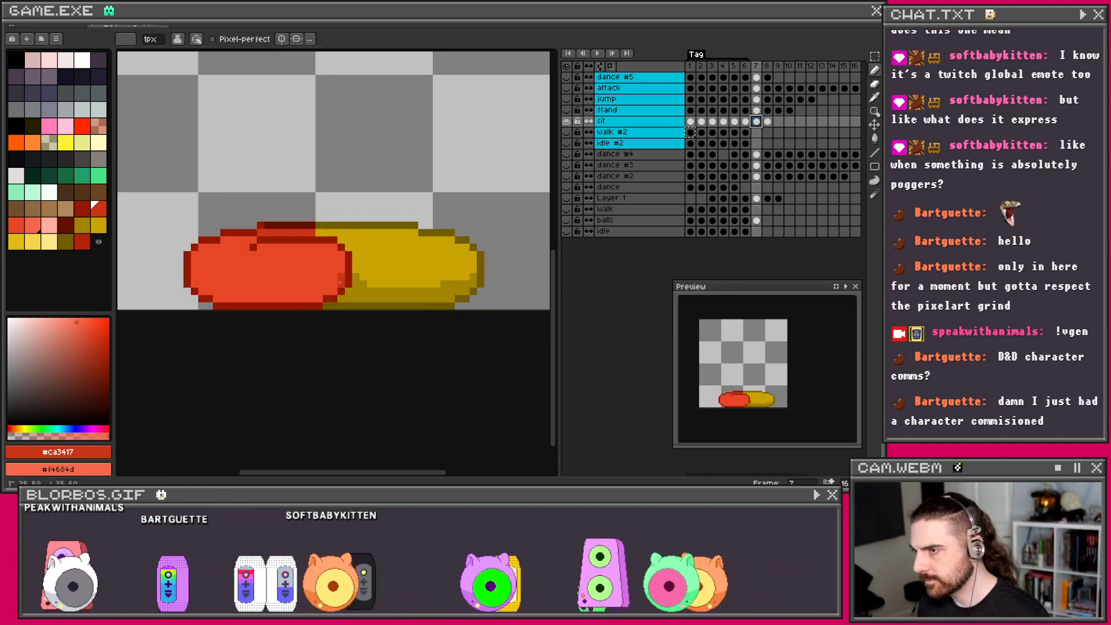
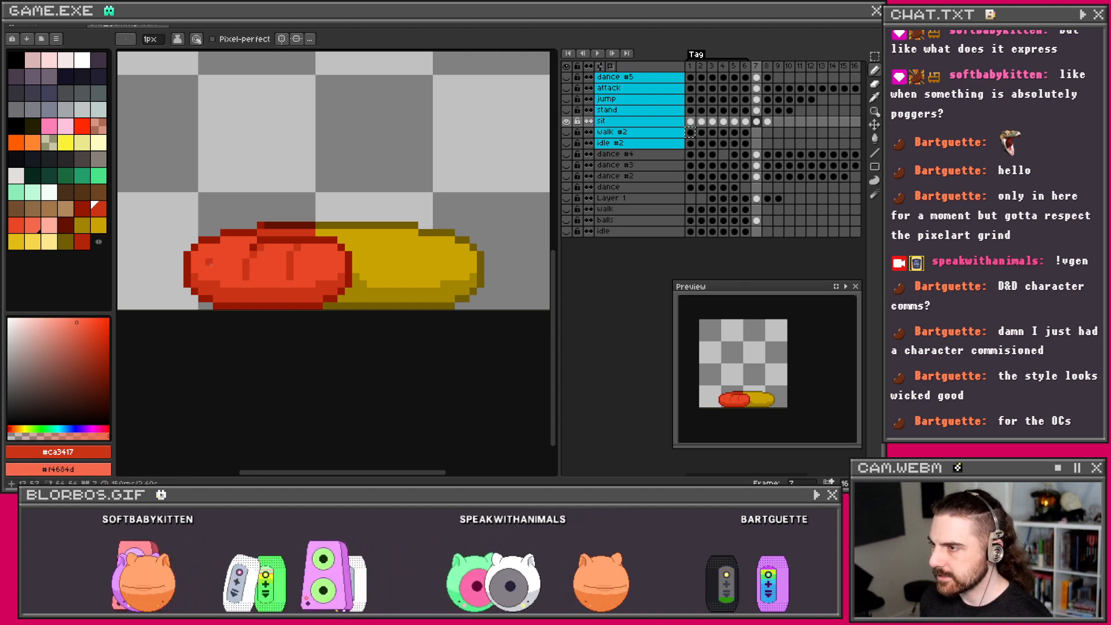
# Step: Pencil dark red pixels on frame 7's red half, then #f4684d light-red highlights along its bottom edge
pyautogui.moveTo(212, 262); pyautogui.dragTo(251, 242)
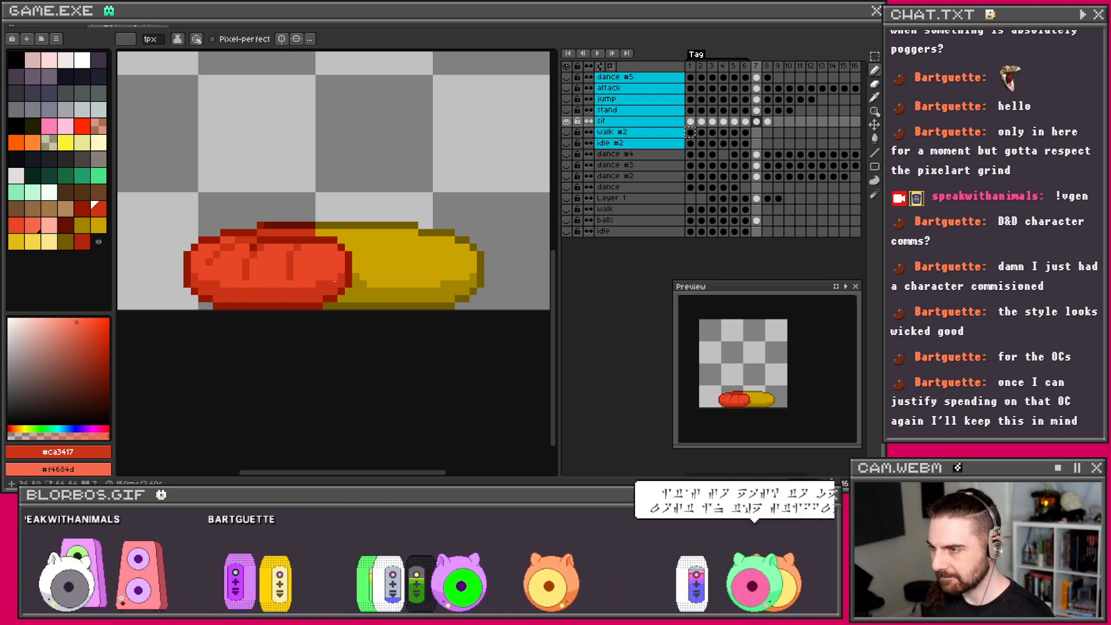
pyautogui.rightClick(333, 291)
pyautogui.moveTo(319, 299); pyautogui.dragTo(246, 300)
pyautogui.rightClick(268, 299)
pyautogui.rightClick(224, 300)
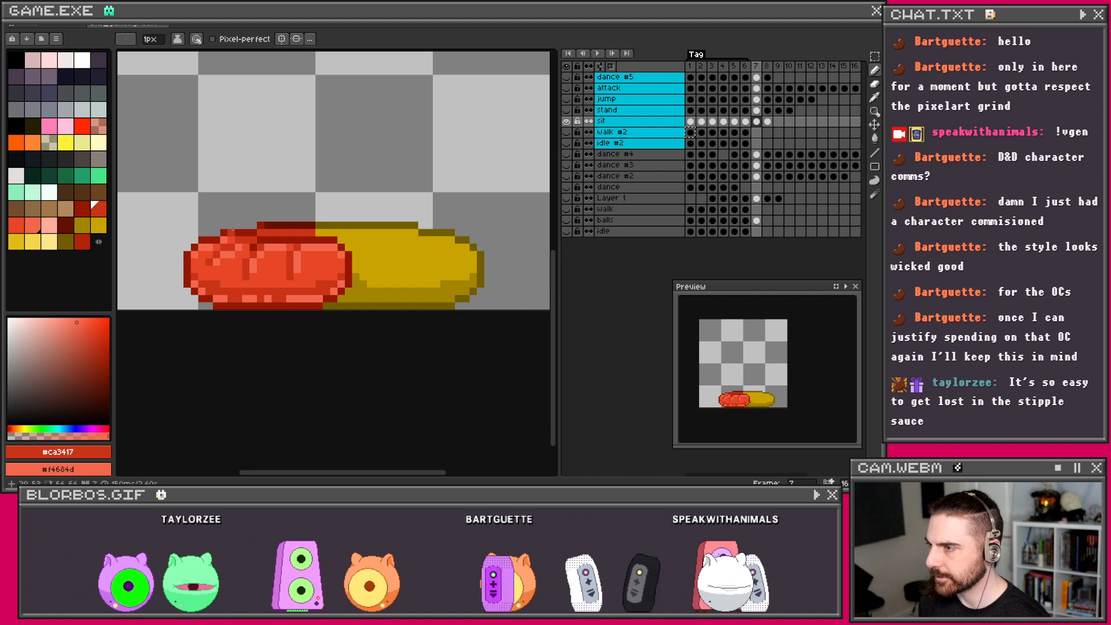
# Step: Sample brighter red #e74627 from frame 6 and bright yellow #e1bc15 from frame 8, returning to frame 7
pyautogui.click(746, 133)
pyautogui.press('i')
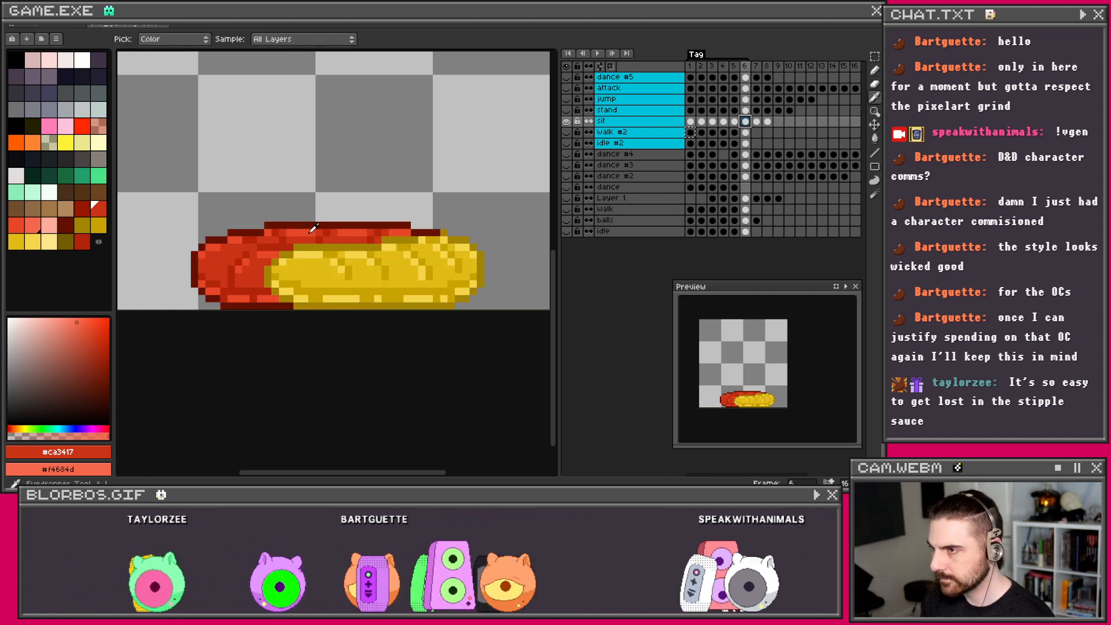
pyautogui.click(309, 232)
pyautogui.press('b')
pyautogui.press('Right')
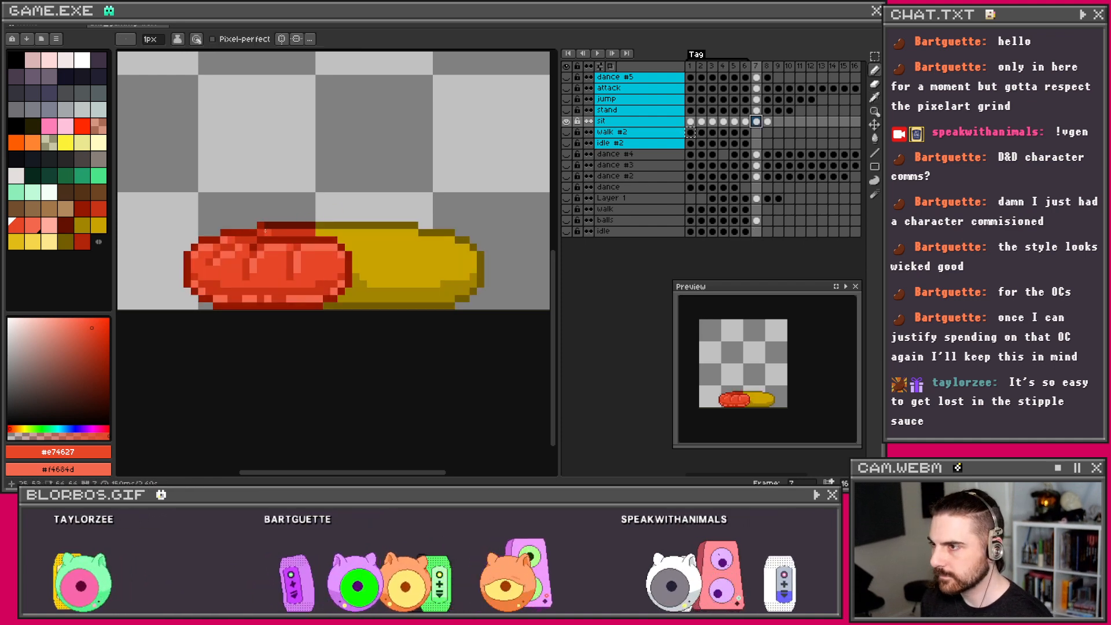
pyautogui.scroll(-1, 357, 224)
pyautogui.scroll(-1, 357, 224)
pyautogui.scroll(1, 338, 223)
pyautogui.scroll(1, 349, 226)
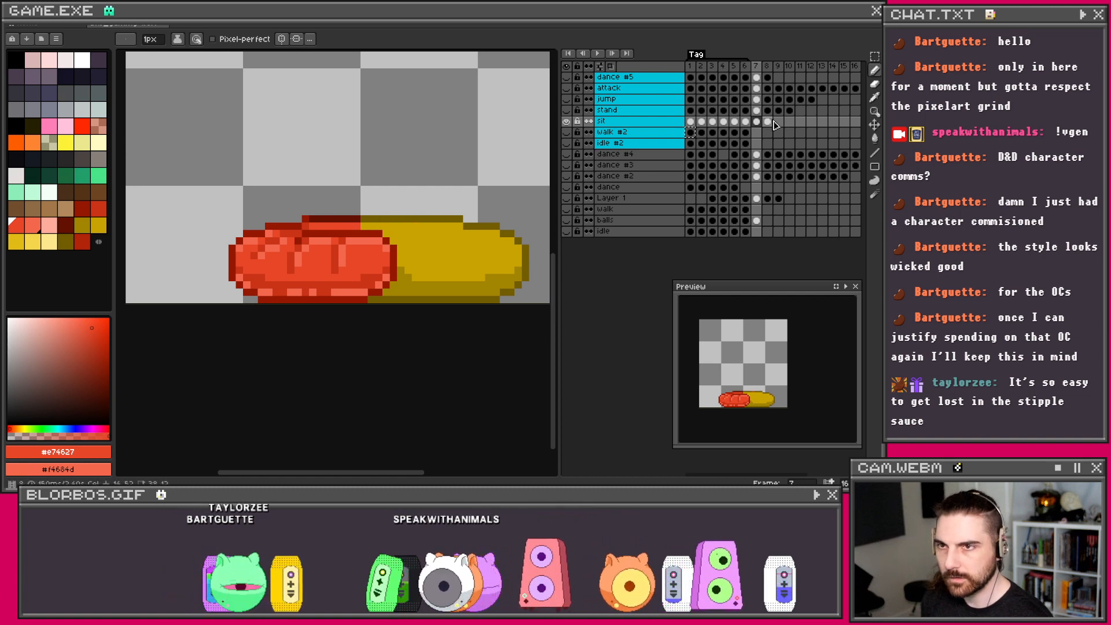
pyautogui.click(767, 121)
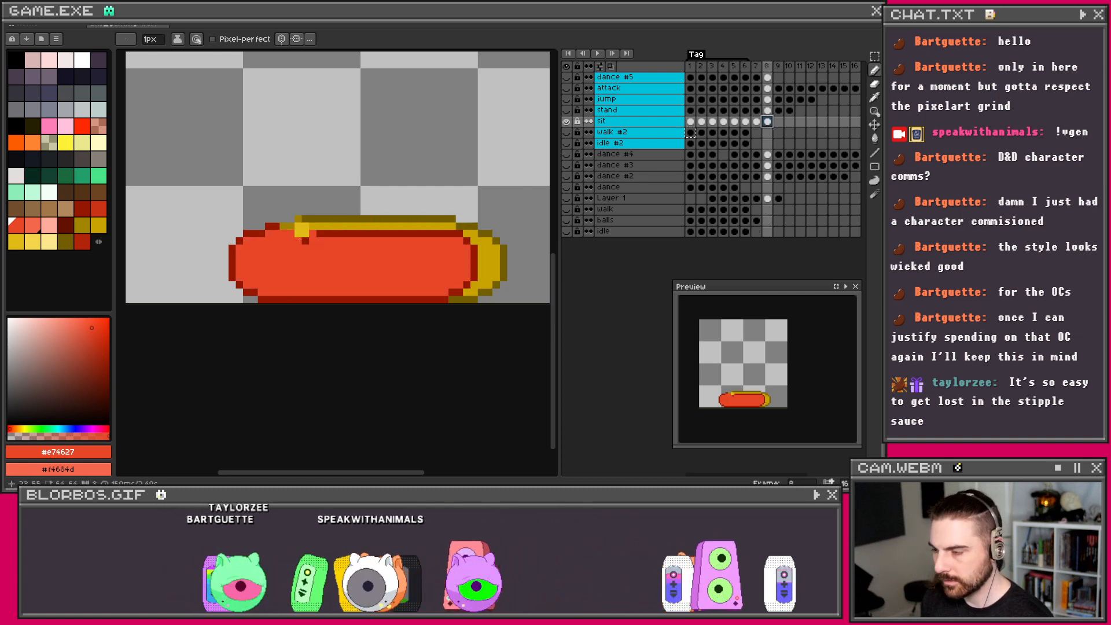
pyautogui.keyDown('alt'); pyautogui.click(299, 229); pyautogui.keyUp('alt')
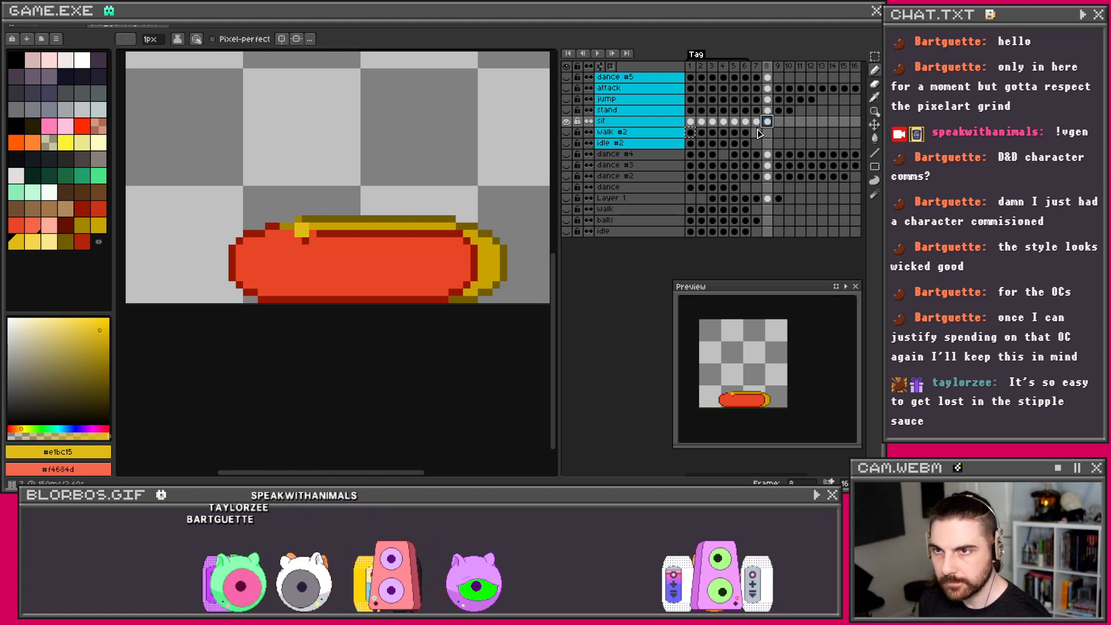
pyautogui.press('Left')
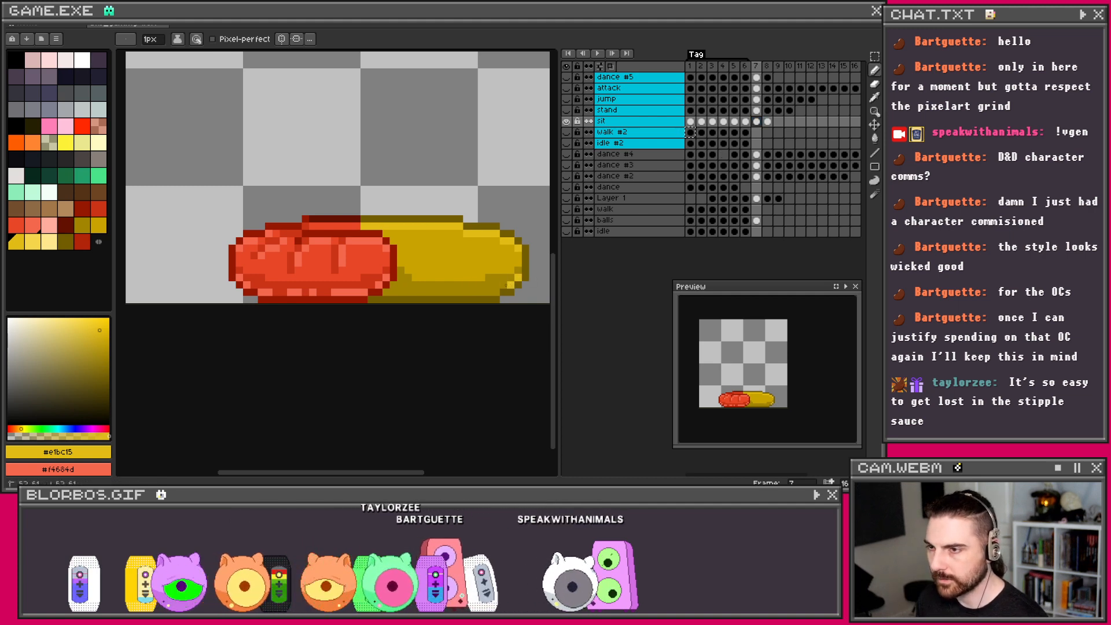
# Step: Pencil bright yellow #e1bc15 highlights along the yellow half's bottom edge on frame 7
pyautogui.click(489, 292)
pyautogui.moveTo(496, 294); pyautogui.dragTo(393, 296)
pyautogui.click(445, 293)
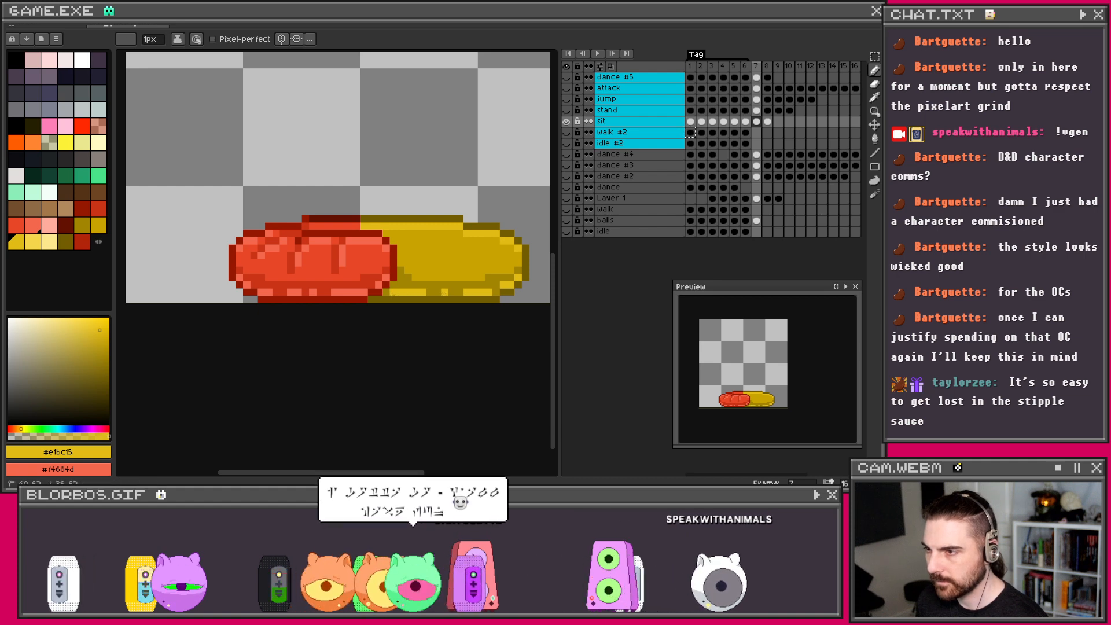
pyautogui.scroll(-4, 393, 295)
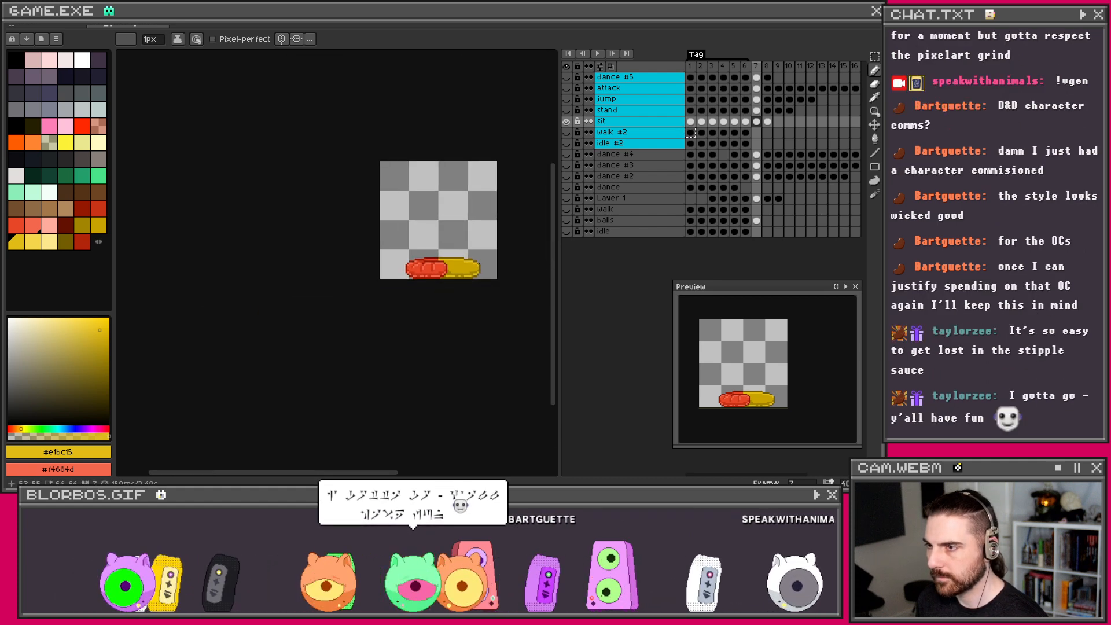
pyautogui.scroll(3, 458, 262)
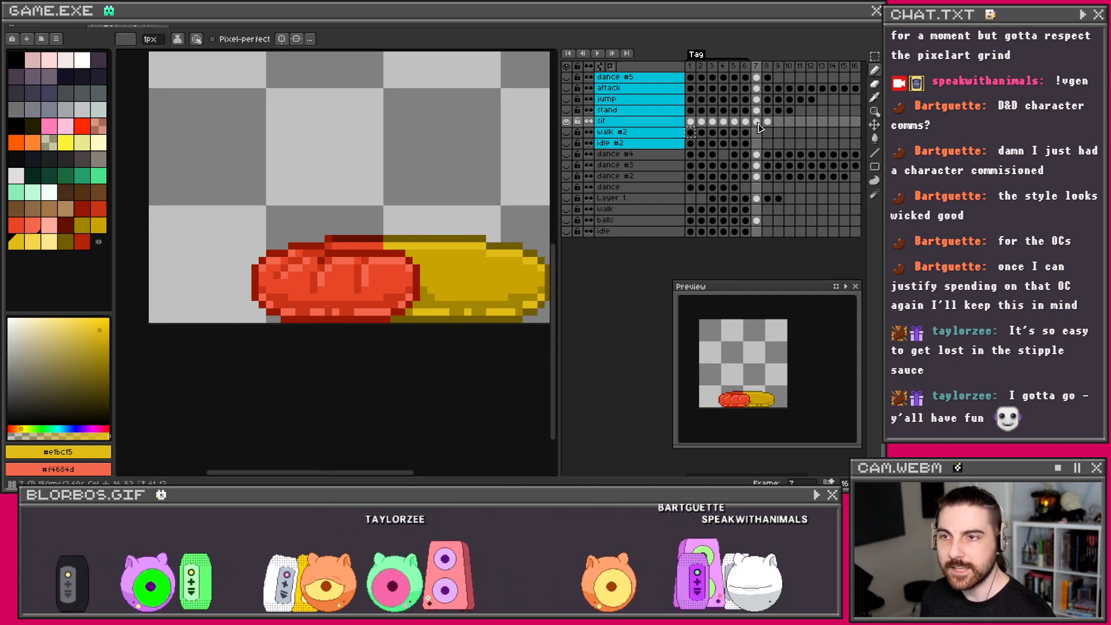
# Step: Sample darker yellows #c9a400 and #a28400 from the sprite and undo a stray pencil stroke
pyautogui.click(747, 124)
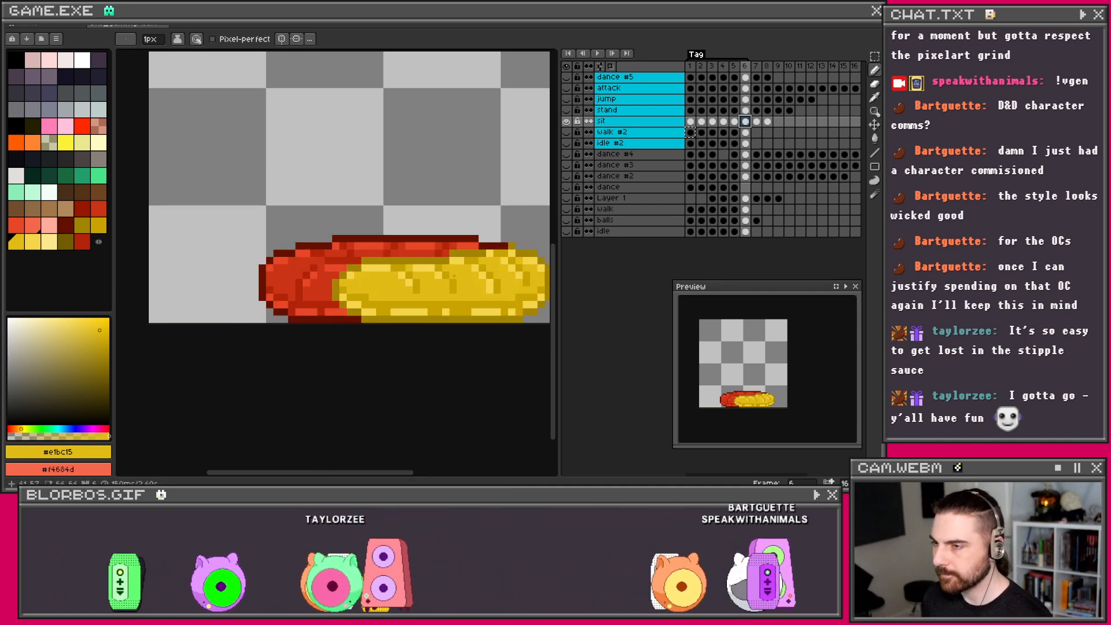
pyautogui.press('i')
pyautogui.click(425, 283)
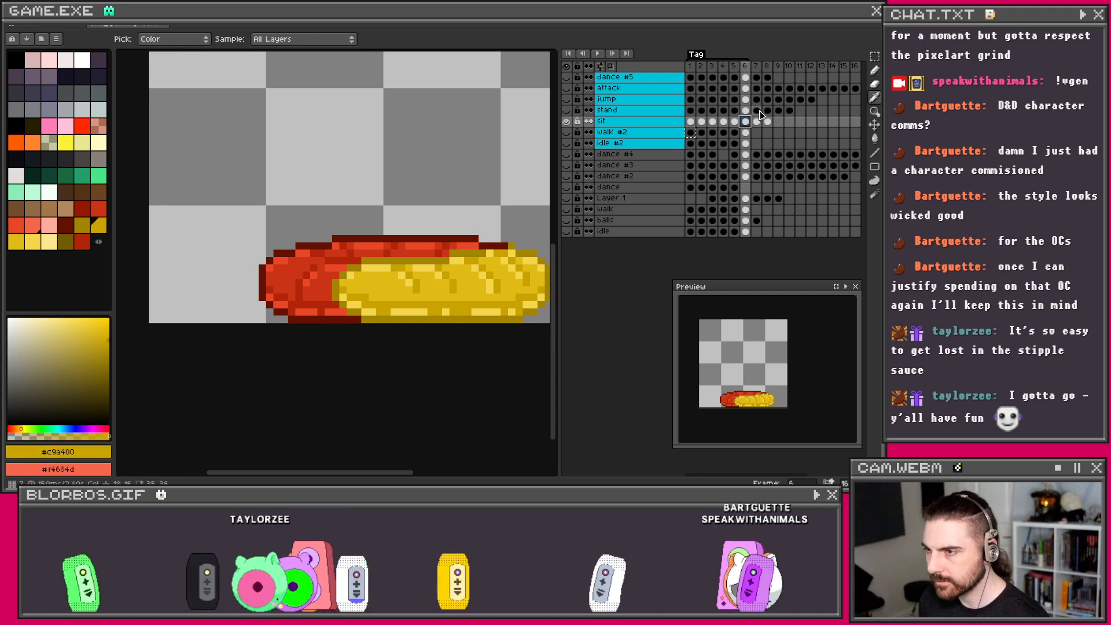
pyautogui.click(757, 123)
pyautogui.press('b')
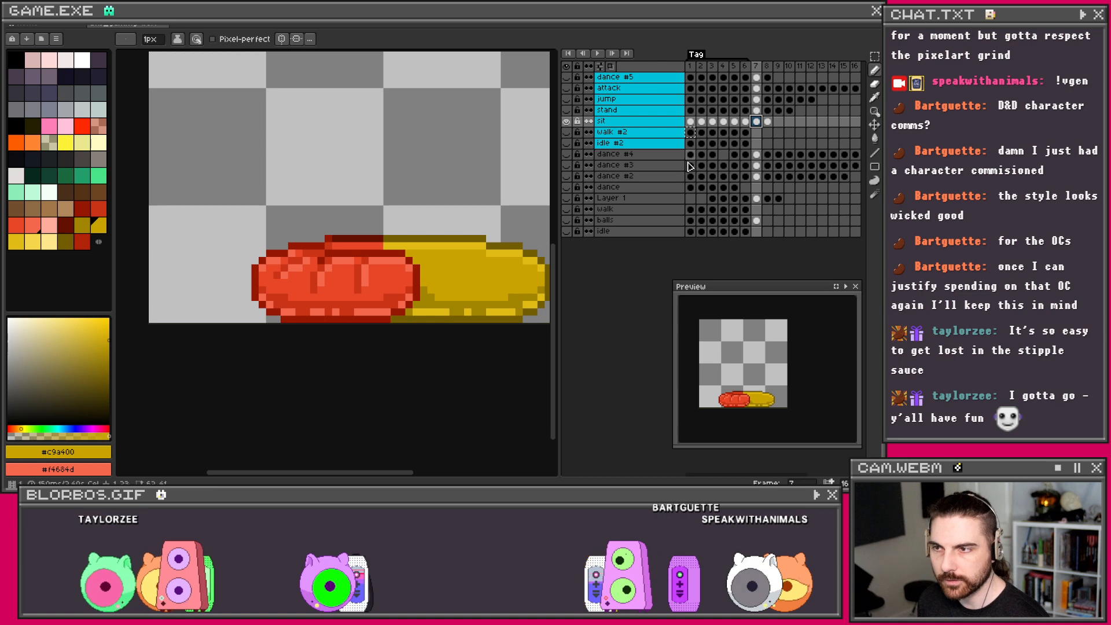
pyautogui.press('i')
pyautogui.click(430, 297)
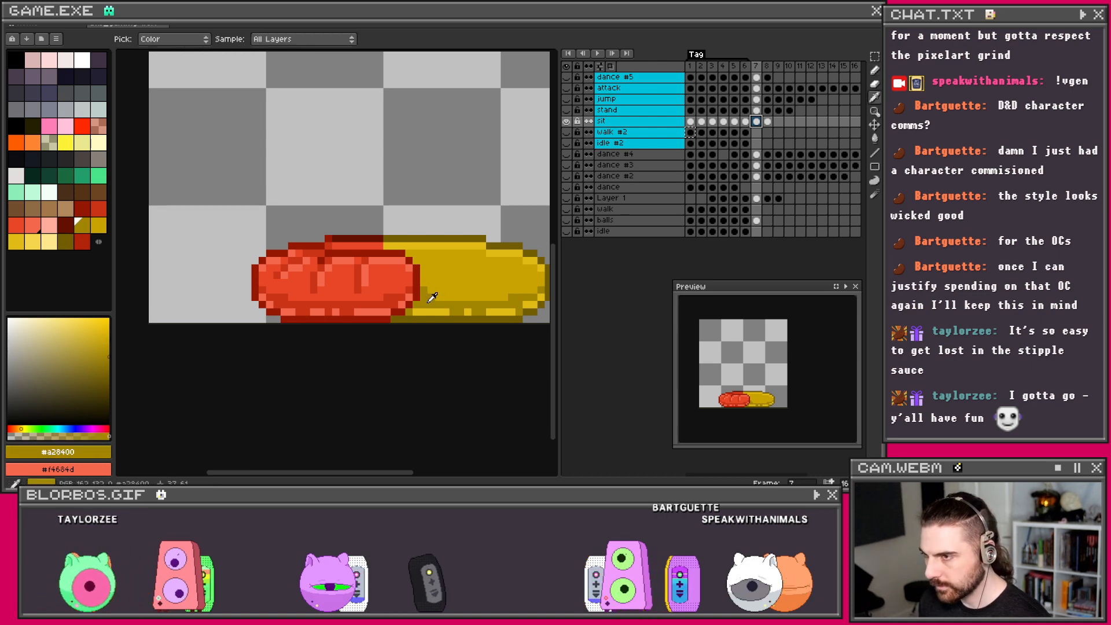
pyautogui.press('b')
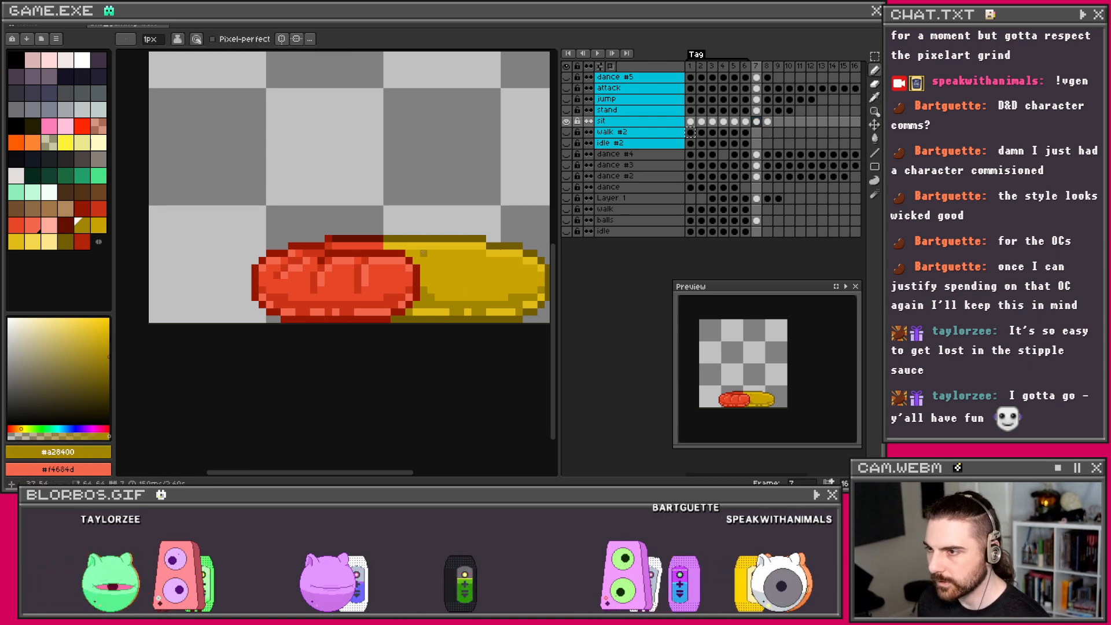
pyautogui.hotkey('ctrl', 'z')
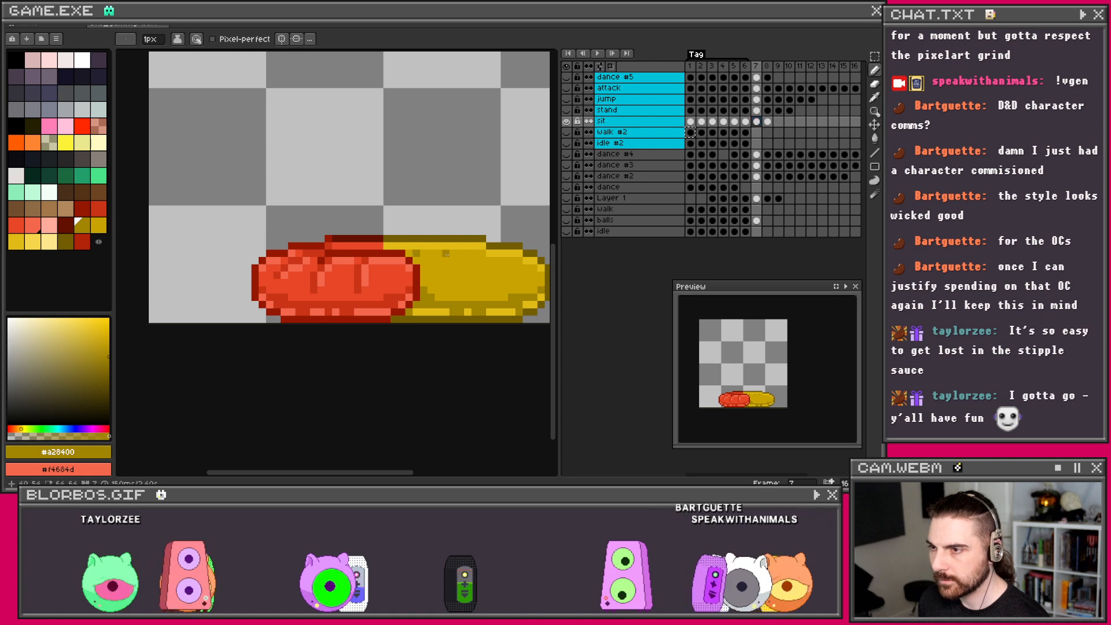
# Step: Set #c9a400 as the secondary colour and inspect the yellow half's darker yellow stipple up close
pyautogui.scroll(-3, 452, 253)
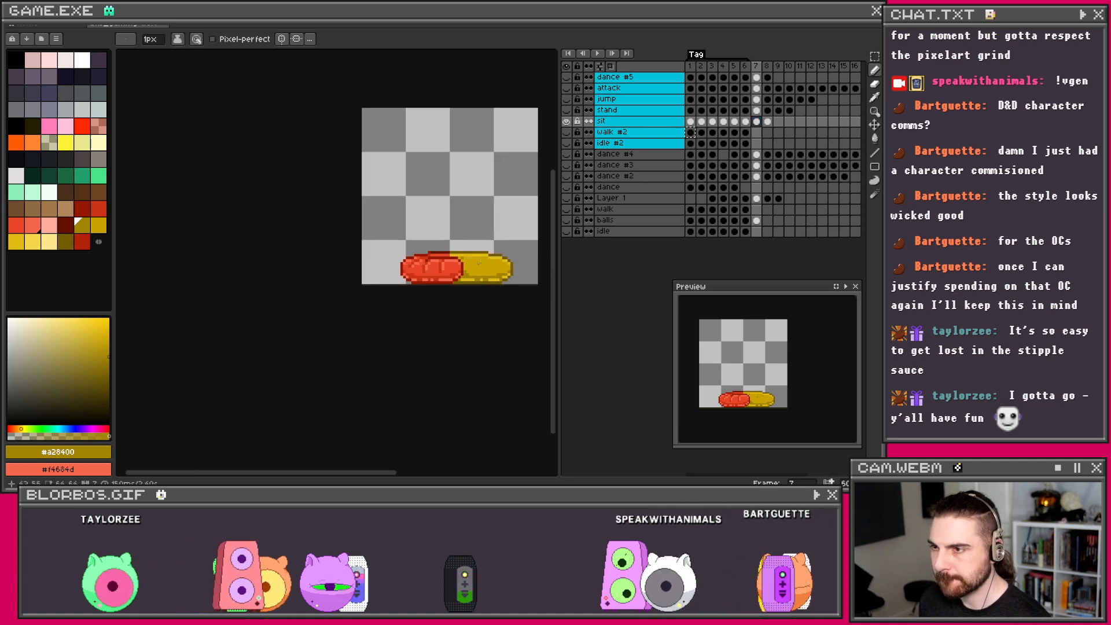
pyautogui.scroll(2, 478, 263)
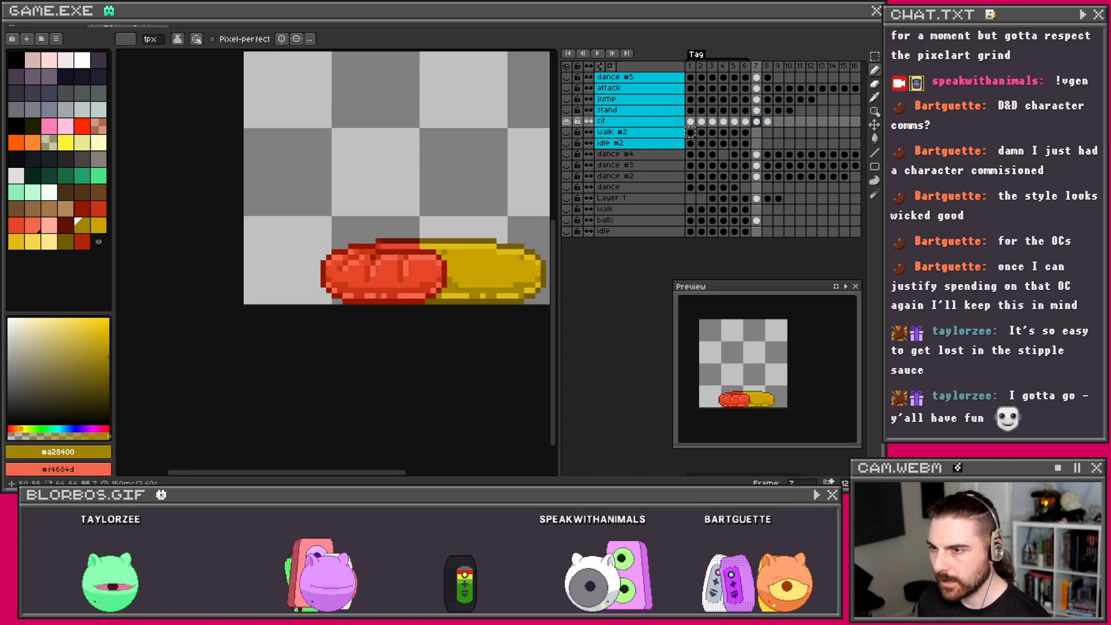
pyautogui.scroll(-2, 509, 259)
pyautogui.scroll(2, 503, 263)
pyautogui.scroll(2, 499, 250)
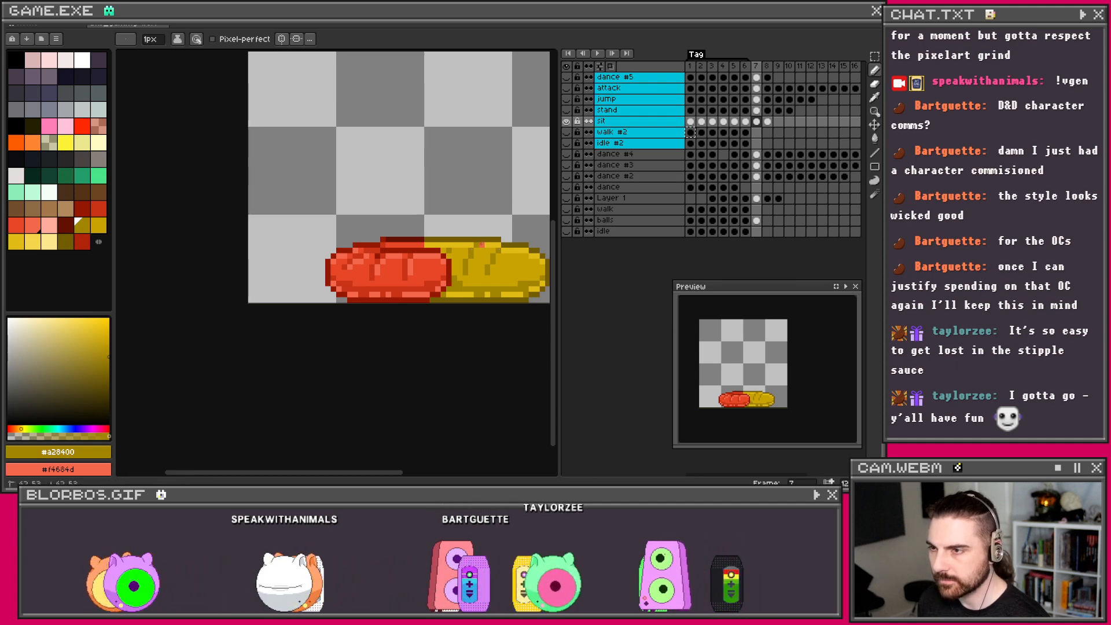
pyautogui.scroll(1, 486, 258)
pyautogui.keyDown('alt'); pyautogui.rightClick(482, 230); pyautogui.keyUp('alt')
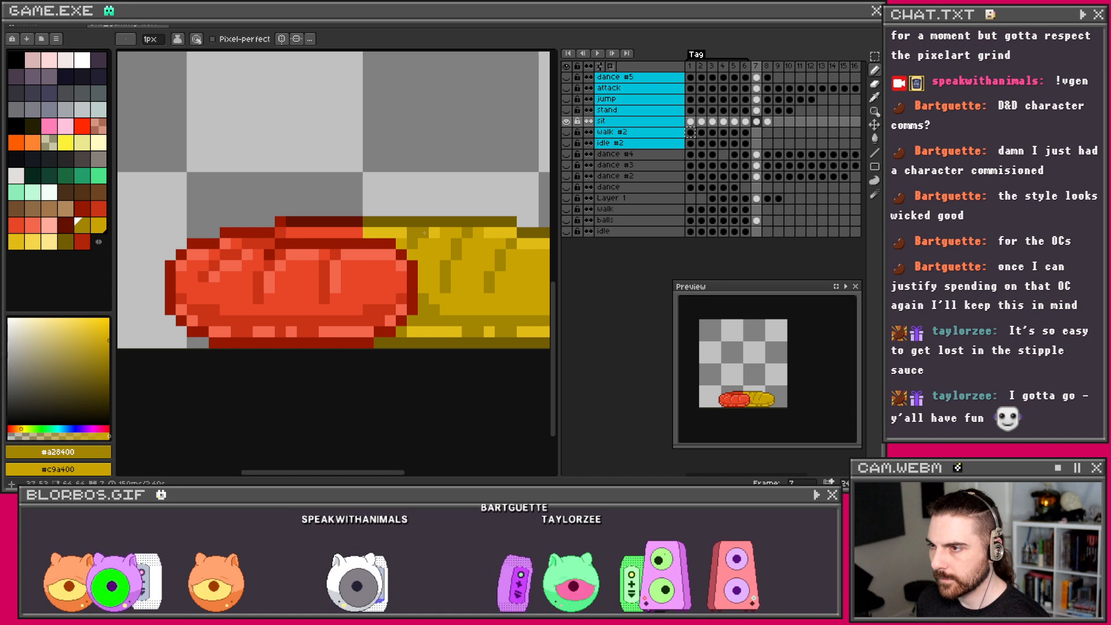
pyautogui.scroll(-2, 486, 225)
pyautogui.scroll(2, 489, 227)
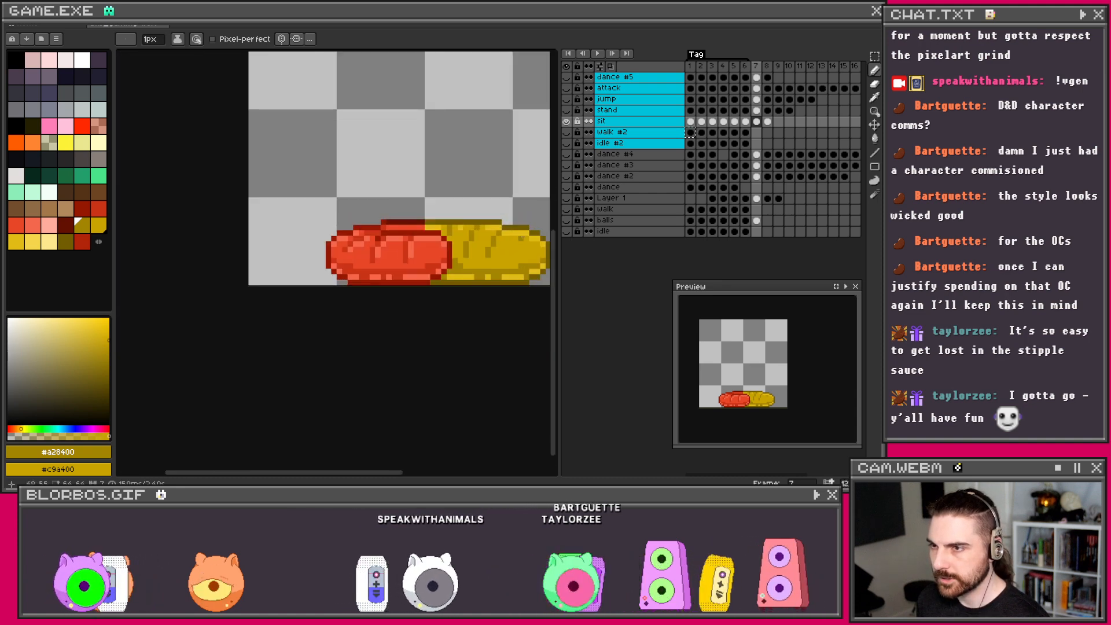
pyautogui.scroll(1, 489, 227)
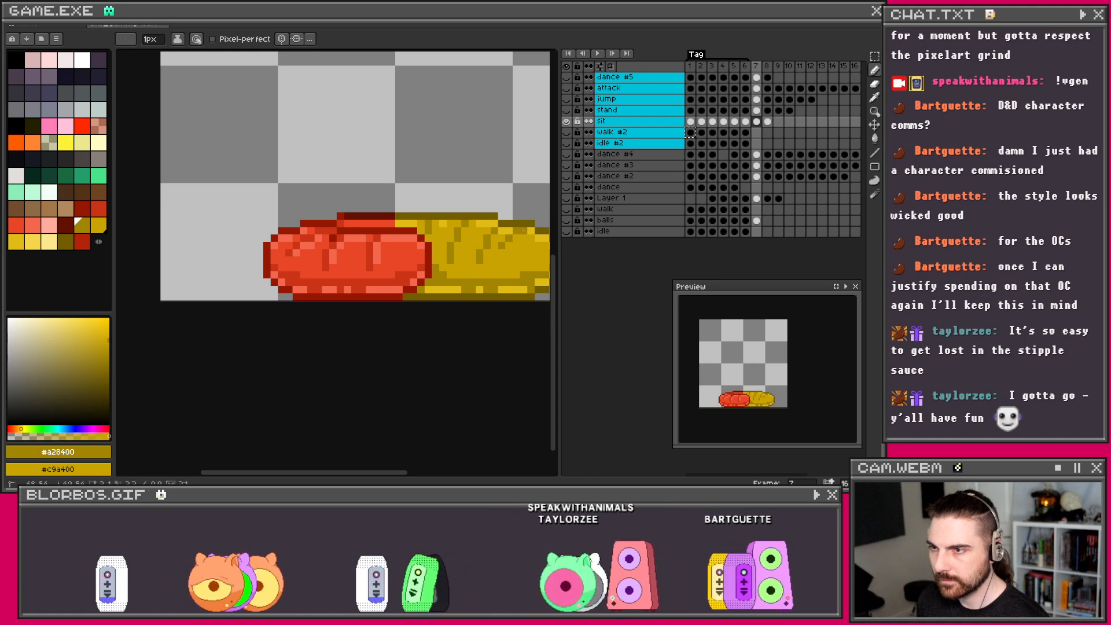
pyautogui.scroll(-1, 515, 231)
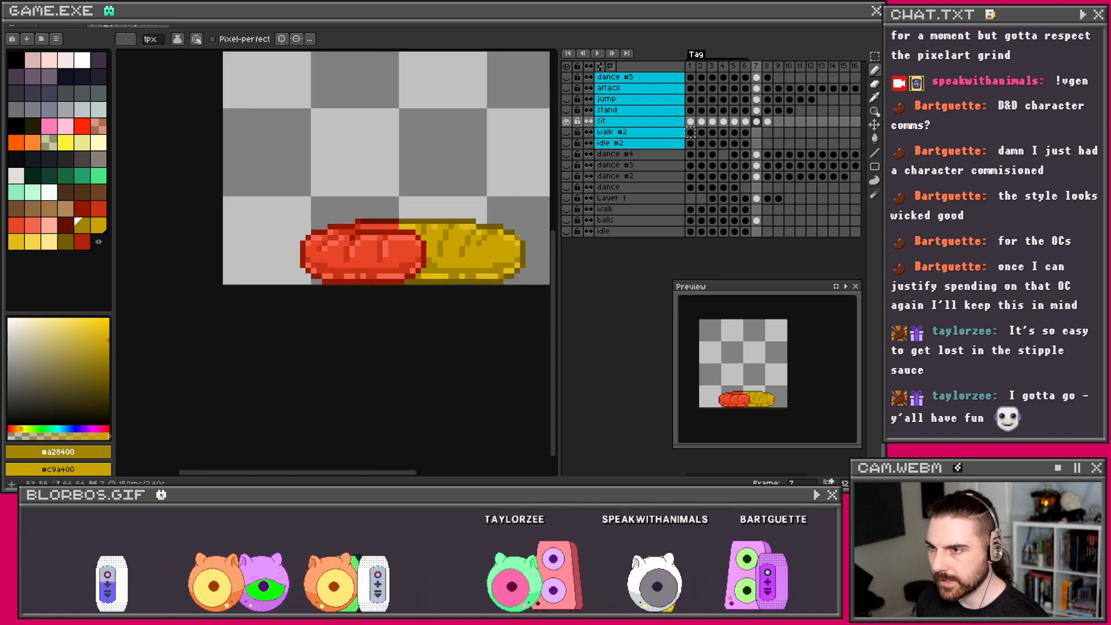
pyautogui.scroll(-1, 500, 231)
pyautogui.scroll(-1, 507, 237)
pyautogui.scroll(1, 492, 247)
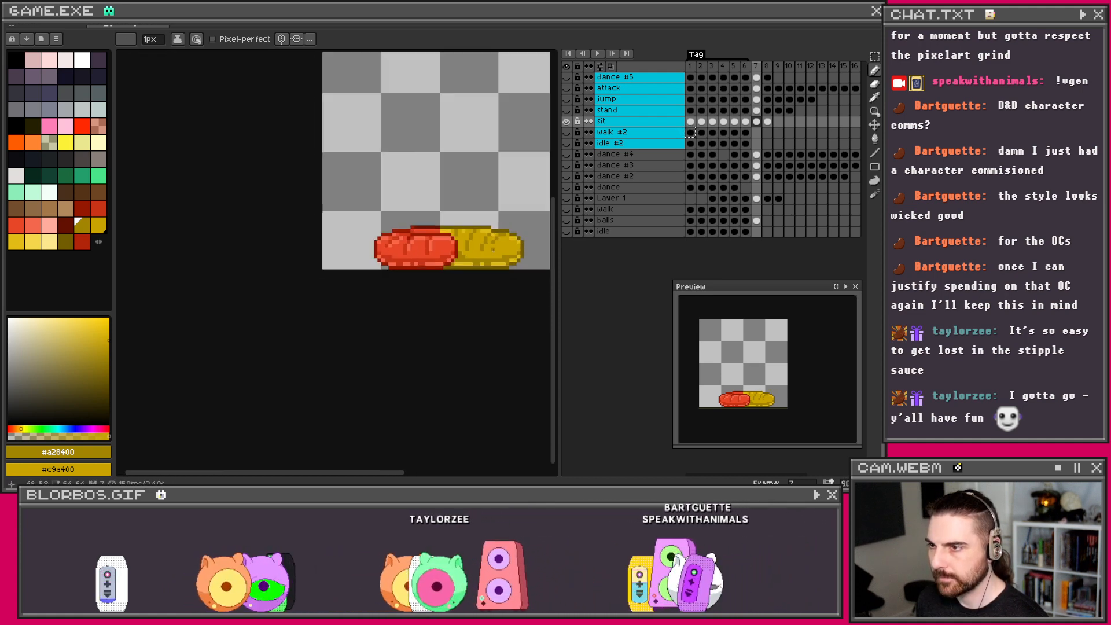
pyautogui.scroll(1, 505, 242)
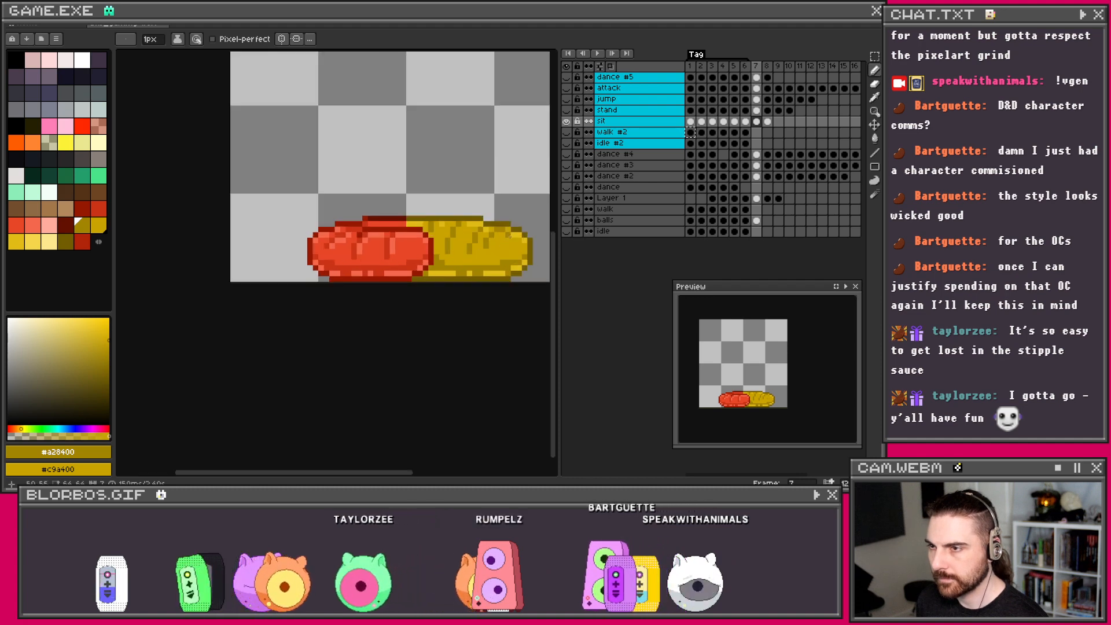
pyautogui.scroll(1, 492, 229)
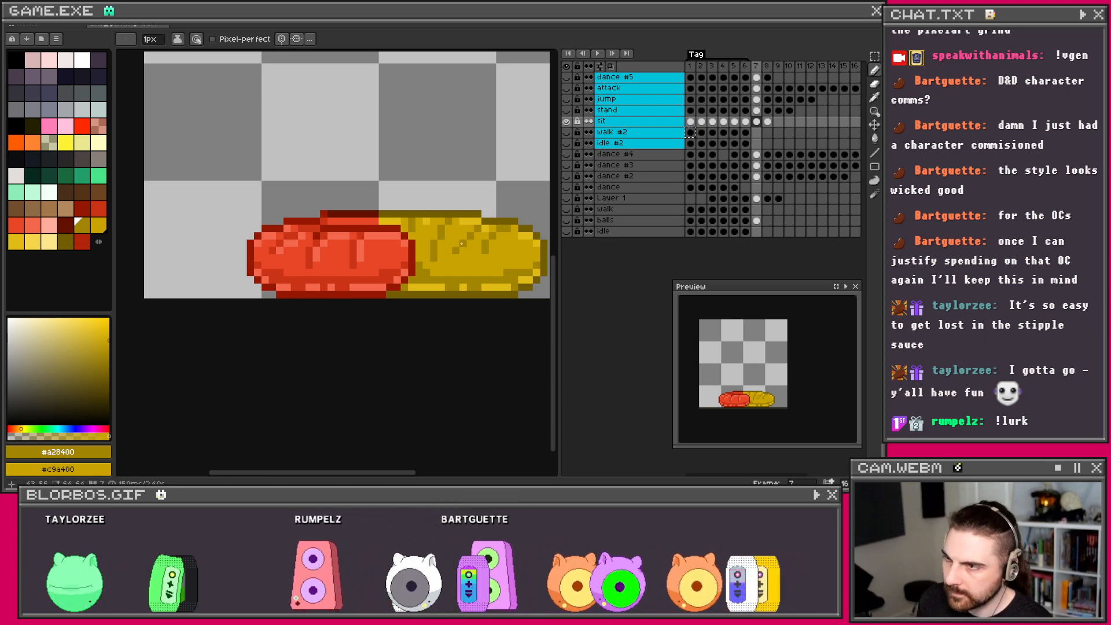
pyautogui.scroll(-2, 478, 257)
# Step: Pan and zoom to the worm, then eyedropper bright yellow #e1bc15 from its yellow half
pyautogui.scroll(4, 468, 246)
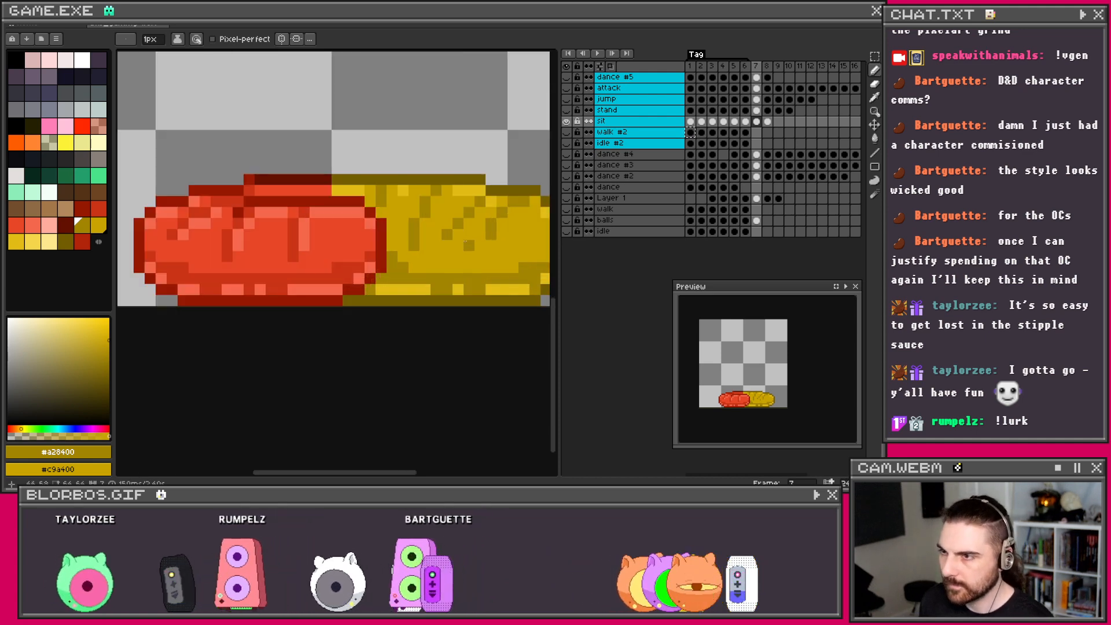
pyautogui.scroll(-3, 459, 245)
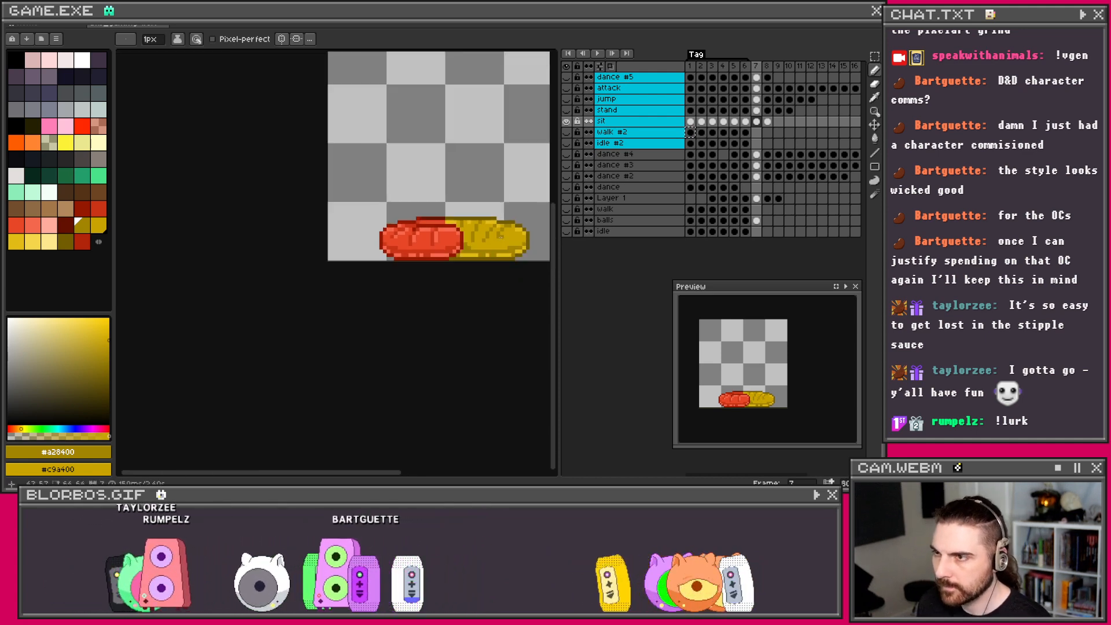
pyautogui.scroll(2, 491, 250)
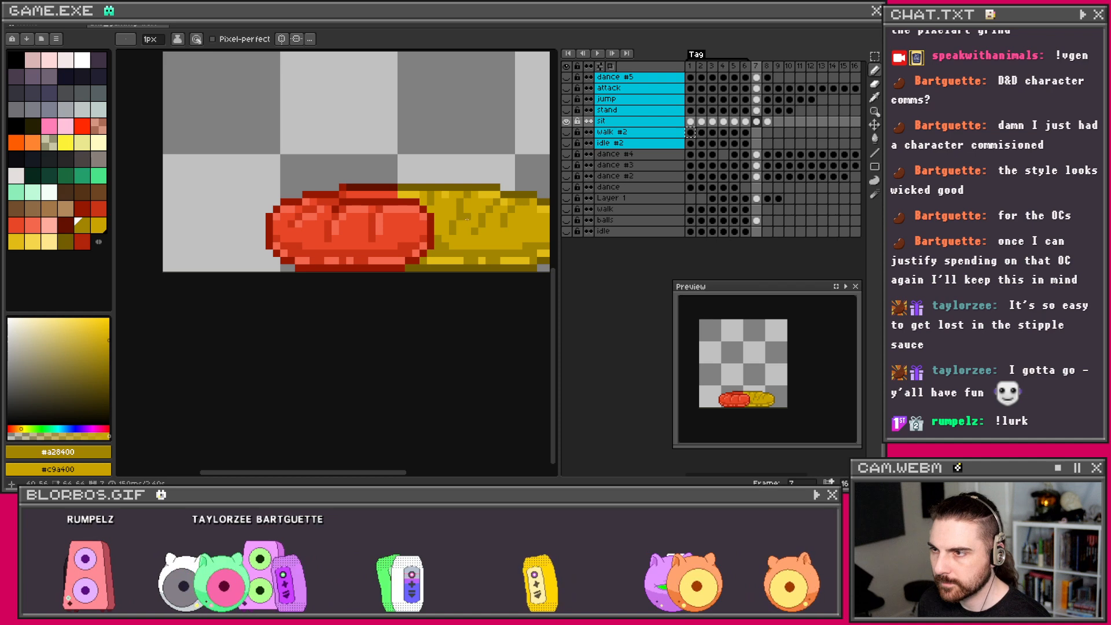
pyautogui.scroll(-3, 457, 217)
pyautogui.scroll(2, 461, 224)
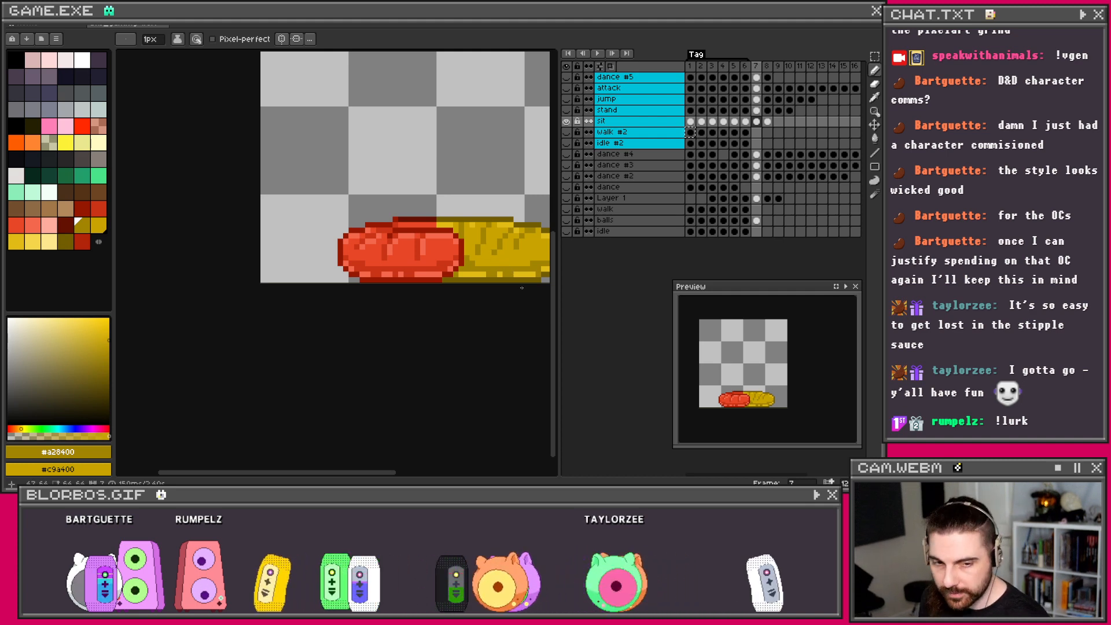
pyautogui.moveTo(488, 263); pyautogui.dragTo(437, 266)
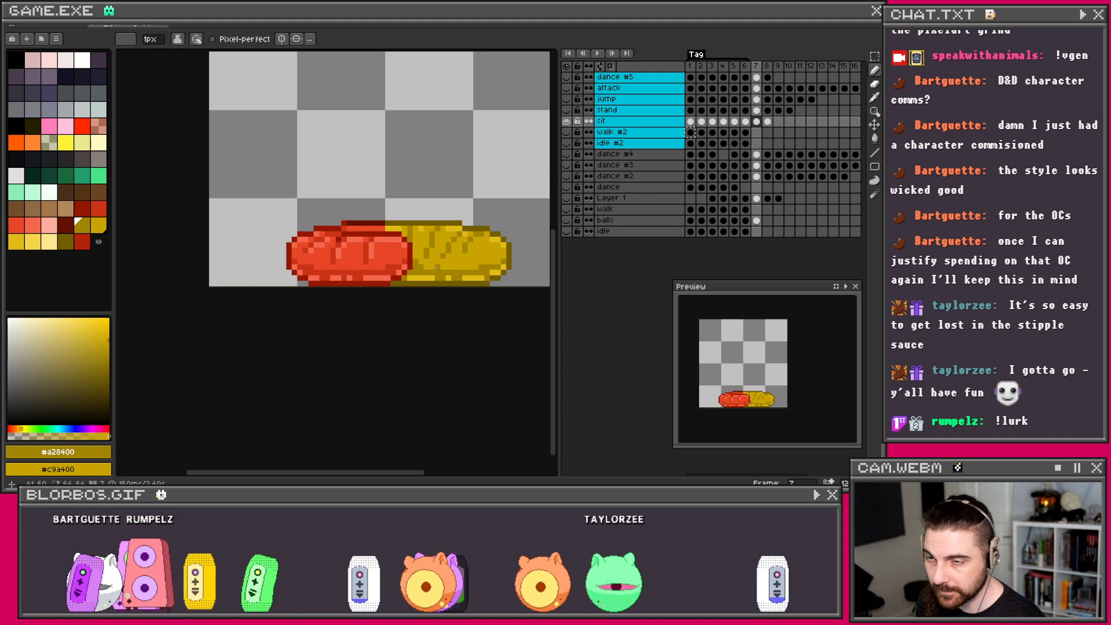
pyautogui.scroll(2, 415, 246)
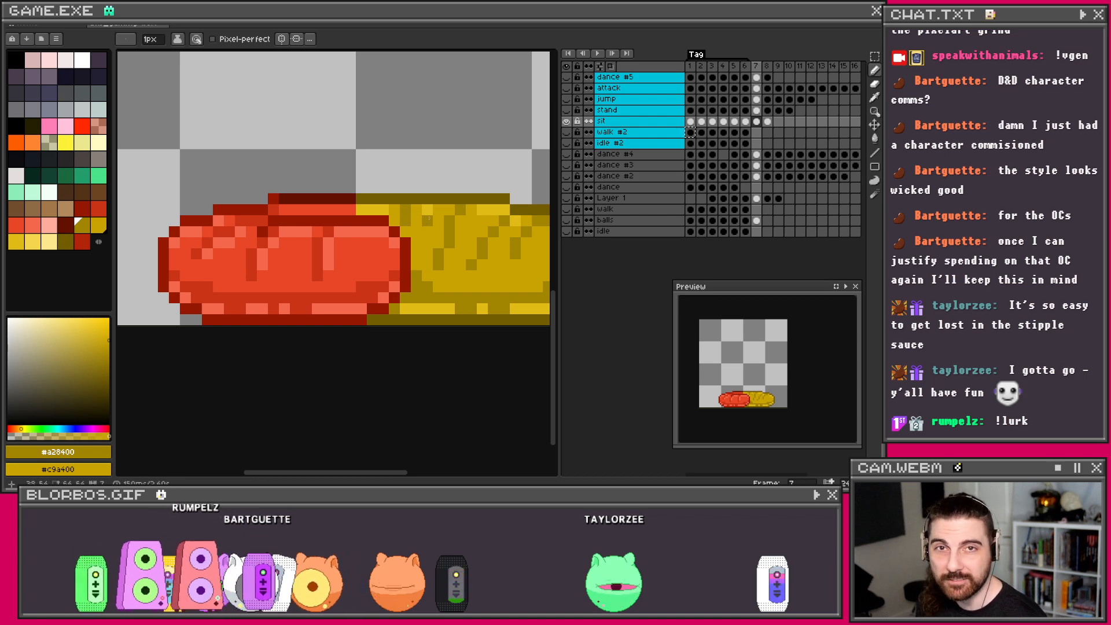
pyautogui.scroll(-2, 425, 218)
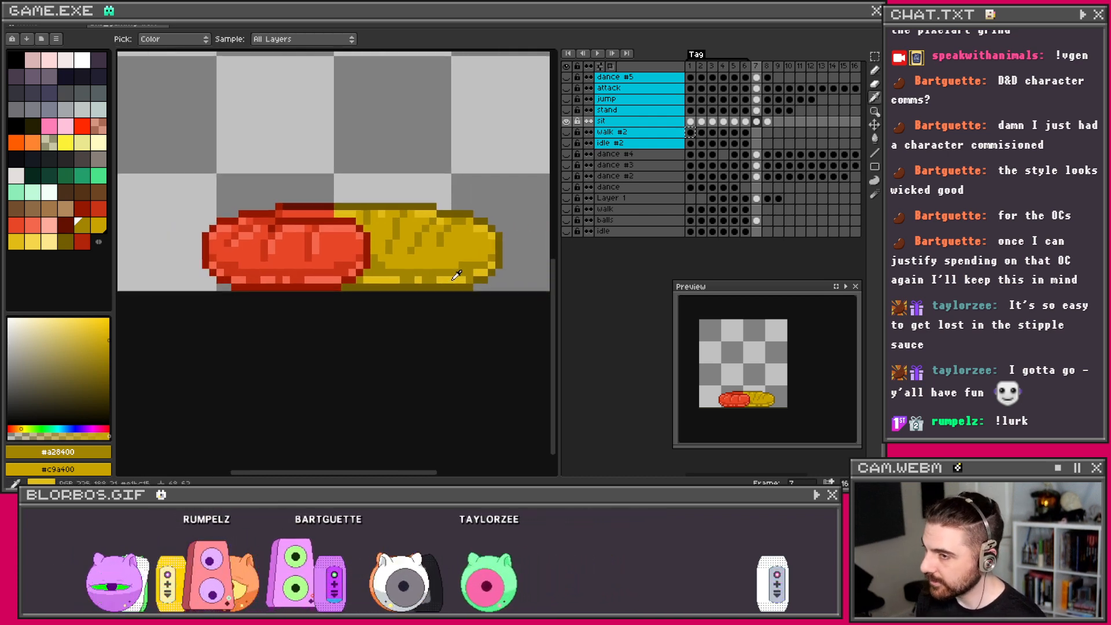
pyautogui.keyDown('alt'); pyautogui.click(432, 265); pyautogui.keyUp('alt')
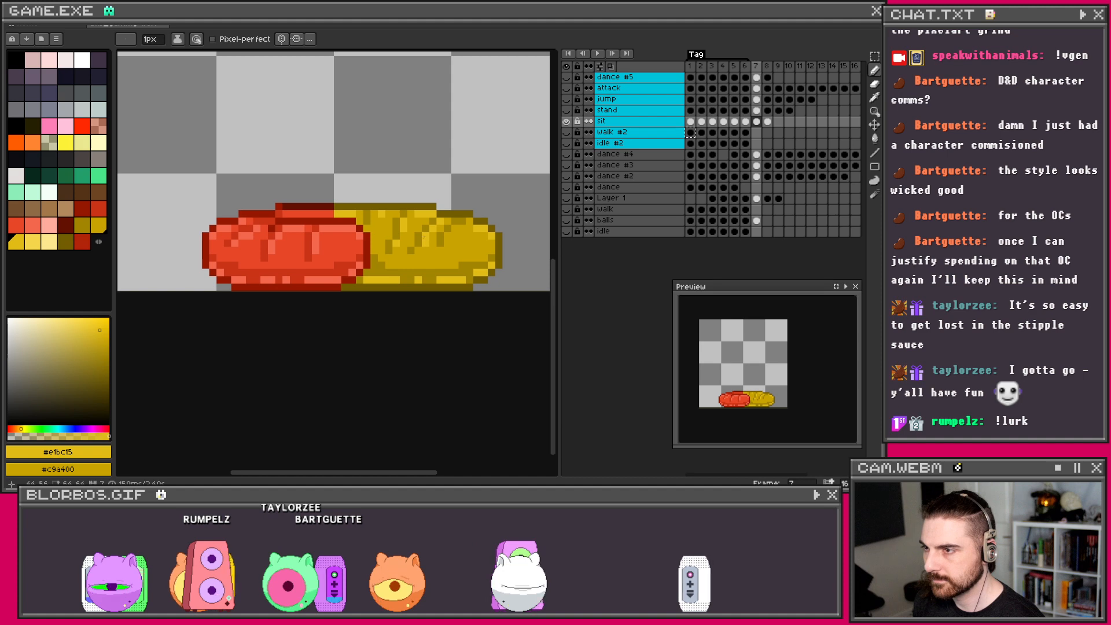
# Step: Sample darker yellow #a28400 and nudge it to a brighter, more saturated yellow in the colour box
pyautogui.press('v')
pyautogui.press('b')
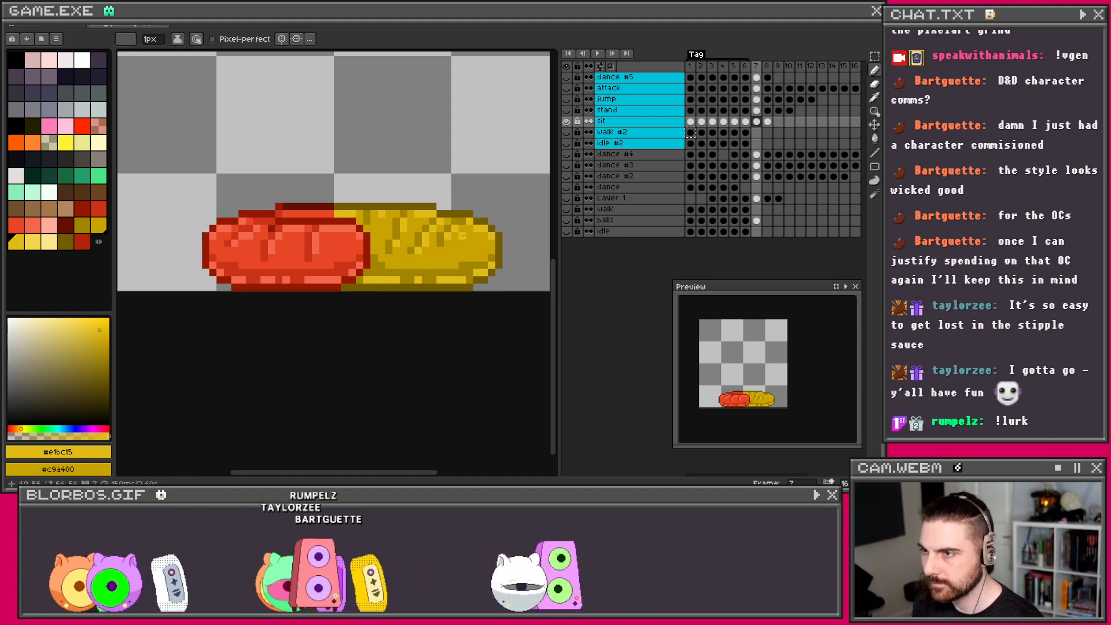
pyautogui.scroll(-3, 470, 221)
pyautogui.scroll(3, 457, 232)
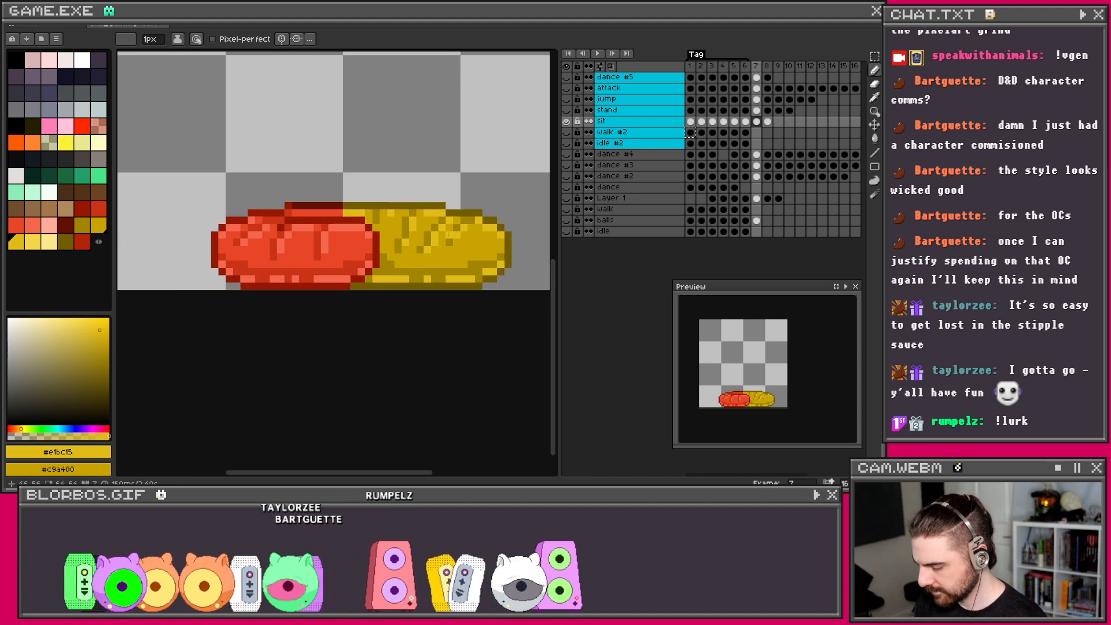
pyautogui.press('i')
pyautogui.click(449, 261)
pyautogui.press('b')
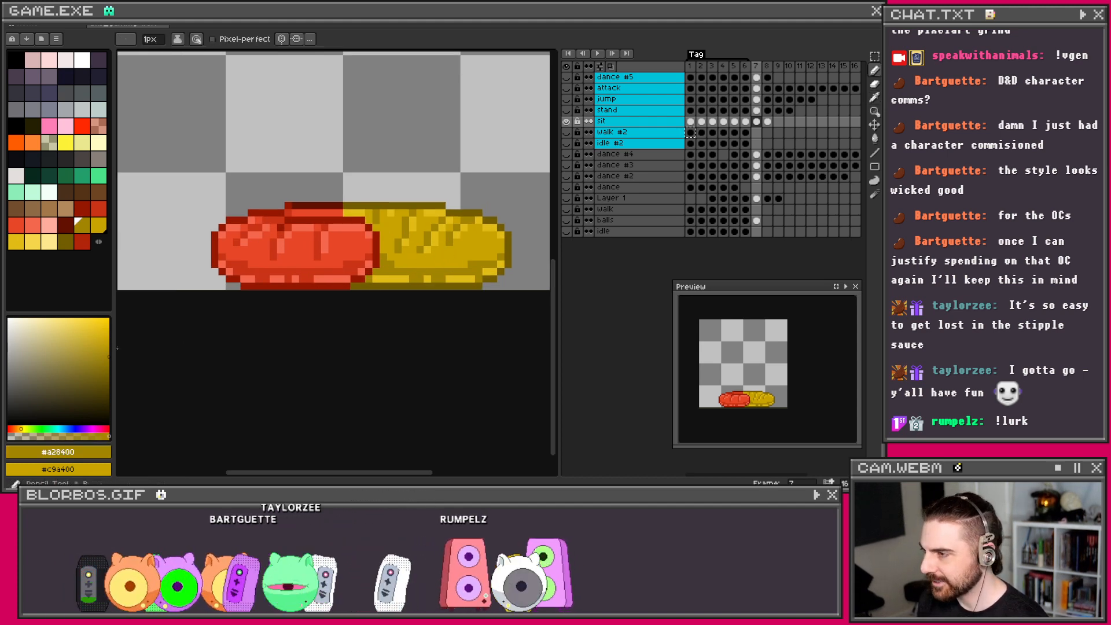
pyautogui.click(110, 346)
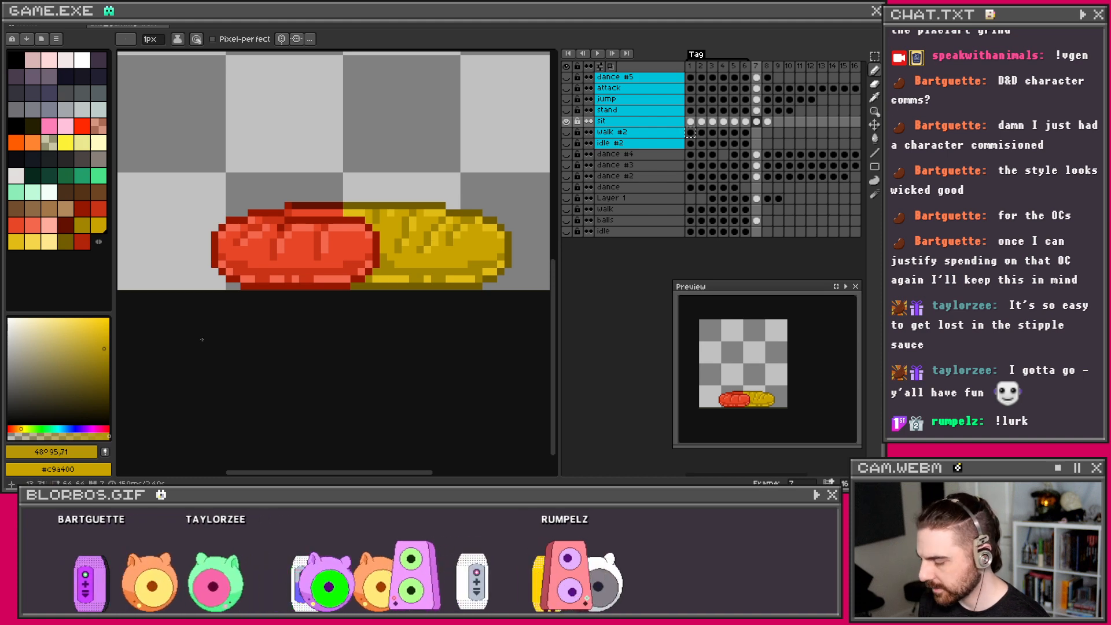
pyautogui.click(102, 345)
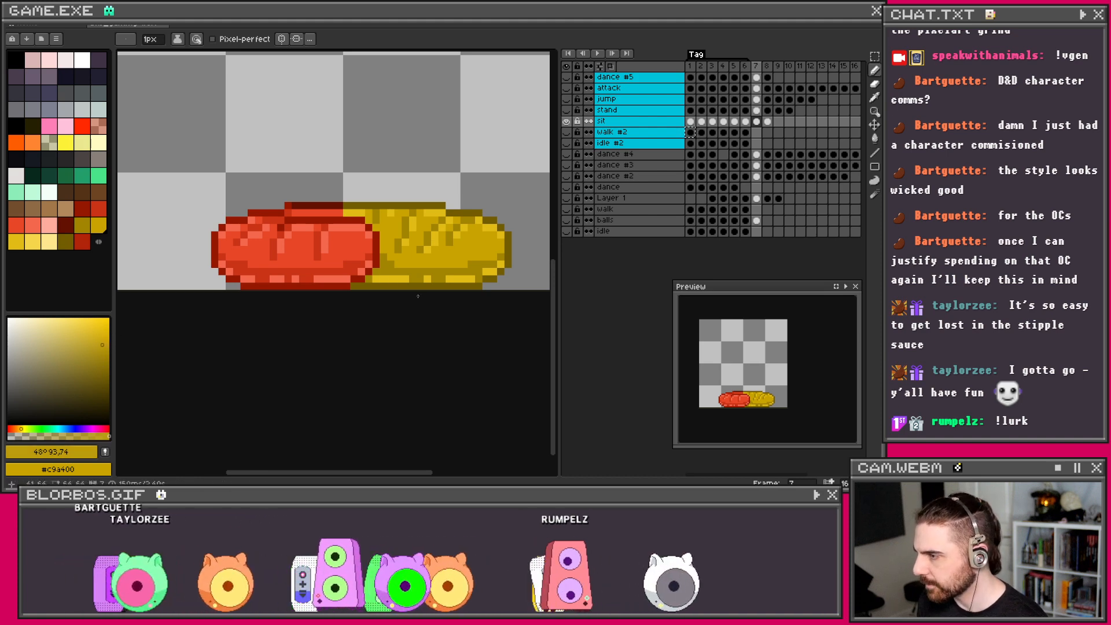
# Step: Paint Bucket-fill two regions of the yellow half with the adjusted yellow, undoing the last fill
pyautogui.press('g')
pyautogui.click(419, 272)
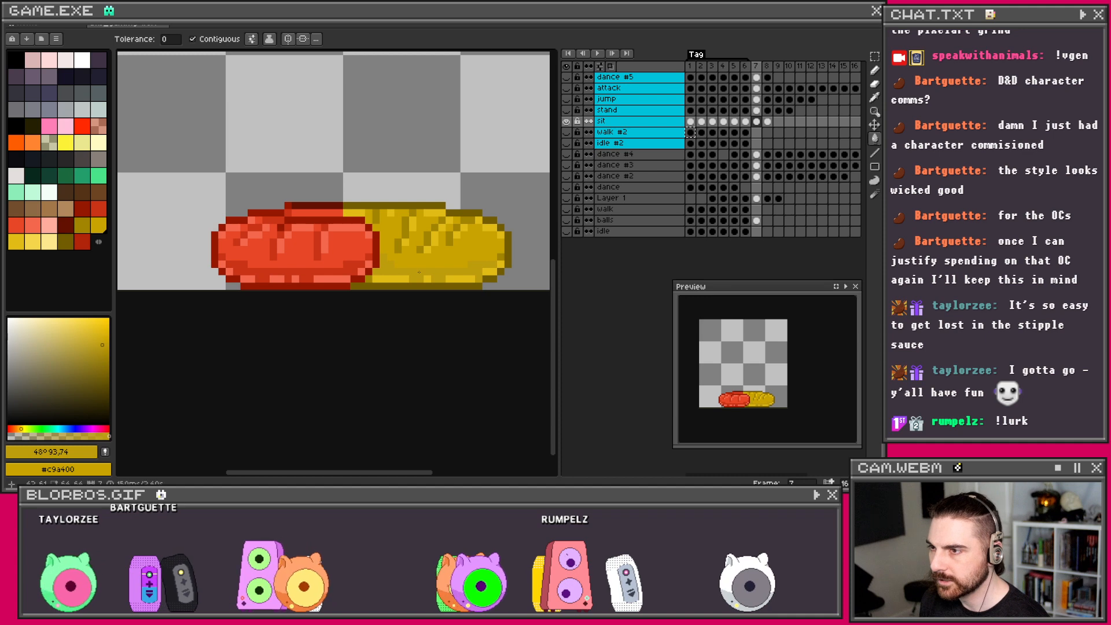
pyautogui.click(105, 348)
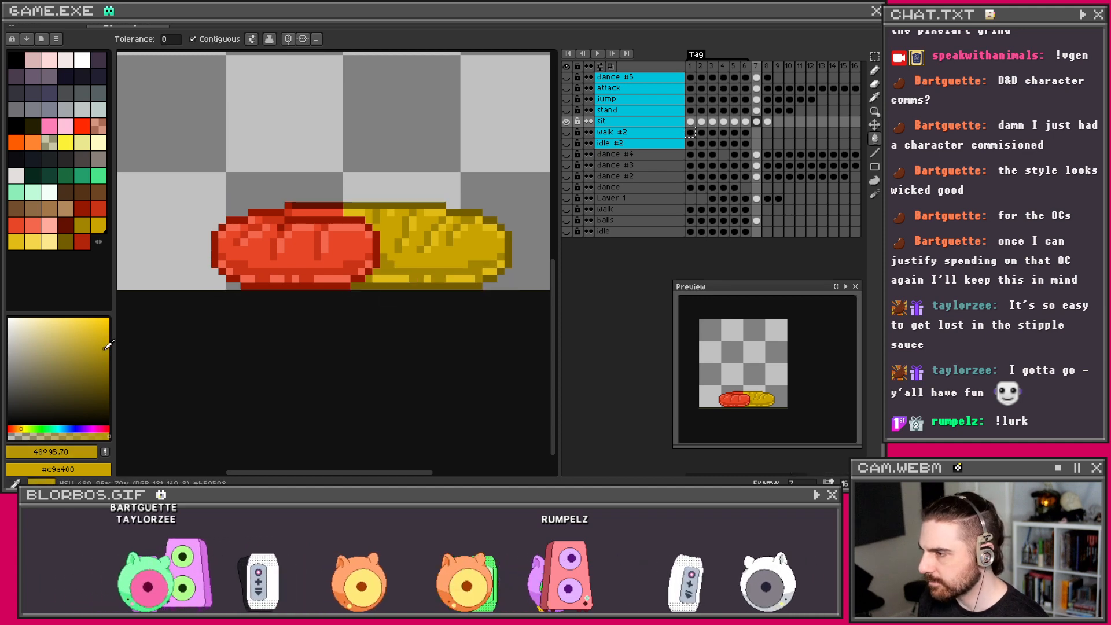
pyautogui.click(419, 279)
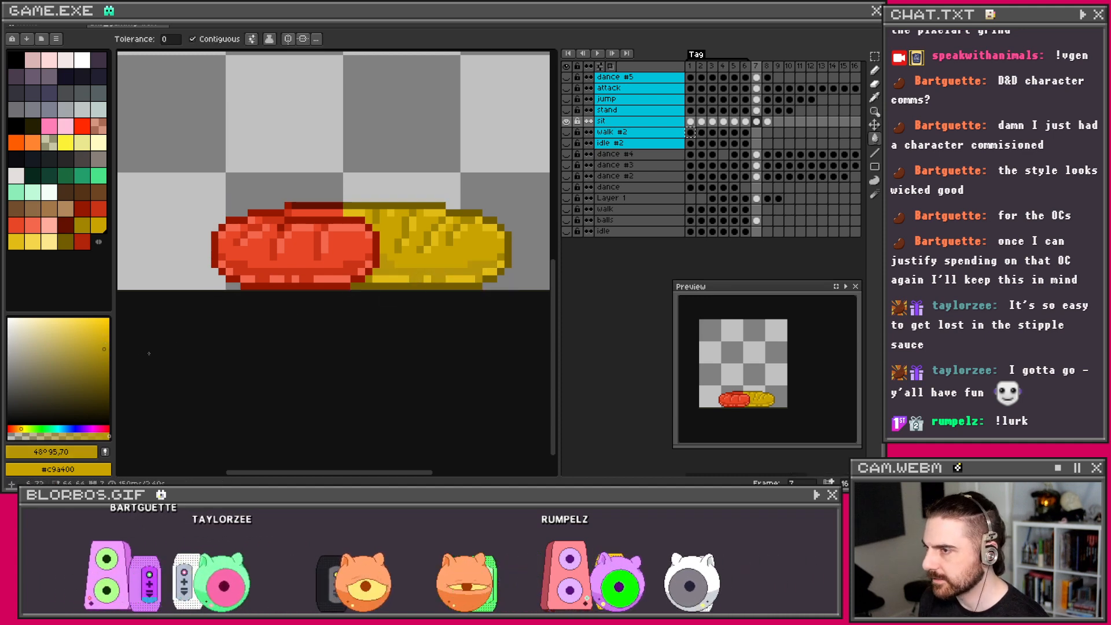
pyautogui.hotkey('ctrl', 'z')
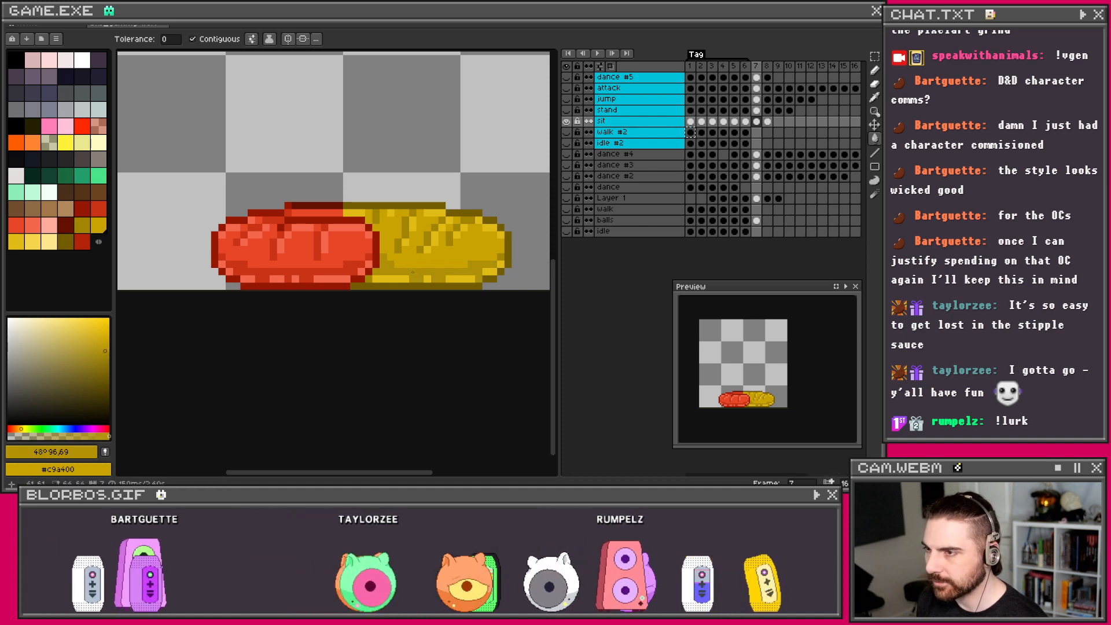
# Step: Undo the leftover Paint Bucket fill on the yellow half, switching between Move and Paint Bucket tools
pyautogui.scroll(-4, 483, 218)
pyautogui.scroll(3, 463, 231)
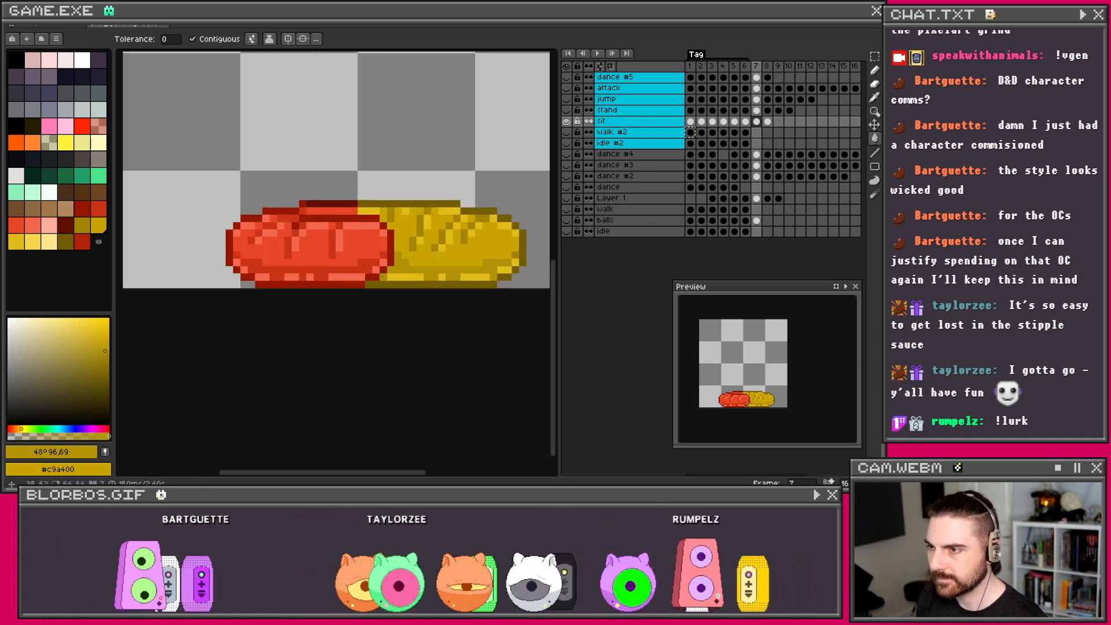
pyautogui.scroll(-3, 461, 246)
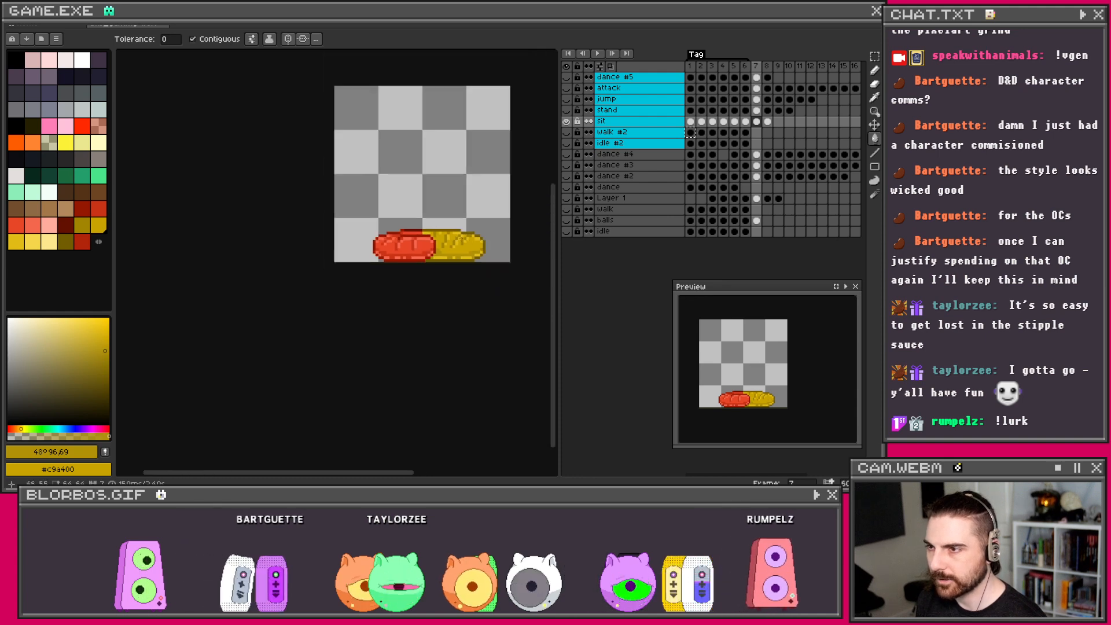
pyautogui.scroll(3, 449, 244)
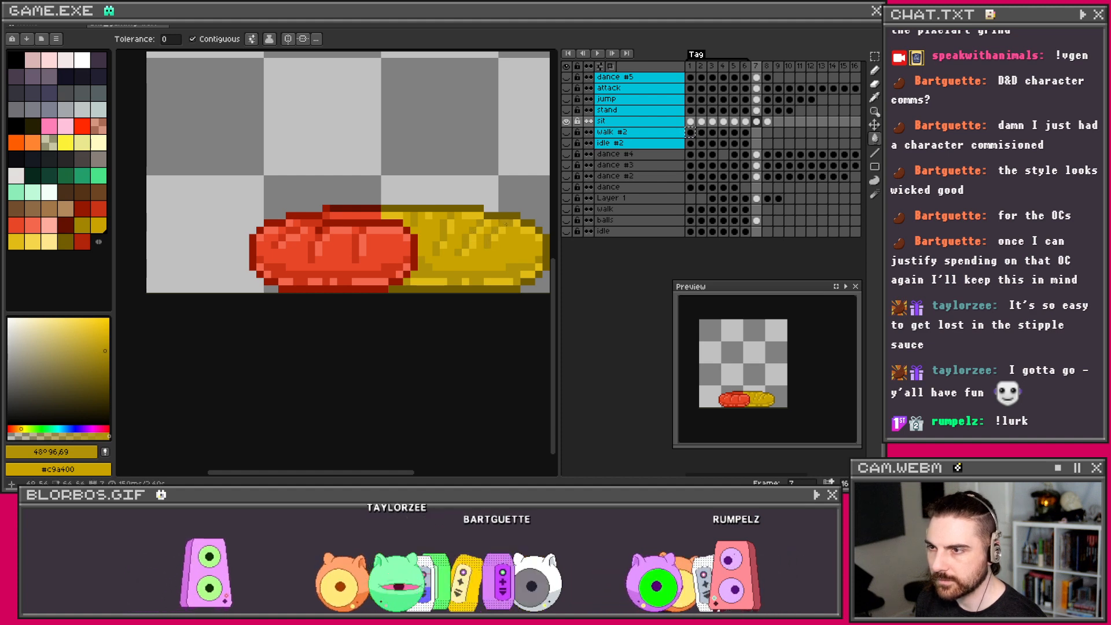
pyautogui.scroll(-3, 514, 218)
pyautogui.scroll(3, 517, 211)
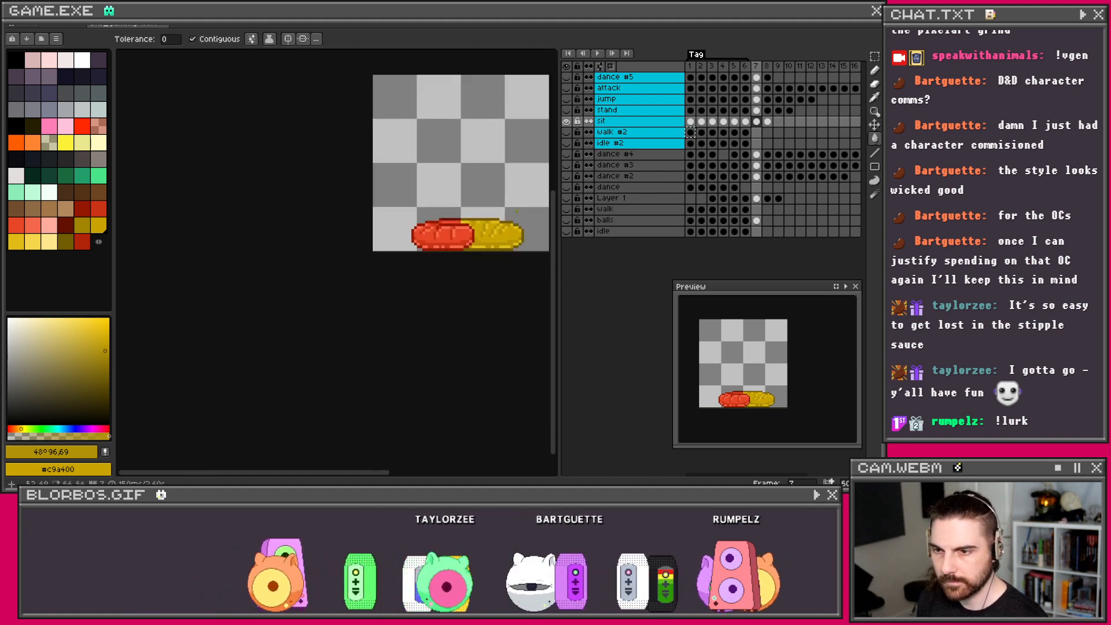
pyautogui.press('v')
pyautogui.hotkey('ctrl', 'z')
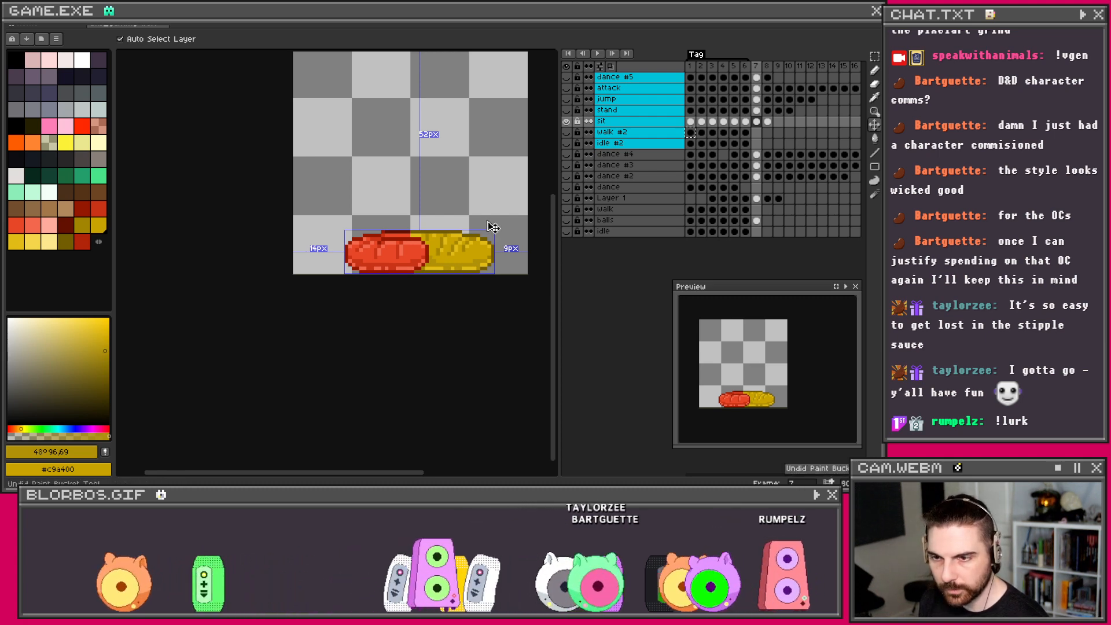
pyautogui.press('g')
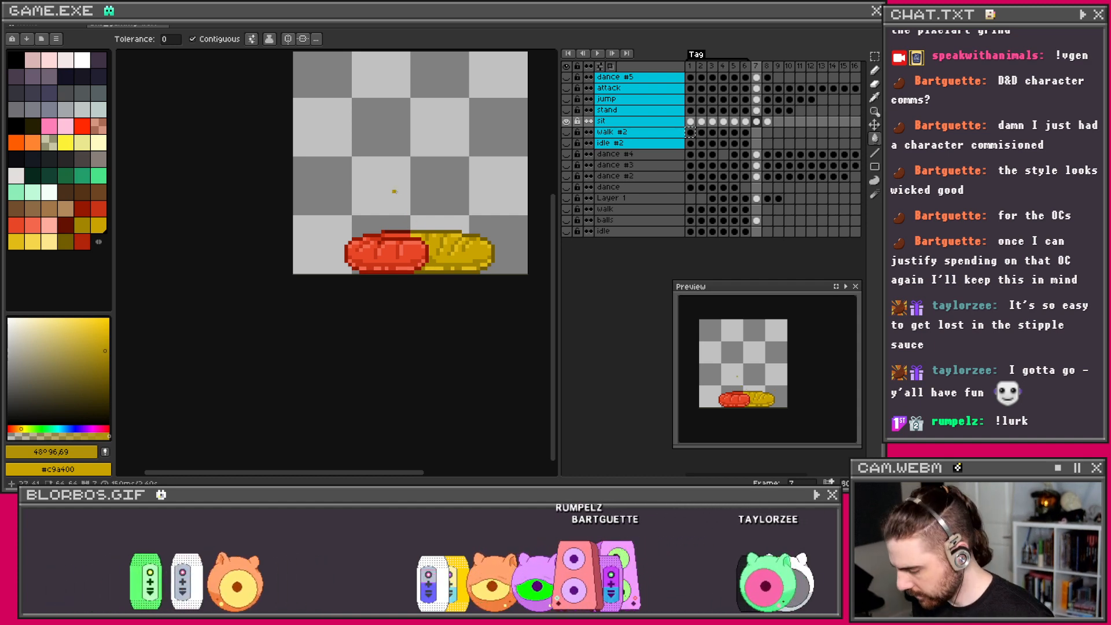
pyautogui.press('v')
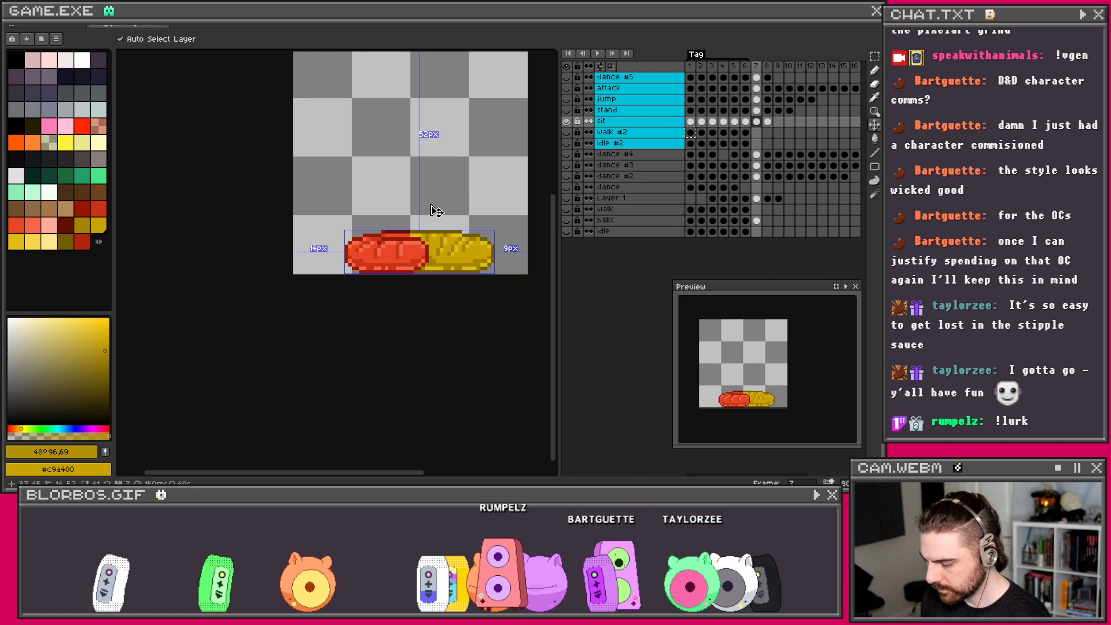
pyautogui.press('g')
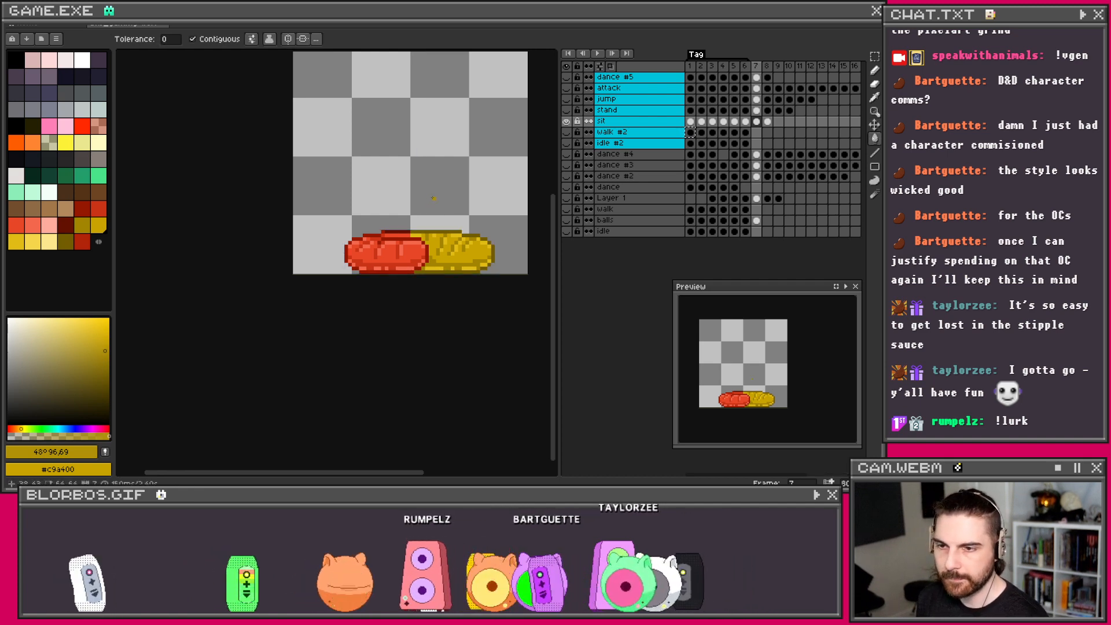
pyautogui.scroll(1, 416, 212)
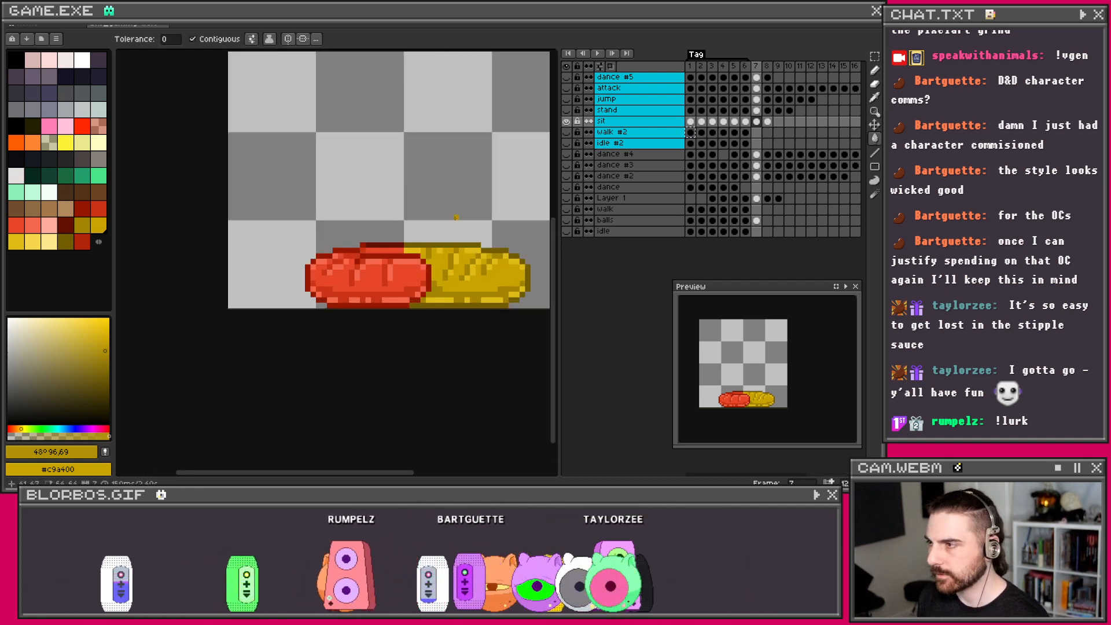
pyautogui.scroll(1, 456, 217)
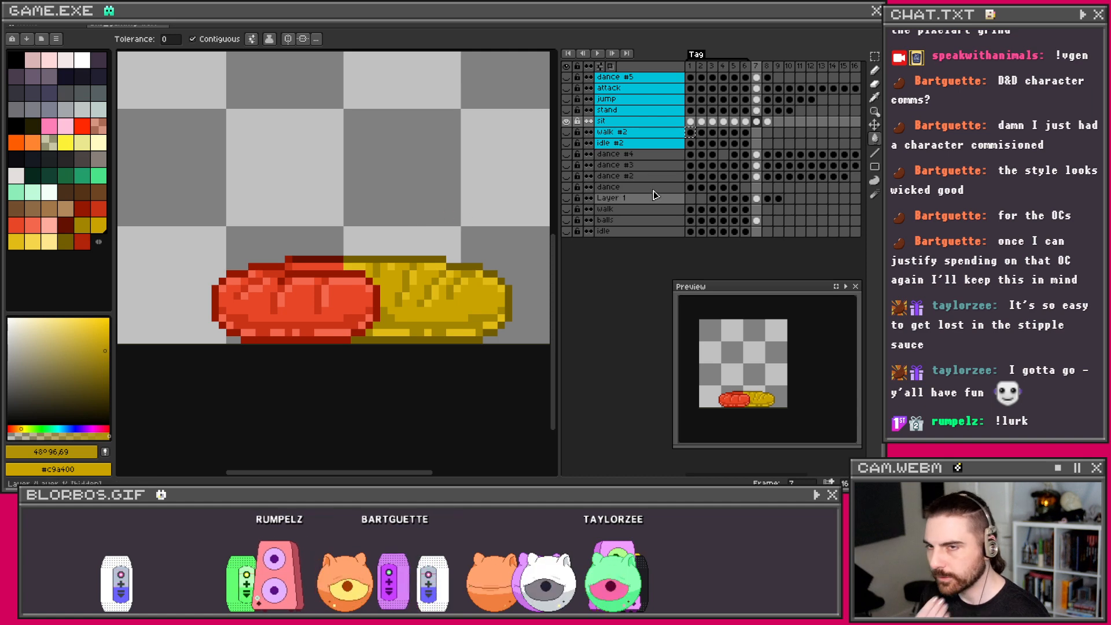
# Step: Sample #e1bc15 as primary and #a28400 as secondary colour from frame 7, then go to frame 8
pyautogui.click(768, 122)
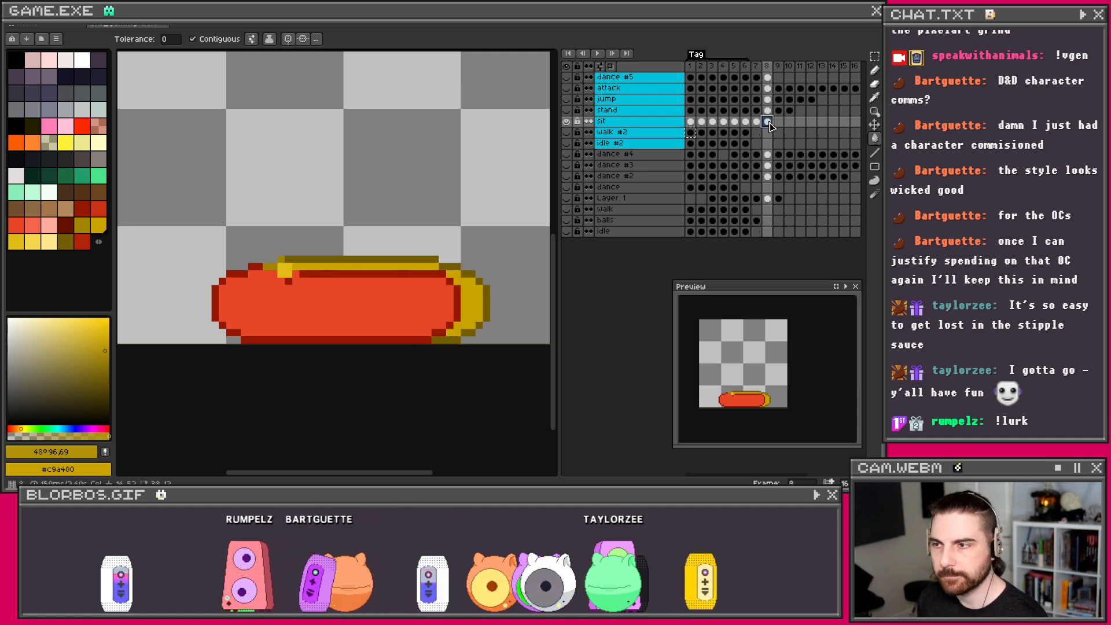
pyautogui.click(756, 123)
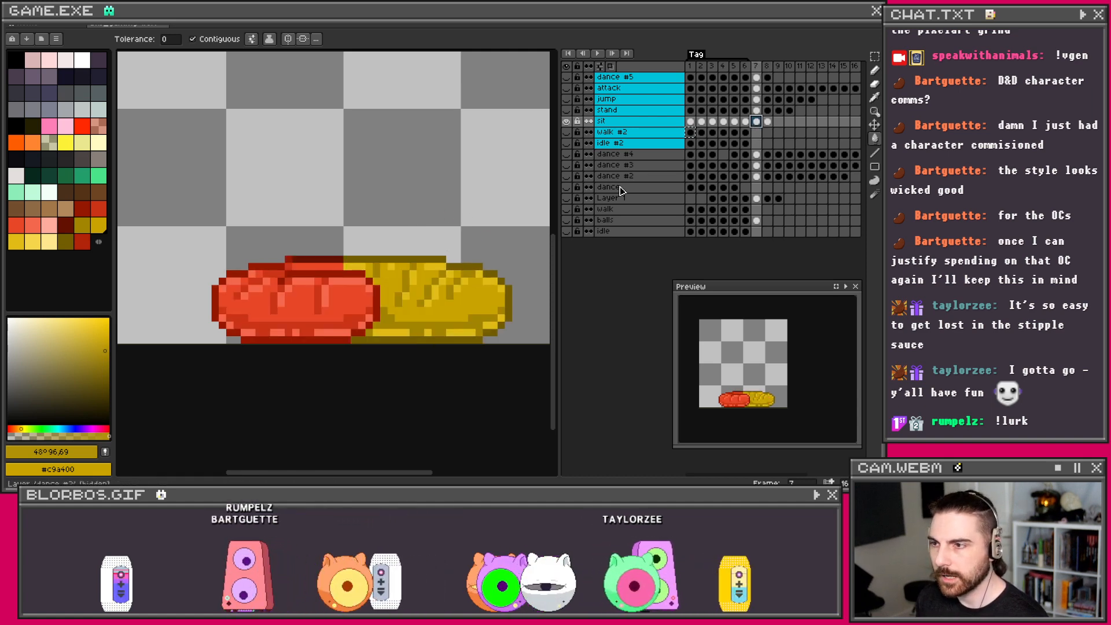
pyautogui.press('i')
pyautogui.click(370, 264)
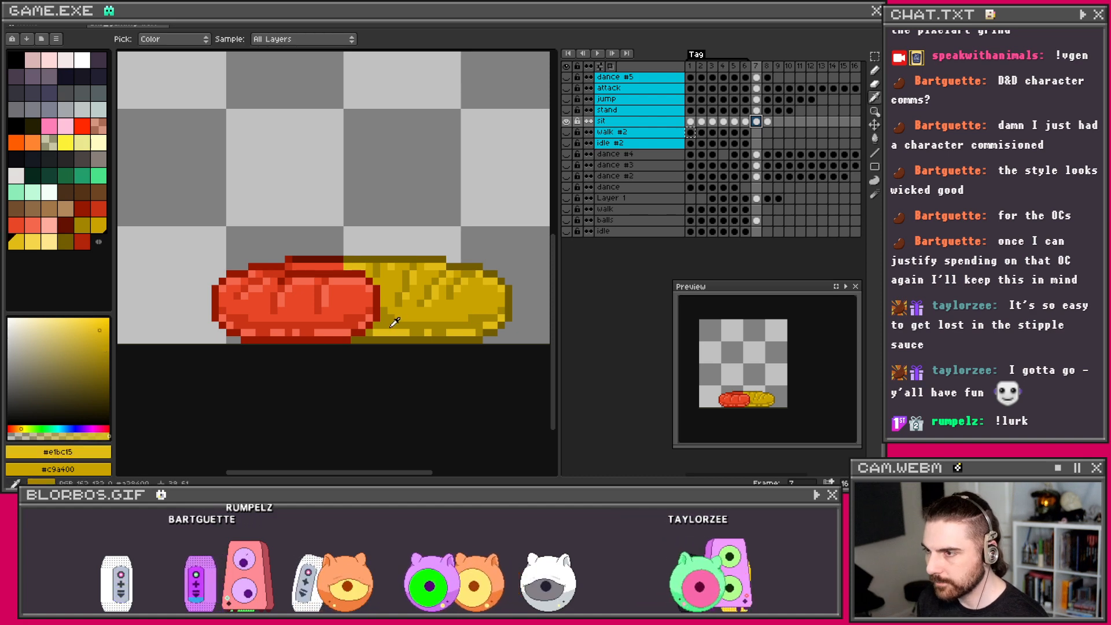
pyautogui.rightClick(422, 301)
pyautogui.press('b')
pyautogui.click(767, 122)
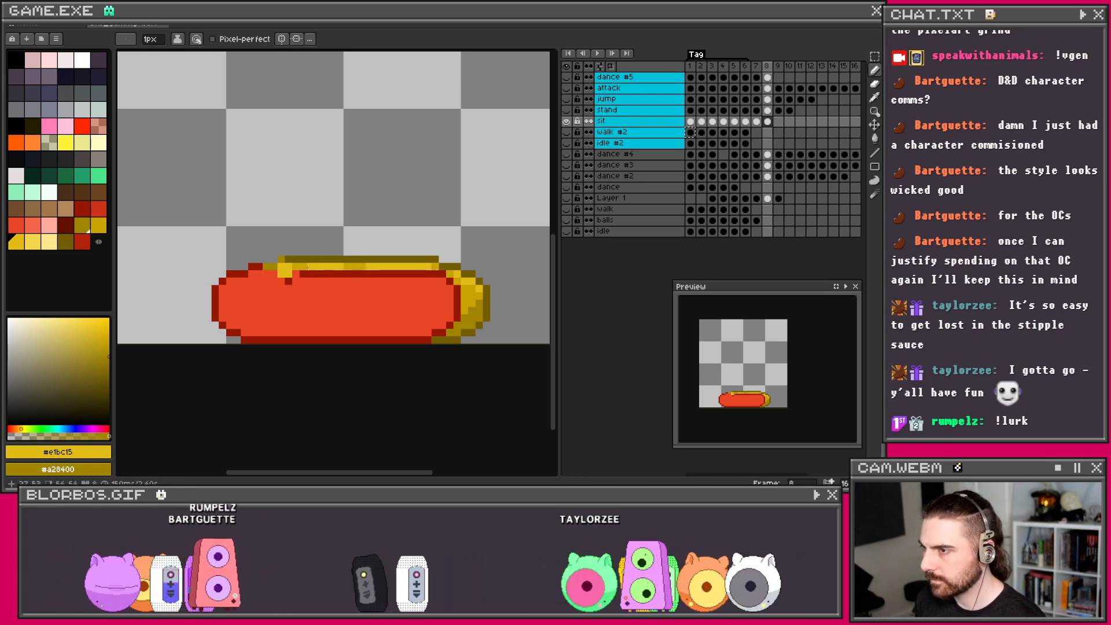
# Step: Pencil a yellow pixel at the worm's lower right on frame 8
pyautogui.scroll(-1, 422, 267)
pyautogui.scroll(1, 447, 271)
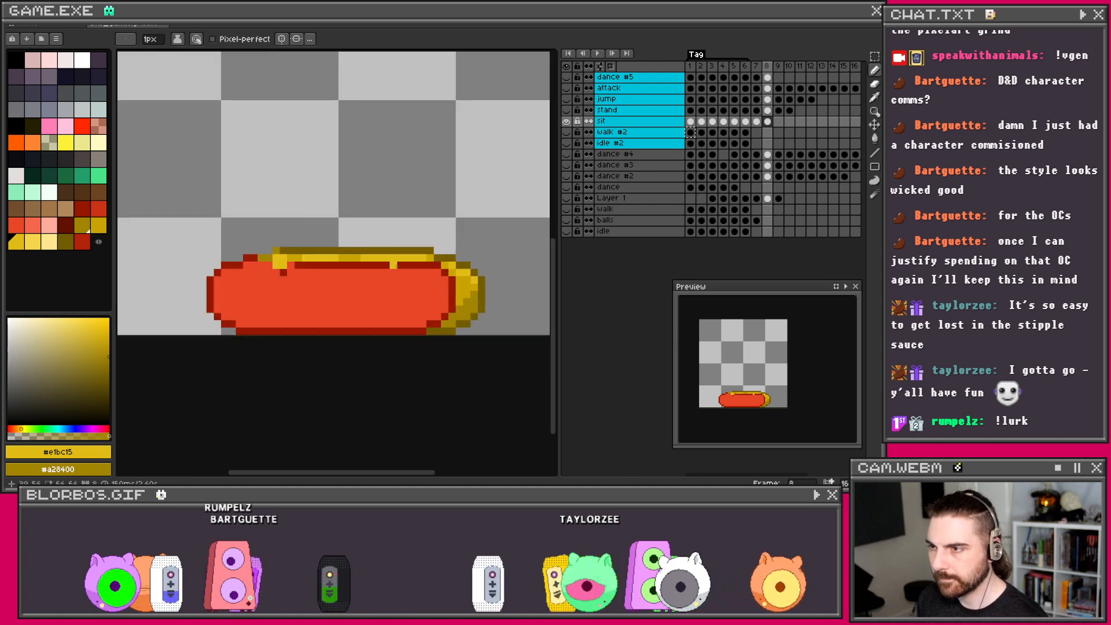
pyautogui.scroll(1, 395, 266)
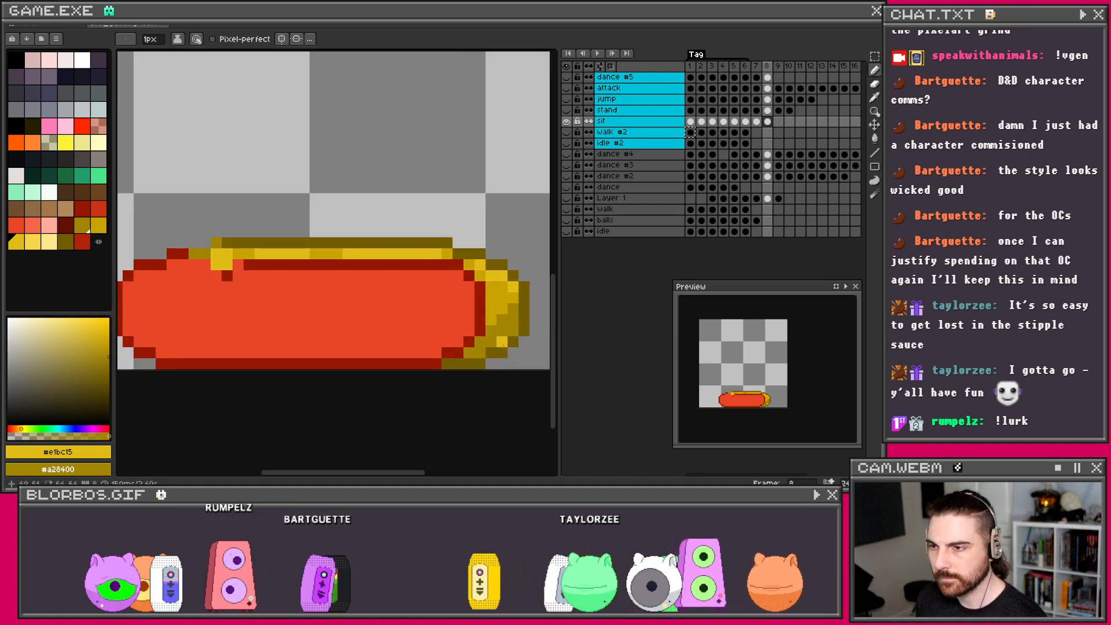
pyautogui.click(480, 353)
pyautogui.scroll(-2, 543, 286)
pyautogui.scroll(1, 514, 288)
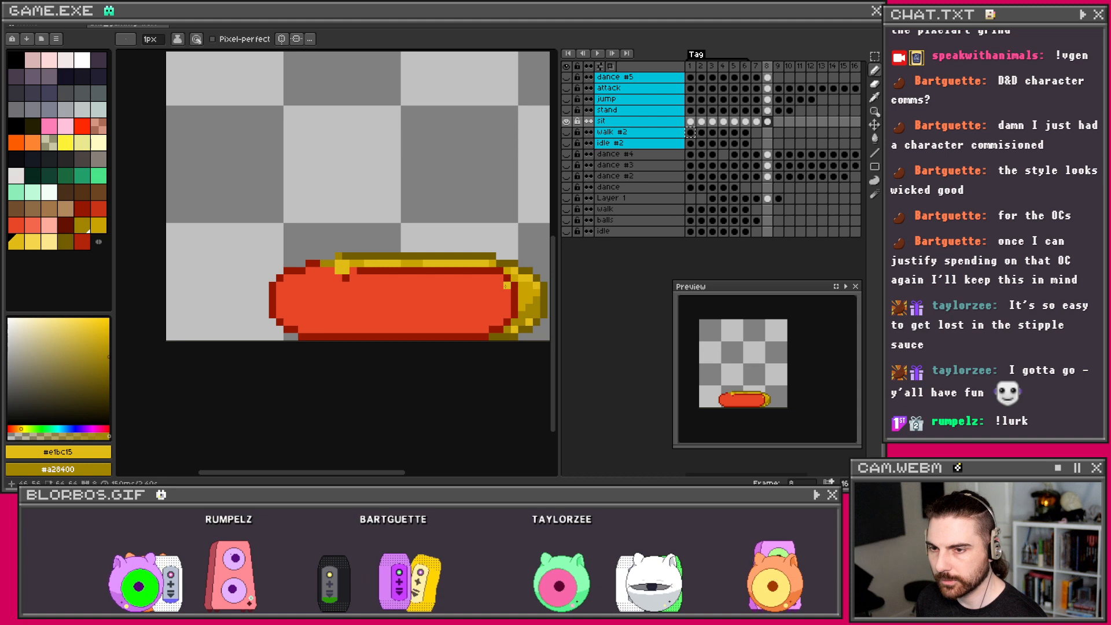
# Step: Compare frames 7 and 8, then eyedropper red #ca3417 from frame 7's worm
pyautogui.click(755, 125)
pyautogui.hscroll(4, 432, 243)
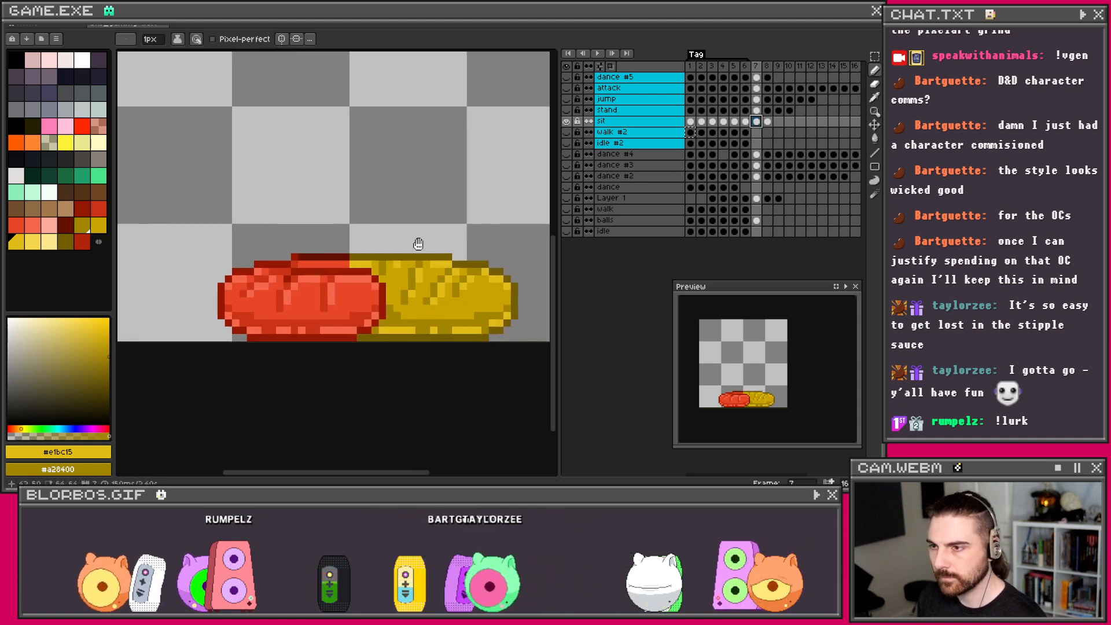
pyautogui.scroll(-1, 412, 302)
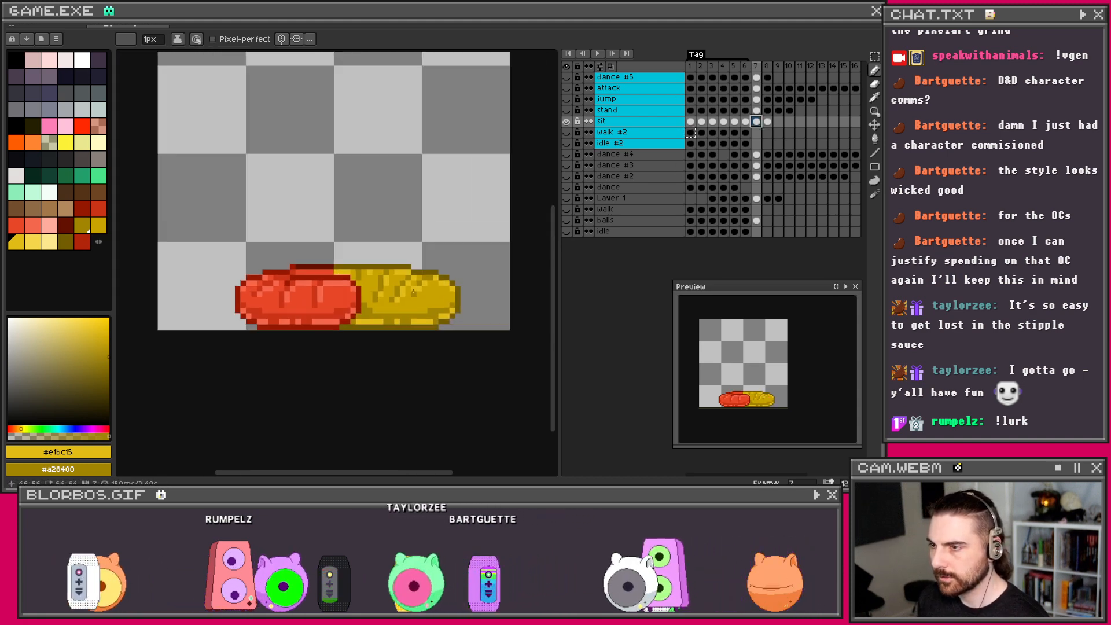
pyautogui.scroll(1, 383, 289)
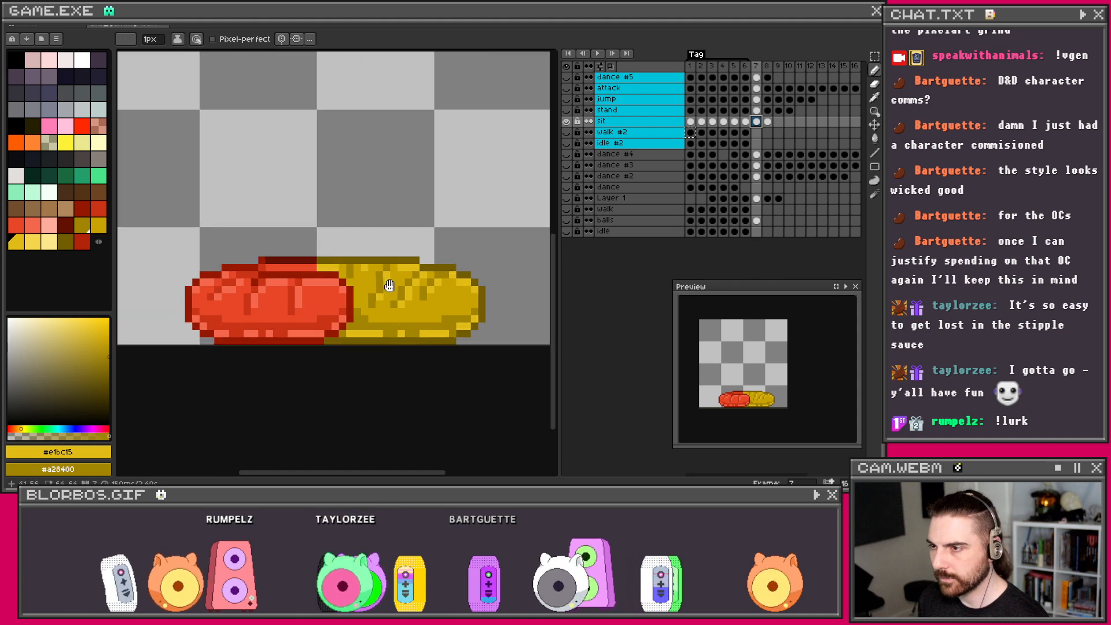
pyautogui.hscroll(-2, 383, 289)
pyautogui.click(767, 122)
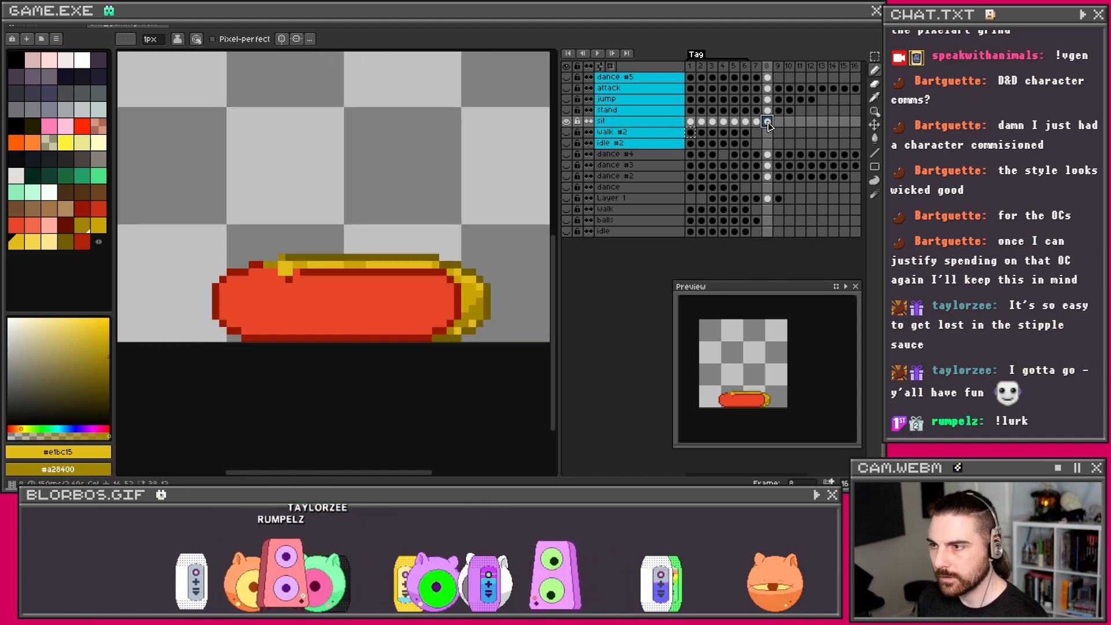
pyautogui.click(756, 122)
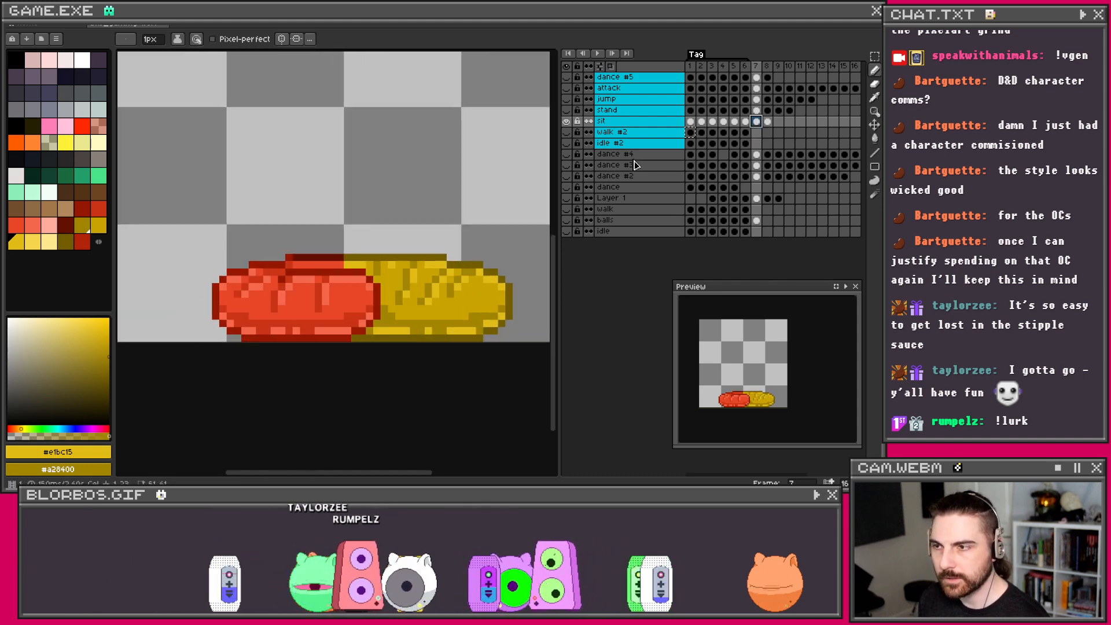
pyautogui.press('i')
pyautogui.click(322, 295)
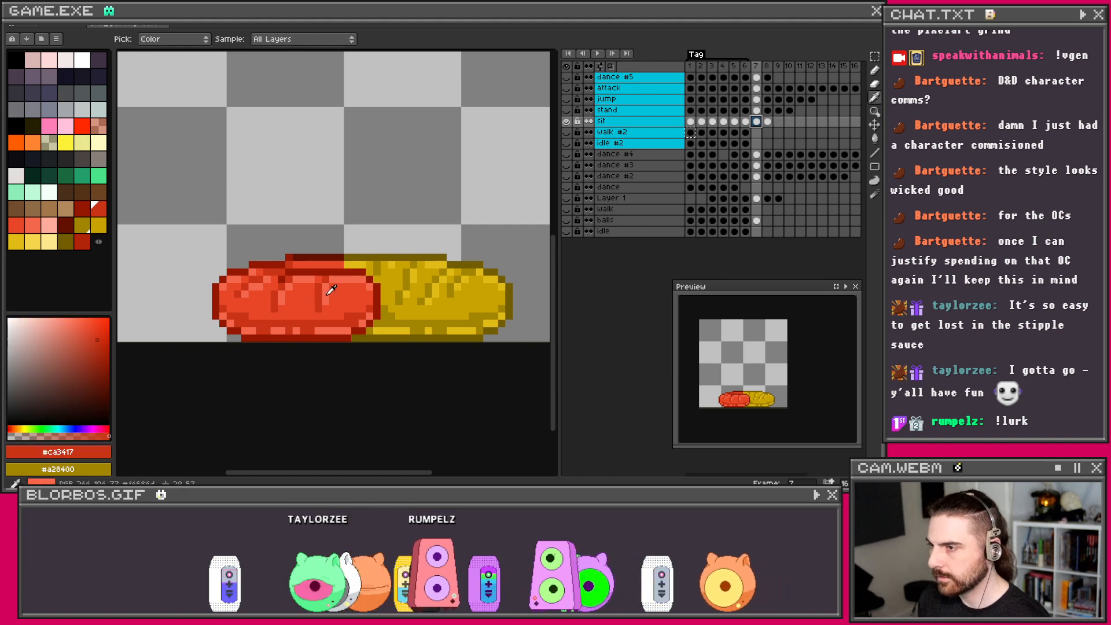
# Step: Draw two dark red #ca3417 segment lines across frame 8's red worm
pyautogui.press('b')
pyautogui.click(767, 122)
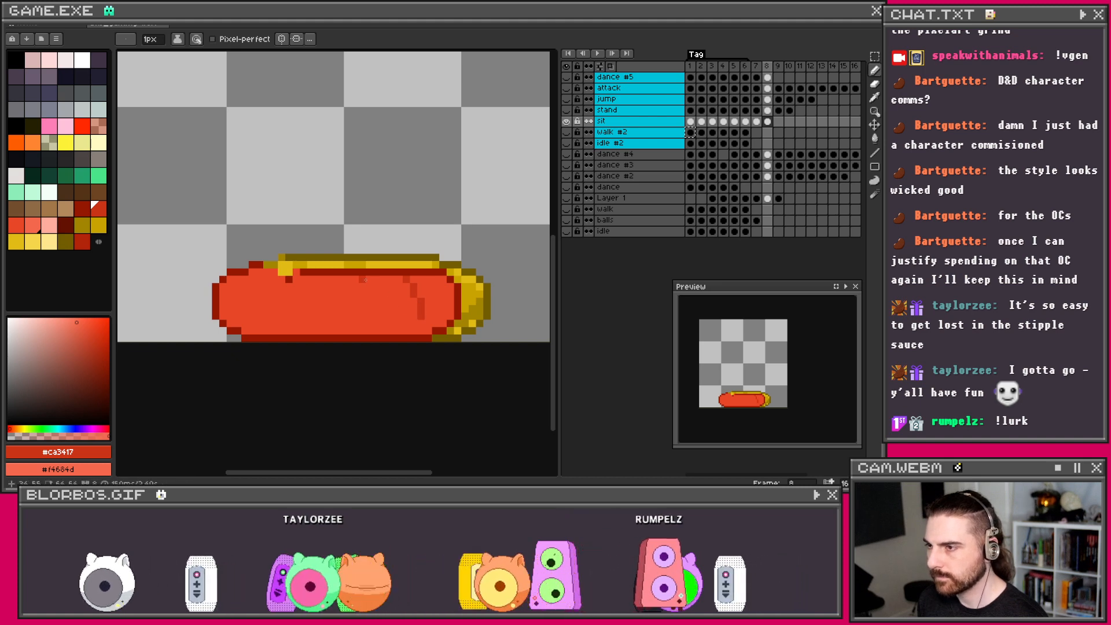
pyautogui.moveTo(368, 277); pyautogui.dragTo(375, 311)
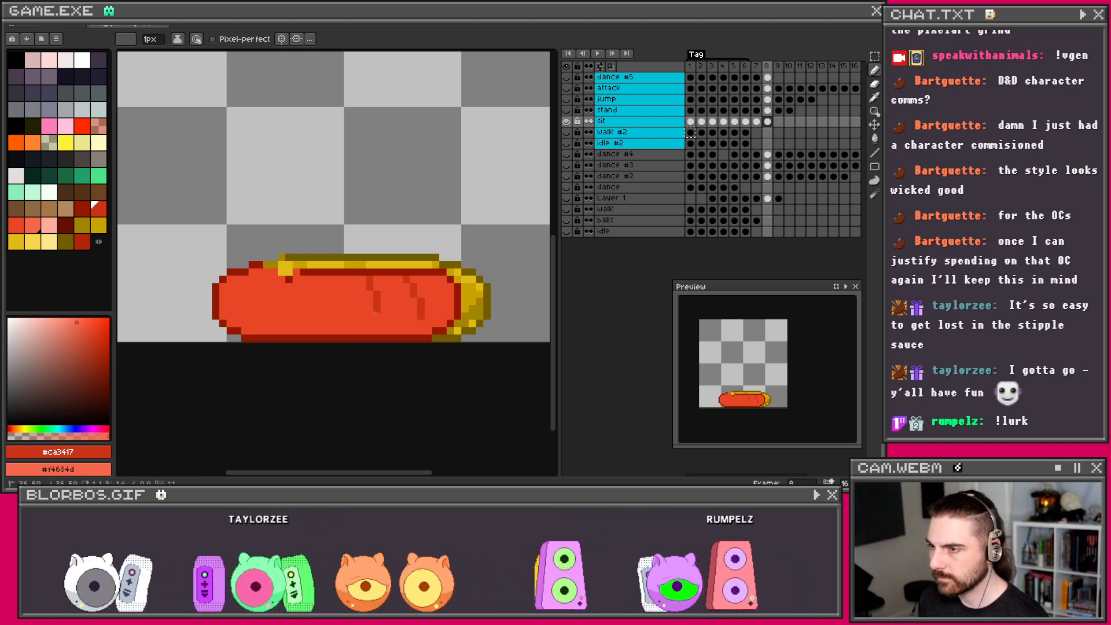
pyautogui.moveTo(329, 279); pyautogui.dragTo(328, 293)
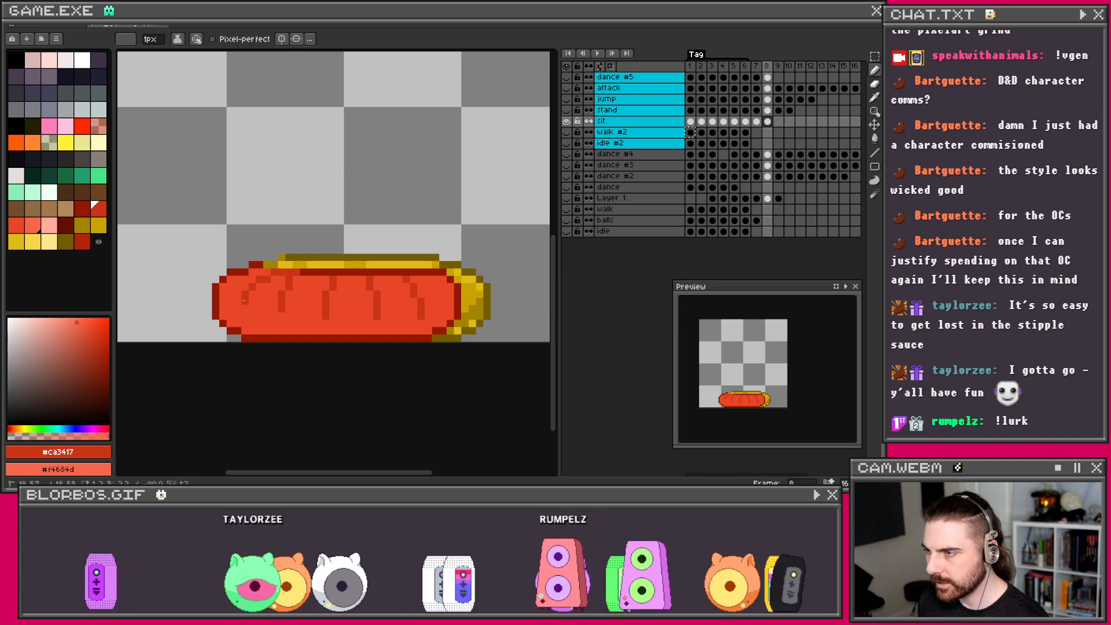
# Step: Add a darker red line and lighter pink highlights along the red worm's bottom edge
pyautogui.scroll(-1, 244, 301)
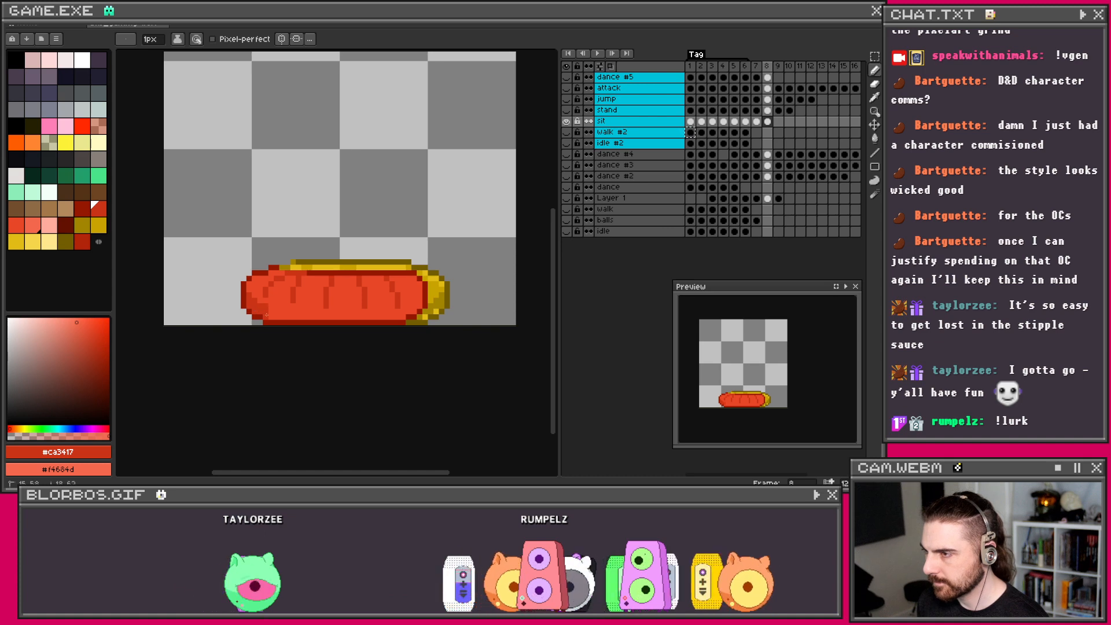
pyautogui.moveTo(279, 313); pyautogui.dragTo(384, 312)
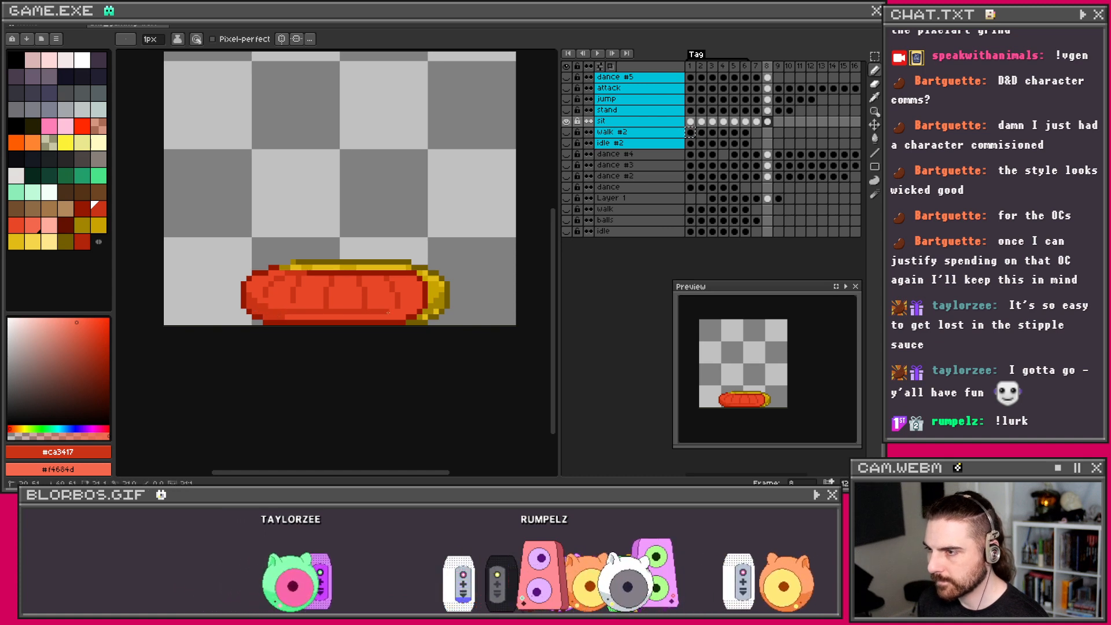
pyautogui.scroll(2, 407, 308)
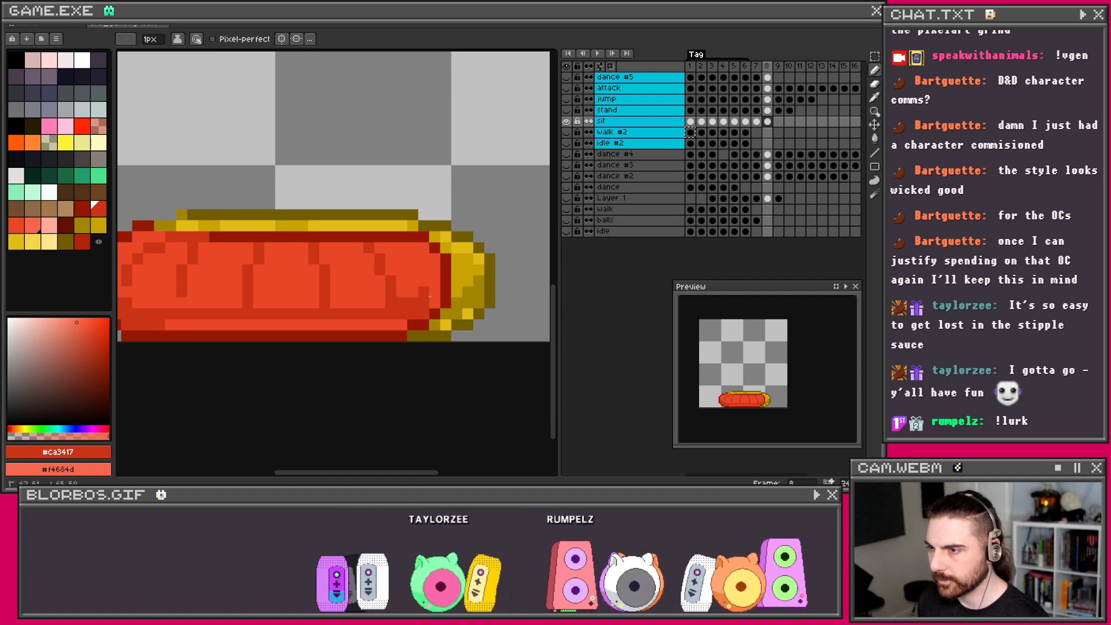
pyautogui.scroll(-2, 429, 289)
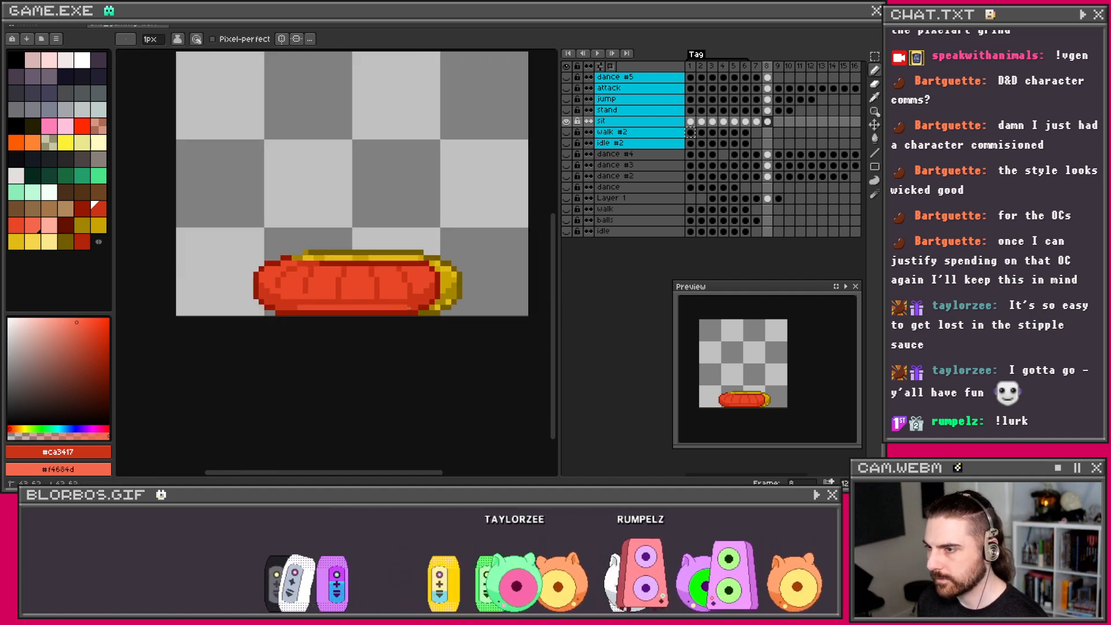
pyautogui.scroll(1, 263, 298)
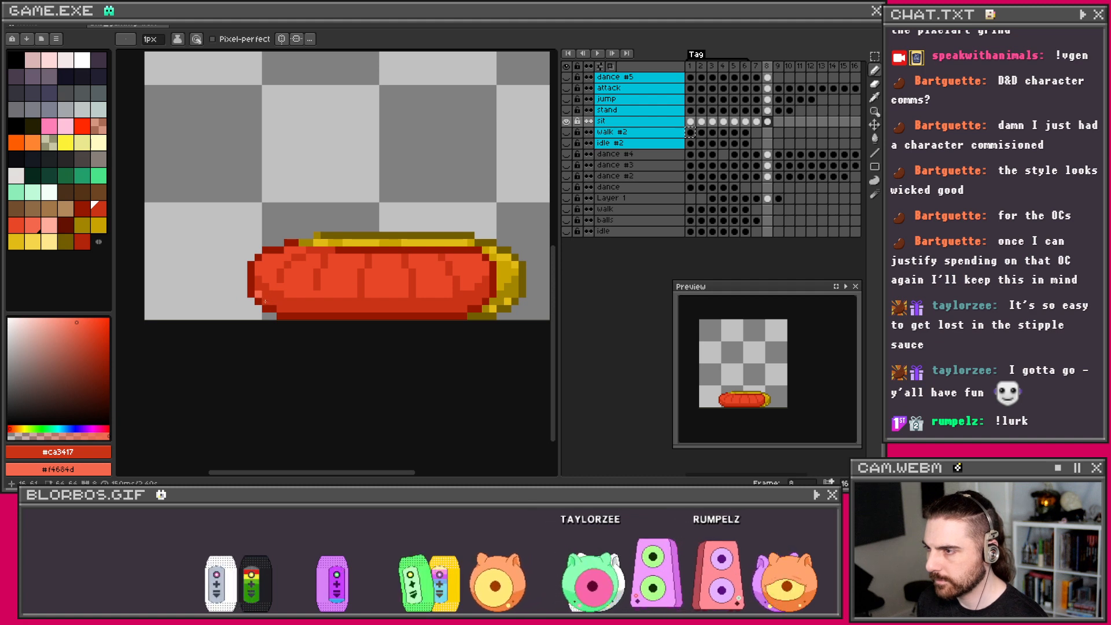
pyautogui.moveTo(278, 307); pyautogui.dragTo(334, 308)
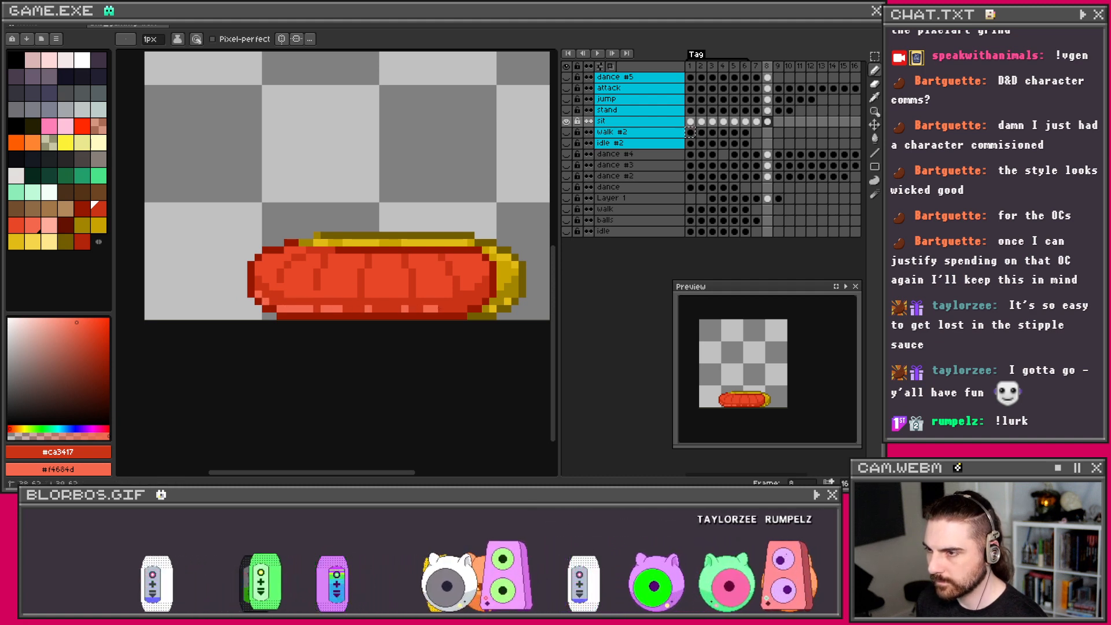
# Step: Undo the last pencil stroke on the worm
pyautogui.press('v')
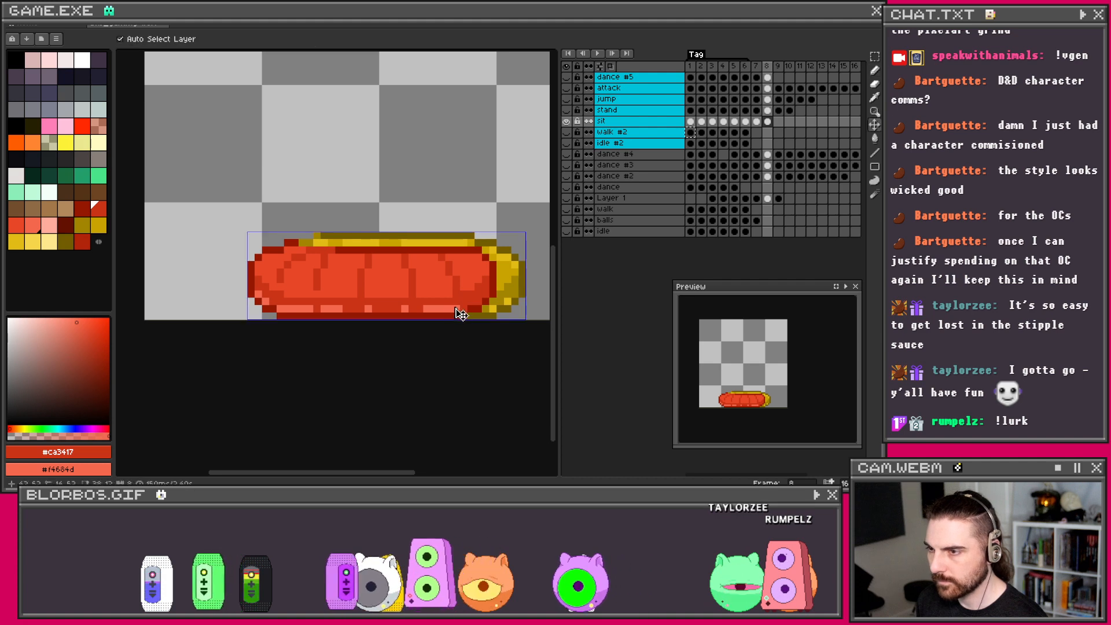
pyautogui.hotkey('ctrl', 'z')
pyautogui.press('b')
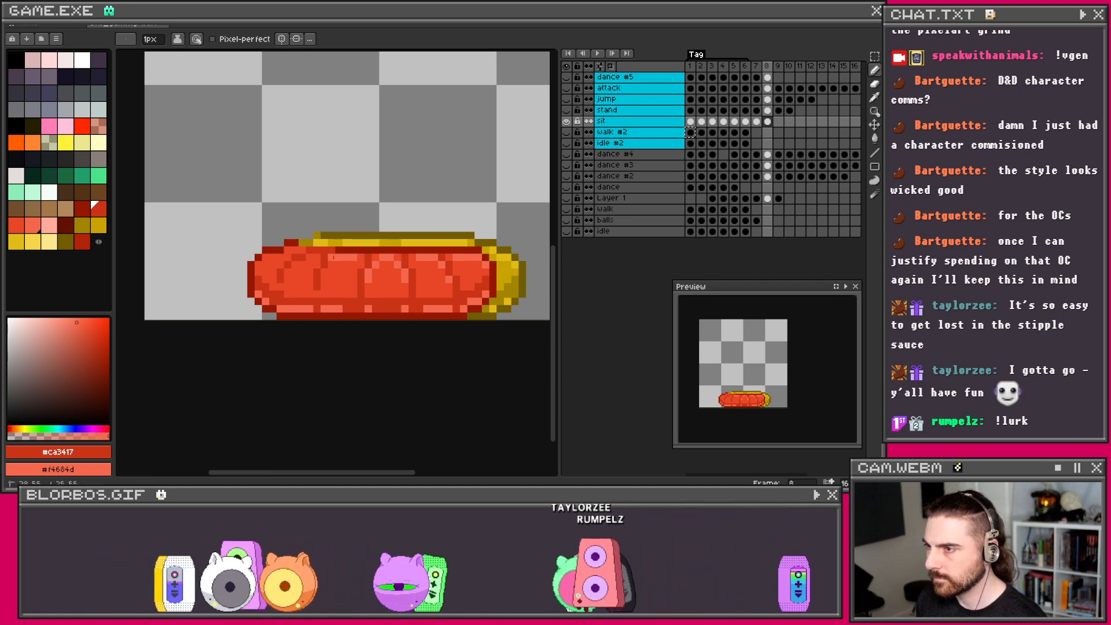
pyautogui.press('v')
pyautogui.press('b')
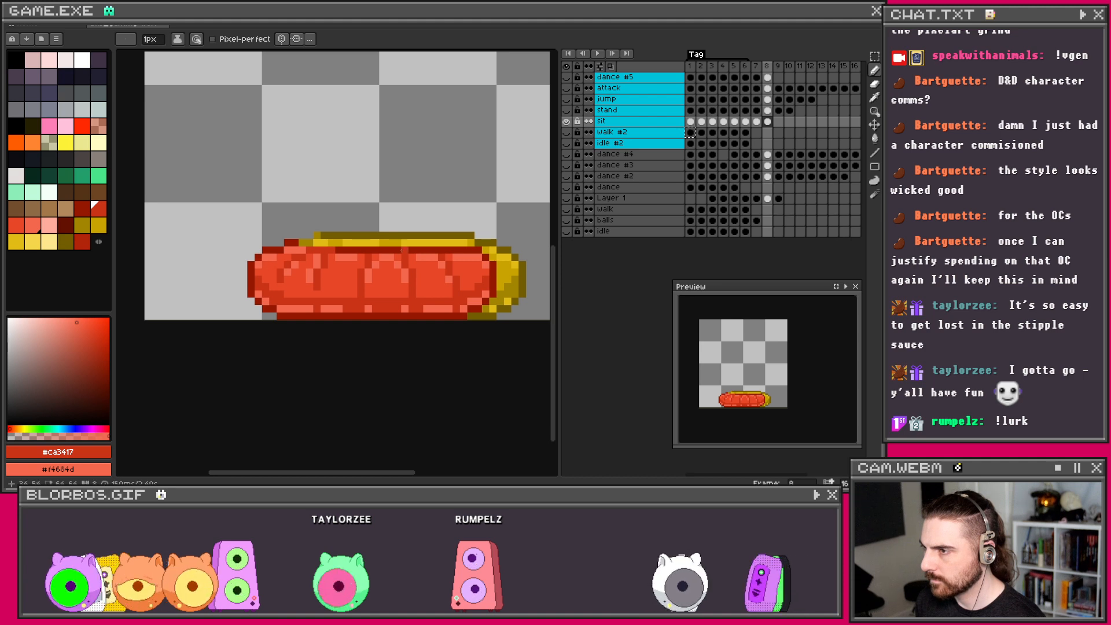
# Step: Sample the dark red #961800 from the worm
pyautogui.scroll(-5, 402, 250)
pyautogui.scroll(2, 402, 243)
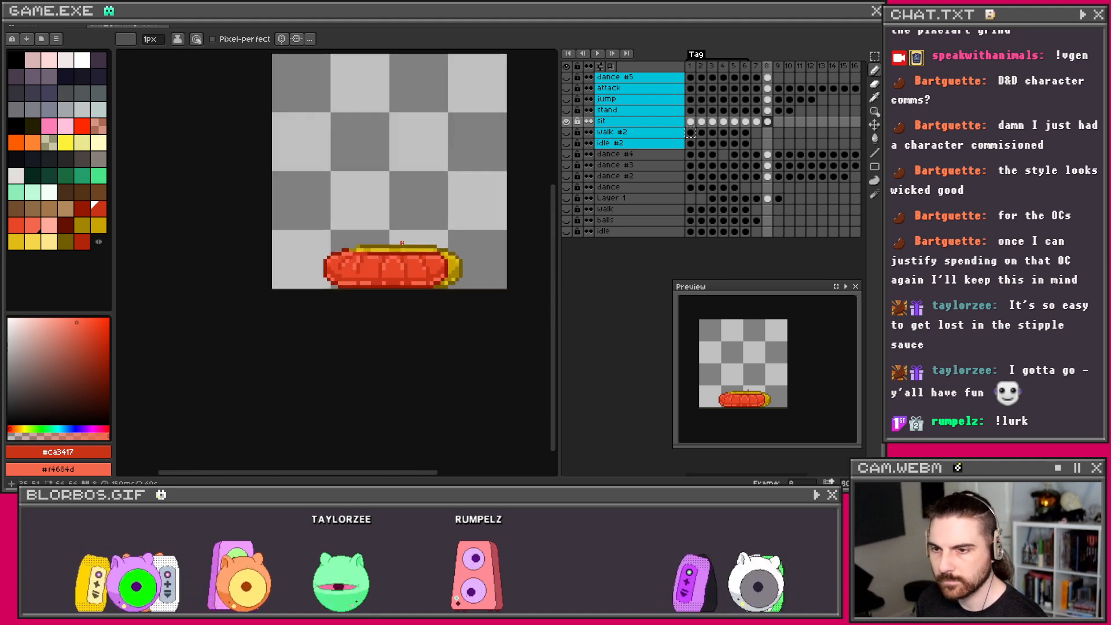
pyautogui.scroll(-1, 402, 243)
pyautogui.scroll(2, 400, 246)
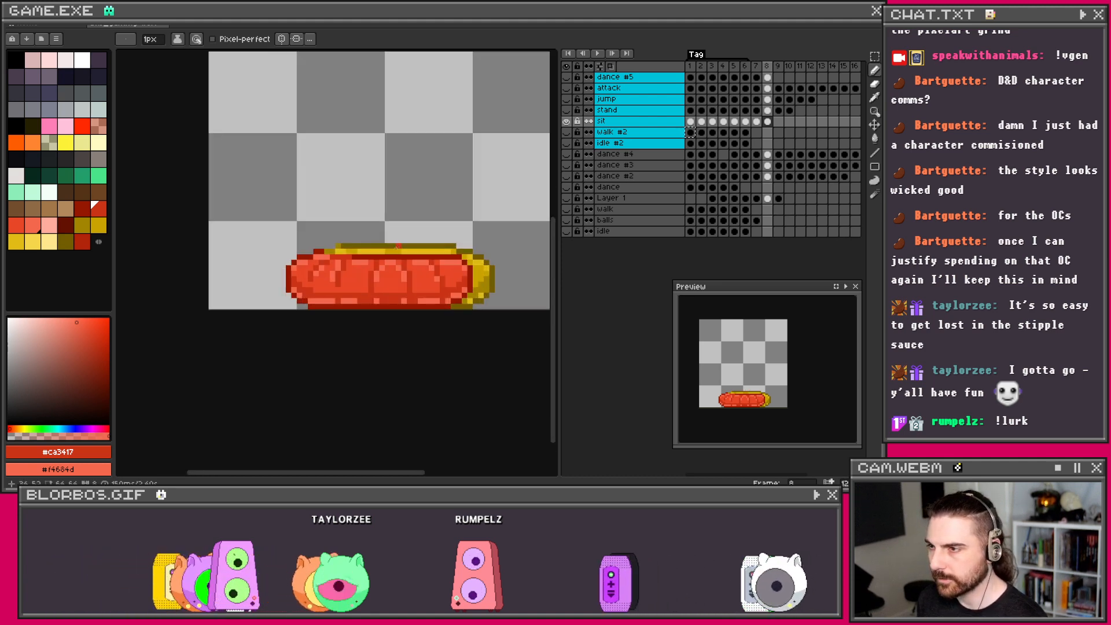
pyautogui.press('i')
pyautogui.click(377, 253)
pyautogui.press('b')
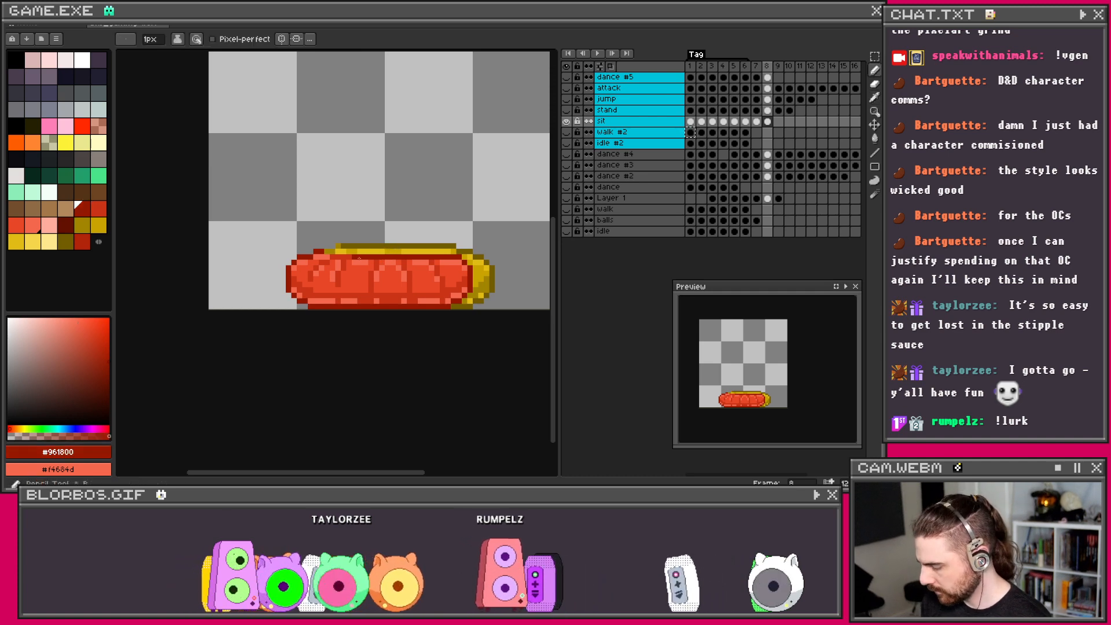
# Step: Sample the worm's reds in turn: #e74627, #961800, then #ca3417
pyautogui.scroll(1, 348, 256)
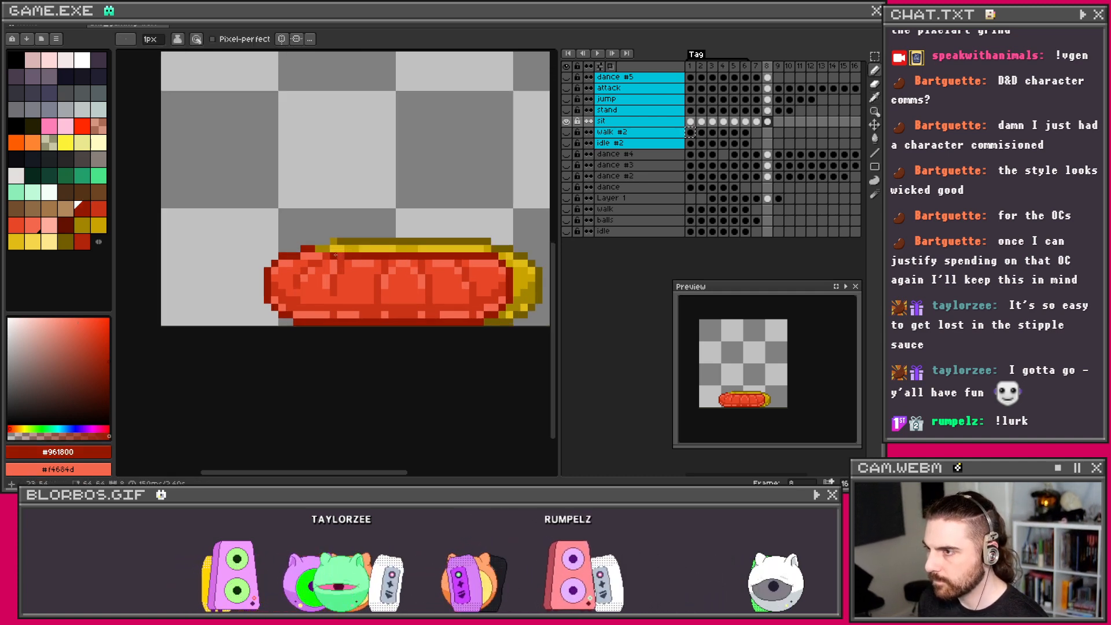
pyautogui.scroll(-2, 318, 257)
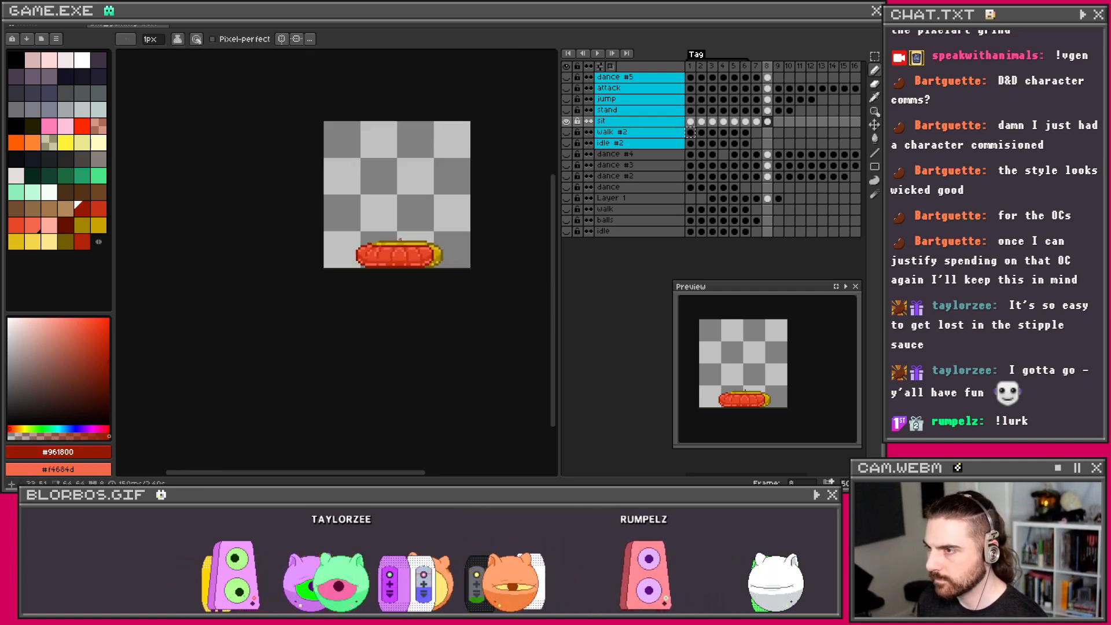
pyautogui.scroll(2, 386, 253)
pyautogui.scroll(-2, 385, 250)
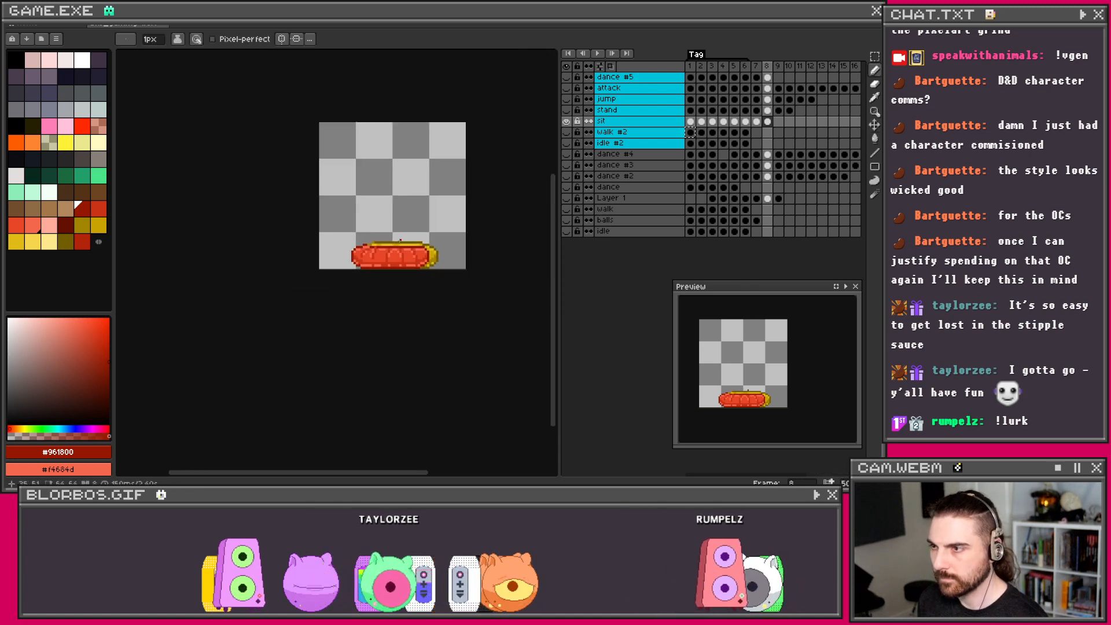
pyautogui.scroll(2, 348, 267)
pyautogui.press('alt')
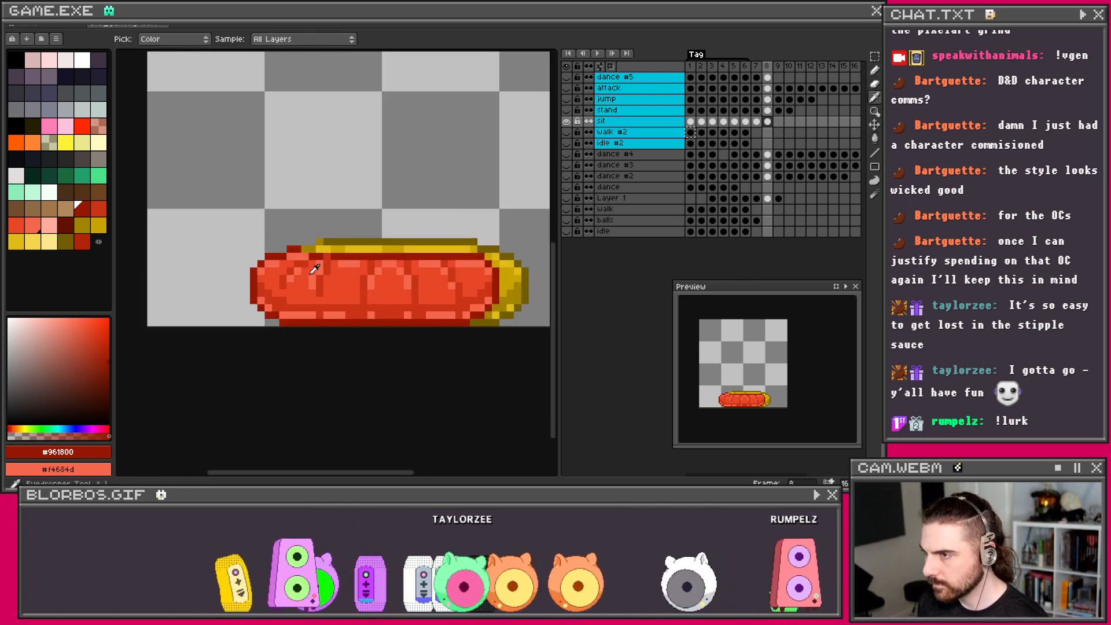
pyautogui.keyDown('alt'); pyautogui.click(305, 271); pyautogui.keyUp('alt')
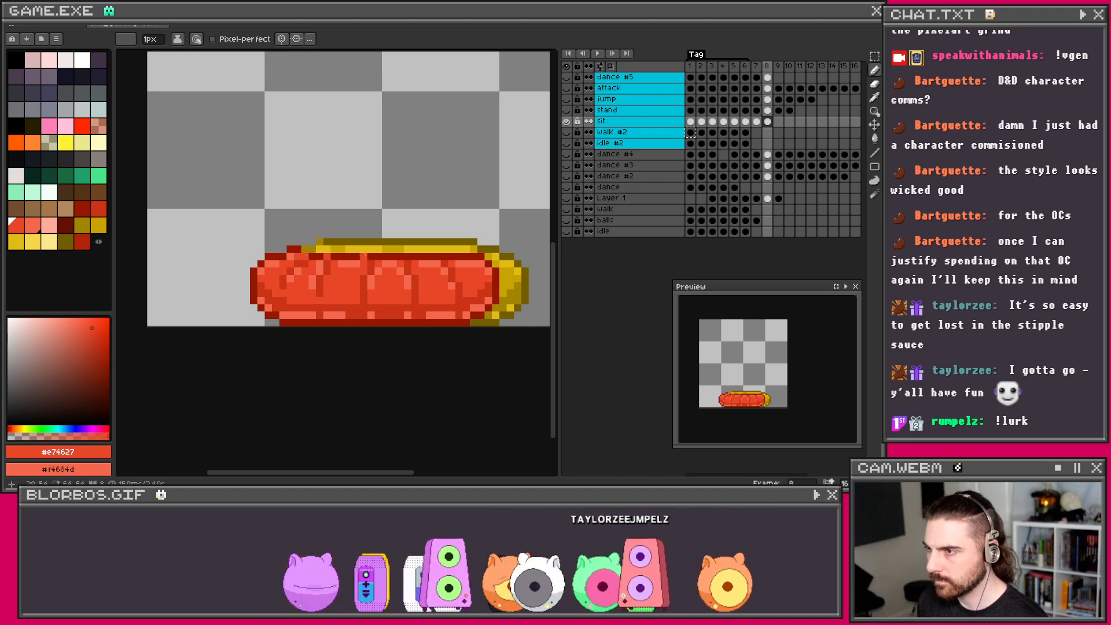
pyautogui.keyDown('alt'); pyautogui.click(338, 255); pyautogui.keyUp('alt')
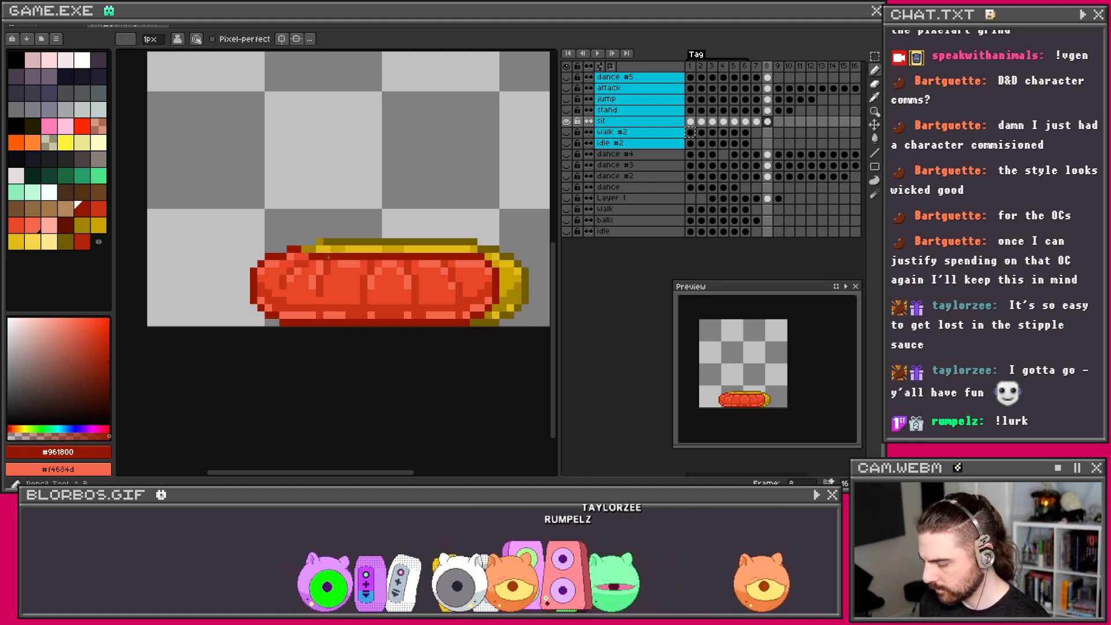
pyautogui.scroll(-3, 387, 232)
pyautogui.scroll(3, 363, 252)
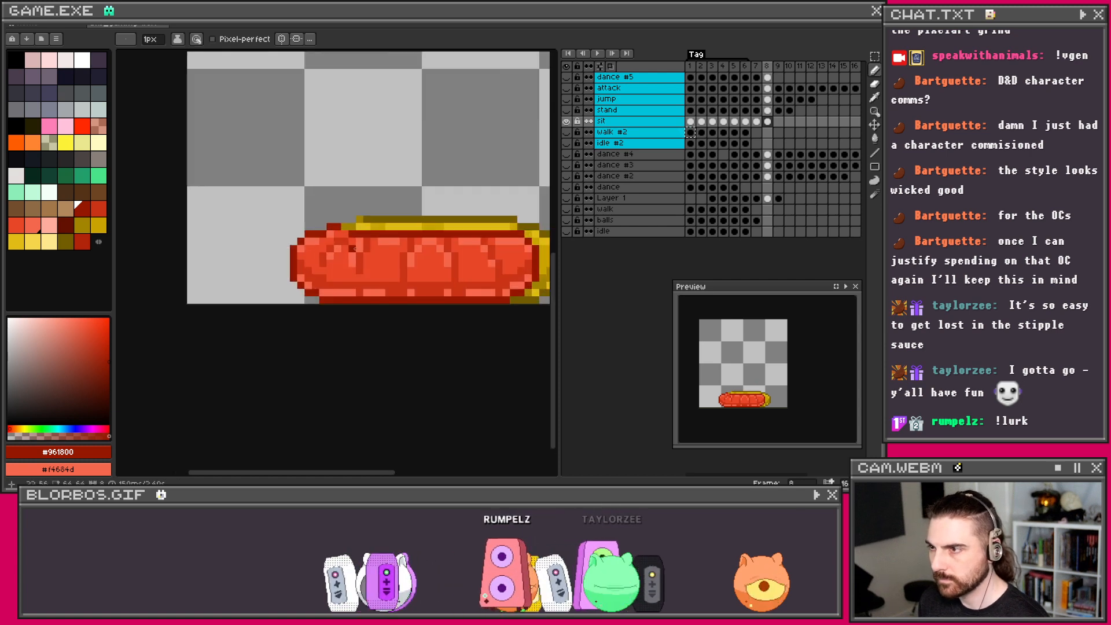
pyautogui.keyDown('alt'); pyautogui.click(369, 237); pyautogui.keyUp('alt')
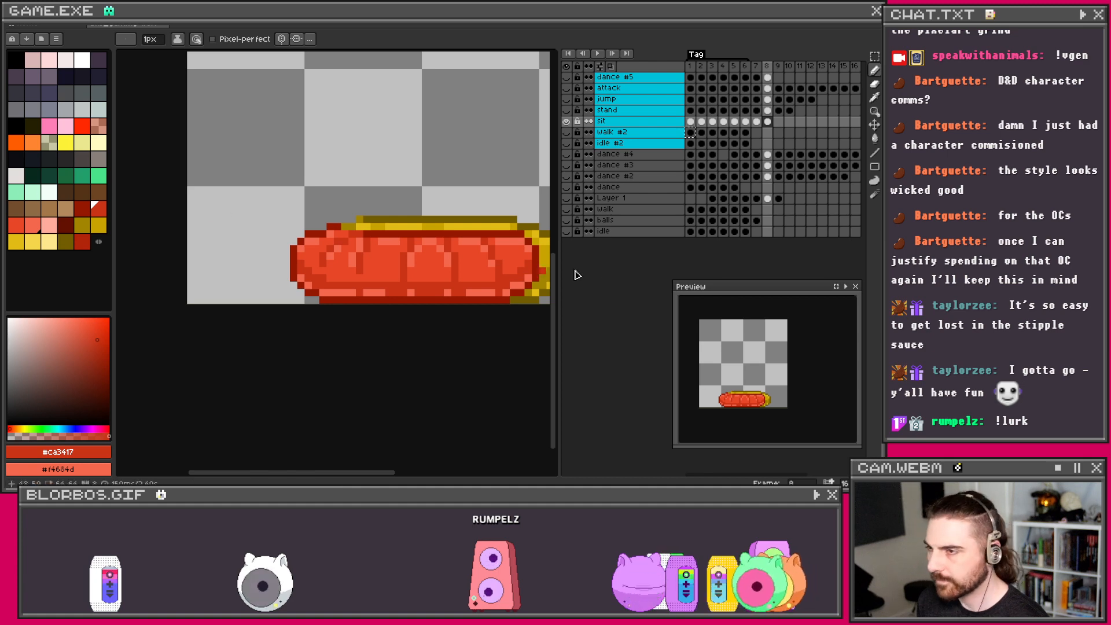
# Step: Centre the hot-dog sprite and sample dark yellow #725d00 from its top edge
pyautogui.moveTo(428, 239); pyautogui.dragTo(366, 283)
pyautogui.scroll(-1, 367, 283)
pyautogui.press('i')
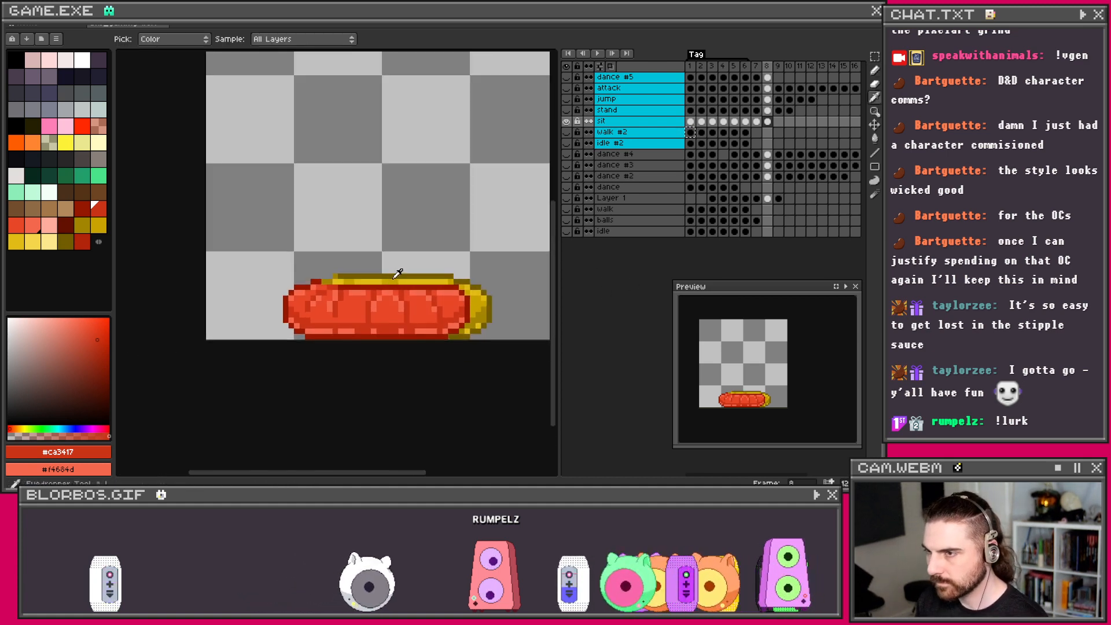
pyautogui.keyDown('alt'); pyautogui.click(354, 274); pyautogui.keyUp('alt')
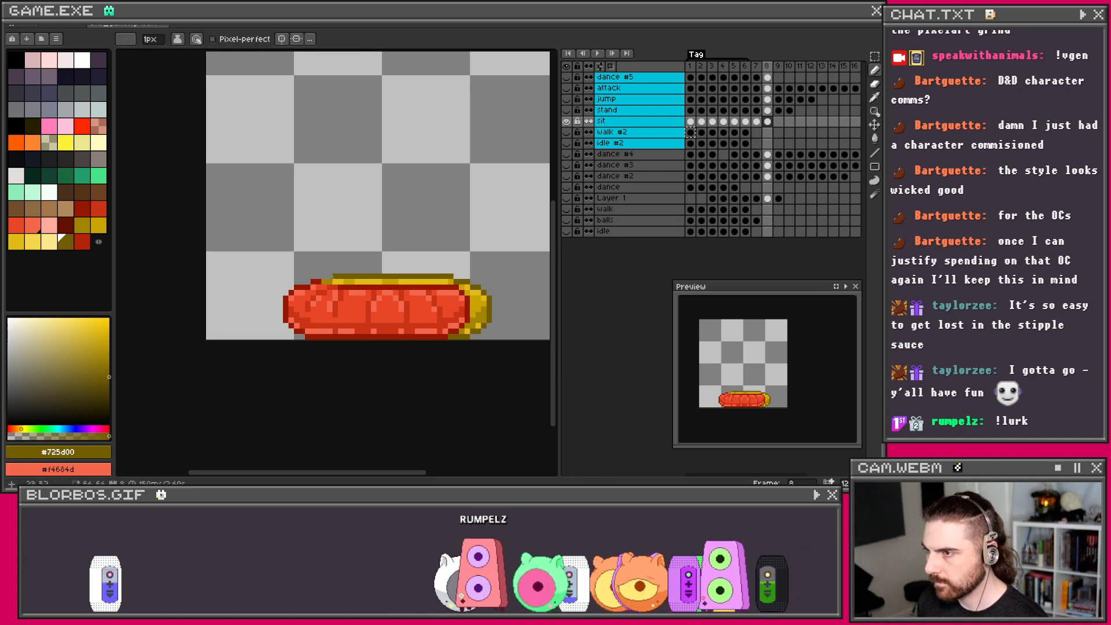
pyautogui.scroll(-2, 327, 281)
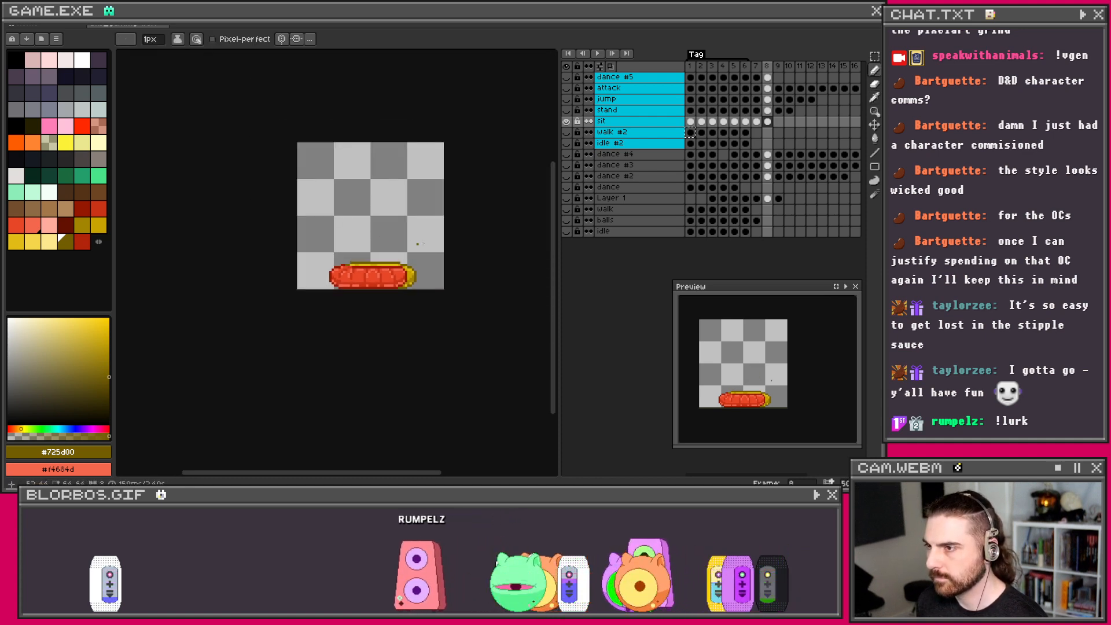
# Step: Compare frames 7 and 8, then play and stop the animation from frame 1
pyautogui.click(757, 120)
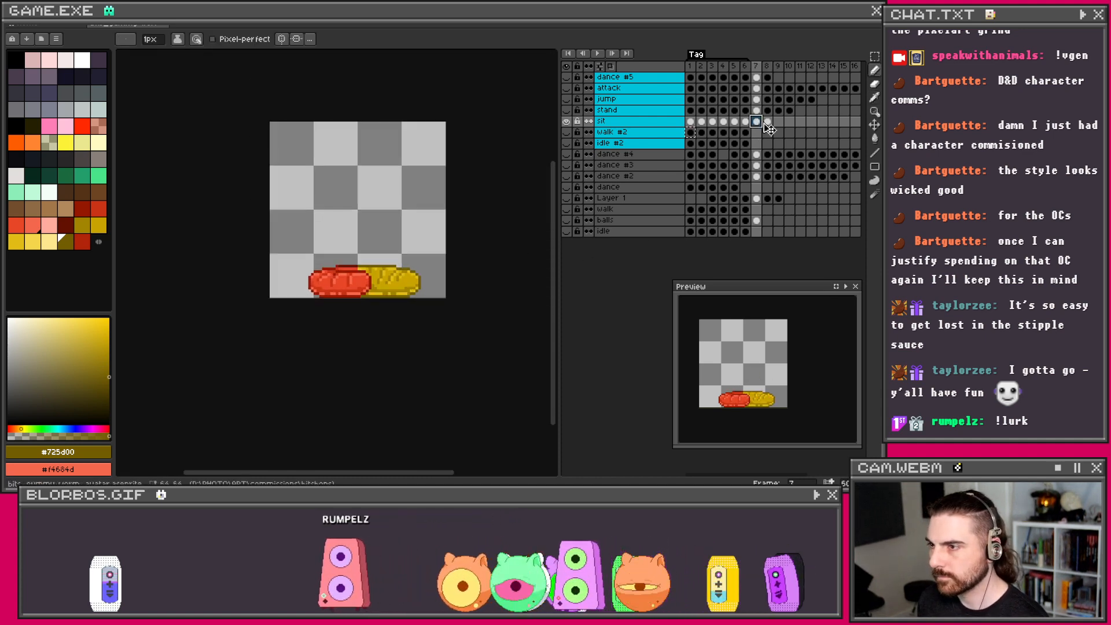
pyautogui.click(767, 121)
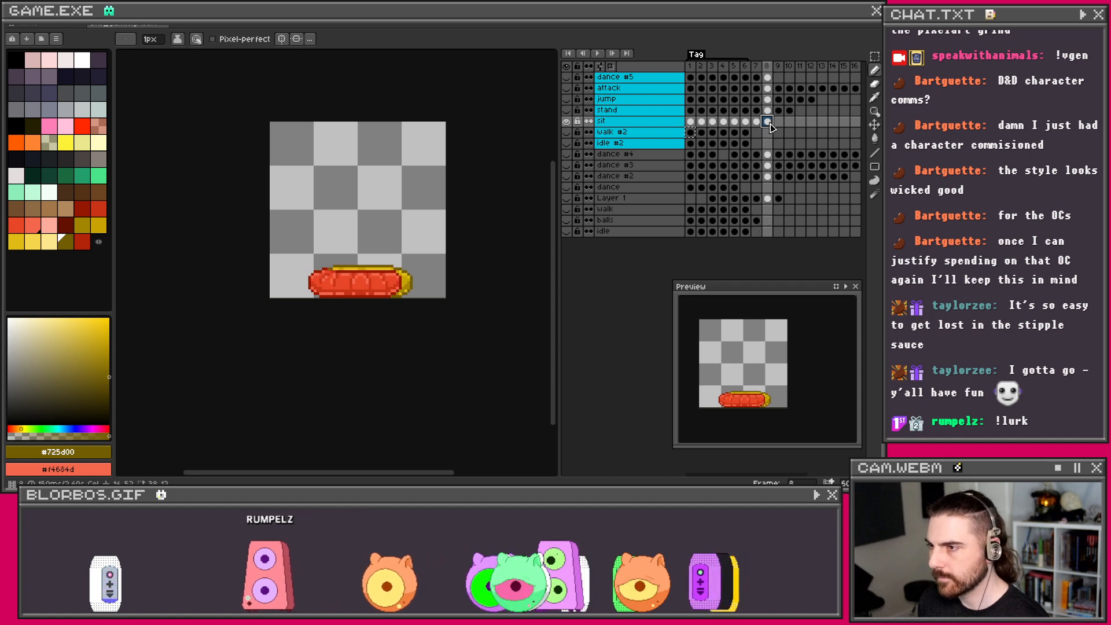
pyautogui.click(757, 121)
pyautogui.click(768, 121)
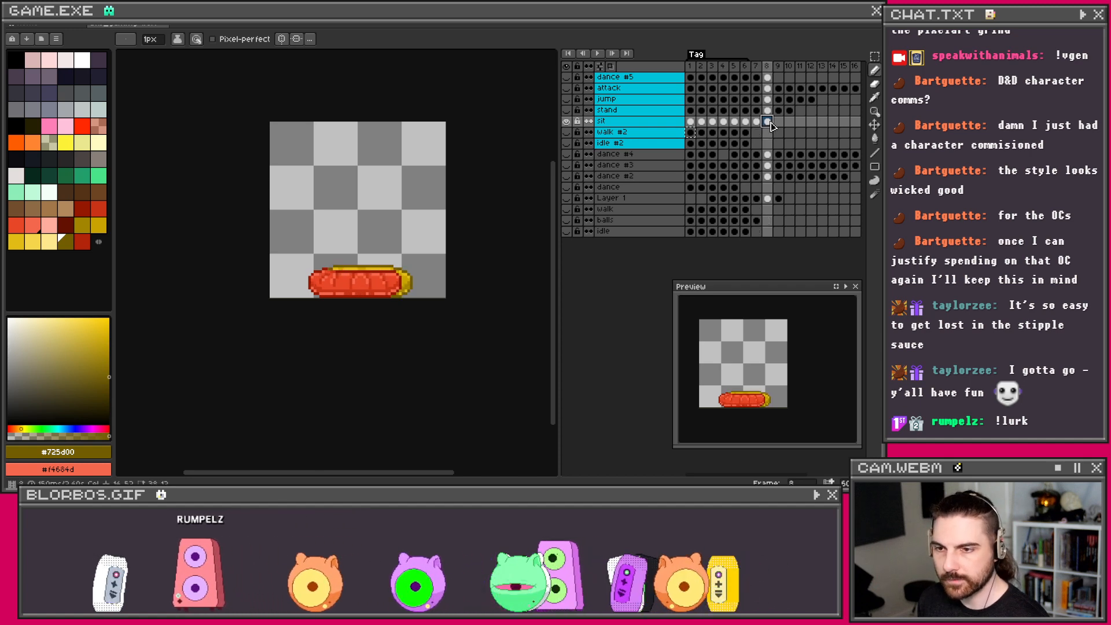
pyautogui.click(691, 122)
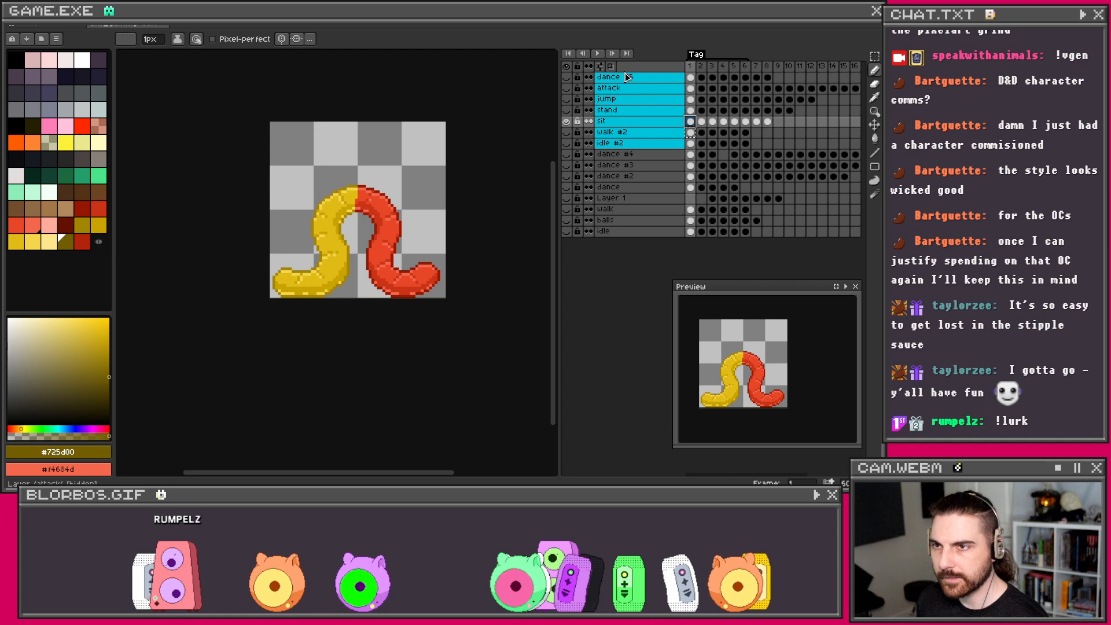
pyautogui.click(600, 54)
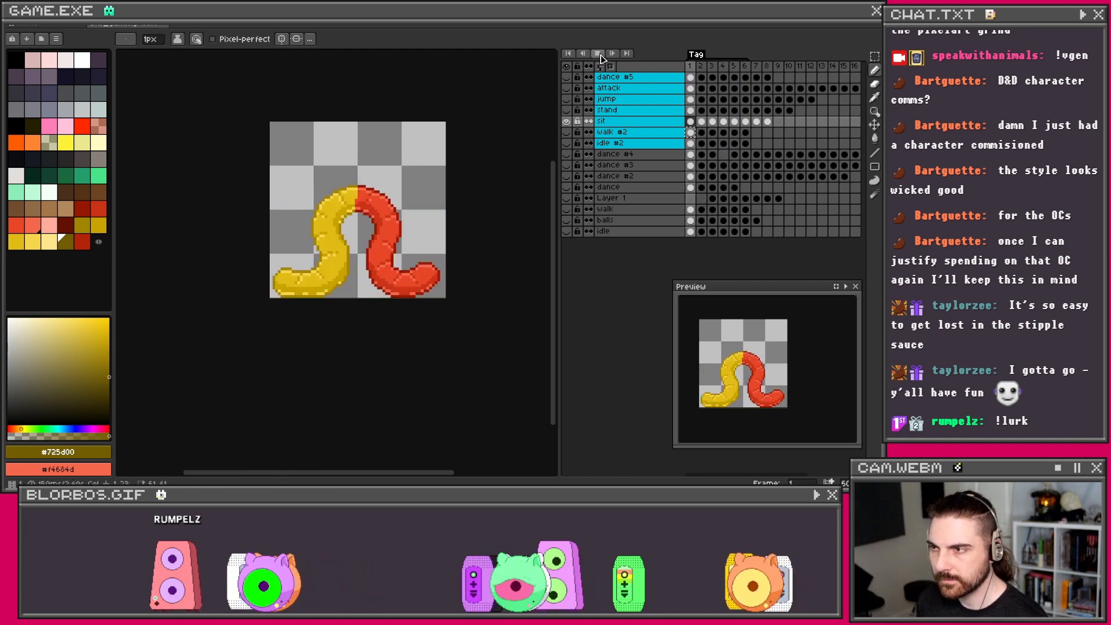
pyautogui.click(599, 54)
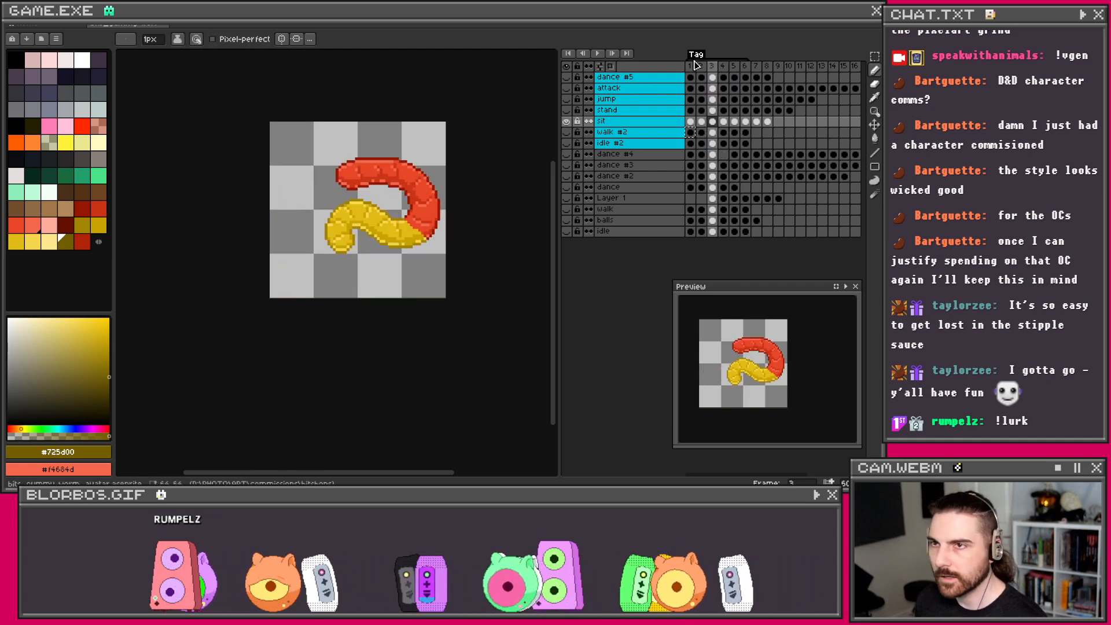
# Step: Set the tag's animation direction to Ping-pong and play it back
pyautogui.rightClick(694, 60)
pyautogui.click(718, 61)
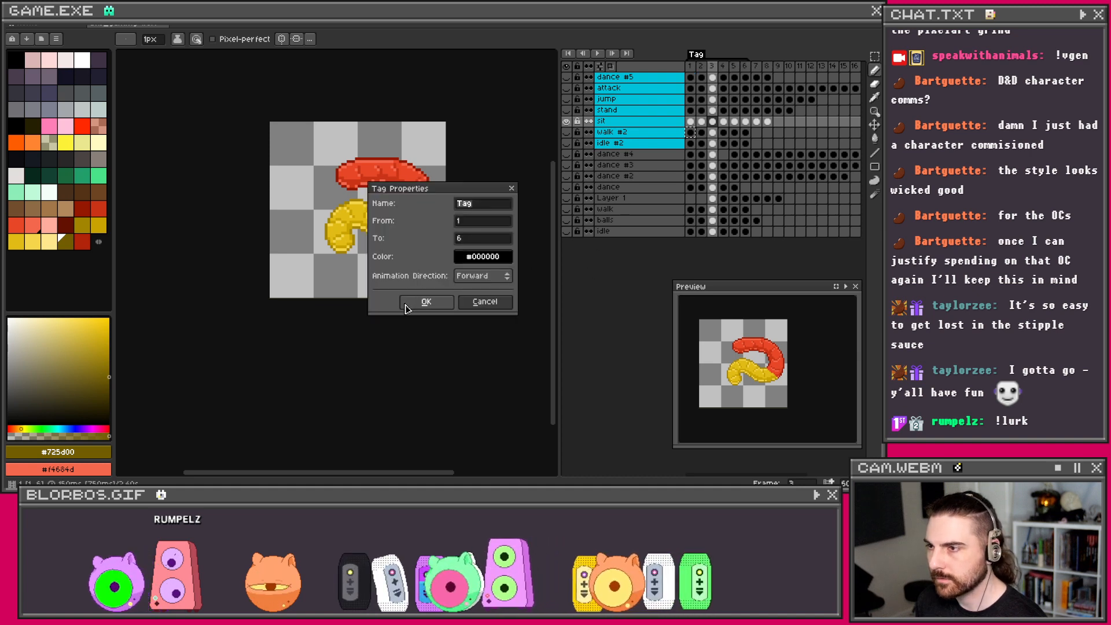
pyautogui.click(480, 278)
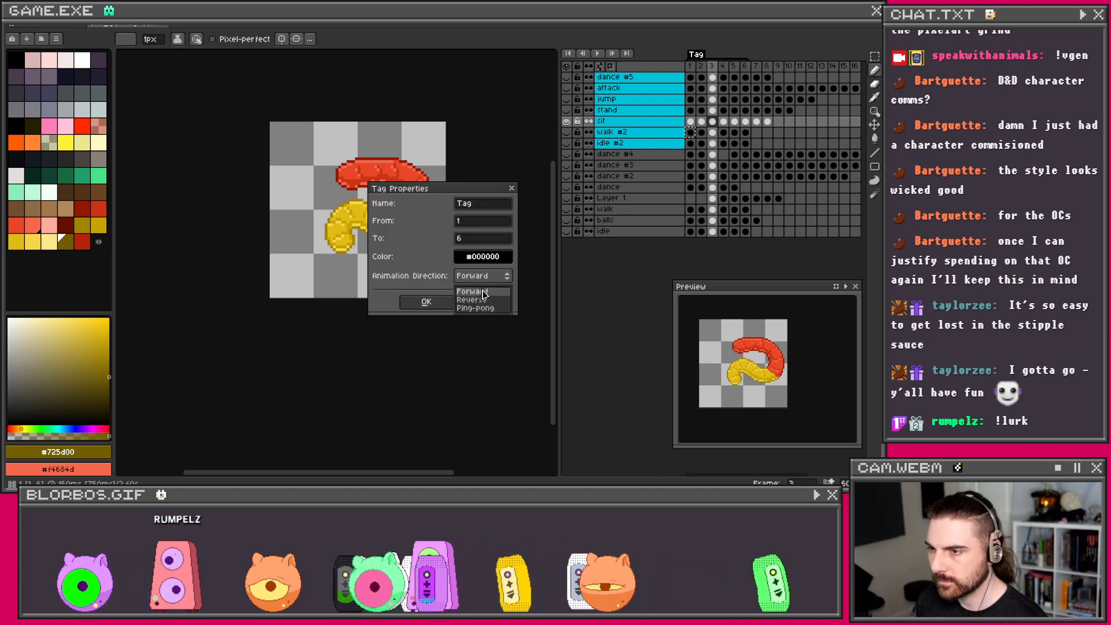
pyautogui.click(482, 292)
pyautogui.click(486, 276)
pyautogui.click(483, 306)
pyautogui.click(426, 302)
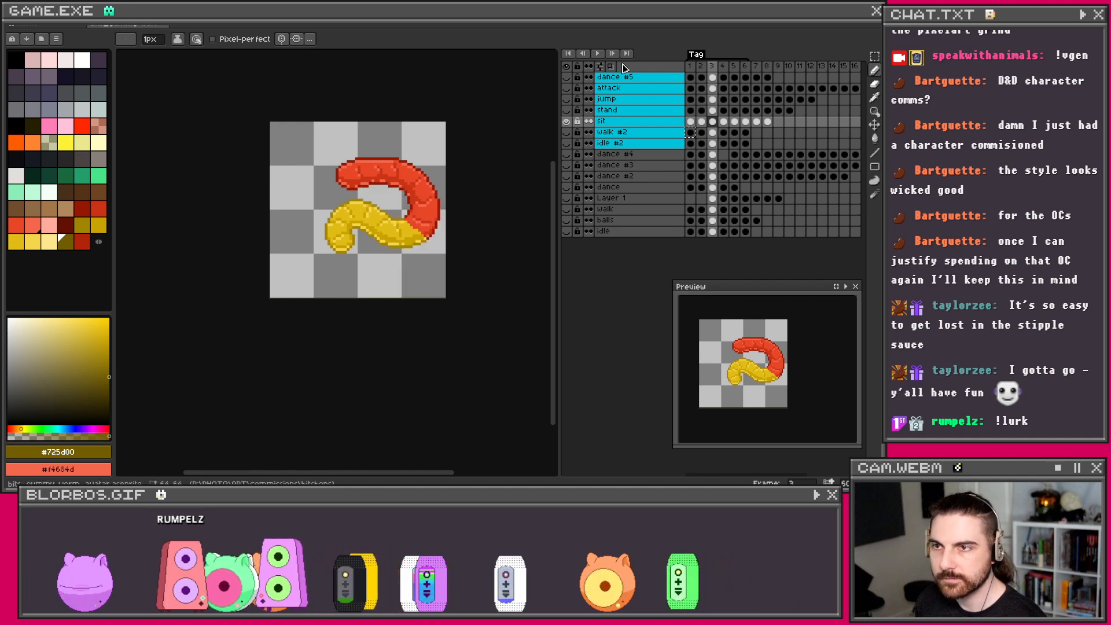
pyautogui.click(597, 55)
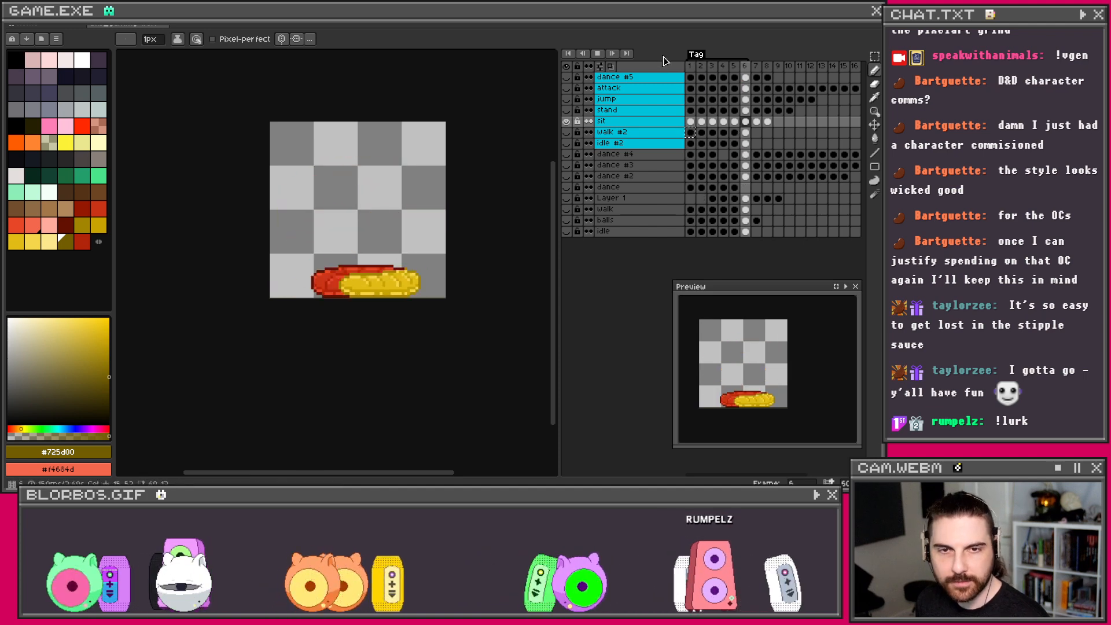
# Step: Stop playback and compare the stand and sit layers by toggling their visibility
pyautogui.click(597, 54)
pyautogui.click(566, 110)
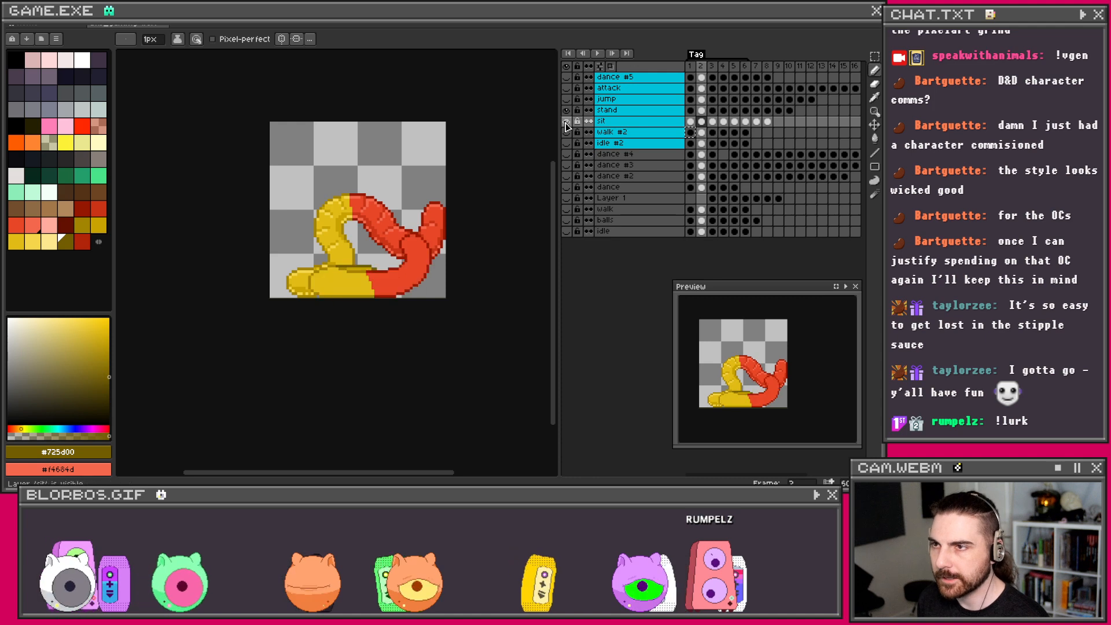
pyautogui.click(567, 122)
pyautogui.click(691, 124)
pyautogui.click(691, 111)
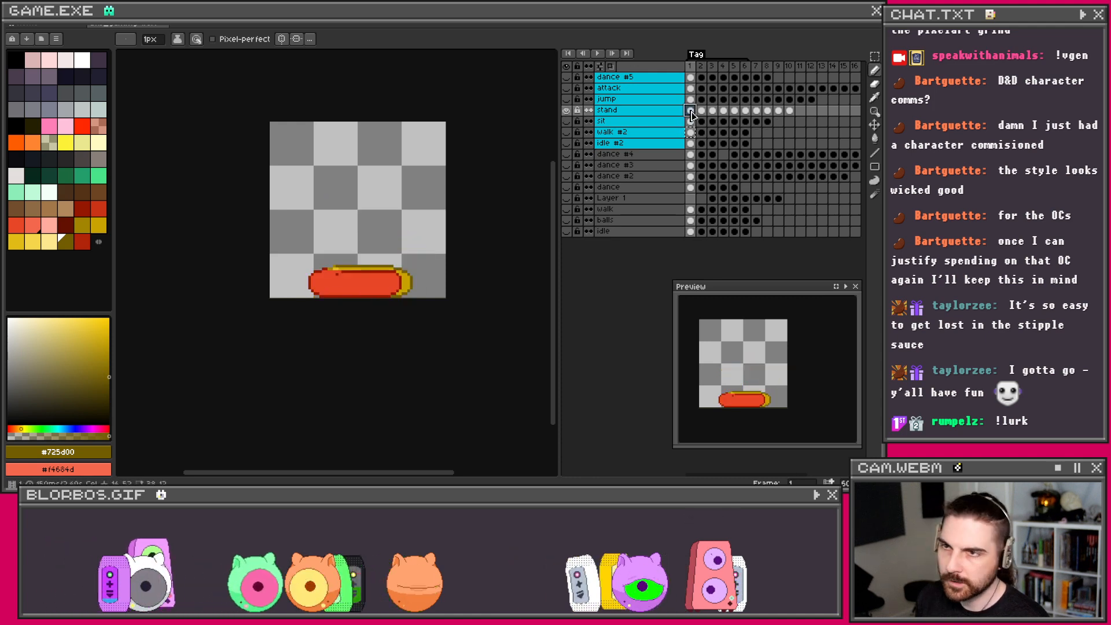
pyautogui.click(768, 121)
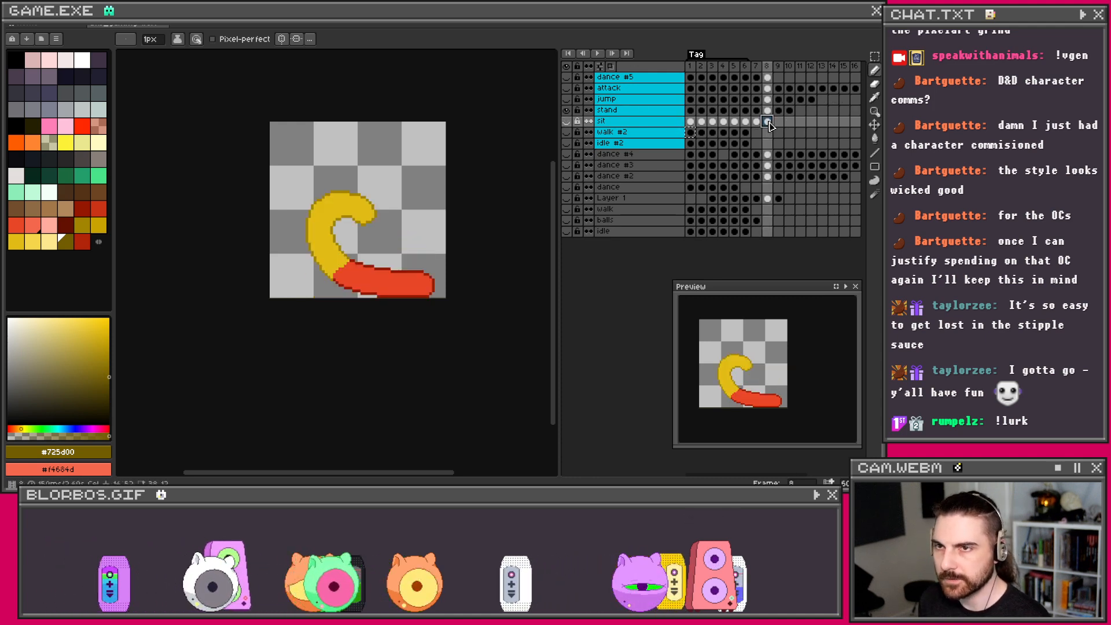
pyautogui.click(566, 122)
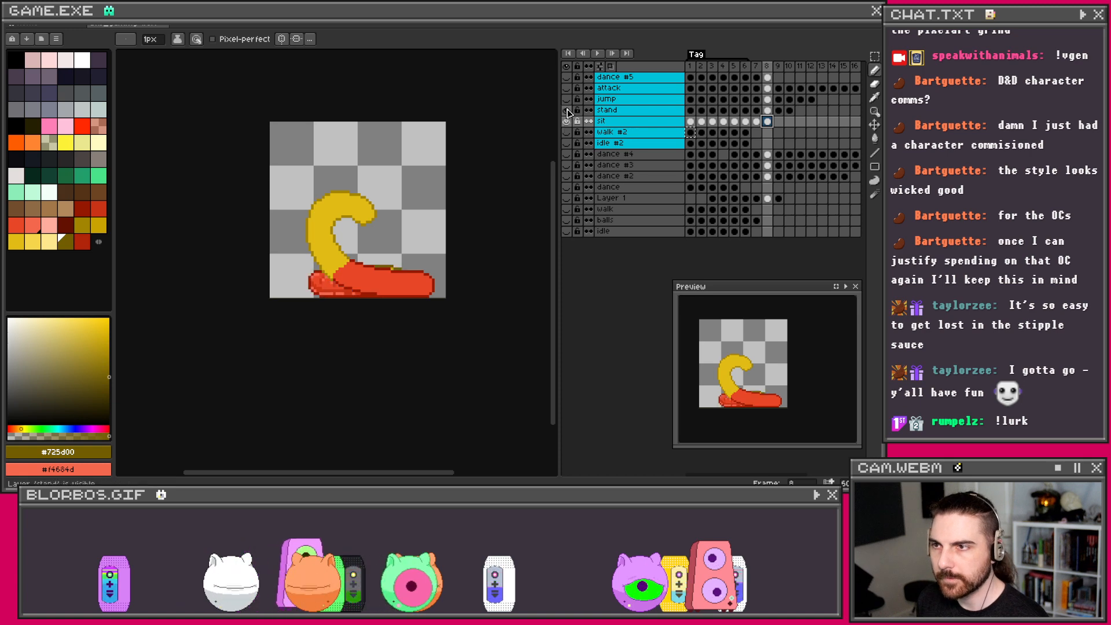
pyautogui.click(566, 110)
pyautogui.click(690, 112)
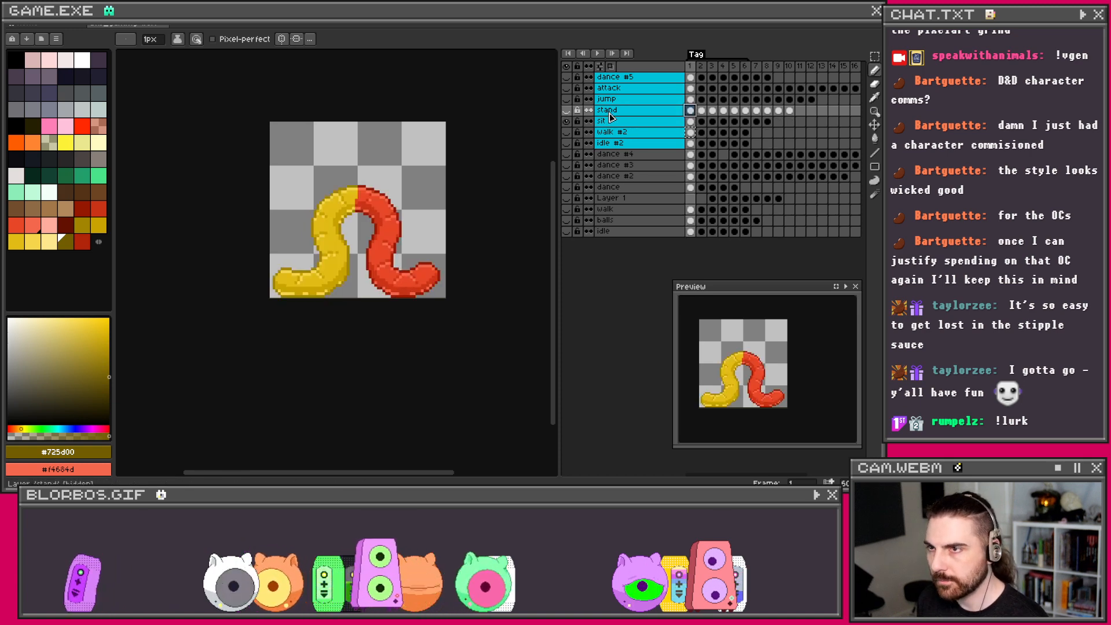
pyautogui.click(567, 111)
pyautogui.click(567, 111)
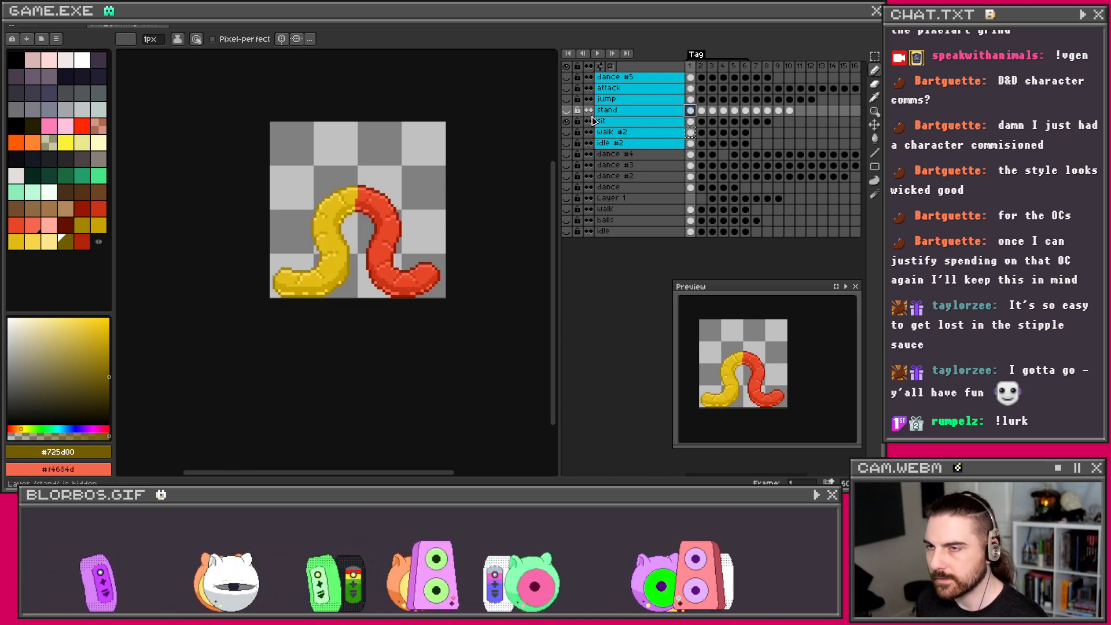
pyautogui.click(768, 122)
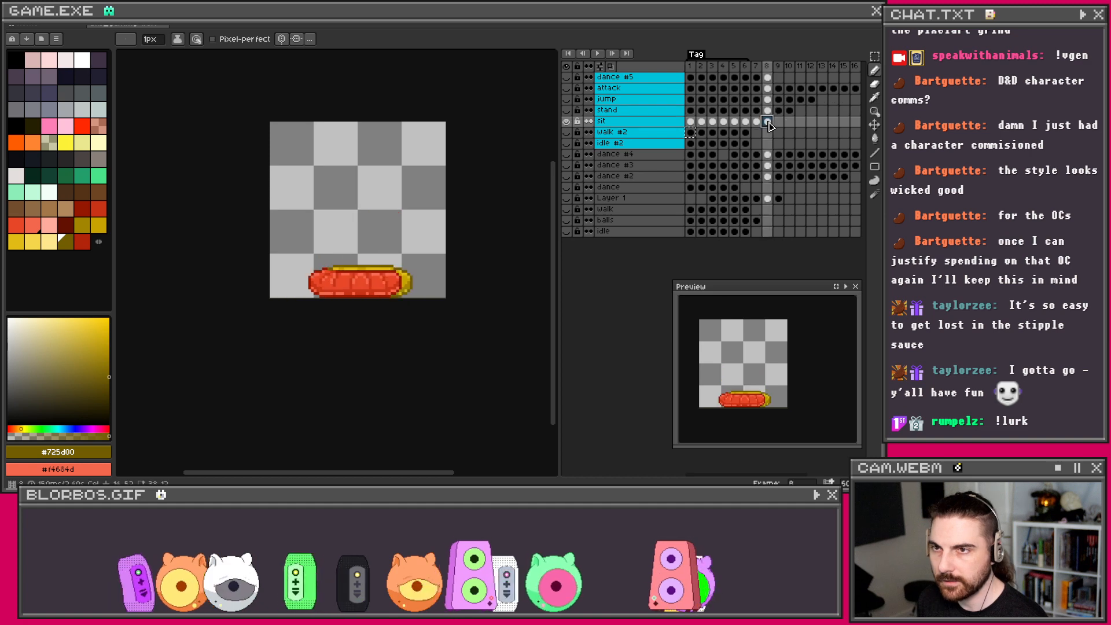
# Step: Show the stand layer's first frame with the sit layer hidden
pyautogui.click(692, 110)
pyautogui.click(567, 110)
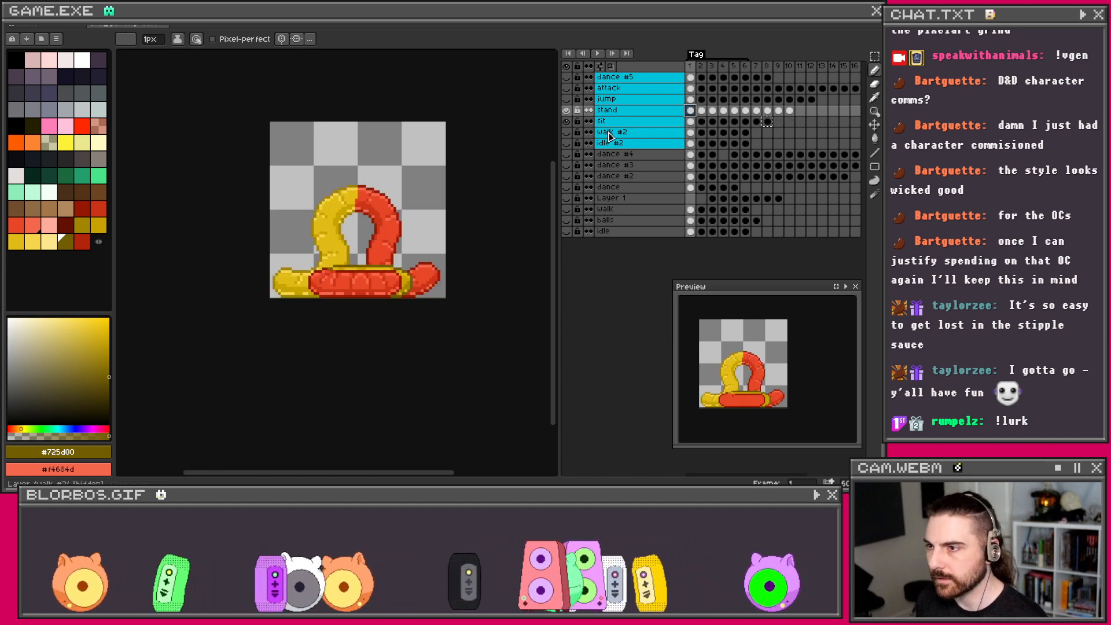
pyautogui.click(567, 122)
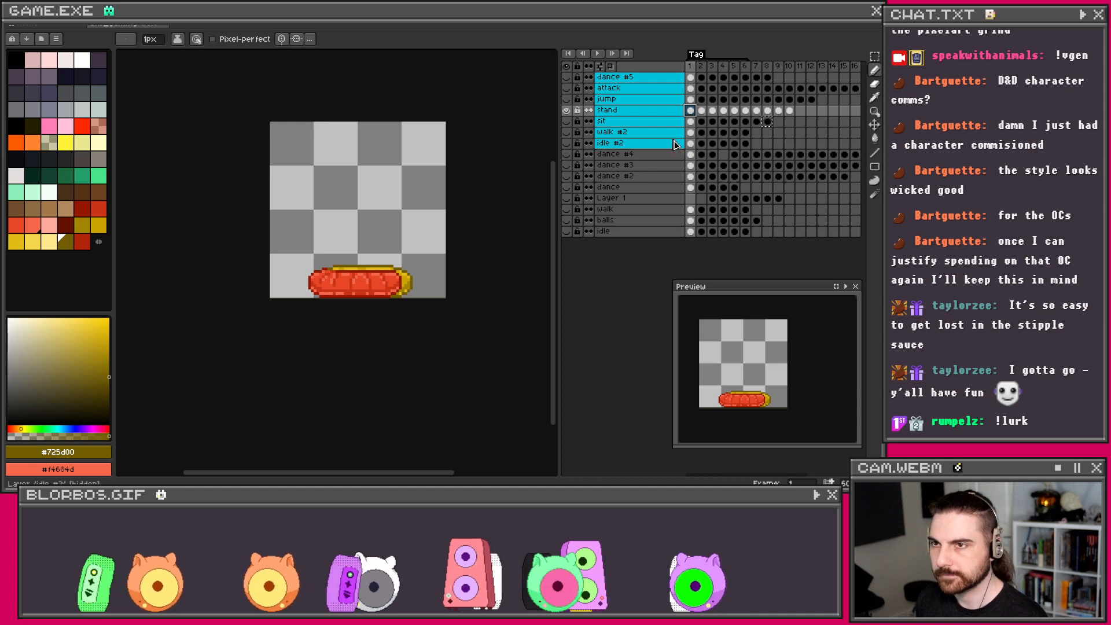
pyautogui.scroll(1, 413, 233)
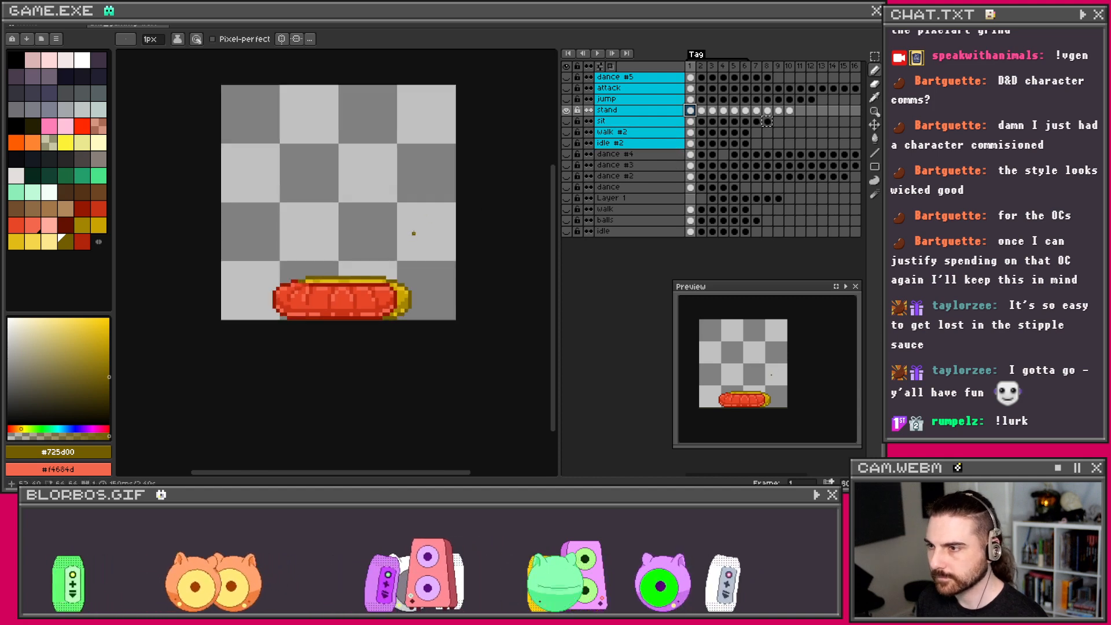
pyautogui.click(703, 110)
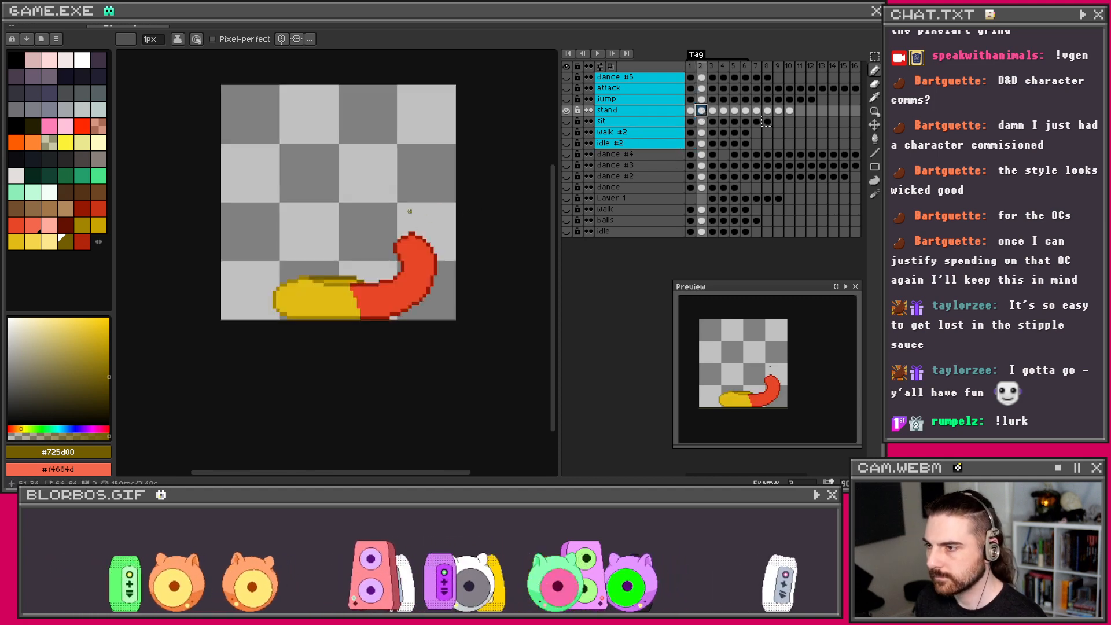
pyautogui.click(690, 111)
pyautogui.scroll(2, 302, 258)
# Step: Sample bright yellow as foreground and darker yellow as background colour
pyautogui.press('i')
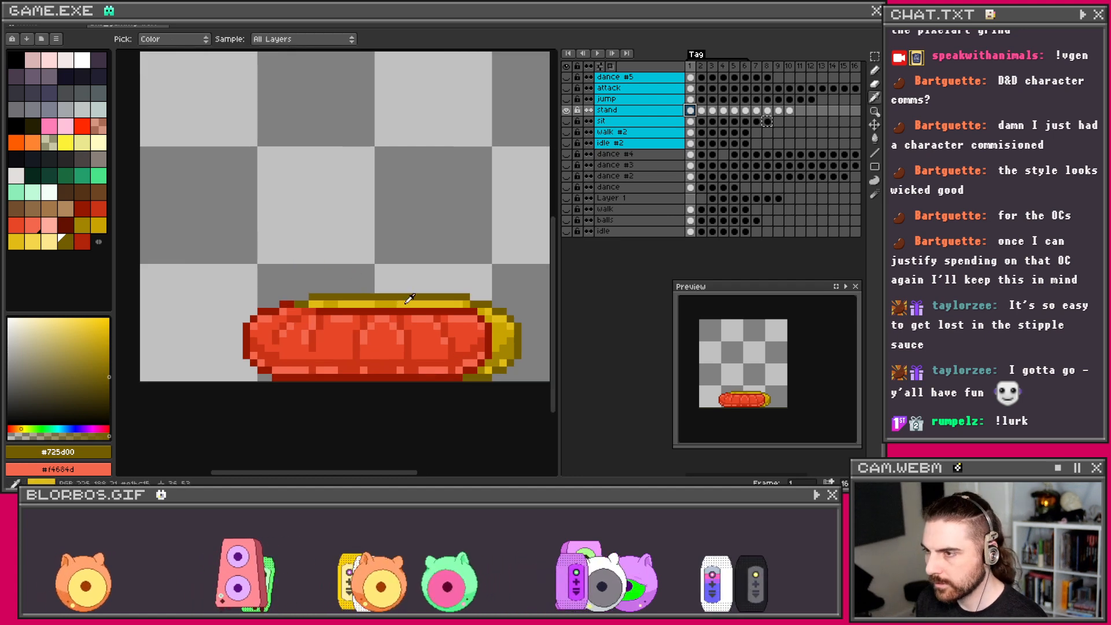
pyautogui.click(406, 304)
pyautogui.rightClick(389, 304)
pyautogui.press('b')
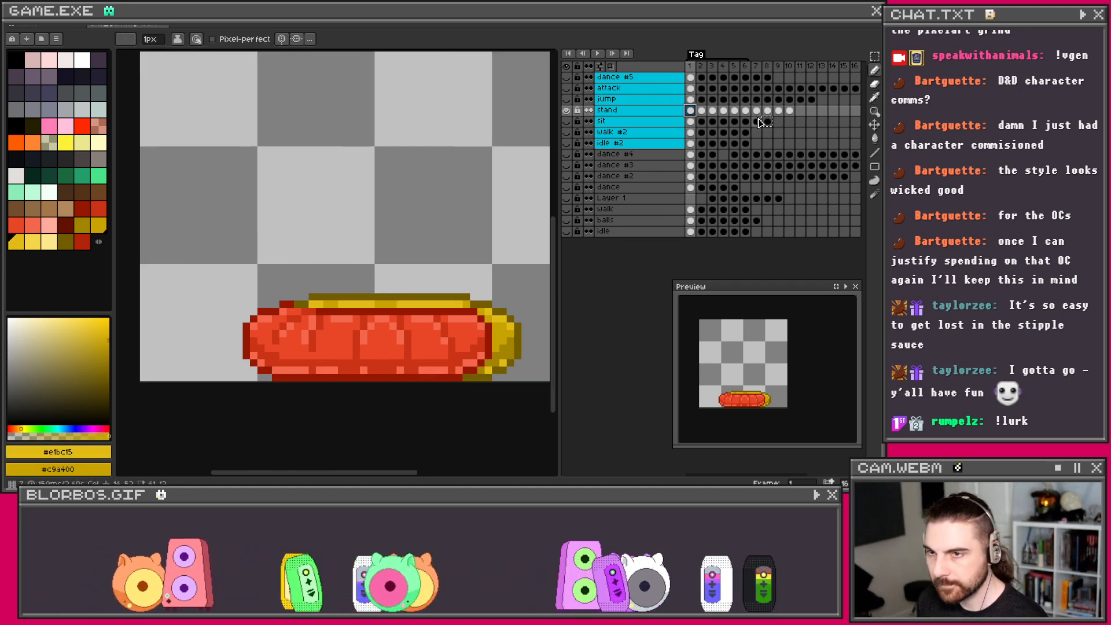
pyautogui.click(703, 113)
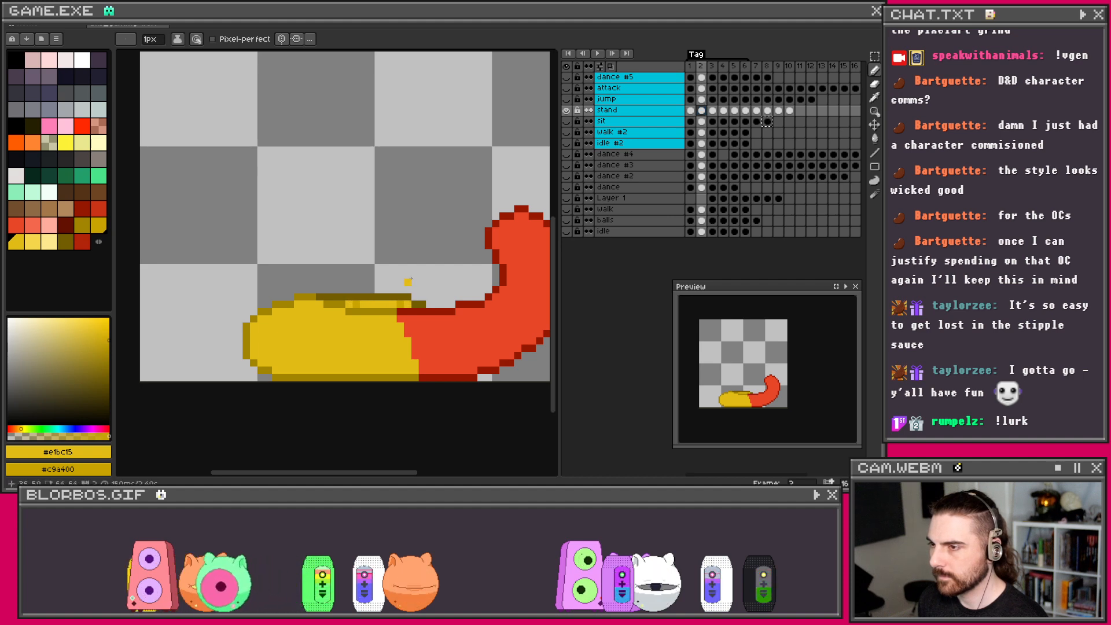
# Step: Pick two yellows from the palette as foreground and background colours
pyautogui.scroll(-1, 408, 281)
pyautogui.scroll(1, 354, 295)
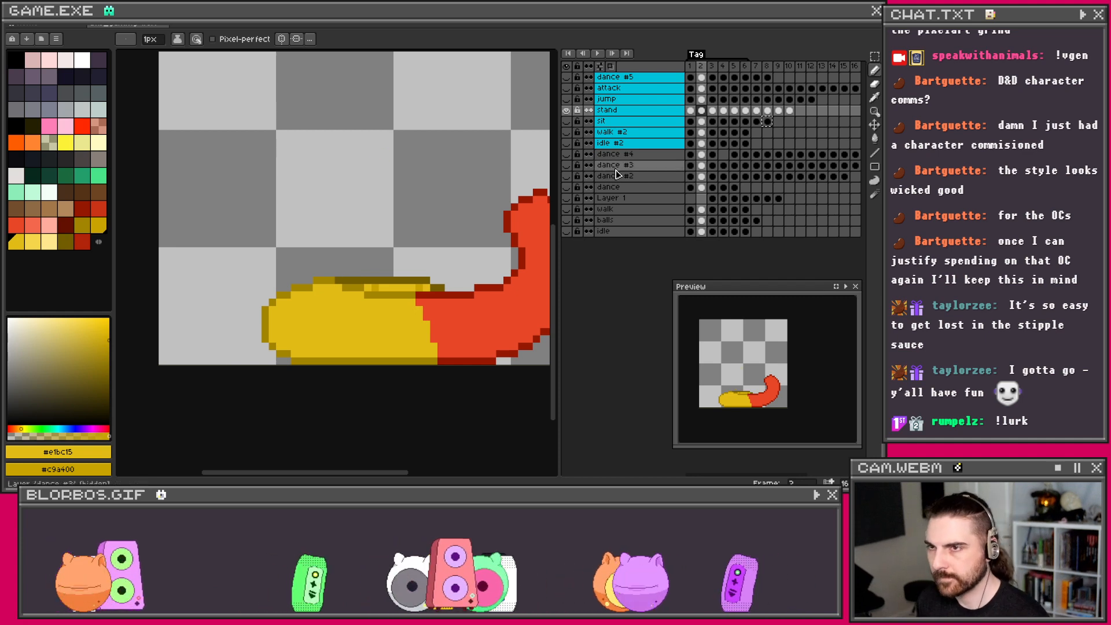
pyautogui.click(692, 111)
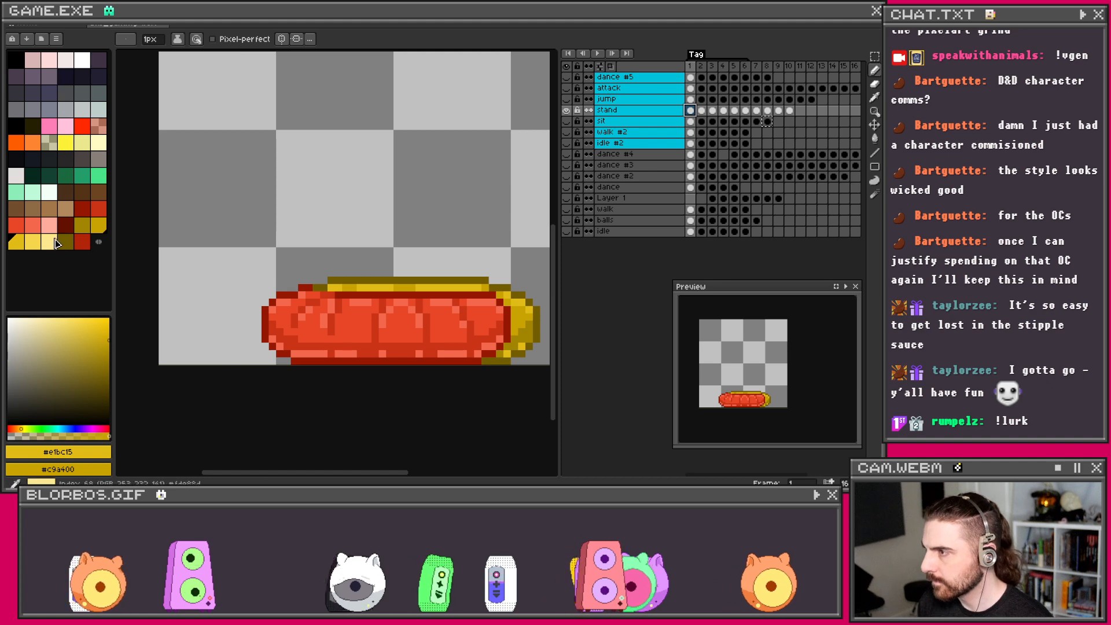
pyautogui.click(97, 232)
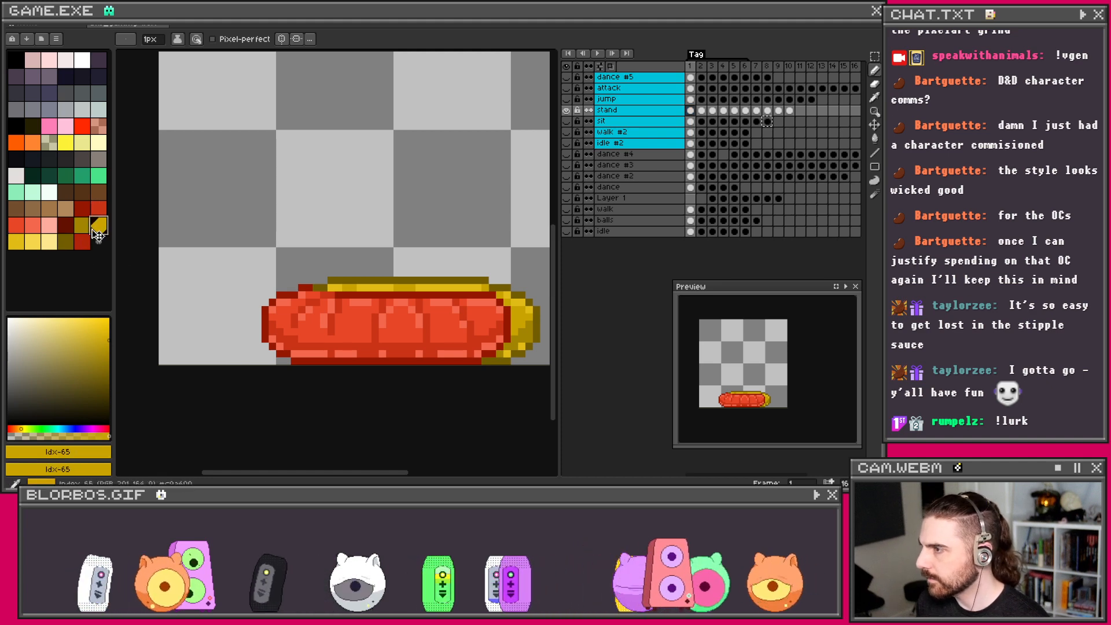
pyautogui.rightClick(36, 245)
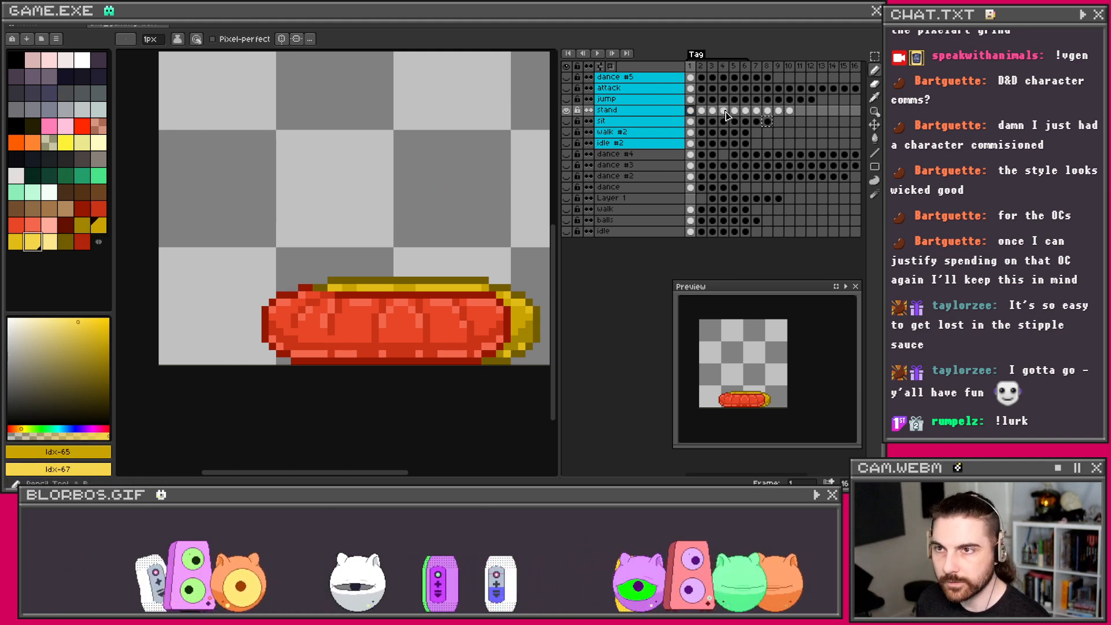
pyautogui.click(703, 111)
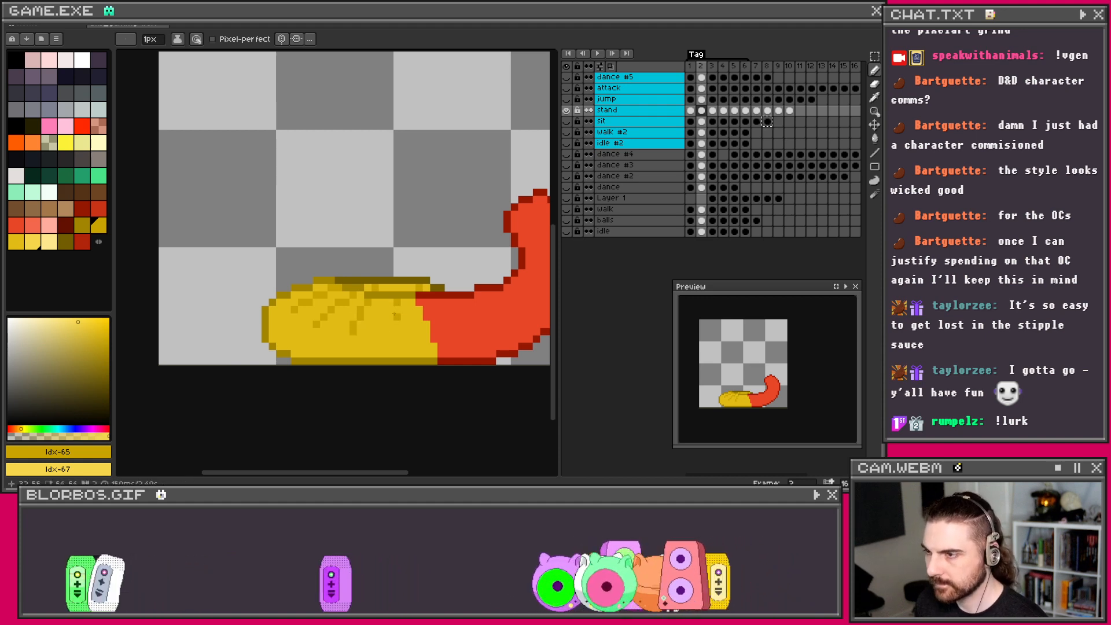
# Step: On frame 2, pencil an olive edge pixel and a light yellow bottom highlight
pyautogui.scroll(-3, 396, 331)
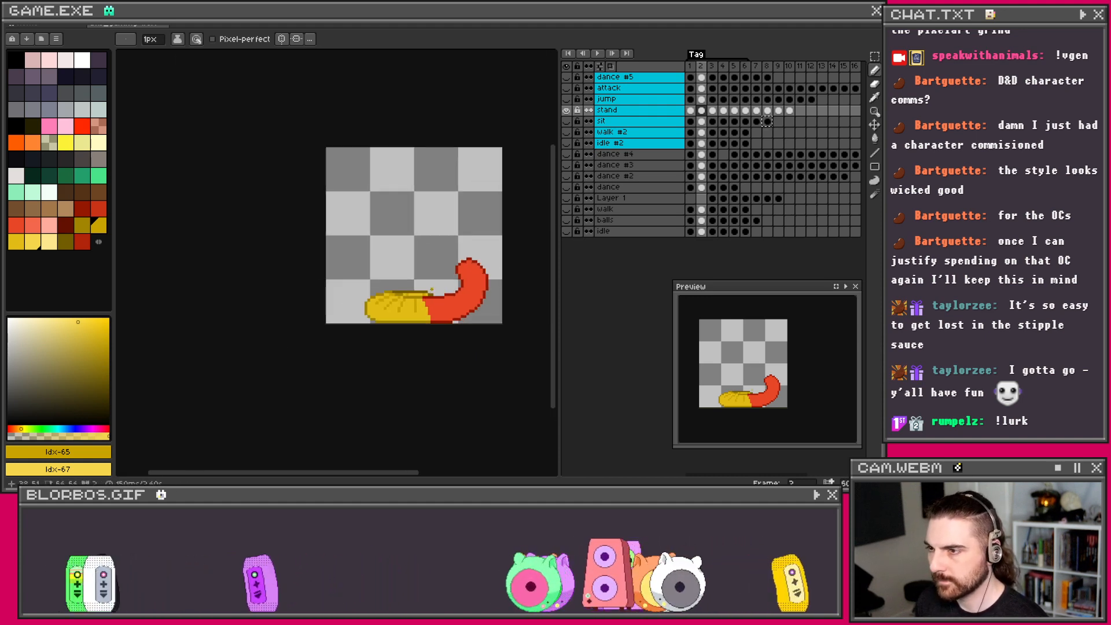
pyautogui.scroll(3, 440, 287)
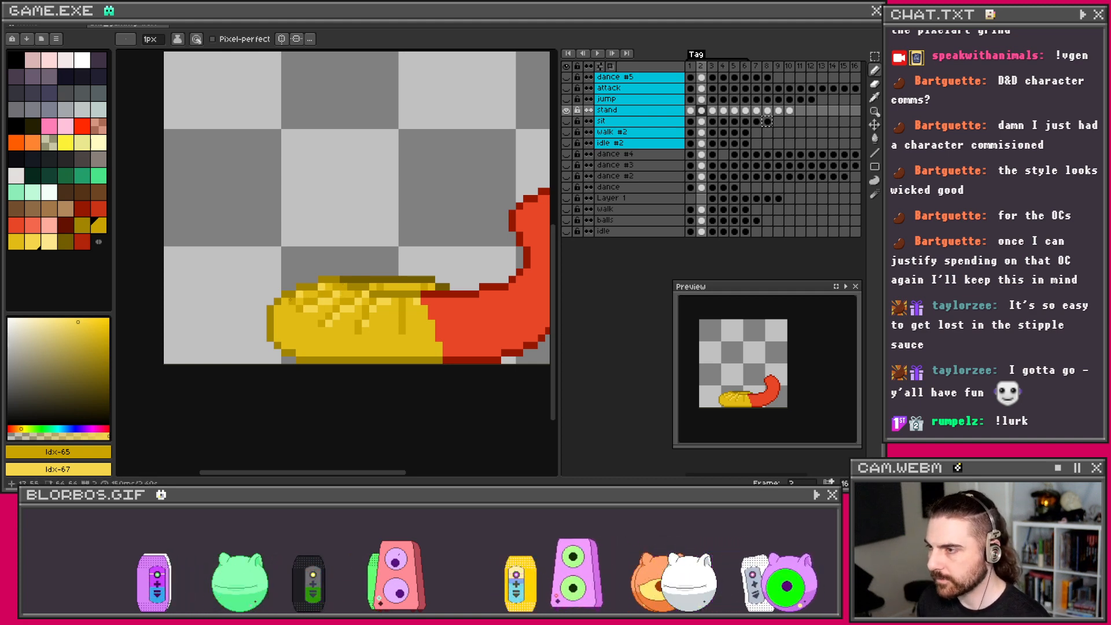
pyautogui.click(286, 338)
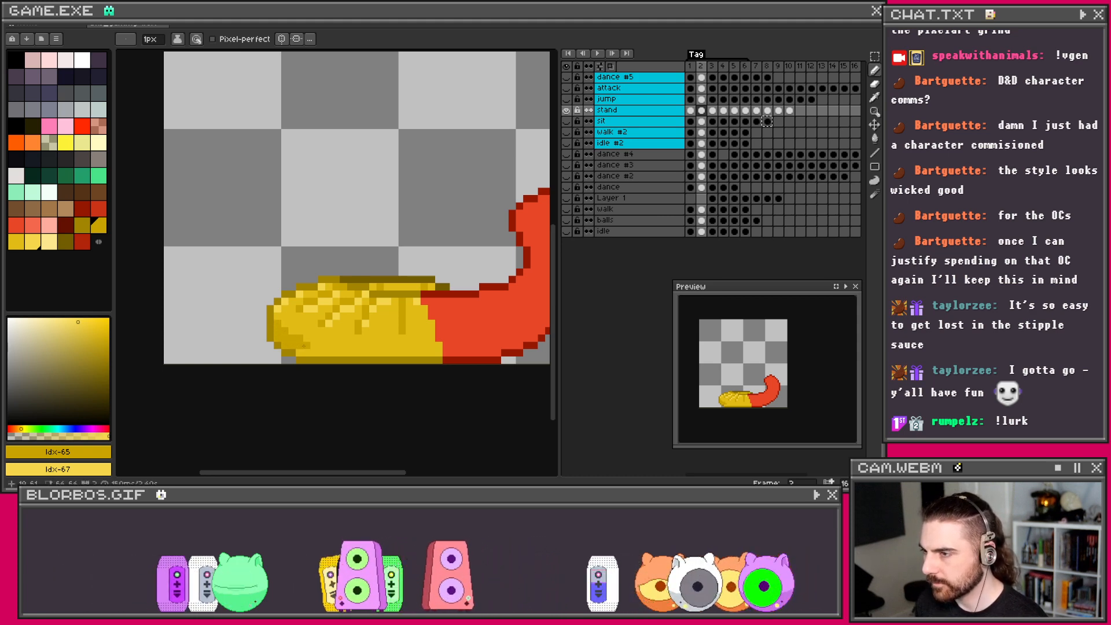
pyautogui.moveTo(310, 346)
pyautogui.mouseDown()
pyautogui.moveTo(446, 346)
pyautogui.moveTo(314, 352)
pyautogui.mouseUp()
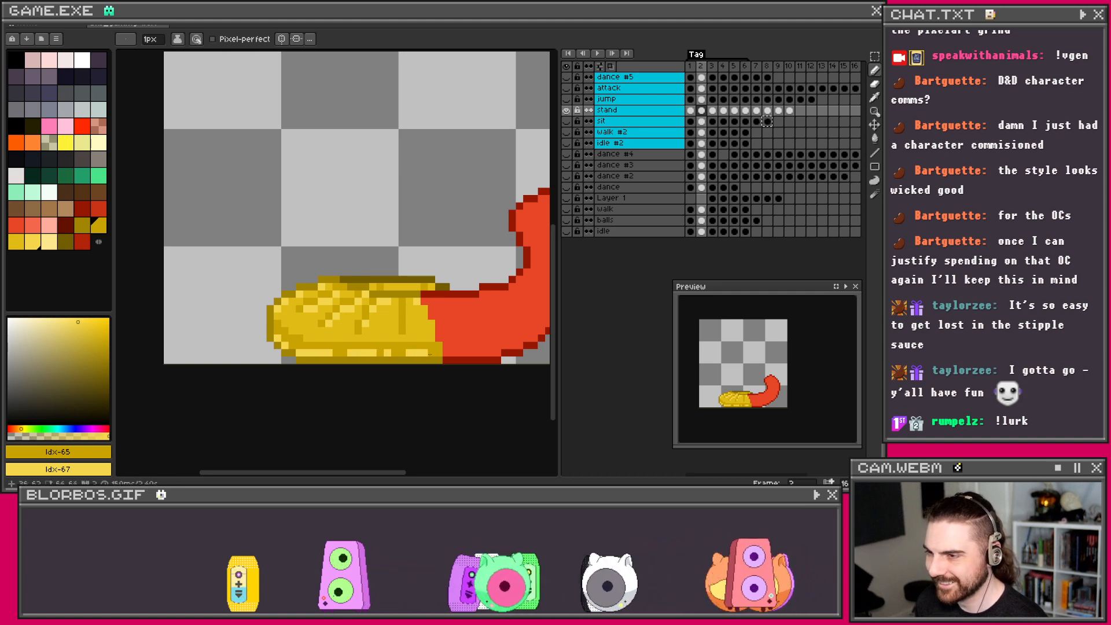
pyautogui.scroll(-2, 440, 353)
pyautogui.scroll(2, 422, 271)
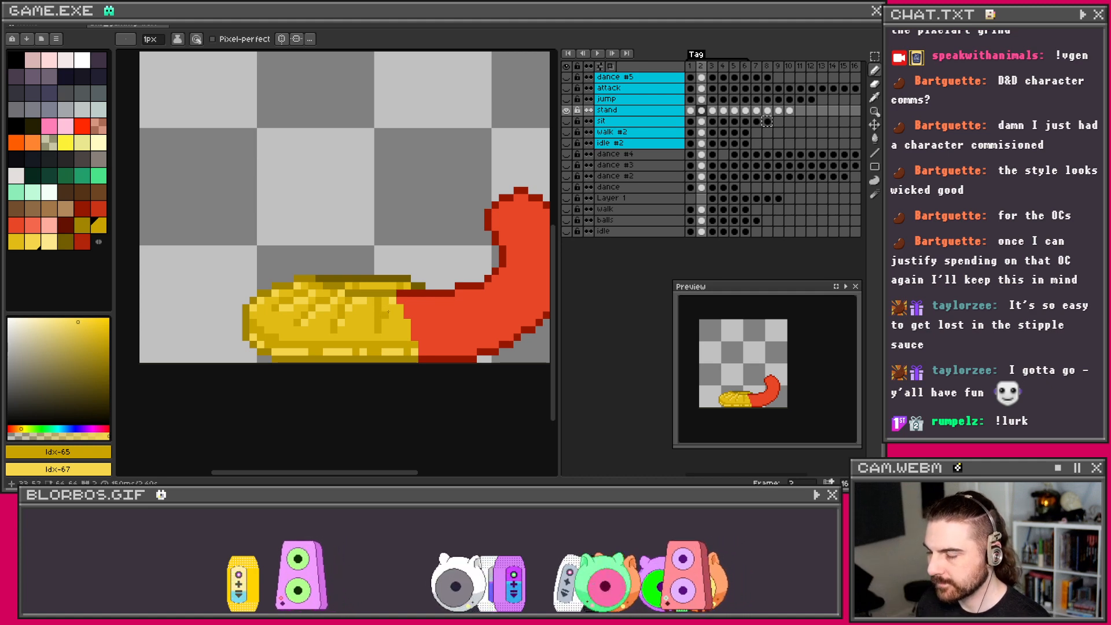
pyautogui.scroll(-2, 386, 285)
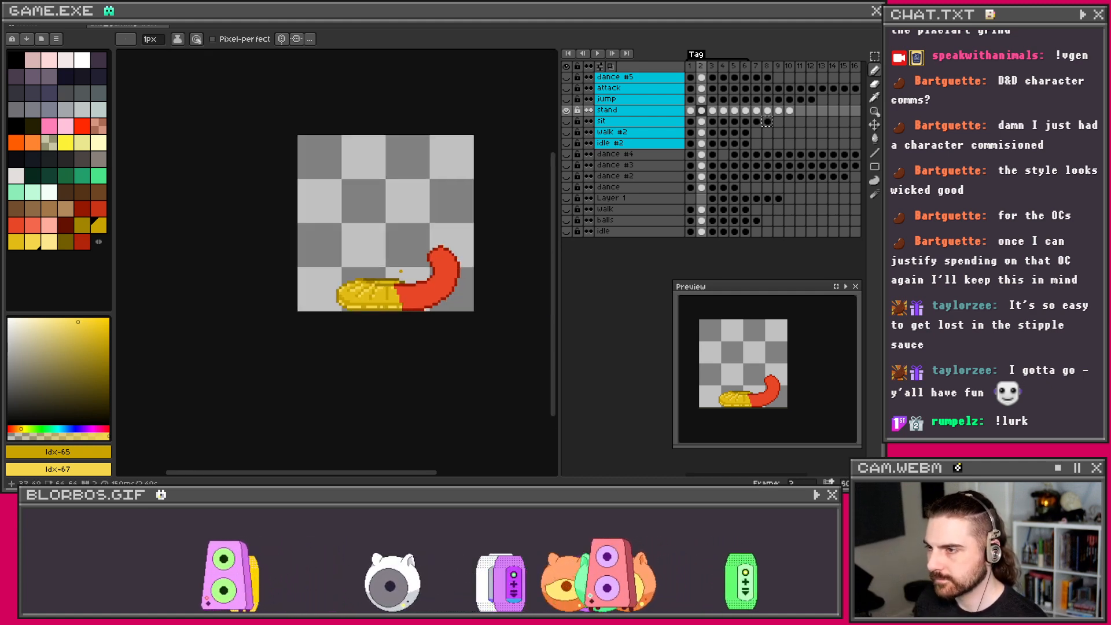
pyautogui.scroll(2, 386, 285)
pyautogui.scroll(-1, 375, 287)
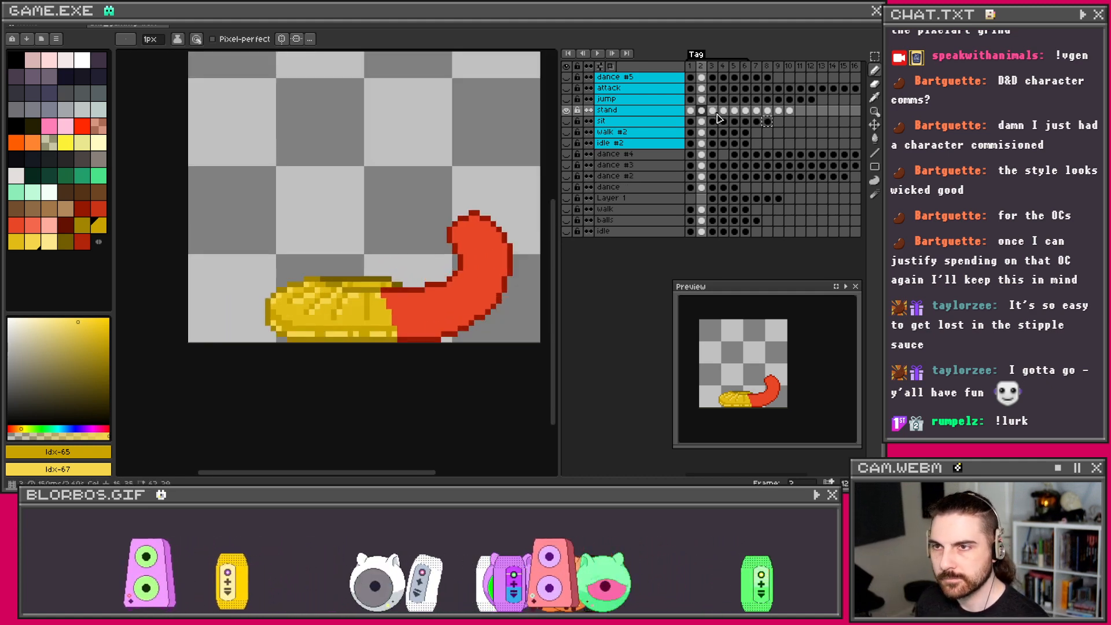
# Step: Sample red #ca3417 as foreground and #f4684d as background from frame 1
pyautogui.click(691, 110)
pyautogui.press('i')
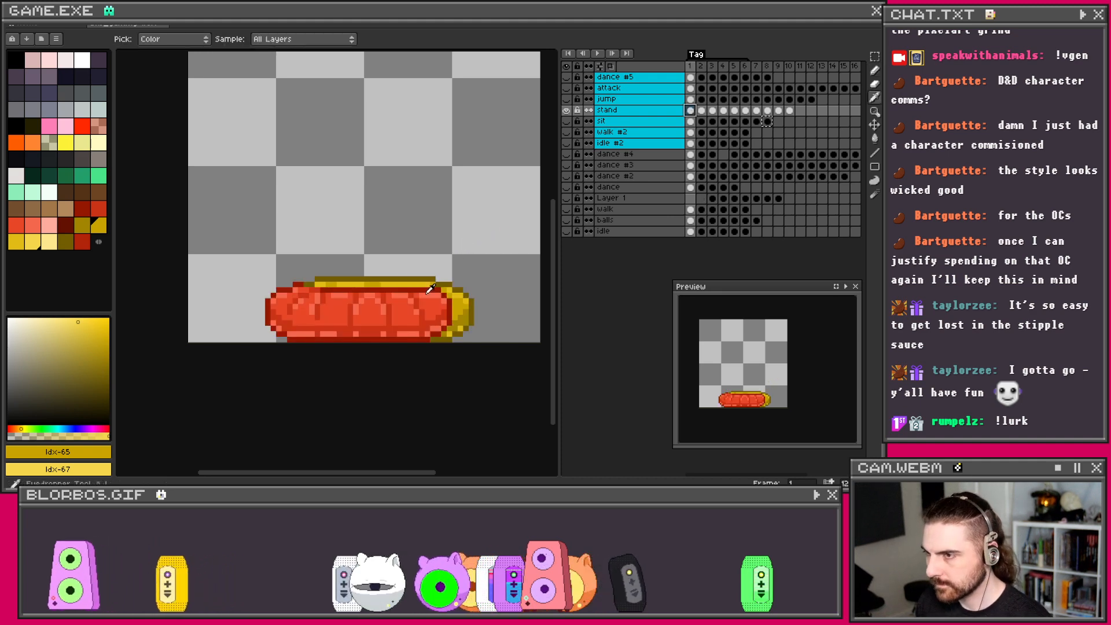
pyautogui.scroll(1, 421, 300)
pyautogui.click(417, 305)
pyautogui.rightClick(437, 283)
pyautogui.press('b')
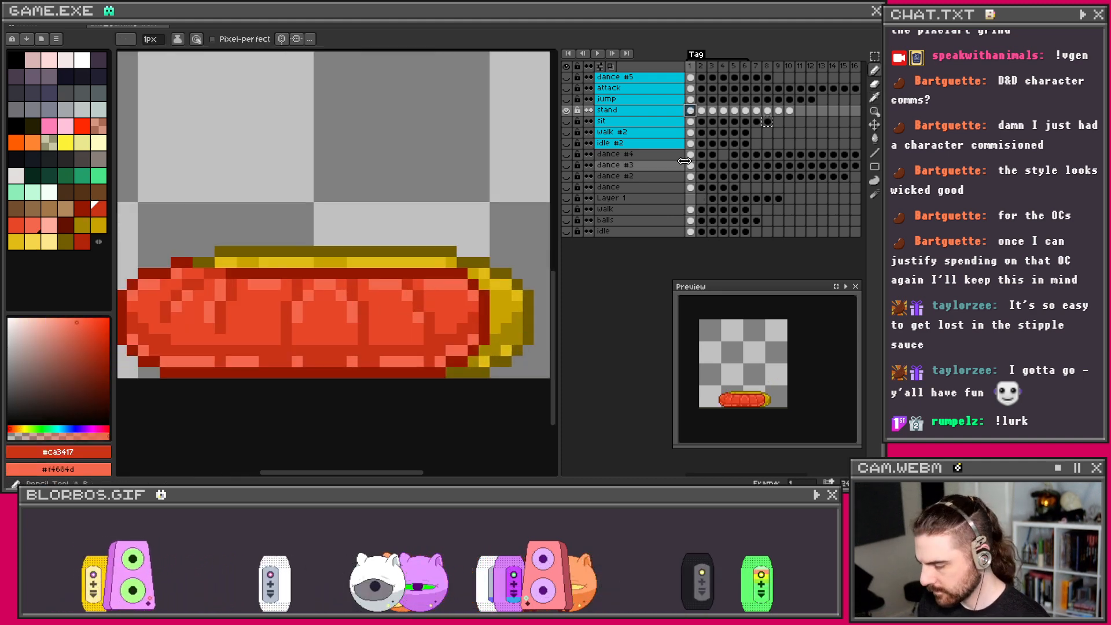
pyautogui.click(706, 120)
# Step: Draw darker red strokes down the tail, then undo the last two
pyautogui.scroll(-1, 404, 282)
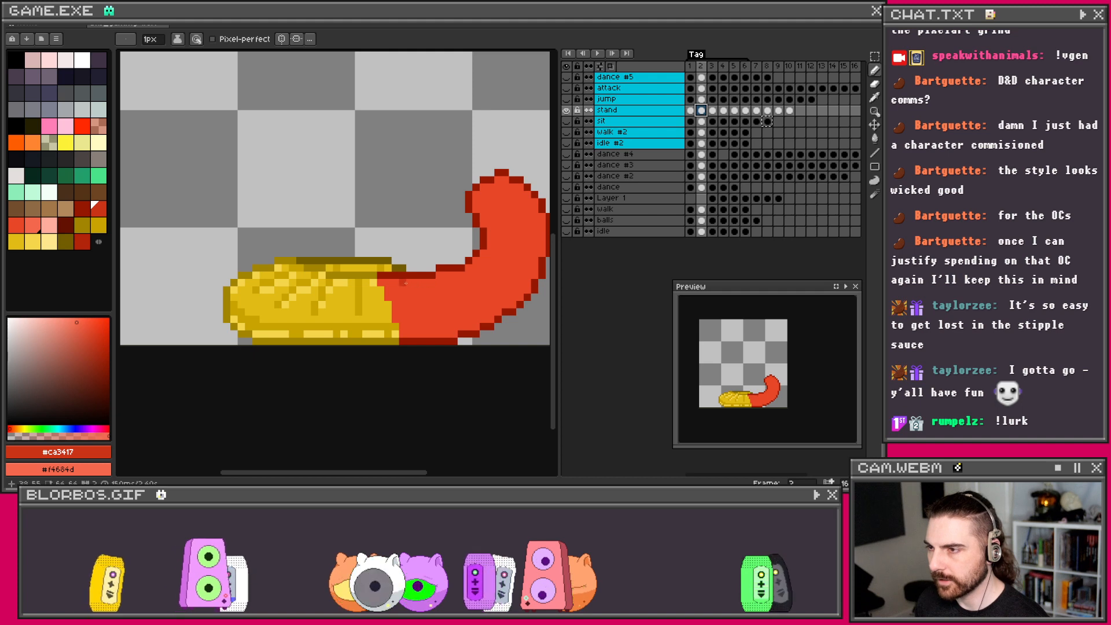
pyautogui.moveTo(403, 283); pyautogui.dragTo(414, 297)
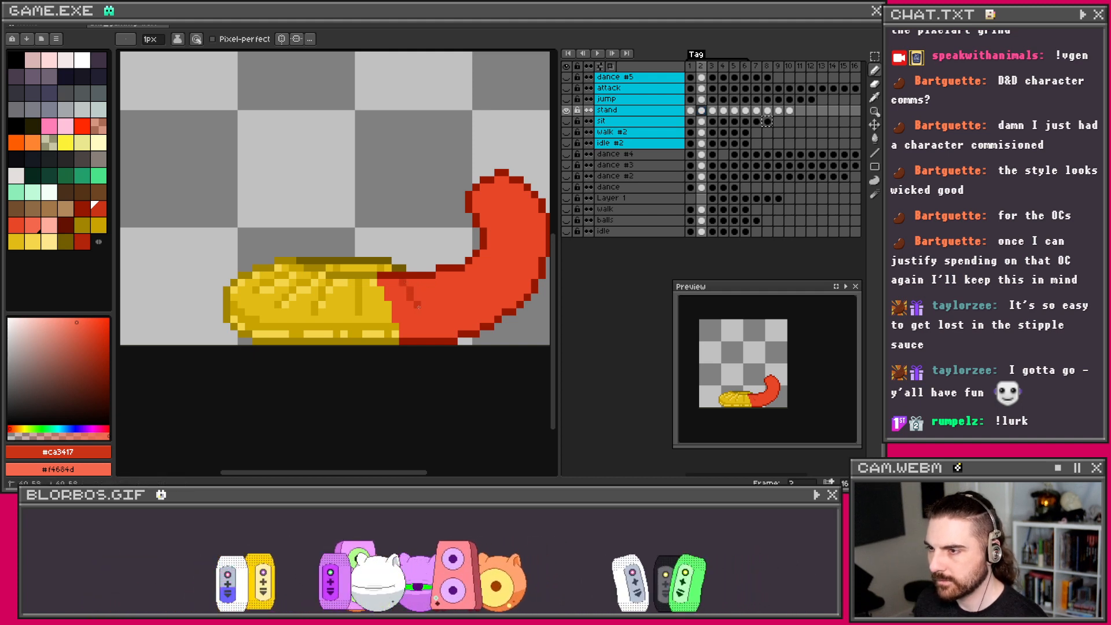
pyautogui.click(440, 276)
pyautogui.moveTo(460, 290); pyautogui.dragTo(467, 300)
pyautogui.hotkey('ctrl', 'z')
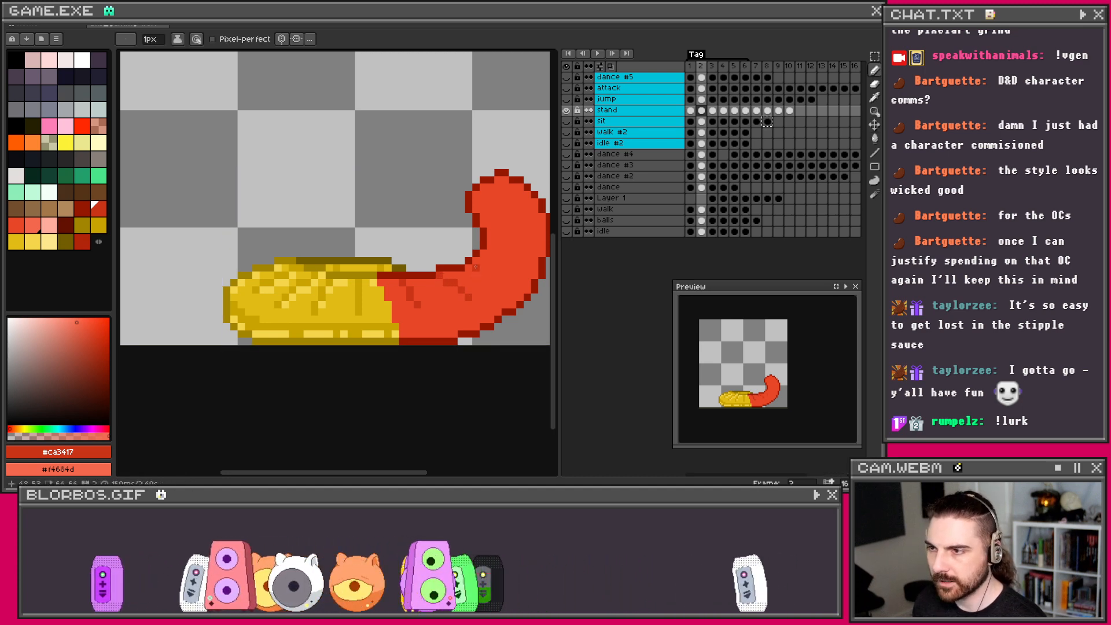
pyautogui.hotkey('ctrl', 'z')
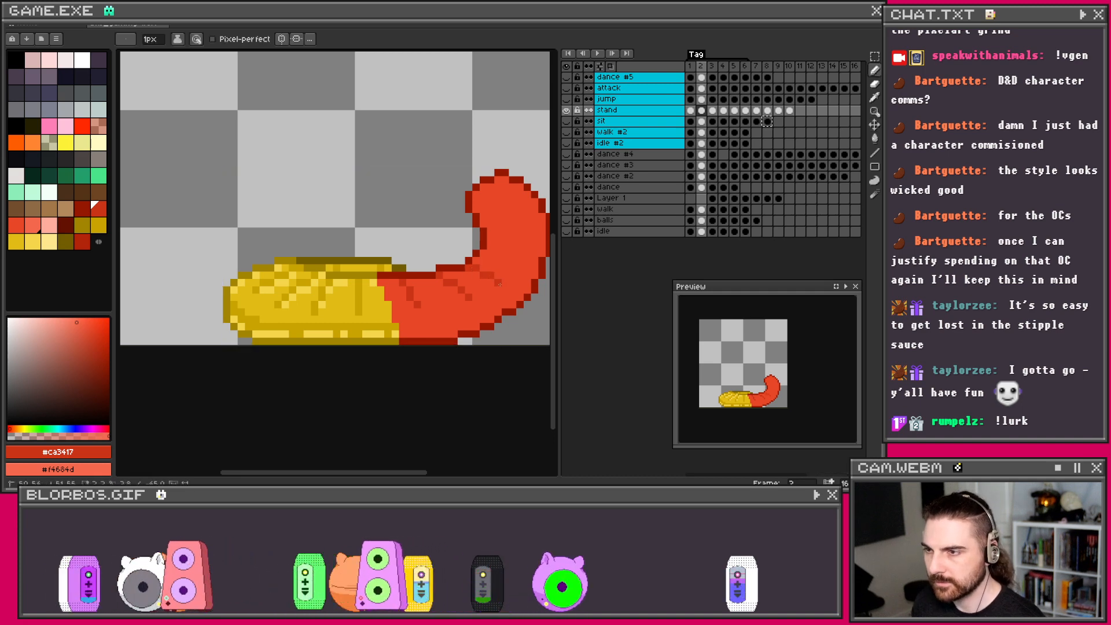
# Step: Draw straight darker red shading lines across the tail and upper tail
pyautogui.click(485, 252)
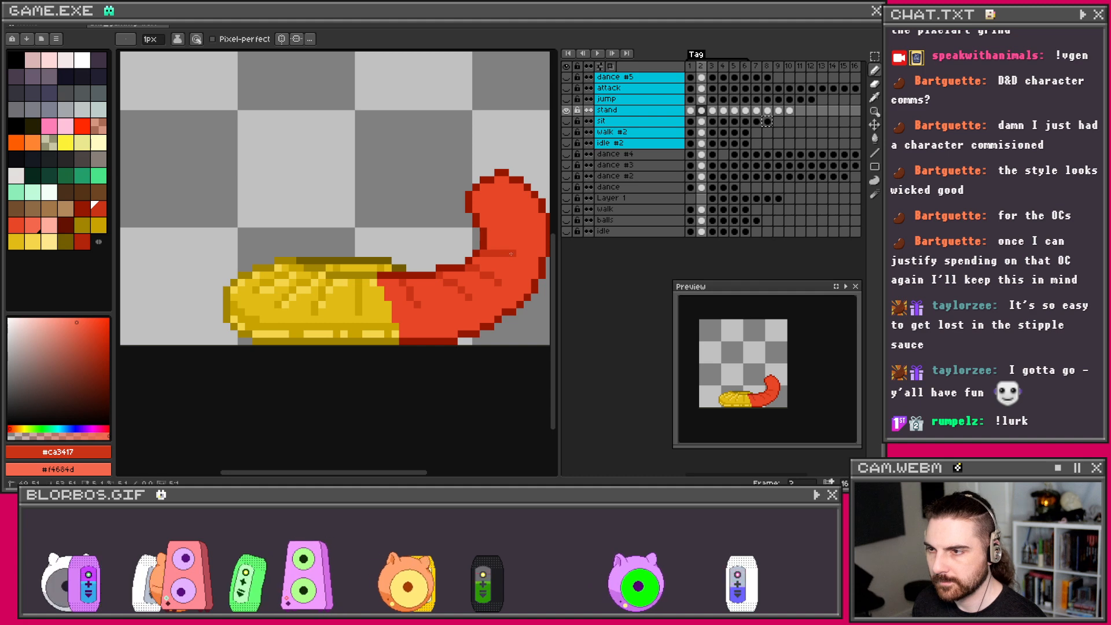
pyautogui.keyDown('shift'); pyautogui.click(512, 253); pyautogui.keyUp('shift')
pyautogui.keyDown('shift'); pyautogui.click(520, 263); pyautogui.keyUp('shift')
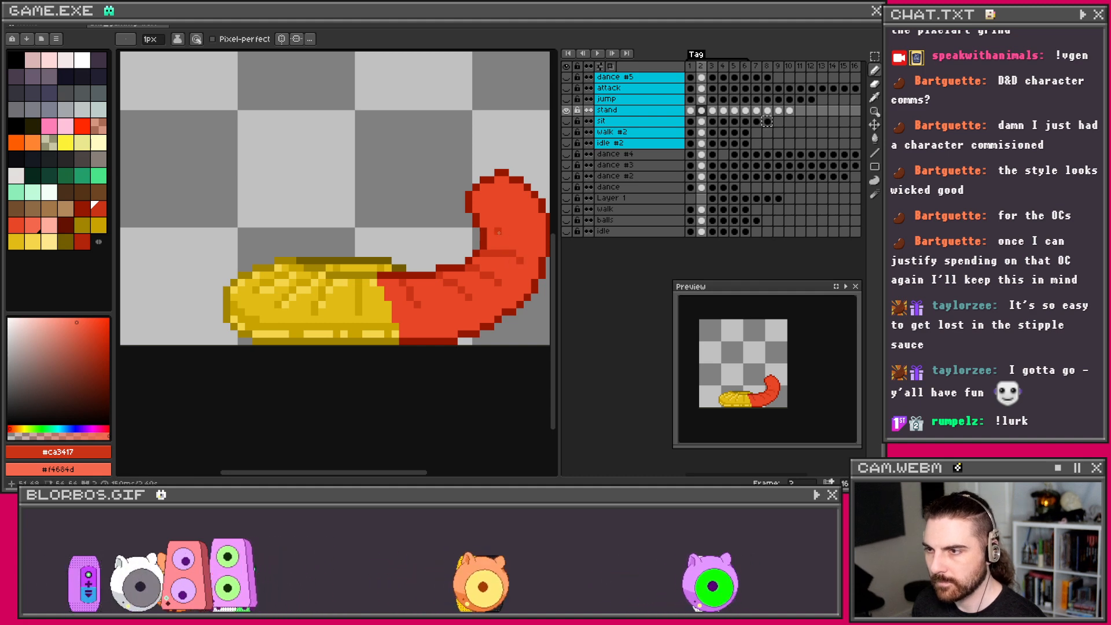
pyautogui.click(484, 224)
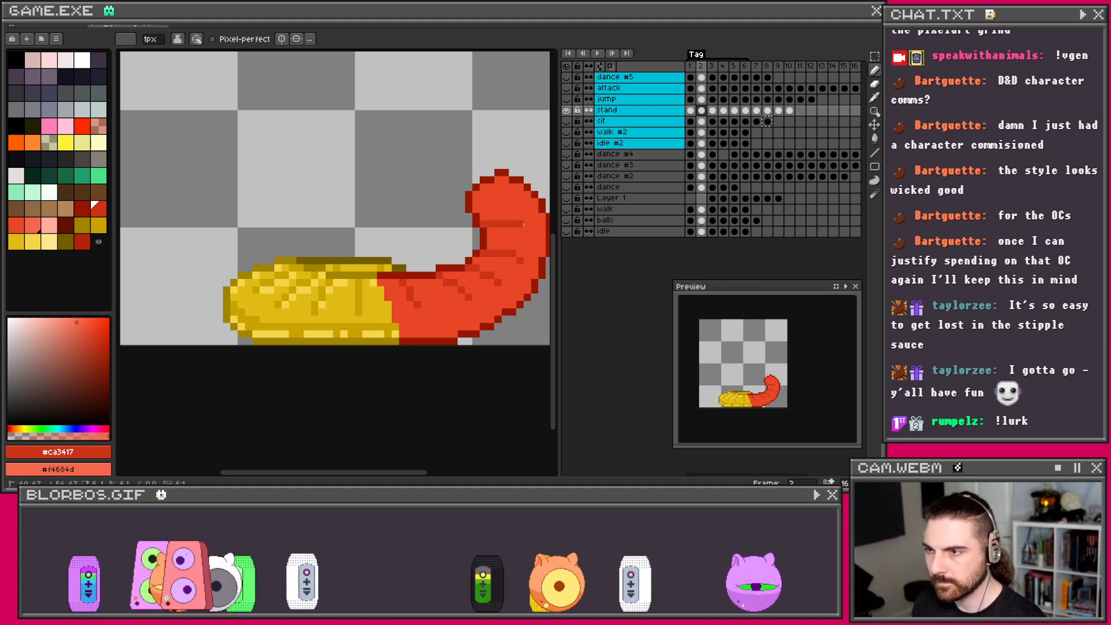
pyautogui.keyDown('shift'); pyautogui.click(519, 210); pyautogui.keyUp('shift')
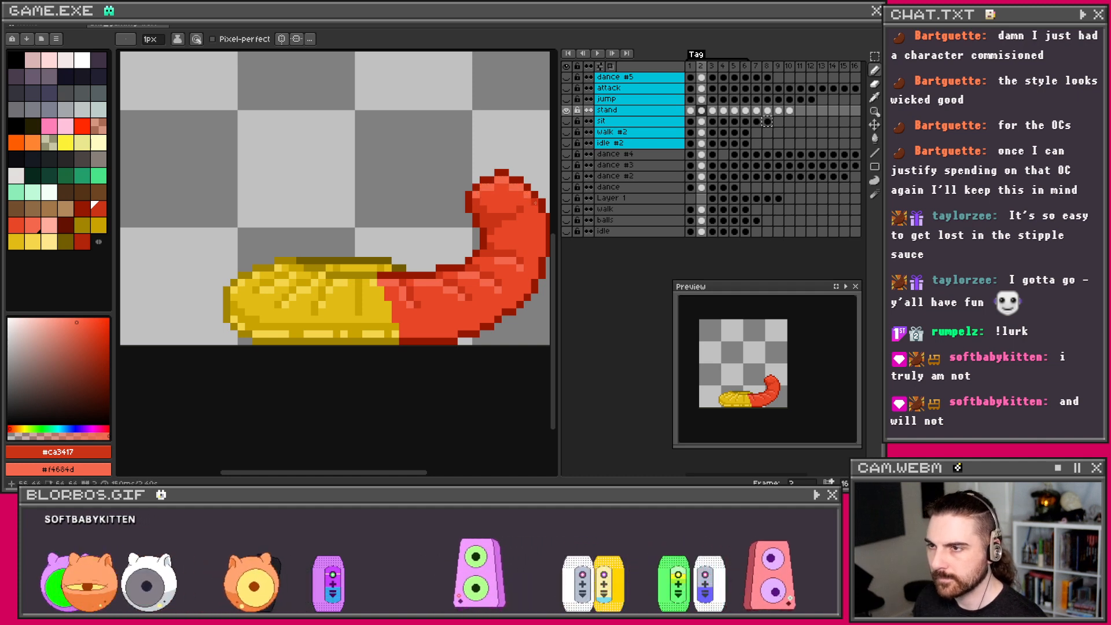
# Step: Undo the last tail stroke and draw a darker red band along its lower edge
pyautogui.hotkey('ctrl', 'z')
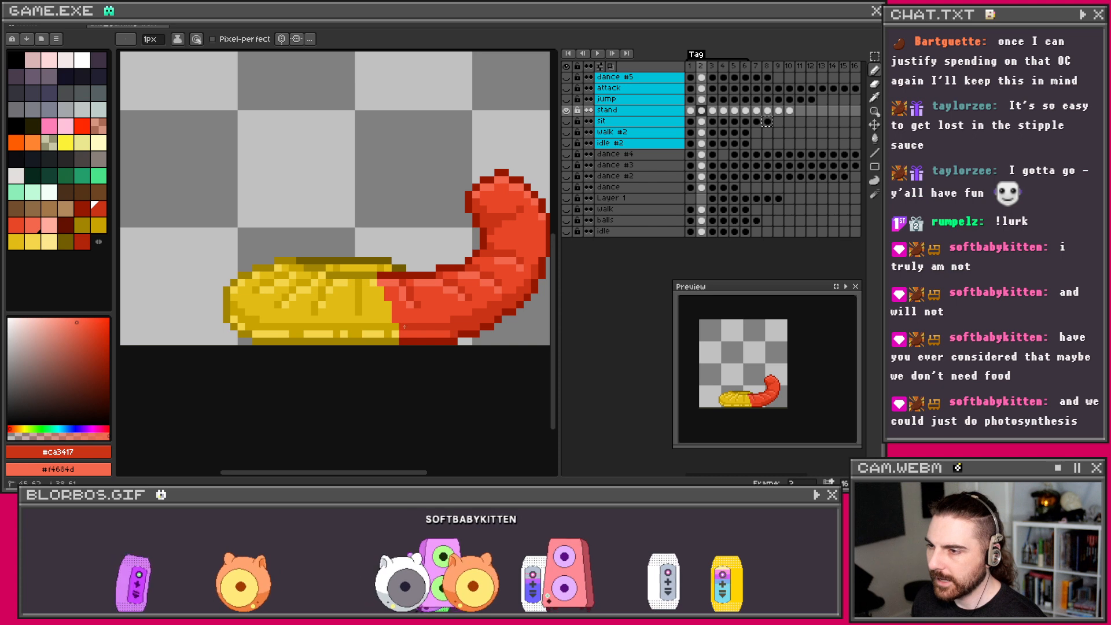
pyautogui.moveTo(407, 334); pyautogui.dragTo(452, 334)
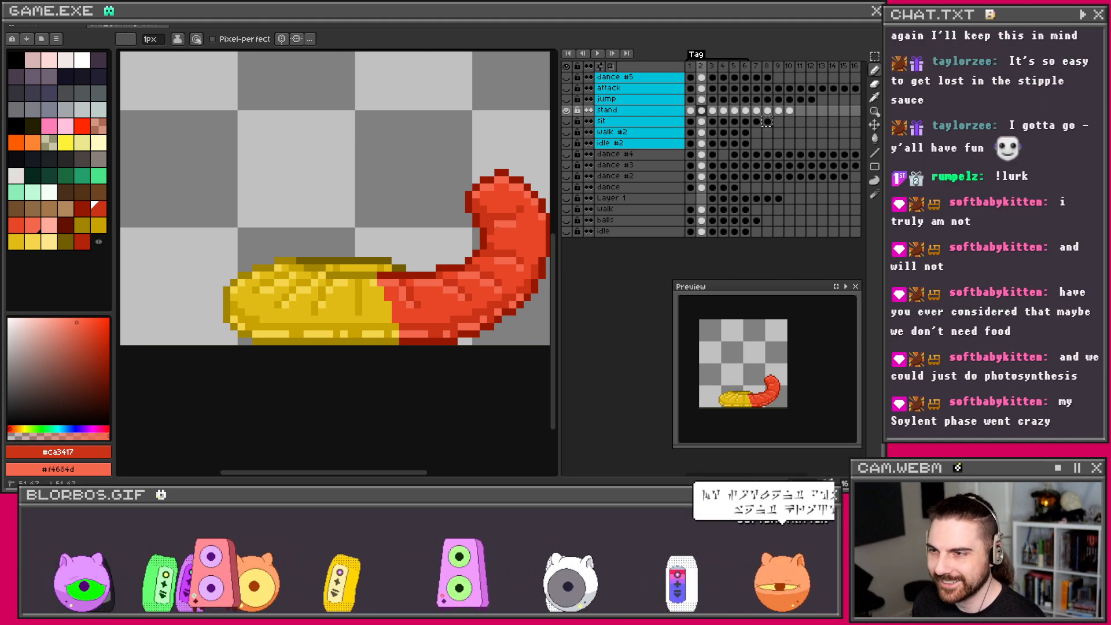
# Step: Centre the tail and sample dark red #961800 and red #e74627 as the two colours
pyautogui.scroll(-3, 530, 216)
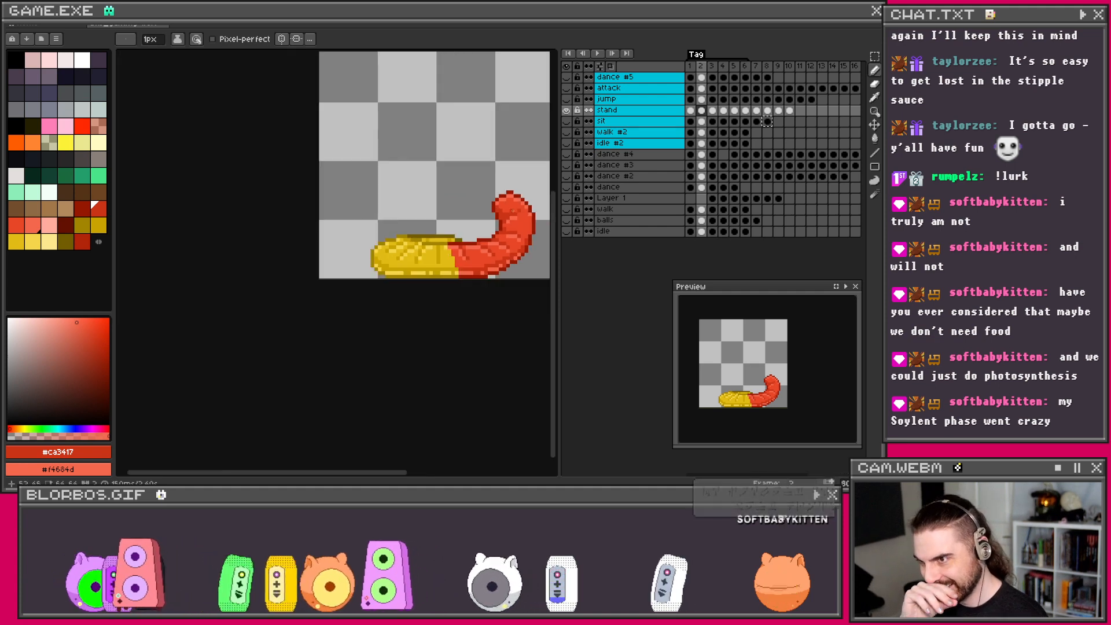
pyautogui.scroll(-1, 530, 217)
pyautogui.moveTo(509, 204); pyautogui.dragTo(465, 220)
pyautogui.scroll(3, 465, 221)
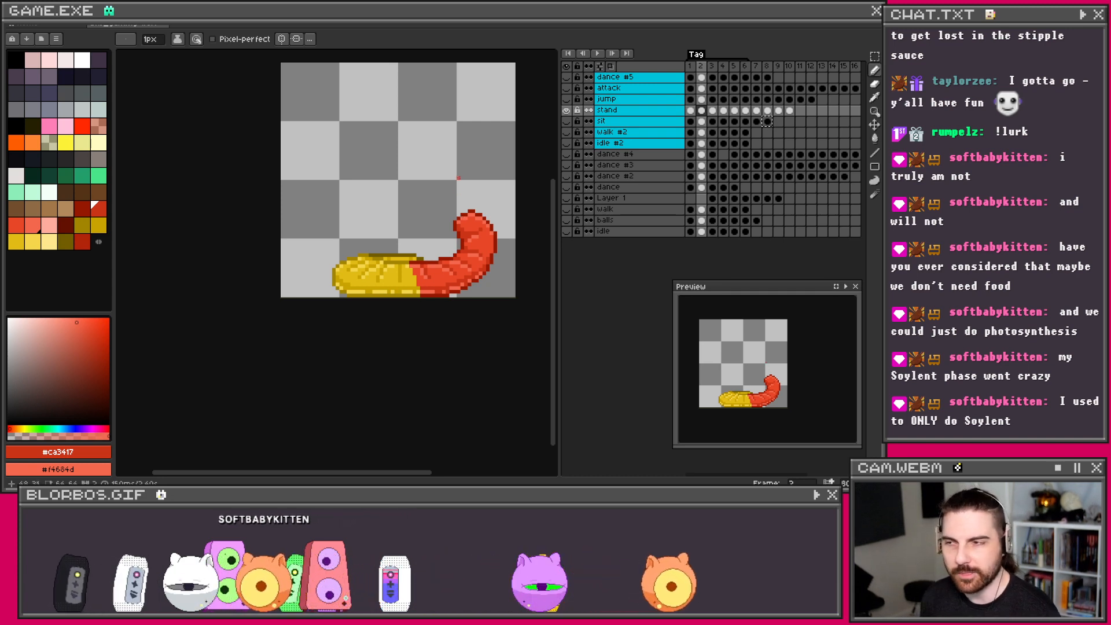
pyautogui.scroll(3, 374, 221)
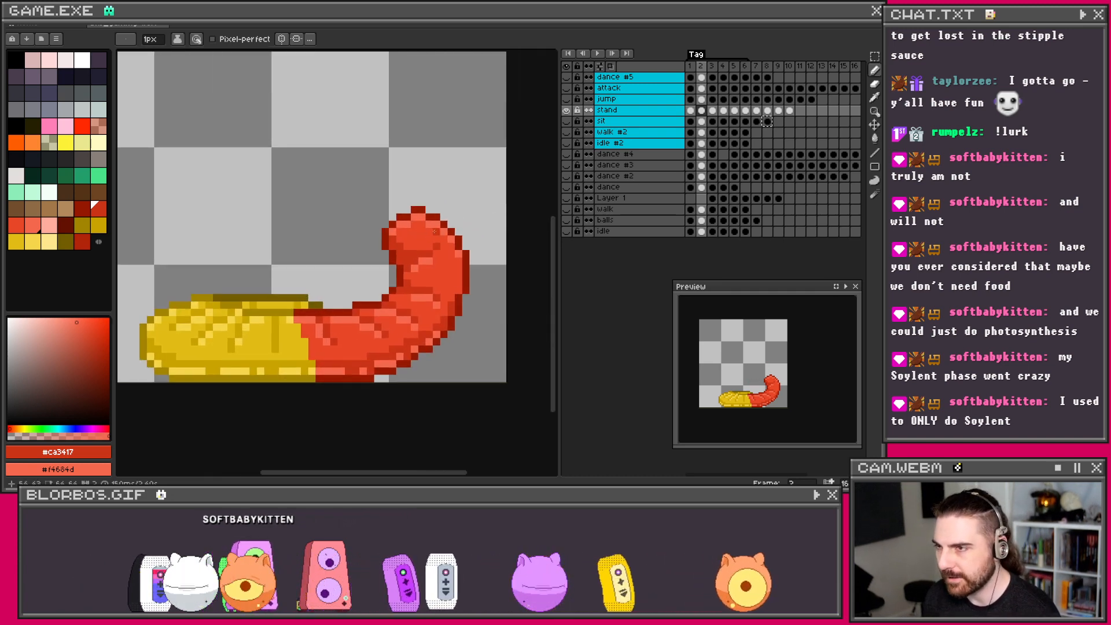
pyautogui.press('i')
pyautogui.scroll(1, 425, 229)
pyautogui.click(440, 212)
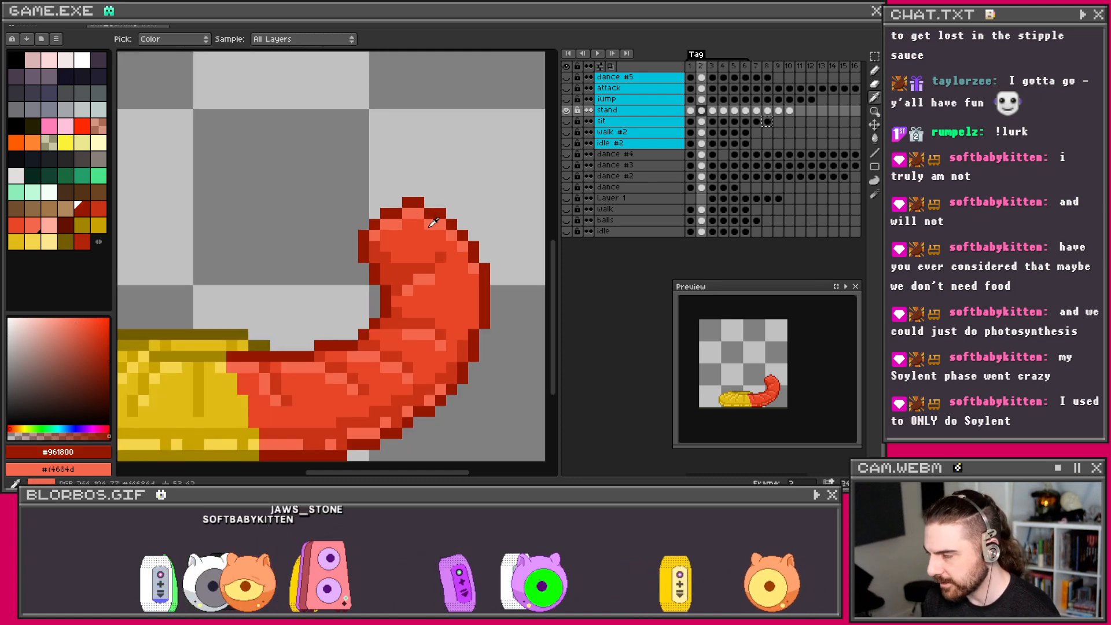
pyautogui.rightClick(430, 234)
pyautogui.press('b')
# Step: Add three dark red outline pixels at the tail tip
pyautogui.click(397, 202)
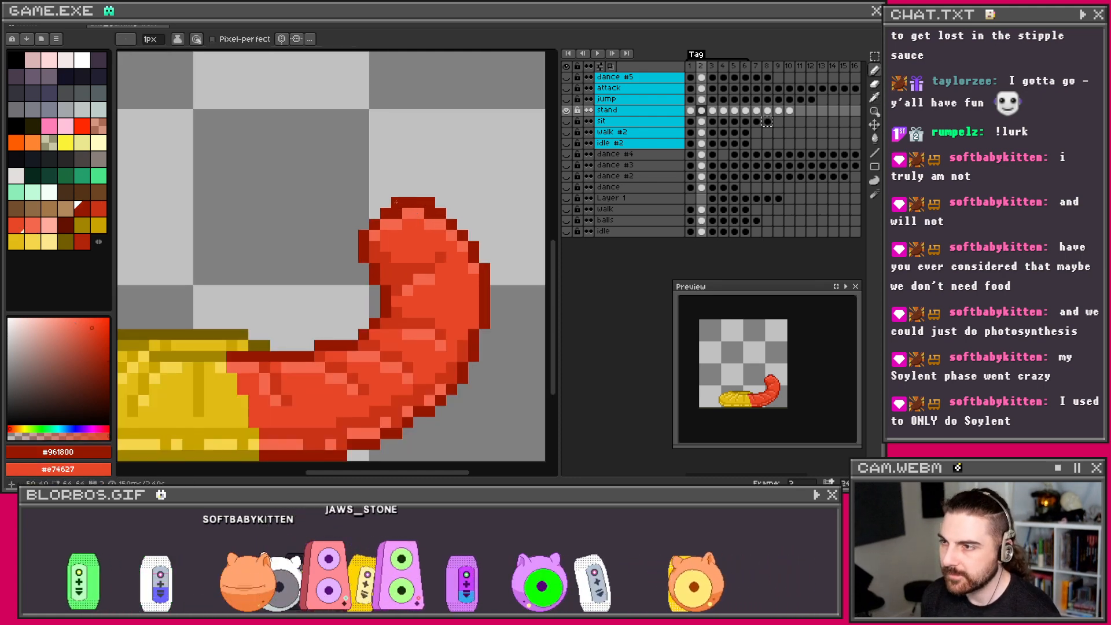
pyautogui.click(377, 214)
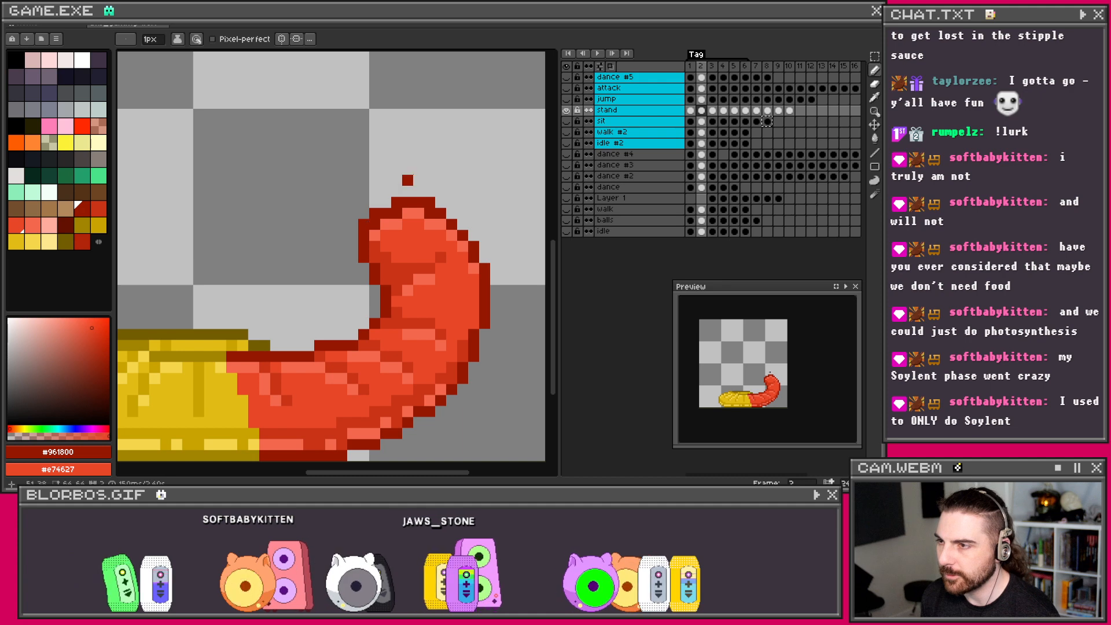
pyautogui.click(408, 186)
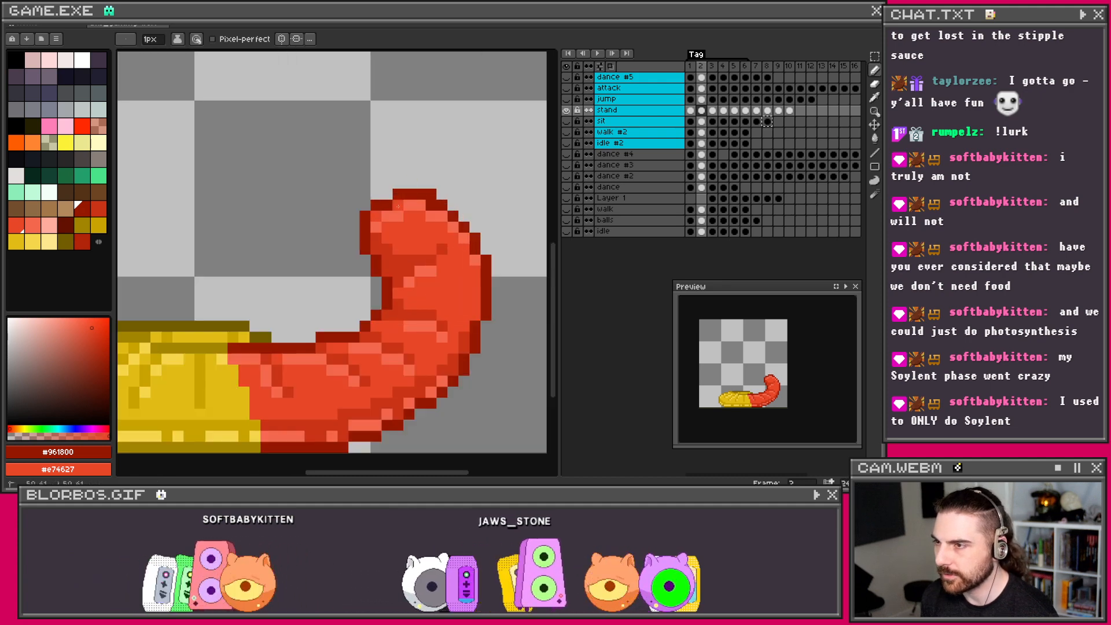
pyautogui.scroll(-2, 429, 206)
pyautogui.scroll(1, 438, 224)
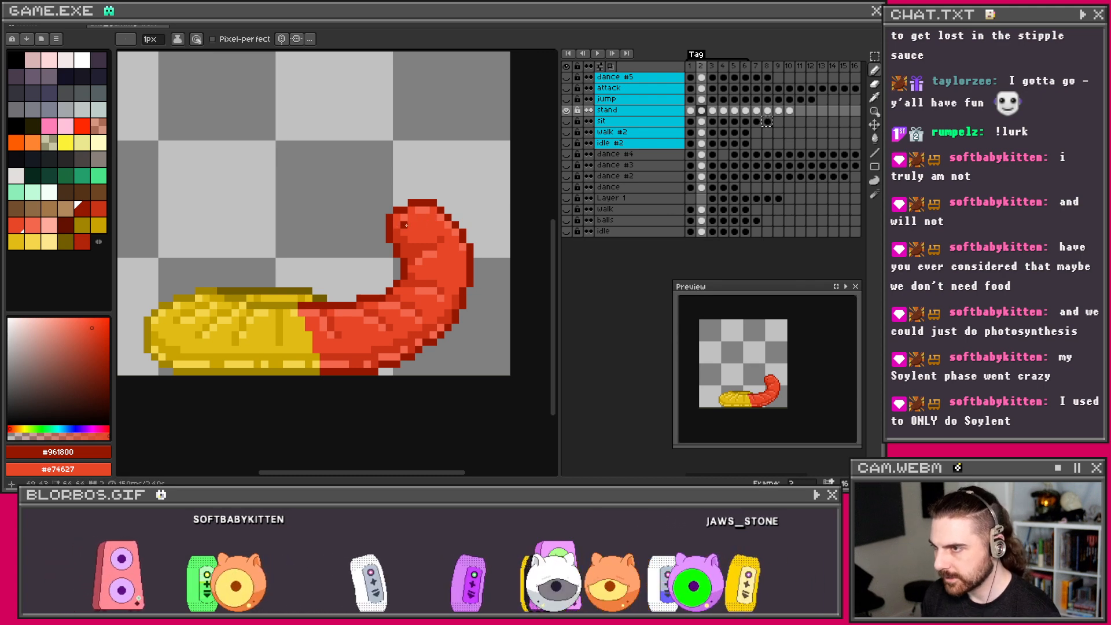
# Step: Try the eraser, then sample light red #f4684d and mid red #ca3417 from the worm
pyautogui.press('e')
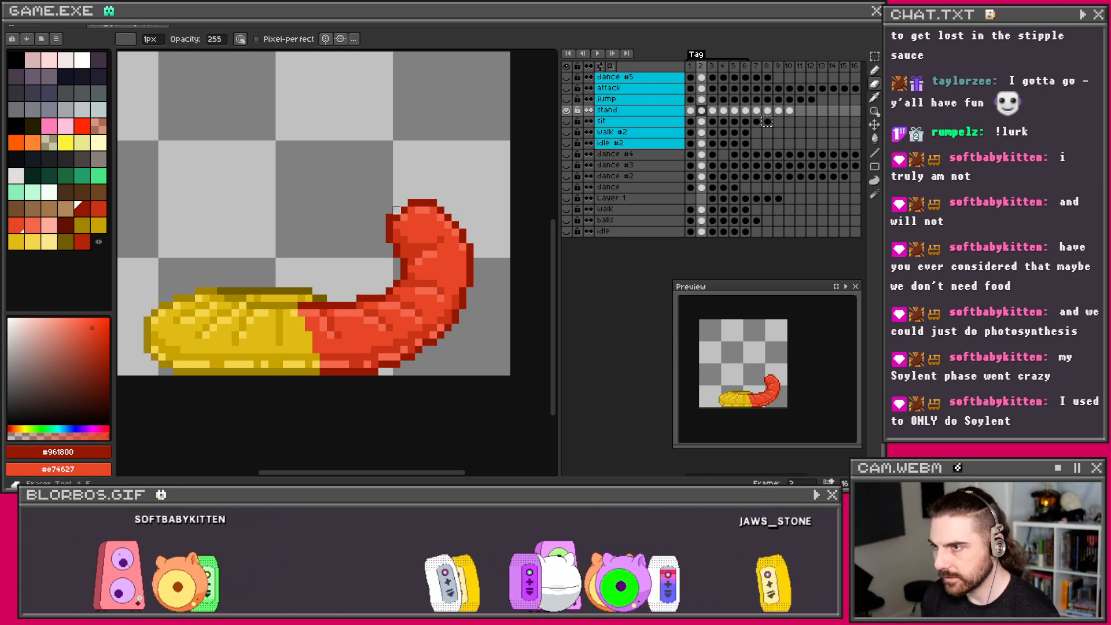
pyautogui.scroll(-4, 421, 151)
pyautogui.scroll(4, 421, 151)
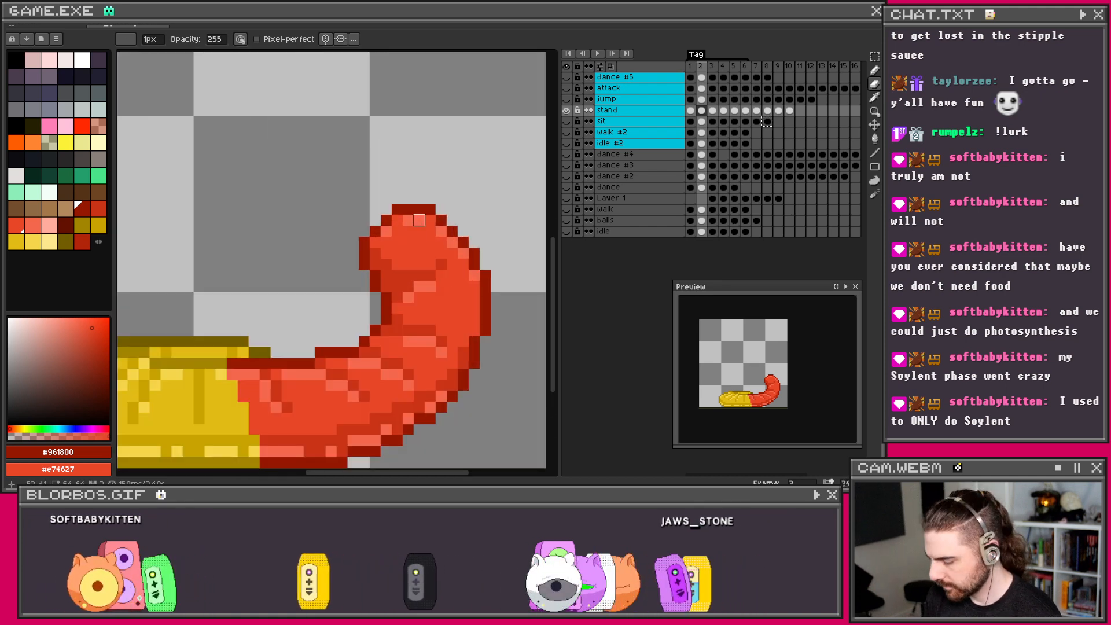
pyautogui.press('b')
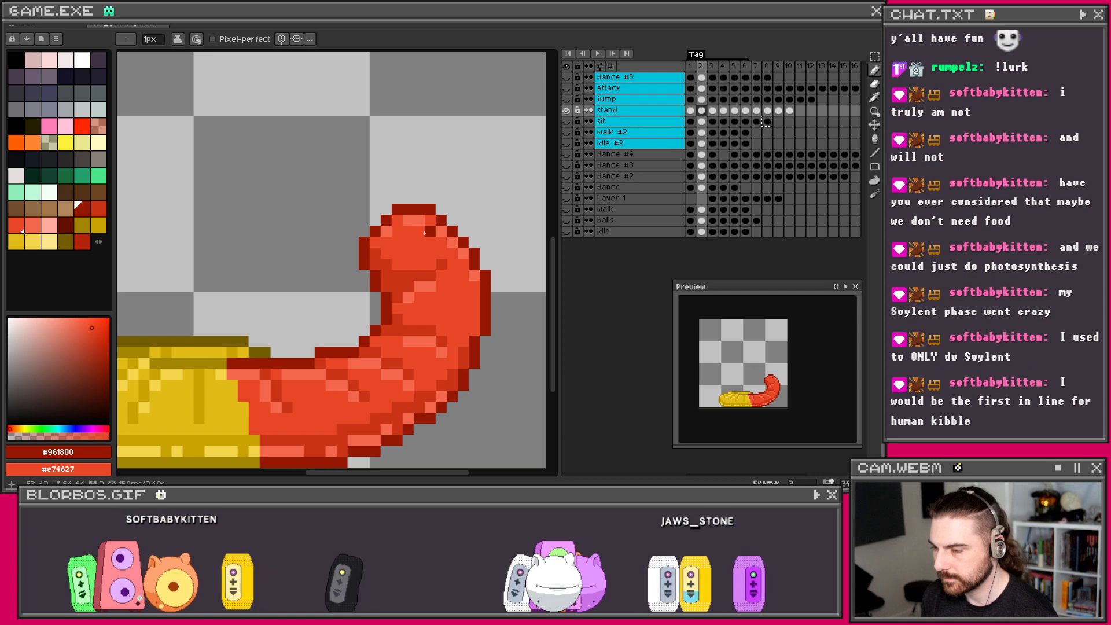
pyautogui.press('i')
pyautogui.click(391, 258)
pyautogui.click(392, 254)
pyautogui.press('b')
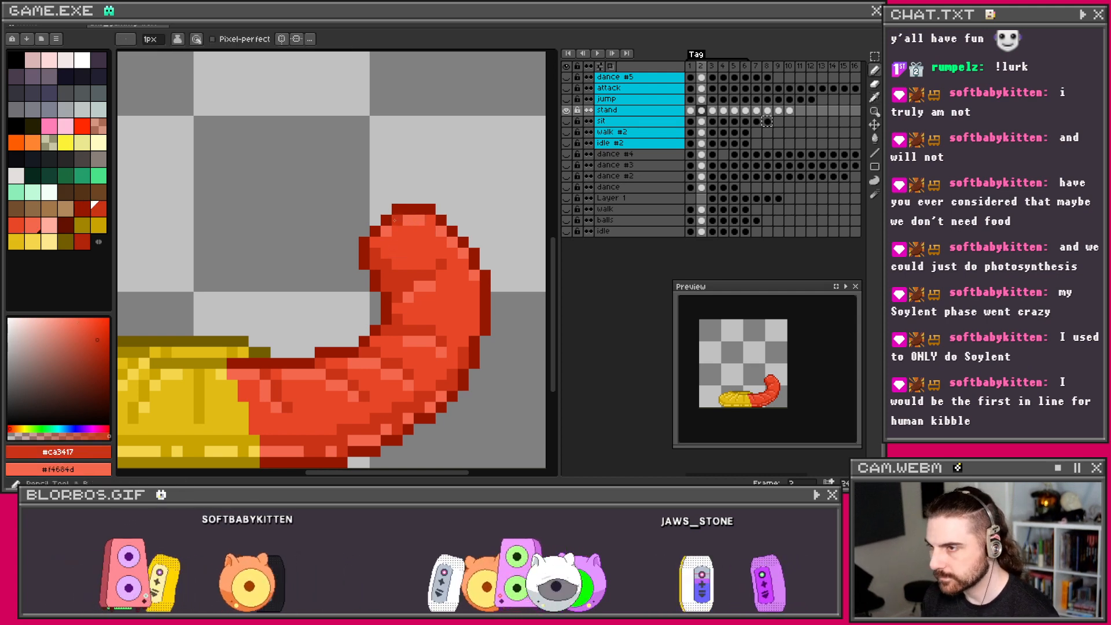
pyautogui.scroll(-2, 432, 232)
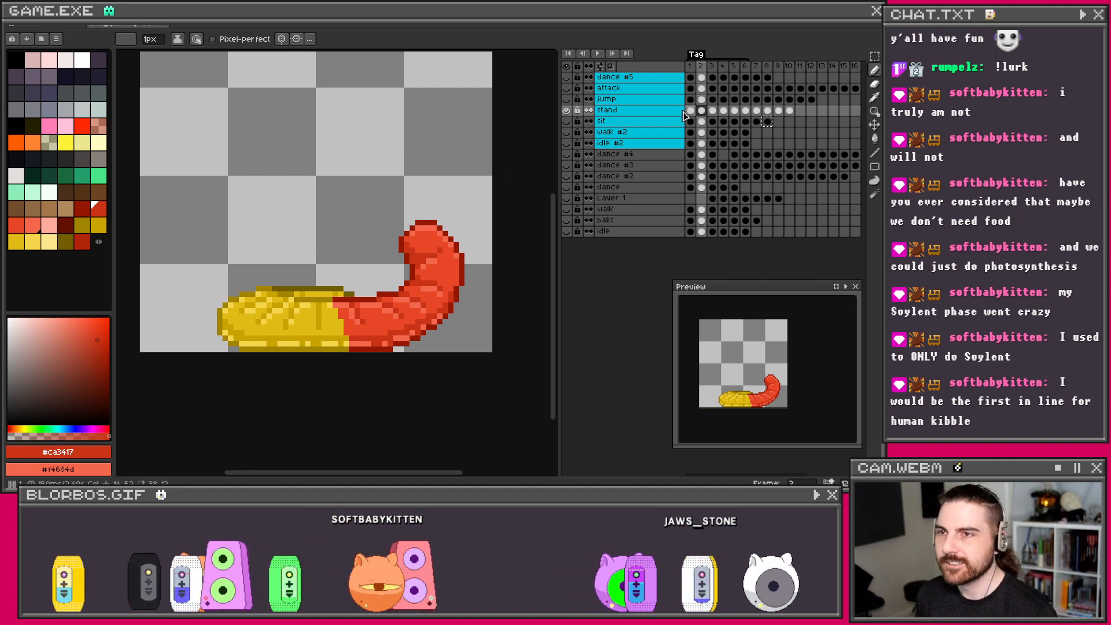
# Step: Show frame 3 of the stand animation, glancing at frame 4
pyautogui.click(713, 110)
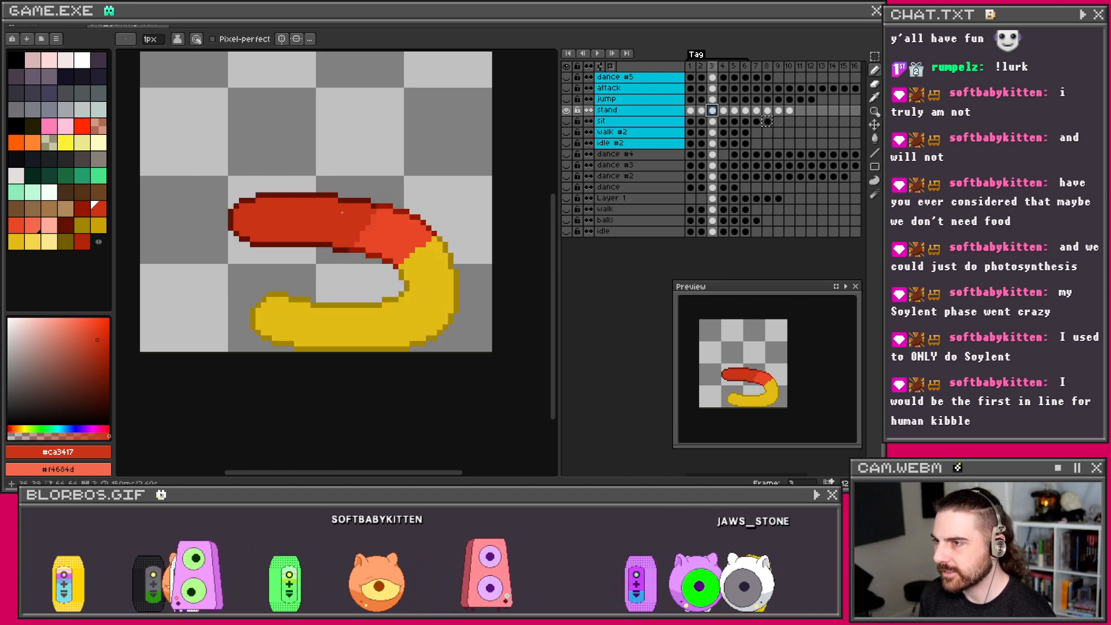
pyautogui.scroll(1, 353, 212)
pyautogui.scroll(-1, 367, 209)
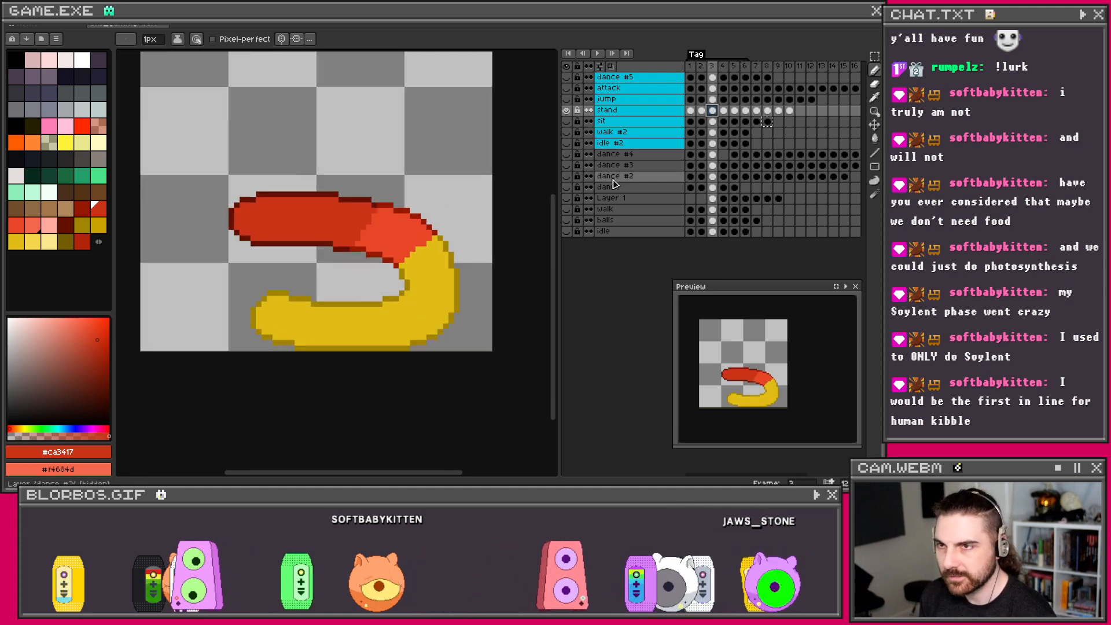
pyautogui.click(723, 111)
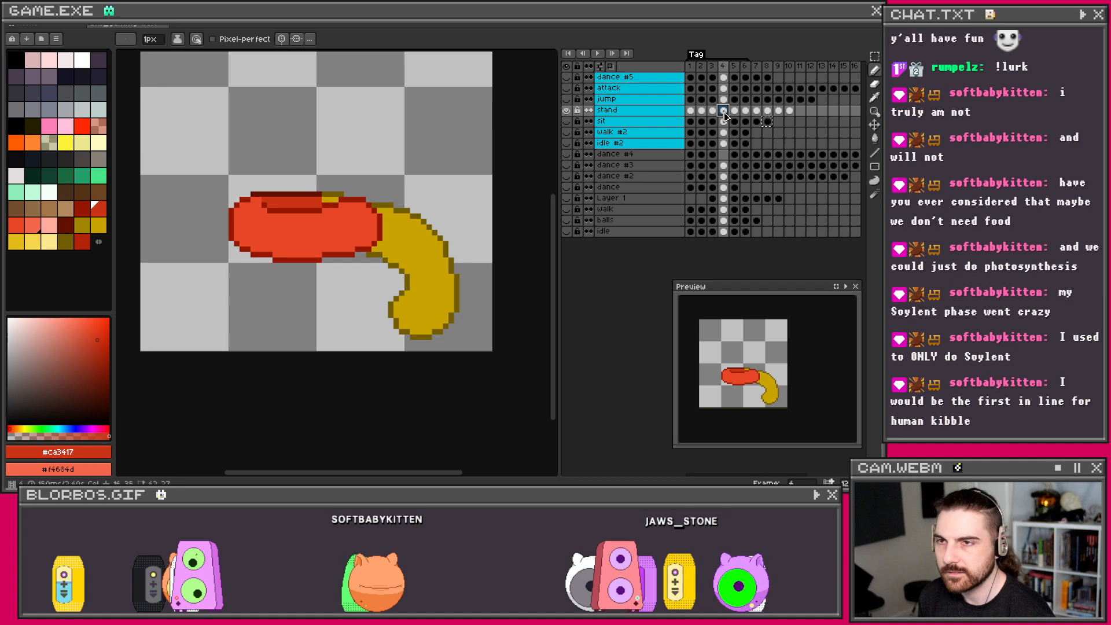
pyautogui.click(712, 110)
pyautogui.scroll(1, 353, 249)
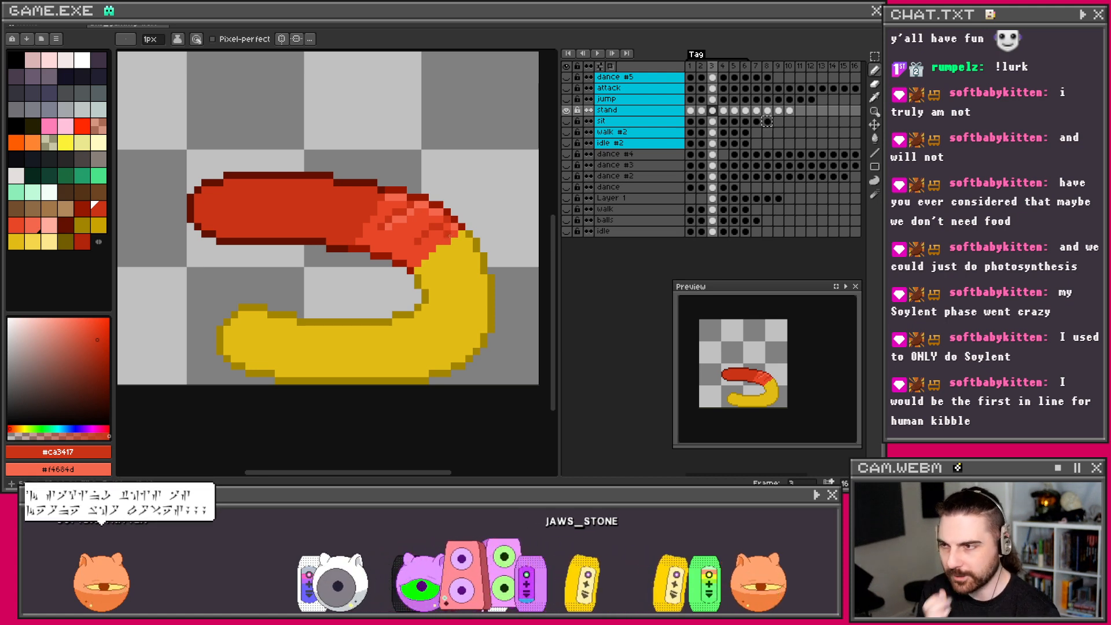
# Step: Sample orange-red #e74627 and paint a pixel on frame 3's red half
pyautogui.scroll(1, 429, 239)
pyautogui.keyDown('alt'); pyautogui.click(422, 218); pyautogui.keyUp('alt')
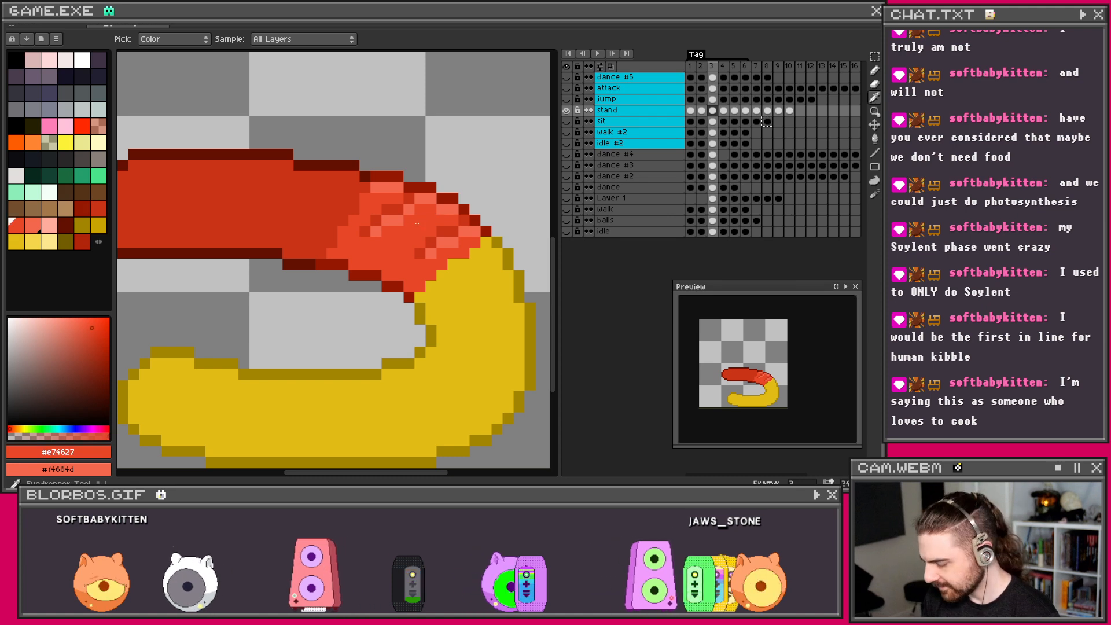
pyautogui.click(420, 199)
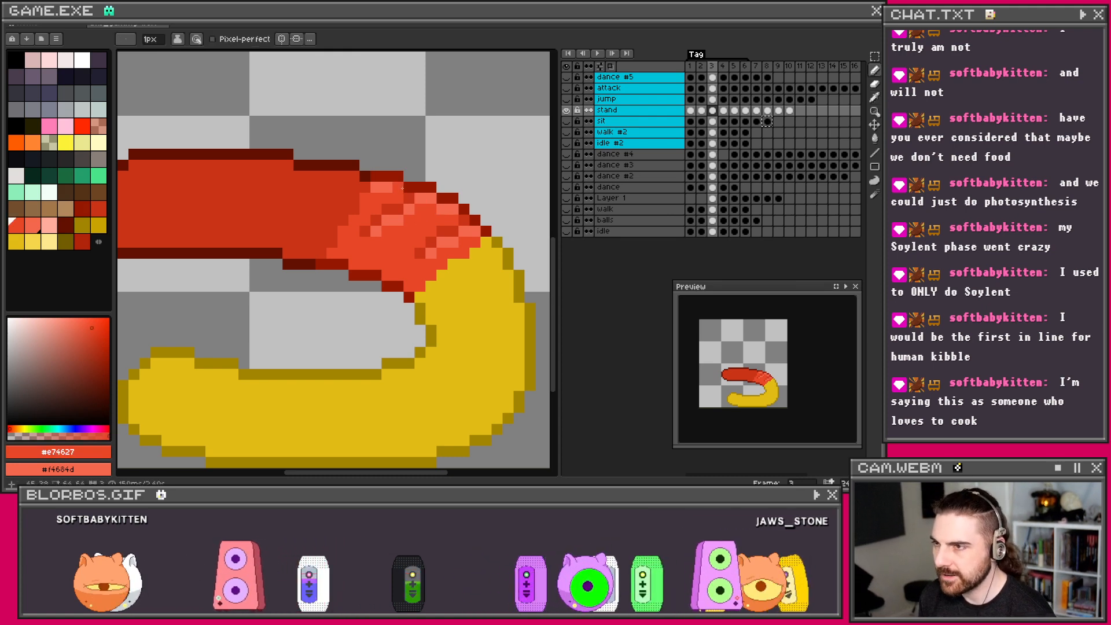
pyautogui.scroll(-1, 443, 212)
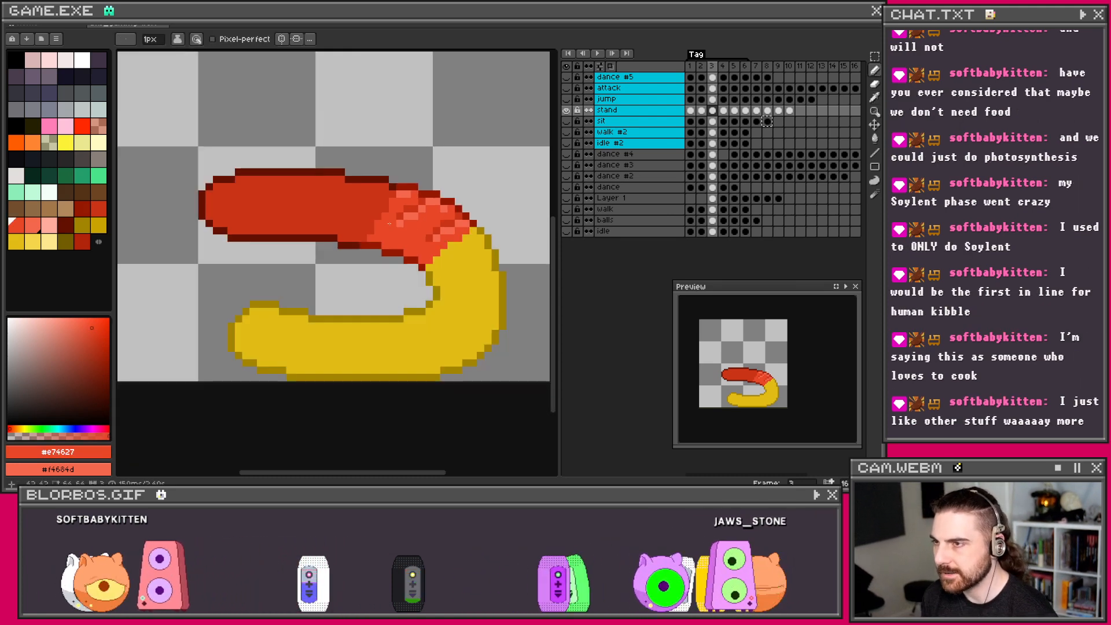
pyautogui.moveTo(434, 215); pyautogui.dragTo(463, 219)
pyautogui.scroll(1, 462, 218)
pyautogui.press('alt')
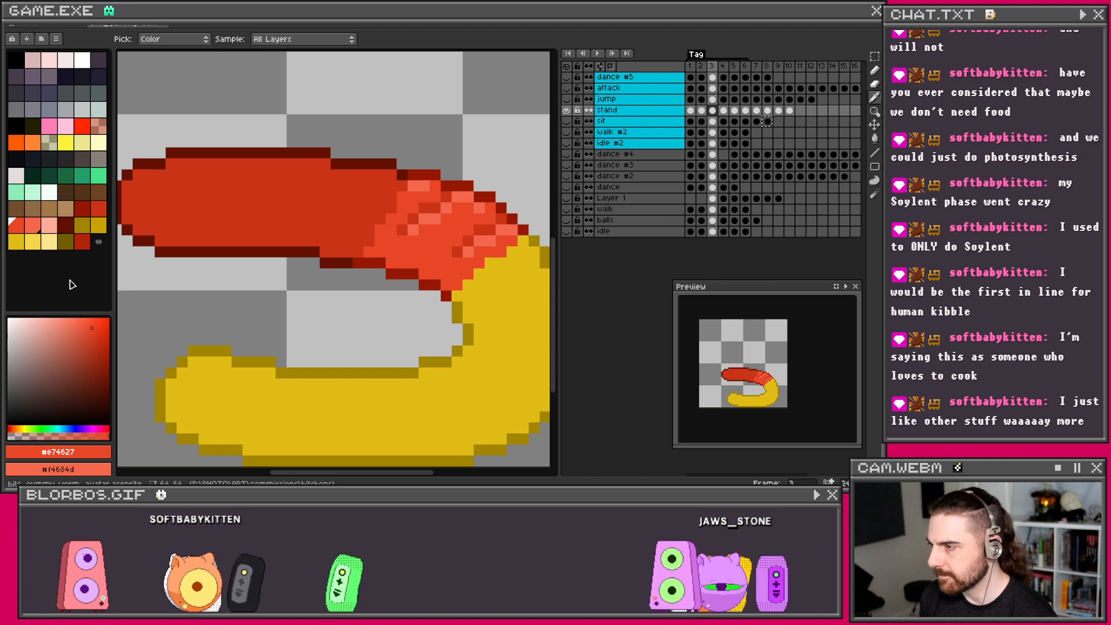
# Step: Sample the dark red and draw two dark red creases across the worm's red half
pyautogui.click(141, 237)
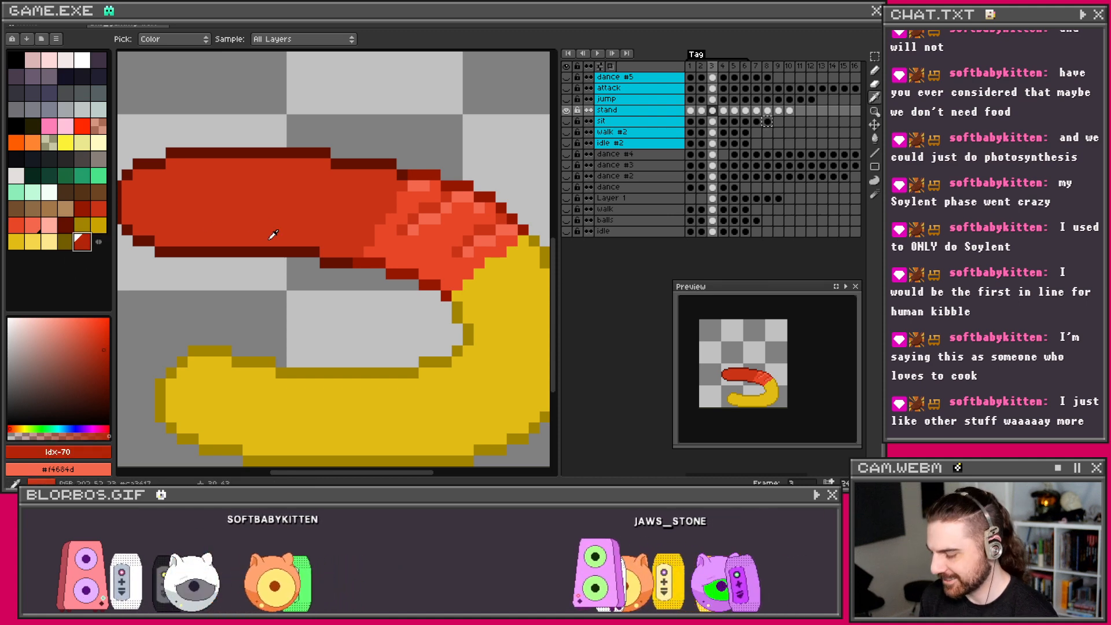
pyautogui.moveTo(369, 174); pyautogui.dragTo(346, 217)
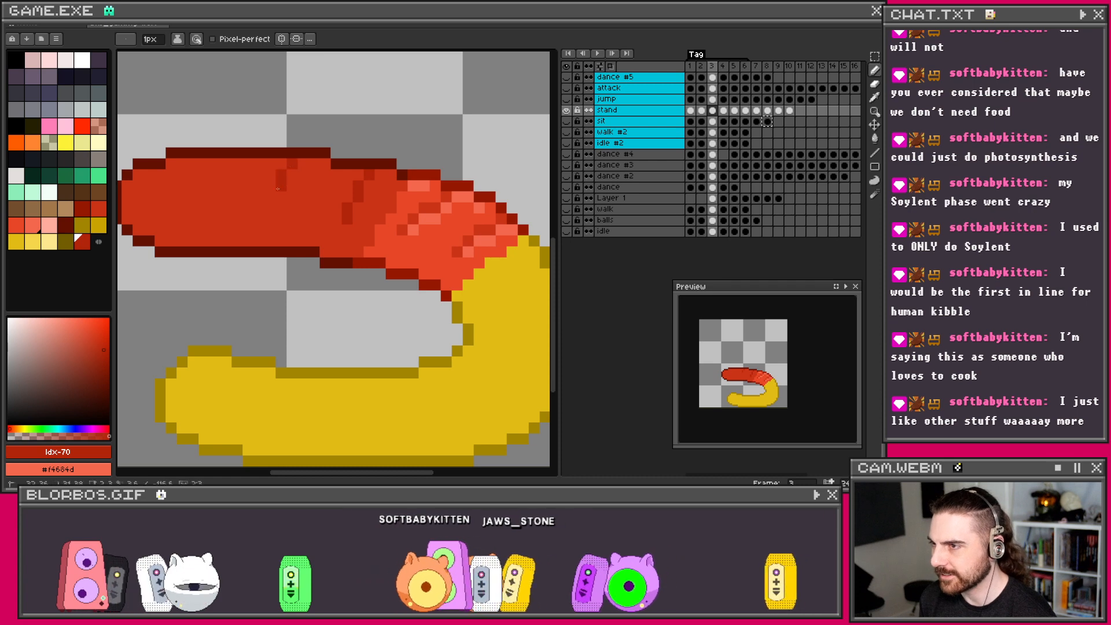
pyautogui.moveTo(291, 164); pyautogui.dragTo(272, 209)
pyautogui.keyDown('shift'); pyautogui.click(281, 198); pyautogui.keyUp('shift')
pyautogui.click(281, 207)
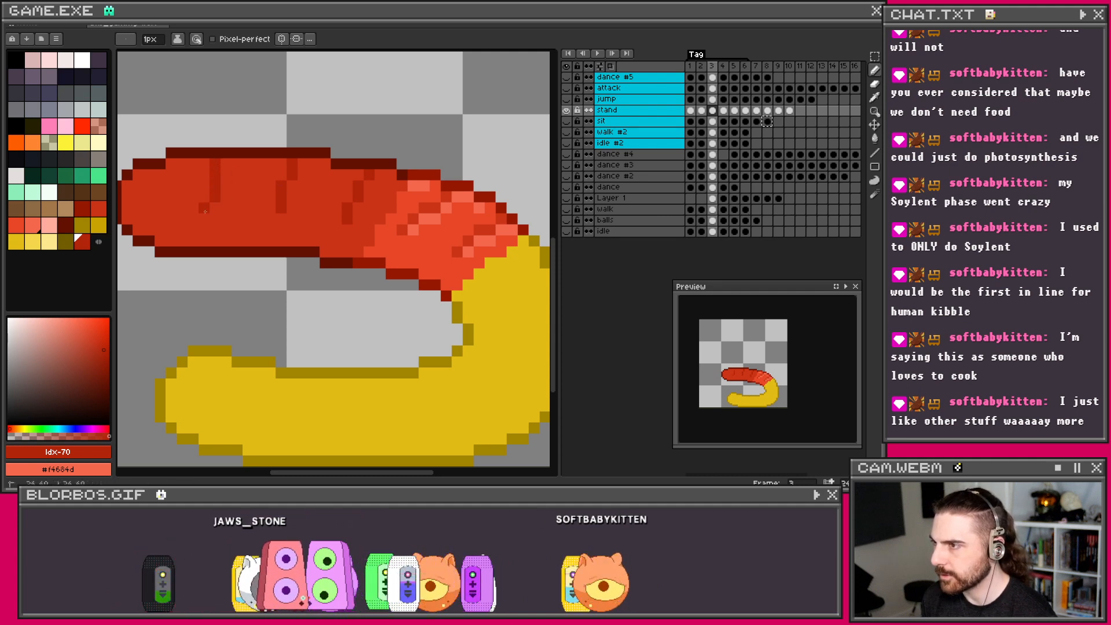
pyautogui.scroll(-1, 205, 212)
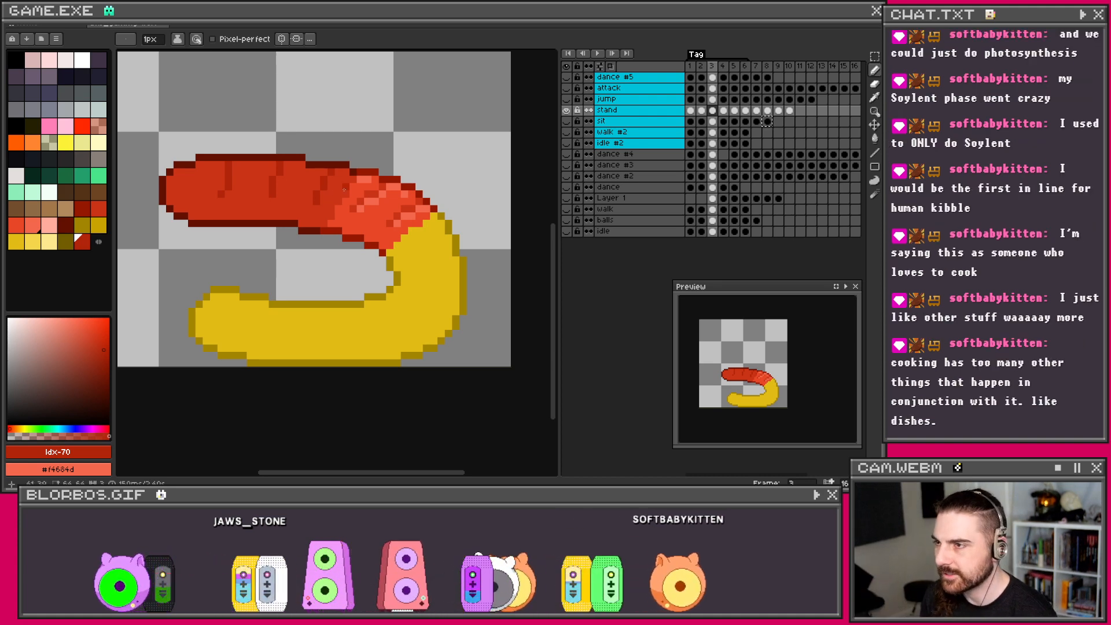
pyautogui.scroll(1, 344, 189)
# Step: Set orange-red #e74627 as second colour and paint lighter red highlights along the top edge
pyautogui.click(317, 197)
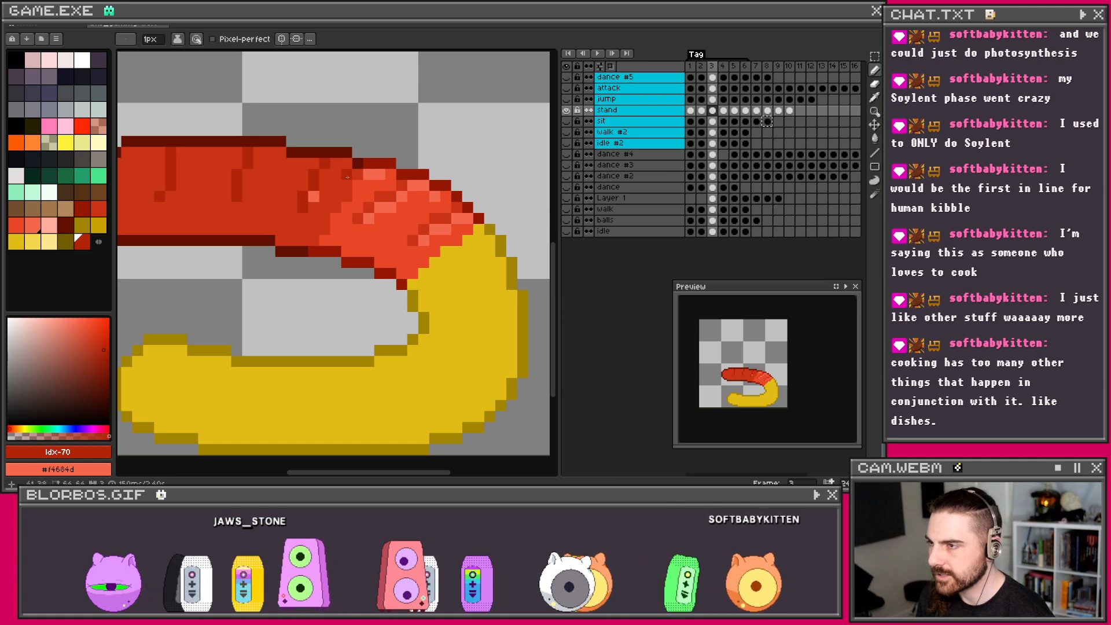
pyautogui.keyDown('alt'); pyautogui.rightClick(360, 186); pyautogui.keyUp('alt')
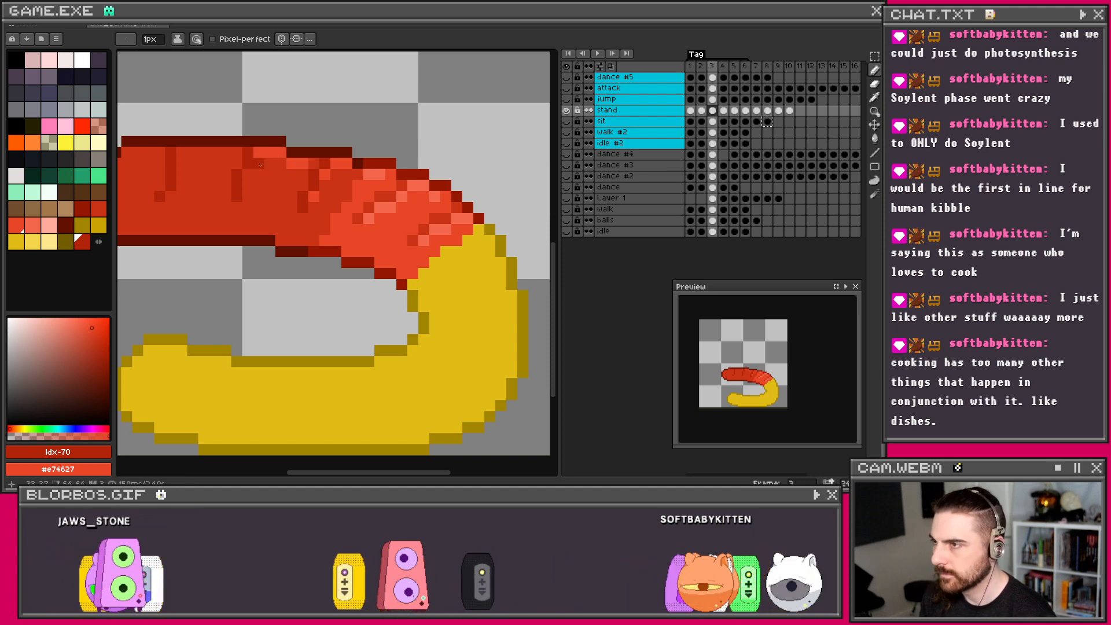
pyautogui.moveTo(258, 156); pyautogui.dragTo(345, 162)
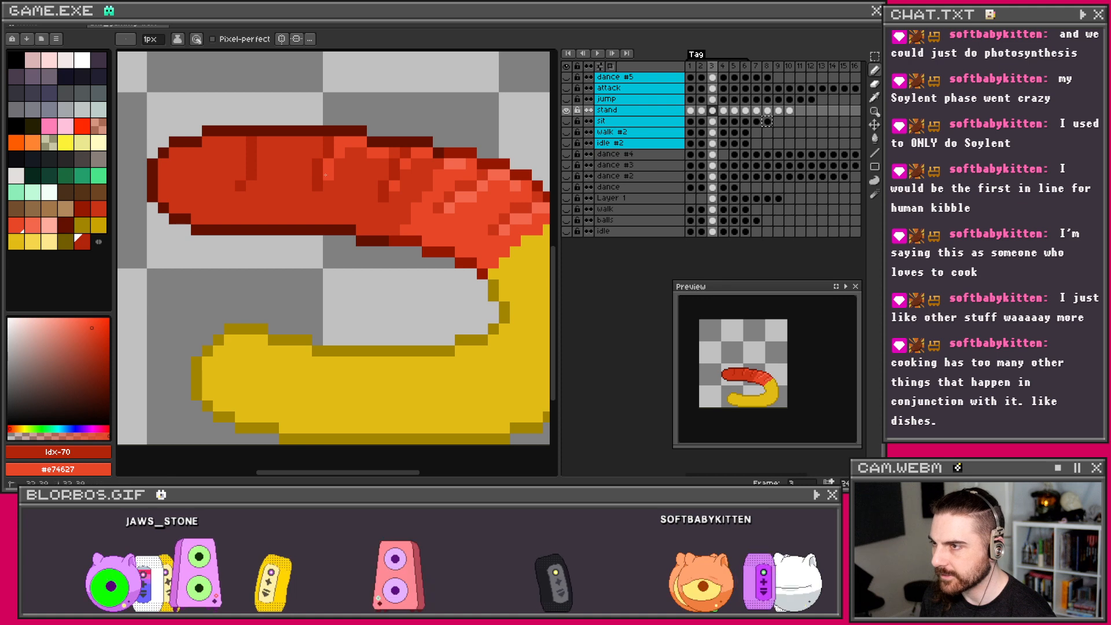
pyautogui.moveTo(312, 138); pyautogui.dragTo(283, 141)
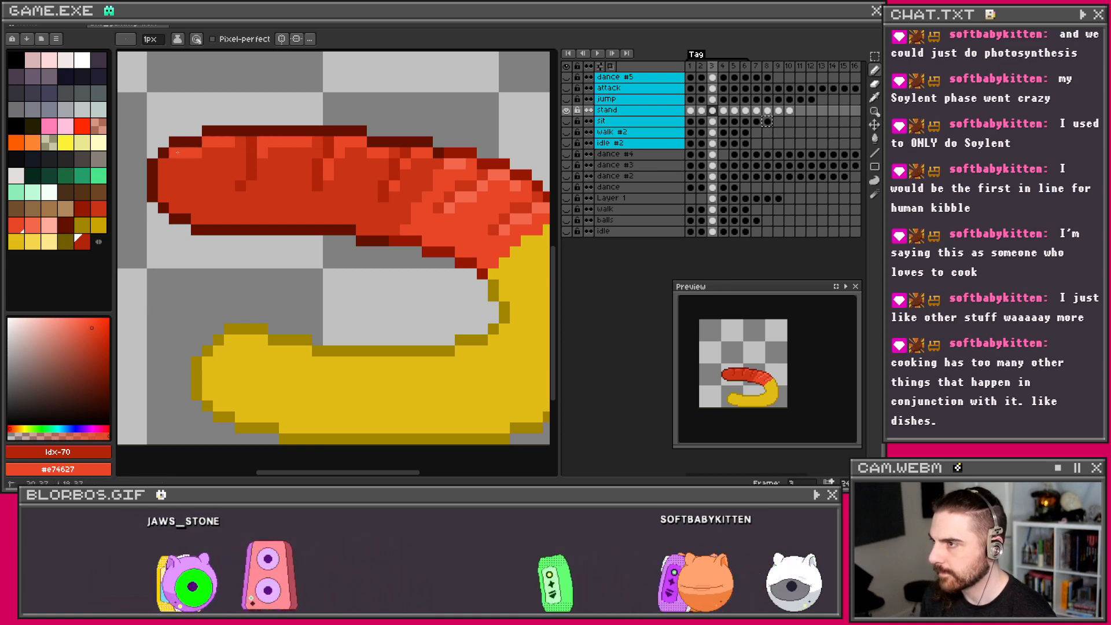
pyautogui.scroll(-1, 287, 144)
pyautogui.scroll(1, 234, 167)
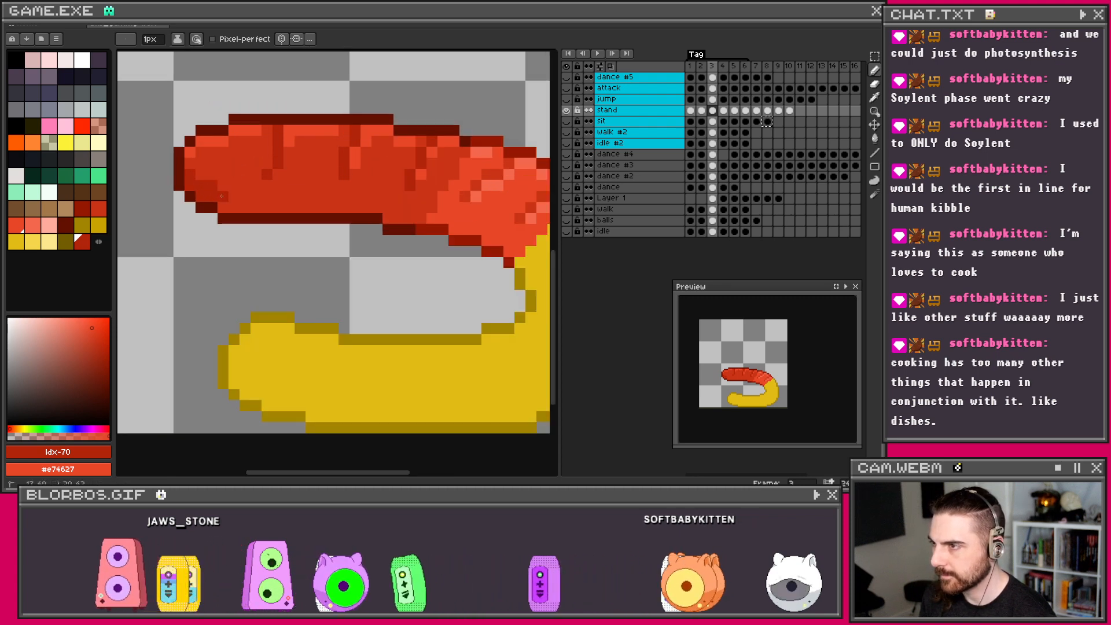
# Step: Extend the dark red shading line along the red half's lower left
pyautogui.moveTo(241, 204); pyautogui.dragTo(256, 207)
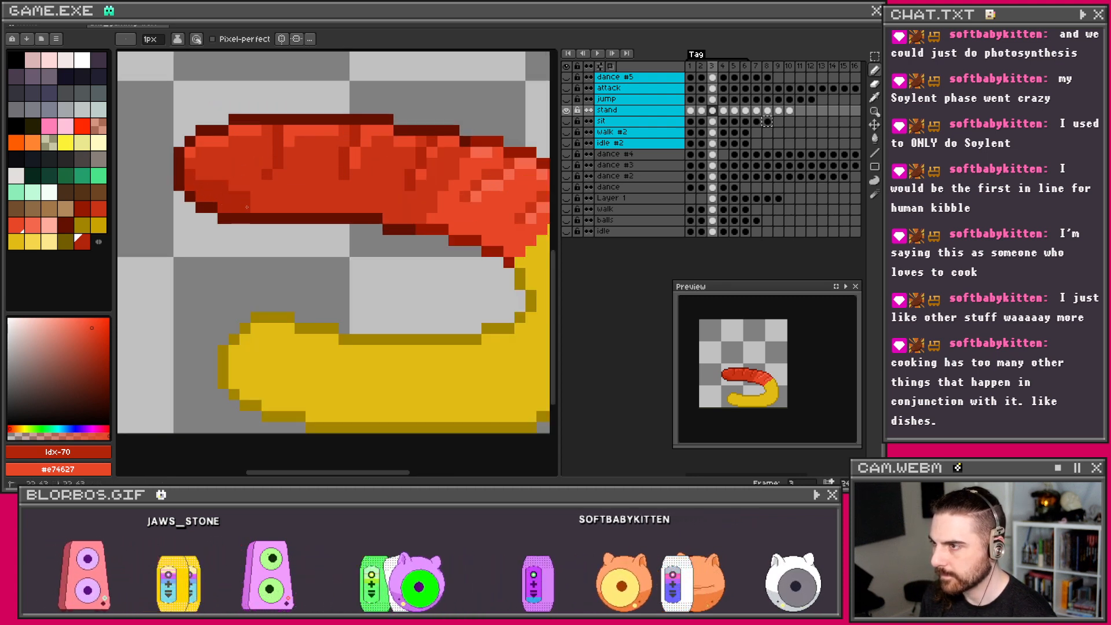
pyautogui.click(244, 198)
pyautogui.keyDown('shift'); pyautogui.click(355, 200); pyautogui.keyUp('shift')
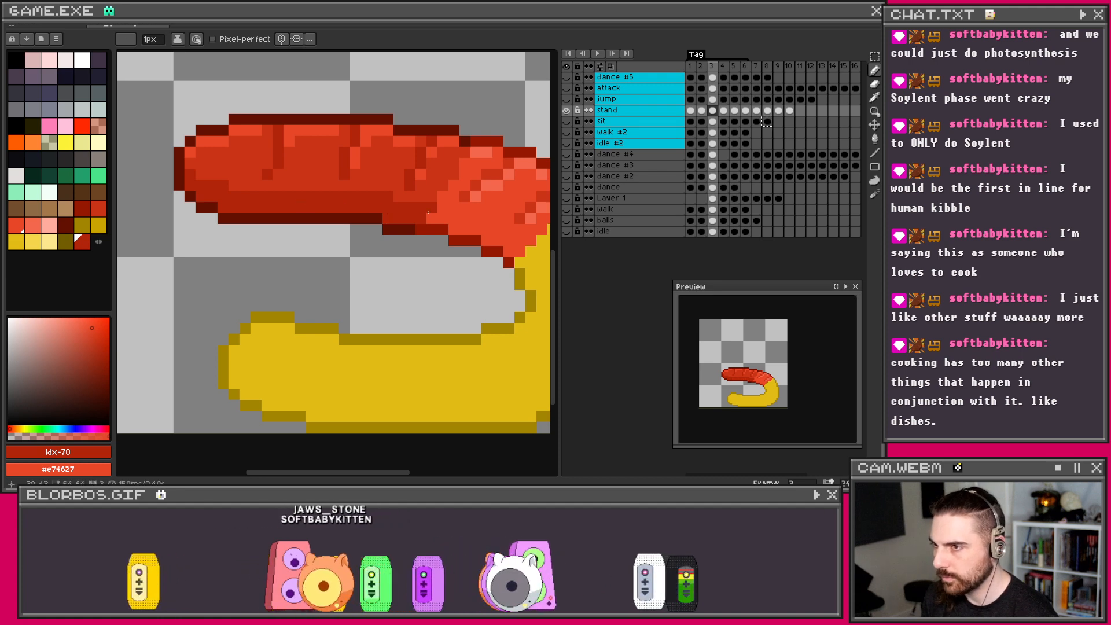
pyautogui.scroll(-1, 437, 212)
# Step: Sample mid red #ca3417 from the worm and shade the red half's lower edge
pyautogui.moveTo(448, 213); pyautogui.dragTo(386, 213)
pyautogui.press('i')
pyautogui.click(366, 199)
pyautogui.scroll(1, 369, 206)
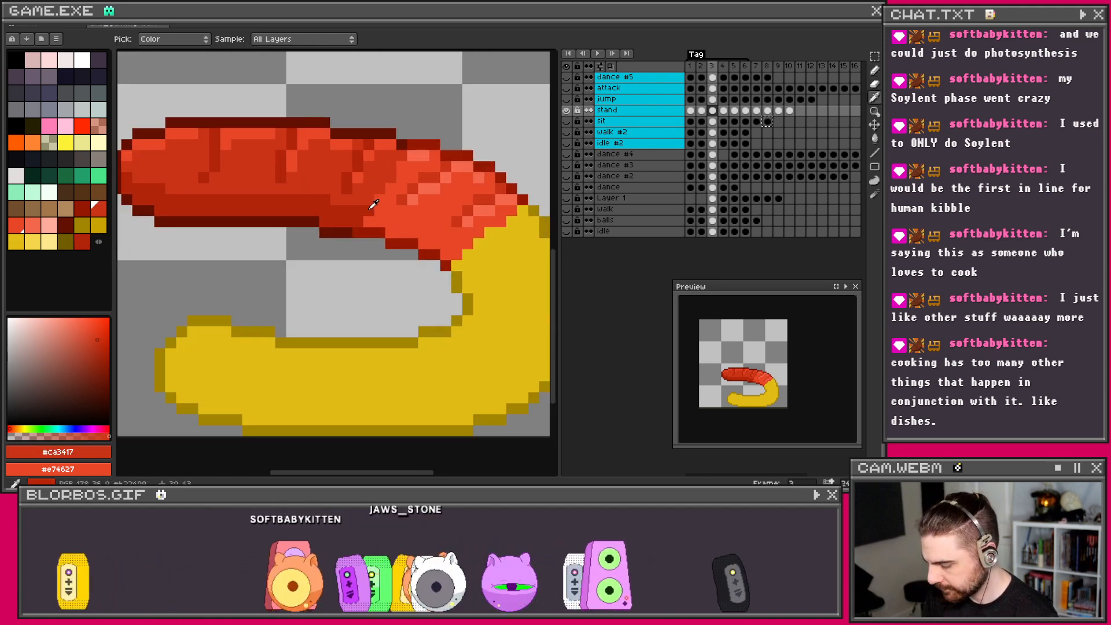
pyautogui.press('b')
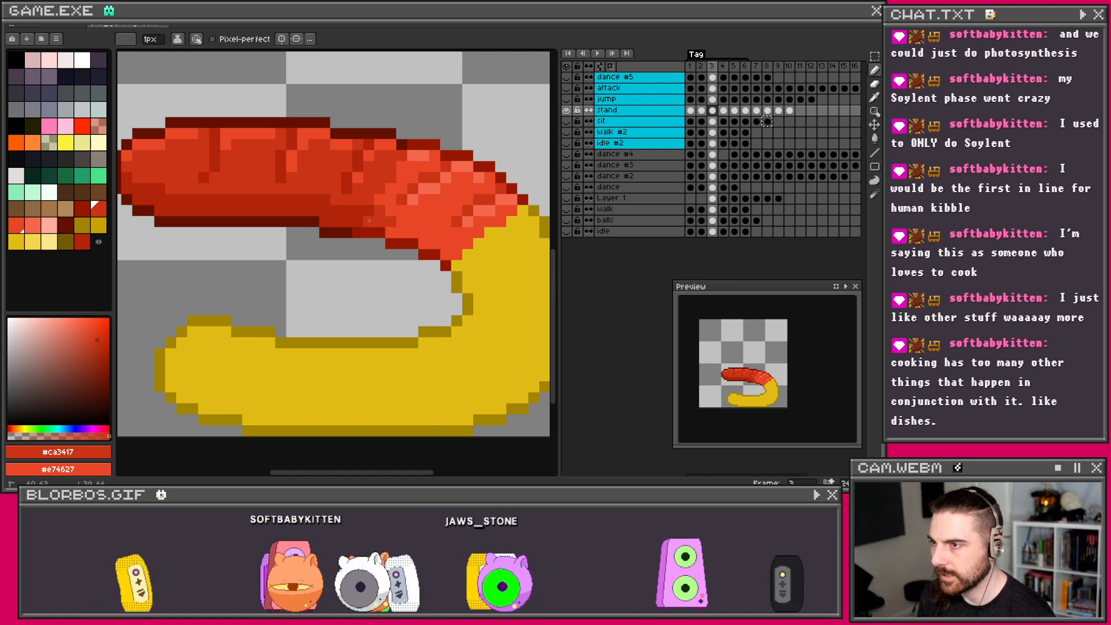
pyautogui.moveTo(369, 221); pyautogui.dragTo(396, 229)
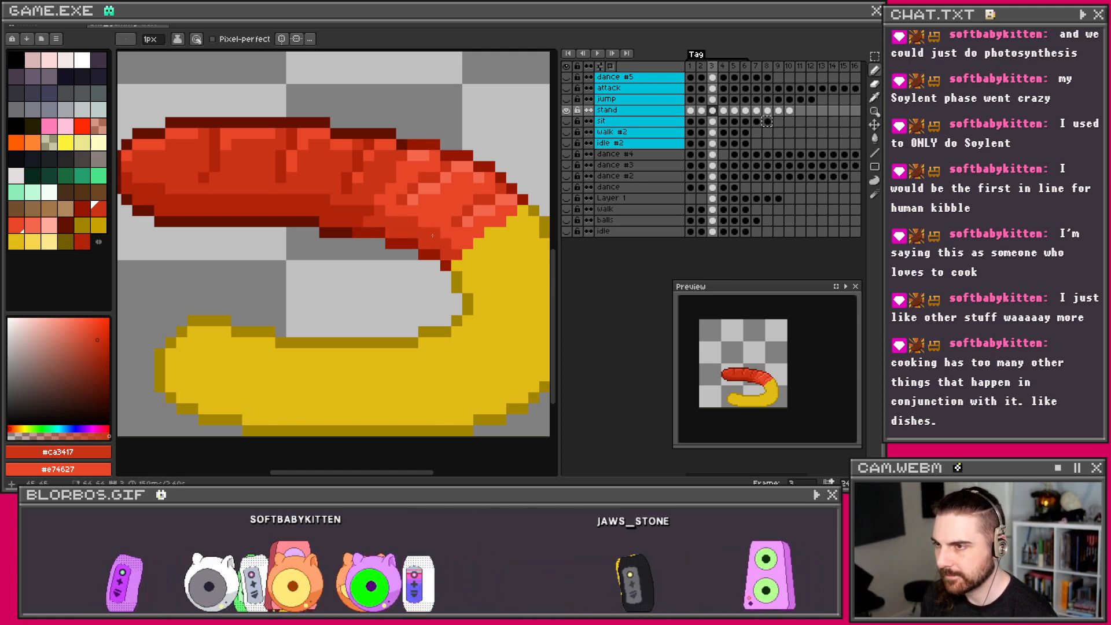
# Step: Compare the worm's pose across stand frames 3, 4 and 5
pyautogui.scroll(-1, 423, 230)
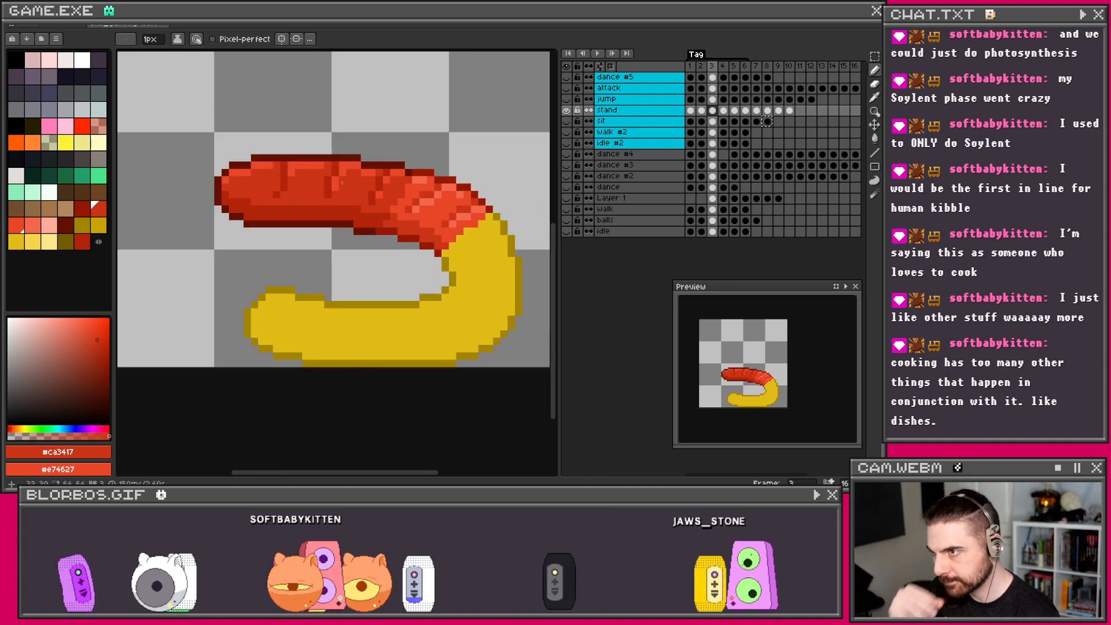
pyautogui.scroll(-3, 384, 173)
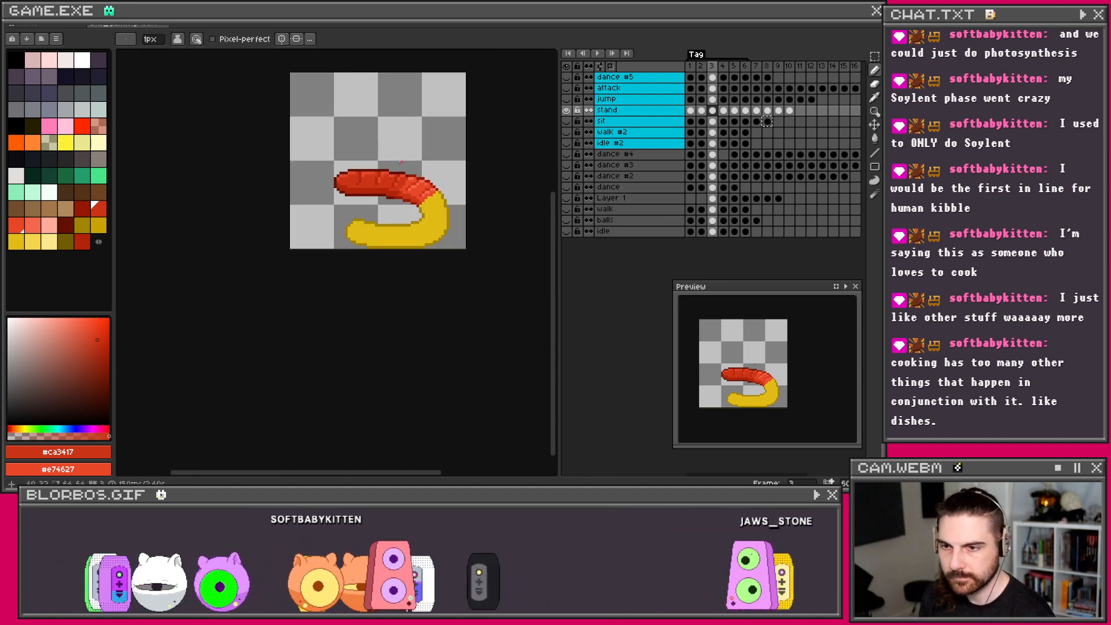
pyautogui.scroll(3, 398, 173)
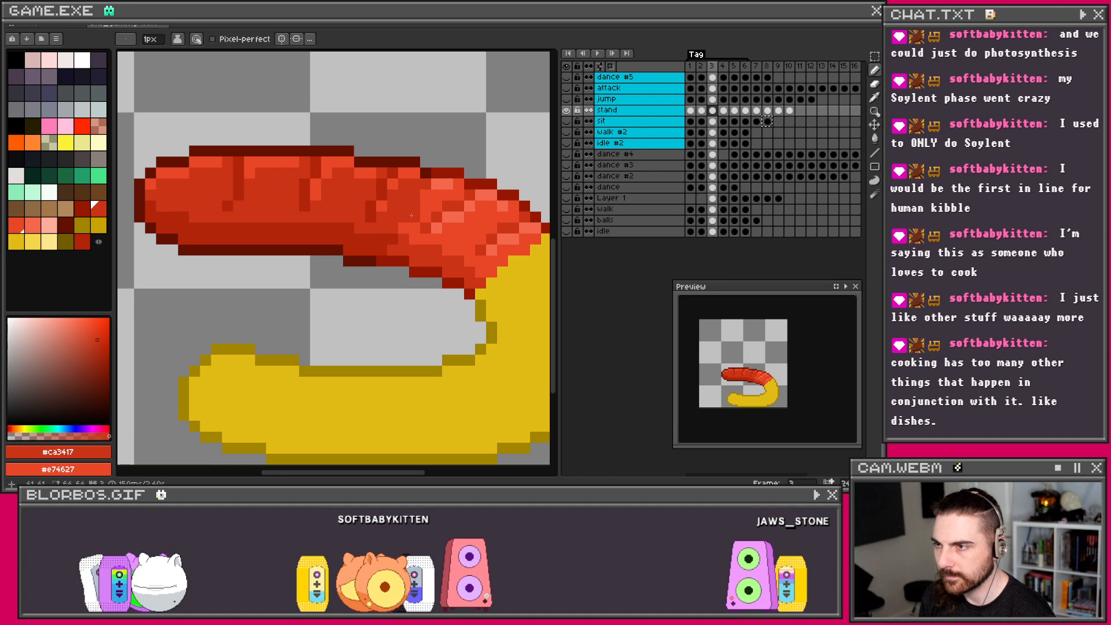
pyautogui.scroll(-2, 420, 230)
pyautogui.scroll(1, 417, 228)
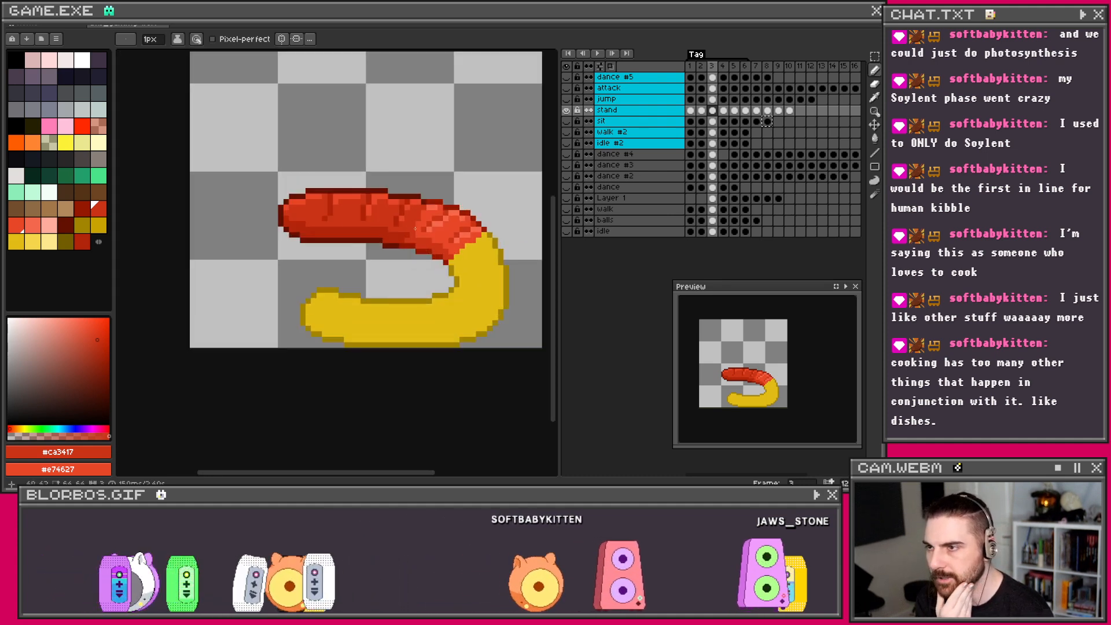
pyautogui.scroll(1, 408, 224)
pyautogui.scroll(-3, 437, 216)
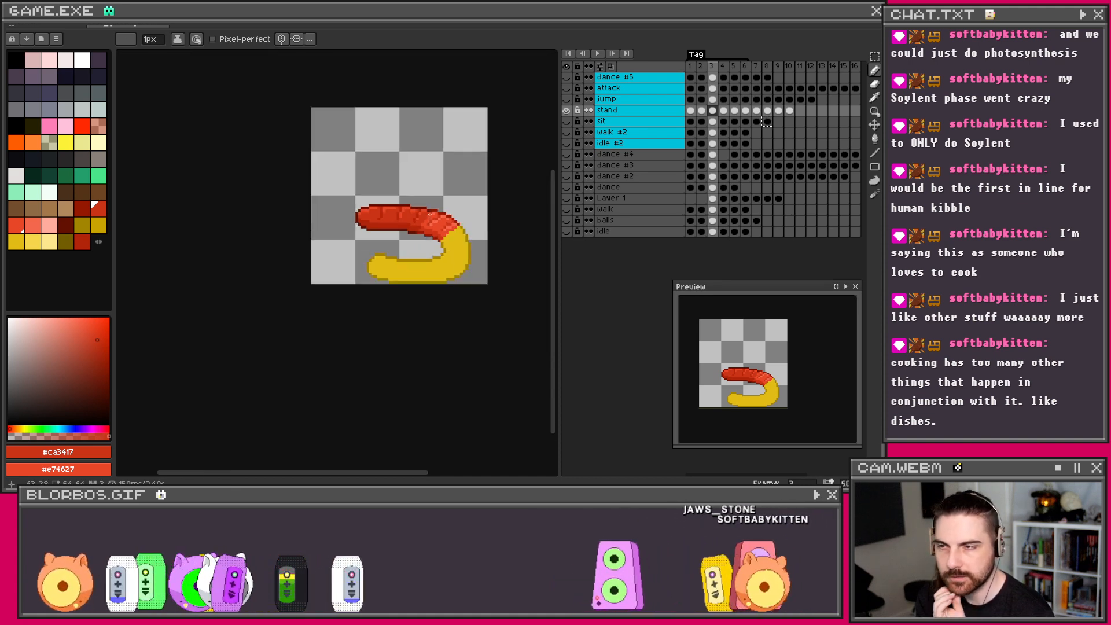
pyautogui.scroll(2, 430, 214)
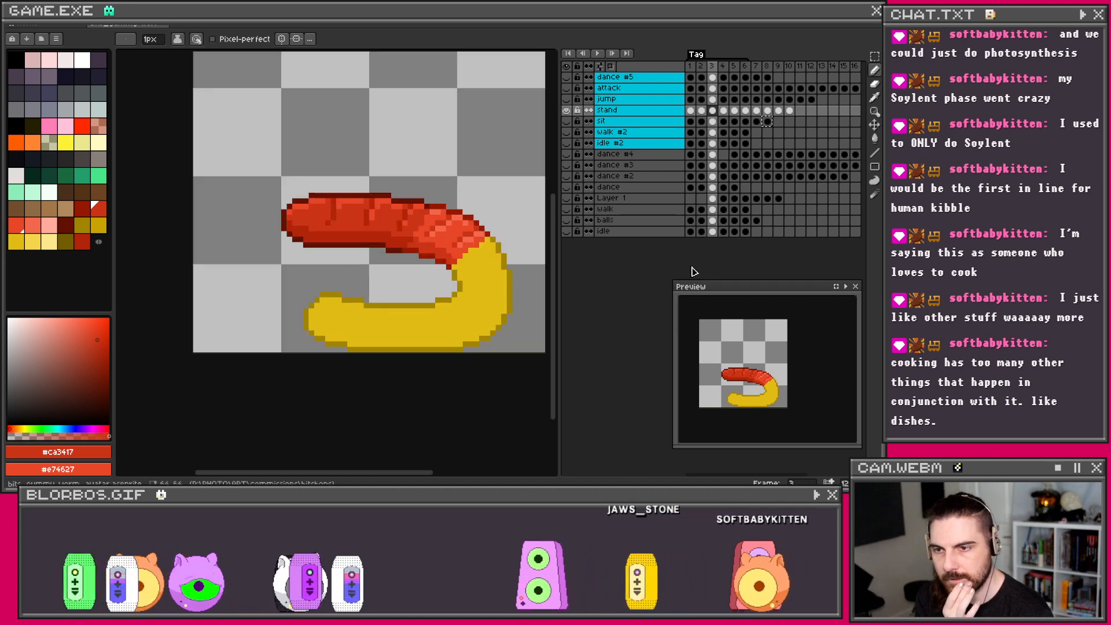
pyautogui.click(723, 110)
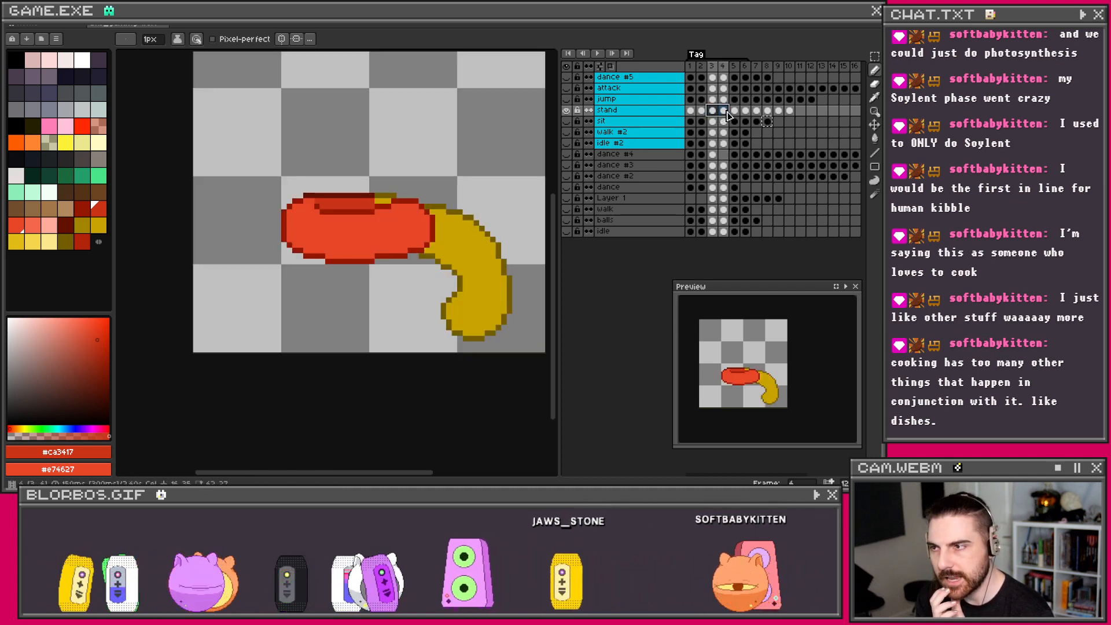
pyautogui.click(715, 111)
pyautogui.moveTo(715, 112)
pyautogui.mouseDown()
pyautogui.moveTo(767, 112)
pyautogui.moveTo(714, 115)
pyautogui.mouseUp()
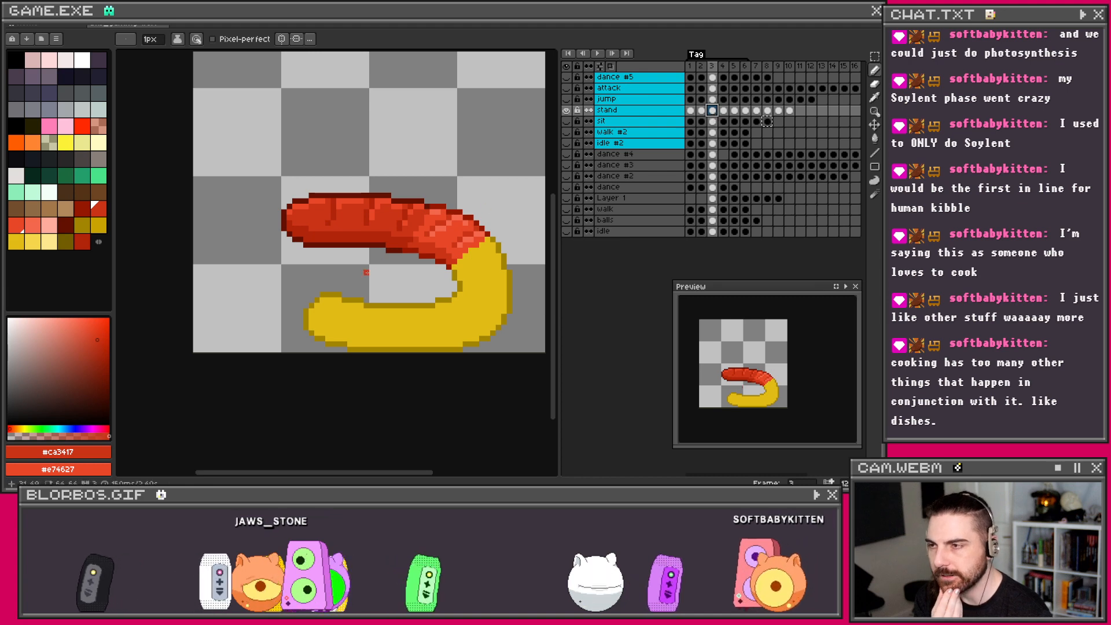
# Step: Sample the lighter red #f4684d from the worm's red half as the second colour
pyautogui.scroll(1, 387, 186)
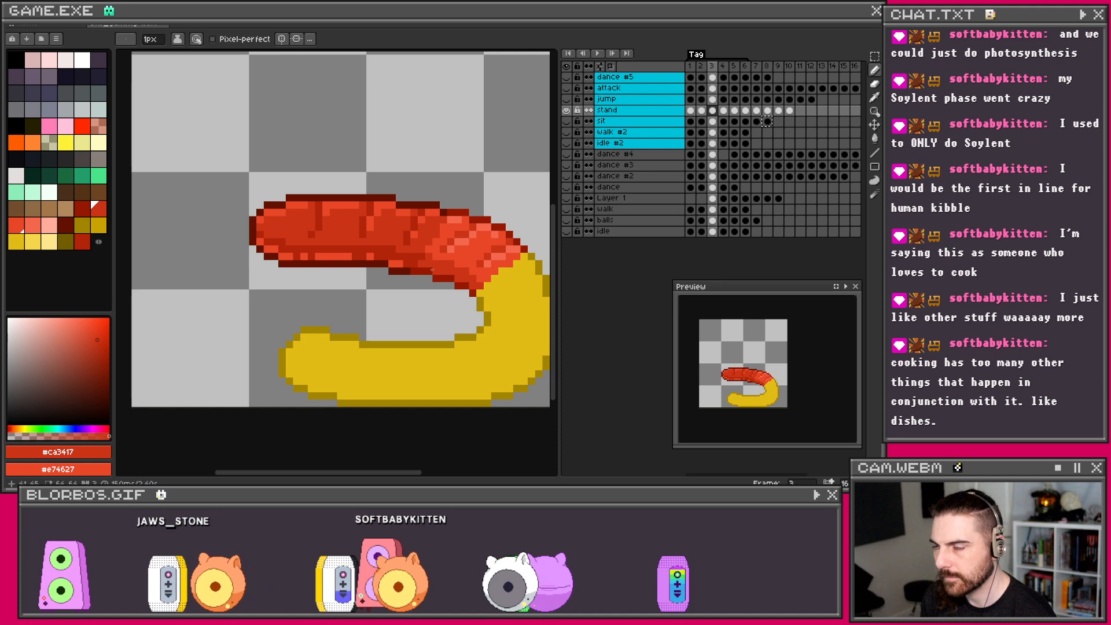
pyautogui.scroll(-4, 388, 261)
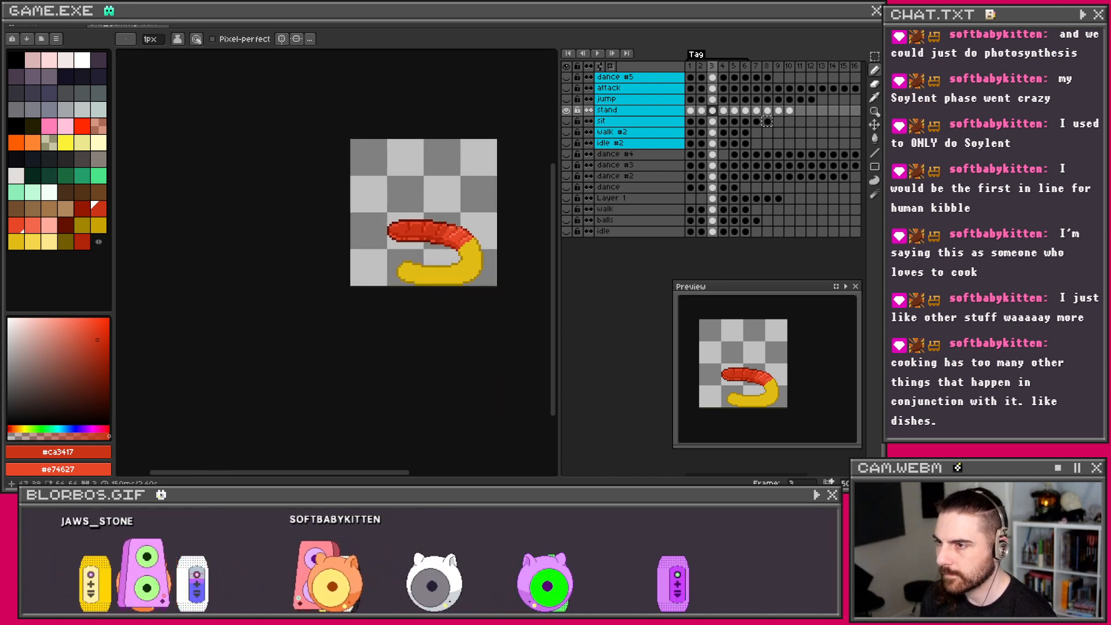
pyautogui.scroll(4, 446, 237)
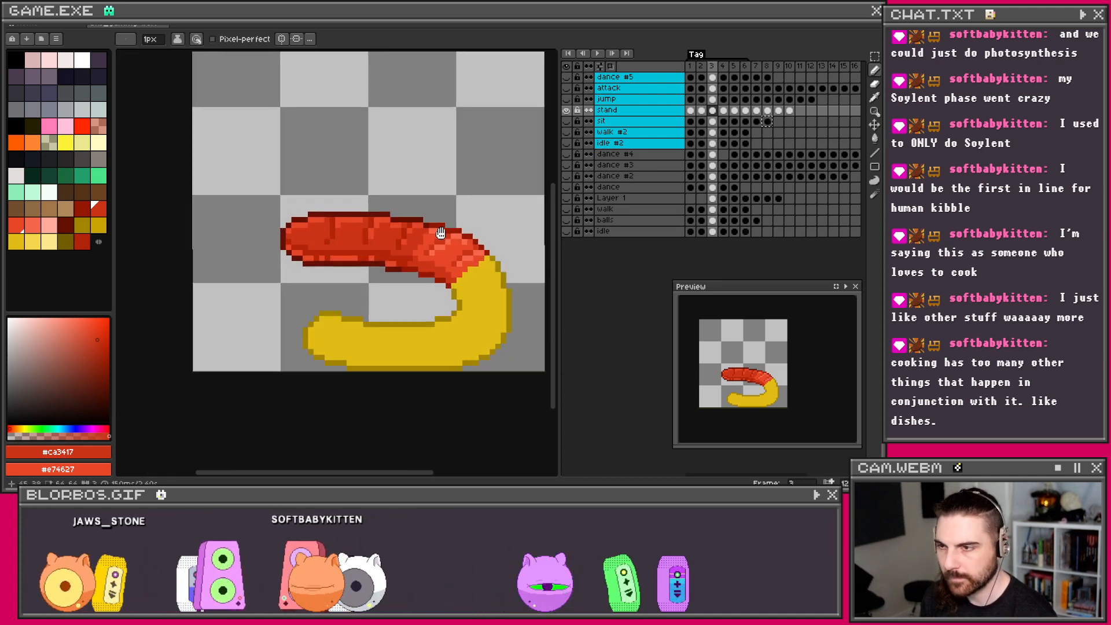
pyautogui.keyDown('alt'); pyautogui.rightClick(407, 270); pyautogui.keyUp('alt')
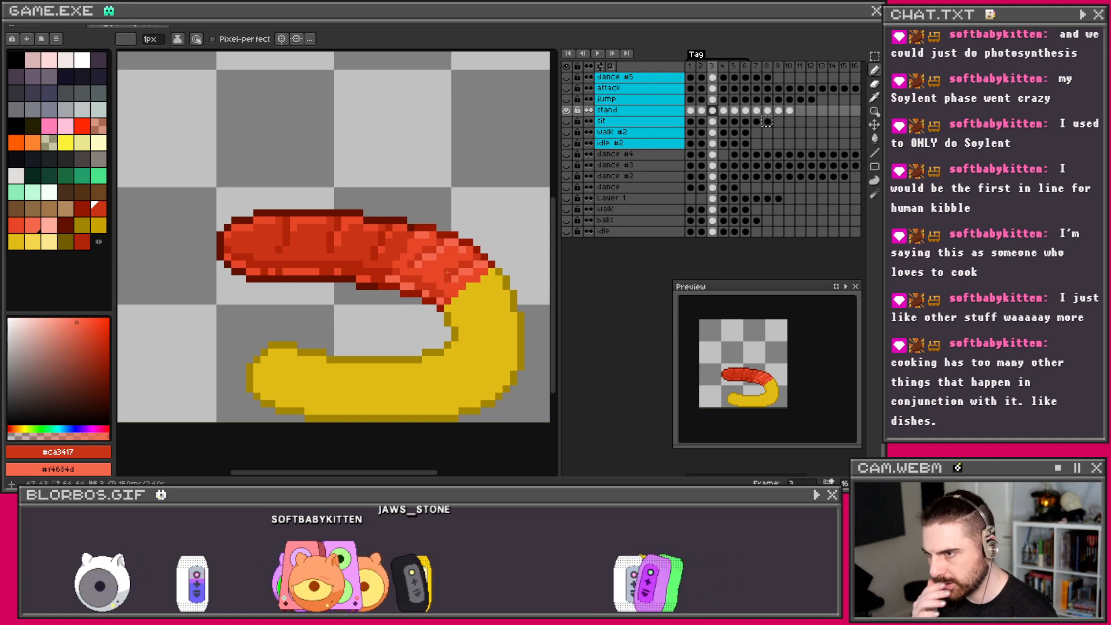
pyautogui.scroll(1, 447, 274)
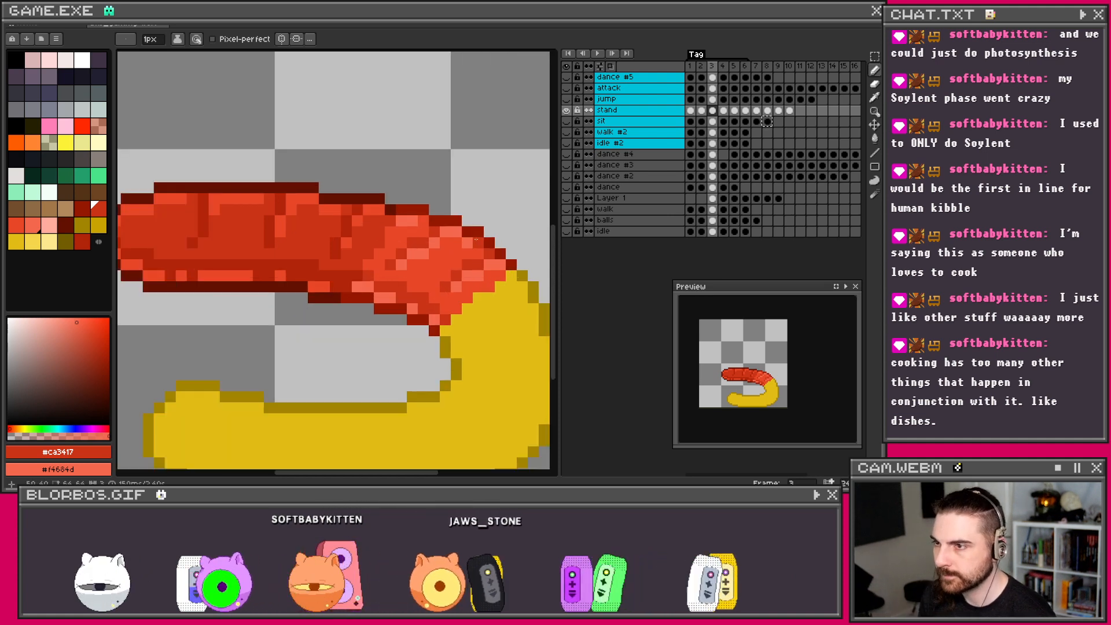
pyautogui.scroll(-1, 434, 230)
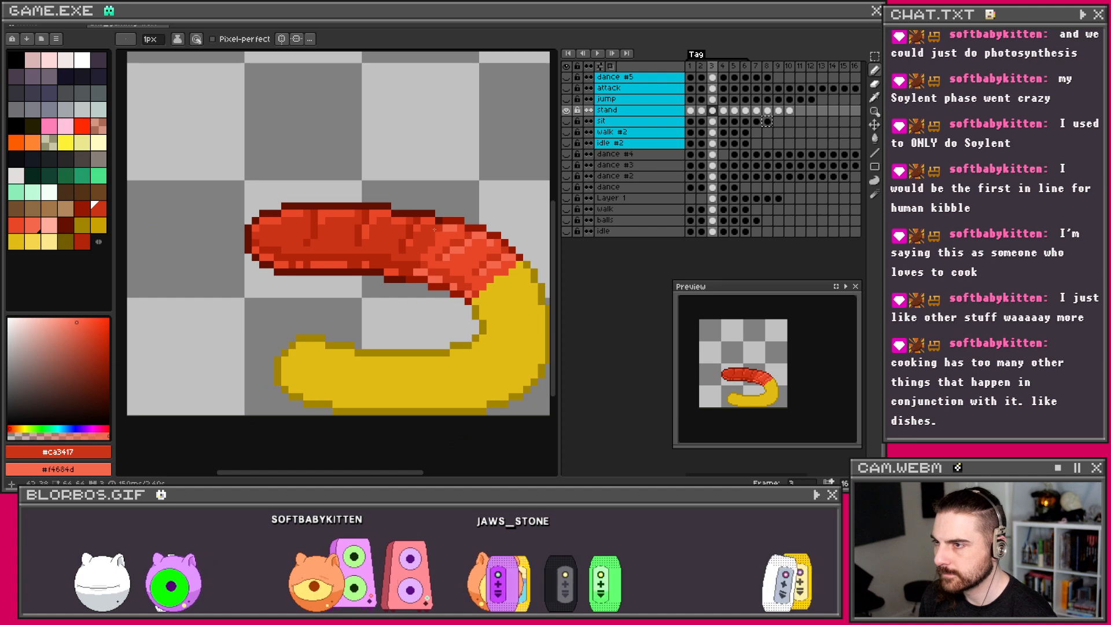
# Step: Sample dark yellow #c9a400 and light yellow #f5d64b from frame 2, then return to frame 3
pyautogui.click(702, 111)
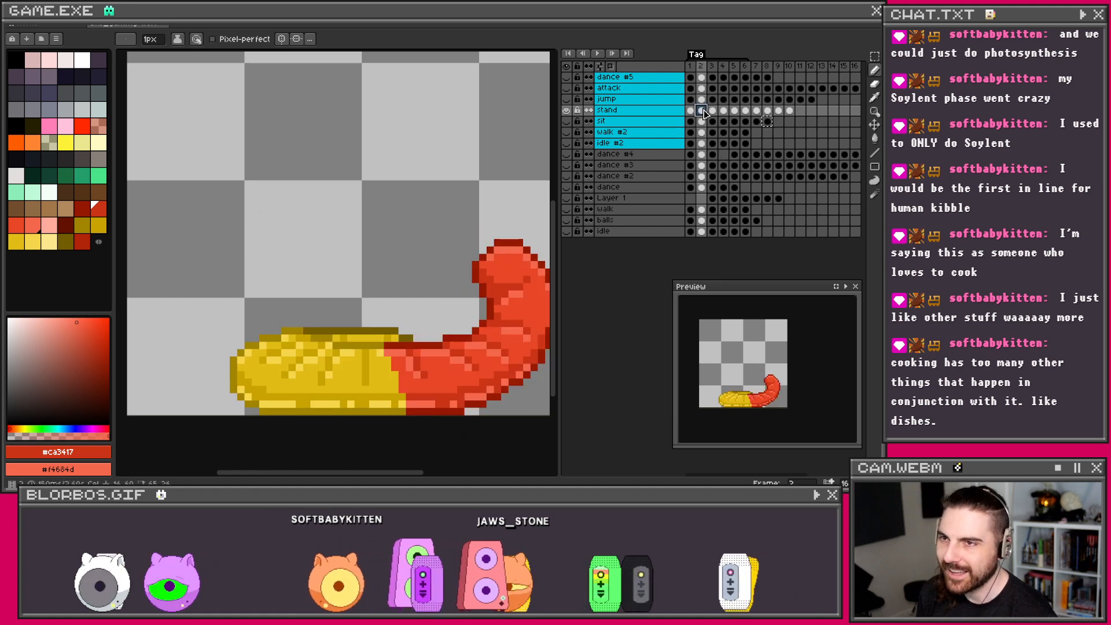
pyautogui.press('i')
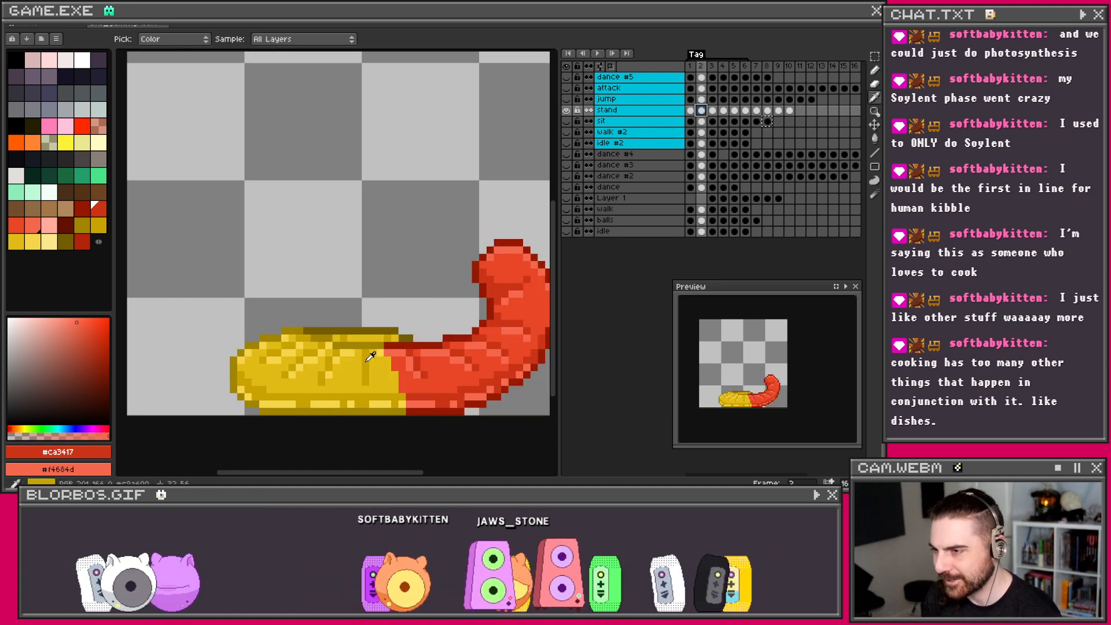
pyautogui.click(371, 355)
pyautogui.rightClick(357, 345)
pyautogui.press('b')
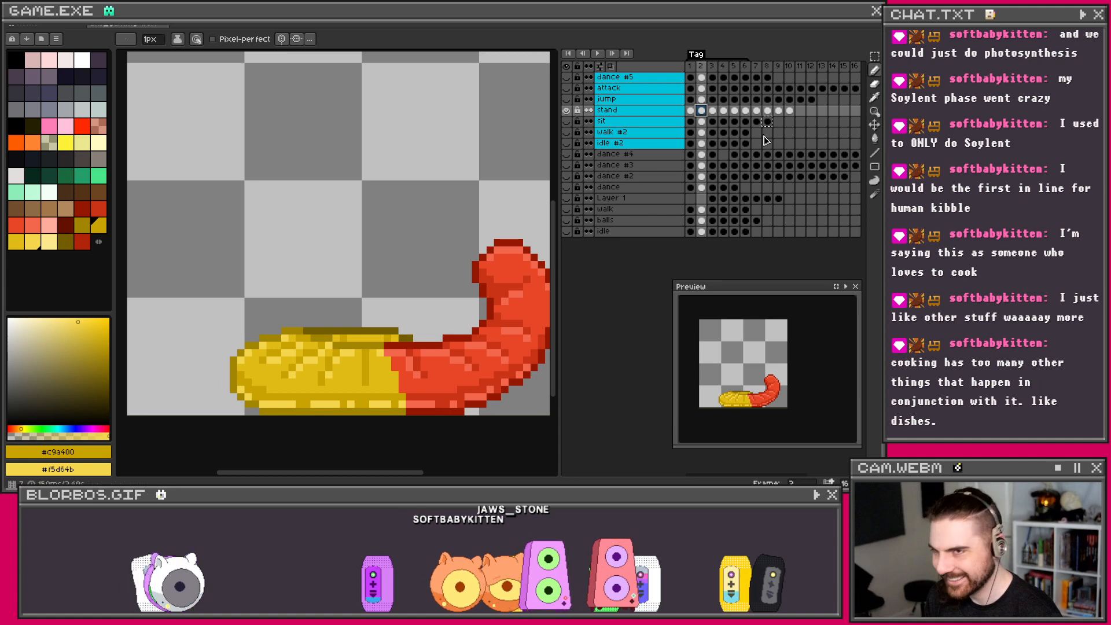
pyautogui.click(715, 111)
# Step: Recentre the worm and undo the stray short dark-yellow stroke
pyautogui.moveTo(505, 293); pyautogui.dragTo(461, 264)
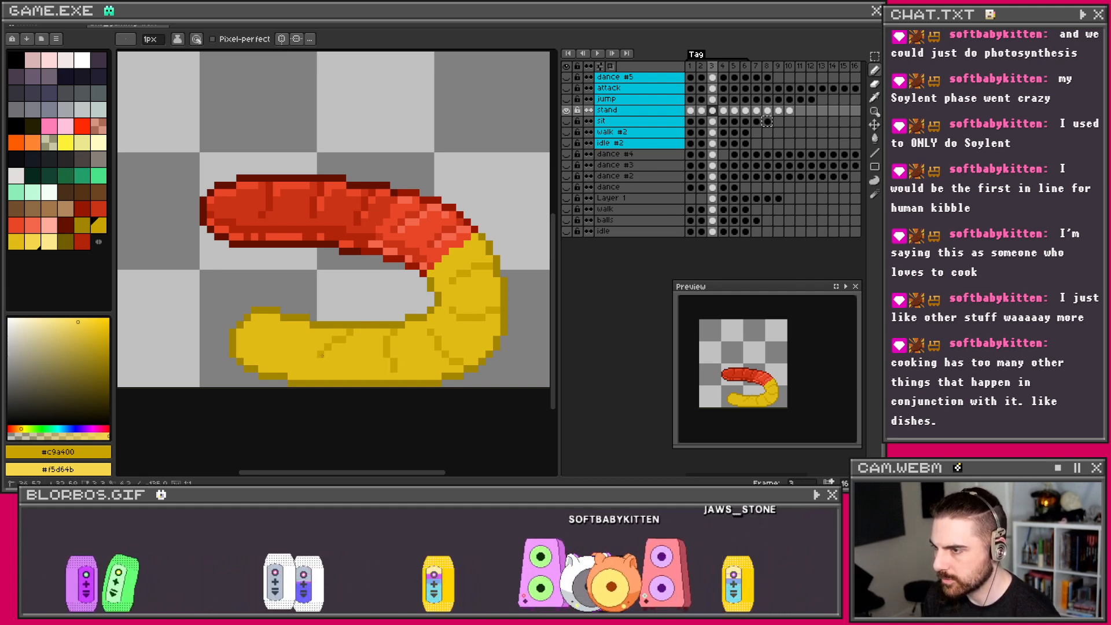
pyautogui.press('v')
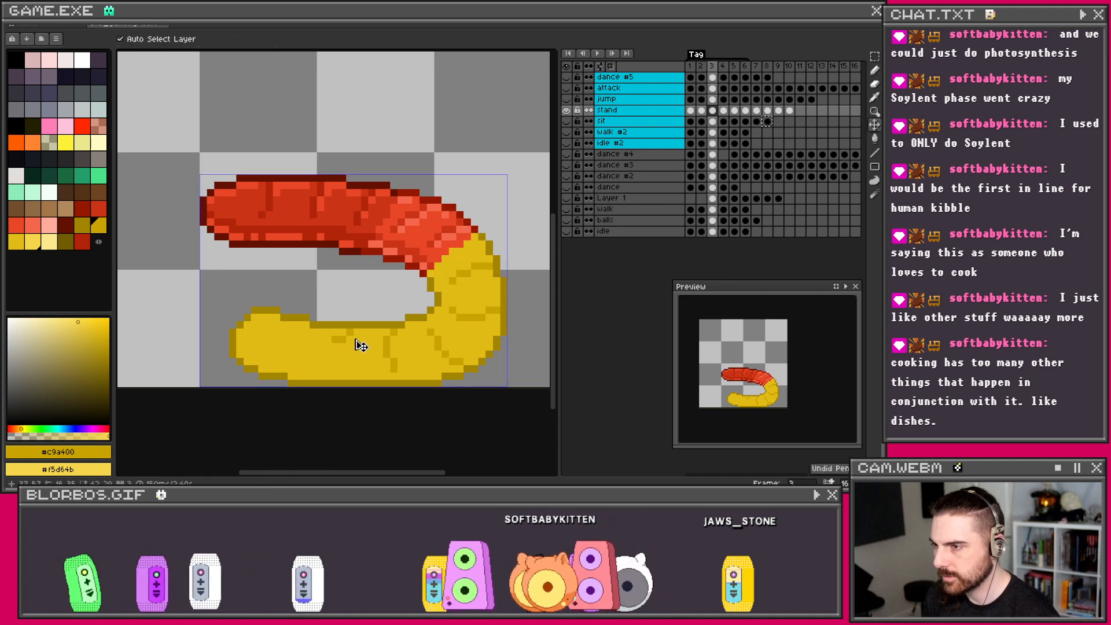
pyautogui.press('b')
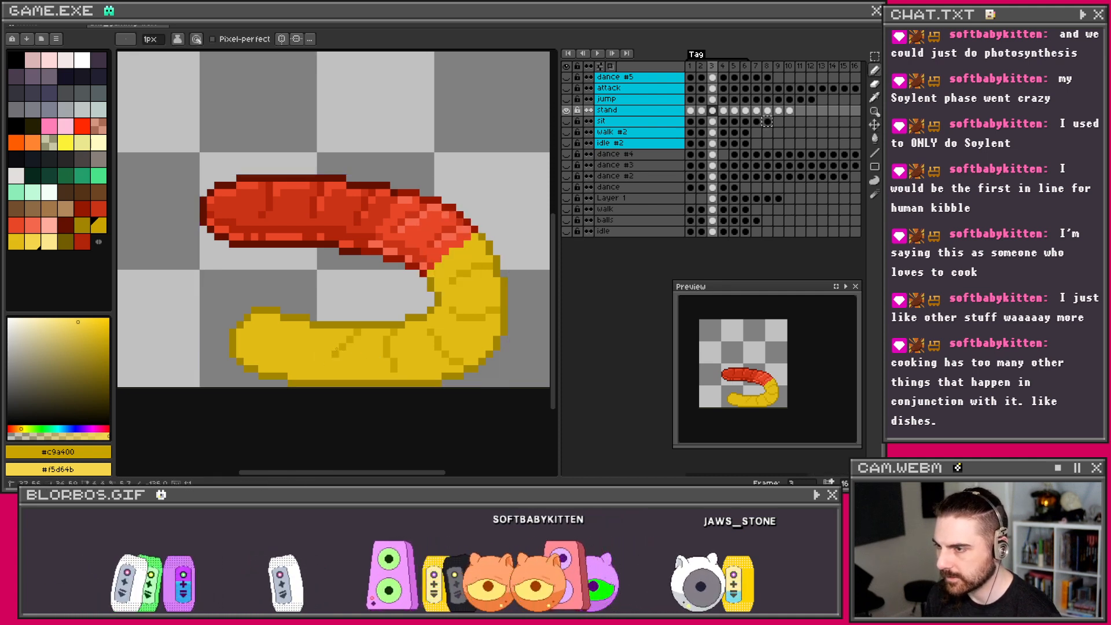
pyautogui.hotkey('ctrl', 'z')
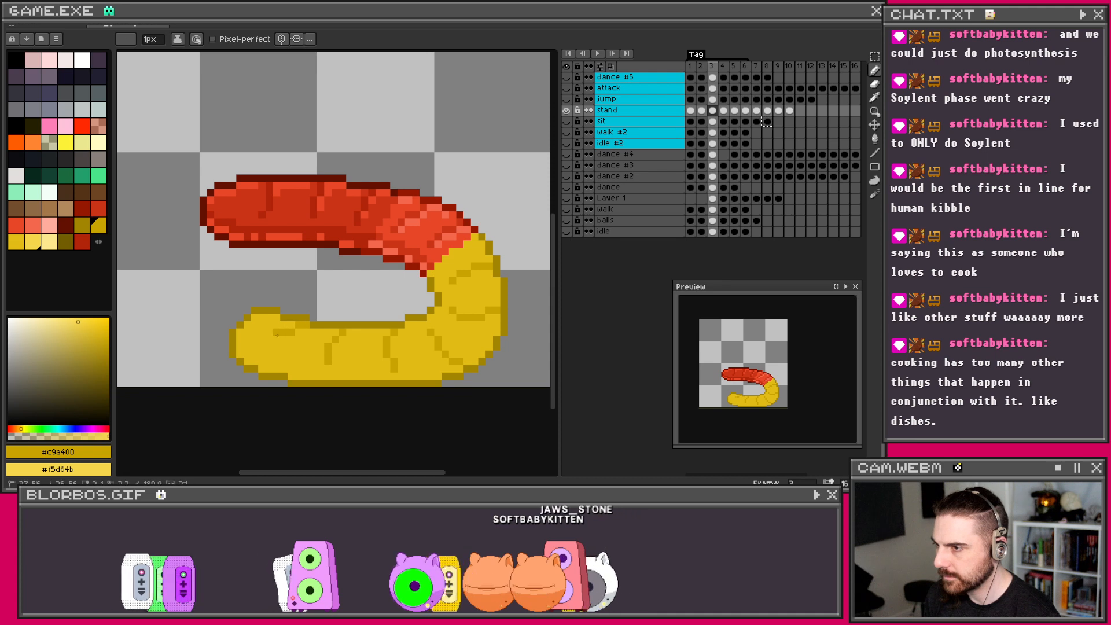
pyautogui.scroll(-1, 268, 347)
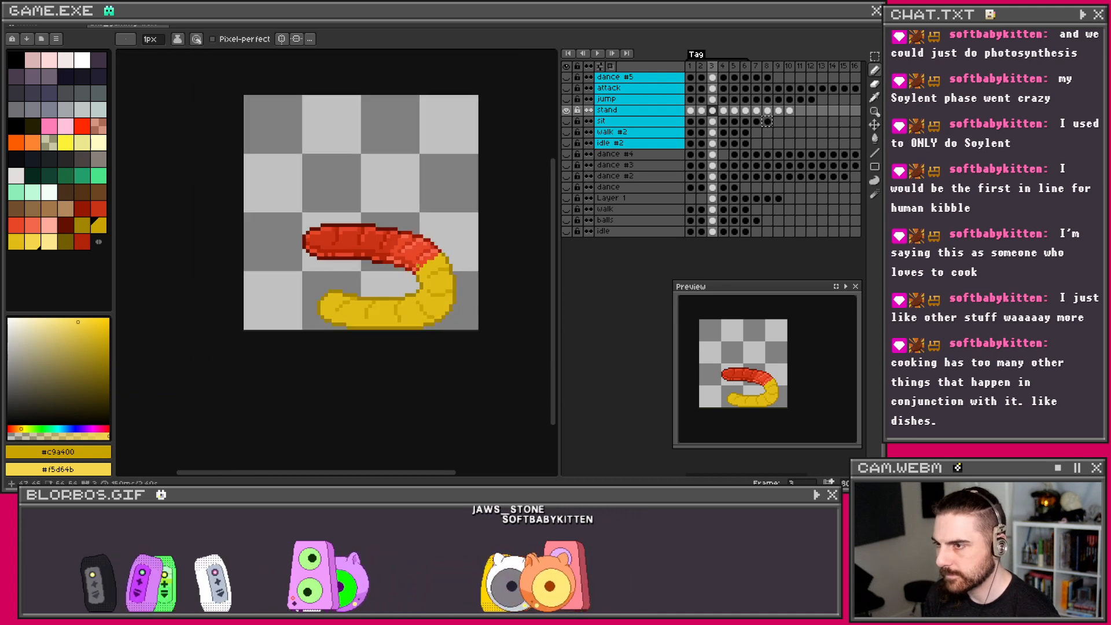
pyautogui.scroll(3, 272, 300)
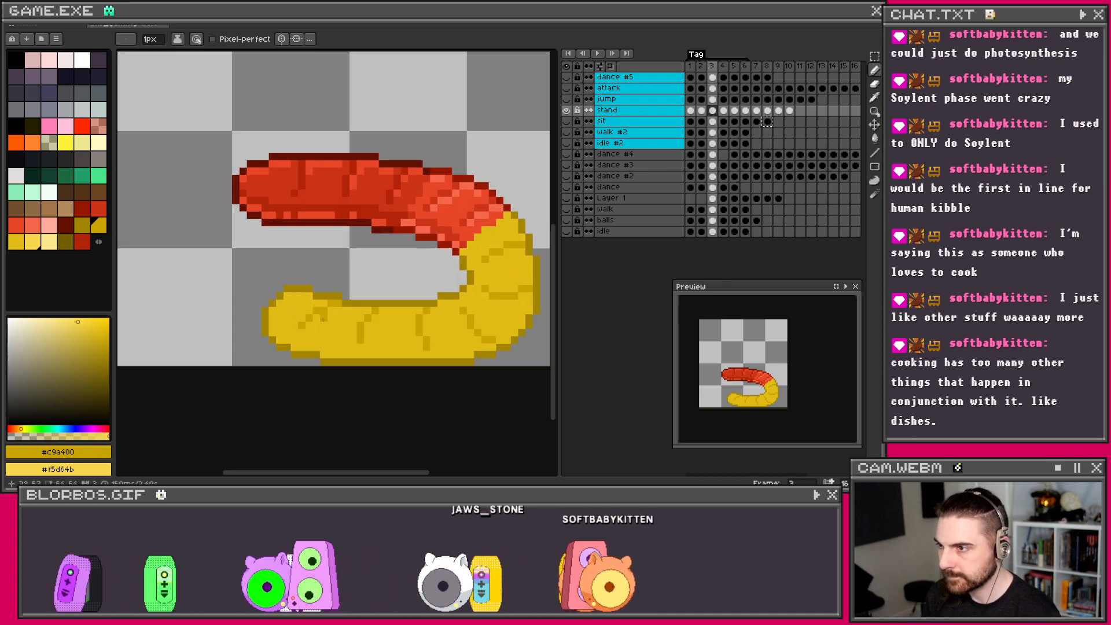
# Step: Paint a light-yellow highlight row and texture pixels with dark-yellow accents on the yellow half
pyautogui.moveTo(336, 306)
pyautogui.mouseDown()
pyautogui.moveTo(416, 305)
pyautogui.moveTo(387, 339)
pyautogui.moveTo(404, 337)
pyautogui.moveTo(422, 307)
pyautogui.moveTo(492, 306)
pyautogui.moveTo(477, 329)
pyautogui.moveTo(488, 341)
pyautogui.moveTo(431, 335)
pyautogui.mouseUp()
pyautogui.click(392, 306)
pyautogui.click(424, 307)
pyautogui.click(490, 306)
pyautogui.rightClick(468, 349)
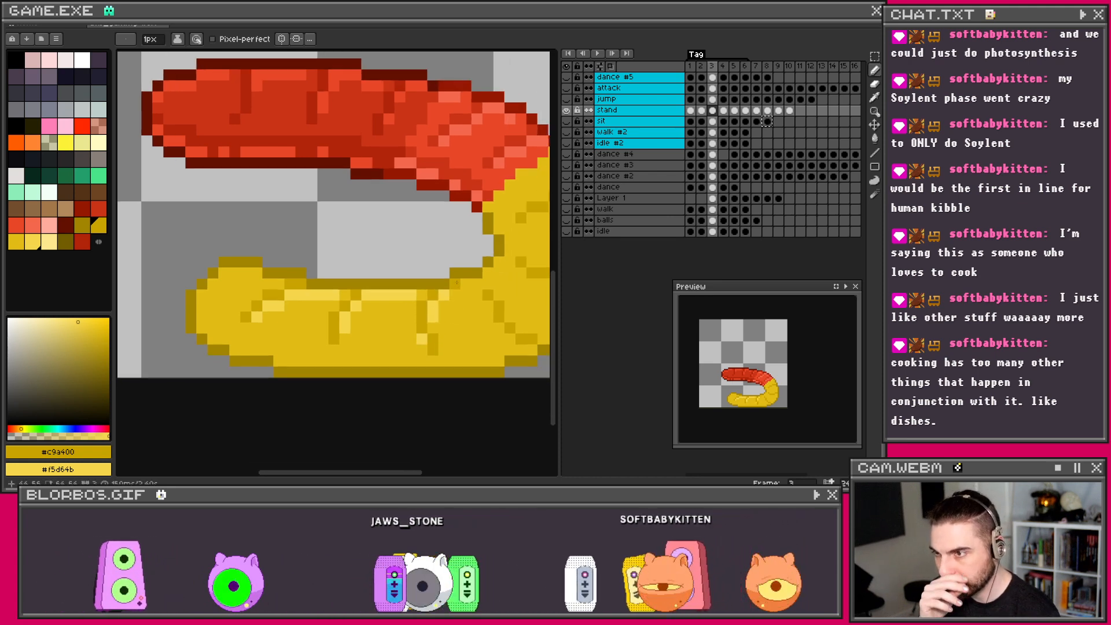
# Step: Pan and zoom across frame 3's worm to inspect the yellow half
pyautogui.moveTo(491, 272); pyautogui.dragTo(433, 277)
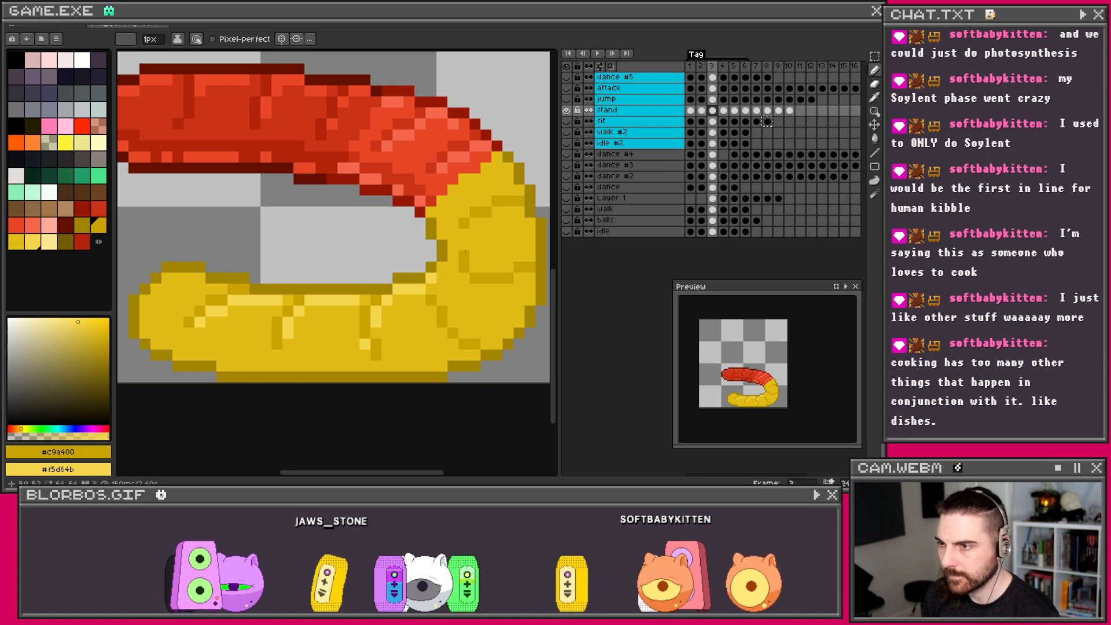
pyautogui.scroll(-2, 461, 252)
pyautogui.scroll(2, 463, 318)
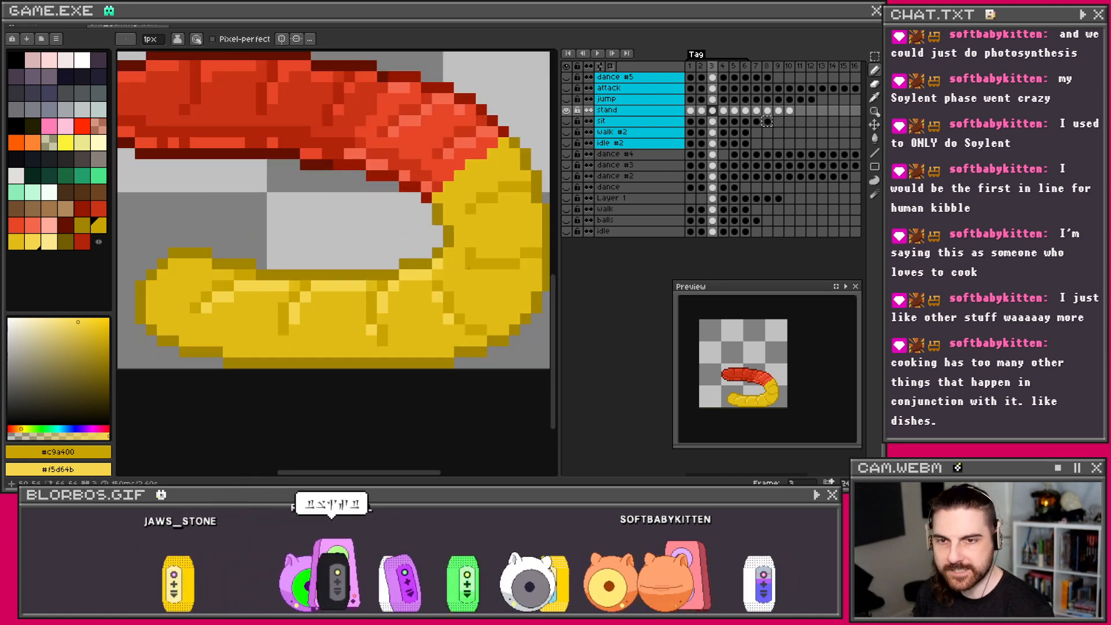
pyautogui.scroll(1, 491, 276)
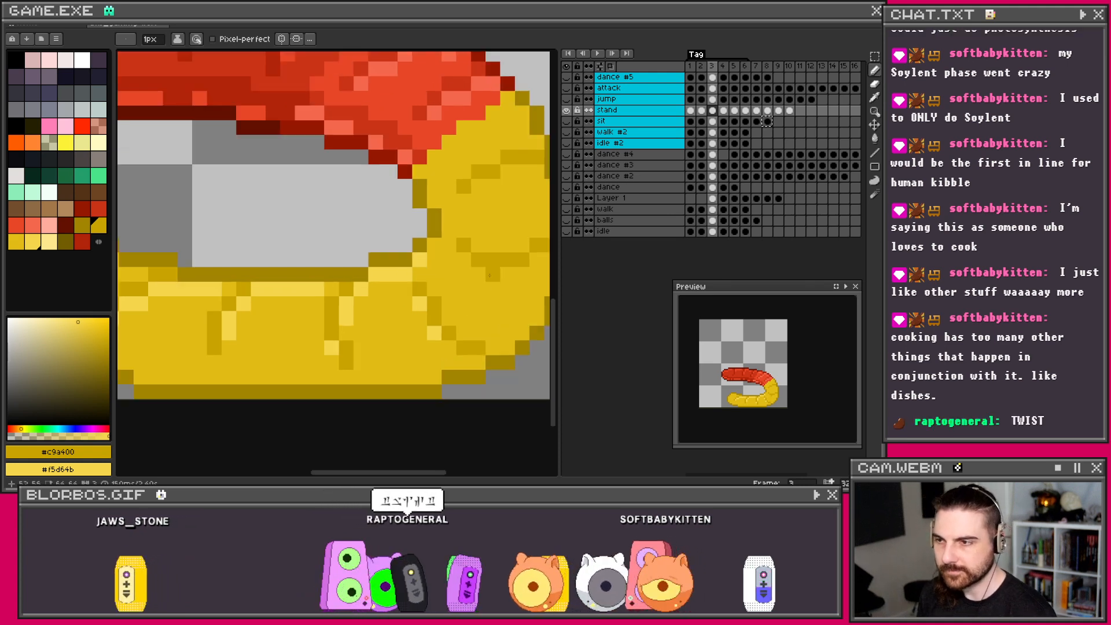
pyautogui.scroll(-2, 483, 277)
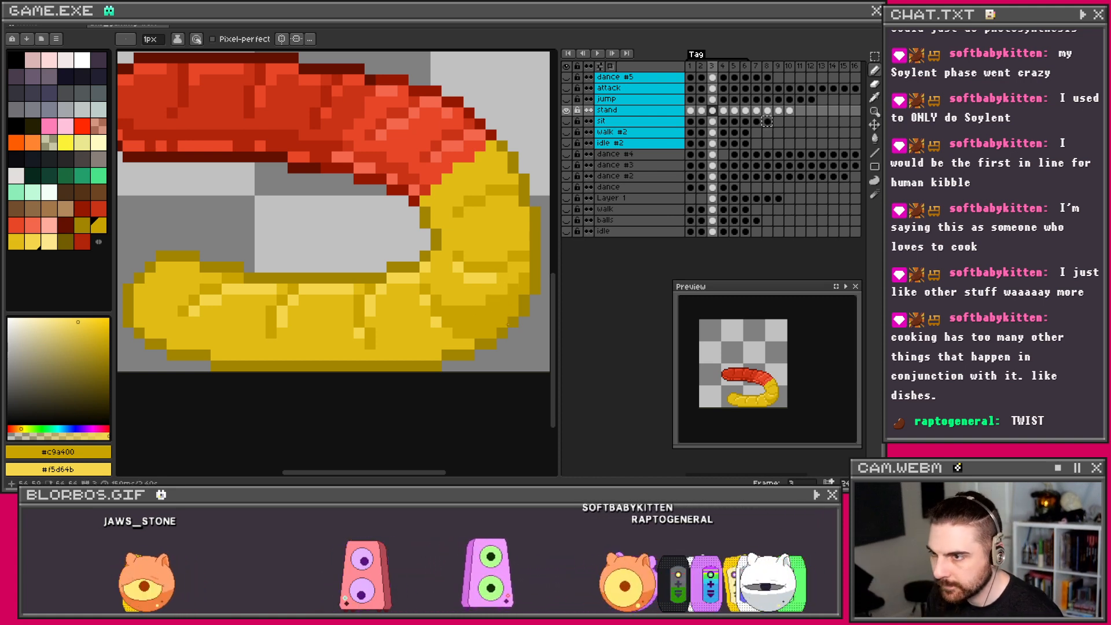
pyautogui.scroll(-3, 507, 324)
pyautogui.scroll(2, 497, 322)
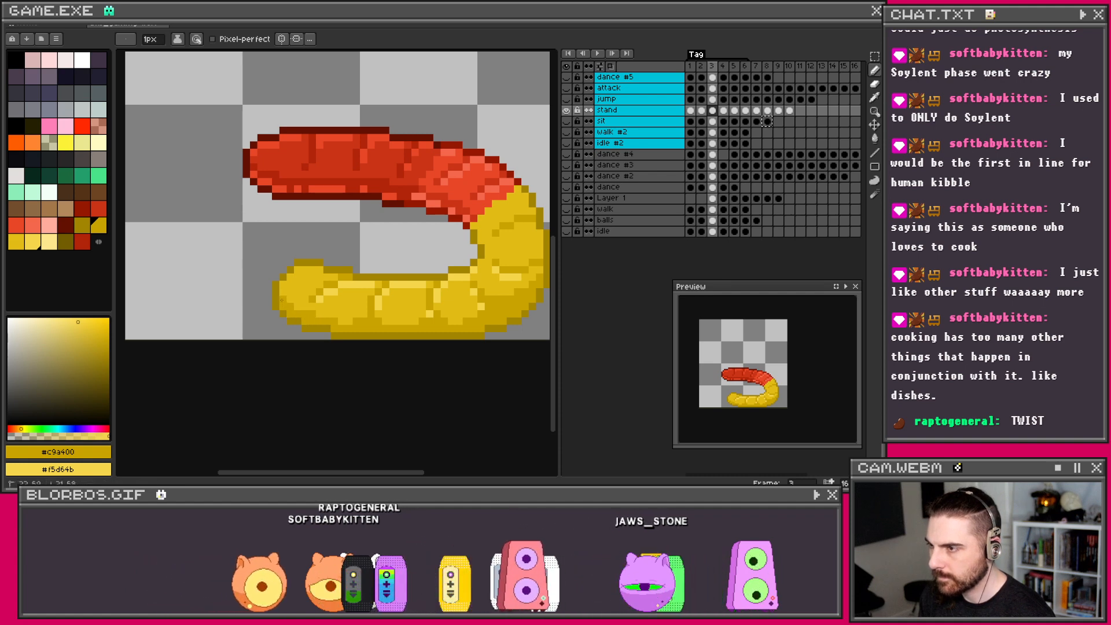
pyautogui.scroll(-3, 283, 301)
pyautogui.scroll(2, 335, 304)
pyautogui.scroll(2, 336, 304)
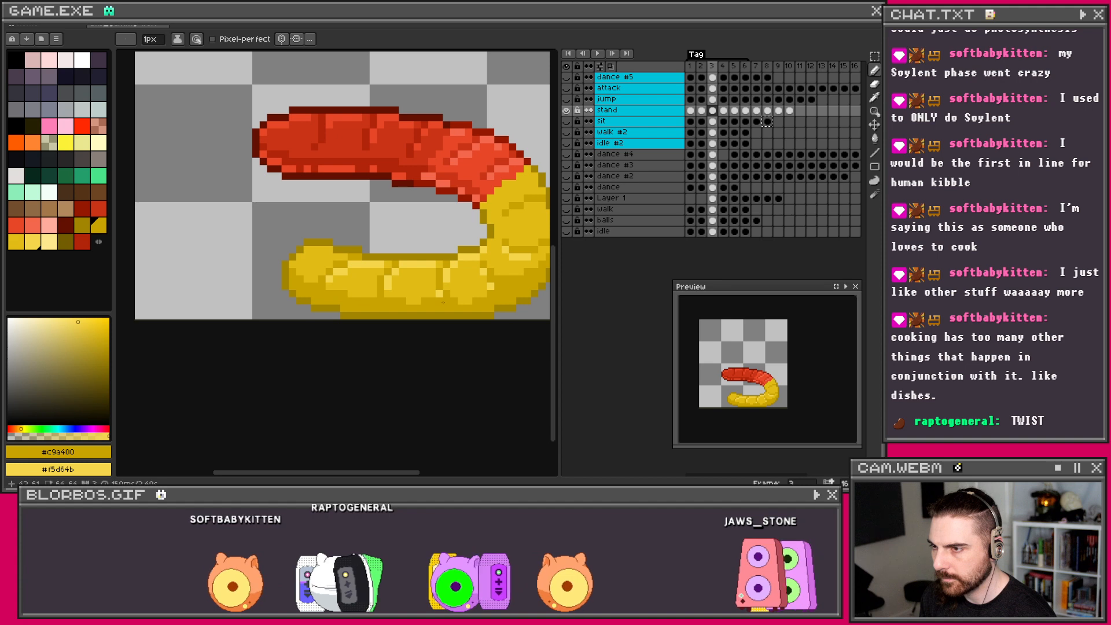
pyautogui.scroll(-2, 480, 302)
pyautogui.scroll(1, 480, 301)
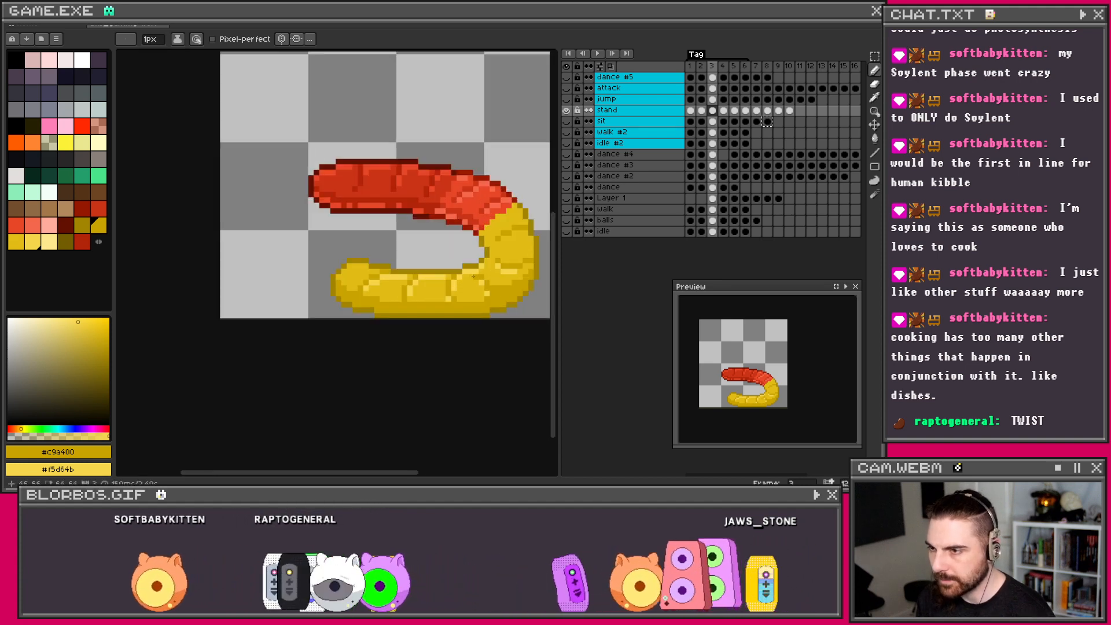
pyautogui.scroll(1, 480, 301)
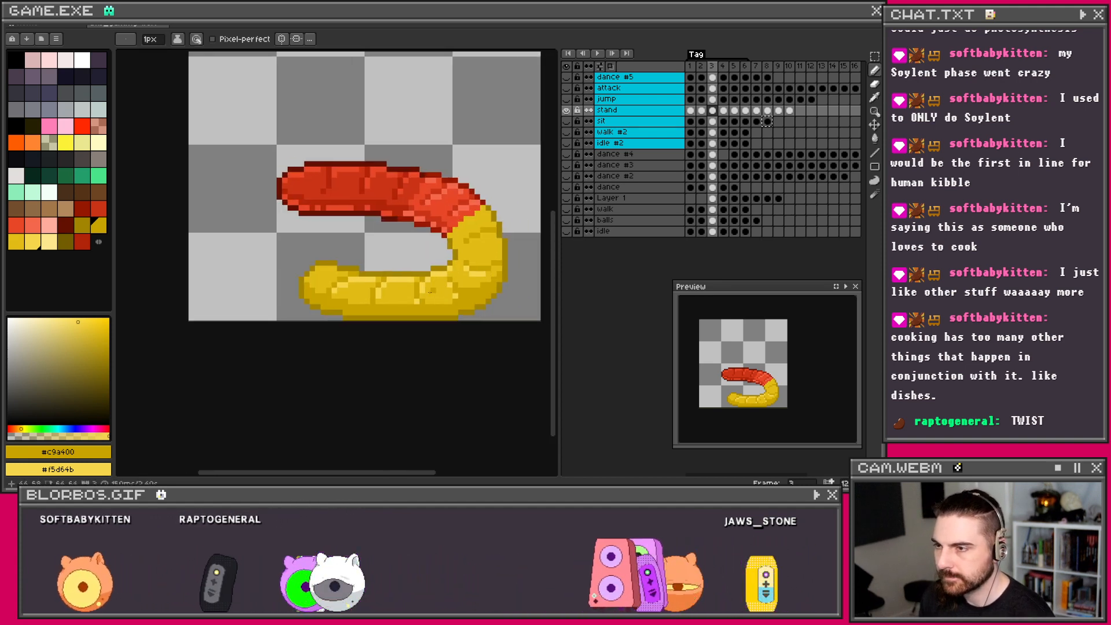
pyautogui.scroll(1, 430, 293)
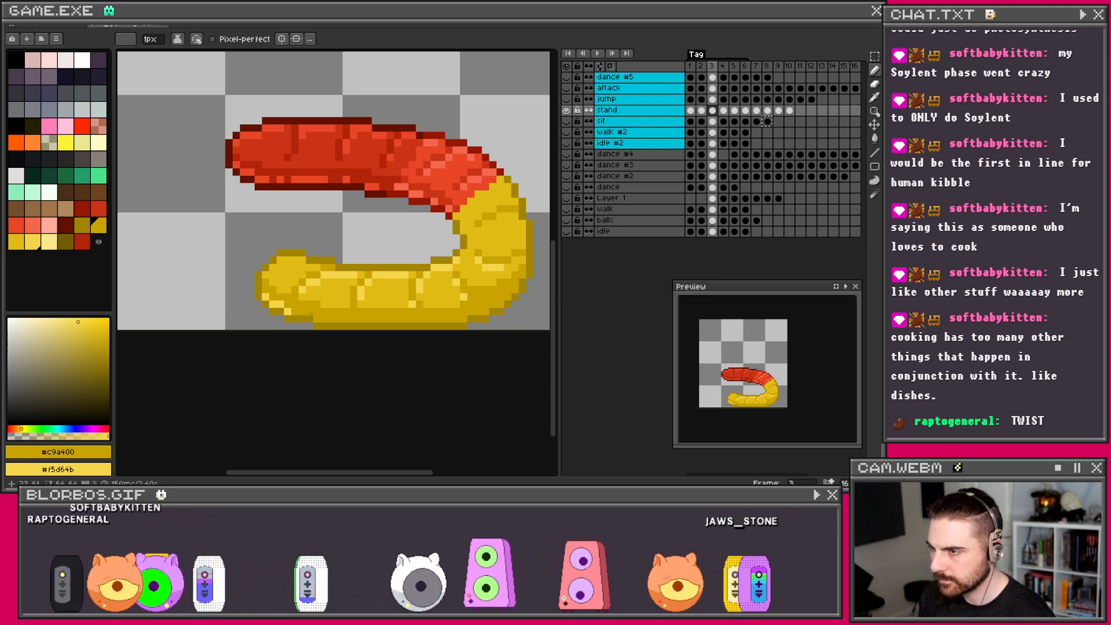
# Step: Dot and dash light-yellow texture along the yellow half's underside
pyautogui.rightClick(310, 313)
pyautogui.moveTo(317, 319); pyautogui.dragTo(394, 321)
pyautogui.rightClick(354, 320)
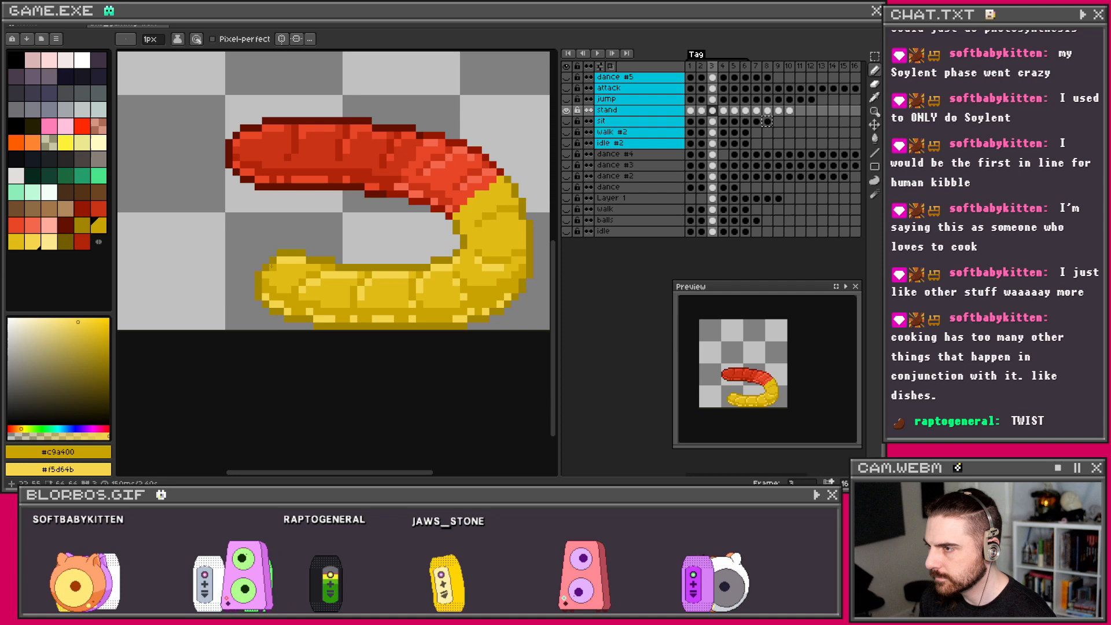
pyautogui.scroll(-5, 262, 274)
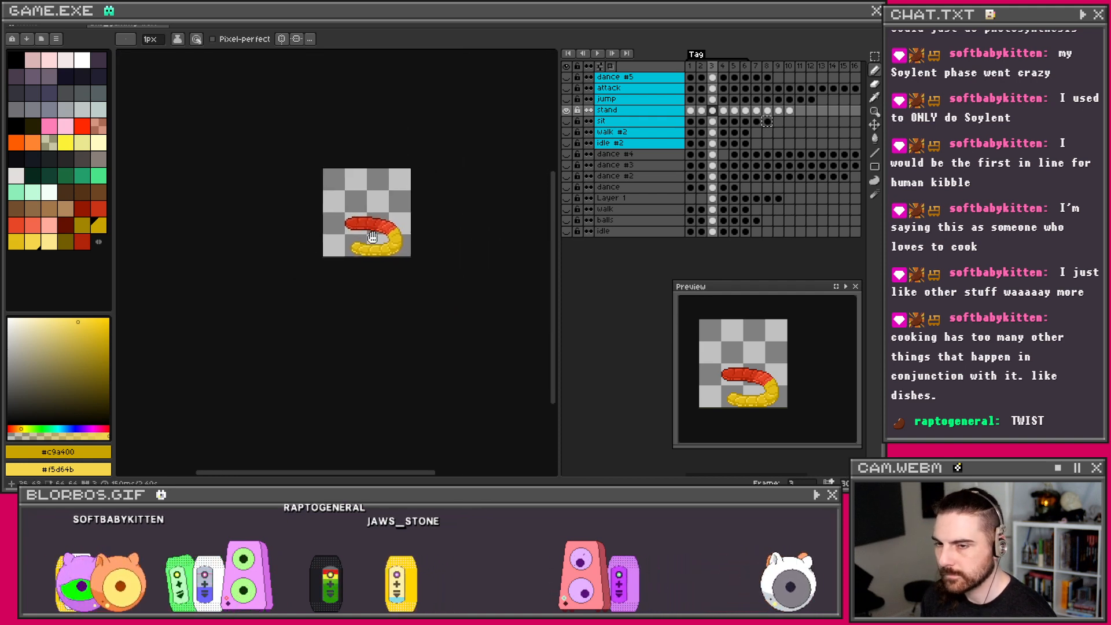
# Step: Flip between stand frames 1, 2 and 3 to compare the shaded worms
pyautogui.scroll(4, 376, 243)
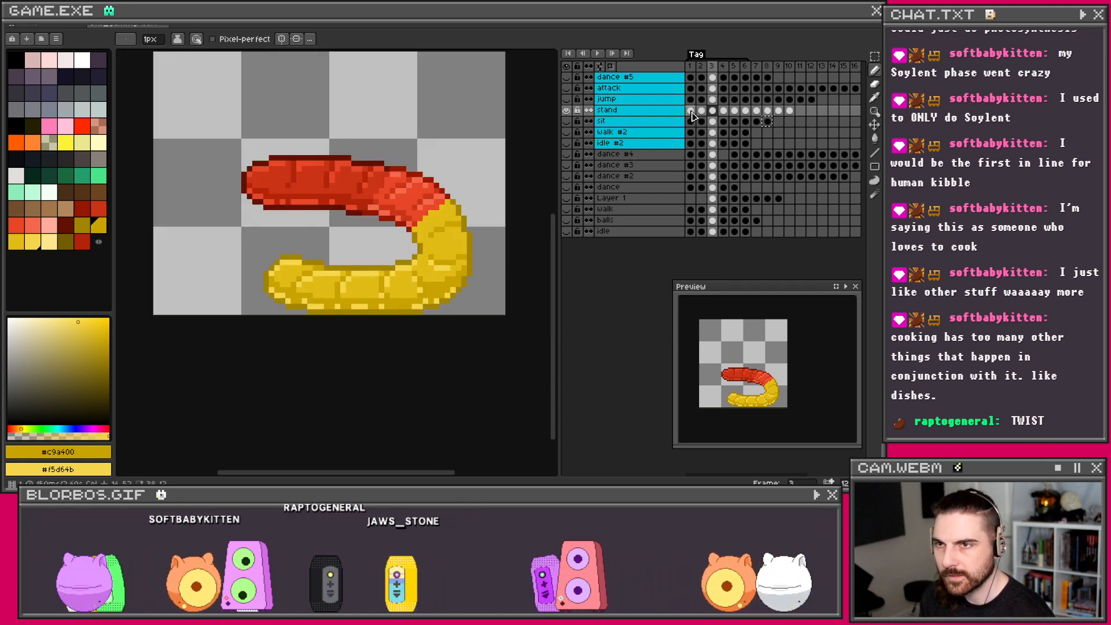
pyautogui.click(701, 111)
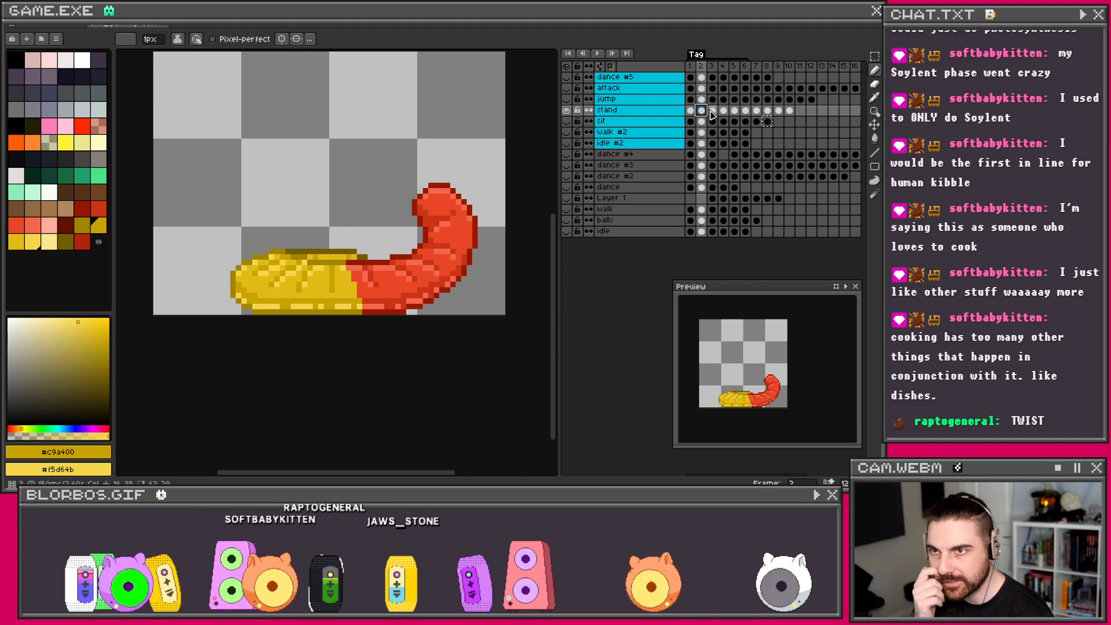
pyautogui.press('Right')
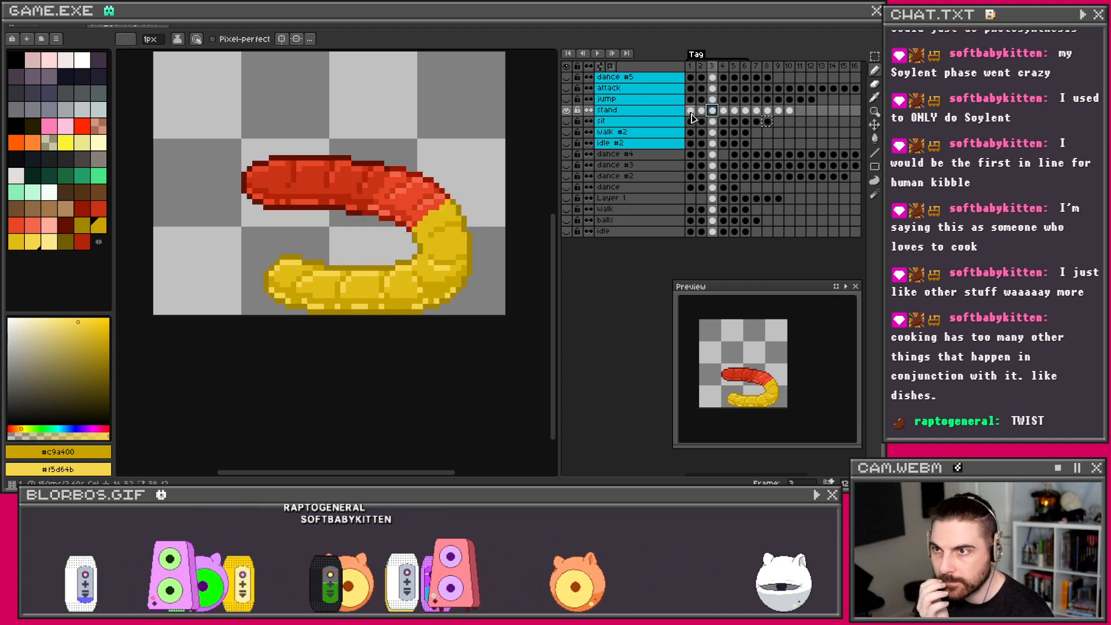
pyautogui.click(690, 110)
pyautogui.click(701, 111)
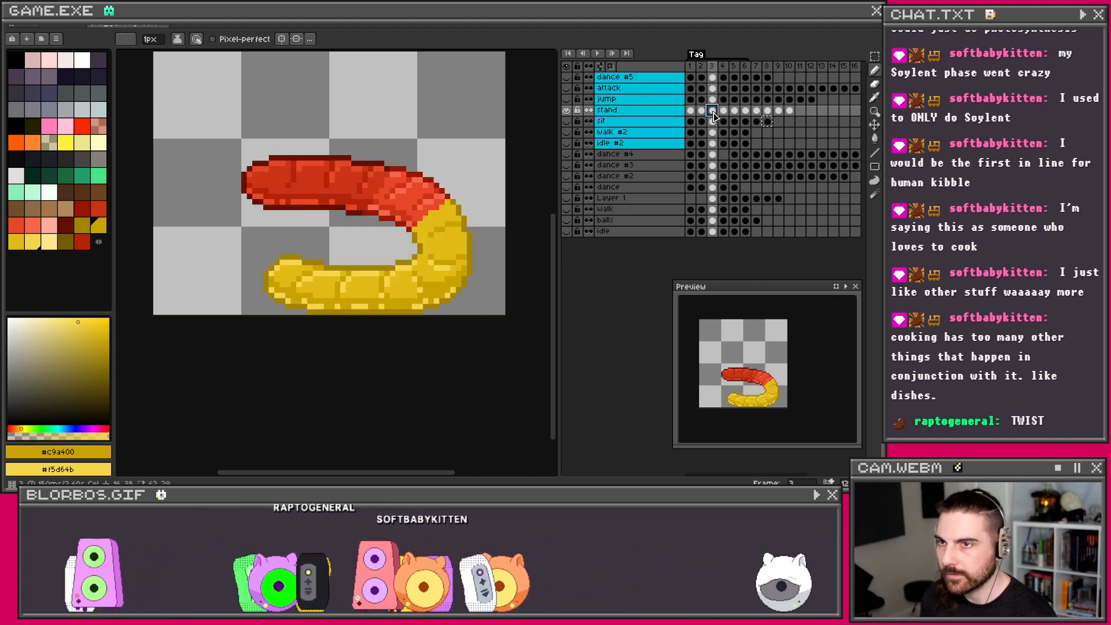
pyautogui.click(712, 110)
# Step: Recentre the worm and preview flat-coloured frame 4 before returning to frame 3
pyautogui.scroll(1, 457, 210)
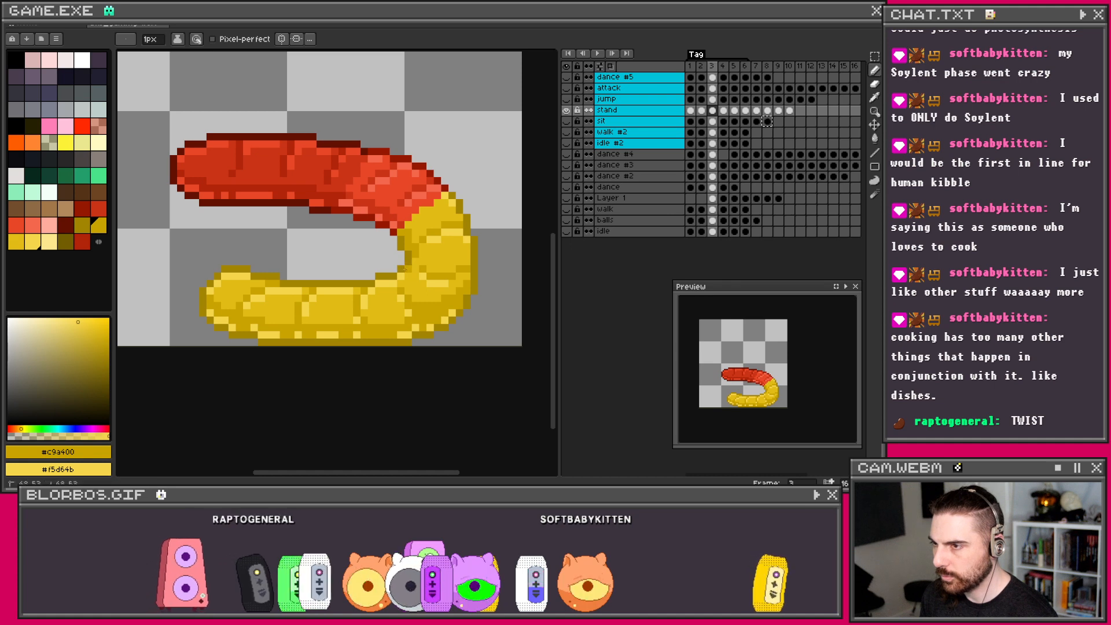
pyautogui.scroll(-3, 415, 190)
pyautogui.scroll(3, 415, 192)
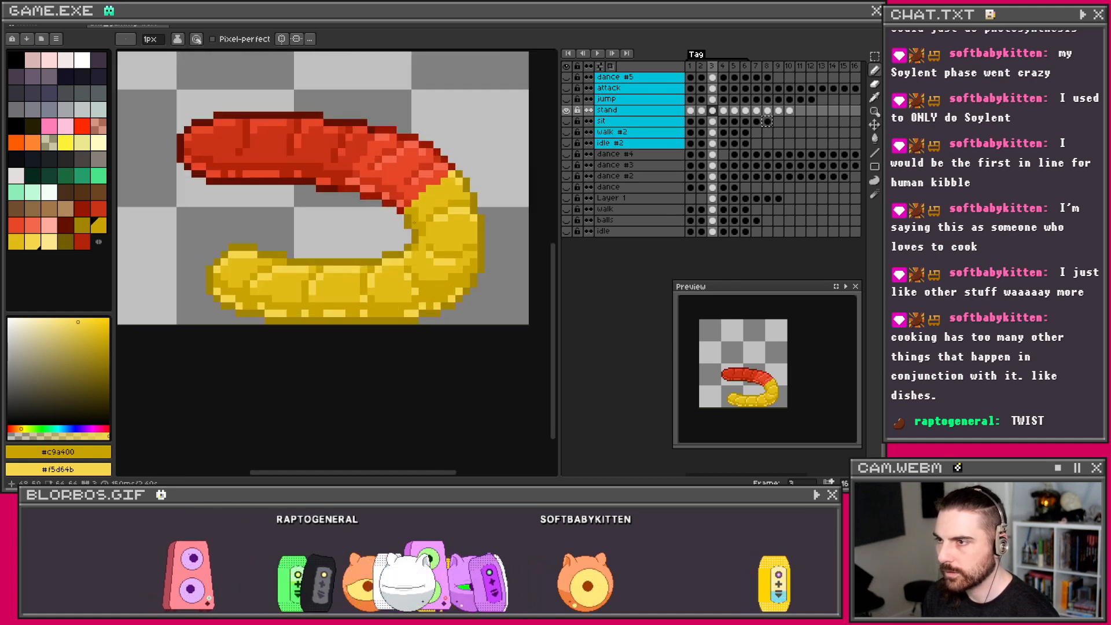
pyautogui.scroll(-1, 420, 190)
pyautogui.moveTo(394, 189); pyautogui.dragTo(441, 207)
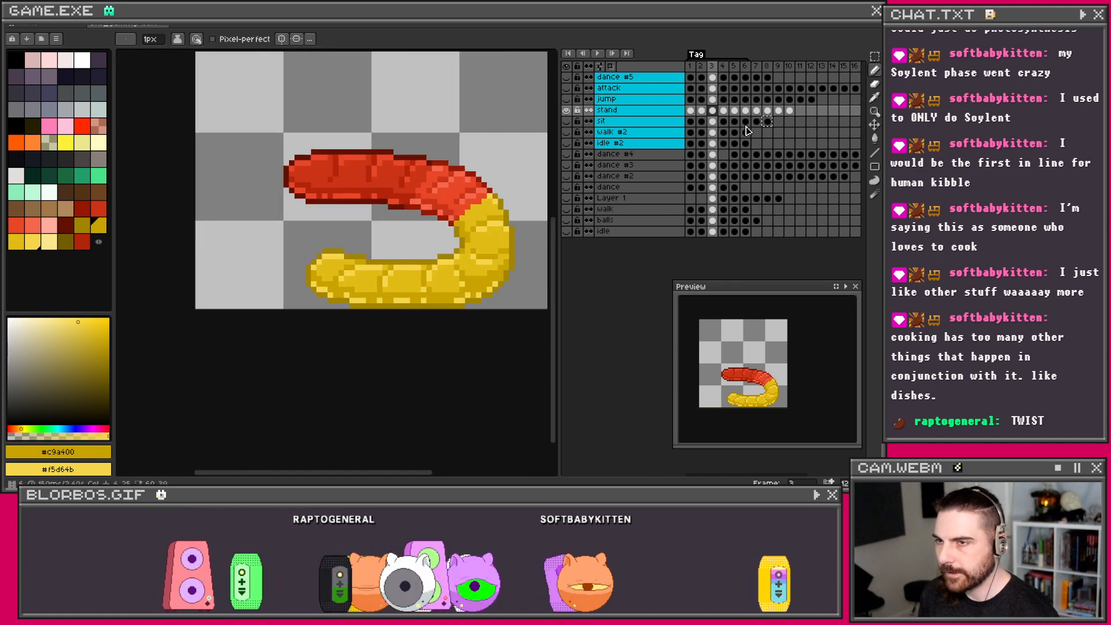
pyautogui.click(723, 111)
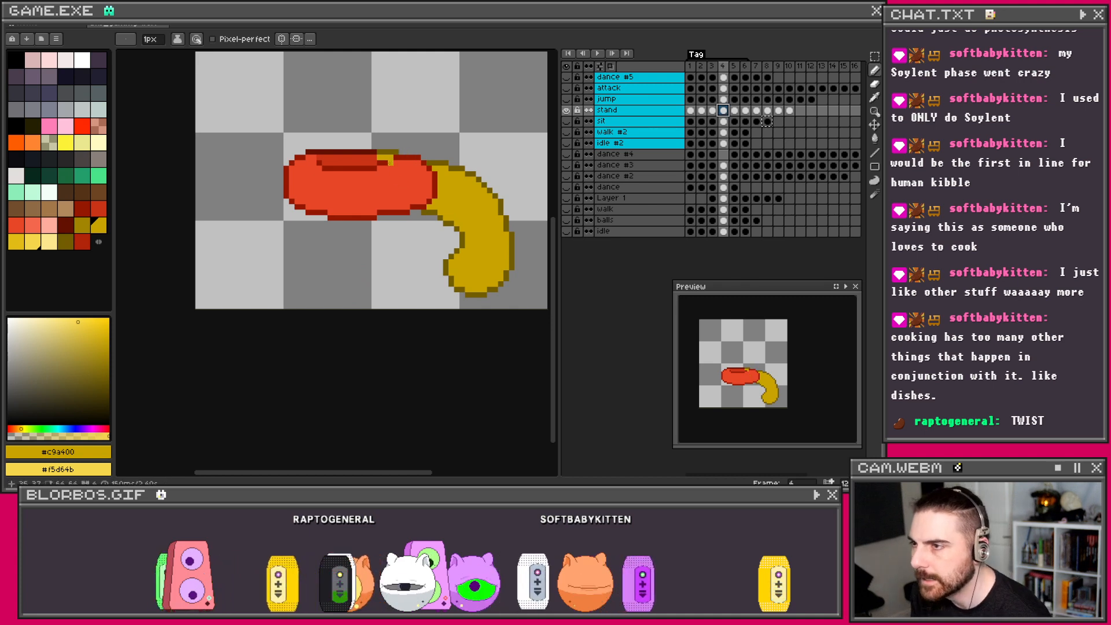
pyautogui.click(712, 113)
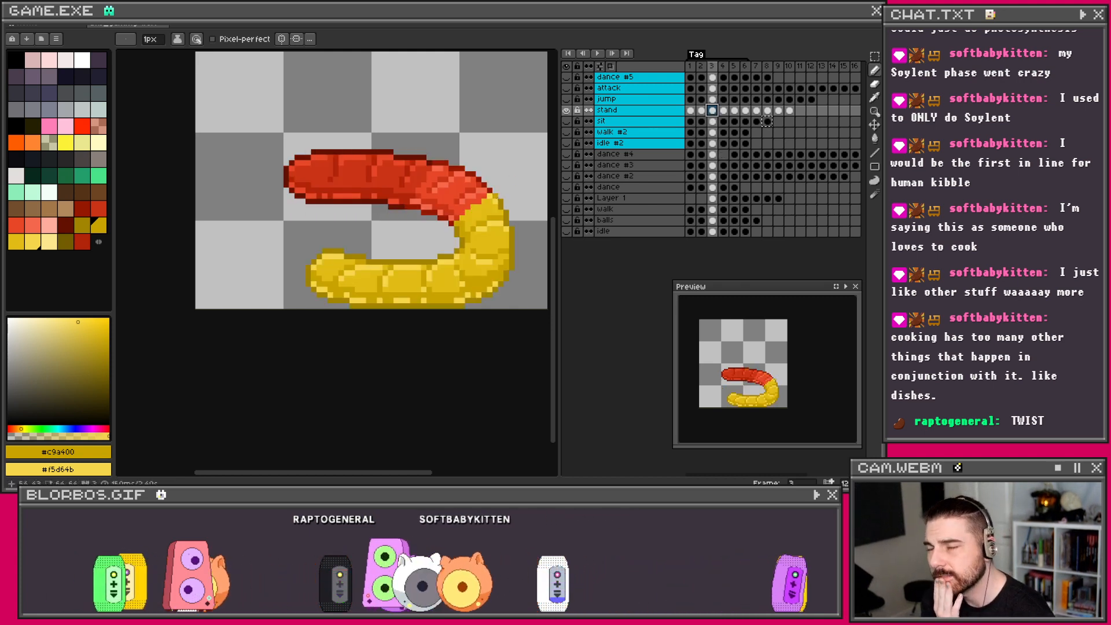
# Step: Step through stand frames 2 to 5 and back to compare the worm poses
pyautogui.click(702, 111)
pyautogui.click(713, 112)
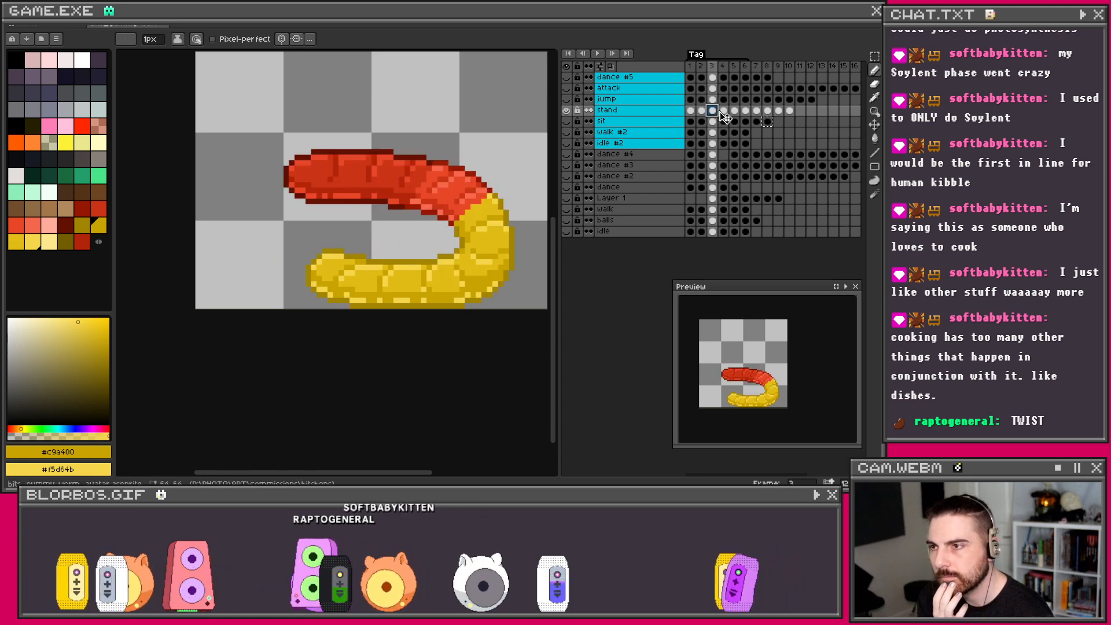
pyautogui.click(725, 114)
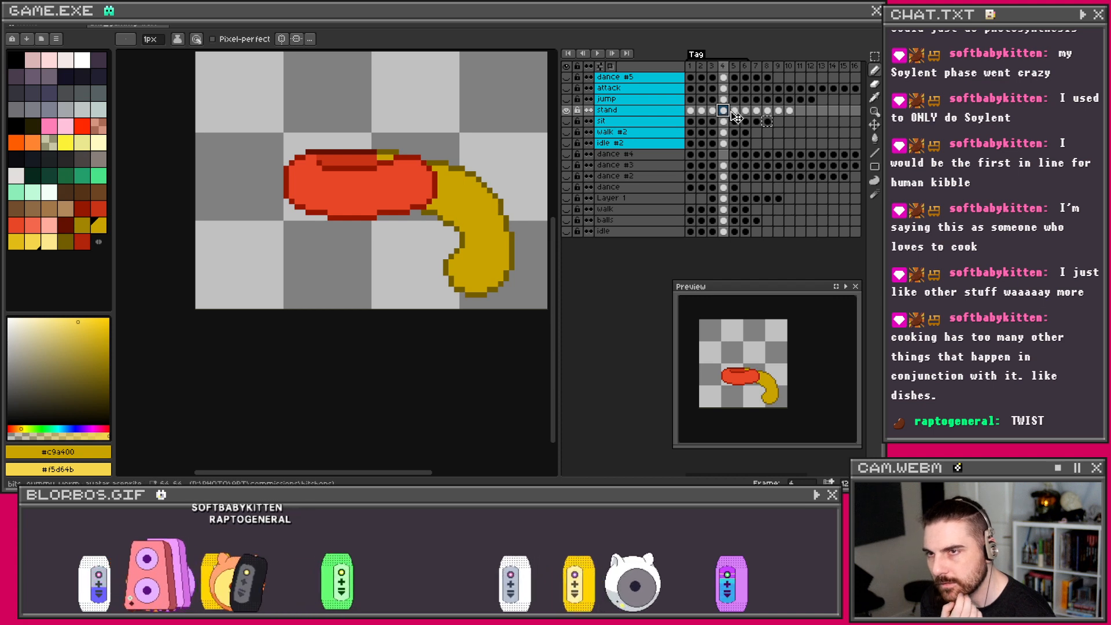
pyautogui.click(735, 111)
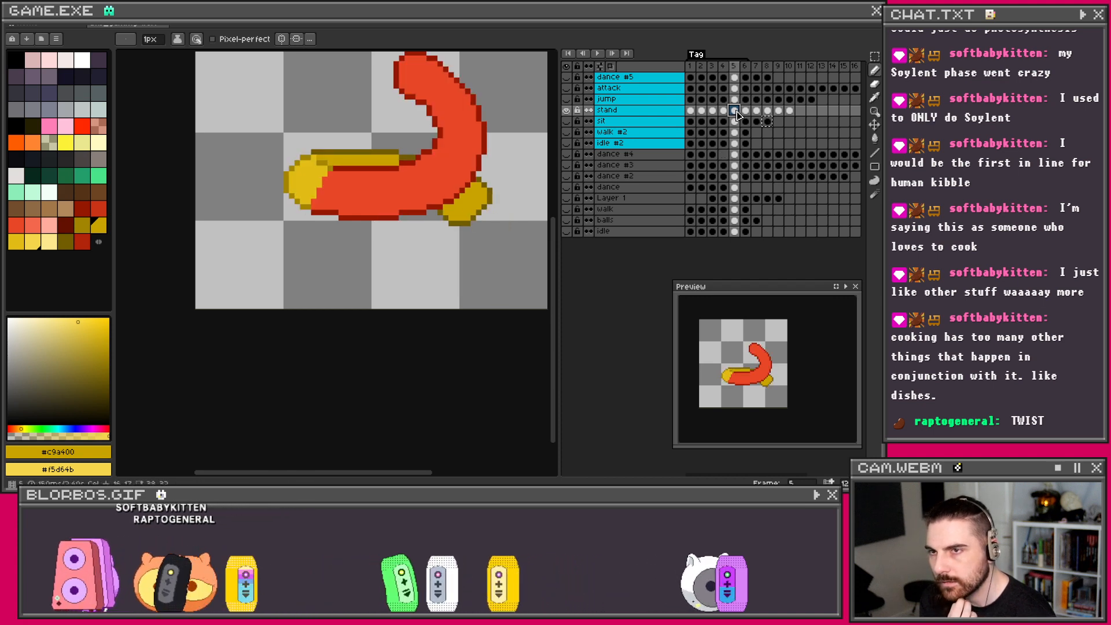
pyautogui.click(723, 112)
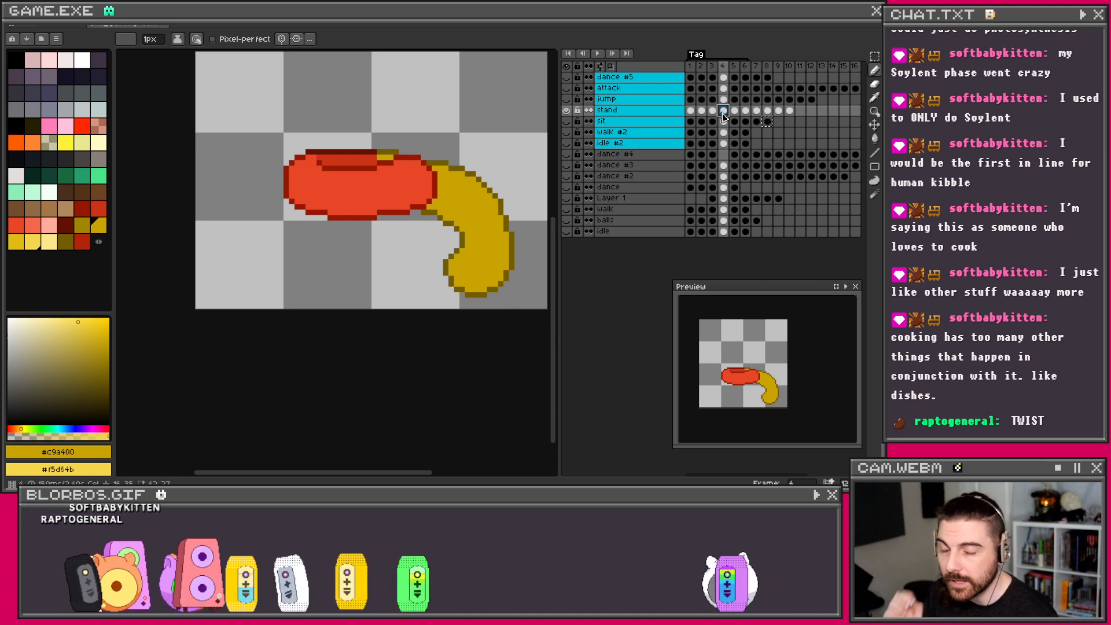
pyautogui.click(713, 111)
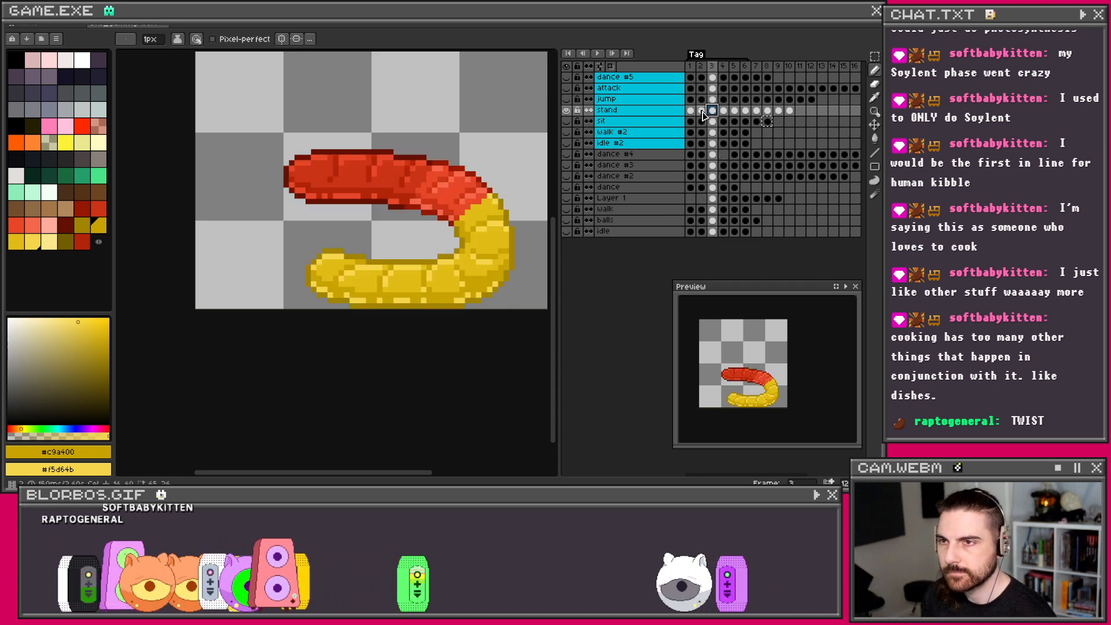
pyautogui.click(701, 112)
# Step: Pick the bun's #a28400 and #e1bc15 from frame 1 as the two colours, then show frame 4
pyautogui.click(691, 112)
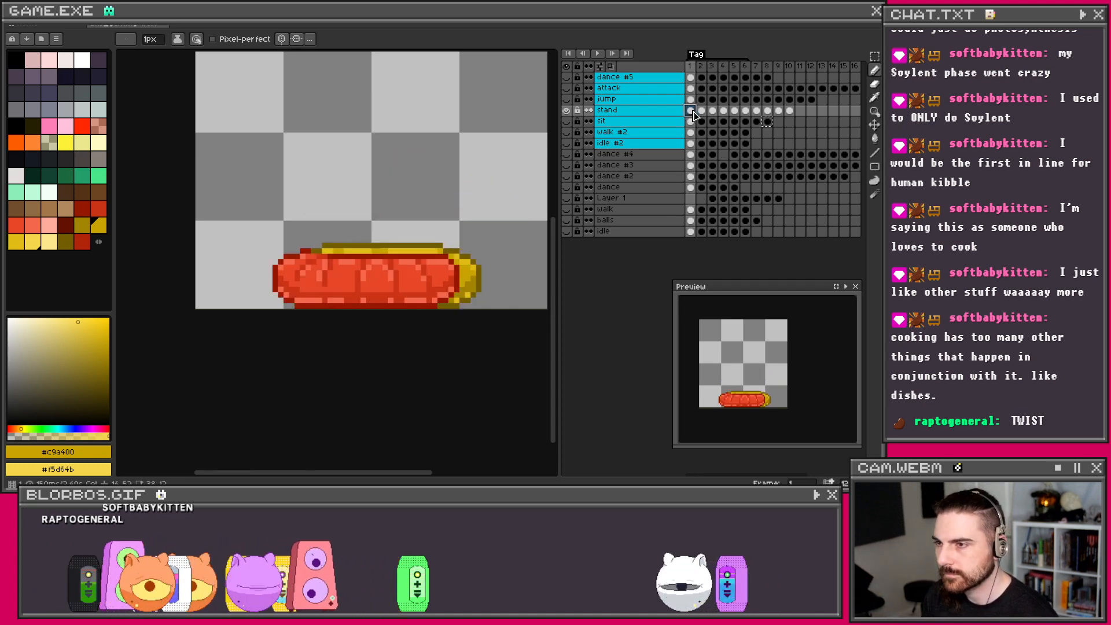
pyautogui.keyDown('alt'); pyautogui.click(466, 294); pyautogui.keyUp('alt')
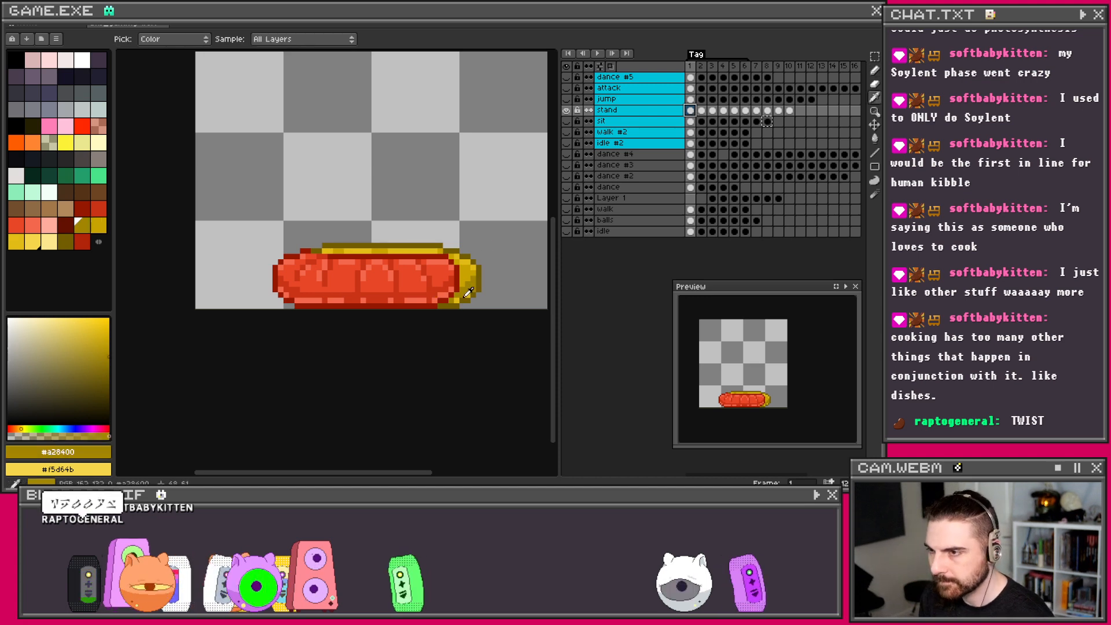
pyautogui.keyDown('alt'); pyautogui.rightClick(474, 291); pyautogui.keyUp('alt')
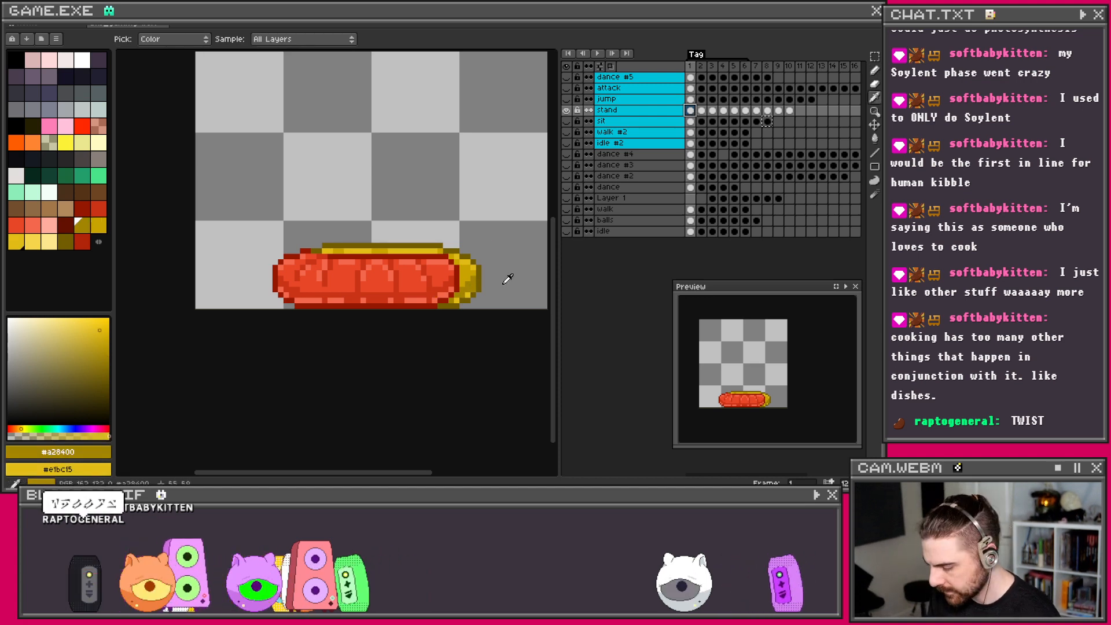
pyautogui.click(723, 111)
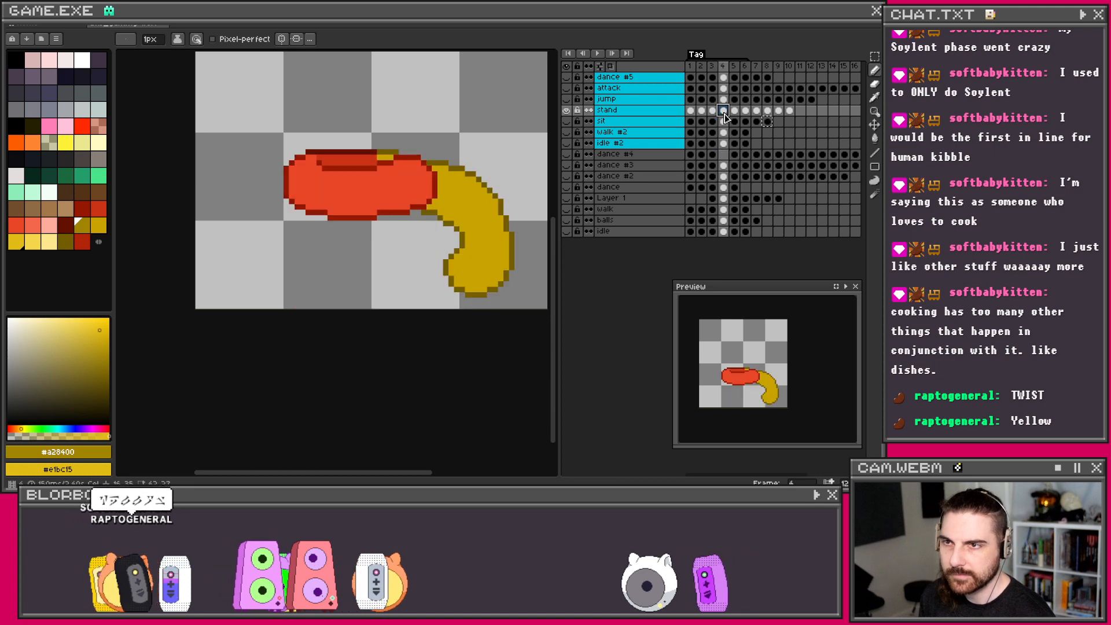
# Step: Draw dark-yellow shading strokes on frame 4's tail, replacing two with a shorter diagonal stroke
pyautogui.scroll(1, 478, 250)
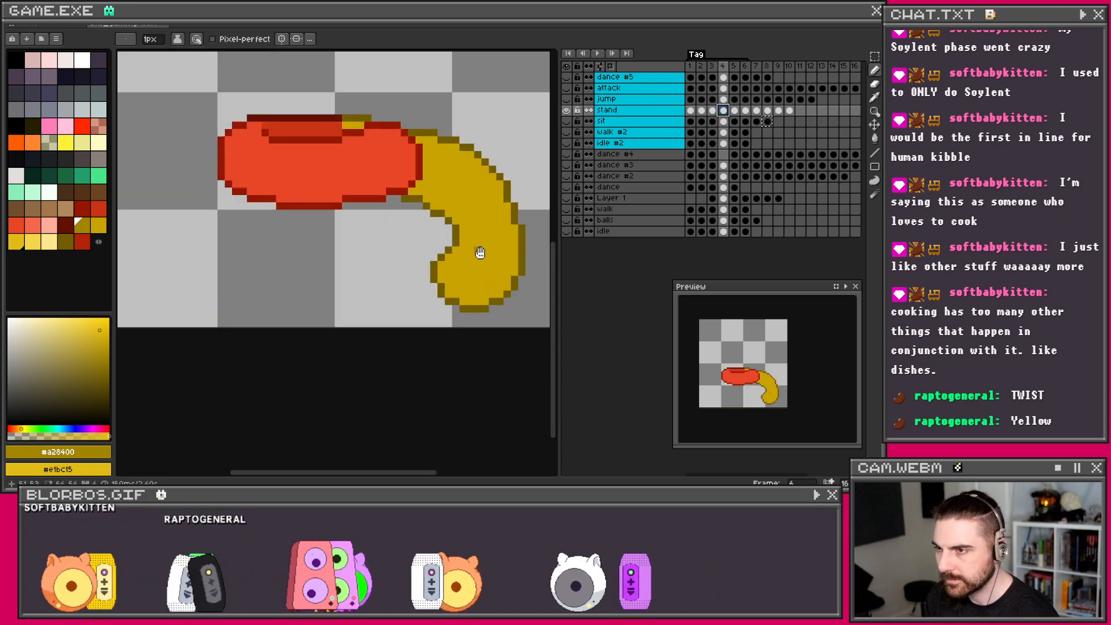
pyautogui.moveTo(479, 252); pyautogui.dragTo(471, 255)
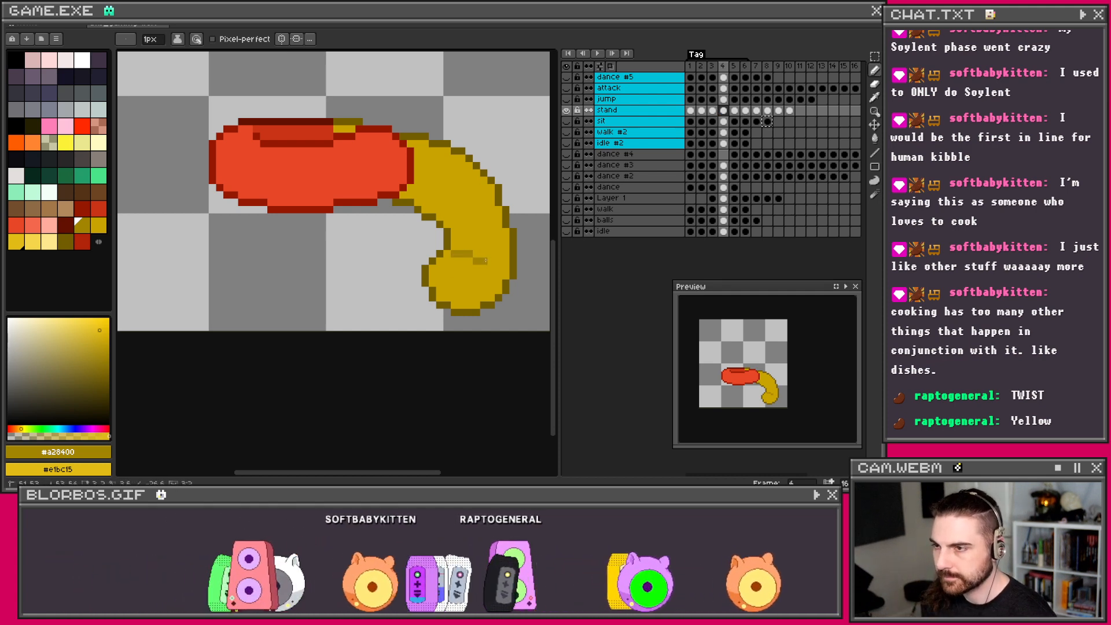
pyautogui.moveTo(455, 231); pyautogui.dragTo(488, 232)
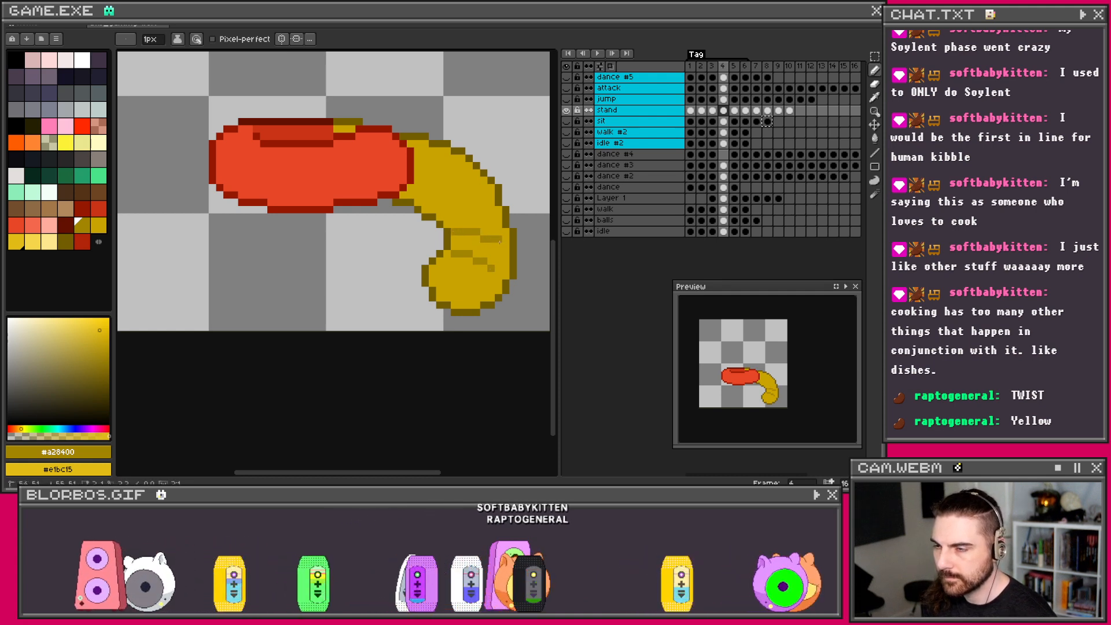
pyautogui.moveTo(461, 209); pyautogui.dragTo(473, 209)
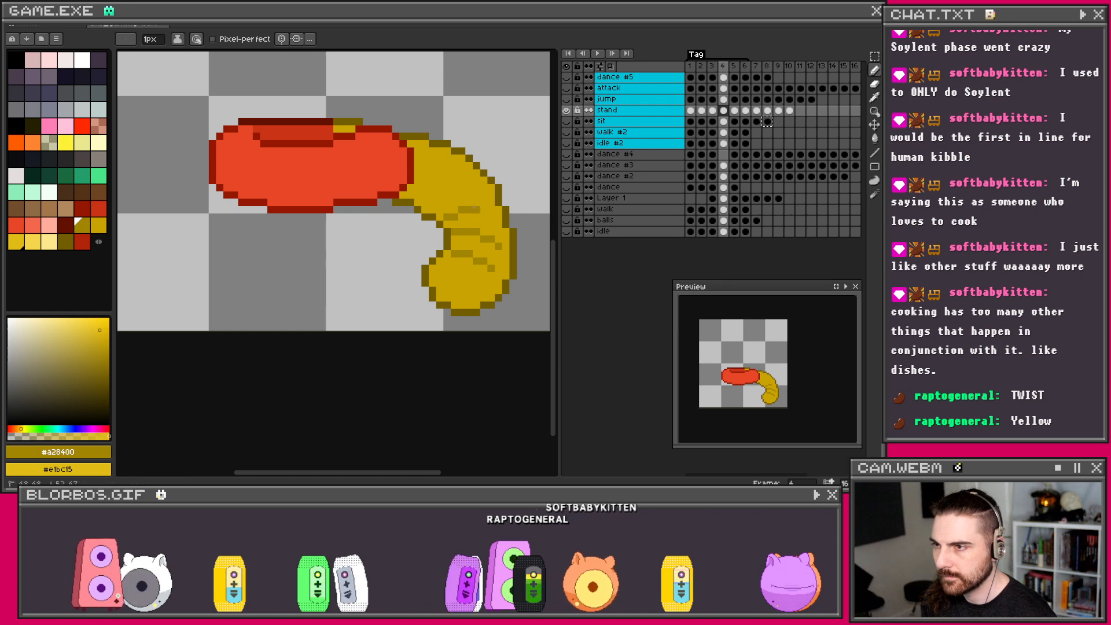
pyautogui.hotkey('ctrl', 'z')
pyautogui.hotkey('ctrl', 'z')
pyautogui.hotkey('ctrl', 'z')
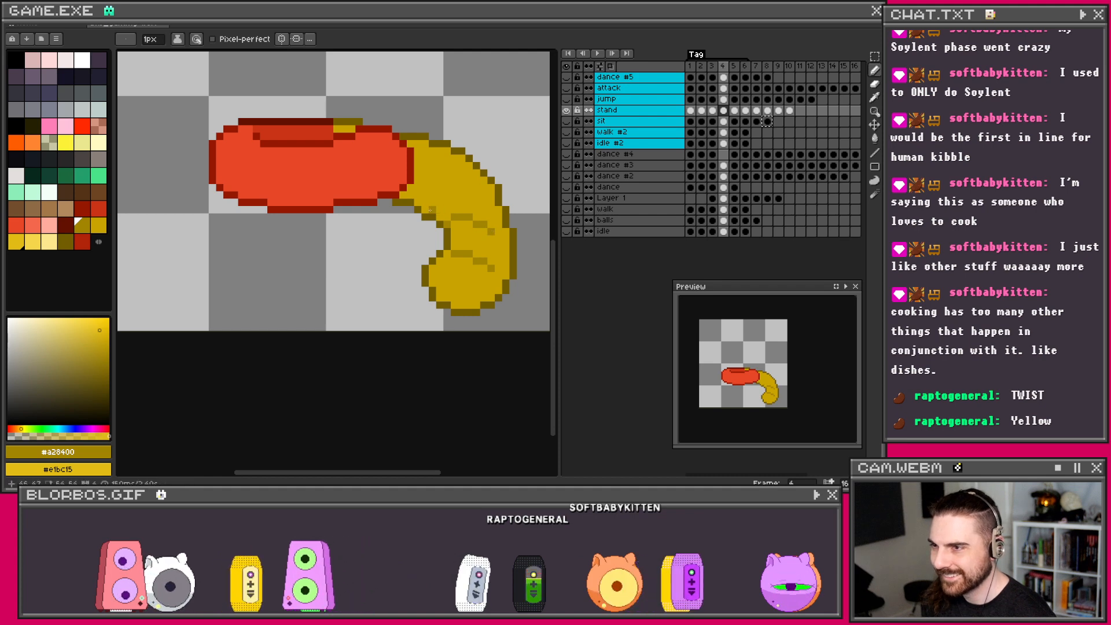
pyautogui.hotkey('ctrl', 'z')
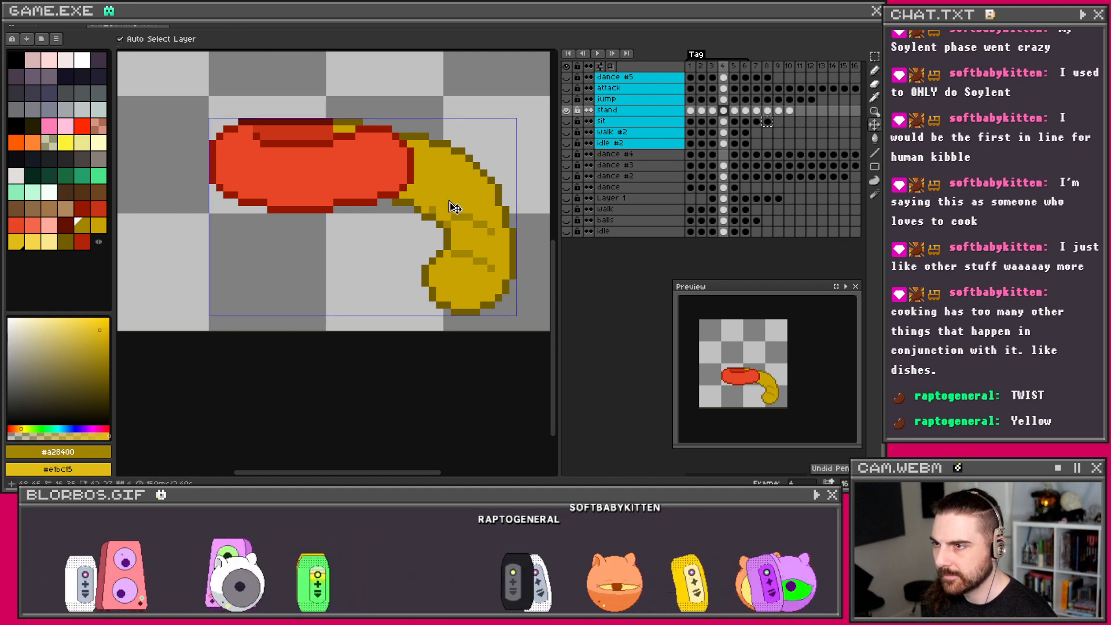
pyautogui.moveTo(433, 209); pyautogui.dragTo(453, 197)
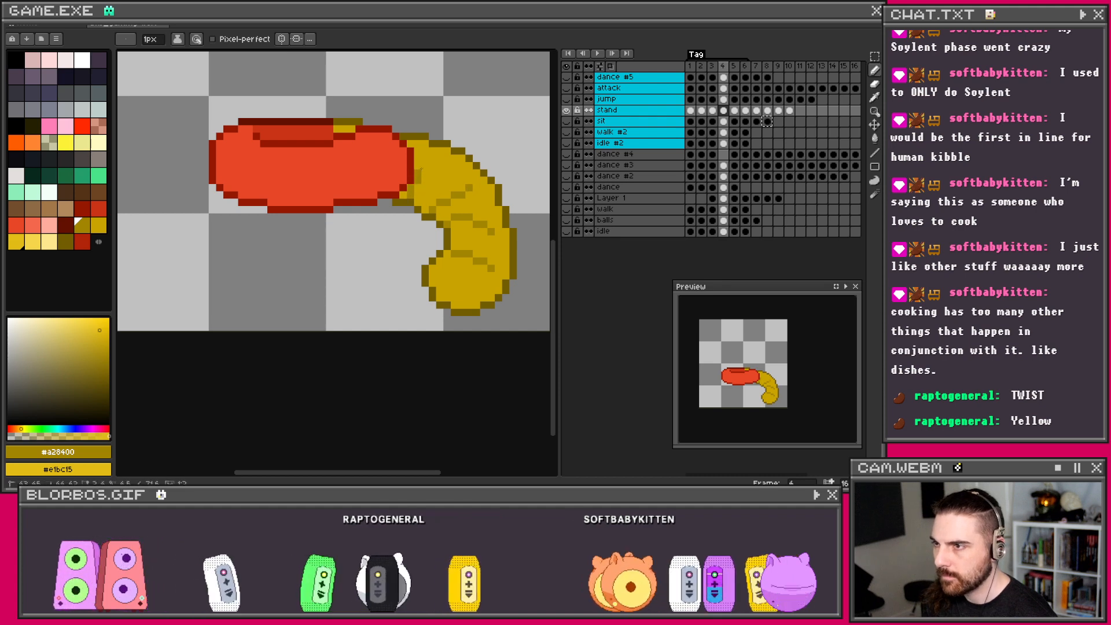
pyautogui.scroll(-2, 433, 179)
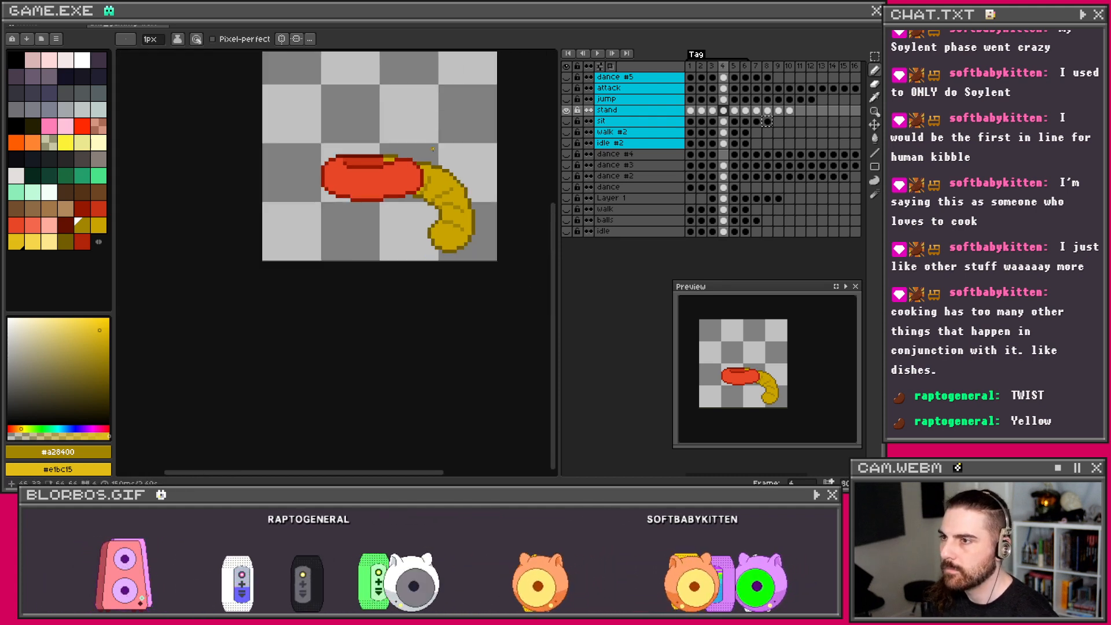
pyautogui.scroll(1, 422, 158)
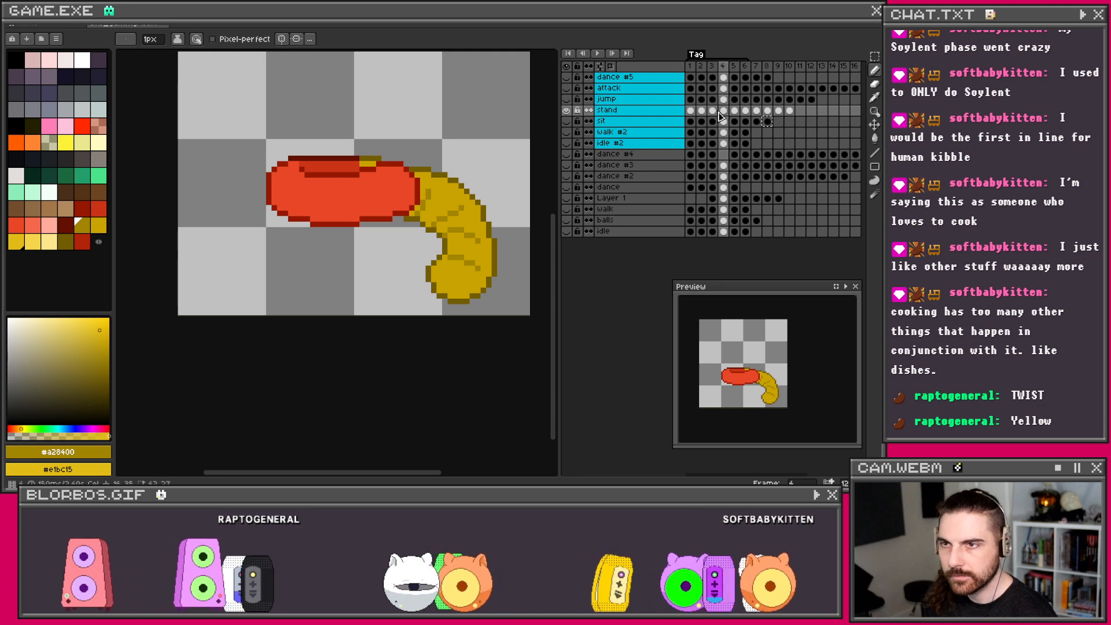
pyautogui.press('Left')
pyautogui.press('Right')
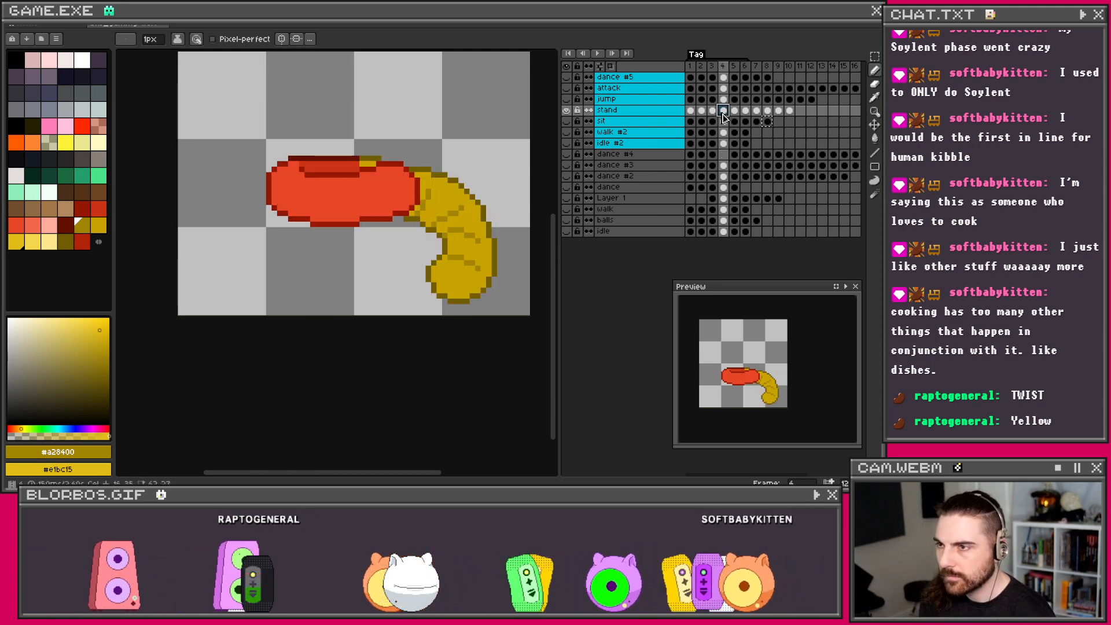
pyautogui.scroll(1, 499, 215)
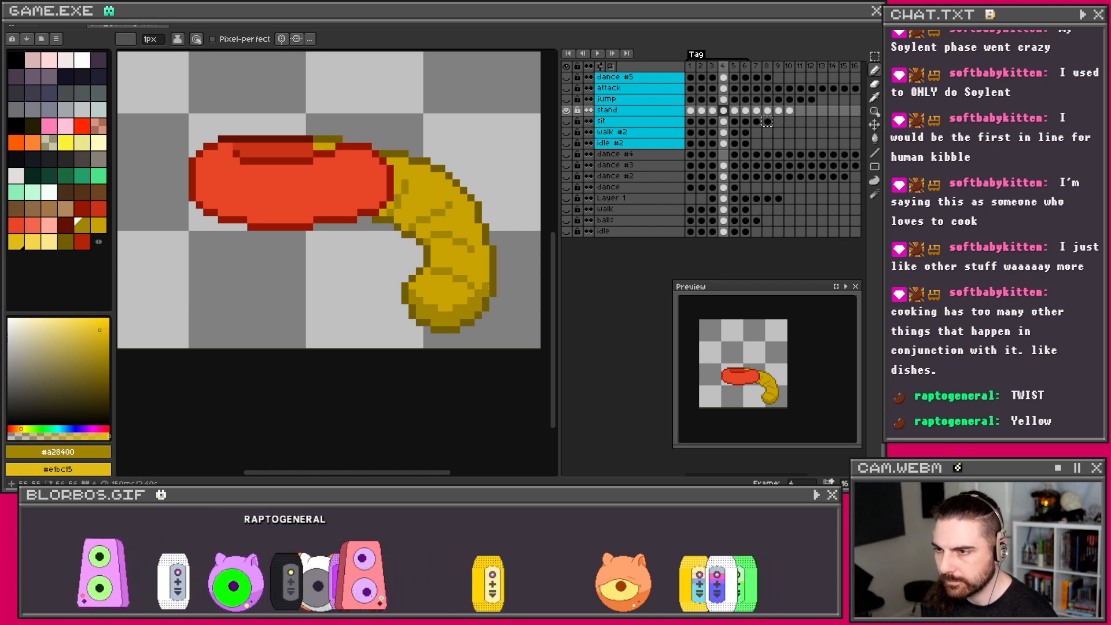
# Step: Dot #e1bc15 highlight pixels along frame 4's yellow curve, edge and tip, undoing a stray stroke
pyautogui.scroll(1, 458, 287)
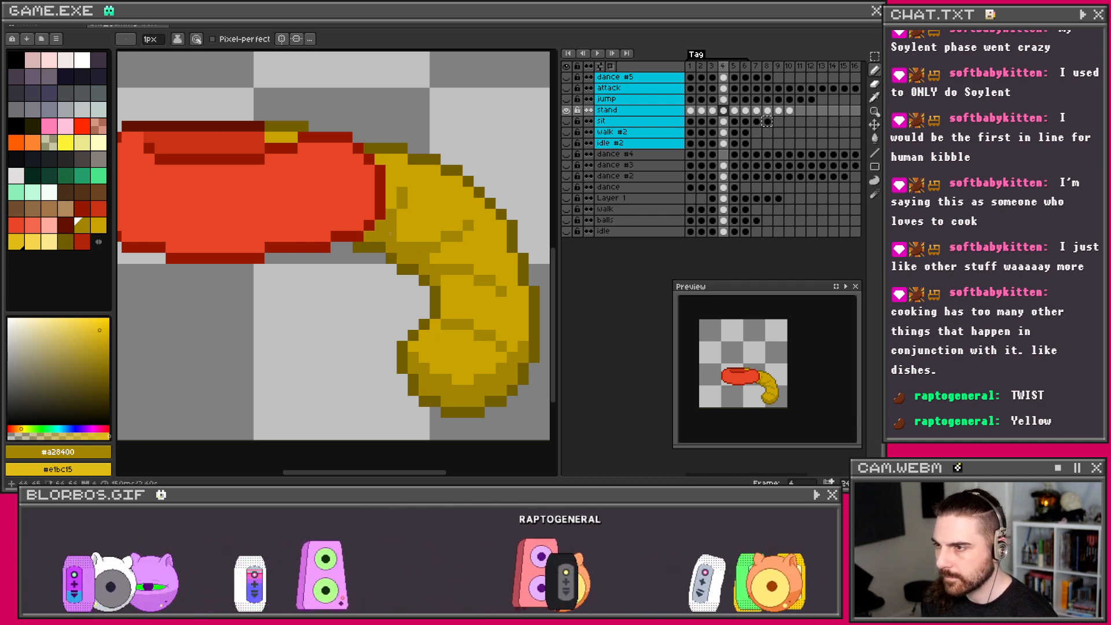
pyautogui.rightClick(402, 214)
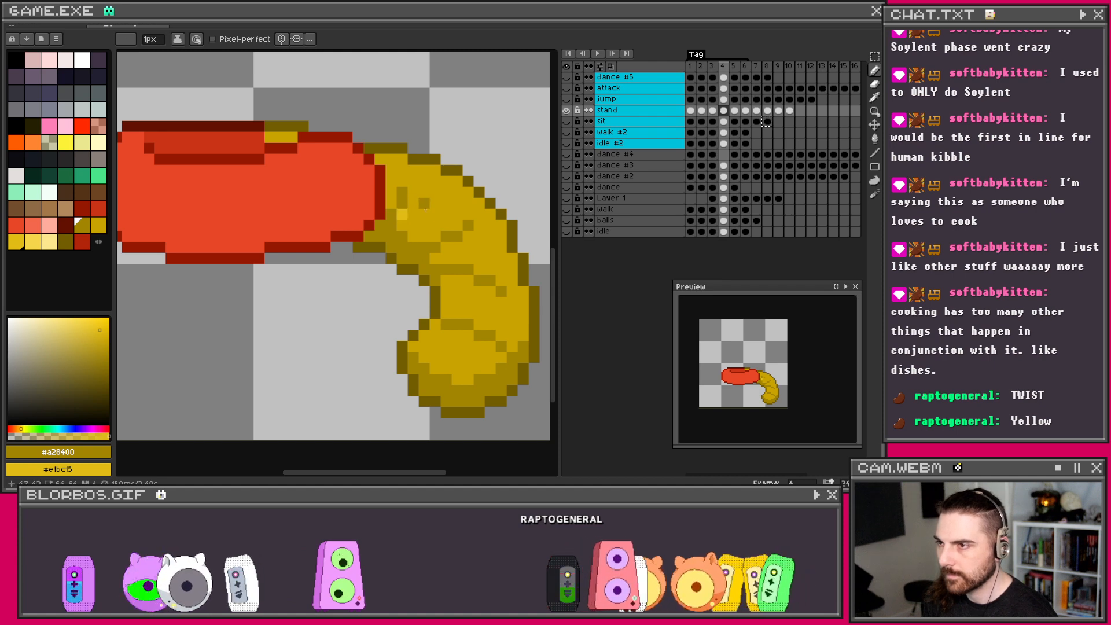
pyautogui.rightClick(451, 247)
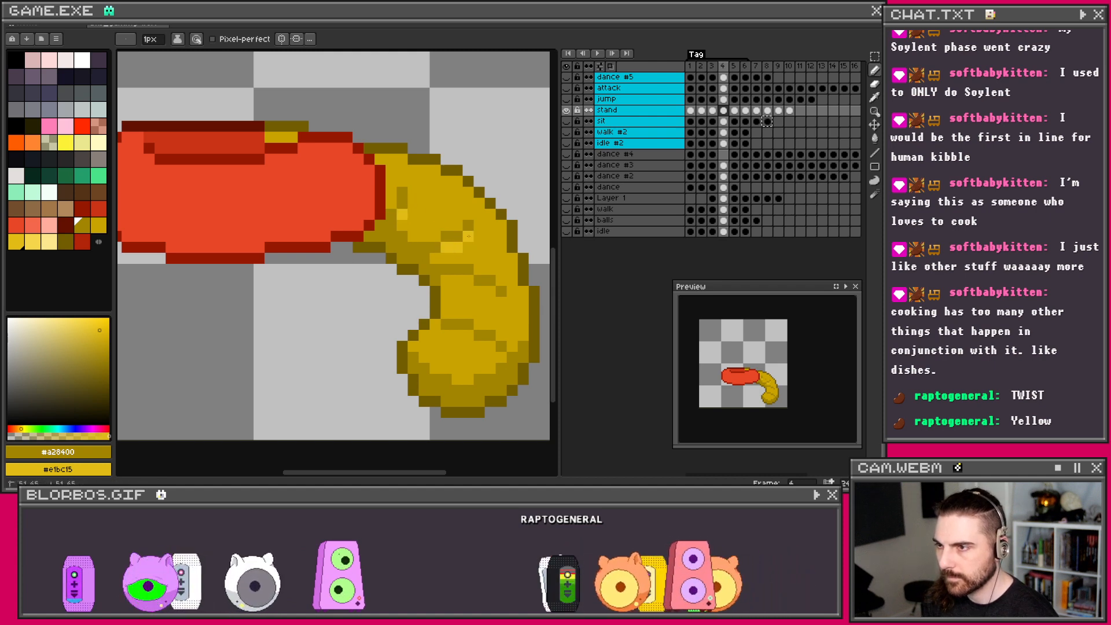
pyautogui.rightClick(463, 279)
pyautogui.rightClick(485, 291)
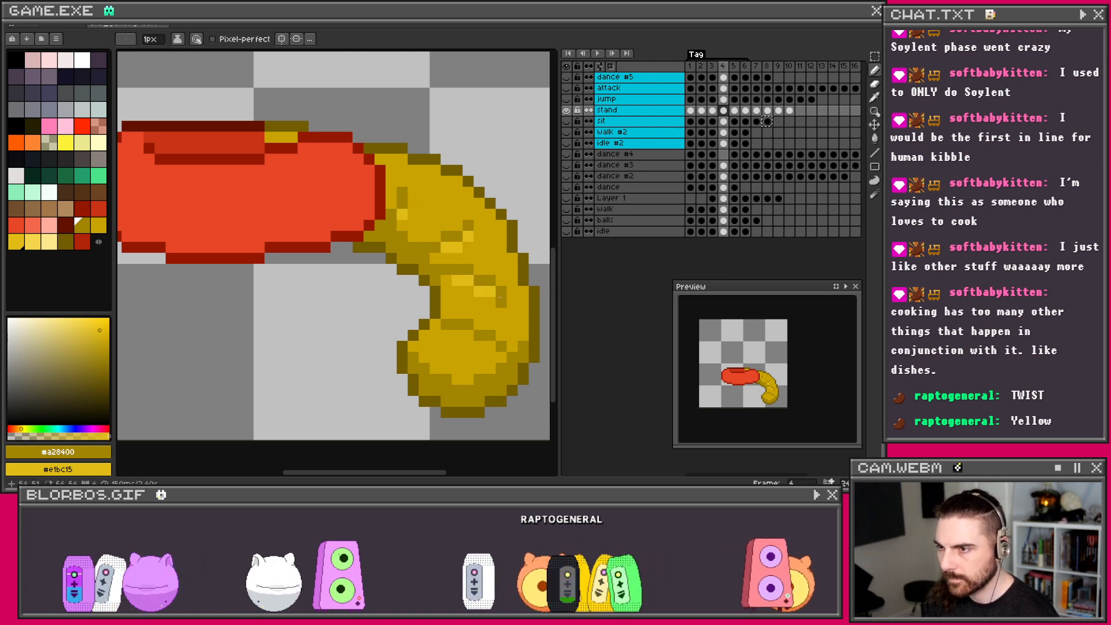
pyautogui.rightClick(451, 337)
pyautogui.rightClick(487, 346)
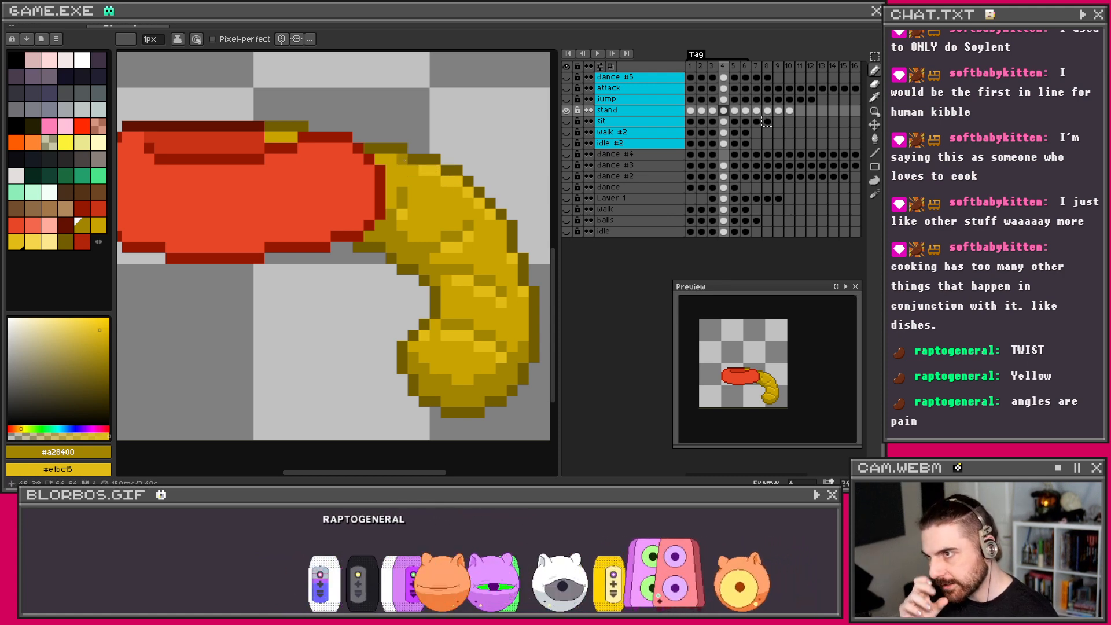
pyautogui.moveTo(404, 160); pyautogui.dragTo(380, 160)
pyautogui.hotkey('ctrl', 'z')
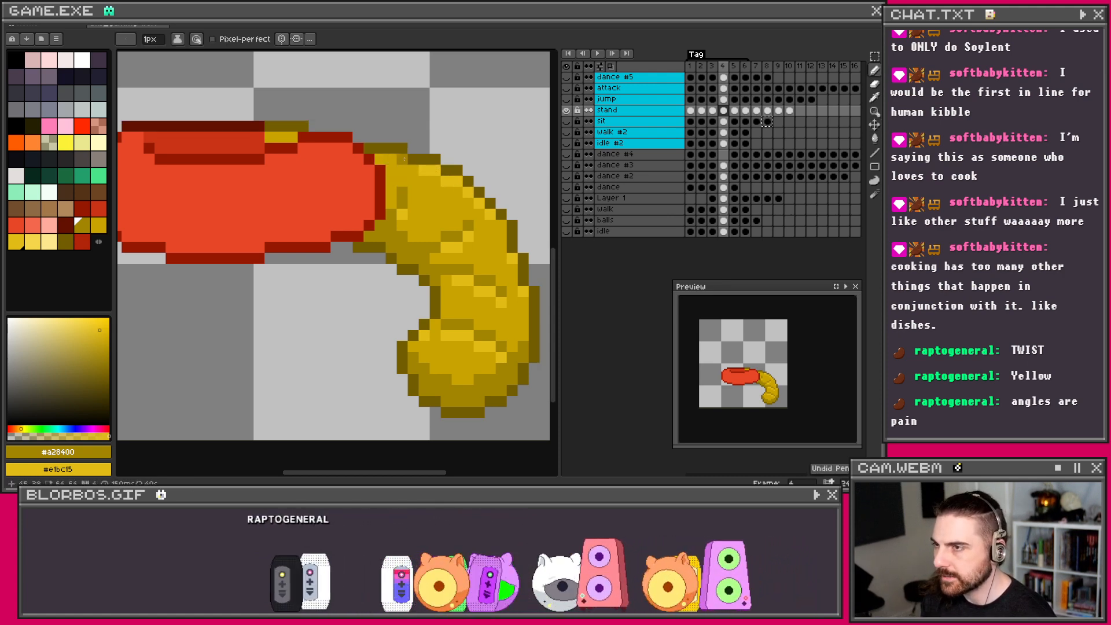
pyautogui.scroll(-1, 325, 161)
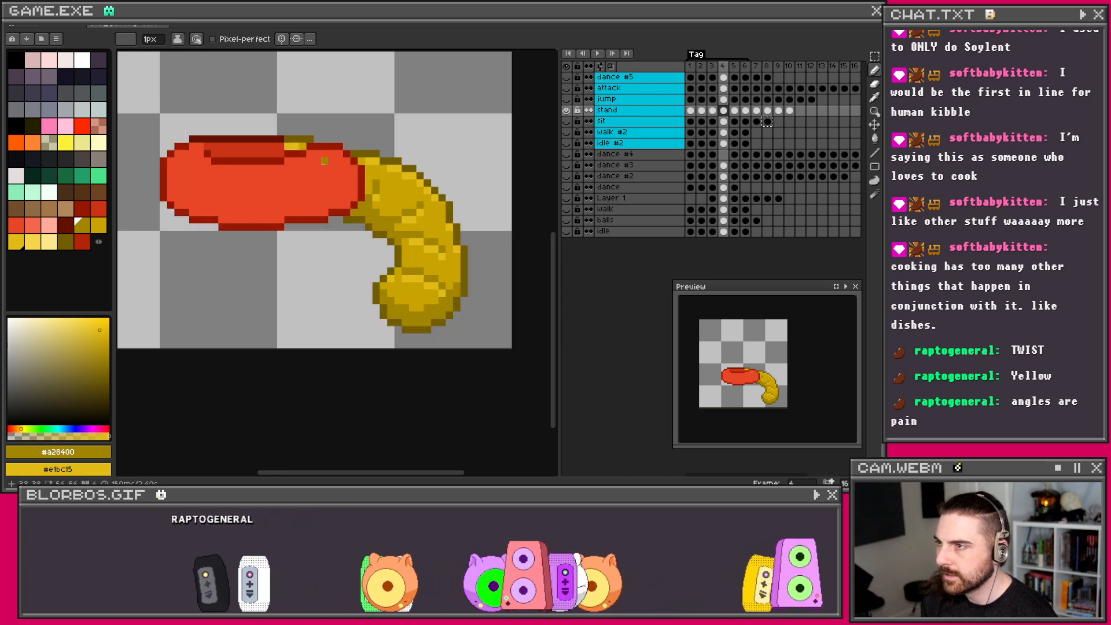
pyautogui.scroll(-1, 324, 161)
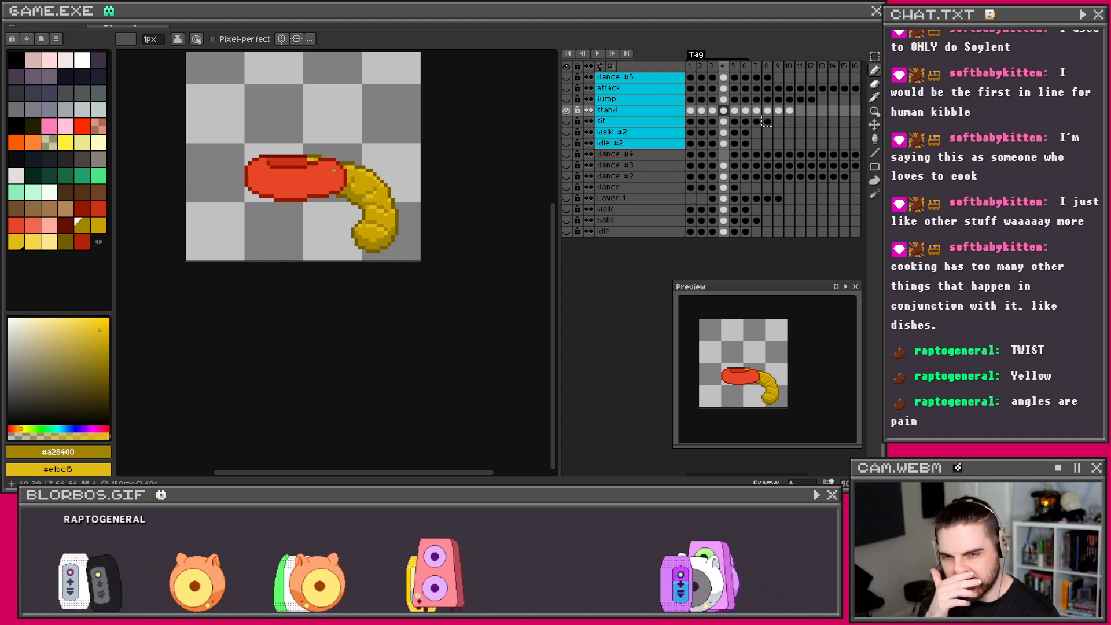
# Step: On frame 3, sample red #ca3417 and light red #f4684d from the worm's red half
pyautogui.scroll(-1, 358, 224)
pyautogui.scroll(3, 346, 229)
pyautogui.moveTo(340, 230); pyautogui.dragTo(384, 333)
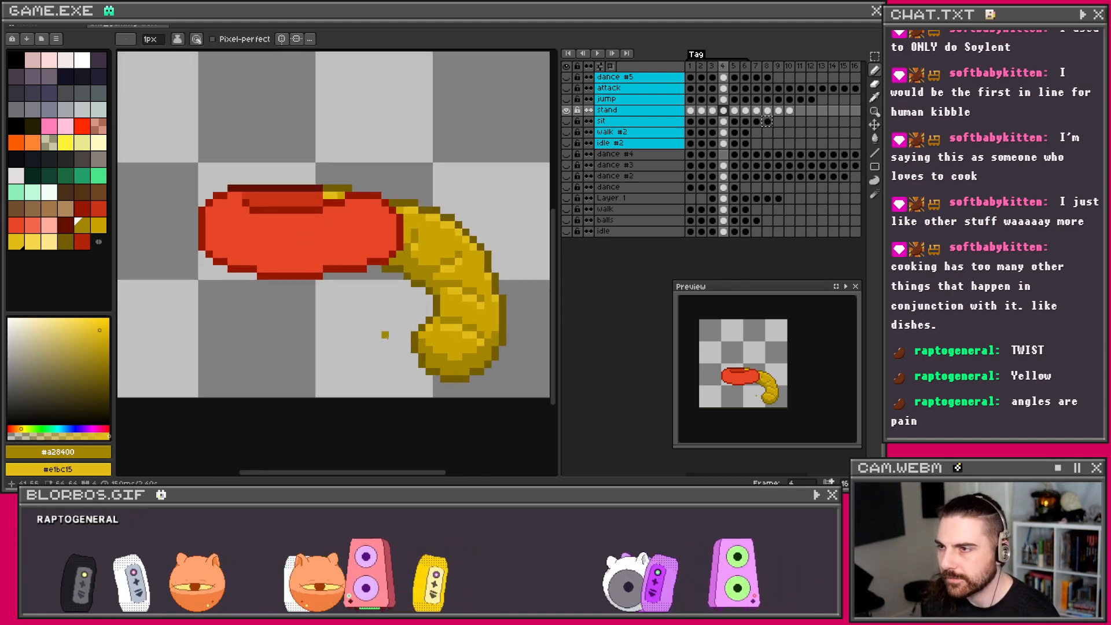
pyautogui.scroll(-1, 383, 334)
pyautogui.press('Left')
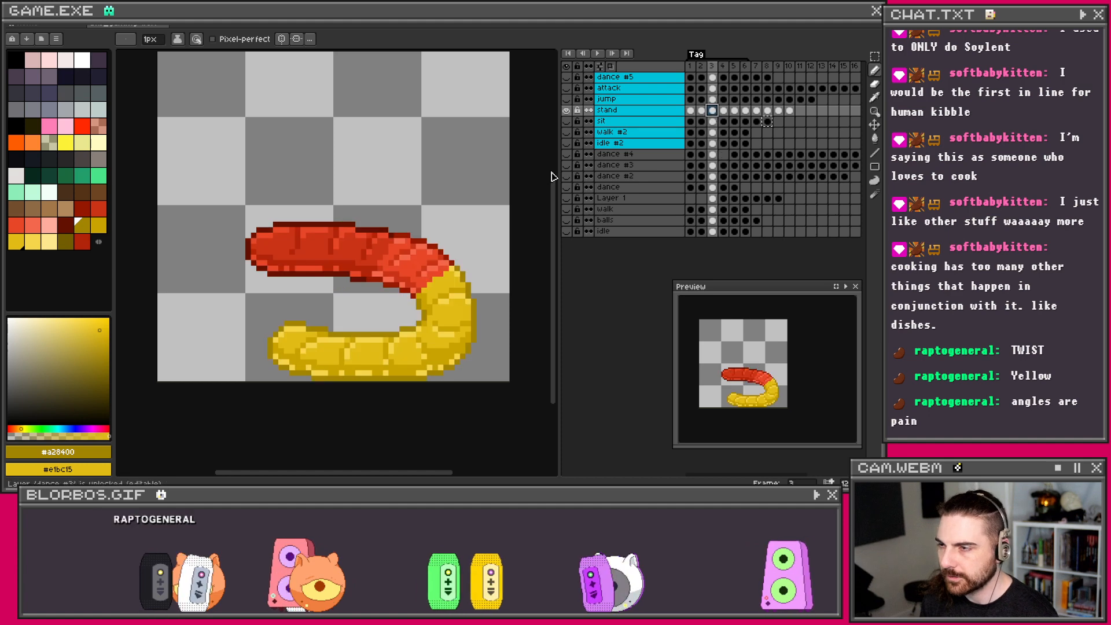
pyautogui.scroll(1, 394, 253)
pyautogui.scroll(1, 397, 257)
pyautogui.keyDown('alt'); pyautogui.click(382, 297); pyautogui.keyUp('alt')
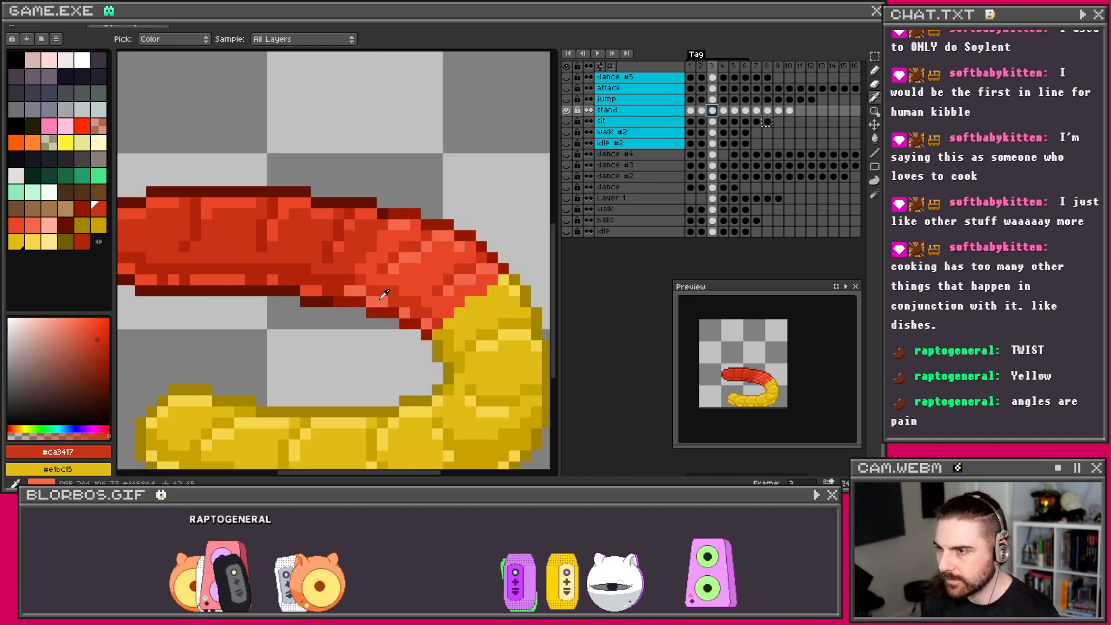
pyautogui.keyDown('alt'); pyautogui.rightClick(384, 289); pyautogui.keyUp('alt')
# Step: Back on frame 4, draw dark red shading along the red half's lower right
pyautogui.scroll(-1, 401, 264)
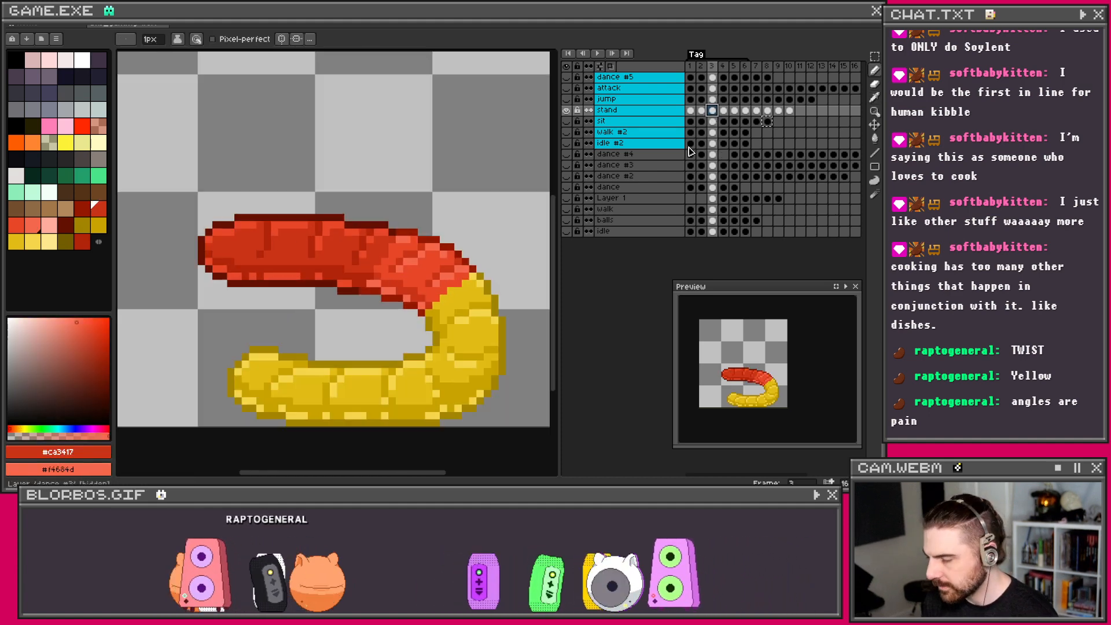
pyautogui.click(724, 111)
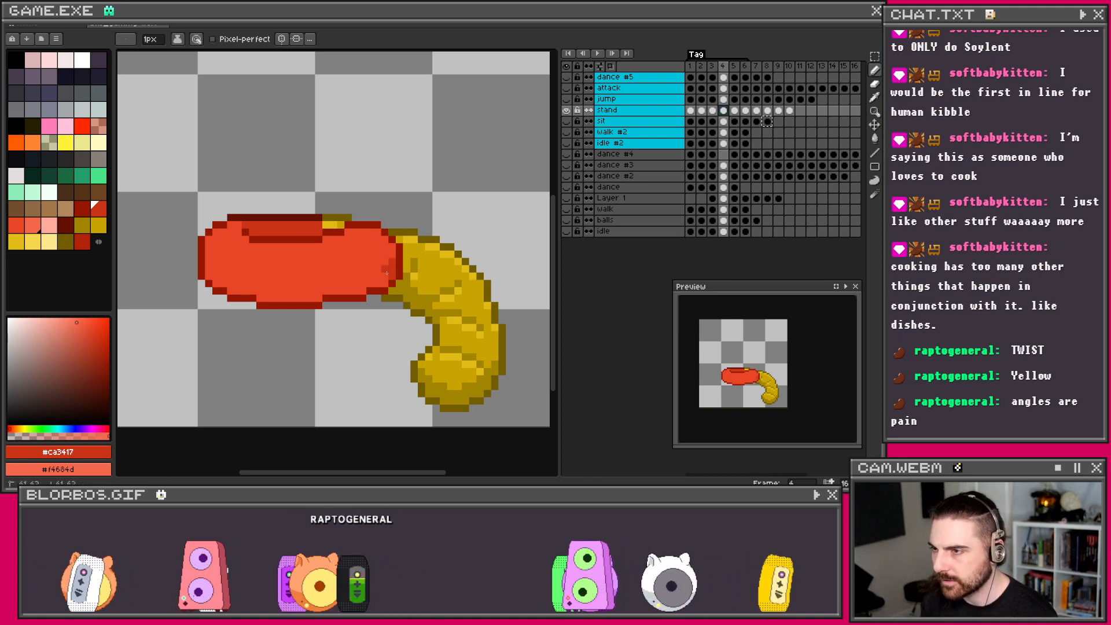
pyautogui.moveTo(380, 277); pyautogui.dragTo(363, 280)
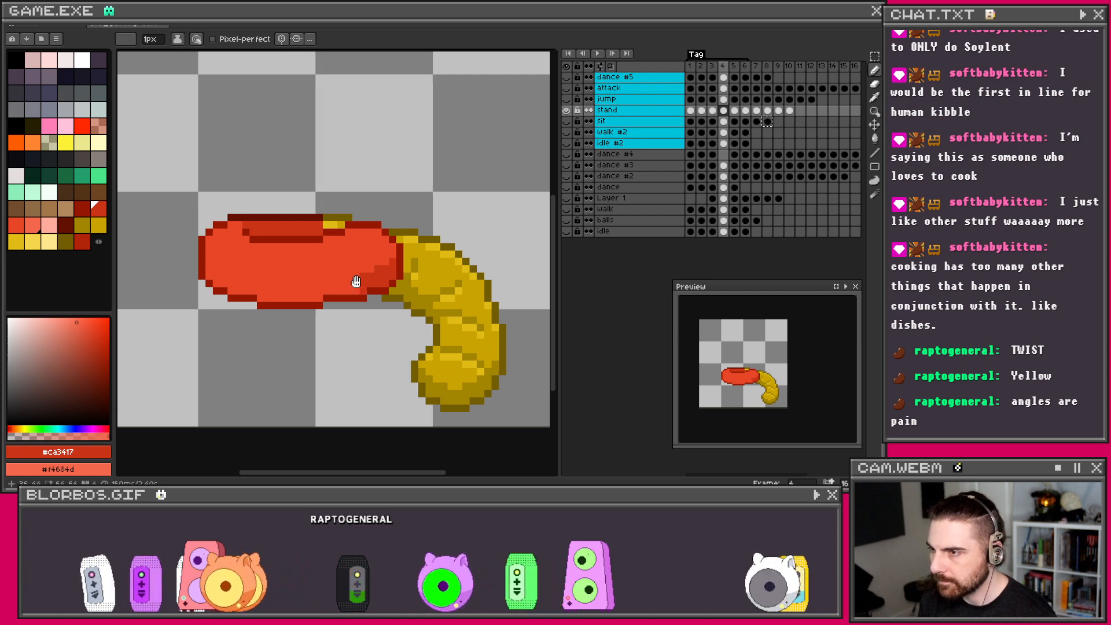
pyautogui.scroll(1, 434, 270)
# Step: Extend dark red shading along the red half's lower middle and paint its bottom row light red
pyautogui.moveTo(433, 270)
pyautogui.mouseDown()
pyautogui.moveTo(371, 273)
pyautogui.moveTo(439, 279)
pyautogui.moveTo(378, 290)
pyautogui.moveTo(312, 281)
pyautogui.mouseUp()
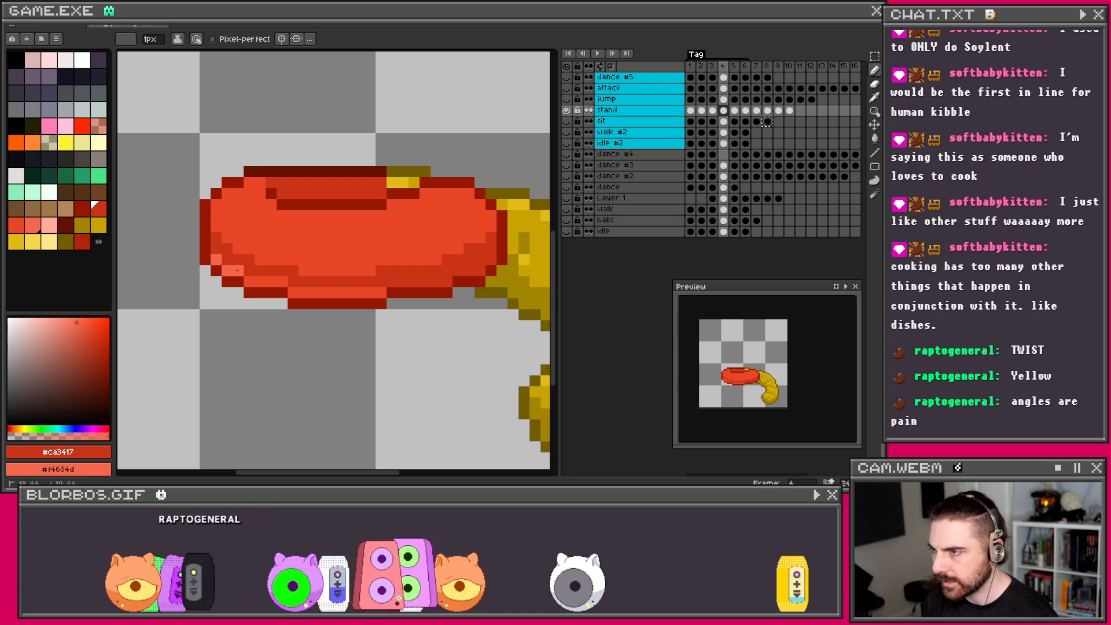
pyautogui.moveTo(290, 292); pyautogui.dragTo(370, 292)
pyautogui.click(381, 293)
# Step: Dot light red texture pixels along the red half's bottom edge out to its right end
pyautogui.rightClick(392, 282)
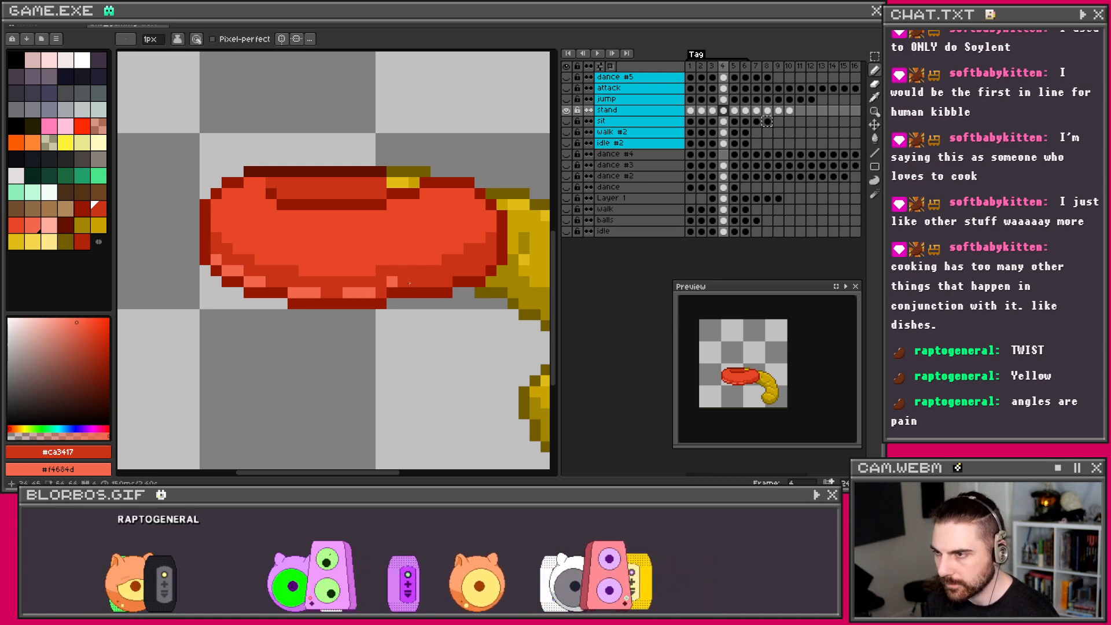
pyautogui.rightClick(403, 282)
pyautogui.rightClick(425, 282)
pyautogui.rightClick(446, 281)
pyautogui.rightClick(458, 270)
pyautogui.rightClick(469, 270)
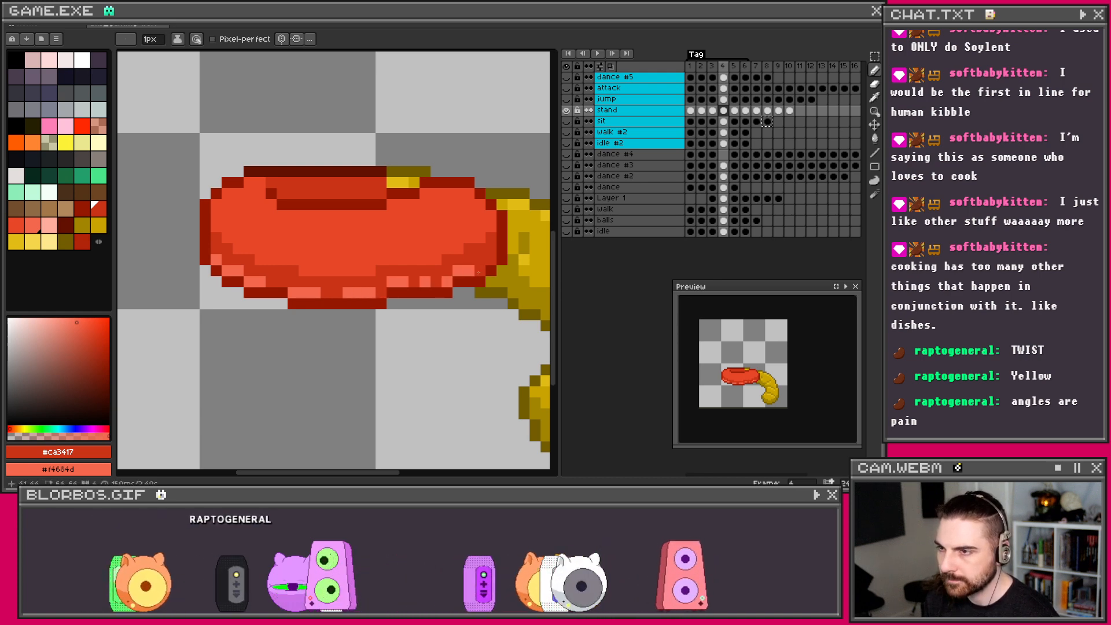
# Step: Add darker red streaks across the red half's top band
pyautogui.scroll(-3, 457, 273)
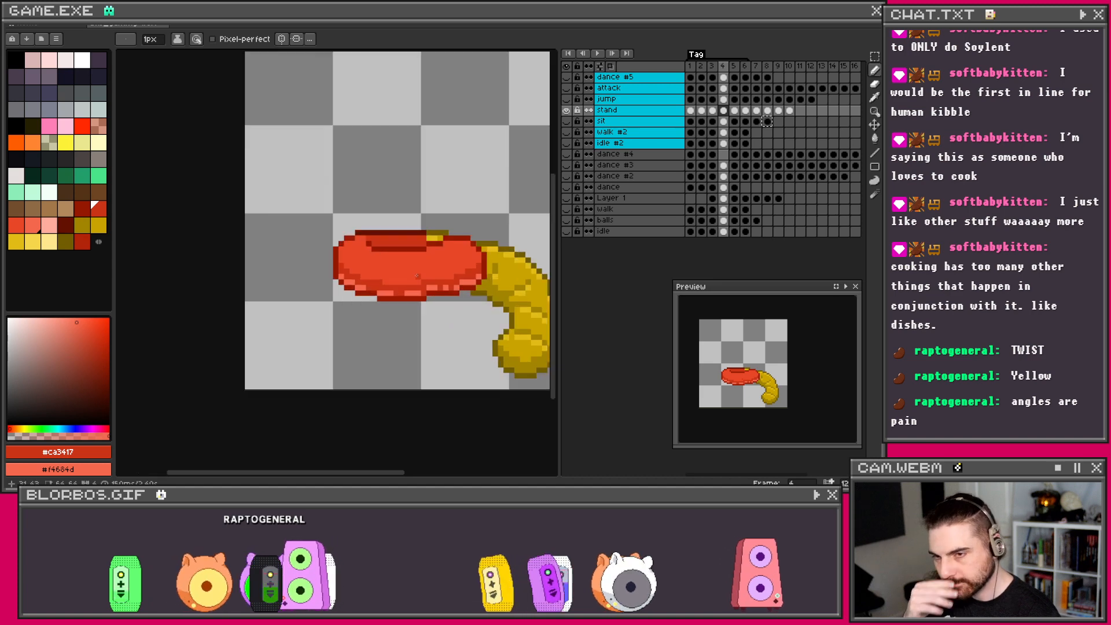
pyautogui.scroll(2, 417, 277)
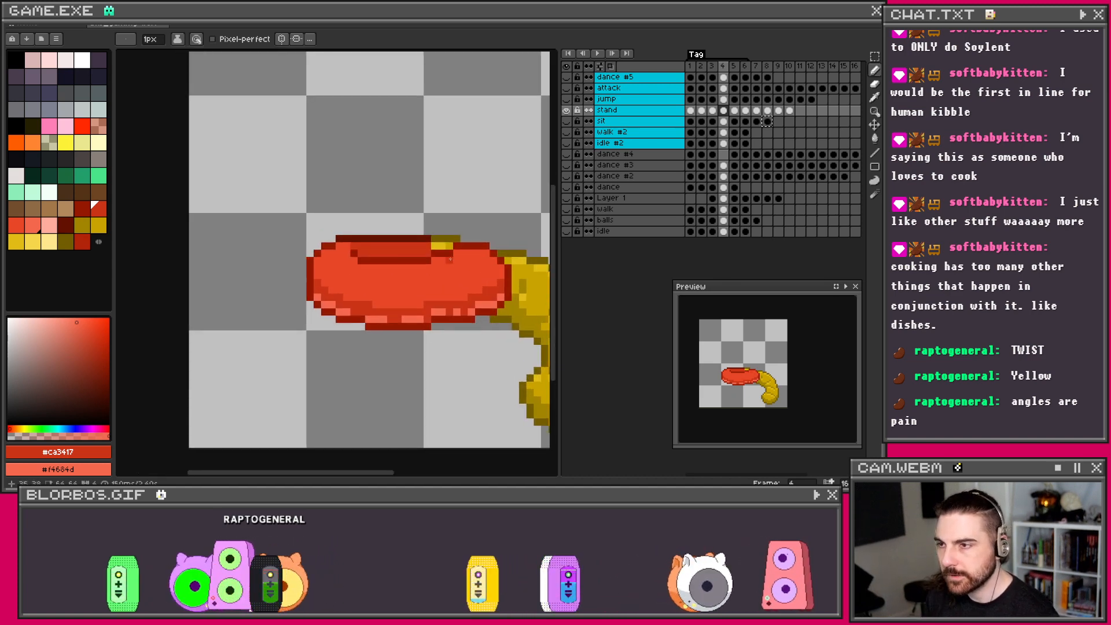
pyautogui.moveTo(461, 263); pyautogui.dragTo(478, 275)
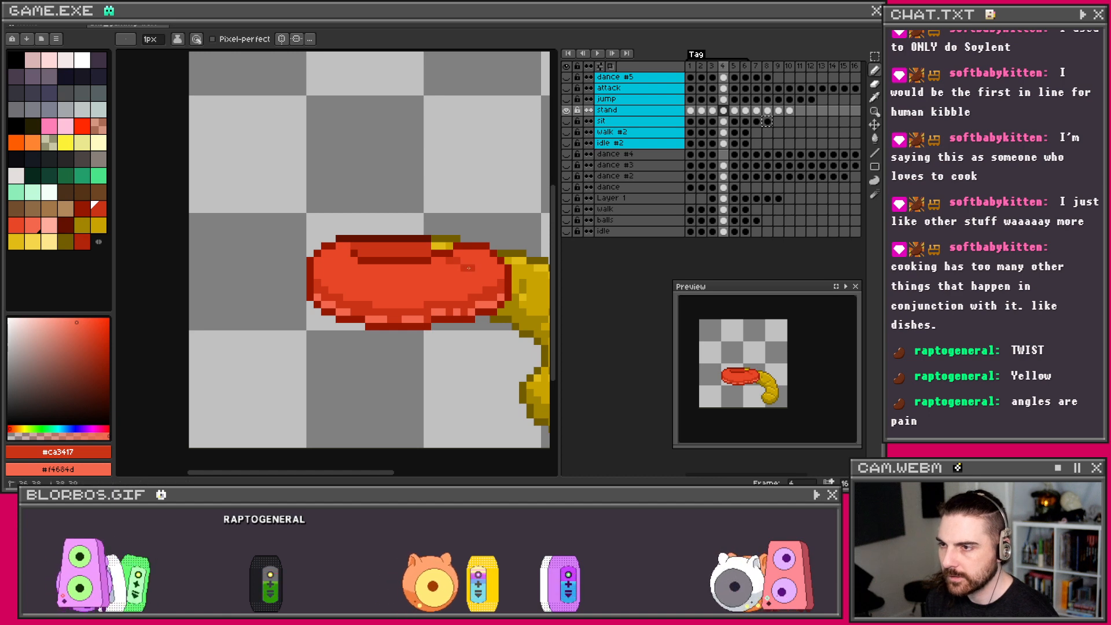
pyautogui.click(430, 271)
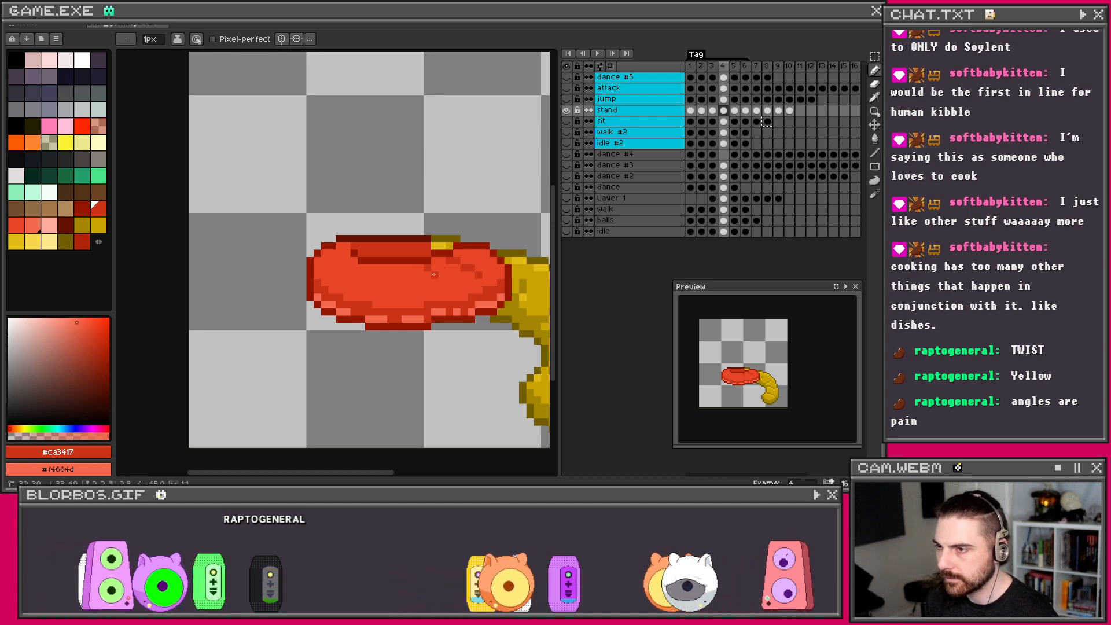
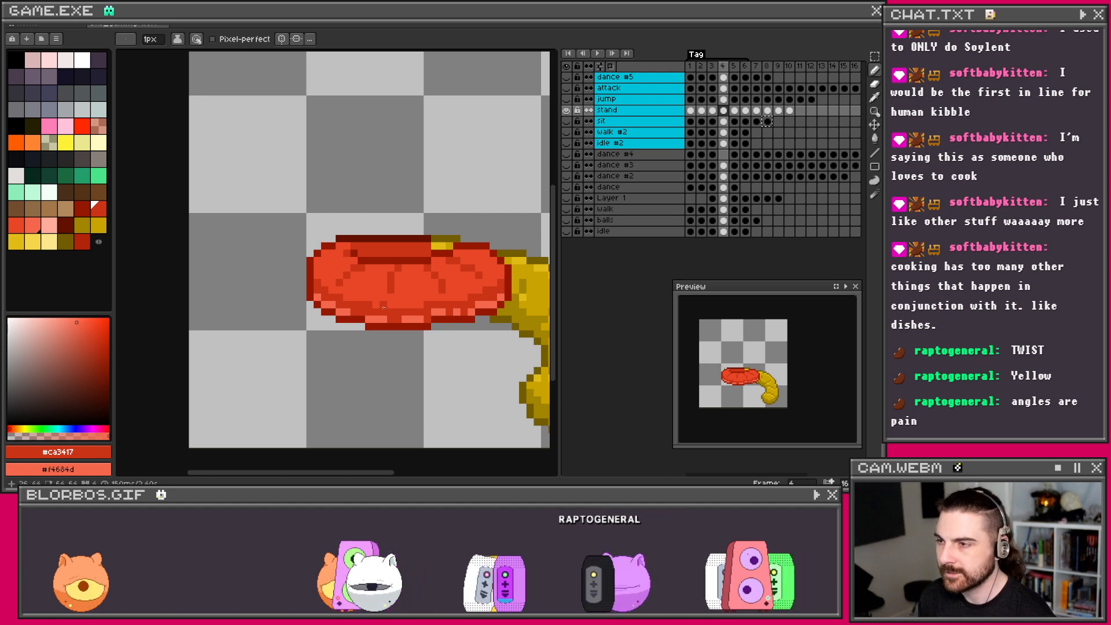
# Step: Sample the lighter red #e74627 from the sprite as the foreground colour
pyautogui.scroll(-1, 383, 307)
pyautogui.scroll(1, 366, 284)
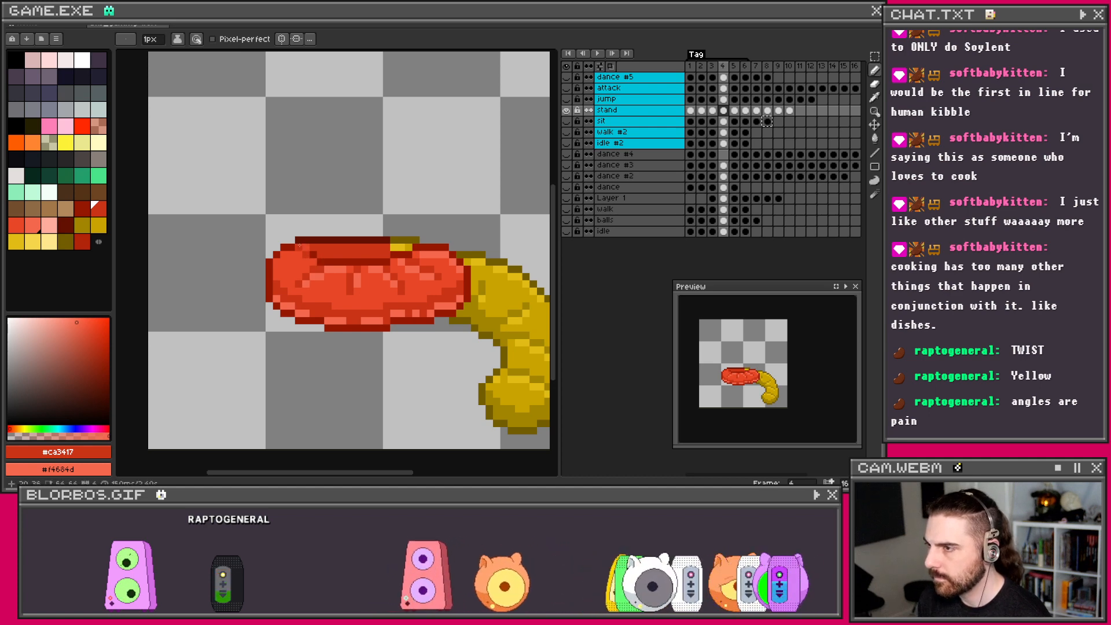
pyautogui.scroll(-3, 276, 262)
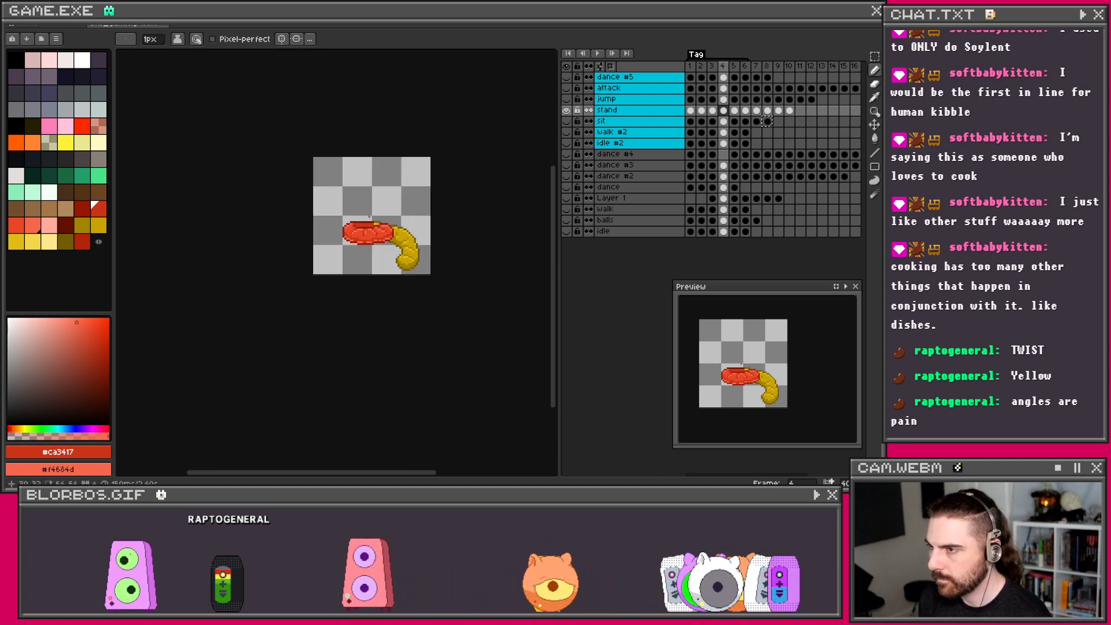
pyautogui.scroll(3, 348, 255)
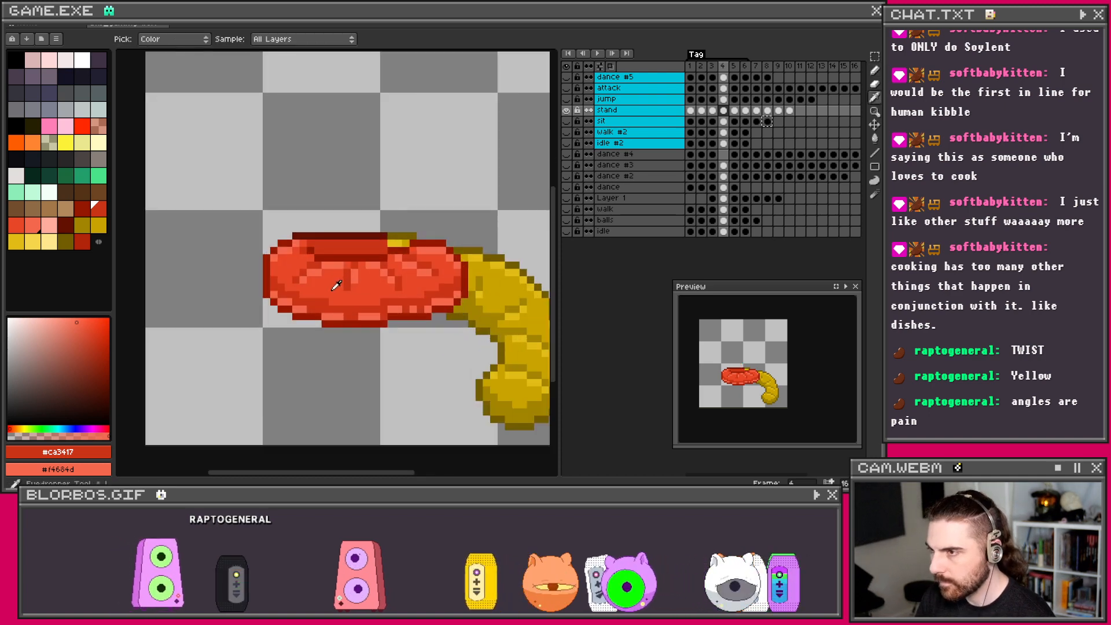
pyautogui.keyDown('alt'); pyautogui.click(338, 282); pyautogui.keyUp('alt')
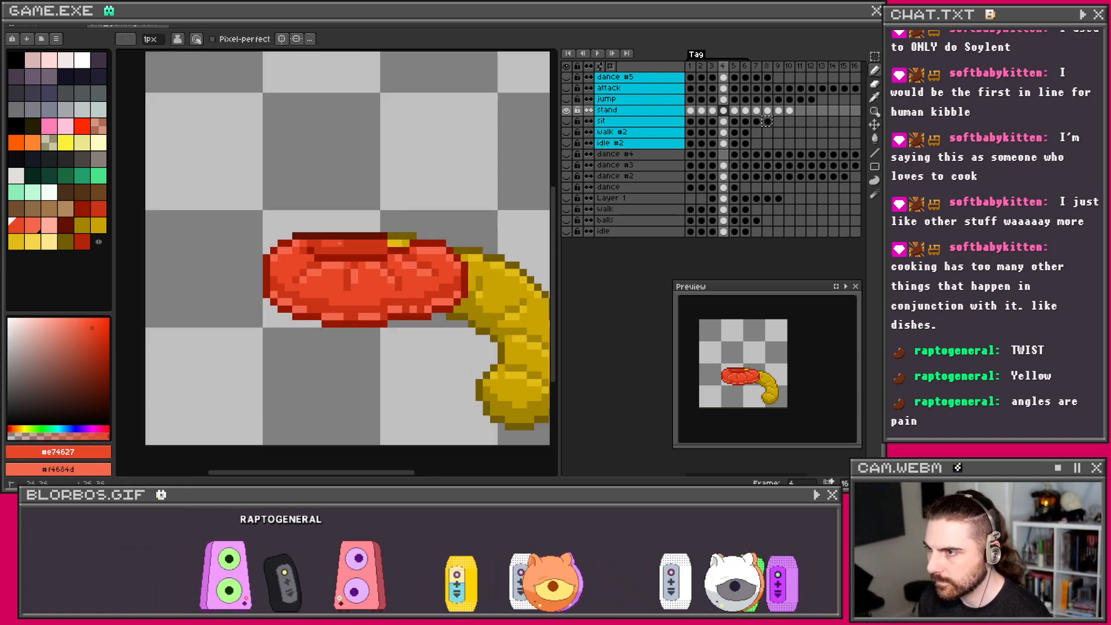
pyautogui.scroll(-1, 435, 230)
pyautogui.scroll(1, 416, 237)
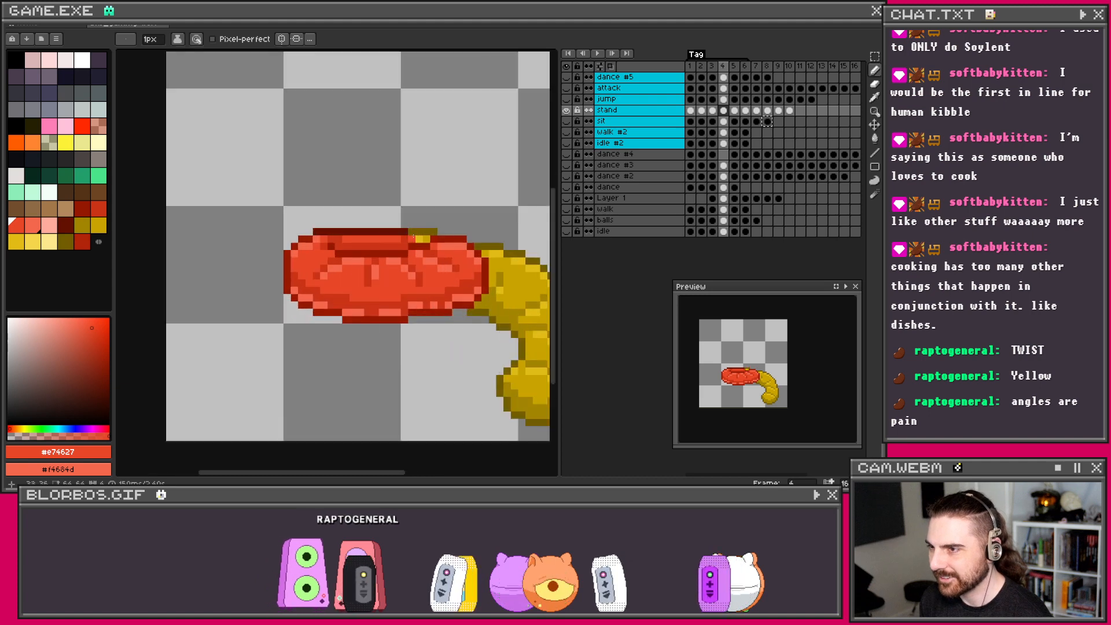
pyautogui.scroll(-1, 404, 239)
pyautogui.scroll(2, 393, 202)
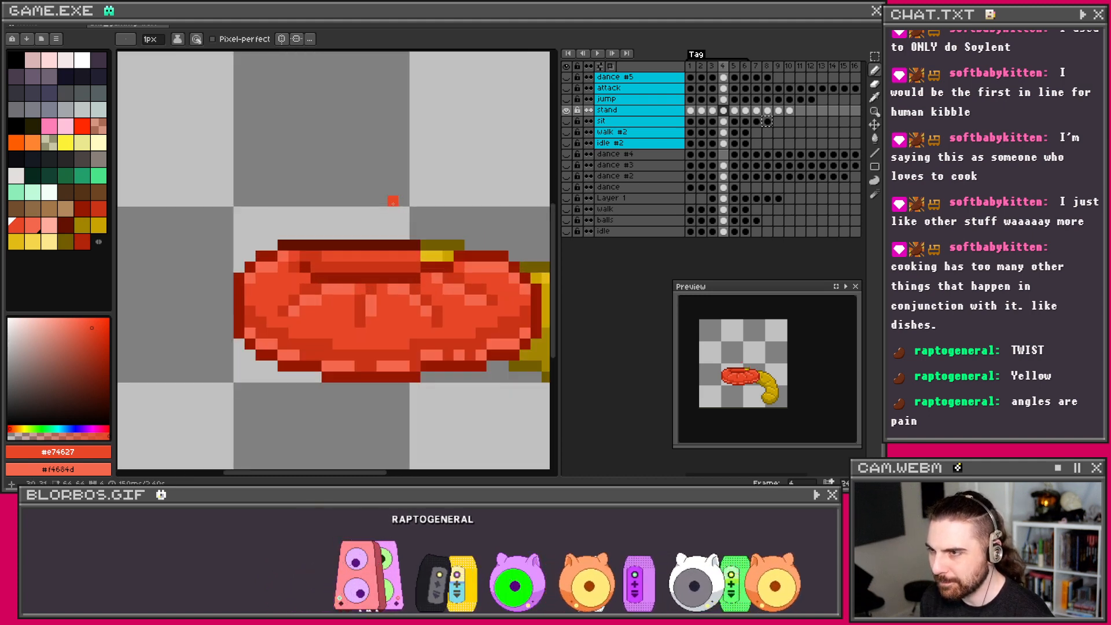
pyautogui.press('i')
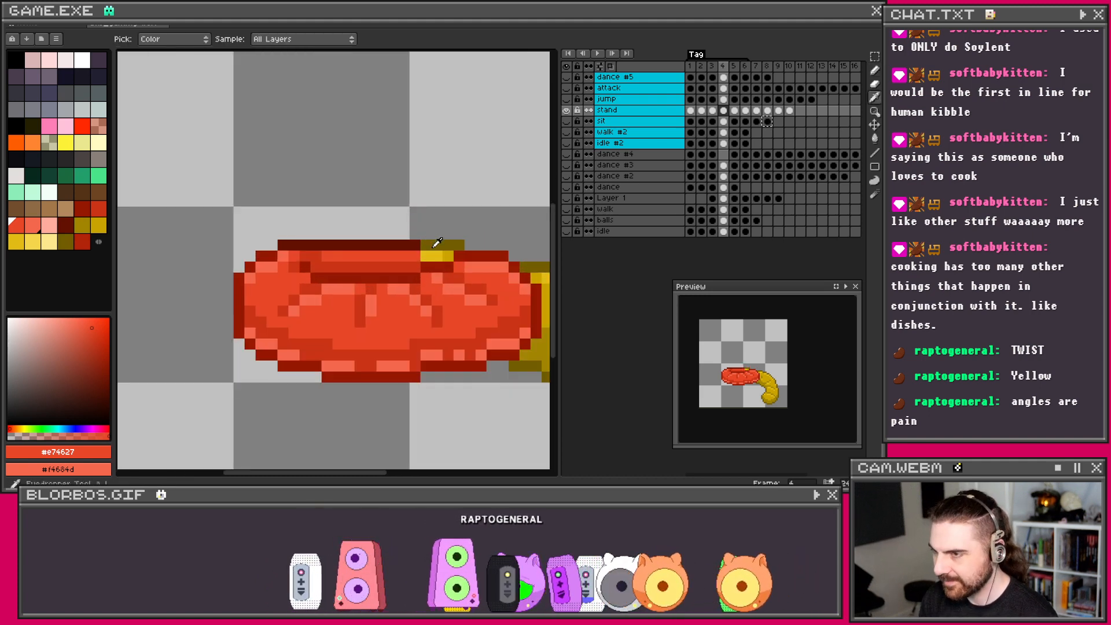
pyautogui.scroll(-2, 399, 247)
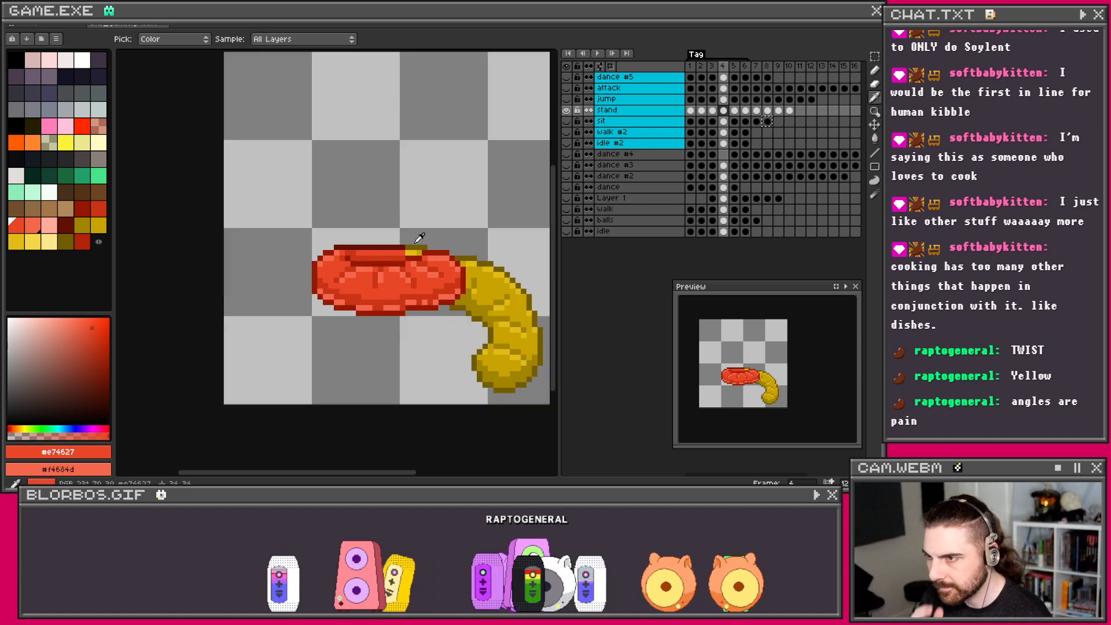
pyautogui.scroll(-3, 420, 238)
pyautogui.scroll(2, 347, 241)
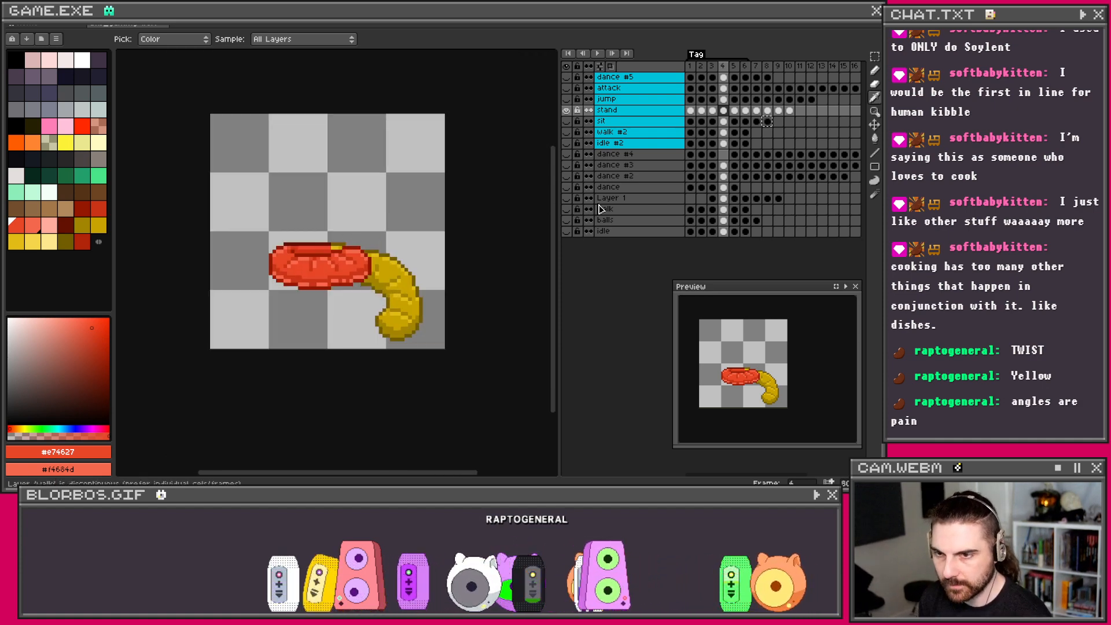
# Step: Sample the dark red #ca3417 from frame 4's sprite as the drawing colour
pyautogui.click(736, 110)
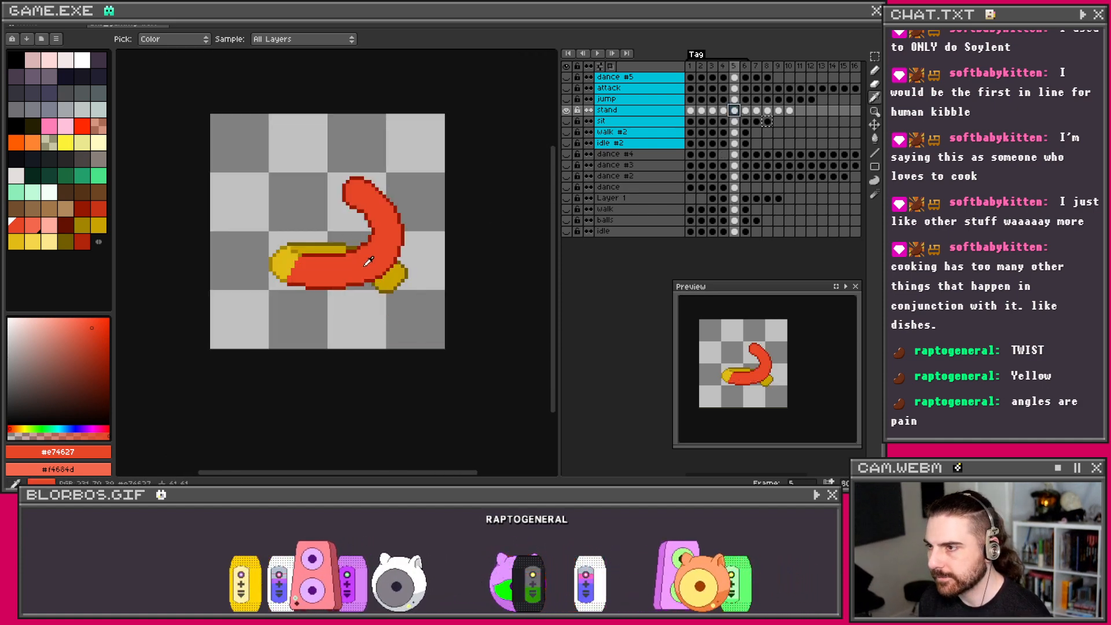
pyautogui.scroll(1, 368, 262)
pyautogui.press('b')
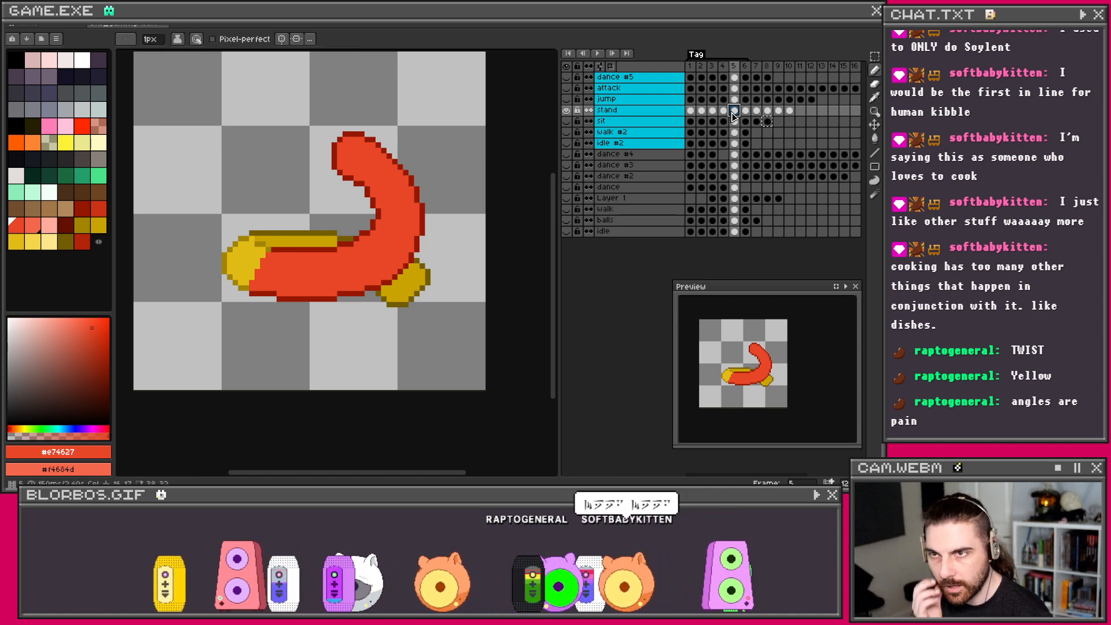
pyautogui.press('Left')
pyautogui.scroll(2, 305, 307)
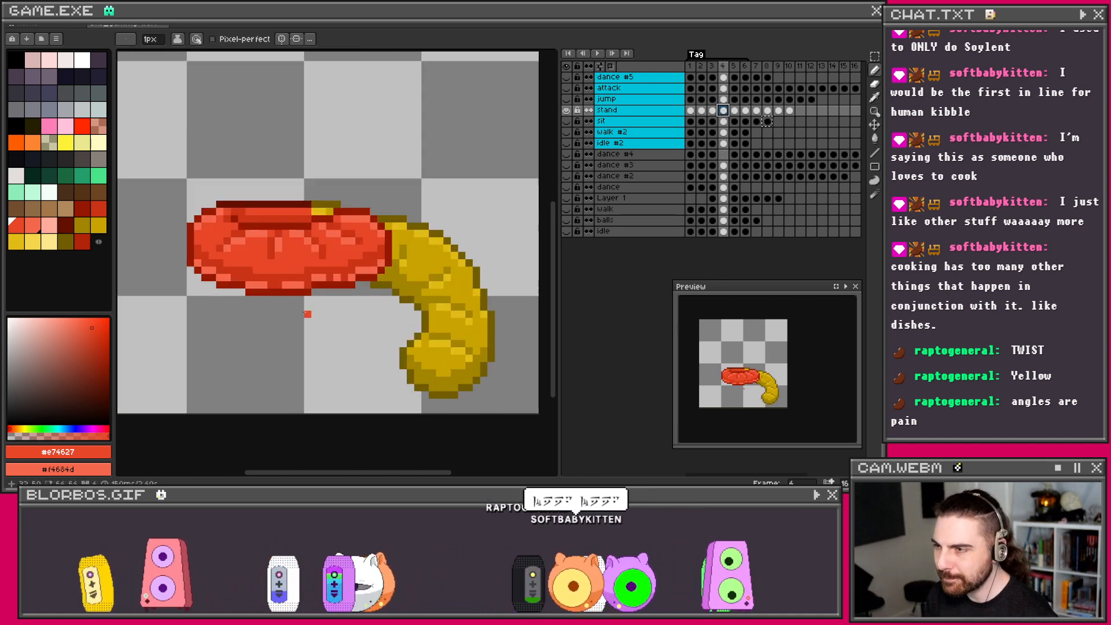
pyautogui.press('i')
pyautogui.click(260, 207)
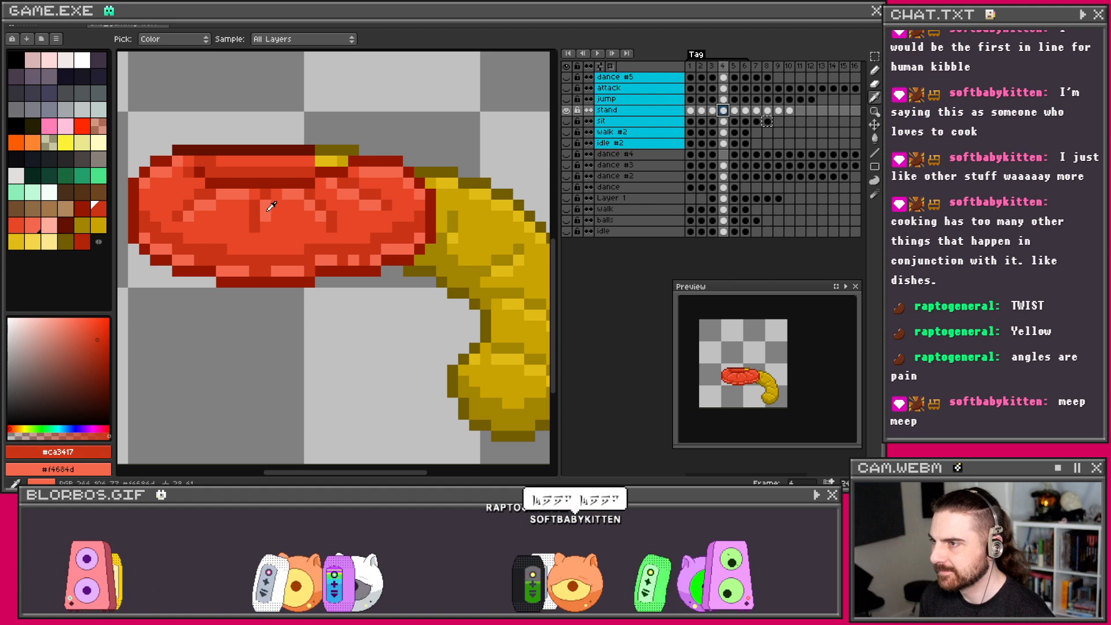
pyautogui.press('b')
# Step: Back on frame 5, undo the stray pen strokes
pyautogui.press('Right')
pyautogui.scroll(-3, 345, 281)
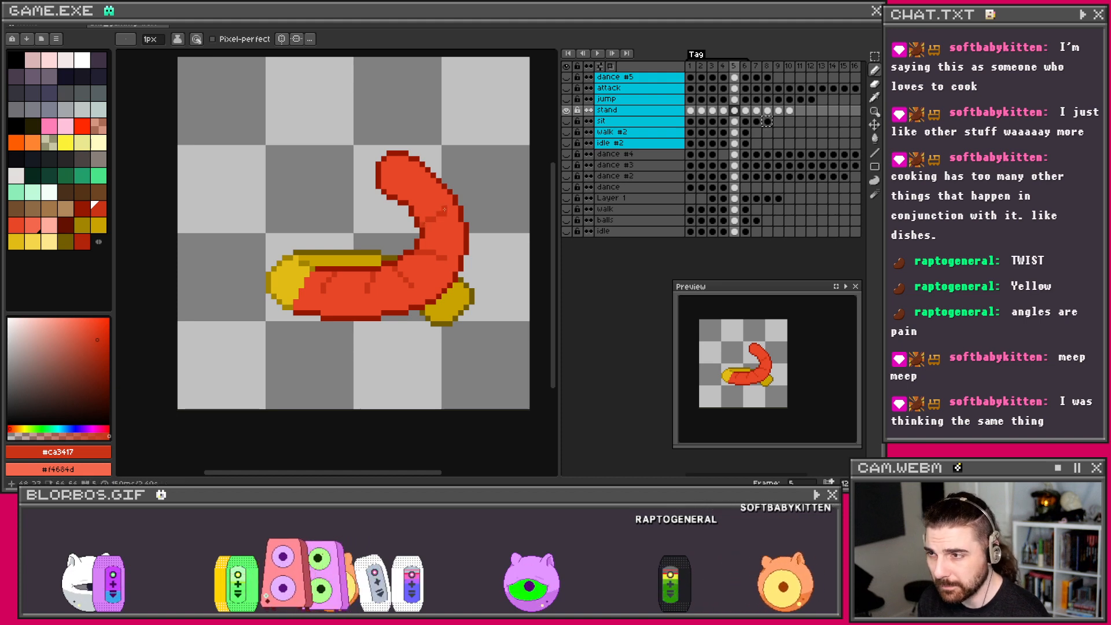
pyautogui.hotkey('ctrl', 'z')
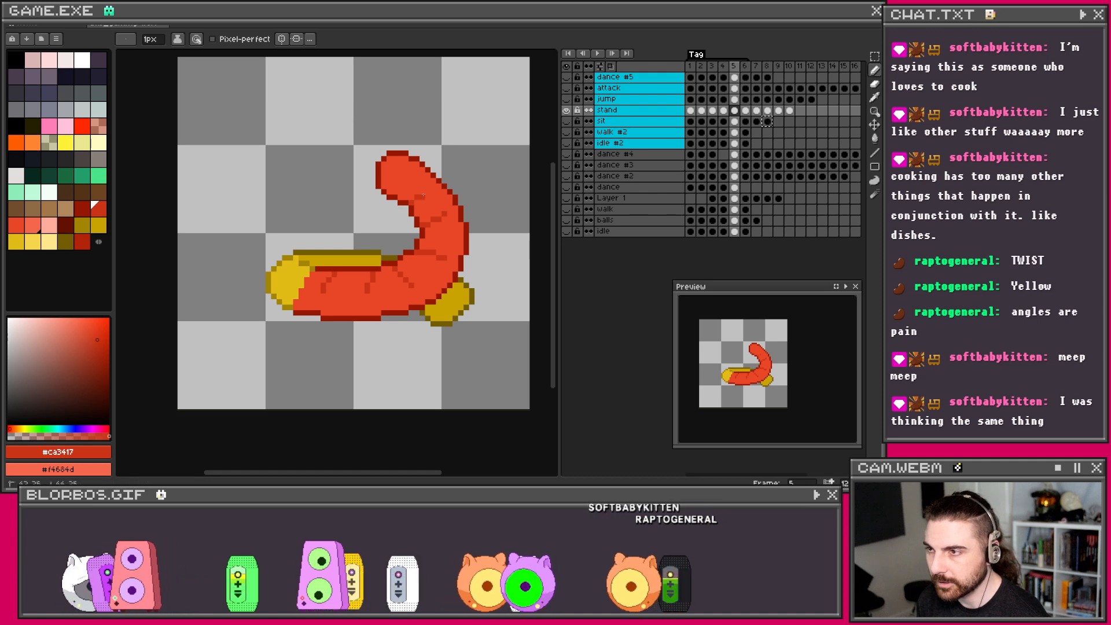
pyautogui.moveTo(429, 186); pyautogui.dragTo(433, 182)
pyautogui.hotkey('ctrl', 'z')
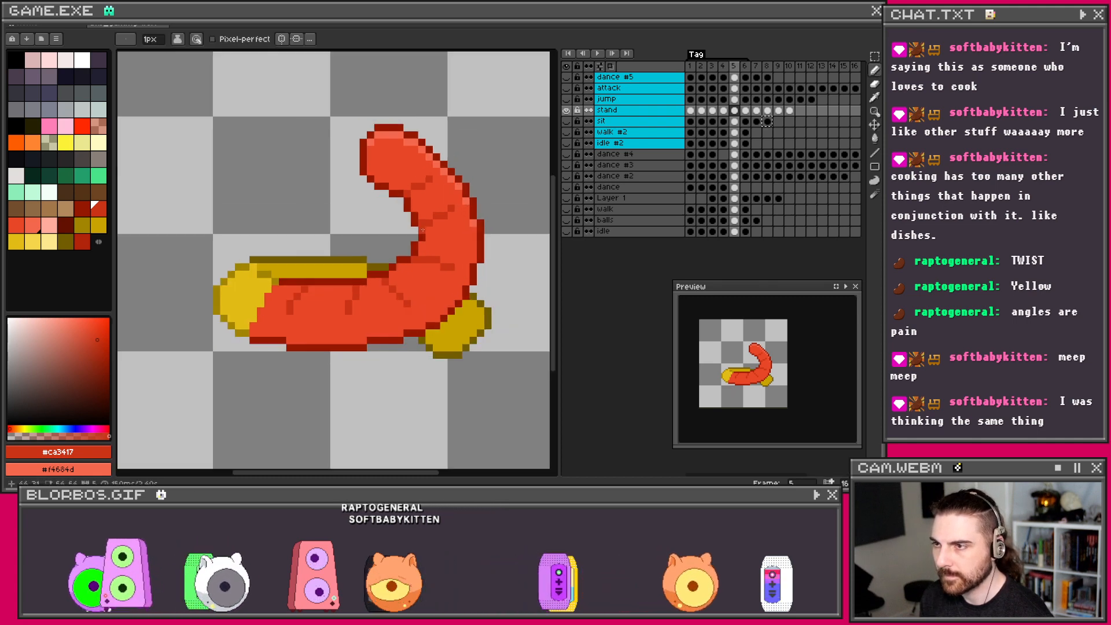
pyautogui.scroll(2, 427, 244)
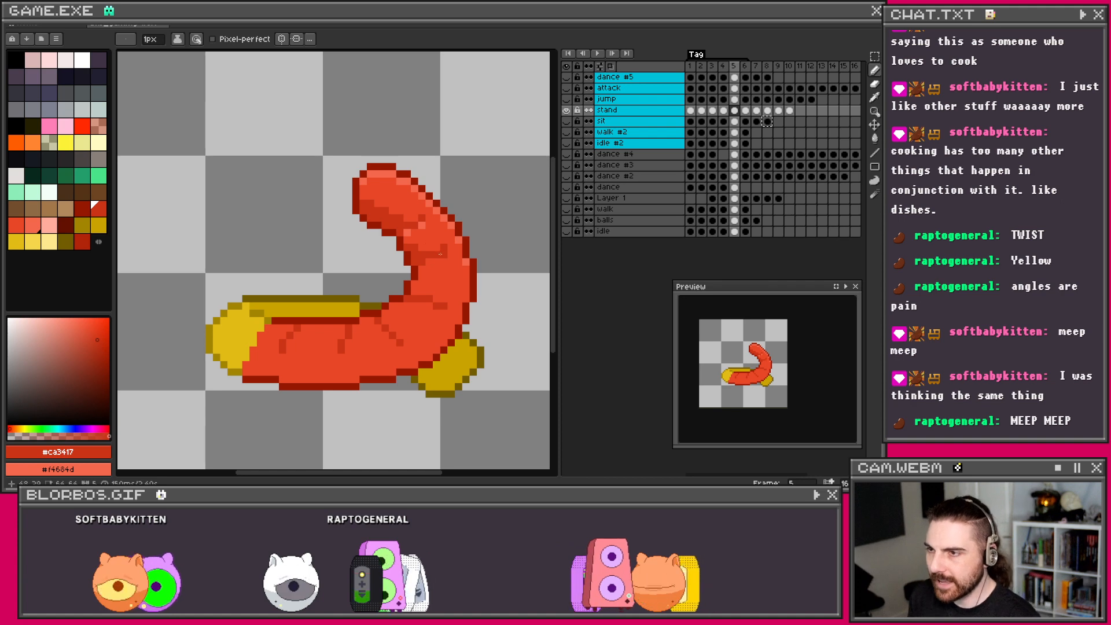
# Step: Try a short light-red #f4684d highlight stroke along frame 5's lower body, then undo it
pyautogui.scroll(1, 422, 278)
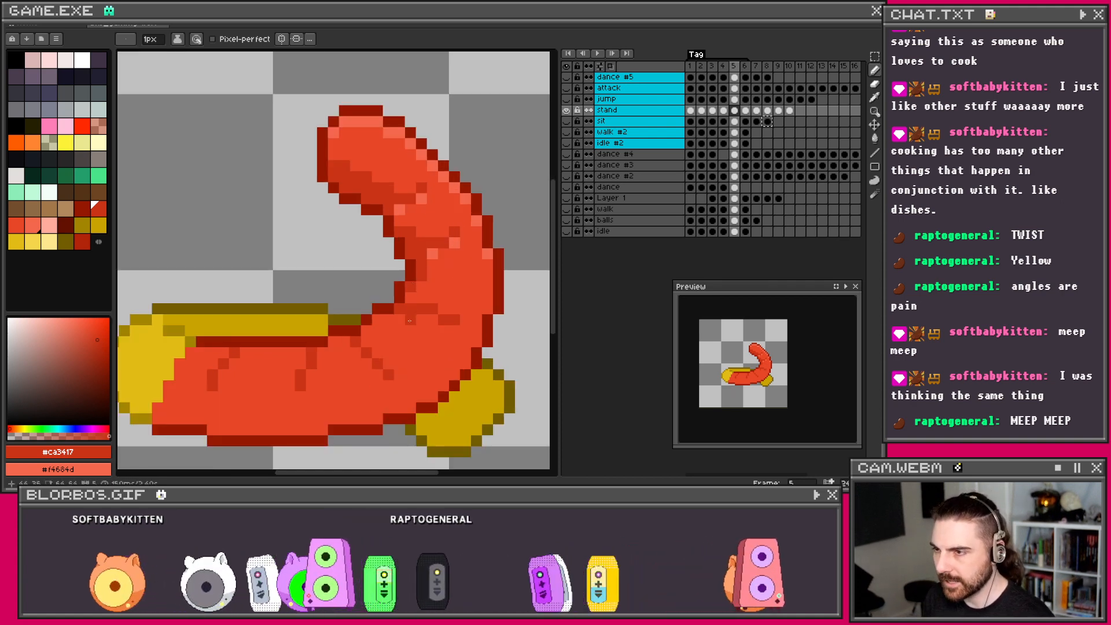
pyautogui.moveTo(408, 318); pyautogui.dragTo(430, 319)
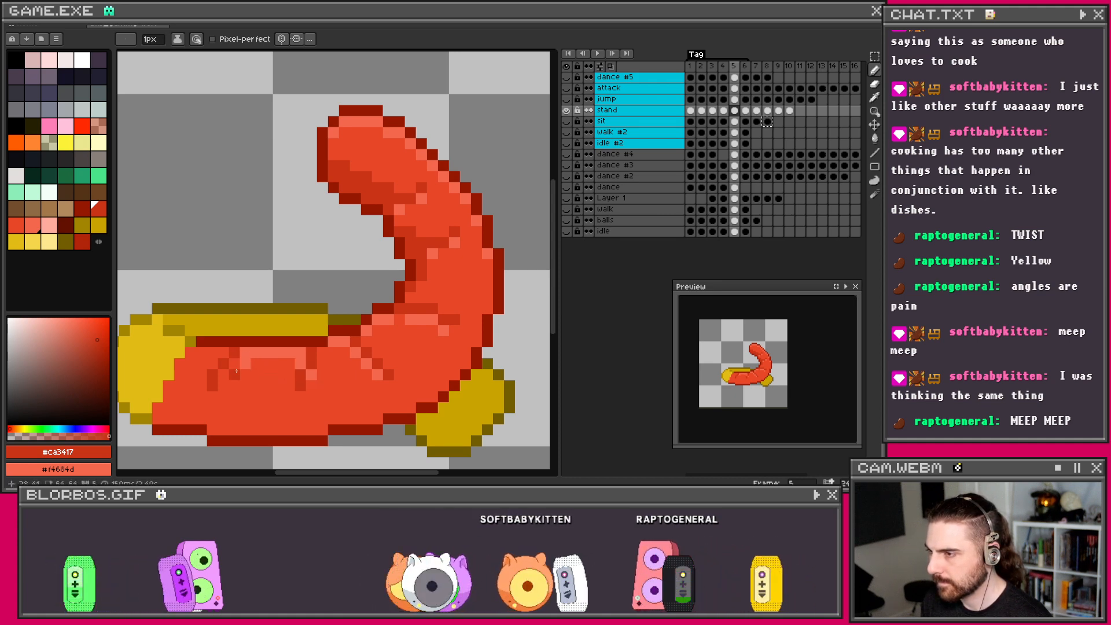
pyautogui.hotkey('ctrl', 'z')
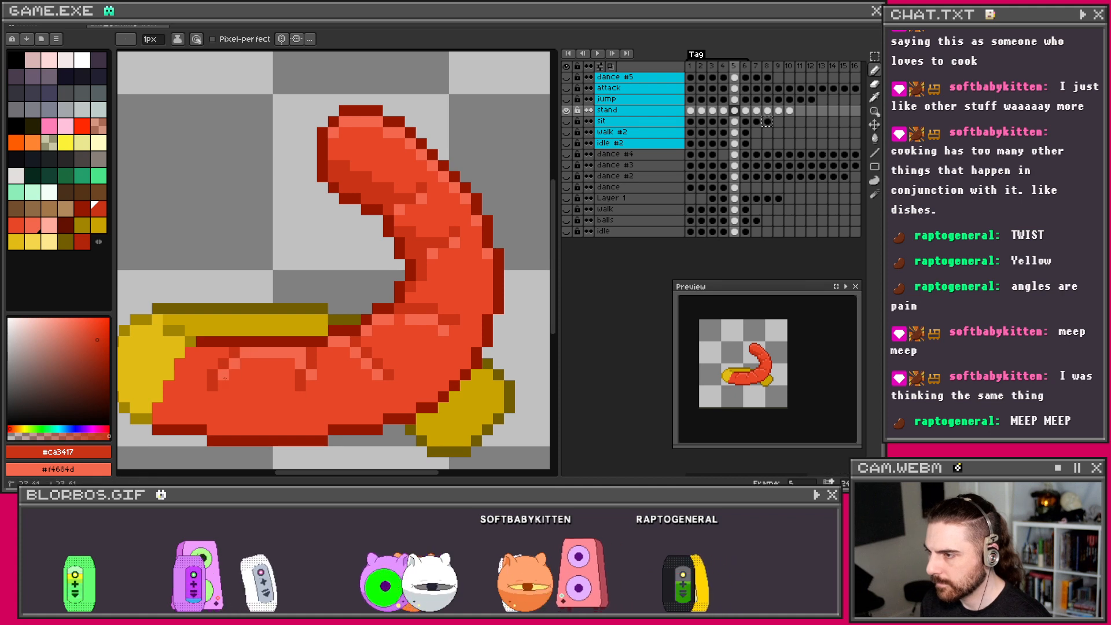
pyautogui.scroll(-2, 215, 359)
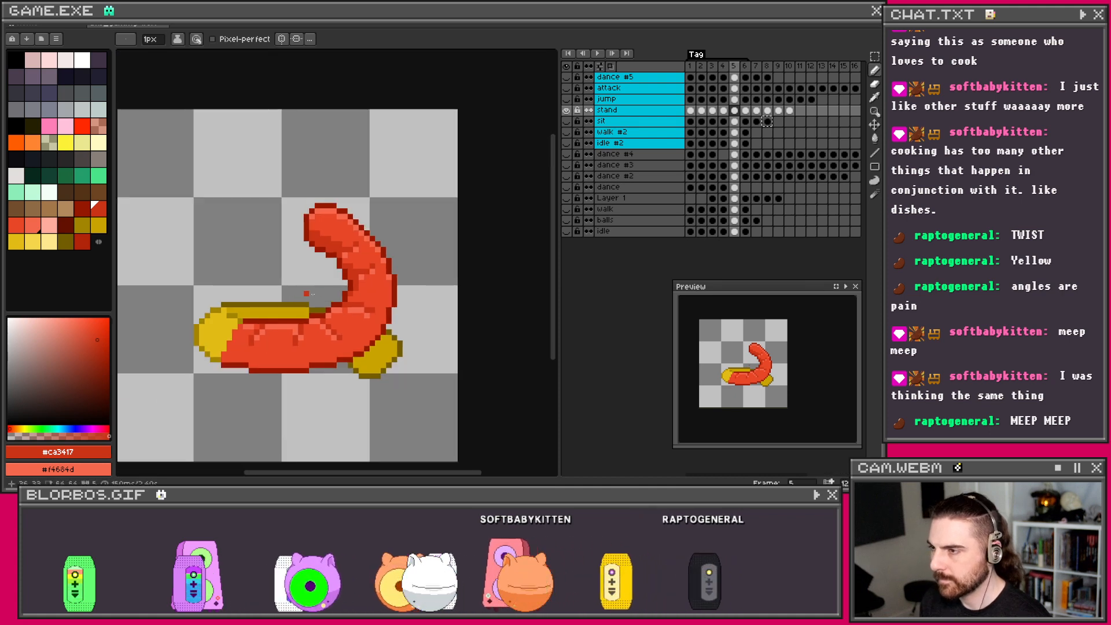
pyautogui.scroll(1, 340, 294)
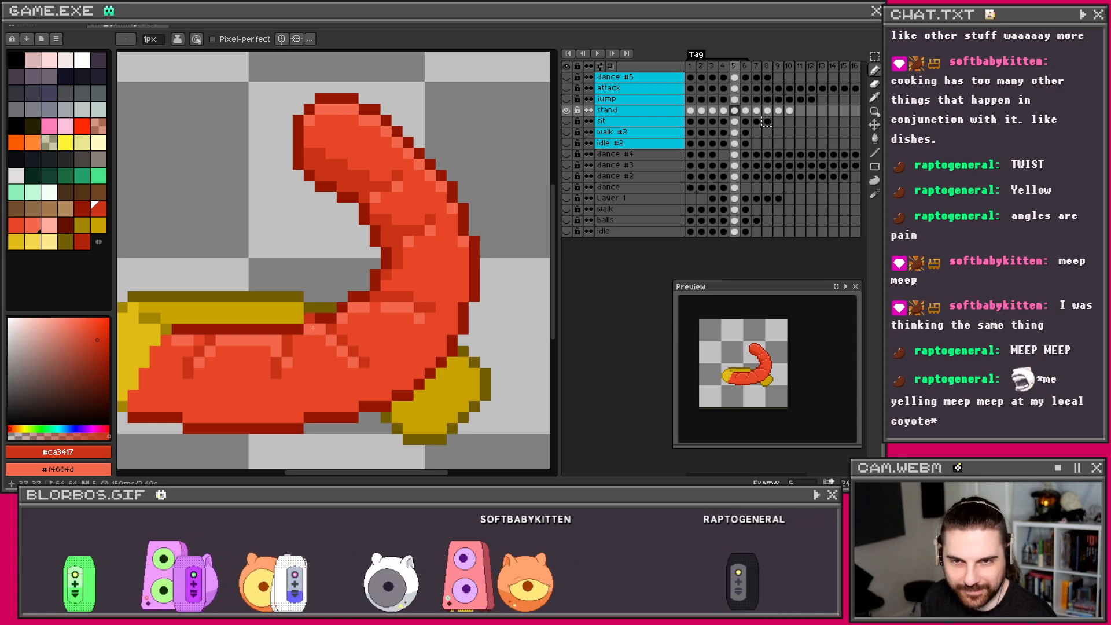
pyautogui.scroll(1, 347, 324)
pyautogui.scroll(-2, 393, 317)
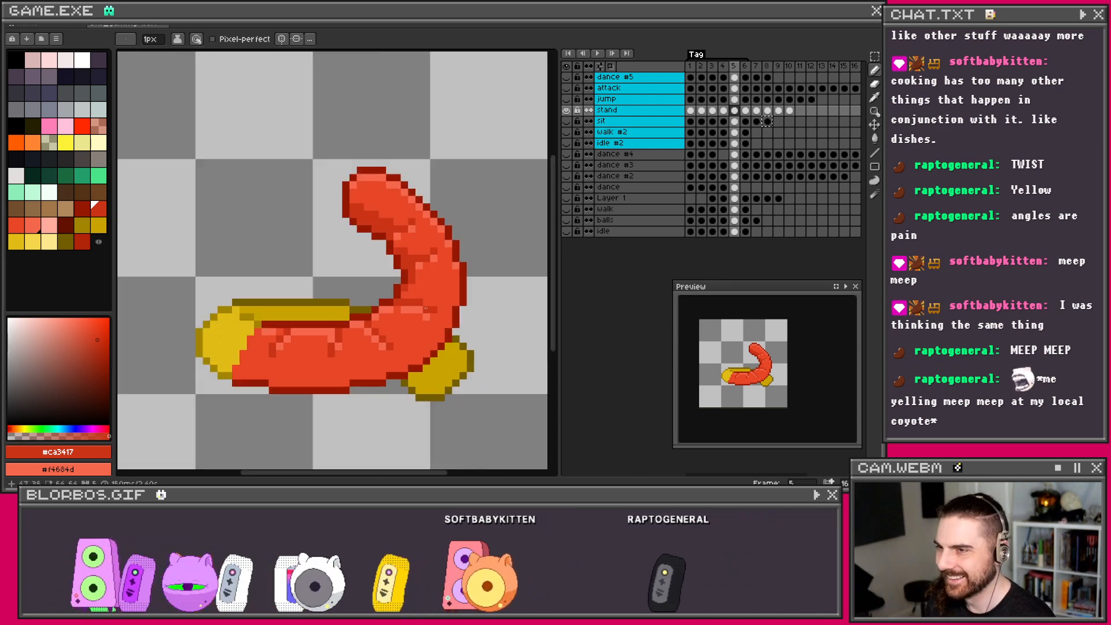
pyautogui.scroll(1, 444, 311)
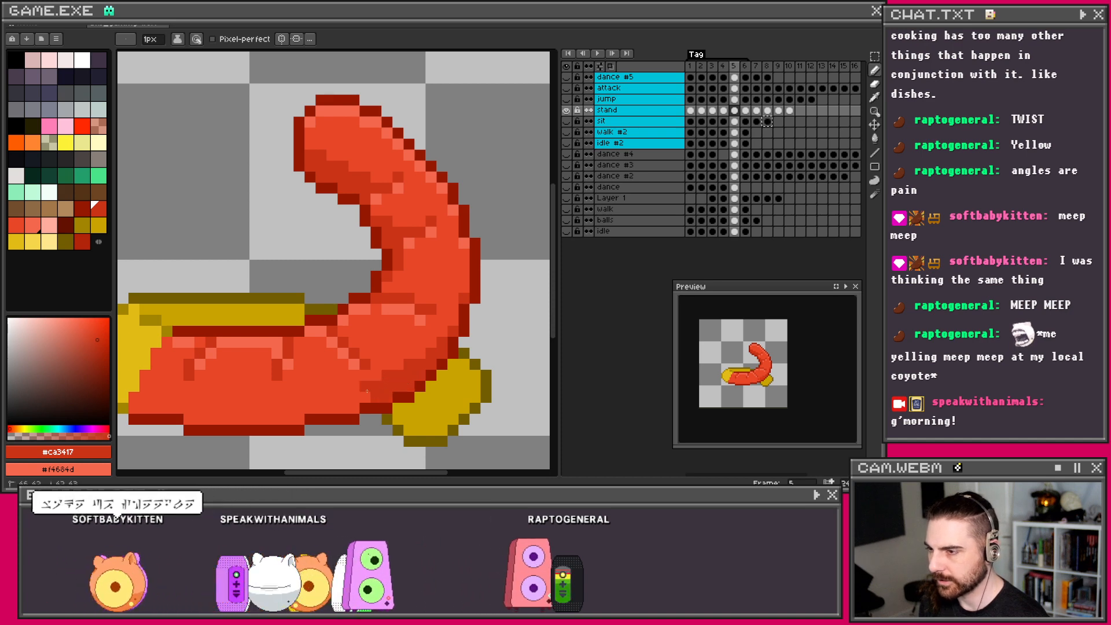
pyautogui.moveTo(341, 405)
pyautogui.mouseDown()
pyautogui.moveTo(423, 390)
pyautogui.moveTo(377, 385)
pyautogui.moveTo(380, 404)
pyautogui.moveTo(460, 377)
pyautogui.moveTo(356, 376)
pyautogui.moveTo(311, 362)
pyautogui.moveTo(302, 378)
pyautogui.mouseUp()
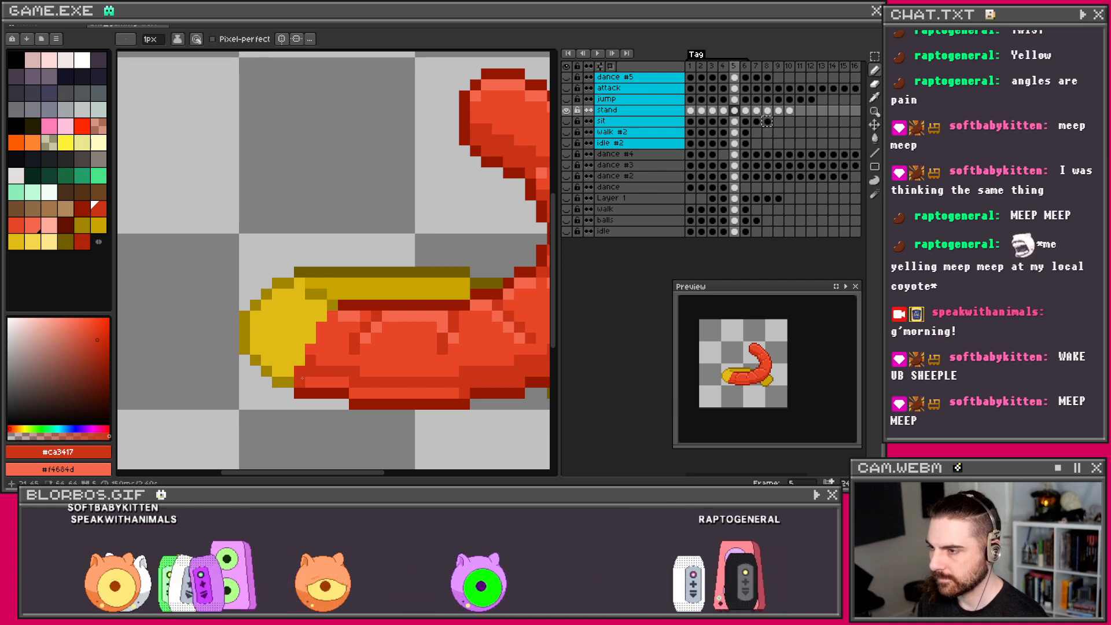
pyautogui.moveTo(299, 382); pyautogui.dragTo(321, 382)
pyautogui.rightClick(343, 382)
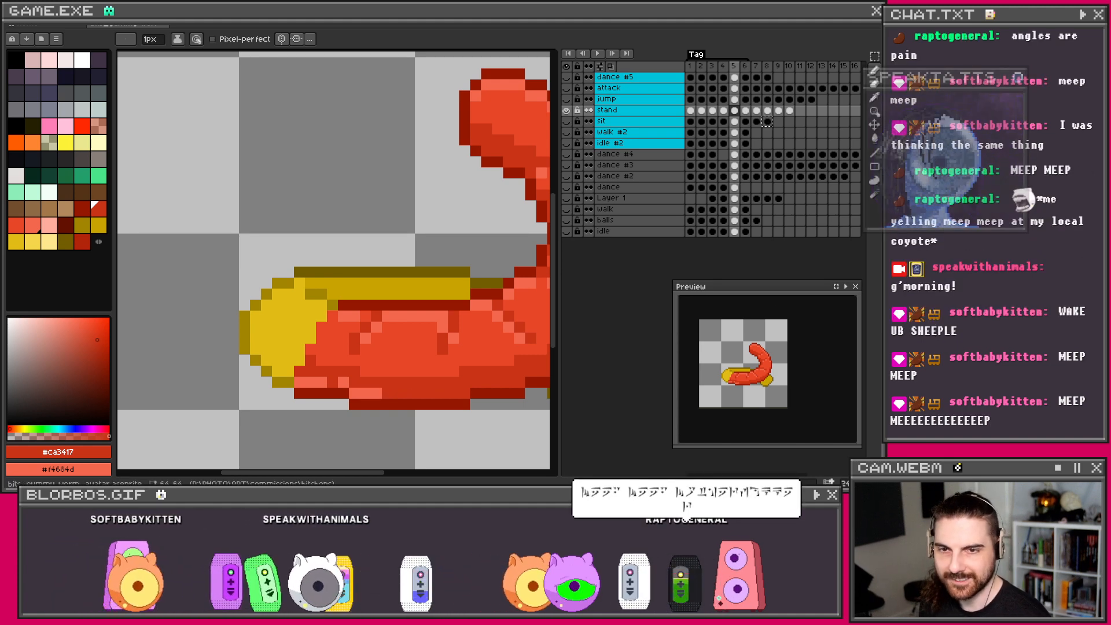
pyautogui.rightClick(409, 393)
pyautogui.moveTo(443, 393)
pyautogui.mouseDown()
pyautogui.moveTo(508, 383)
pyautogui.moveTo(383, 387)
pyautogui.moveTo(434, 371)
pyautogui.mouseUp()
pyautogui.rightClick(444, 371)
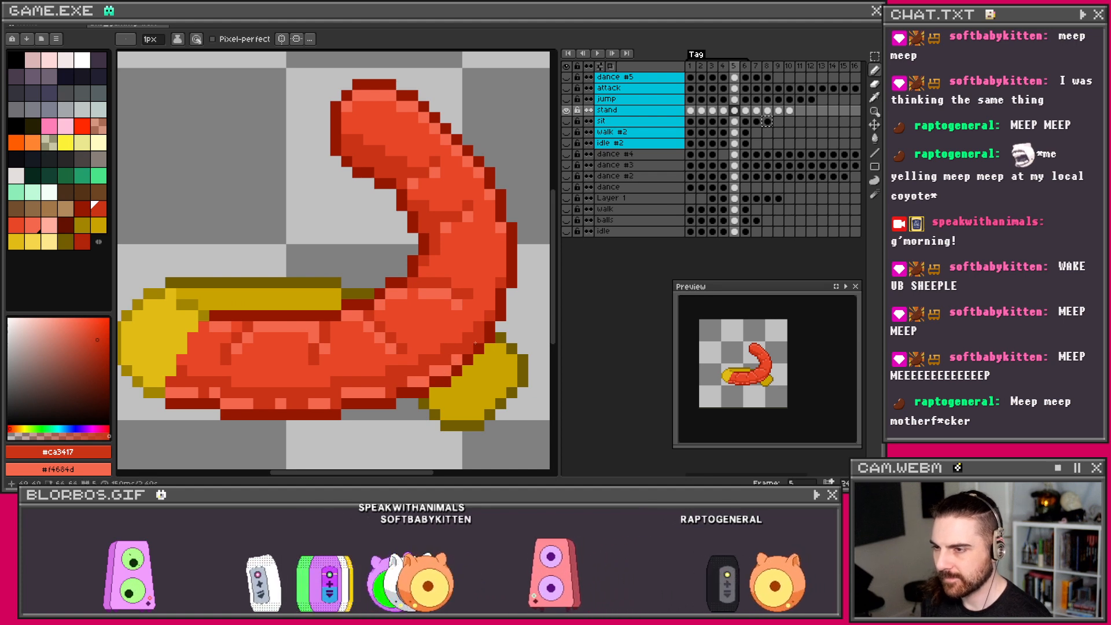
pyautogui.scroll(-1, 436, 315)
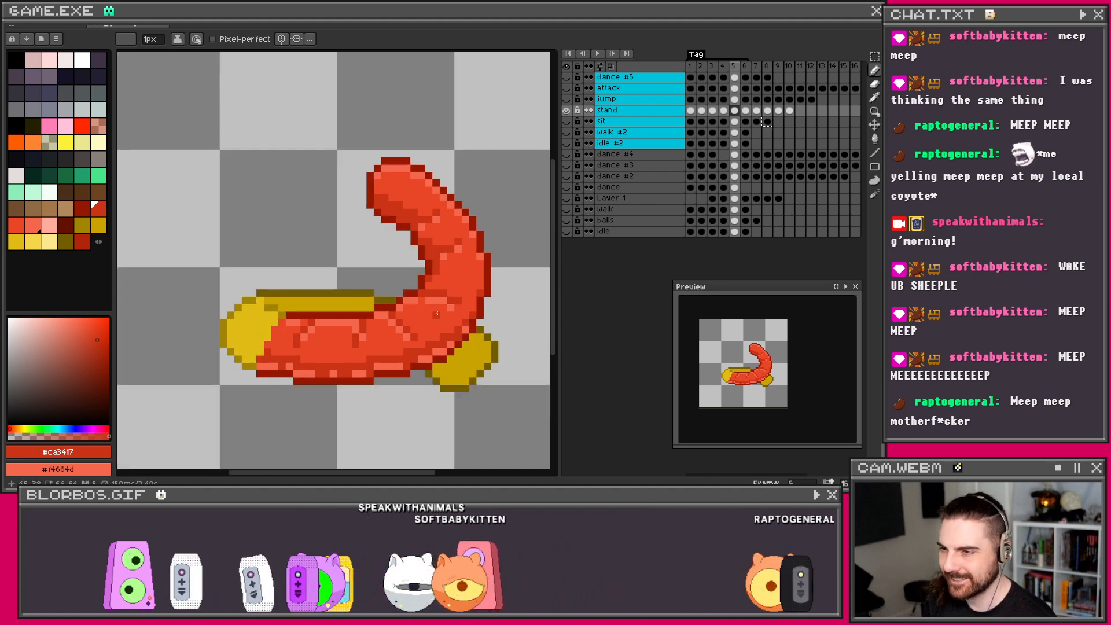
pyautogui.scroll(2, 429, 287)
pyautogui.scroll(-2, 427, 296)
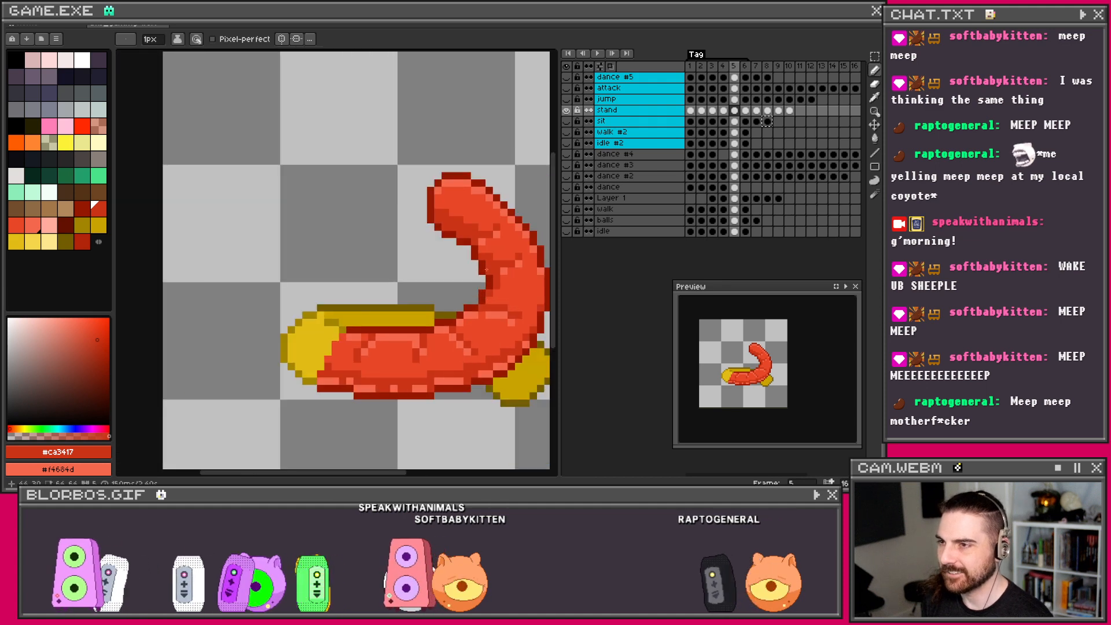
pyautogui.scroll(1, 425, 301)
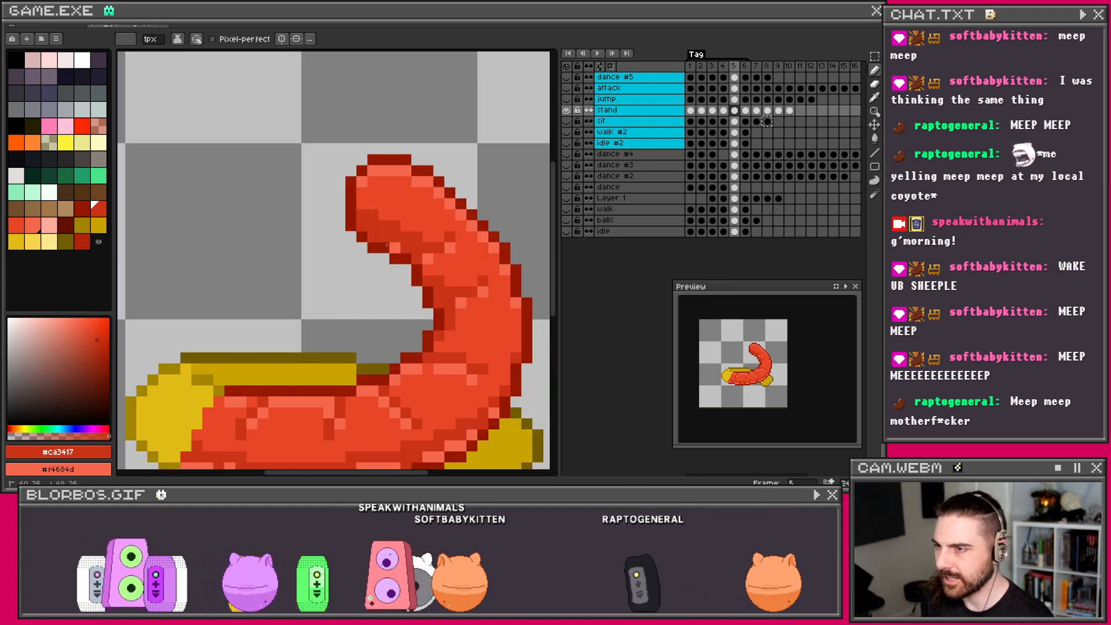
pyautogui.scroll(-2, 458, 208)
pyautogui.scroll(1, 458, 209)
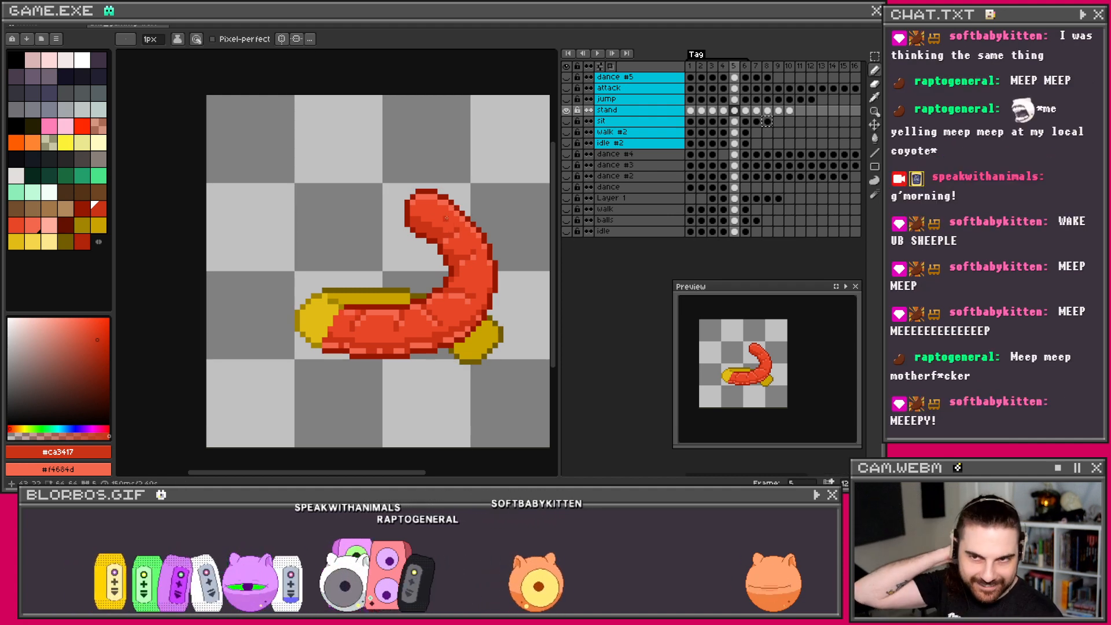
pyautogui.scroll(1, 316, 297)
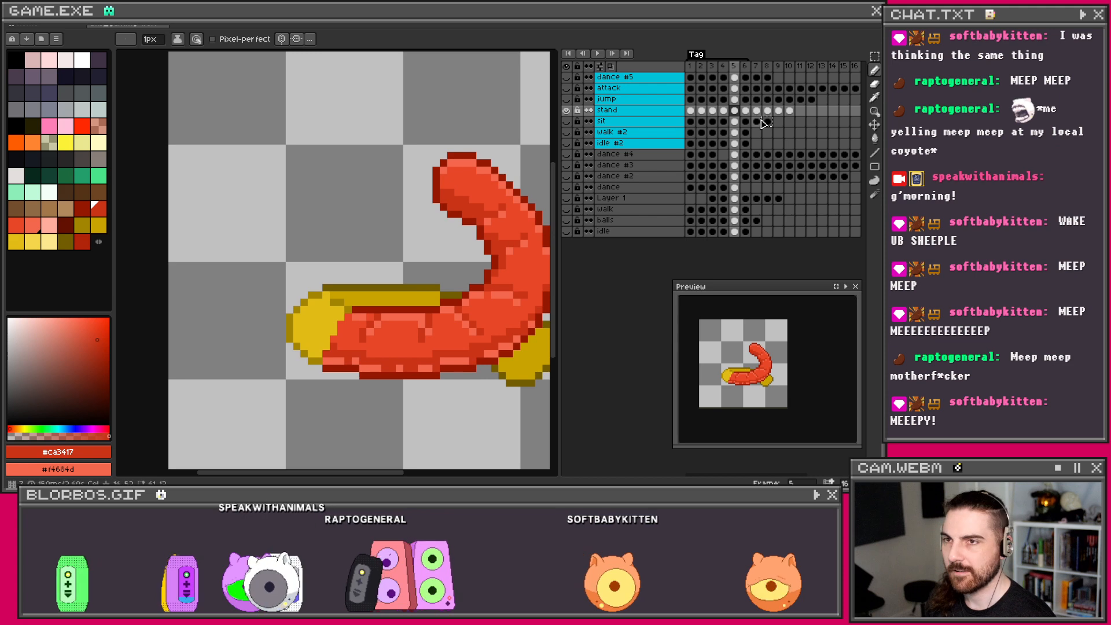
# Step: Sample dark yellow #a28400 and lighter yellow #e1bc15 from the previous frame's yellow arm
pyautogui.press('Left')
pyautogui.moveTo(401, 354); pyautogui.dragTo(352, 334)
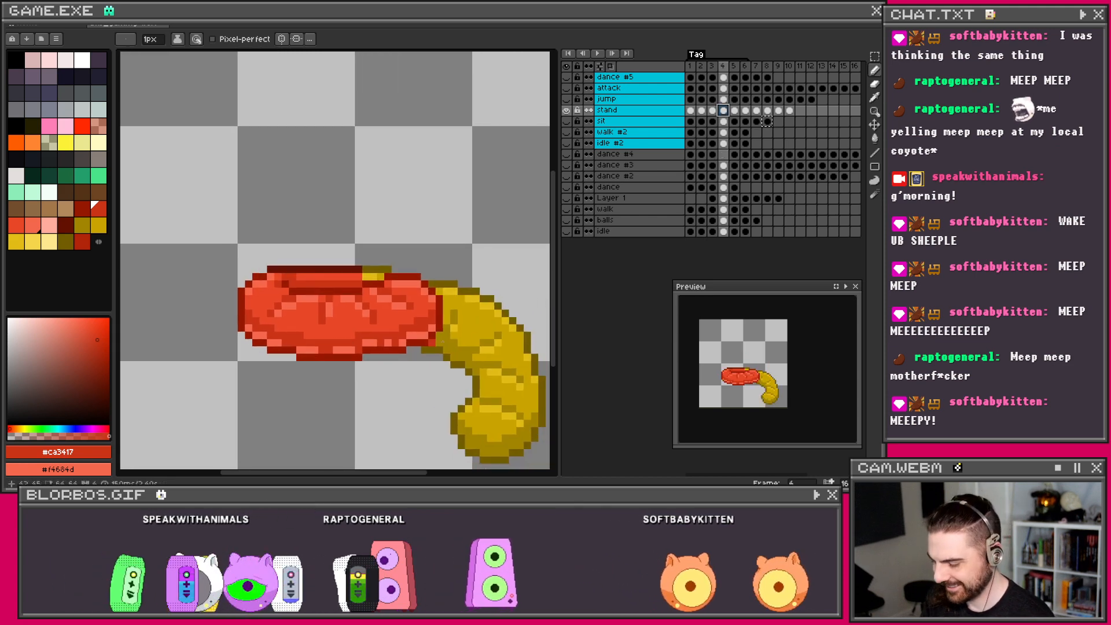
pyautogui.scroll(1, 495, 357)
pyautogui.keyDown('alt'); pyautogui.click(490, 336); pyautogui.keyUp('alt')
pyautogui.keyDown('alt'); pyautogui.rightClick(486, 345); pyautogui.keyUp('alt')
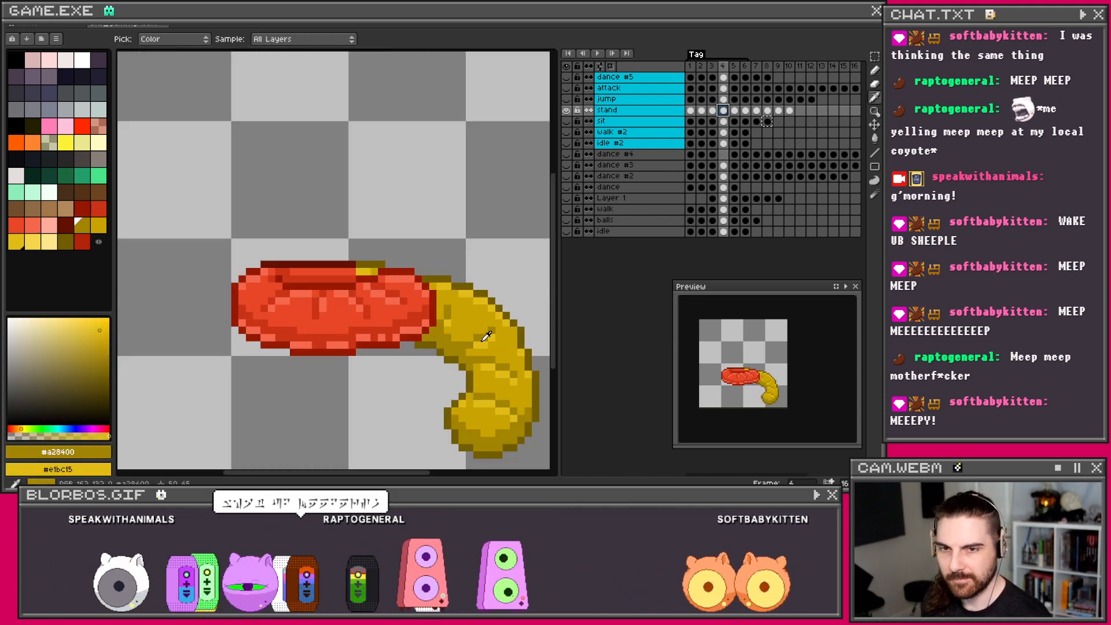
pyautogui.scroll(-1, 489, 340)
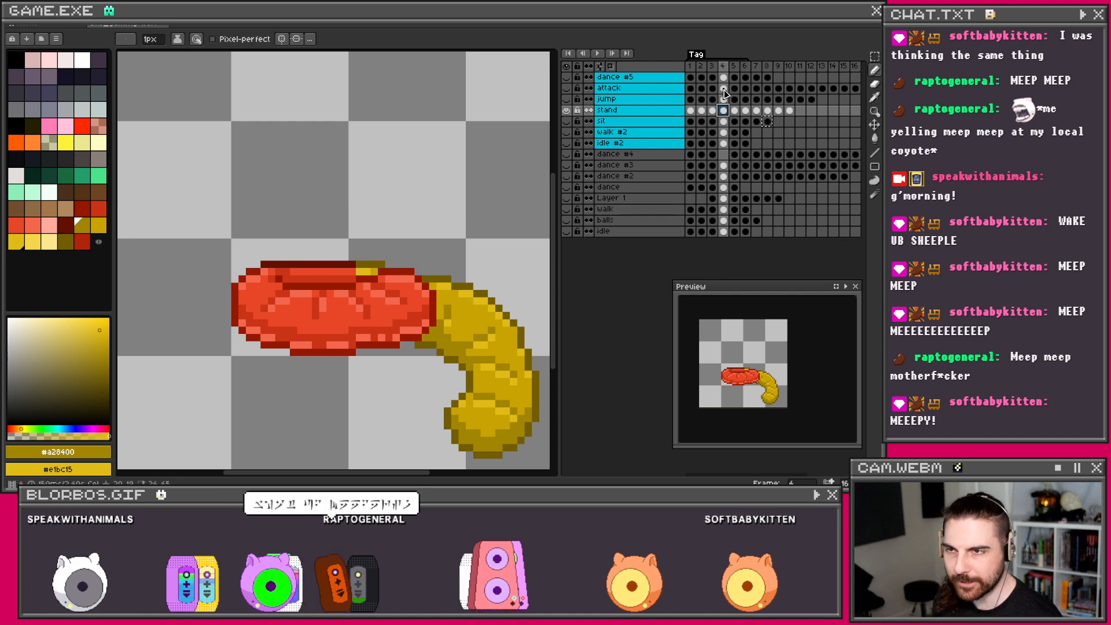
pyautogui.press('Right')
pyautogui.scroll(1, 238, 298)
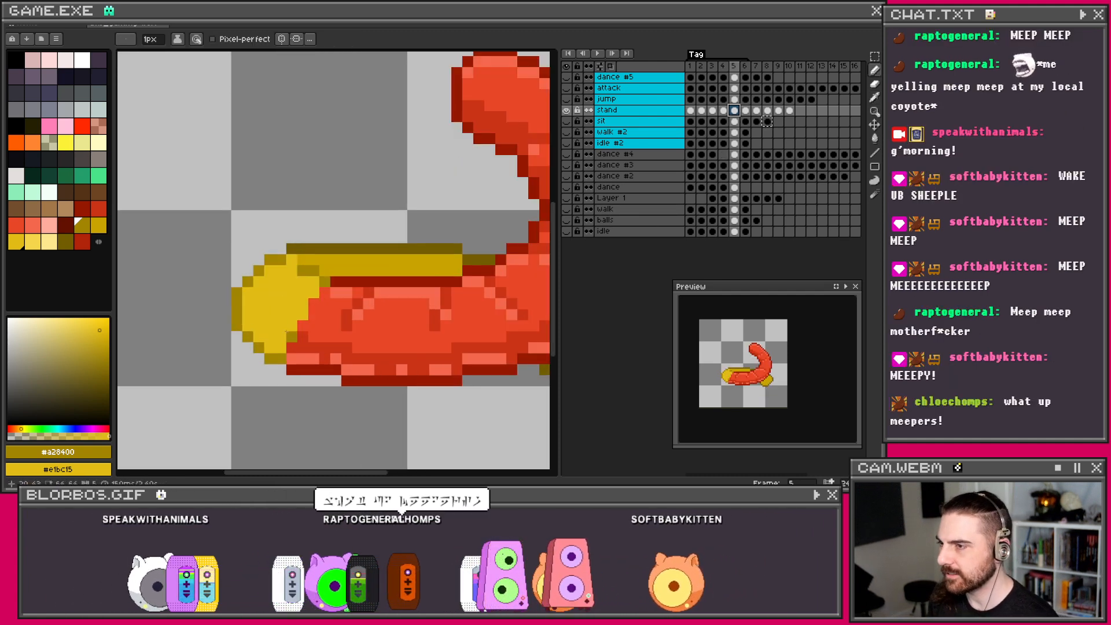
# Step: On frame 3, pick yellow #c9a400 as foreground and pale yellow #f5d64b as background
pyautogui.click(724, 114)
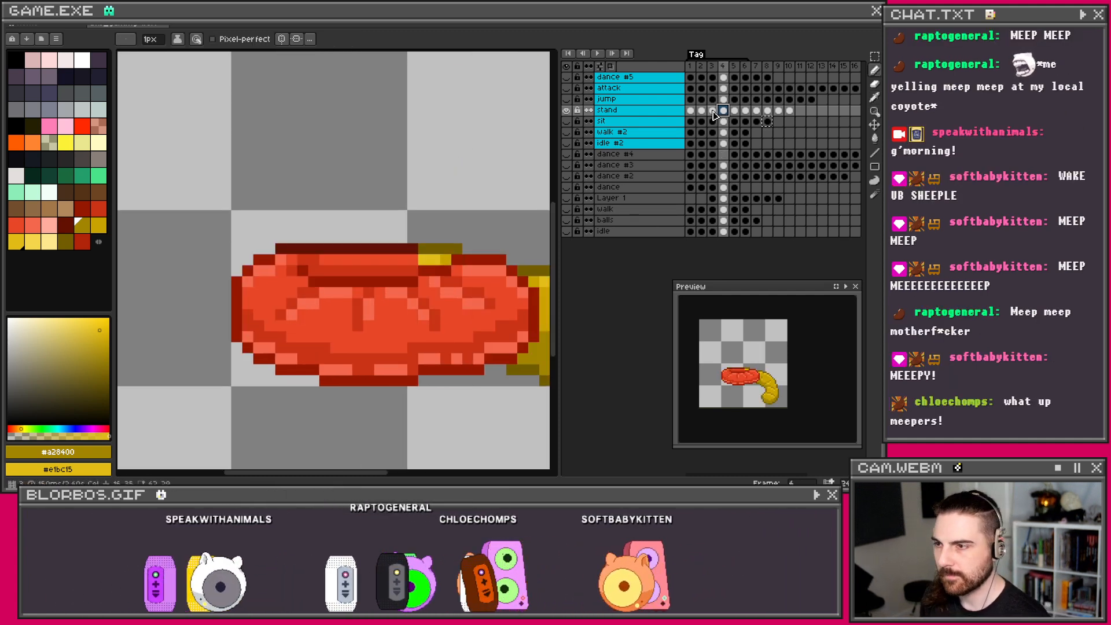
pyautogui.click(713, 114)
pyautogui.scroll(-2, 463, 226)
pyautogui.moveTo(463, 226); pyautogui.dragTo(396, 196)
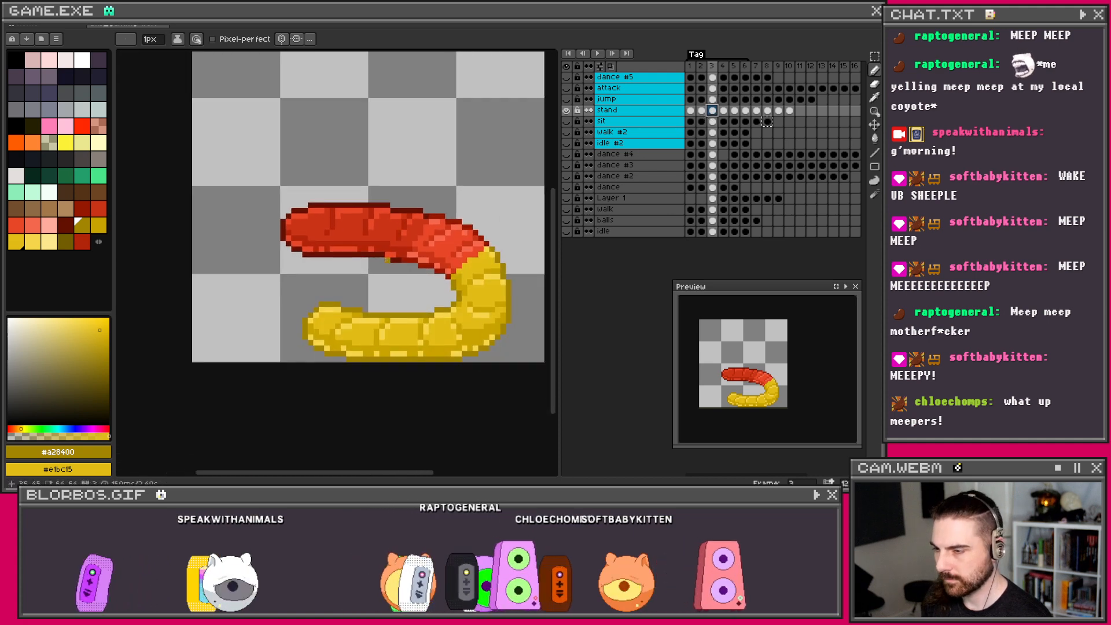
pyautogui.scroll(1, 385, 259)
pyautogui.press('alt')
pyautogui.scroll(1, 354, 334)
pyautogui.click(318, 392)
pyautogui.rightClick(318, 392)
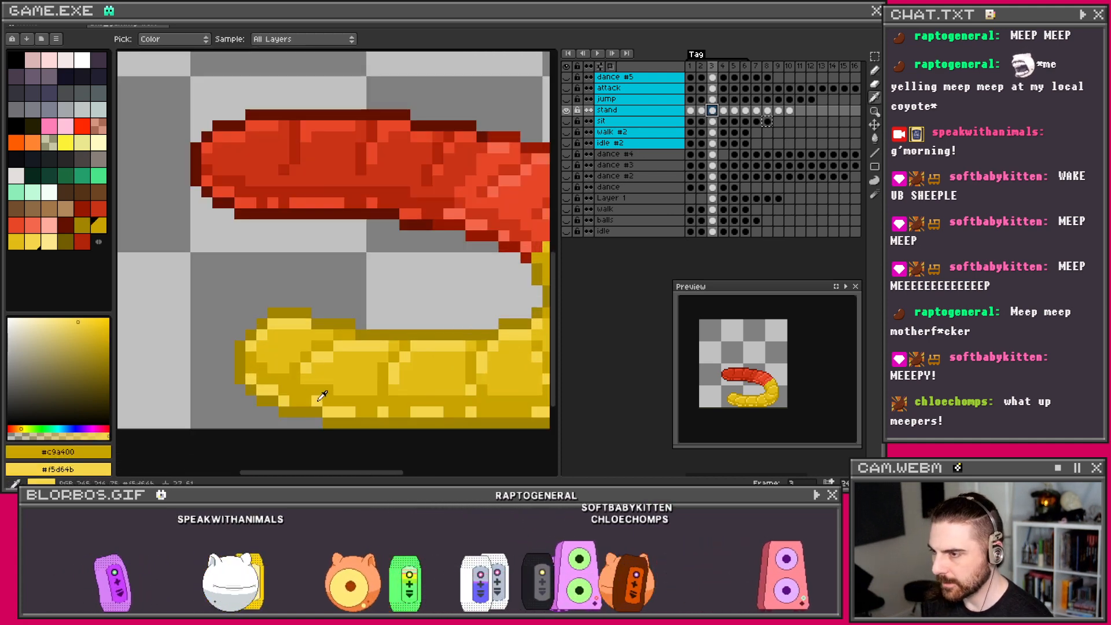
# Step: Back on frame 5, switch to the next yellow swatch and sample dark yellow #c9a400
pyautogui.click(724, 111)
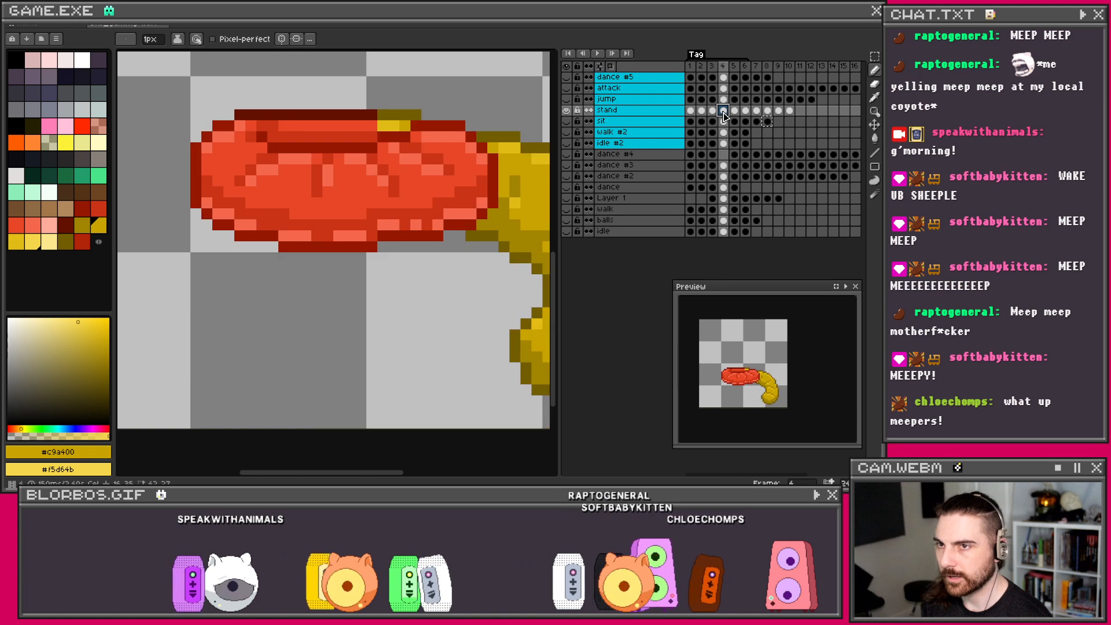
pyautogui.click(734, 111)
pyautogui.scroll(-1, 385, 170)
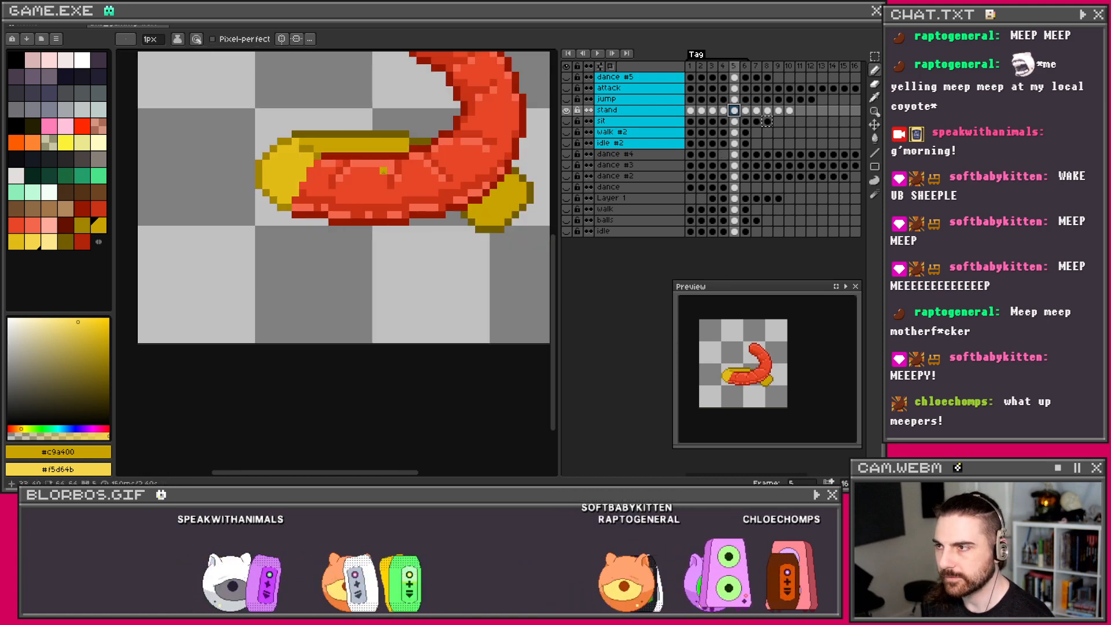
pyautogui.moveTo(385, 170); pyautogui.dragTo(361, 242)
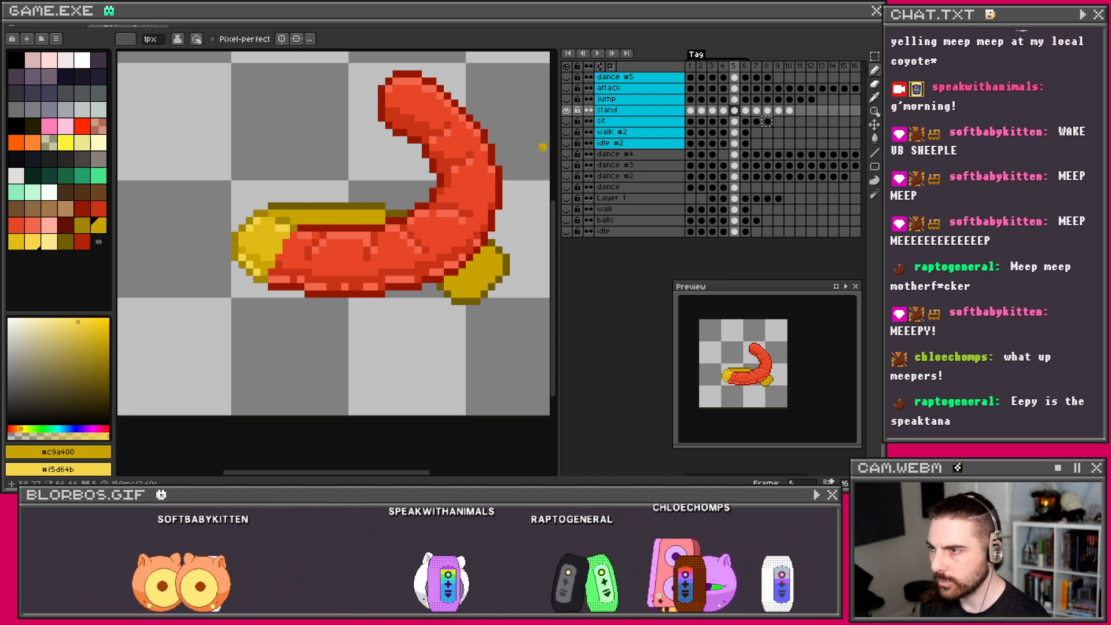
pyautogui.click(723, 111)
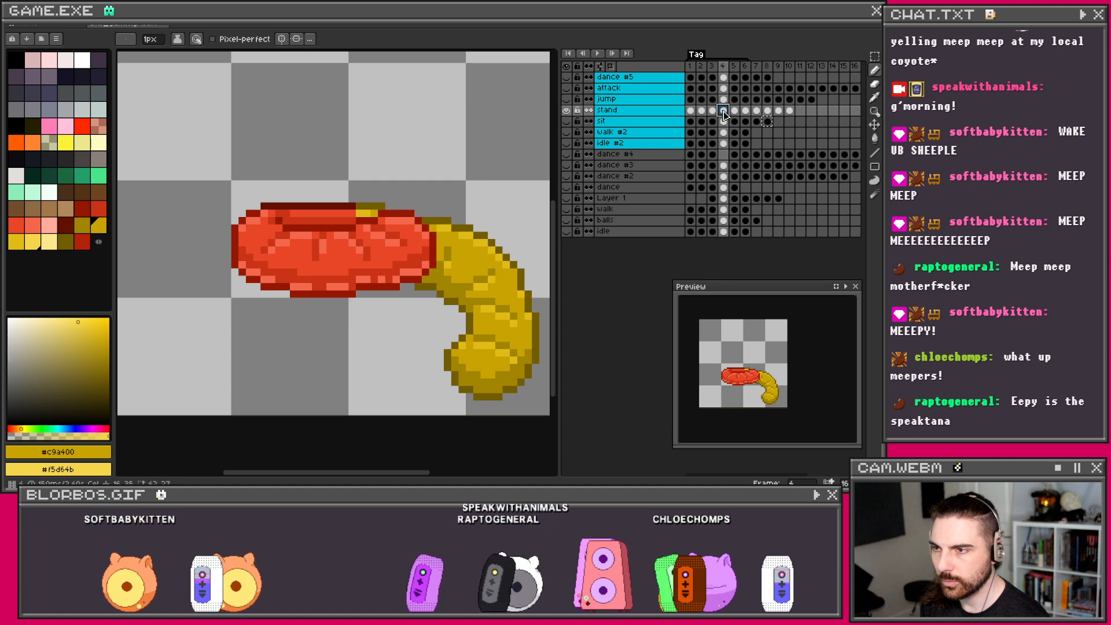
pyautogui.click(734, 113)
pyautogui.press(']')
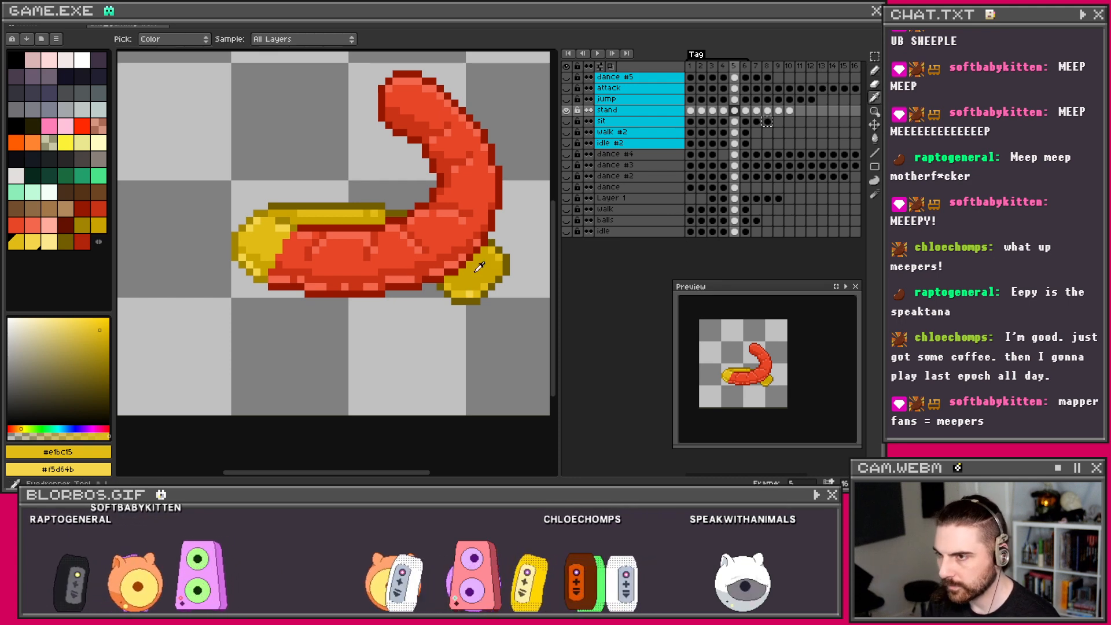
pyautogui.keyDown('alt'); pyautogui.click(473, 285); pyautogui.keyUp('alt')
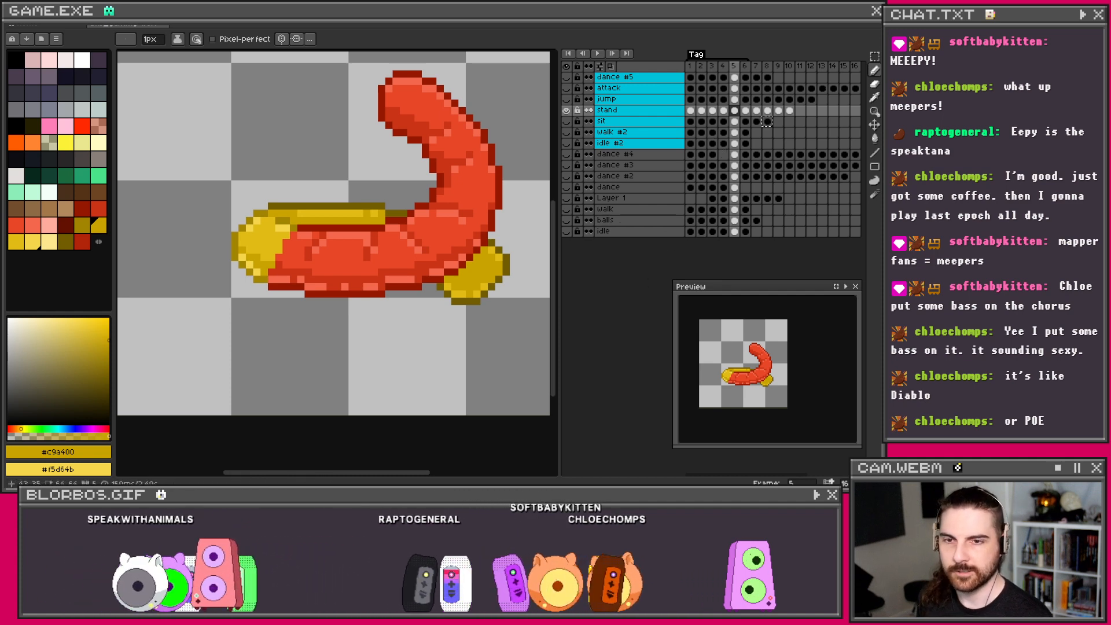
# Step: Sample darker yellow #a28400 from frame 4, returning to frame 5 with the Pencil
pyautogui.scroll(-1, 345, 236)
pyautogui.moveTo(346, 236); pyautogui.dragTo(346, 293)
pyautogui.scroll(1, 423, 279)
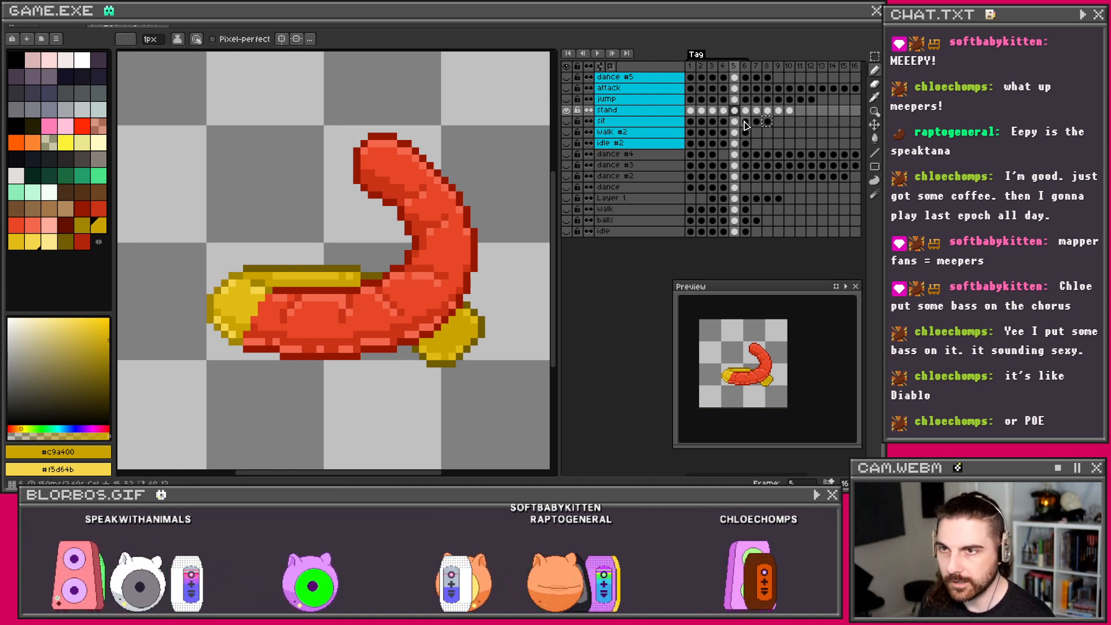
pyautogui.press('Left')
pyautogui.press('i')
pyautogui.click(431, 346)
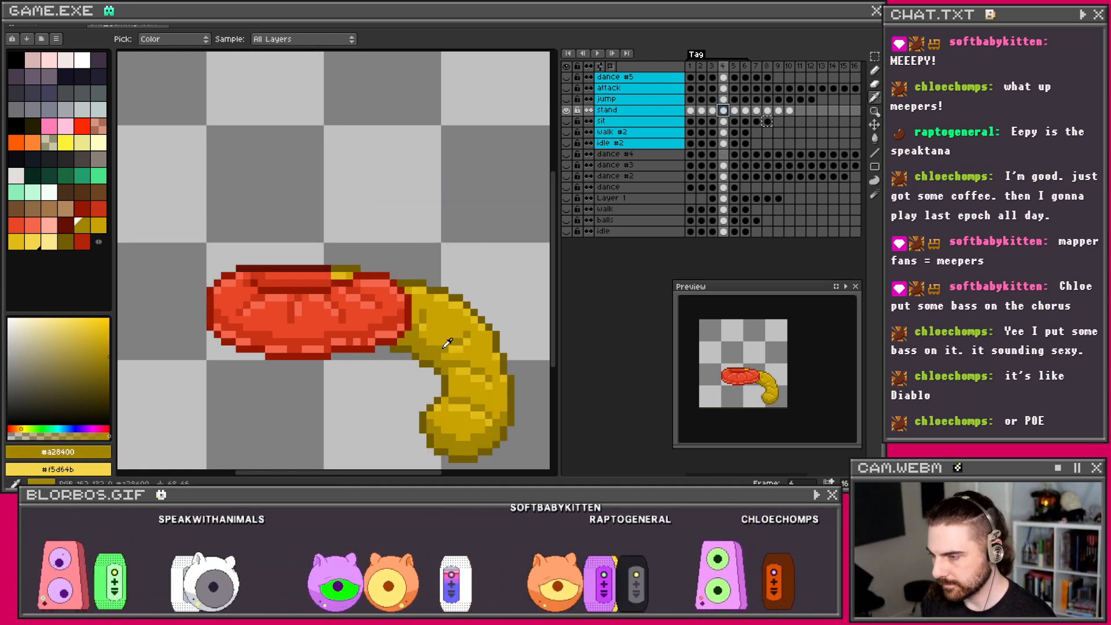
pyautogui.press('Right')
pyautogui.press('b')
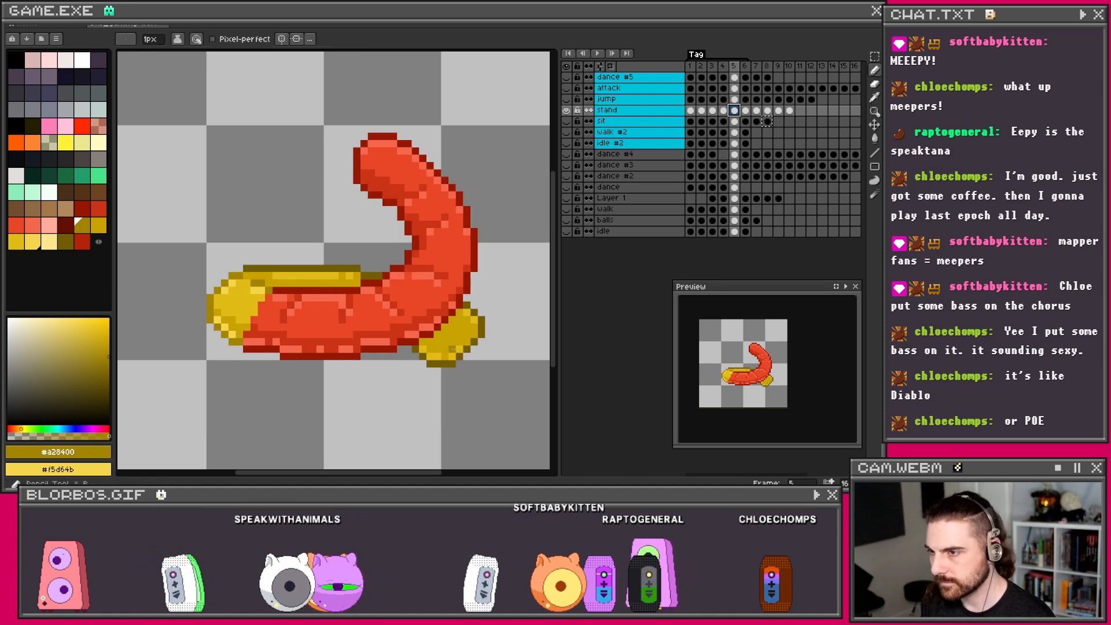
# Step: Set yellow #c9a400 as the background colour and move on to frame 6
pyautogui.scroll(1, 442, 348)
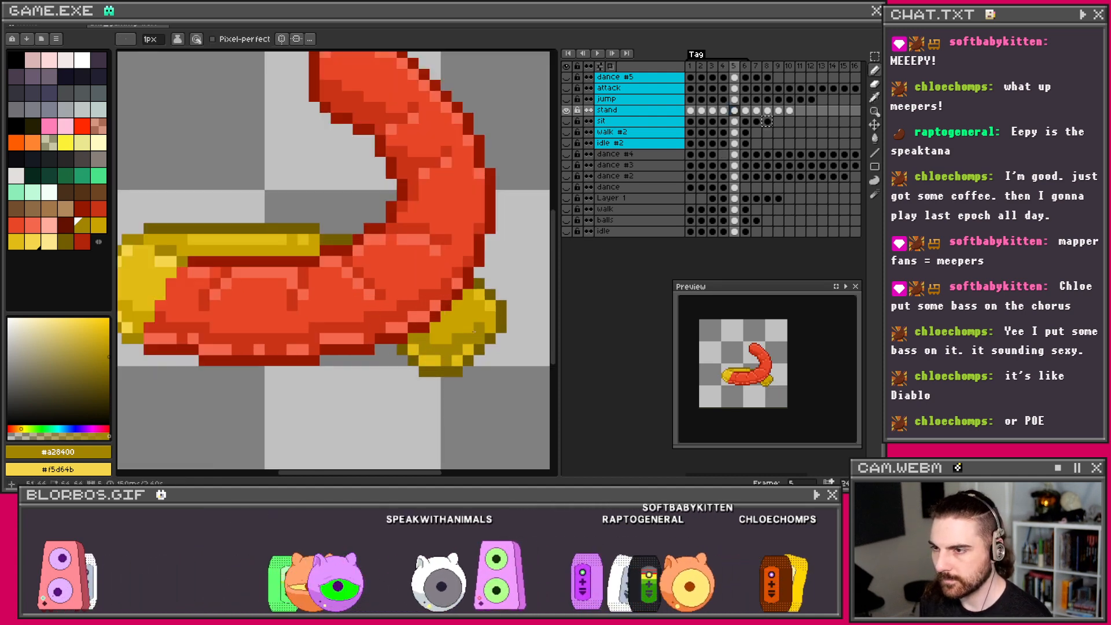
pyautogui.scroll(-1, 469, 335)
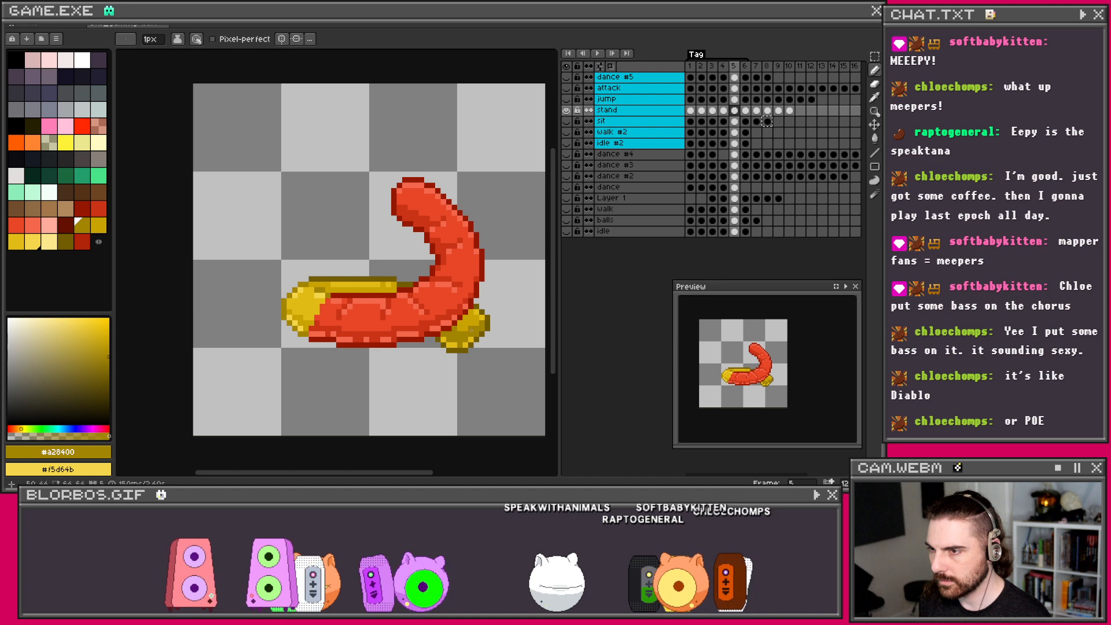
pyautogui.scroll(-1, 460, 340)
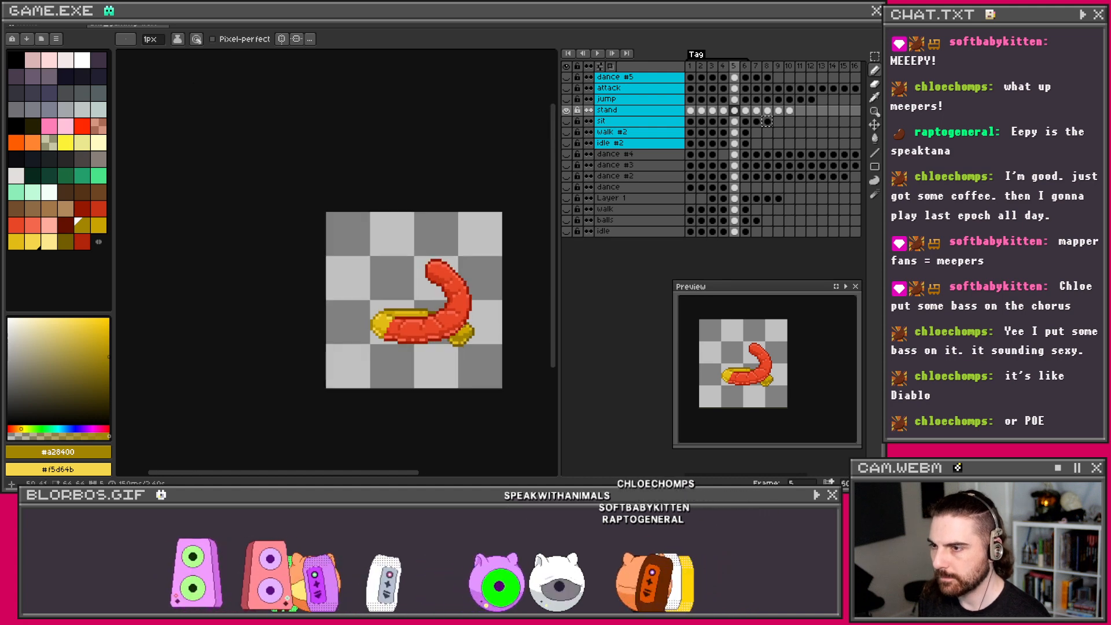
pyautogui.scroll(2, 533, 298)
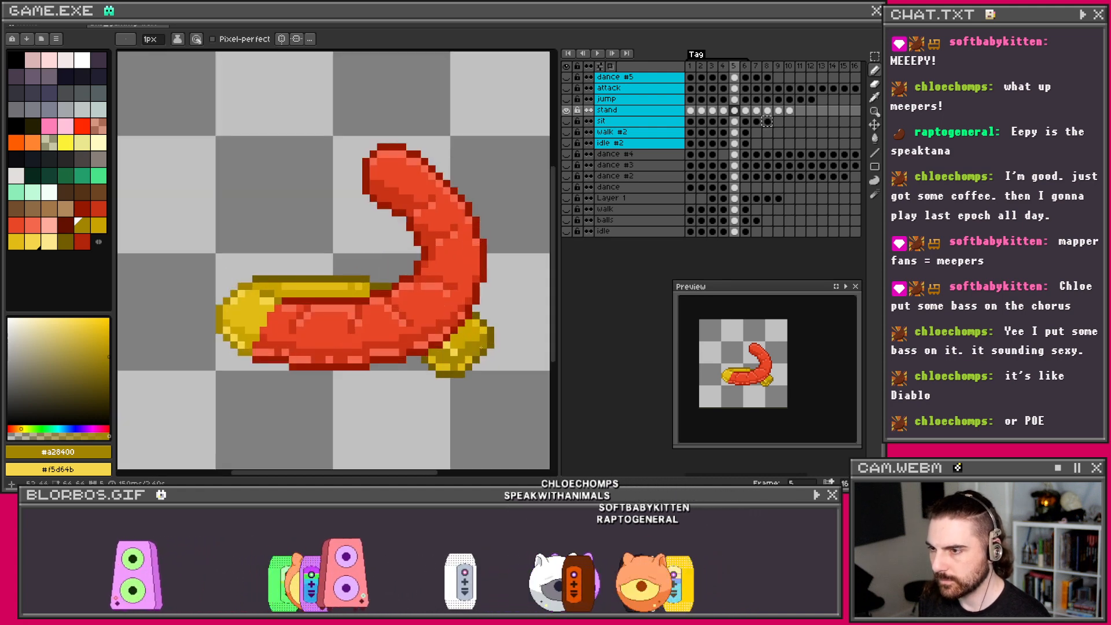
pyautogui.scroll(1, 468, 350)
pyautogui.keyDown('alt'); pyautogui.rightClick(453, 342); pyautogui.keyUp('alt')
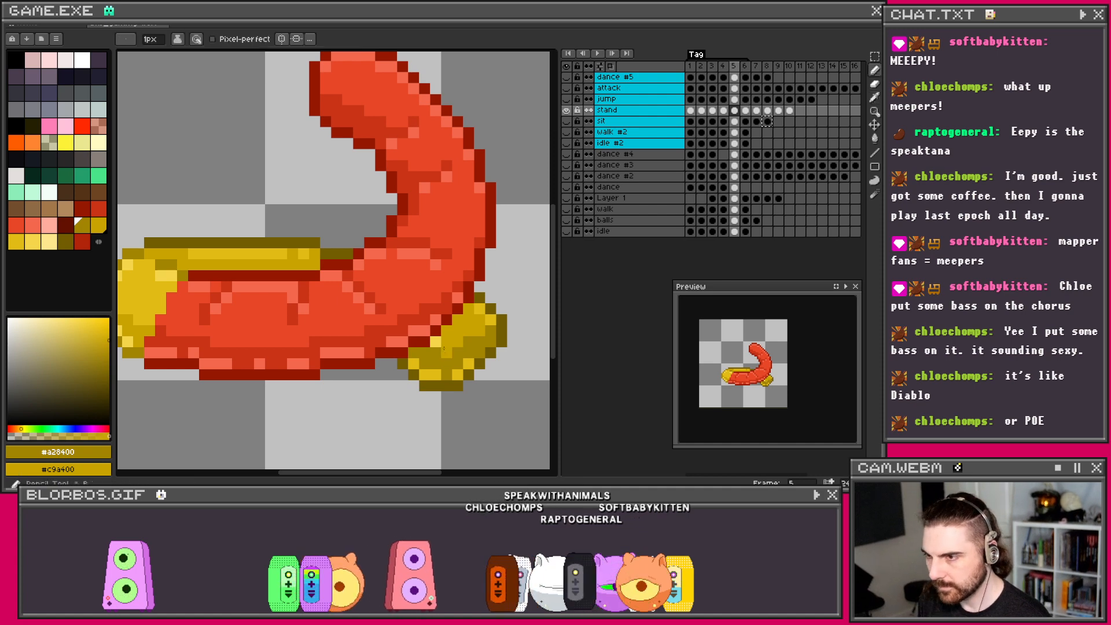
pyautogui.scroll(-4, 446, 344)
pyautogui.scroll(3, 470, 328)
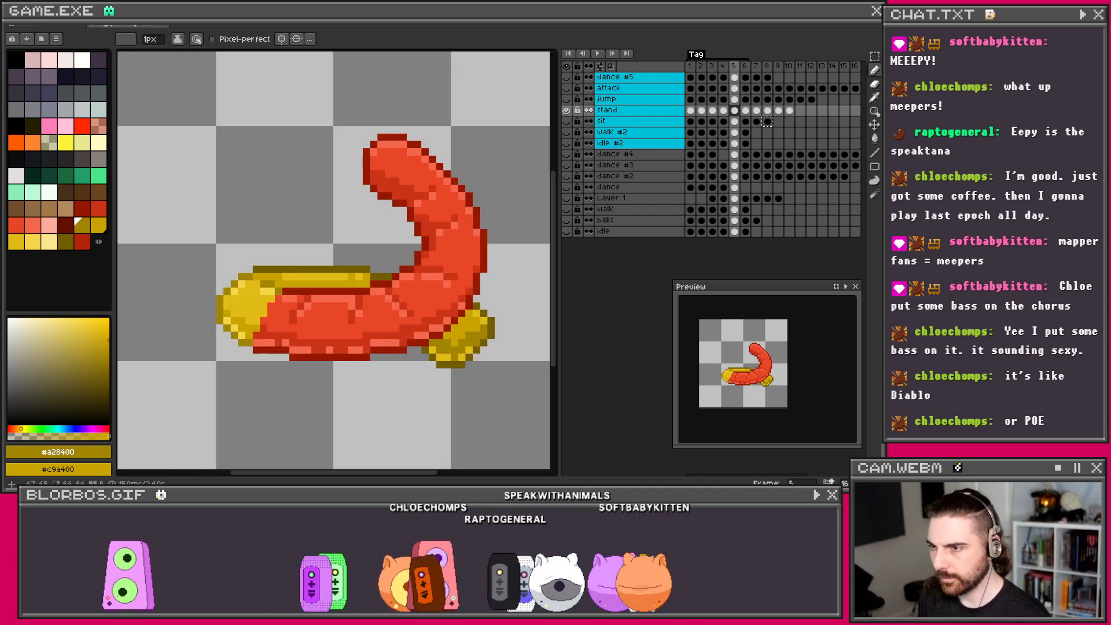
pyautogui.scroll(-2, 488, 326)
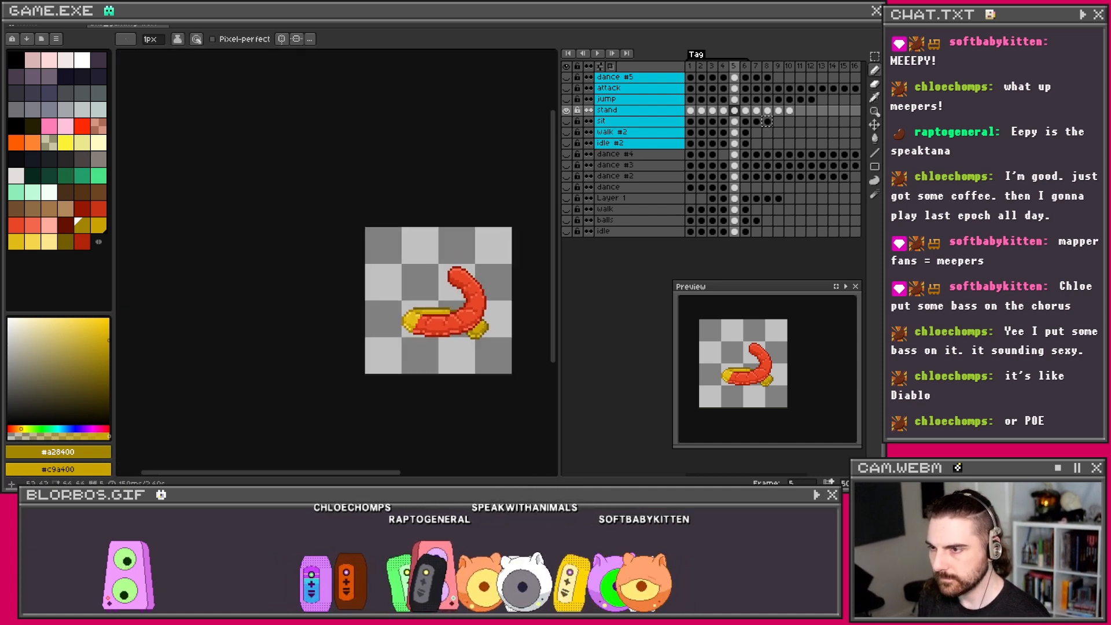
pyautogui.scroll(3, 489, 324)
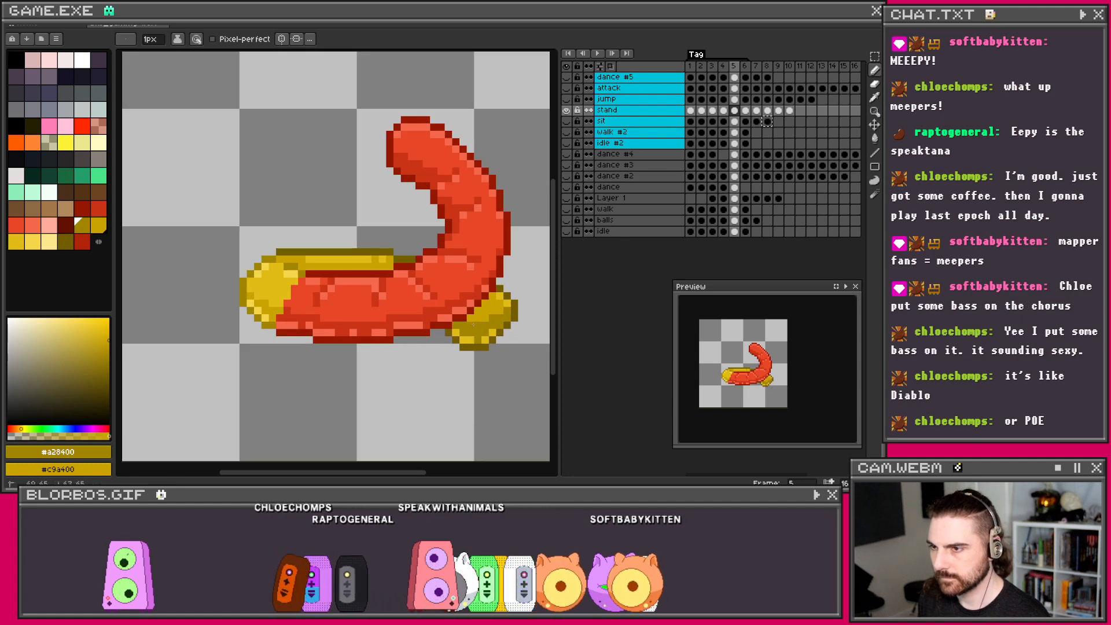
pyautogui.scroll(-2, 490, 302)
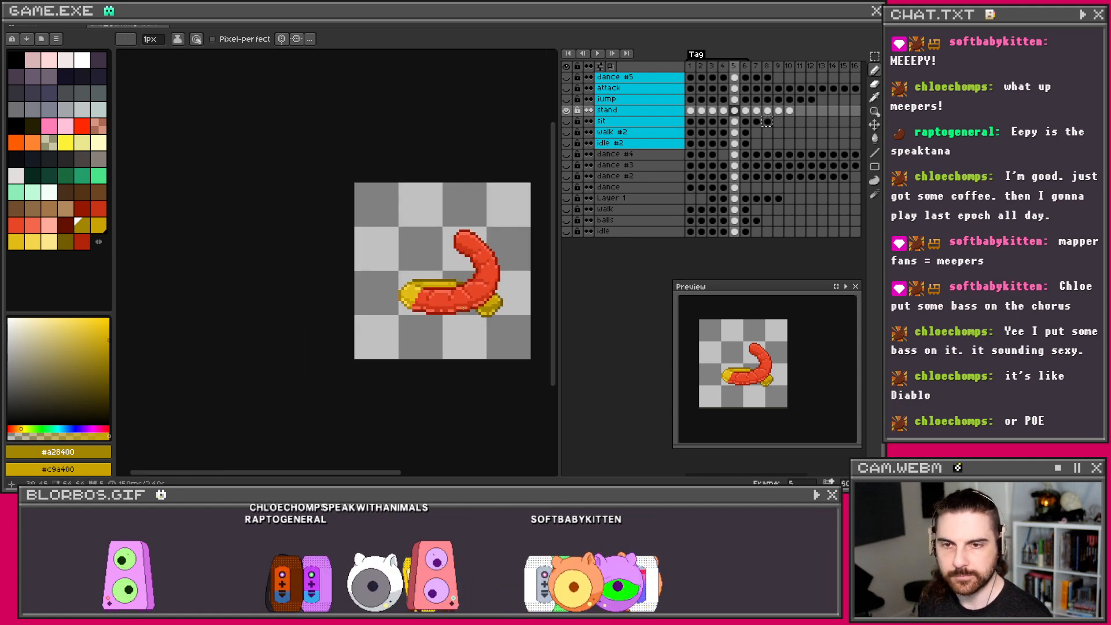
pyautogui.scroll(1, 459, 308)
pyautogui.scroll(1, 450, 308)
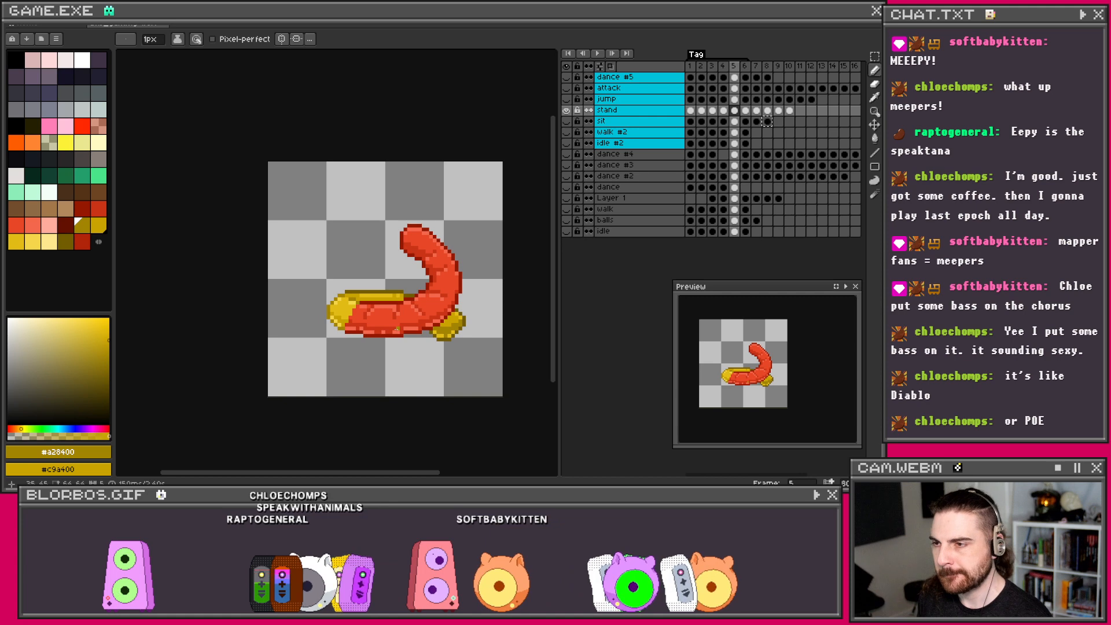
pyautogui.scroll(1, 474, 340)
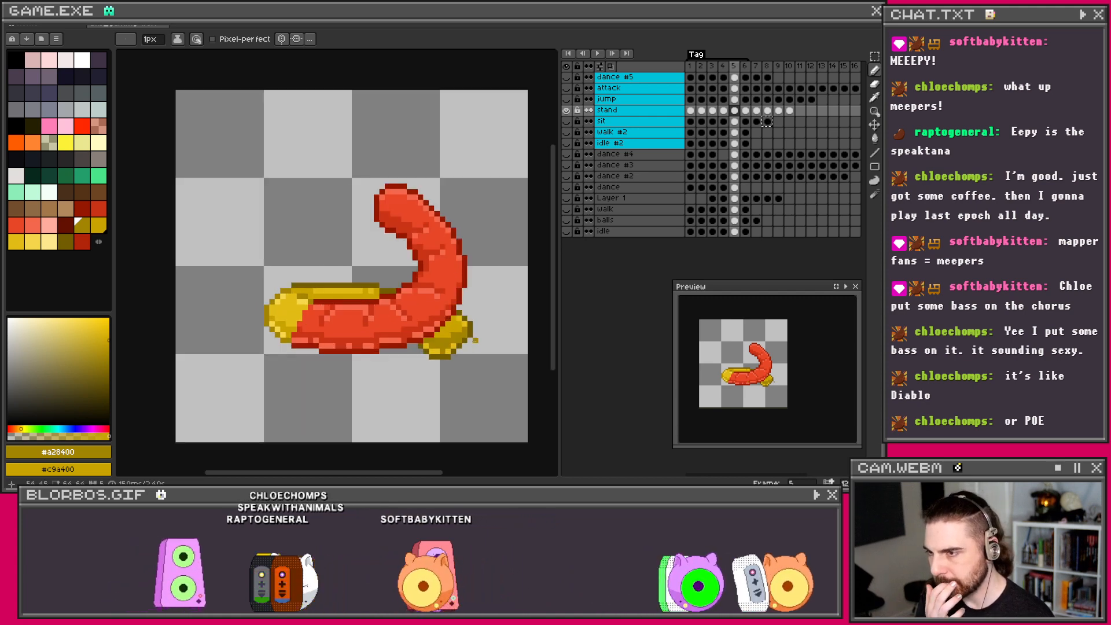
pyautogui.press('Right')
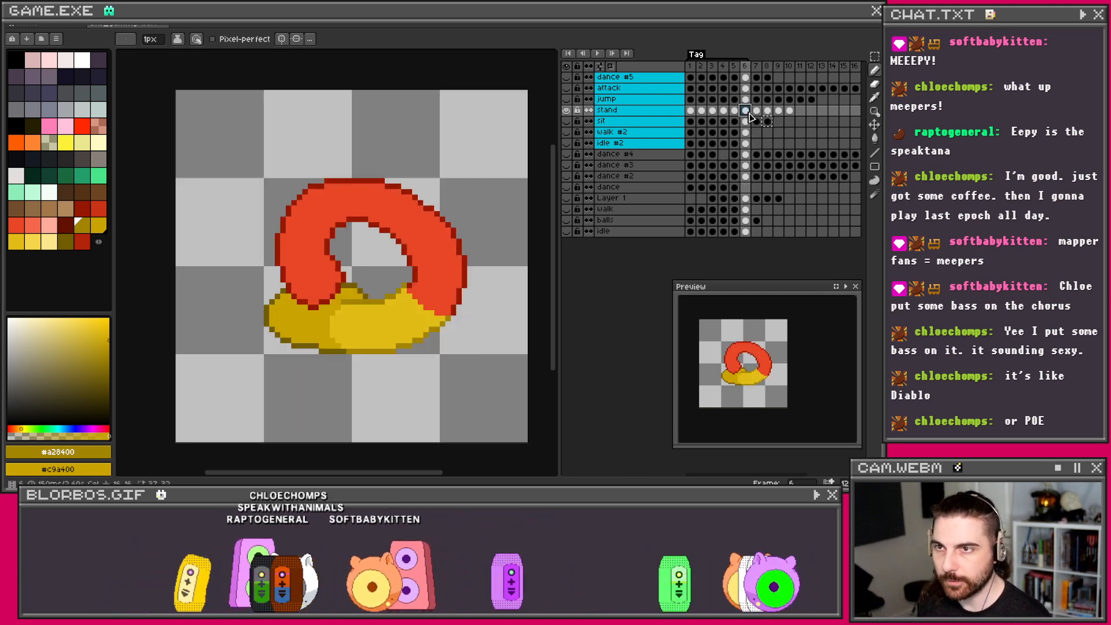
# Step: Pick bright yellow #e1bc15 on frame 5, then compare frames 5 and 6, ending on frame 6
pyautogui.scroll(2, 439, 332)
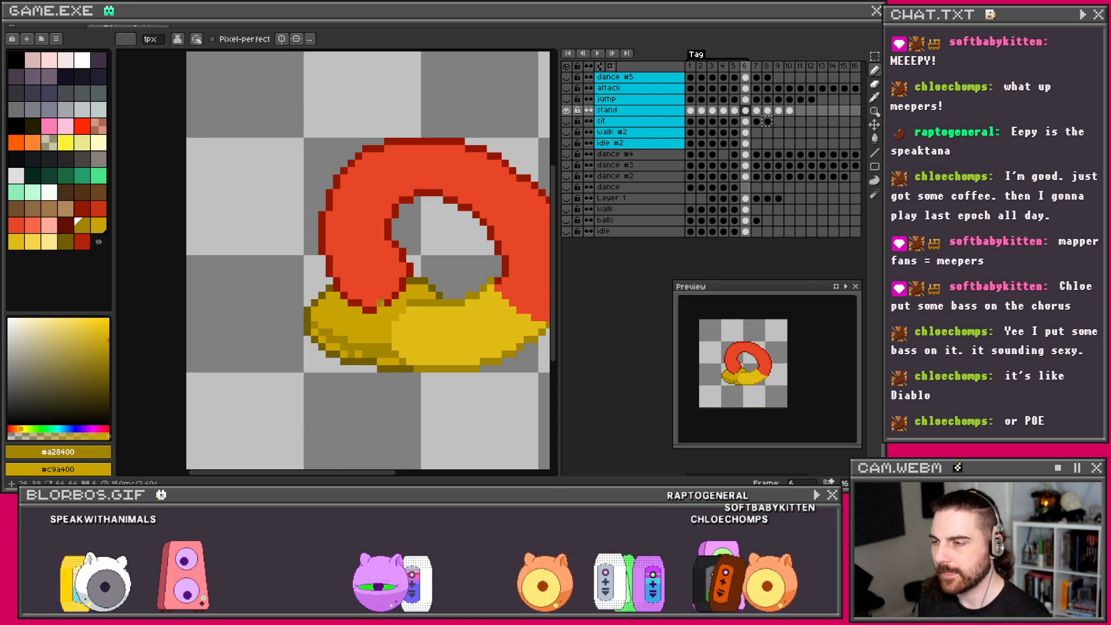
pyautogui.scroll(1, 381, 308)
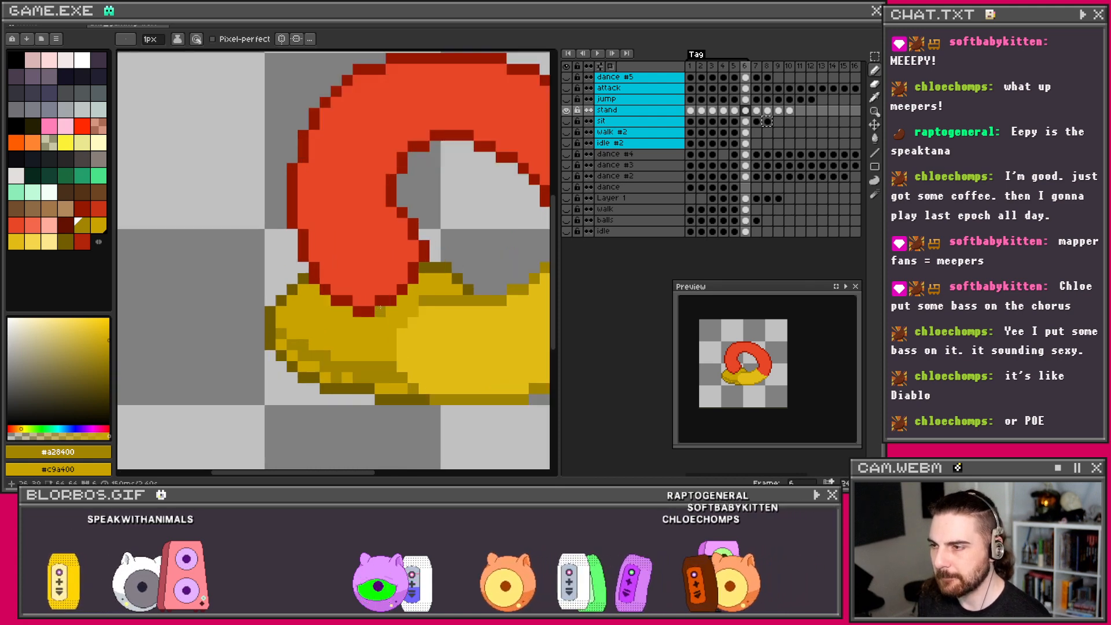
pyautogui.click(733, 111)
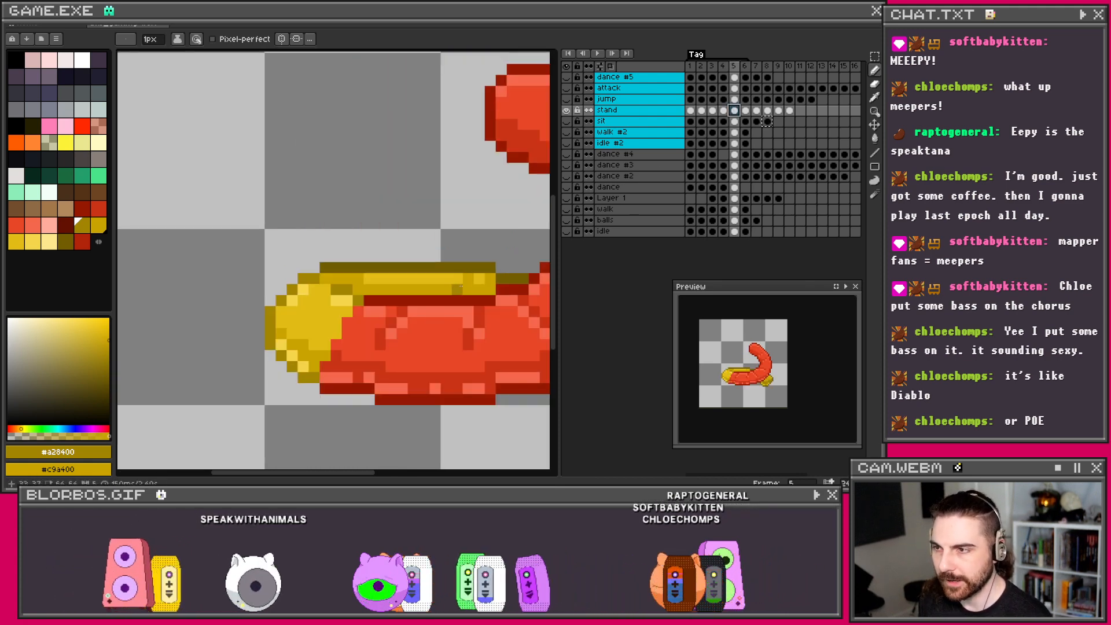
pyautogui.keyDown('alt'); pyautogui.click(456, 282); pyautogui.keyUp('alt')
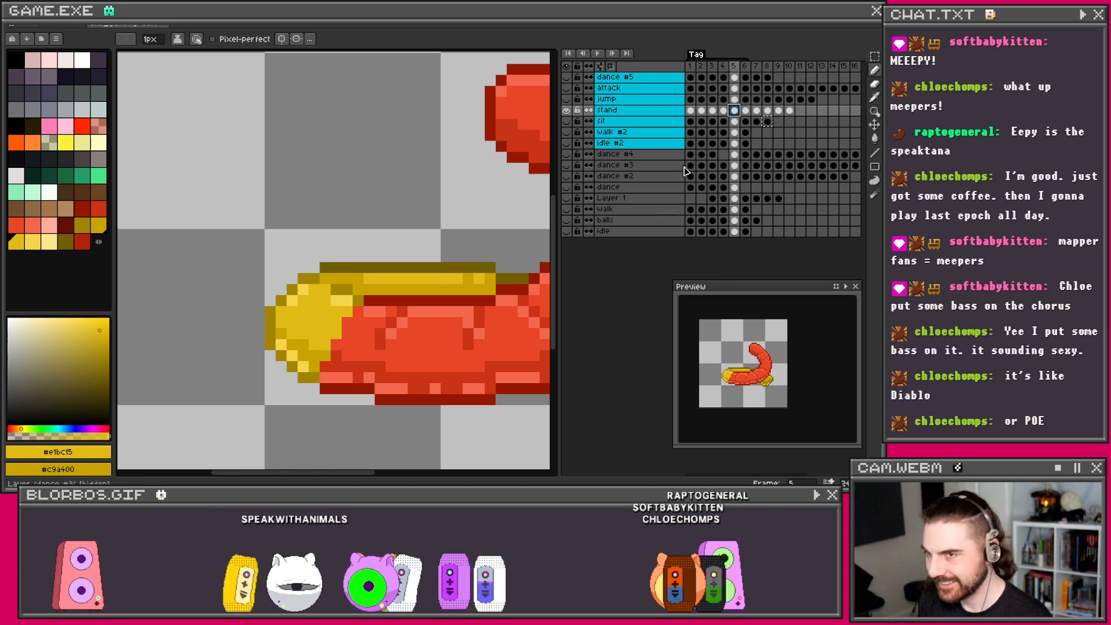
pyautogui.click(744, 112)
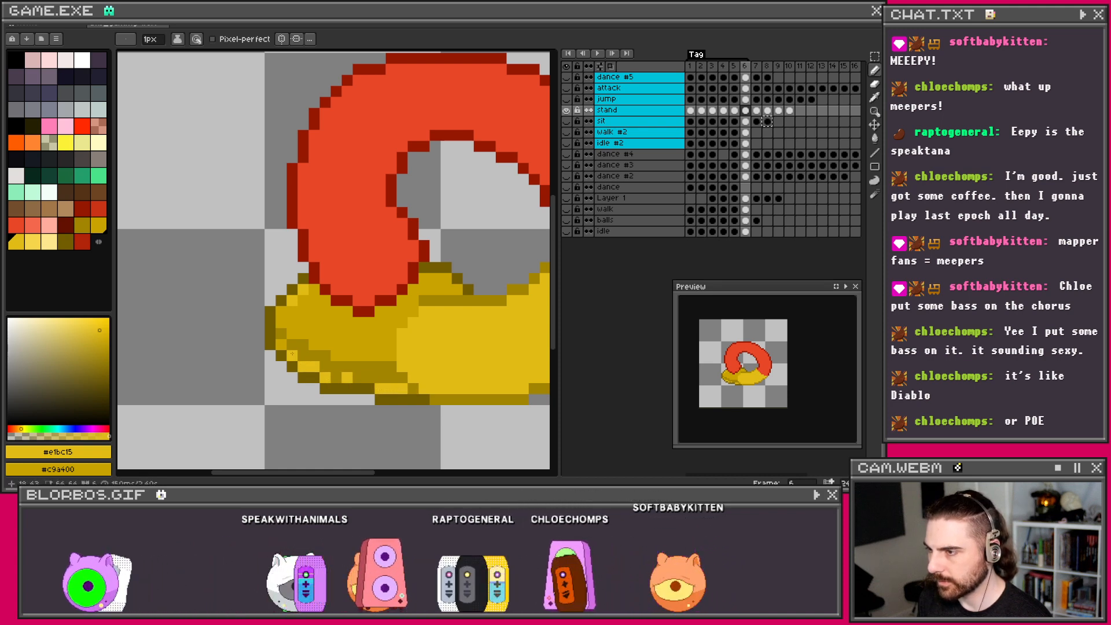
pyautogui.scroll(-2, 291, 353)
pyautogui.scroll(1, 292, 353)
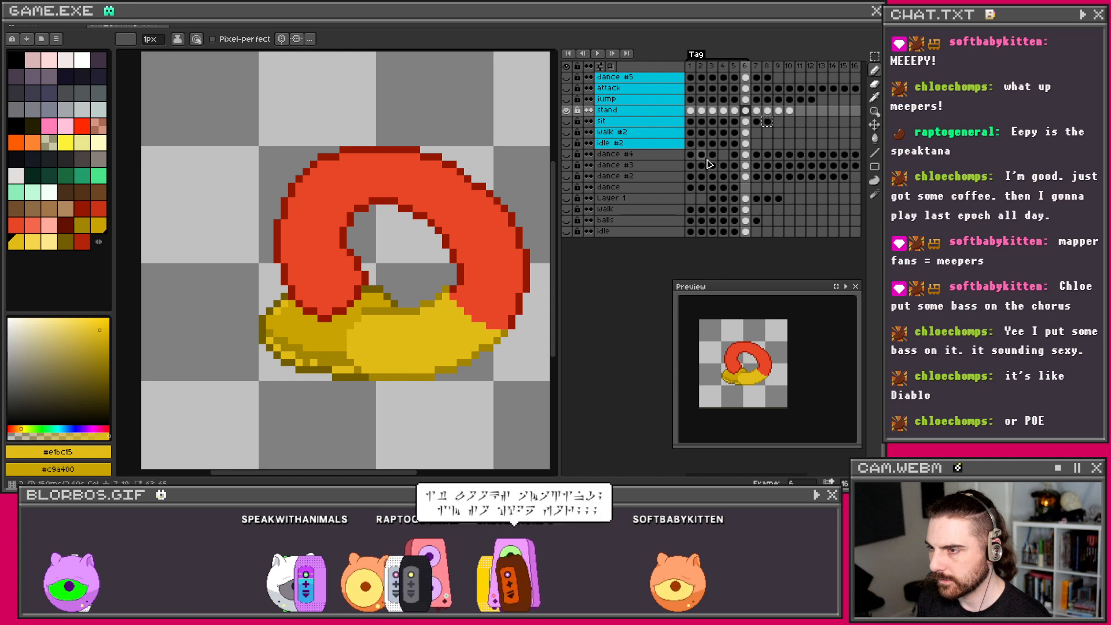
pyautogui.click(736, 110)
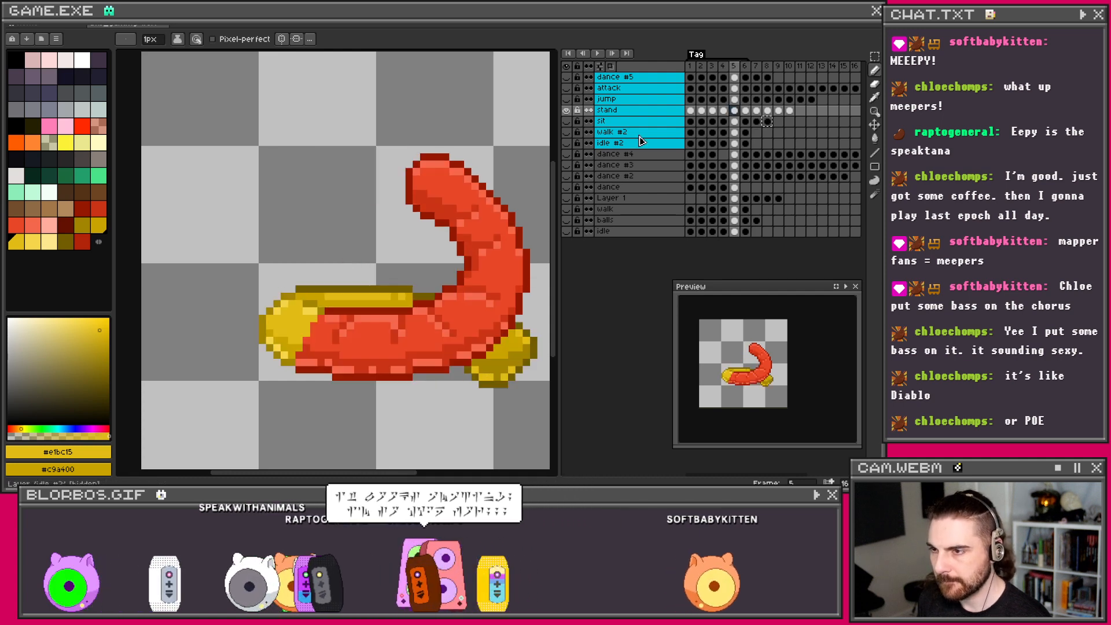
pyautogui.click(745, 110)
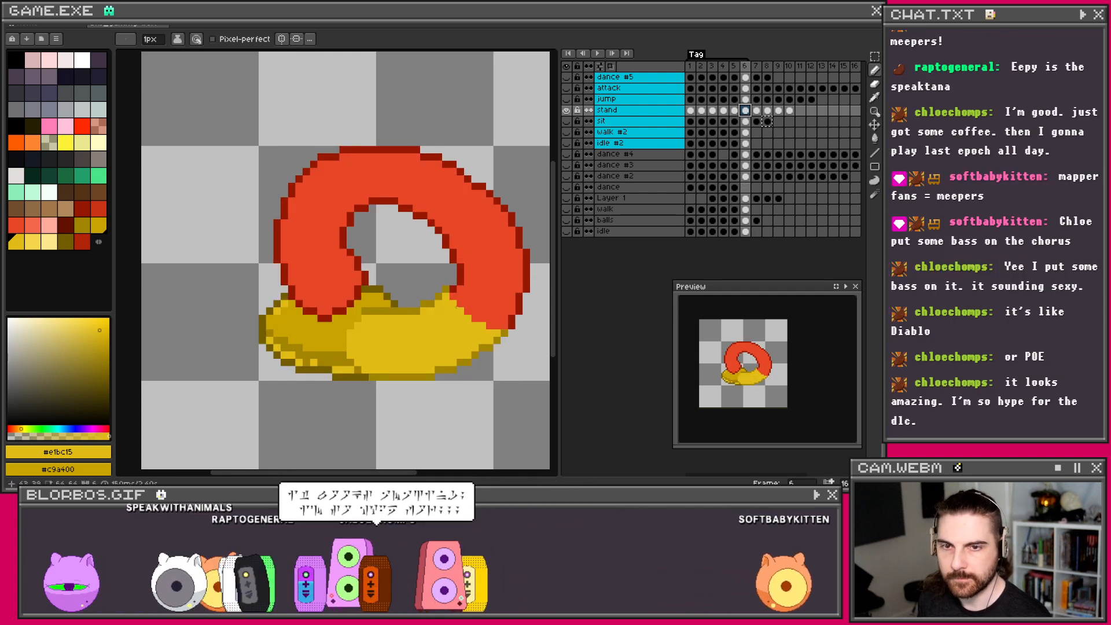
pyautogui.scroll(1, 372, 318)
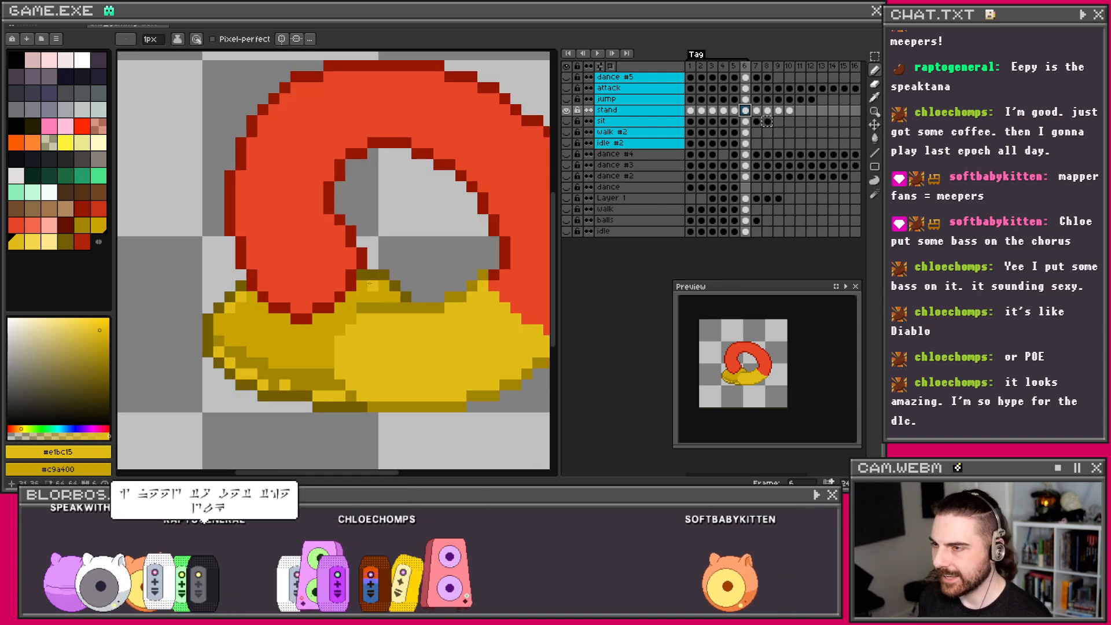
pyautogui.scroll(-1, 391, 296)
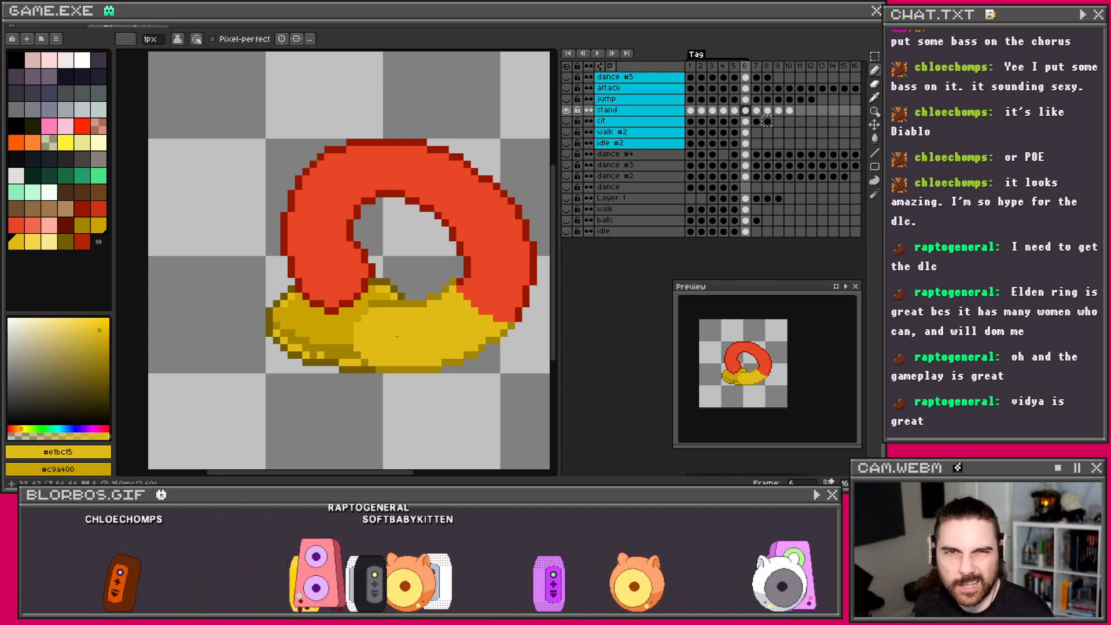
# Step: Make the foot's darker yellow #a28400 the drawing colour, with the Pencil ready again
pyautogui.press('i')
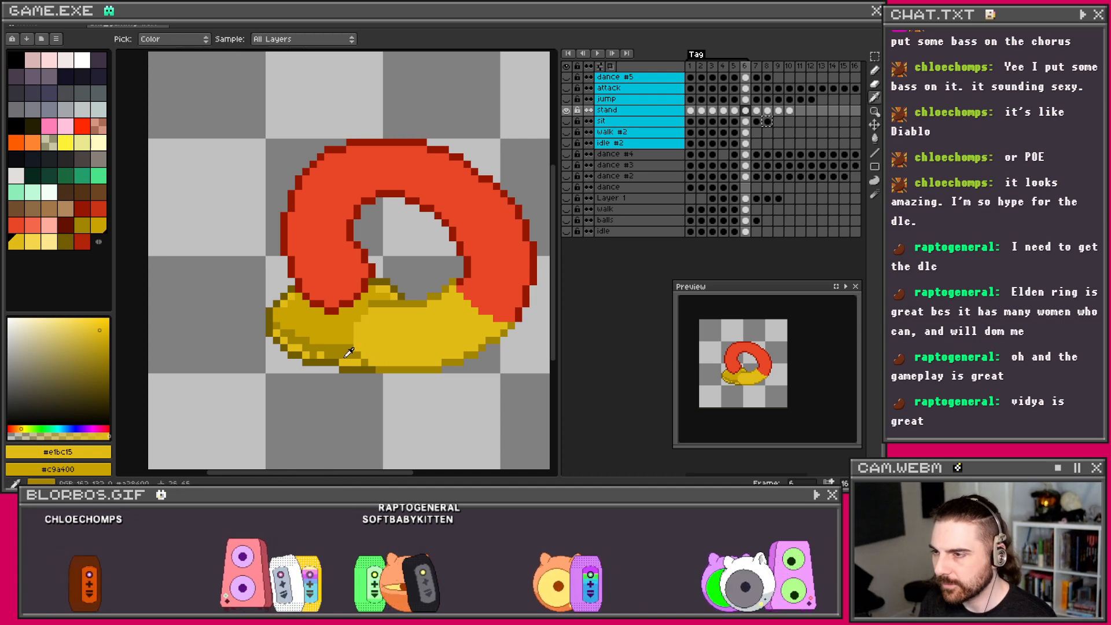
pyautogui.click(354, 354)
pyautogui.press('b')
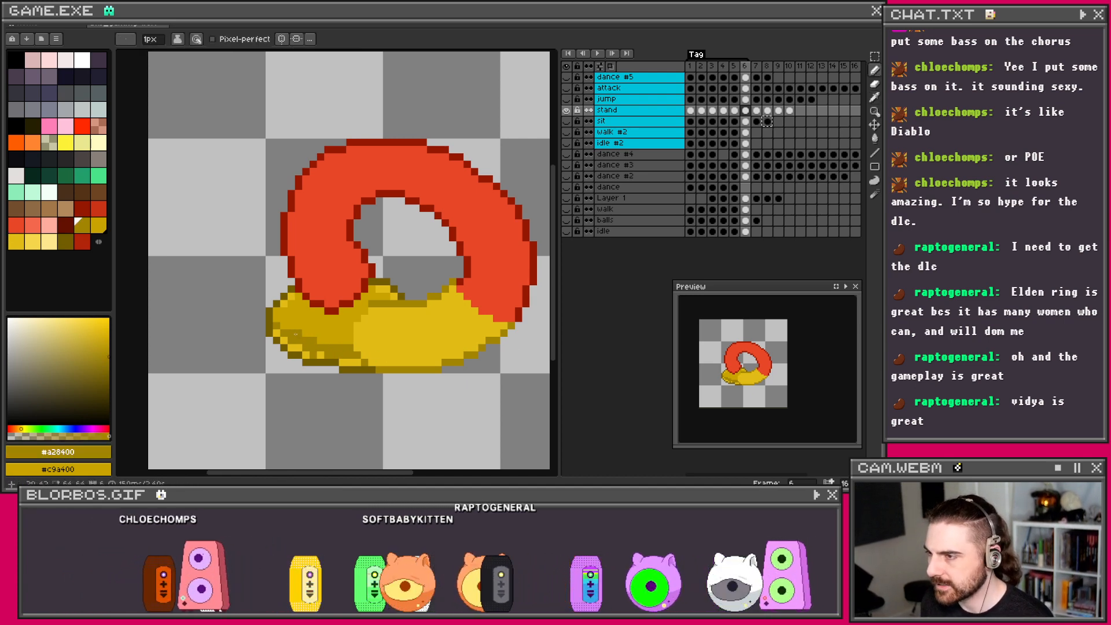
pyautogui.scroll(-1, 328, 341)
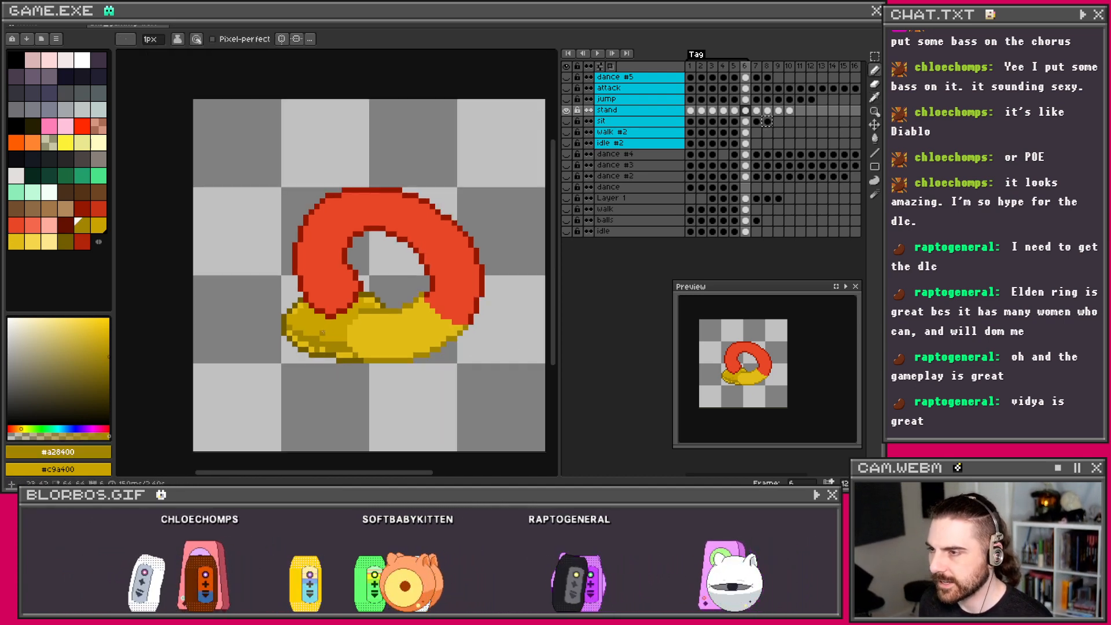
pyautogui.scroll(1, 324, 338)
pyautogui.moveTo(317, 334); pyautogui.dragTo(341, 338)
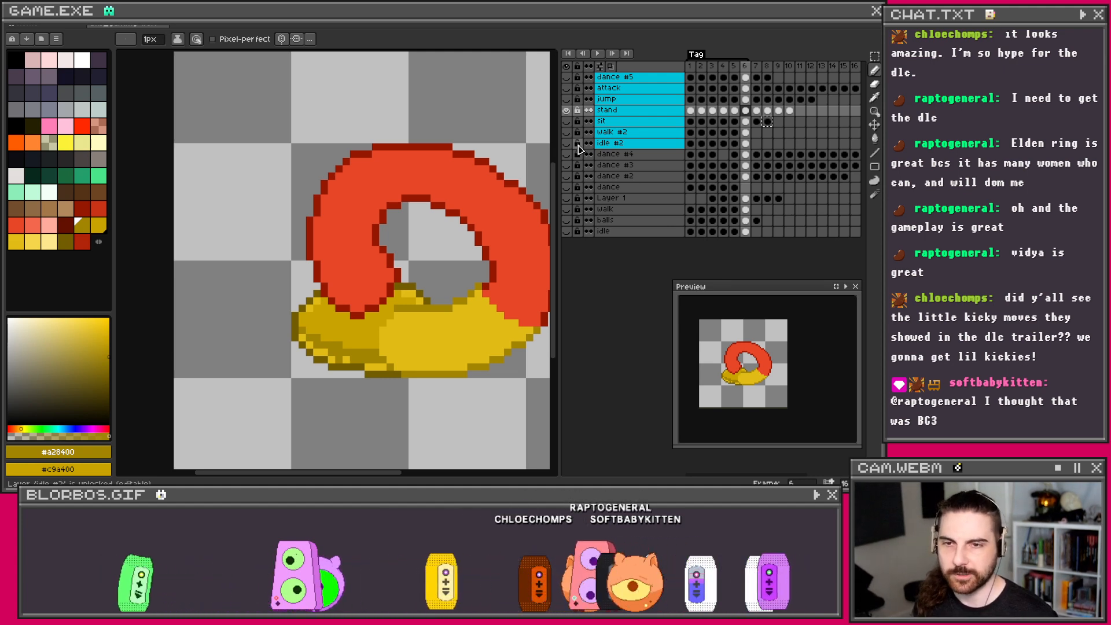
pyautogui.scroll(1, 461, 221)
pyautogui.scroll(-1, 461, 221)
pyautogui.moveTo(456, 220); pyautogui.dragTo(390, 234)
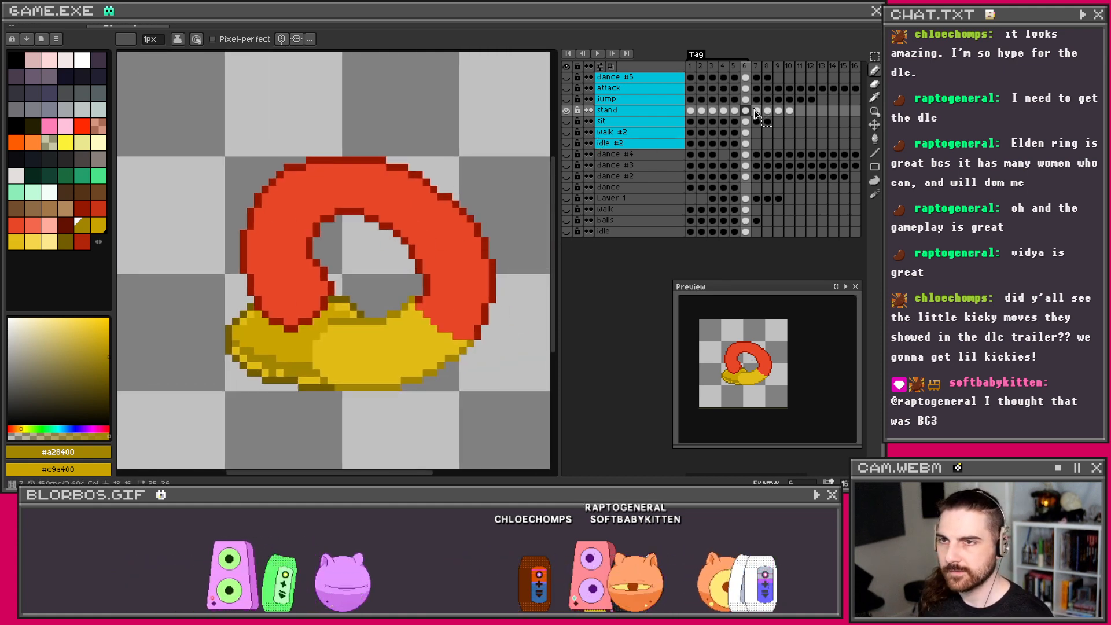
# Step: Glance back at frame 5 and return to frame 6
pyautogui.press('Left')
pyautogui.scroll(1, 441, 277)
pyautogui.scroll(-1, 441, 277)
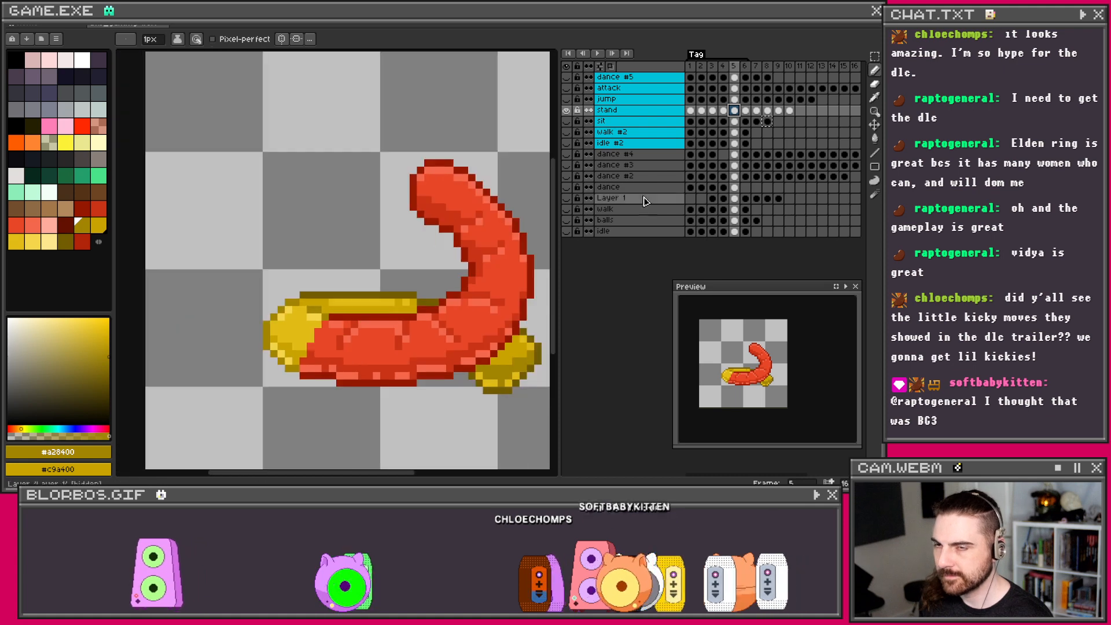
pyautogui.click(745, 111)
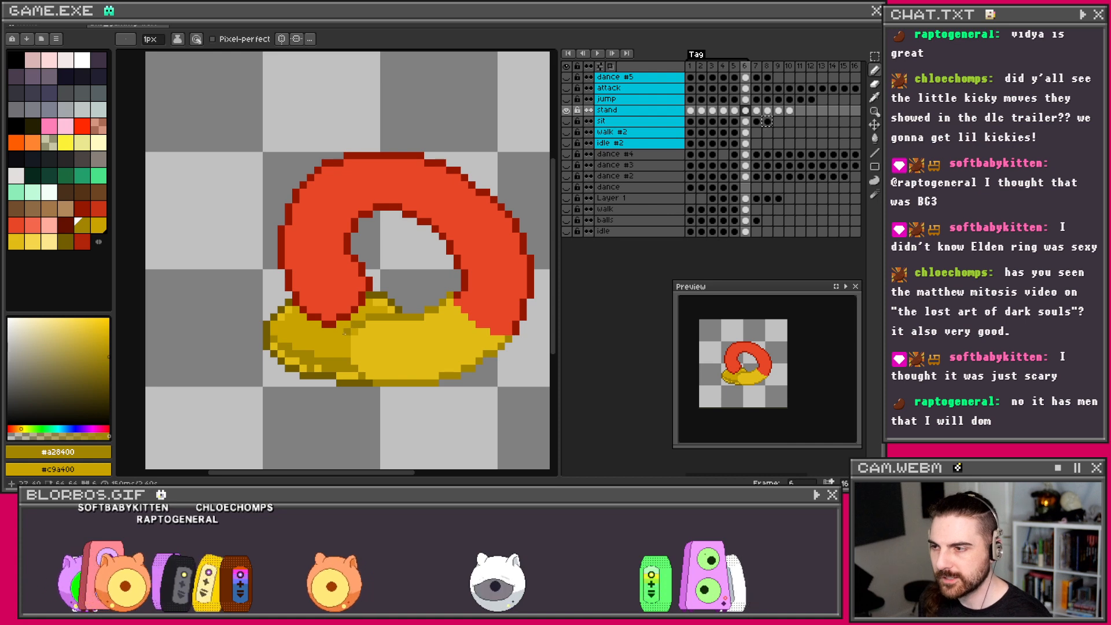
pyautogui.scroll(-1, 423, 327)
pyautogui.scroll(1, 422, 324)
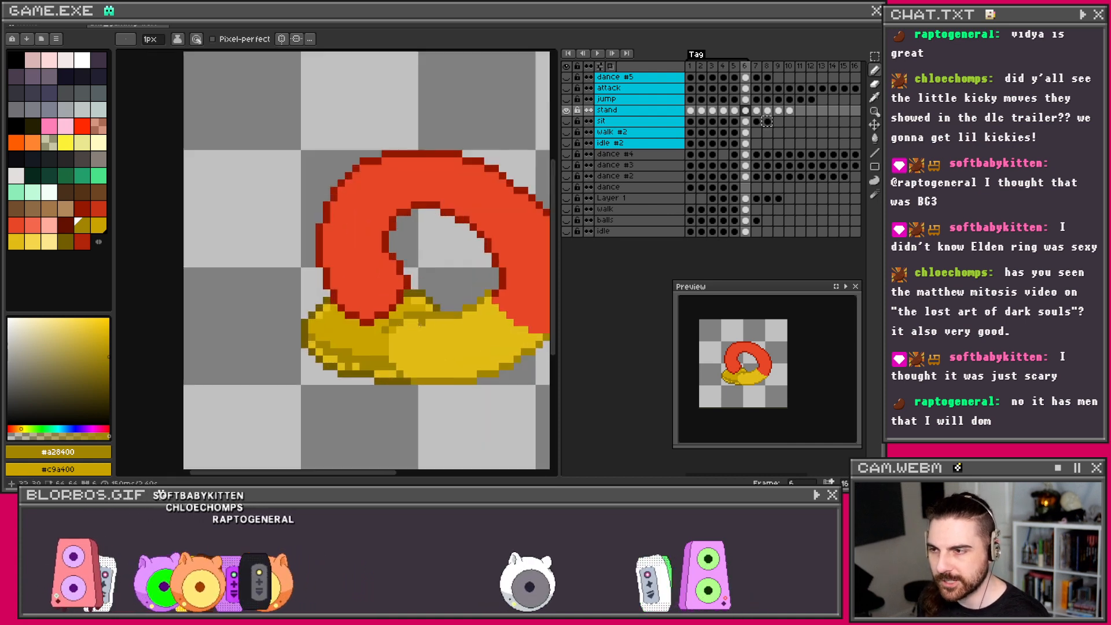
pyautogui.scroll(1, 408, 329)
pyautogui.scroll(-2, 417, 327)
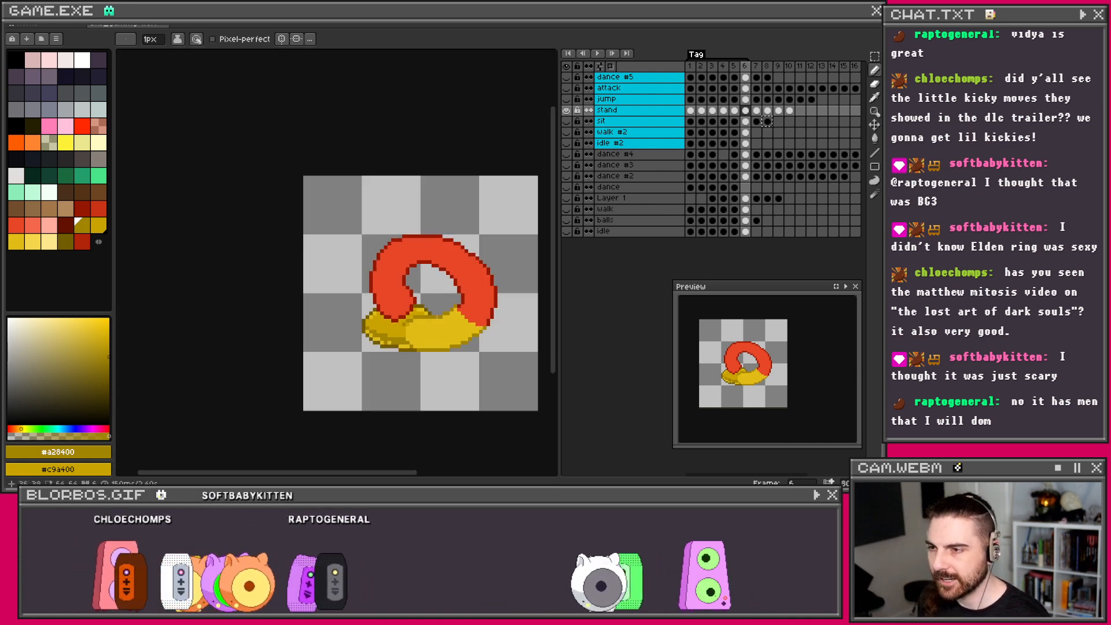
pyautogui.scroll(2, 431, 321)
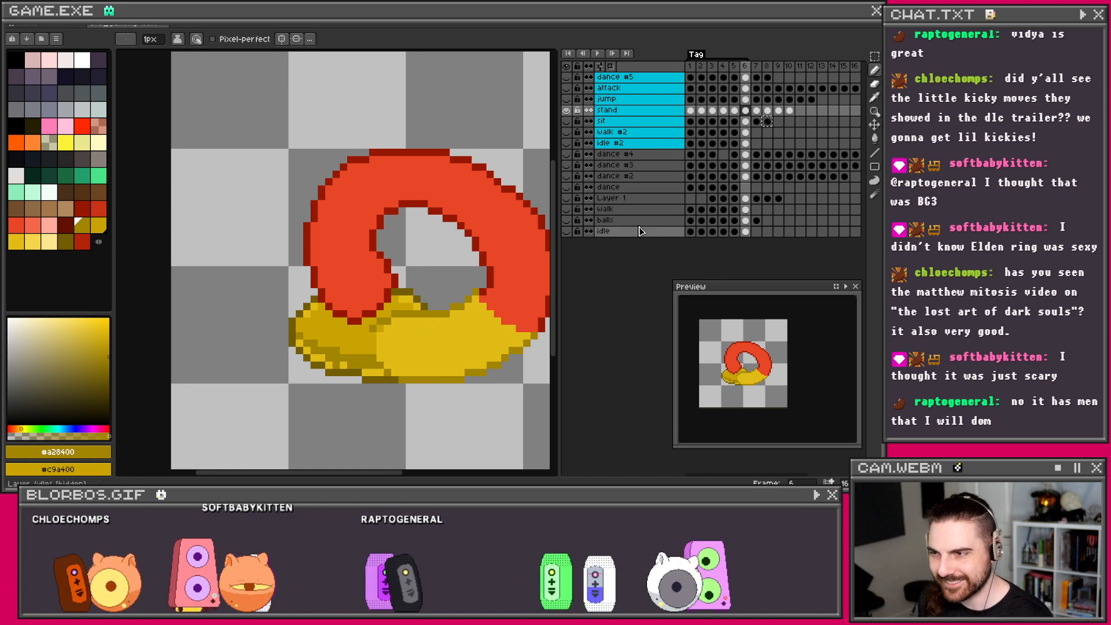
# Step: Sample mid yellow #c9a400 and pale yellow #f5d64b from frame 5 as the two colours
pyautogui.press('Left')
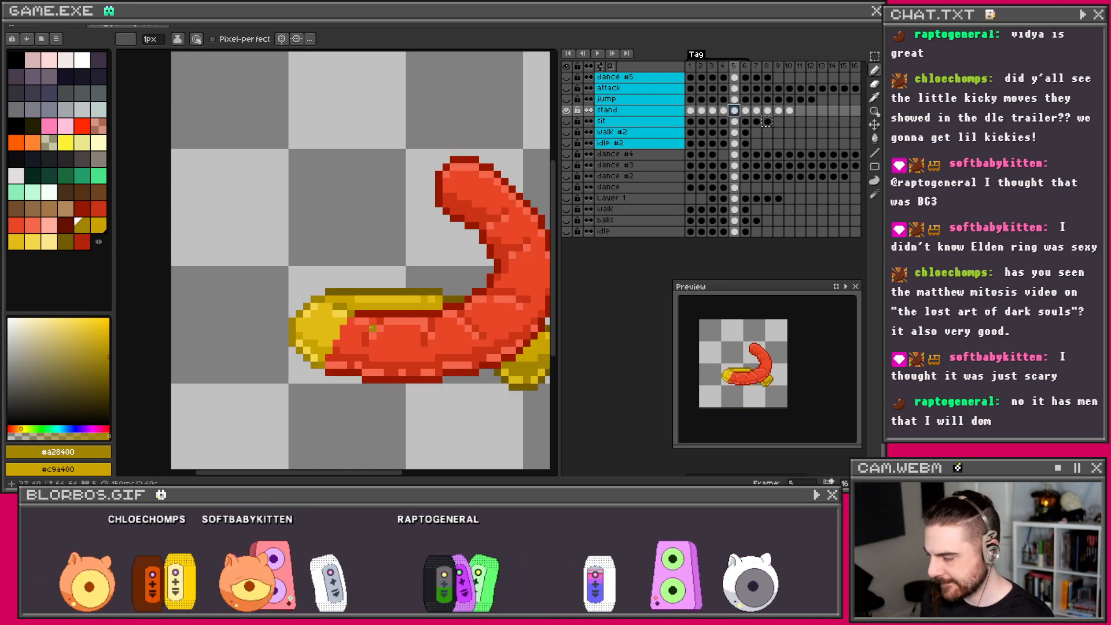
pyautogui.press('i')
pyautogui.click(316, 357)
pyautogui.rightClick(318, 353)
pyautogui.press('b')
pyautogui.moveTo(454, 336); pyautogui.dragTo(407, 321)
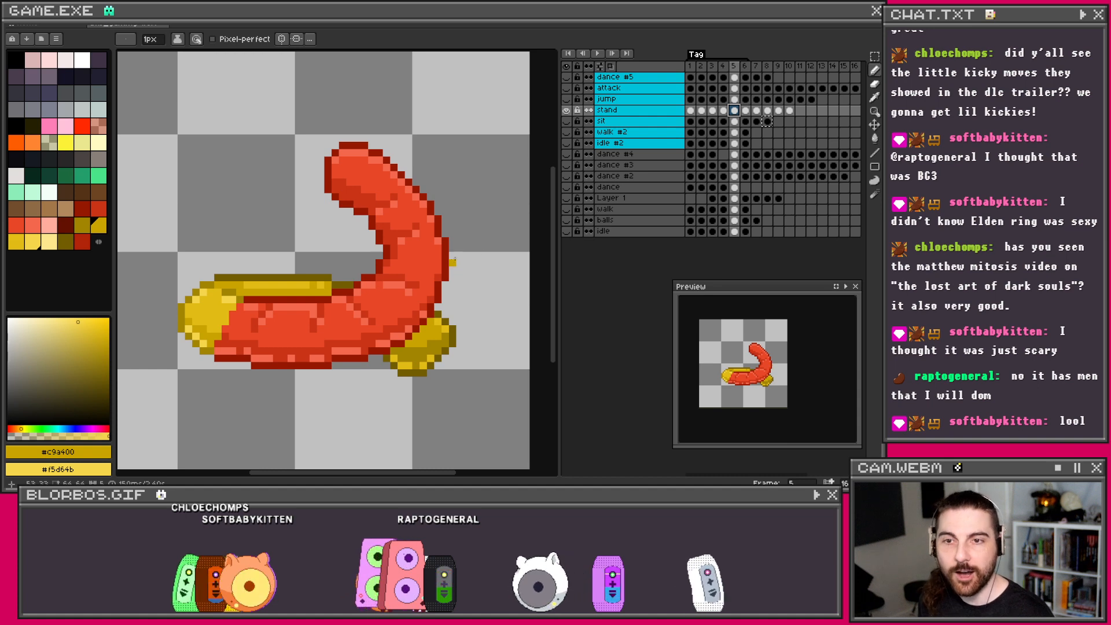
# Step: On frame 6, dot pale #f5d64b highlight pixels onto the yellow area
pyautogui.click(744, 115)
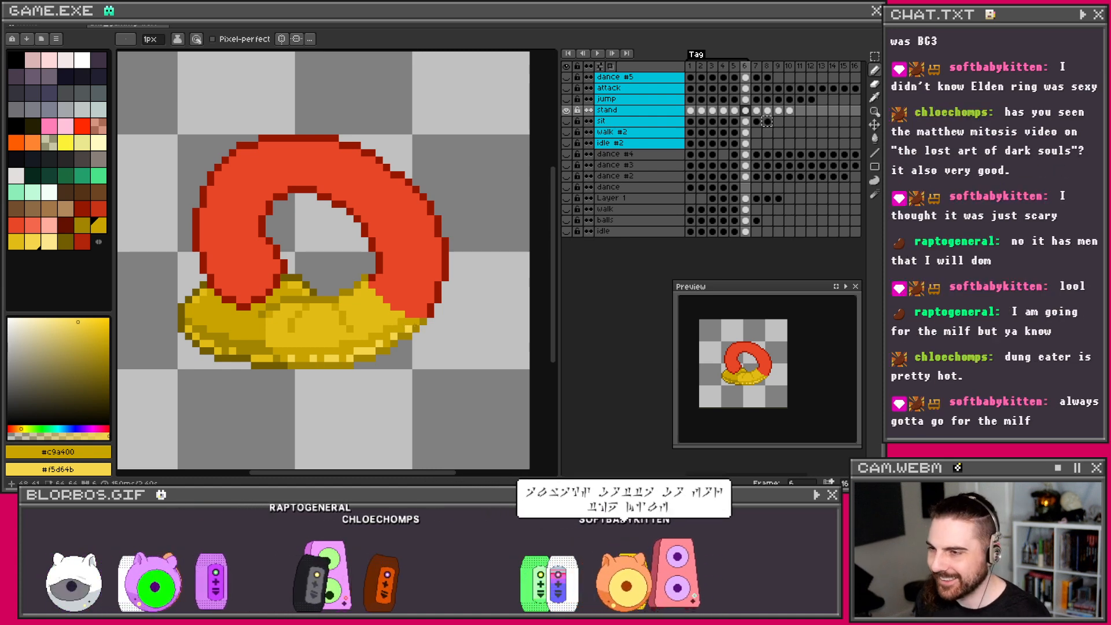
pyautogui.scroll(1, 288, 307)
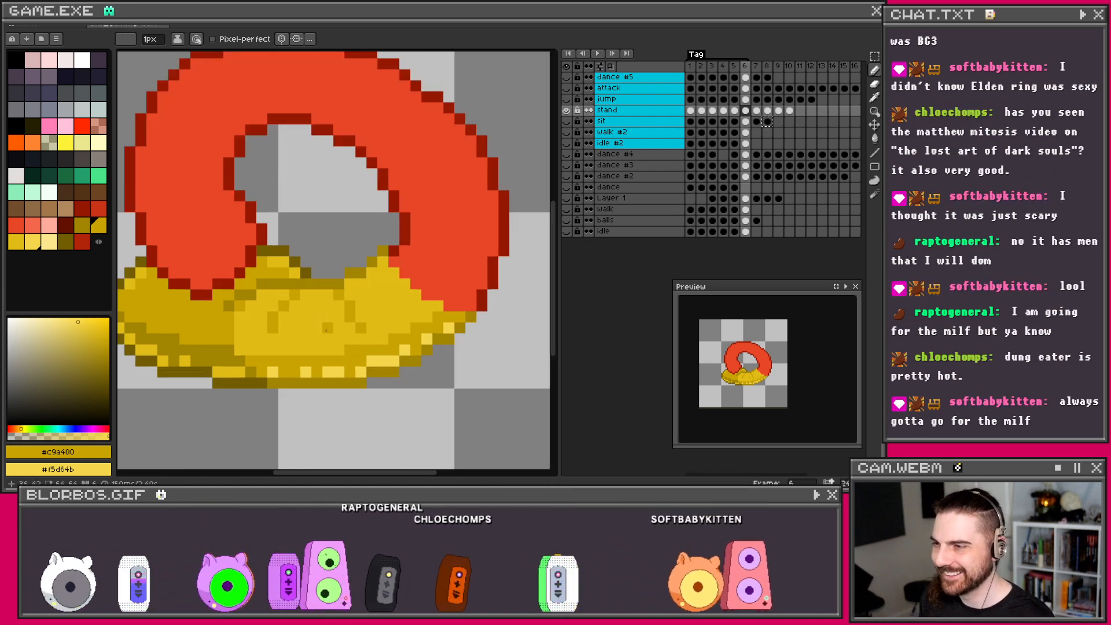
pyautogui.rightClick(284, 316)
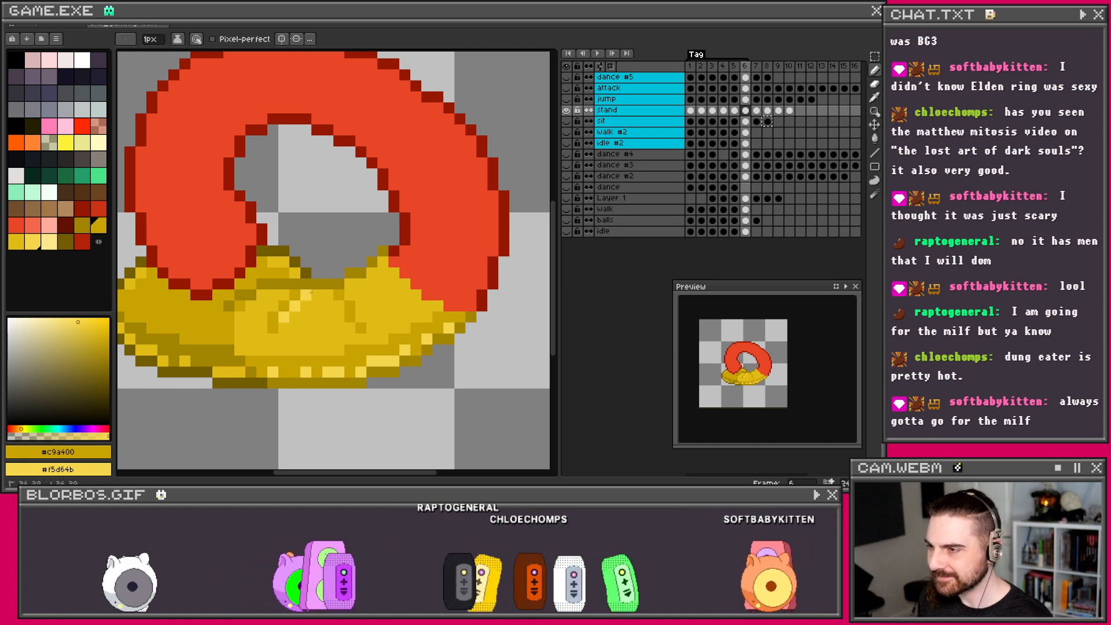
pyautogui.rightClick(317, 295)
# Step: Scatter four more pale #f5d64b highlight pixels across the yellow base
pyautogui.rightClick(339, 306)
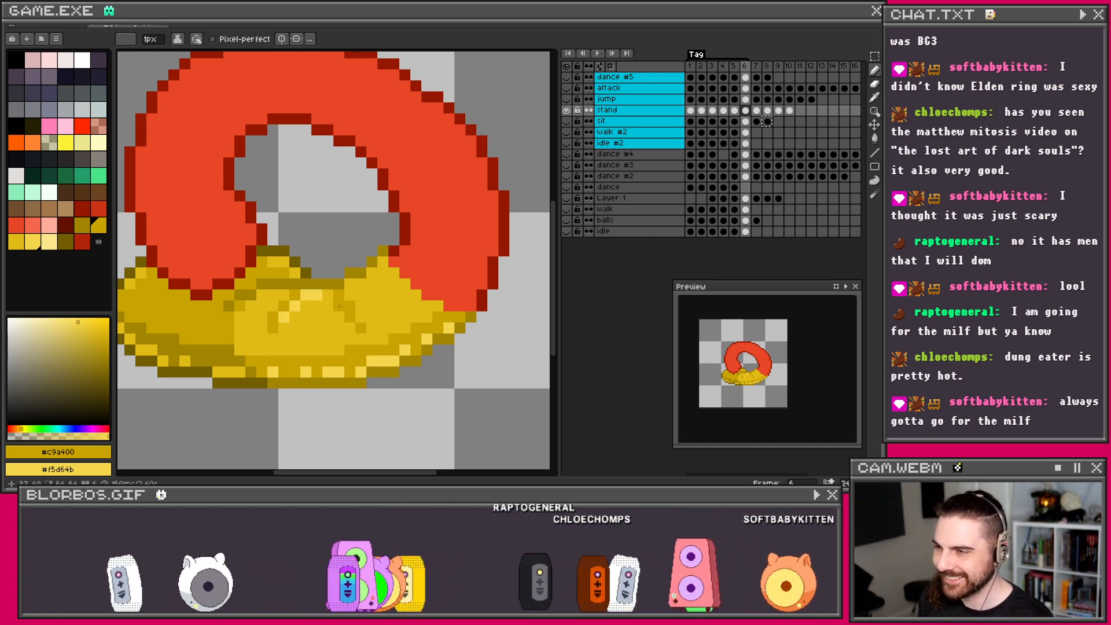
pyautogui.rightClick(350, 328)
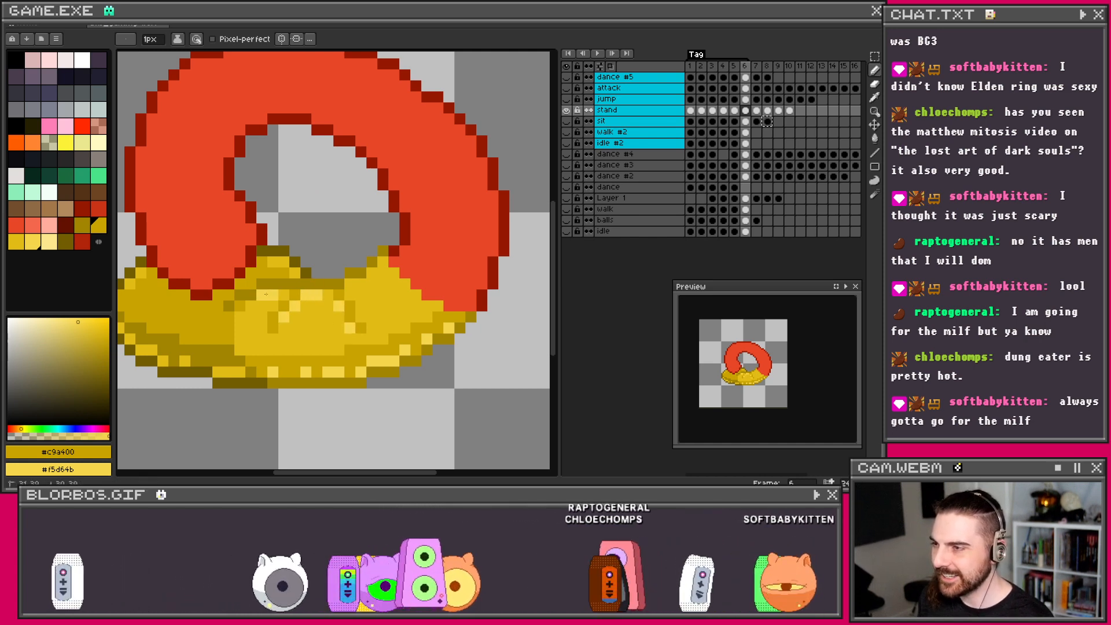
pyautogui.rightClick(360, 284)
pyautogui.rightClick(372, 262)
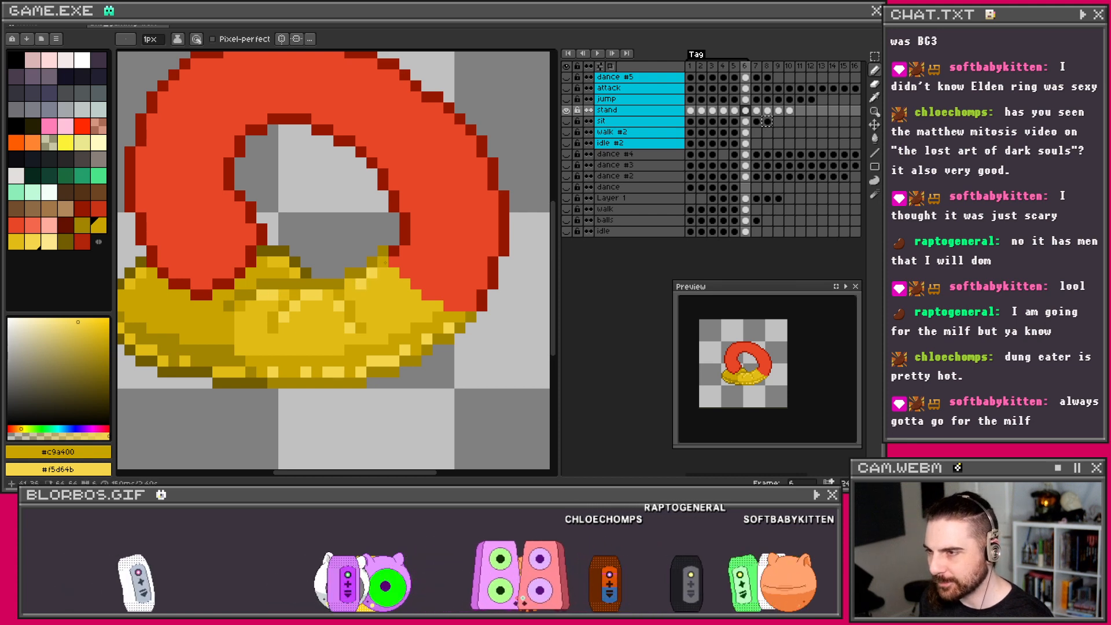
pyautogui.scroll(-2, 385, 263)
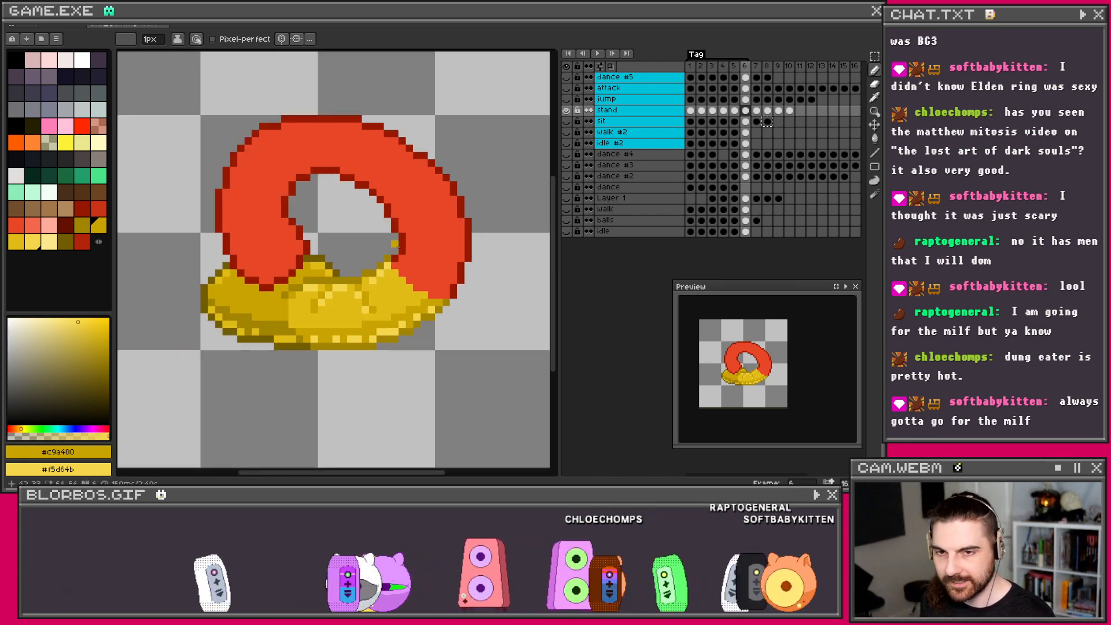
pyautogui.scroll(-1, 395, 243)
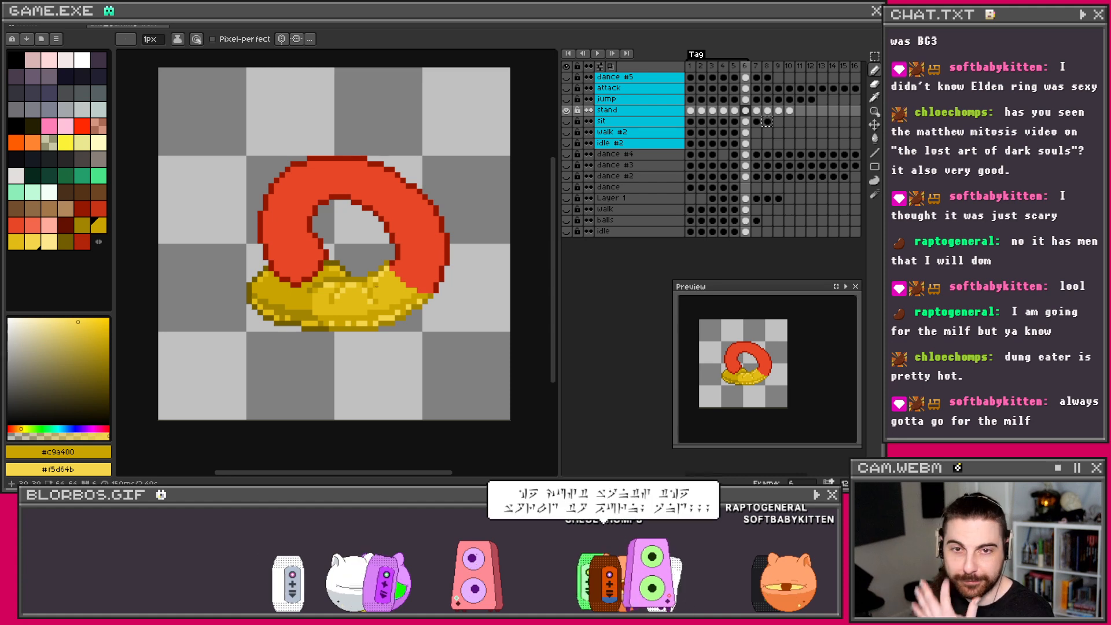
pyautogui.scroll(1, 348, 290)
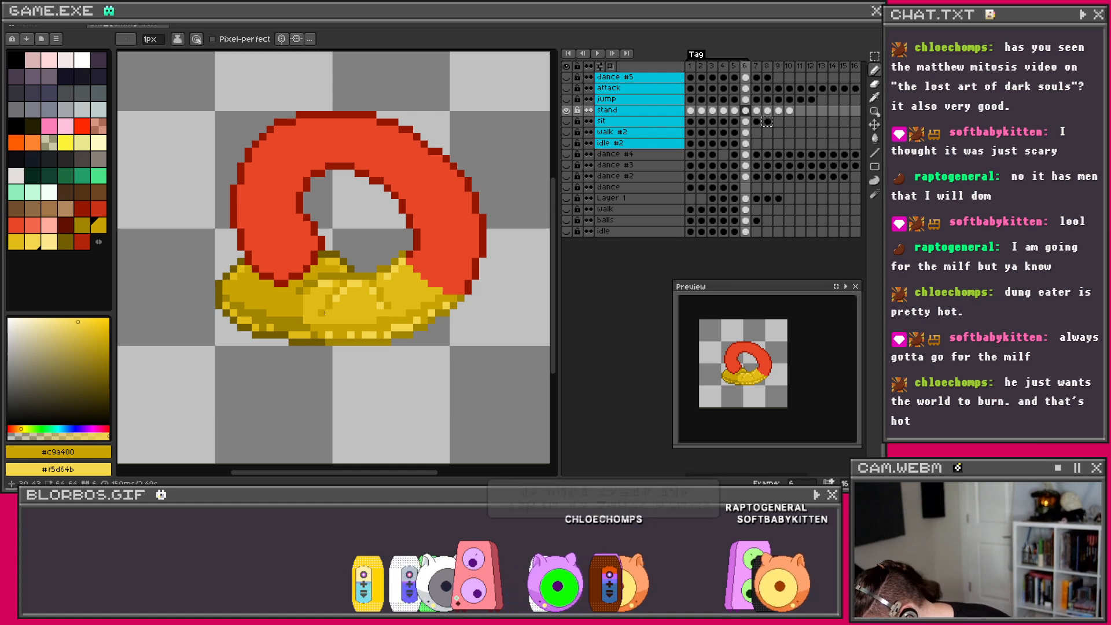
# Step: Sample dark red #ca3417 and lighter red #f4684d from frame 5, then return to frame 6
pyautogui.click(737, 116)
pyautogui.press('i')
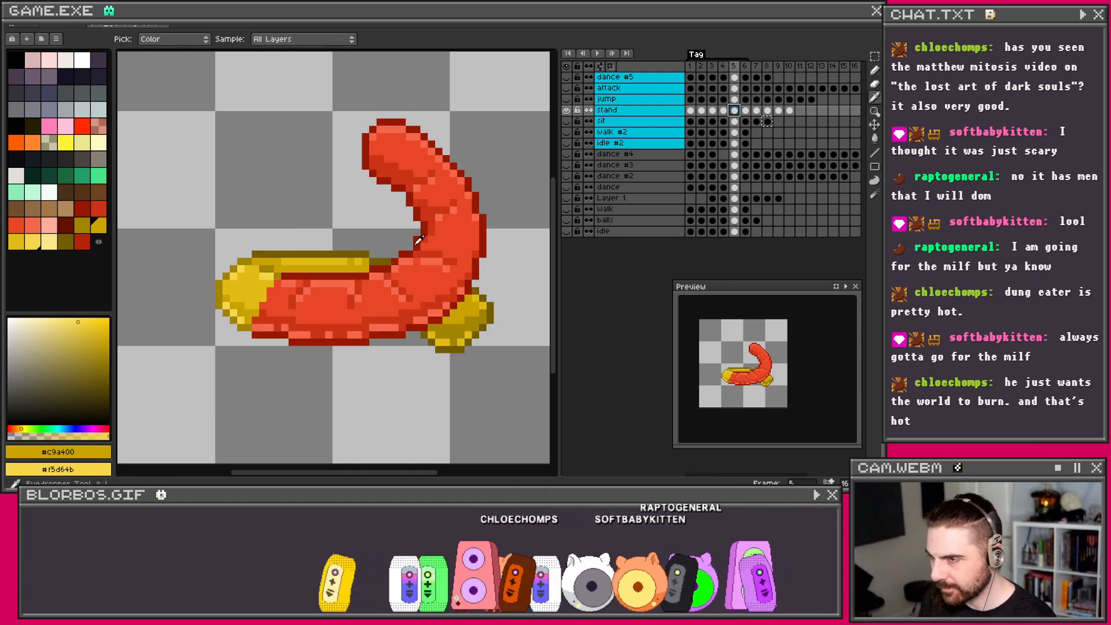
pyautogui.click(433, 249)
pyautogui.rightClick(431, 261)
pyautogui.press('b')
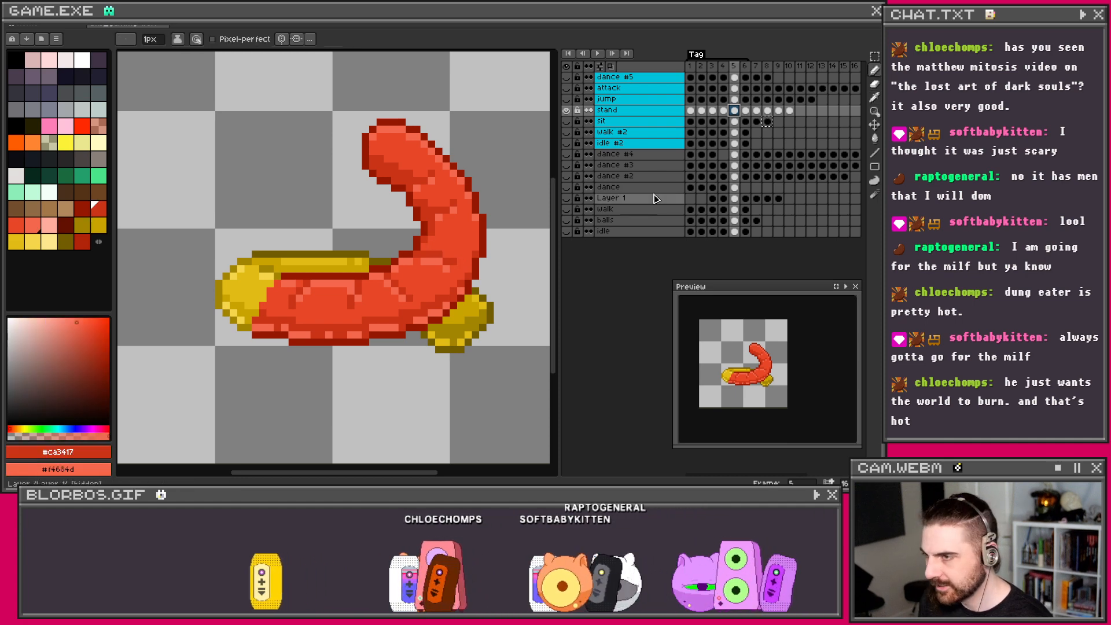
pyautogui.click(746, 115)
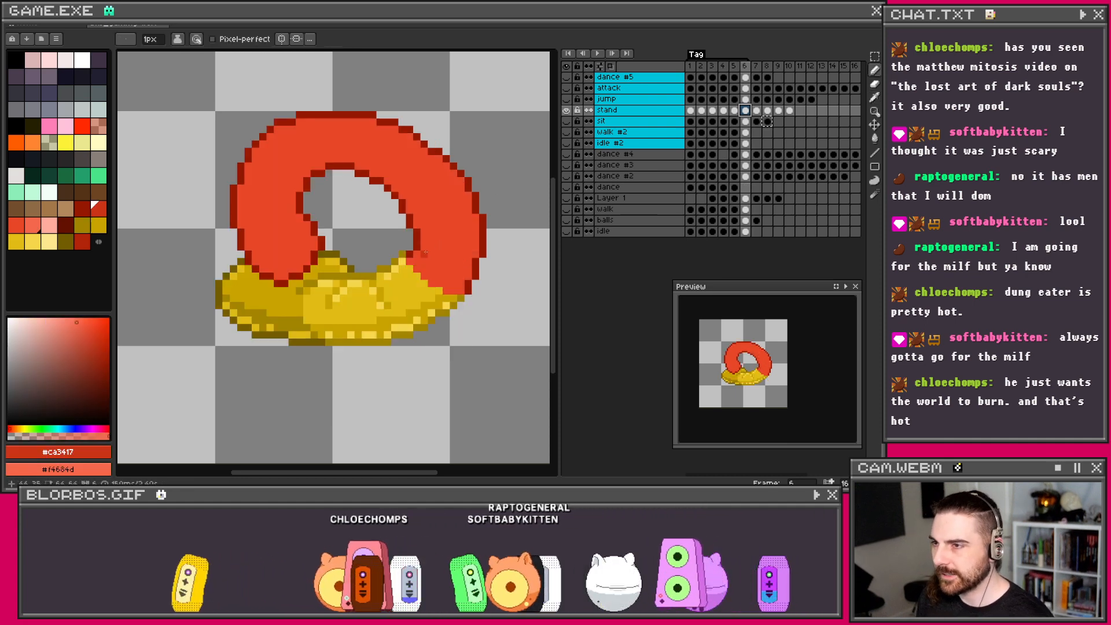
# Step: Draw dark and lighter red strokes at the ring's lower right, undoing three of them
pyautogui.moveTo(419, 253); pyautogui.dragTo(454, 269)
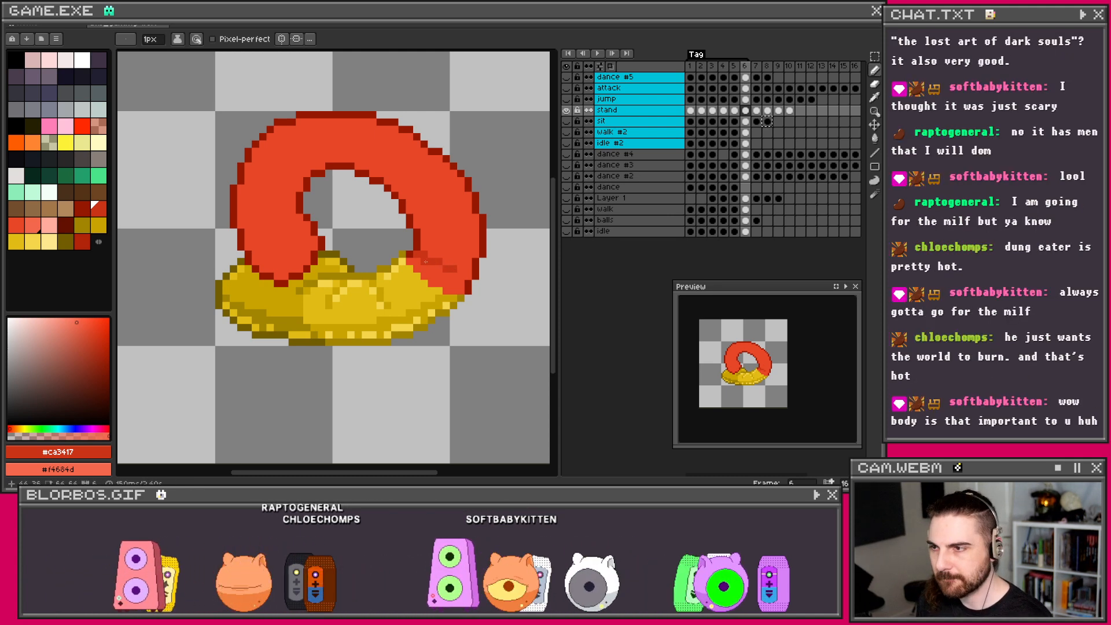
pyautogui.moveTo(410, 261); pyautogui.dragTo(440, 269)
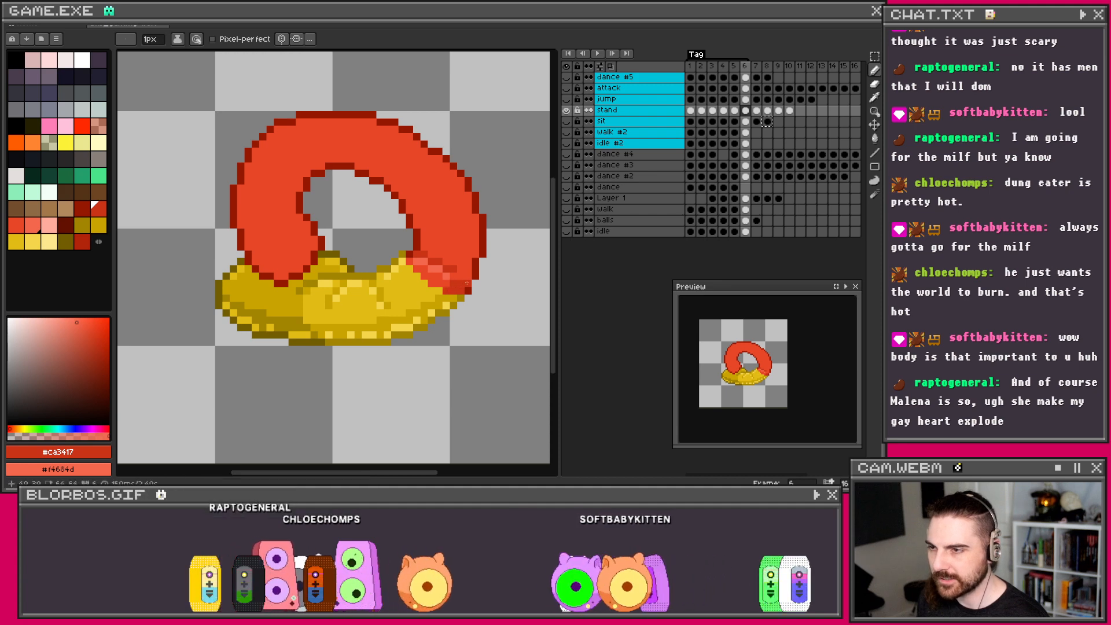
pyautogui.hotkey('ctrl', 'z')
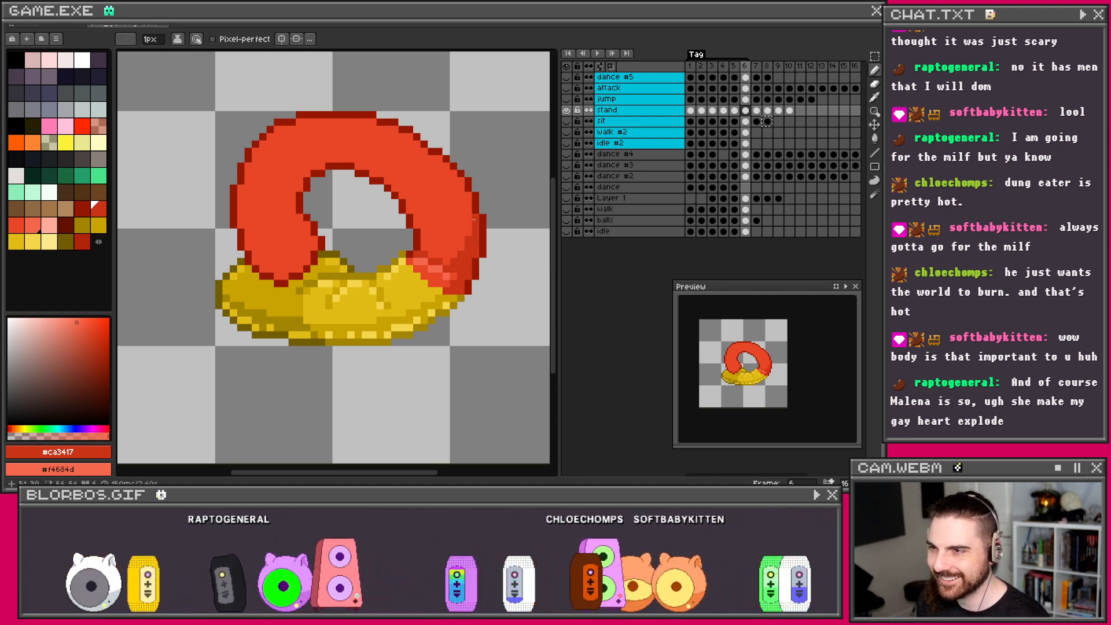
pyautogui.hotkey('ctrl', 'z')
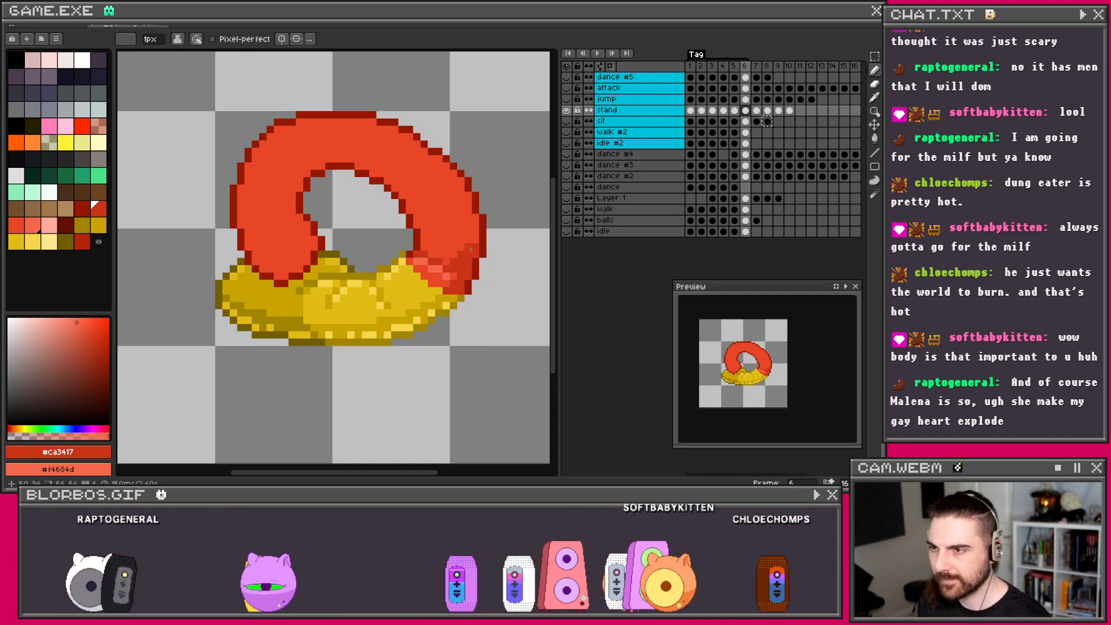
pyautogui.hotkey('ctrl', 'z')
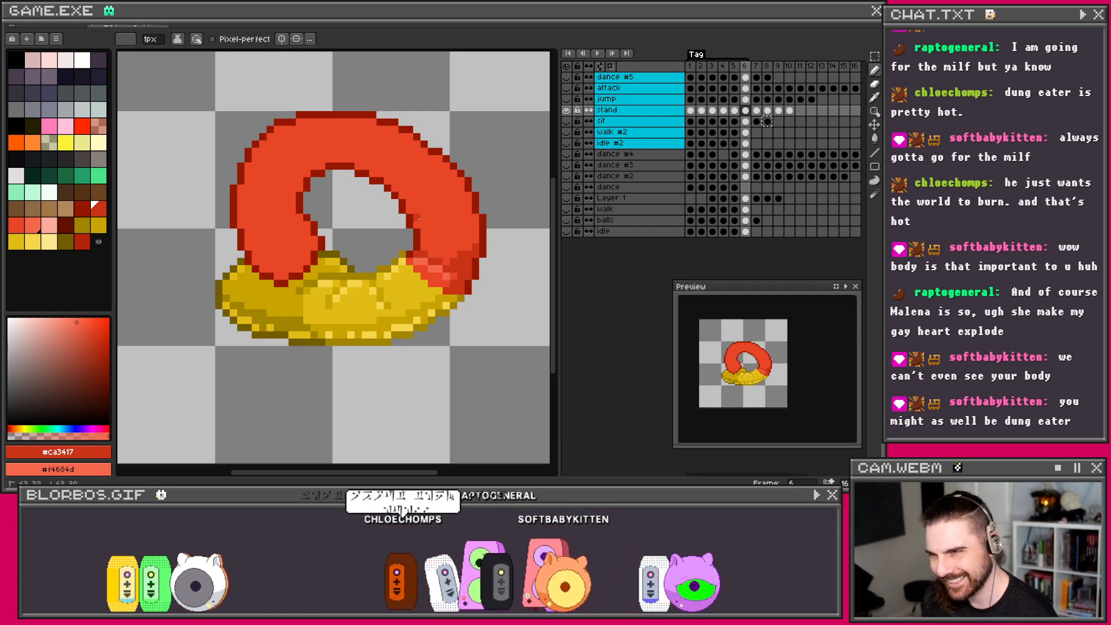
# Step: Draw a dark red pencil line along the ring's inner edge on frame 6 and recentre the view
pyautogui.moveTo(417, 217); pyautogui.dragTo(438, 215)
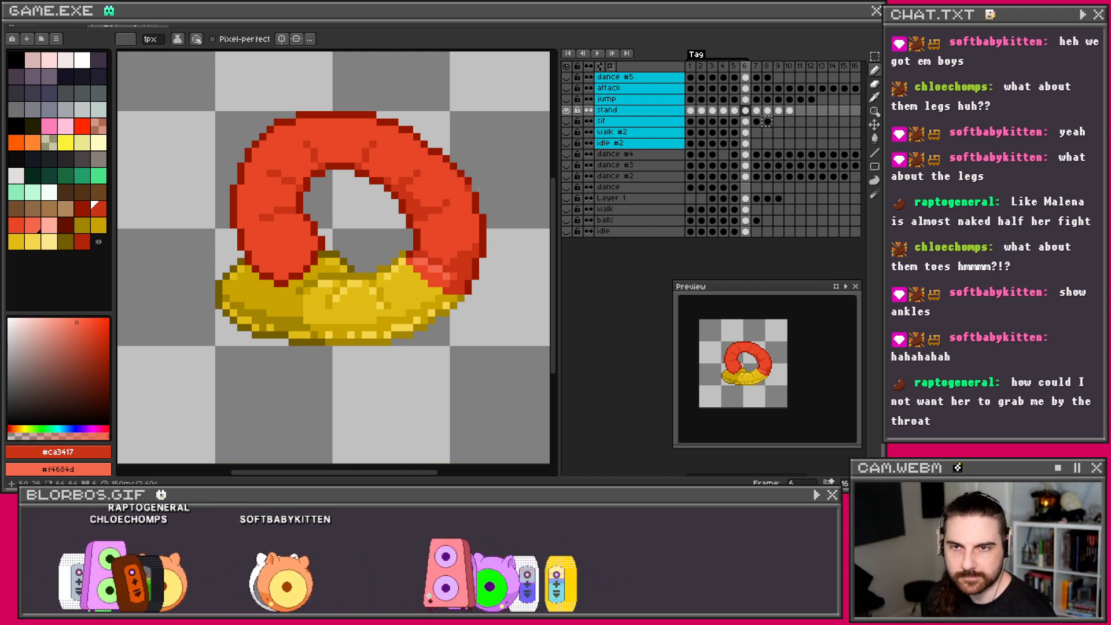
pyautogui.moveTo(407, 161); pyautogui.dragTo(425, 191)
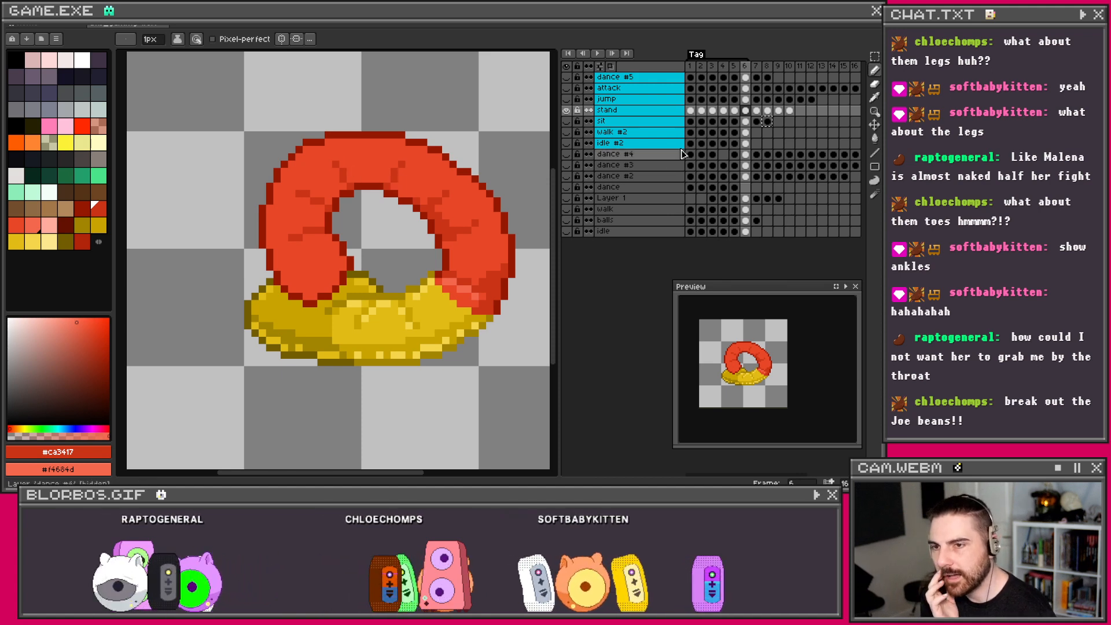
pyautogui.click(736, 112)
pyautogui.click(745, 113)
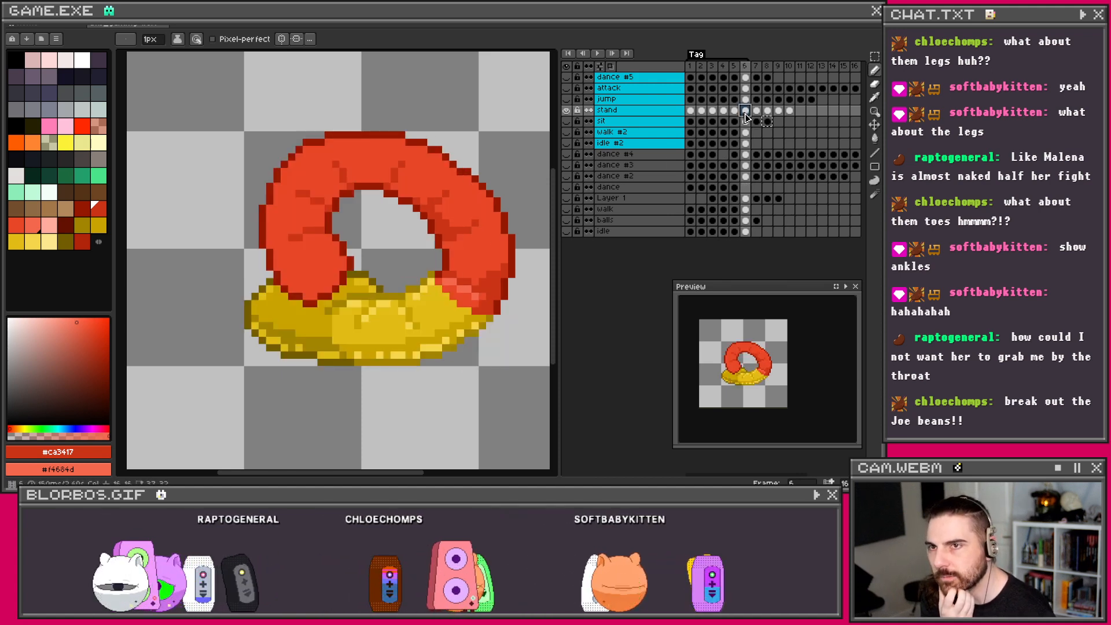
pyautogui.click(756, 114)
pyautogui.click(745, 114)
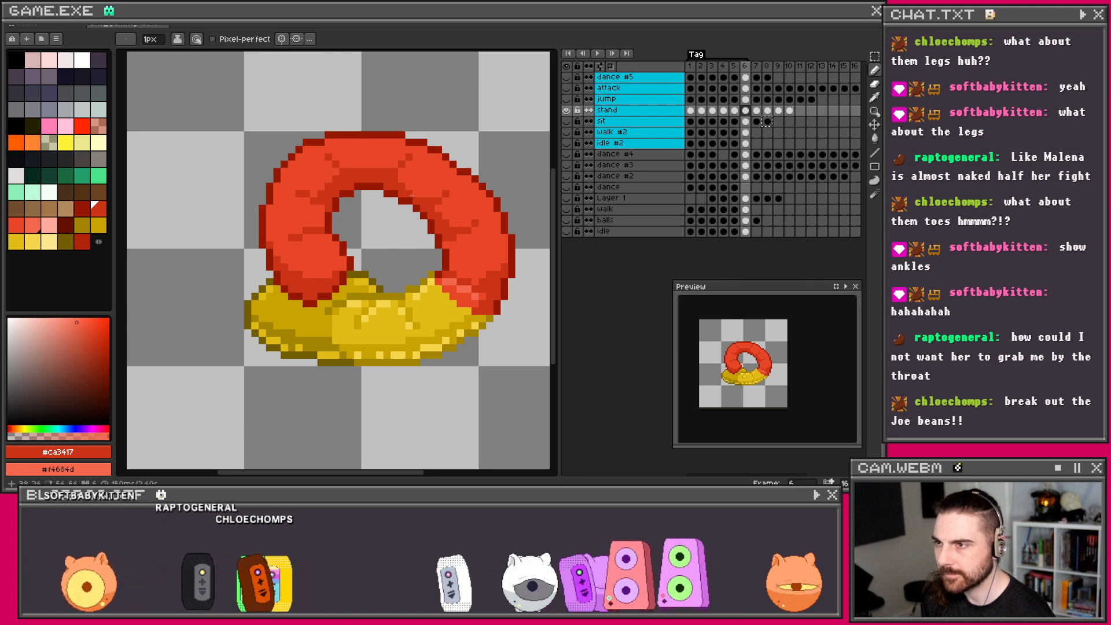
# Step: Dot #f4684d highlight pixels on the ring's right end and along its top
pyautogui.scroll(1, 399, 180)
pyautogui.scroll(-3, 405, 185)
pyautogui.scroll(4, 416, 197)
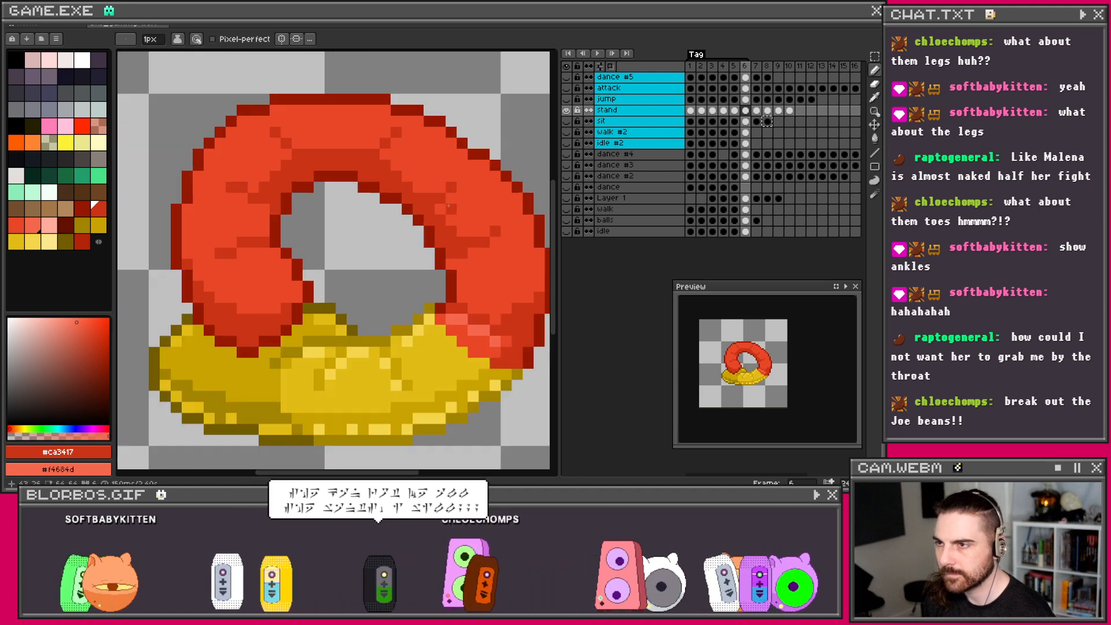
pyautogui.rightClick(440, 209)
pyautogui.rightClick(451, 198)
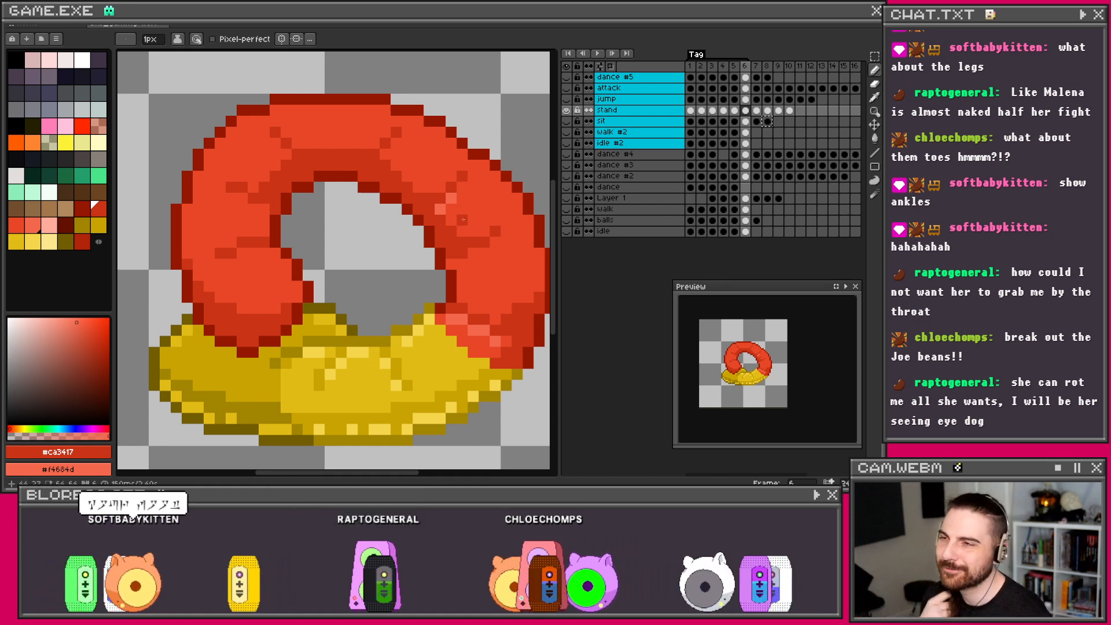
pyautogui.rightClick(384, 154)
pyautogui.rightClick(396, 143)
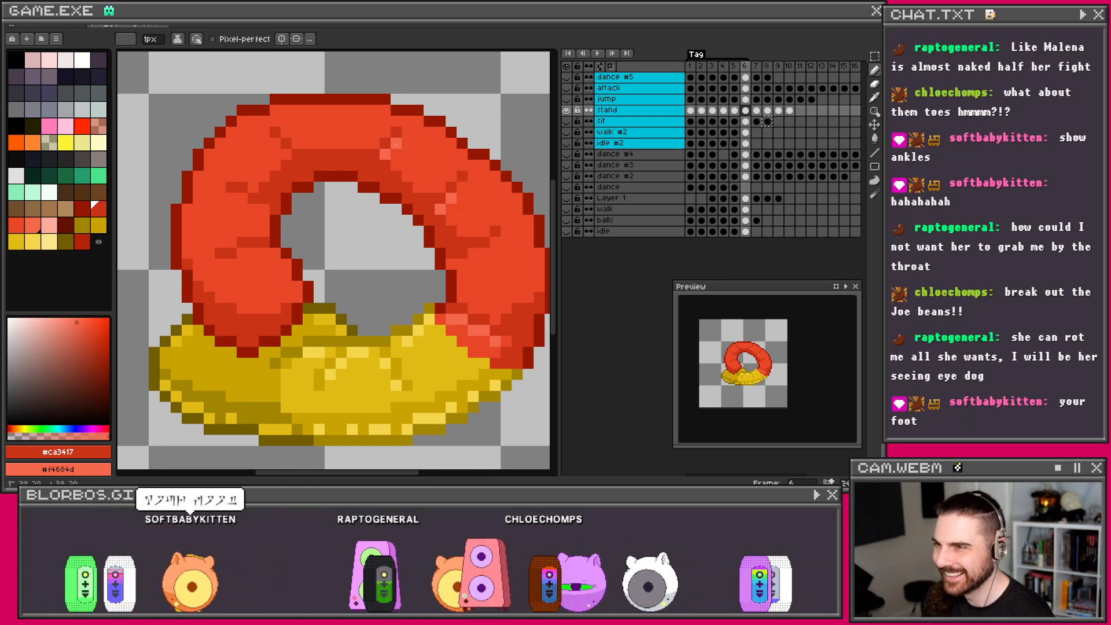
pyautogui.rightClick(275, 143)
# Step: Scatter light red highlight pixels across the ring's left side and lower-left curve
pyautogui.rightClick(253, 209)
pyautogui.rightClick(264, 209)
pyautogui.rightClick(242, 198)
pyautogui.rightClick(231, 198)
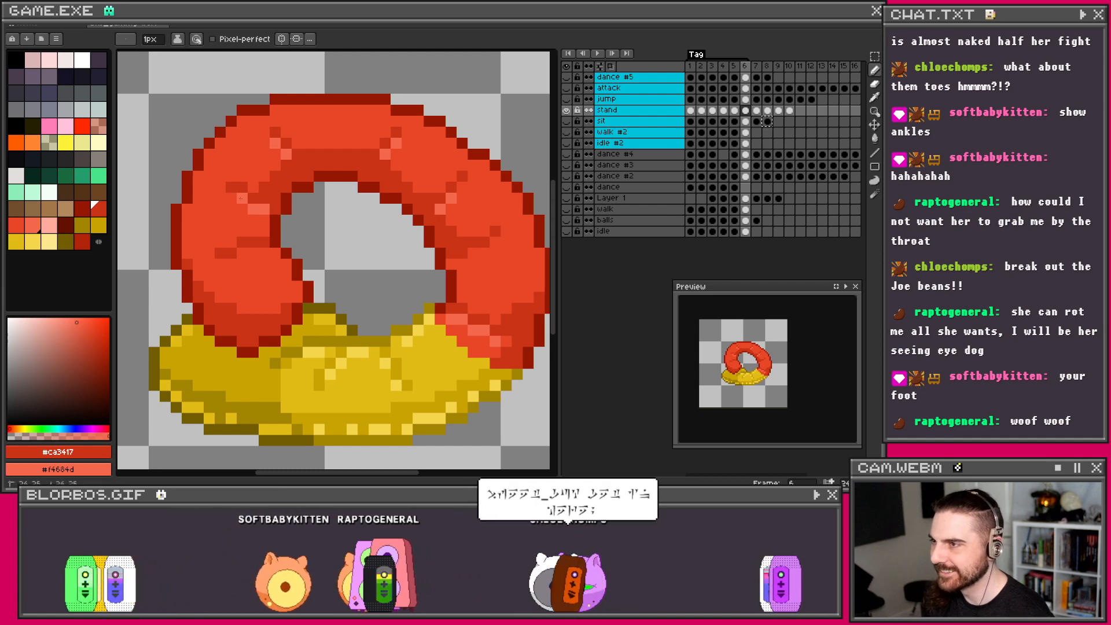
pyautogui.rightClick(240, 252)
pyautogui.rightClick(253, 253)
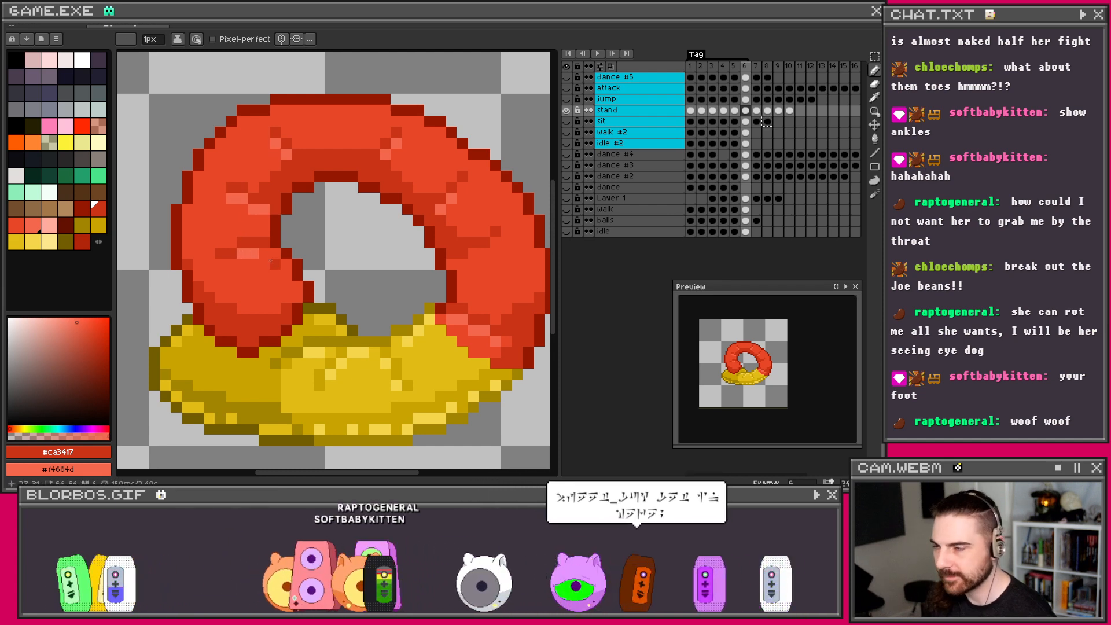
pyautogui.rightClick(275, 253)
pyautogui.rightClick(286, 264)
pyautogui.rightClick(296, 284)
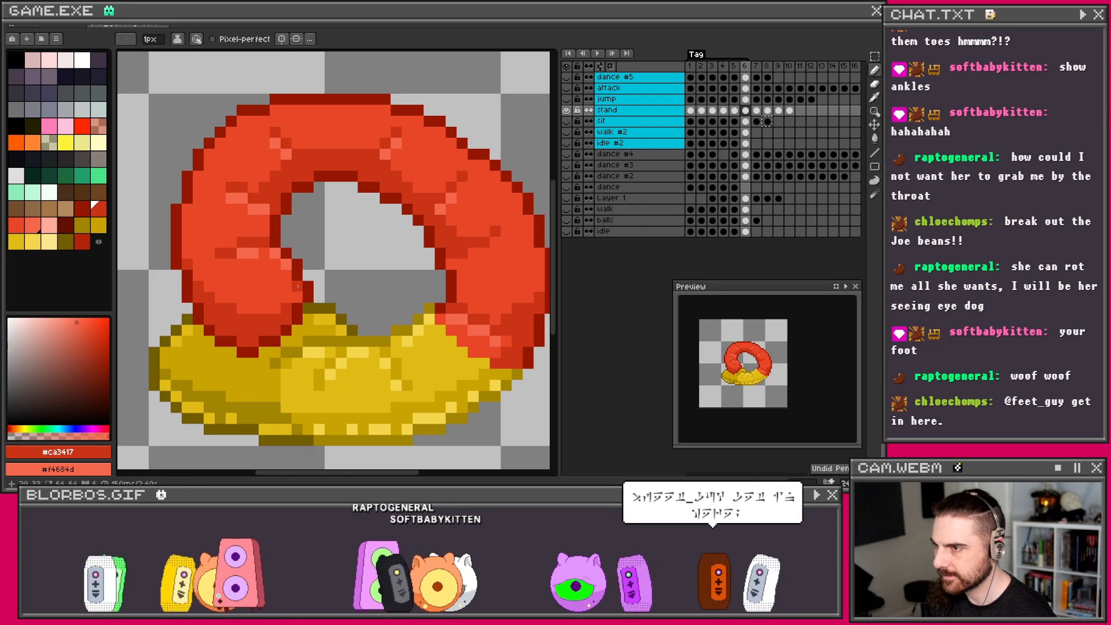
pyautogui.rightClick(230, 261)
# Step: Add light red pixels along the ring's right side and upper-right edge, undoing the last one
pyautogui.rightClick(452, 263)
pyautogui.rightClick(473, 253)
pyautogui.rightClick(494, 240)
pyautogui.rightClick(528, 219)
pyautogui.scroll(-1, 501, 200)
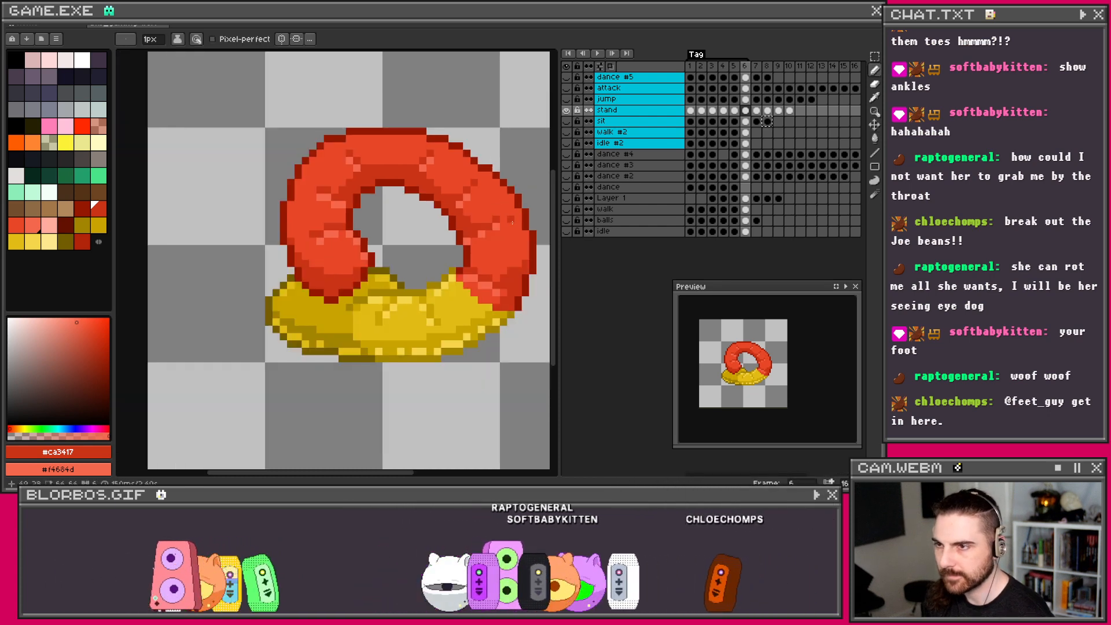
pyautogui.scroll(1, 516, 227)
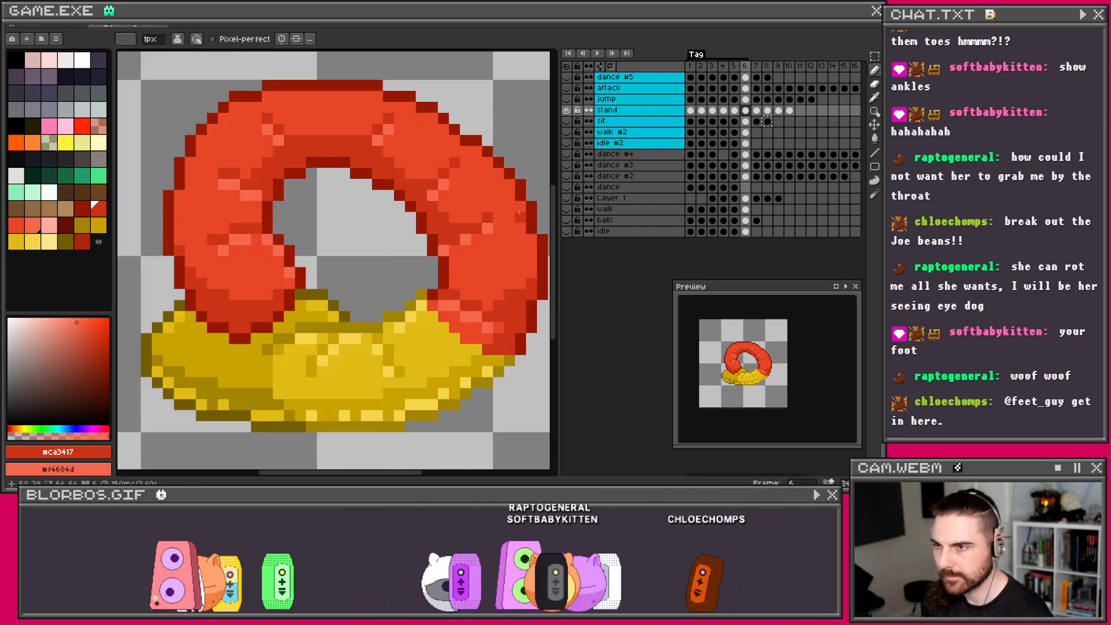
pyautogui.rightClick(488, 163)
pyautogui.rightClick(476, 152)
pyautogui.rightClick(466, 151)
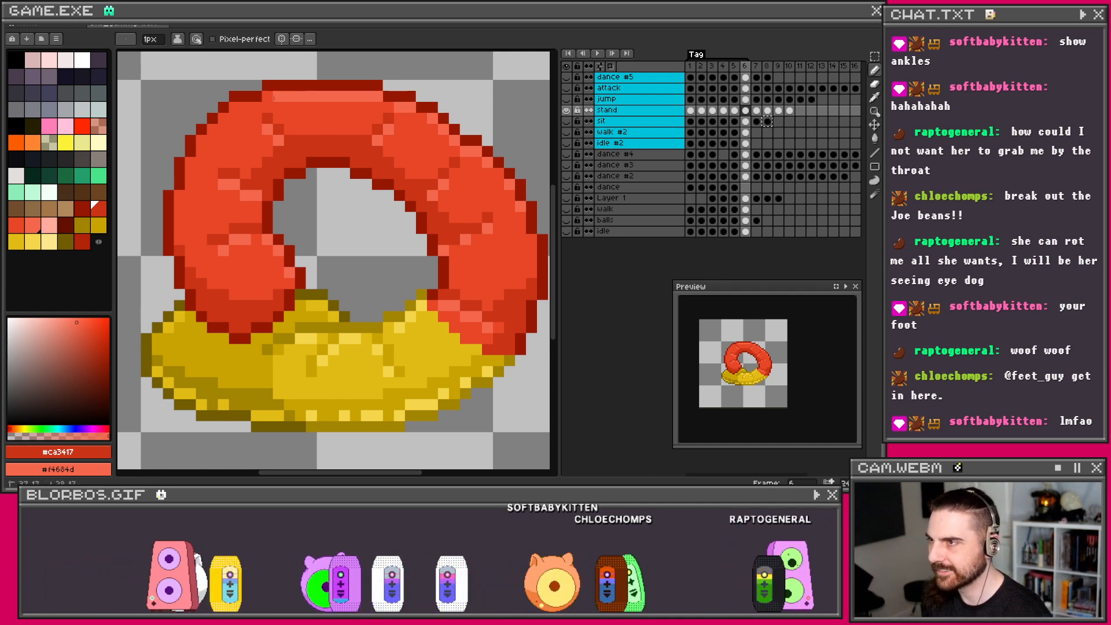
pyautogui.hotkey('ctrl', 'z')
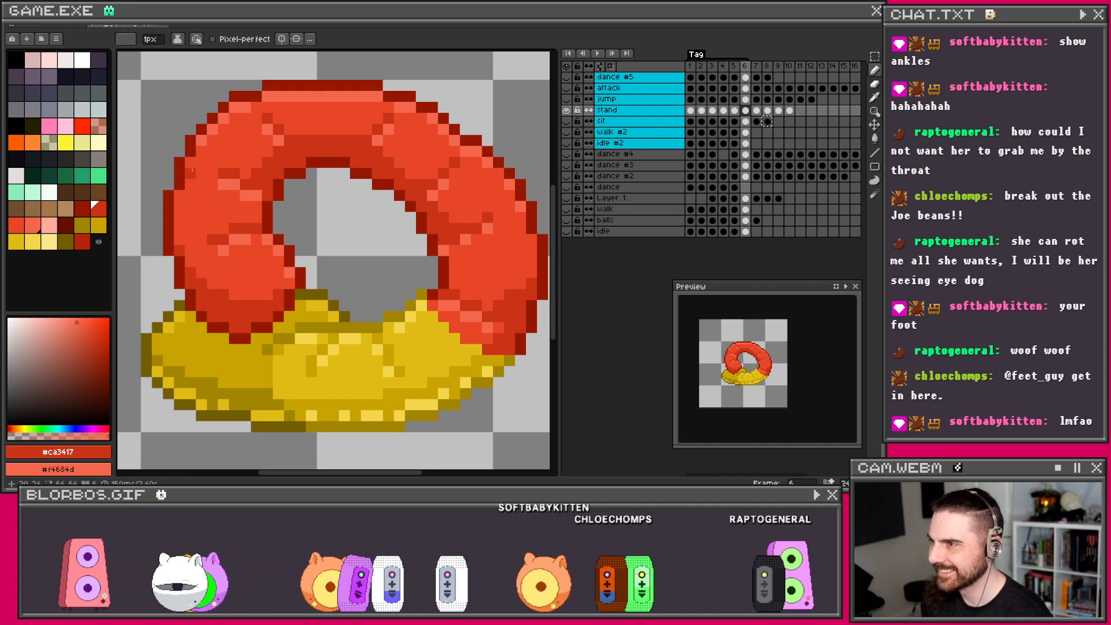
# Step: Undo one more highlight pixel and set the brush size back to 1 pixel
pyautogui.scroll(-6, 301, 155)
pyautogui.press('+')
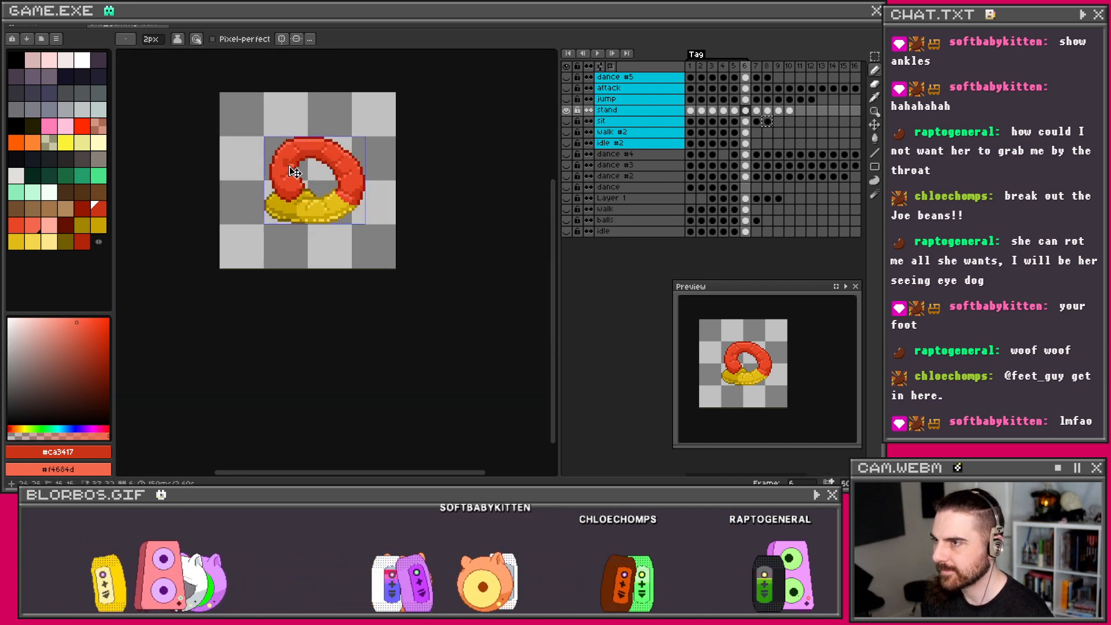
pyautogui.hotkey('ctrl', 'z')
pyautogui.scroll(1, 344, 201)
pyautogui.scroll(3, 278, 193)
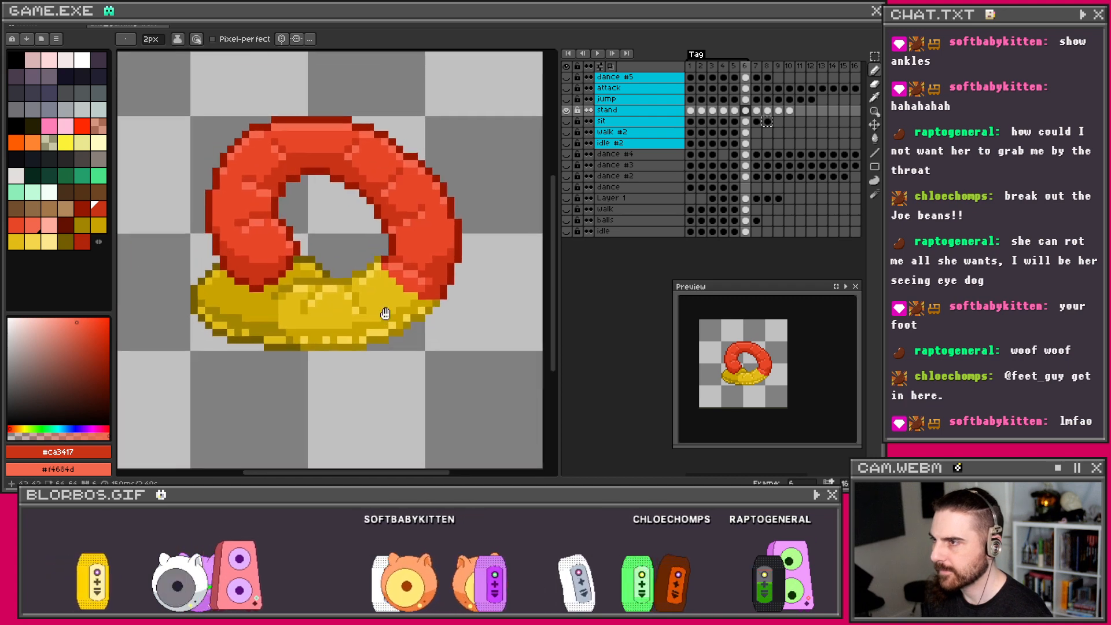
pyautogui.press('-')
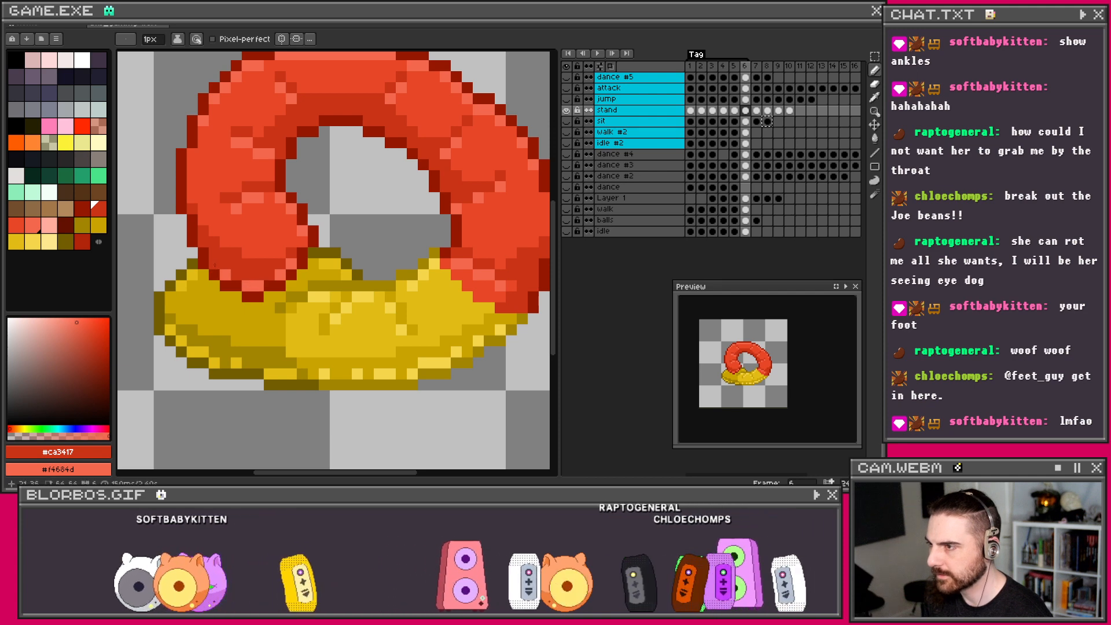
# Step: Inspect the fully shaded frame 6 ring, then move the stand animation to frame 7
pyautogui.scroll(-1, 335, 207)
pyautogui.scroll(2, 335, 206)
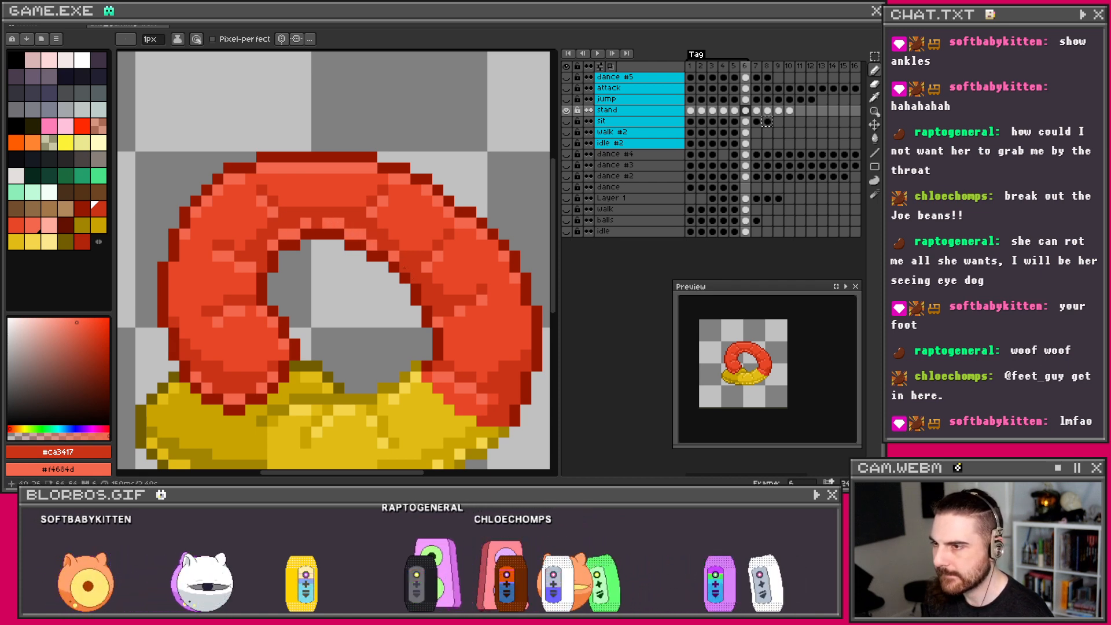
pyautogui.scroll(-3, 443, 273)
pyautogui.scroll(2, 443, 233)
pyautogui.scroll(-2, 476, 275)
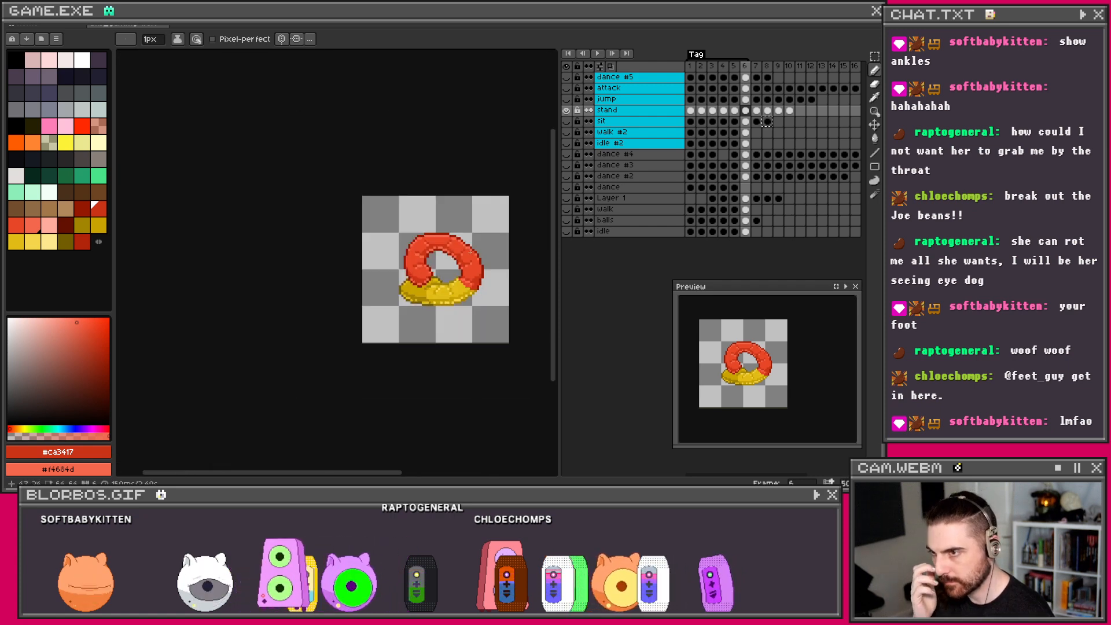
pyautogui.scroll(2, 462, 256)
pyautogui.scroll(-3, 465, 255)
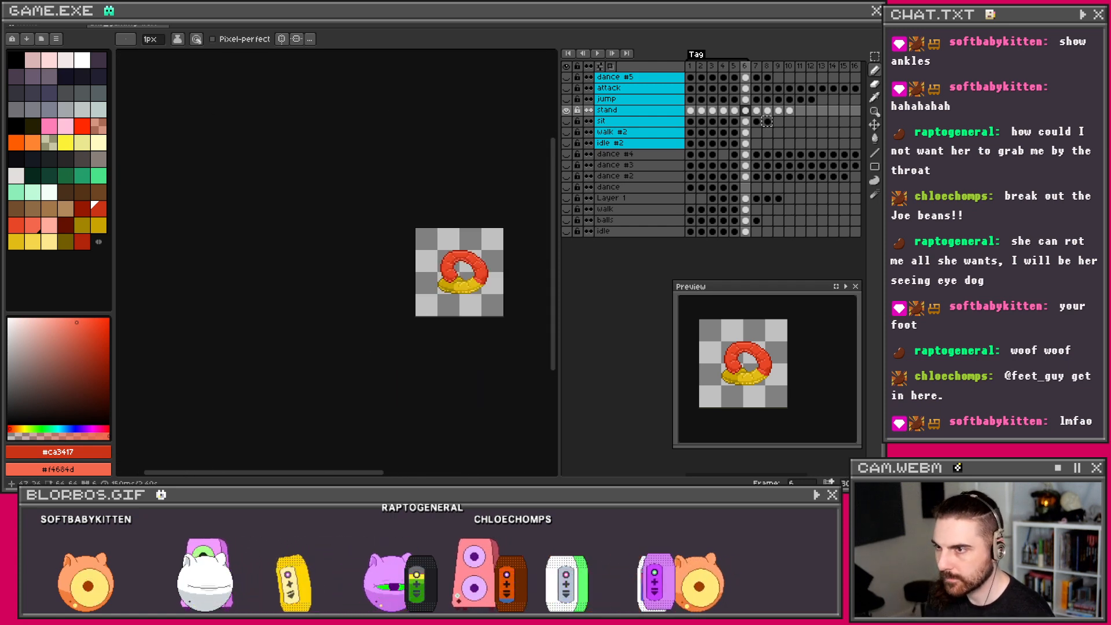
pyautogui.scroll(3, 487, 248)
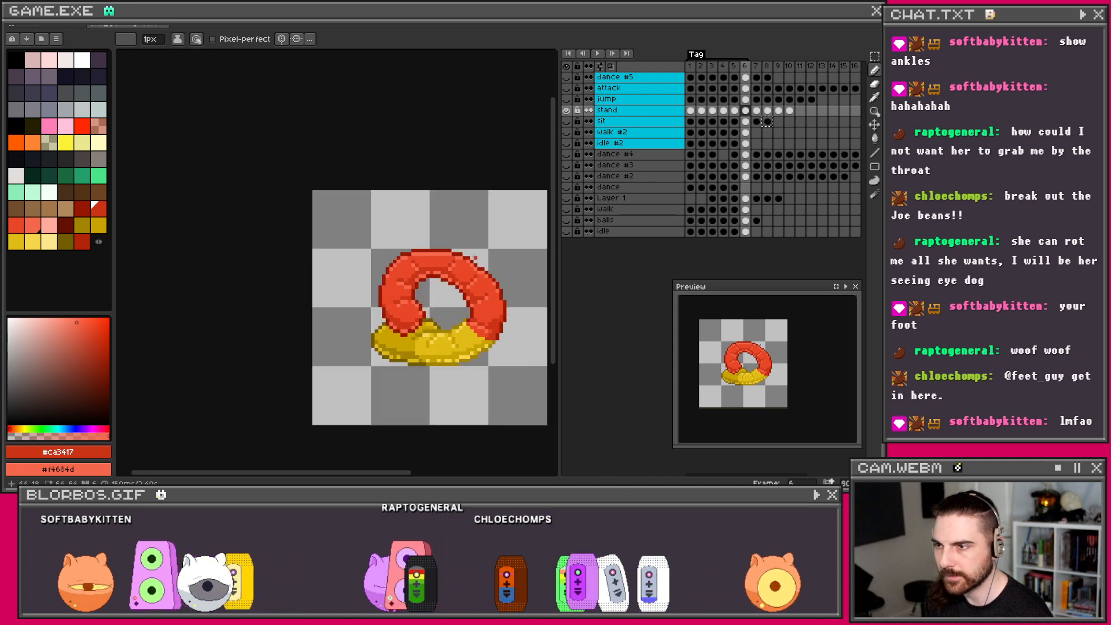
pyautogui.scroll(-2, 452, 255)
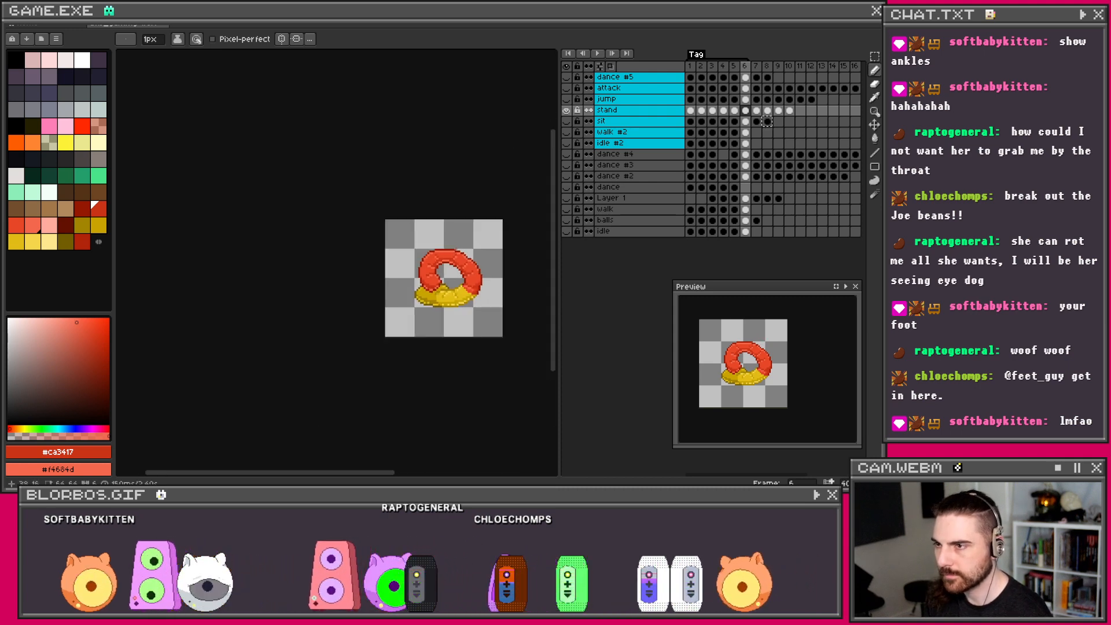
pyautogui.scroll(3, 444, 261)
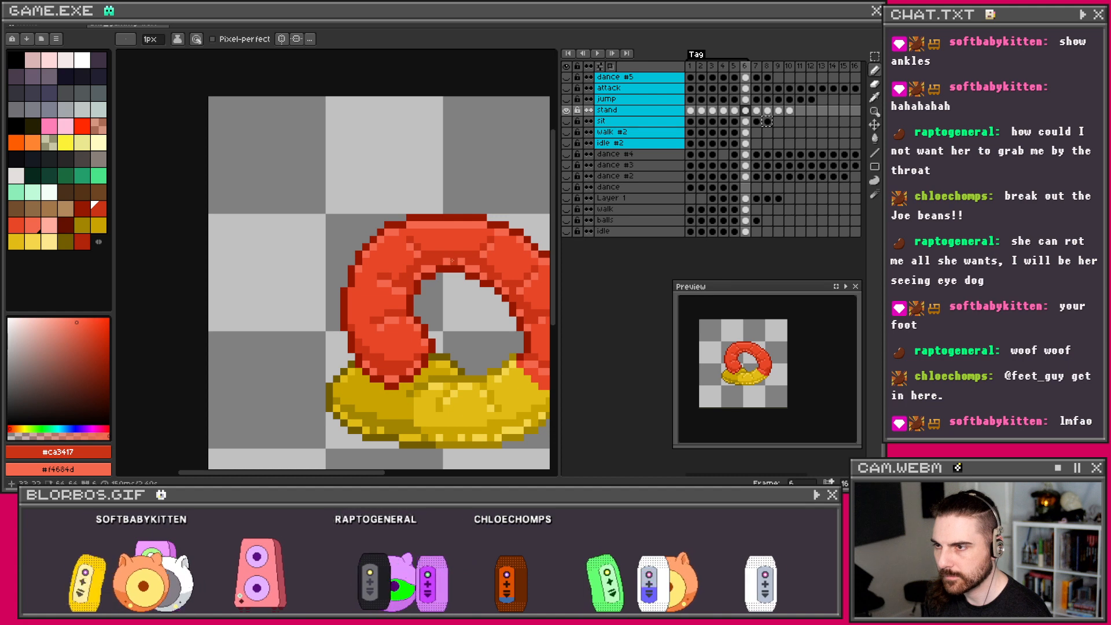
pyautogui.scroll(-2, 478, 239)
pyautogui.scroll(3, 444, 250)
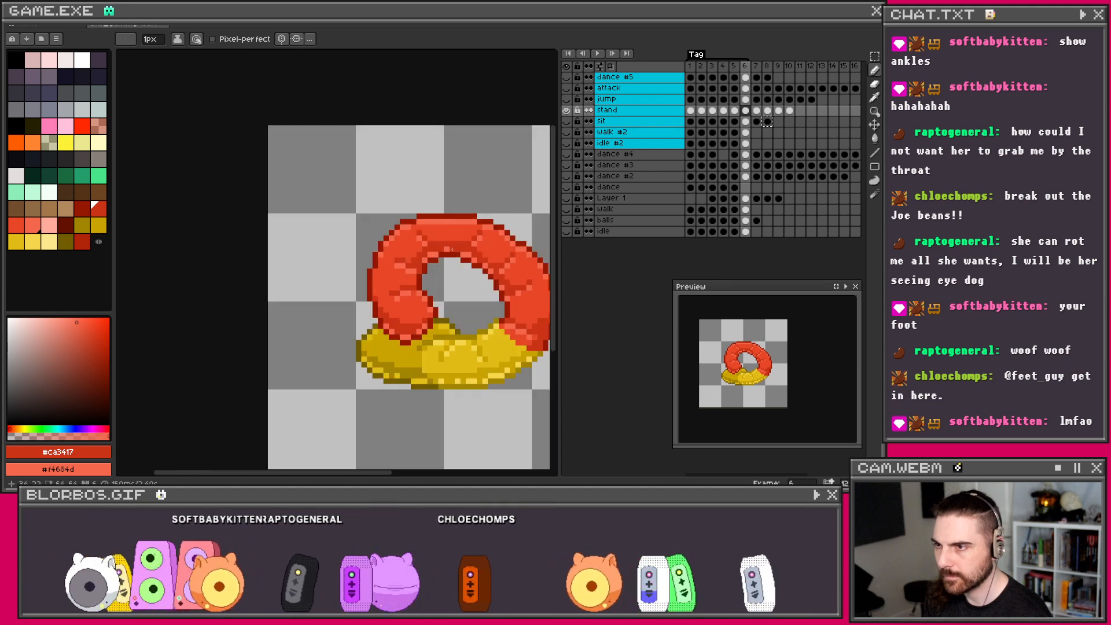
pyautogui.scroll(-2, 445, 249)
pyautogui.scroll(3, 375, 242)
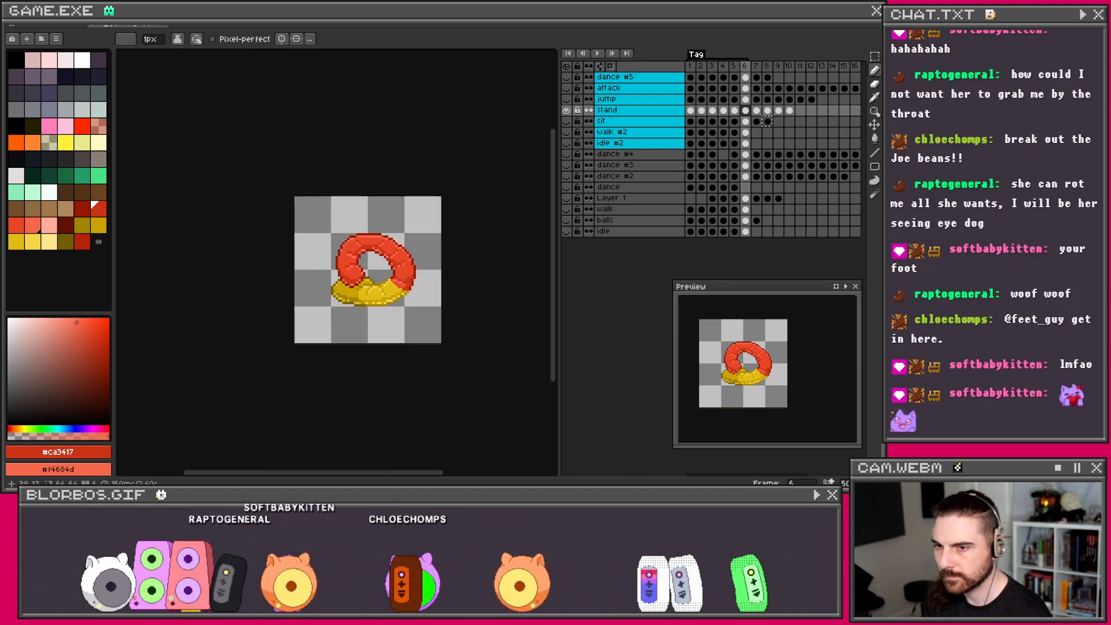
pyautogui.scroll(-2, 343, 263)
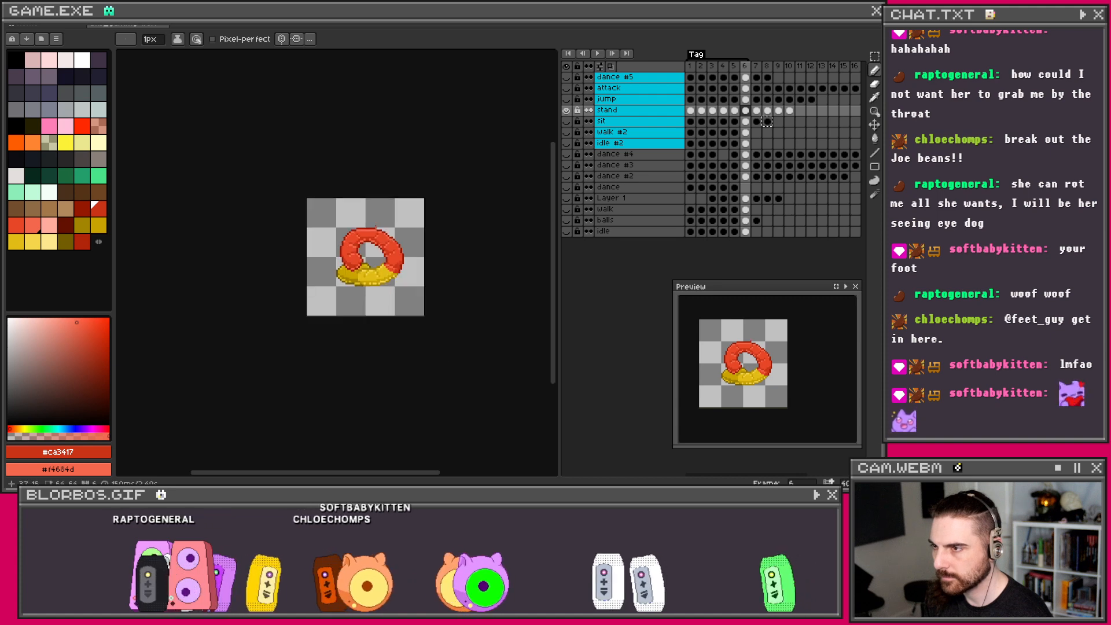
pyautogui.scroll(1, 375, 249)
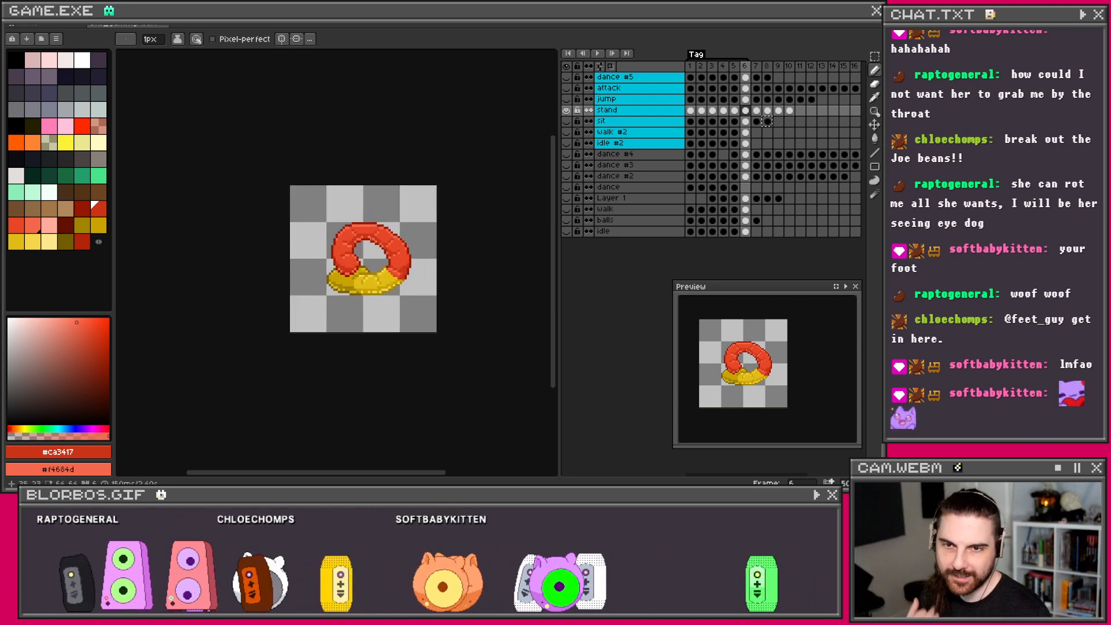
pyautogui.scroll(3, 336, 254)
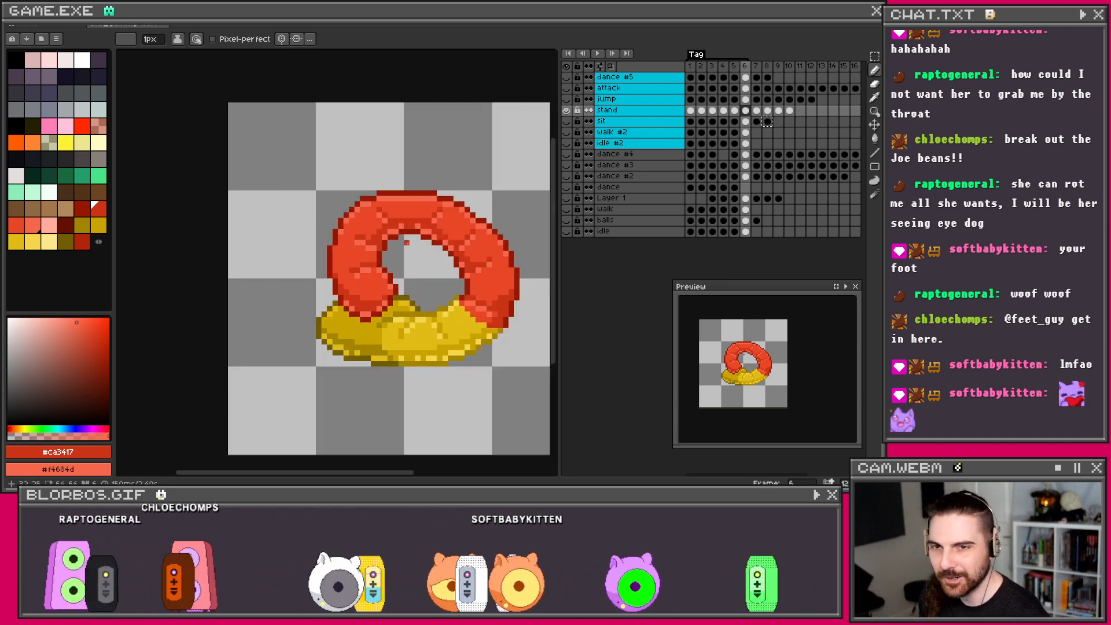
pyautogui.moveTo(408, 188); pyautogui.dragTo(417, 201)
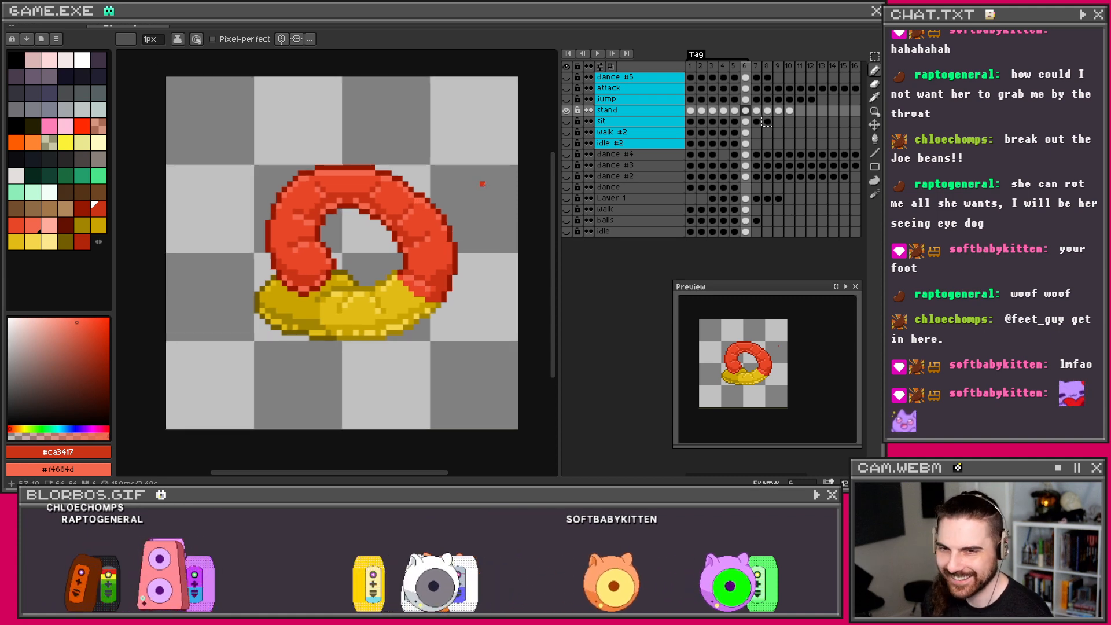
pyautogui.click(757, 111)
pyautogui.click(778, 110)
# Step: Return to the ring sprite on frame 7 and save the ring animation file
pyautogui.click(756, 111)
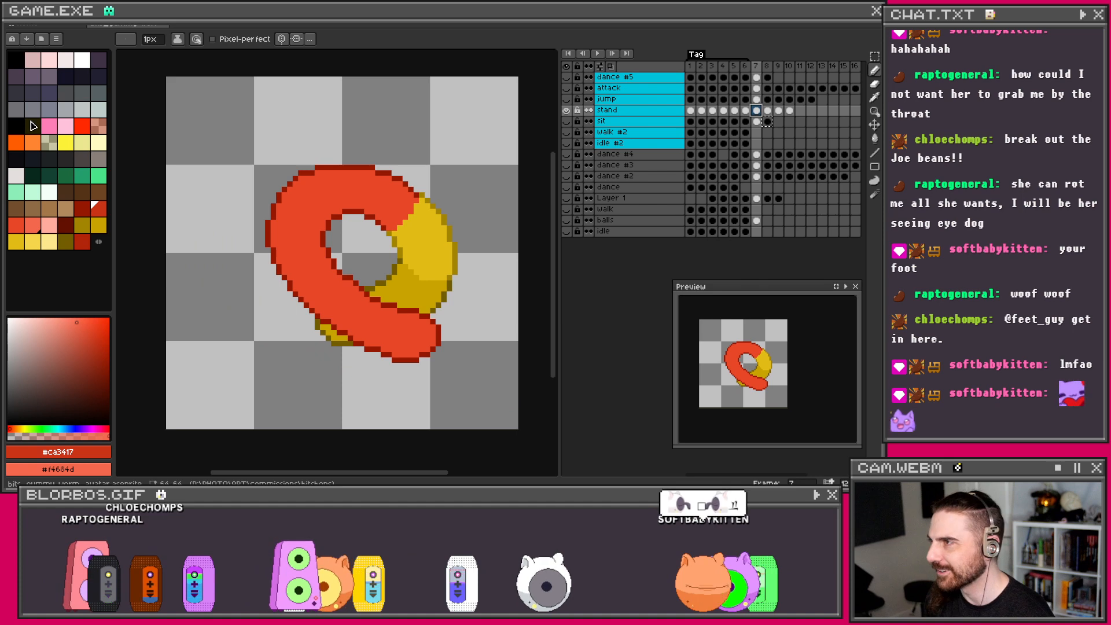
pyautogui.click(26, 26)
pyautogui.click(16, 16)
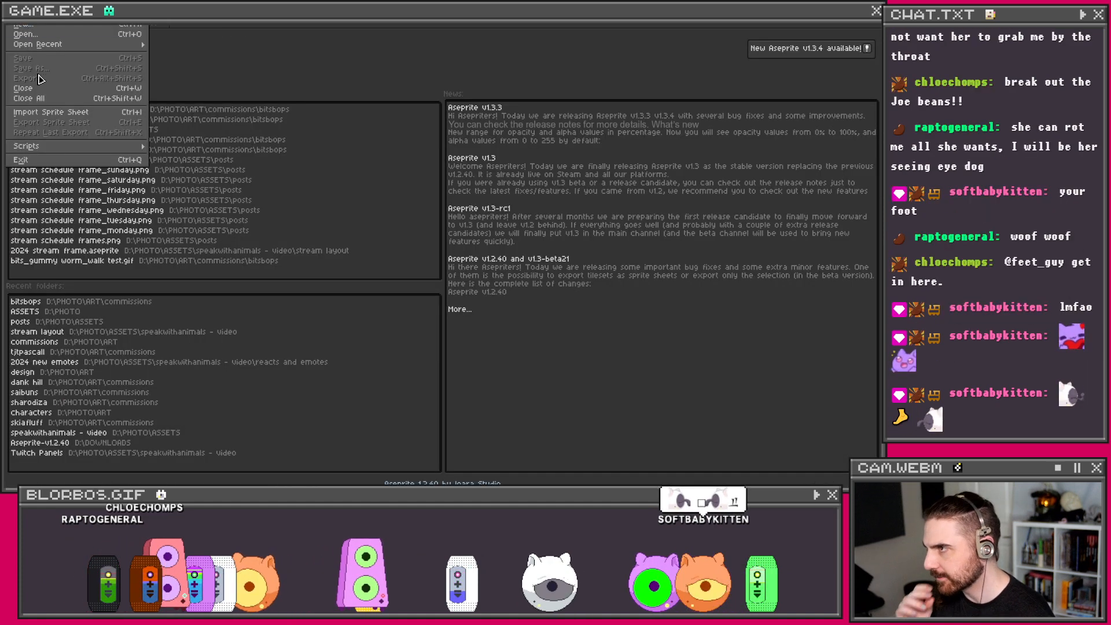
pyautogui.click(36, 17)
pyautogui.click(150, 26)
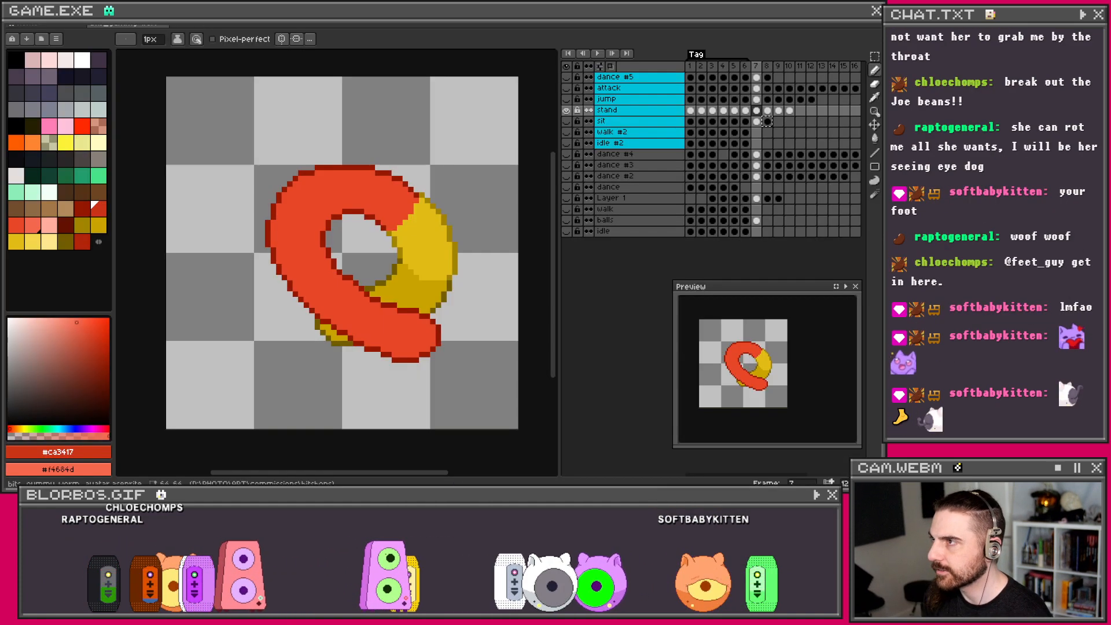
pyautogui.click(16, 16)
pyautogui.click(51, 58)
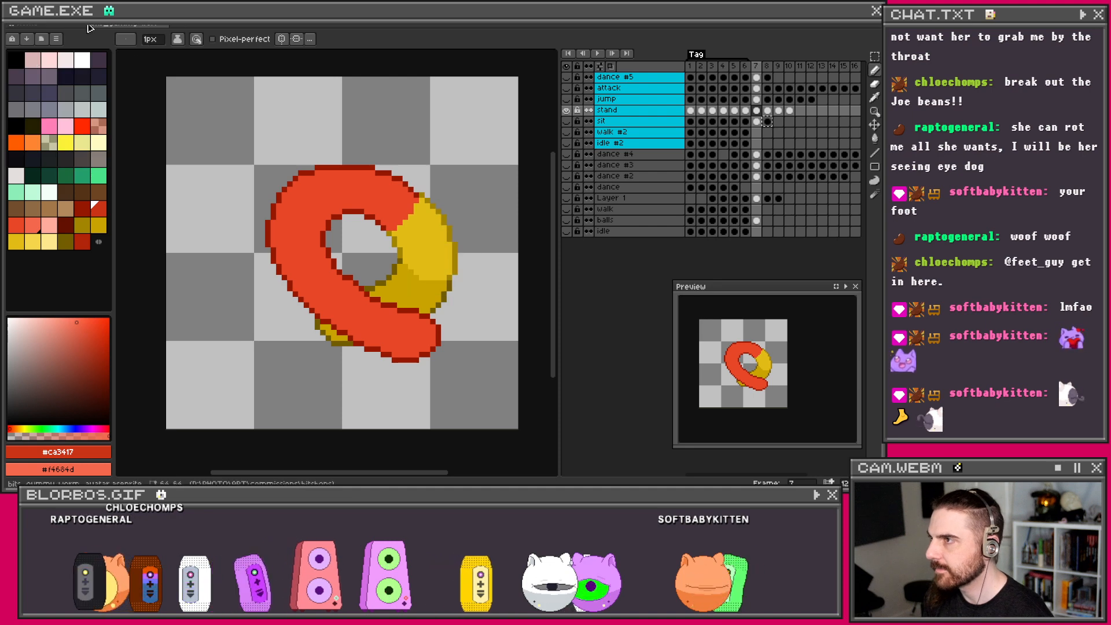
# Step: Create a new sprite with width and height of 32 px
pyautogui.click(16, 17)
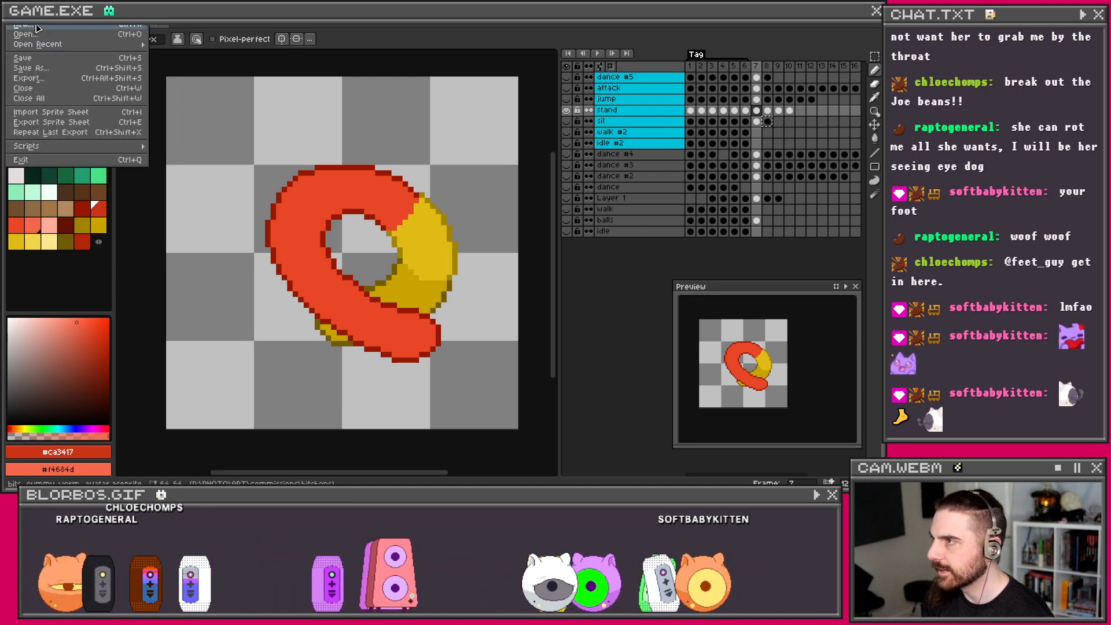
pyautogui.click(59, 29)
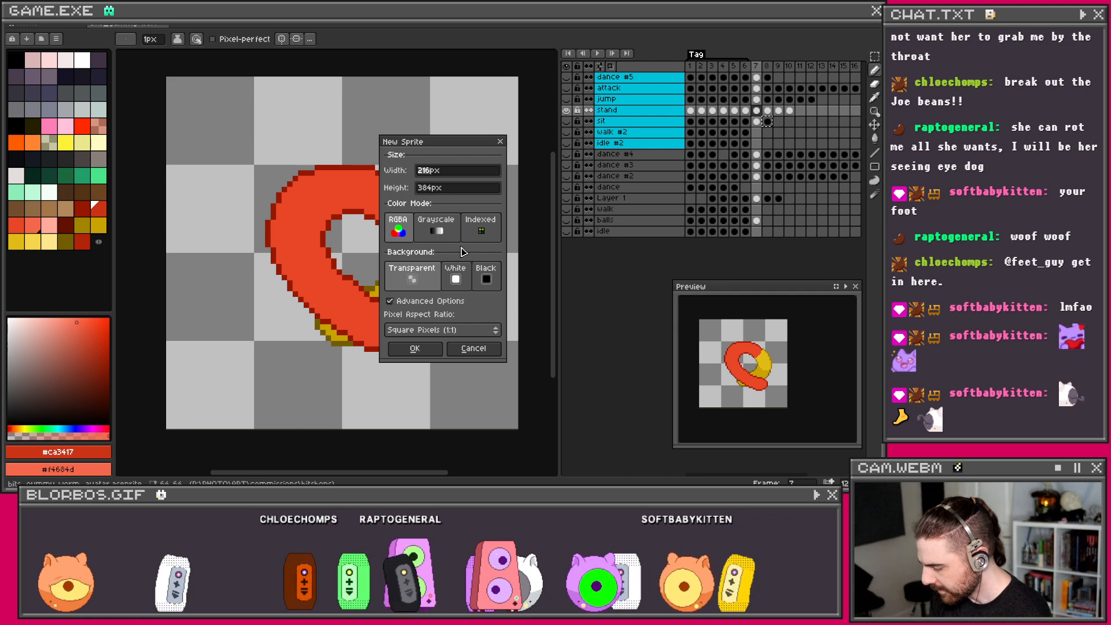
pyautogui.write('32')
pyautogui.press('Tab')
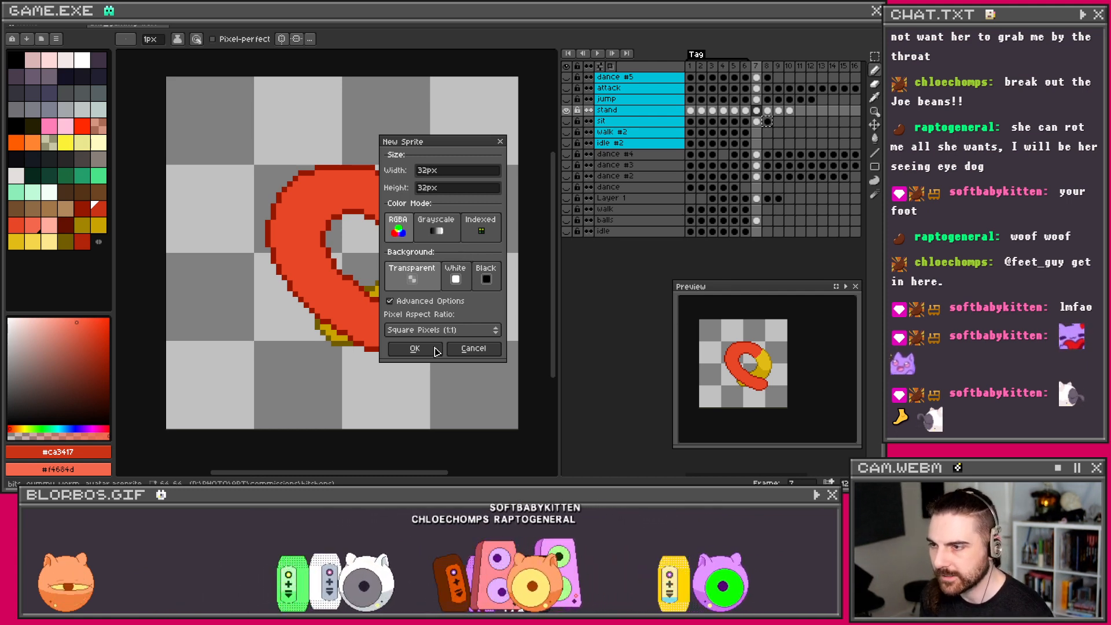
pyautogui.click(435, 348)
# Step: Mix peach, deeper peach, tan and light peach tones and add them to the palette
pyautogui.scroll(10, 324, 256)
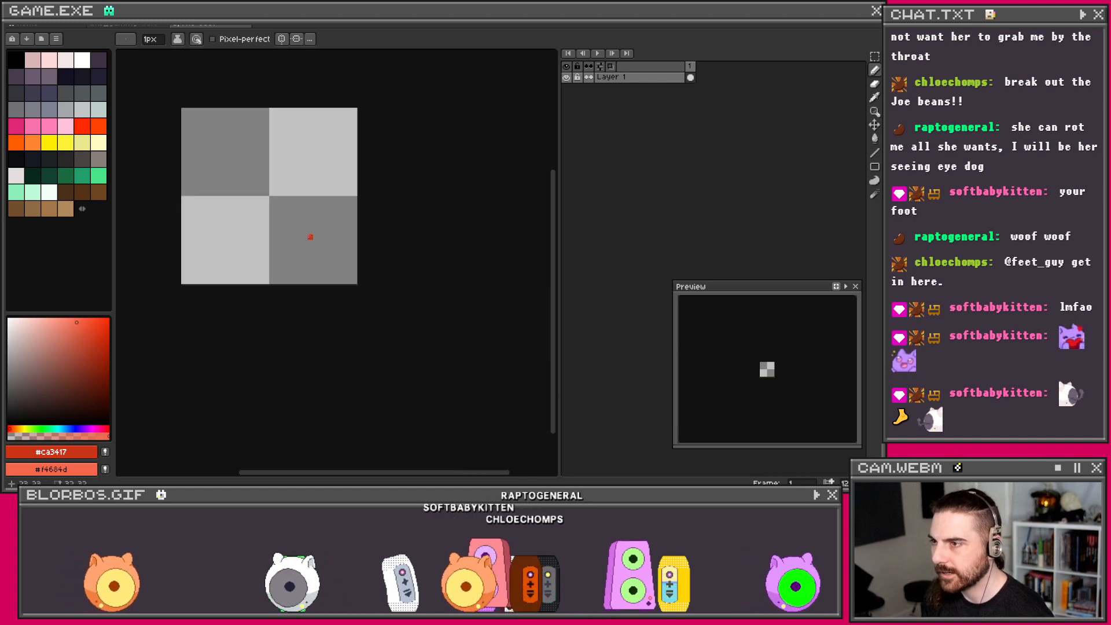
pyautogui.moveTo(349, 275); pyautogui.dragTo(407, 320)
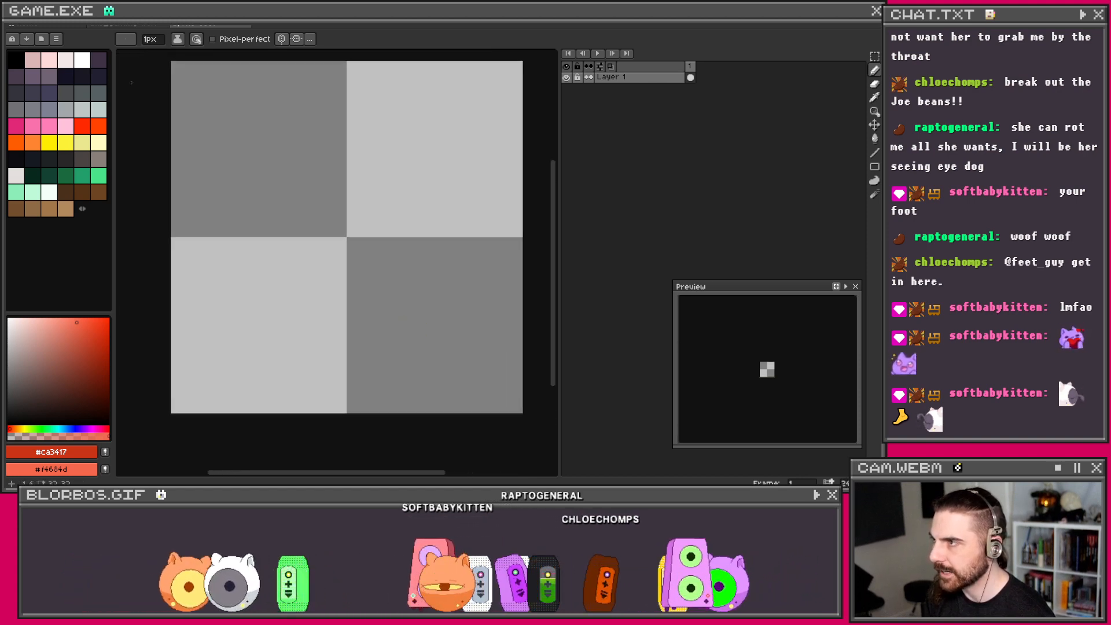
pyautogui.click(52, 65)
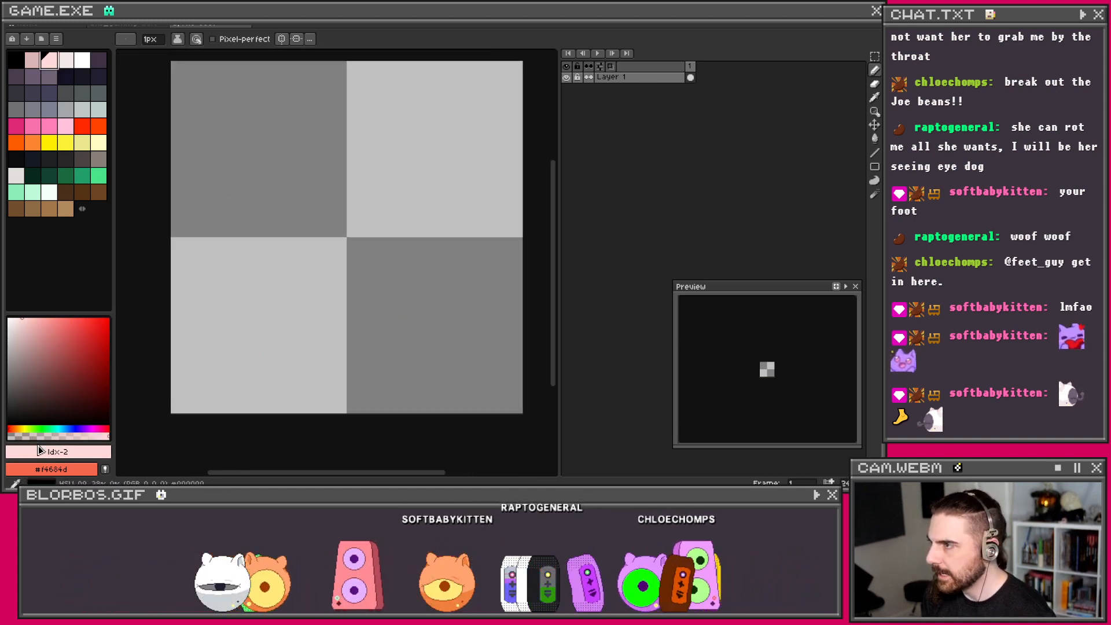
pyautogui.click(19, 428)
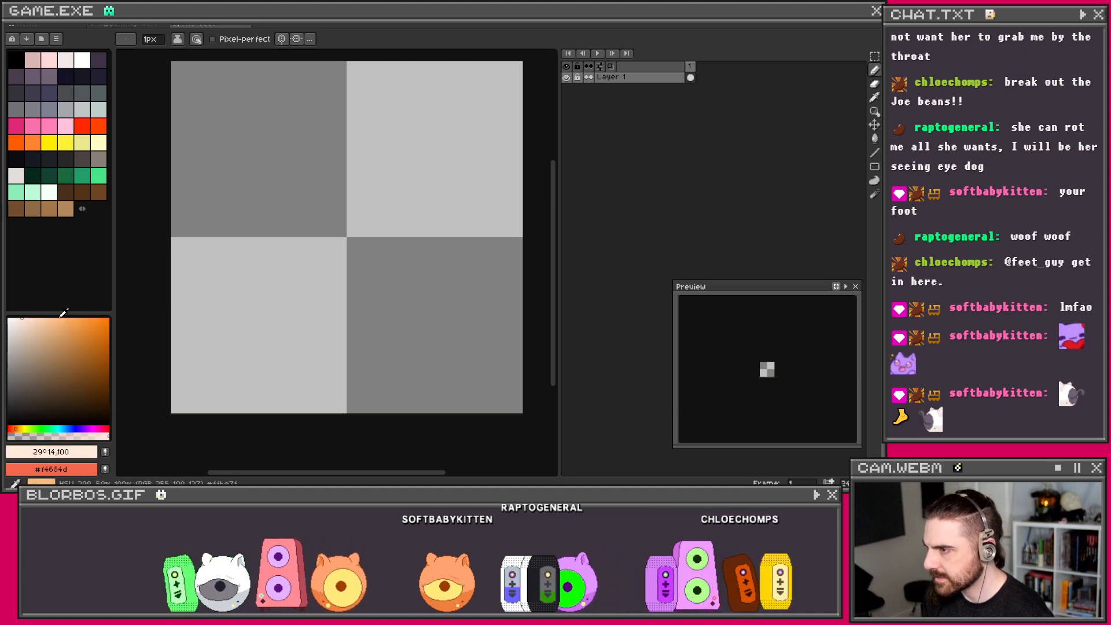
pyautogui.click(43, 318)
pyautogui.click(105, 452)
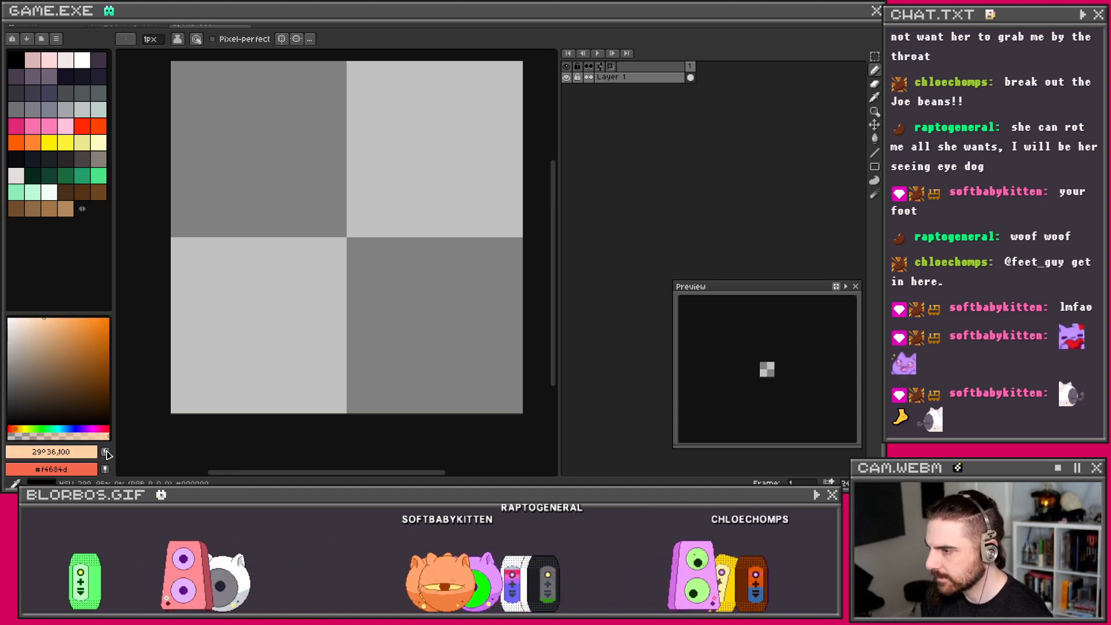
pyautogui.click(53, 320)
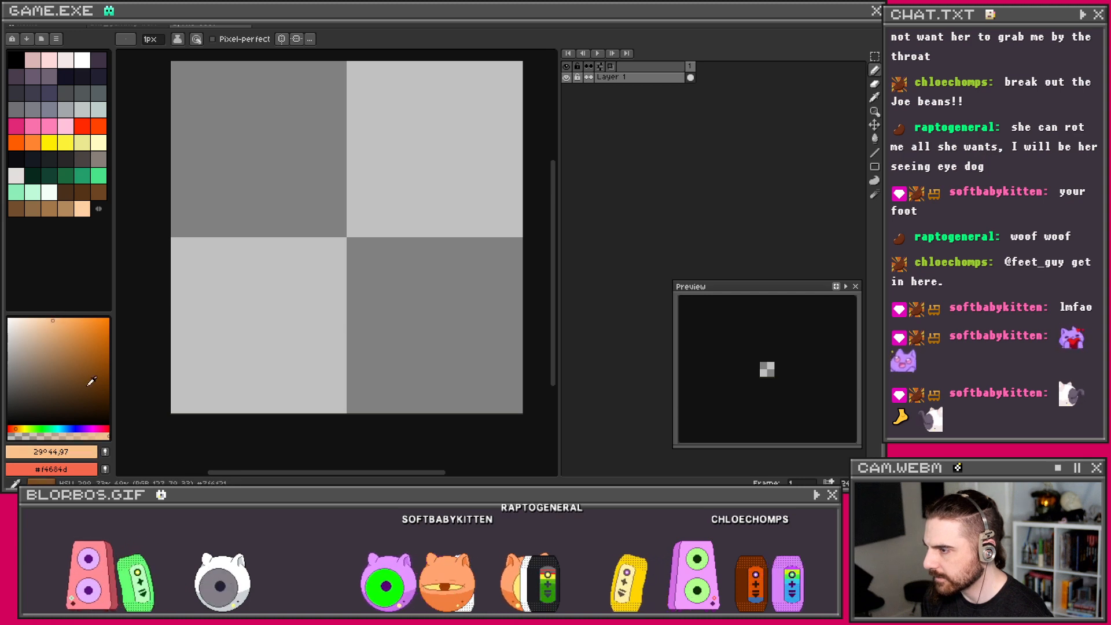
pyautogui.click(65, 340)
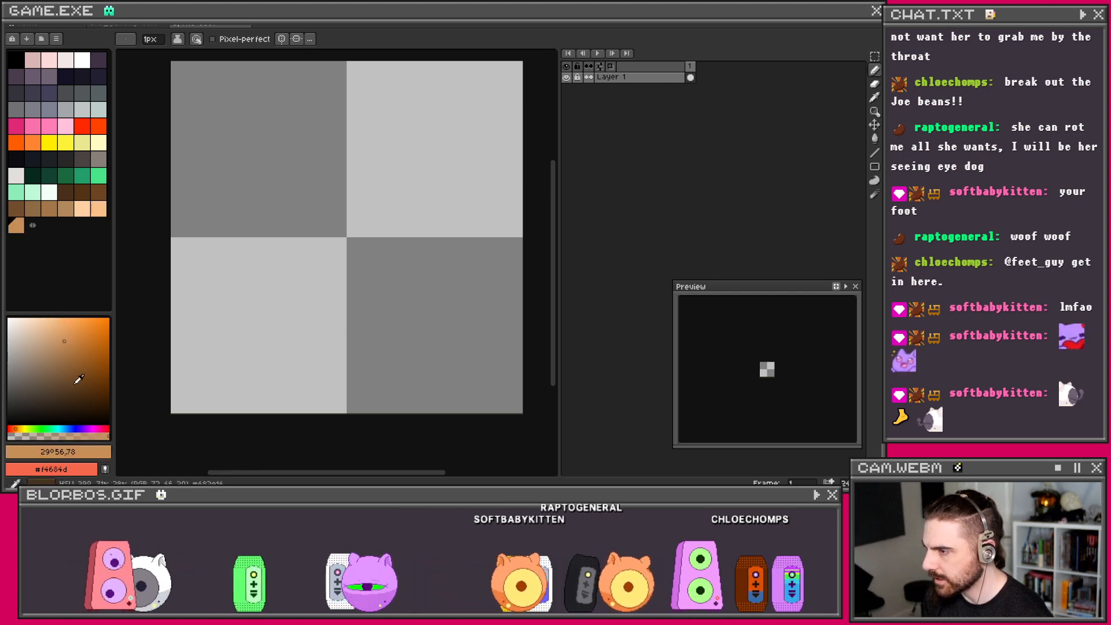
pyautogui.click(23, 317)
pyautogui.click(33, 317)
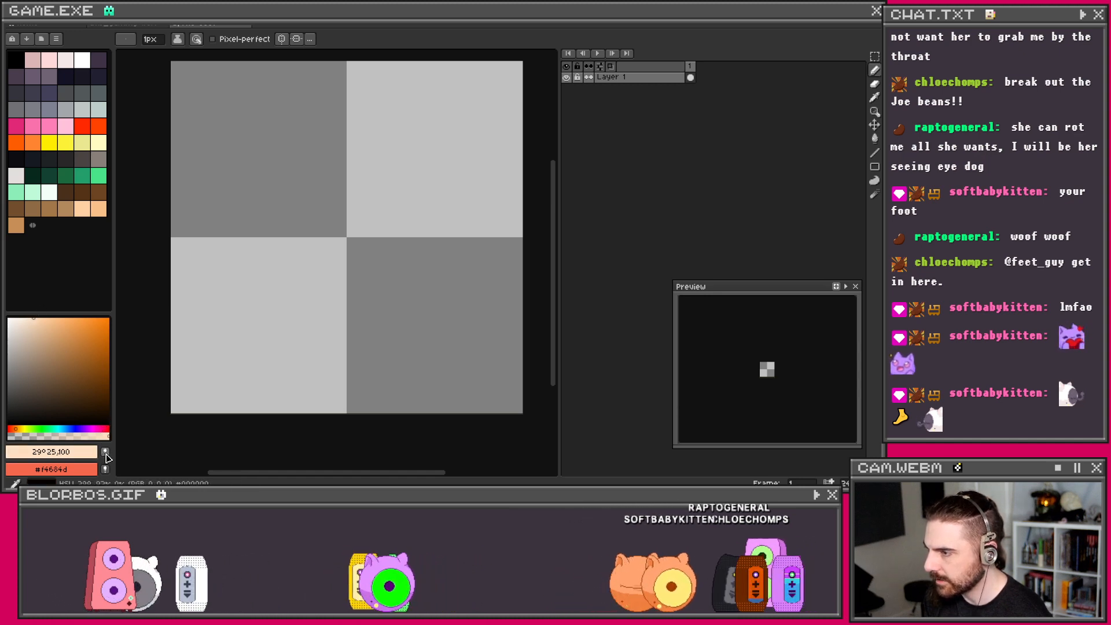
pyautogui.click(105, 452)
# Step: Move the light peach swatch beside the browns and settle on peach index 59 as foreground
pyautogui.moveTo(42, 229); pyautogui.dragTo(86, 217)
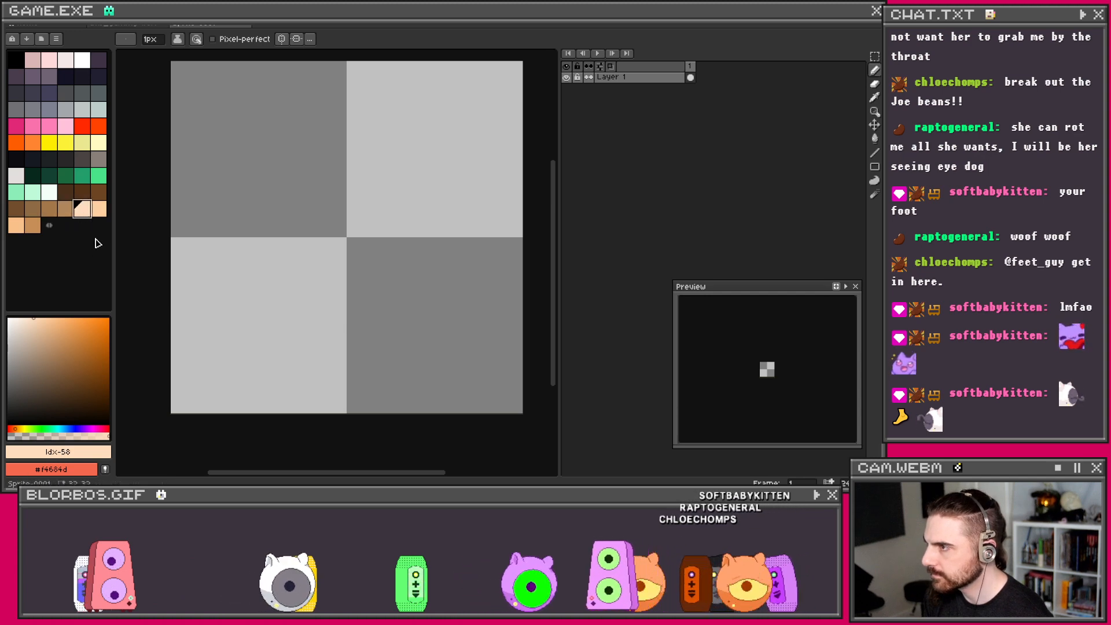
pyautogui.click(86, 215)
pyautogui.click(65, 213)
pyautogui.click(65, 197)
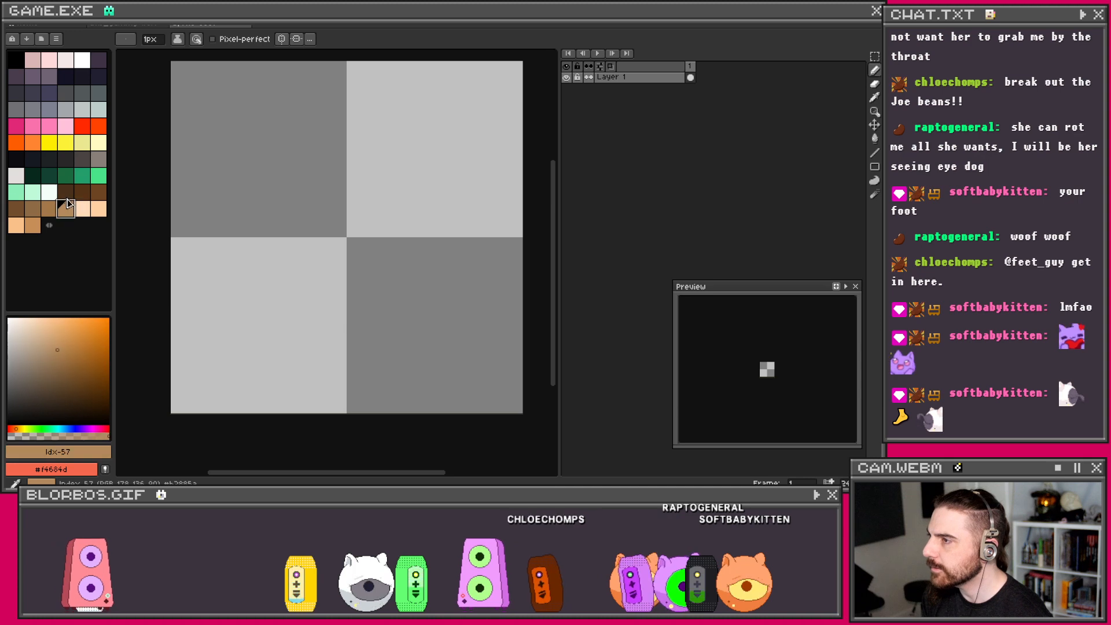
pyautogui.click(89, 213)
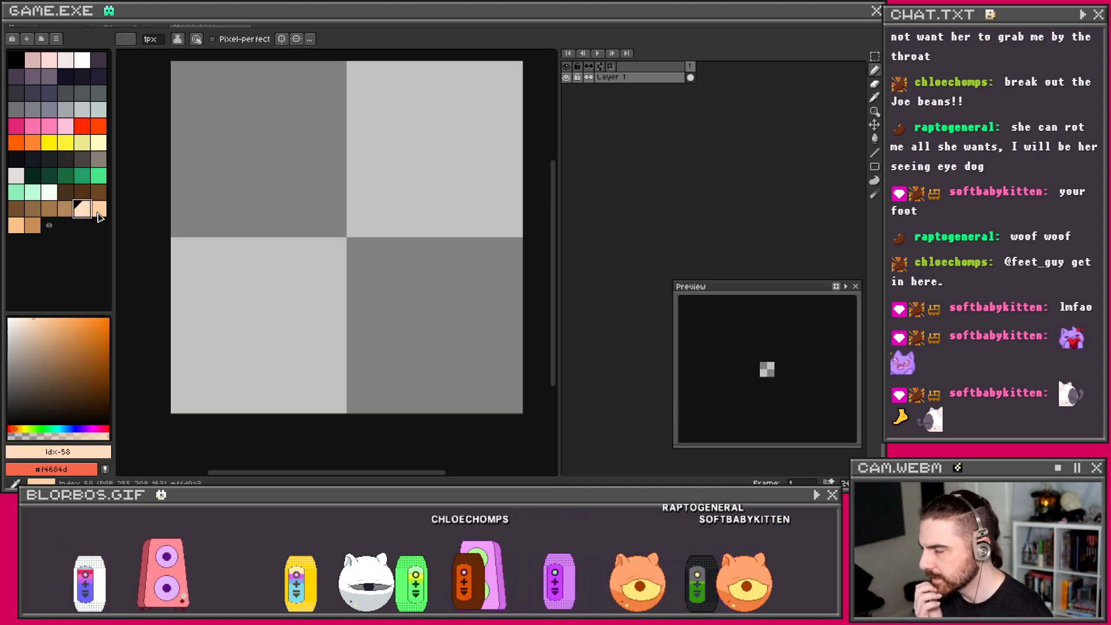
pyautogui.click(99, 212)
pyautogui.click(80, 214)
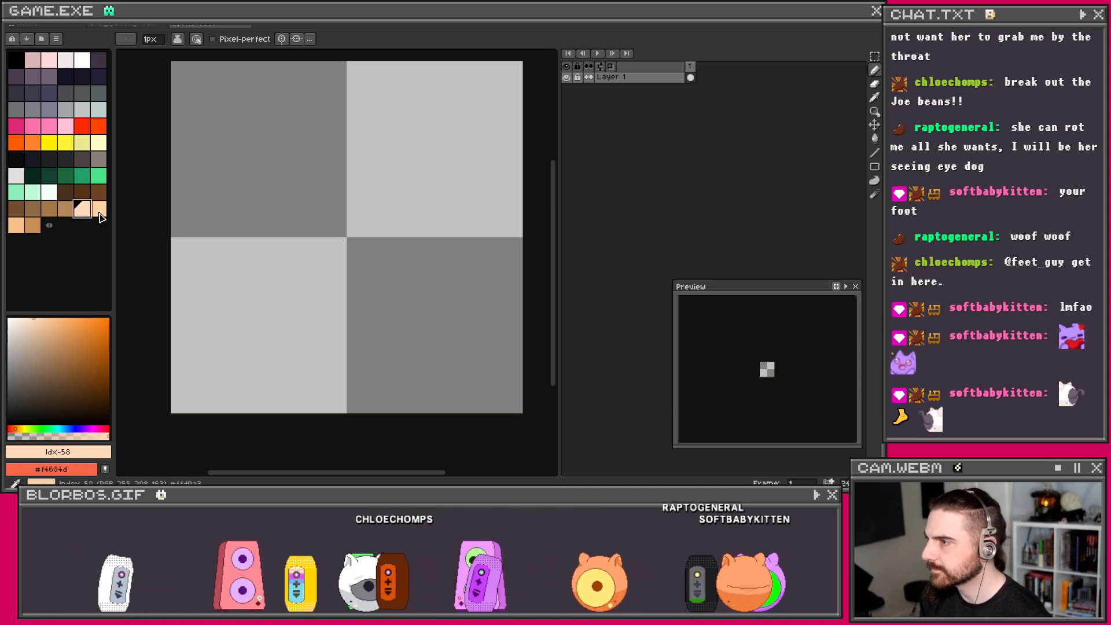
pyautogui.click(99, 213)
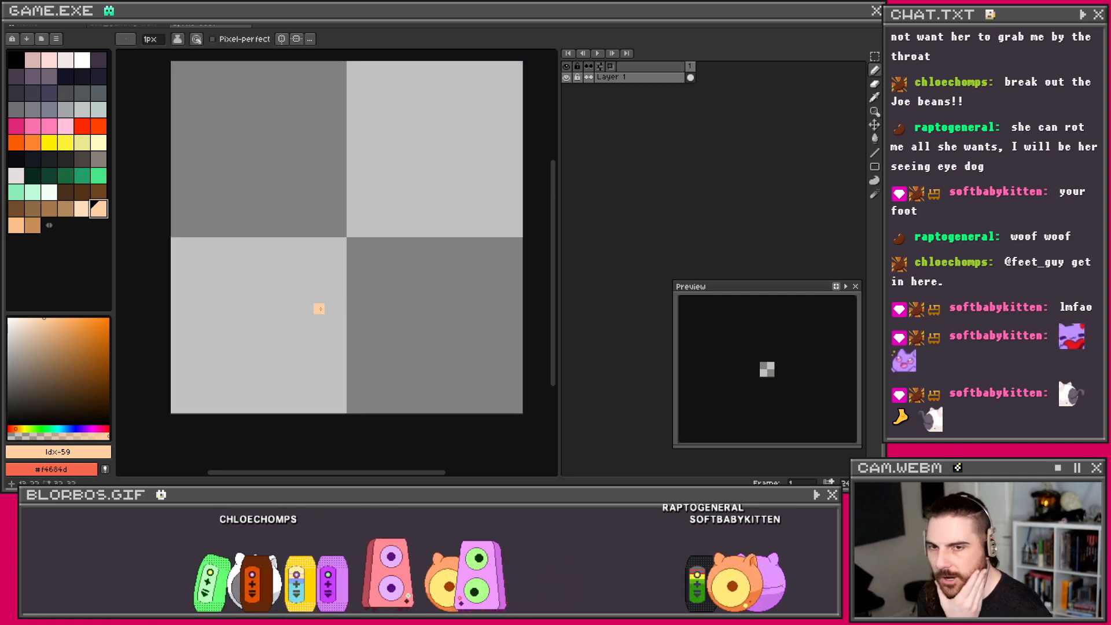
# Step: Draw the light peach foot outline on the canvas, redoing the first stroke
pyautogui.moveTo(220, 309)
pyautogui.mouseDown()
pyautogui.moveTo(313, 276)
pyautogui.moveTo(421, 253)
pyautogui.moveTo(466, 156)
pyautogui.mouseUp()
pyautogui.hotkey('ctrl', 'z')
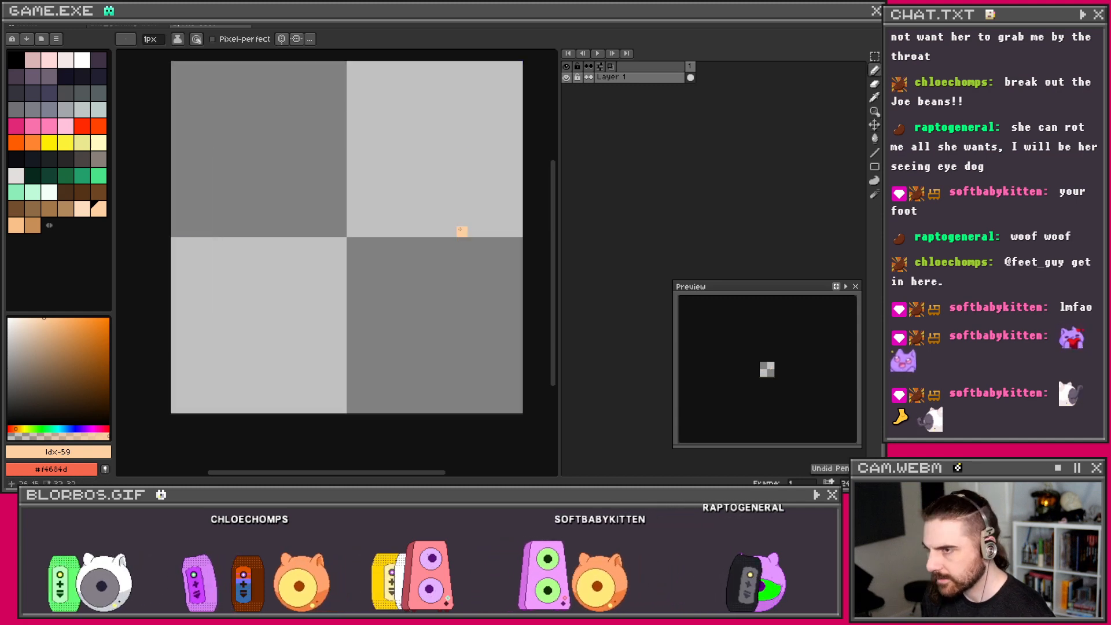
pyautogui.scroll(-1, 440, 191)
pyautogui.scroll(1, 417, 197)
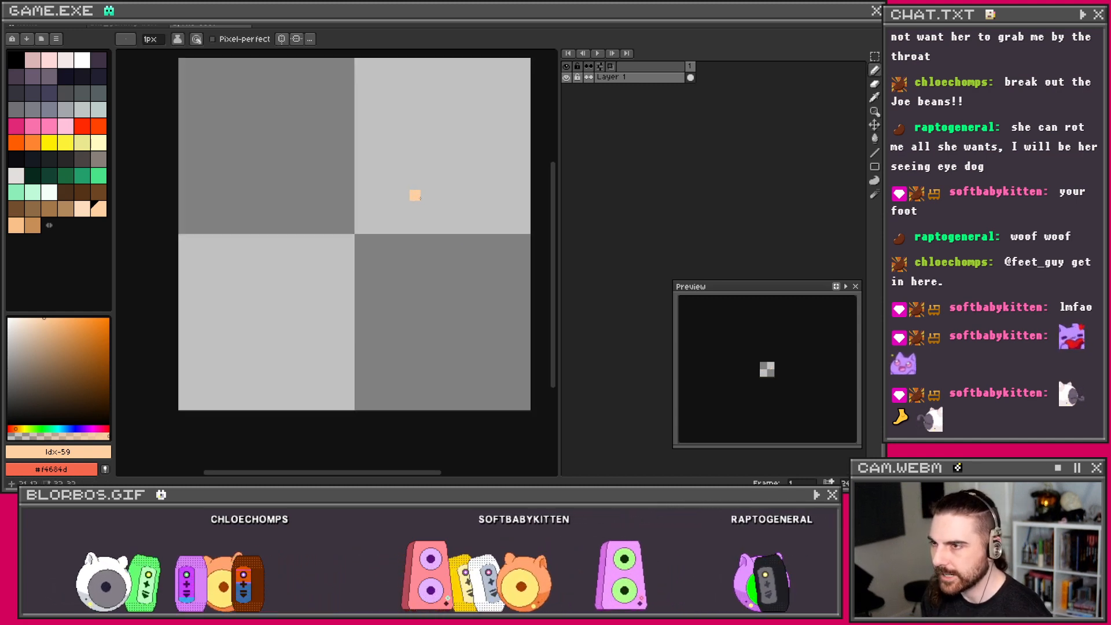
pyautogui.moveTo(448, 107)
pyautogui.mouseDown()
pyautogui.moveTo(465, 148)
pyautogui.moveTo(427, 249)
pyautogui.moveTo(411, 363)
pyautogui.moveTo(332, 386)
pyautogui.moveTo(324, 358)
pyautogui.moveTo(293, 359)
pyautogui.moveTo(229, 297)
pyautogui.moveTo(243, 255)
pyautogui.moveTo(340, 139)
pyautogui.moveTo(349, 58)
pyautogui.mouseUp()
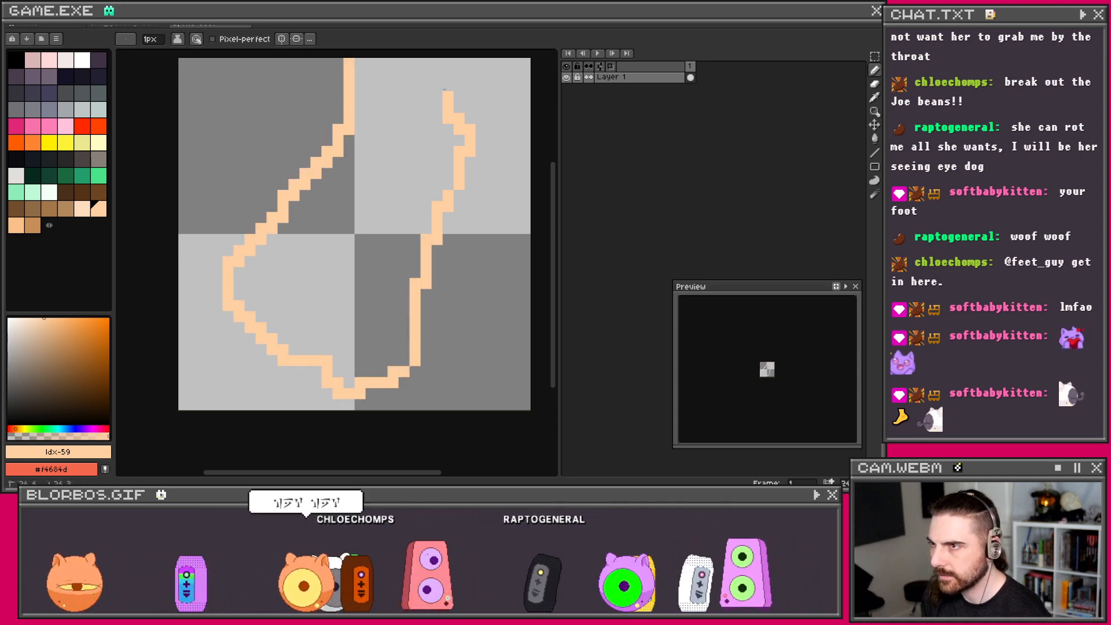
pyautogui.scroll(-1, 437, 119)
pyautogui.scroll(1, 420, 151)
pyautogui.click(421, 152)
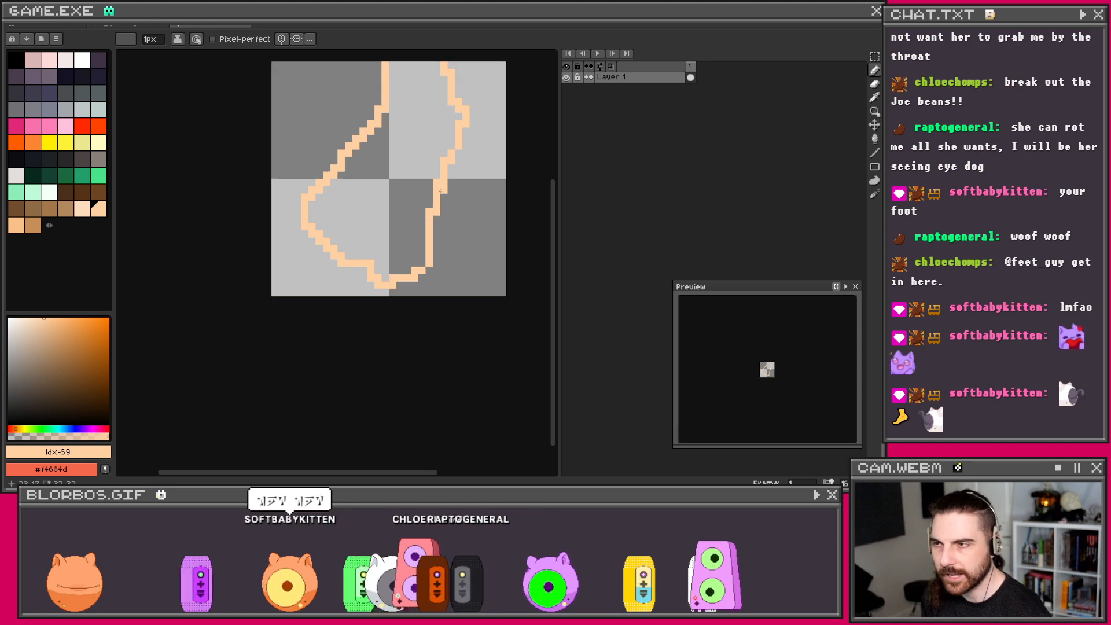
# Step: Thicken the outline's upper-right bulge and lower-right bottom in peach, then pick tan (index 61)
pyautogui.scroll(1, 440, 191)
pyautogui.scroll(-1, 381, 275)
pyautogui.scroll(1, 449, 233)
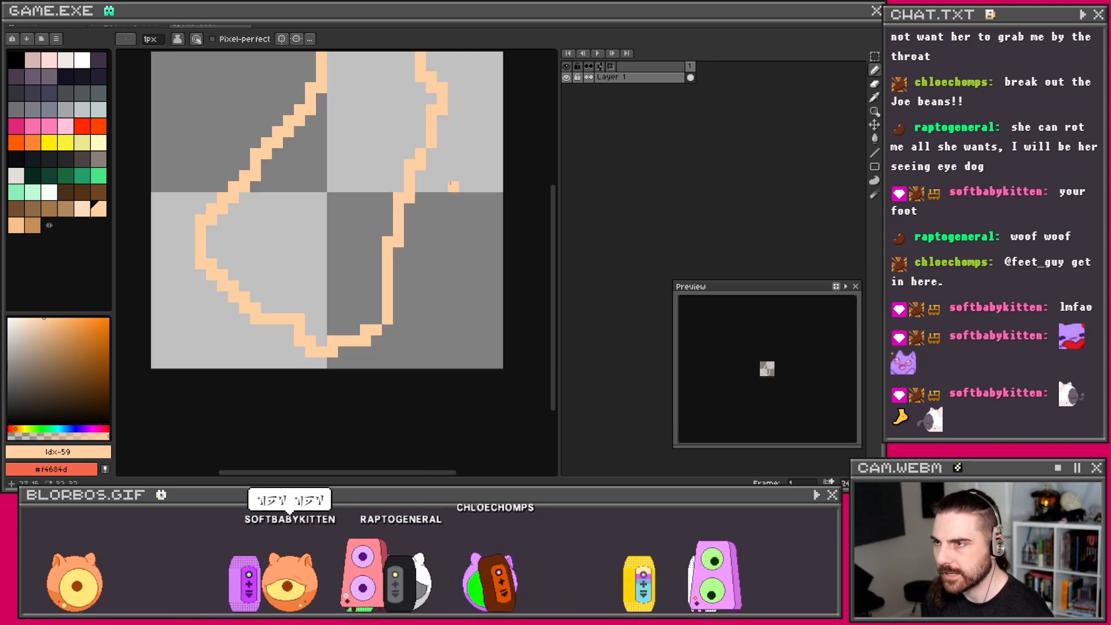
pyautogui.scroll(1, 454, 186)
pyautogui.scroll(-2, 453, 184)
pyautogui.moveTo(446, 201)
pyautogui.mouseDown()
pyautogui.moveTo(440, 236)
pyautogui.moveTo(455, 276)
pyautogui.mouseUp()
pyautogui.scroll(1, 439, 236)
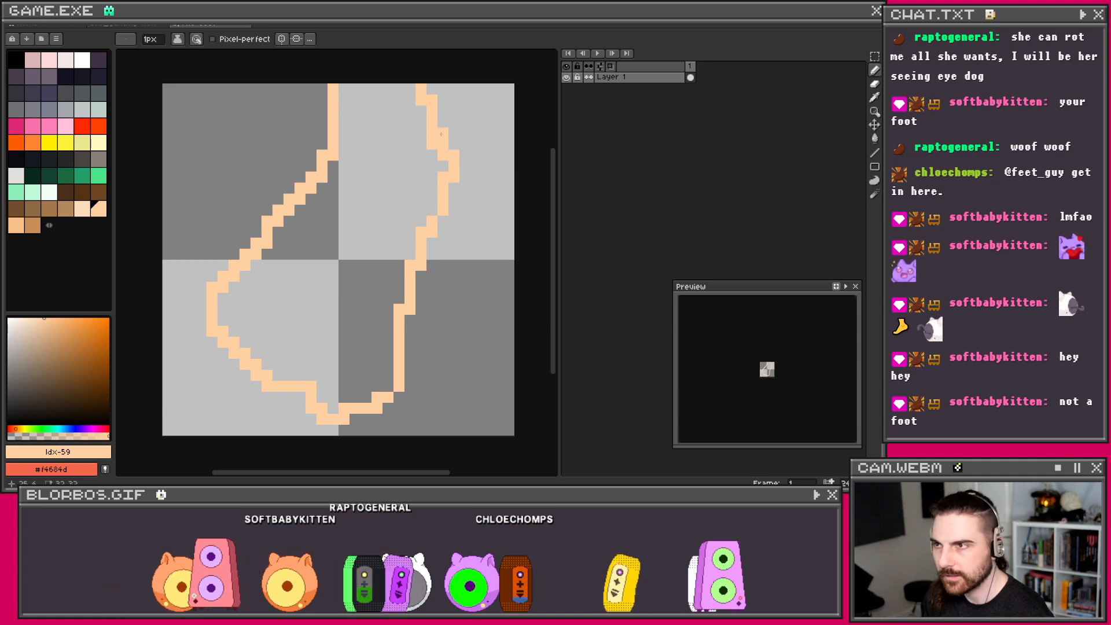
pyautogui.moveTo(441, 134)
pyautogui.mouseDown()
pyautogui.moveTo(464, 166)
pyautogui.moveTo(457, 194)
pyautogui.moveTo(408, 321)
pyautogui.moveTo(385, 345)
pyautogui.mouseUp()
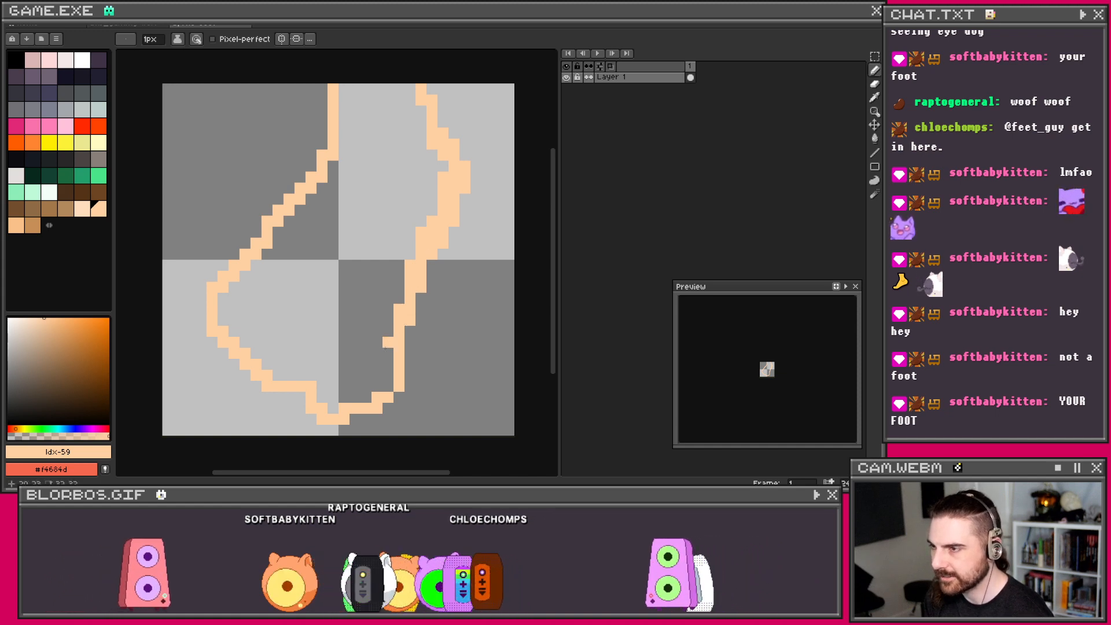
pyautogui.moveTo(387, 386); pyautogui.dragTo(355, 419)
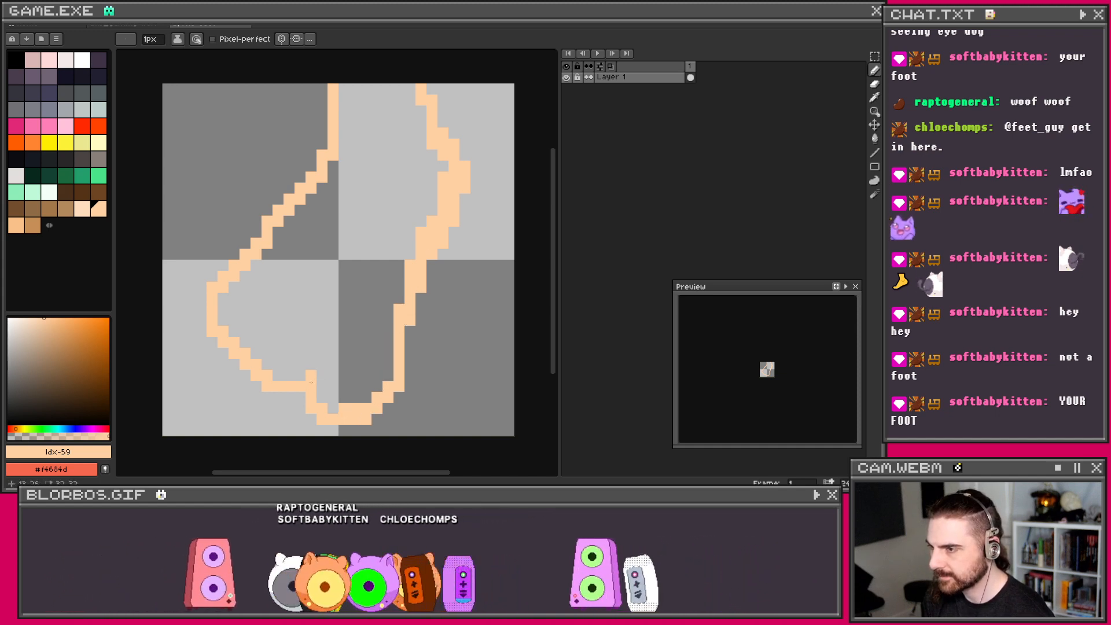
pyautogui.moveTo(134, 248); pyautogui.dragTo(245, 248)
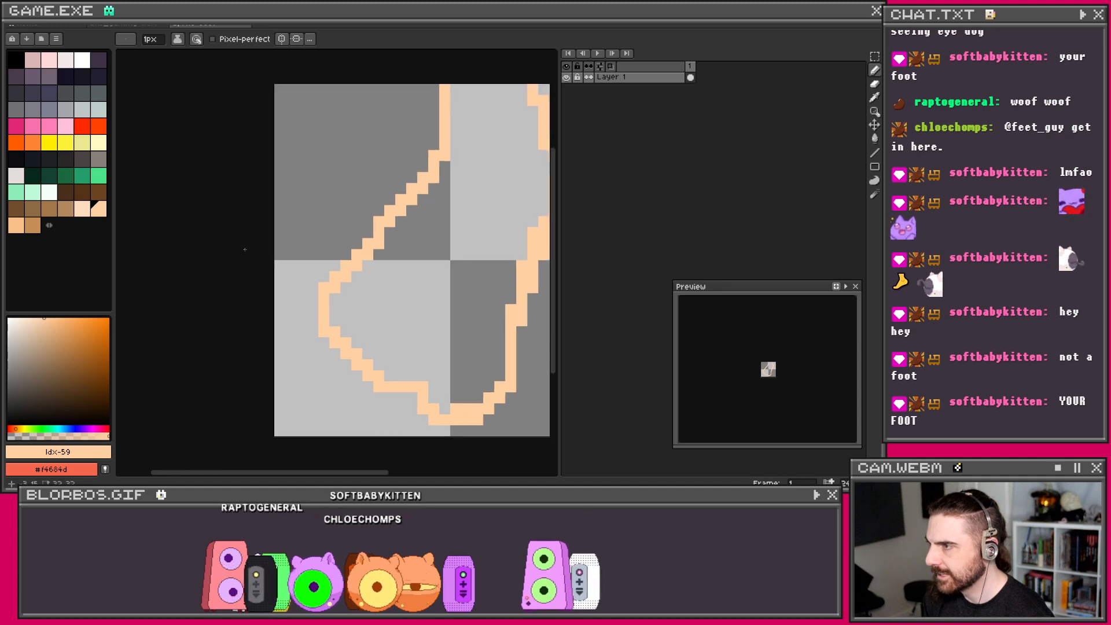
pyautogui.click(34, 229)
pyautogui.scroll(-2, 276, 251)
pyautogui.hscroll(5, 275, 250)
# Step: Draw a tan line inside the foot, fix a pixel near the top, and erase a stray peach pixel
pyautogui.moveTo(272, 284)
pyautogui.mouseDown()
pyautogui.moveTo(246, 330)
pyautogui.moveTo(253, 349)
pyautogui.moveTo(278, 371)
pyautogui.moveTo(311, 361)
pyautogui.moveTo(306, 371)
pyautogui.moveTo(339, 341)
pyautogui.moveTo(341, 269)
pyautogui.moveTo(416, 123)
pyautogui.moveTo(368, 55)
pyautogui.mouseUp()
pyautogui.hotkey('ctrl', 'z')
pyautogui.click(371, 74)
pyautogui.press('e')
pyautogui.click(382, 76)
pyautogui.moveTo(219, 297); pyautogui.dragTo(316, 262)
pyautogui.press('b')
# Step: Pencil tan toe lines and a three-pixel tan diagonal separating the toes
pyautogui.click(336, 294)
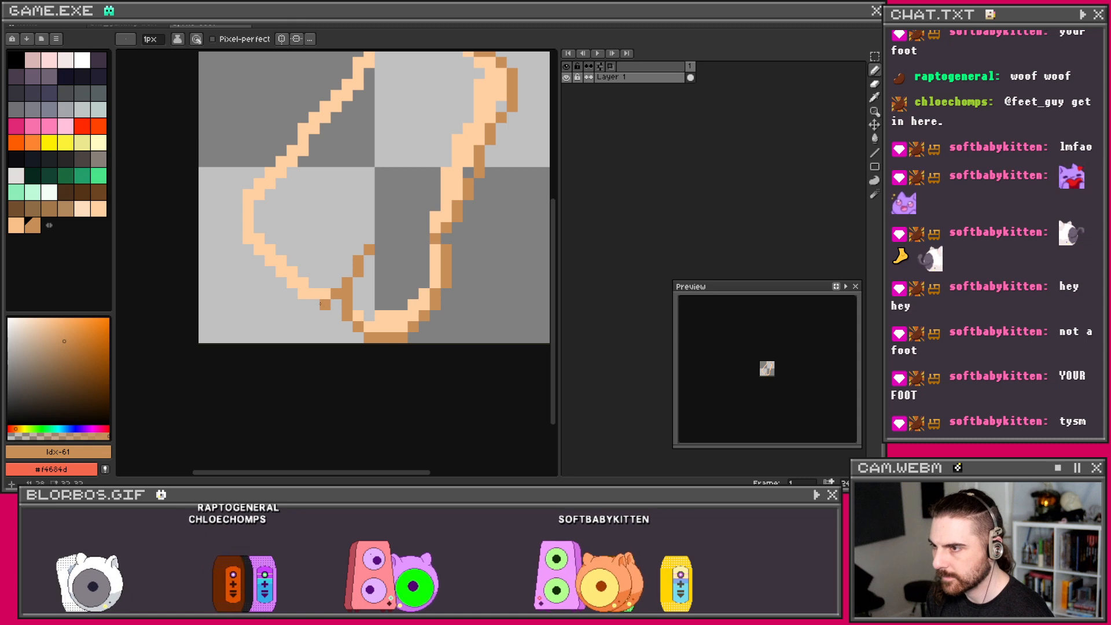
pyautogui.keyDown('shift'); pyautogui.click(314, 305); pyautogui.keyUp('shift')
pyautogui.keyDown('shift'); pyautogui.click(302, 294); pyautogui.keyUp('shift')
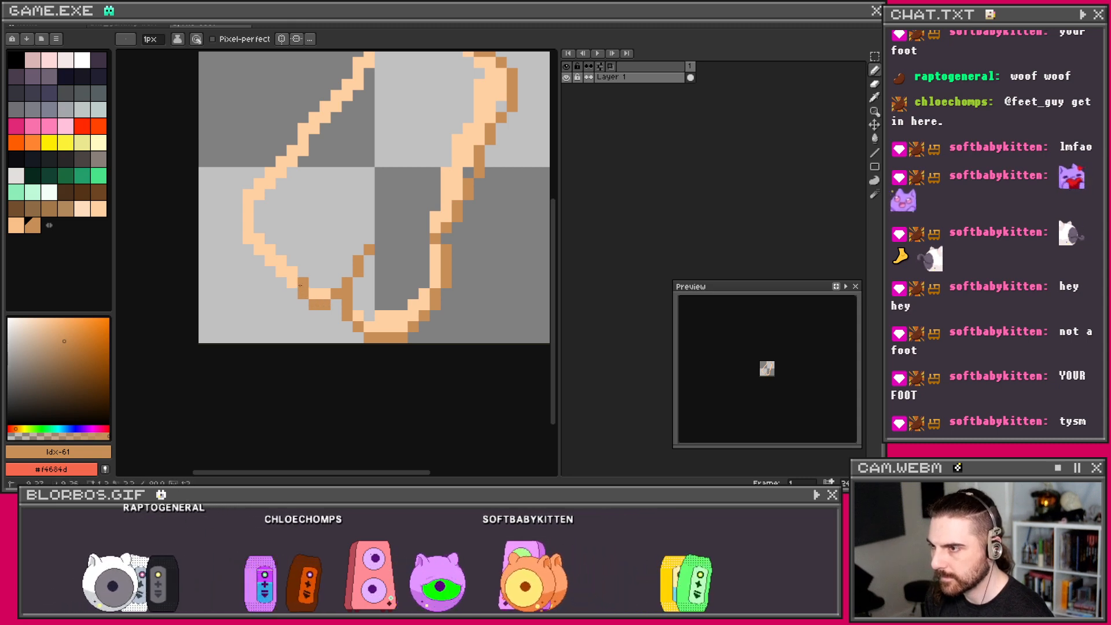
pyautogui.keyDown('shift'); pyautogui.click(303, 272); pyautogui.keyUp('shift')
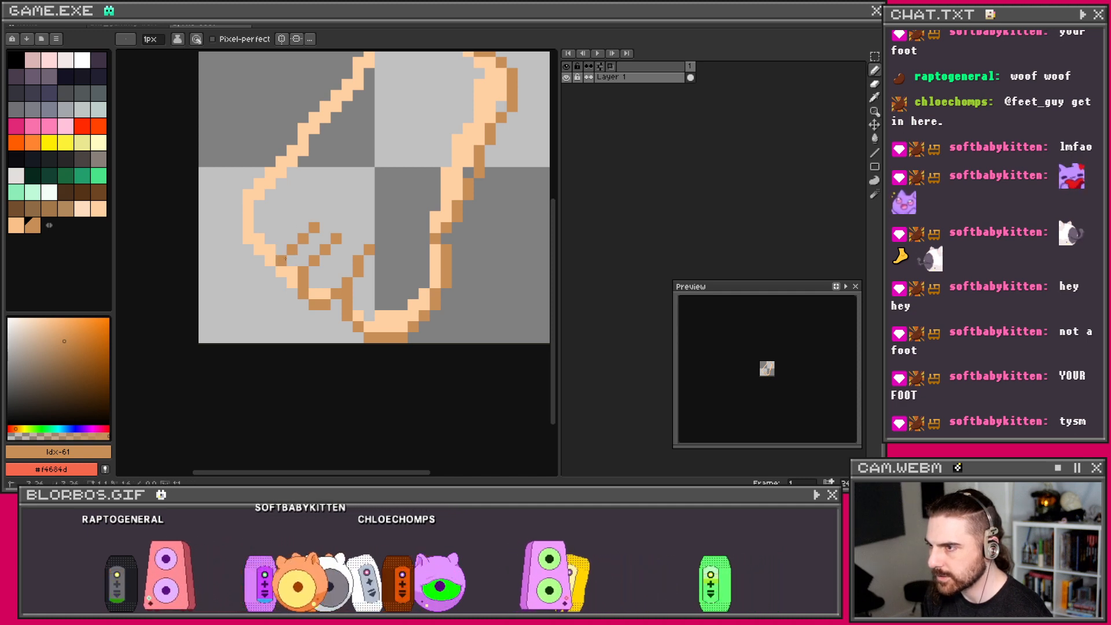
pyautogui.keyDown('shift'); pyautogui.click(292, 282); pyautogui.keyUp('shift')
pyautogui.moveTo(295, 209); pyautogui.dragTo(320, 257)
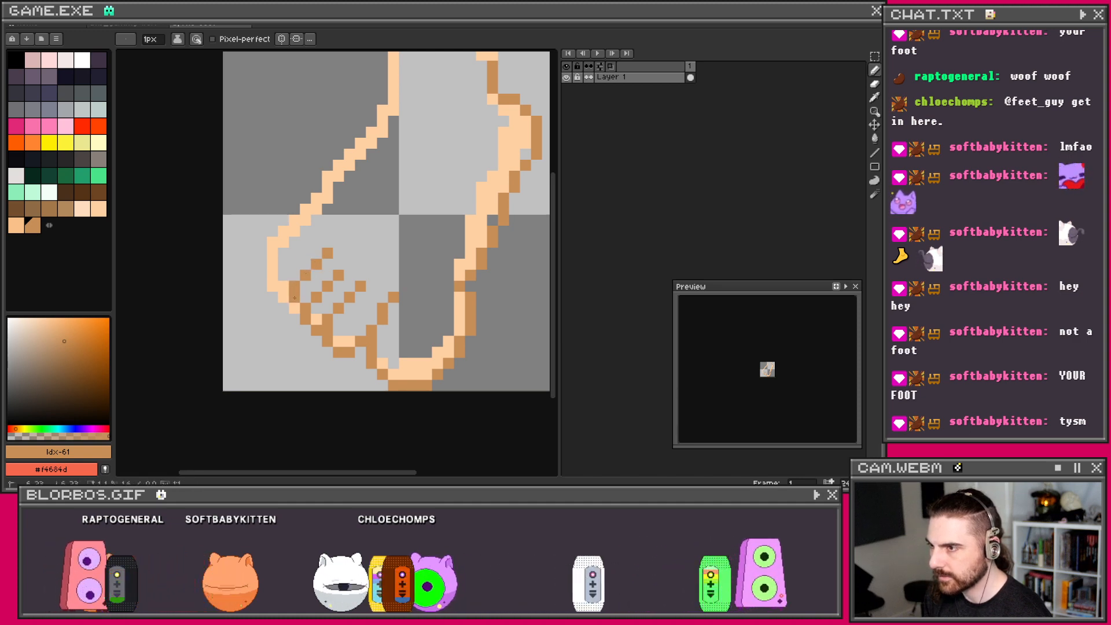
pyautogui.click(316, 231)
pyautogui.keyDown('shift'); pyautogui.click(293, 253); pyautogui.keyUp('shift')
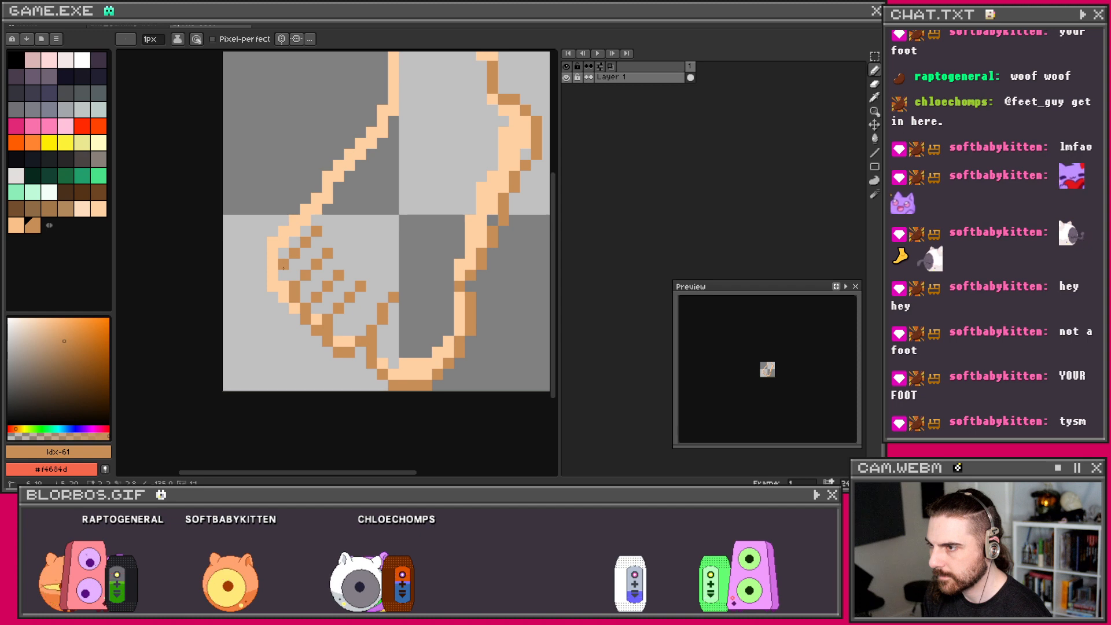
pyautogui.scroll(-3, 349, 194)
pyautogui.scroll(3, 351, 195)
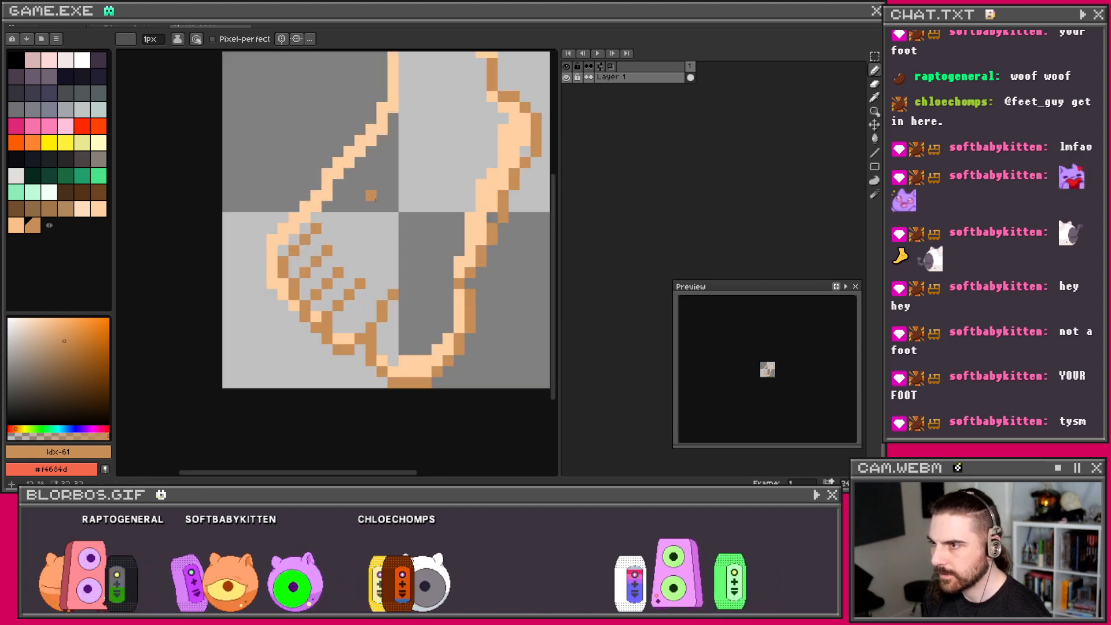
pyautogui.scroll(-1, 390, 199)
pyautogui.scroll(2, 451, 195)
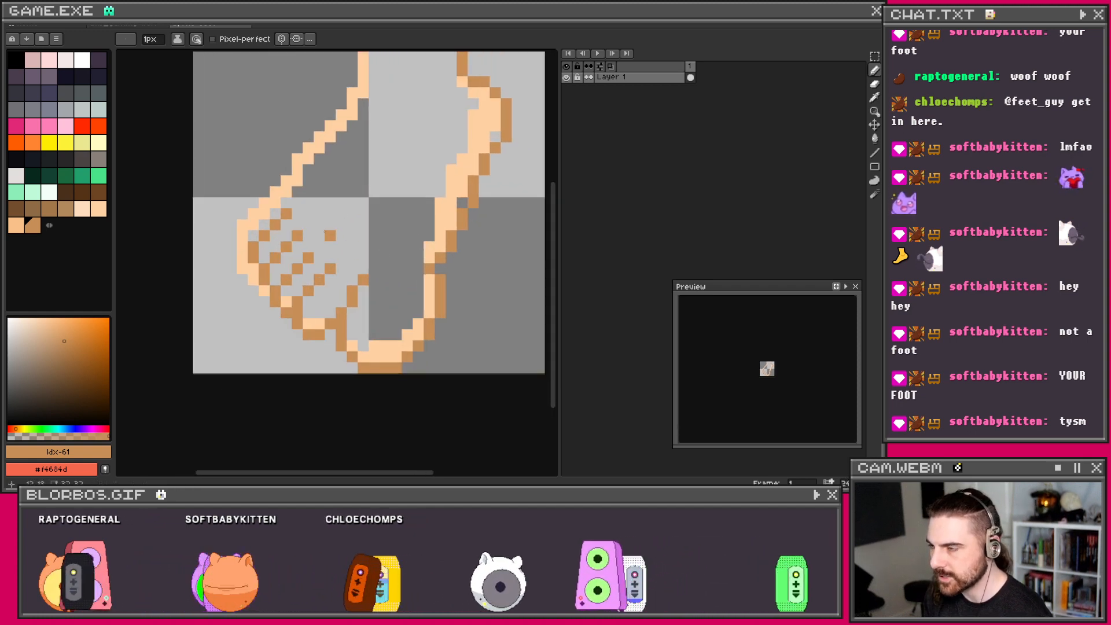
# Step: Sample #c78e57 from the drawing and recolour a light-peach pixel at the foot's bottom
pyautogui.press('e')
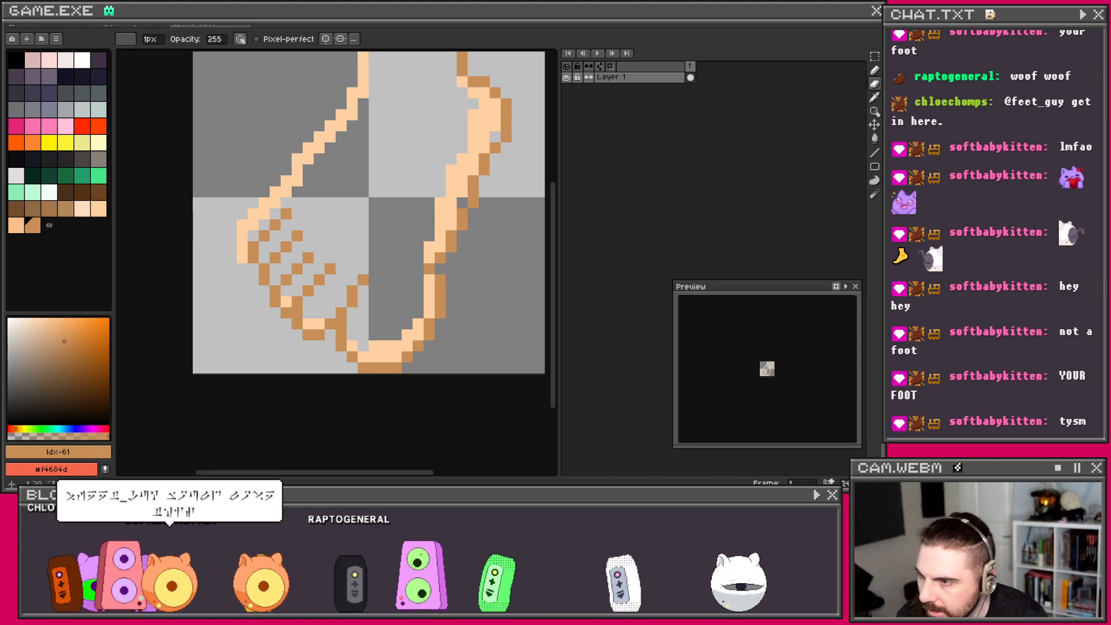
pyautogui.press('i')
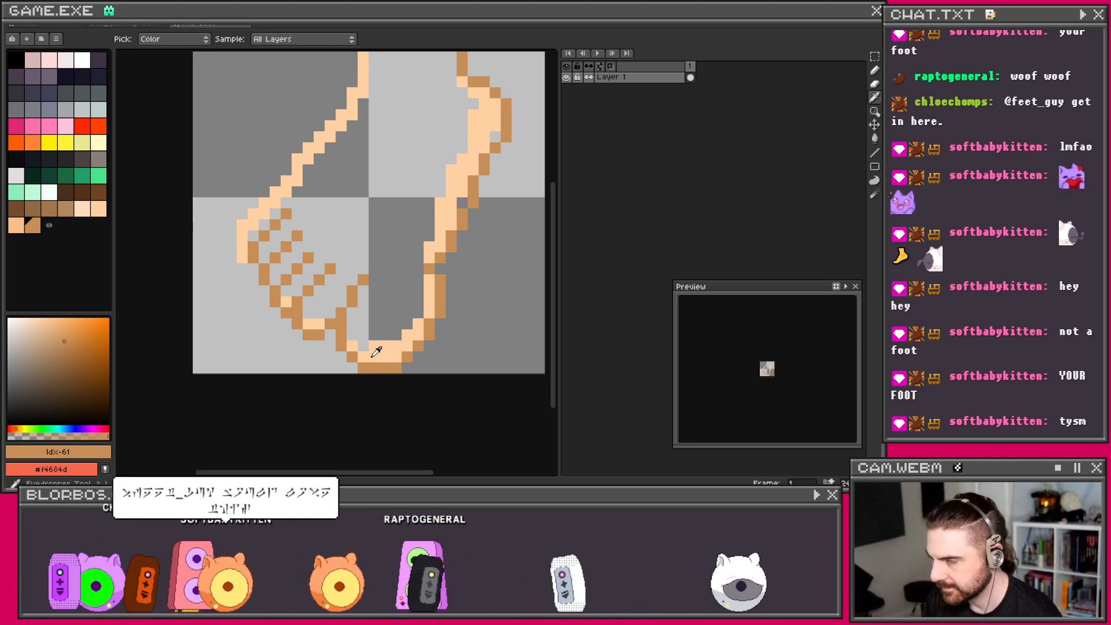
pyautogui.click(344, 339)
pyautogui.press('b')
pyautogui.click(353, 349)
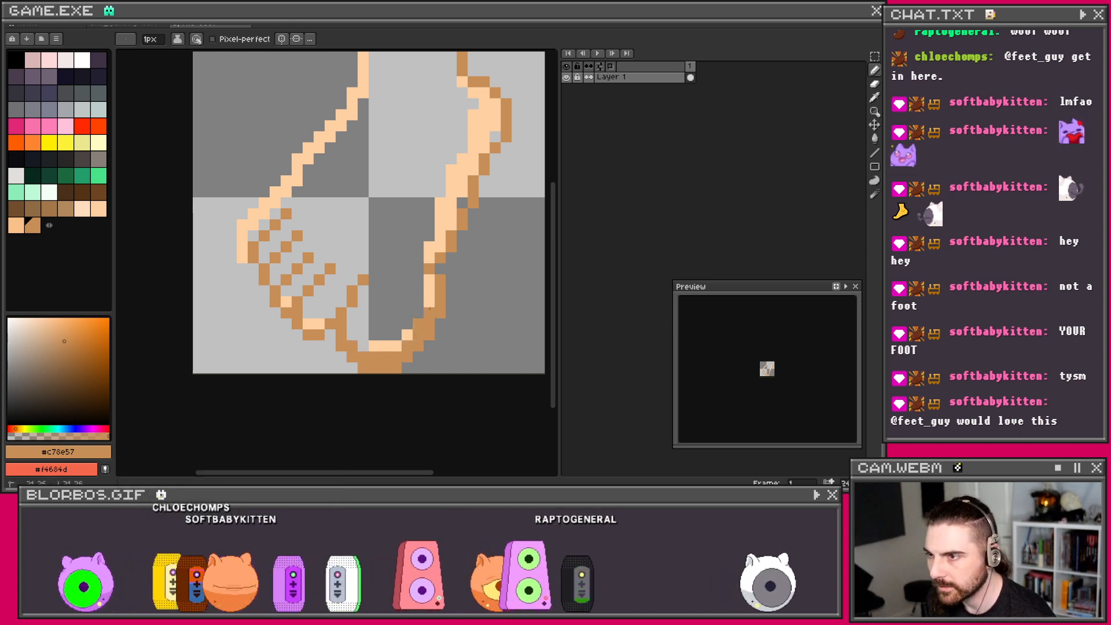
# Step: Lasso-select the heel, nudge it one pixel left, then deselect it
pyautogui.press('v')
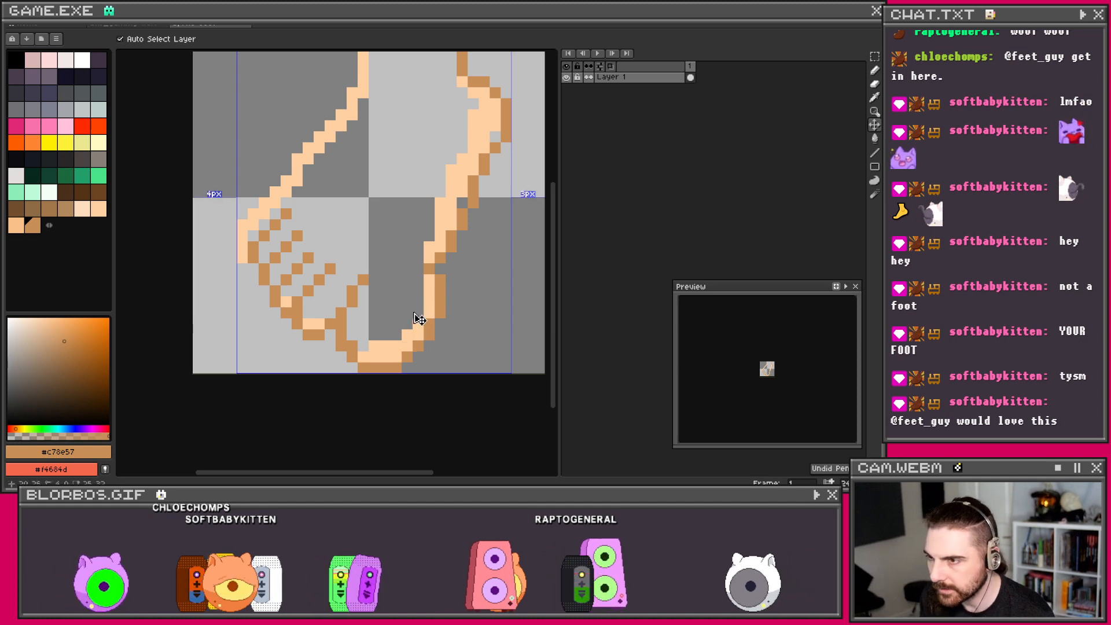
pyautogui.press('b')
pyautogui.scroll(-2, 440, 247)
pyautogui.moveTo(439, 247)
pyautogui.mouseDown()
pyautogui.moveTo(467, 277)
pyautogui.moveTo(427, 301)
pyautogui.mouseUp()
pyautogui.scroll(1, 456, 291)
pyautogui.press('q')
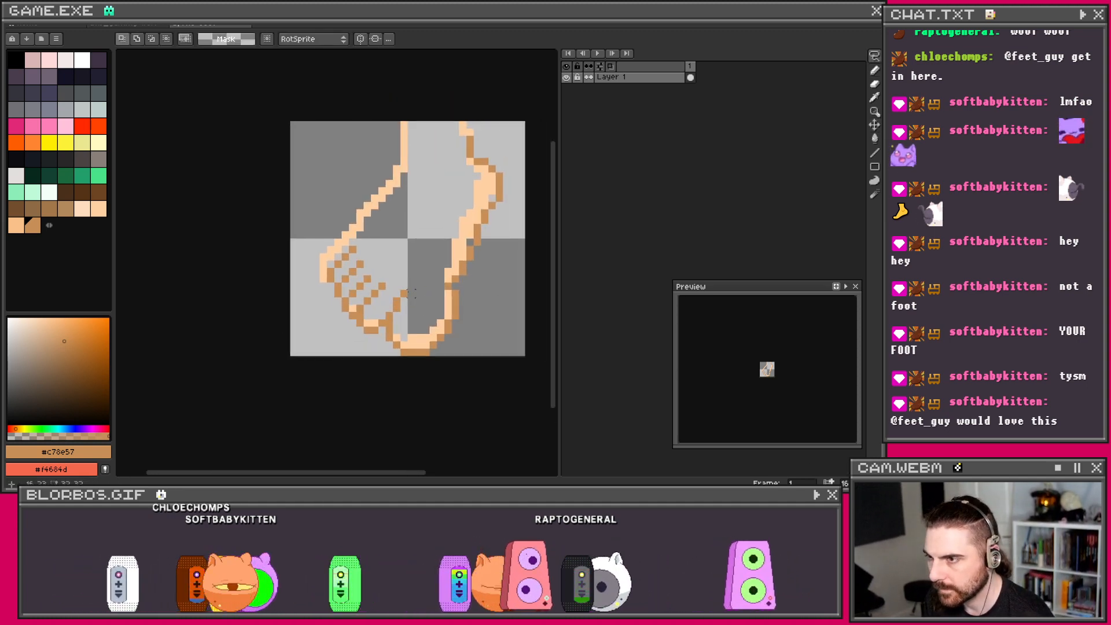
pyautogui.moveTo(485, 315)
pyautogui.mouseDown()
pyautogui.moveTo(454, 289)
pyautogui.moveTo(427, 287)
pyautogui.moveTo(463, 326)
pyautogui.moveTo(447, 317)
pyautogui.mouseUp()
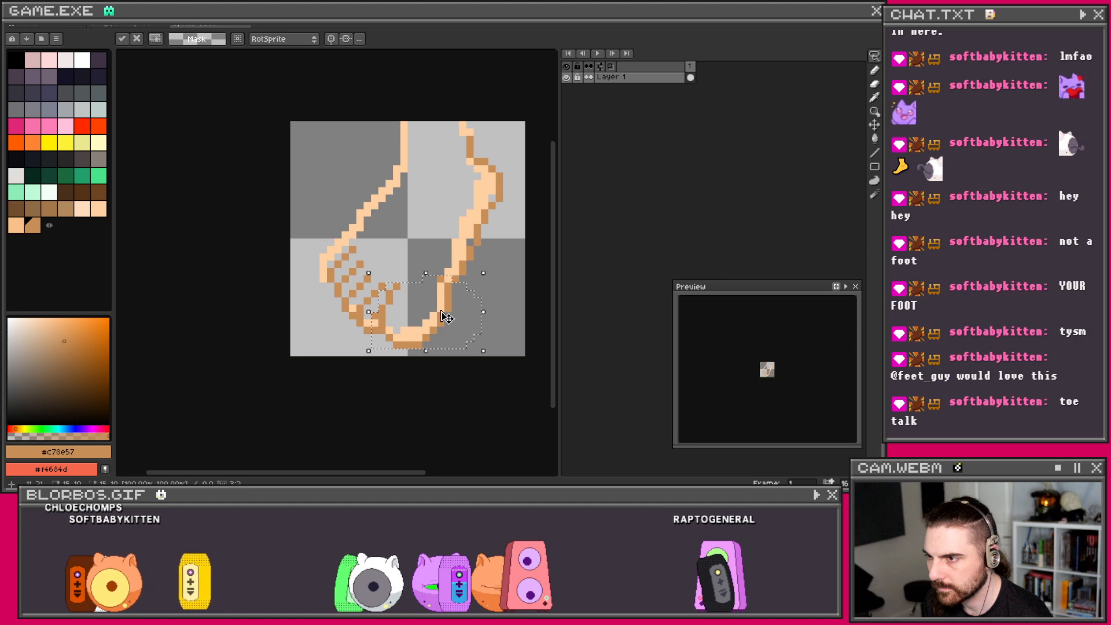
pyautogui.scroll(1, 455, 307)
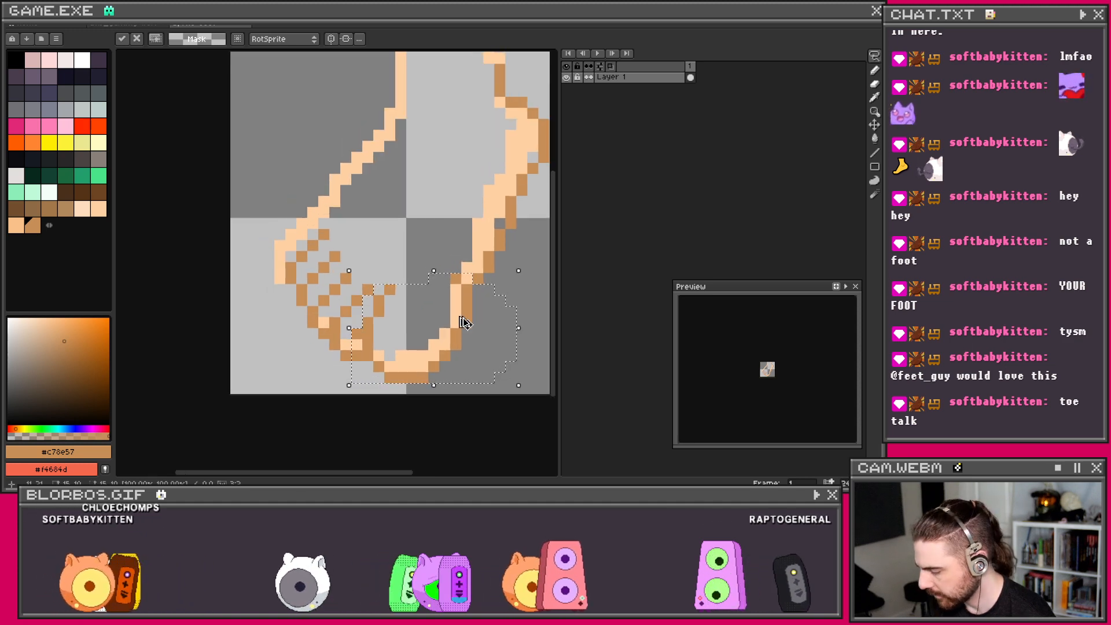
pyautogui.hotkey('ctrl', 'd')
pyautogui.moveTo(401, 323); pyautogui.dragTo(407, 325)
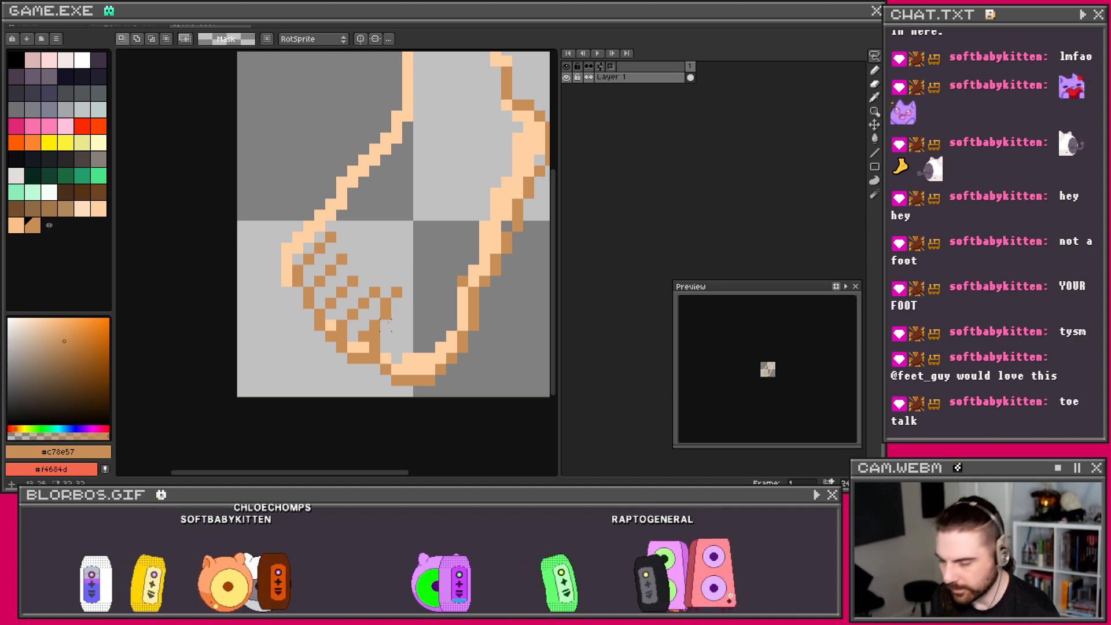
# Step: Erase a stray brown pixel near the toes and add a brown pixel to the toe lines
pyautogui.press('e')
pyautogui.click(364, 337)
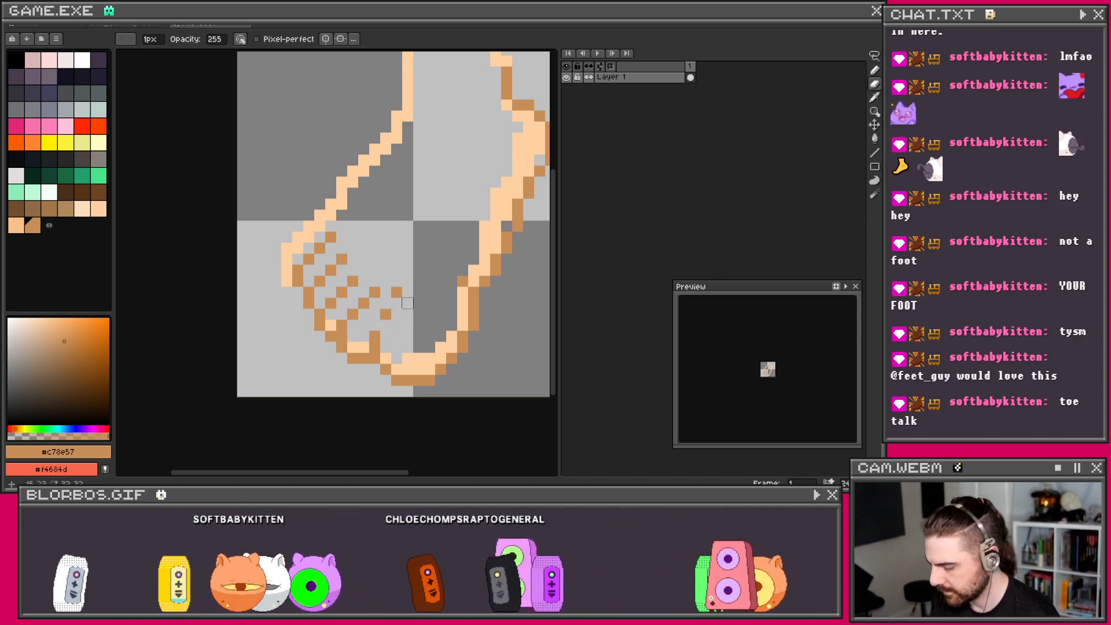
pyautogui.press('b')
pyautogui.click(384, 324)
pyautogui.scroll(-1, 451, 280)
pyautogui.scroll(1, 455, 271)
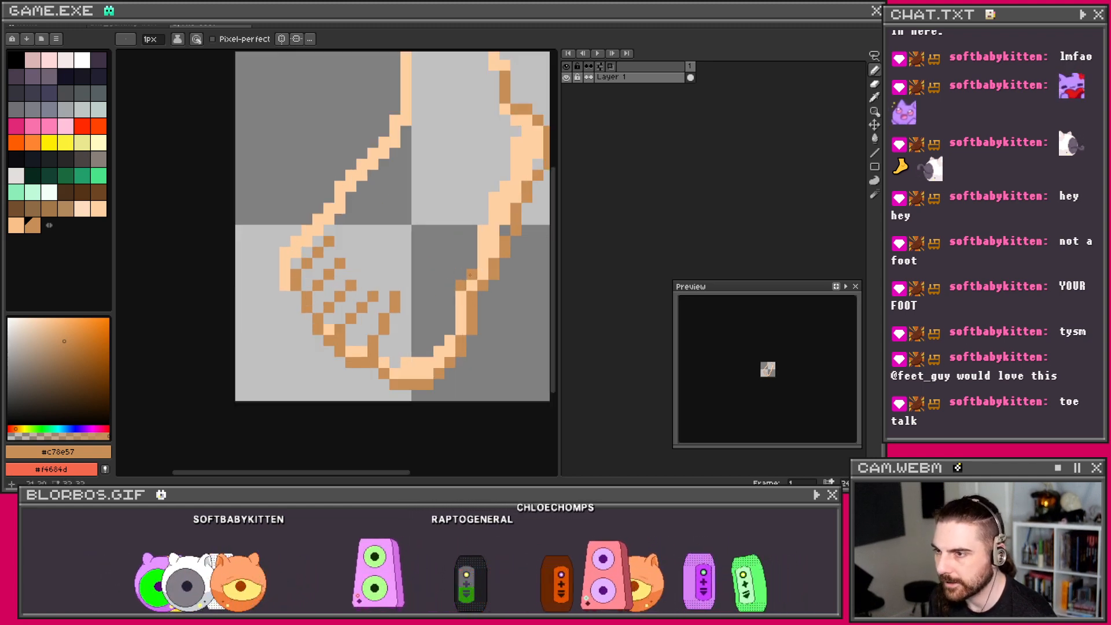
pyautogui.scroll(-1, 470, 275)
pyautogui.scroll(1, 444, 312)
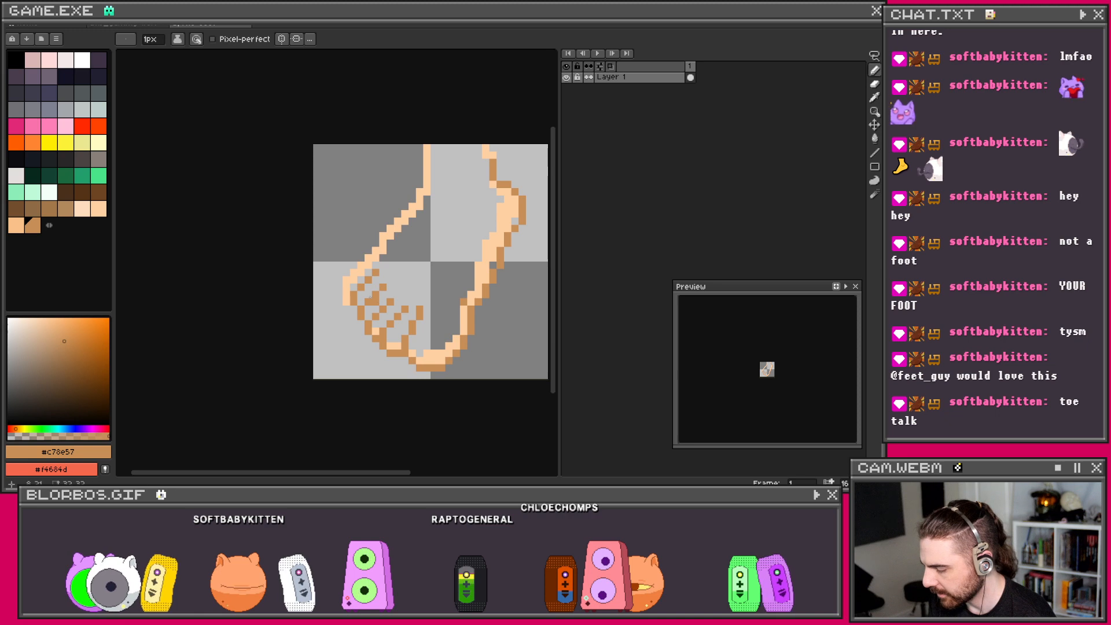
pyautogui.press('e')
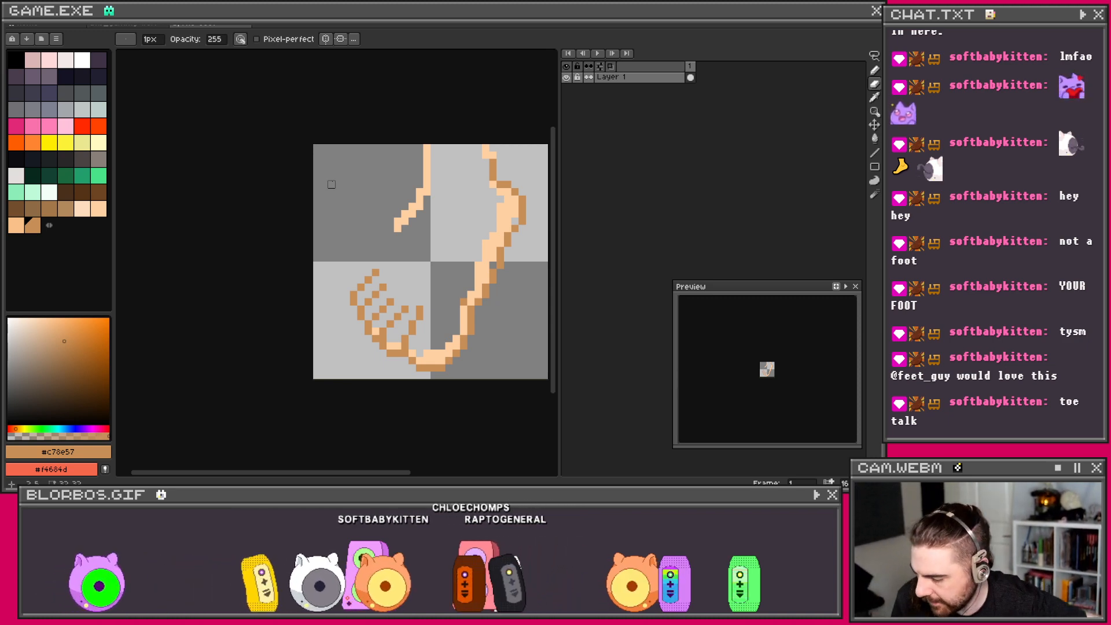
# Step: Draw a brown instep outline up to the ankle, undoing the misplaced diagonal stroke
pyautogui.scroll(1, 453, 286)
pyautogui.press('b')
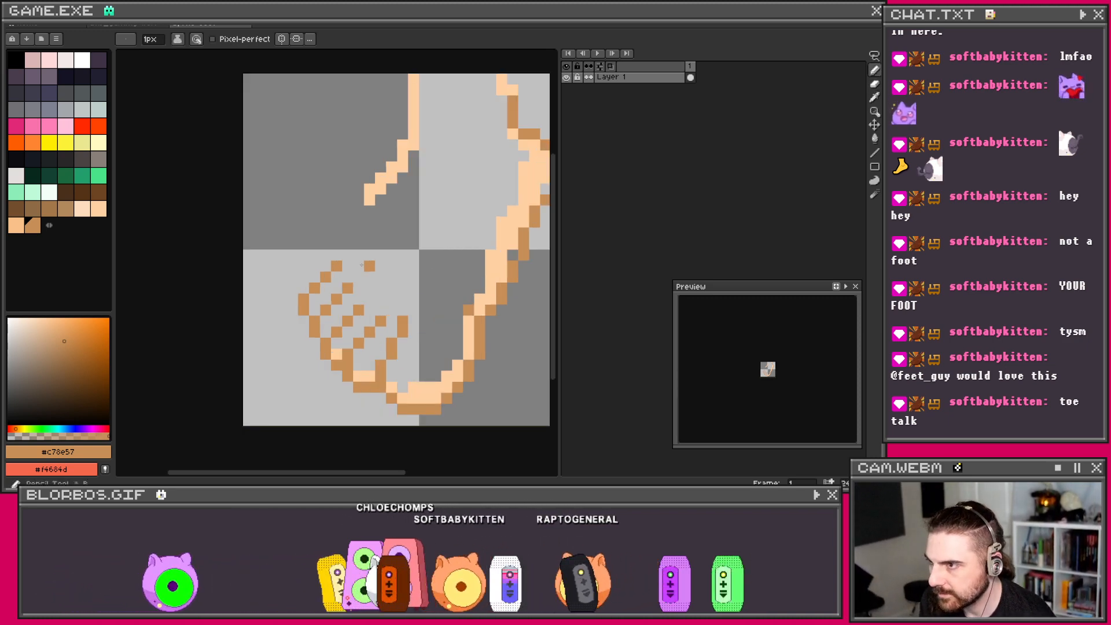
pyautogui.click(337, 255)
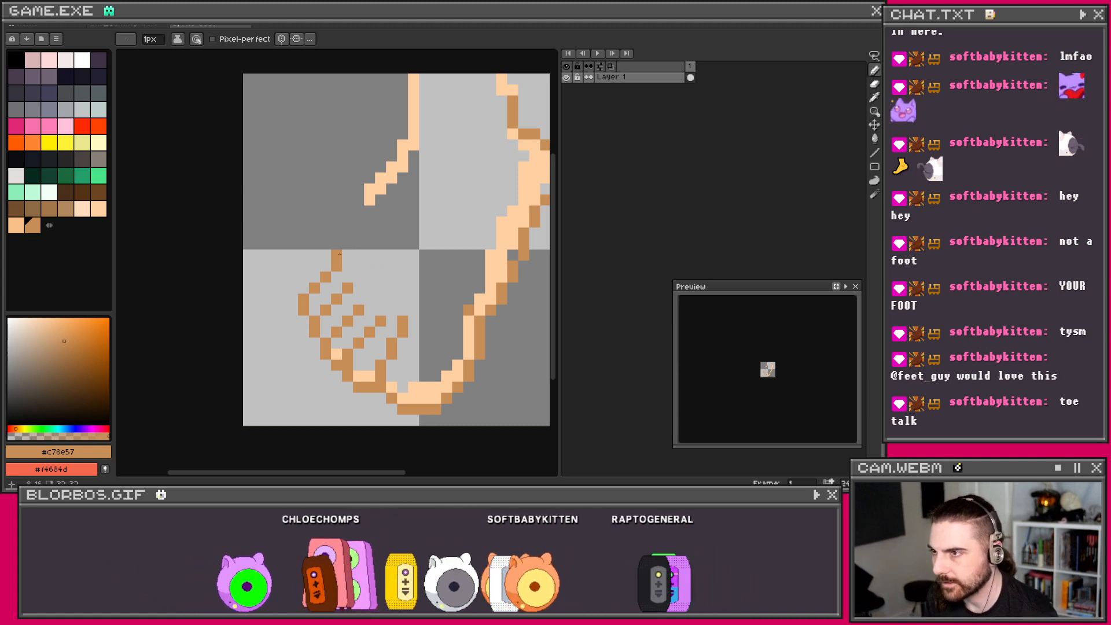
pyautogui.click(348, 244)
pyautogui.click(358, 232)
pyautogui.click(358, 221)
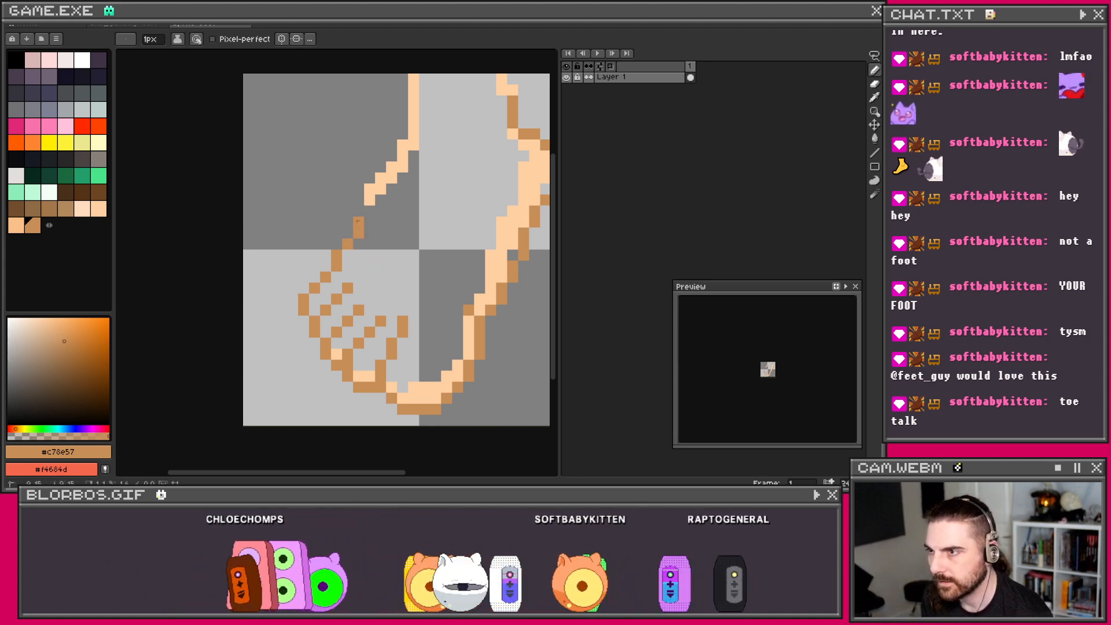
pyautogui.keyDown('shift'); pyautogui.click(392, 167); pyautogui.keyUp('shift')
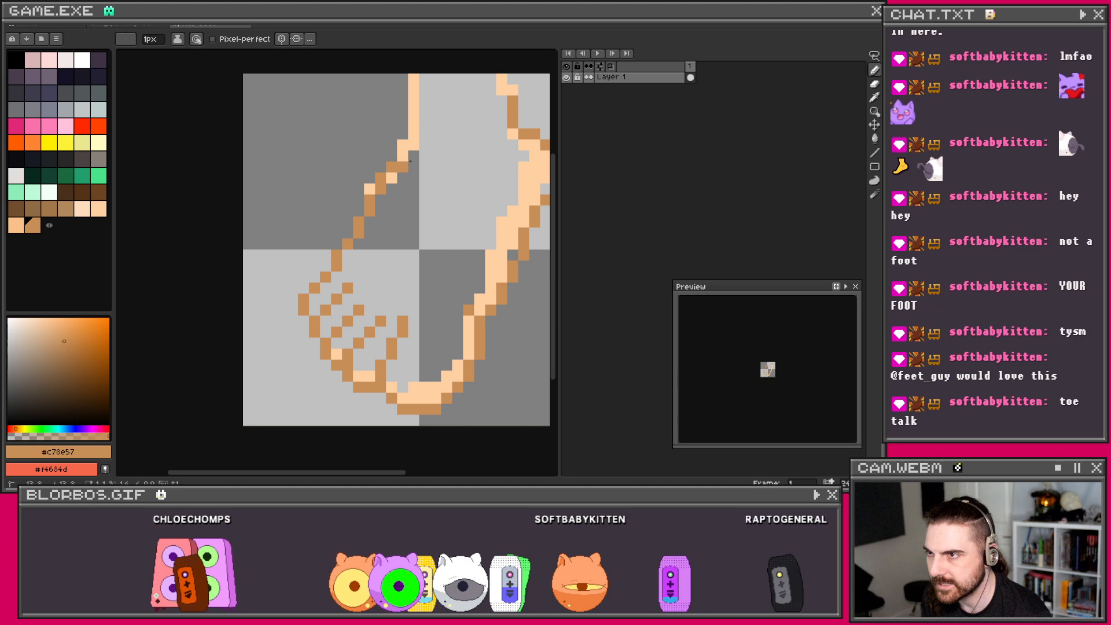
pyautogui.moveTo(433, 151); pyautogui.dragTo(363, 233)
pyautogui.hotkey('ctrl', 'z')
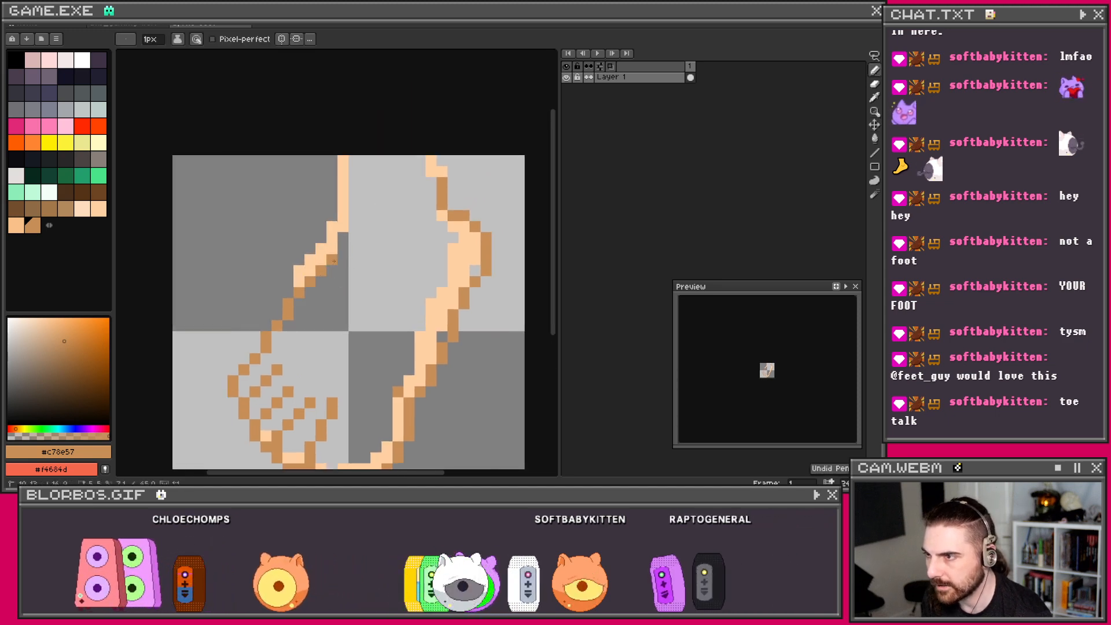
pyautogui.hotkey('ctrl', 'z')
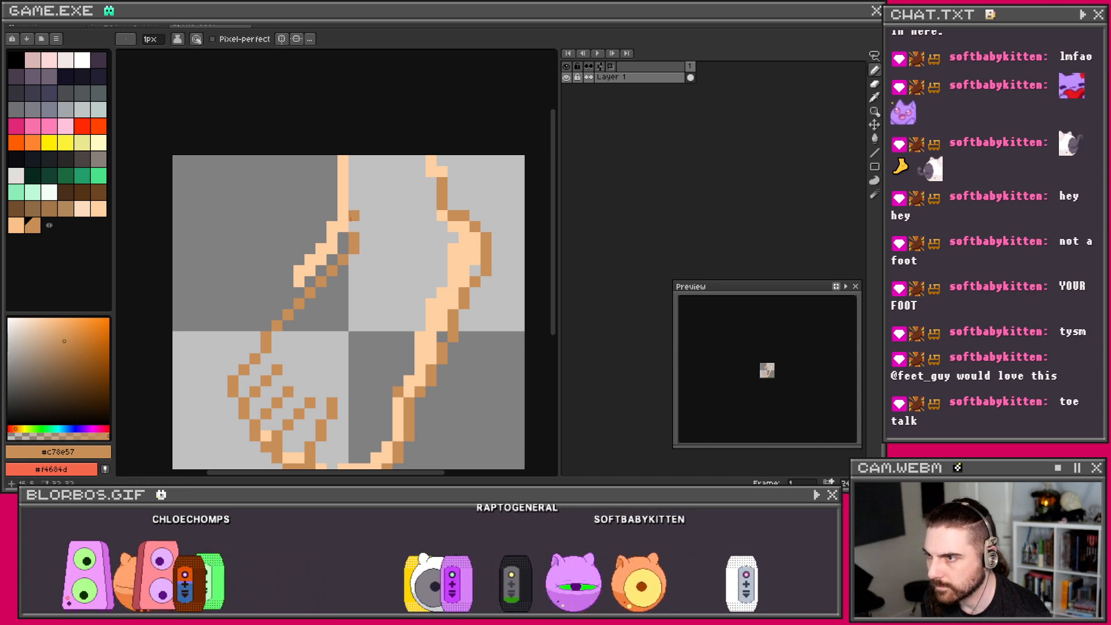
pyautogui.moveTo(344, 204); pyautogui.dragTo(341, 162)
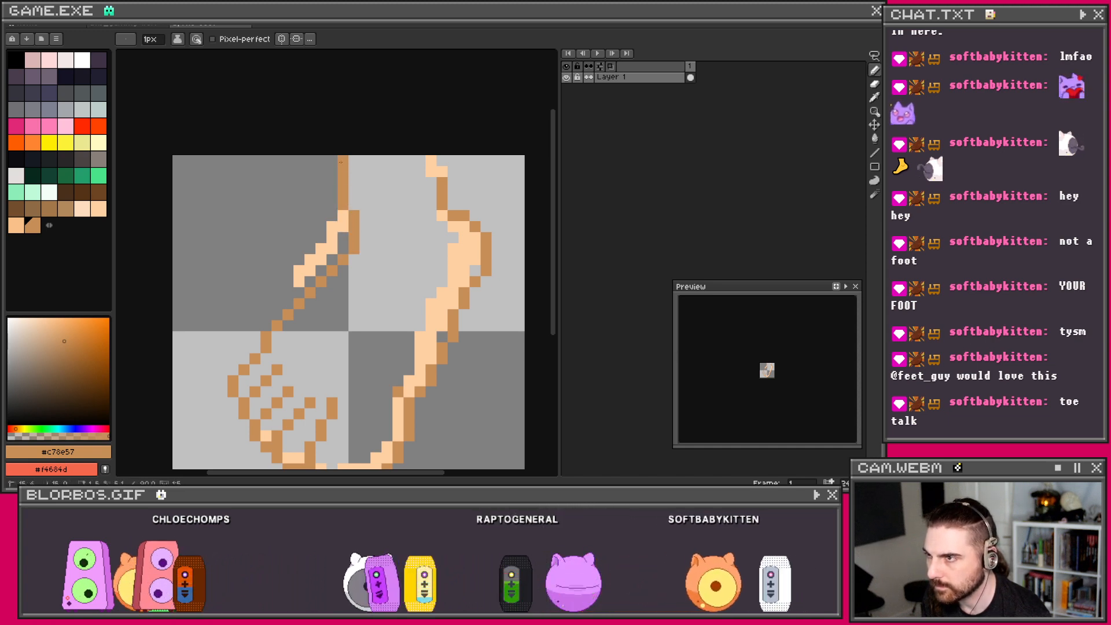
pyautogui.moveTo(434, 171); pyautogui.dragTo(429, 160)
# Step: Erase leftover peach pixels beside the outline and bucket-fill the foot interior with #ffd0a3
pyautogui.scroll(-3, 435, 166)
pyautogui.scroll(2, 363, 138)
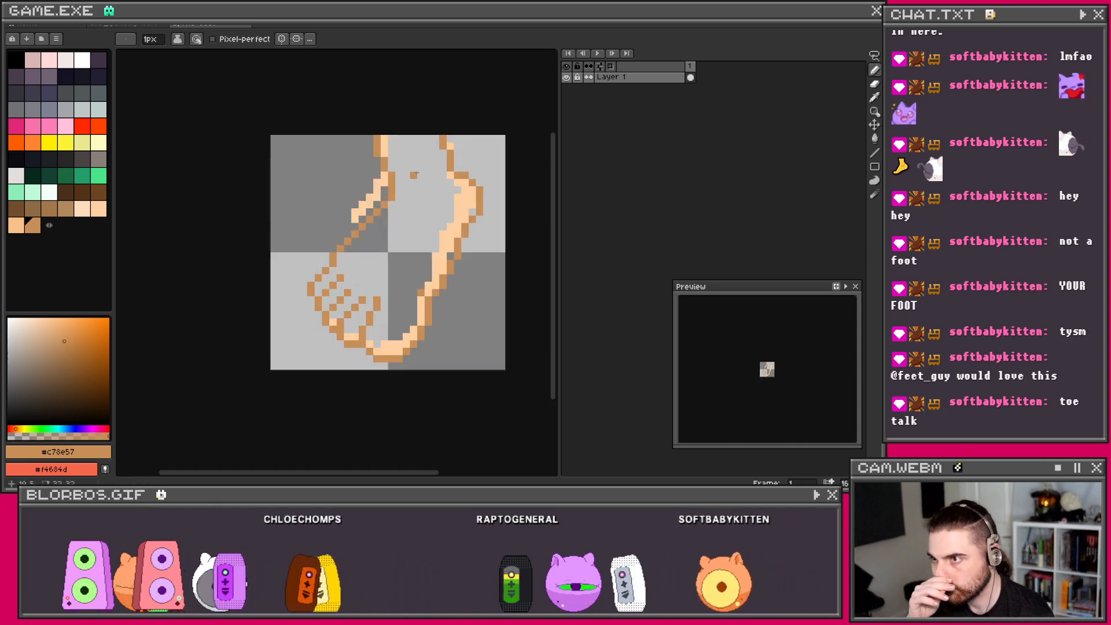
pyautogui.scroll(1, 371, 138)
pyautogui.press('e')
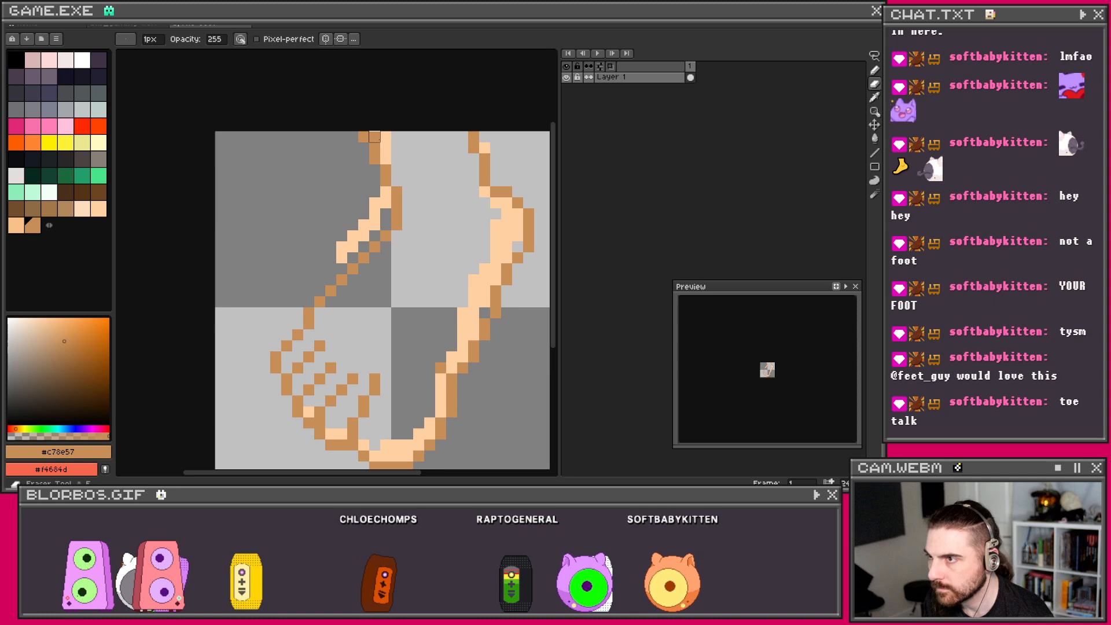
pyautogui.moveTo(385, 203)
pyautogui.mouseDown()
pyautogui.moveTo(385, 192)
pyautogui.moveTo(353, 240)
pyautogui.moveTo(363, 236)
pyautogui.mouseUp()
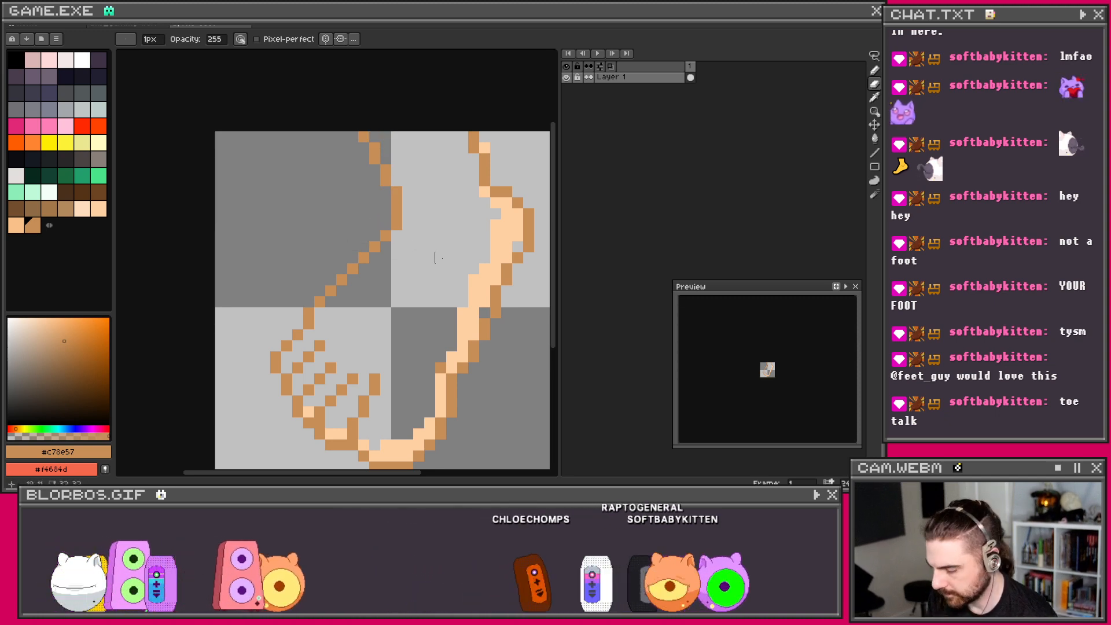
pyautogui.press('i')
pyautogui.click(496, 229)
pyautogui.press('g')
pyautogui.click(426, 271)
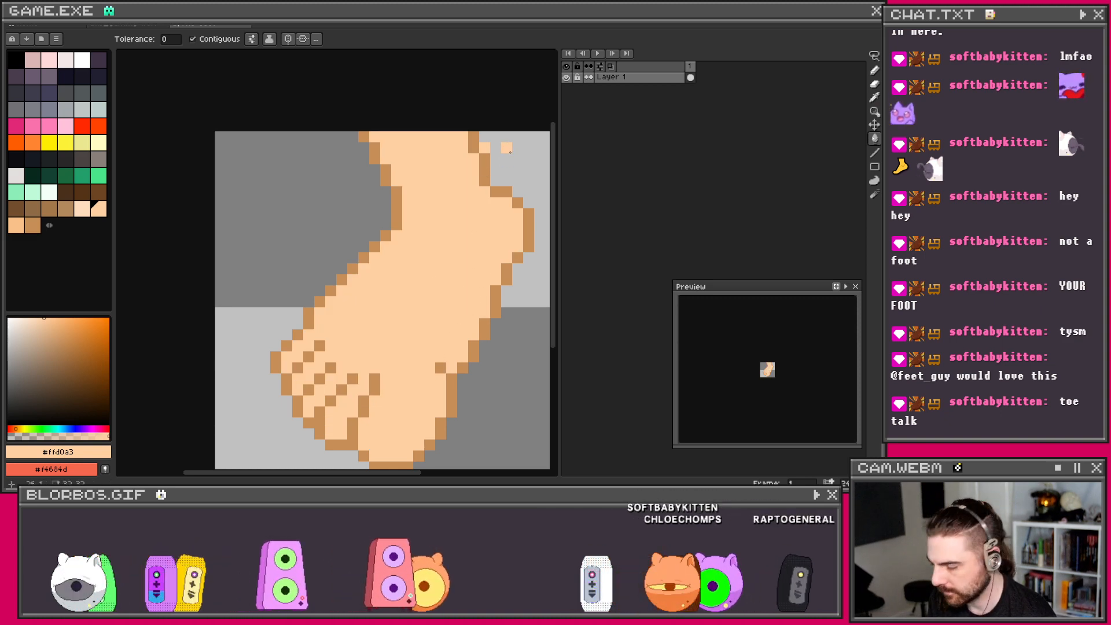
# Step: Paint lighter peach shading pixels near the heel
pyautogui.press('e')
pyautogui.scroll(-1, 446, 267)
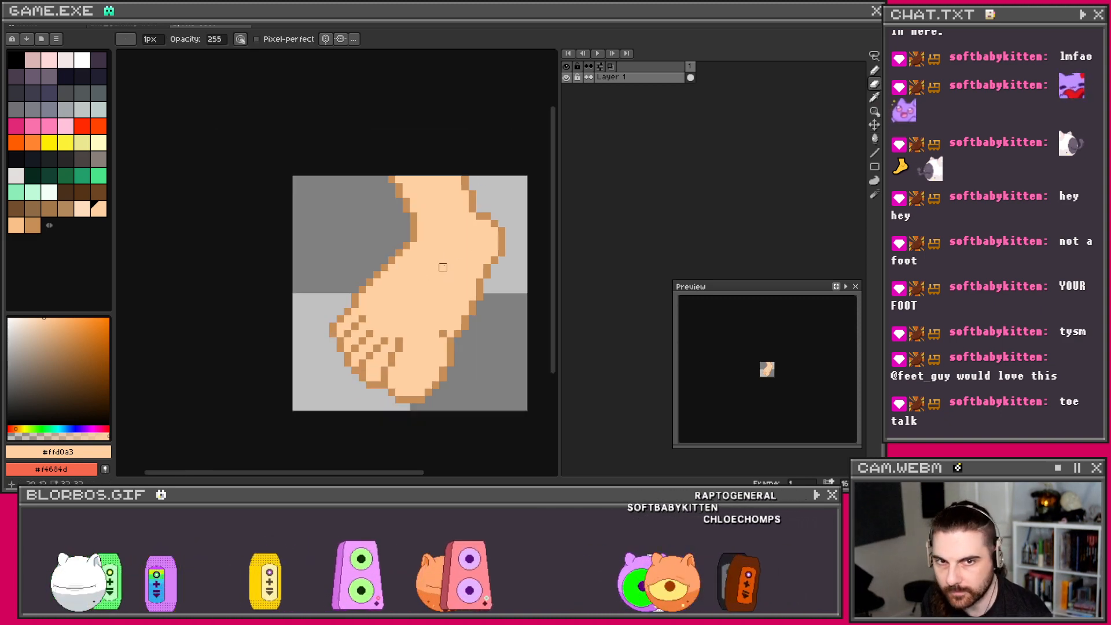
pyautogui.scroll(1, 435, 289)
pyautogui.moveTo(436, 287); pyautogui.dragTo(405, 290)
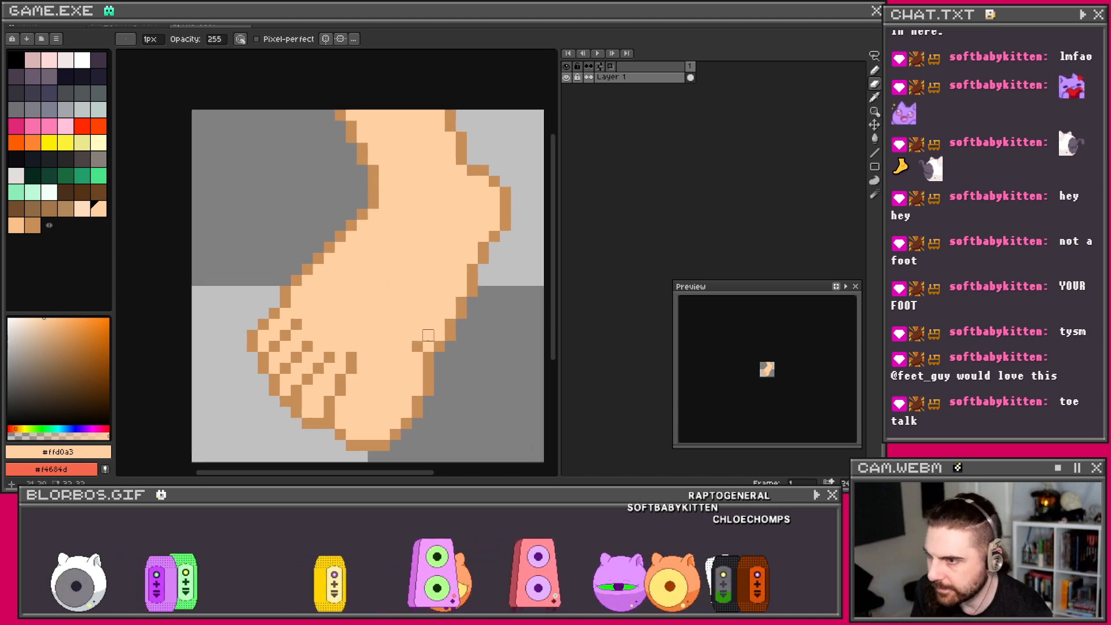
pyautogui.scroll(1, 399, 338)
pyautogui.moveTo(392, 335); pyautogui.dragTo(355, 309)
pyautogui.press('i')
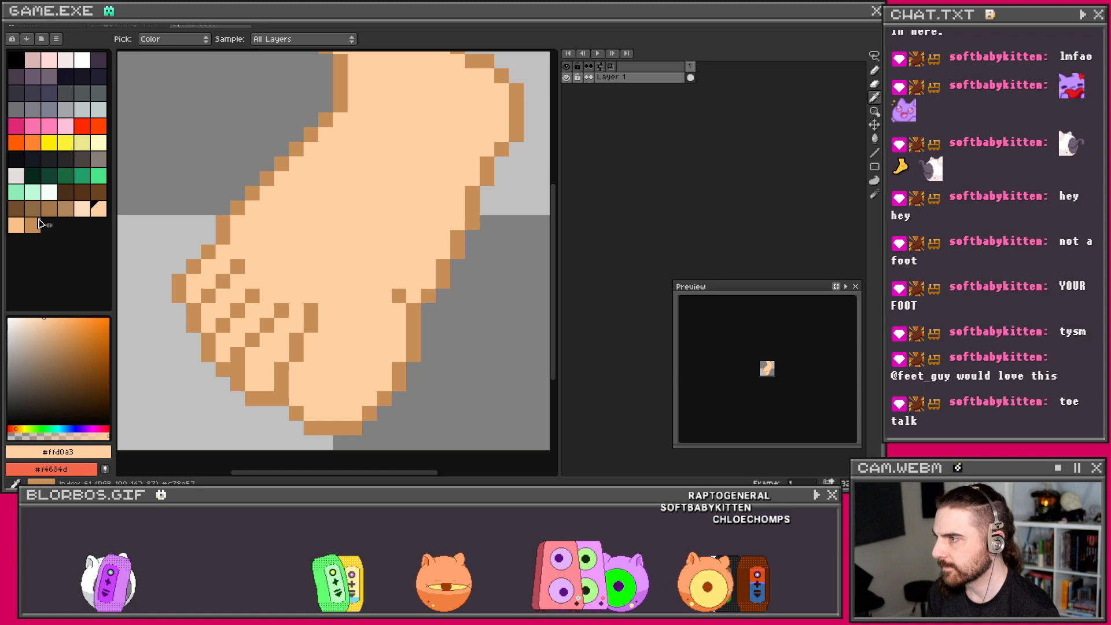
pyautogui.press('b')
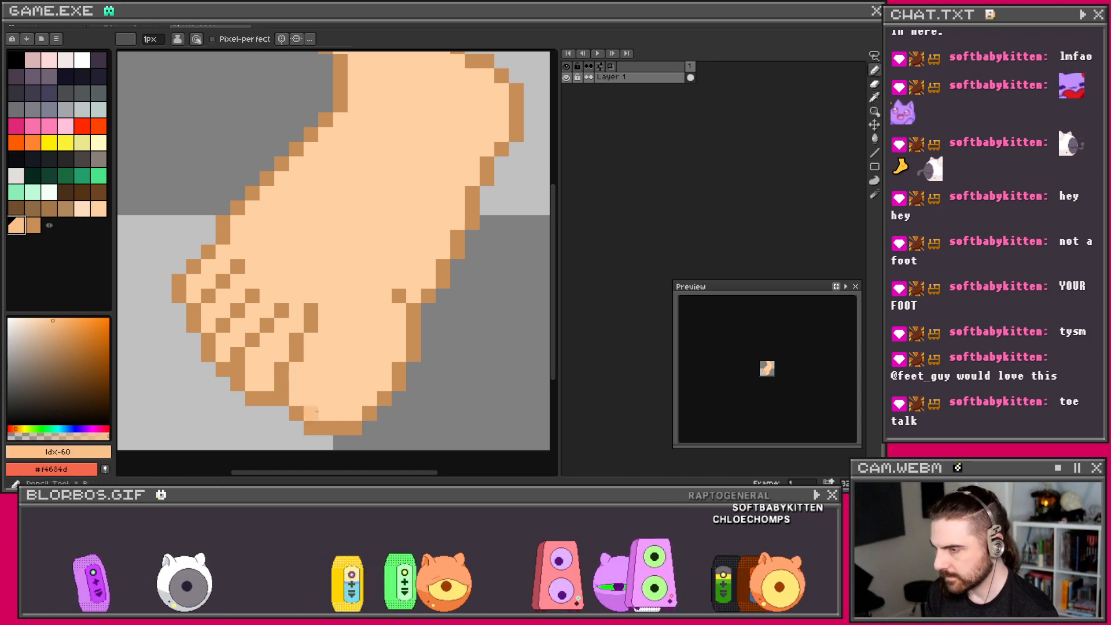
pyautogui.moveTo(296, 399); pyautogui.dragTo(324, 411)
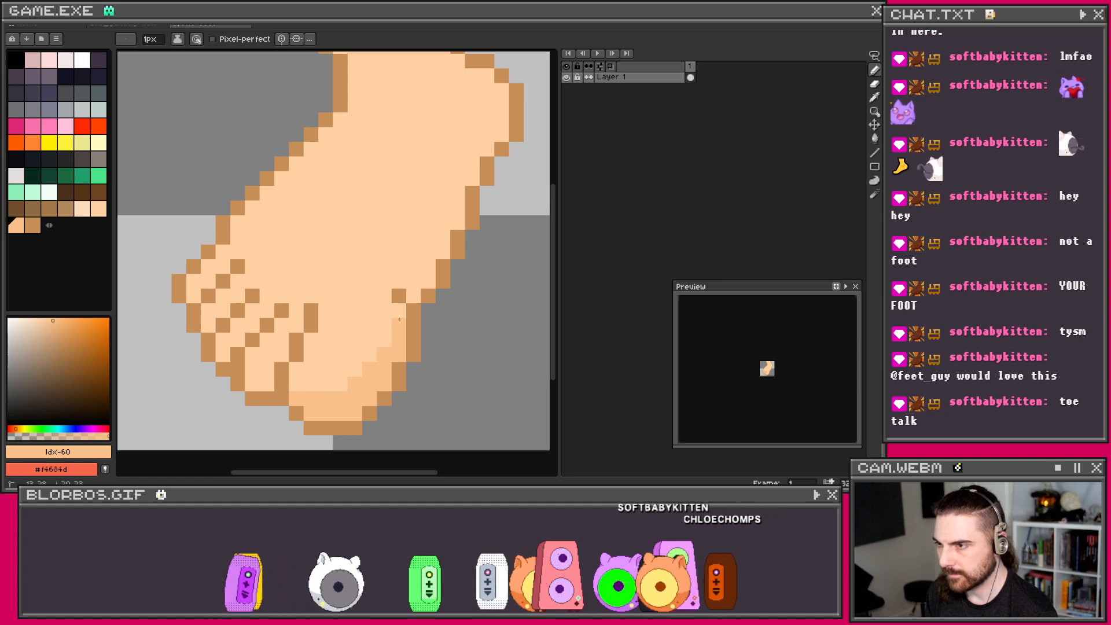
# Step: Shade a lighter skin-tone line along the right edge and darker shading around the heel
pyautogui.moveTo(413, 288)
pyautogui.mouseDown()
pyautogui.moveTo(453, 217)
pyautogui.moveTo(479, 205)
pyautogui.moveTo(356, 290)
pyautogui.mouseUp()
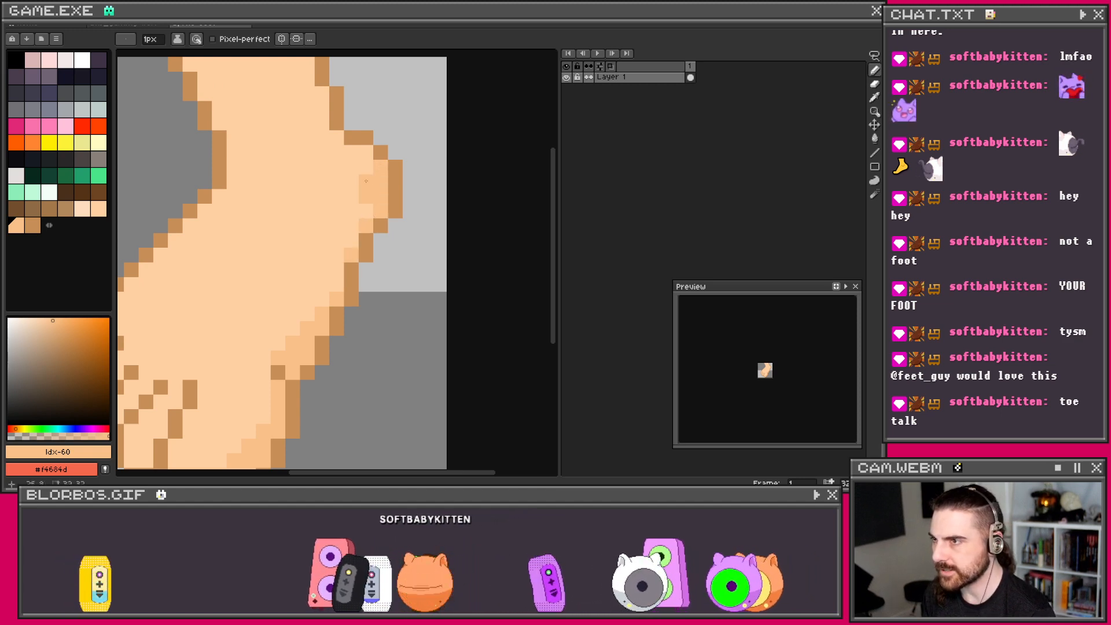
pyautogui.scroll(-2, 366, 181)
pyautogui.scroll(1, 384, 172)
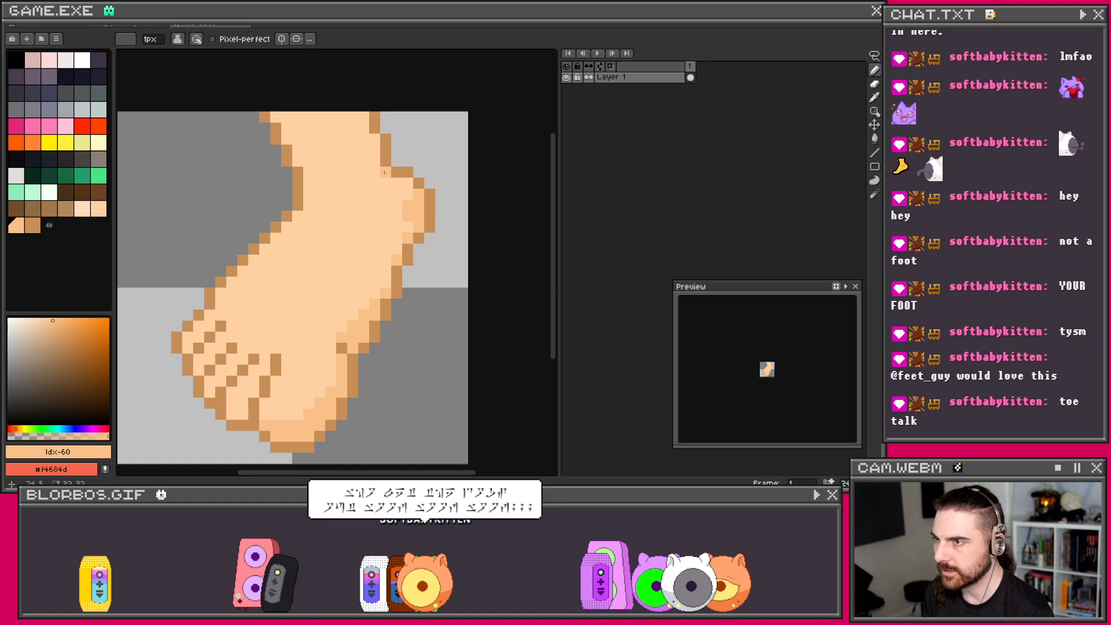
pyautogui.moveTo(377, 206)
pyautogui.mouseDown()
pyautogui.moveTo(364, 206)
pyautogui.moveTo(408, 194)
pyautogui.mouseUp()
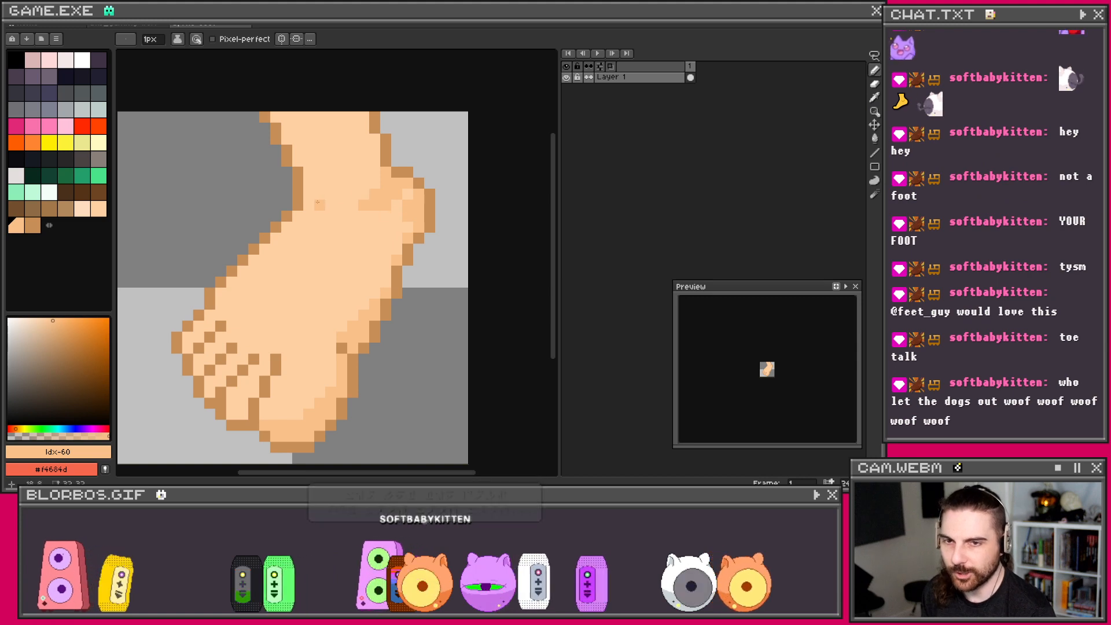
# Step: Soften the dark shading pixels with light skin colour
pyautogui.scroll(1, 355, 228)
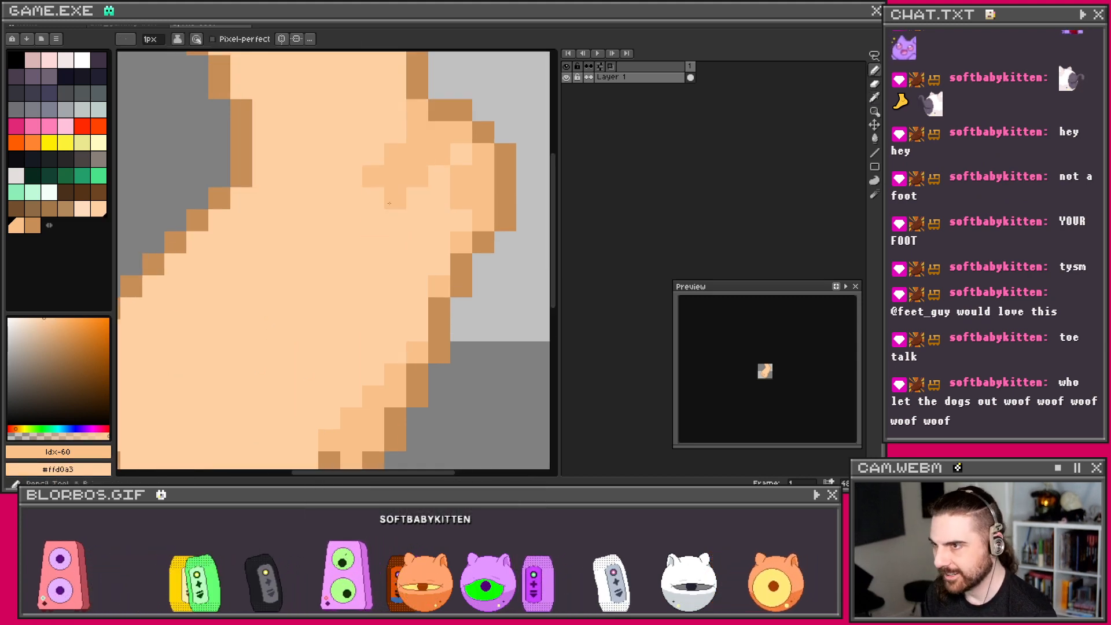
pyautogui.scroll(-1, 389, 203)
pyautogui.scroll(-2, 415, 198)
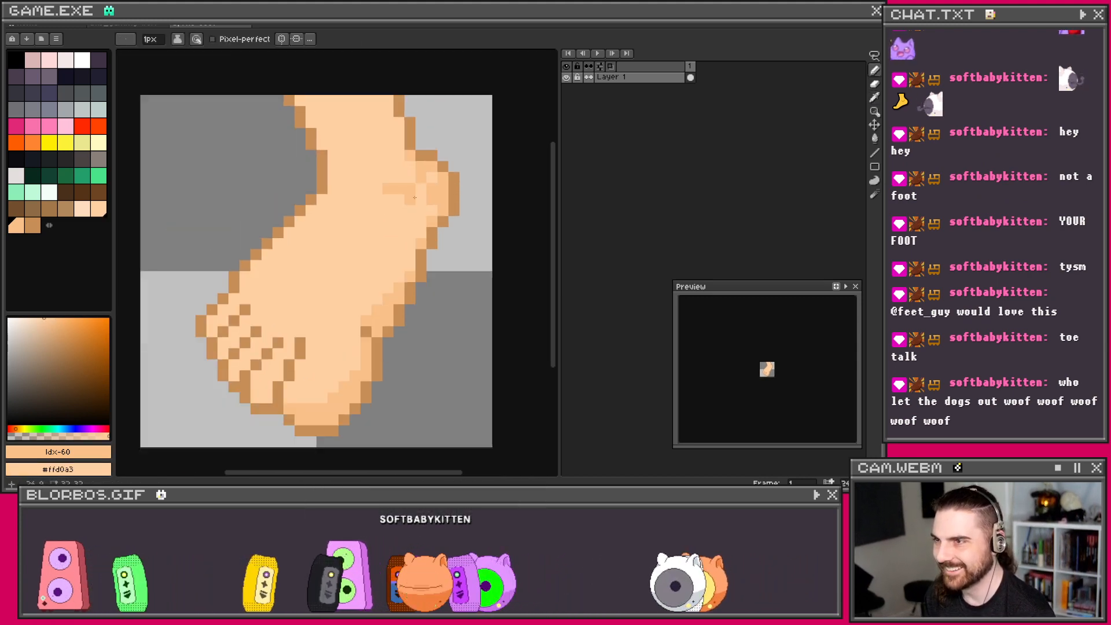
pyautogui.scroll(2, 407, 132)
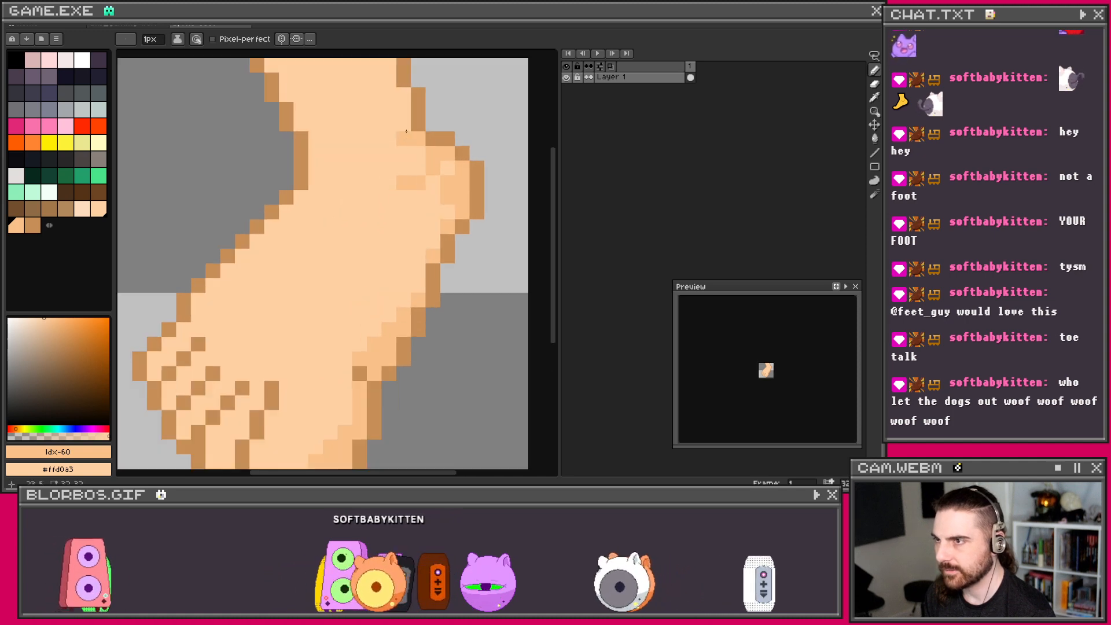
pyautogui.scroll(-1, 424, 167)
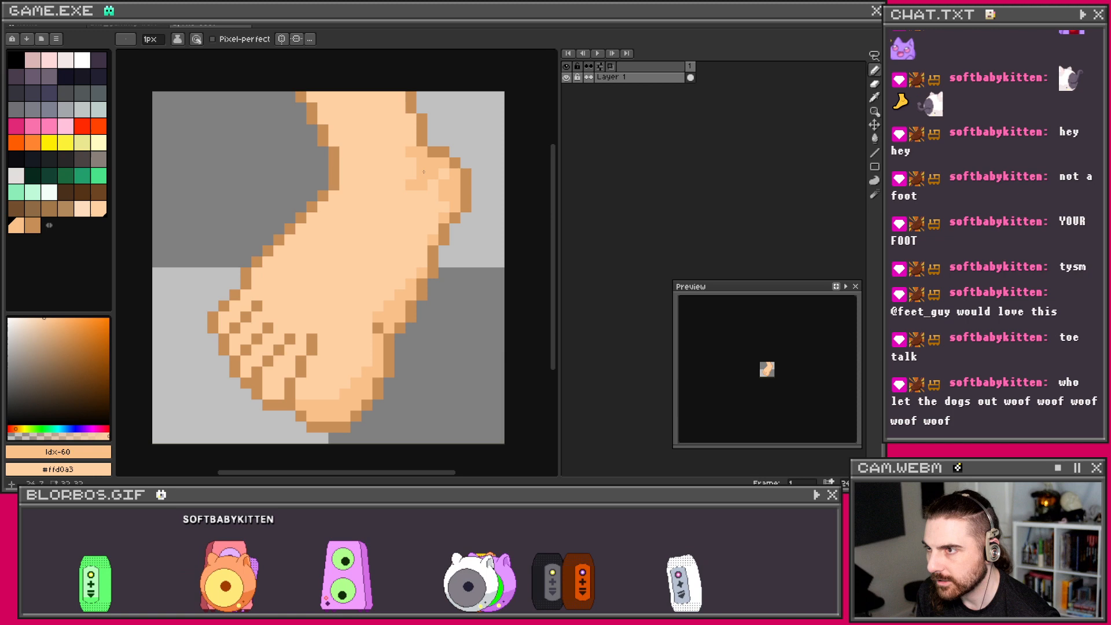
pyautogui.scroll(-1, 340, 233)
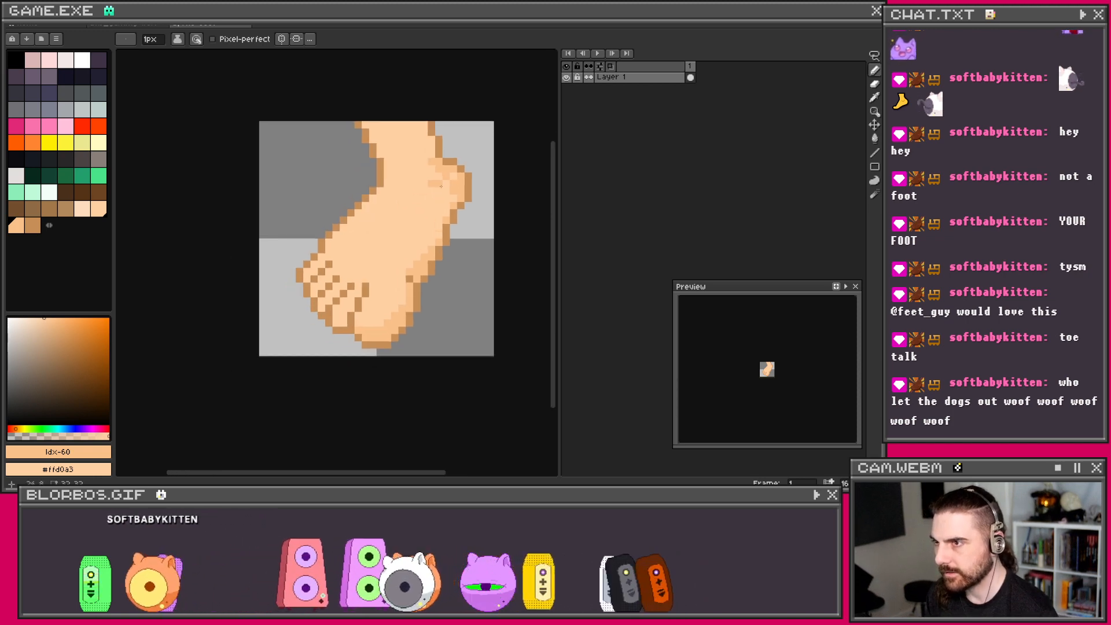
pyautogui.scroll(1, 437, 178)
pyautogui.moveTo(437, 178)
pyautogui.mouseDown()
pyautogui.moveTo(449, 166)
pyautogui.moveTo(426, 150)
pyautogui.moveTo(443, 174)
pyautogui.mouseUp()
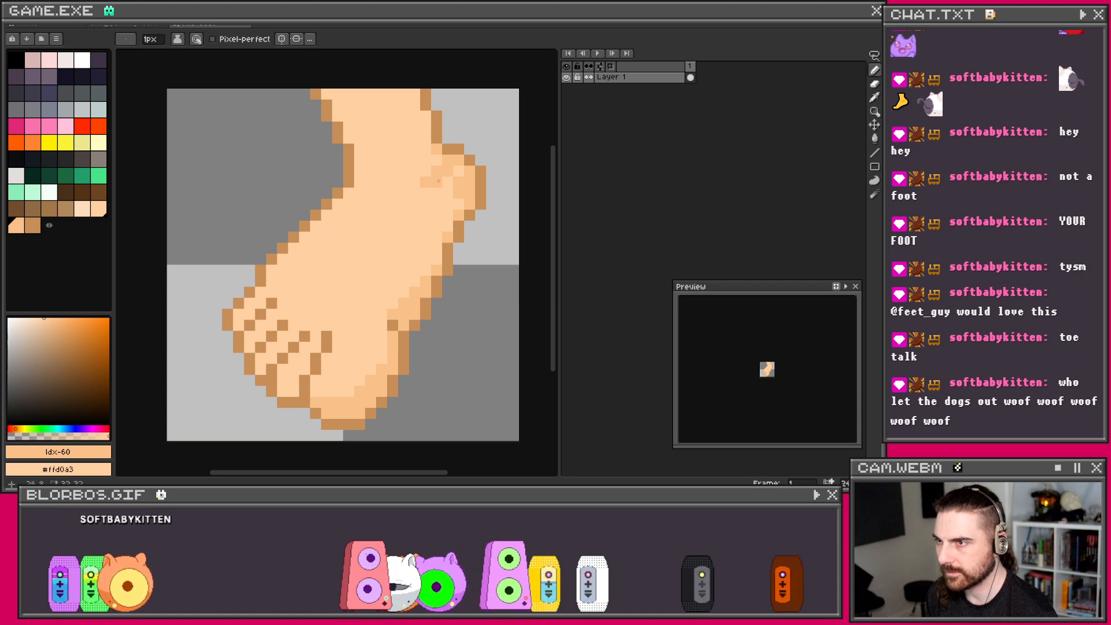
# Step: Darken the pixels between the toes, then sample the brown #c78e57 outline colour
pyautogui.scroll(-2, 440, 177)
pyautogui.scroll(1, 437, 182)
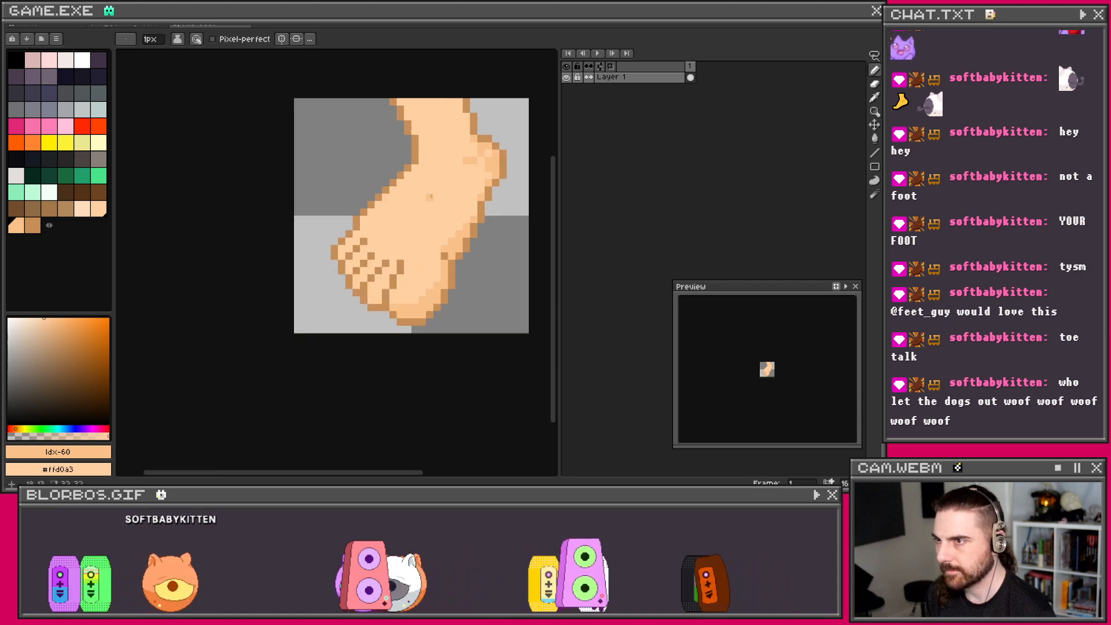
pyautogui.scroll(1, 431, 185)
pyautogui.scroll(-1, 429, 168)
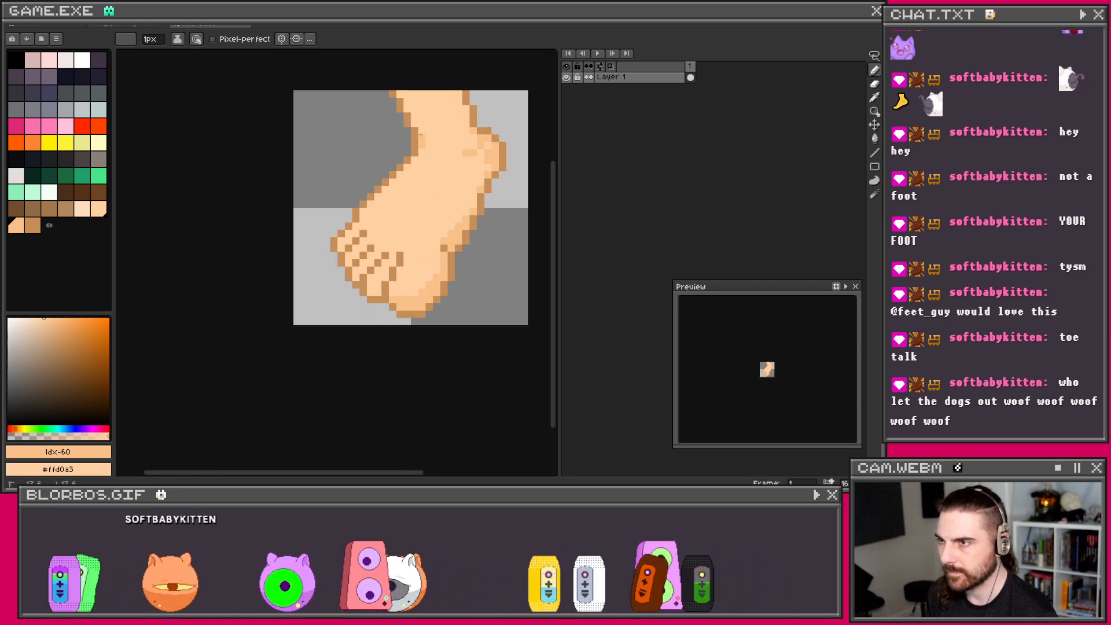
pyautogui.scroll(1, 397, 295)
pyautogui.moveTo(367, 289)
pyautogui.mouseDown()
pyautogui.moveTo(357, 281)
pyautogui.moveTo(369, 280)
pyautogui.mouseUp()
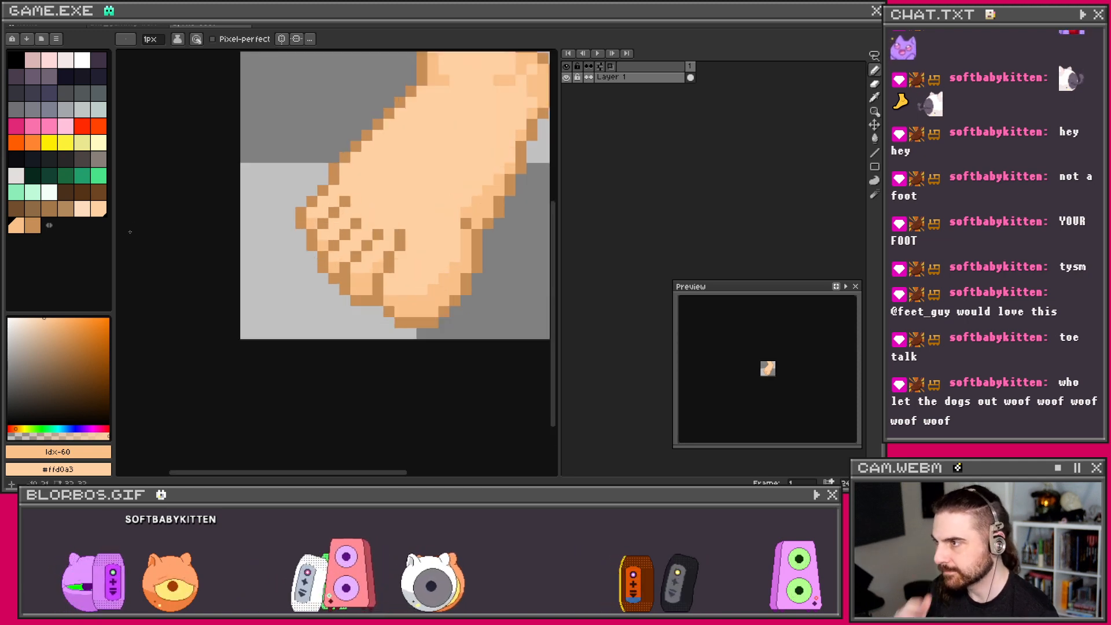
pyautogui.keyDown('alt'); pyautogui.click(336, 244); pyautogui.keyUp('alt')
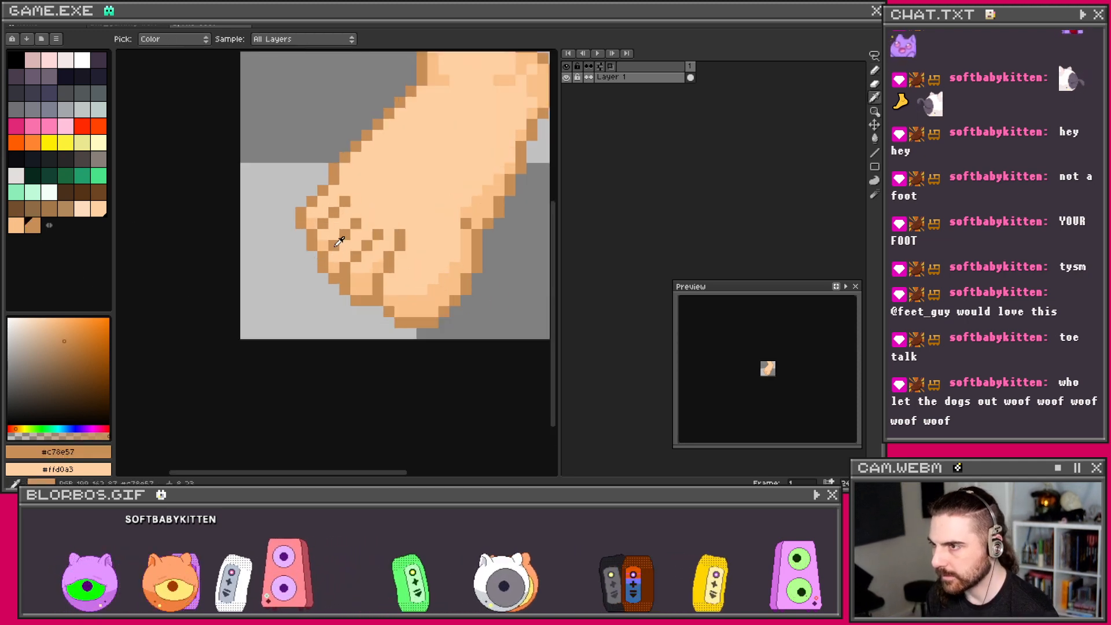
# Step: Test a lighter tan skin colour beside the toes and lighten it toward peach
pyautogui.click(62, 332)
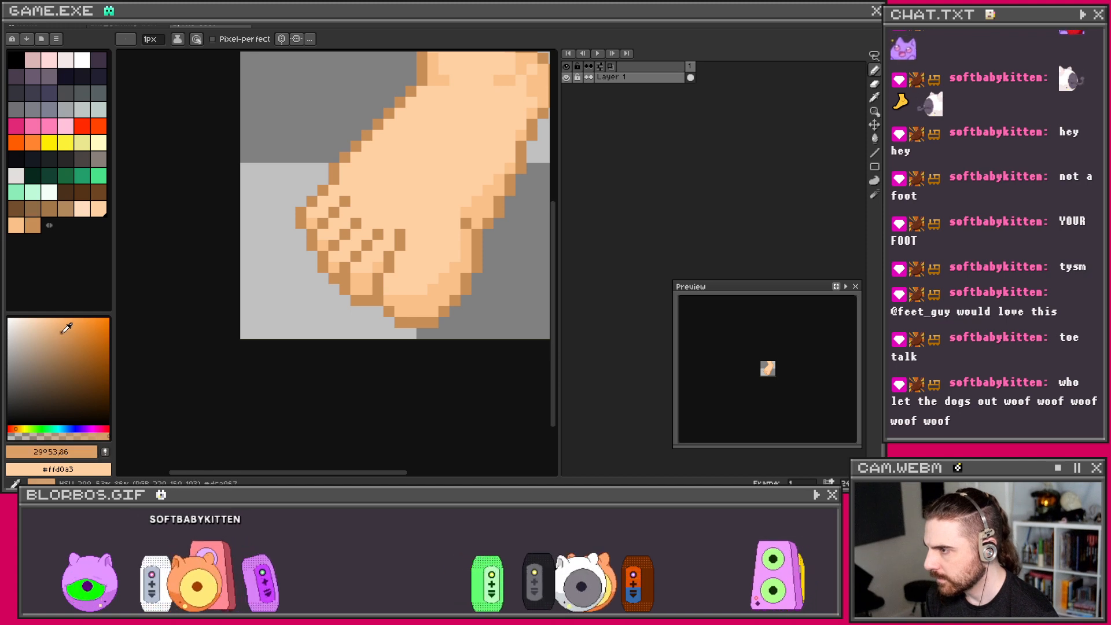
pyautogui.click(289, 257)
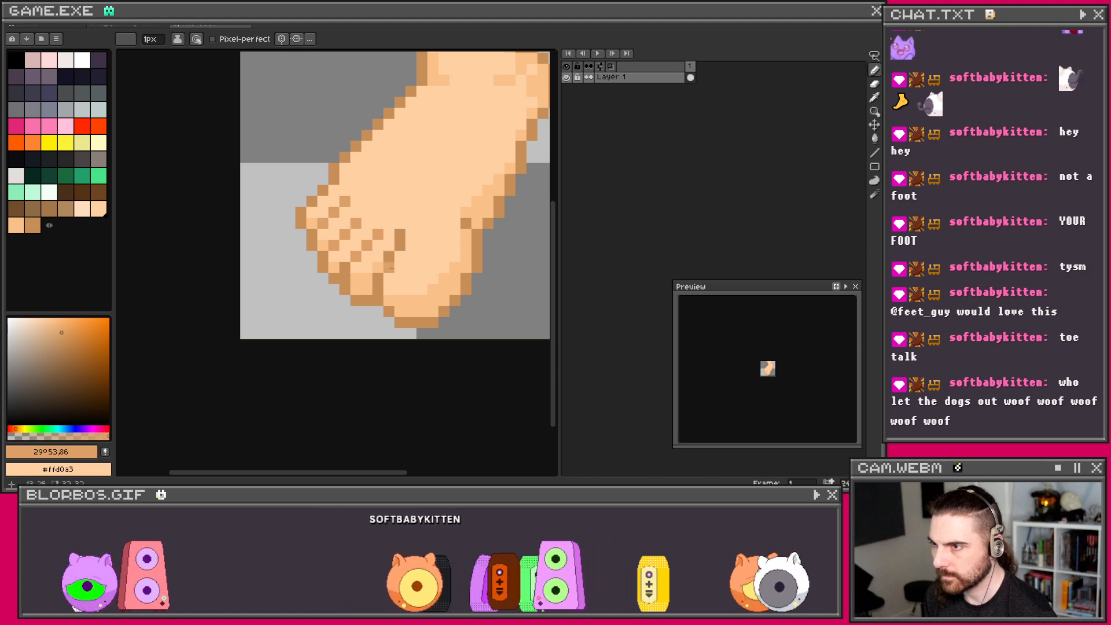
pyautogui.click(58, 327)
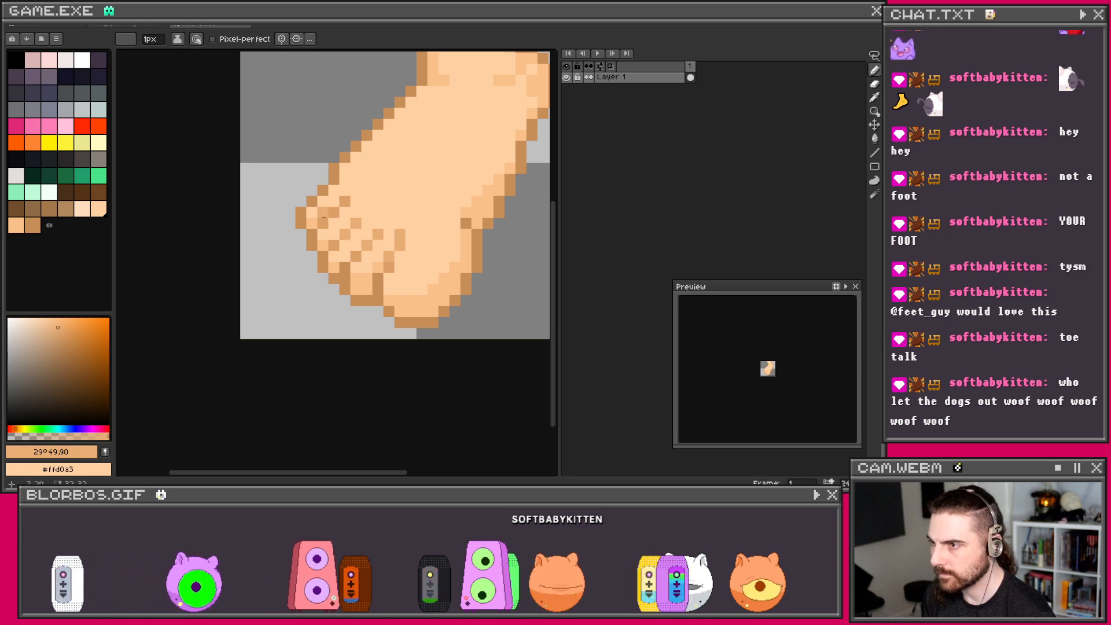
pyautogui.click(54, 322)
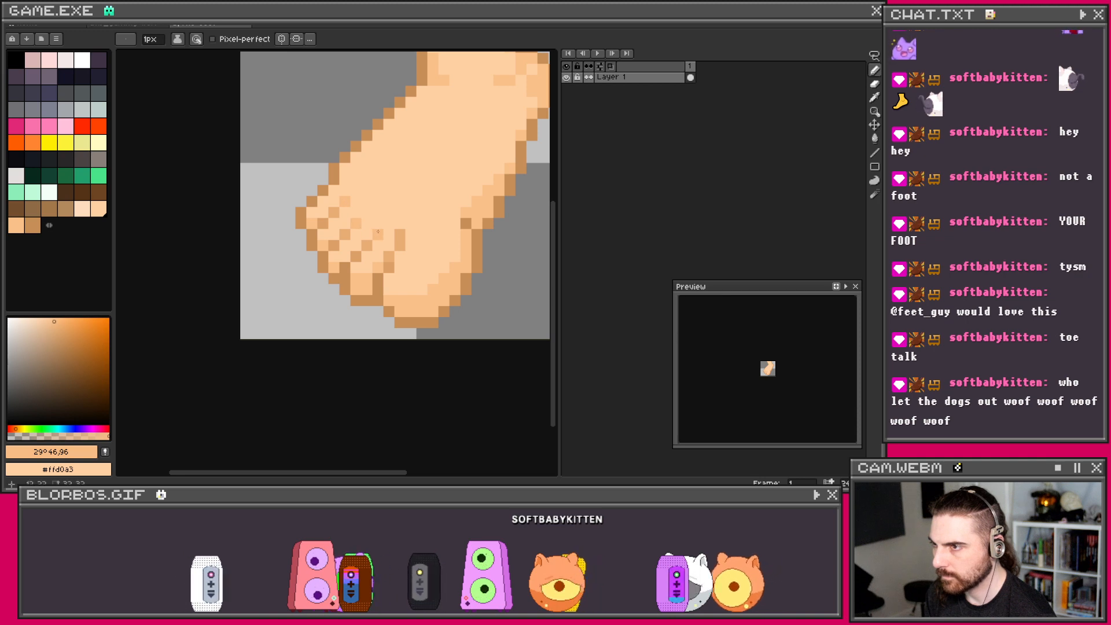
pyautogui.scroll(-4, 451, 172)
pyautogui.scroll(4, 451, 172)
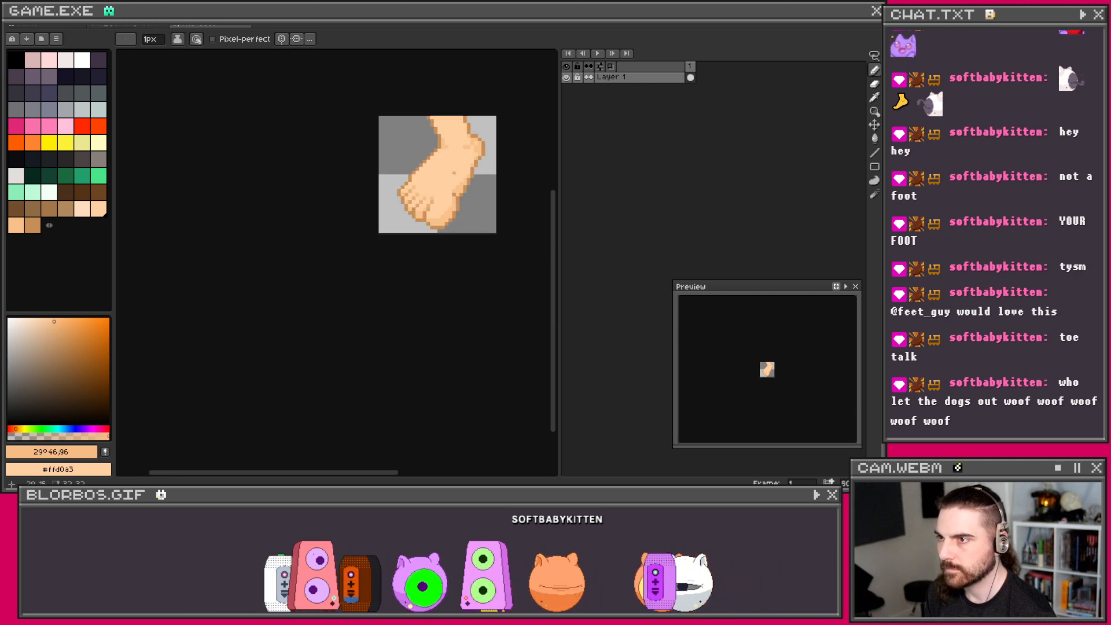
pyautogui.scroll(1, 429, 227)
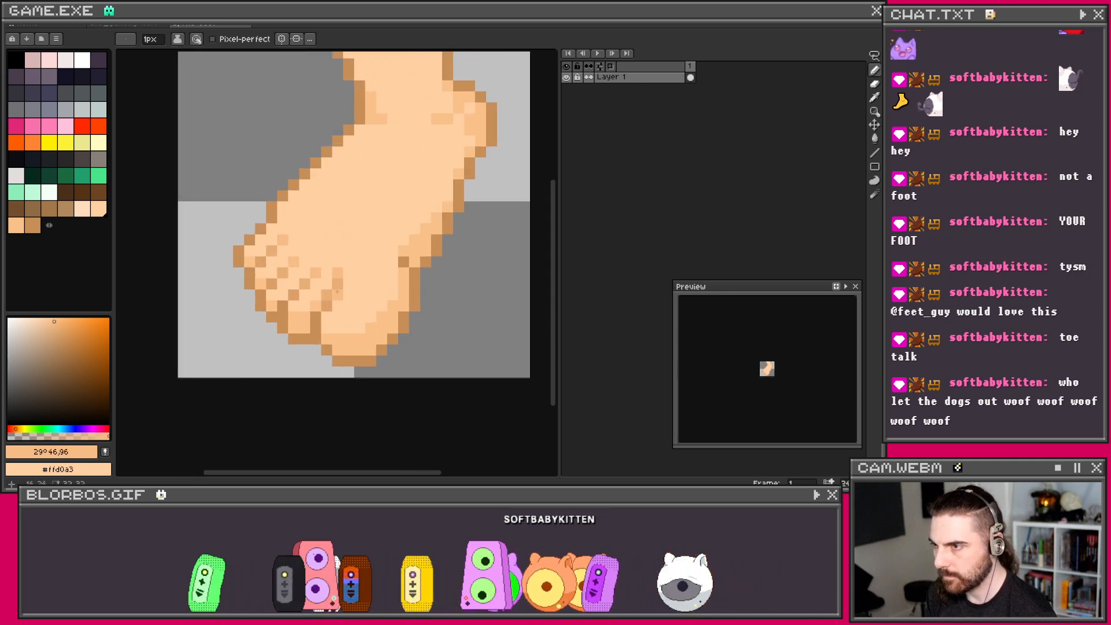
# Step: Eyedrop the mid skin tone #e8ad75 and the brown outline #c78e57 from the foot
pyautogui.press('i')
pyautogui.click(332, 294)
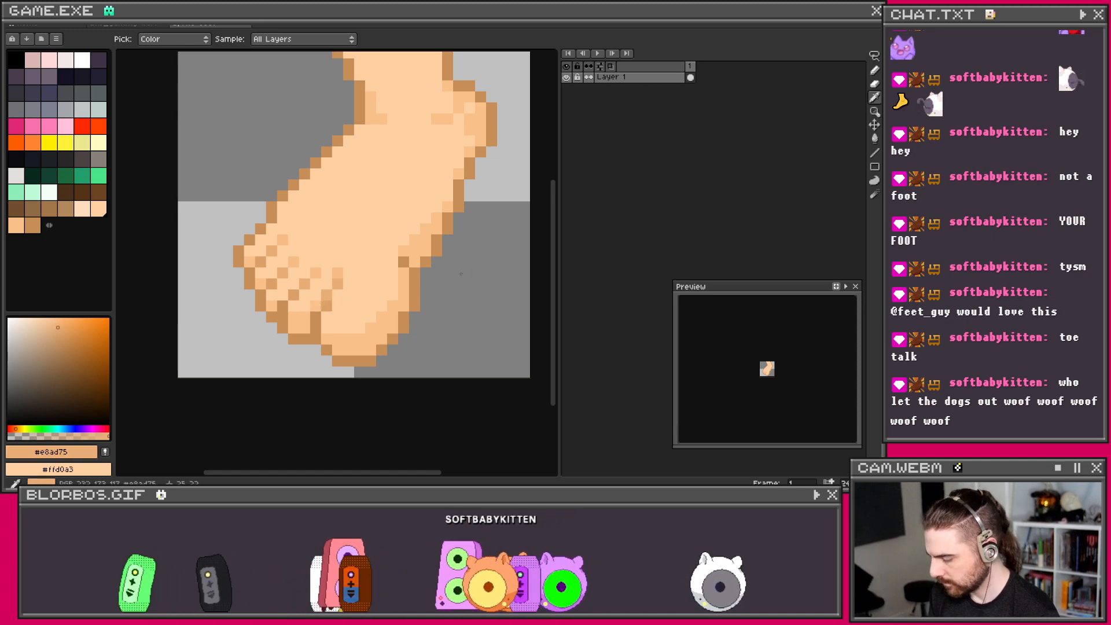
pyautogui.press('b')
pyautogui.scroll(-2, 424, 248)
pyautogui.scroll(2, 429, 240)
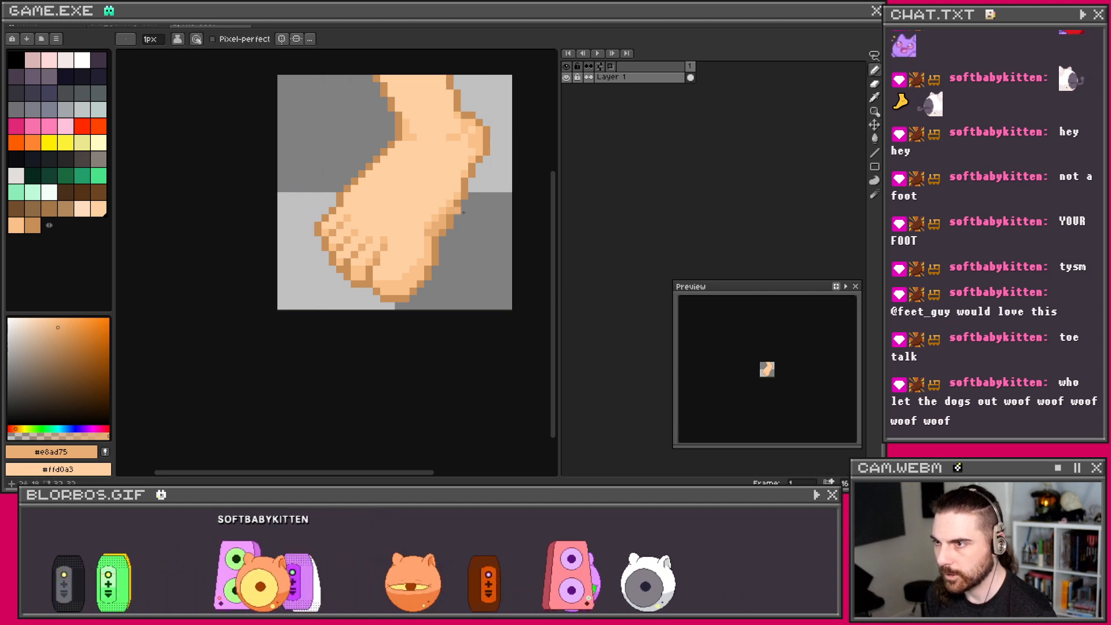
pyautogui.scroll(-2, 457, 209)
pyautogui.scroll(1, 468, 206)
pyautogui.scroll(3, 468, 206)
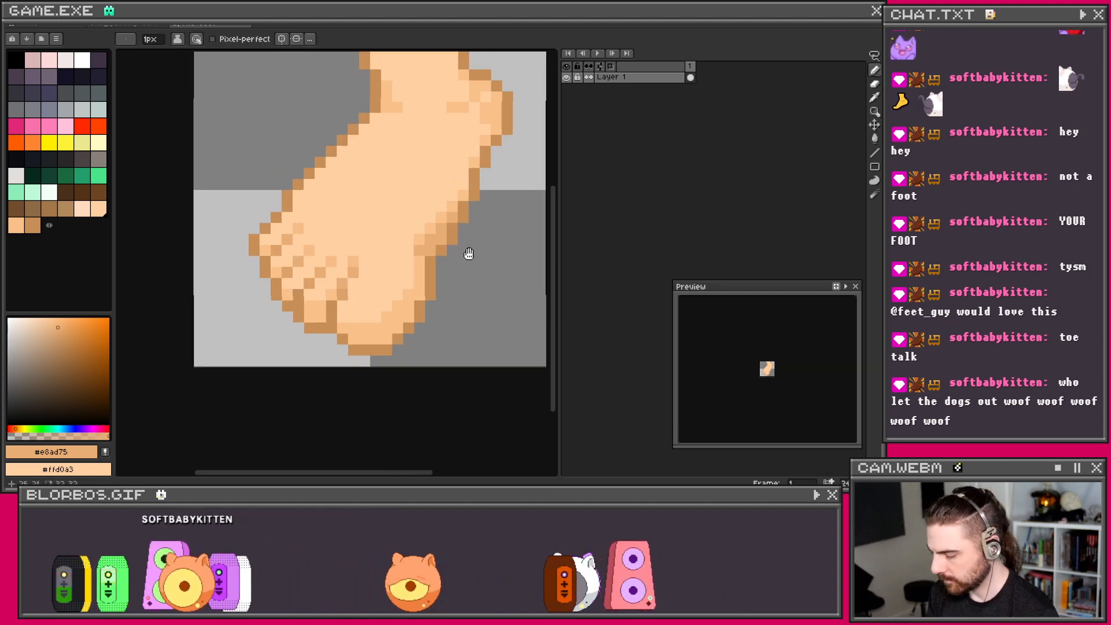
pyautogui.press('i')
pyautogui.click(456, 238)
pyautogui.press('b')
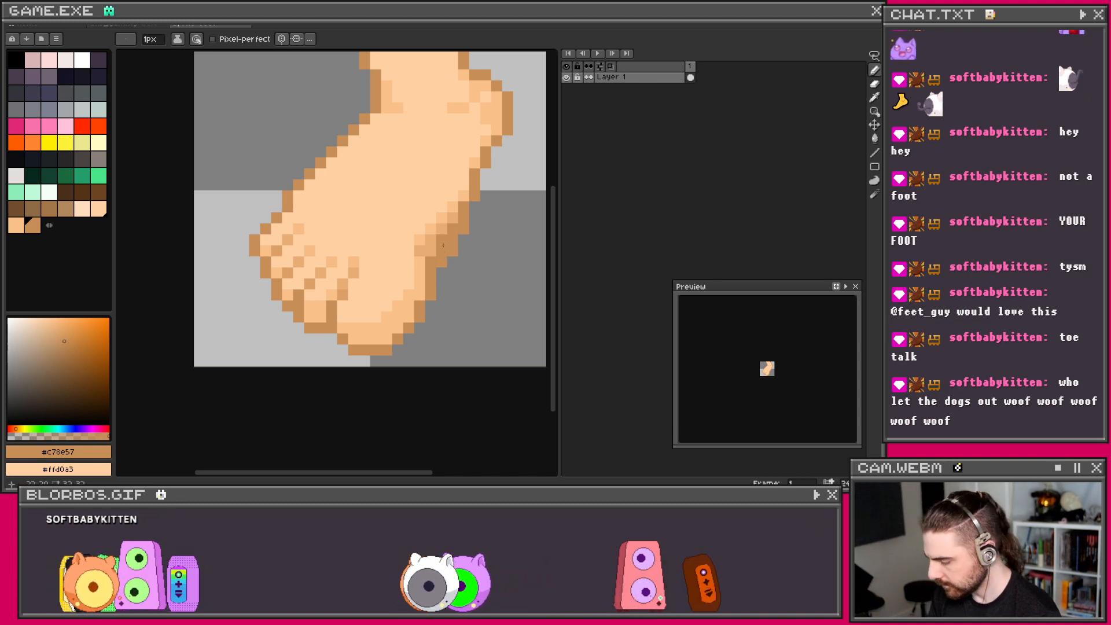
# Step: Eyedrop the skin shades #dca067, #f8c089 and the peach fill #ffd0a3
pyautogui.press('i')
pyautogui.click(348, 290)
pyautogui.press('b')
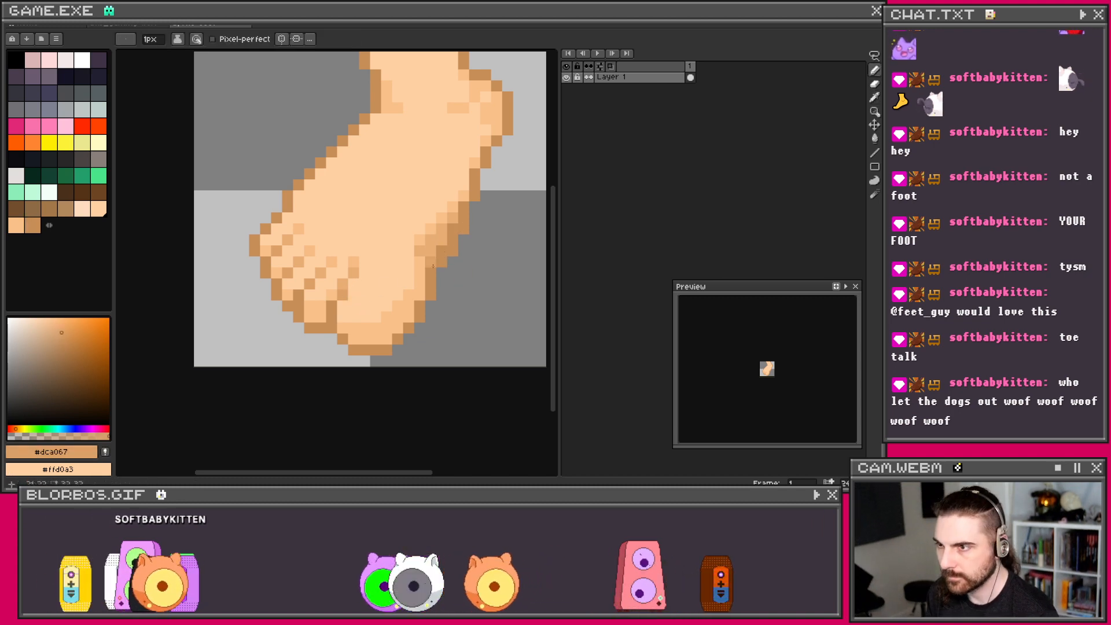
pyautogui.scroll(-3, 453, 228)
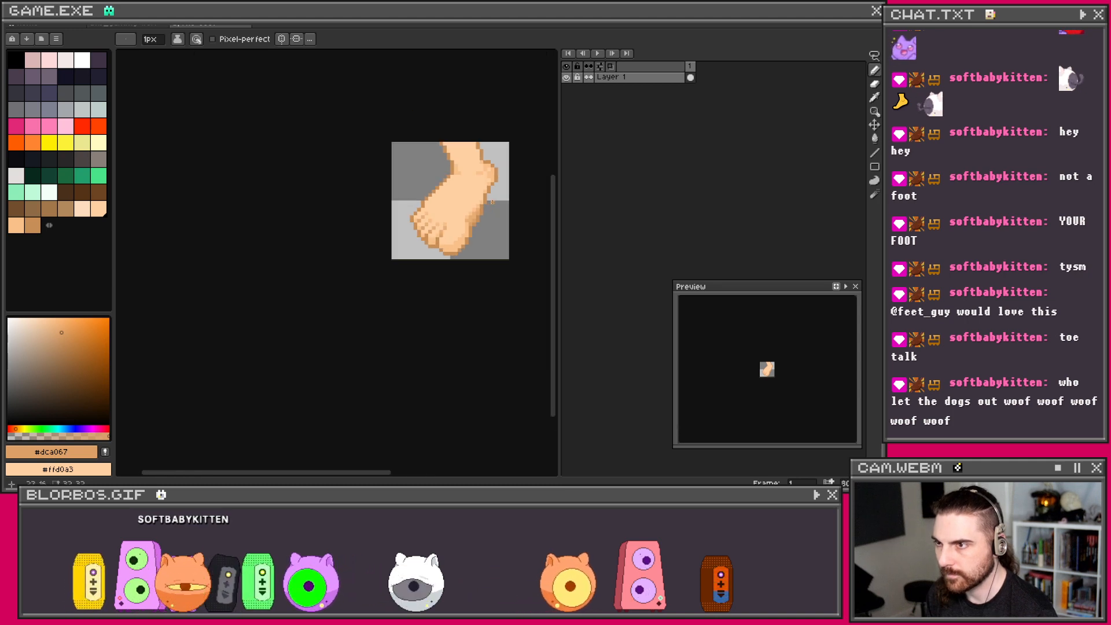
pyautogui.scroll(3, 485, 207)
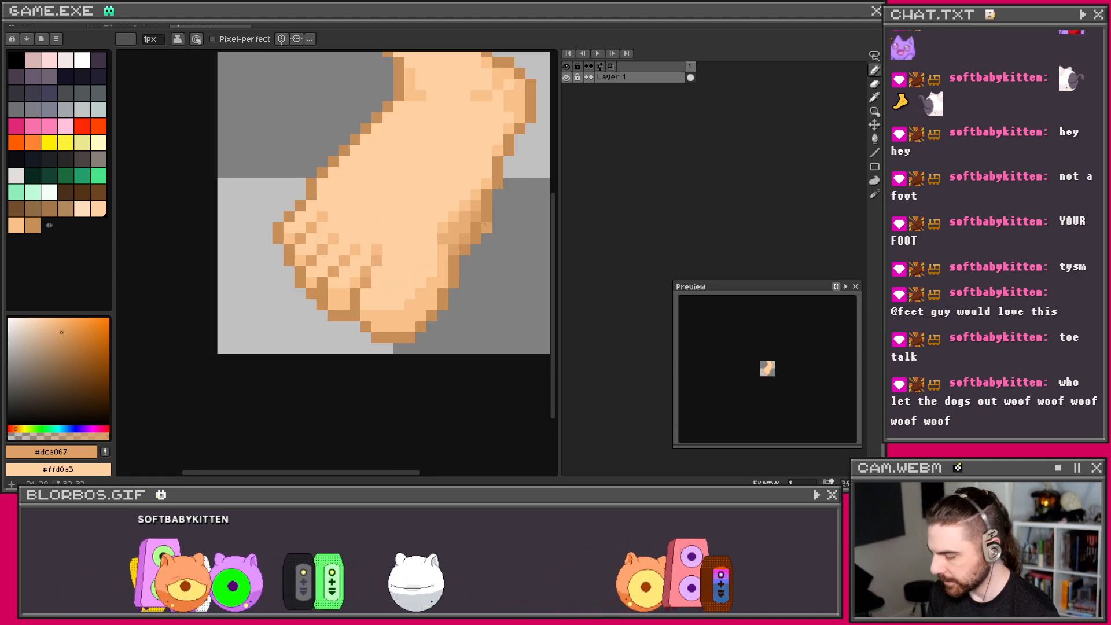
pyautogui.press('i')
pyautogui.click(442, 228)
pyautogui.press('b')
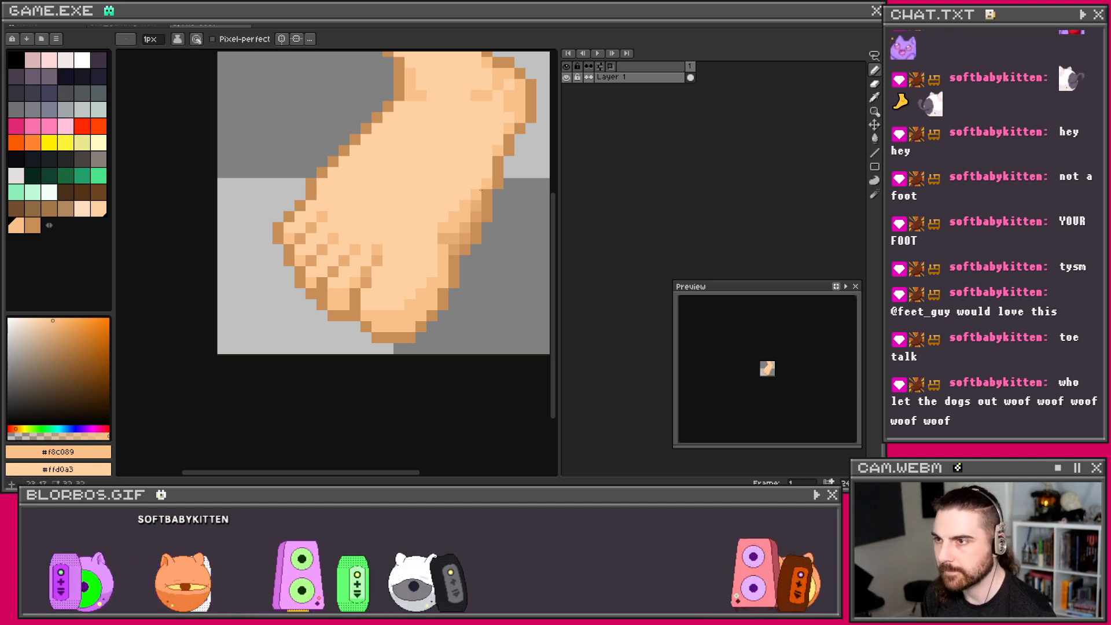
pyautogui.press('i')
pyautogui.click(455, 192)
pyautogui.press('b')
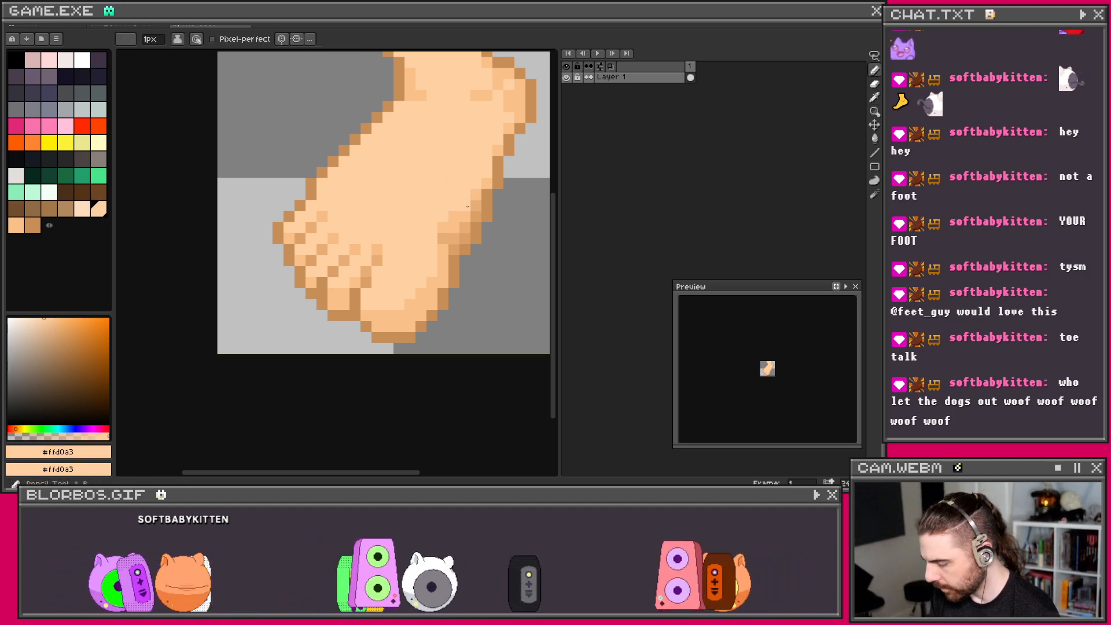
# Step: Choose a paler peach colour and Magic Wand-select the foot's light peach fill
pyautogui.scroll(-5, 450, 199)
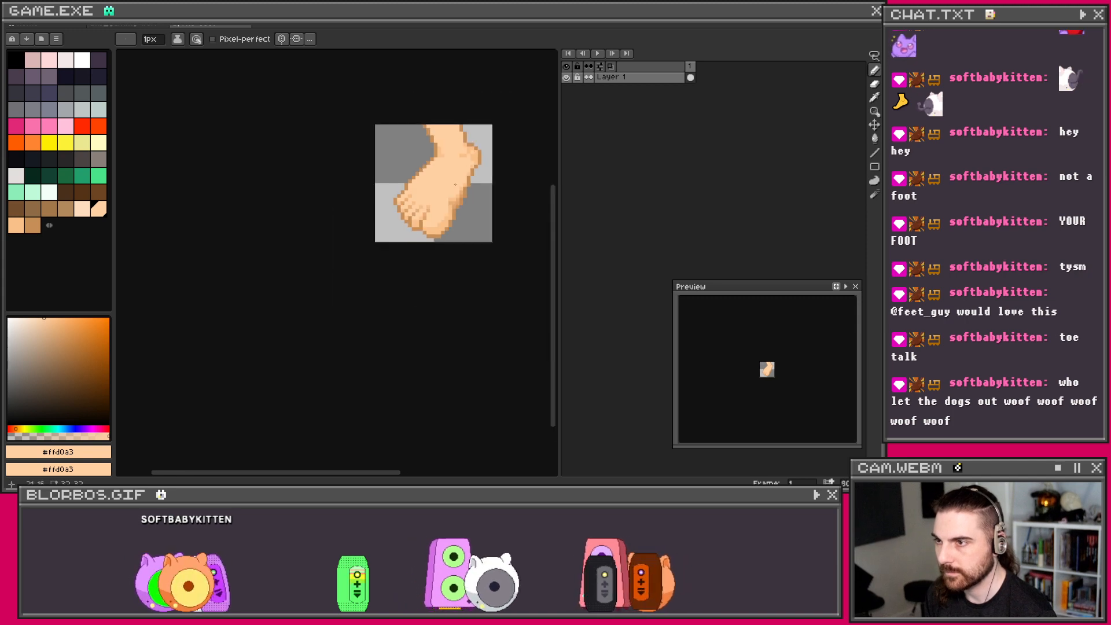
pyautogui.scroll(3, 446, 191)
pyautogui.scroll(-4, 445, 188)
pyautogui.scroll(1, 445, 185)
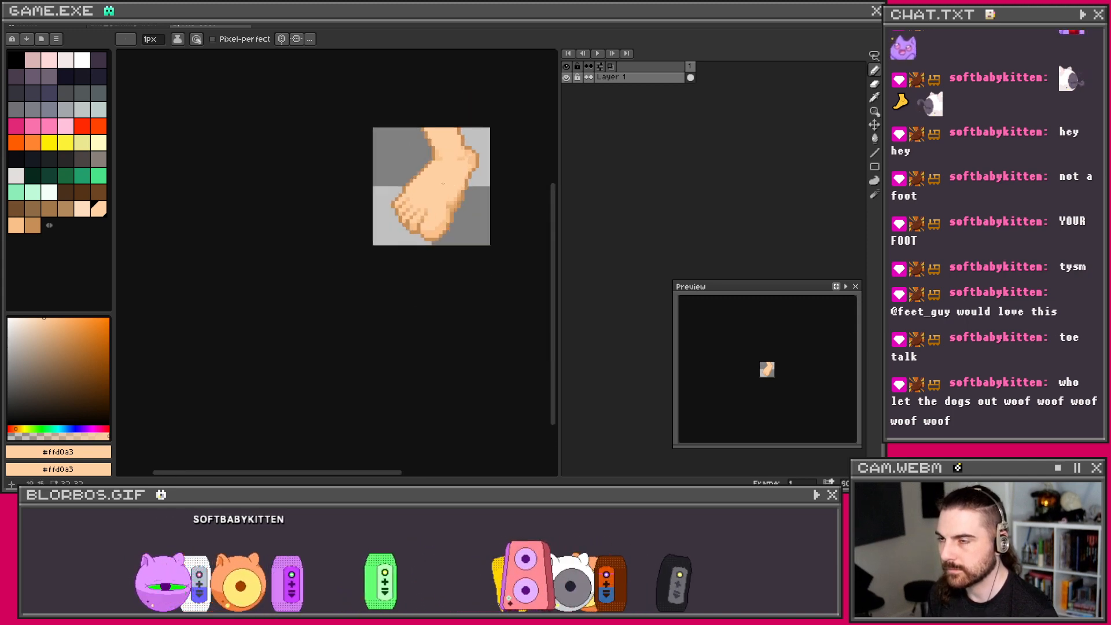
pyautogui.scroll(1, 443, 182)
pyautogui.moveTo(443, 183); pyautogui.dragTo(422, 227)
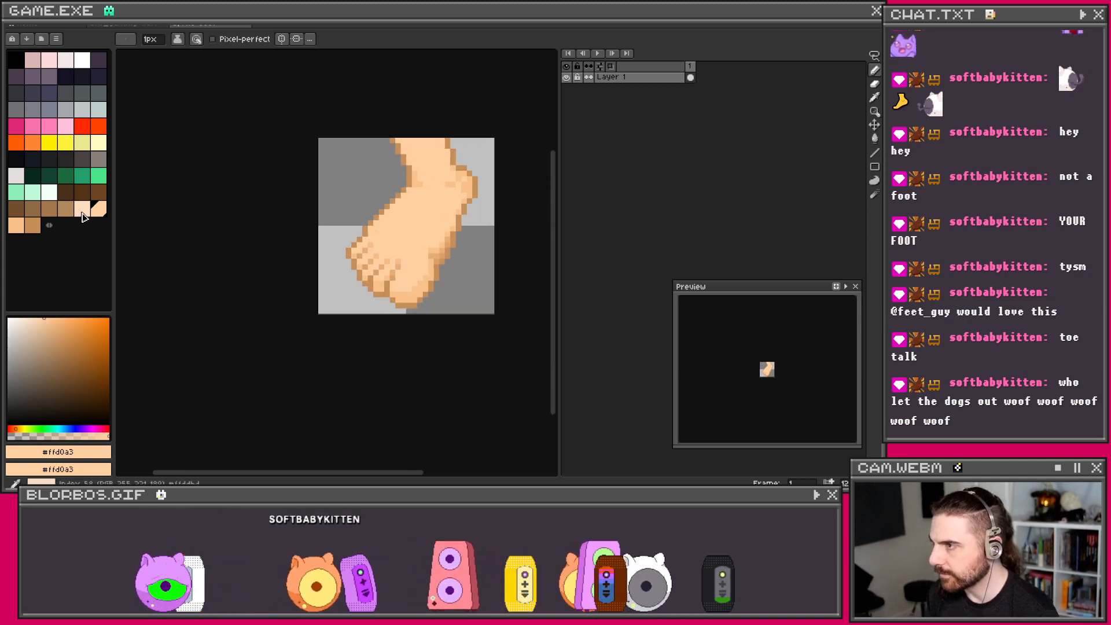
pyautogui.click(47, 331)
pyautogui.scroll(1, 432, 249)
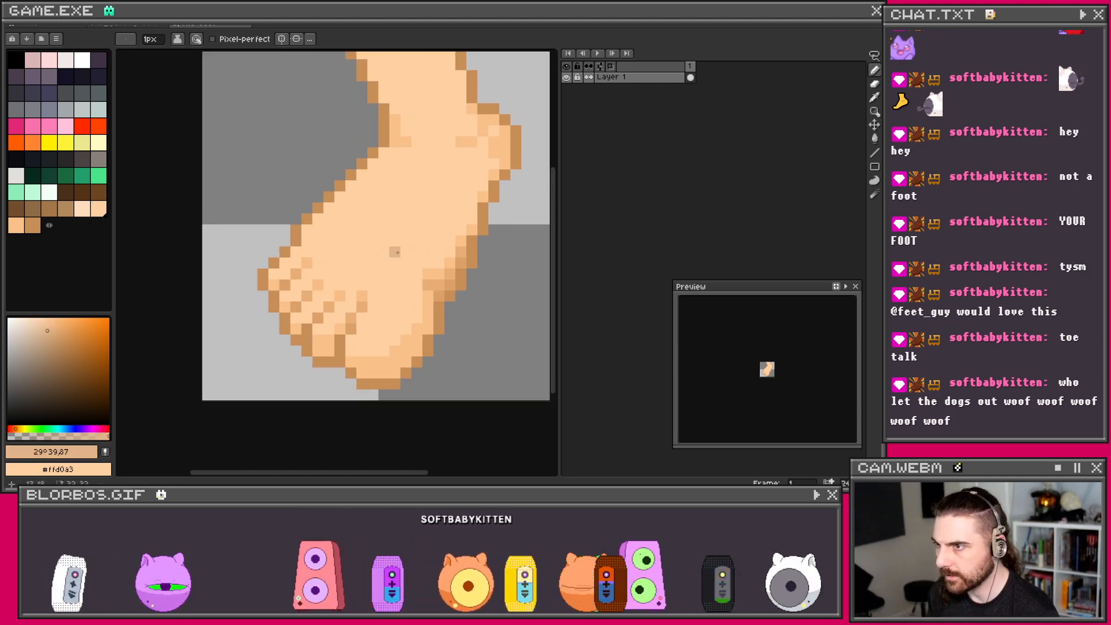
pyautogui.scroll(-1, 396, 230)
pyautogui.press('w')
pyautogui.click(396, 250)
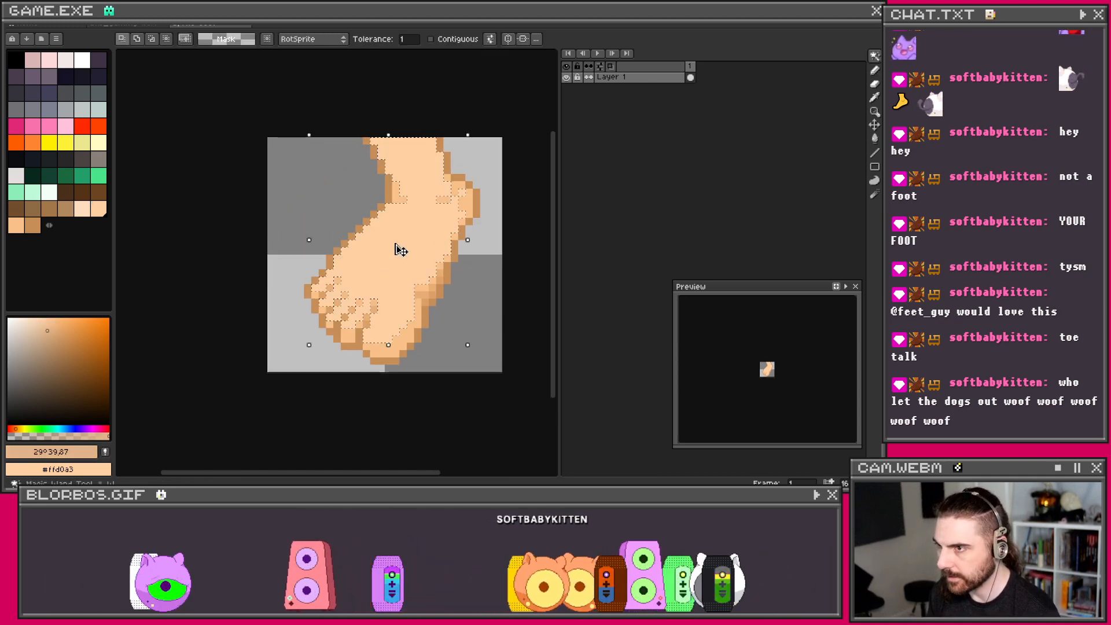
# Step: Try spraying pale peach speckles over the foot, then undo them
pyautogui.click(44, 326)
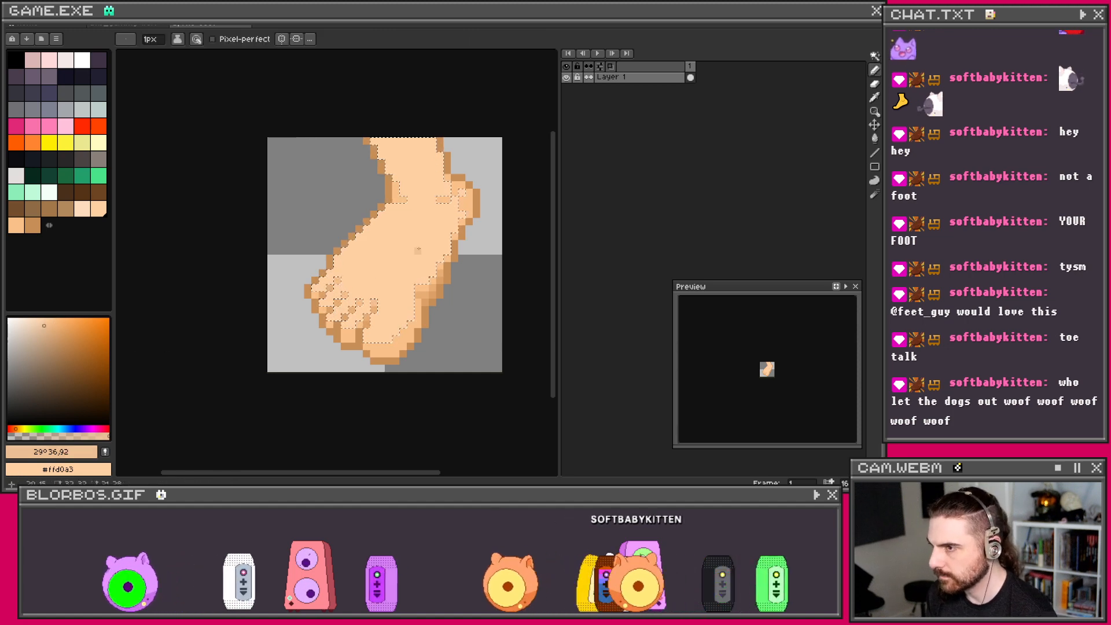
pyautogui.click(53, 321)
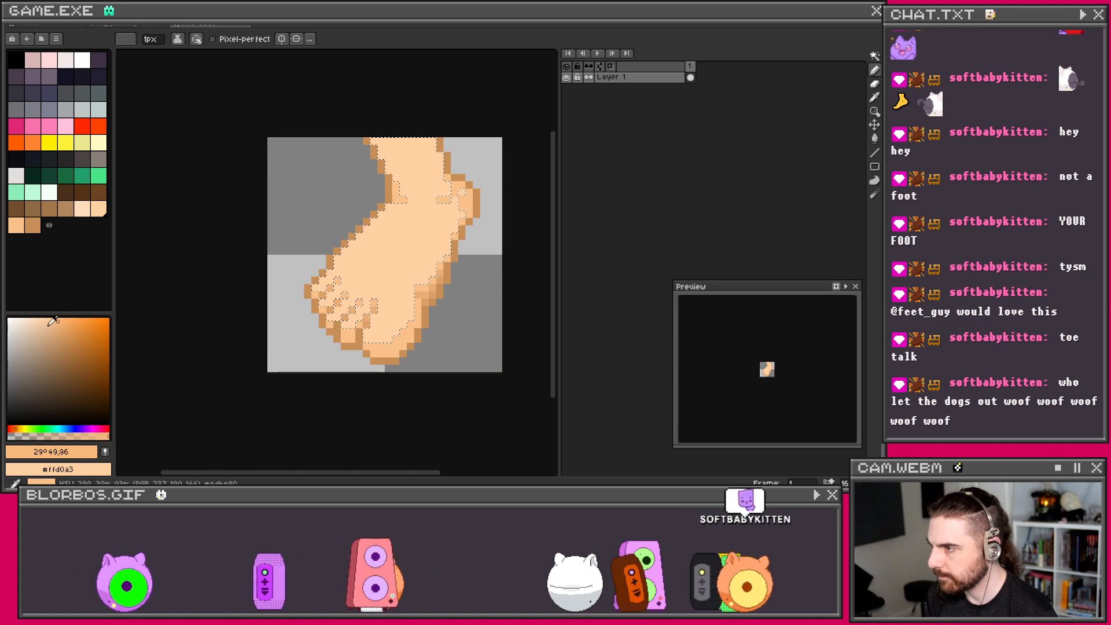
pyautogui.click(48, 320)
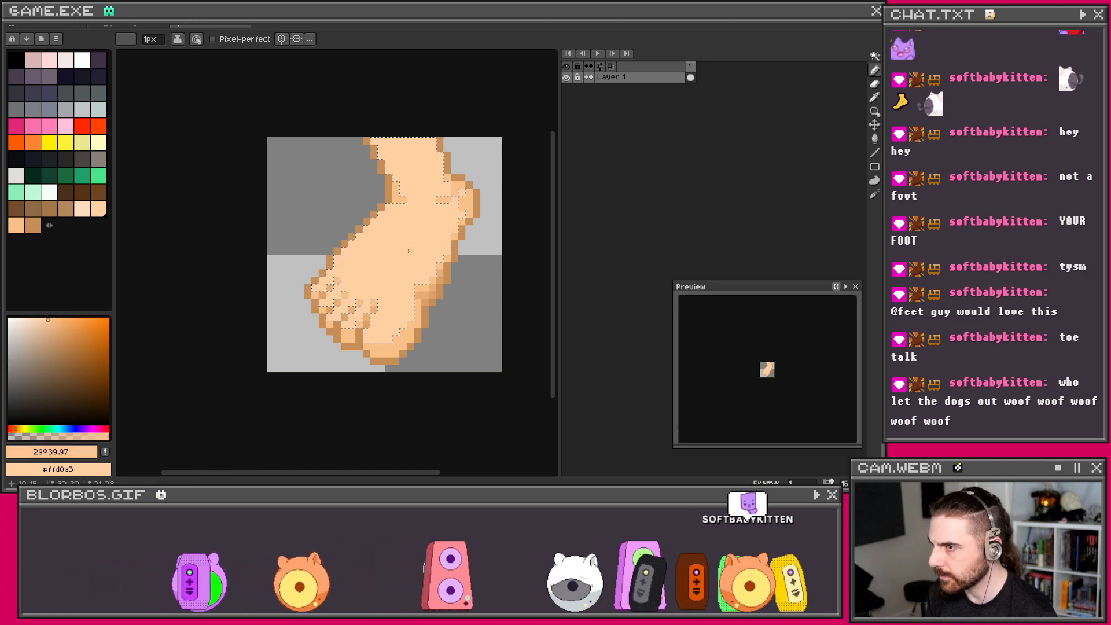
pyautogui.hotkey('shift', 'b')
pyautogui.moveTo(399, 251)
pyautogui.mouseDown()
pyautogui.moveTo(374, 252)
pyautogui.moveTo(430, 227)
pyautogui.mouseUp()
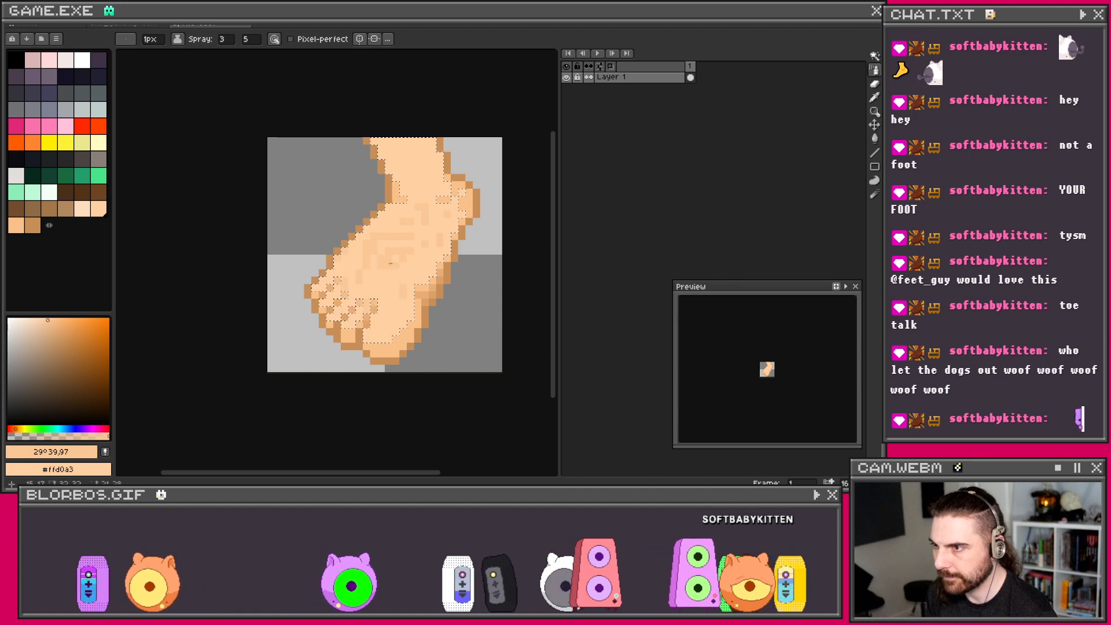
pyautogui.hotkey('ctrl', 'z')
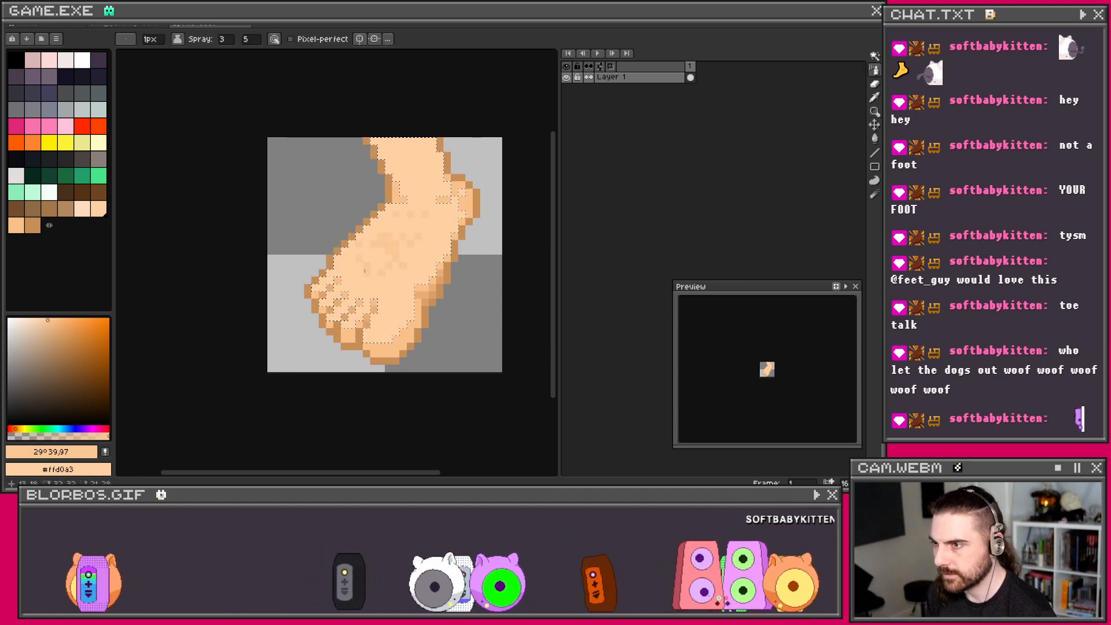
pyautogui.hotkey('ctrl', 'z')
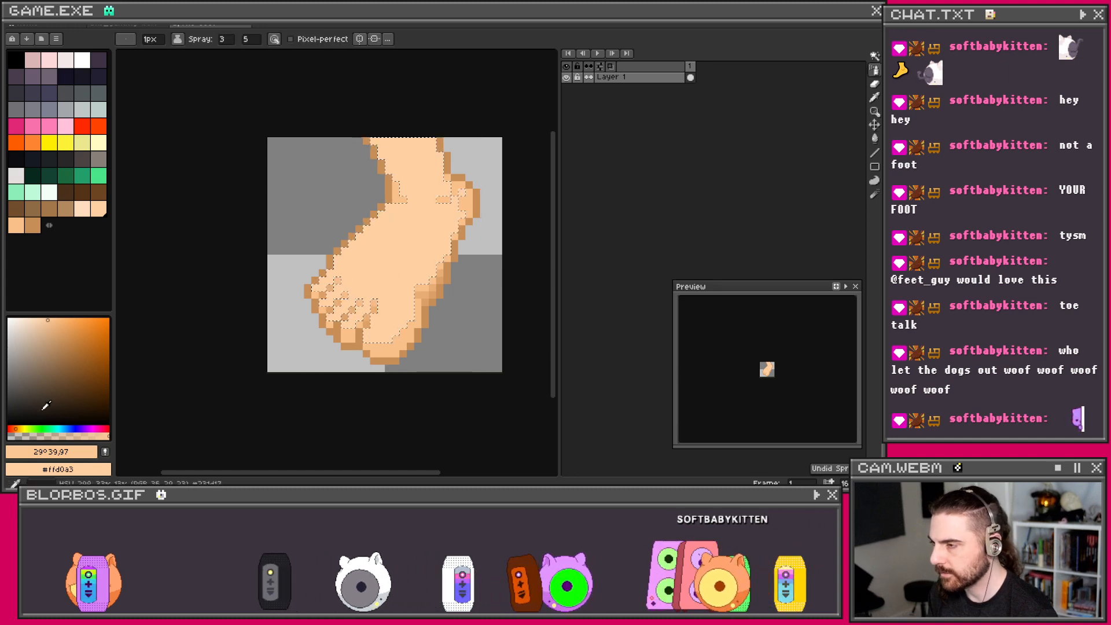
# Step: Spray a darker tan (29°, 40, 96) diagonally across the foot and pencil a short darker stroke
pyautogui.click(44, 321)
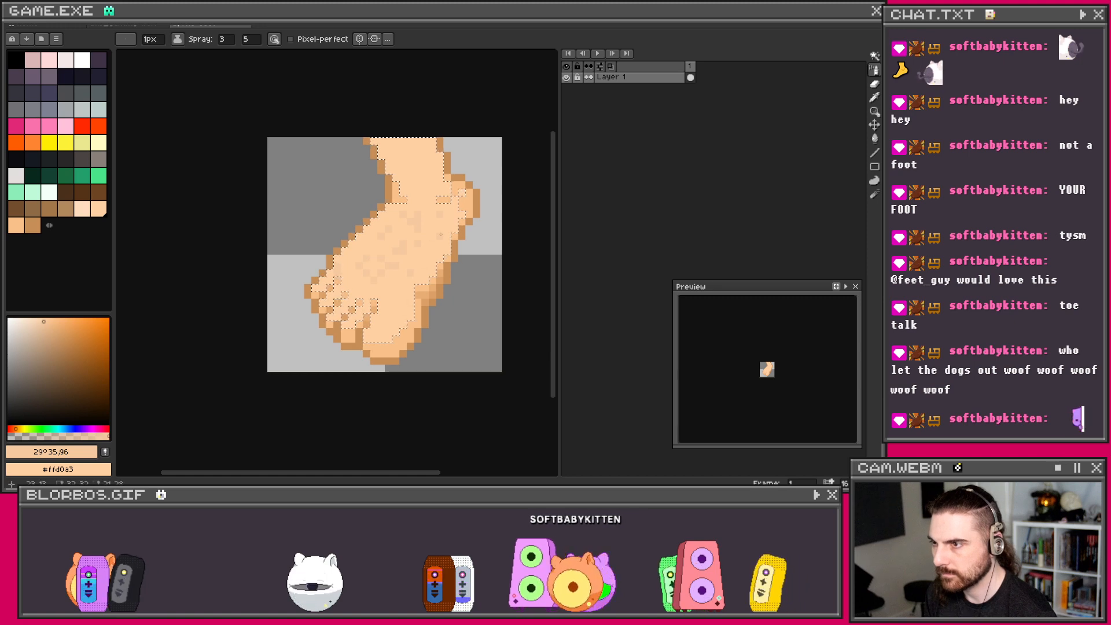
pyautogui.scroll(-2, 442, 221)
pyautogui.scroll(3, 430, 234)
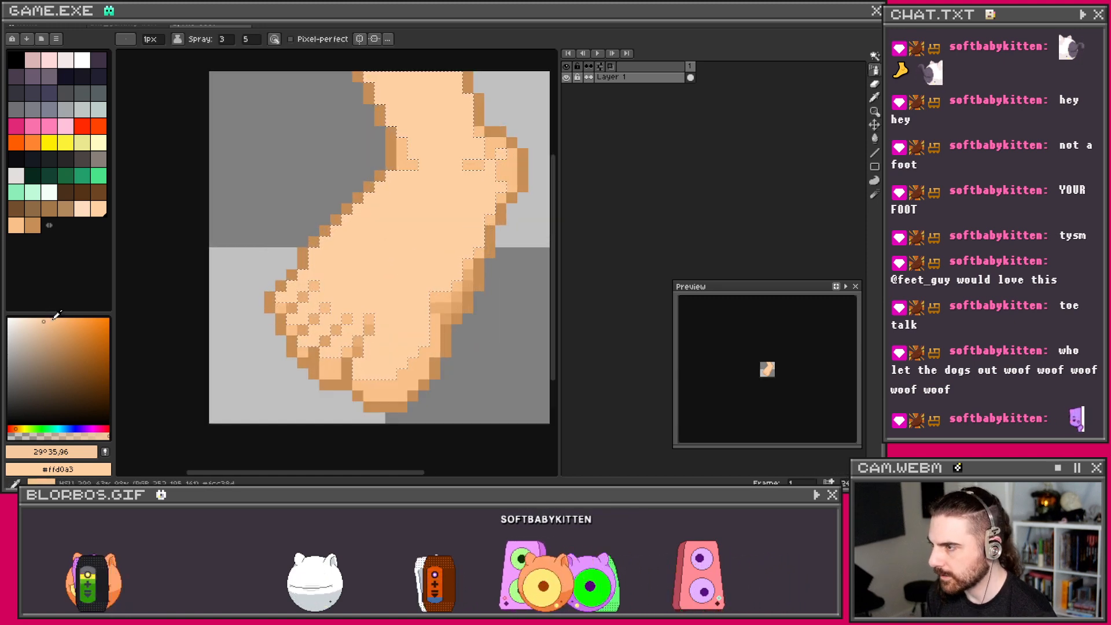
pyautogui.click(48, 321)
pyautogui.moveTo(338, 289); pyautogui.dragTo(441, 200)
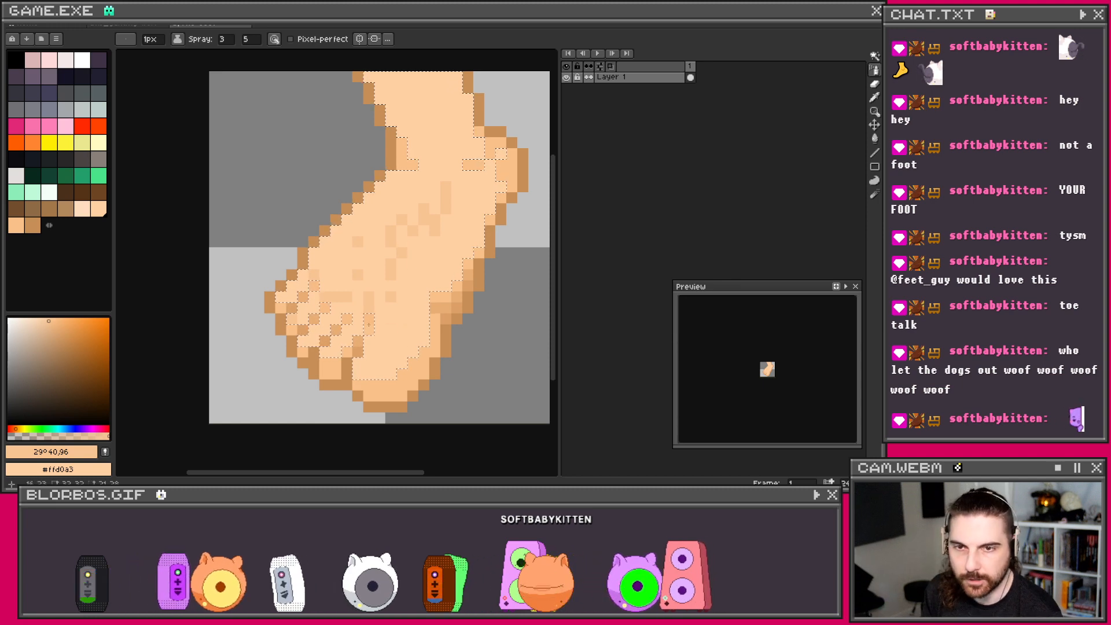
pyautogui.scroll(1, 355, 341)
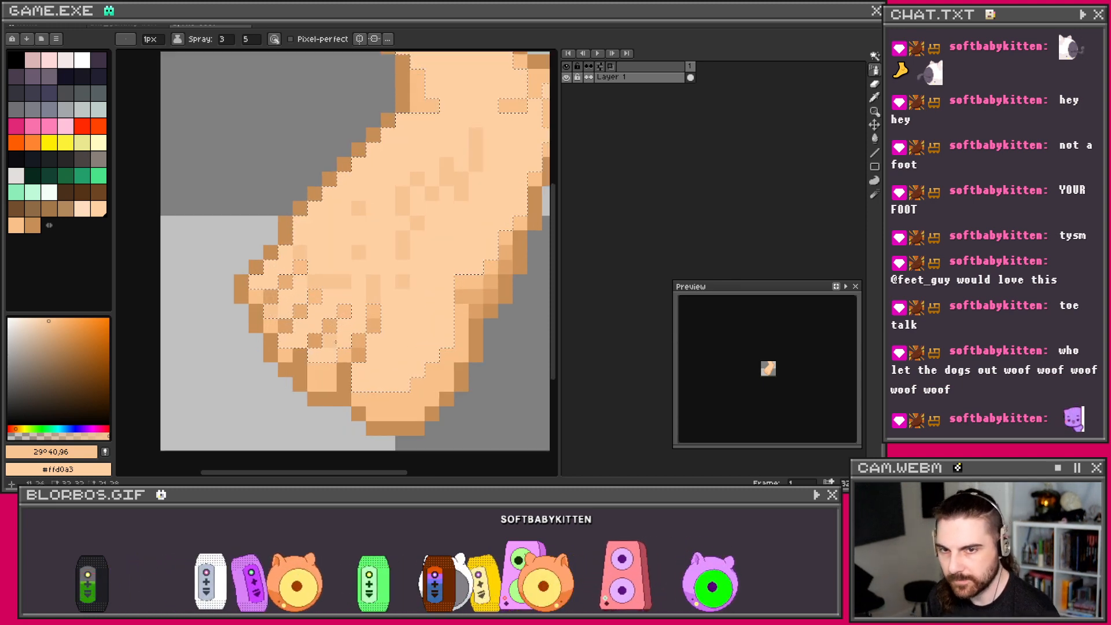
pyautogui.press('b')
pyautogui.moveTo(372, 342); pyautogui.dragTo(408, 329)
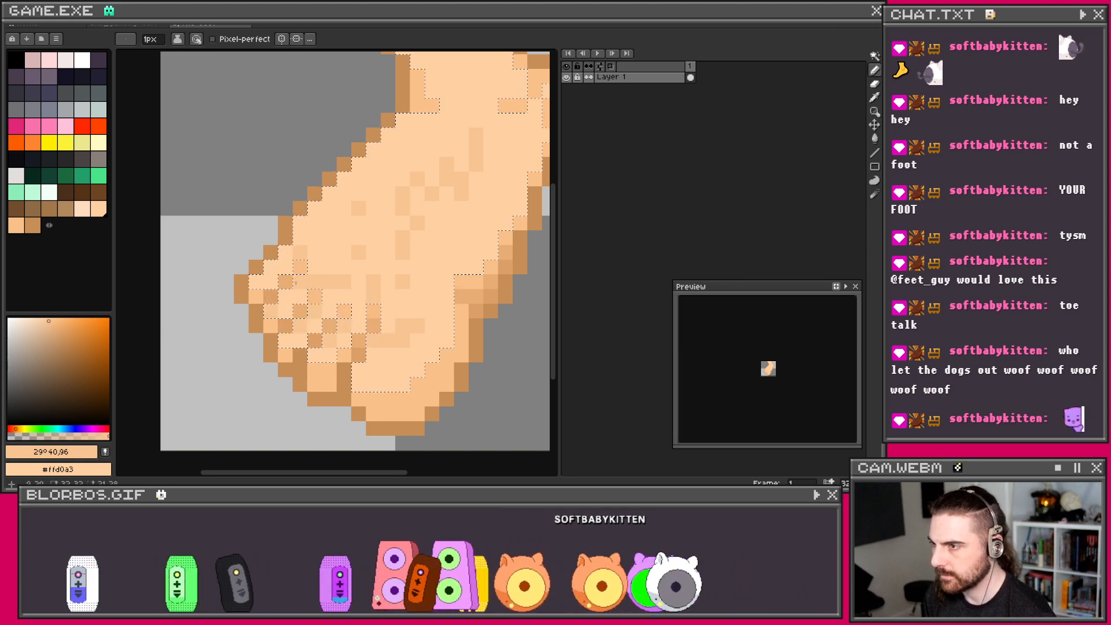
# Step: Tune swatch Idx-58 to pale pink-peach (30°, 24, 98), highlight the big toenail, then deselect
pyautogui.scroll(-1, 359, 213)
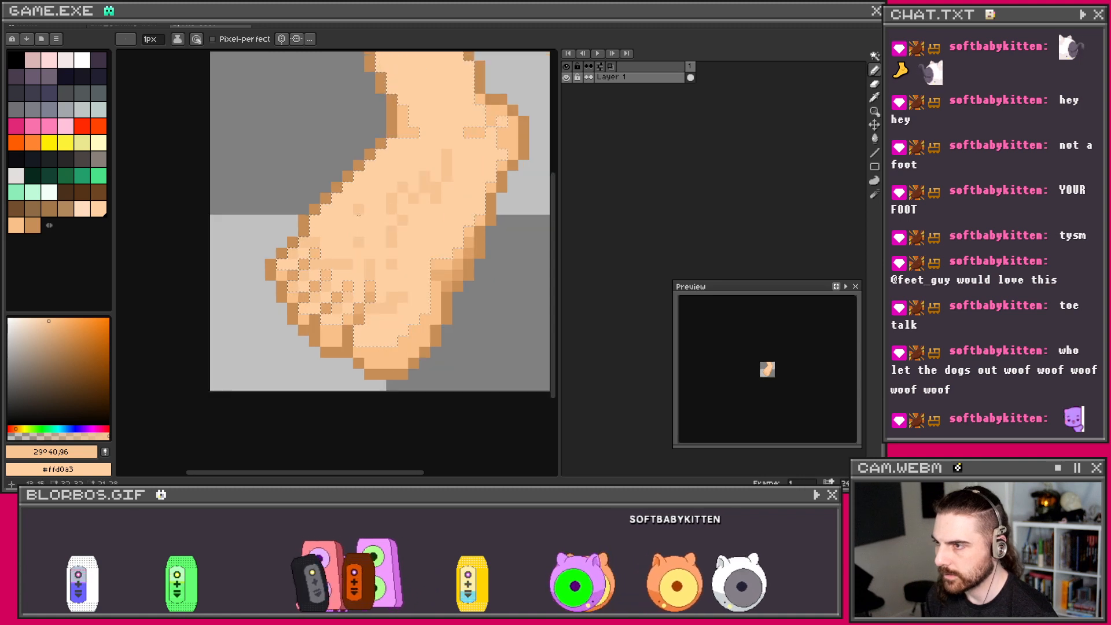
pyautogui.moveTo(390, 281); pyautogui.dragTo(355, 300)
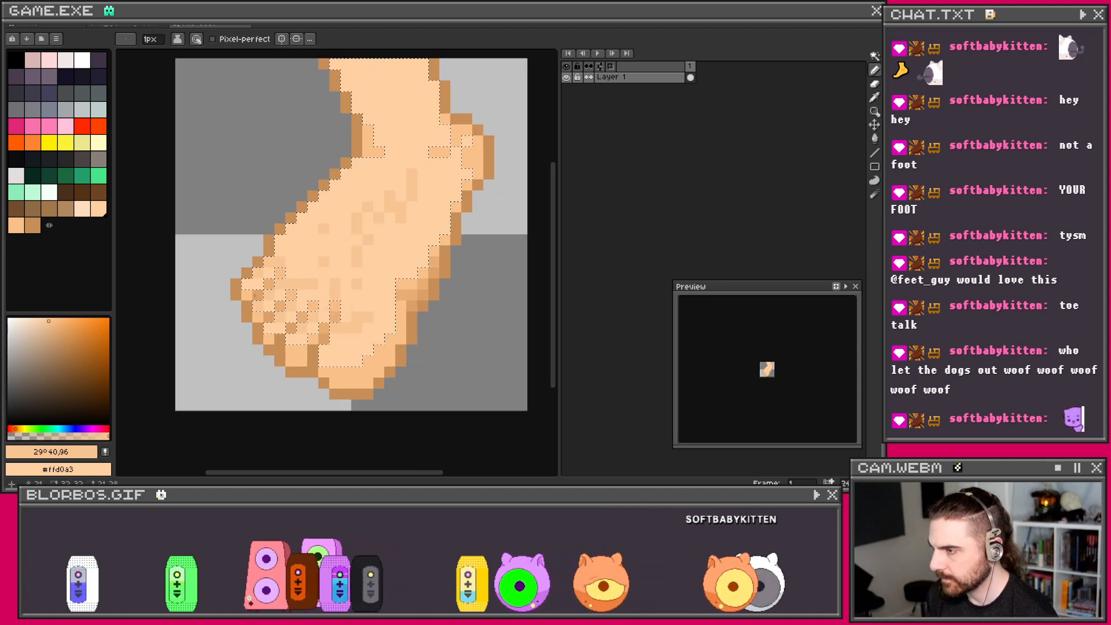
pyautogui.click(84, 210)
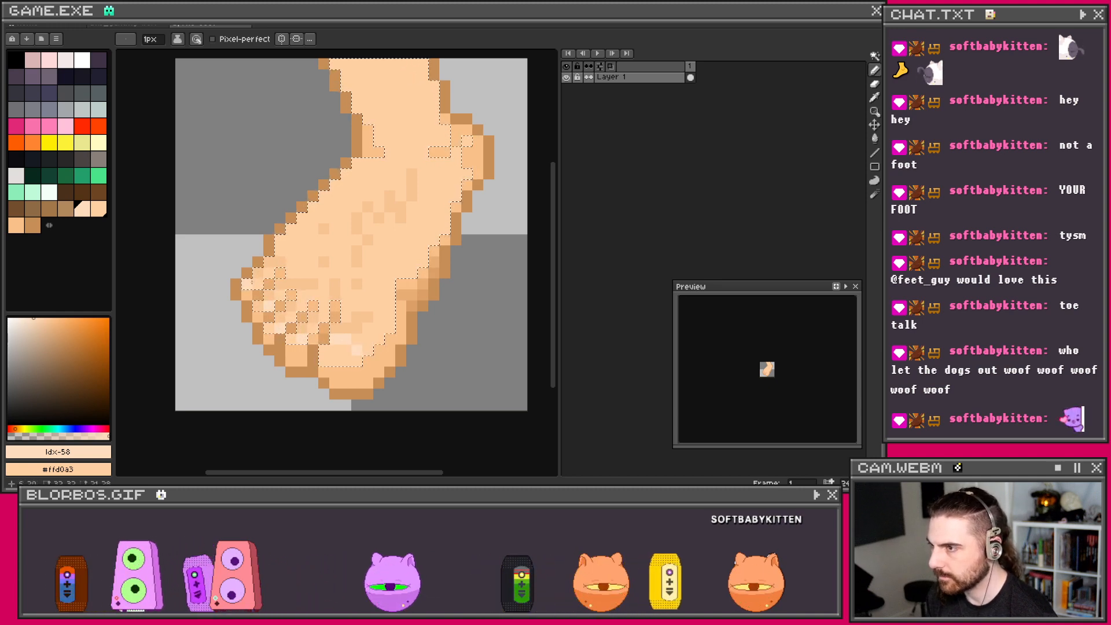
pyautogui.click(15, 426)
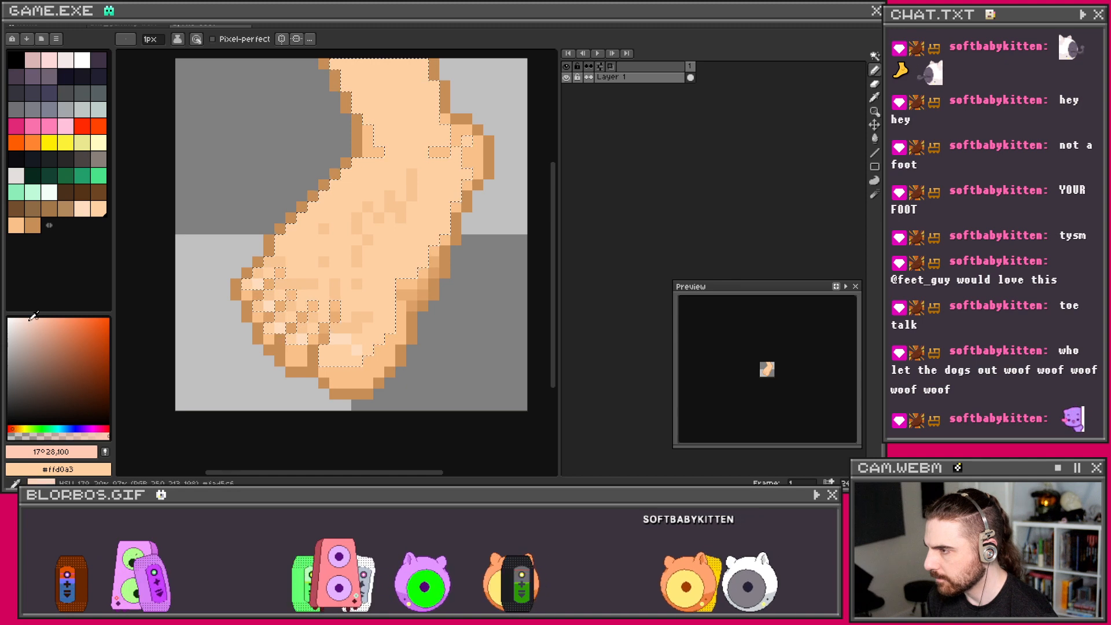
pyautogui.click(16, 428)
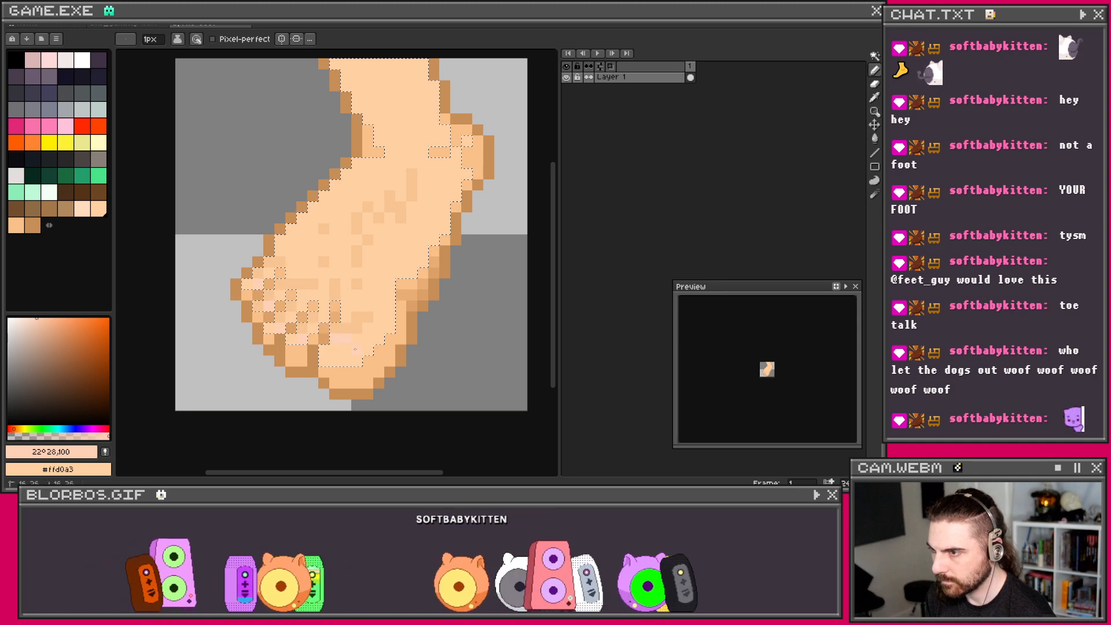
pyautogui.click(33, 318)
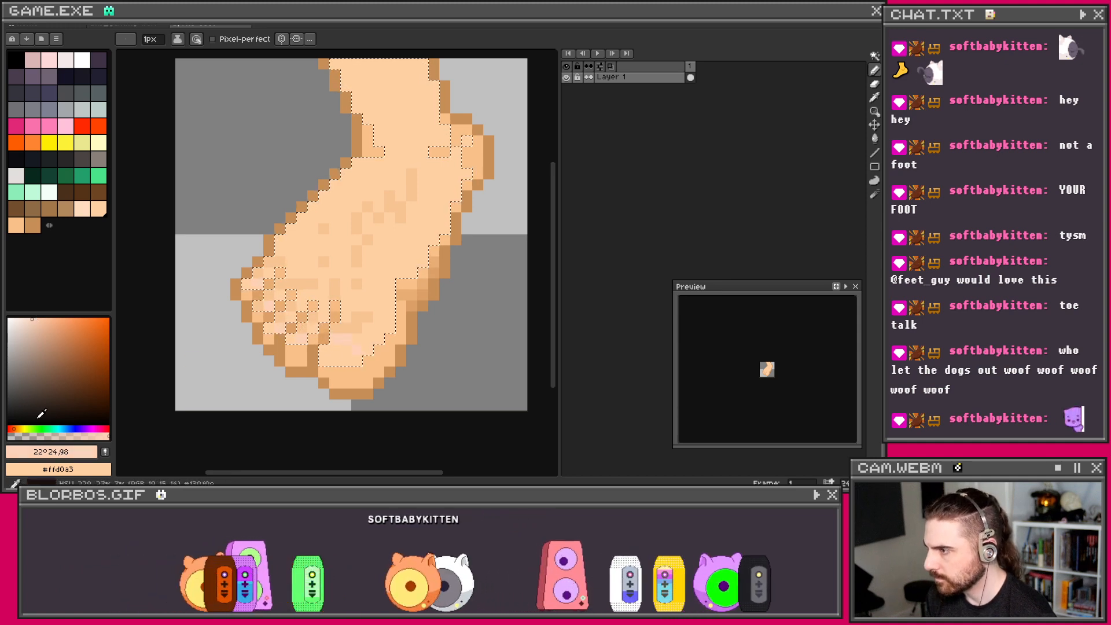
pyautogui.click(20, 428)
pyautogui.moveTo(356, 360); pyautogui.dragTo(334, 350)
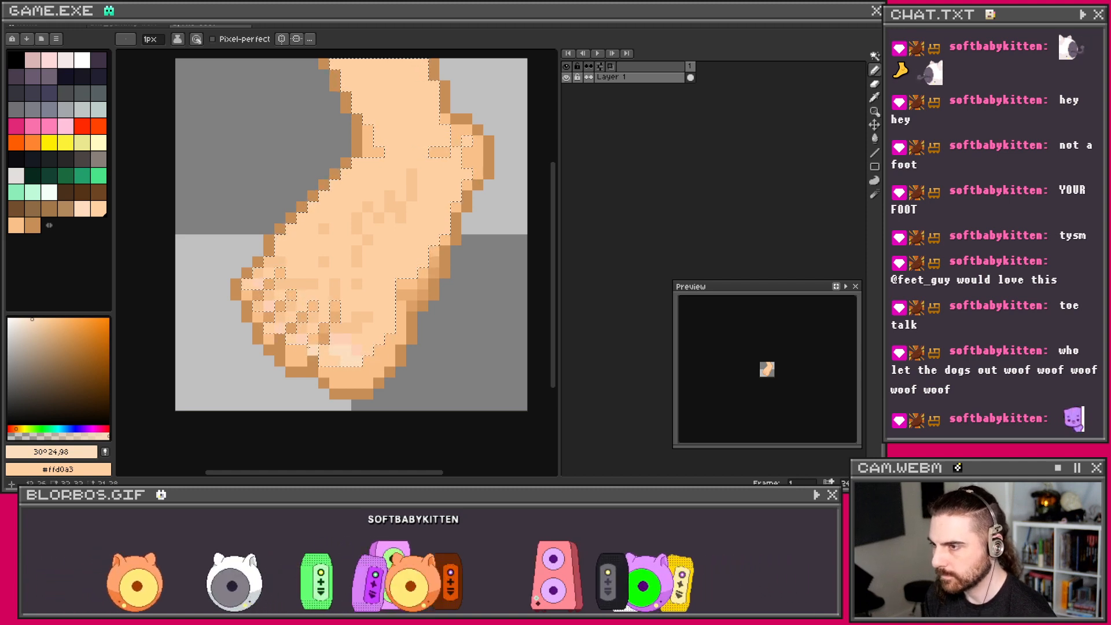
pyautogui.hotkey('ctrl', 'd')
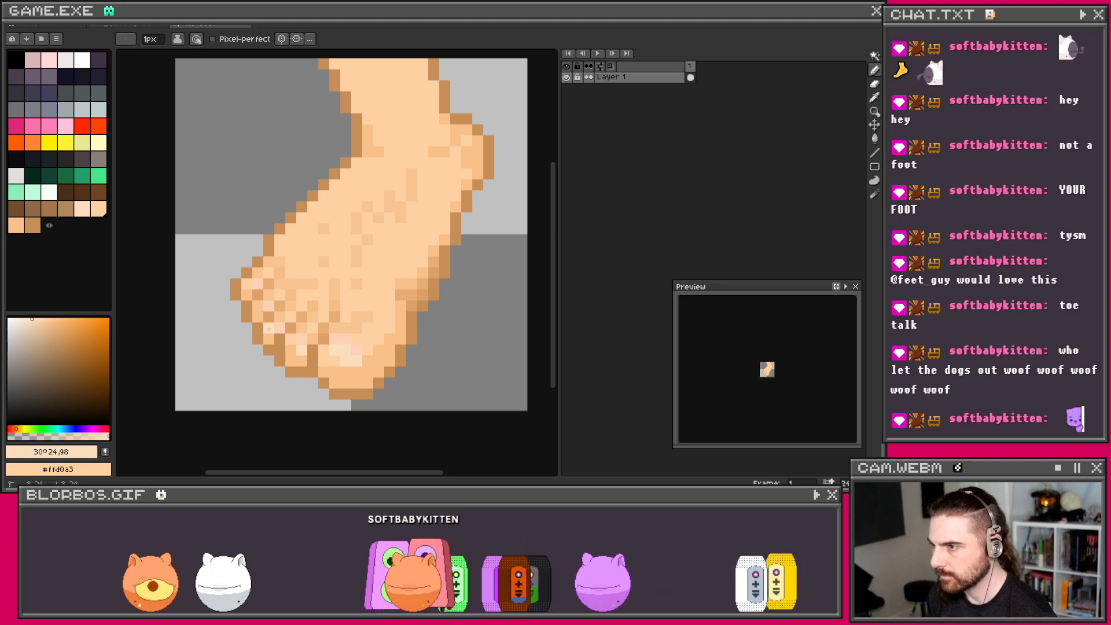
# Step: Sample the light peach skin as foreground and the darker tan as background, then return to the Pencil
pyautogui.scroll(-3, 296, 227)
pyautogui.scroll(-1, 301, 212)
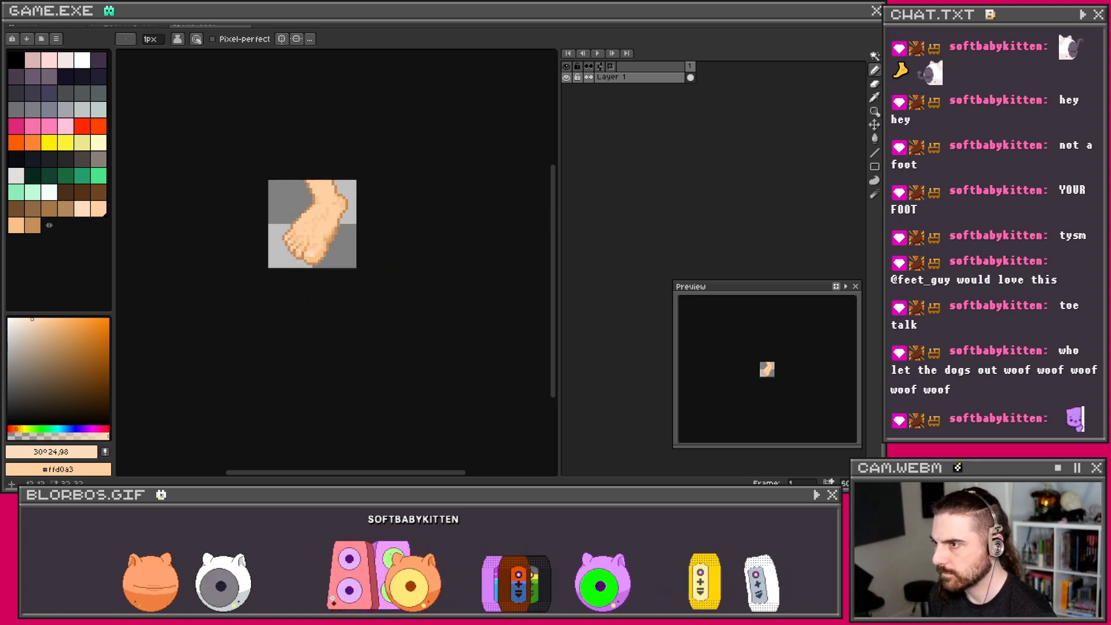
pyautogui.scroll(3, 299, 230)
pyautogui.scroll(-1, 317, 260)
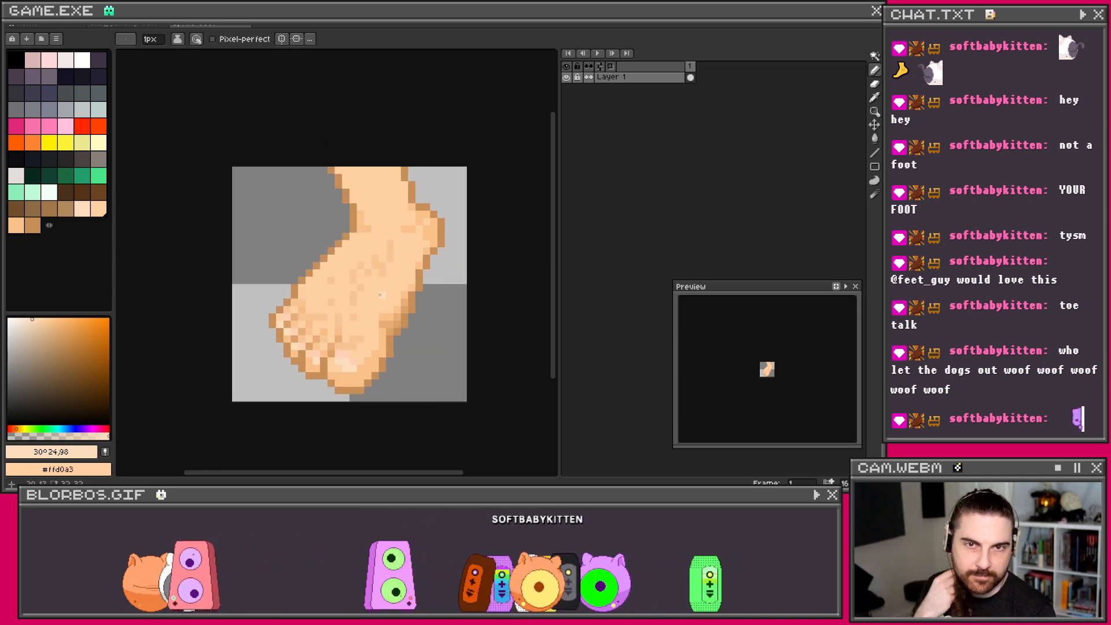
pyautogui.press('i')
pyautogui.scroll(1, 422, 233)
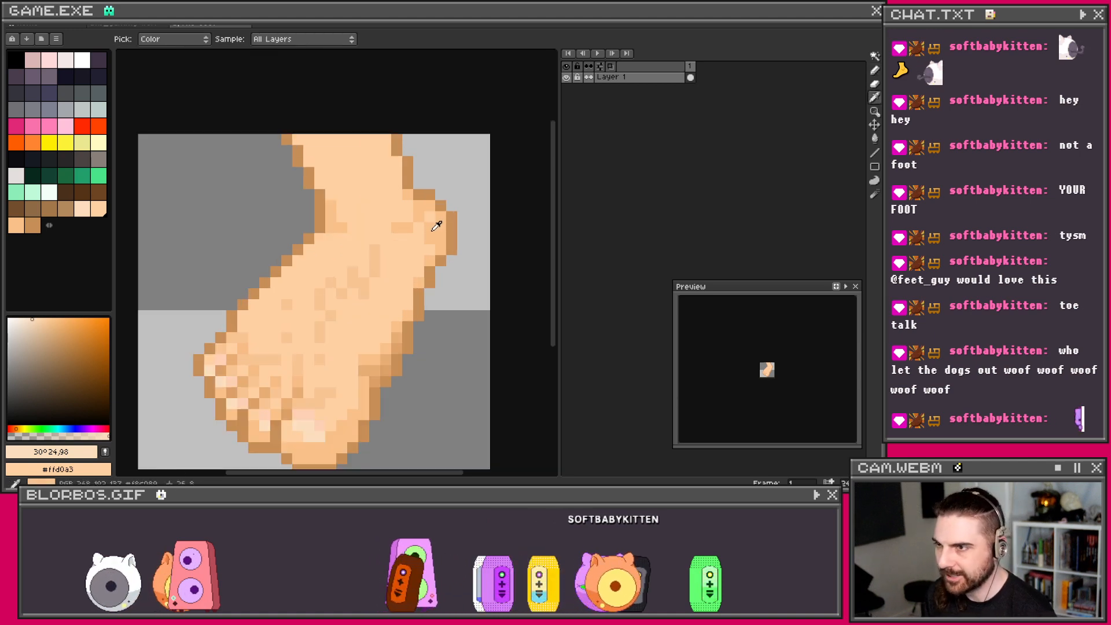
pyautogui.click(373, 359)
pyautogui.rightClick(379, 359)
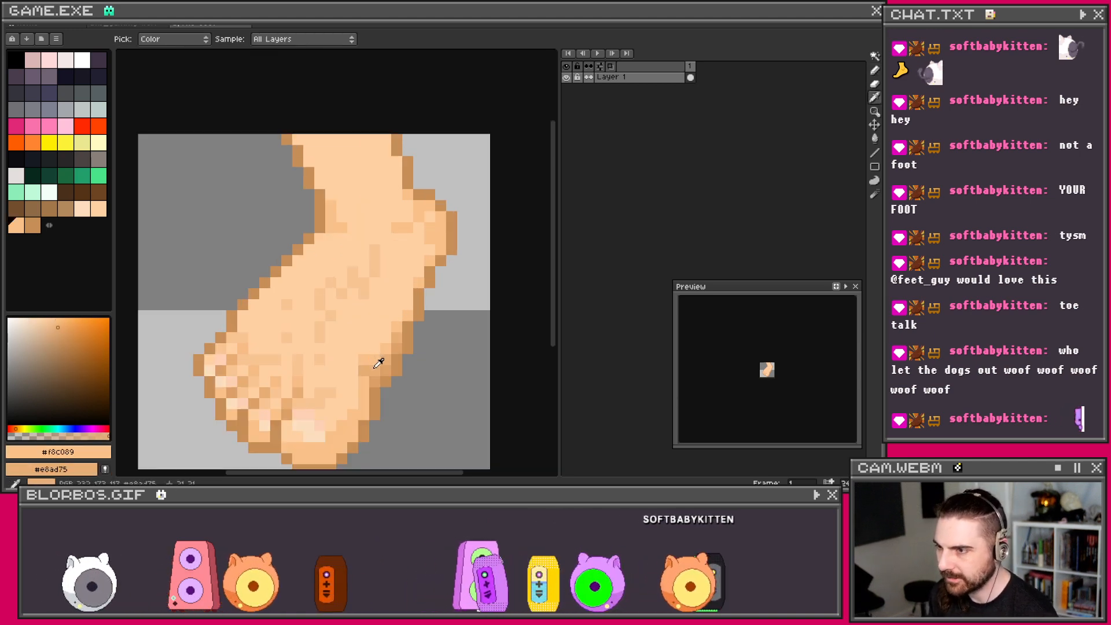
pyautogui.press('b')
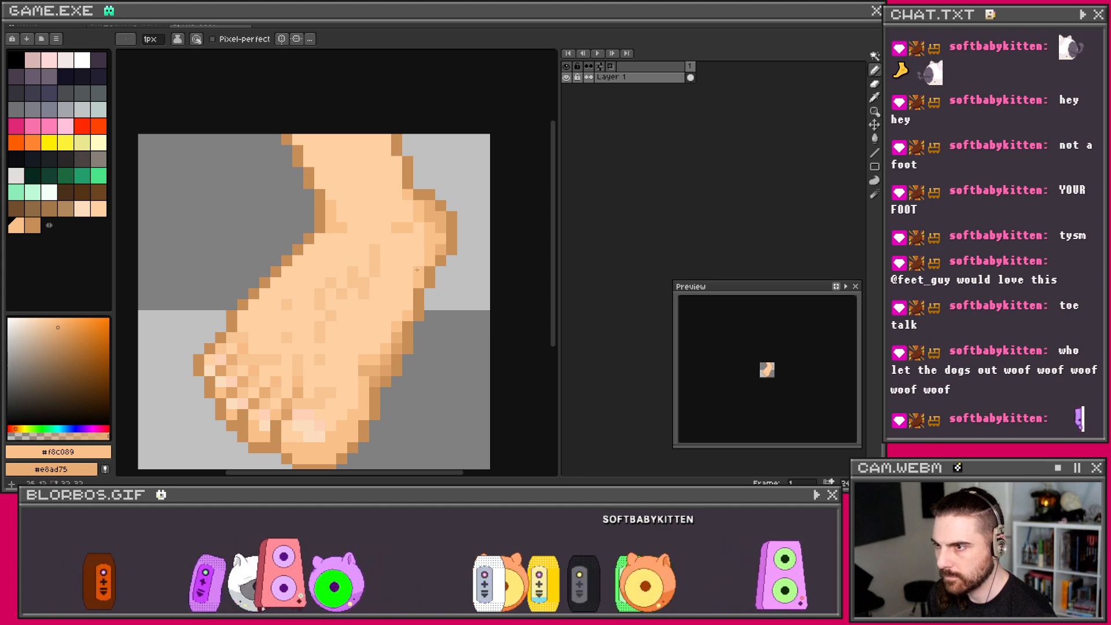
# Step: Zoom in and out to inspect the foot, then bring up the menu bar commands
pyautogui.scroll(-3, 444, 252)
pyautogui.scroll(3, 445, 253)
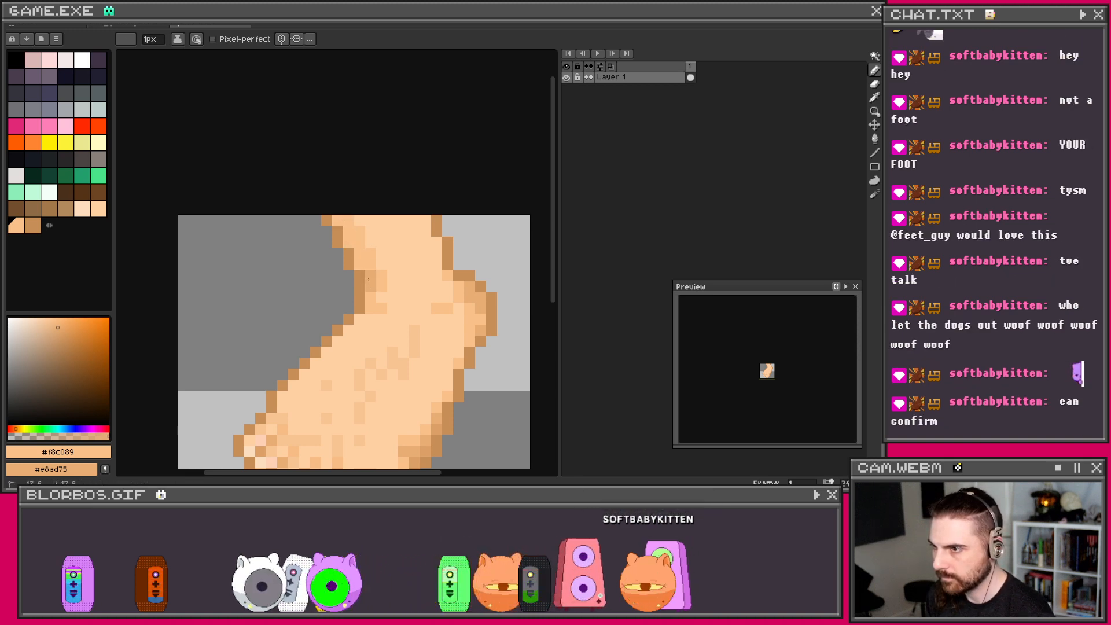
pyautogui.scroll(-4, 336, 222)
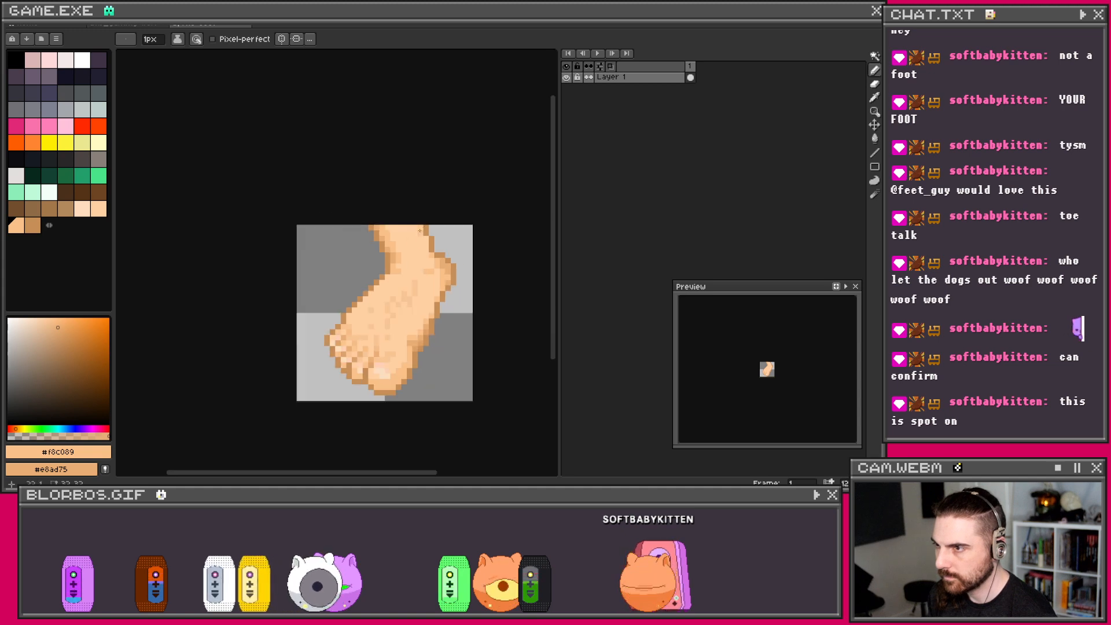
pyautogui.scroll(3, 424, 251)
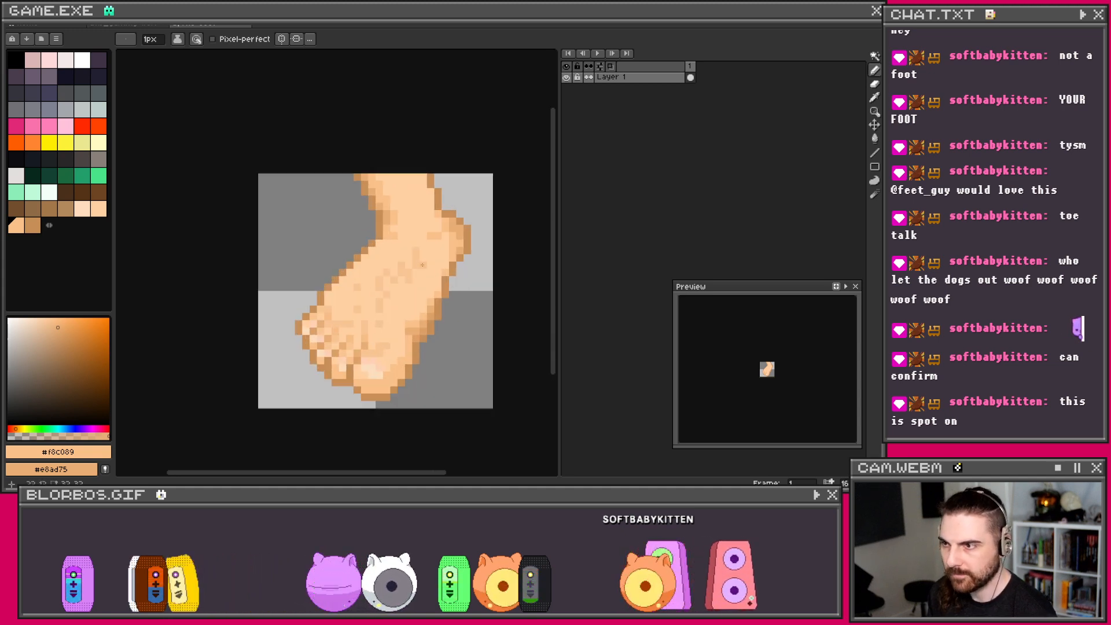
pyautogui.scroll(-1, 347, 298)
pyautogui.scroll(1, 380, 305)
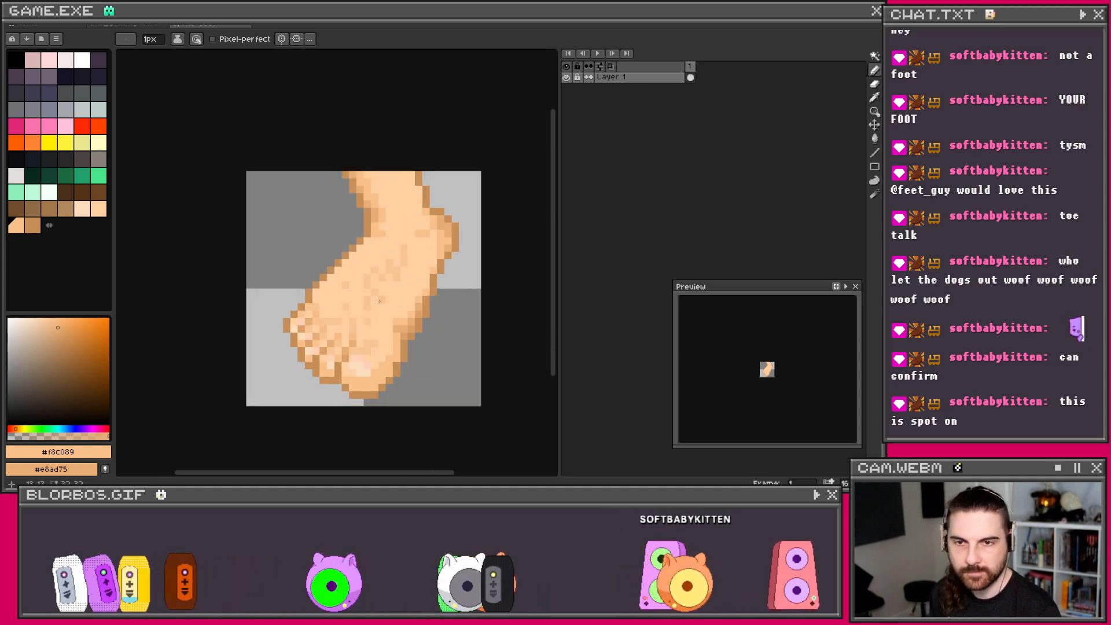
pyautogui.click(22, 25)
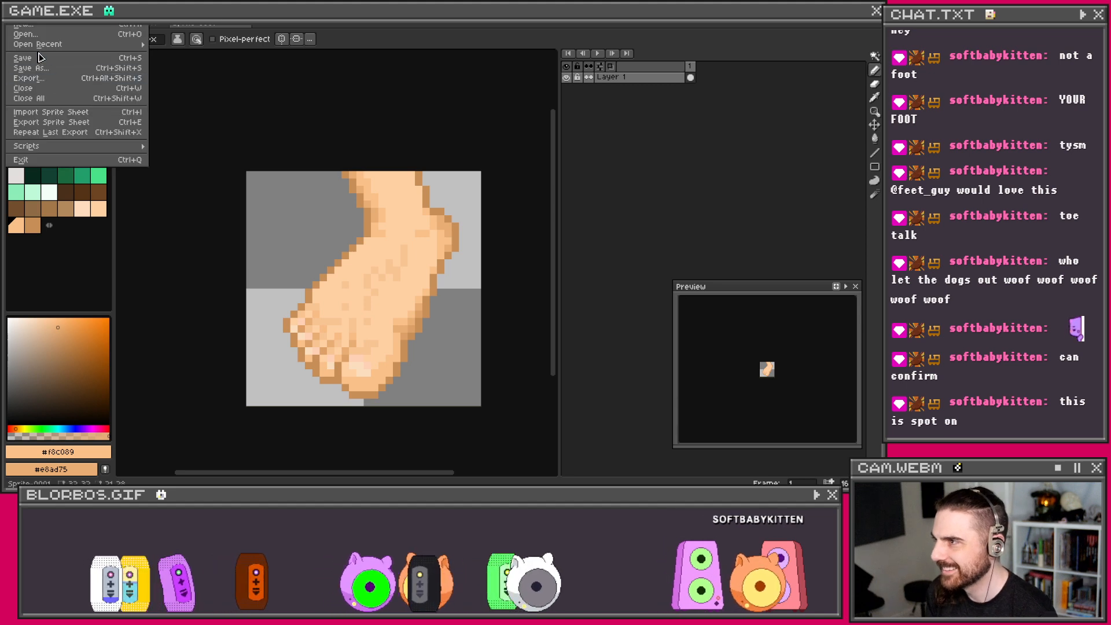
# Step: Shift the foot's hue to 6 in the Hue/Saturation adjustment, previewing a slightly yellower peach
pyautogui.moveTo(34, 15)
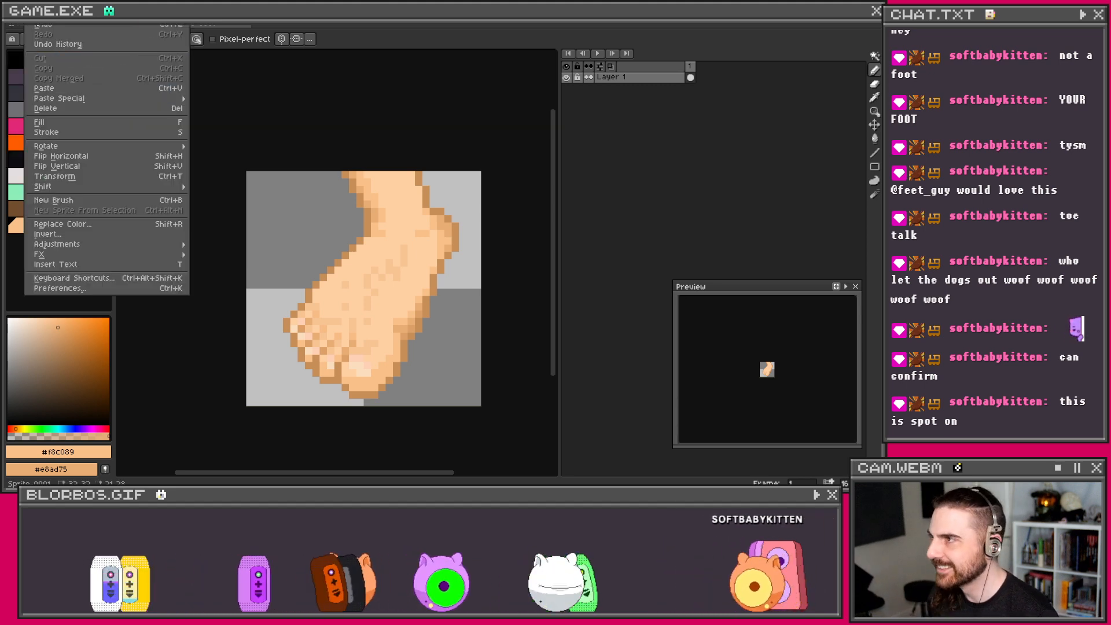
pyautogui.moveTo(64, 244)
pyautogui.click(222, 254)
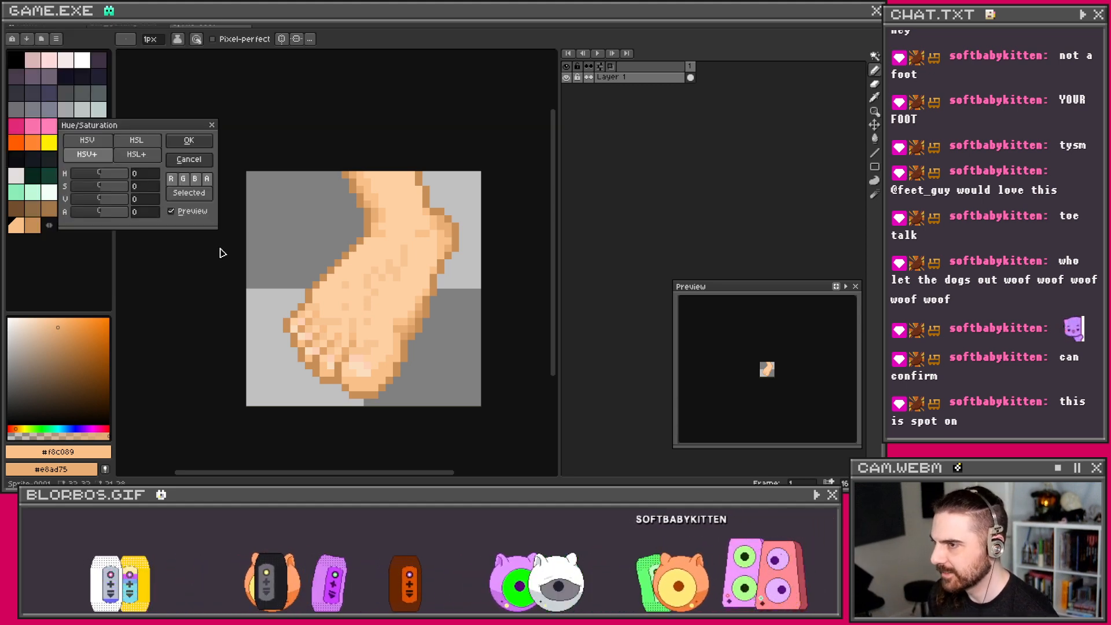
pyautogui.moveTo(100, 178); pyautogui.dragTo(102, 179)
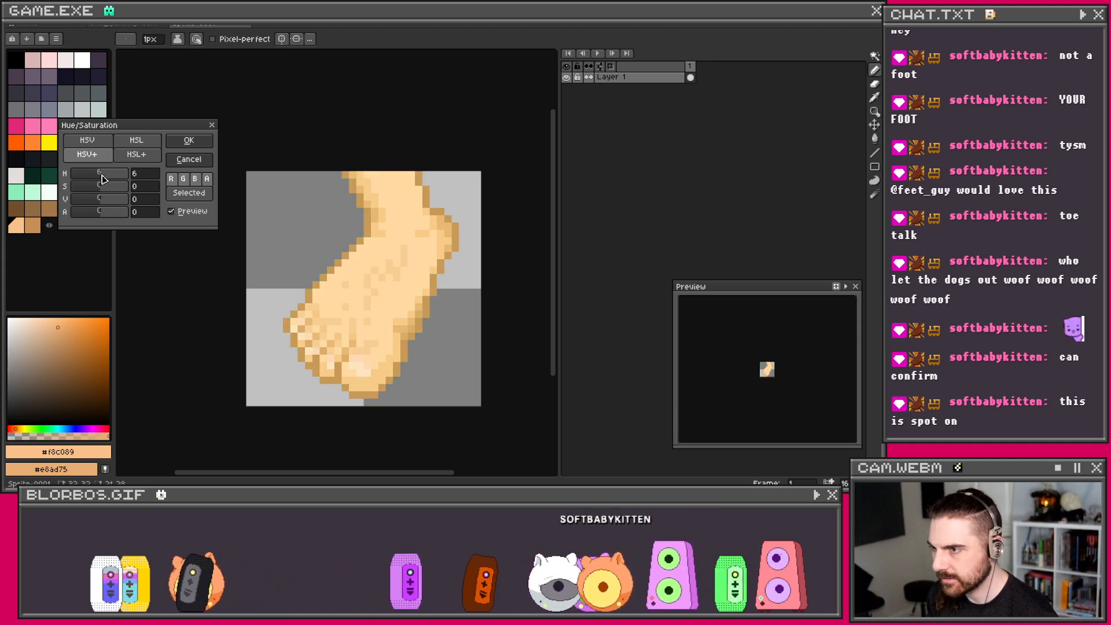
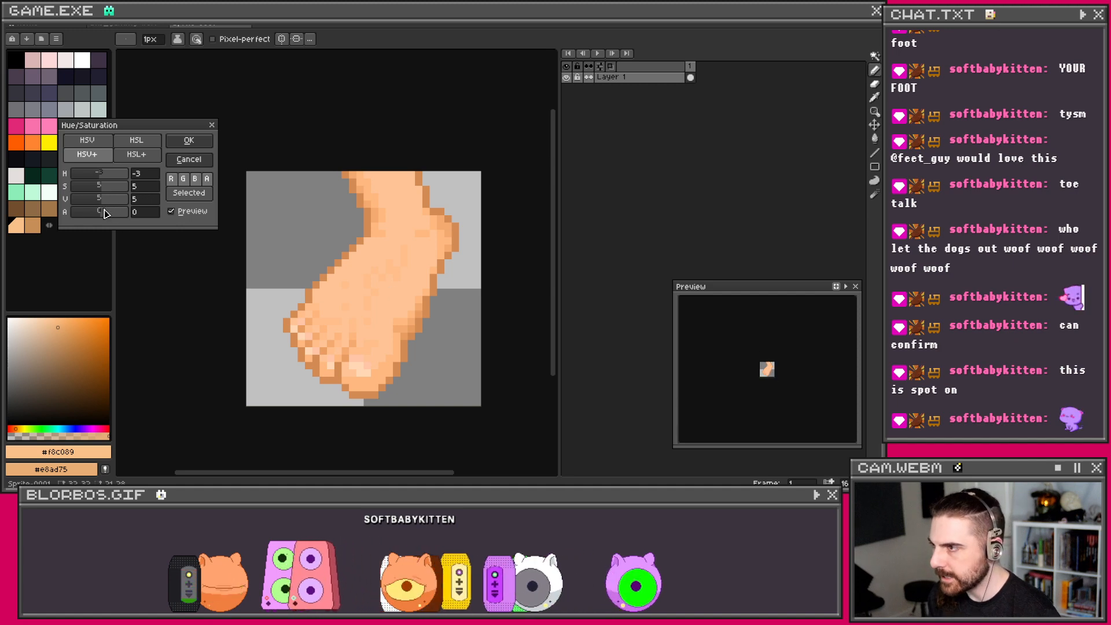
# Step: Compare HSL, HSV and HSV+ modes, then apply HSV+ with hue −3, saturation 5, value 5 to the foot
pyautogui.click(149, 157)
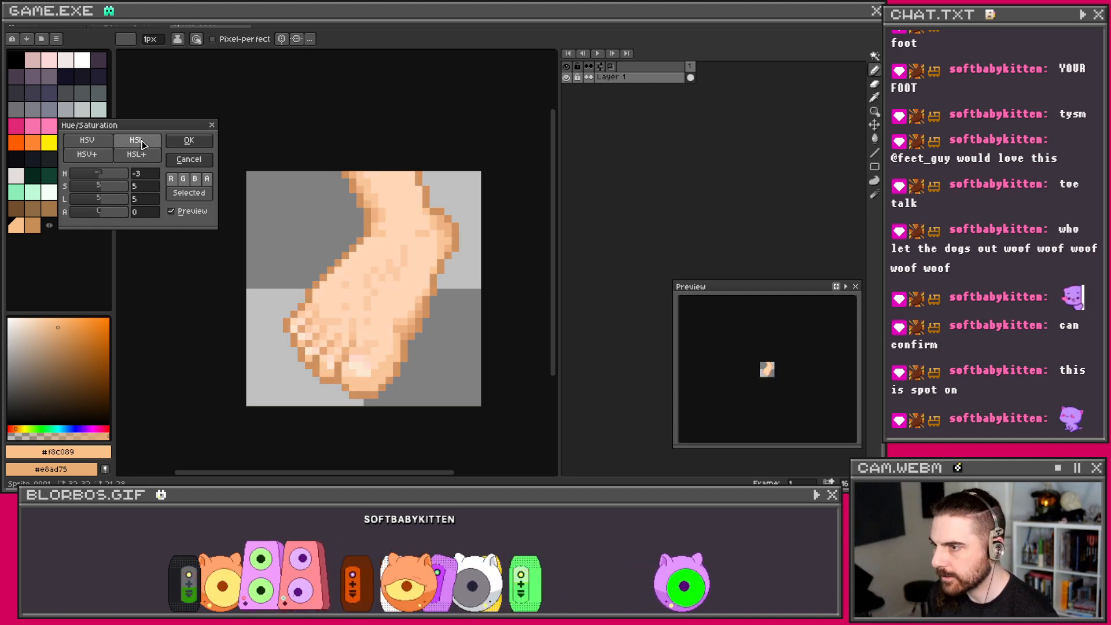
pyautogui.click(100, 145)
pyautogui.click(131, 146)
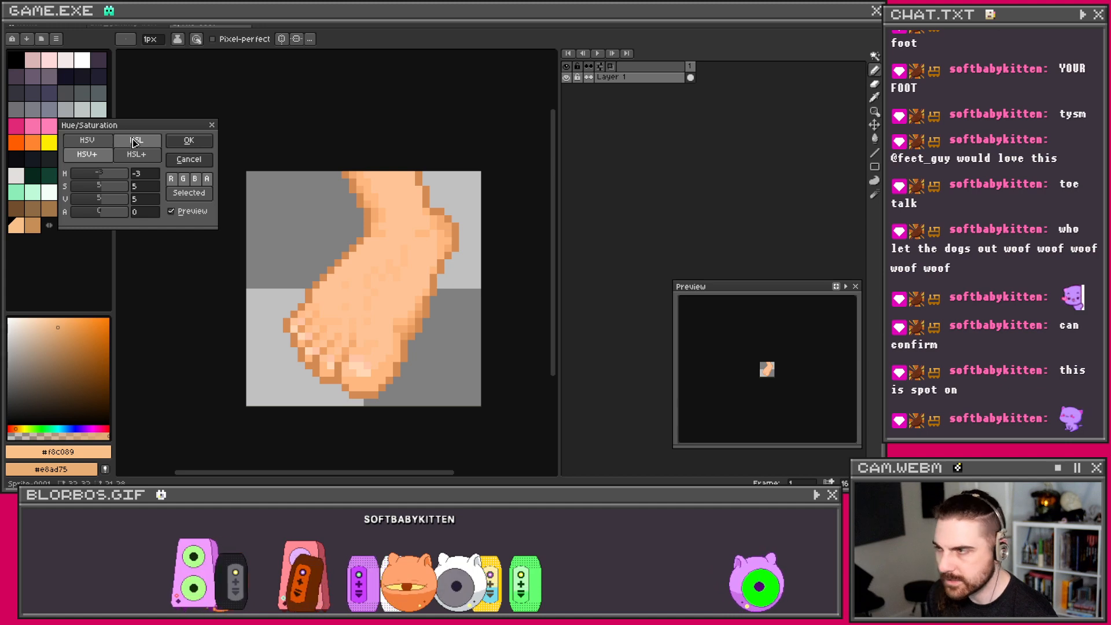
pyautogui.click(88, 156)
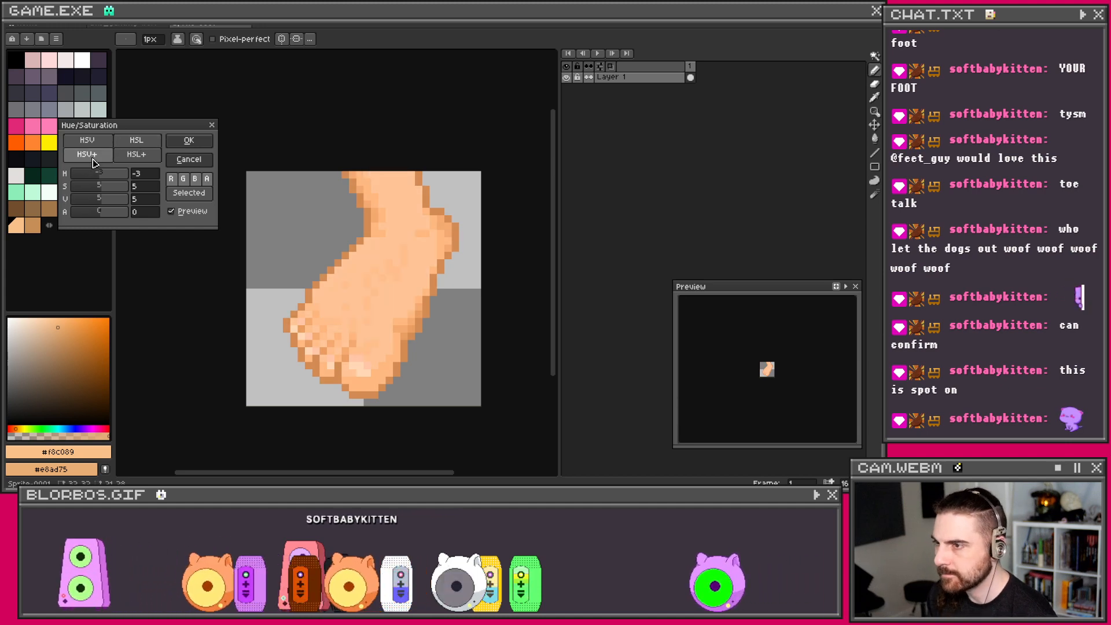
pyautogui.click(147, 142)
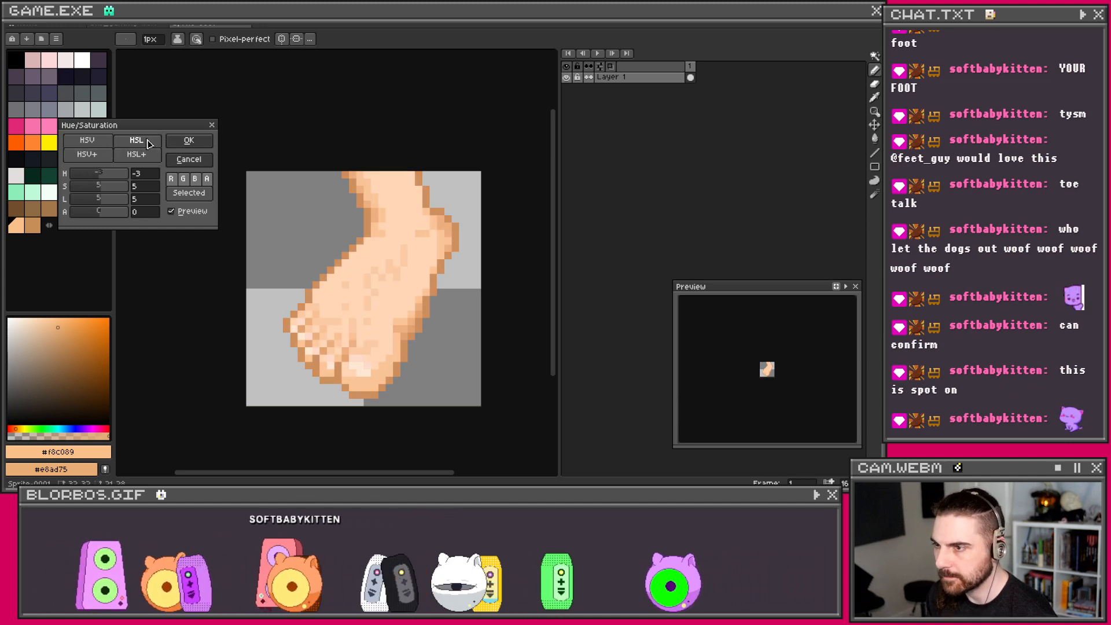
pyautogui.click(100, 202)
pyautogui.moveTo(100, 207); pyautogui.dragTo(102, 207)
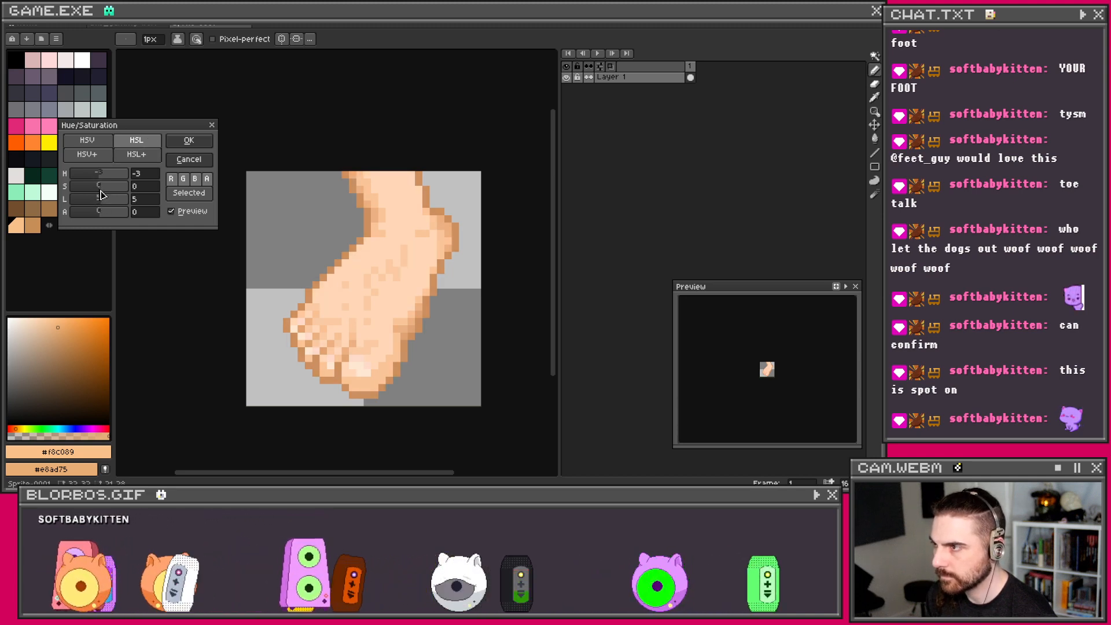
pyautogui.moveTo(100, 192); pyautogui.dragTo(106, 194)
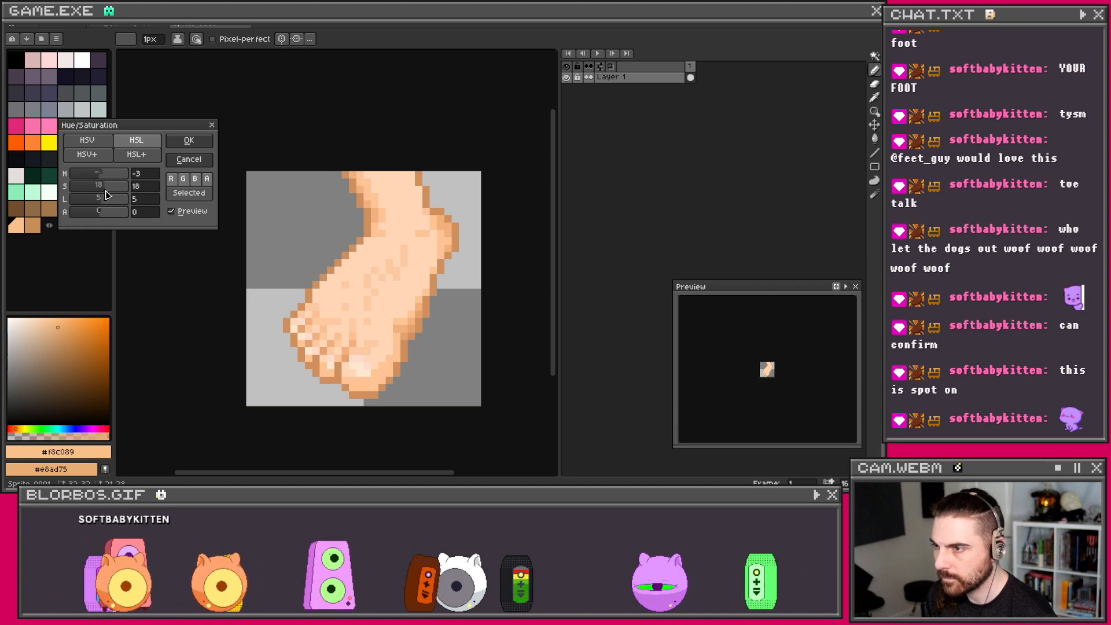
pyautogui.click(100, 158)
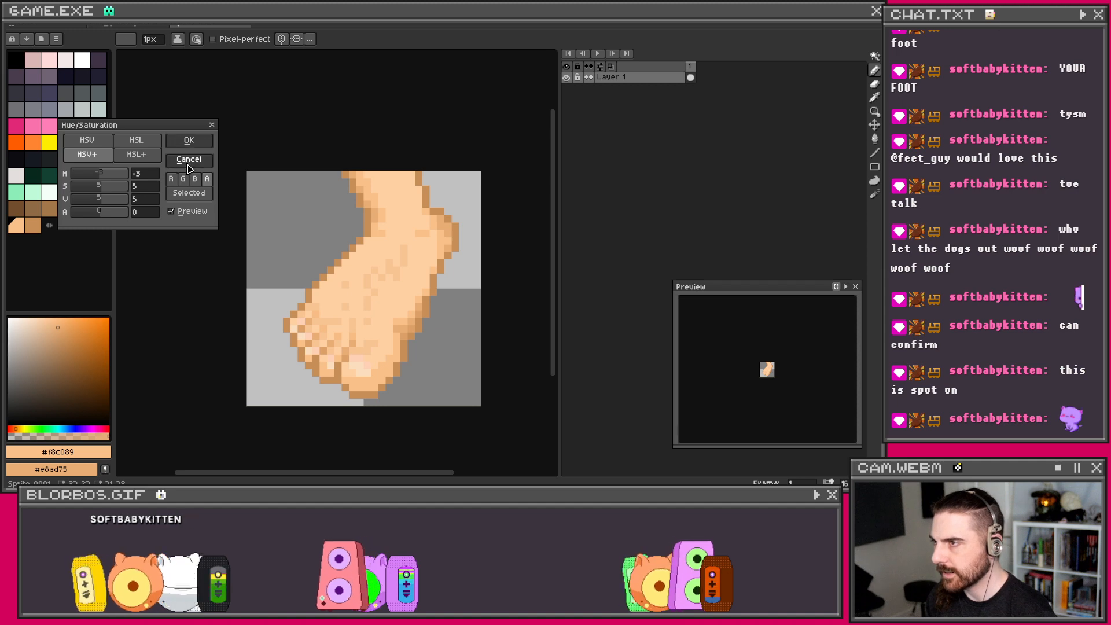
pyautogui.click(189, 140)
pyautogui.scroll(1, 367, 253)
# Step: Add a new layer beneath the foot layer and pick dark purple and pink as the two colours
pyautogui.scroll(-1, 367, 253)
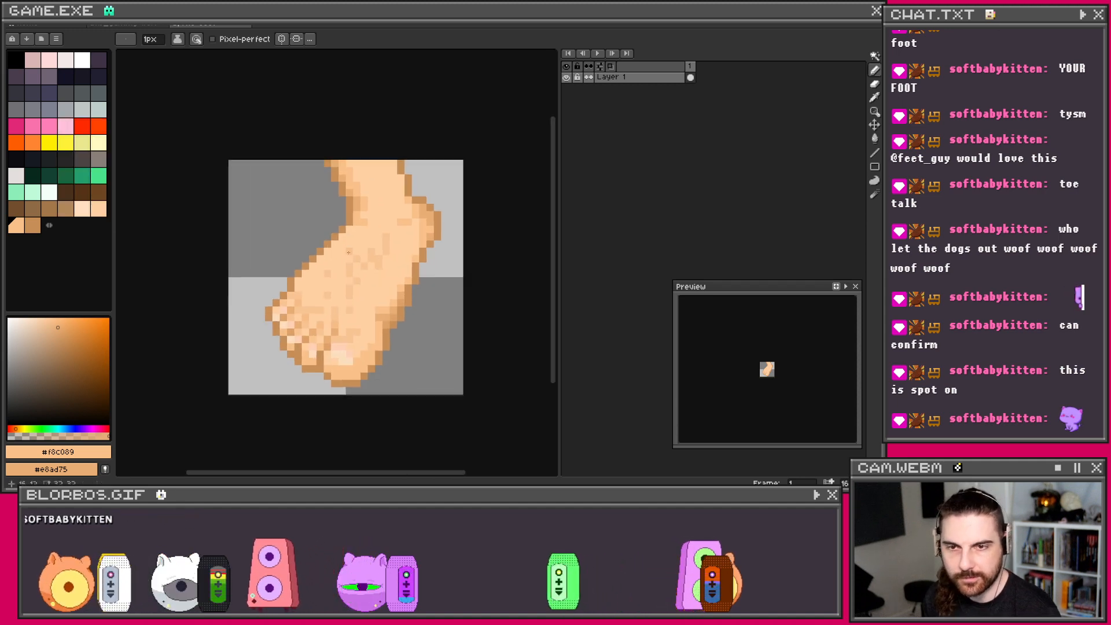
pyautogui.hotkey('shift', 'n')
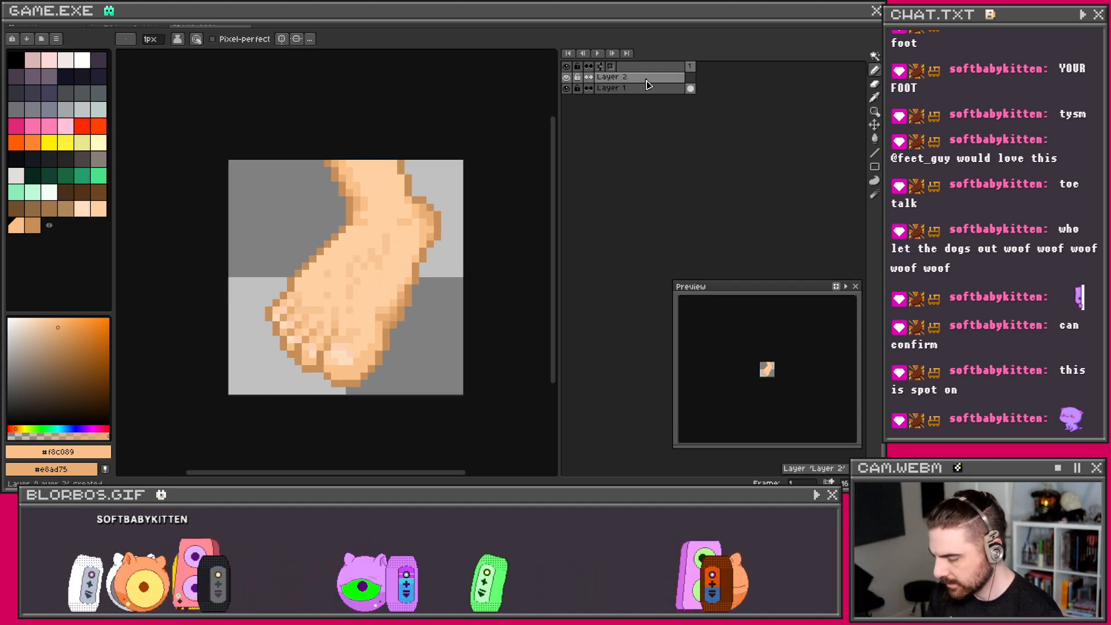
pyautogui.moveTo(687, 88); pyautogui.dragTo(683, 102)
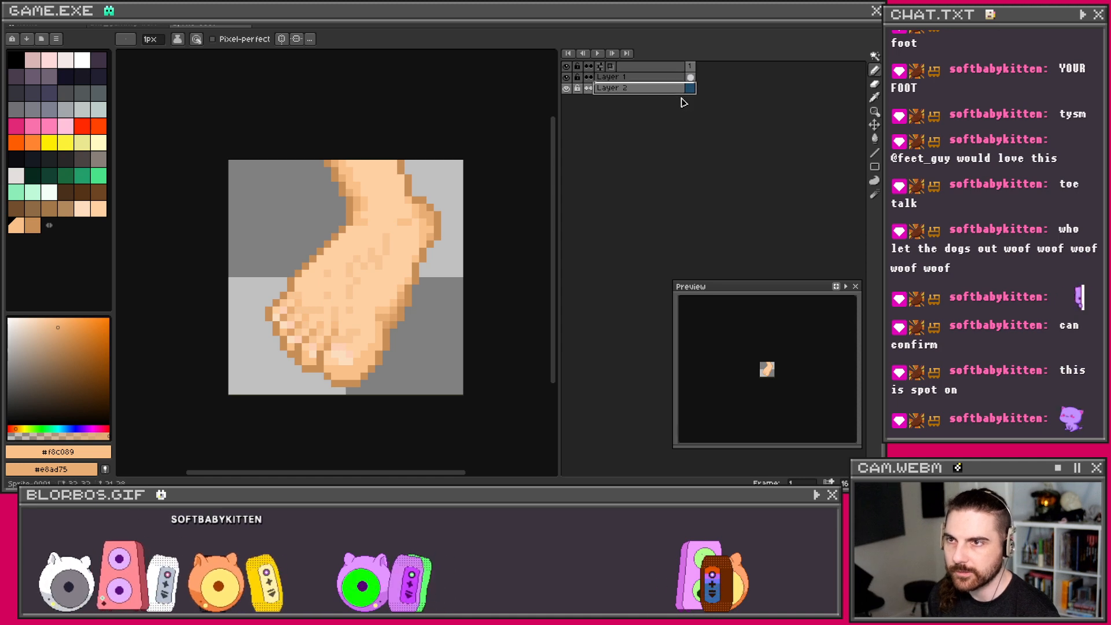
pyautogui.click(35, 78)
pyautogui.rightClick(49, 127)
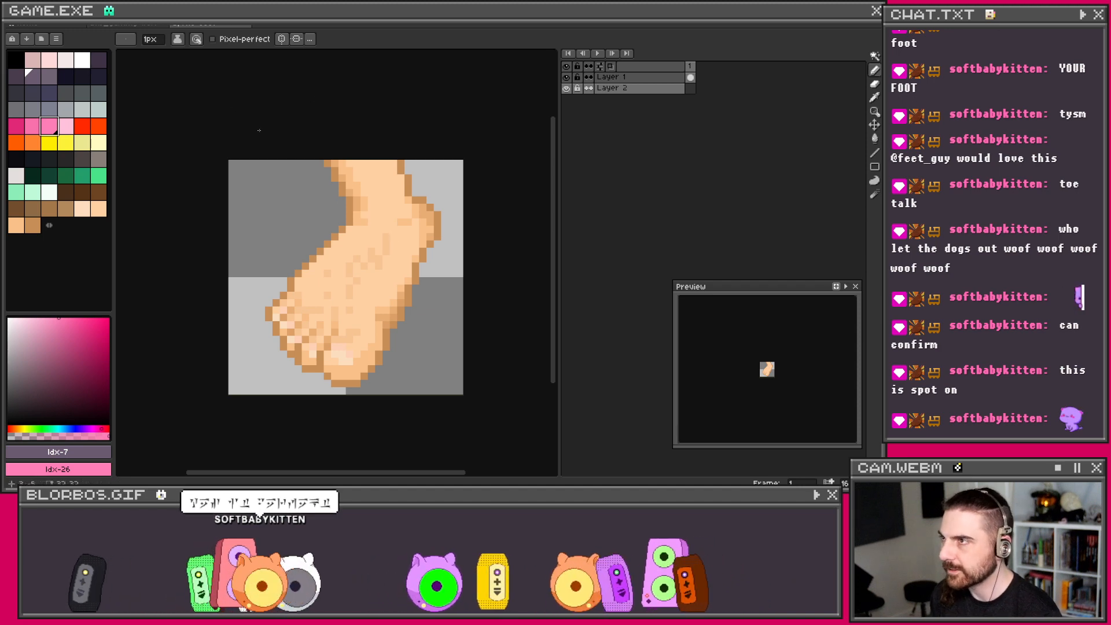
# Step: Switch to the Gradient tool with Bayer Matrix 4x4 dithering
pyautogui.click(875, 139)
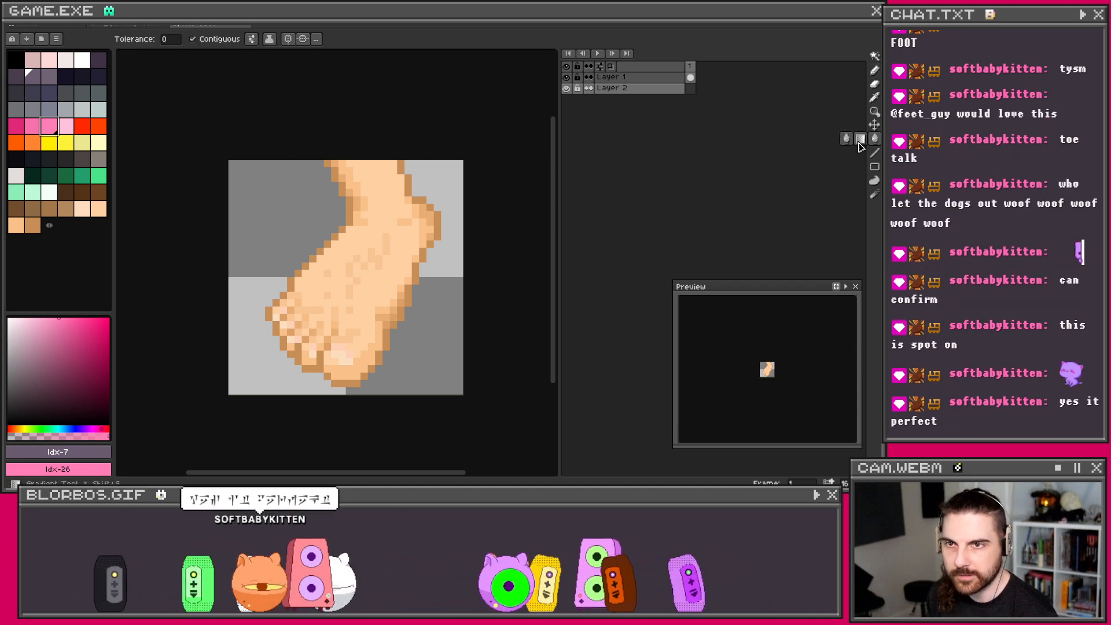
pyautogui.click(861, 146)
pyautogui.click(370, 39)
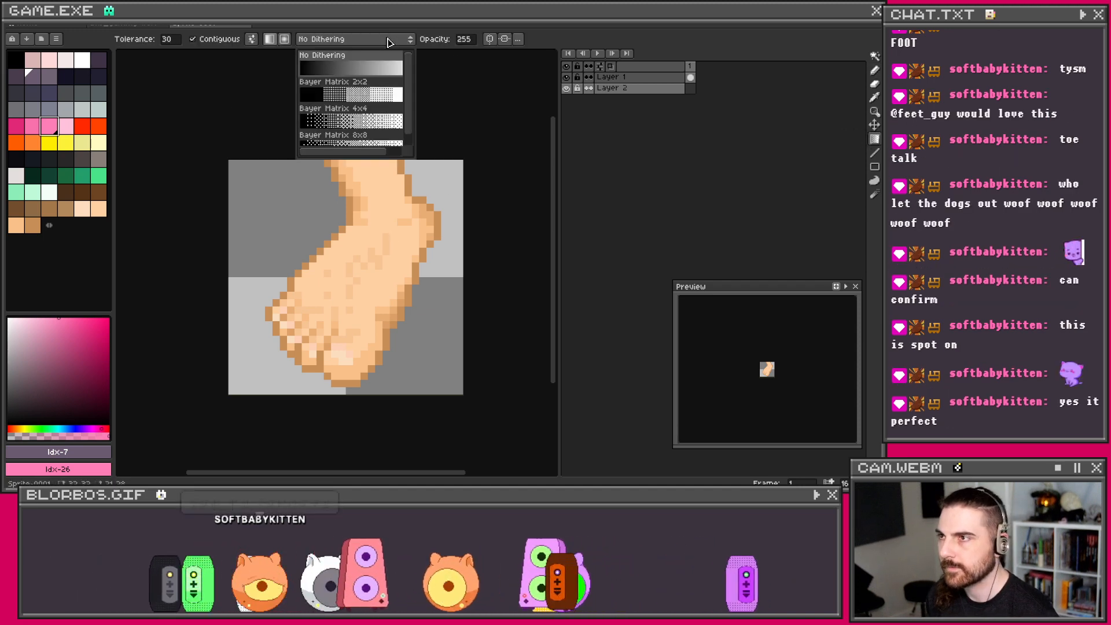
pyautogui.click(364, 143)
pyautogui.click(345, 39)
pyautogui.click(310, 102)
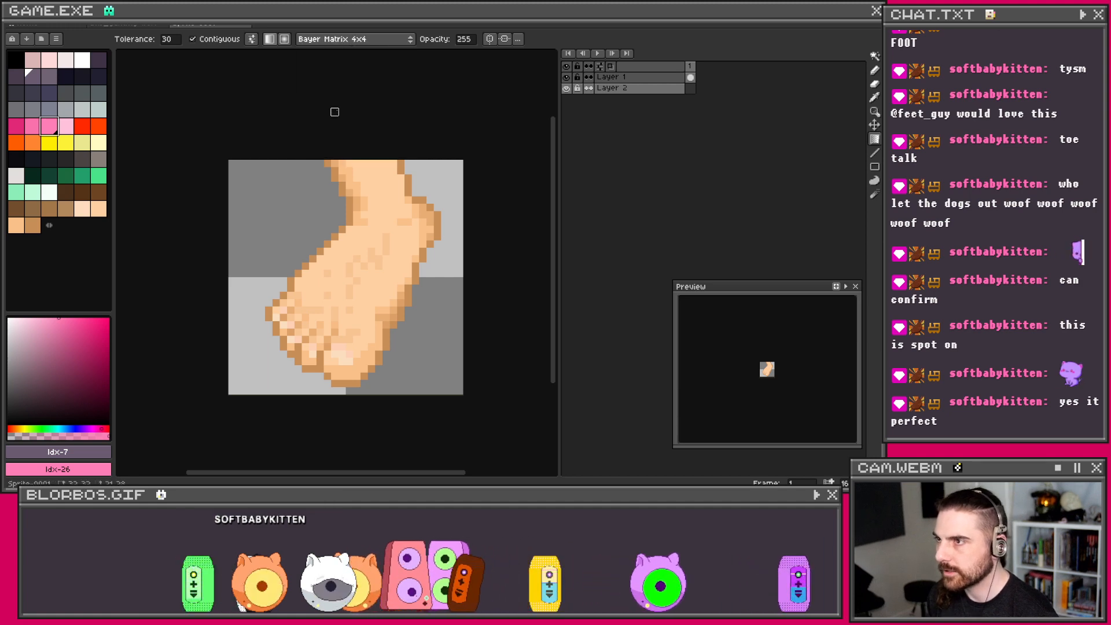
# Step: Fill the new layer with a pink-to-dark-purple dithered gradient, redrawing it at a new angle
pyautogui.moveTo(243, 173); pyautogui.dragTo(342, 413)
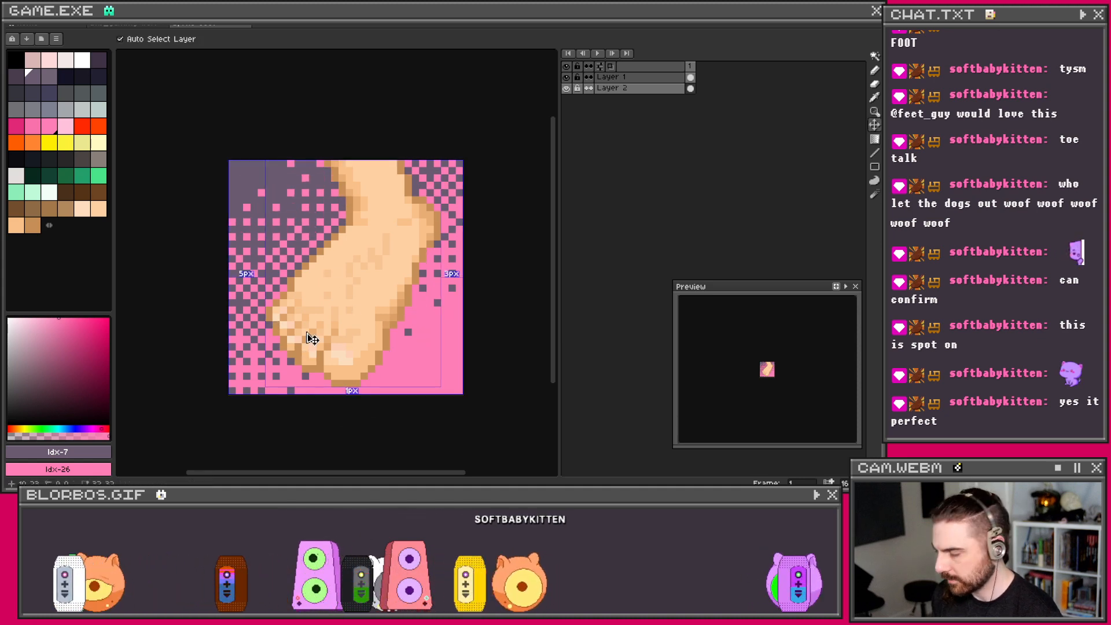
pyautogui.hotkey('ctrl', 'z')
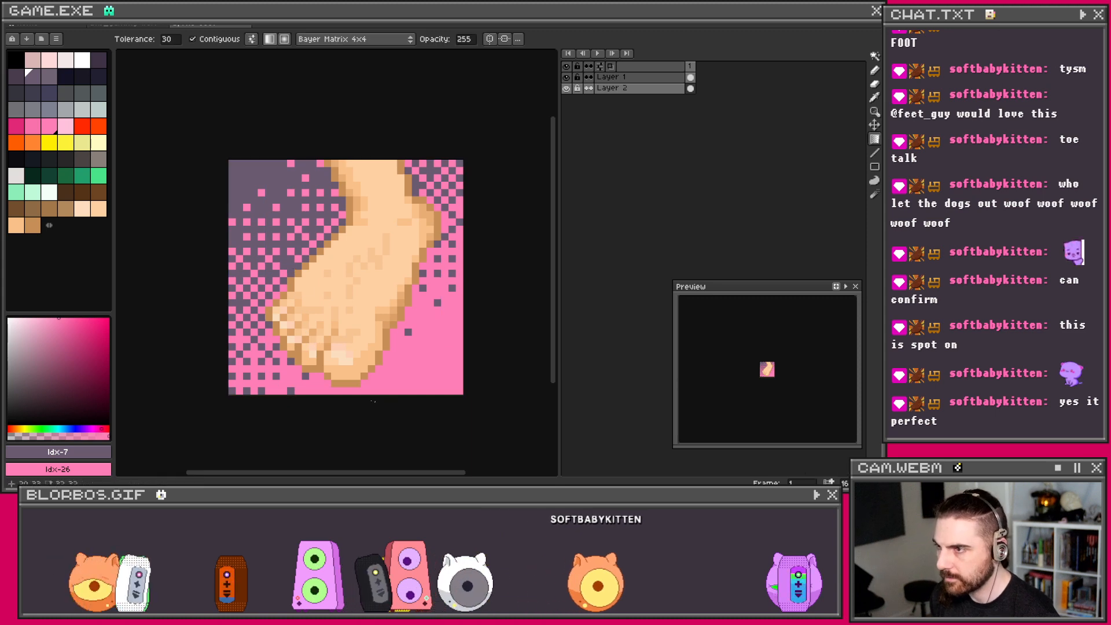
pyautogui.hotkey('ctrl', 'z')
pyautogui.moveTo(386, 318); pyautogui.dragTo(452, 251)
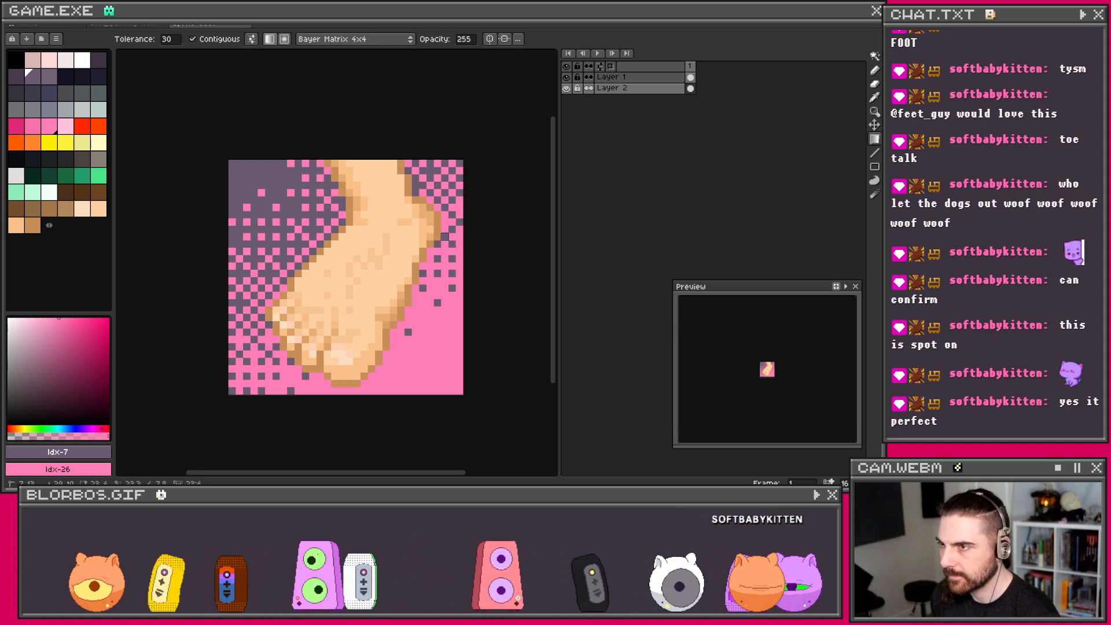
pyautogui.moveTo(422, 303)
pyautogui.mouseDown()
pyautogui.moveTo(474, 361)
pyautogui.moveTo(454, 384)
pyautogui.moveTo(408, 251)
pyautogui.moveTo(411, 321)
pyautogui.moveTo(419, 299)
pyautogui.mouseUp()
pyautogui.hotkey('ctrl', 'z')
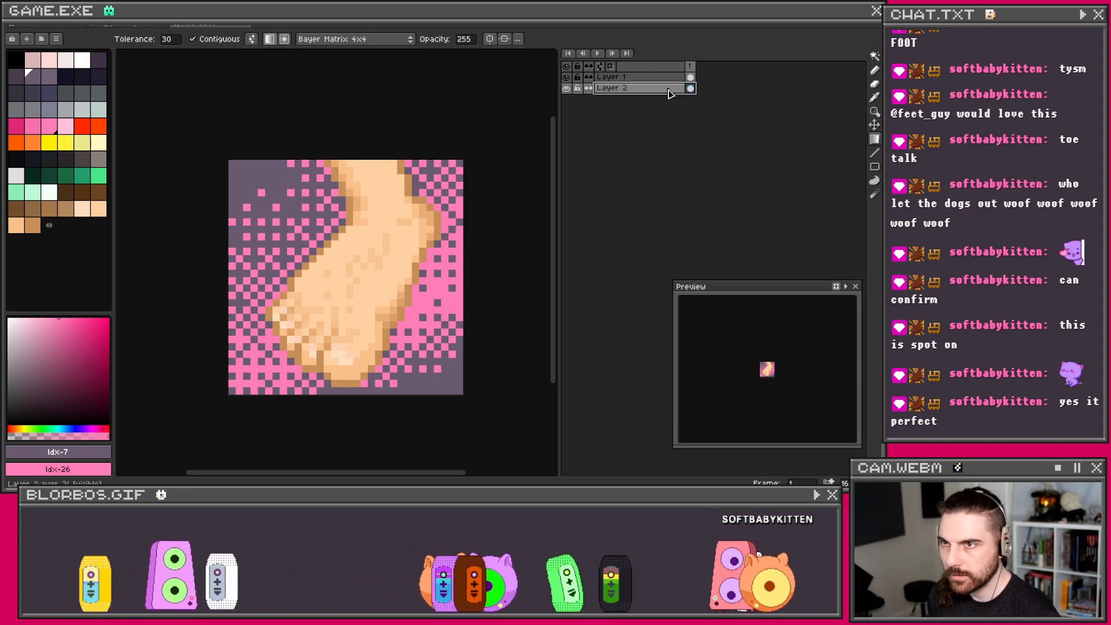
pyautogui.hotkey('shift', 'n')
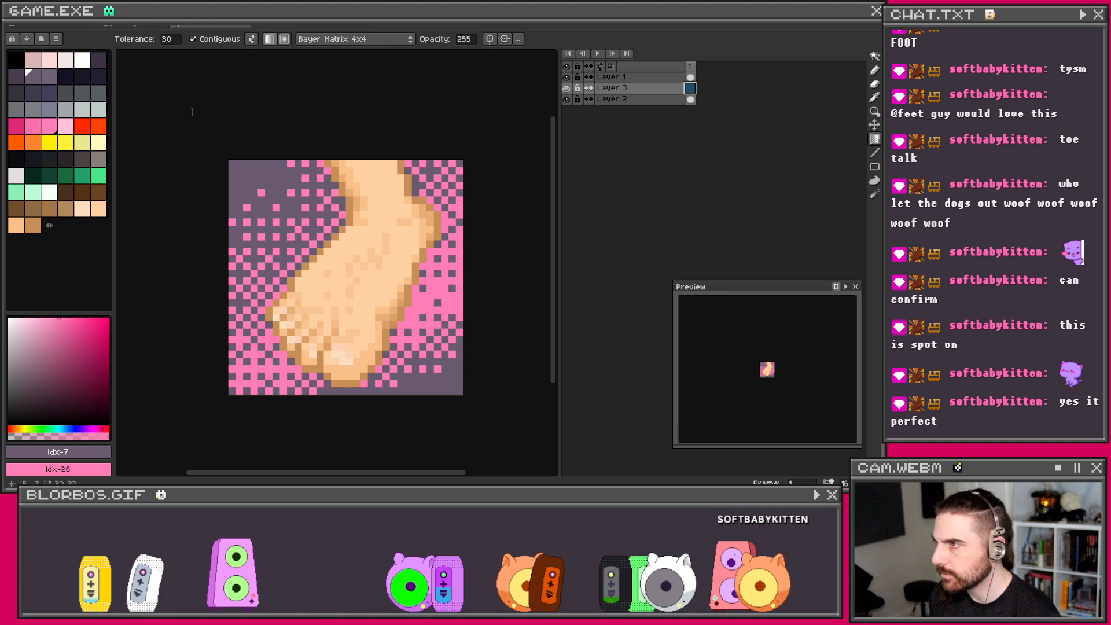
# Step: Fill Layer 3 with a green-to-yellow dithered gradient drawn from the lower right
pyautogui.click(81, 175)
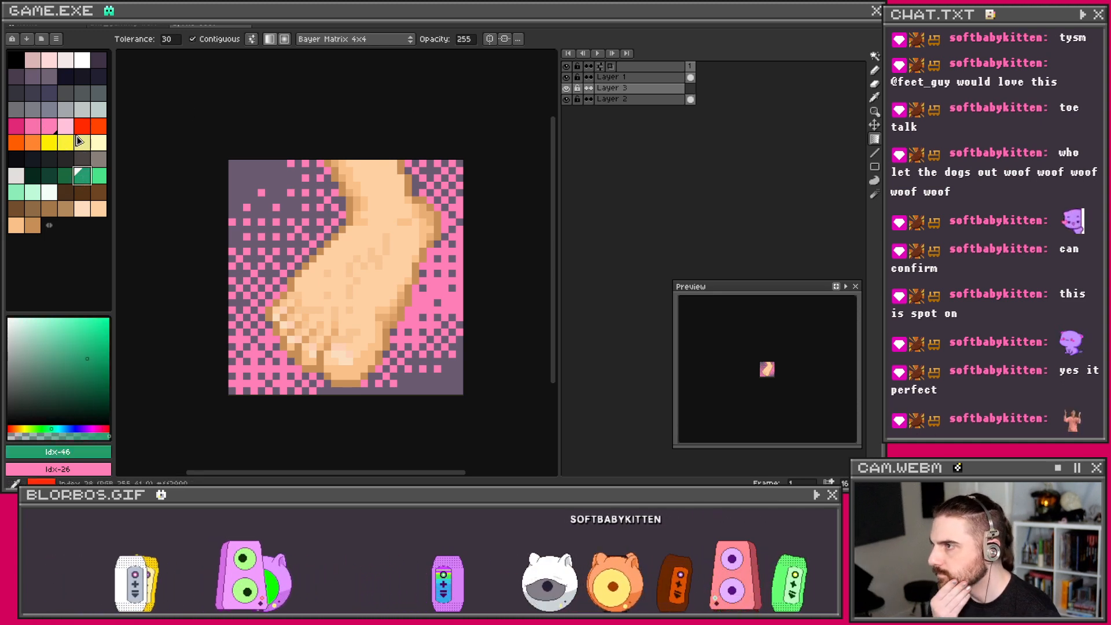
pyautogui.rightClick(51, 144)
pyautogui.moveTo(254, 185); pyautogui.dragTo(364, 201)
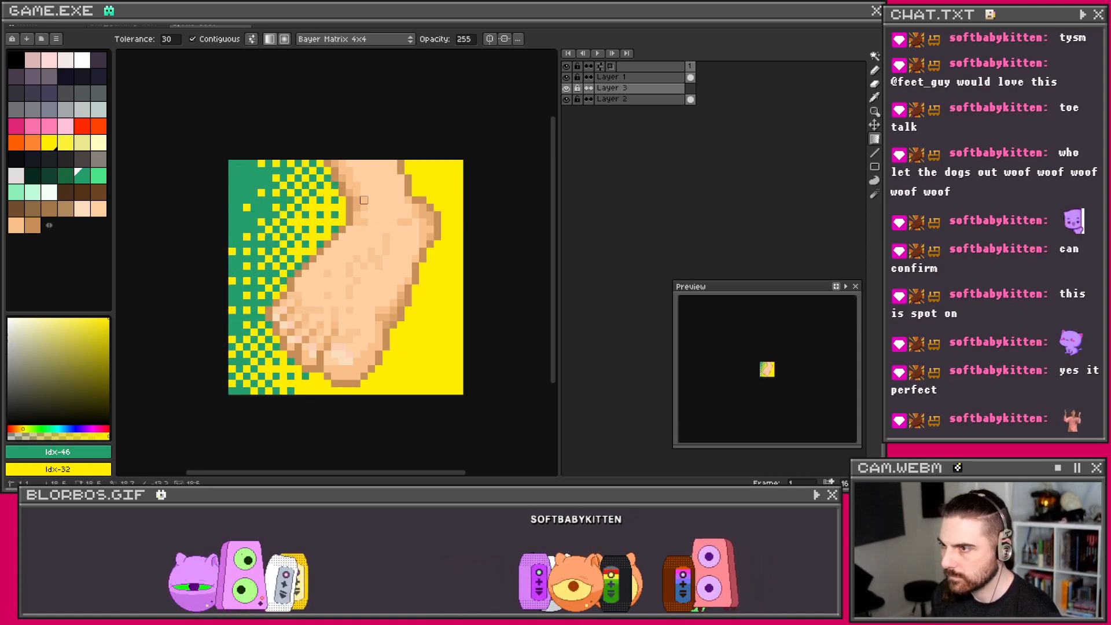
pyautogui.moveTo(445, 266); pyautogui.dragTo(423, 258)
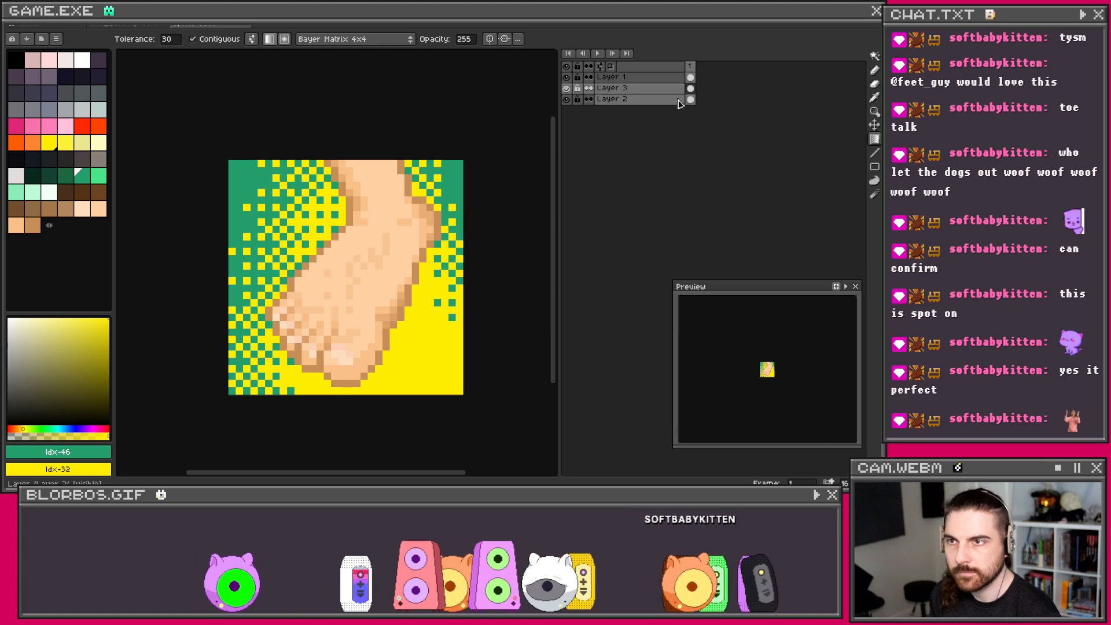
# Step: Set Layer 3's blend mode to Color Dodge in its Layer Properties
pyautogui.rightClick(653, 92)
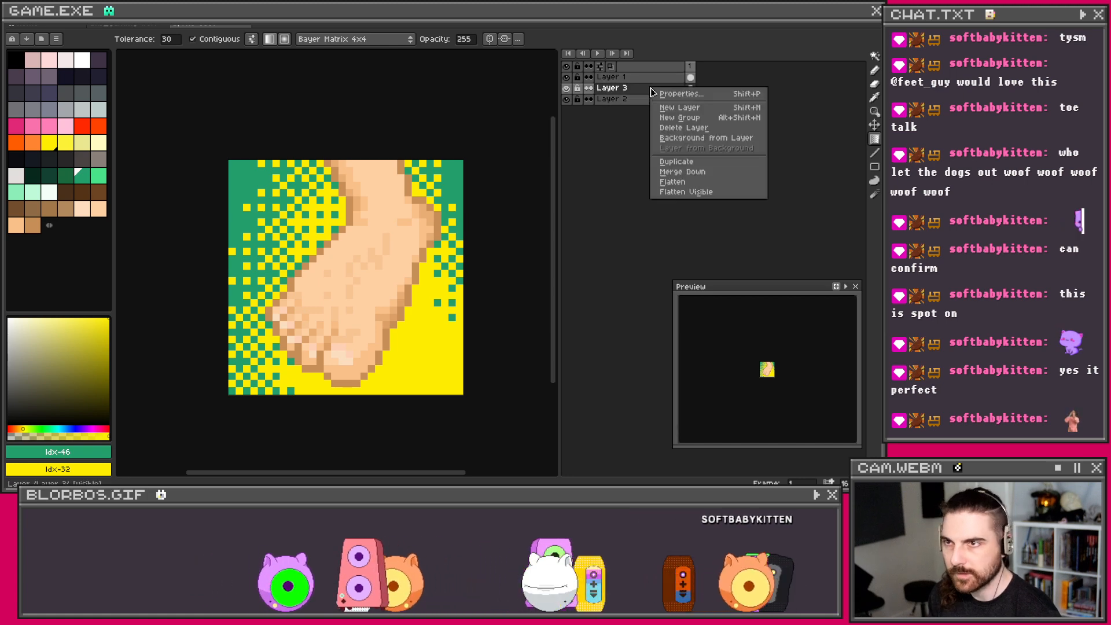
pyautogui.click(694, 93)
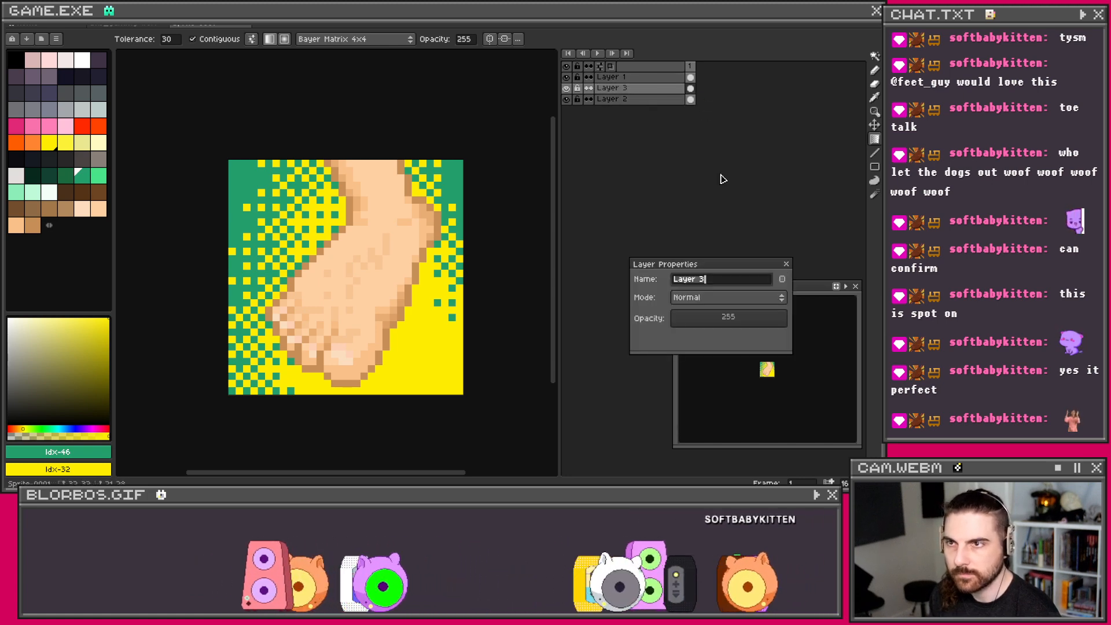
pyautogui.click(727, 297)
pyautogui.click(718, 342)
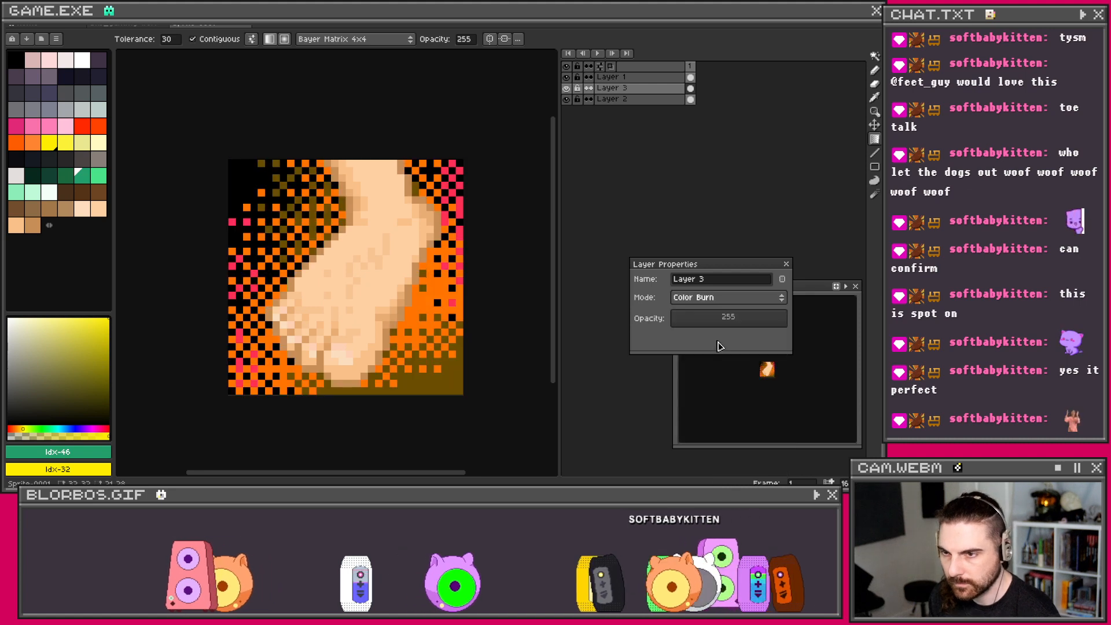
pyautogui.click(738, 316)
pyautogui.click(734, 299)
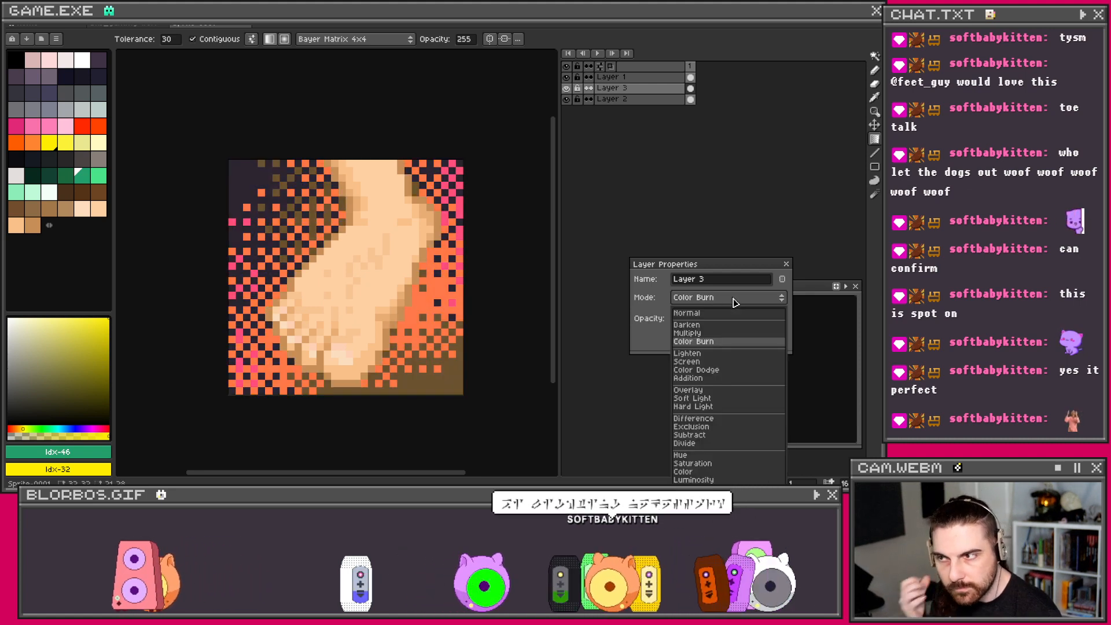
pyautogui.click(715, 373)
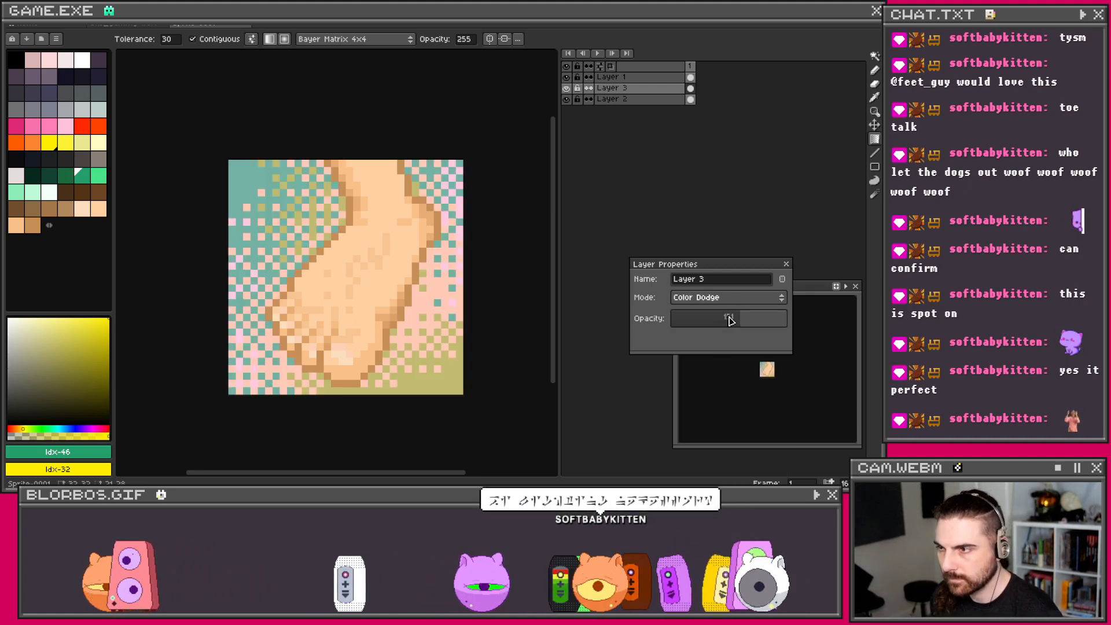
pyautogui.click(786, 265)
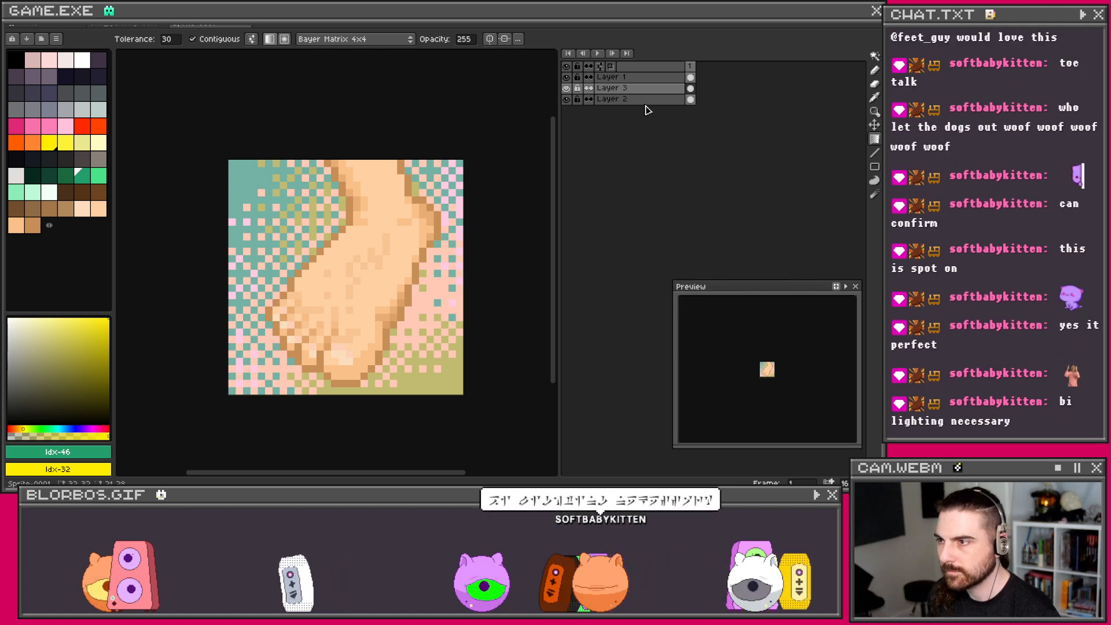
# Step: Hide Layer 3 and make Layer 2 the active layer
pyautogui.click(637, 99)
pyautogui.click(566, 88)
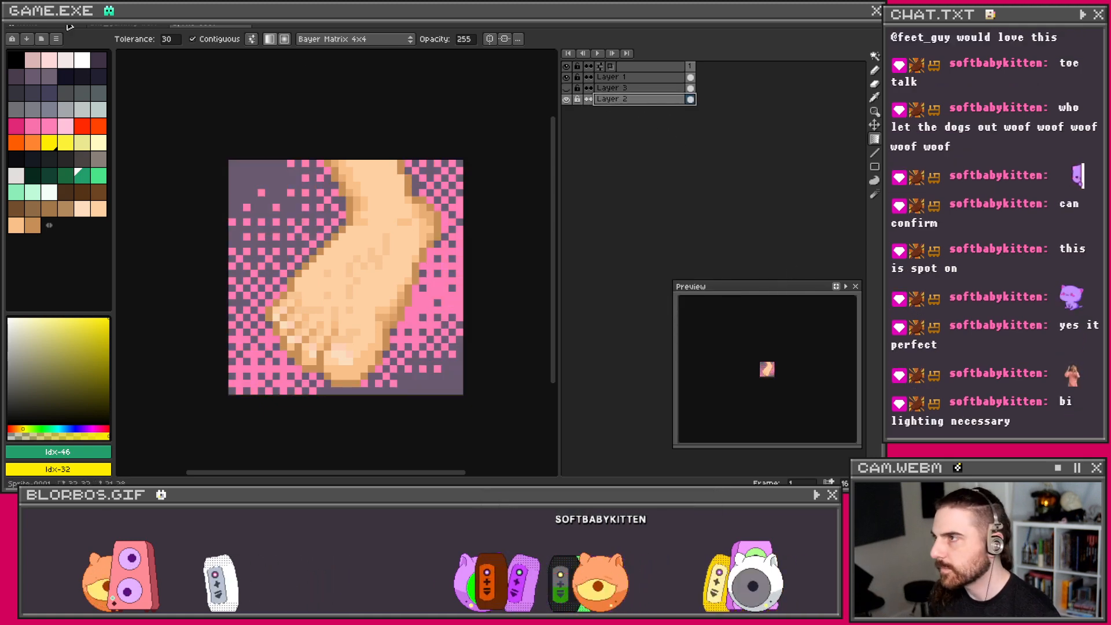
pyautogui.click(33, 16)
# Step: Blur the pink background on Layer 2 with the blur-3x3 convolution matrix
pyautogui.moveTo(104, 255)
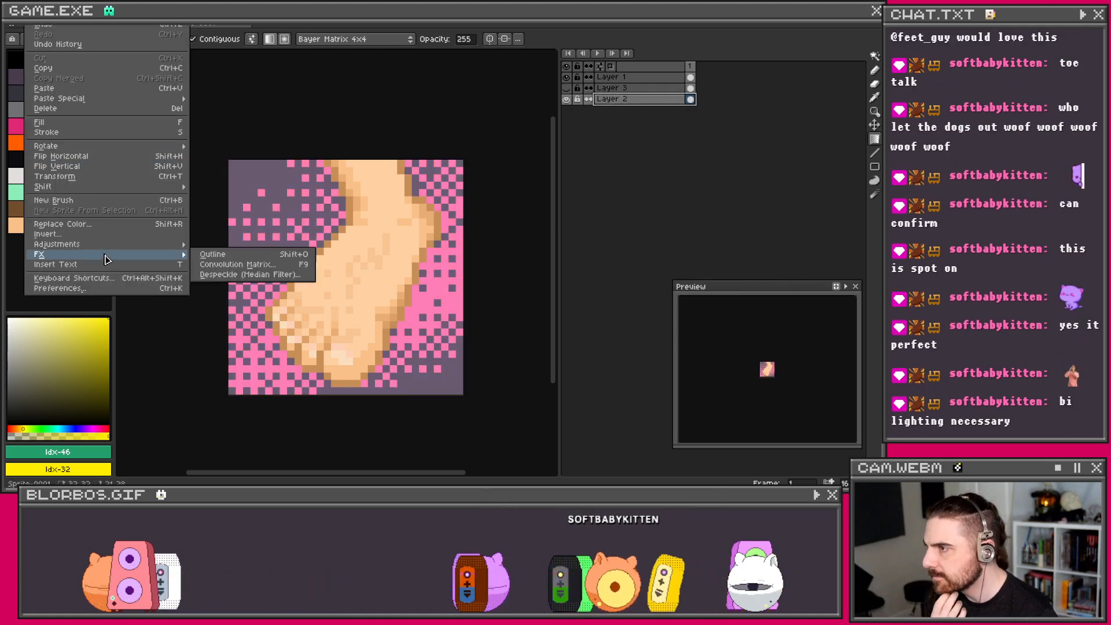
pyautogui.click(244, 267)
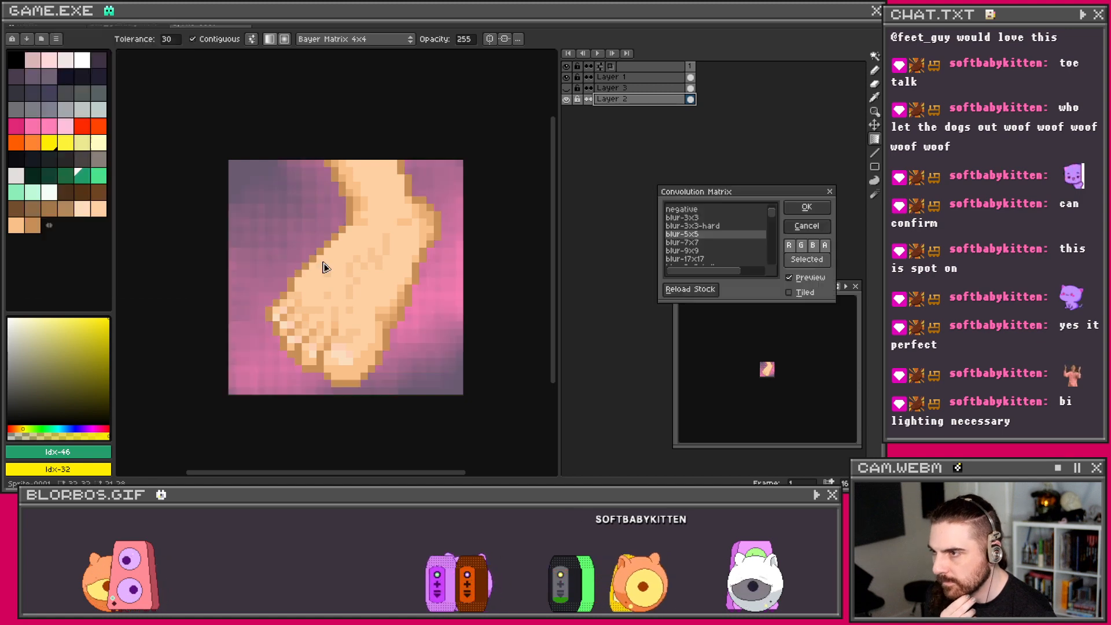
pyautogui.click(714, 218)
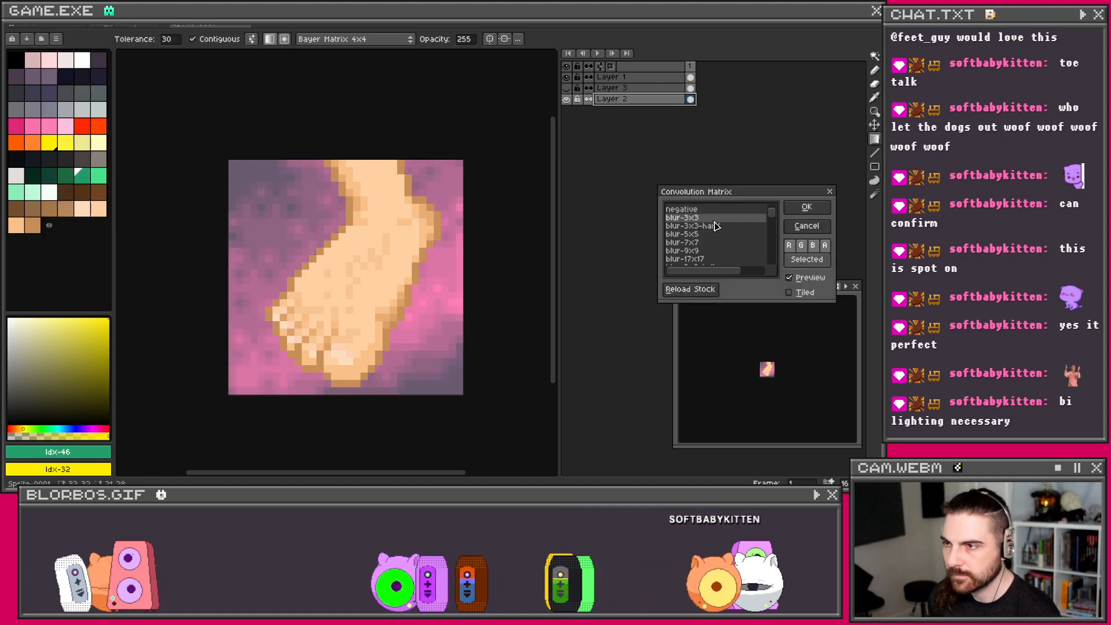
pyautogui.click(807, 208)
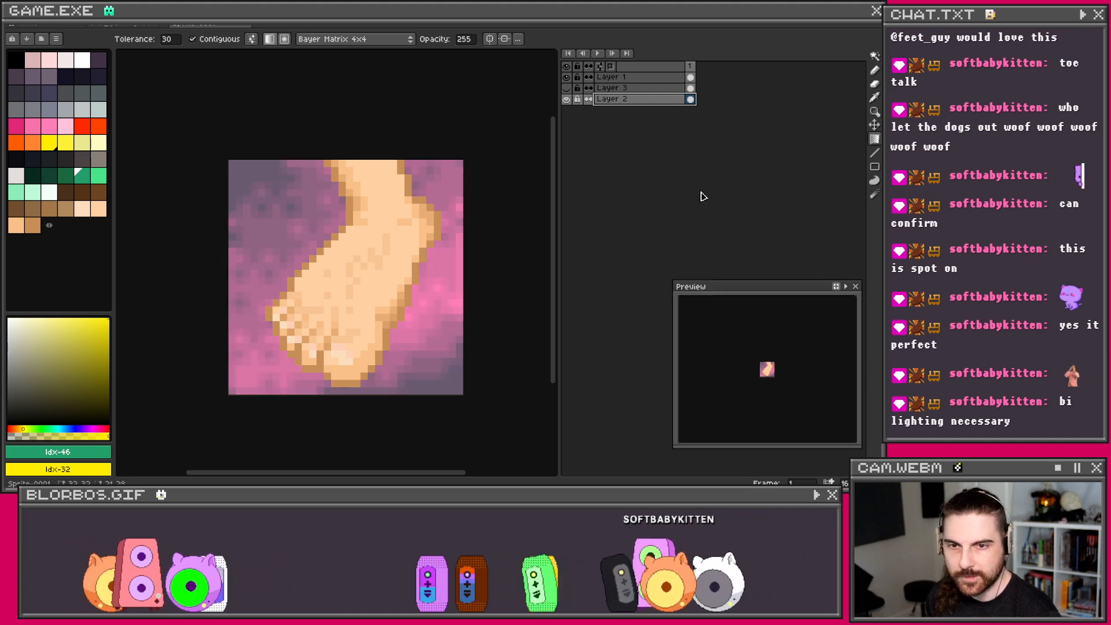
# Step: Blur Layer 3 with the stronger blur-5x5 kernel, then show Layer 2 again
pyautogui.click(658, 89)
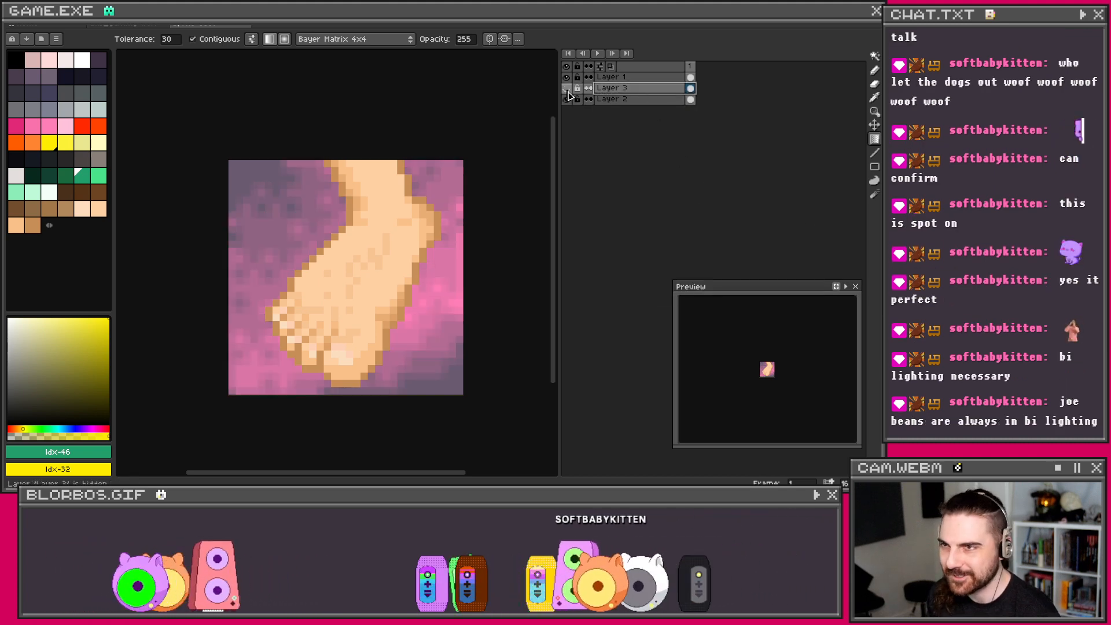
pyautogui.click(29, 26)
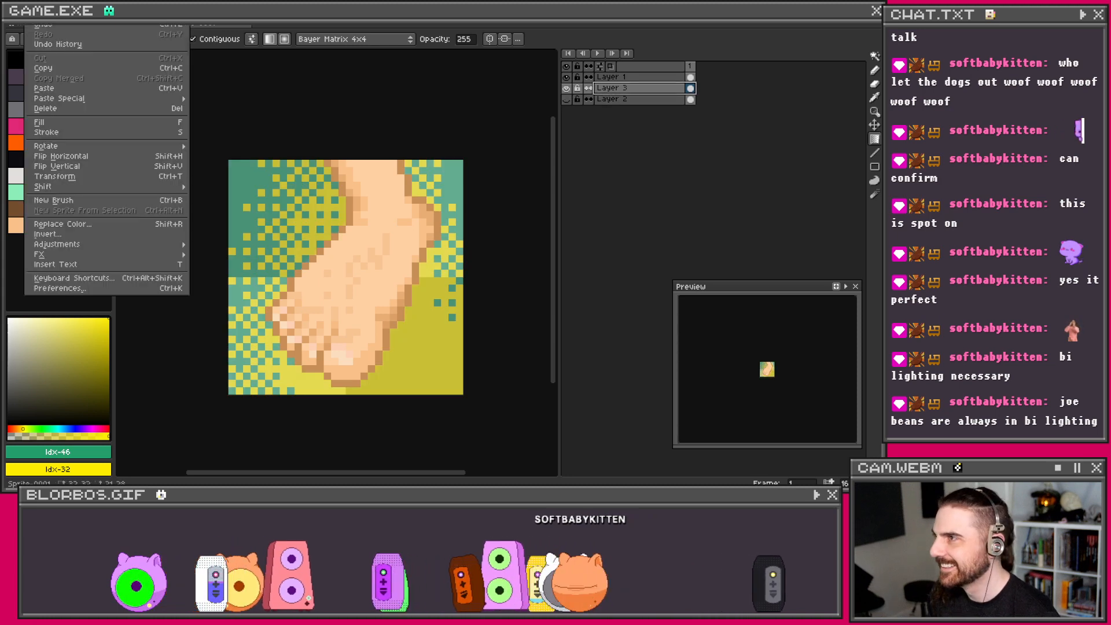
pyautogui.moveTo(70, 250)
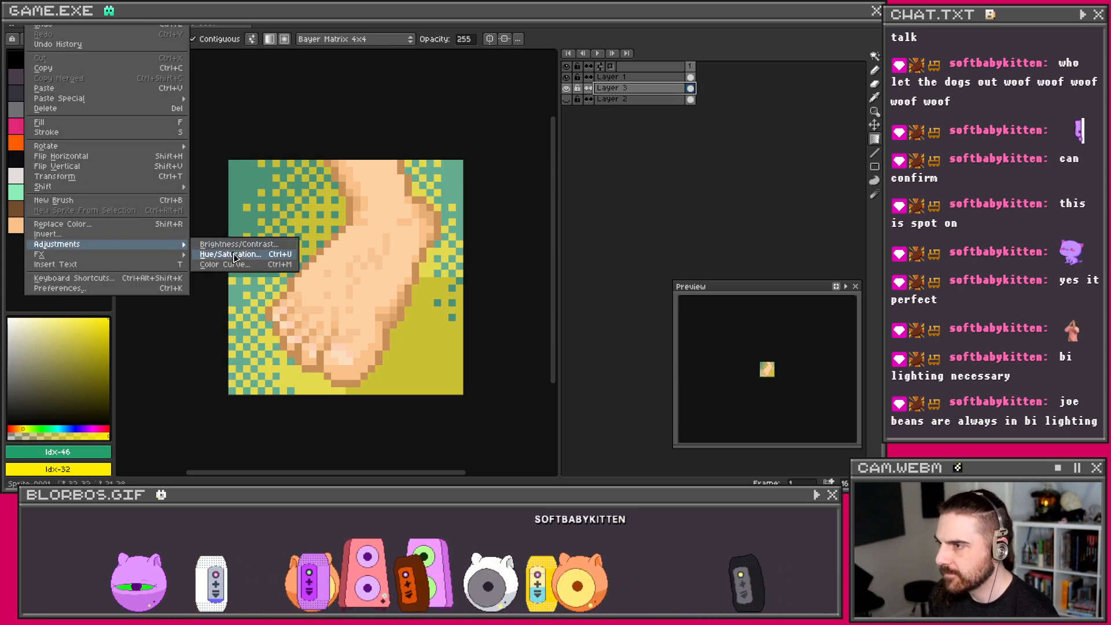
pyautogui.moveTo(170, 257)
pyautogui.click(223, 255)
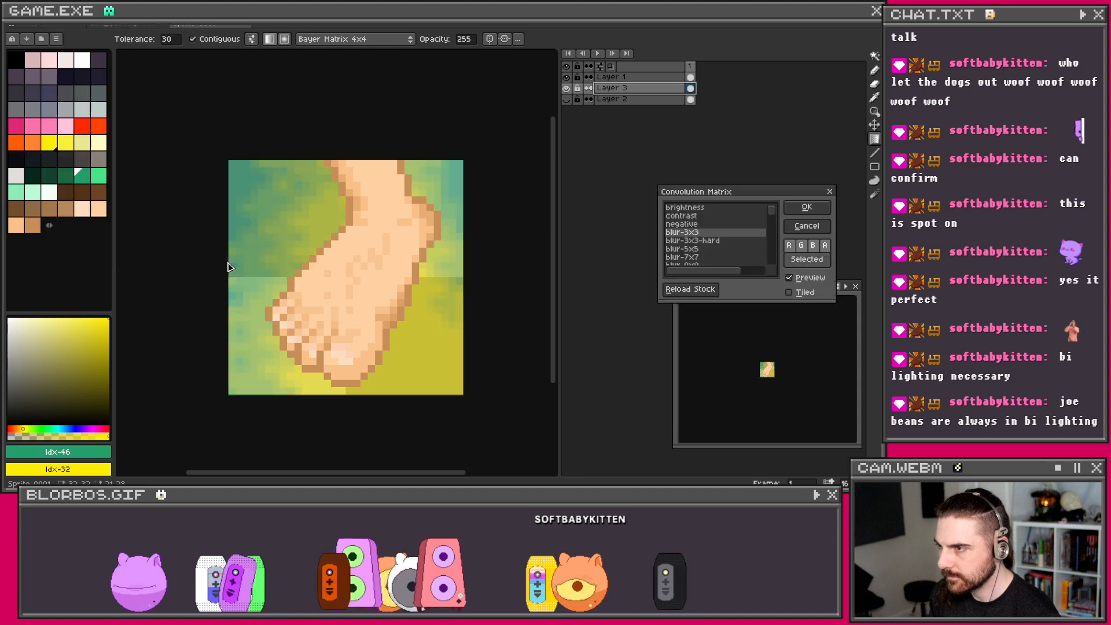
pyautogui.click(712, 250)
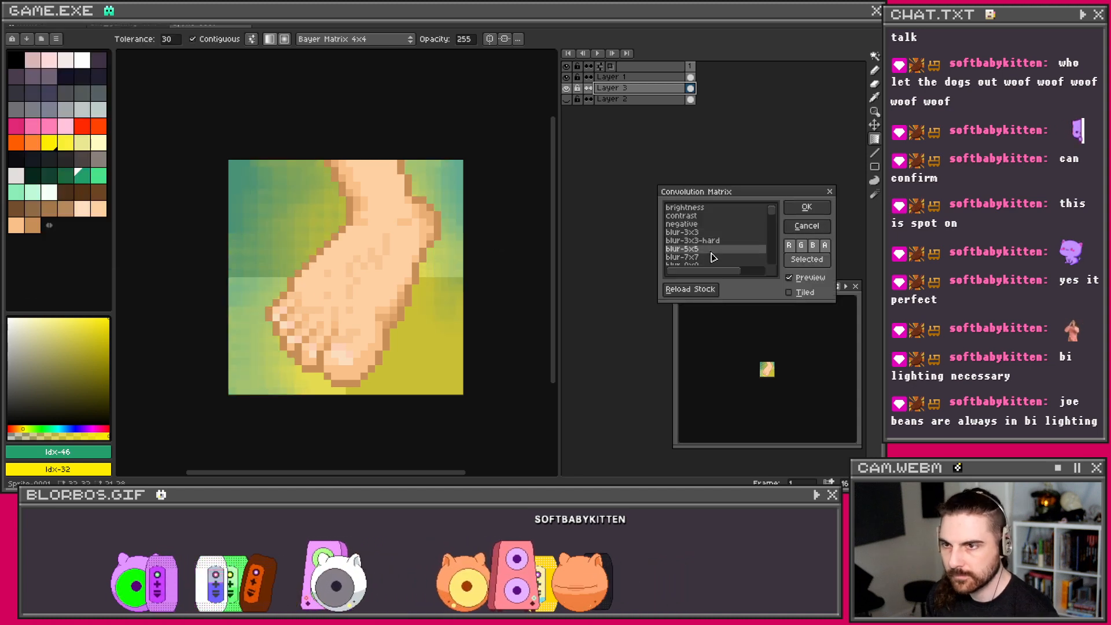
pyautogui.click(799, 212)
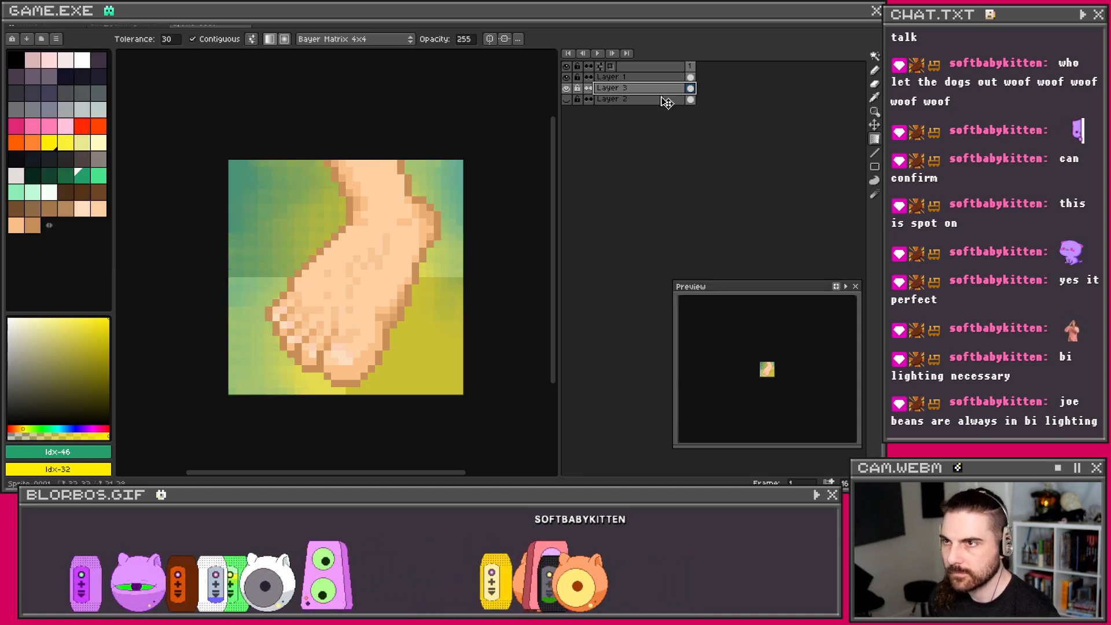
pyautogui.click(566, 99)
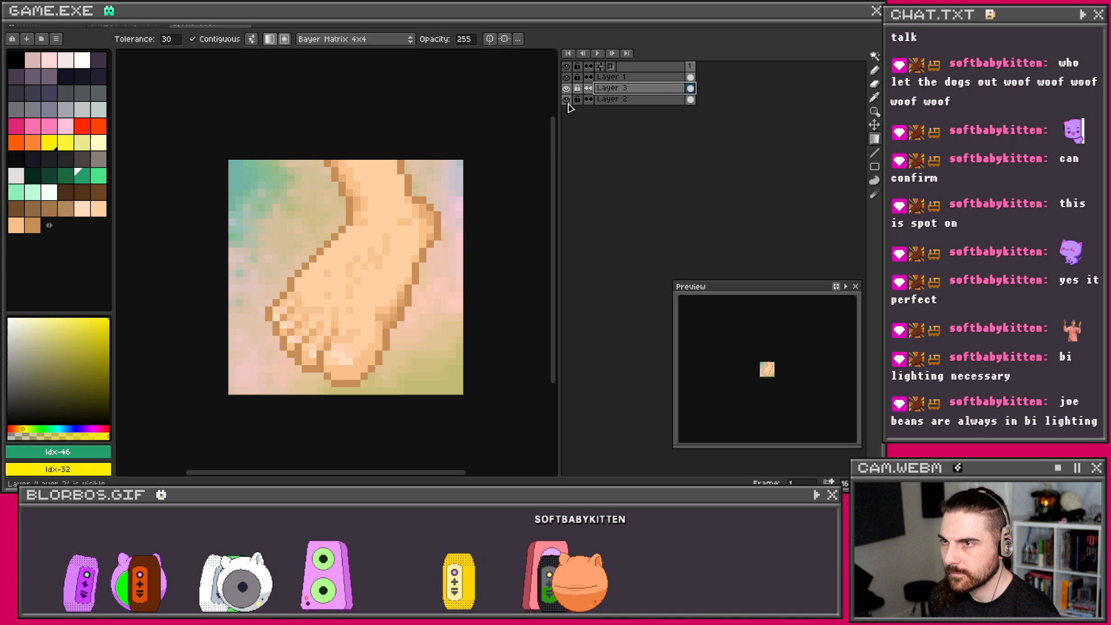
# Step: Set Layer 3 to Color Burn at opacity 111 and merge it down into Layer 2
pyautogui.rightClick(646, 91)
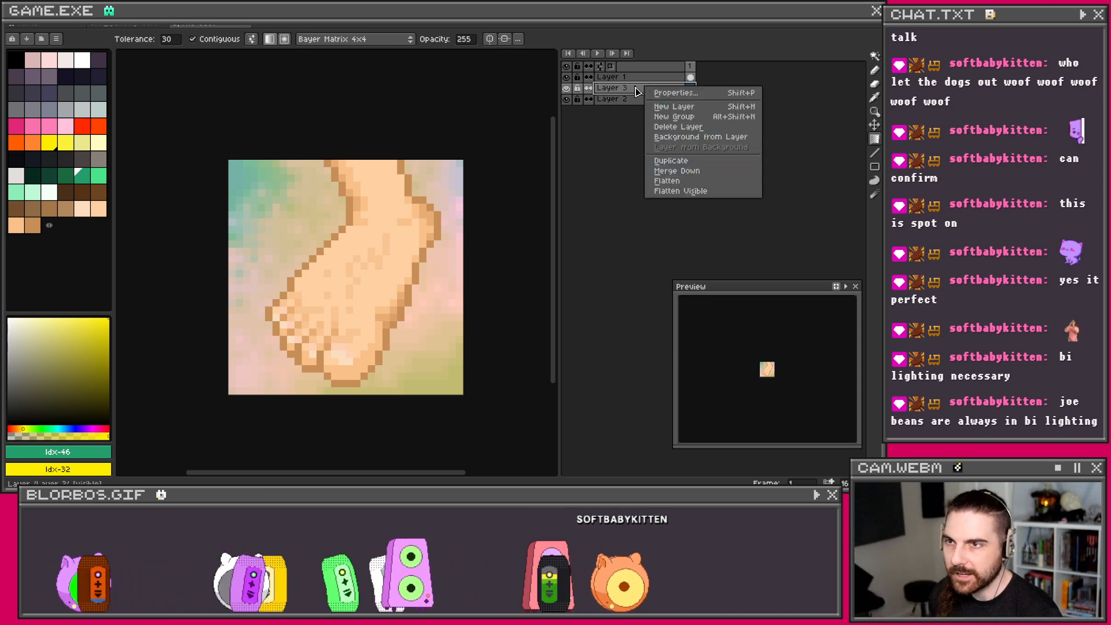
pyautogui.click(662, 94)
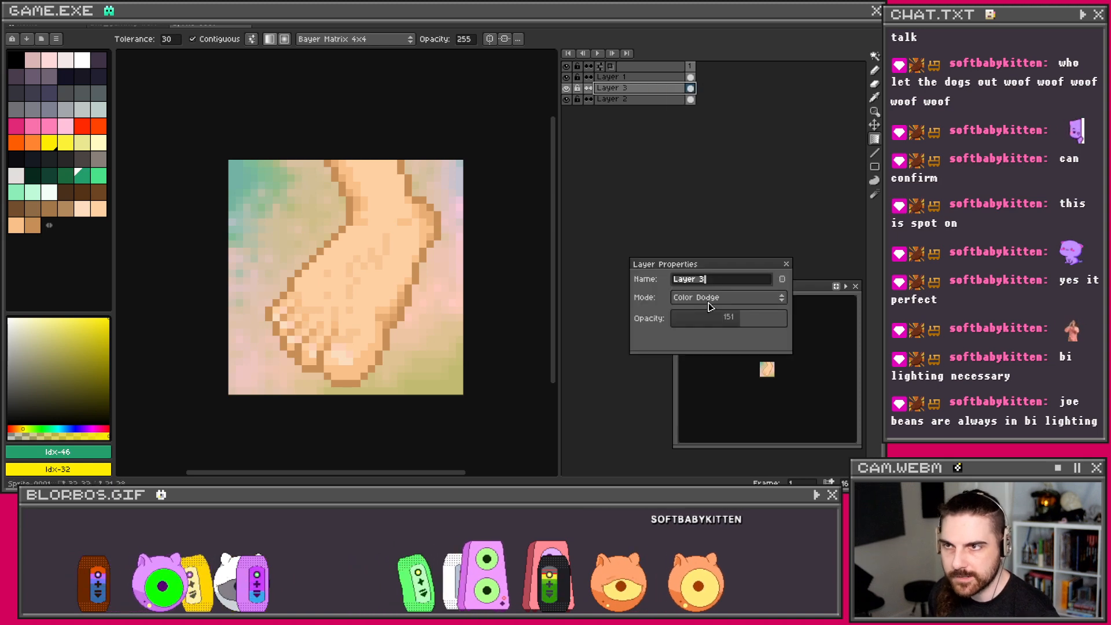
pyautogui.click(729, 298)
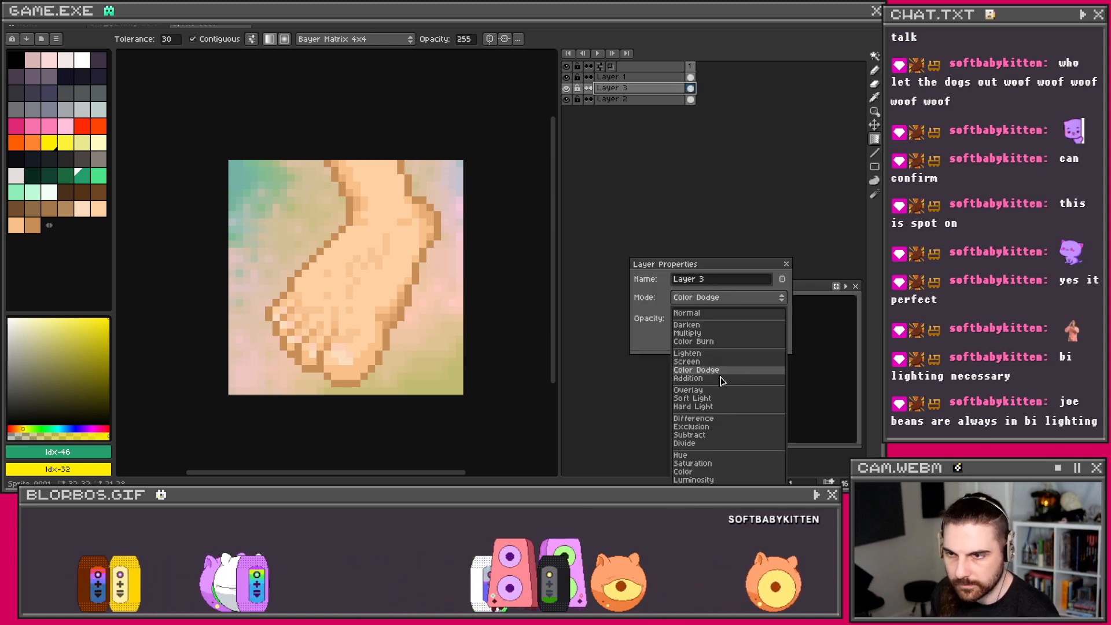
pyautogui.click(716, 342)
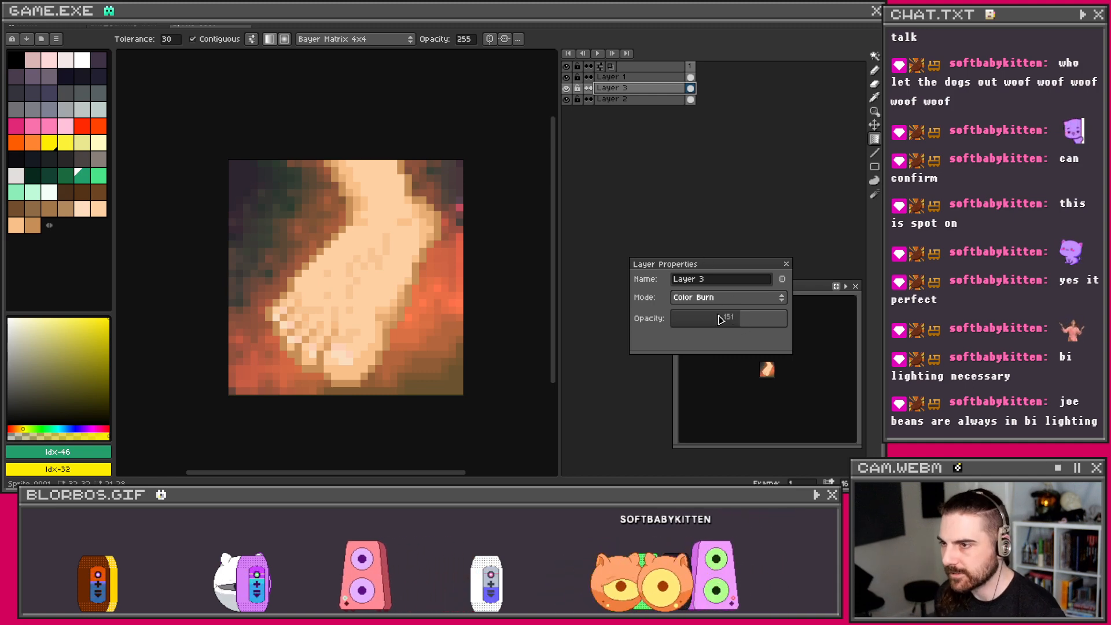
pyautogui.moveTo(721, 330); pyautogui.dragTo(690, 328)
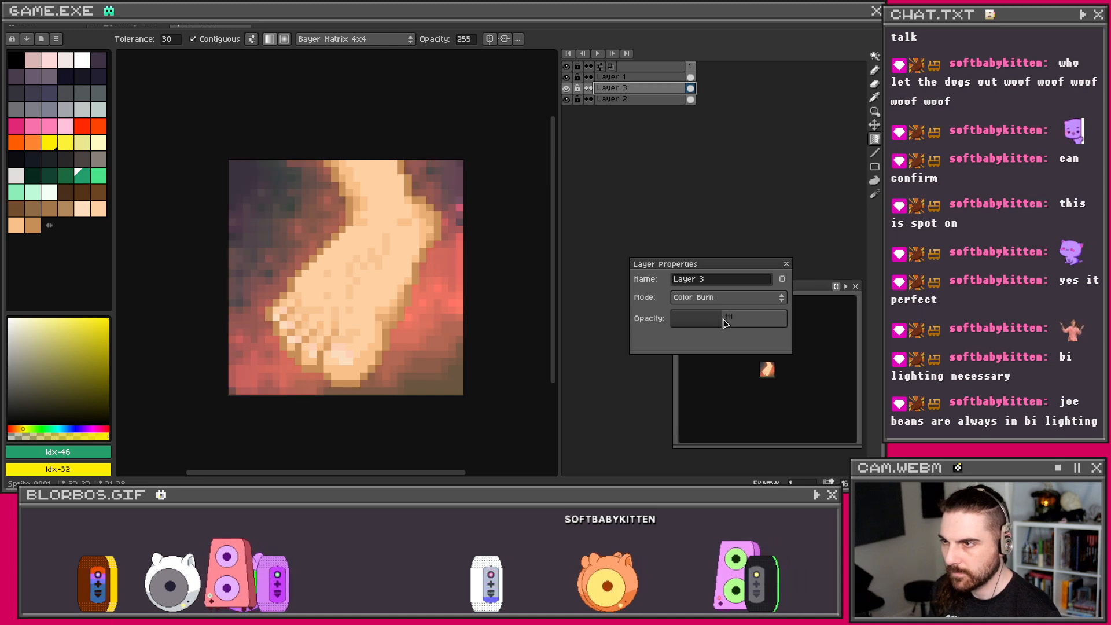
pyautogui.click(787, 264)
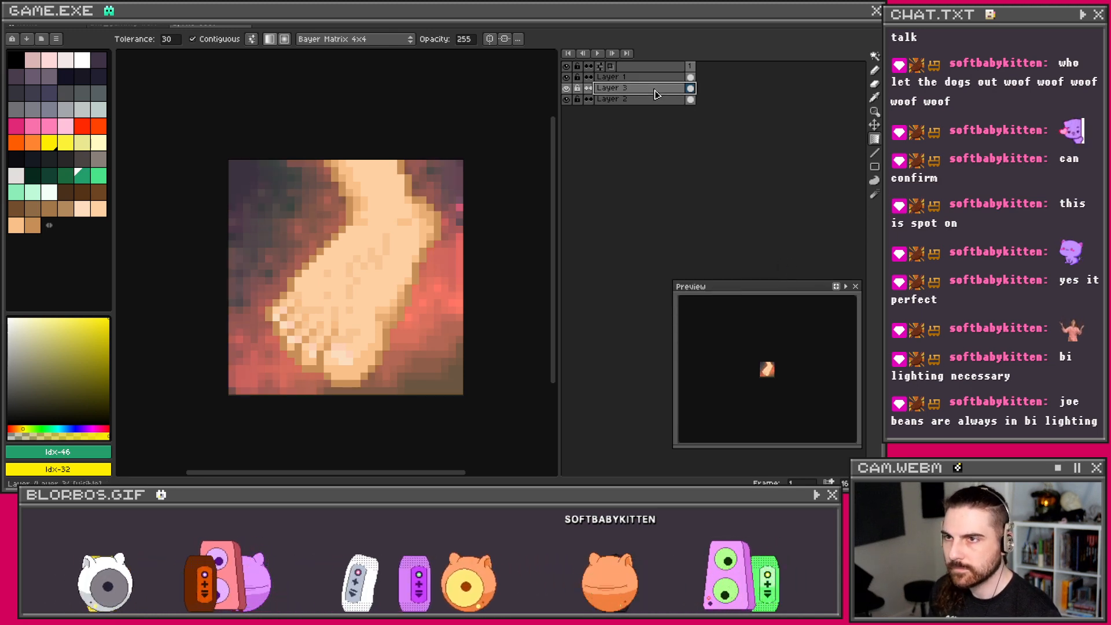
pyautogui.rightClick(657, 94)
pyautogui.click(677, 171)
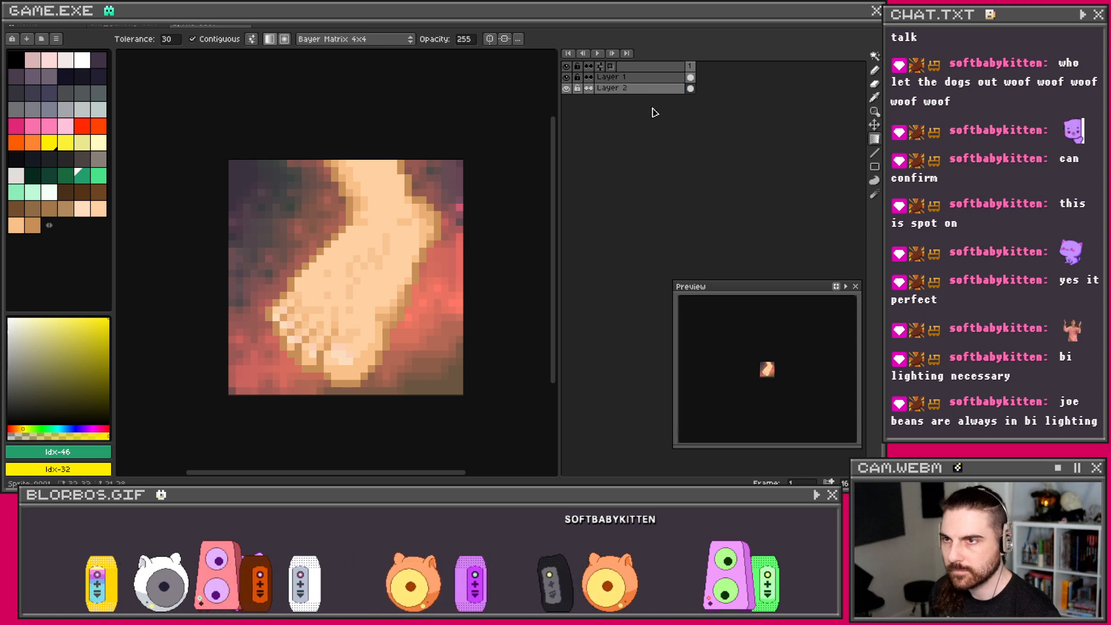
# Step: Shift Layer 2 toward magenta with hue −23, saturation 5 and lightness −8 in HSL mode
pyautogui.click(74, 28)
pyautogui.moveTo(174, 245)
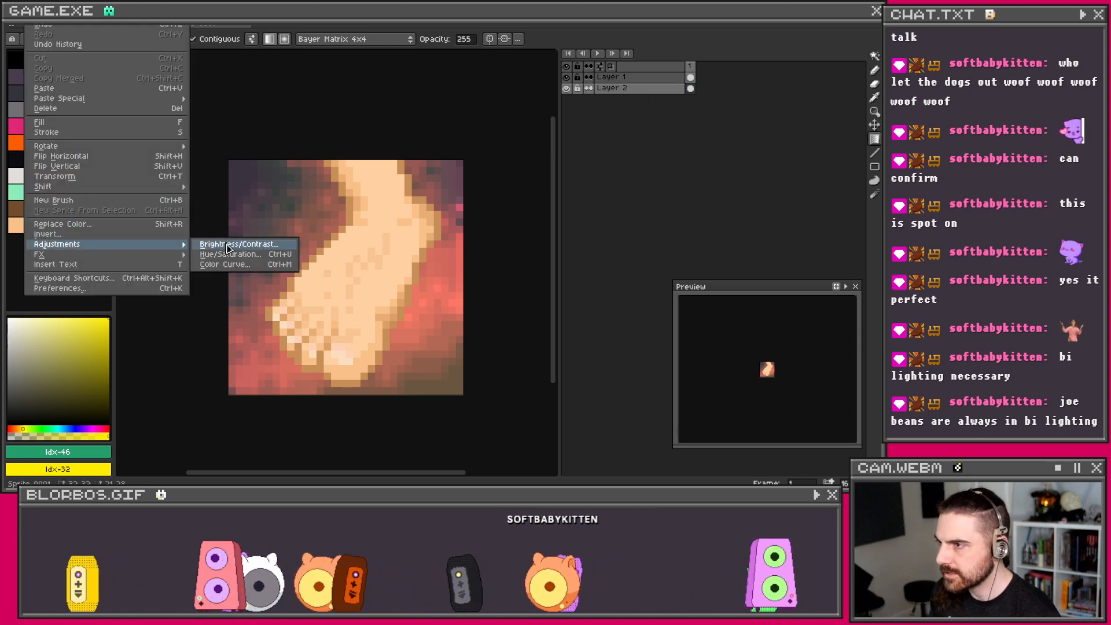
pyautogui.click(643, 92)
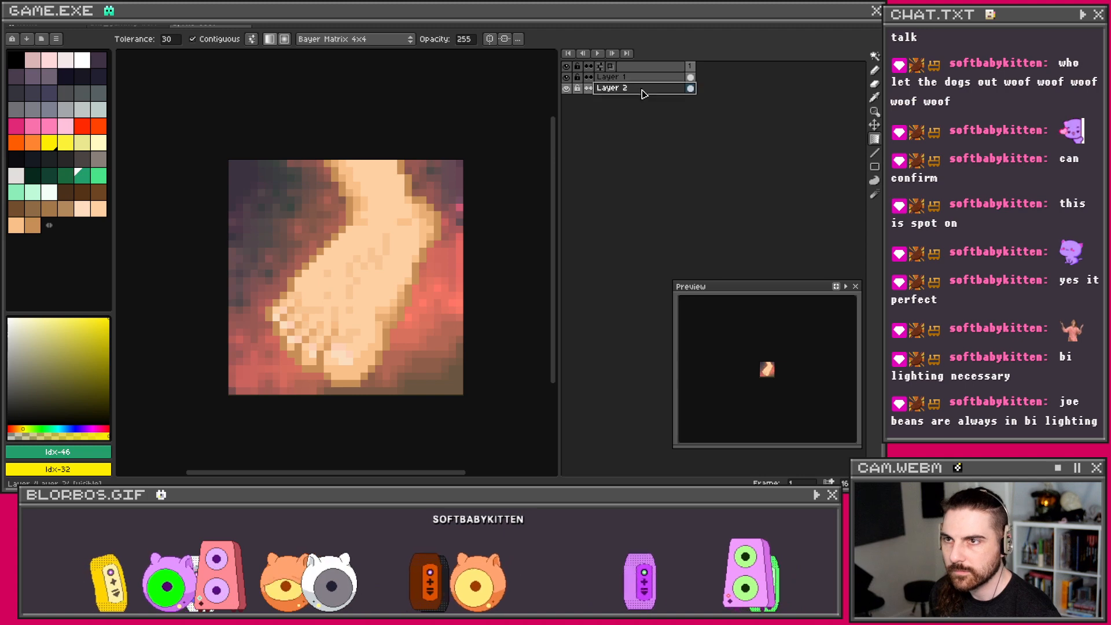
pyautogui.click(35, 15)
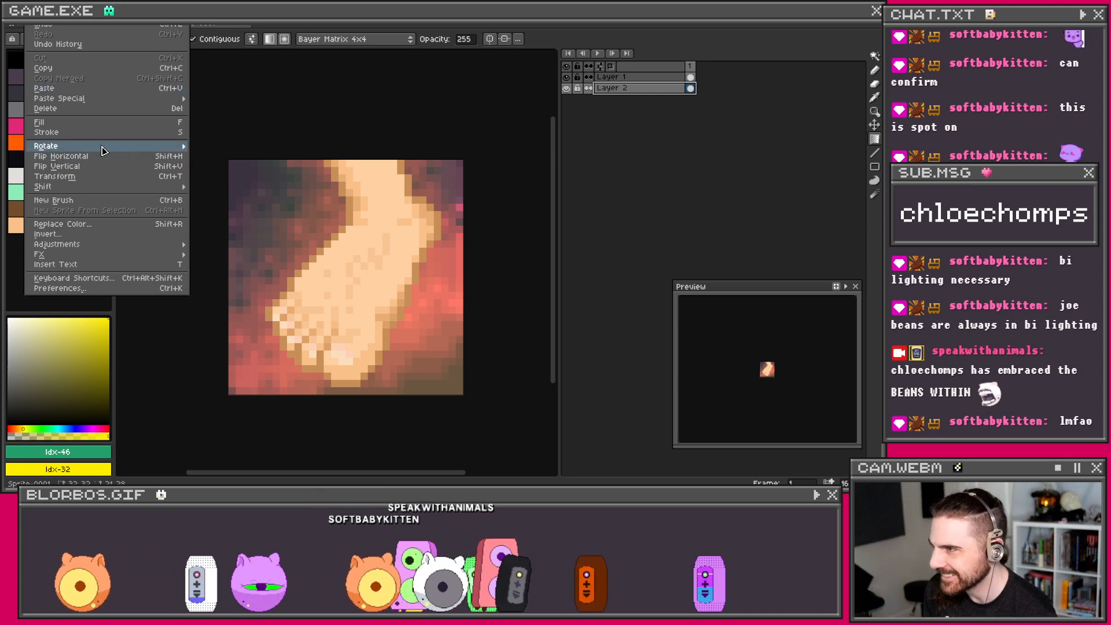
pyautogui.moveTo(173, 245)
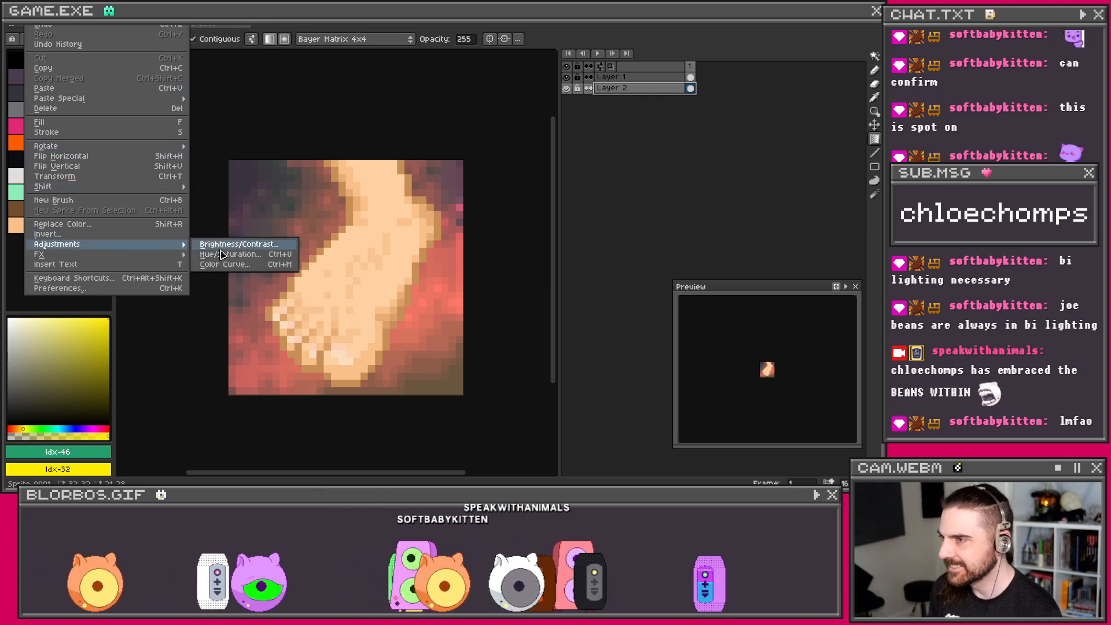
pyautogui.click(204, 254)
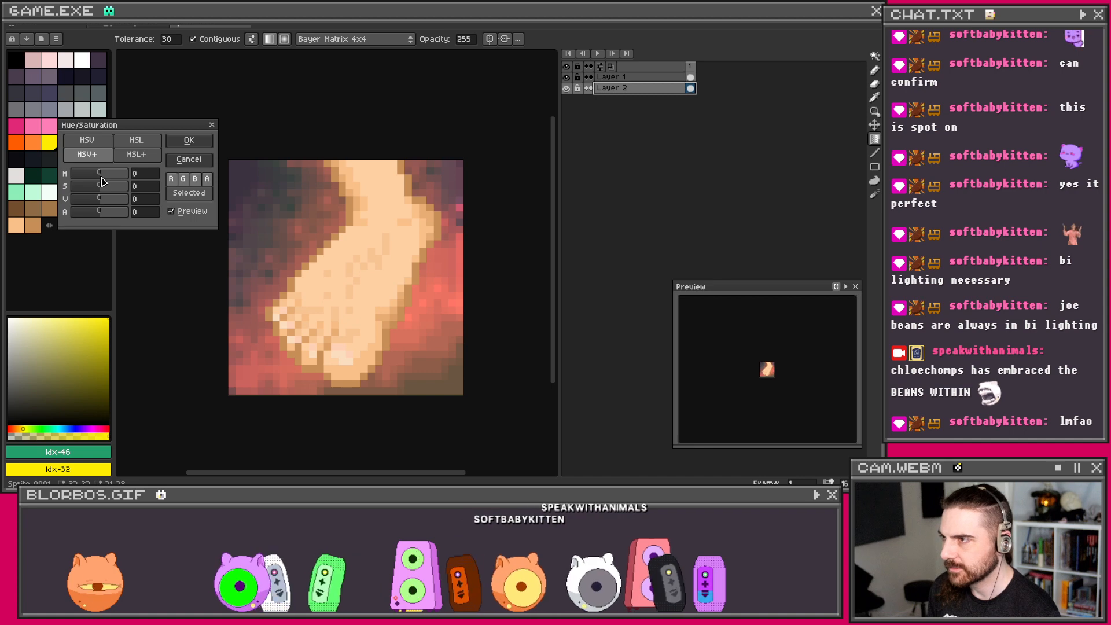
pyautogui.moveTo(101, 177); pyautogui.dragTo(99, 175)
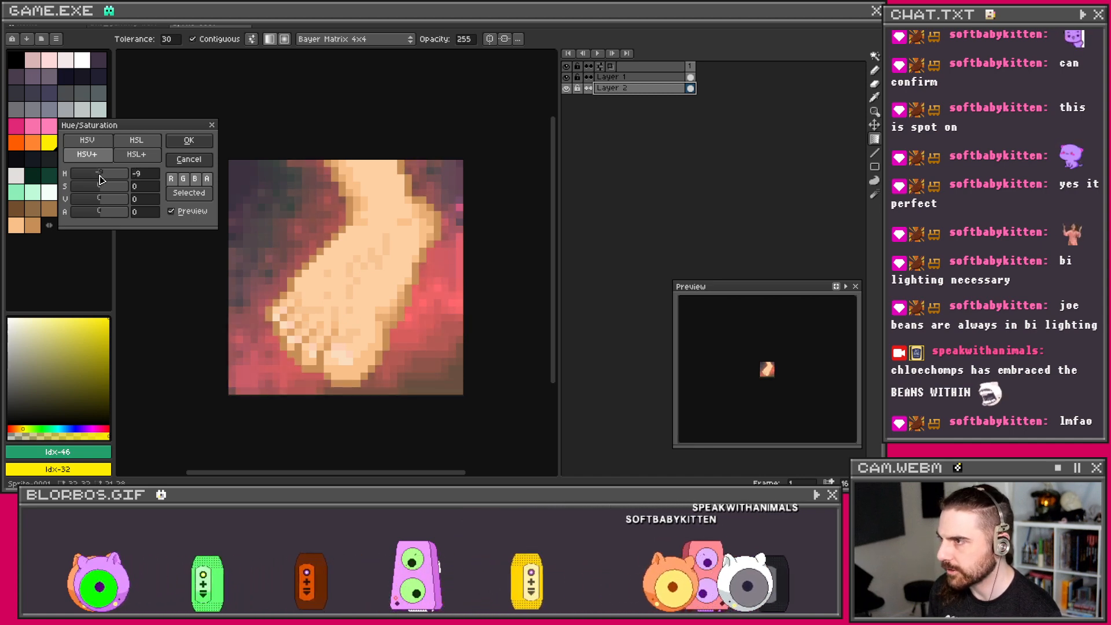
pyautogui.moveTo(101, 191); pyautogui.dragTo(102, 191)
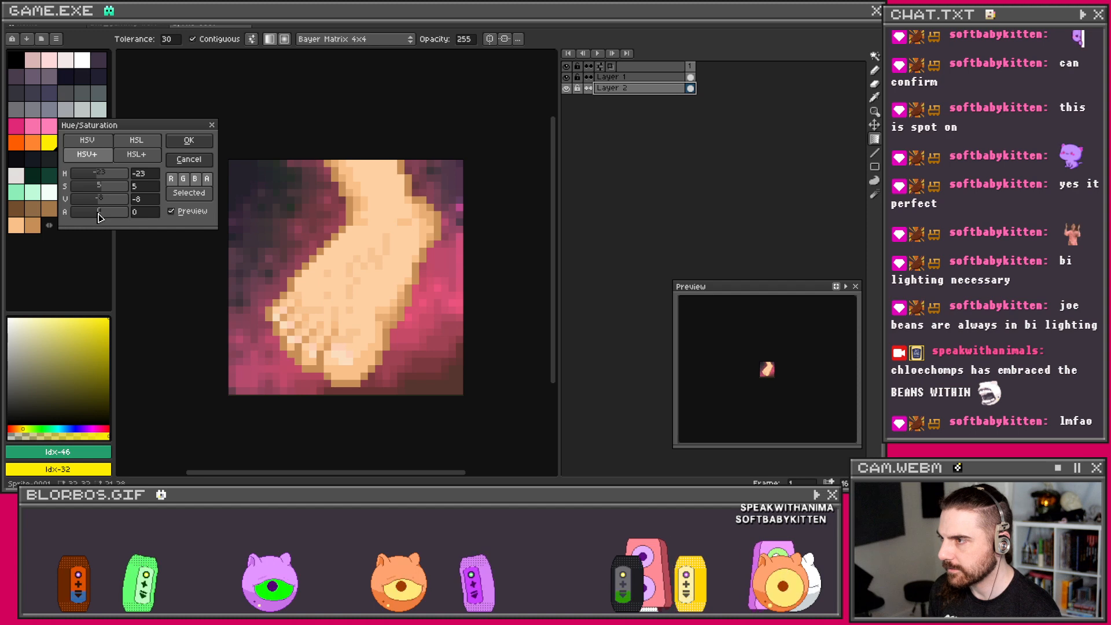
pyautogui.click(151, 154)
pyautogui.click(96, 160)
pyautogui.click(135, 159)
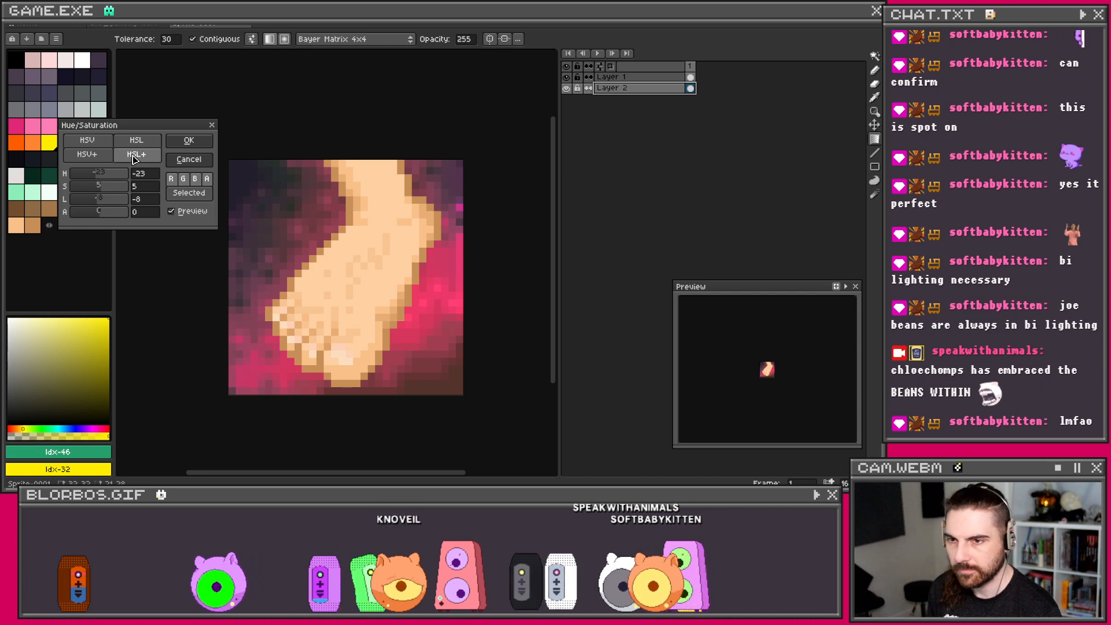
pyautogui.click(189, 141)
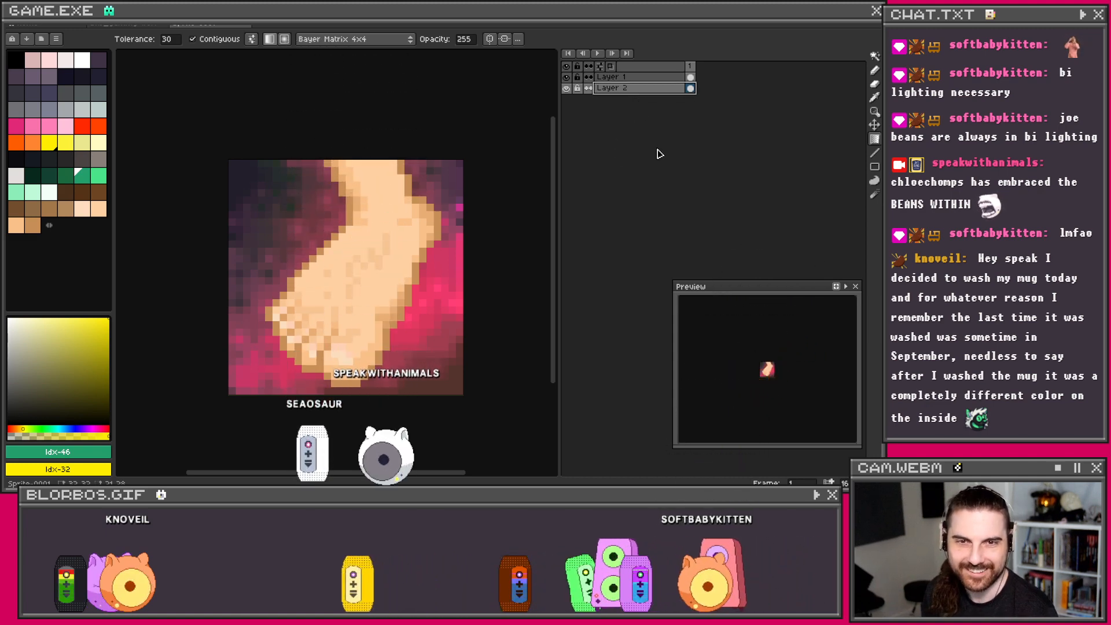
# Step: Duplicate Layer 1 into Layer 1 Copy and reselect the original Layer 1
pyautogui.click(646, 78)
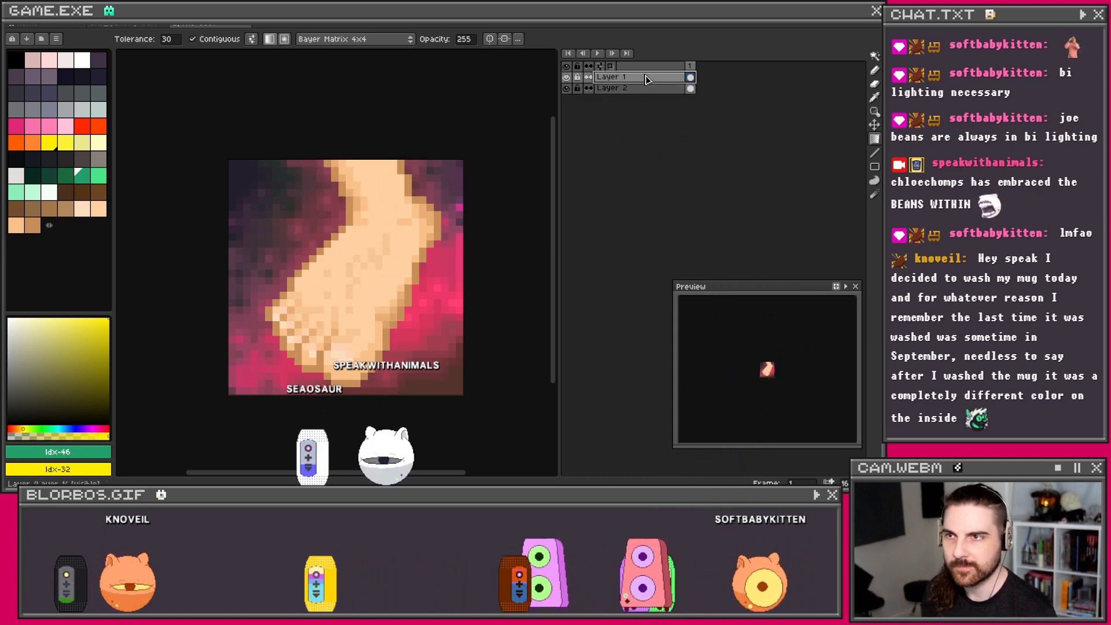
pyautogui.rightClick(648, 81)
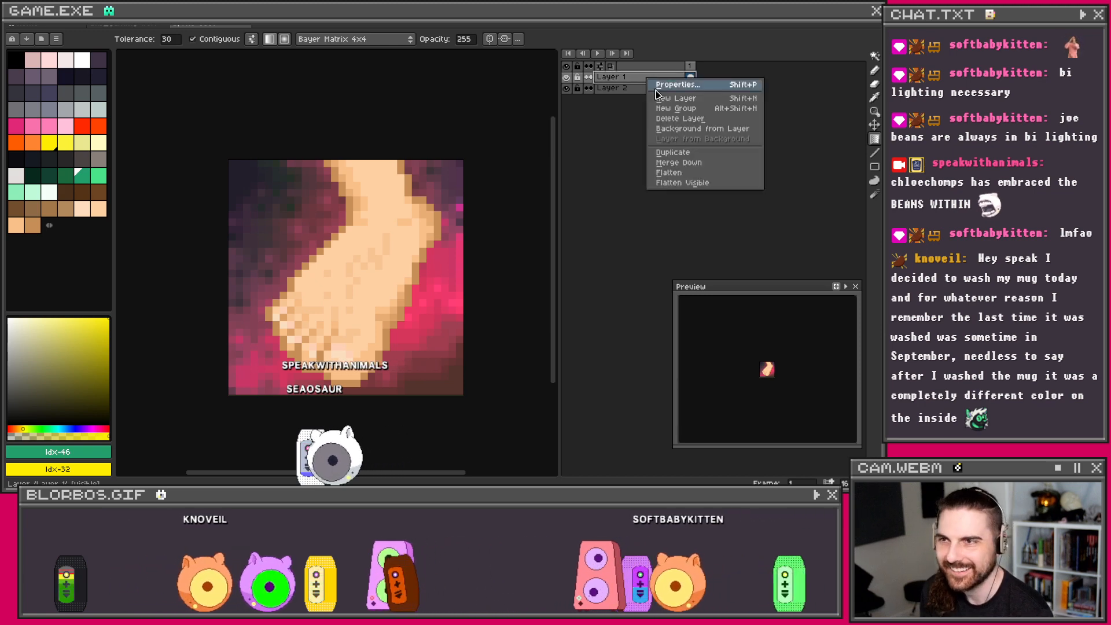
pyautogui.click(680, 99)
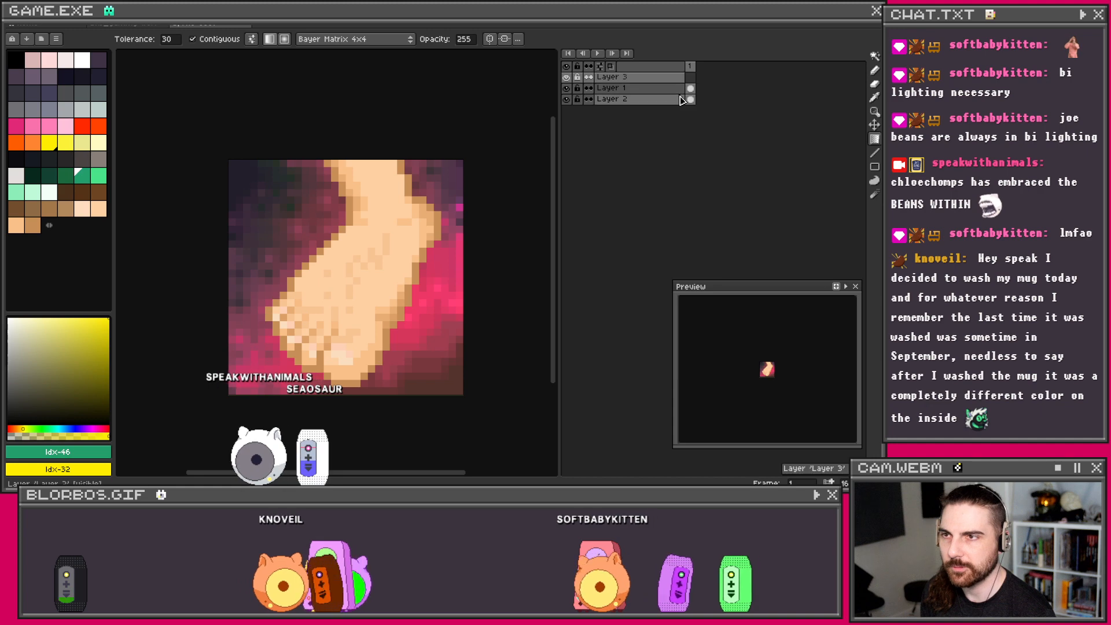
pyautogui.rightClick(671, 86)
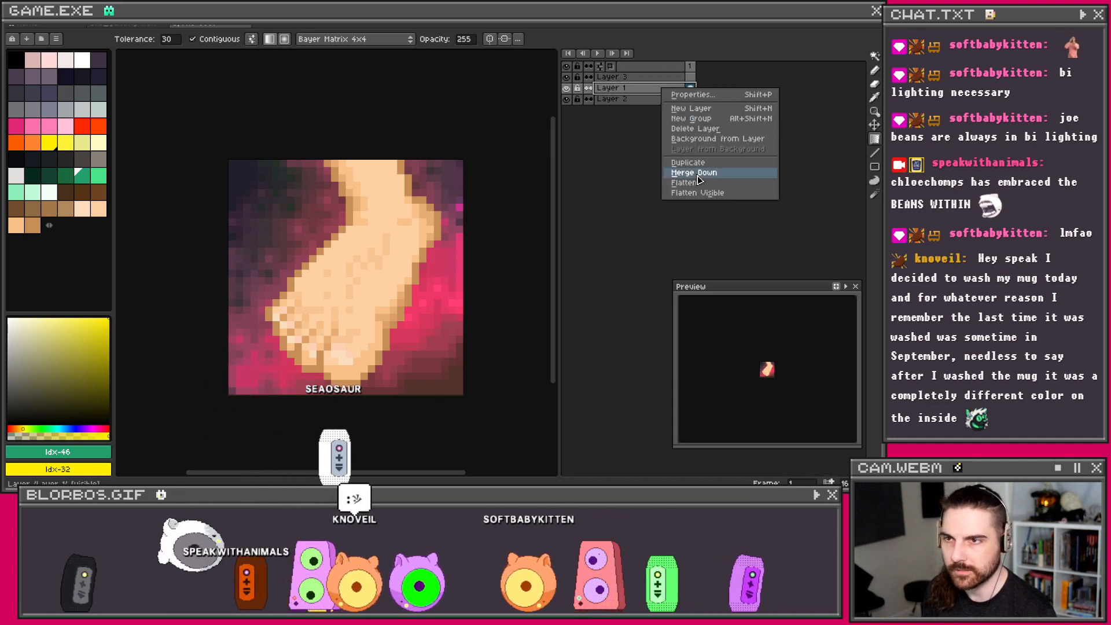
pyautogui.click(699, 168)
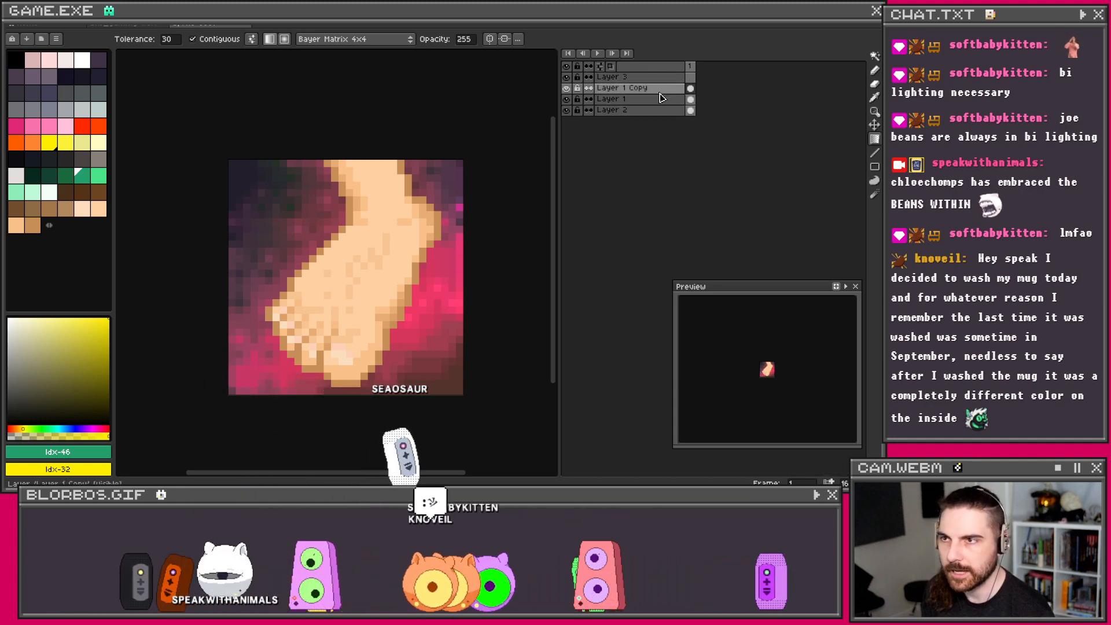
pyautogui.click(692, 103)
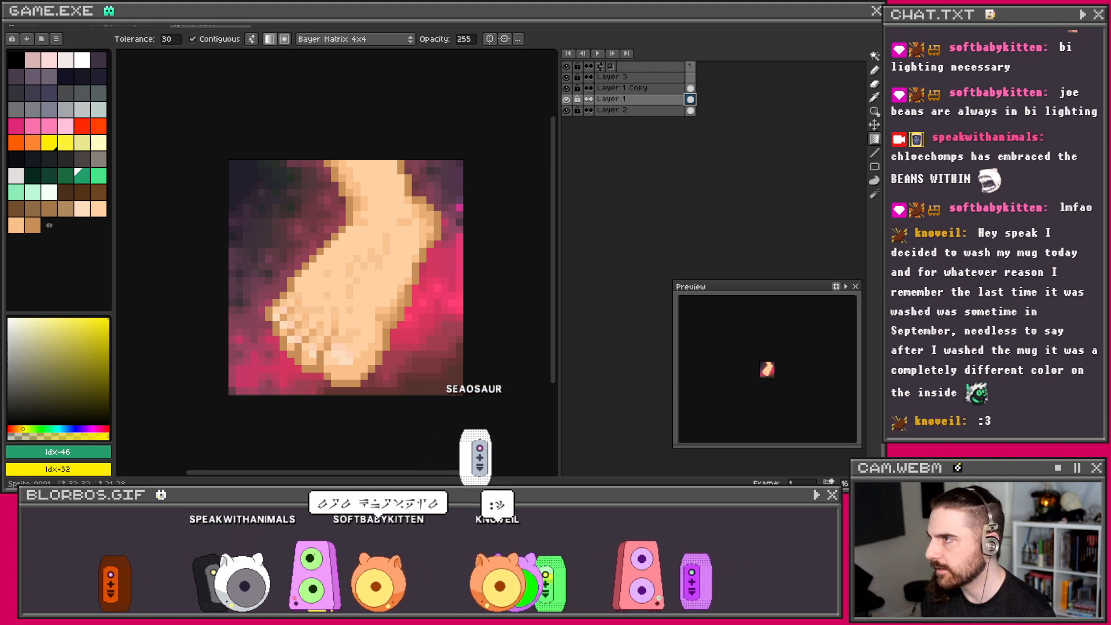
# Step: Darken the original Layer 1 slightly by lowering its lightness in Hue/Saturation
pyautogui.click(15, 15)
pyautogui.moveTo(33, 15)
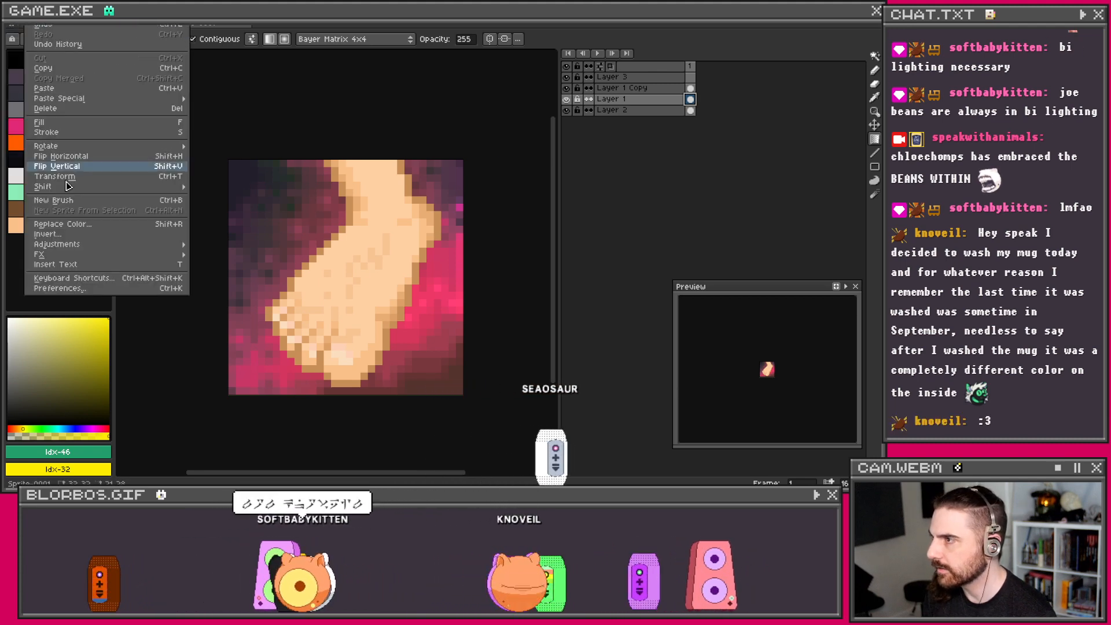
pyautogui.moveTo(73, 246)
pyautogui.click(226, 254)
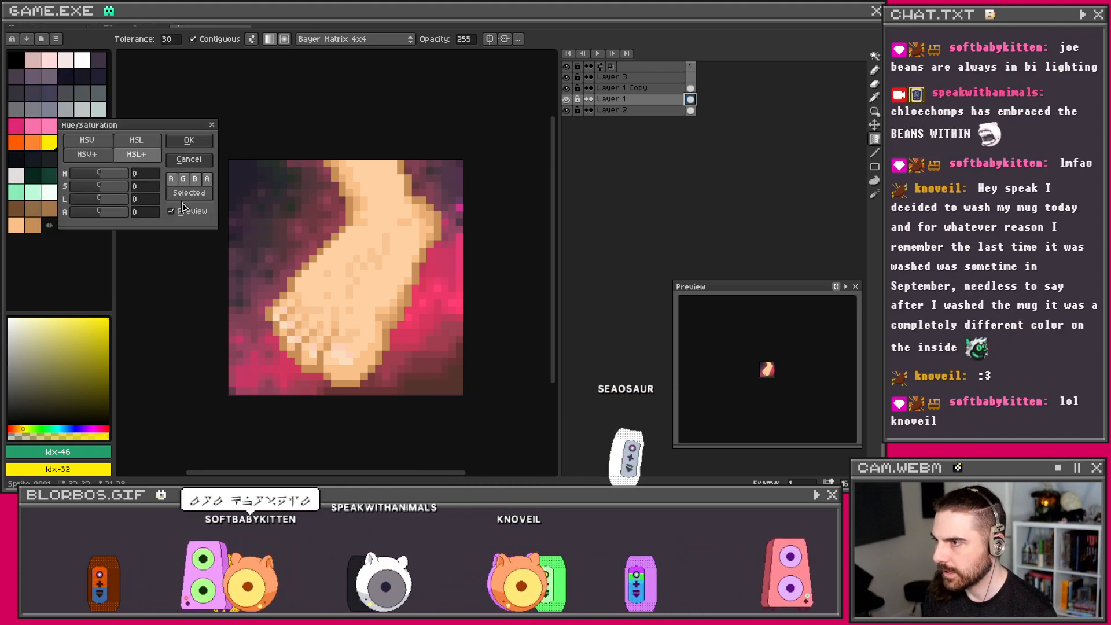
pyautogui.click(83, 200)
pyautogui.click(186, 142)
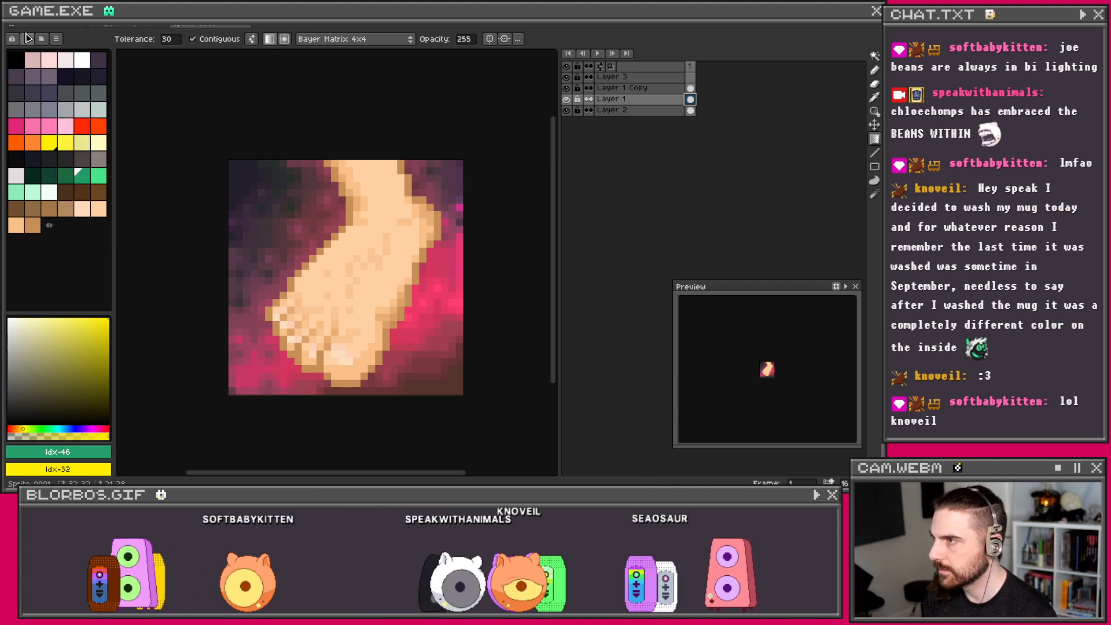
pyautogui.click(15, 15)
# Step: Preview blur-7x7, then apply the stronger blur-9x9 convolution to Layer 1
pyautogui.moveTo(34, 15)
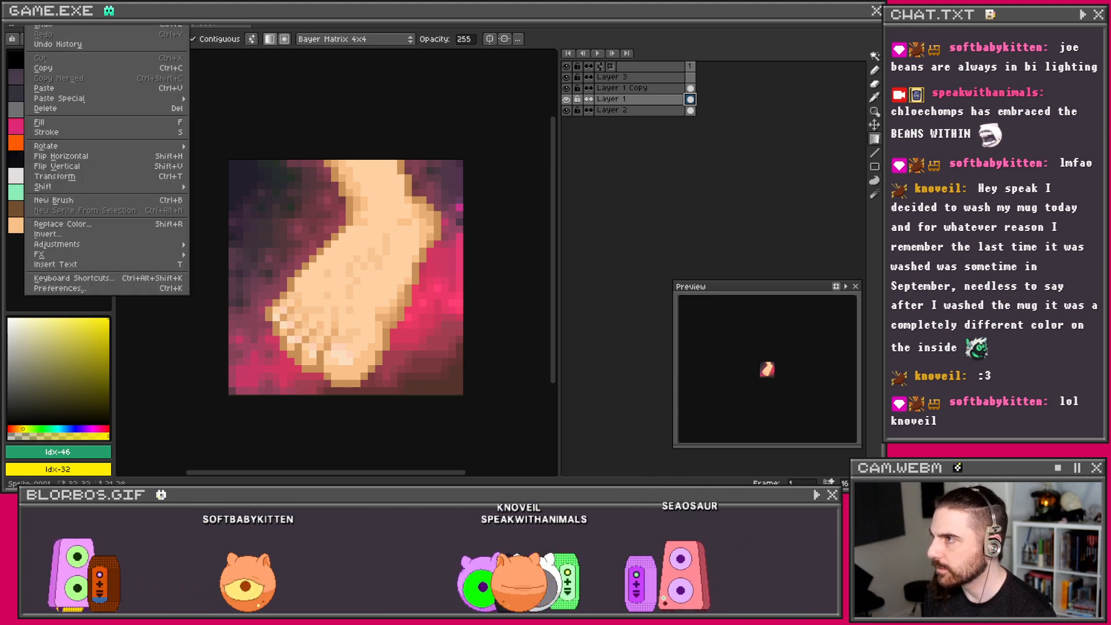
pyautogui.moveTo(115, 254)
pyautogui.click(243, 255)
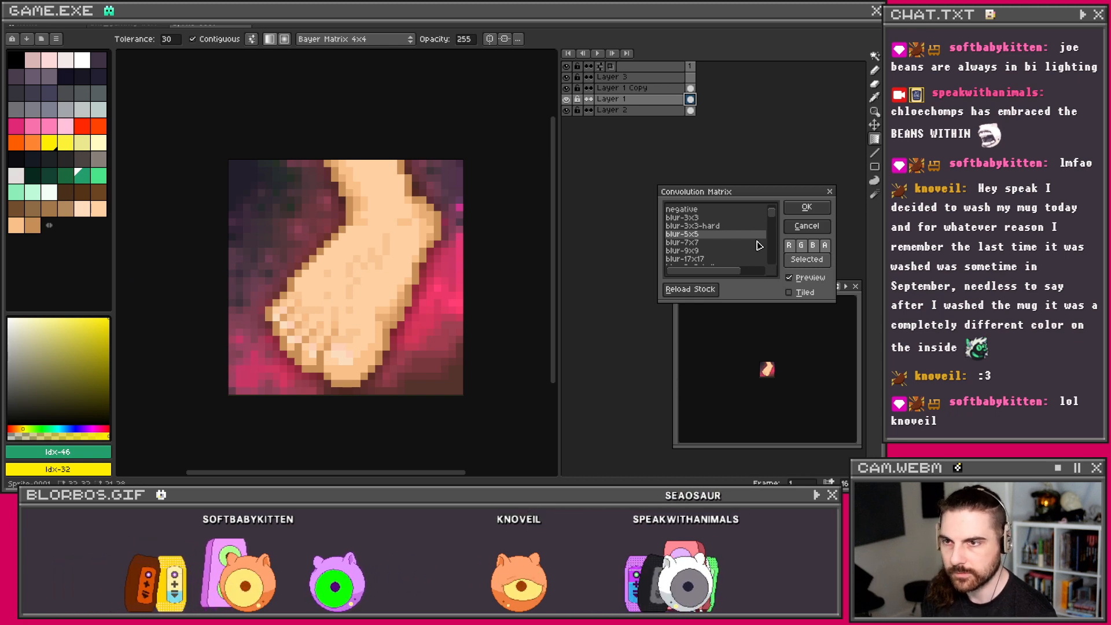
pyautogui.click(716, 242)
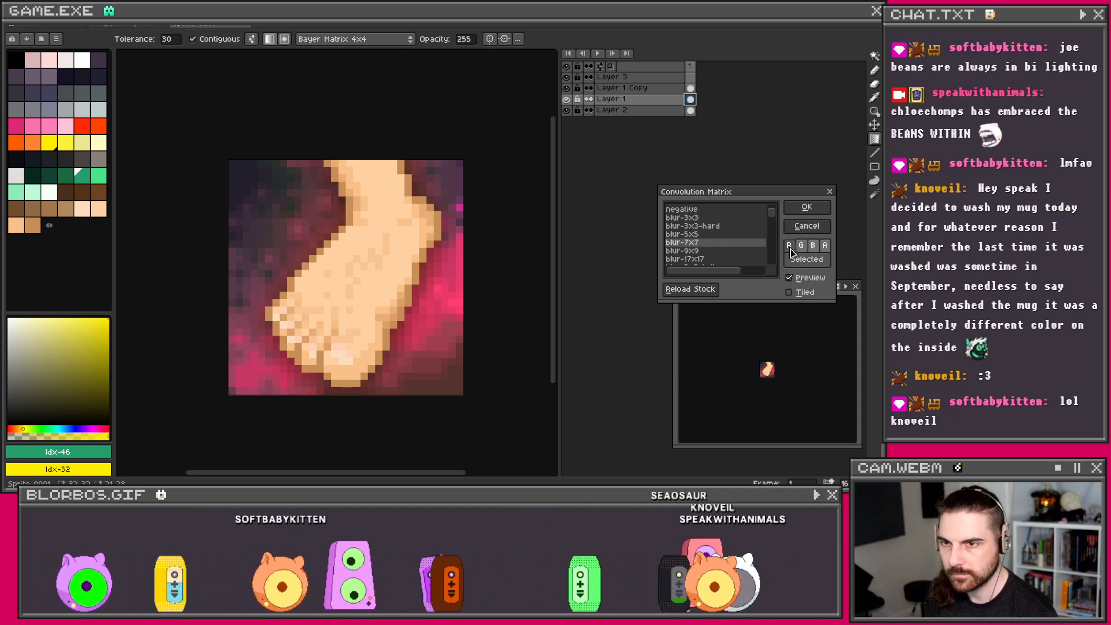
pyautogui.click(699, 253)
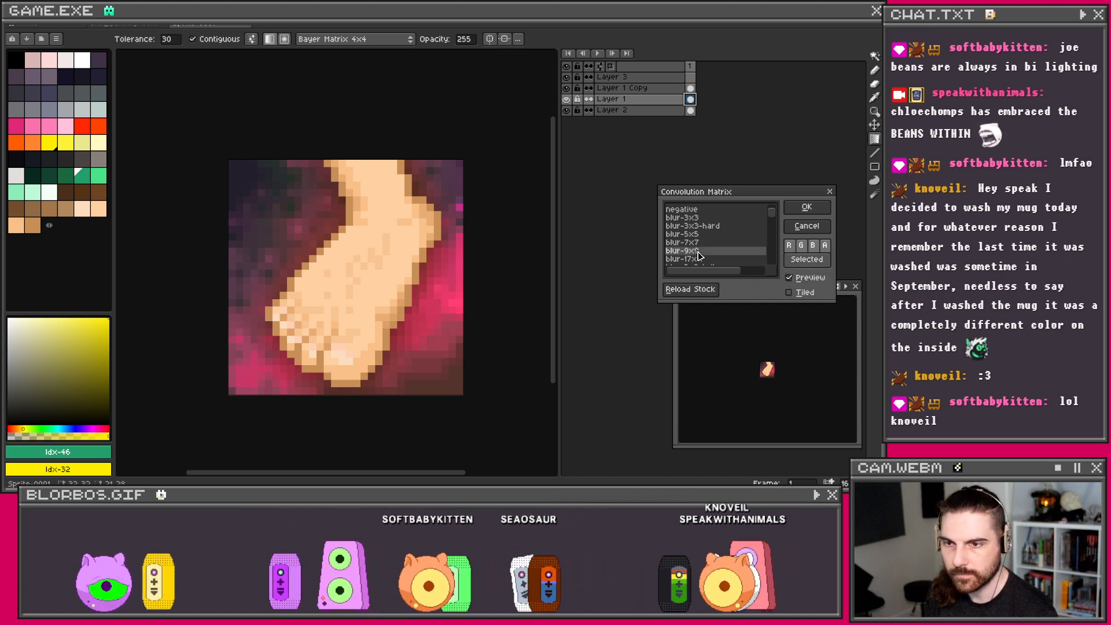
pyautogui.click(800, 210)
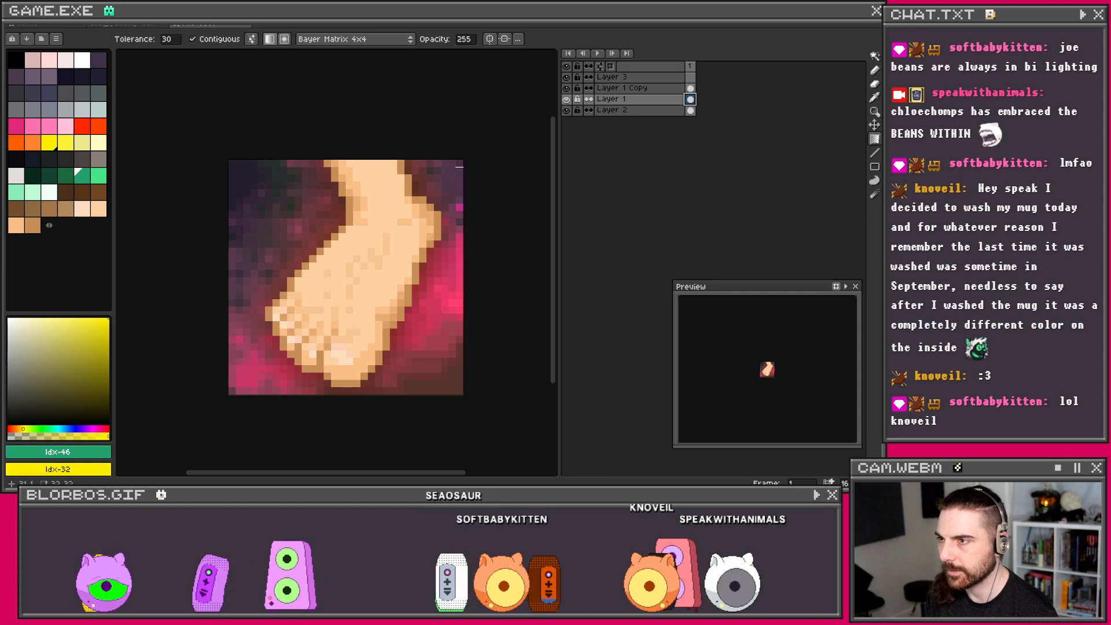
pyautogui.scroll(-1, 382, 177)
pyautogui.scroll(1, 371, 191)
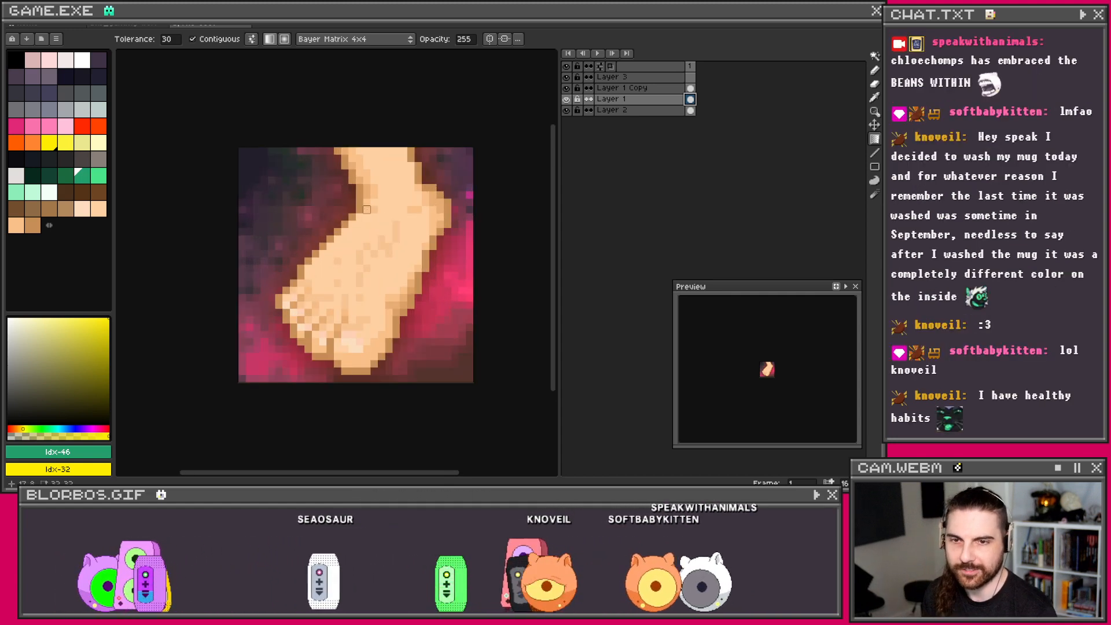
# Step: Start an export at 100% size and browse to the ART/design folder as the output location
pyautogui.click(17, 25)
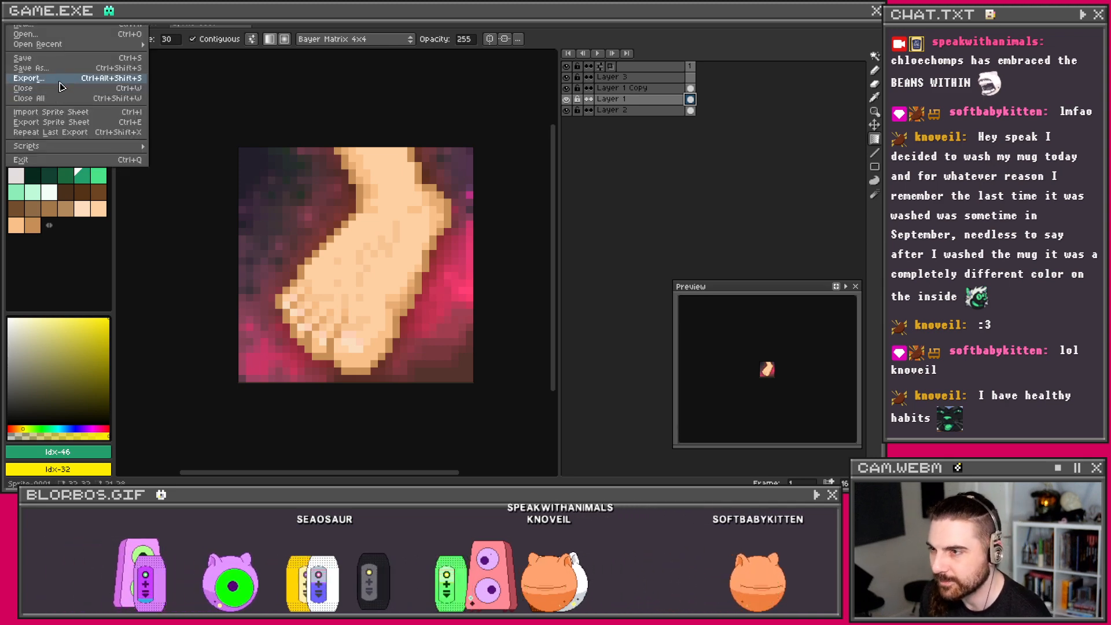
pyautogui.click(29, 78)
pyautogui.click(168, 53)
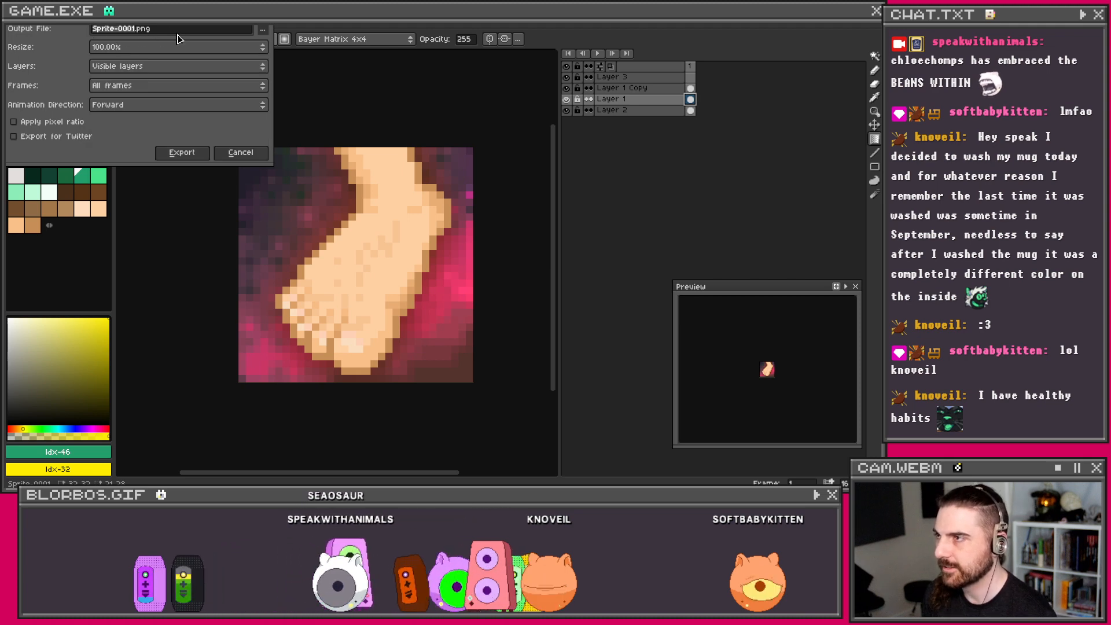
pyautogui.click(262, 32)
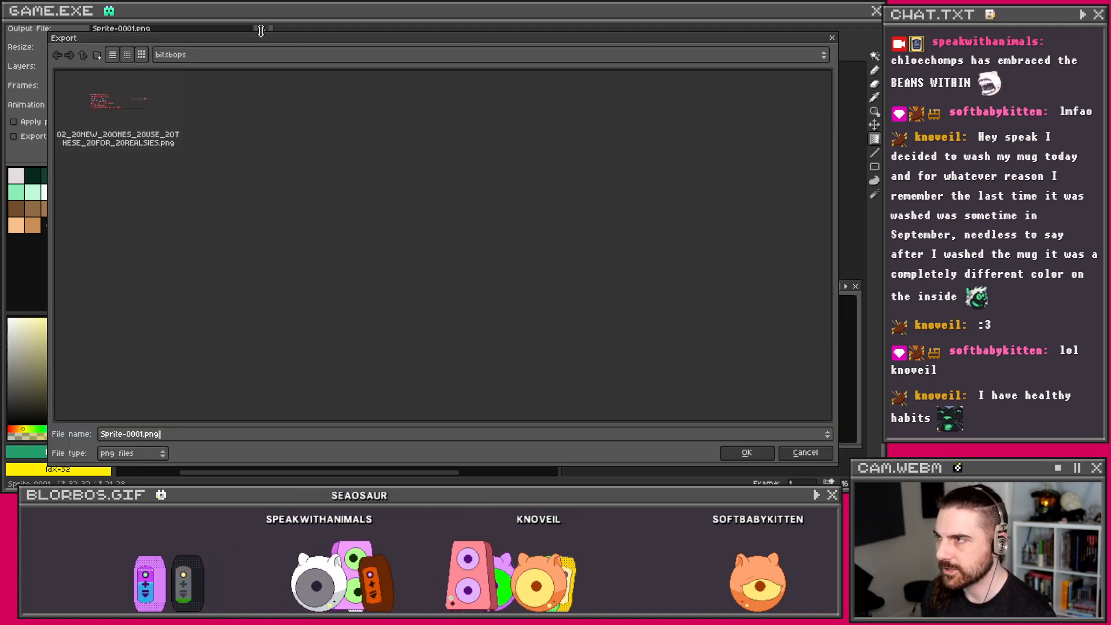
pyautogui.click(82, 56)
pyautogui.click(83, 57)
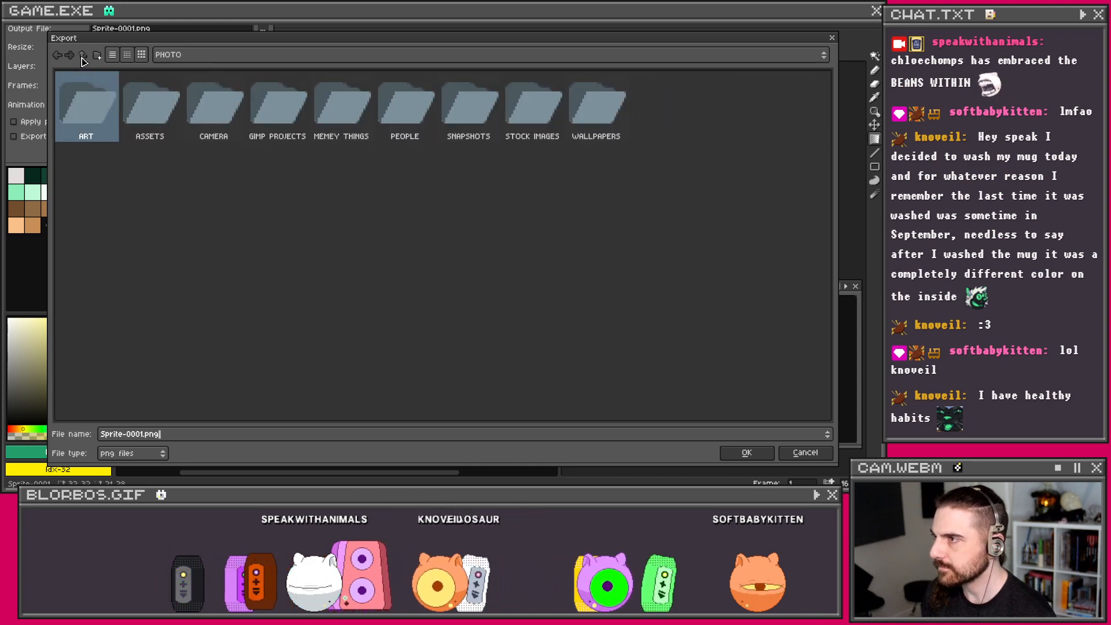
pyautogui.doubleClick(95, 123)
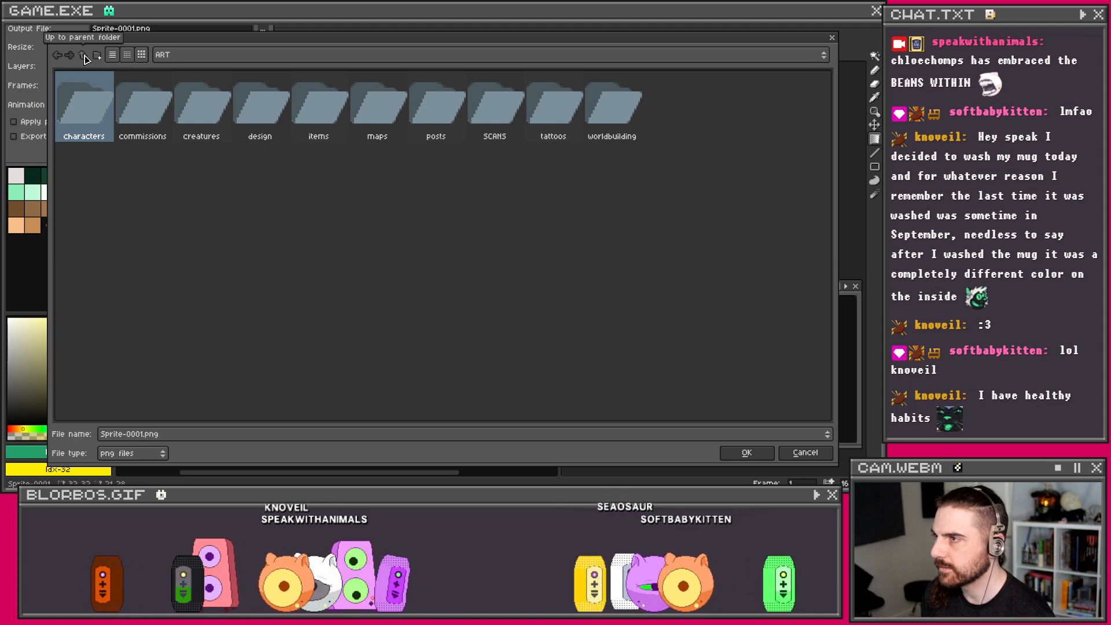
pyautogui.click(87, 136)
pyautogui.doubleClick(257, 110)
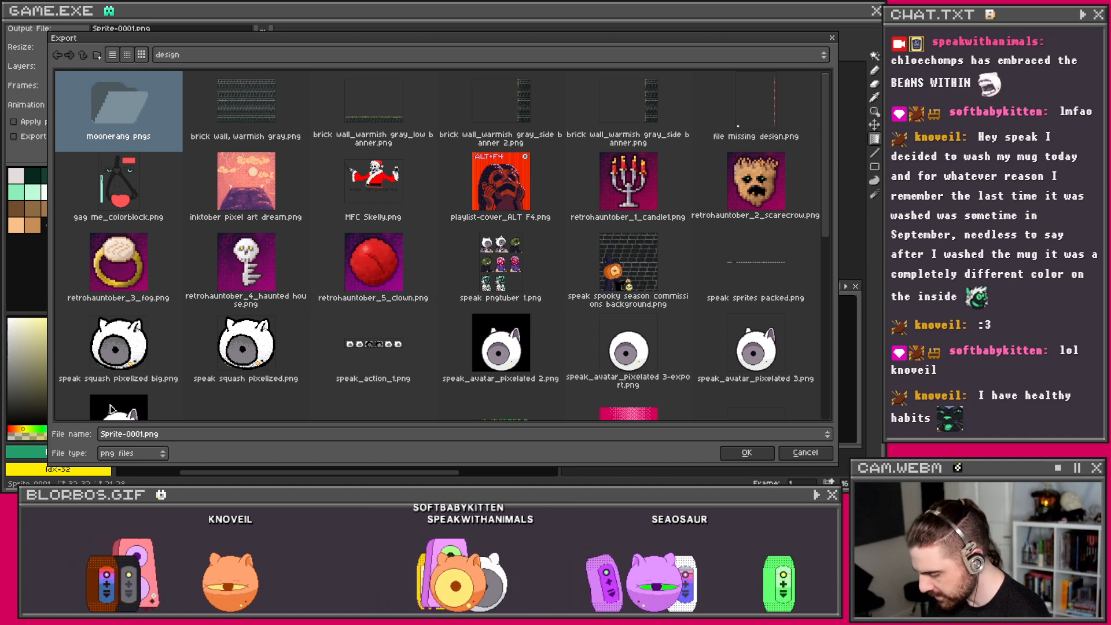
# Step: Name the file 'foot for' plus the recipient's username and export the PNG
pyautogui.hotkey('ctrl', 'a')
pyautogui.write('foot ')
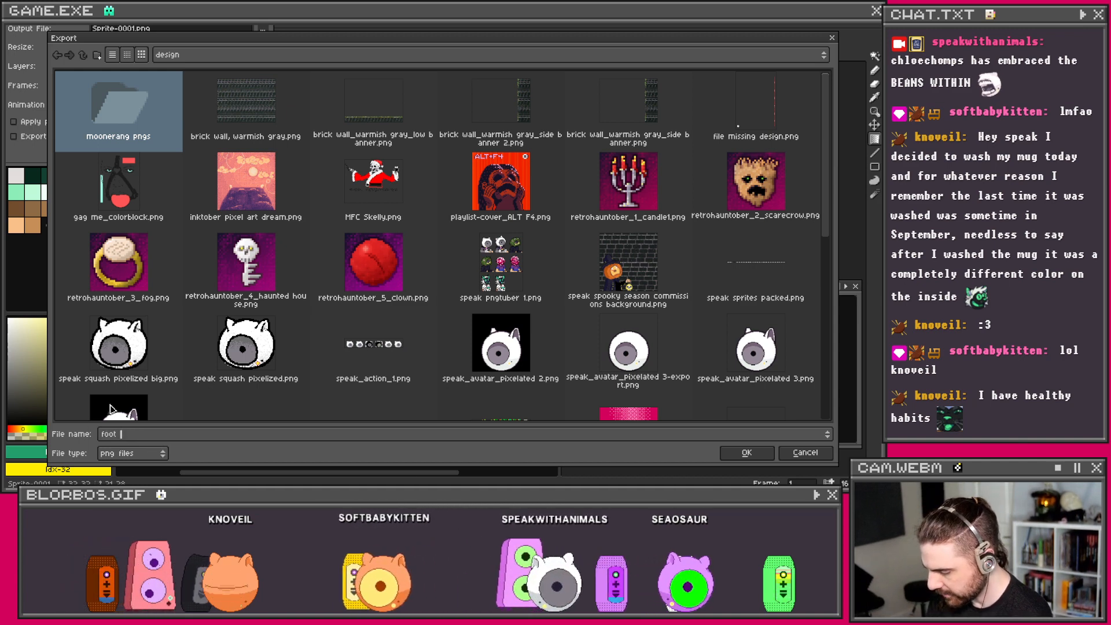
pyautogui.write('for soft')
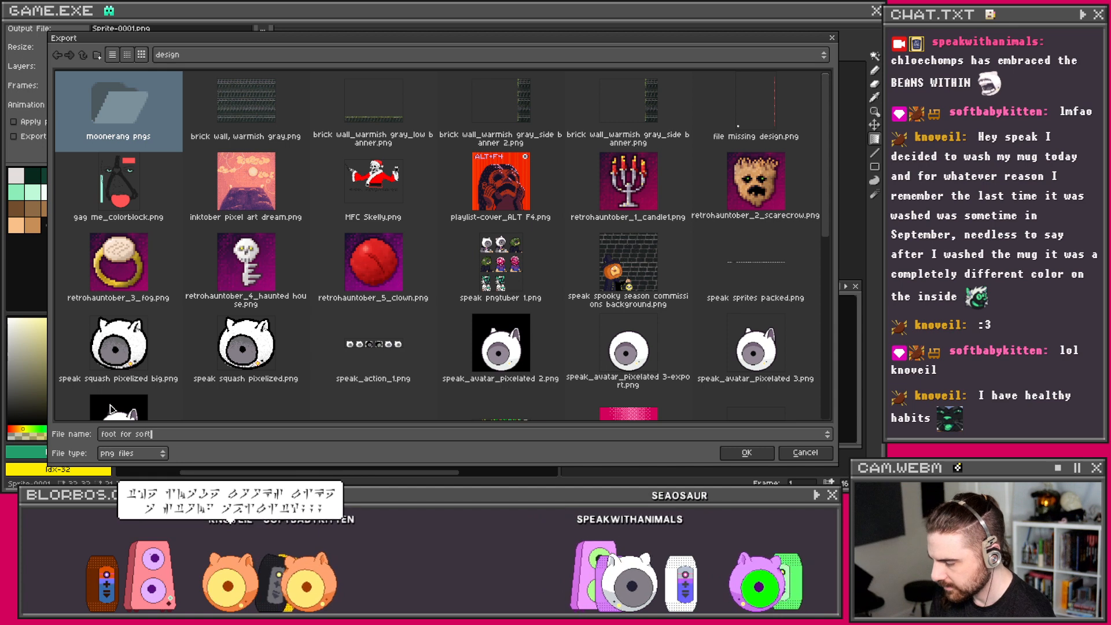
pyautogui.write('babykitten')
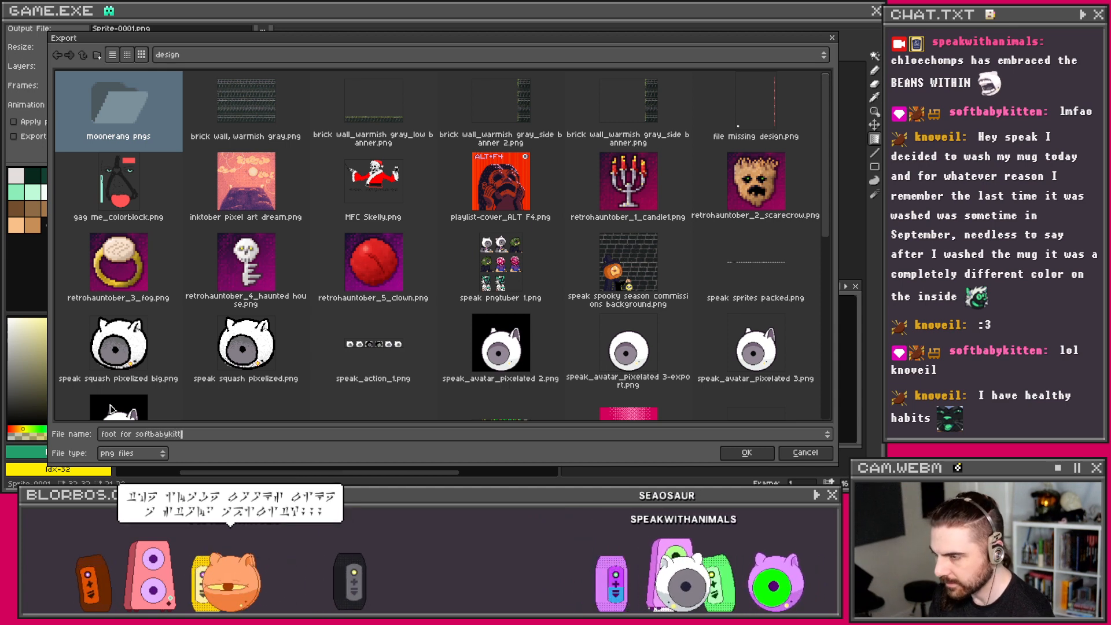
pyautogui.click(746, 453)
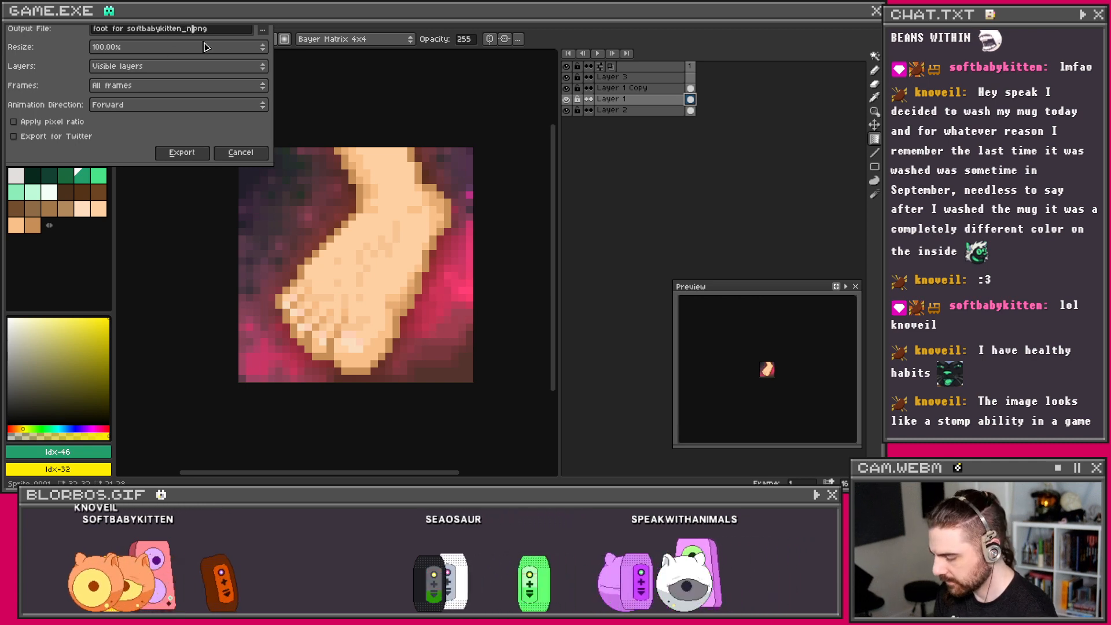
pyautogui.press('Return')
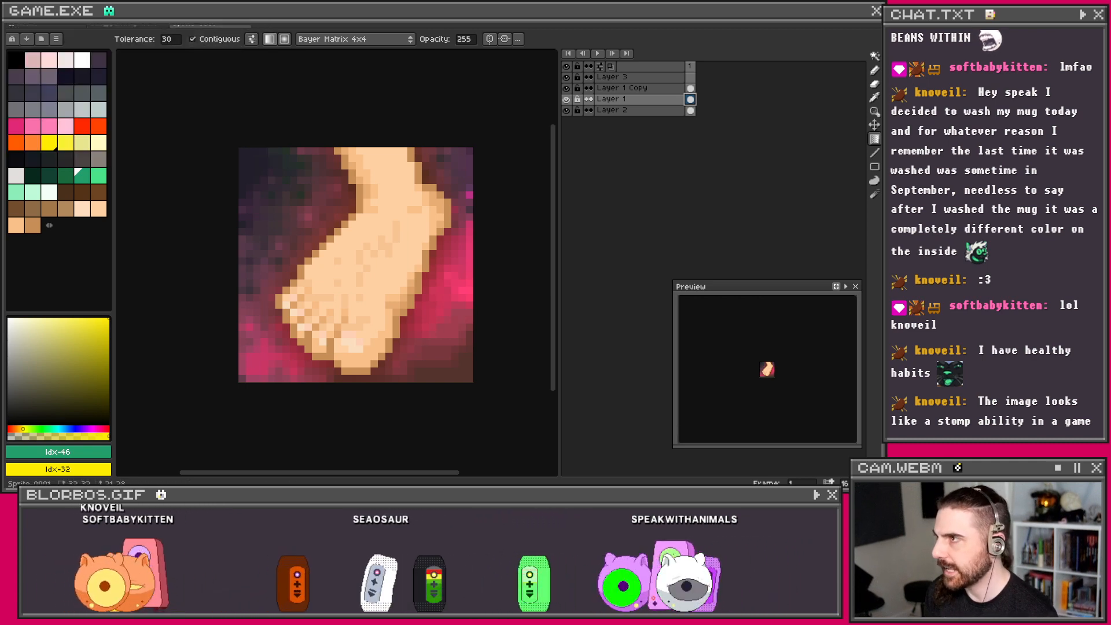
pyautogui.click(16, 15)
# Step: Export a second PNG of the foot upscaled to 600% into the design folder
pyautogui.click(63, 45)
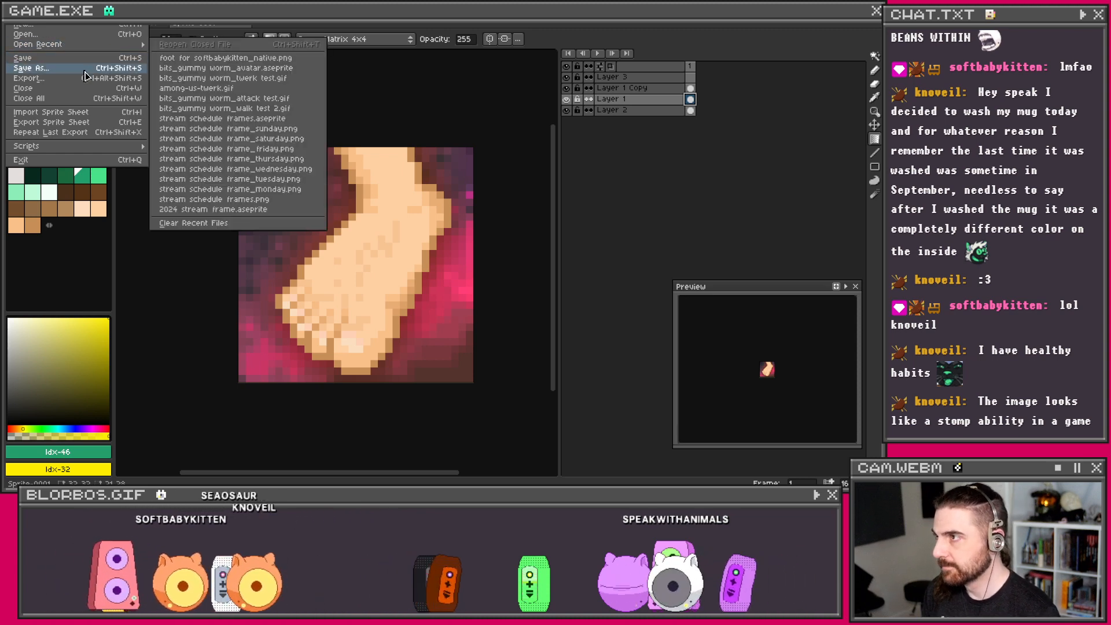
pyautogui.click(58, 79)
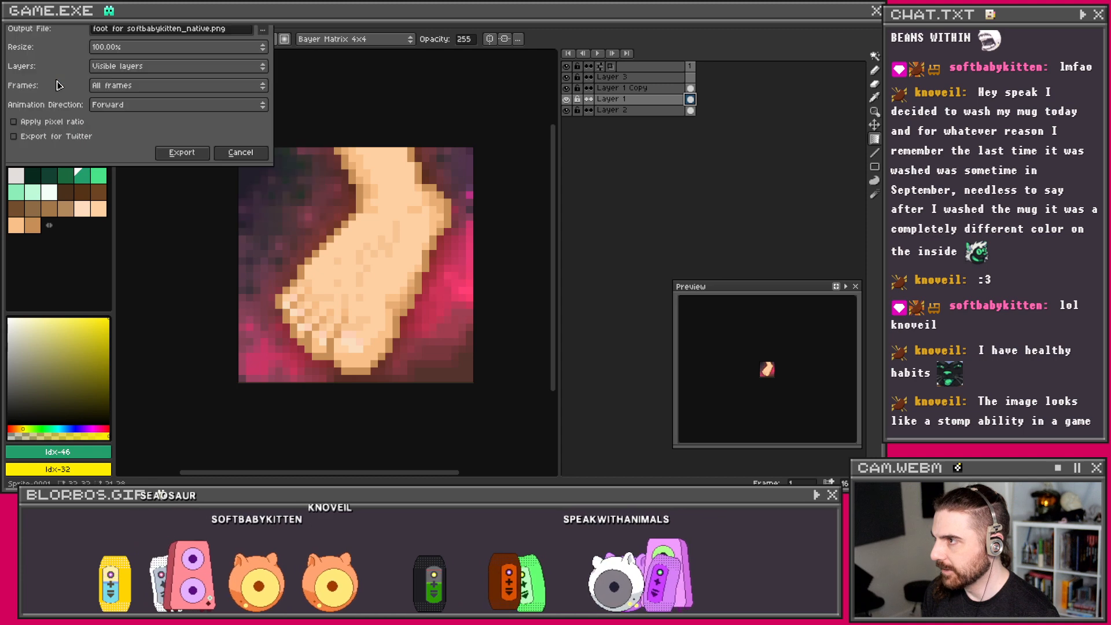
pyautogui.click(161, 48)
pyautogui.click(113, 112)
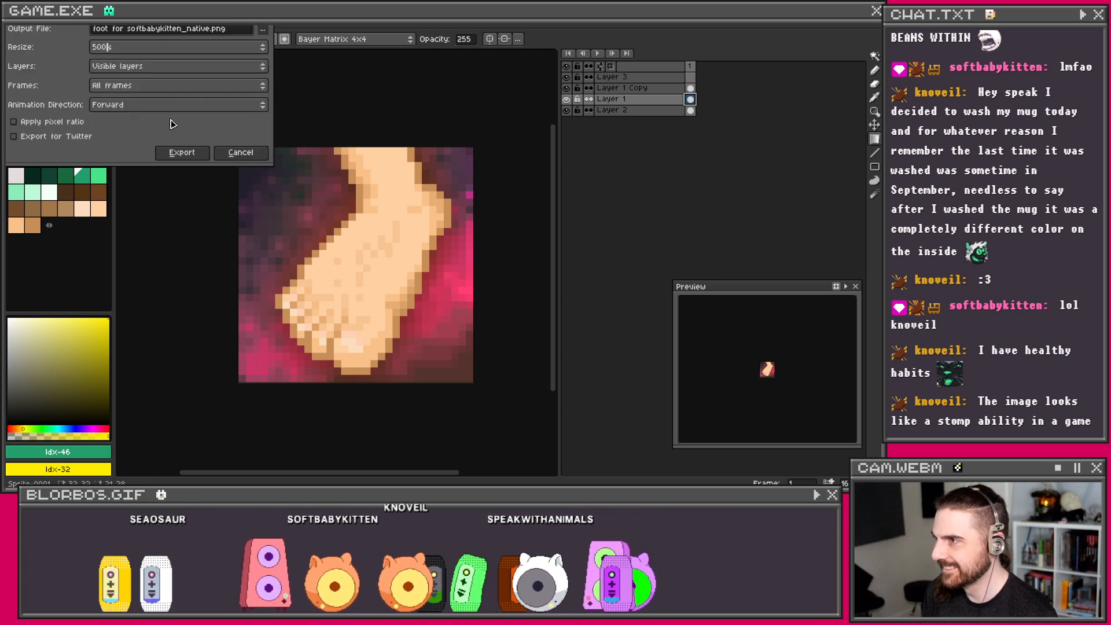
pyautogui.click(113, 48)
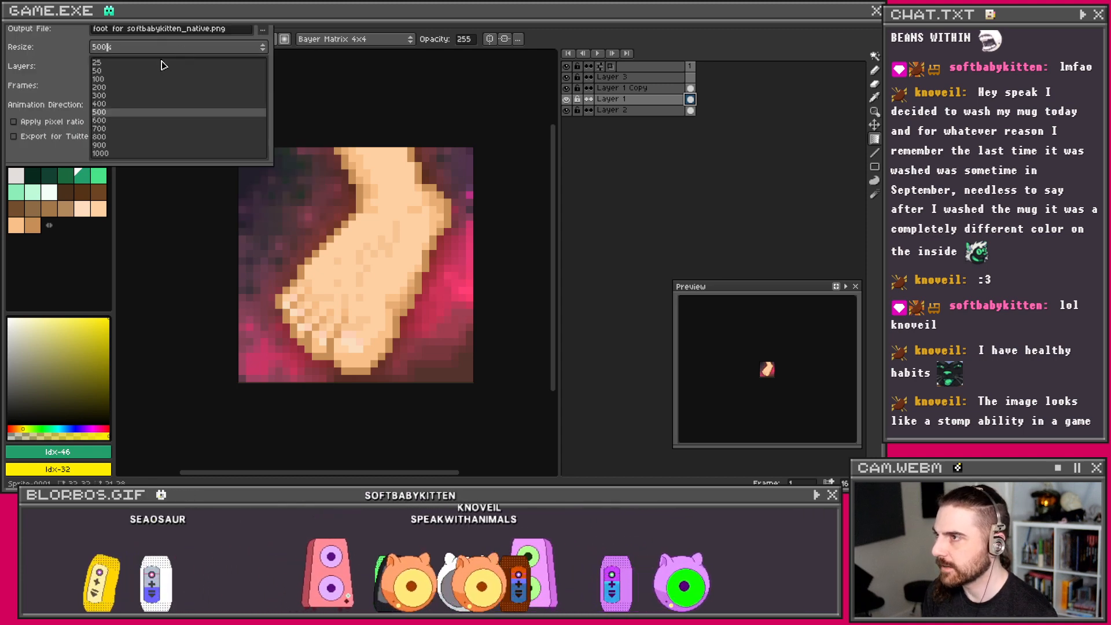
pyautogui.click(106, 124)
pyautogui.click(182, 153)
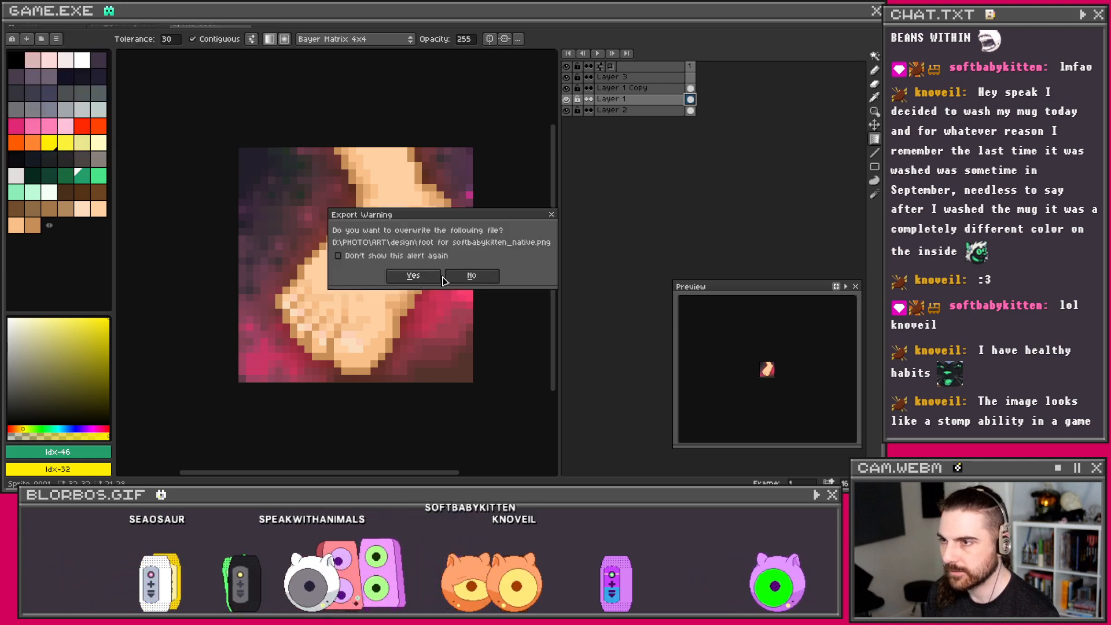
pyautogui.click(471, 275)
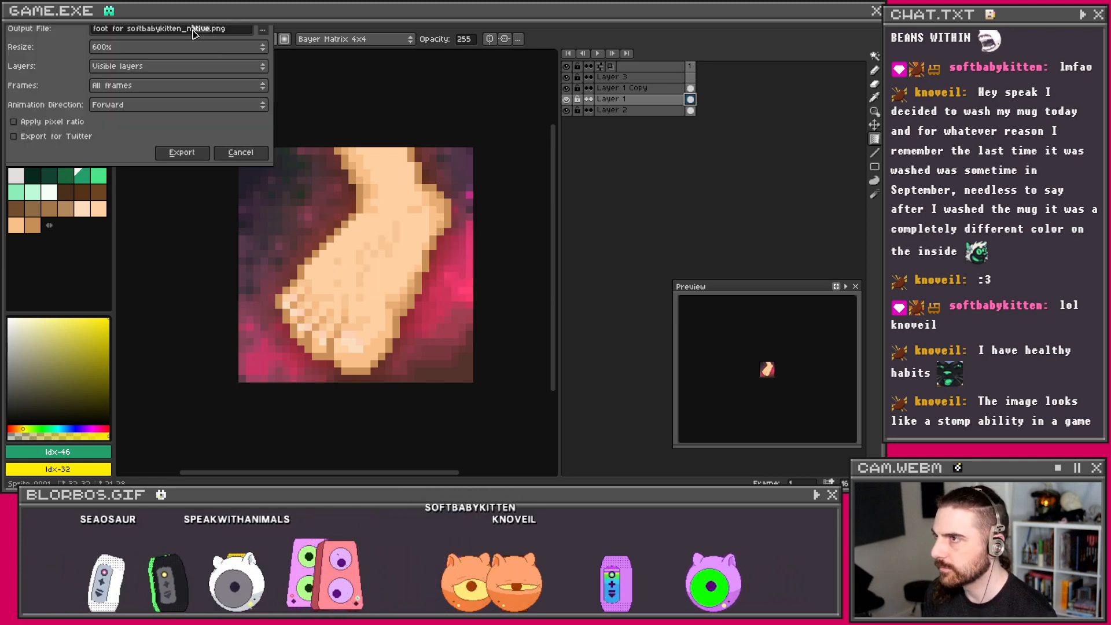
pyautogui.click(182, 154)
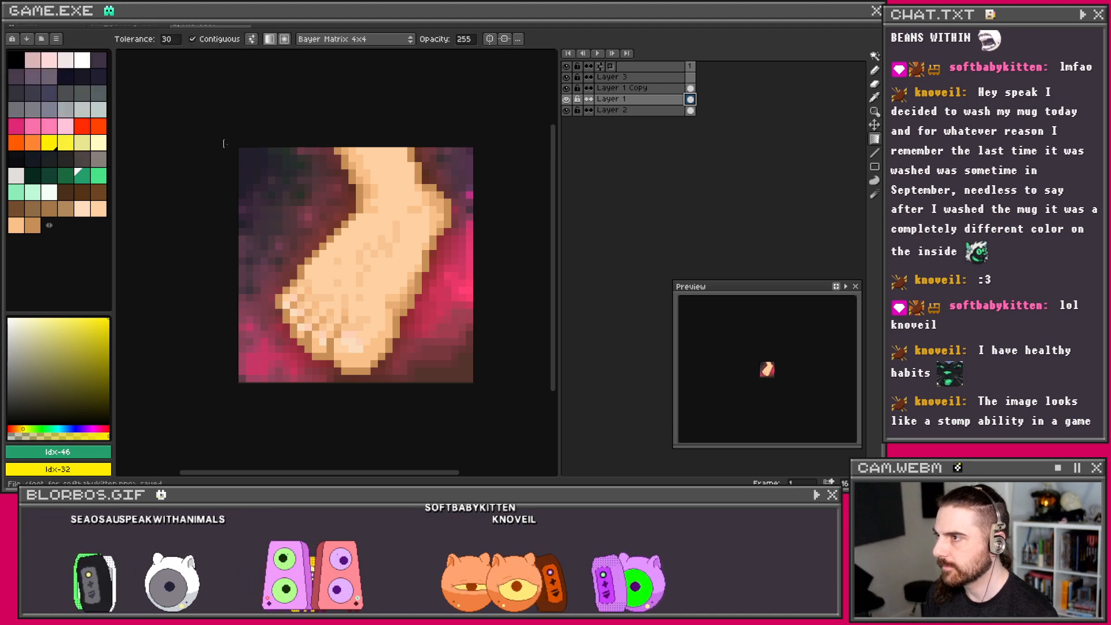
# Step: Close the Sprite-0001 foot sprite, bringing up the unsaved-changes prompt
pyautogui.click(27, 26)
pyautogui.click(246, 28)
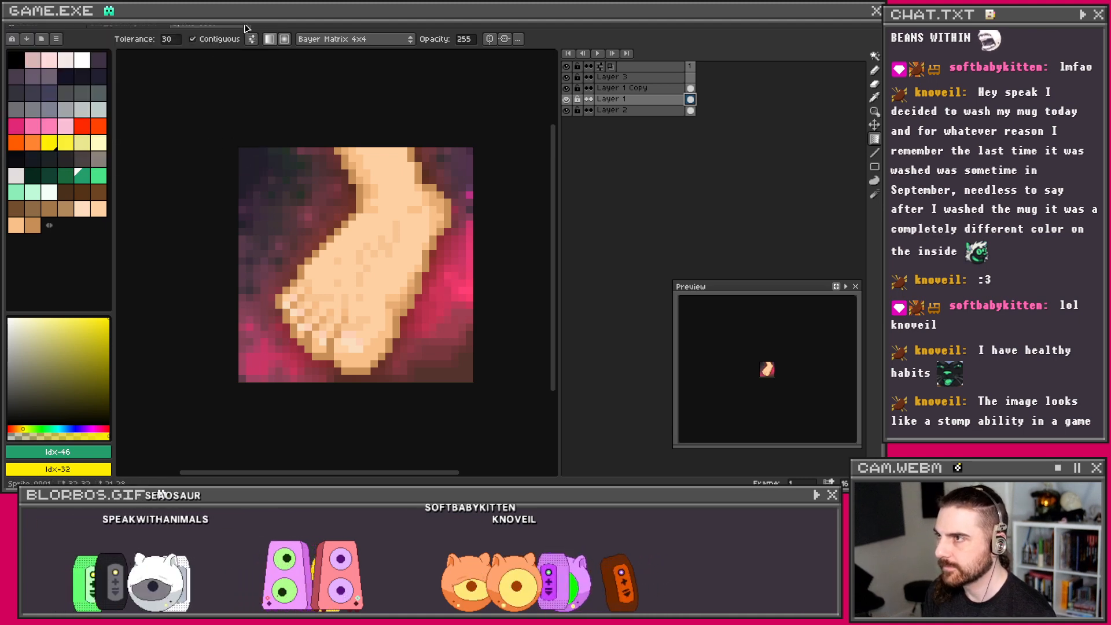
pyautogui.click(247, 26)
# Step: Discard the foot sprite's unsaved changes, returning to the red-and-yellow ring animation
pyautogui.click(461, 278)
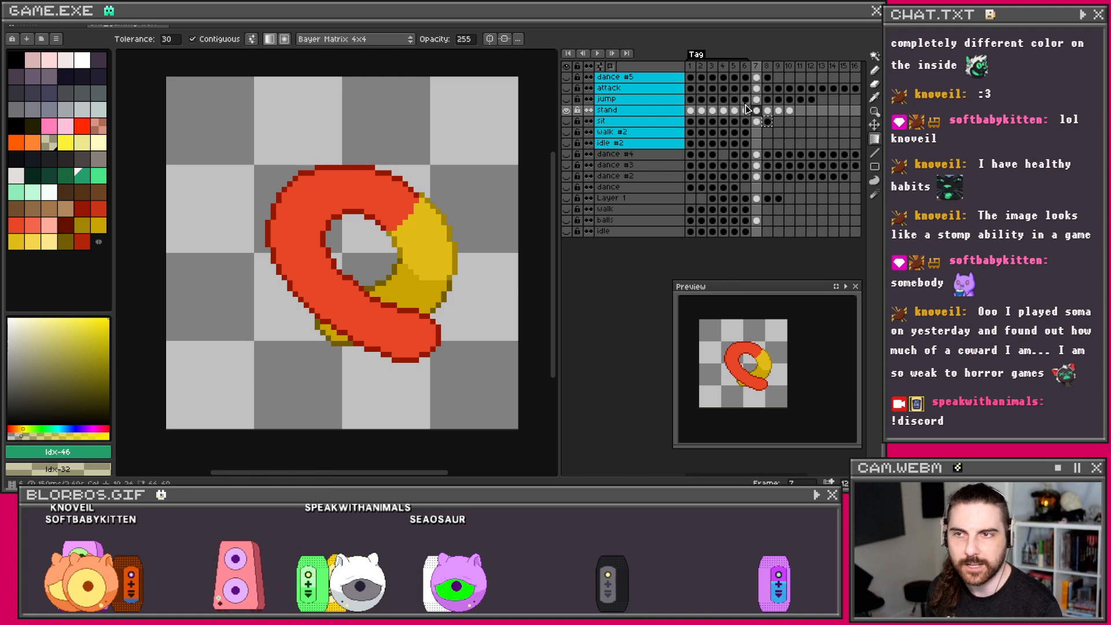
# Step: Step through frames 8 and 7, landing on frame 6 of the stand animation
pyautogui.click(767, 110)
pyautogui.click(757, 111)
pyautogui.click(746, 111)
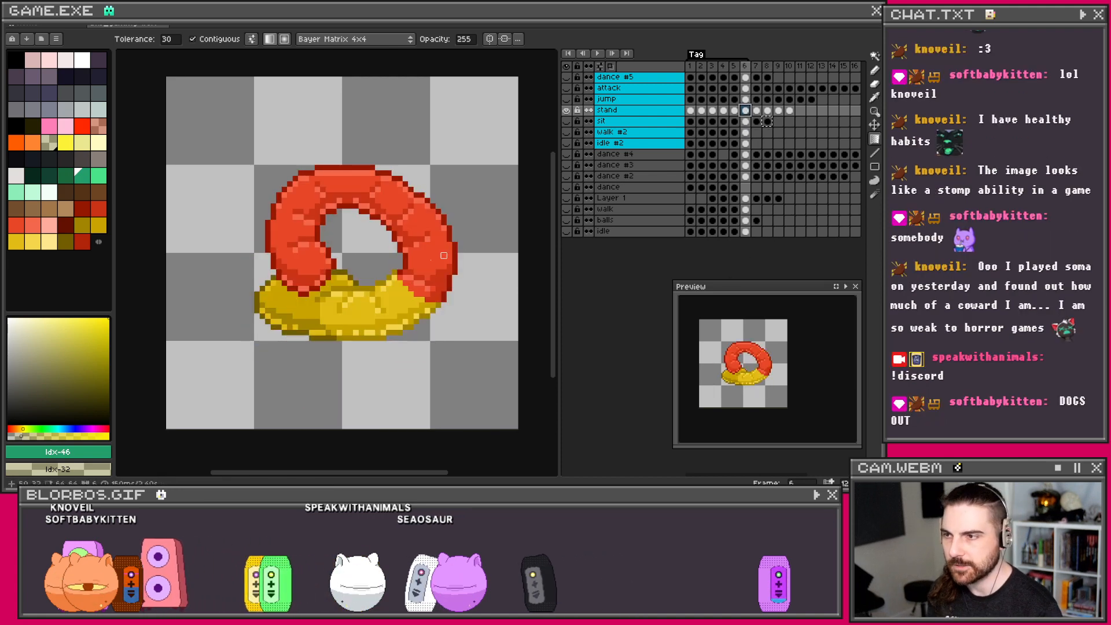
pyautogui.scroll(1, 368, 268)
# Step: Eyedrop the ring's red #ca3417 as the drawing colour, return to the pencil, and list recent files
pyautogui.press('i')
pyautogui.scroll(1, 431, 249)
pyautogui.click(431, 247)
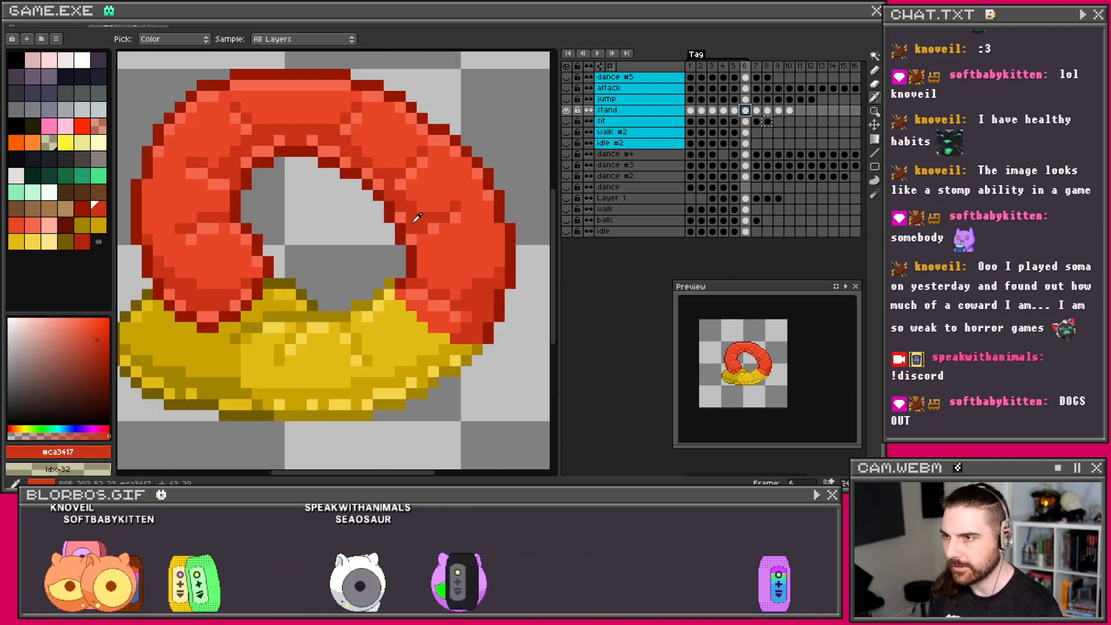
pyautogui.press('b')
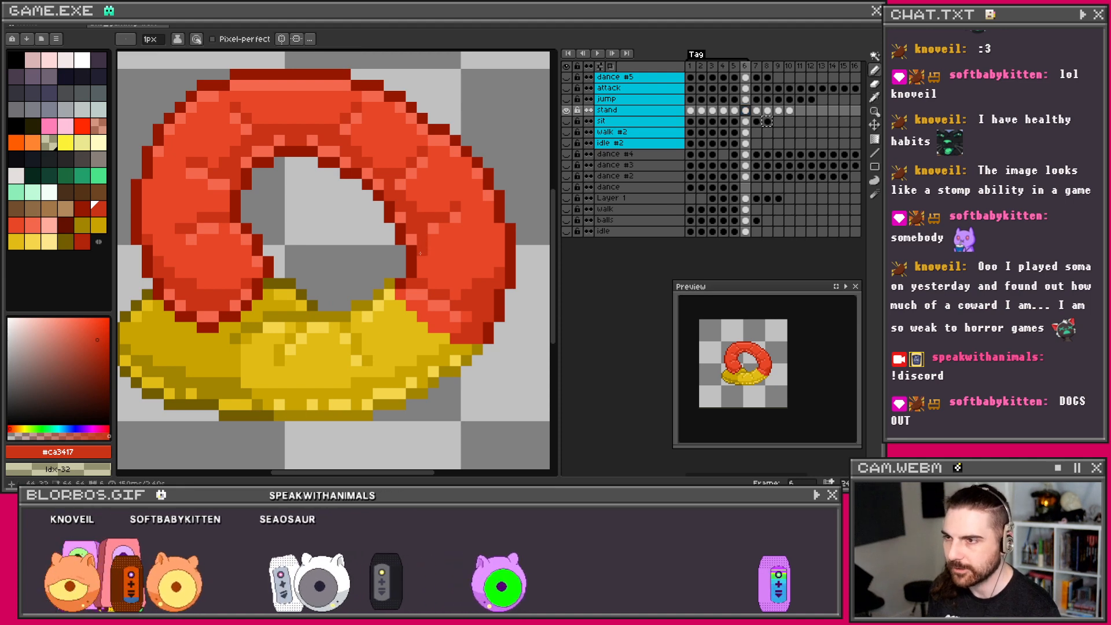
pyautogui.scroll(-1, 422, 239)
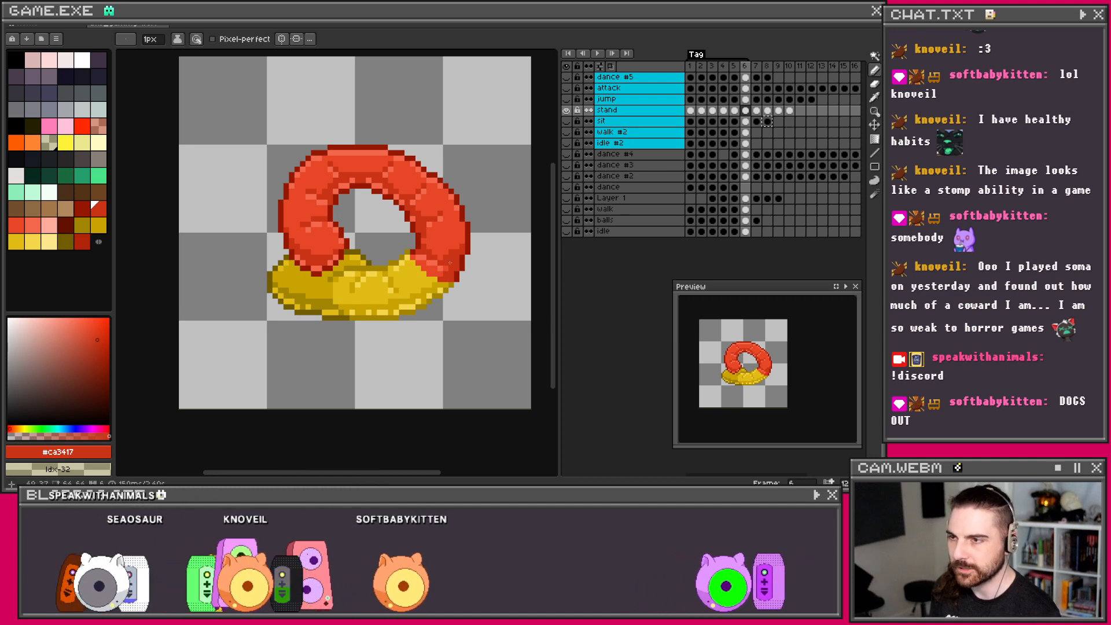
pyautogui.scroll(1, 455, 234)
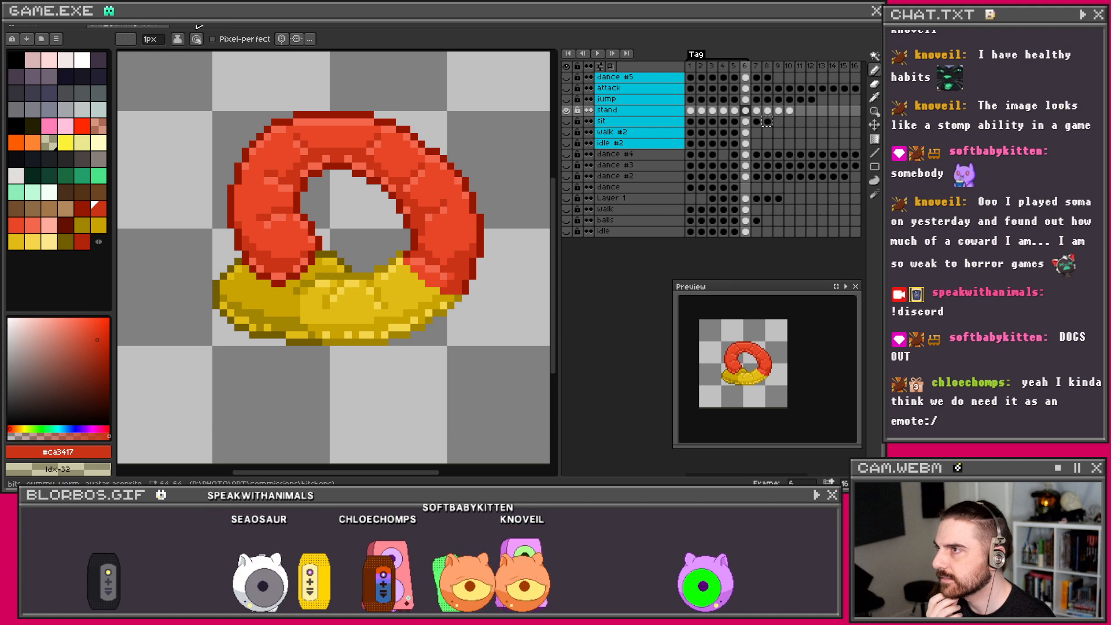
pyautogui.click(15, 16)
pyautogui.moveTo(87, 45)
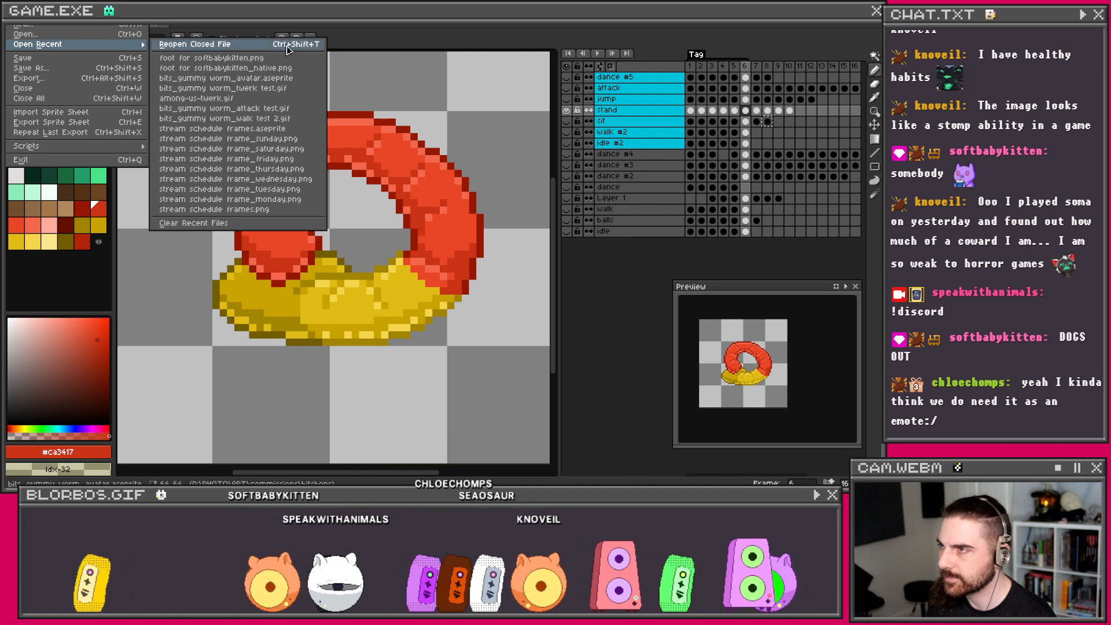
# Step: Reopen the foot sprite and hide Layer 1 and the magenta background, keeping the blurred shadow visible
pyautogui.click(211, 58)
pyautogui.scroll(5, 336, 284)
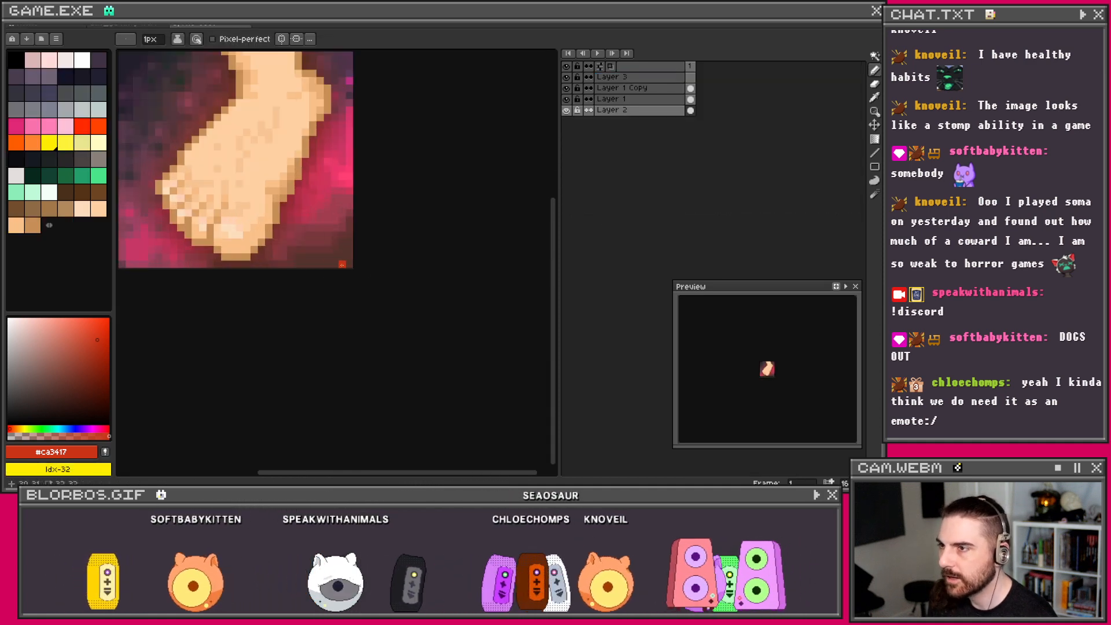
pyautogui.click(567, 100)
pyautogui.click(567, 110)
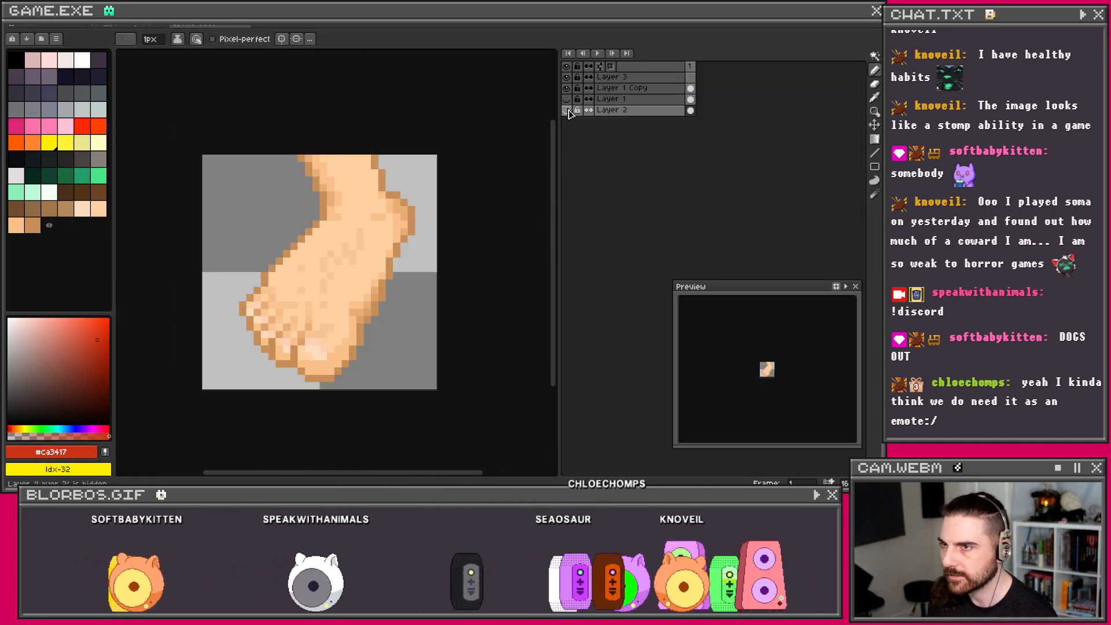
pyautogui.click(666, 89)
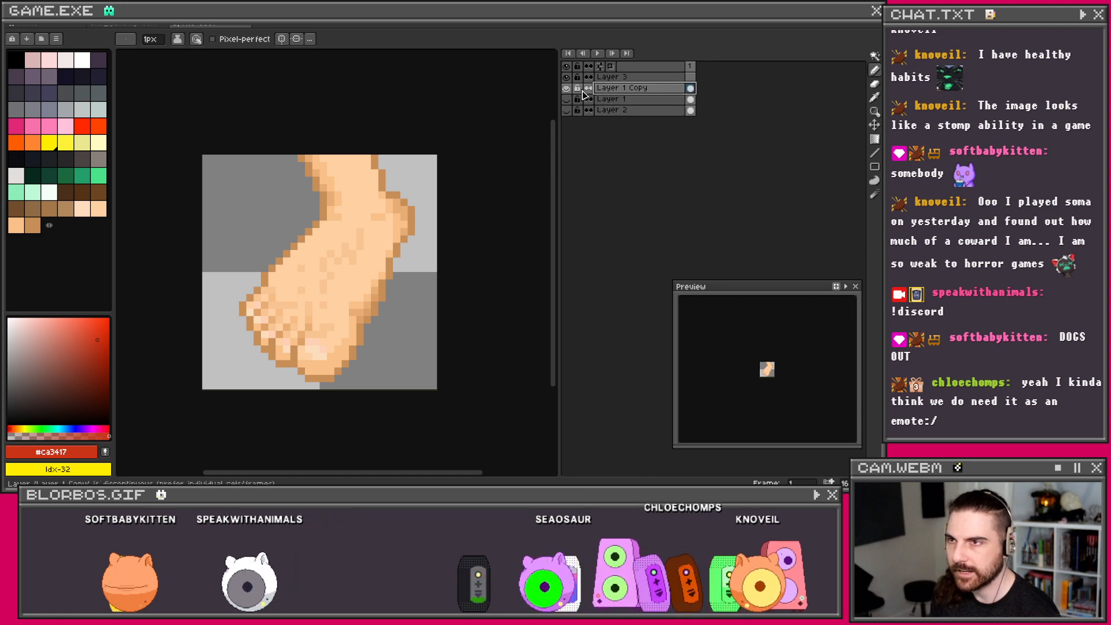
pyautogui.click(567, 101)
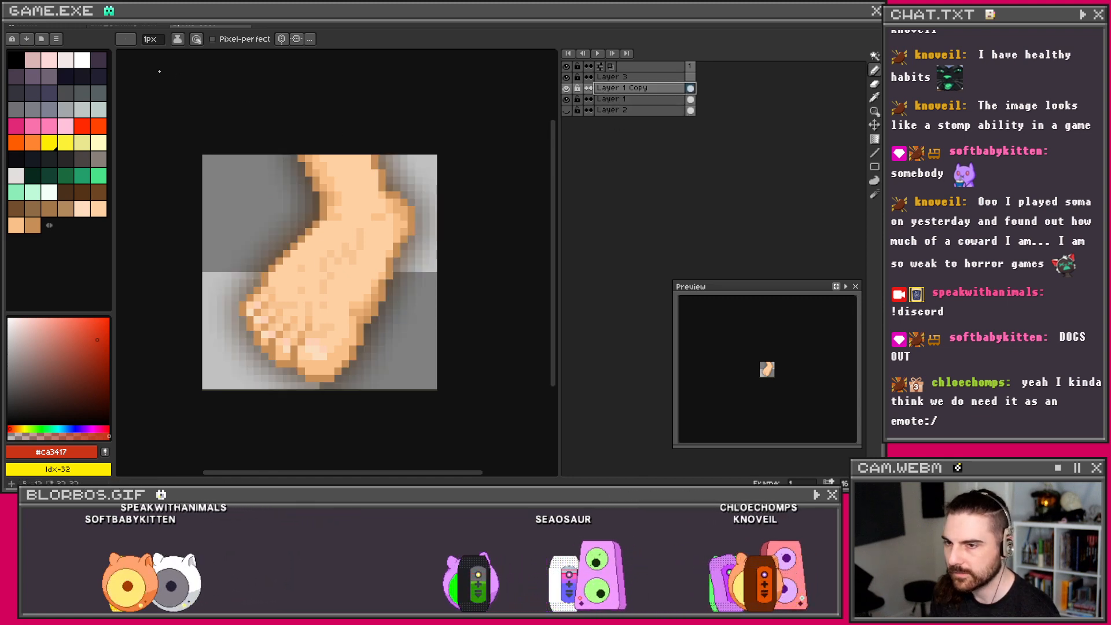
# Step: Export the transparent foot as softfeet_trans.png at 200% in the design folder, then close it unsaved
pyautogui.click(15, 16)
pyautogui.click(44, 78)
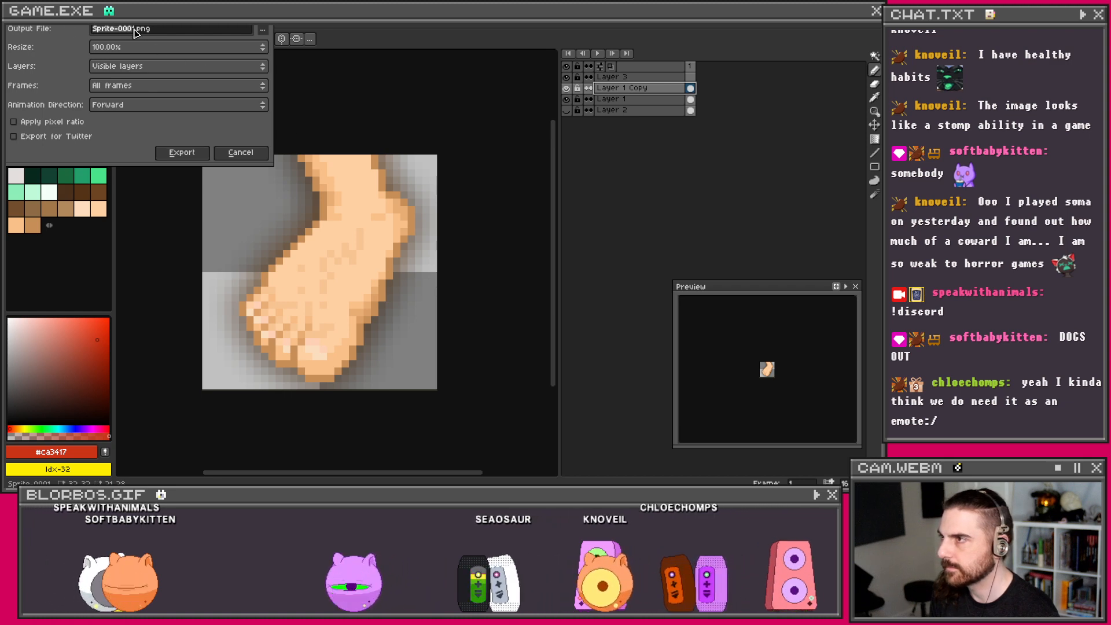
pyautogui.write('soft')
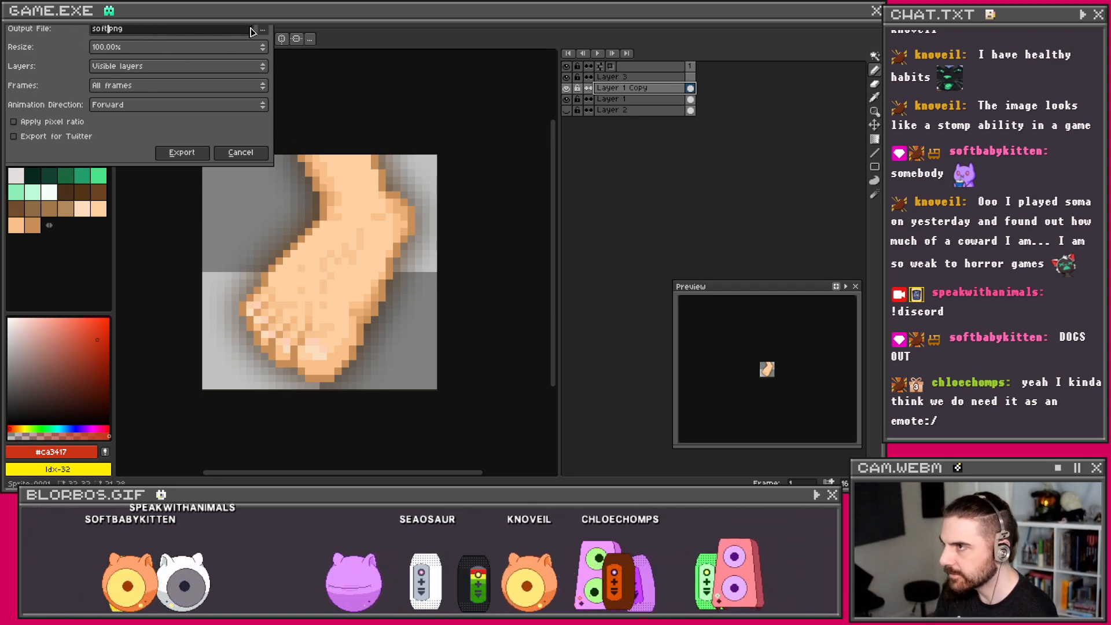
pyautogui.write('feet_t')
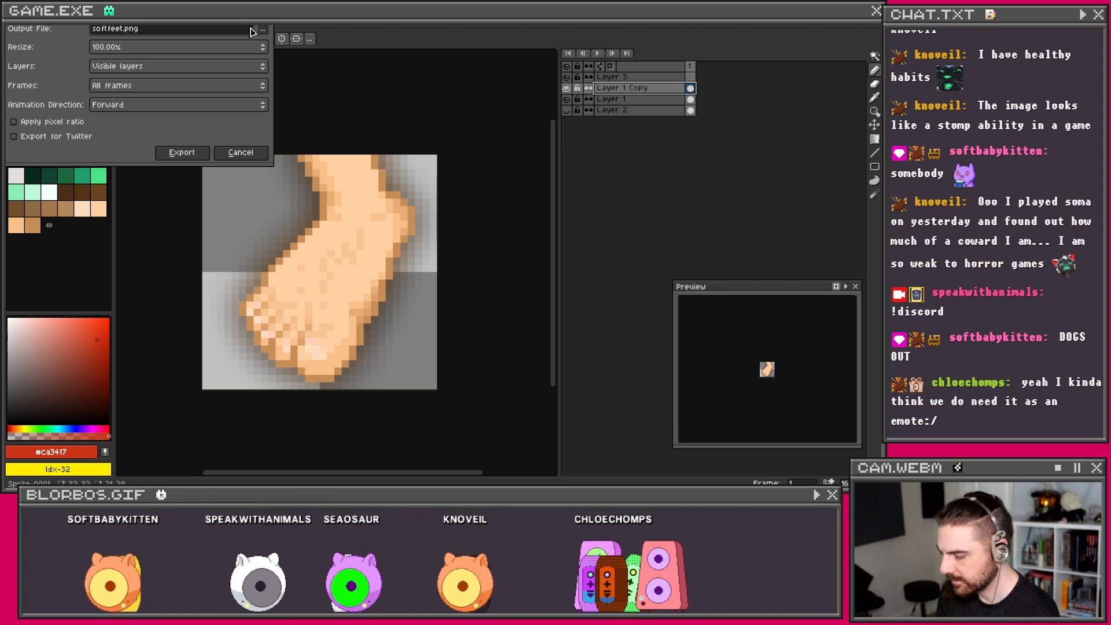
pyautogui.write('rans')
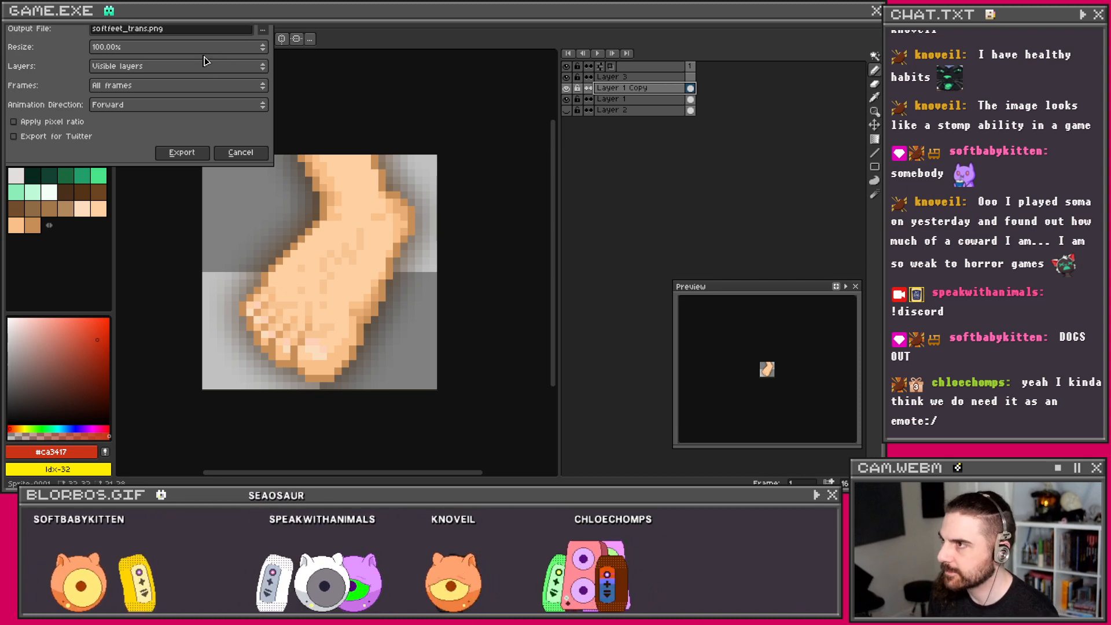
pyautogui.click(206, 48)
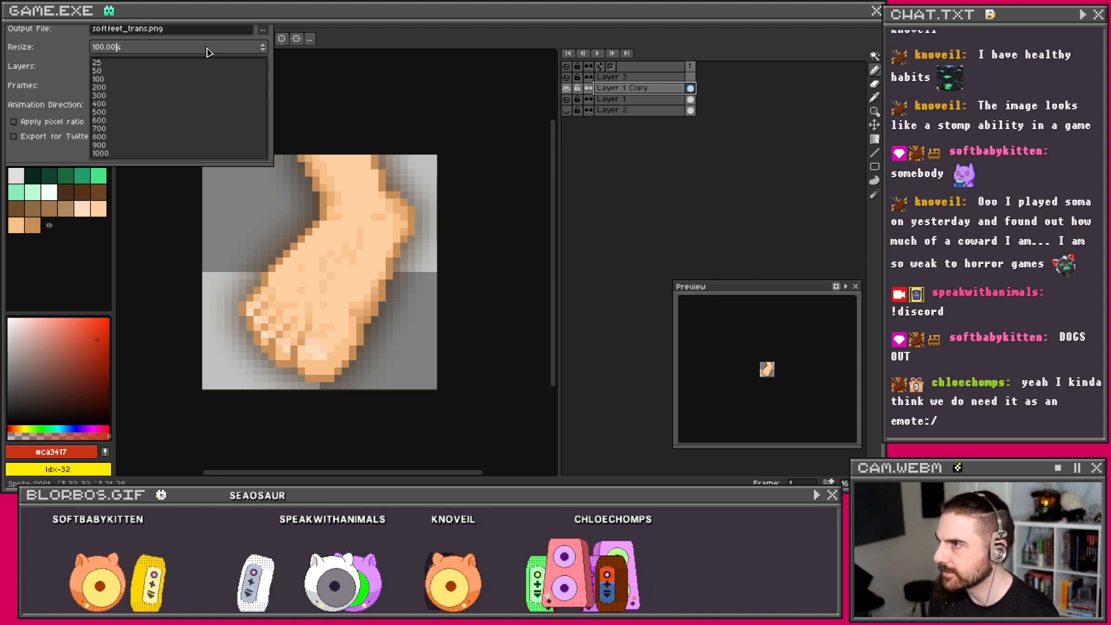
pyautogui.click(111, 88)
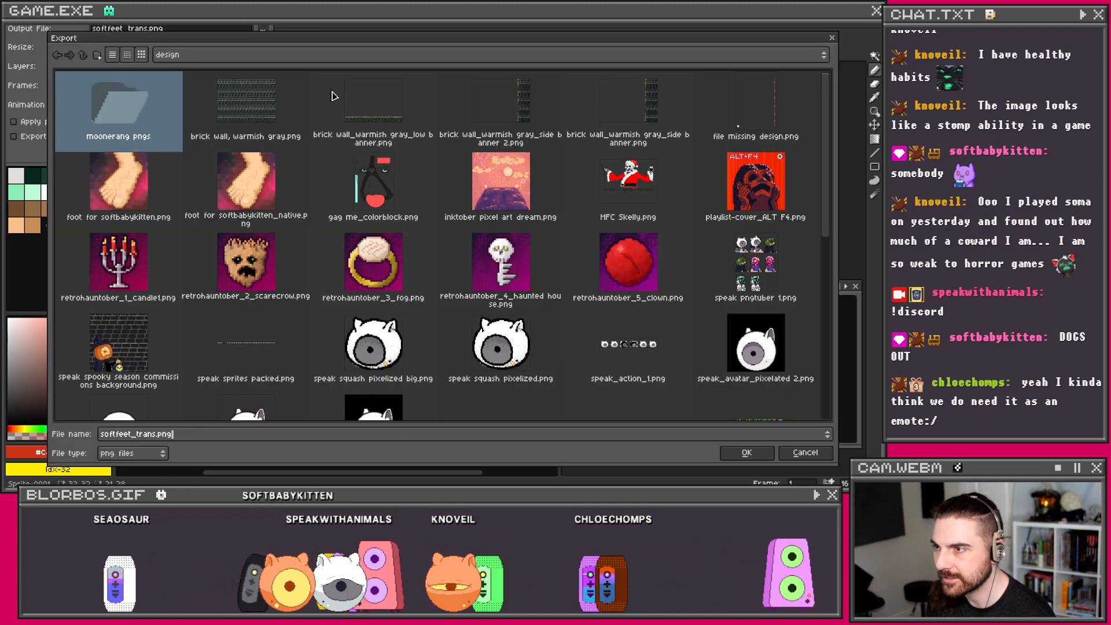
pyautogui.click(260, 32)
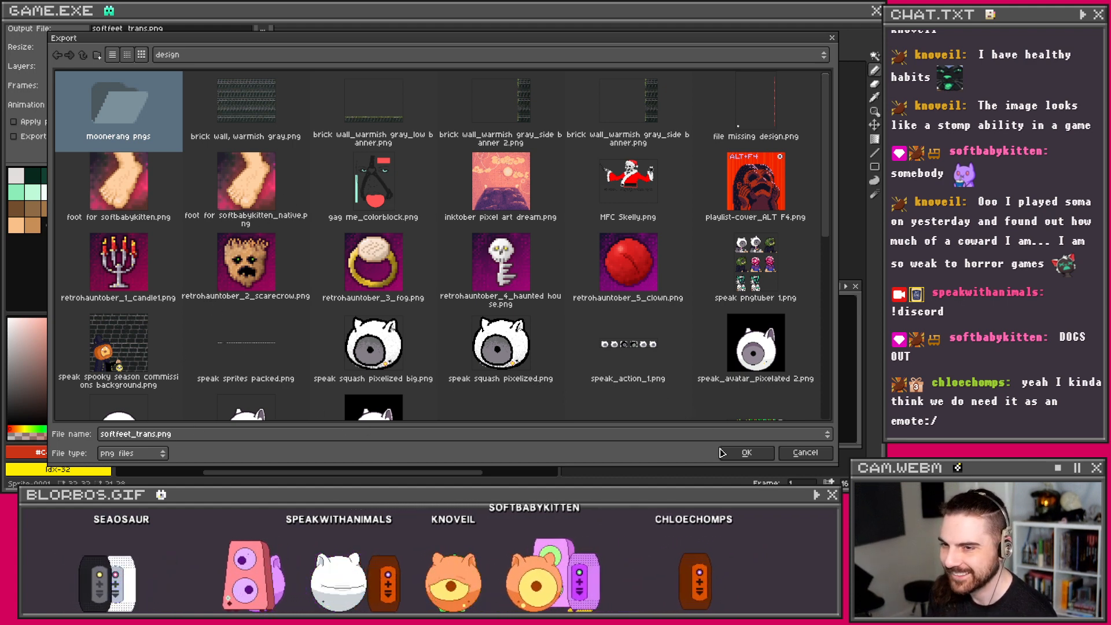
pyautogui.click(739, 457)
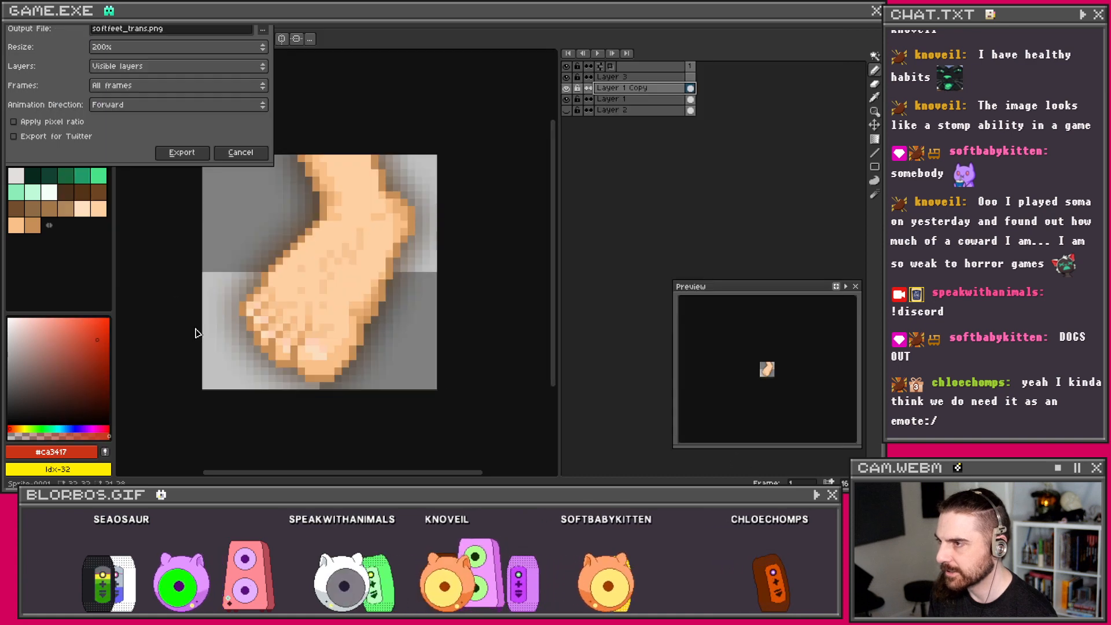
pyautogui.click(181, 153)
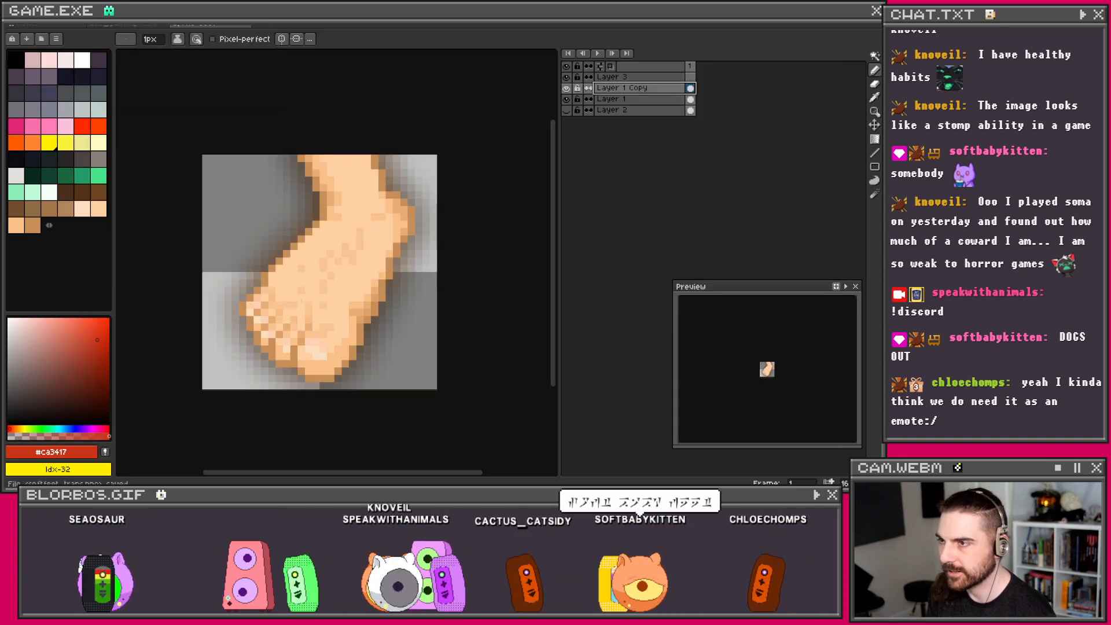
pyautogui.click(246, 27)
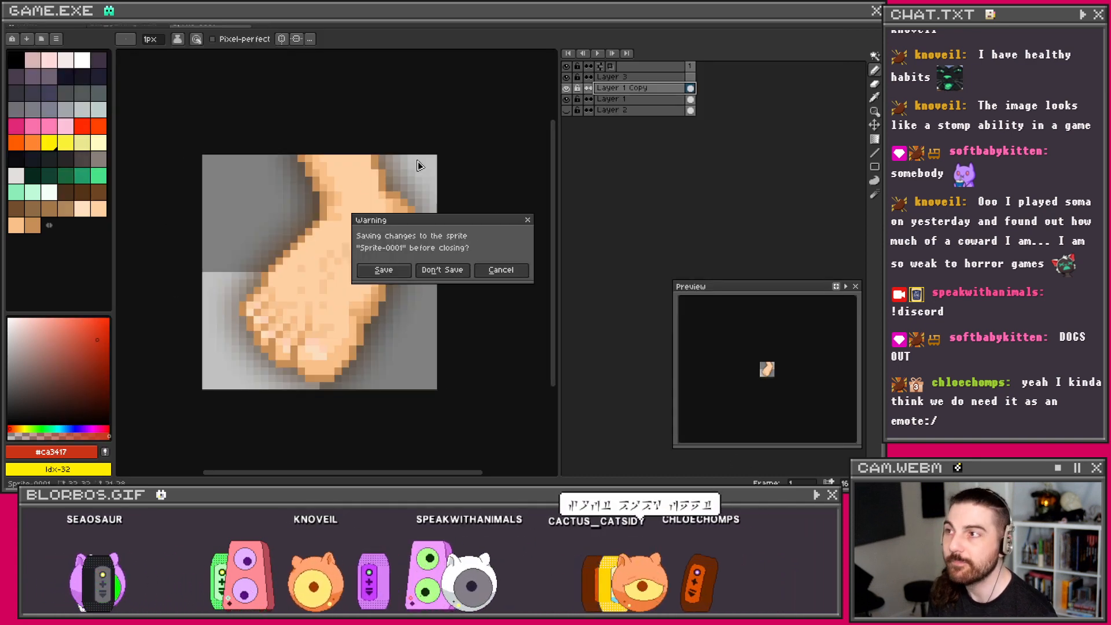
pyautogui.click(450, 271)
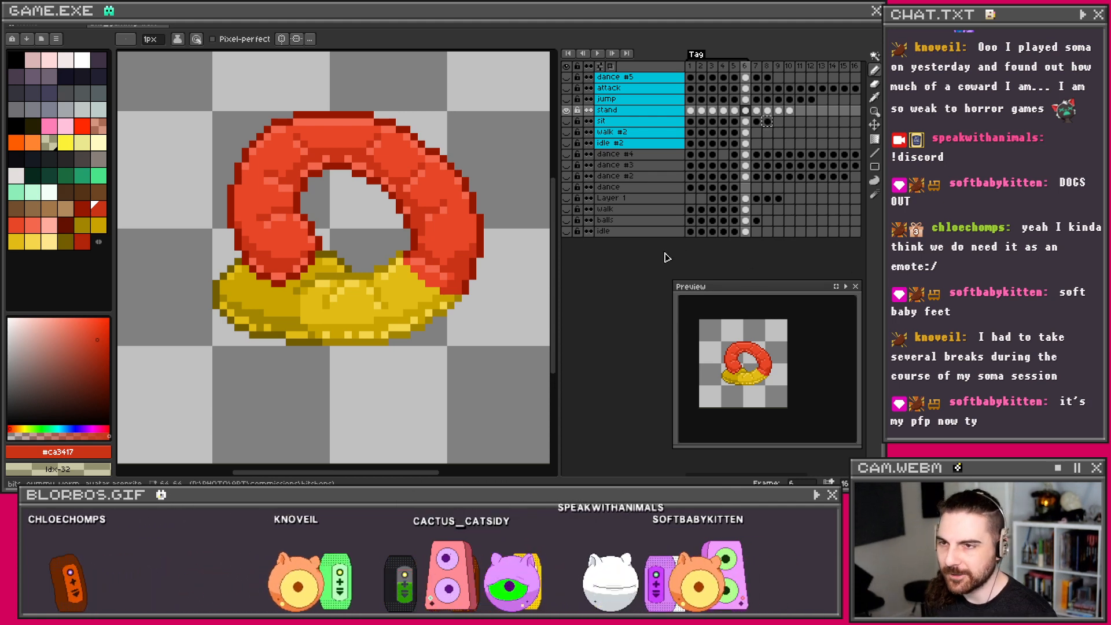
# Step: Jump to frame 7 of the worm avatar's stand animation and save the ring sprite
pyautogui.scroll(-1, 328, 256)
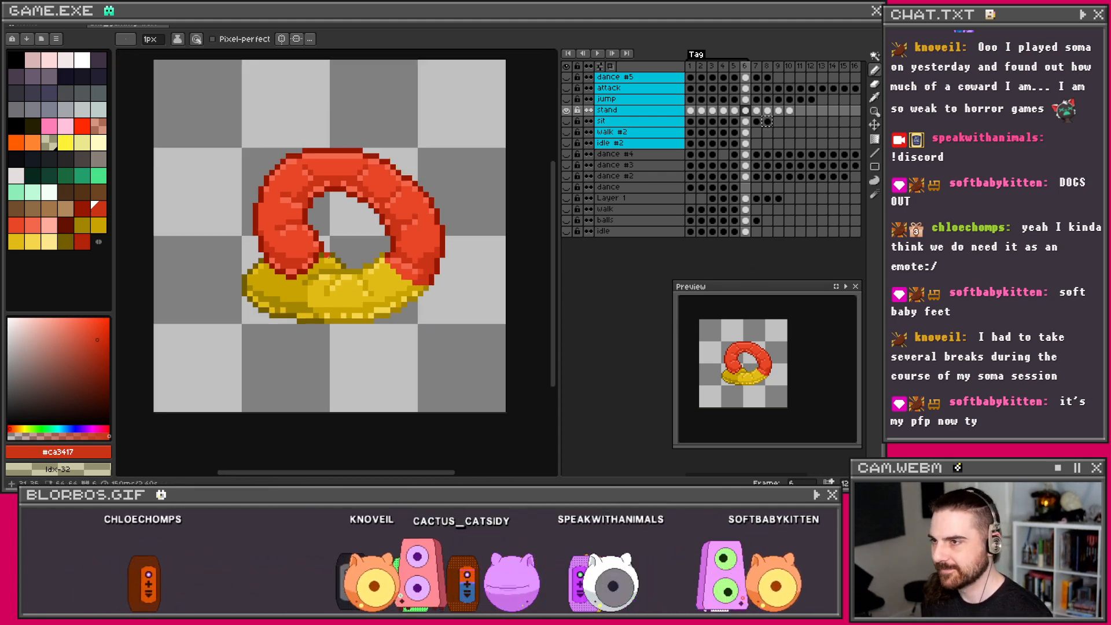
pyautogui.scroll(2, 328, 256)
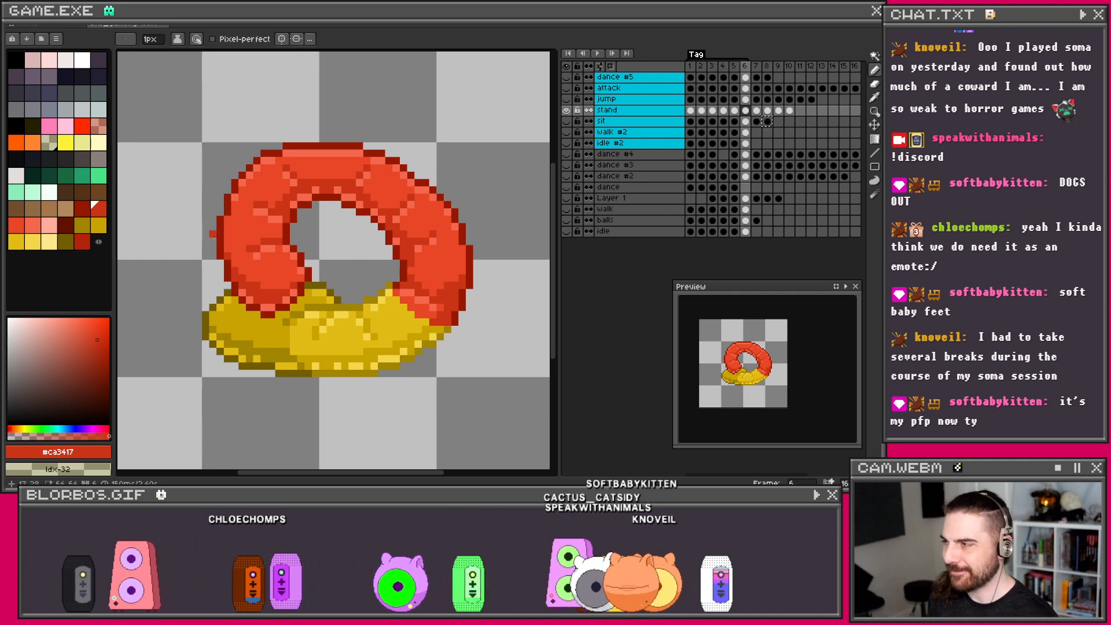
pyautogui.scroll(-1, 517, 278)
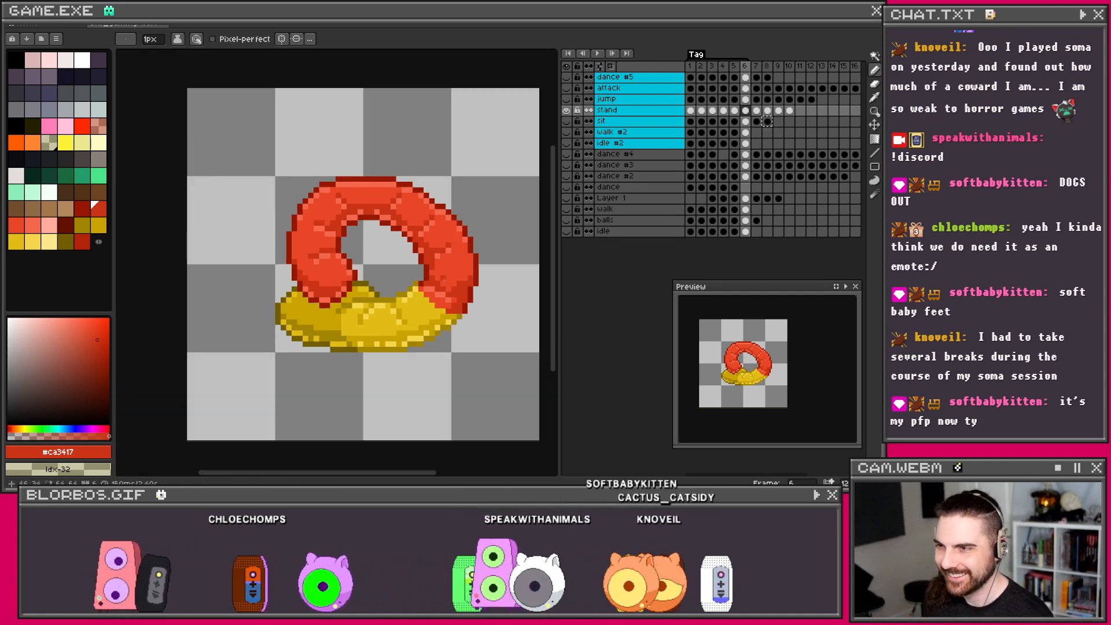
pyautogui.scroll(1, 465, 281)
pyautogui.click(757, 111)
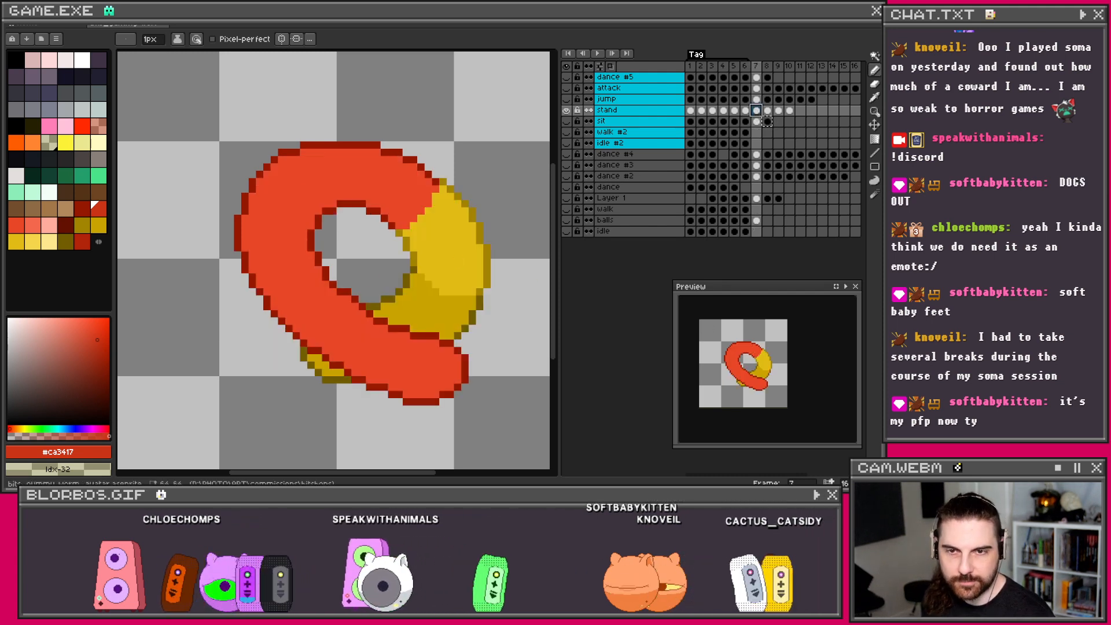
pyautogui.click(22, 24)
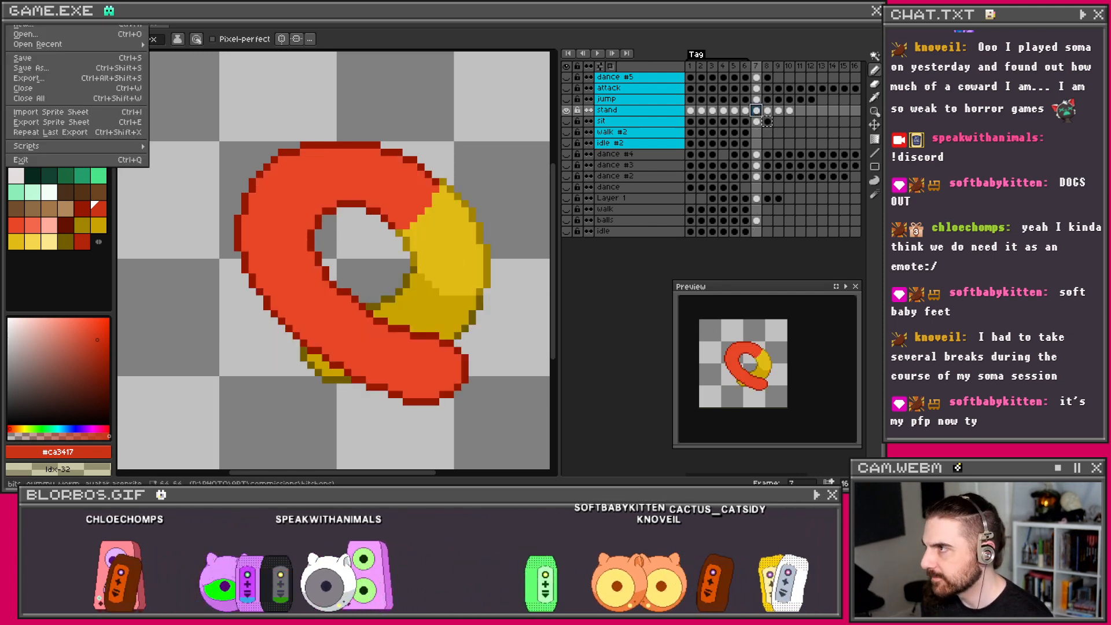
pyautogui.click(44, 61)
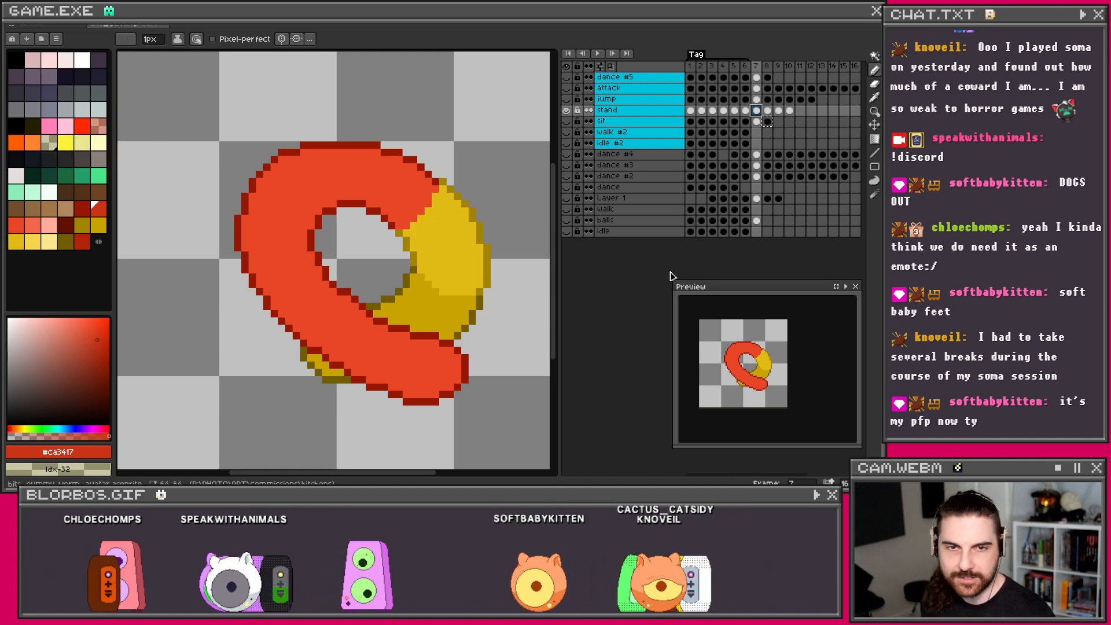